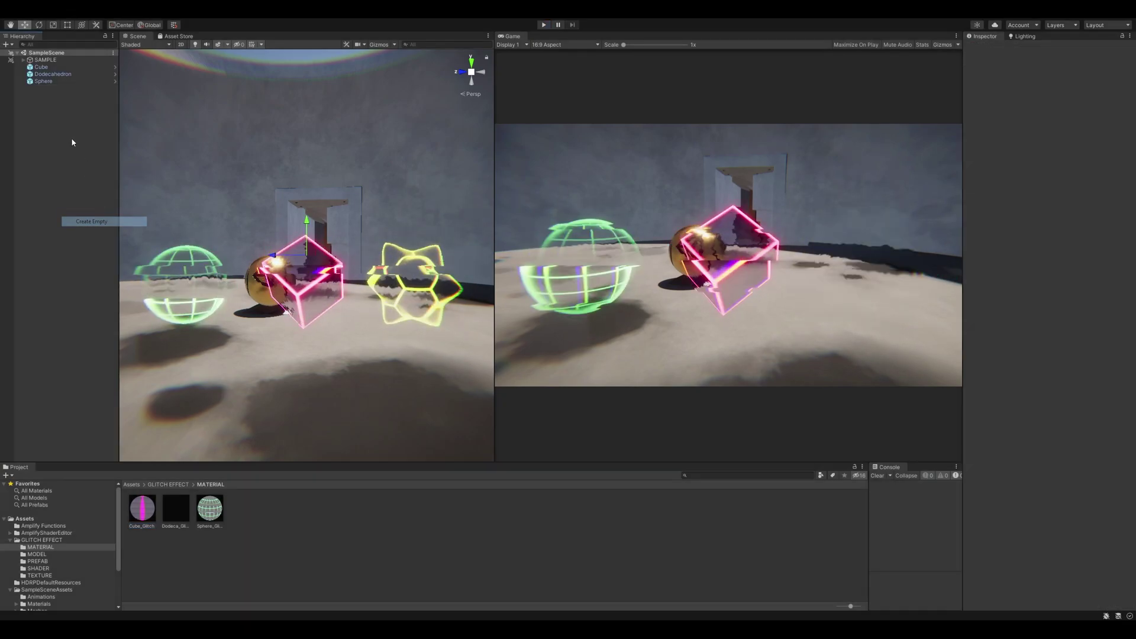
Parent the Cube, Dodecahedron and Sphere objects to the new empty GameObject
{"action": "left_click", "coordinate": [41, 66]}
{"action": "left_click", "coordinate": [43, 81], "text": "shift"}
{"action": "left_click_drag", "start_coordinate": [44, 81], "coordinate": [50, 90]}
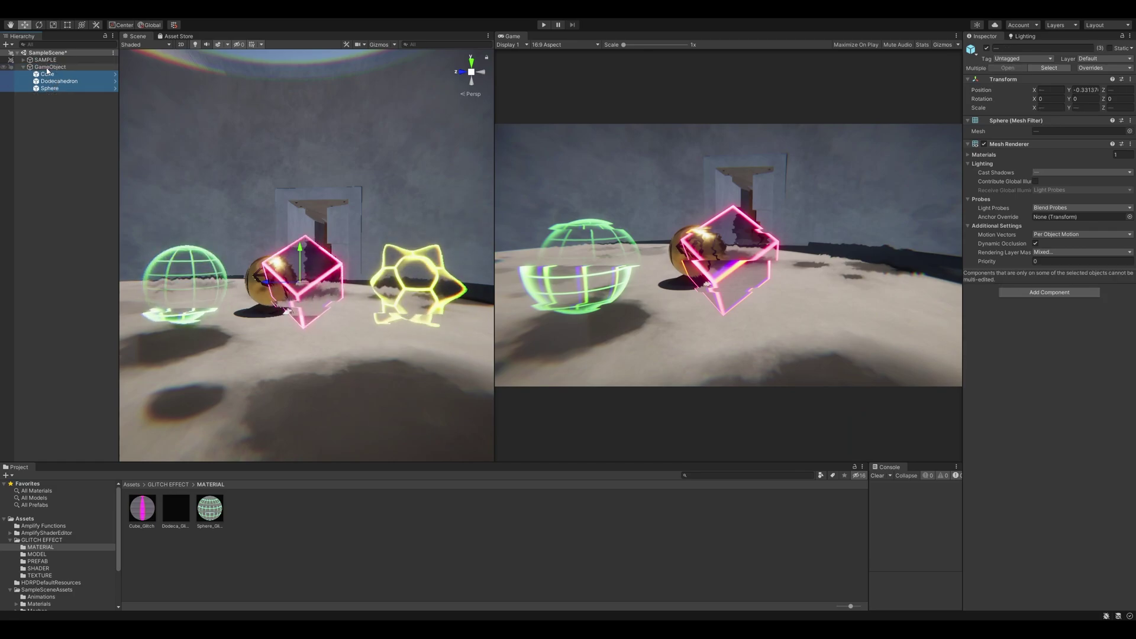
Rename the empty parent object as old and hide it with its children in the Scene view
{"action": "left_click", "coordinate": [52, 67]}
{"action": "left_click", "coordinate": [57, 67]}
{"action": "type", "text": "old"}
{"action": "key", "text": "Return"}
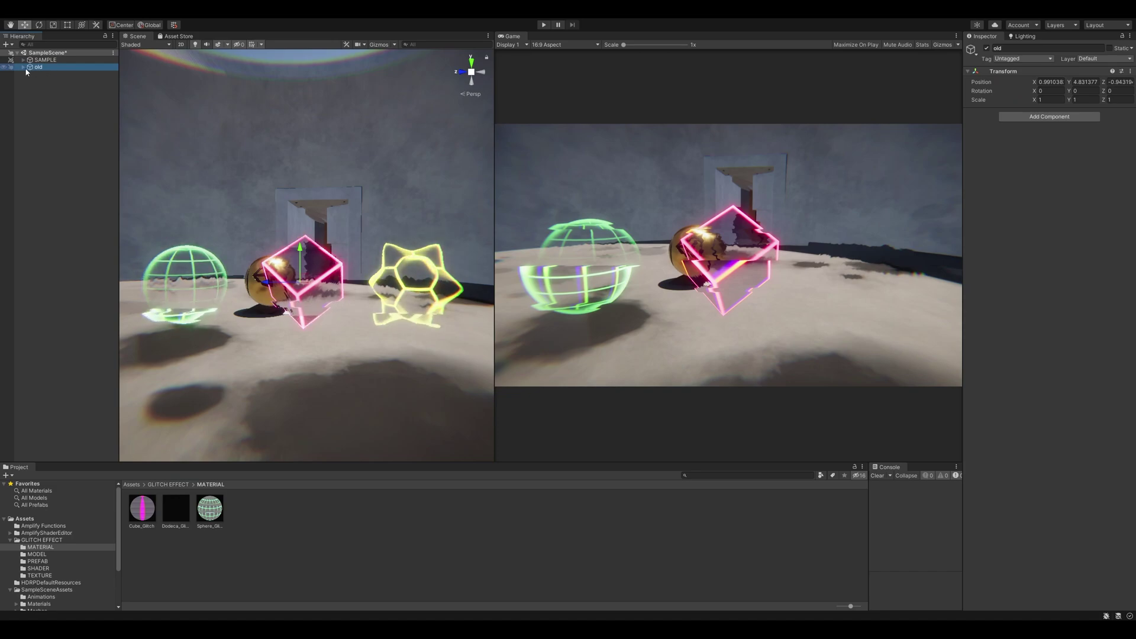
{"action": "key", "text": "h"}
{"action": "left_click", "coordinate": [58, 146]}
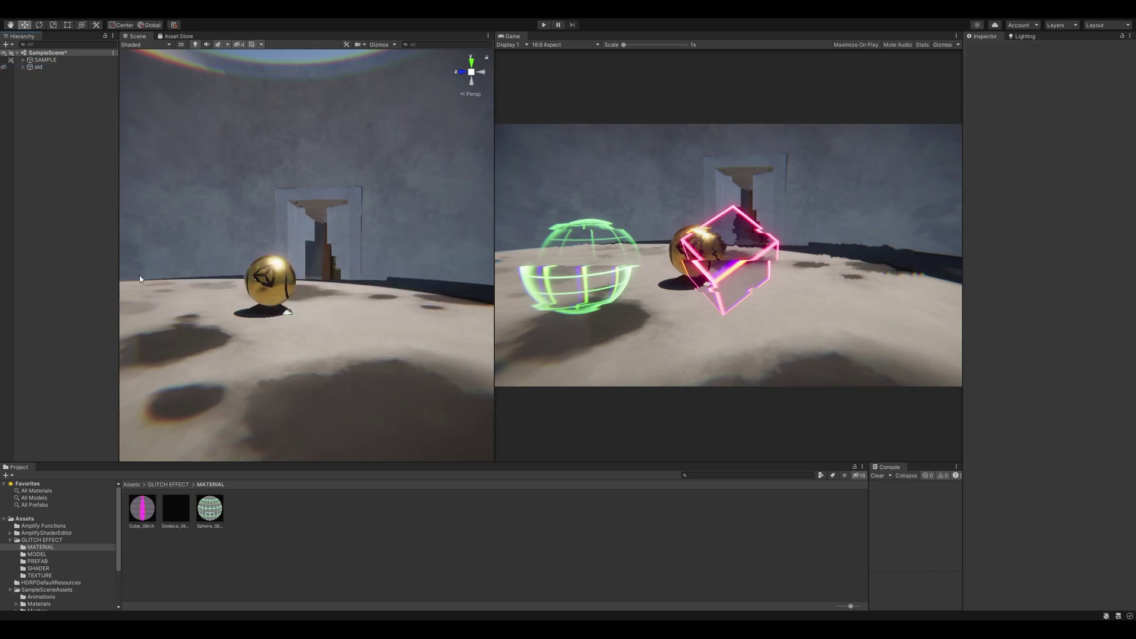
Place the anomaly_cube model from the GLITCH EFFECT MODEL folder into the scene near the golden sphere
{"action": "left_click", "coordinate": [701, 475]}
{"action": "left_click", "coordinate": [186, 485]}
{"action": "double_click", "coordinate": [179, 502]}
{"action": "left_click_drag", "start_coordinate": [142, 508], "coordinate": [286, 302]}
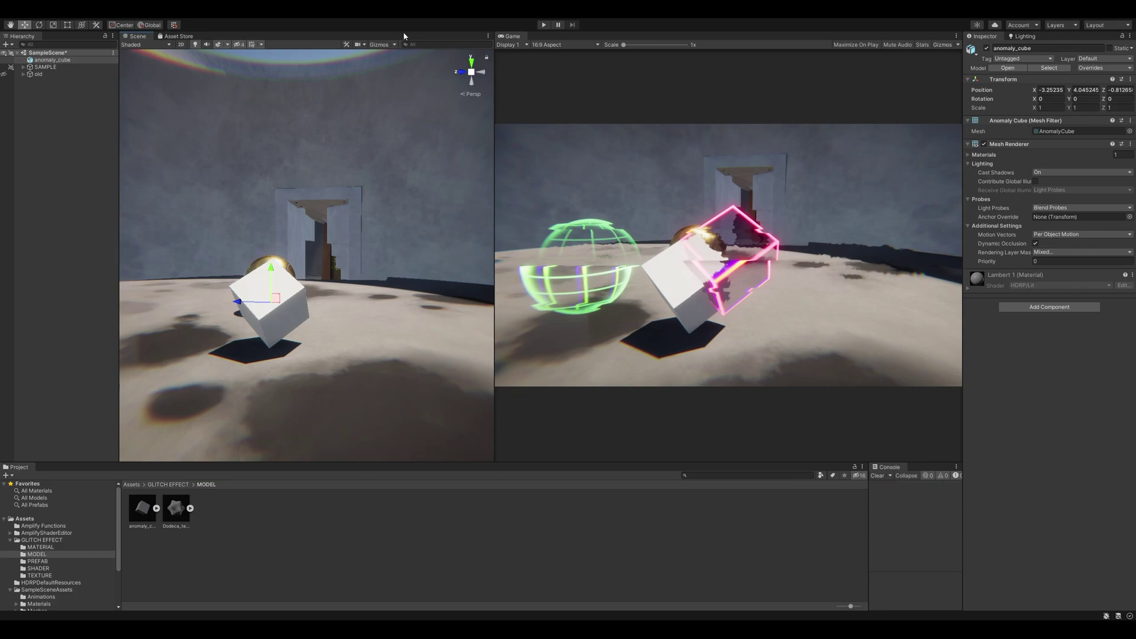
Turn on Selection Wire for the Scene view and examine the mesh density of anomaly_cube
{"action": "left_click", "coordinate": [394, 45]}
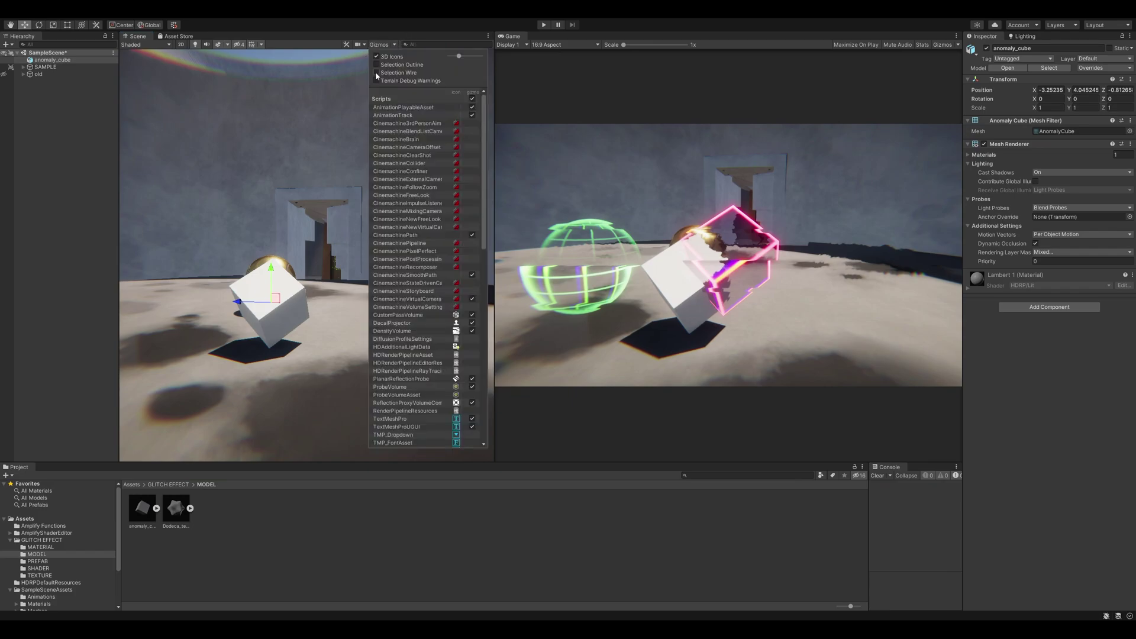
{"action": "left_click", "coordinate": [377, 73]}
{"action": "scroll", "coordinate": [269, 292], "scroll_direction": "up", "scroll_amount": 3}
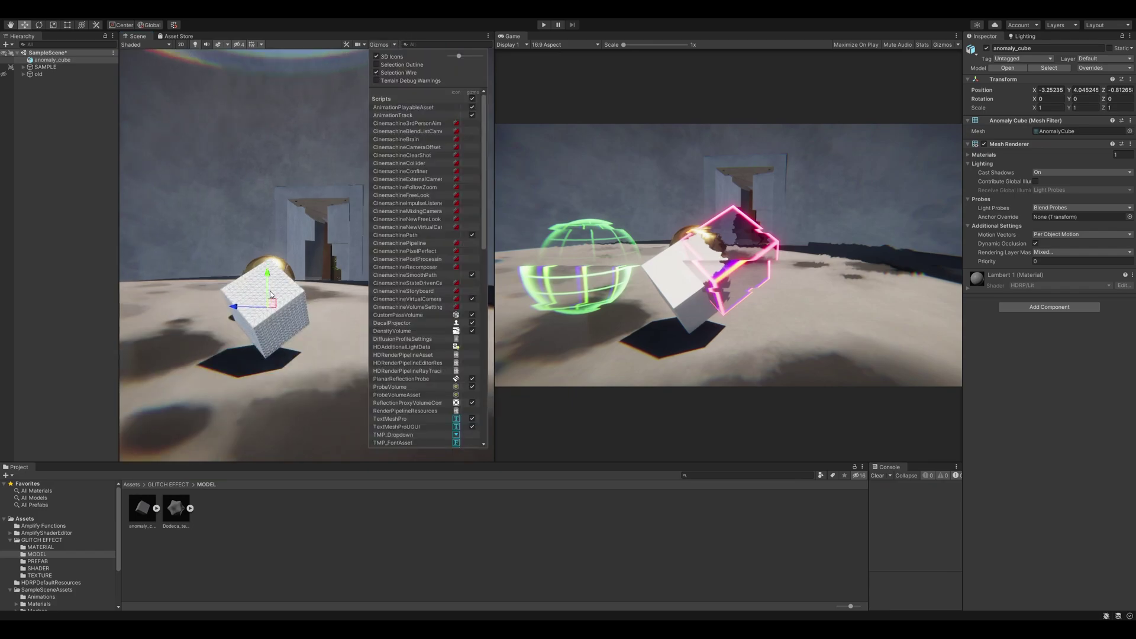
{"action": "scroll", "coordinate": [272, 297], "scroll_direction": "up", "scroll_amount": 2}
{"action": "middle_click_drag", "start_coordinate": [314, 270], "coordinate": [358, 234]}
{"action": "scroll", "coordinate": [360, 245], "scroll_direction": "up", "scroll_amount": 2}
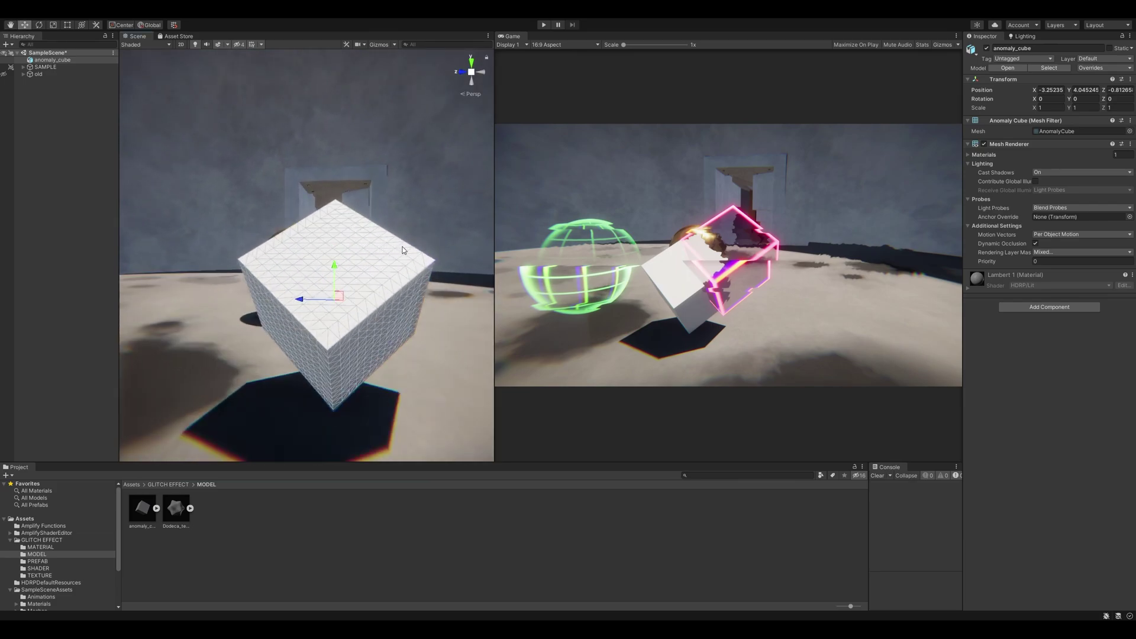
{"action": "right_click_drag", "start_coordinate": [401, 250], "coordinate": [343, 248]}
{"action": "middle_click_drag", "start_coordinate": [411, 250], "coordinate": [333, 258]}
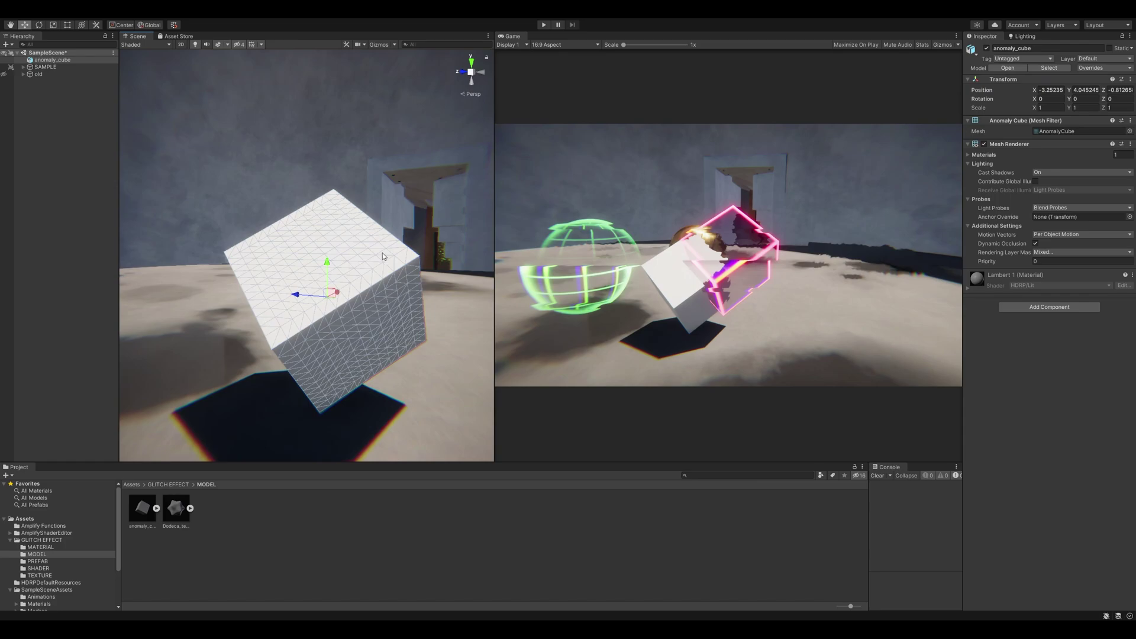
{"action": "scroll", "coordinate": [365, 255], "scroll_direction": "down", "scroll_amount": 4}
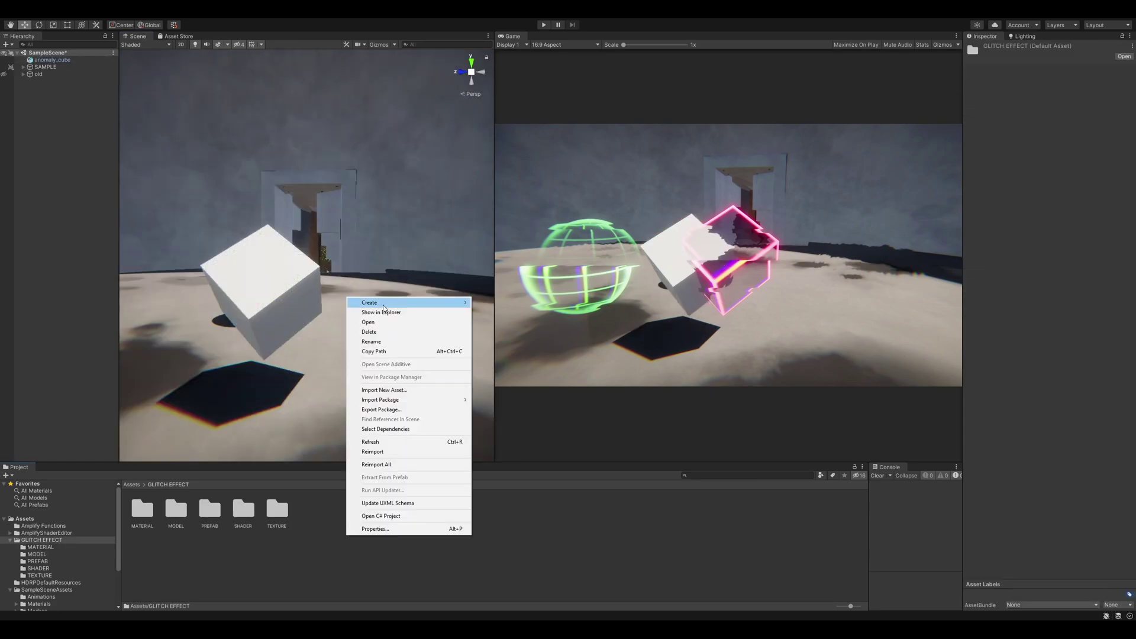
Create an HD Unlit Amplify Shader named Tutorial_Glitch in the GLITCH EFFECT folder
{"action": "mouse_move", "coordinate": [384, 304]}
{"action": "mouse_move", "coordinate": [532, 257]}
{"action": "mouse_move", "coordinate": [623, 287]}
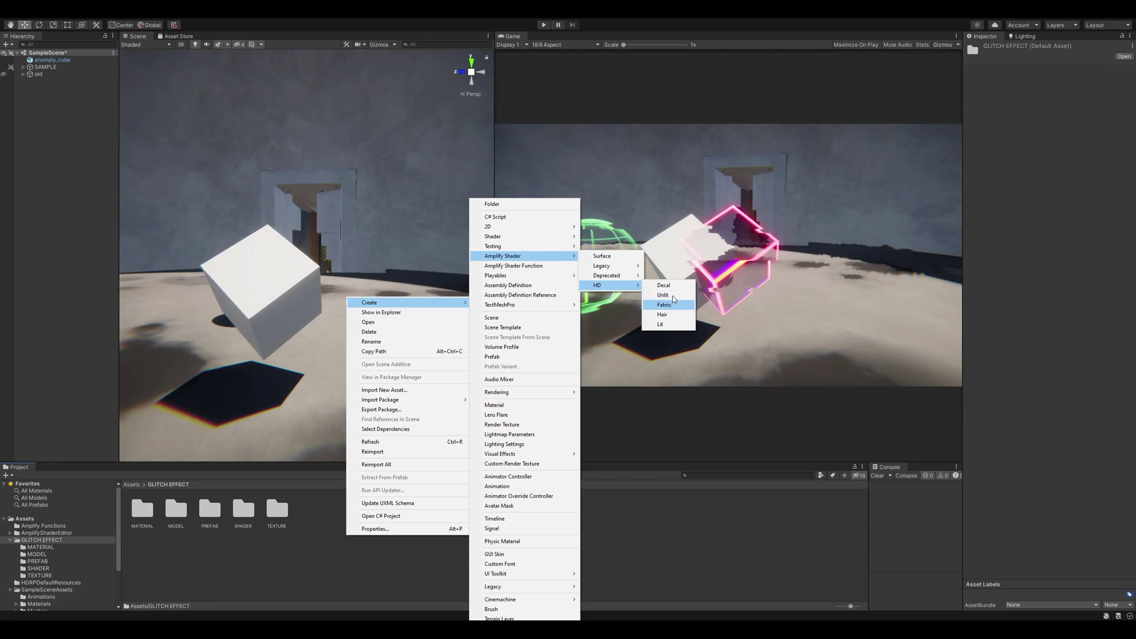
{"action": "left_click", "coordinate": [668, 296]}
{"action": "type", "text": "Tutorial_Glitch"}
{"action": "key", "text": "Return"}
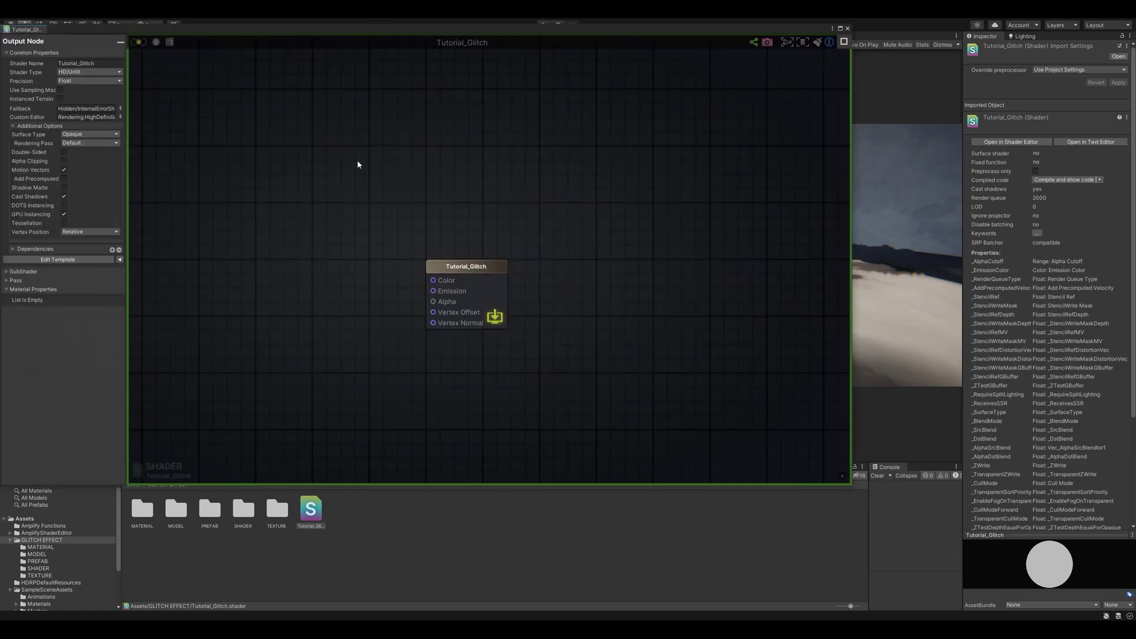
Turn off Cast Shadows for the Tutorial_Glitch shader and set its Surface Type to Transparent
{"action": "left_click_drag", "start_coordinate": [411, 29], "coordinate": [611, 104]}
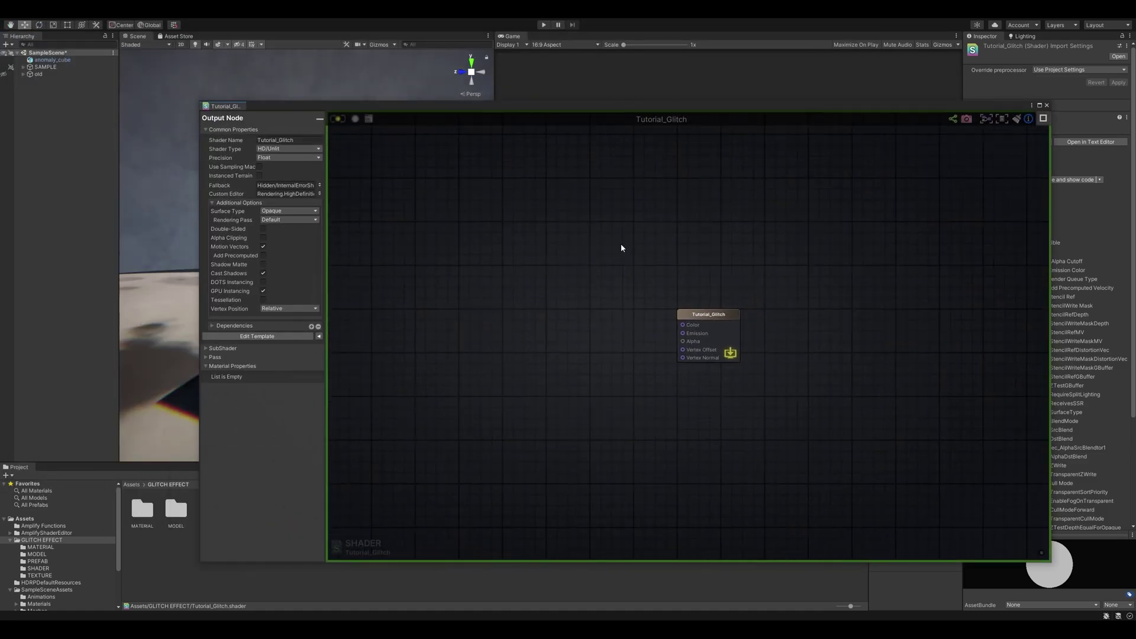
{"action": "left_click", "coordinate": [263, 273]}
{"action": "left_click_drag", "start_coordinate": [359, 110], "coordinate": [536, 152]}
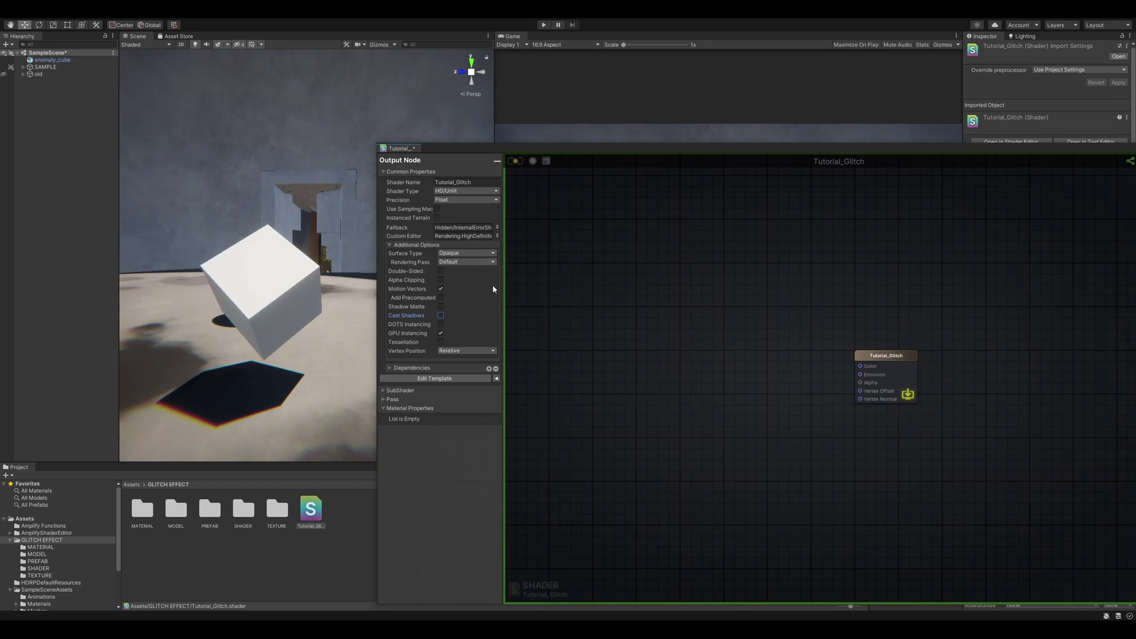
{"action": "left_click", "coordinate": [468, 253]}
{"action": "left_click", "coordinate": [470, 270]}
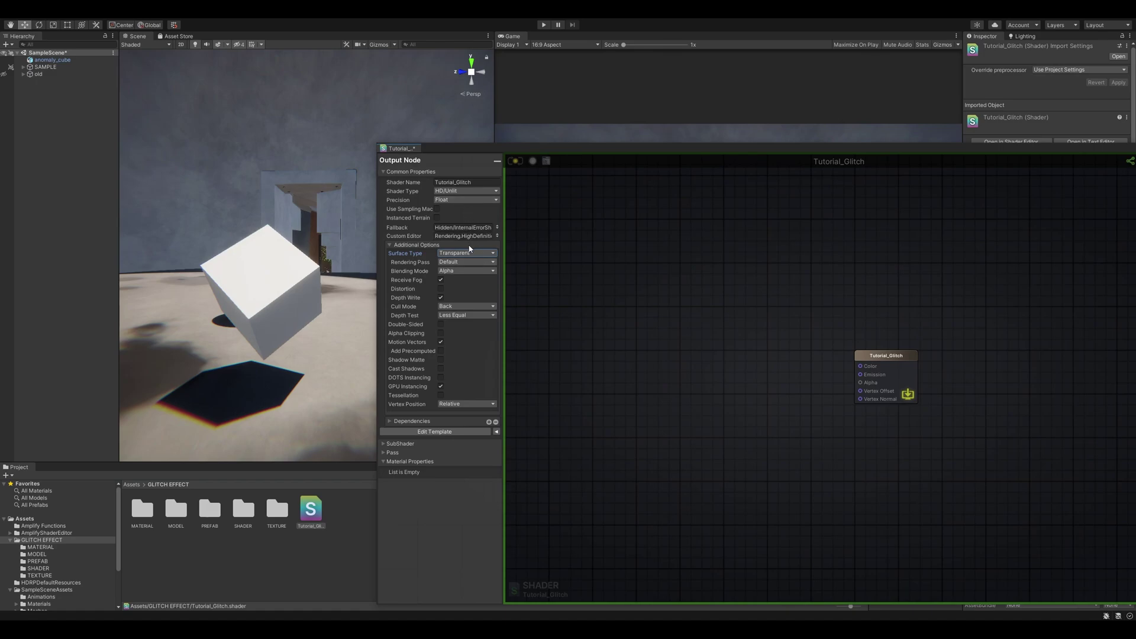
Set the RenderType tag in the shader's SubShader settings to Transparent
{"action": "left_click", "coordinate": [389, 422]}
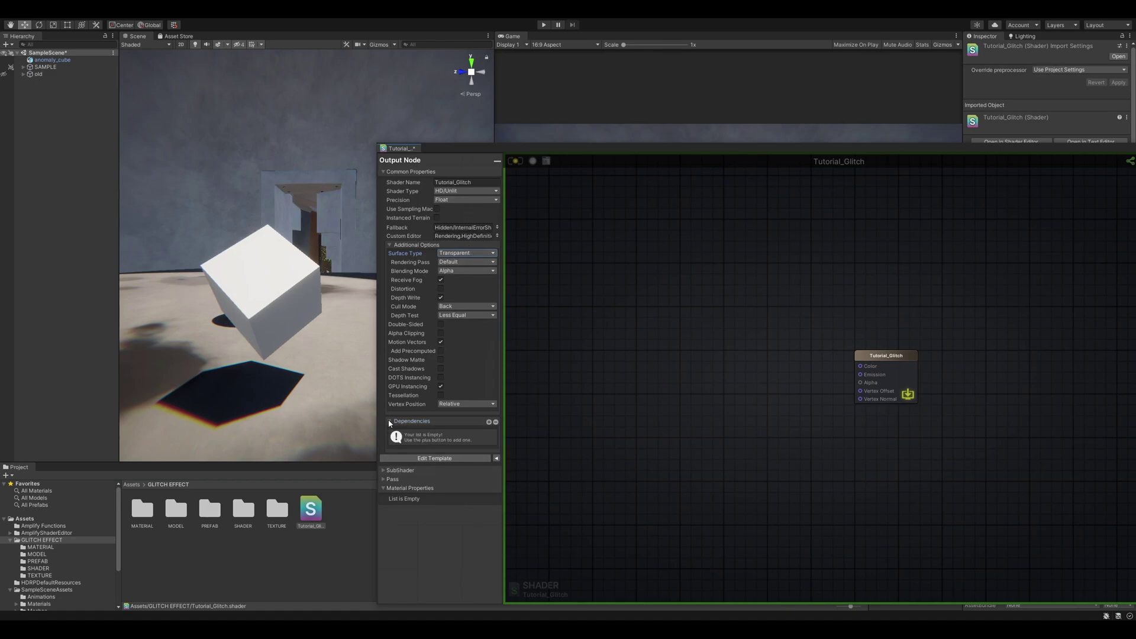
{"action": "left_click", "coordinate": [390, 422]}
{"action": "left_click", "coordinate": [388, 444]}
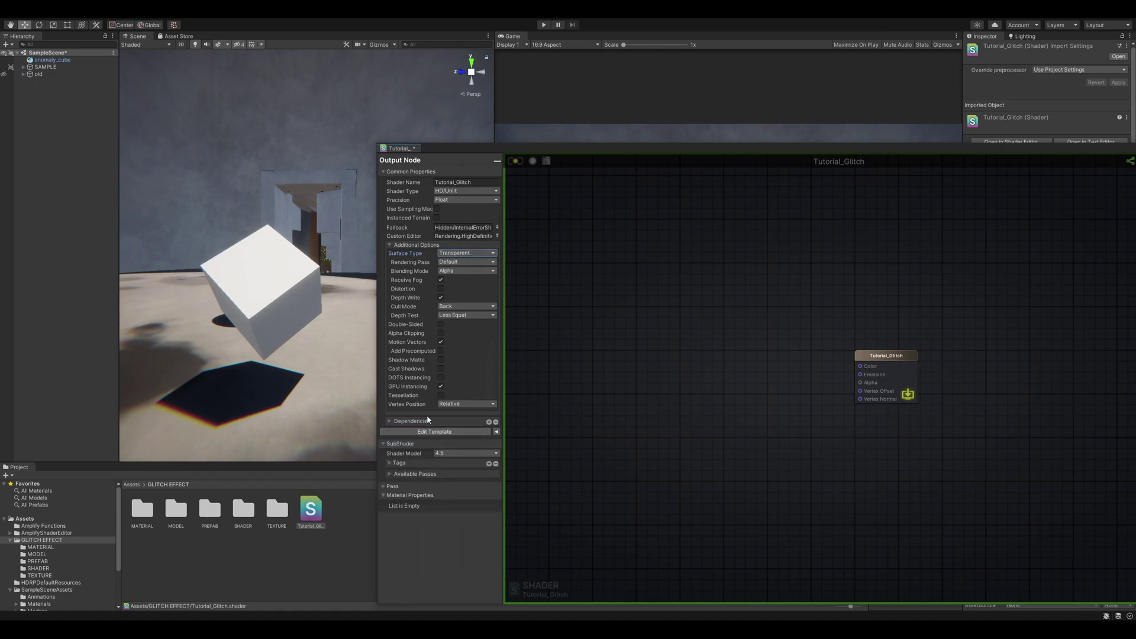
{"action": "left_click", "coordinate": [390, 463]}
{"action": "left_click", "coordinate": [455, 526]}
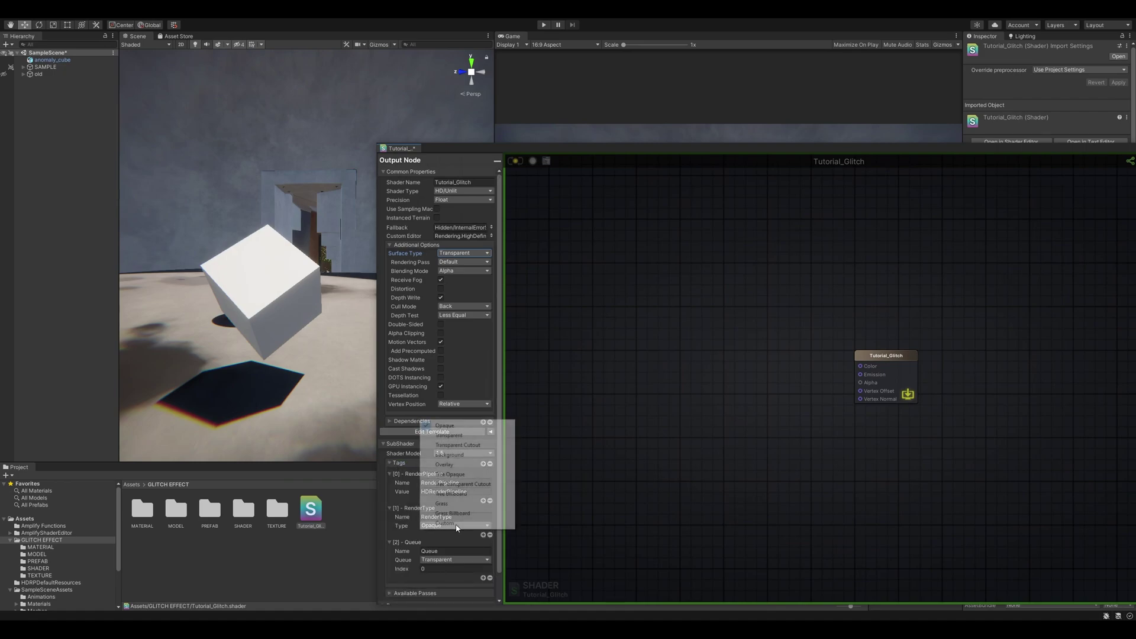
{"action": "left_click", "coordinate": [449, 435]}
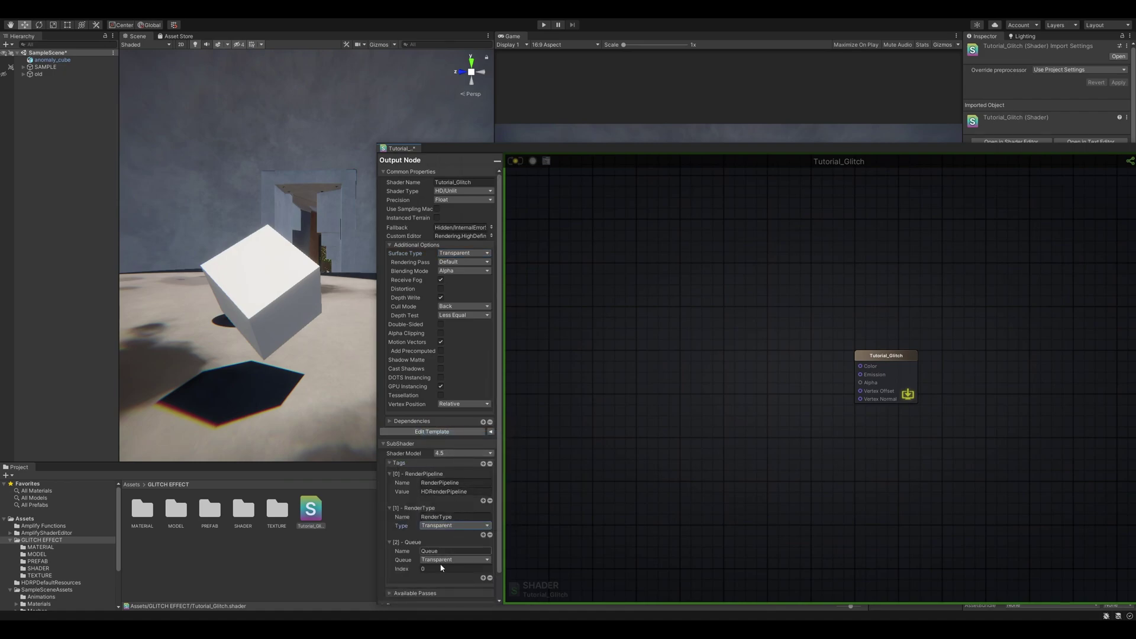
Examine the shader's available passes and the settings of its Pass section
{"action": "scroll", "coordinate": [408, 561], "scroll_direction": "down", "scroll_amount": 1}
{"action": "left_click", "coordinate": [395, 567]}
{"action": "scroll", "coordinate": [398, 544], "scroll_direction": "down", "scroll_amount": 2}
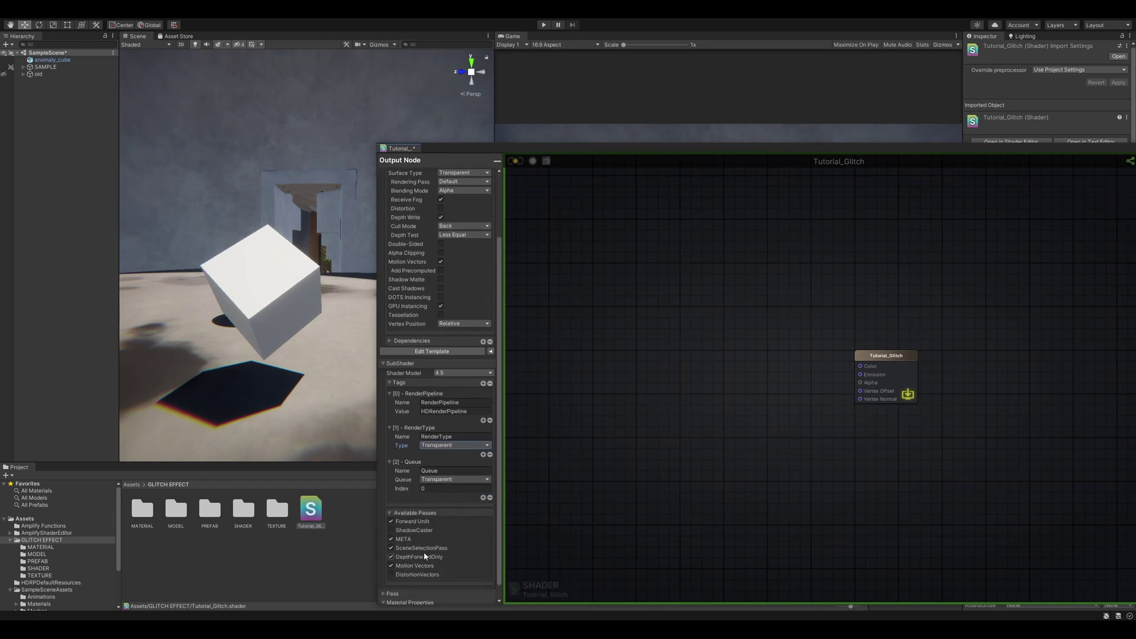
{"action": "left_click", "coordinate": [432, 513]}
{"action": "left_click", "coordinate": [392, 579]}
{"action": "scroll", "coordinate": [453, 561], "scroll_direction": "down", "scroll_amount": 5}
{"action": "left_click", "coordinate": [390, 562]}
{"action": "left_click", "coordinate": [389, 562]}
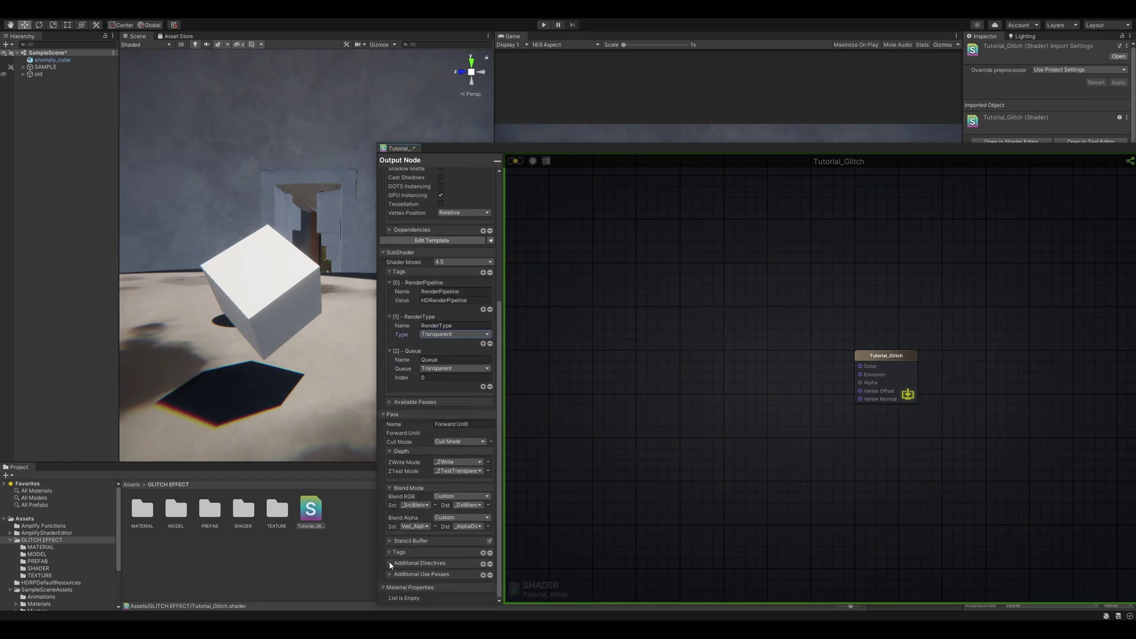
{"action": "left_click", "coordinate": [392, 562]}
{"action": "scroll", "coordinate": [396, 561], "scroll_direction": "down", "scroll_amount": 1}
{"action": "left_click", "coordinate": [395, 543]}
Enable Tessellation for the shader and review the resulting output node settings
{"action": "scroll", "coordinate": [395, 555], "scroll_direction": "up", "scroll_amount": 5}
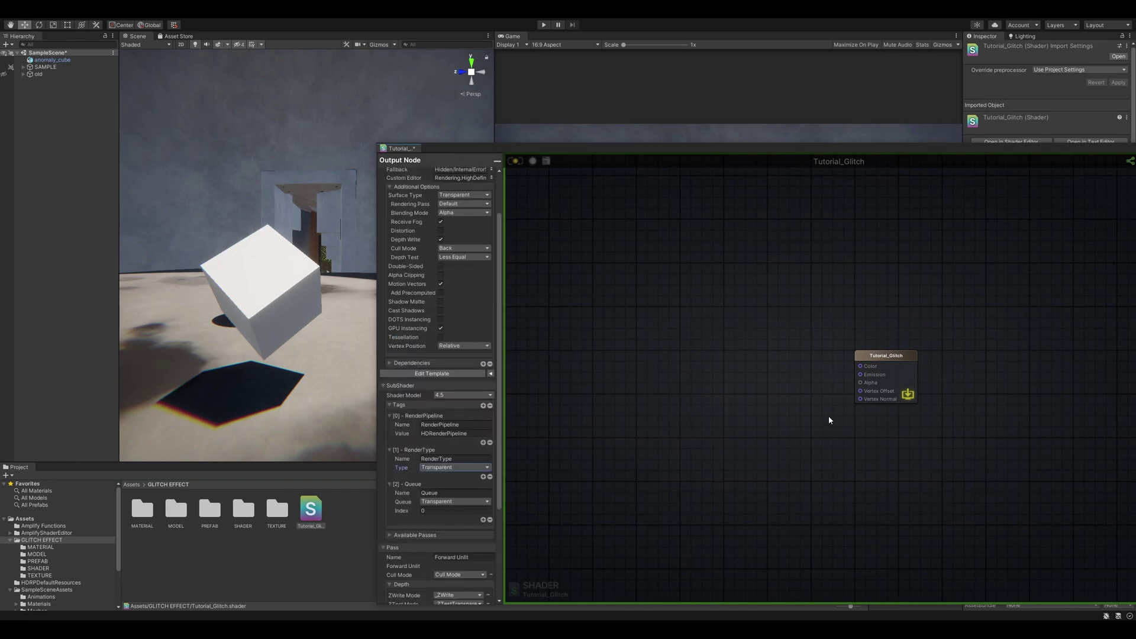
{"action": "left_click", "coordinate": [440, 337]}
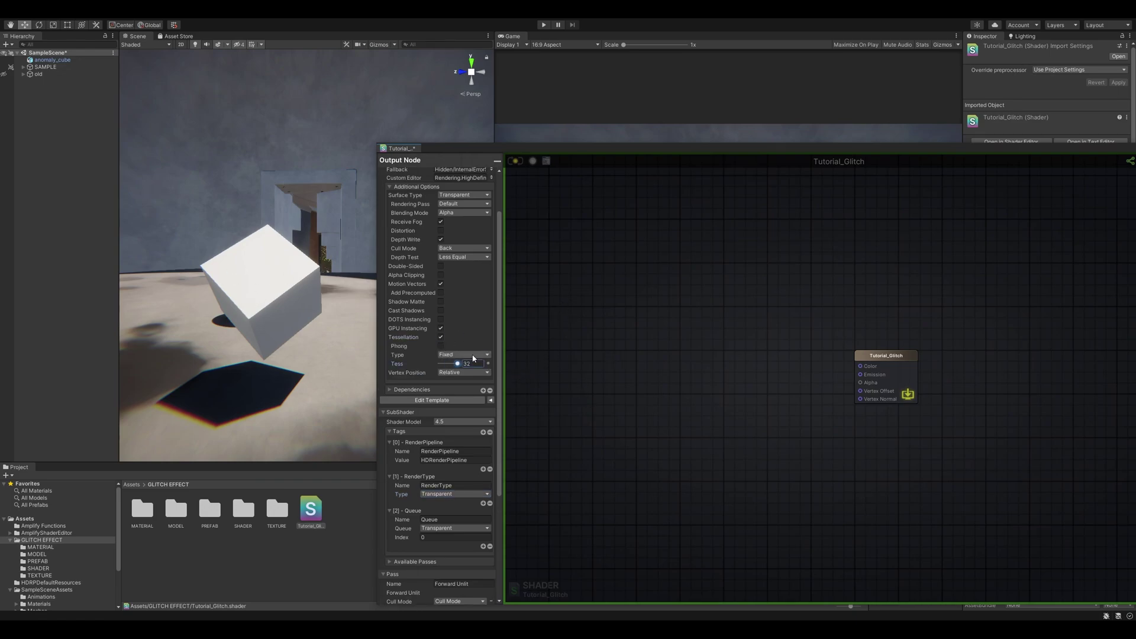
{"action": "scroll", "coordinate": [484, 382], "scroll_direction": "down", "scroll_amount": 5}
{"action": "left_click", "coordinate": [534, 331]}
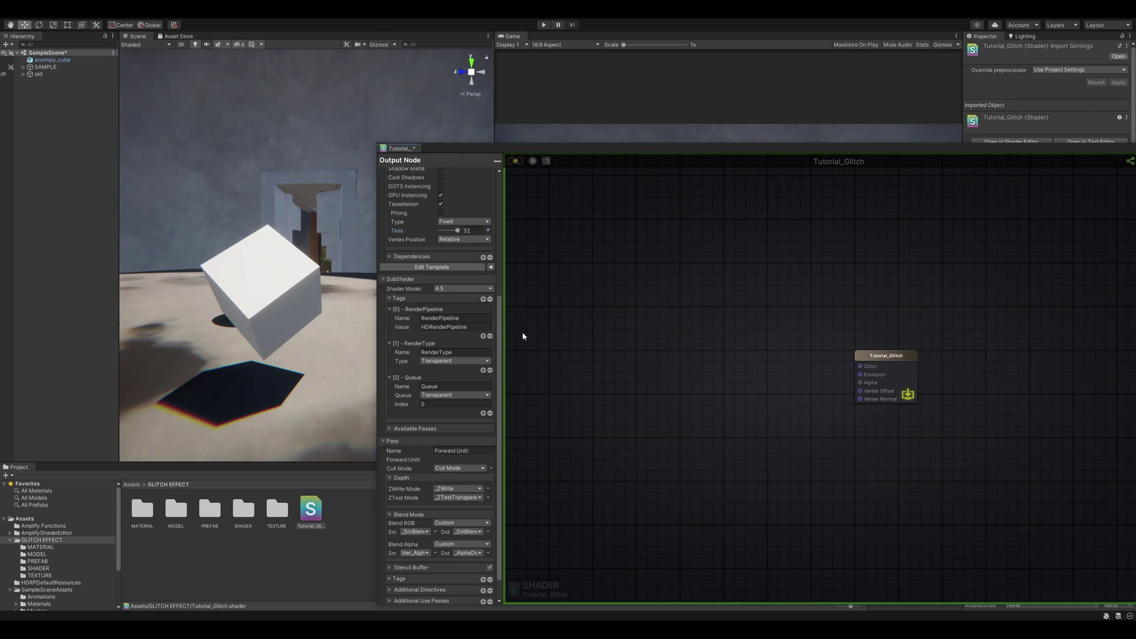
{"action": "scroll", "coordinate": [473, 319], "scroll_direction": "up", "scroll_amount": 6}
{"action": "scroll", "coordinate": [439, 224], "scroll_direction": "up", "scroll_amount": 2}
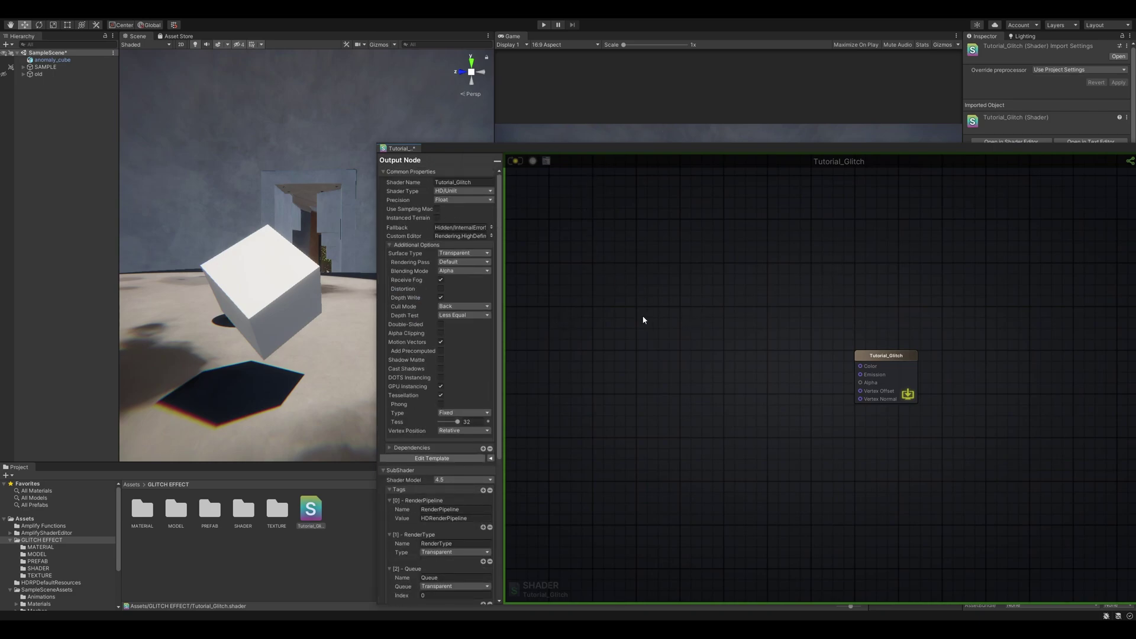
{"action": "middle_click_drag", "start_coordinate": [648, 316], "coordinate": [686, 286]}
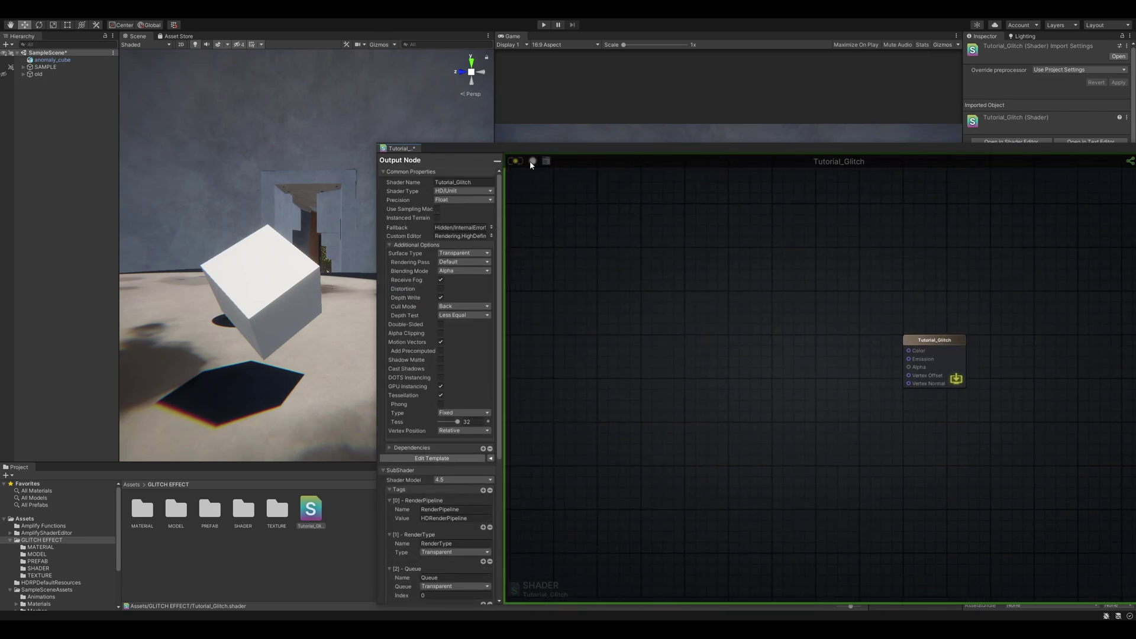
Create a Tutorial_Glitch material from the shader and apply it to anomaly_cube in the scene
{"action": "right_click", "coordinate": [313, 509]}
{"action": "mouse_move", "coordinate": [355, 278]}
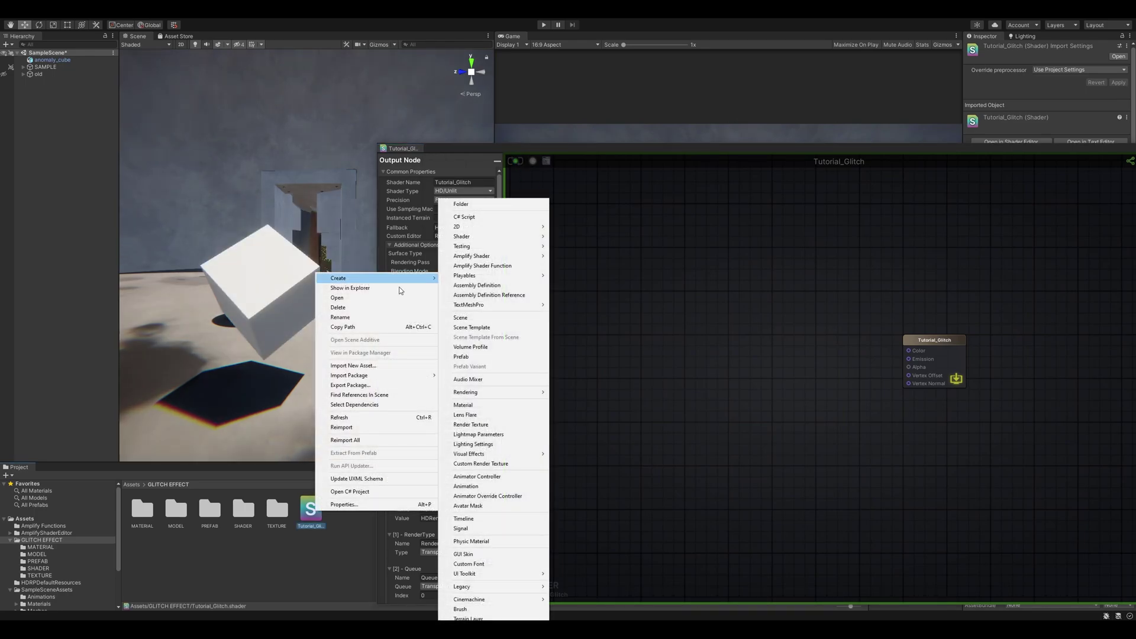
{"action": "left_click", "coordinate": [467, 404]}
{"action": "key", "text": "Return"}
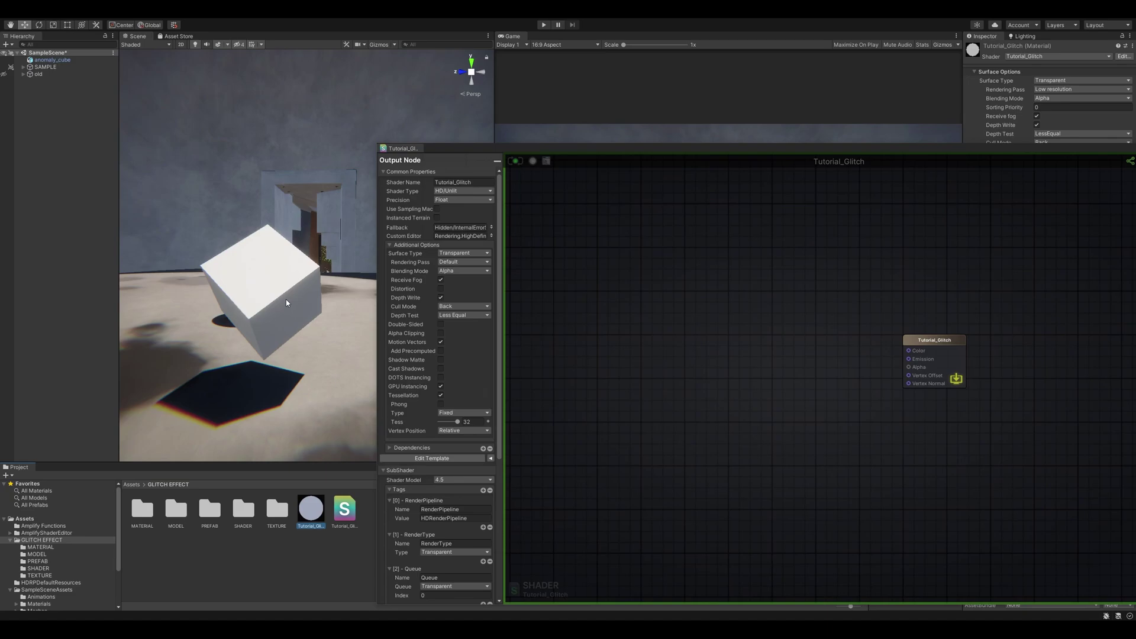
{"action": "left_click_drag", "start_coordinate": [311, 508], "coordinate": [269, 317]}
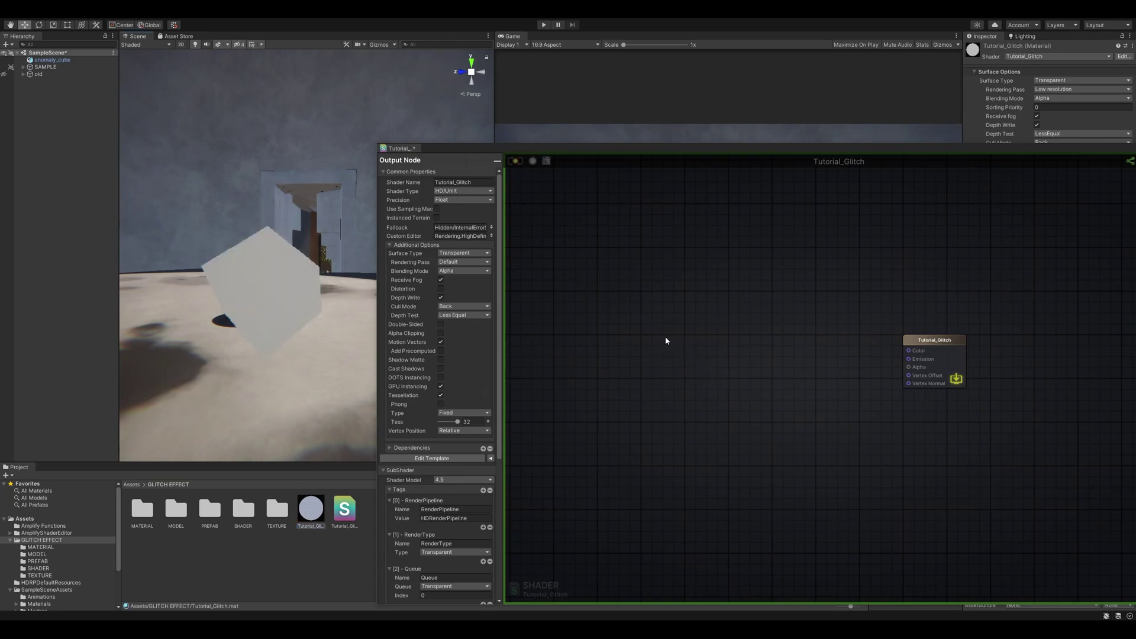
{"action": "right_click_drag", "start_coordinate": [309, 169], "coordinate": [309, 220]}
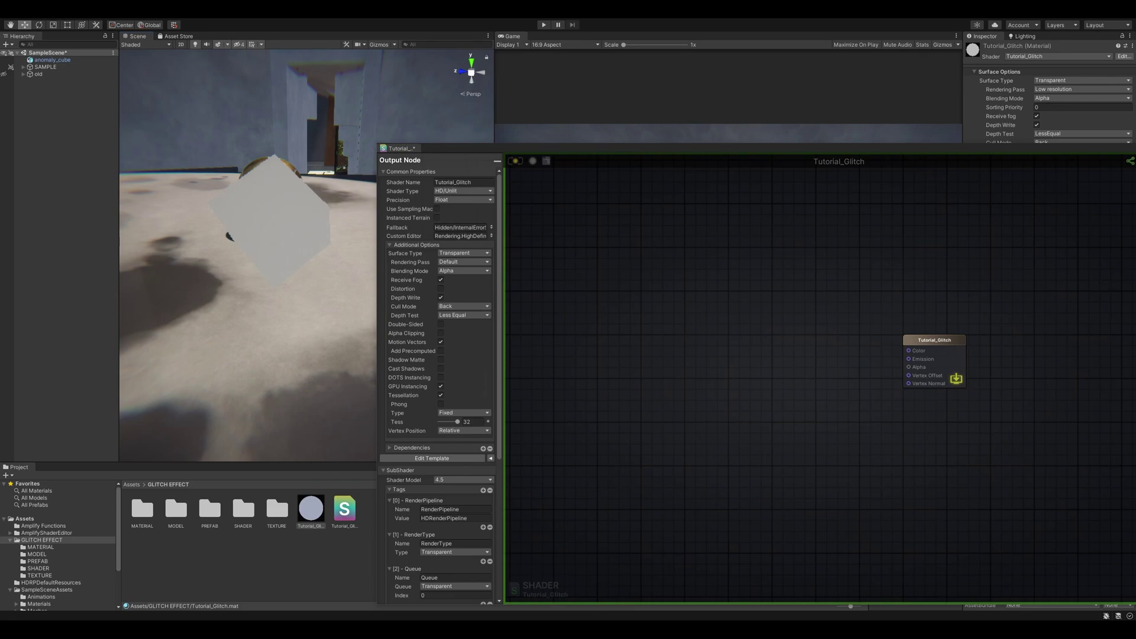
{"action": "right_click_drag", "start_coordinate": [274, 194], "coordinate": [280, 150]}
Add the glitchalpha texture from the TEXTURE folder to the shader graph as a Texture Sample node
{"action": "middle_click_drag", "start_coordinate": [638, 345], "coordinate": [677, 356]}
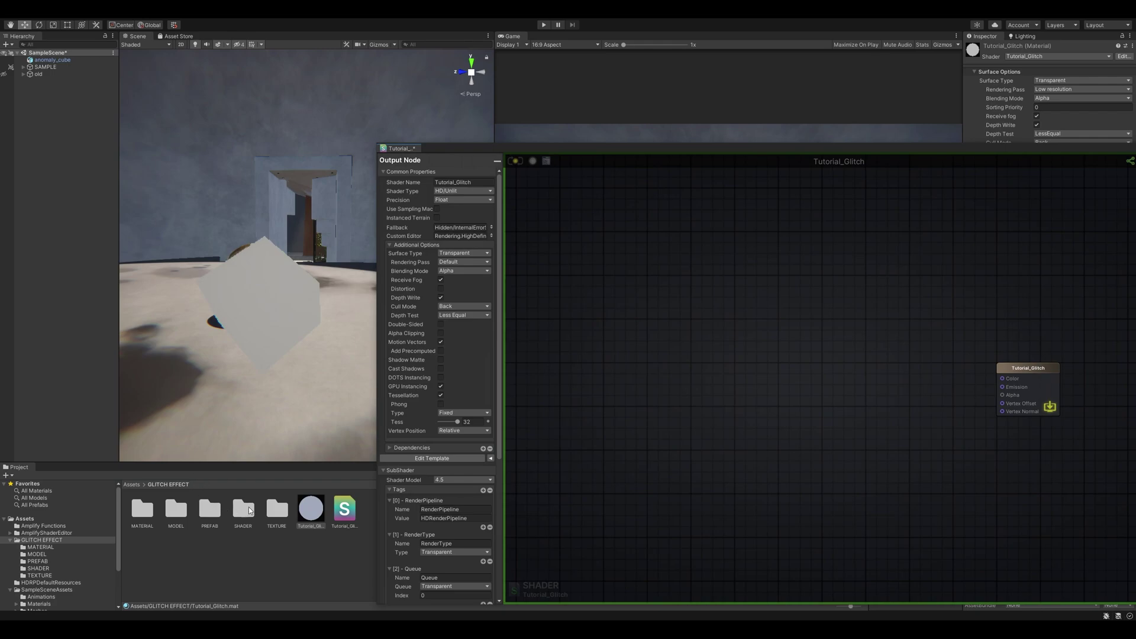
{"action": "double_click", "coordinate": [278, 510]}
{"action": "left_click_drag", "start_coordinate": [211, 518], "coordinate": [673, 359]}
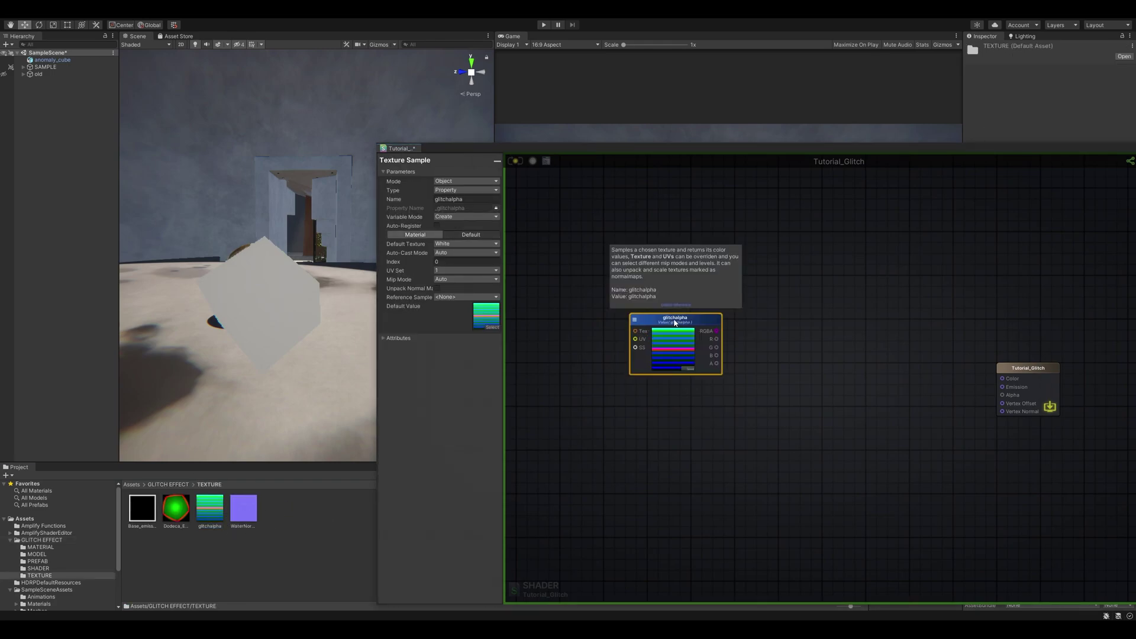
Enlarge the glitchalpha texture preview and examine its red and green channels separately
{"action": "left_click_drag", "start_coordinate": [677, 157], "coordinate": [508, 586]}
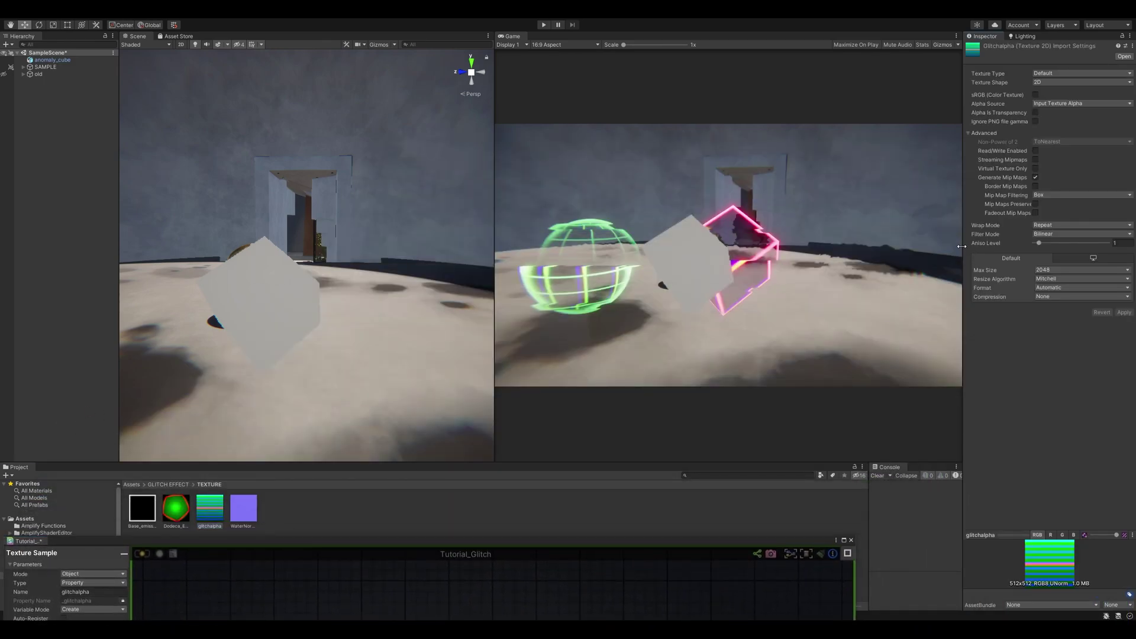
{"action": "left_click_drag", "start_coordinate": [963, 248], "coordinate": [798, 248]}
{"action": "left_click_drag", "start_coordinate": [996, 534], "coordinate": [996, 331]}
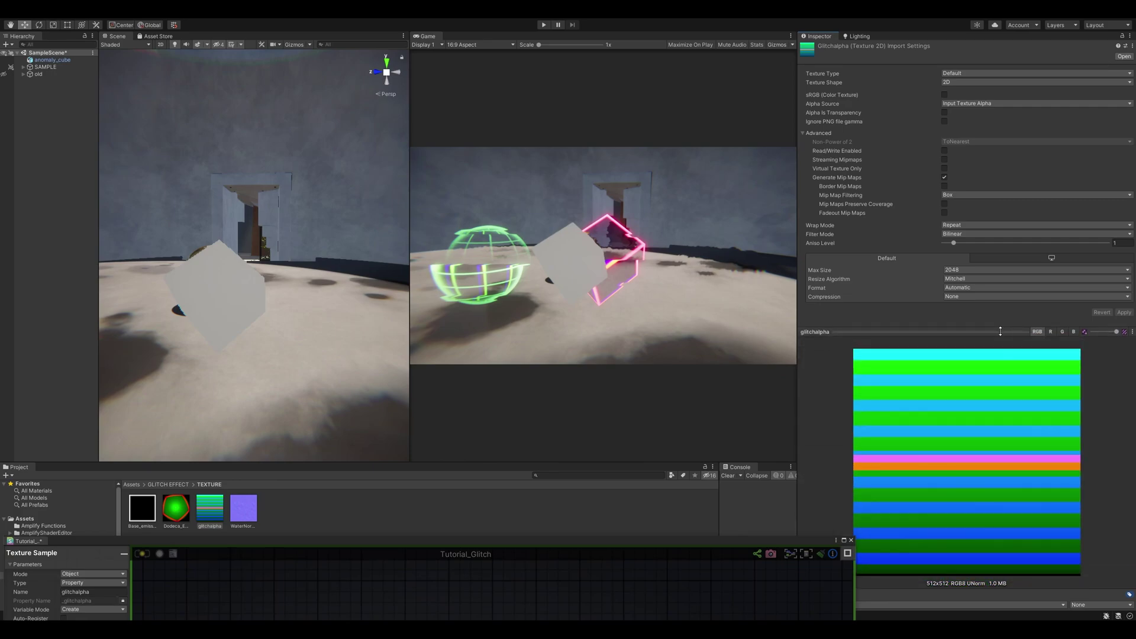
{"action": "left_click", "coordinate": [1051, 332]}
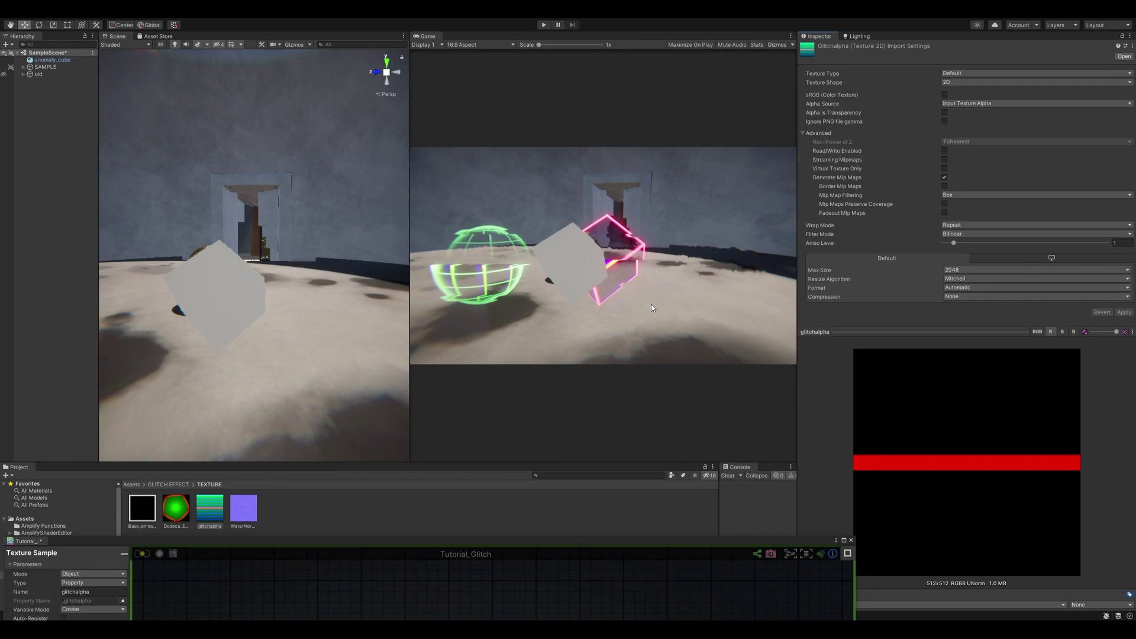
{"action": "left_click", "coordinate": [1062, 331]}
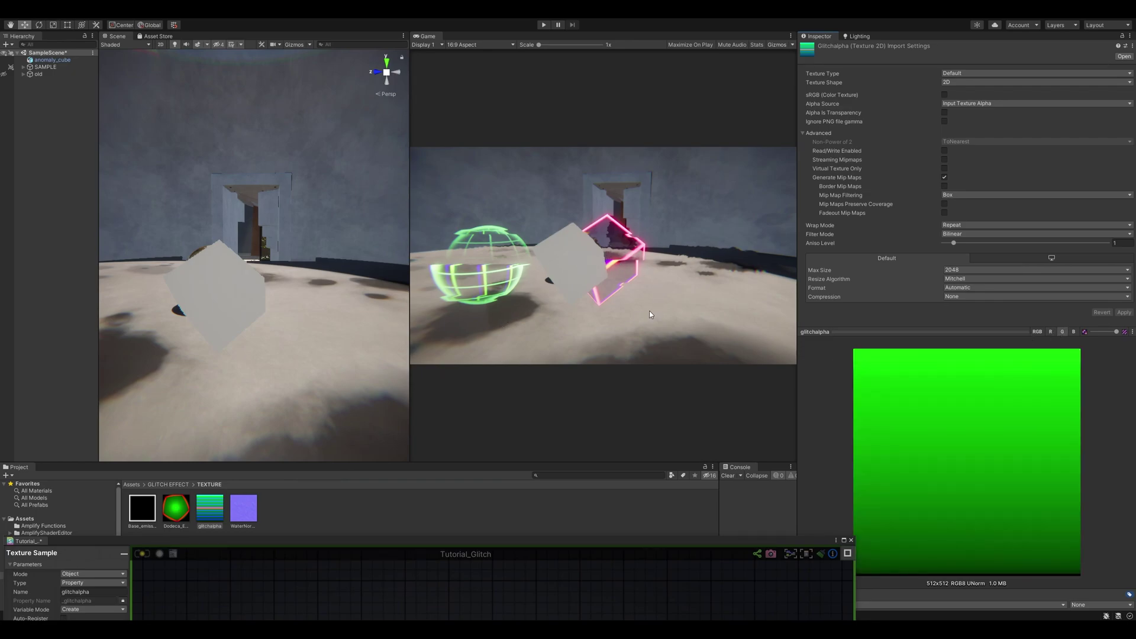
Preview the glitchalpha texture's blue channel, and add a Screen Position node to the shader graph
{"action": "left_click", "coordinate": [1074, 332]}
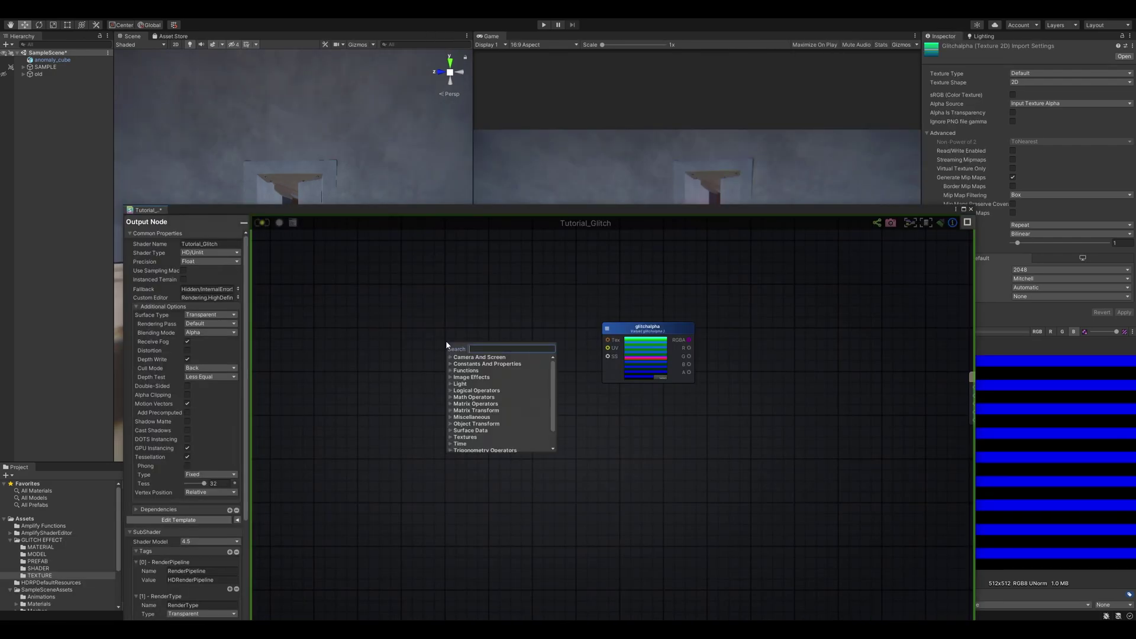
{"action": "type", "text": "scree"}
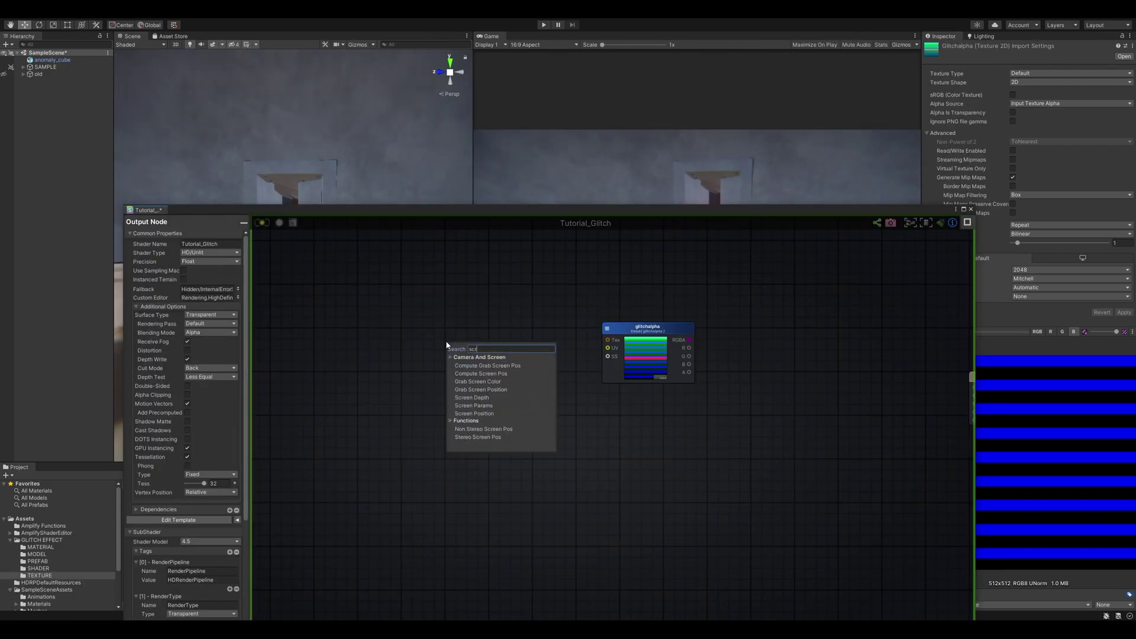
{"action": "left_click", "coordinate": [483, 414]}
{"action": "left_click_drag", "start_coordinate": [449, 215], "coordinate": [480, 254]}
{"action": "middle_click_drag", "start_coordinate": [534, 336], "coordinate": [571, 310]}
{"action": "scroll", "coordinate": [556, 361], "scroll_direction": "up", "scroll_amount": 2}
{"action": "left_click_drag", "start_coordinate": [511, 365], "coordinate": [489, 340]}
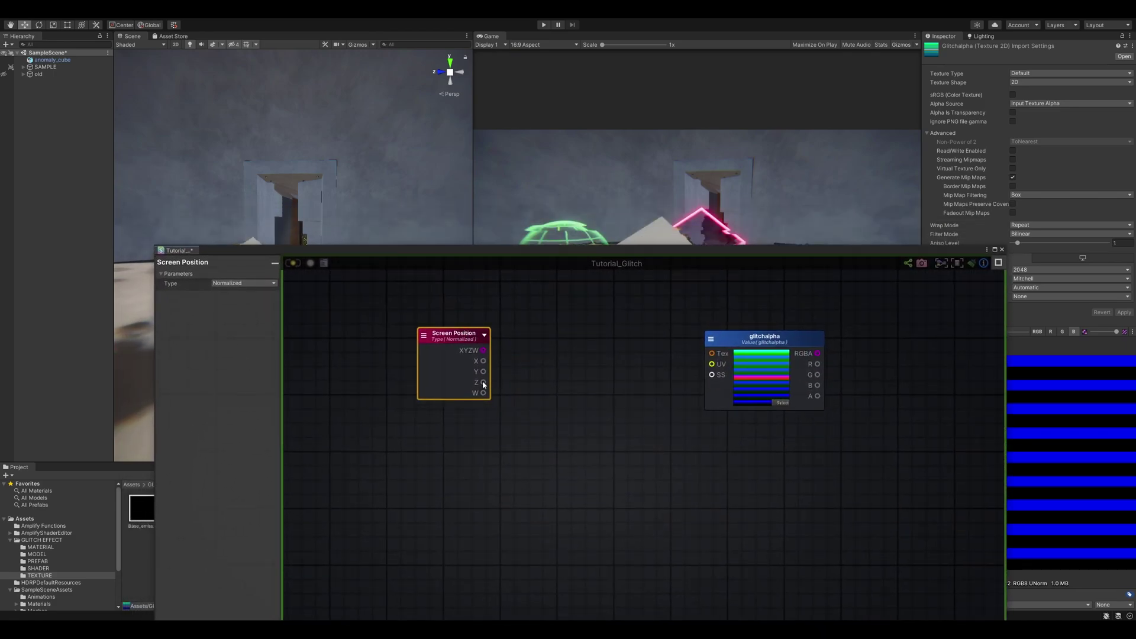
Add a Component Mask fed by the Screen Position XYZW output and keep only its X and Y components
{"action": "left_click", "coordinate": [533, 353]}
{"action": "left_click_drag", "start_coordinate": [523, 376], "coordinate": [530, 376]}
{"action": "left_click_drag", "start_coordinate": [544, 364], "coordinate": [533, 343]}
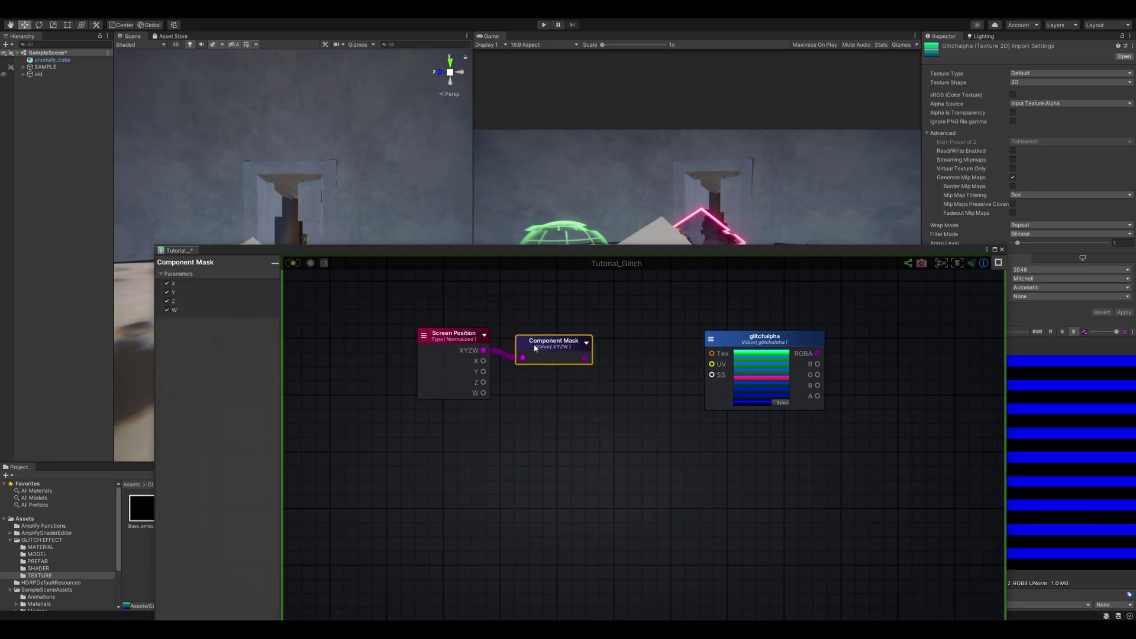
{"action": "left_click", "coordinate": [167, 310]}
{"action": "left_click", "coordinate": [167, 301]}
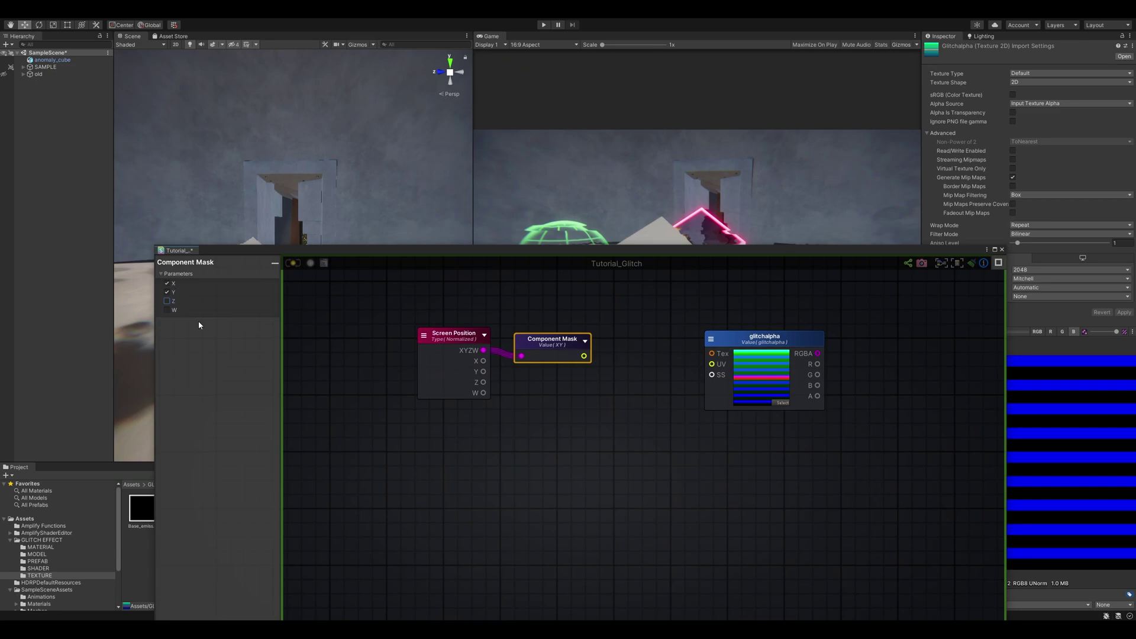
Connect the Component Mask output to the UV input of glitchalpha and line up the three nodes
{"action": "left_click_drag", "start_coordinate": [558, 344], "coordinate": [716, 364]}
{"action": "left_click_drag", "start_coordinate": [621, 393], "coordinate": [453, 319]}
{"action": "left_click_drag", "start_coordinate": [512, 339], "coordinate": [451, 346]}
{"action": "left_click_drag", "start_coordinate": [756, 350], "coordinate": [794, 338]}
{"action": "left_click", "coordinate": [595, 390]}
{"action": "left_click", "coordinate": [612, 385]}
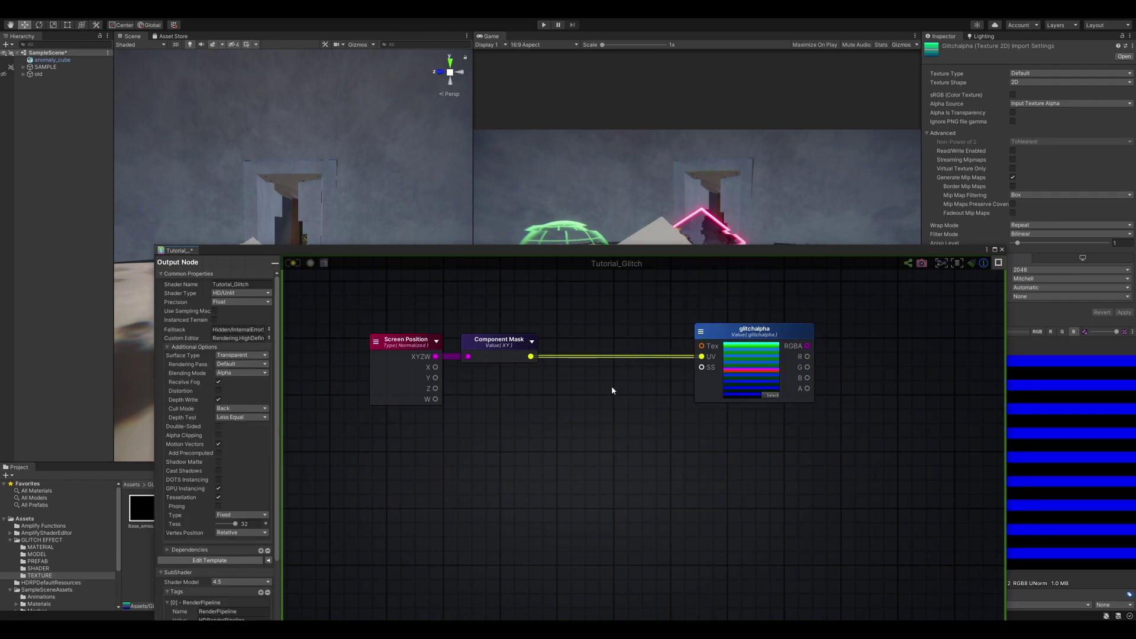
Add a Panner node between the Component Mask and glitchalpha nodes
{"action": "right_click", "coordinate": [612, 386]}
{"action": "type", "text": "panner"}
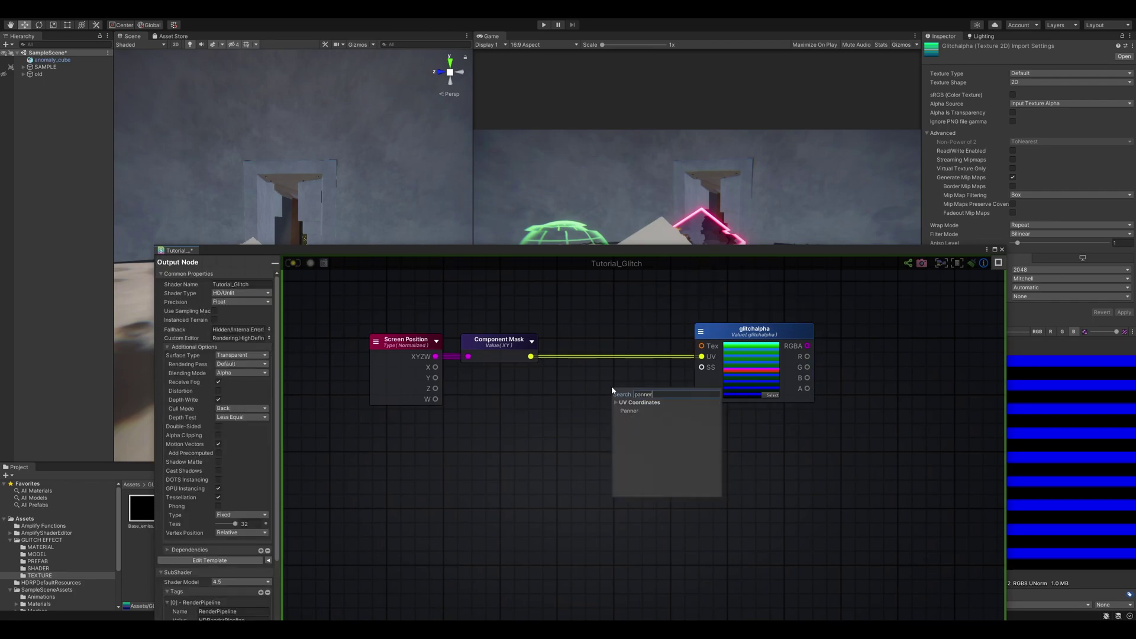
{"action": "left_click", "coordinate": [624, 412]}
{"action": "left_click_drag", "start_coordinate": [643, 396], "coordinate": [603, 387]}
{"action": "left_click", "coordinate": [526, 456]}
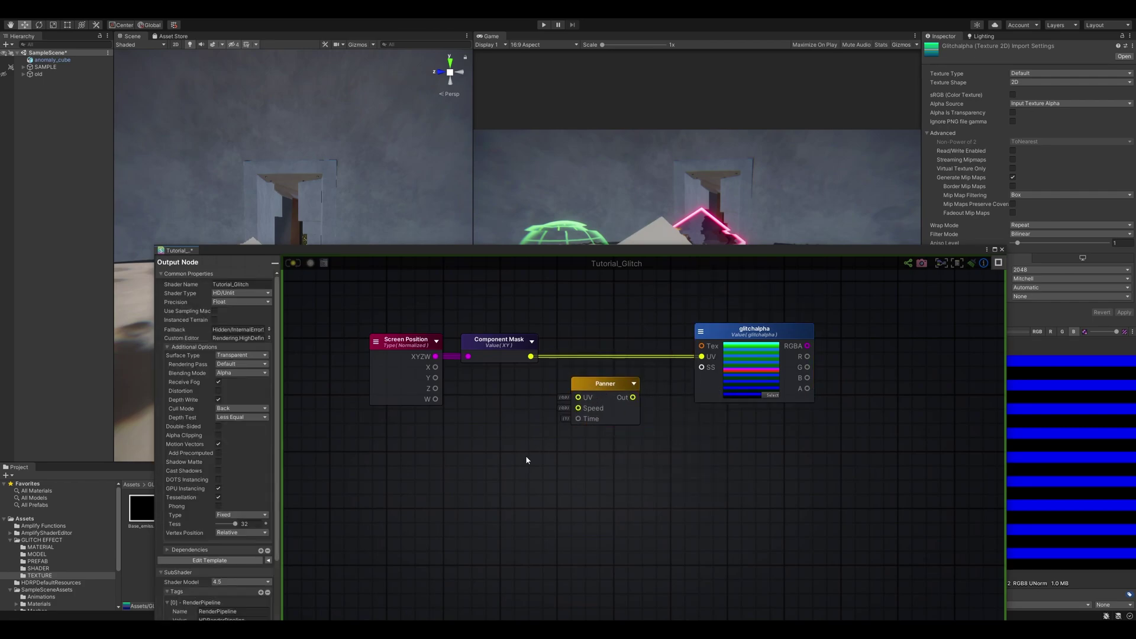
Add a Scale And Offset node to the graph and place it beside the Panner
{"action": "middle_click_drag", "start_coordinate": [526, 455], "coordinate": [579, 461]}
{"action": "right_click", "coordinate": [580, 465]}
{"action": "type", "text": "scale"}
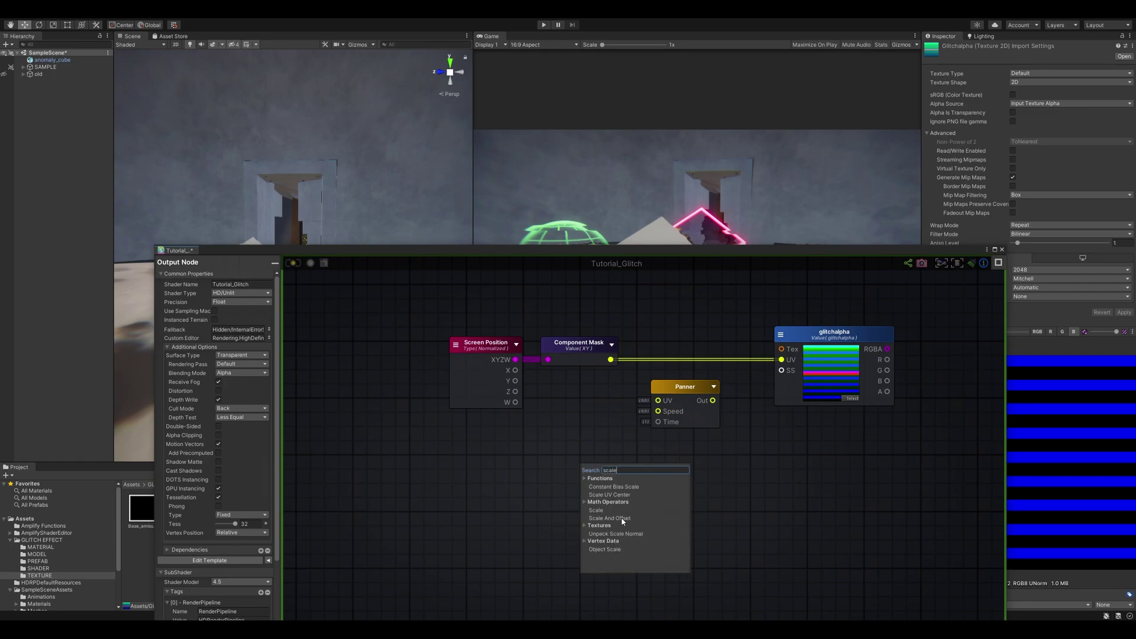
{"action": "left_click", "coordinate": [622, 519]}
{"action": "left_click_drag", "start_coordinate": [615, 470], "coordinate": [663, 412]}
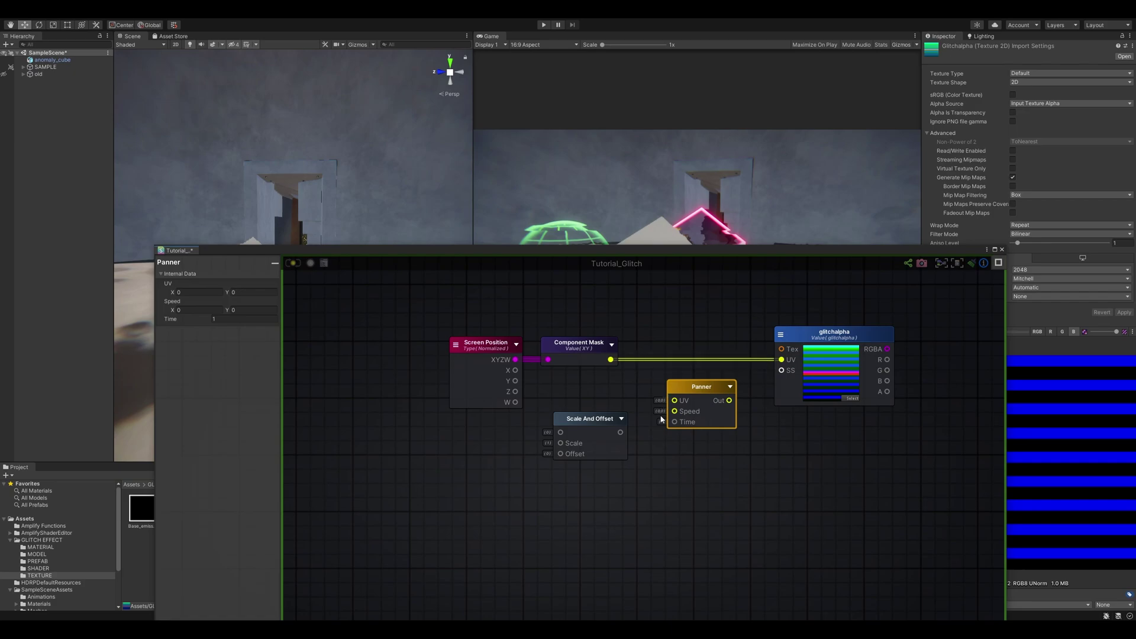
Chain the Component Mask through Scale And Offset and the Panner into the glitchalpha UV input, arranging the nodes in a row
{"action": "left_click_drag", "start_coordinate": [610, 359], "coordinate": [675, 401]}
{"action": "middle_click_drag", "start_coordinate": [644, 483], "coordinate": [740, 496]}
{"action": "left_click_drag", "start_coordinate": [711, 405], "coordinate": [586, 346]}
{"action": "left_click_drag", "start_coordinate": [670, 367], "coordinate": [521, 360]}
{"action": "left_click_drag", "start_coordinate": [797, 408], "coordinate": [873, 379]}
{"action": "middle_click_drag", "start_coordinate": [873, 378], "coordinate": [848, 370]}
{"action": "left_click_drag", "start_coordinate": [653, 426], "coordinate": [634, 358]}
{"action": "left_click_drag", "start_coordinate": [781, 368], "coordinate": [779, 352]}
{"action": "left_click", "coordinate": [660, 438]}
{"action": "middle_click_drag", "start_coordinate": [660, 438], "coordinate": [718, 440]}
{"action": "right_click", "coordinate": [622, 442]}
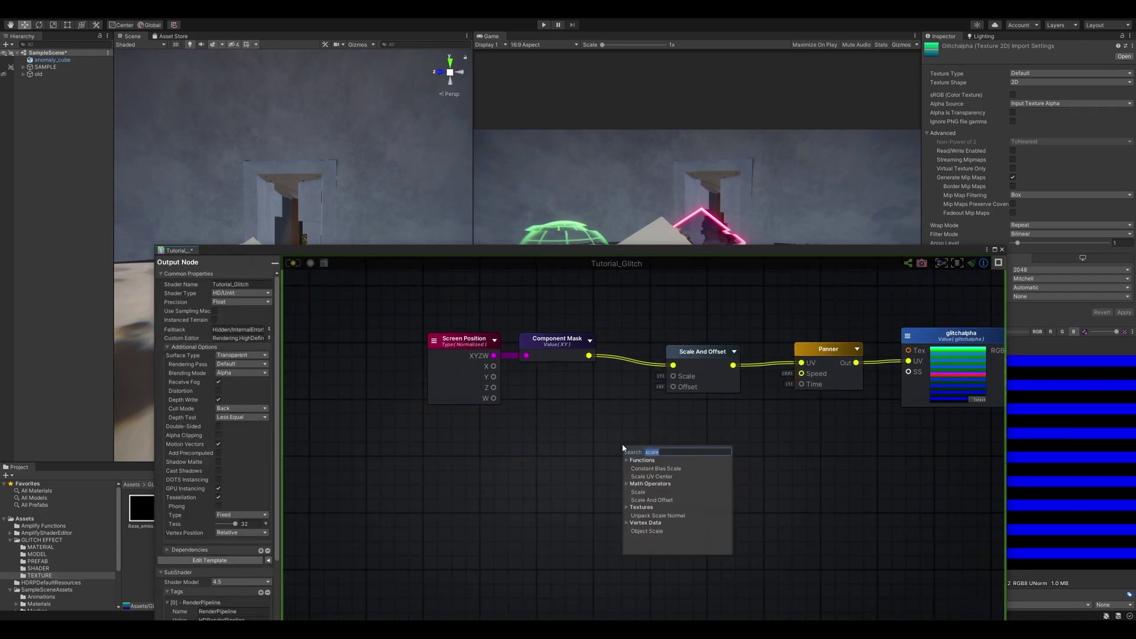
{"action": "left_click", "coordinate": [529, 437]}
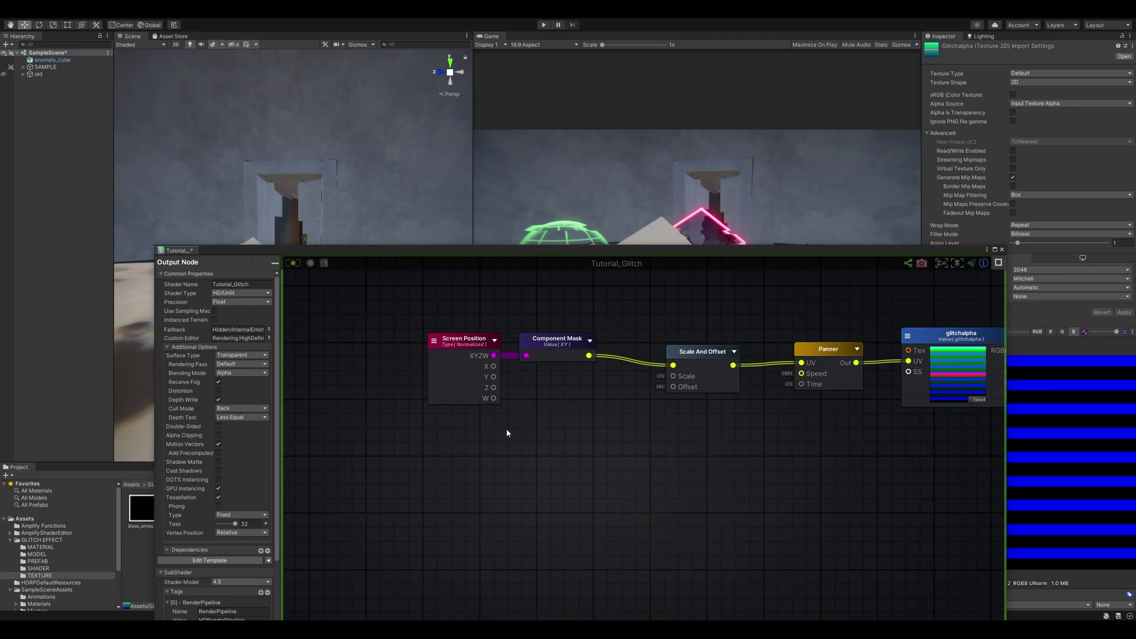
Add a Time node, lower its Scale, and connect its output to the Panner's Time input
{"action": "middle_click_drag", "start_coordinate": [689, 448], "coordinate": [648, 442]}
{"action": "right_click", "coordinate": [649, 443]}
{"action": "type", "text": "time"}
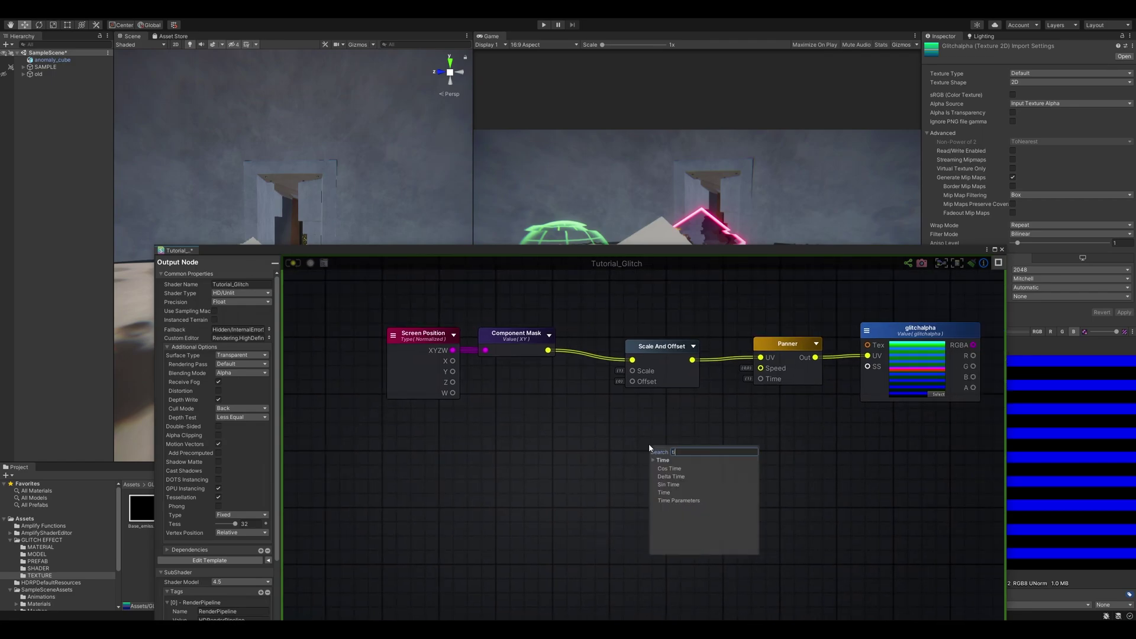
{"action": "left_click", "coordinate": [683, 494]}
{"action": "left_click_drag", "start_coordinate": [679, 461], "coordinate": [661, 454]}
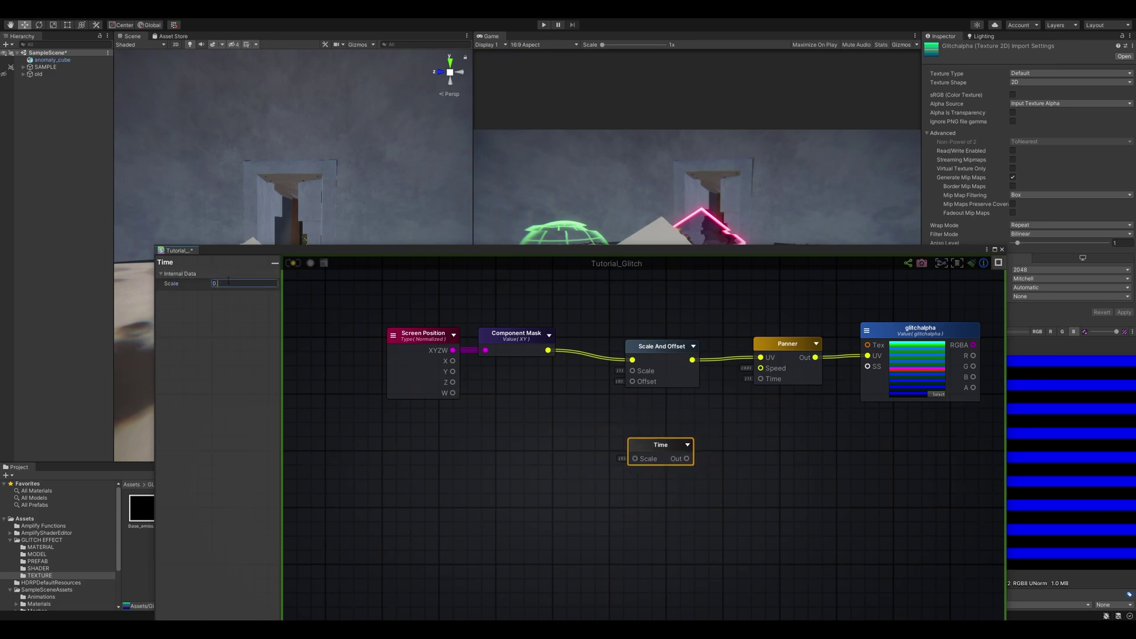
{"action": "left_click", "coordinate": [669, 436]}
{"action": "left_click_drag", "start_coordinate": [669, 451], "coordinate": [762, 384]}
{"action": "left_click", "coordinate": [711, 472]}
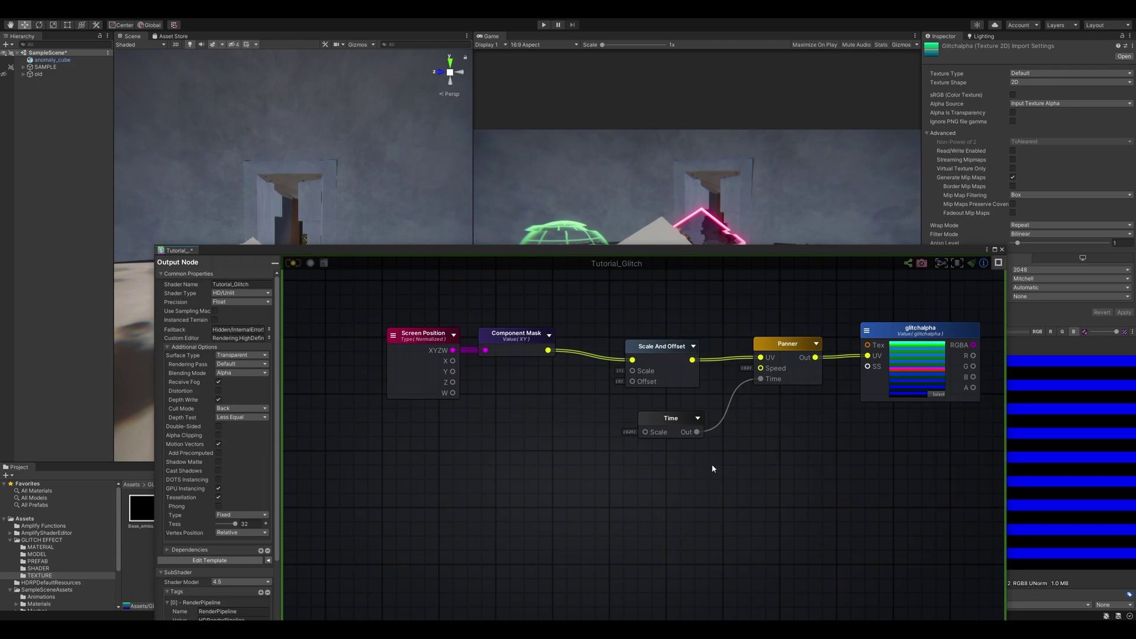
{"action": "right_click", "coordinate": [676, 472]}
{"action": "type", "text": "tim"}
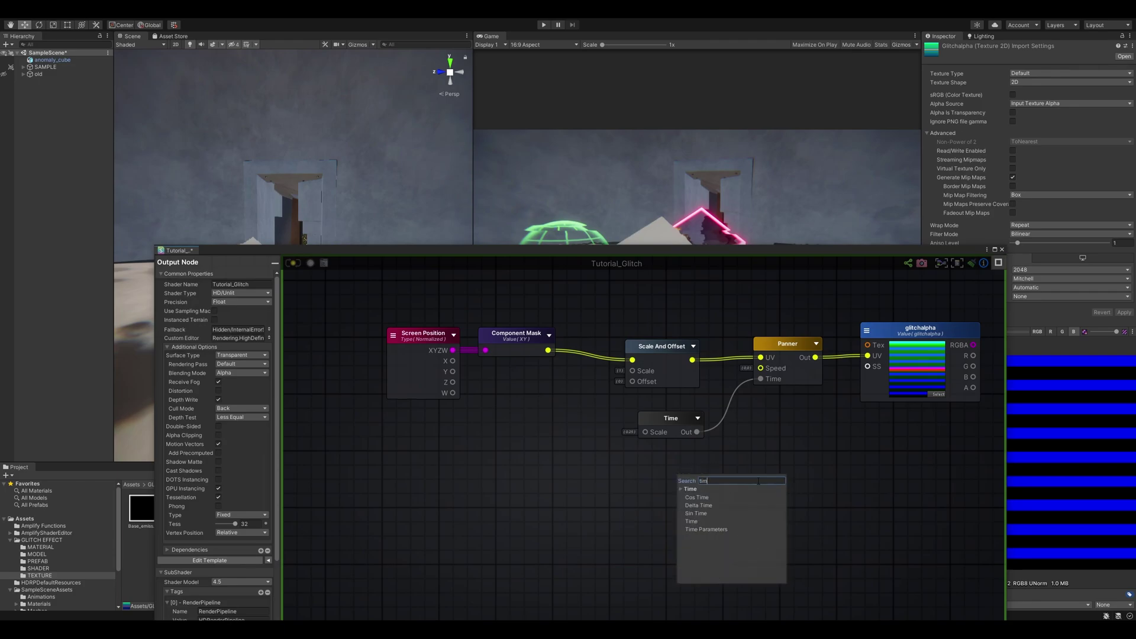
{"action": "left_click", "coordinate": [704, 529]}
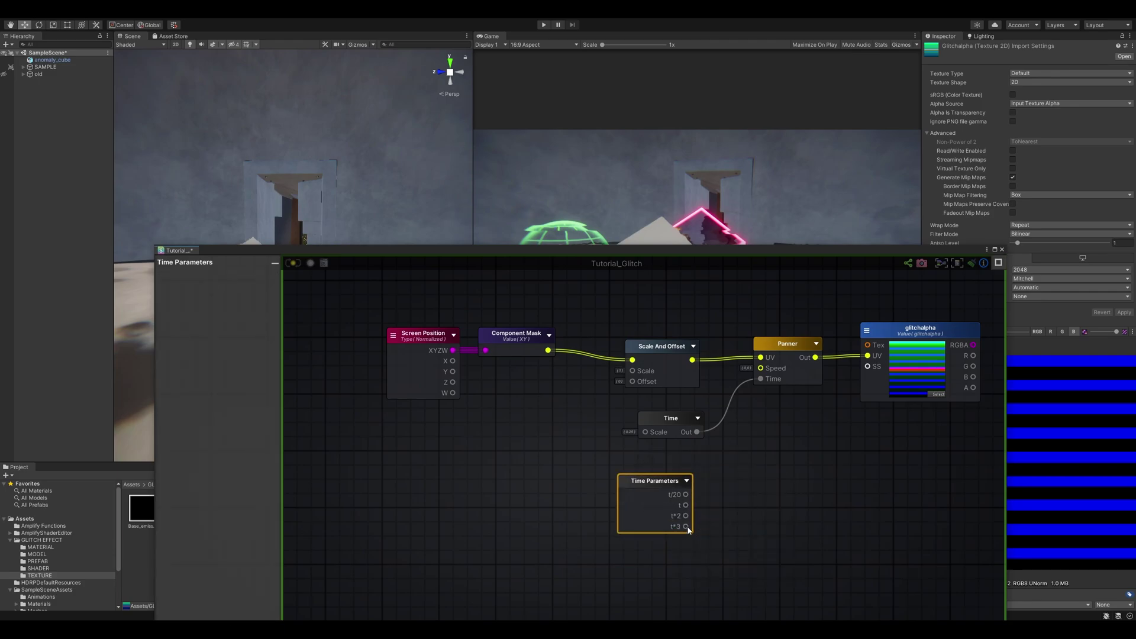
{"action": "left_click_drag", "start_coordinate": [686, 527], "coordinate": [711, 508]}
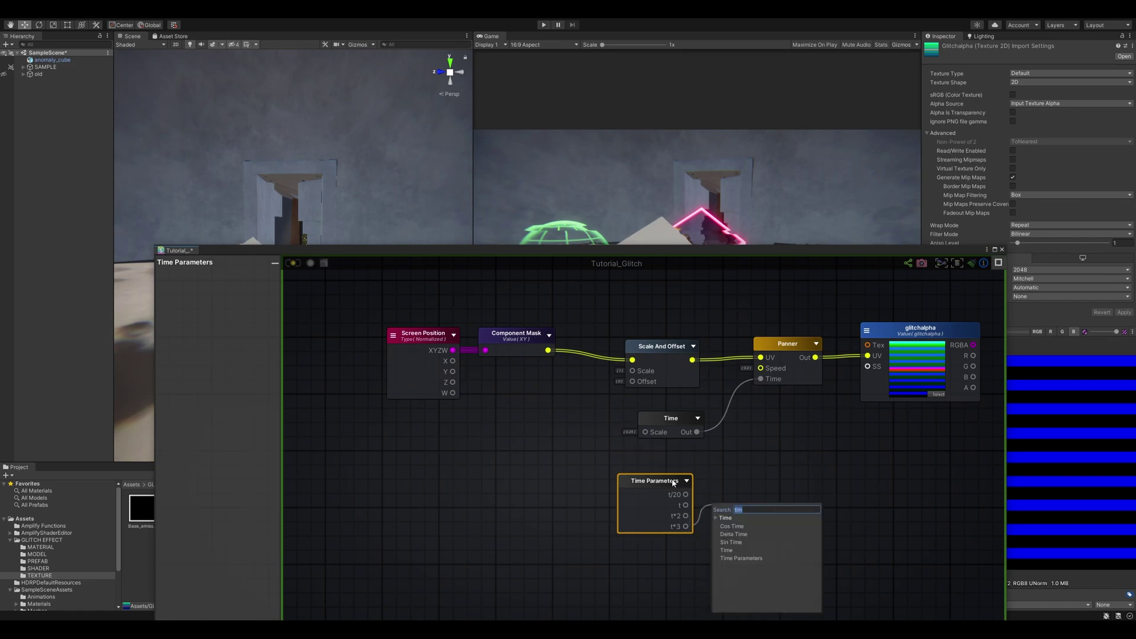
{"action": "key", "text": "Escape"}
{"action": "key", "text": "Delete"}
{"action": "right_click_drag", "start_coordinate": [743, 472], "coordinate": [686, 457]}
Align the glitchalpha node with the Panner and set the Panner's Y speed to -0.5
{"action": "left_click", "coordinate": [885, 329]}
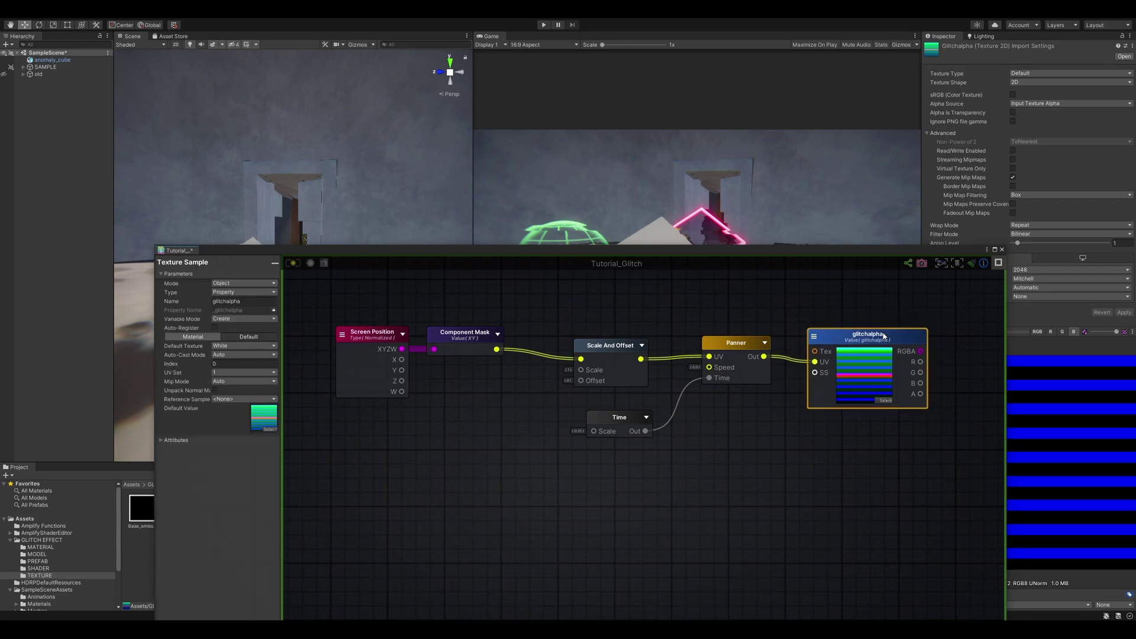
{"action": "left_click_drag", "start_coordinate": [886, 329], "coordinate": [885, 330]}
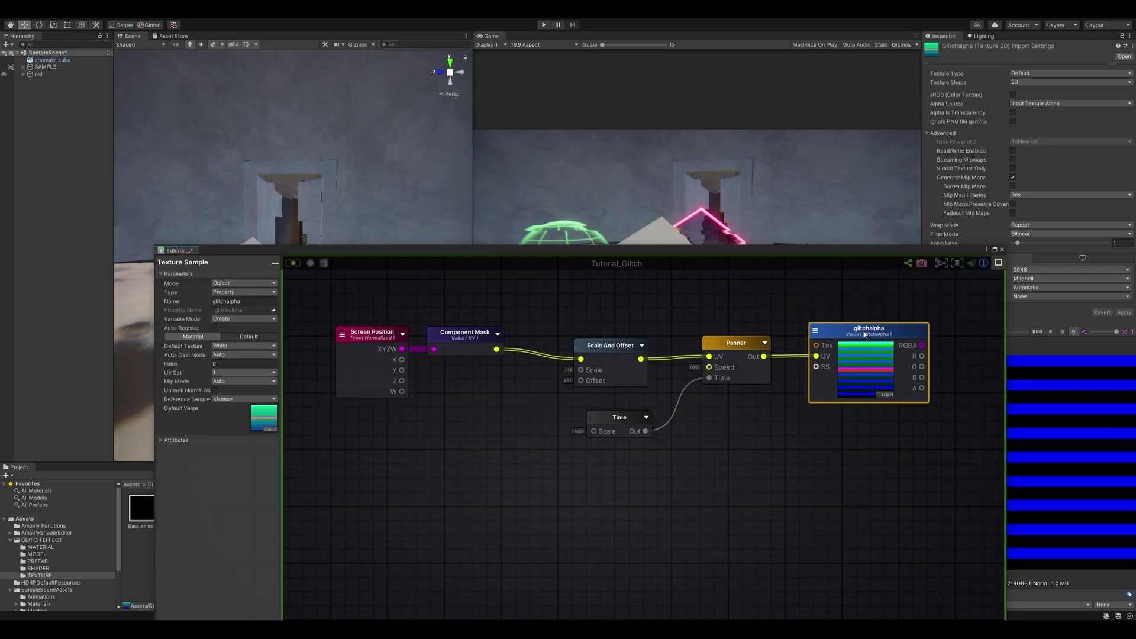
{"action": "left_click", "coordinate": [743, 353]}
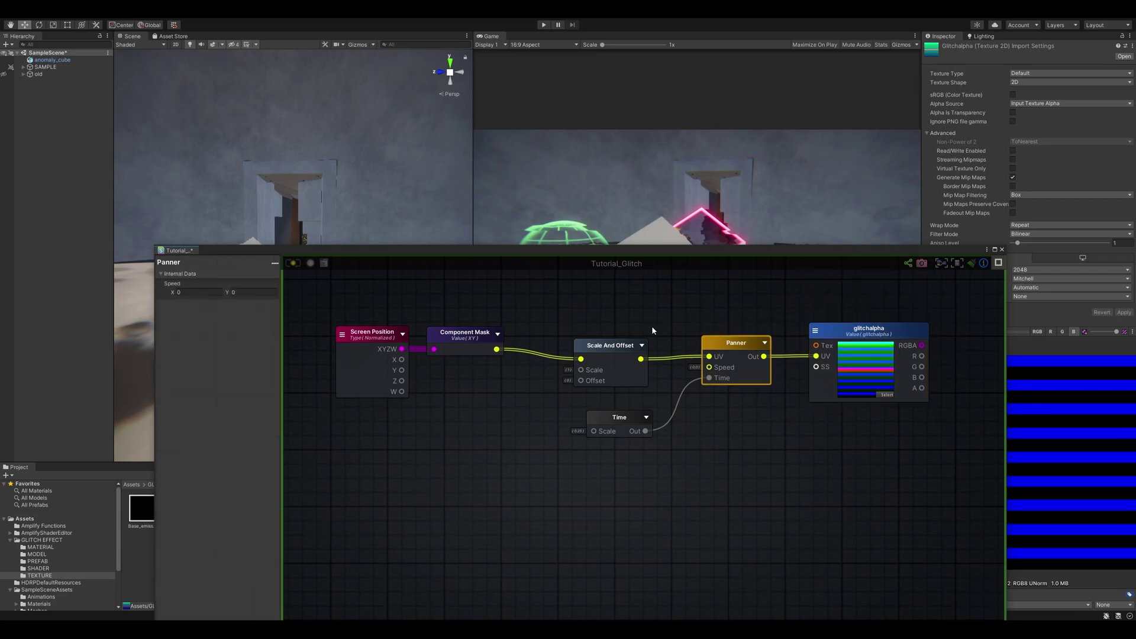
{"action": "left_click", "coordinate": [258, 291]}
{"action": "type", "text": "-0.5"}
{"action": "left_click", "coordinate": [674, 432]}
{"action": "scroll", "coordinate": [758, 446], "scroll_direction": "down", "scroll_amount": 4}
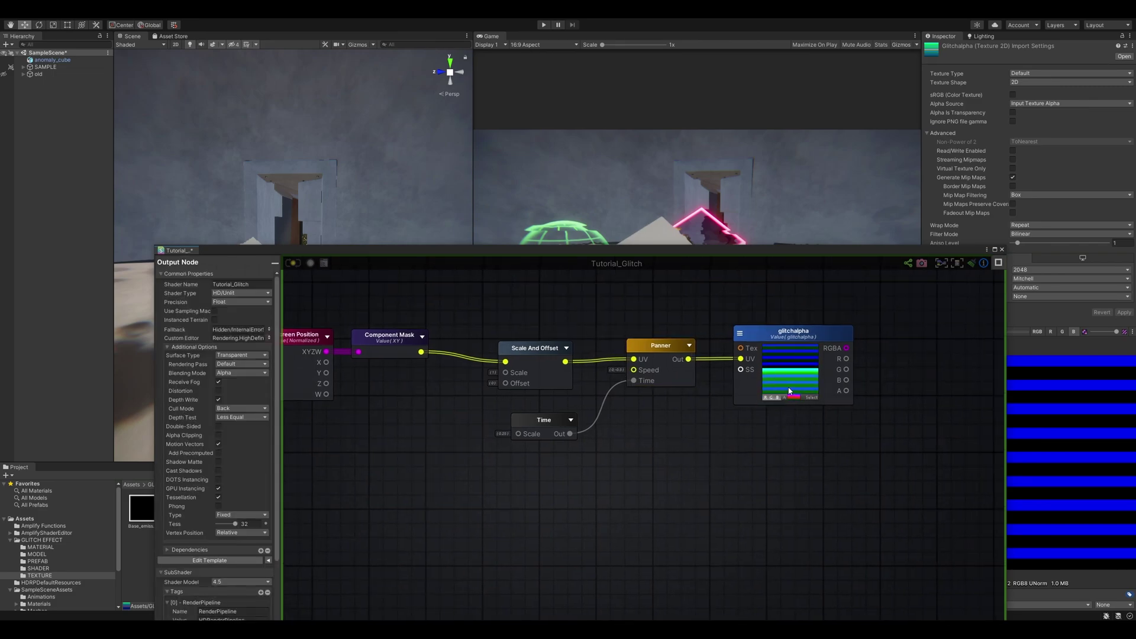
Connect the R output of glitchalpha to the Emission input of the Tutorial_Glitch output node and uncover the scene views
{"action": "middle_click_drag", "start_coordinate": [734, 394], "coordinate": [653, 398]}
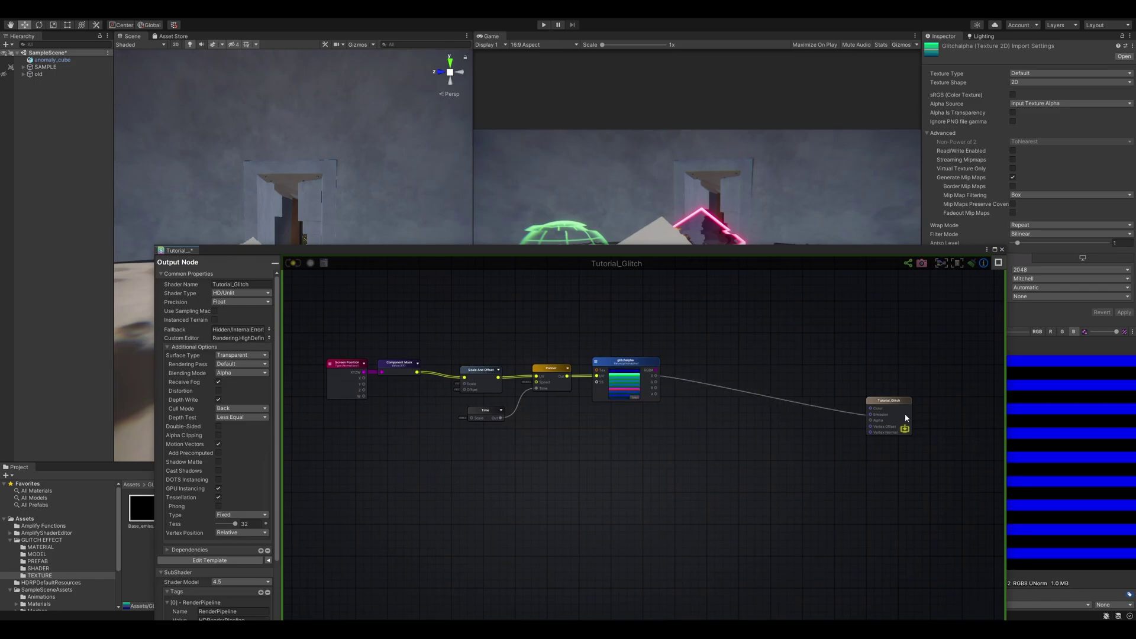
{"action": "middle_click_drag", "start_coordinate": [730, 443], "coordinate": [858, 476]}
{"action": "key", "text": "ctrl+a"}
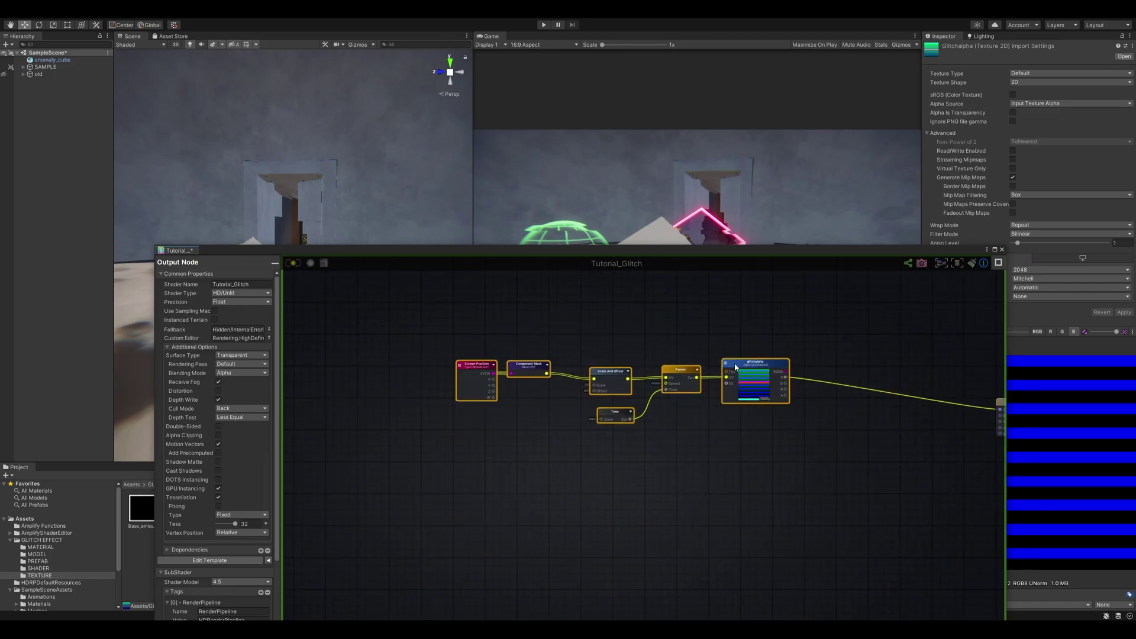
{"action": "left_click_drag", "start_coordinate": [631, 248], "coordinate": [764, 363]}
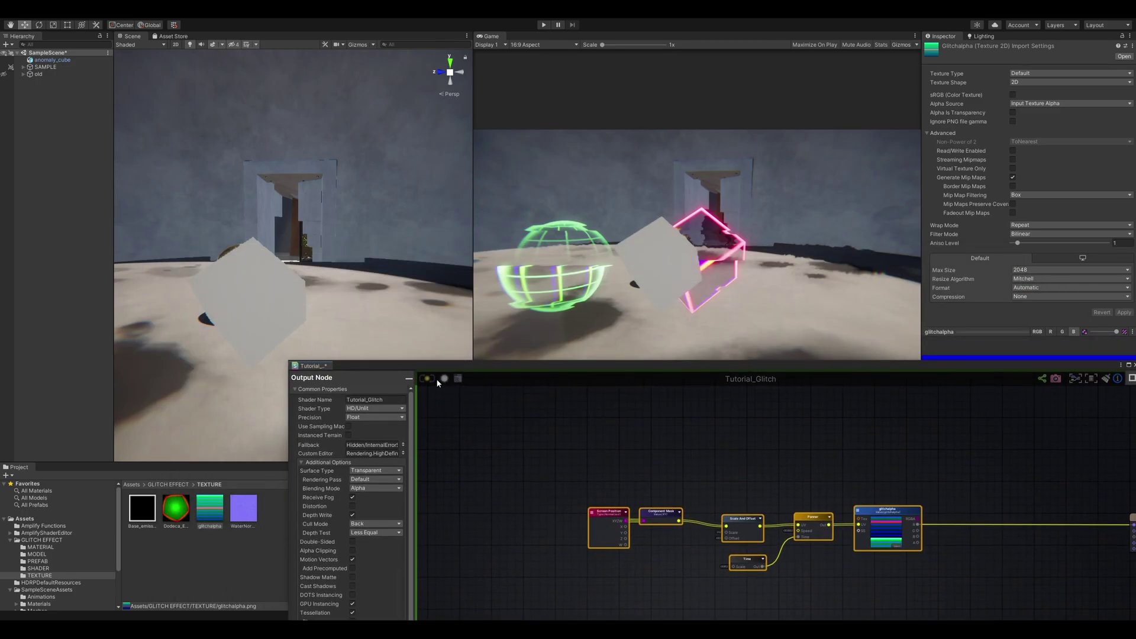
Expand the Tutorial_Glitch material on anomaly_cube and set the shader's Custom Editor to ASEMaterialInspector
{"action": "left_click", "coordinate": [874, 510]}
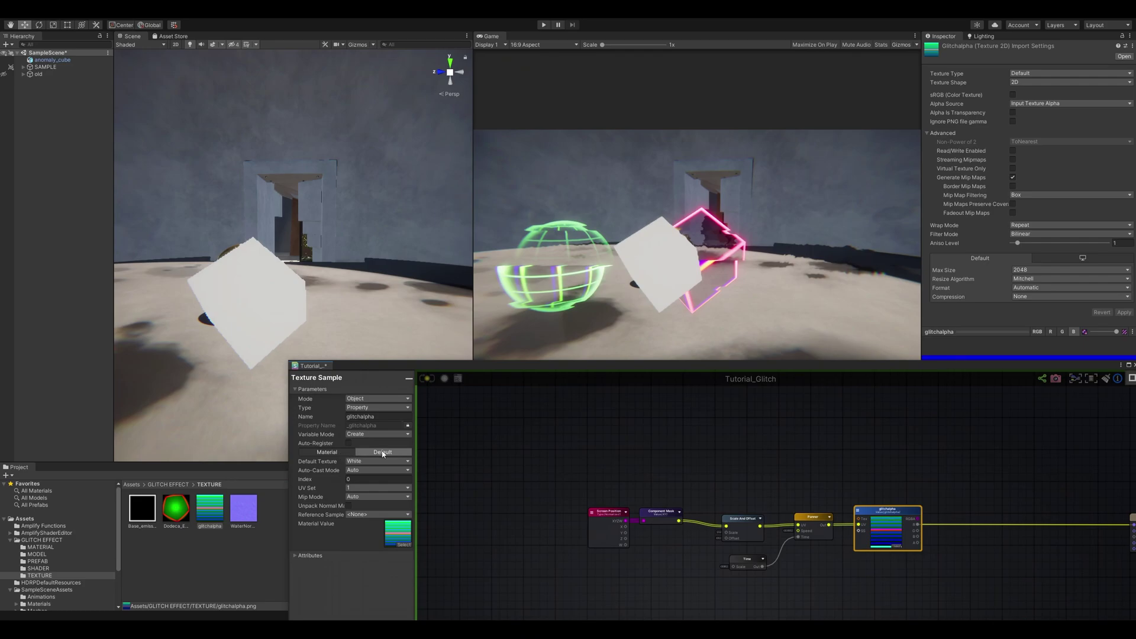
{"action": "left_click", "coordinate": [277, 326]}
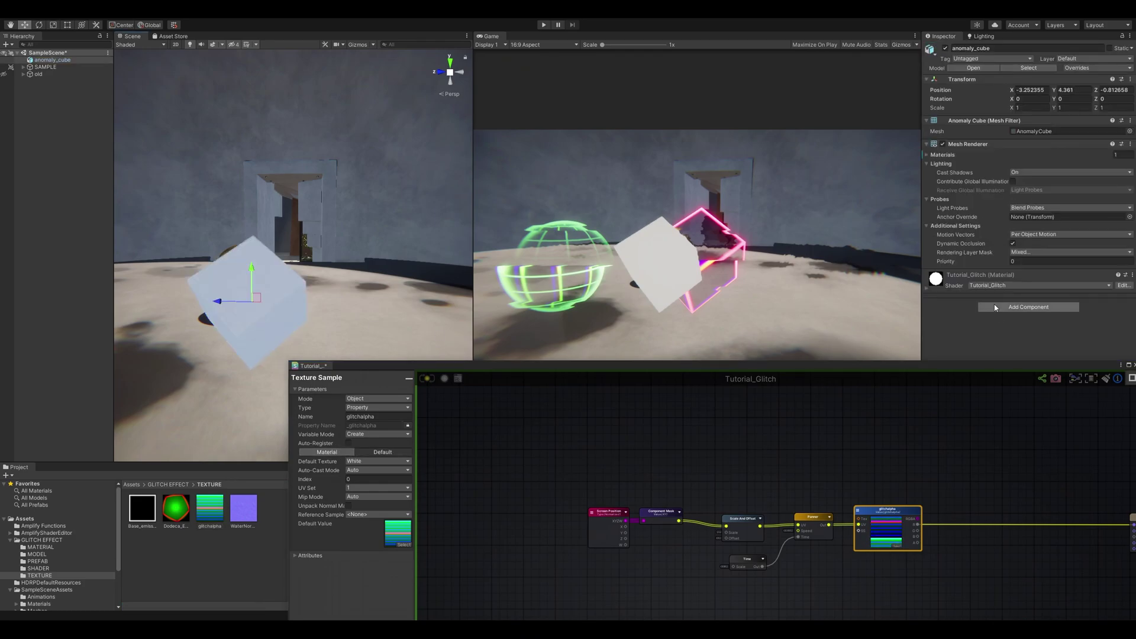
{"action": "left_click", "coordinate": [927, 288]}
{"action": "left_click_drag", "start_coordinate": [1007, 367], "coordinate": [1069, 195]}
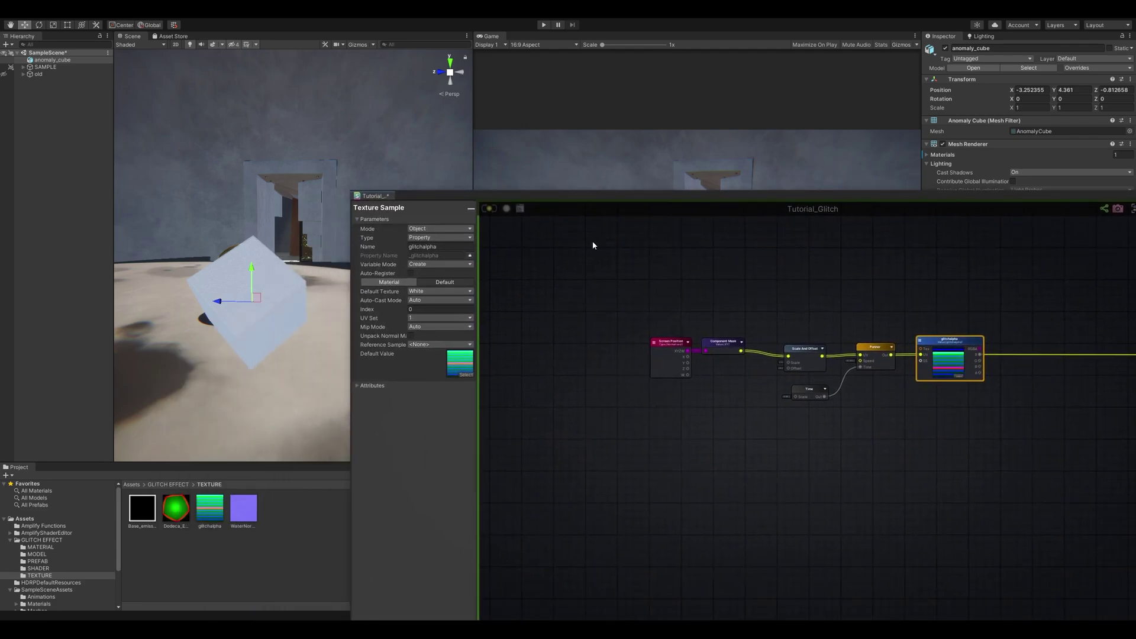
{"action": "left_click", "coordinate": [541, 291]}
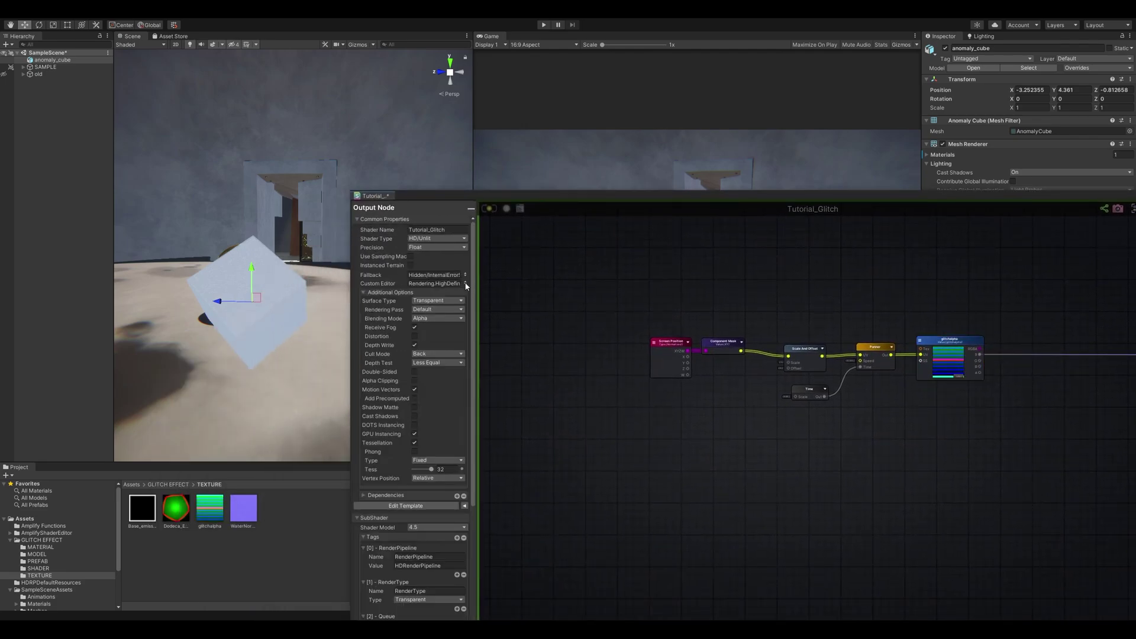
{"action": "left_click", "coordinate": [465, 283]}
{"action": "left_click", "coordinate": [521, 289]}
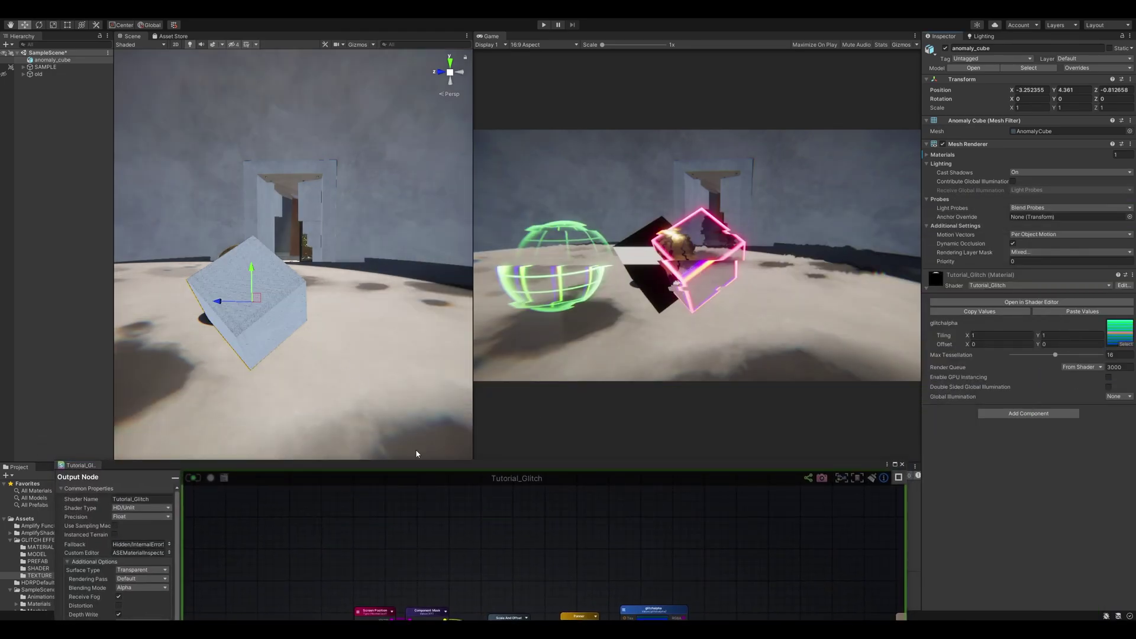
Turn off Selection Wire in the Scene view gizmos and check the glitch bands on anomaly_cube
{"action": "left_click_drag", "start_coordinate": [377, 274], "coordinate": [370, 148], "text": "alt"}
{"action": "left_click", "coordinate": [359, 44]}
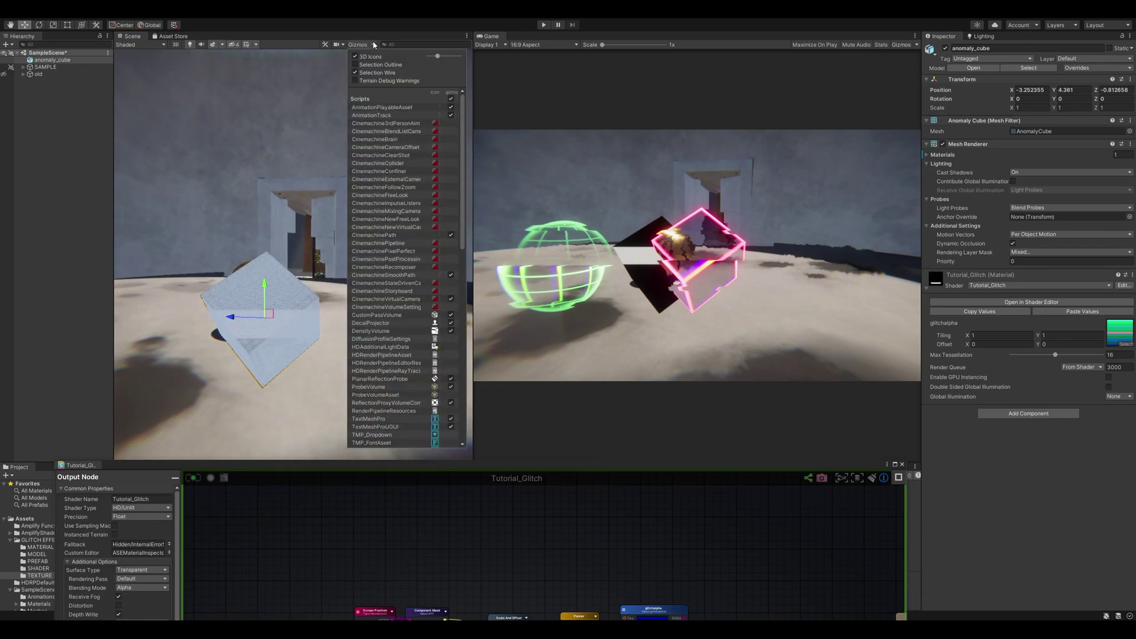
{"action": "left_click", "coordinate": [355, 72]}
{"action": "left_click", "coordinate": [362, 188]}
{"action": "left_click_drag", "start_coordinate": [362, 189], "coordinate": [400, 200], "text": "alt"}
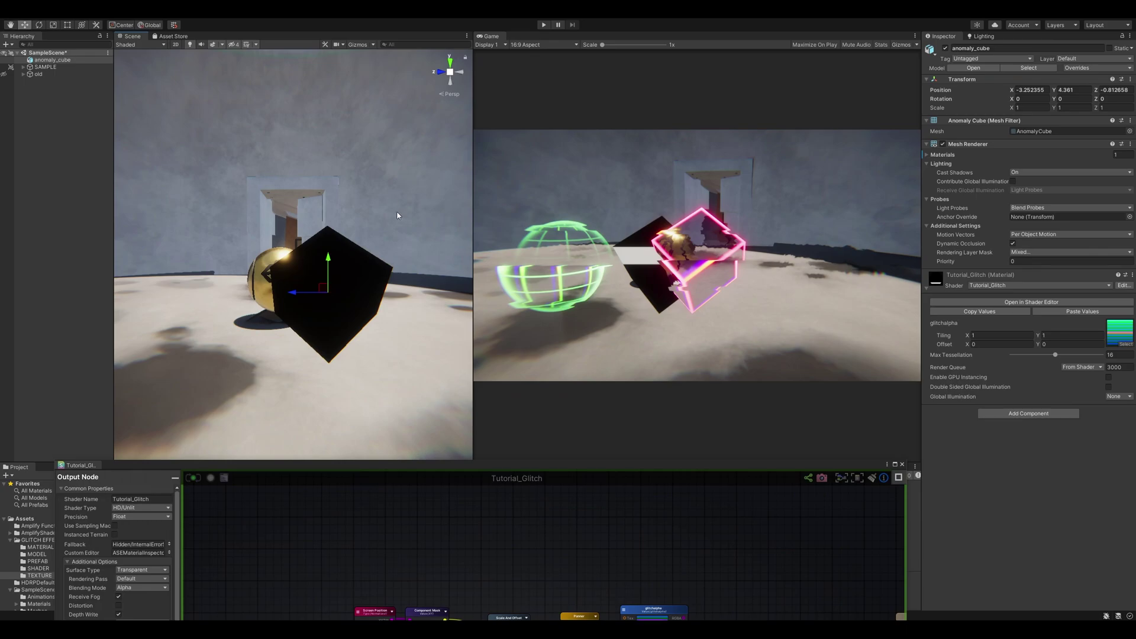
Inspect the import settings of the Base_emissive texture, including its sRGB option
{"action": "left_click_drag", "start_coordinate": [333, 470], "coordinate": [739, 343]}
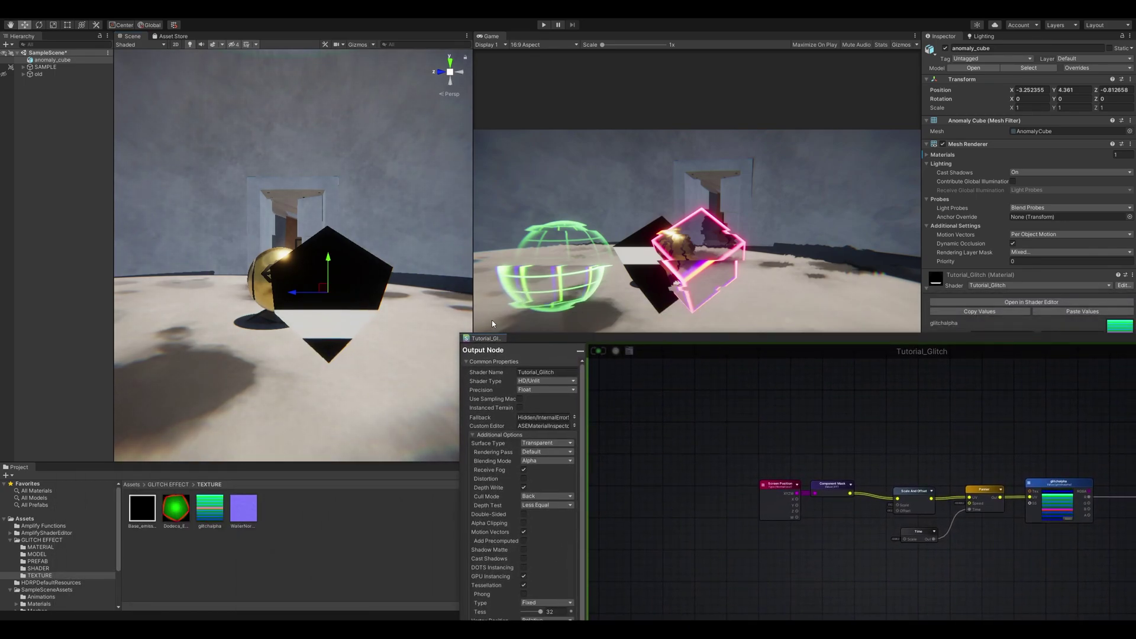
{"action": "left_click", "coordinate": [144, 507]}
{"action": "left_click_drag", "start_coordinate": [868, 342], "coordinate": [695, 445]}
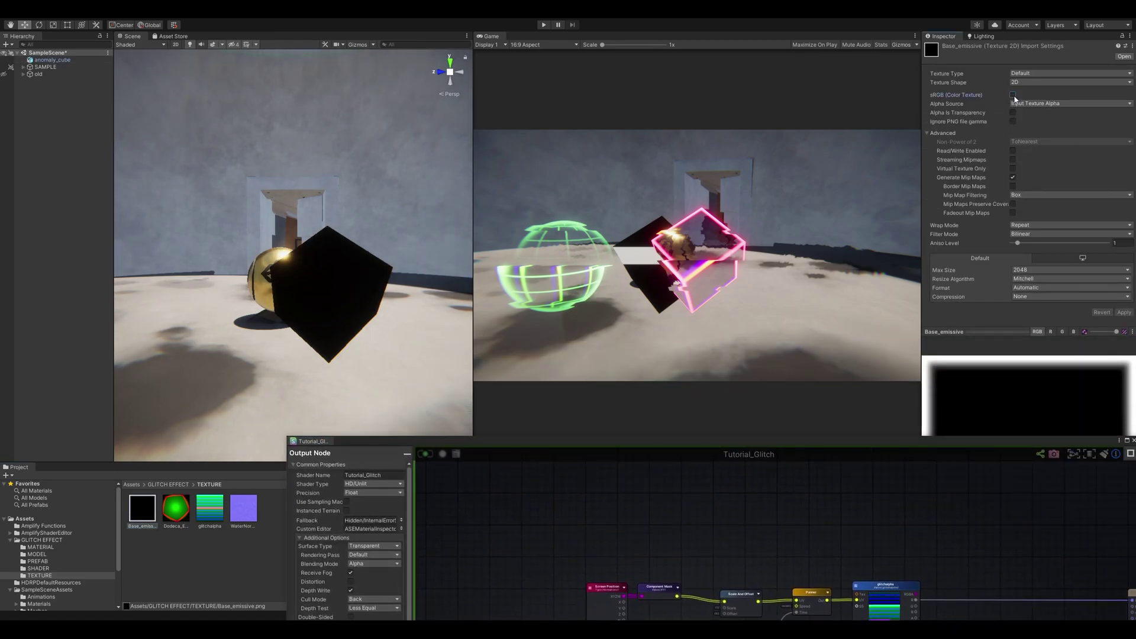
{"action": "left_click_drag", "start_coordinate": [981, 443], "coordinate": [954, 398]}
{"action": "left_click_drag", "start_coordinate": [686, 396], "coordinate": [809, 233]}
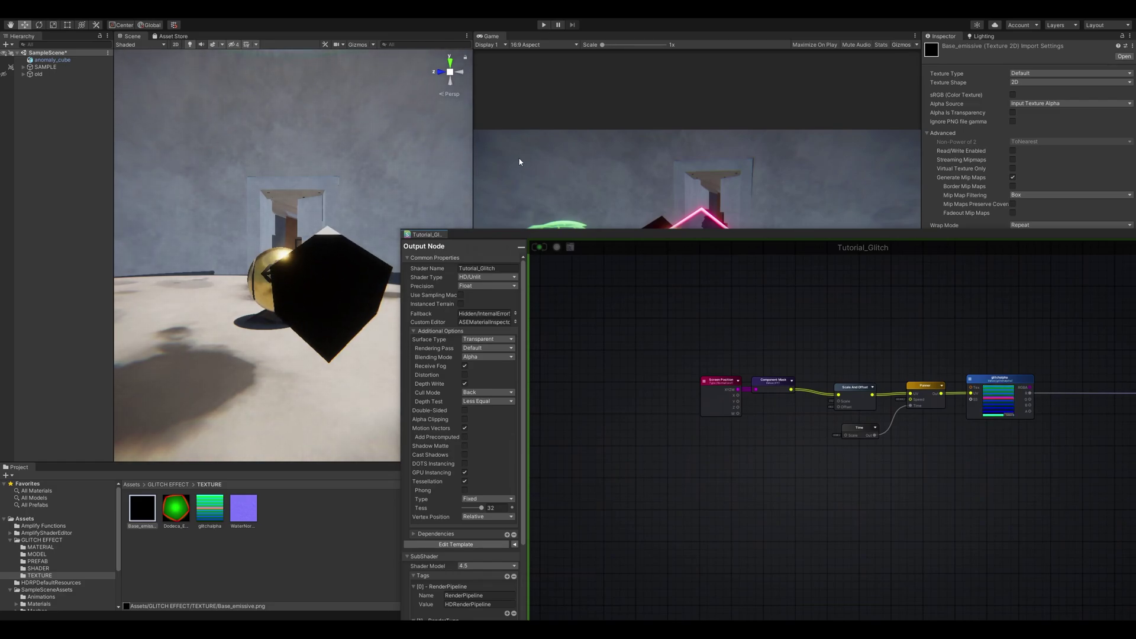
Duplicate the Scale And Offset, Time and Panner nodes and place the copies below the originals
{"action": "key", "text": "f"}
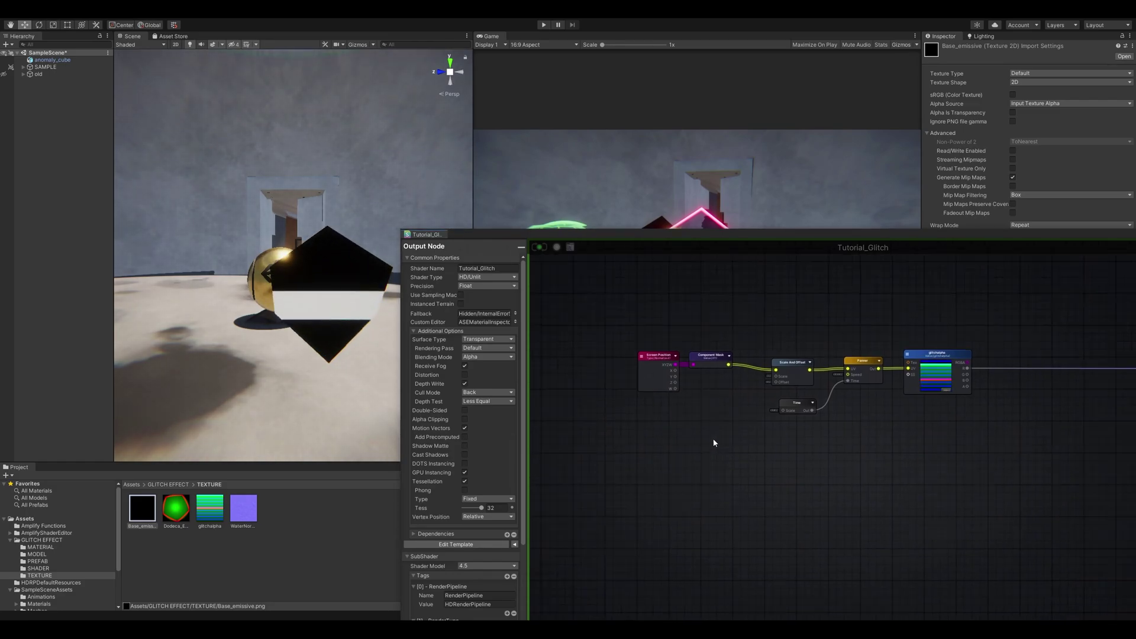
{"action": "middle_click_drag", "start_coordinate": [735, 443], "coordinate": [814, 440]}
{"action": "left_click_drag", "start_coordinate": [896, 421], "coordinate": [732, 331]}
{"action": "left_click_drag", "start_coordinate": [852, 434], "coordinate": [728, 344]}
{"action": "key", "text": "ctrl+d"}
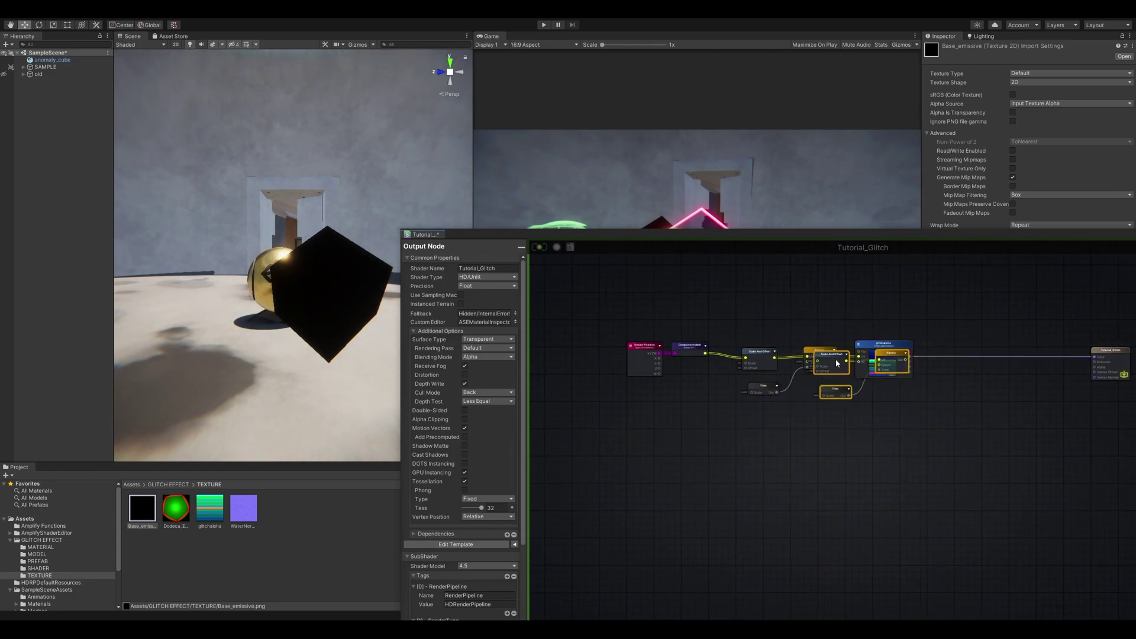
{"action": "left_click_drag", "start_coordinate": [837, 363], "coordinate": [748, 432]}
Add a Texture Sample node beside the duplicated Panner and select it to show its parameters
{"action": "left_click", "coordinate": [902, 438]}
{"action": "key", "text": "t"}
{"action": "left_click", "coordinate": [884, 422]}
{"action": "scroll", "coordinate": [883, 422], "scroll_direction": "up", "scroll_amount": 2}
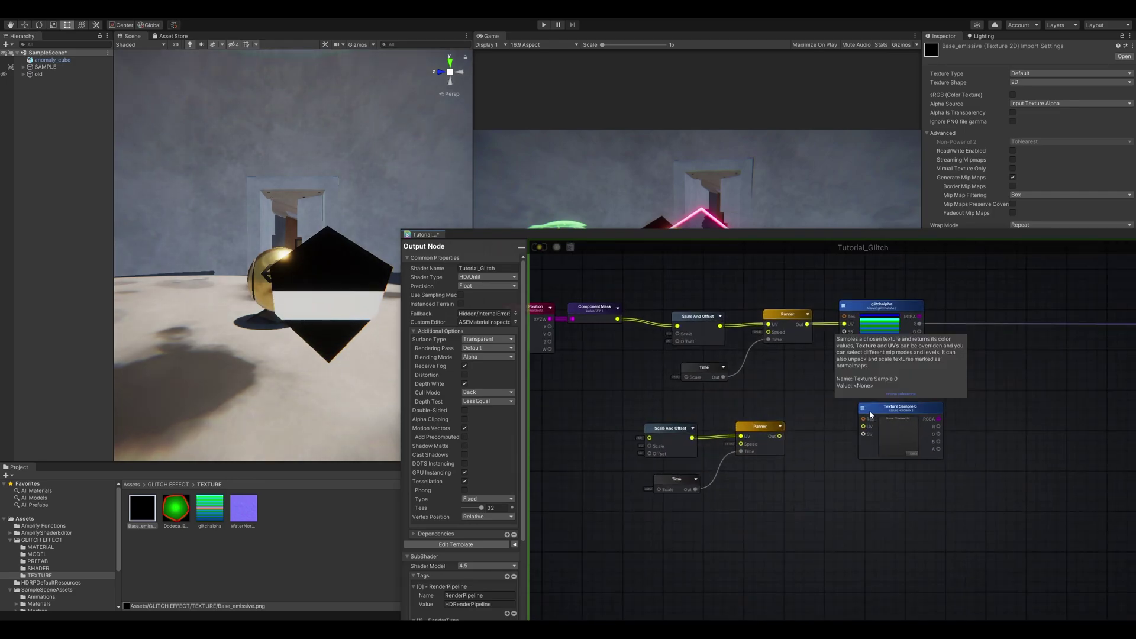
{"action": "left_click", "coordinate": [870, 415]}
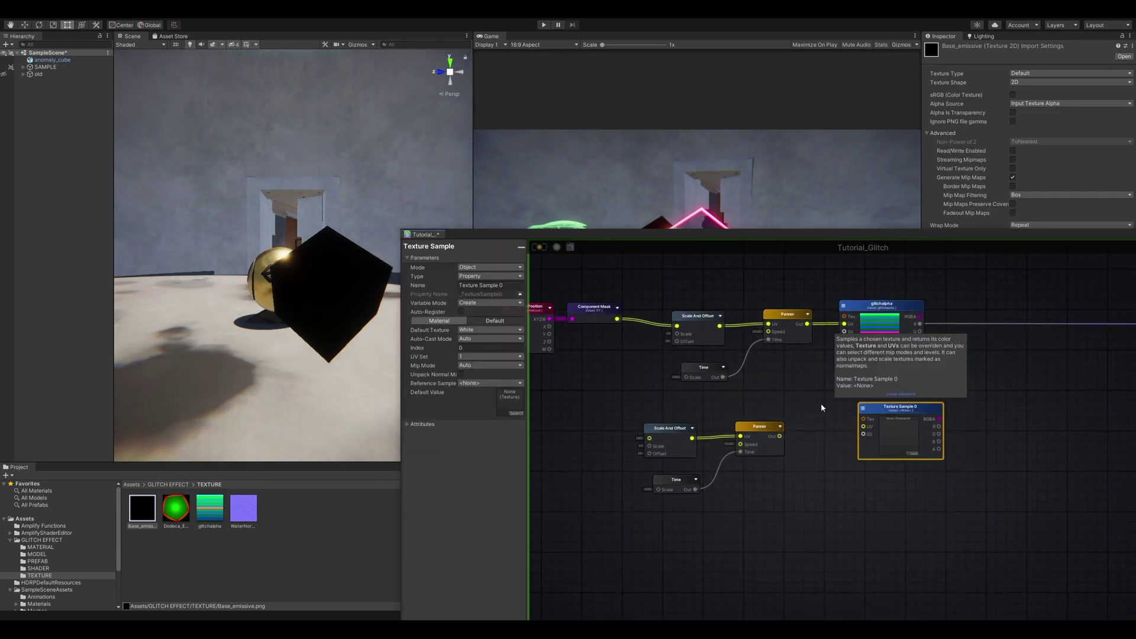
Switch the new Texture Sample's mode to Reference and set its reference to _glitchalpha
{"action": "left_click", "coordinate": [486, 304]}
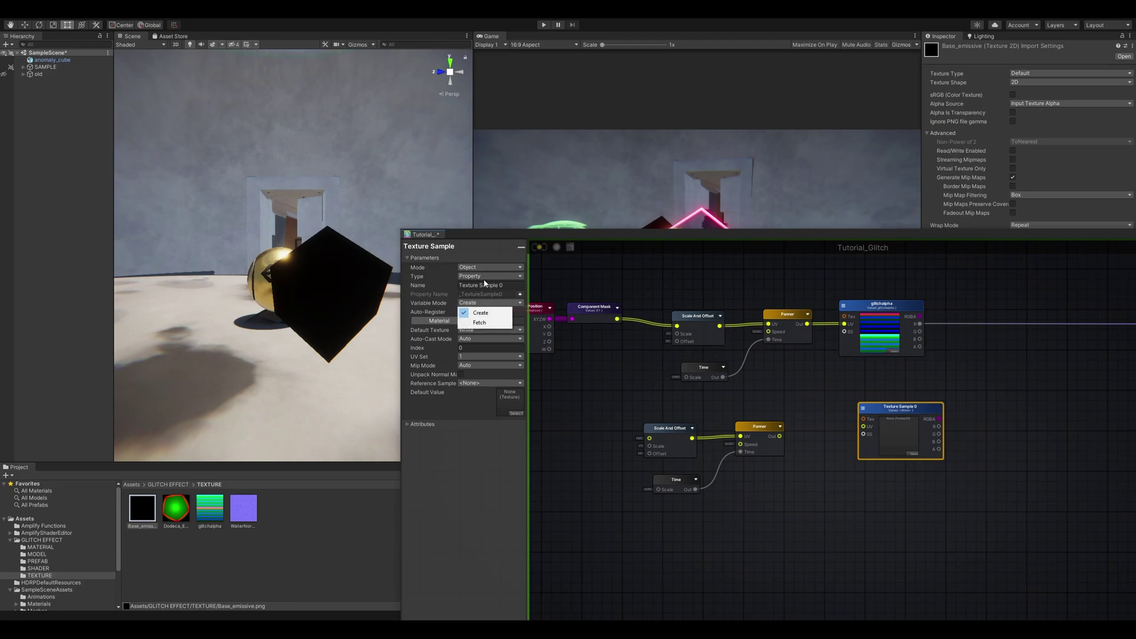
{"action": "left_click", "coordinate": [546, 289]}
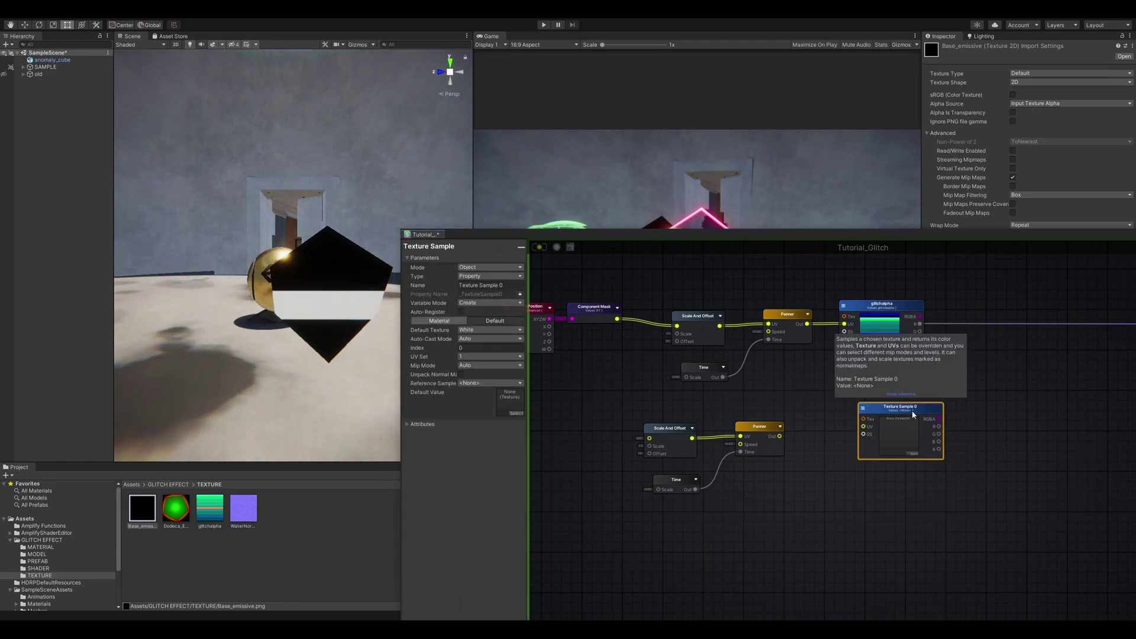
{"action": "left_click", "coordinate": [489, 267]}
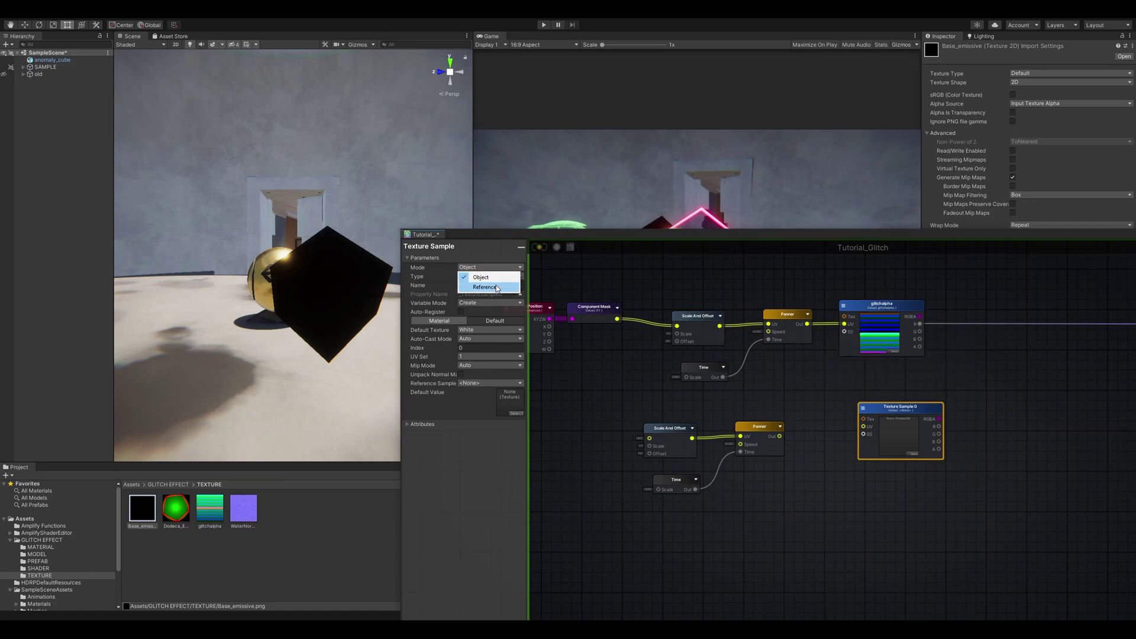
{"action": "left_click", "coordinate": [497, 286]}
{"action": "left_click", "coordinate": [491, 277]}
{"action": "left_click", "coordinate": [496, 286]}
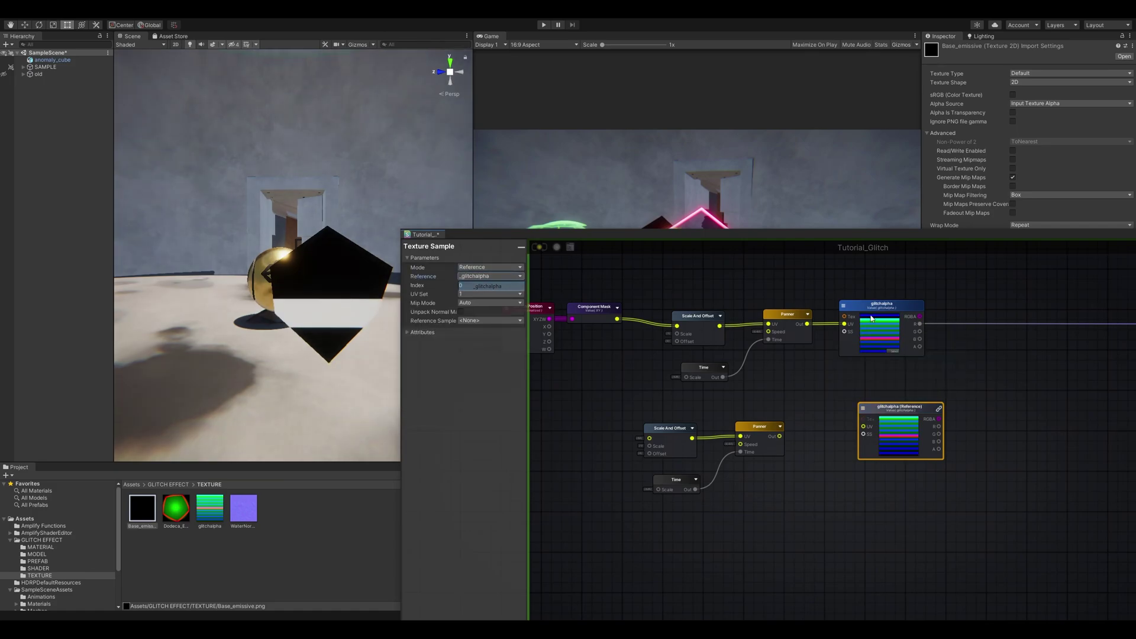
Rename the glitchalpha texture node to MaskMap and enable its No Scale Offset and Hide in Inspector attributes
{"action": "left_click", "coordinate": [913, 304]}
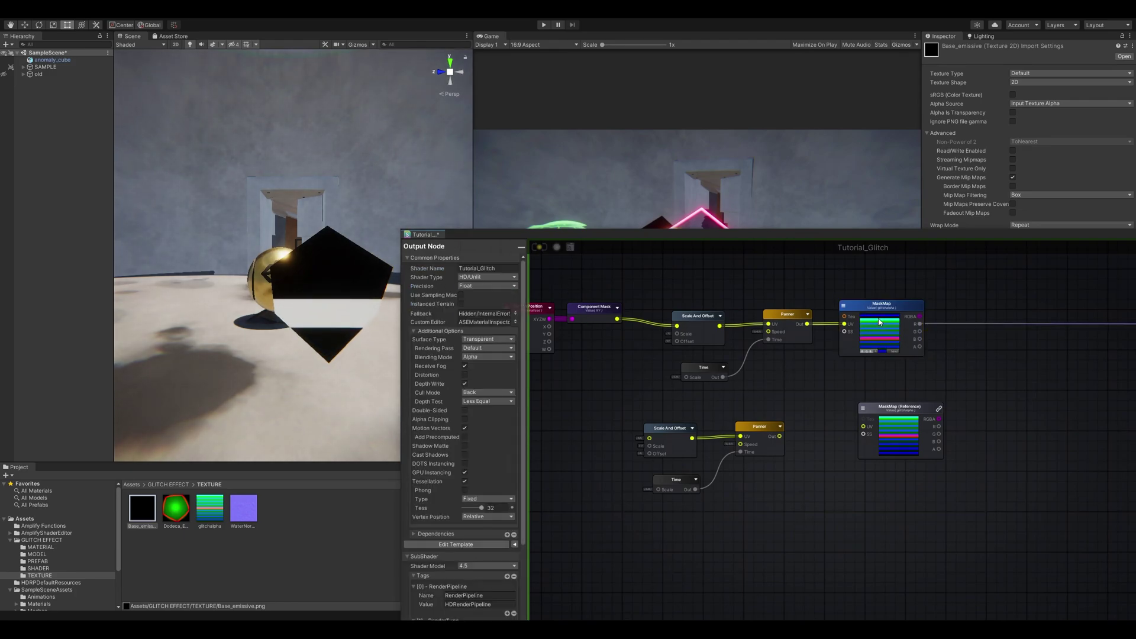
{"action": "left_click", "coordinate": [410, 424]}
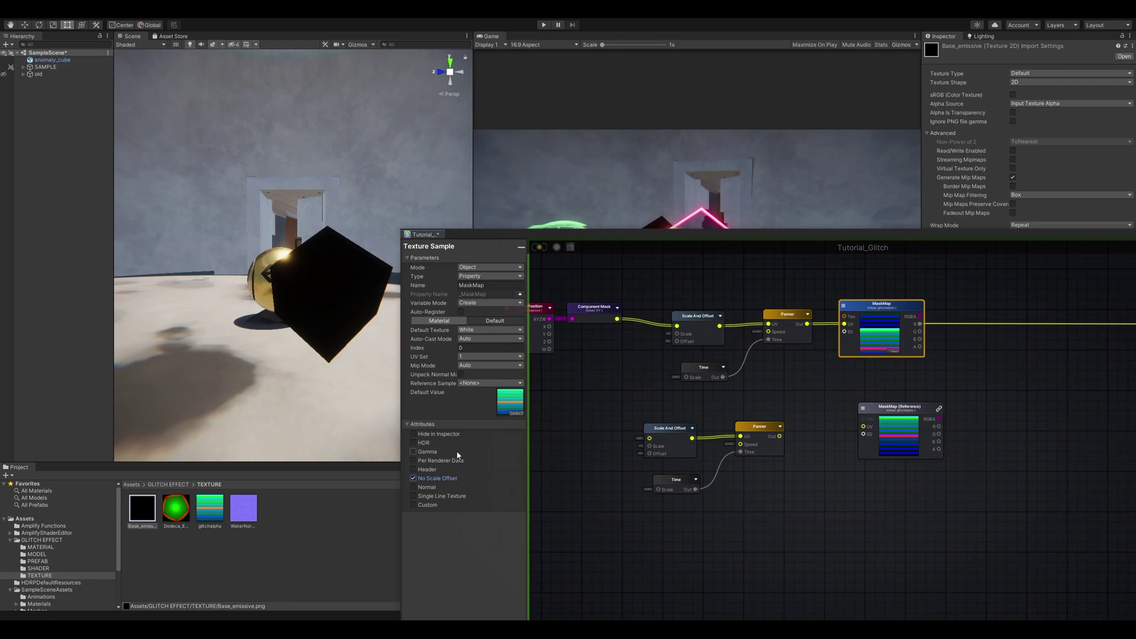
{"action": "left_click", "coordinate": [439, 433]}
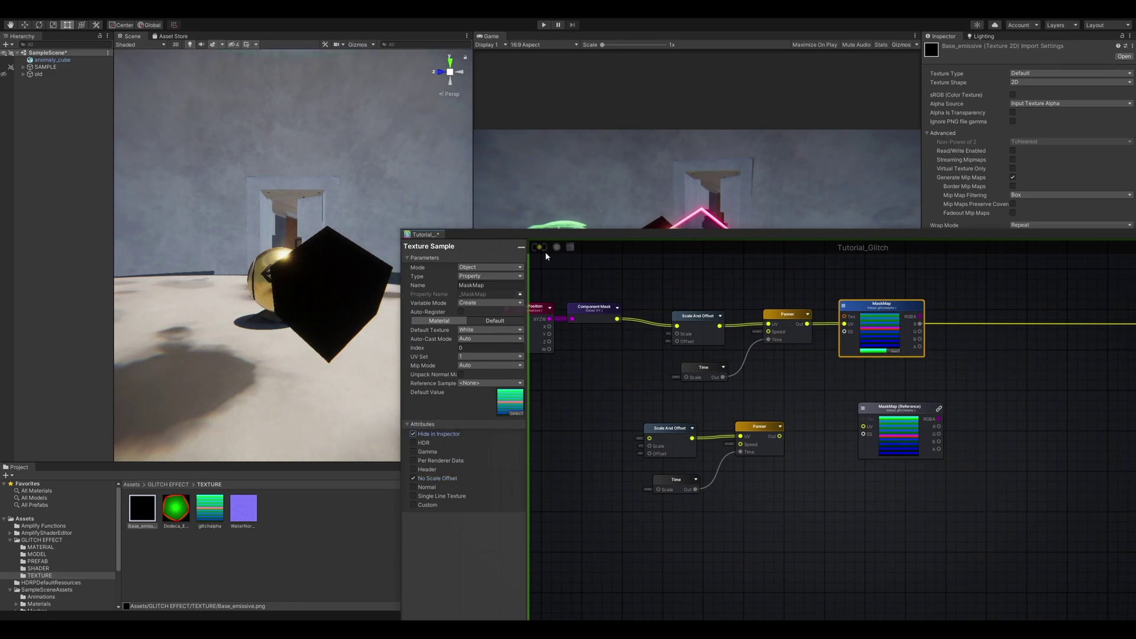
Connect Component Mask to the duplicated Scale And Offset, and the duplicated Panner to the UV input of MaskMap (Reference)
{"action": "left_click_drag", "start_coordinate": [582, 251], "coordinate": [624, 371]}
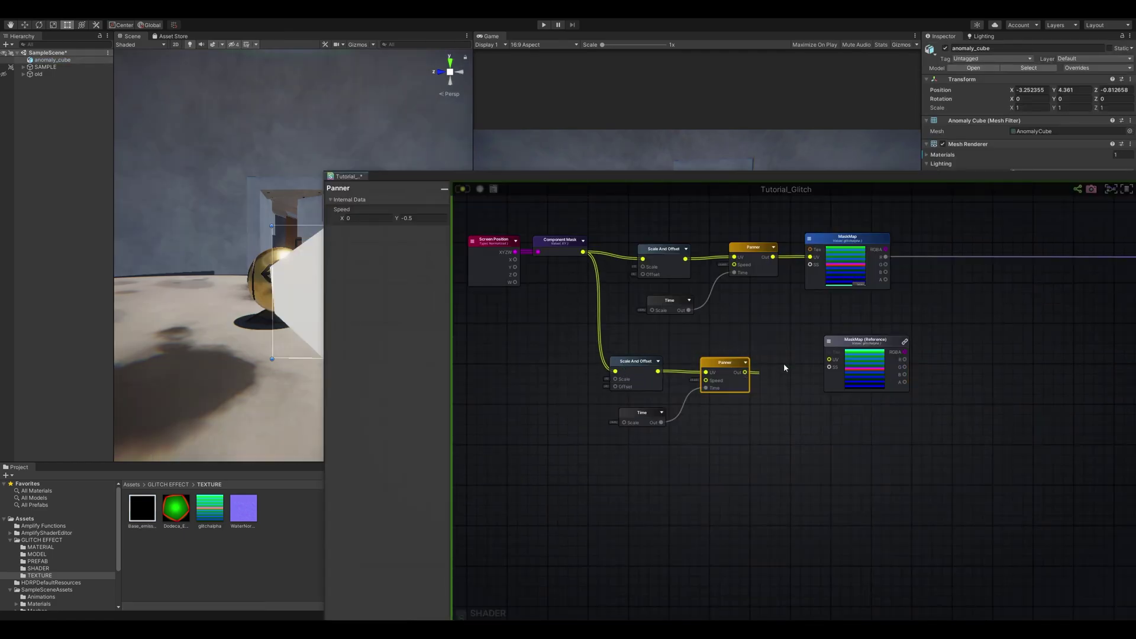
{"action": "left_click_drag", "start_coordinate": [783, 367], "coordinate": [838, 364]}
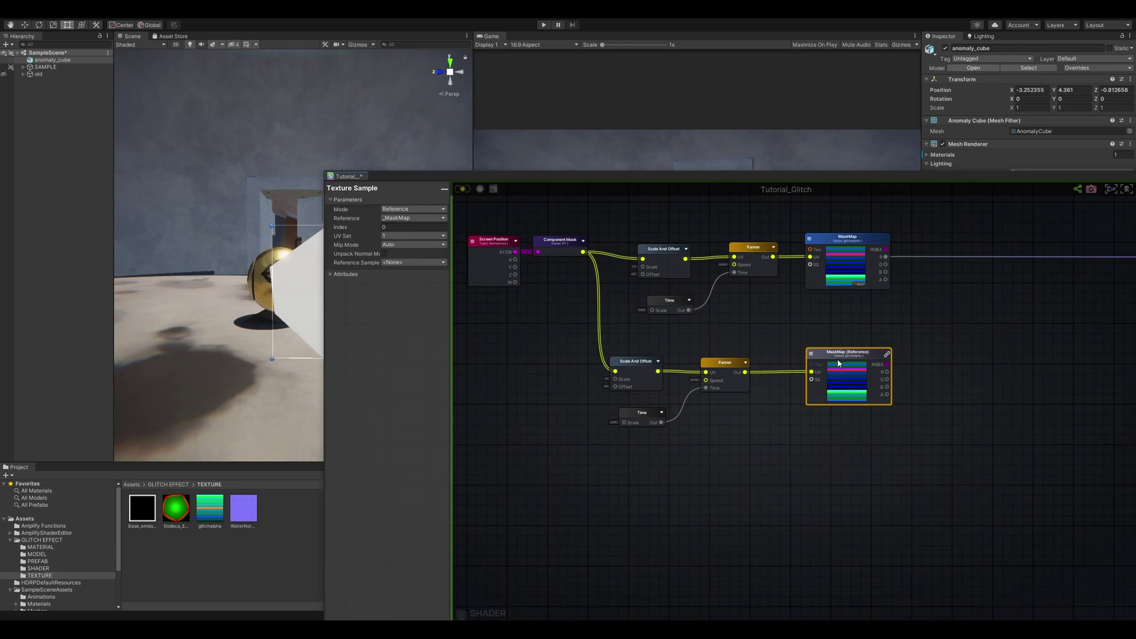
Set the scale of the duplicated Time node to 0.5
{"action": "middle_click_drag", "start_coordinate": [750, 413], "coordinate": [815, 404]}
{"action": "scroll", "coordinate": [728, 407], "scroll_direction": "up", "scroll_amount": 3}
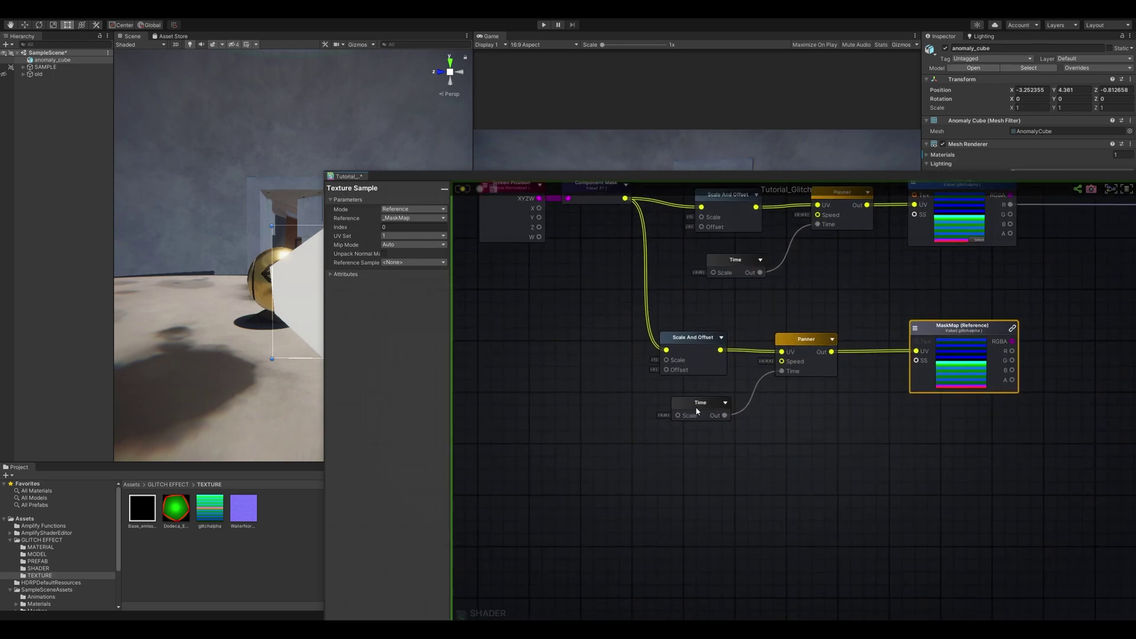
{"action": "left_click", "coordinate": [709, 406]}
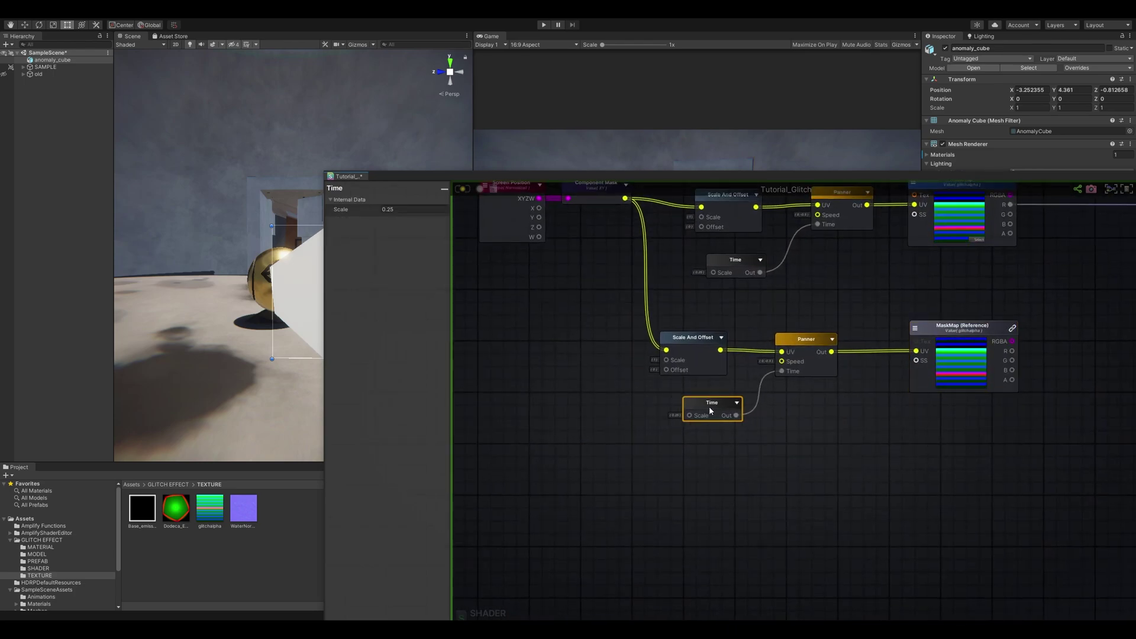
{"action": "left_click", "coordinate": [419, 210]}
{"action": "type", "text": ".5"}
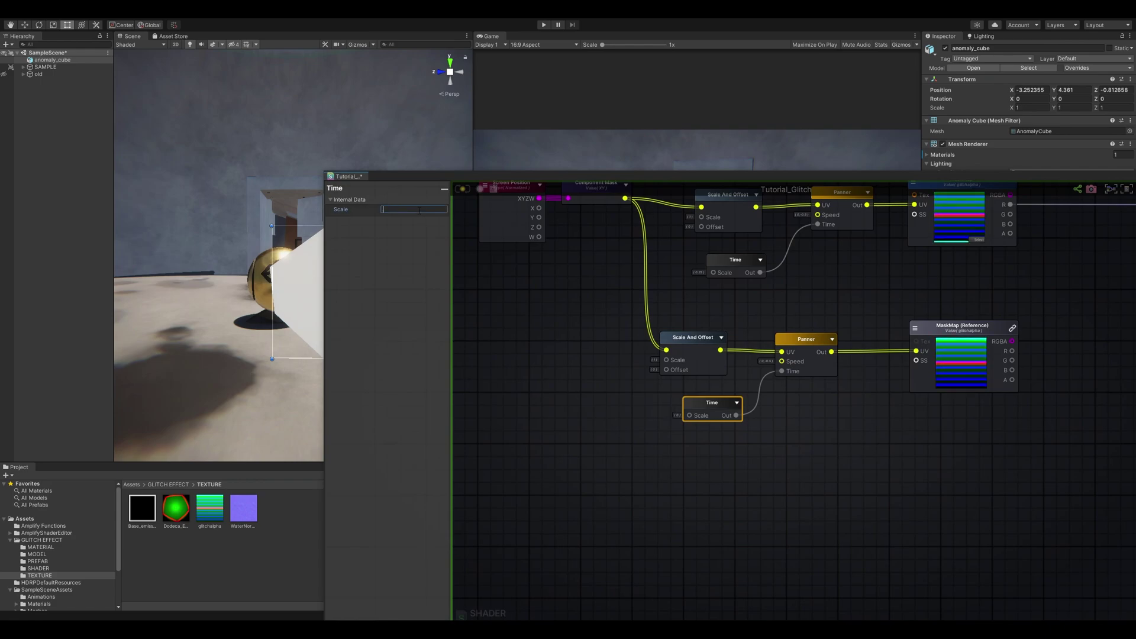
{"action": "left_click", "coordinate": [892, 462]}
Combine the R outputs of MaskMap and MaskMap (Reference) in an Add node and connect it to the Color input of Tutorial_Glitch
{"action": "scroll", "coordinate": [743, 376], "scroll_direction": "down", "scroll_amount": 3}
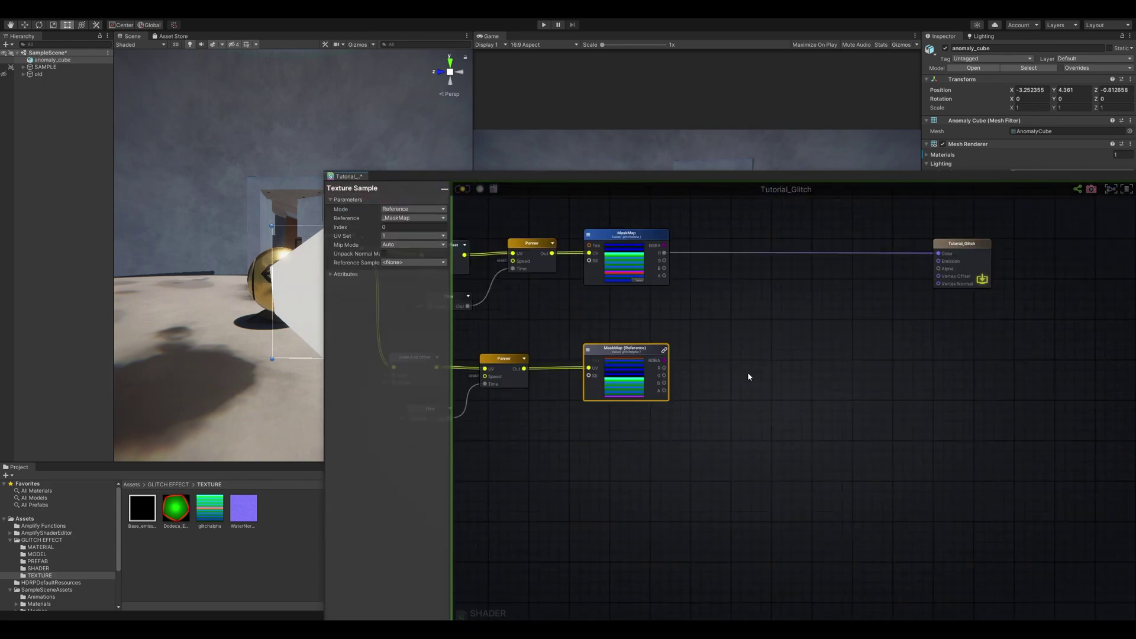
{"action": "left_click_drag", "start_coordinate": [795, 378], "coordinate": [803, 376]}
{"action": "left_click_drag", "start_coordinate": [783, 365], "coordinate": [1026, 312]}
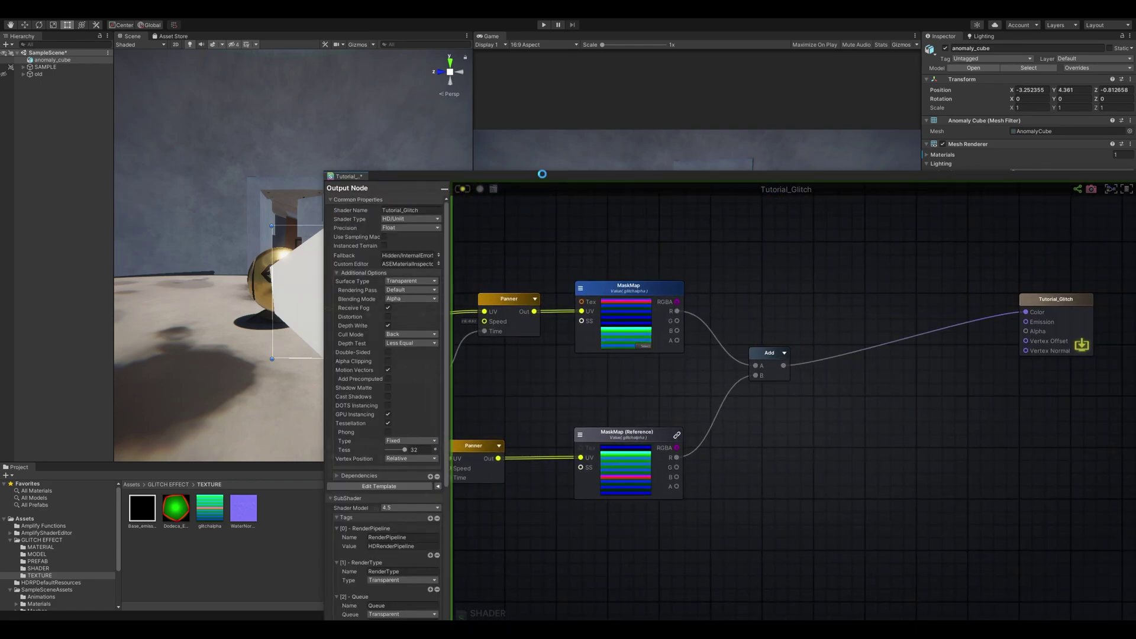
Examine the combined glitch bands on anomaly_cube in the scene views and review the two panning MaskMap branches
{"action": "left_click_drag", "start_coordinate": [549, 175], "coordinate": [722, 191]}
{"action": "left_click", "coordinate": [378, 516]}
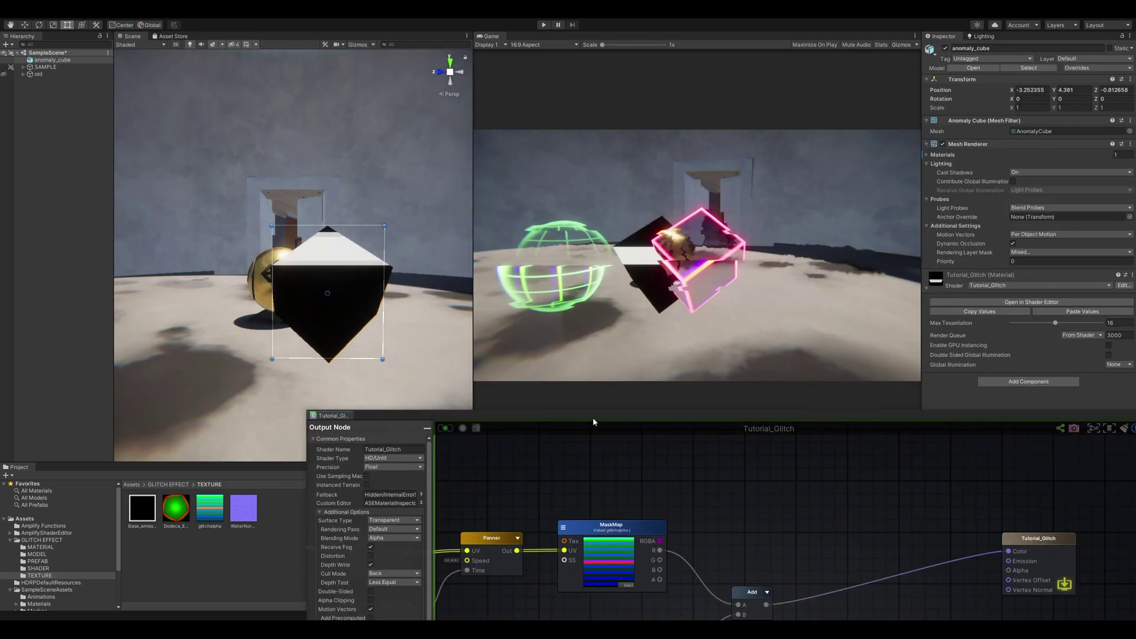
{"action": "left_click_drag", "start_coordinate": [354, 405], "coordinate": [519, 304]}
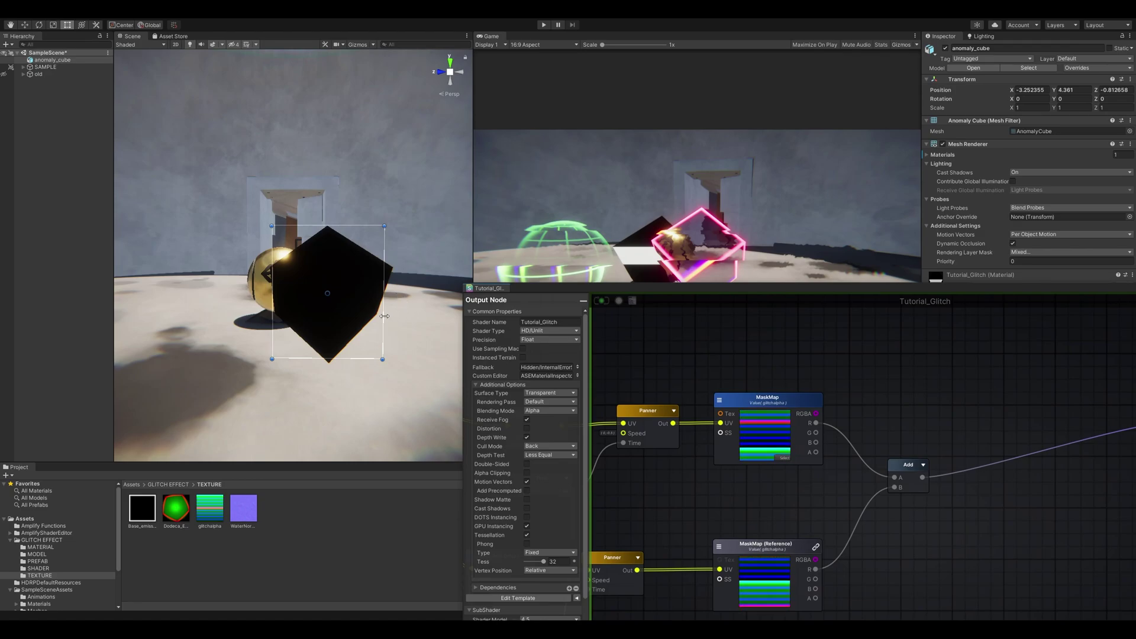
{"action": "right_click_drag", "start_coordinate": [395, 304], "coordinate": [398, 289]}
{"action": "left_click_drag", "start_coordinate": [668, 291], "coordinate": [656, 199]}
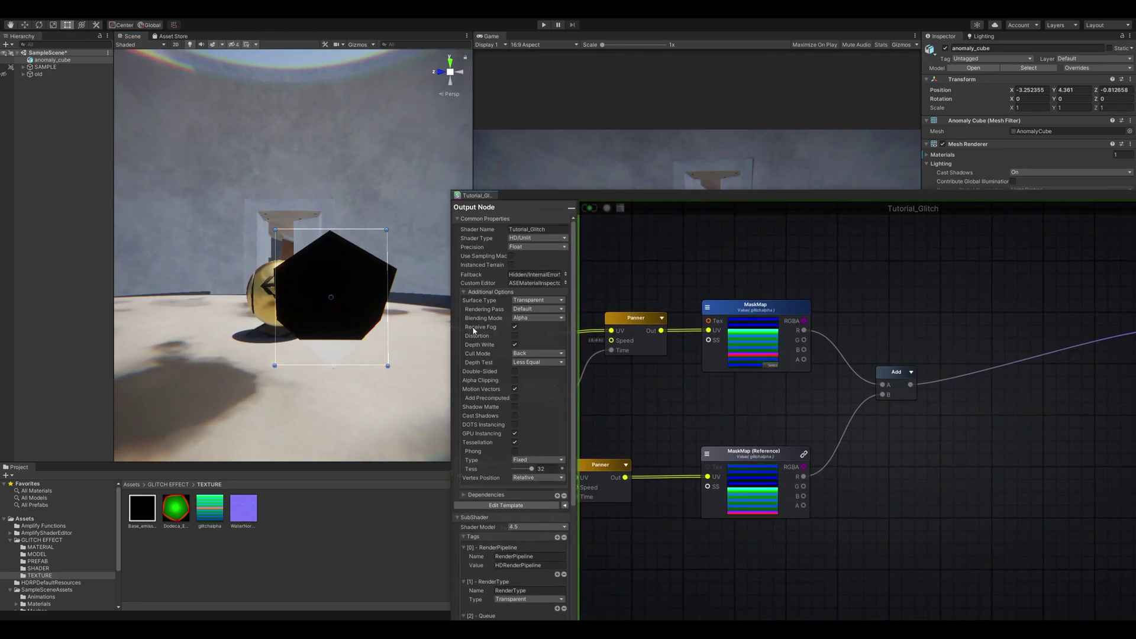
{"action": "scroll", "coordinate": [744, 385], "scroll_direction": "down", "scroll_amount": 1}
{"action": "middle_click_drag", "start_coordinate": [767, 408], "coordinate": [921, 388]}
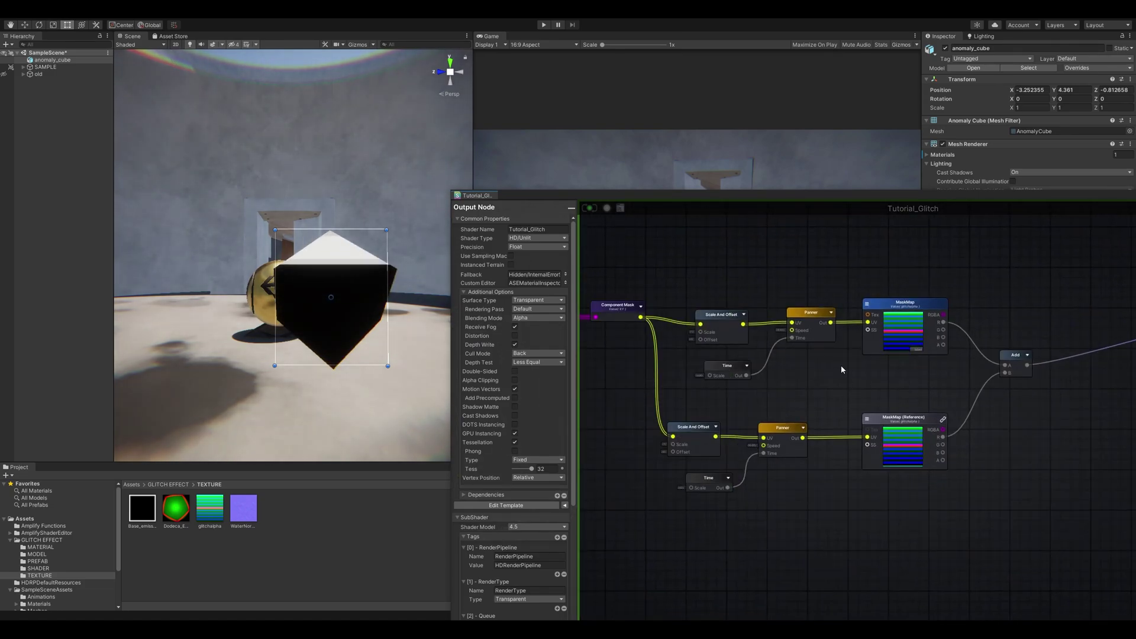
{"action": "scroll", "coordinate": [837, 408], "scroll_direction": "down", "scroll_amount": 1}
{"action": "scroll", "coordinate": [836, 406], "scroll_direction": "down", "scroll_amount": 2}
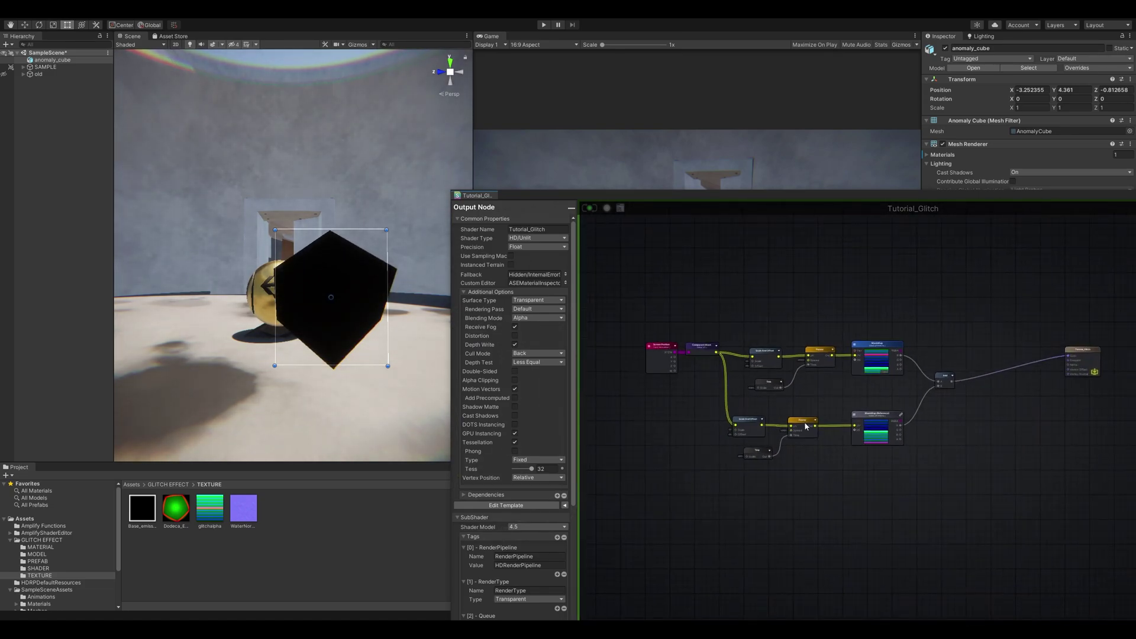
{"action": "middle_click_drag", "start_coordinate": [714, 496], "coordinate": [740, 480]}
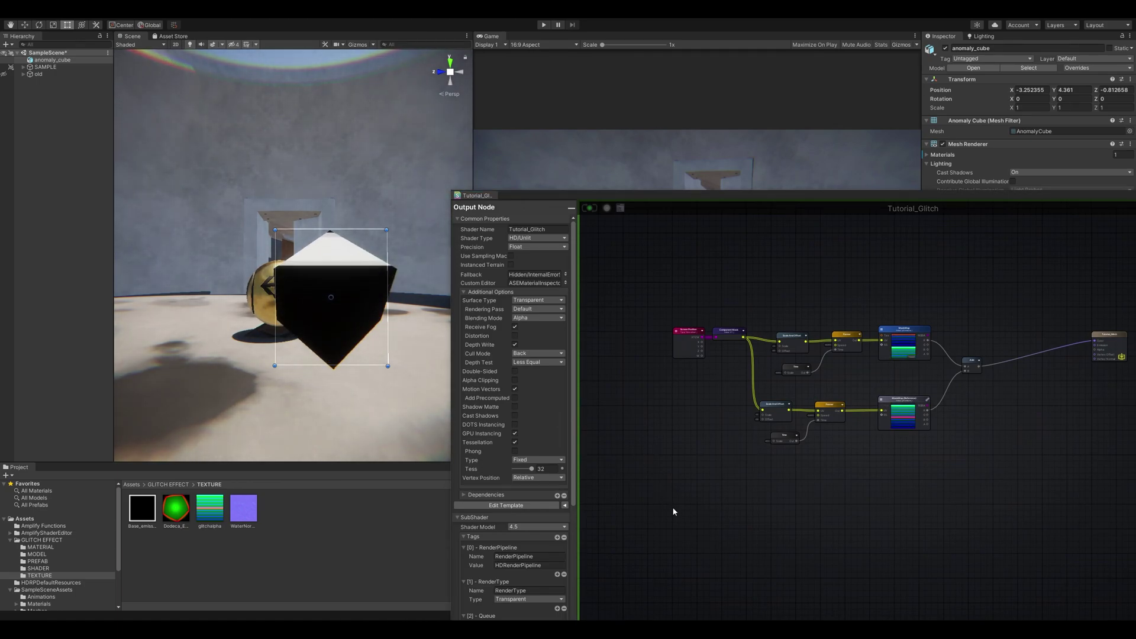
Add a Sin Time node in the empty graph area below the MaskMap branches
{"action": "middle_click_drag", "start_coordinate": [694, 482], "coordinate": [757, 387]}
{"action": "scroll", "coordinate": [737, 417], "scroll_direction": "up", "scroll_amount": 1}
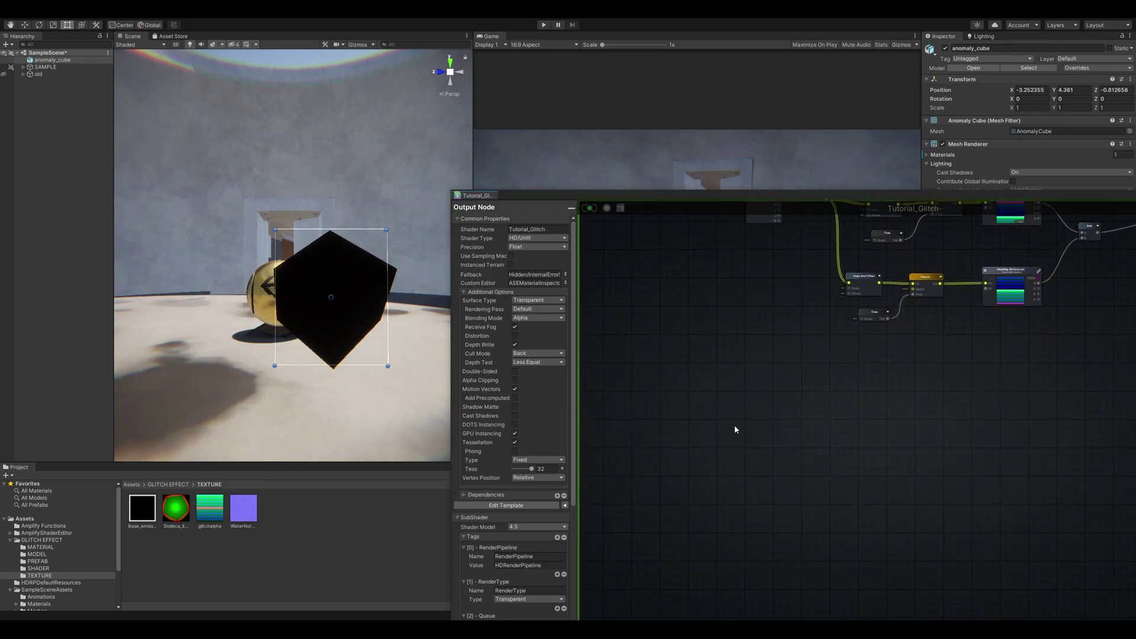
{"action": "right_click", "coordinate": [734, 424]}
{"action": "type", "text": "sin"}
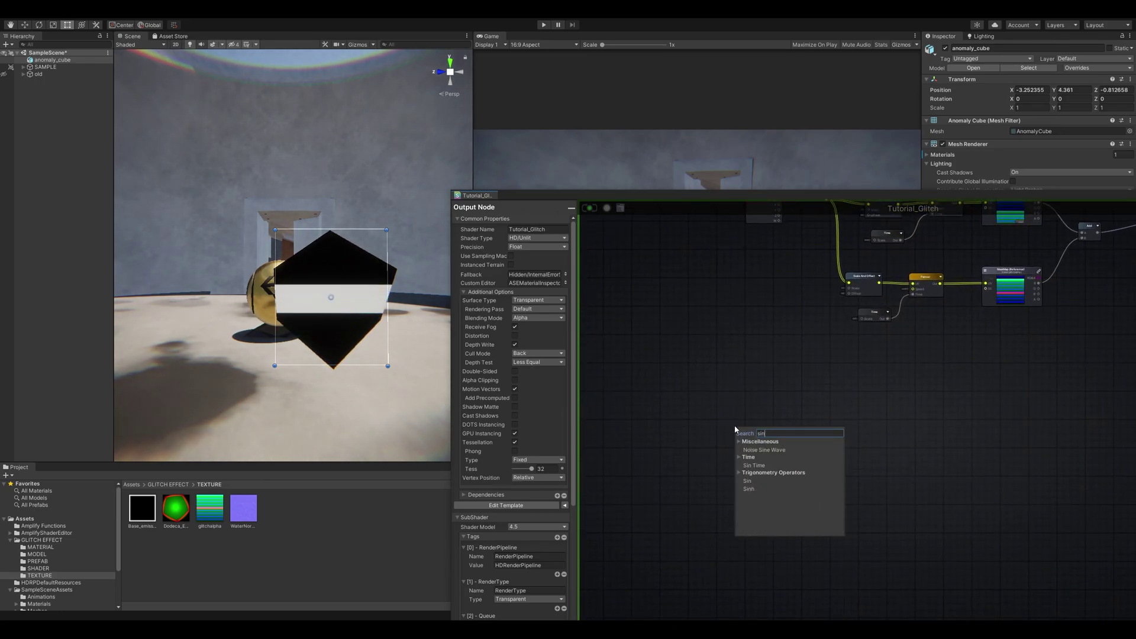
{"action": "left_click", "coordinate": [762, 464]}
{"action": "scroll", "coordinate": [799, 441], "scroll_direction": "up", "scroll_amount": 3}
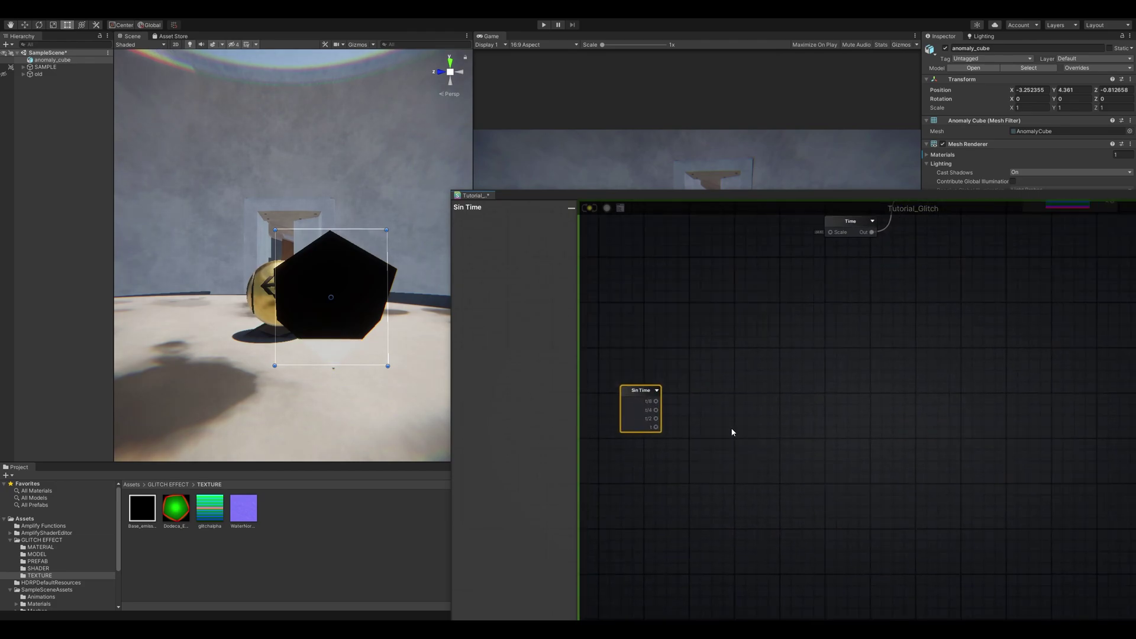
{"action": "left_click", "coordinate": [773, 422]}
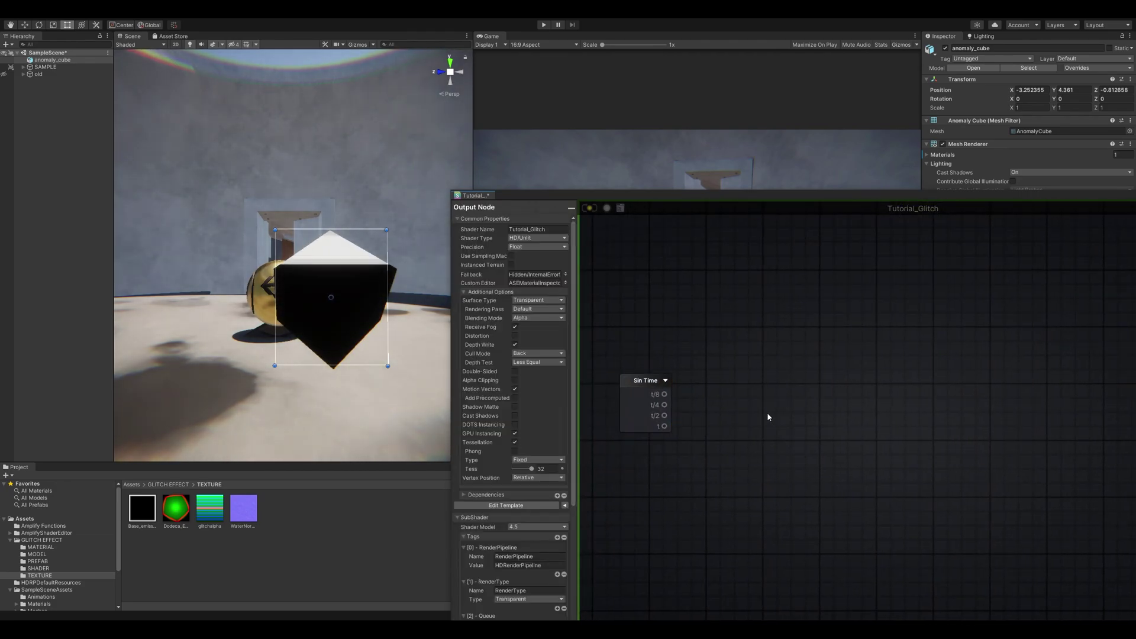
Add a Fract node beside Sin Time and expand the previews of both nodes
{"action": "right_click", "coordinate": [766, 412]}
{"action": "type", "text": "fract"}
{"action": "left_click", "coordinate": [790, 438]}
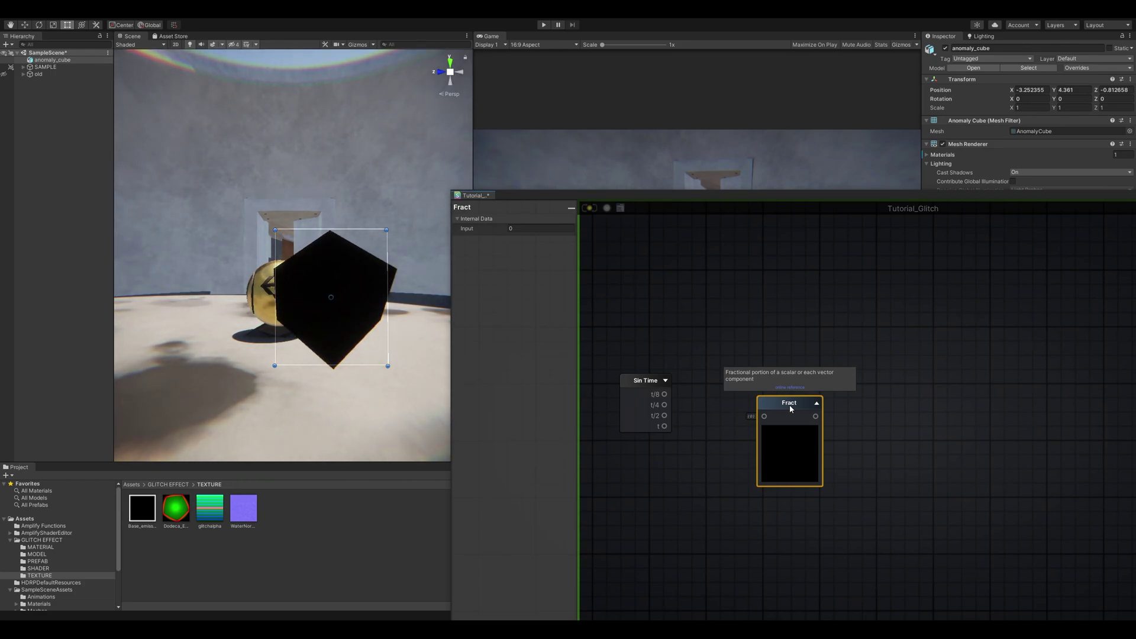
{"action": "left_click", "coordinate": [654, 381]}
{"action": "left_click", "coordinate": [665, 380]}
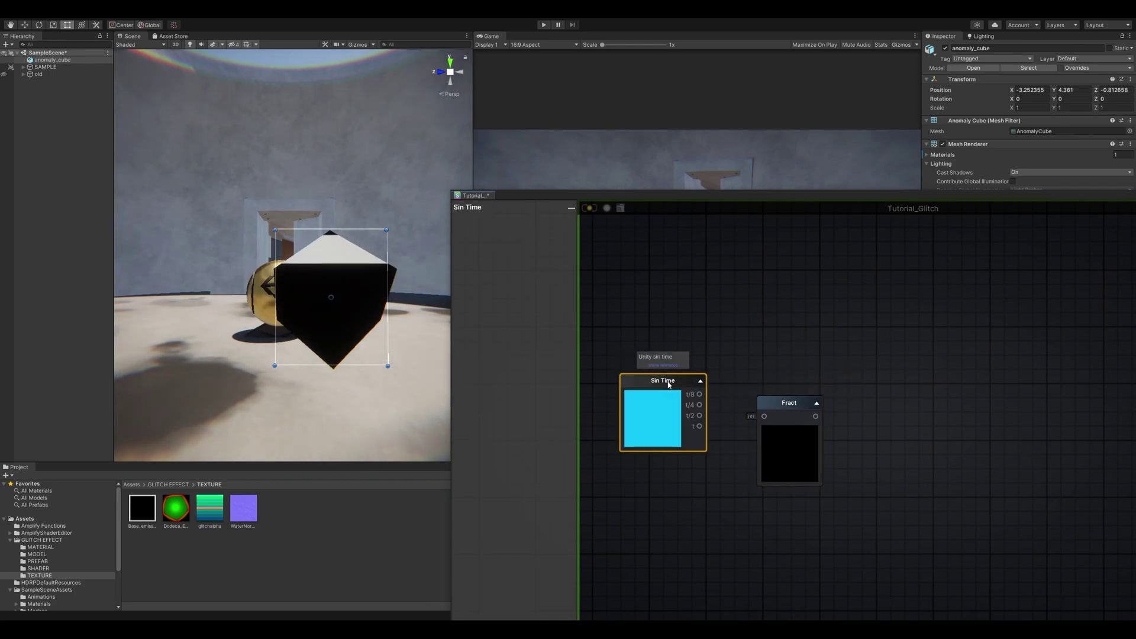
{"action": "left_click_drag", "start_coordinate": [679, 420], "coordinate": [651, 419]}
Add a Relay node above Fract with its preview expanded and feed it from Sin Time's t output
{"action": "right_click", "coordinate": [713, 330]}
{"action": "type", "text": "rel"}
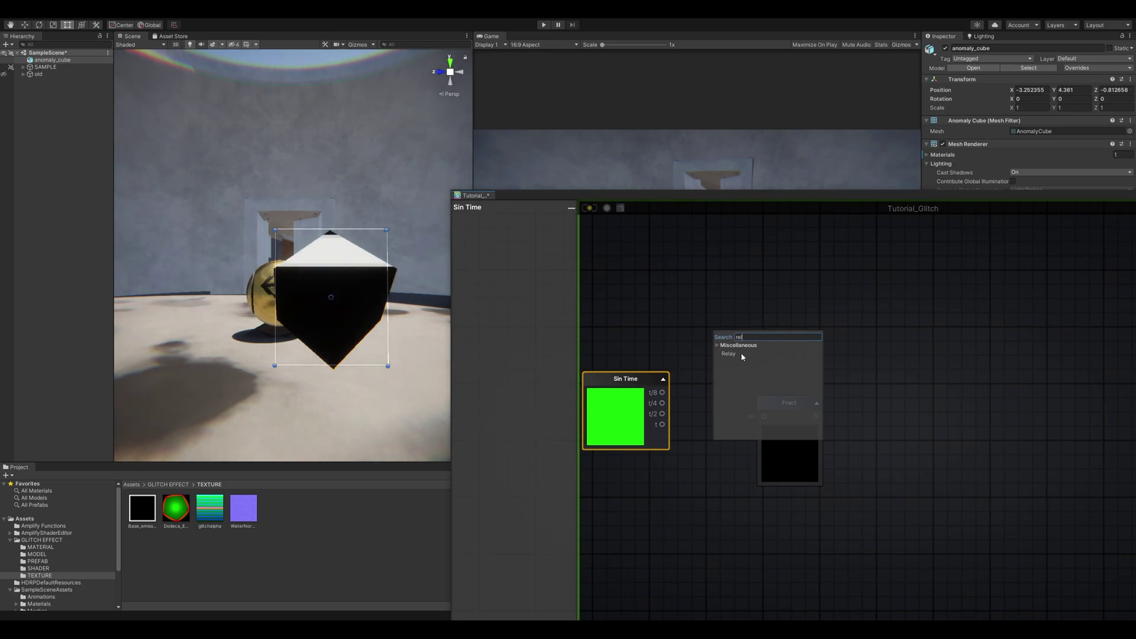
{"action": "left_click", "coordinate": [739, 353]}
{"action": "left_click", "coordinate": [751, 336]}
{"action": "left_click_drag", "start_coordinate": [716, 353], "coordinate": [784, 269]}
Connect Sin Time's t output to the Fract node and align Fract below Relay
{"action": "left_click_drag", "start_coordinate": [791, 409], "coordinate": [777, 398]}
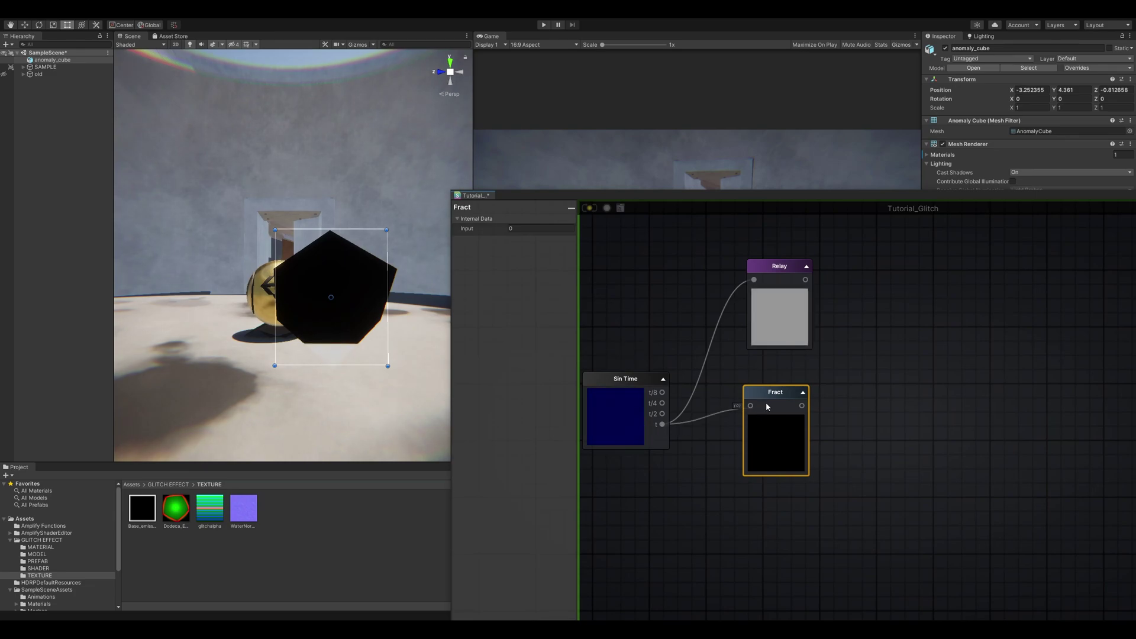
{"action": "left_click_drag", "start_coordinate": [662, 424], "coordinate": [785, 370]}
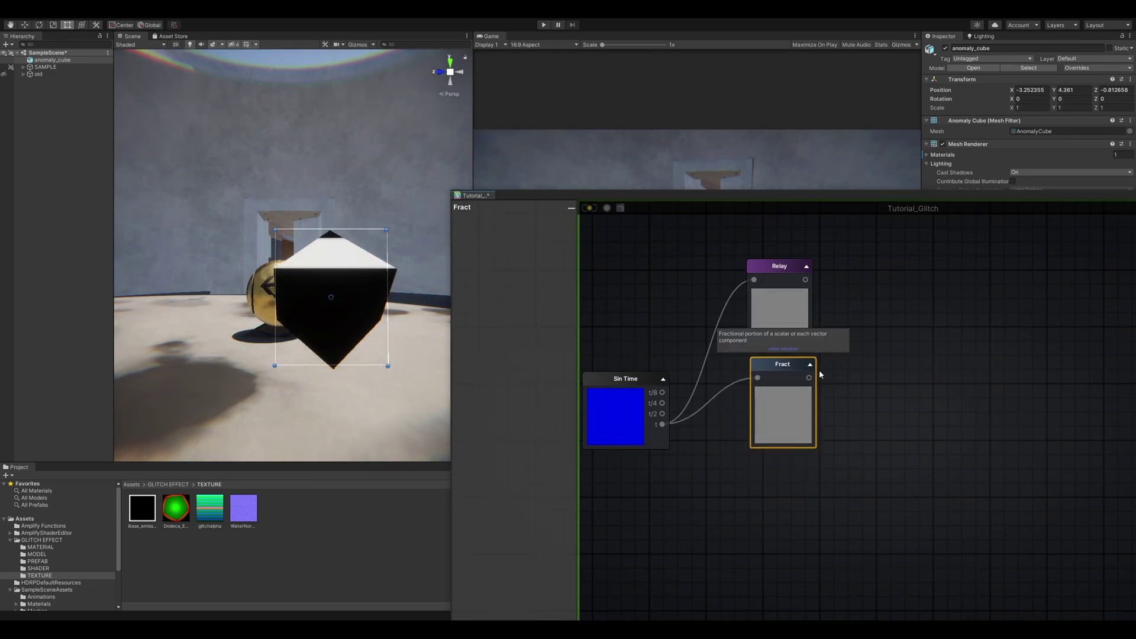
{"action": "left_click", "coordinate": [914, 385]}
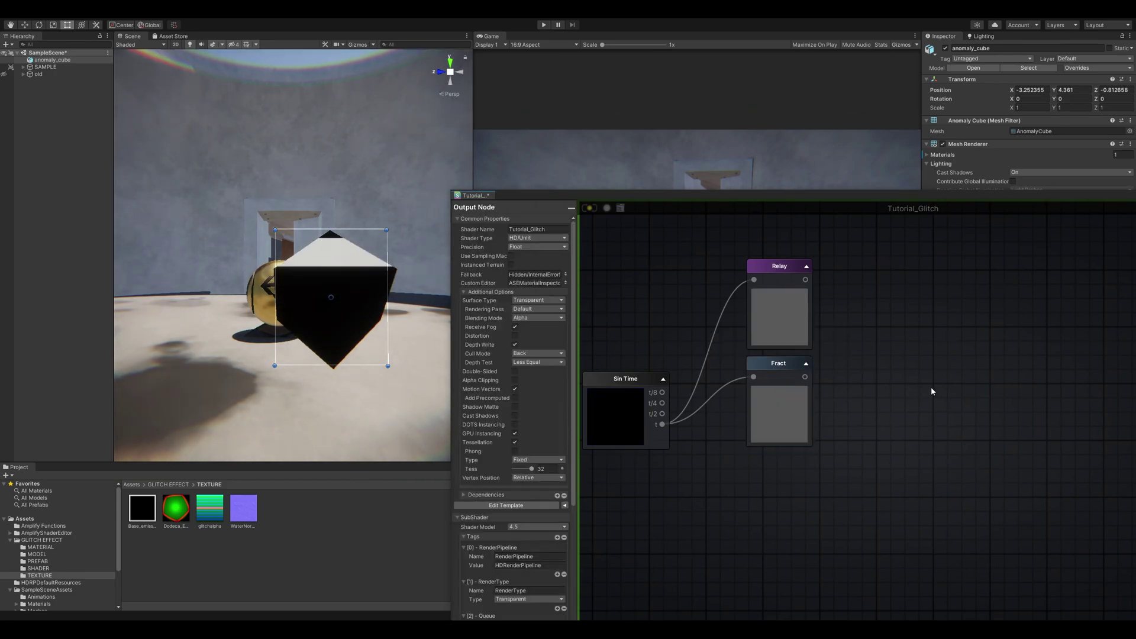
Move Fract lower, add a Step node beside it and set the Step's B value to 0.5
{"action": "left_click_drag", "start_coordinate": [782, 368], "coordinate": [786, 406]}
{"action": "right_click", "coordinate": [932, 423]}
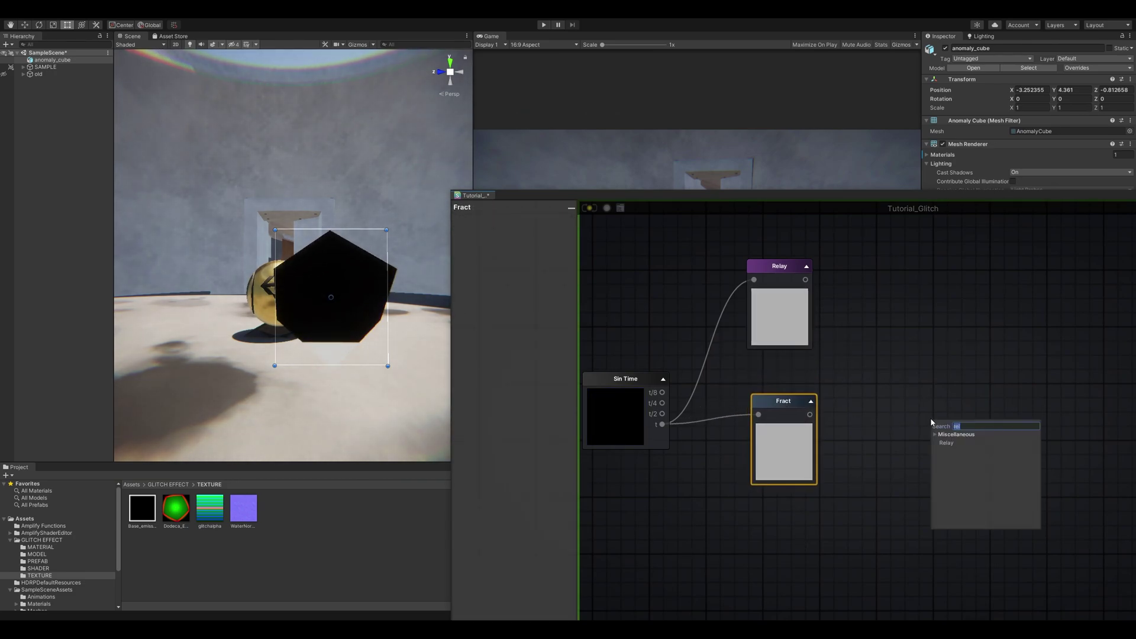
{"action": "type", "text": "ste"}
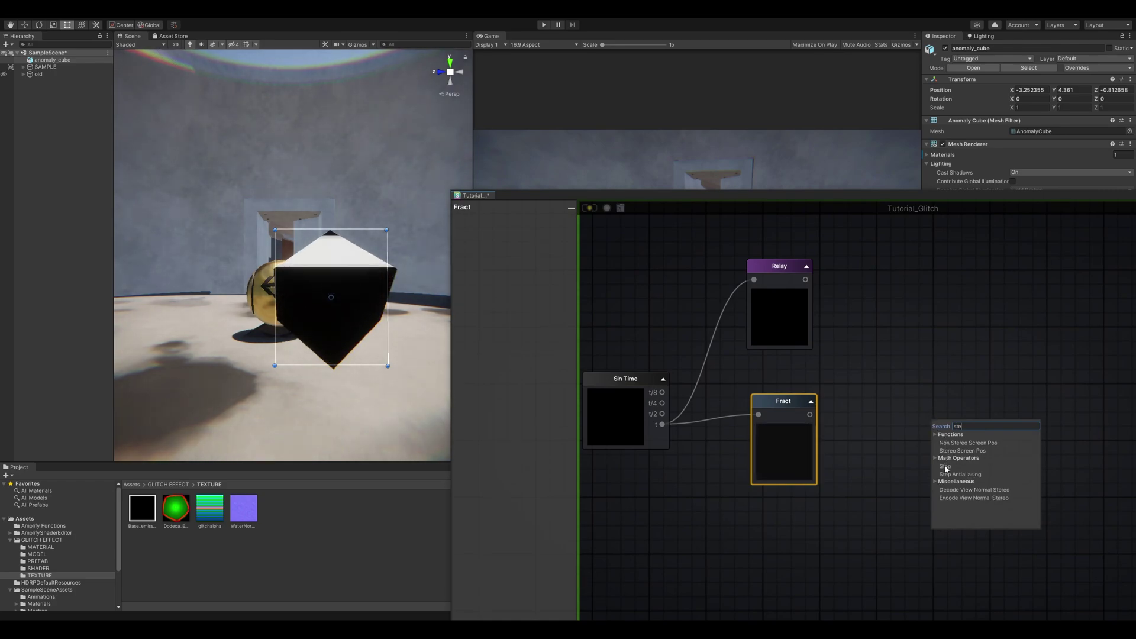
{"action": "left_click", "coordinate": [944, 466]}
{"action": "middle_click_drag", "start_coordinate": [872, 414], "coordinate": [811, 414]}
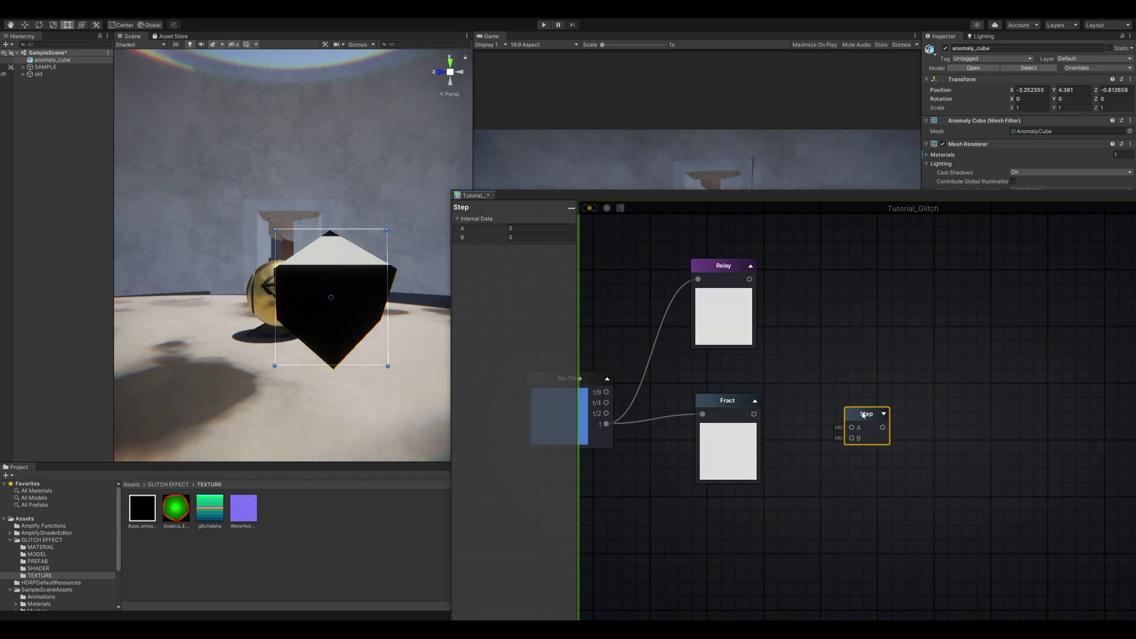
{"action": "left_click", "coordinate": [539, 237]}
{"action": "type", "text": ".5"}
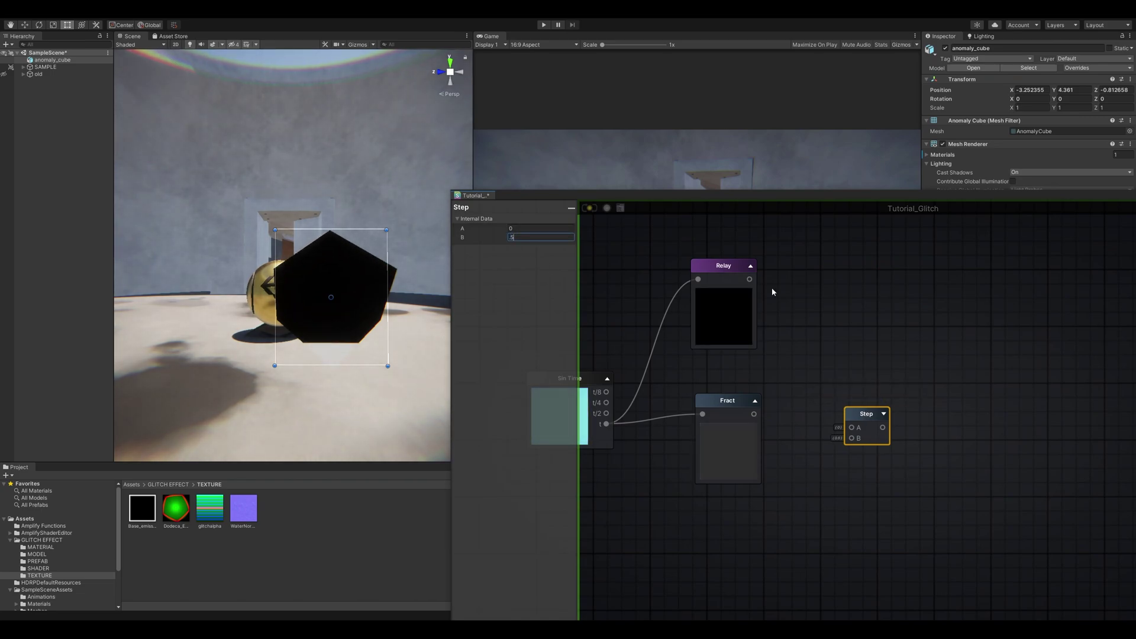
Connect Fract to the Step node's A input, collapse Fract's preview and align Step beside Fract with its preview expanded
{"action": "mouse_move", "coordinate": [754, 414]}
{"action": "left_mouse_down"}
{"action": "mouse_move", "coordinate": [838, 421]}
{"action": "mouse_move", "coordinate": [821, 402]}
{"action": "mouse_move", "coordinate": [804, 301]}
{"action": "mouse_move", "coordinate": [804, 274]}
{"action": "mouse_move", "coordinate": [816, 271]}
{"action": "left_mouse_up"}
{"action": "left_click", "coordinate": [756, 401]}
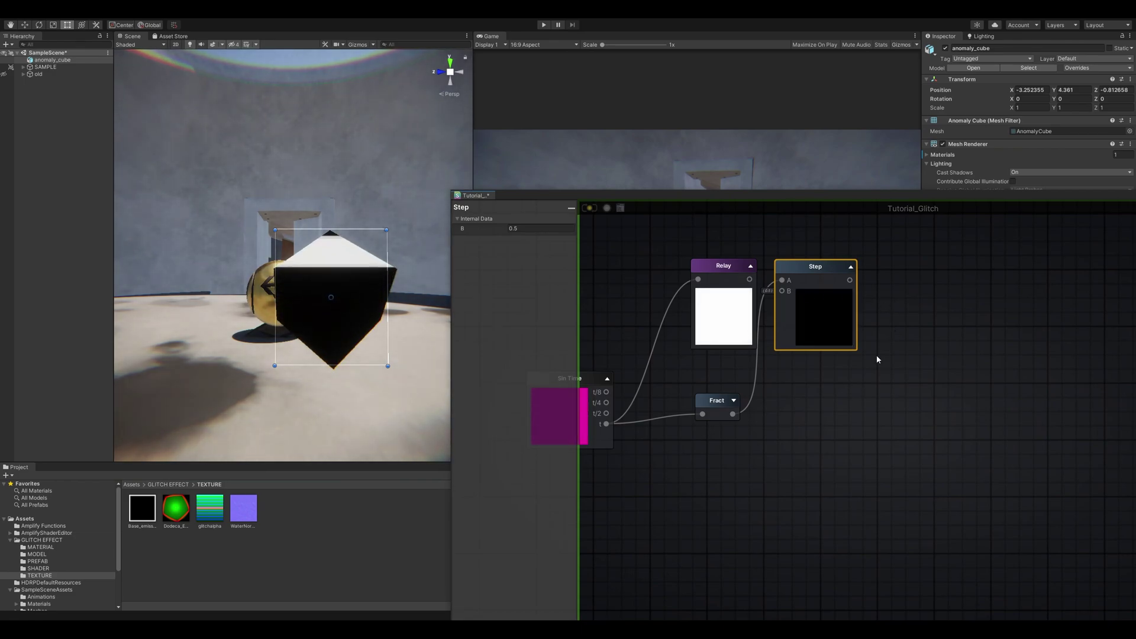
{"action": "left_click_drag", "start_coordinate": [817, 269], "coordinate": [829, 392]}
Delete the Relay node, collapse Sin Time's preview and tidy the Sin Time, Fract and Step row
{"action": "left_click", "coordinate": [723, 265]}
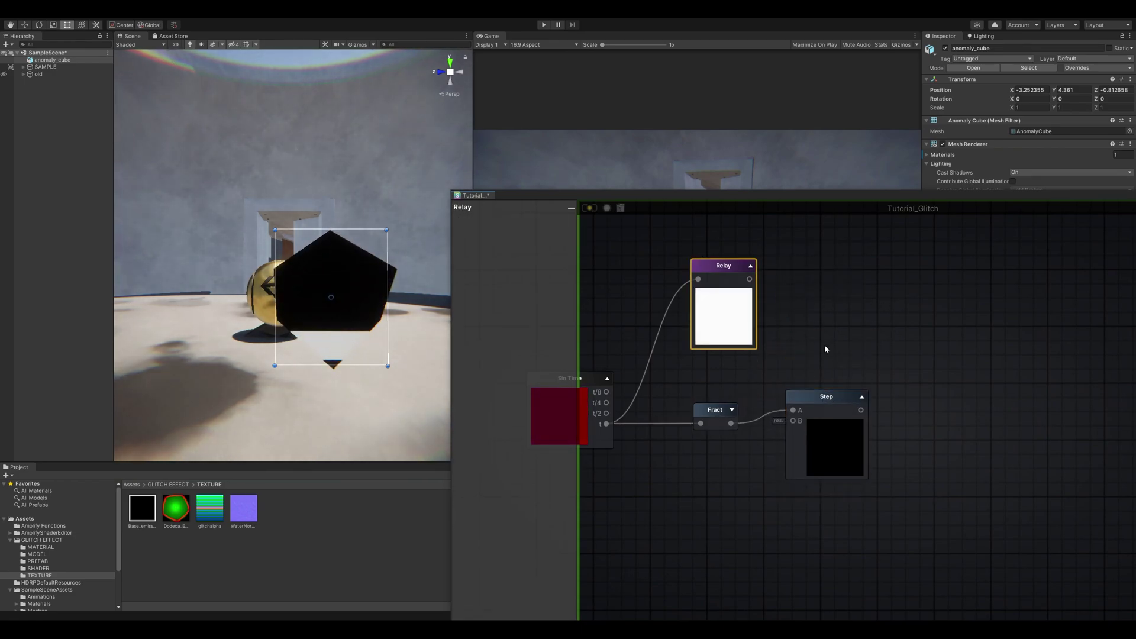
{"action": "key", "text": "Delete"}
{"action": "left_click", "coordinate": [606, 379]}
{"action": "left_click_drag", "start_coordinate": [761, 406], "coordinate": [692, 404]}
{"action": "left_click_drag", "start_coordinate": [865, 396], "coordinate": [794, 409]}
{"action": "middle_click_drag", "start_coordinate": [819, 383], "coordinate": [851, 402]}
Add a second Step node above the first with B set to 0.5 and its preview expanded
{"action": "right_click", "coordinate": [821, 324]}
{"action": "type", "text": "step"}
{"action": "key", "text": "Return"}
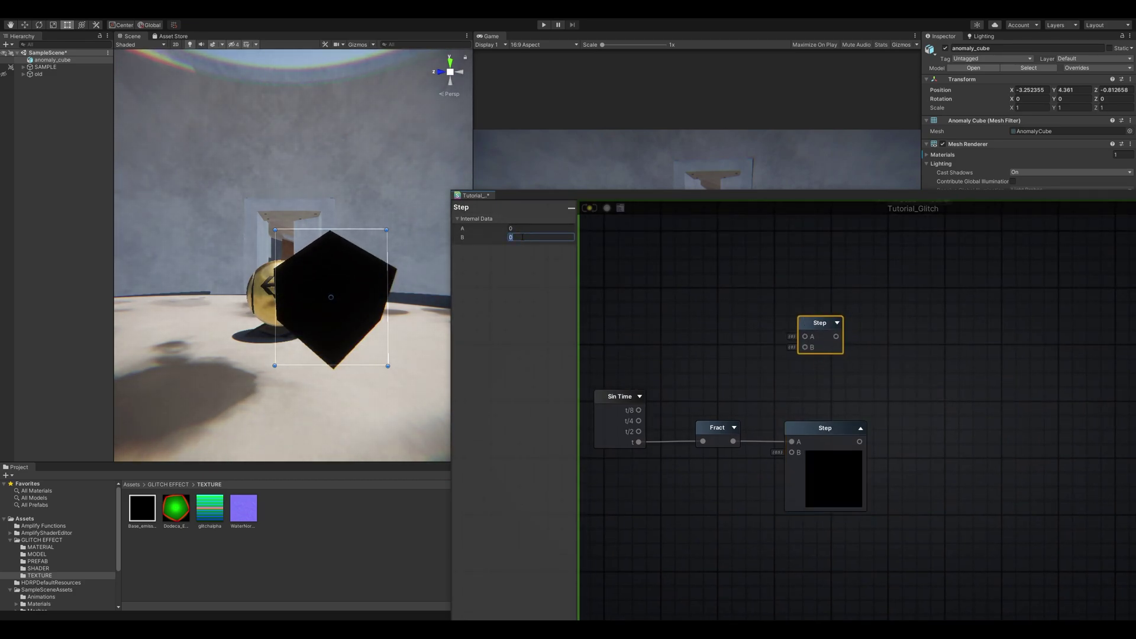
{"action": "left_click", "coordinate": [837, 322]}
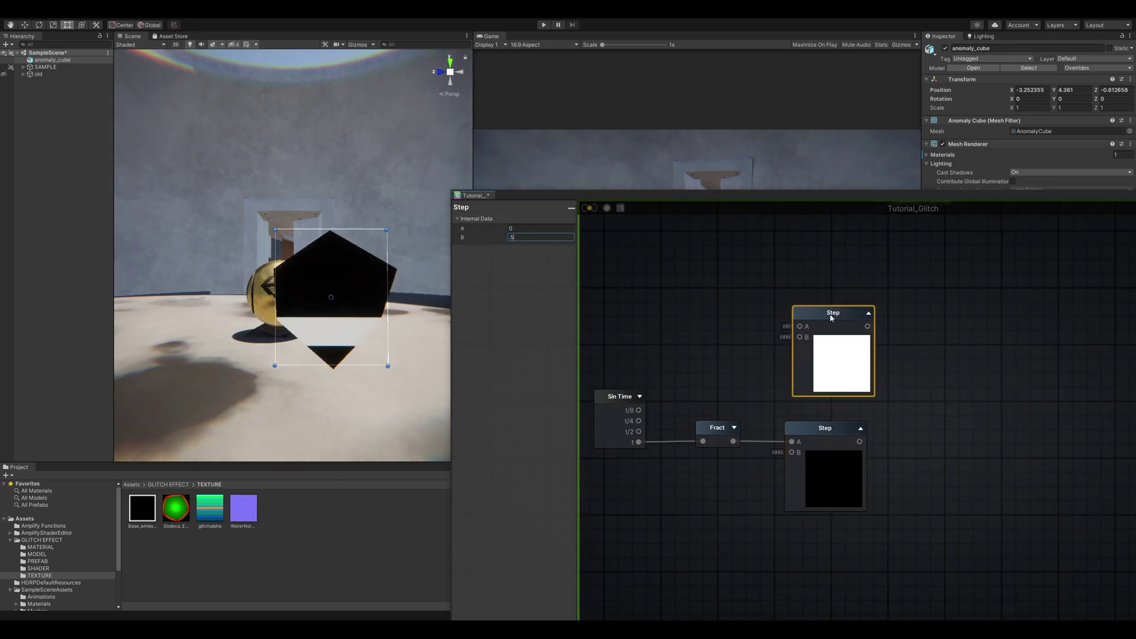
Add a Multiply node above Fract, feed its A input from Fract and set its B value to 5
{"action": "left_click", "coordinate": [718, 307]}
{"action": "left_click", "coordinate": [717, 306]}
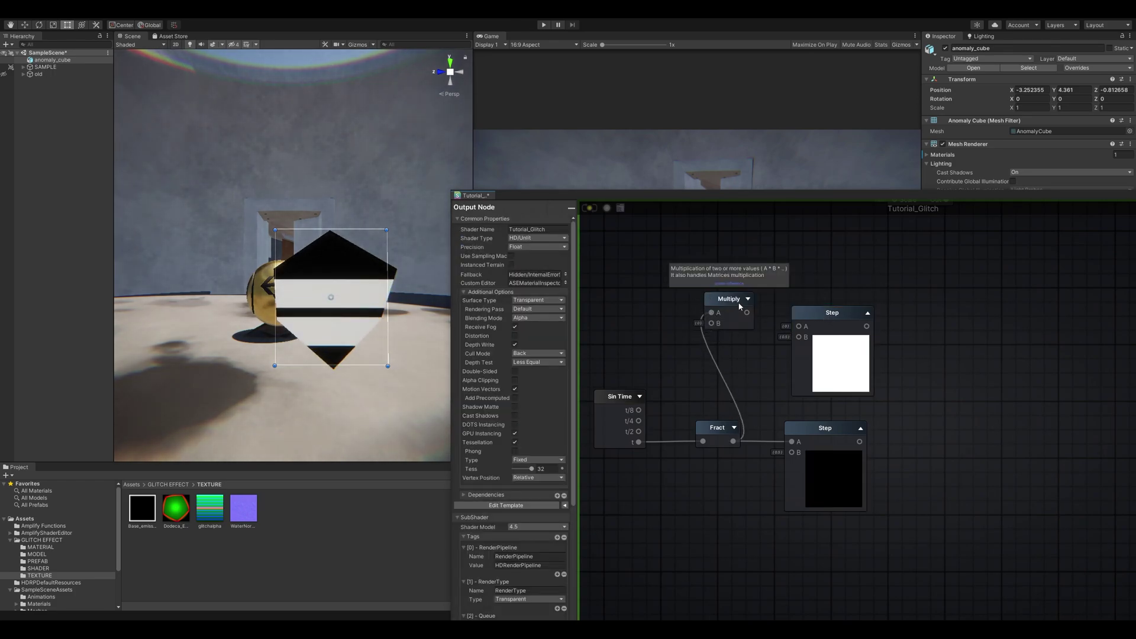
{"action": "left_click_drag", "start_coordinate": [726, 301], "coordinate": [741, 303]}
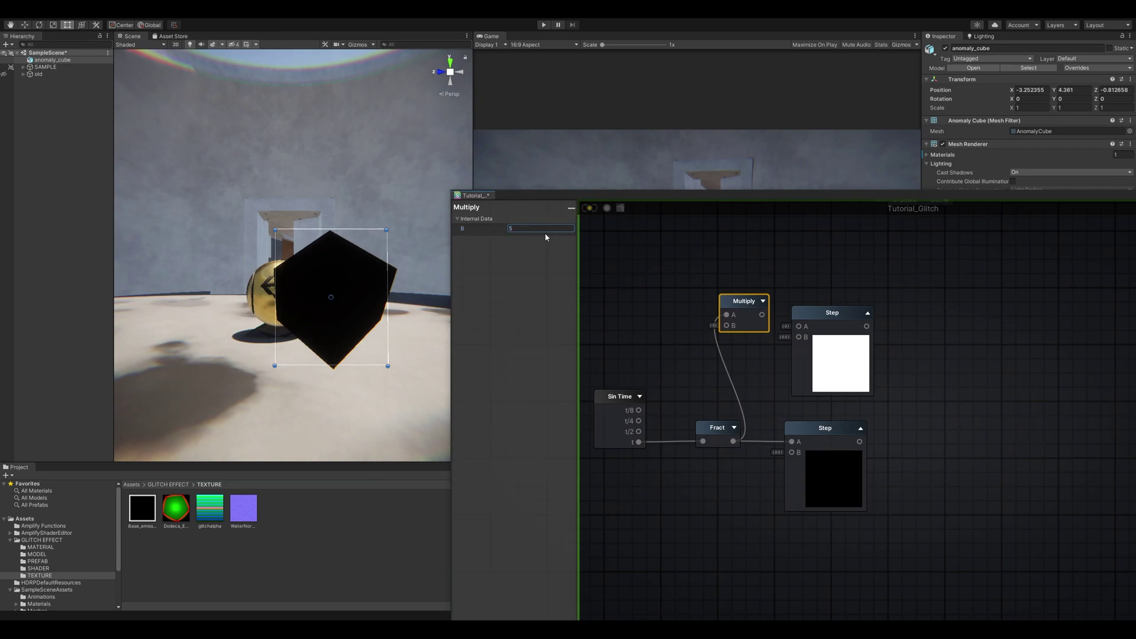
{"action": "left_click", "coordinate": [887, 298]}
Connect Multiply to the upper Step node's A input and space out the Multiply and both Step nodes
{"action": "left_click_drag", "start_coordinate": [803, 327], "coordinate": [824, 304]}
{"action": "left_click_drag", "start_coordinate": [888, 455], "coordinate": [870, 312]}
{"action": "left_click_drag", "start_coordinate": [752, 304], "coordinate": [776, 306]}
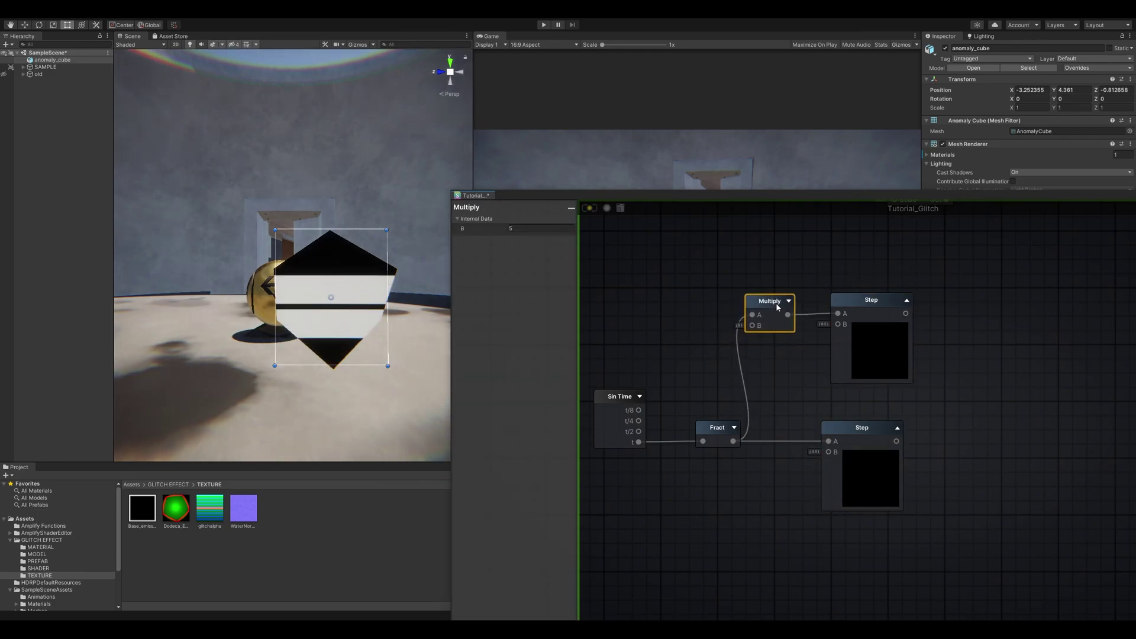
{"action": "left_click_drag", "start_coordinate": [862, 428], "coordinate": [870, 429]}
Add two Register Local Var nodes, one beside each Step node
{"action": "middle_click_drag", "start_coordinate": [965, 417], "coordinate": [912, 410]}
{"action": "key", "text": "r"}
{"action": "left_click", "coordinate": [919, 343]}
{"action": "left_click", "coordinate": [933, 445]}
{"action": "left_click_drag", "start_coordinate": [953, 349], "coordinate": [947, 342]}
Name the upper Register Local Var RandomSwitch1 and give the lower one its own variable name
{"action": "left_click", "coordinate": [547, 228]}
{"action": "type", "text": "RandomSwitch1"}
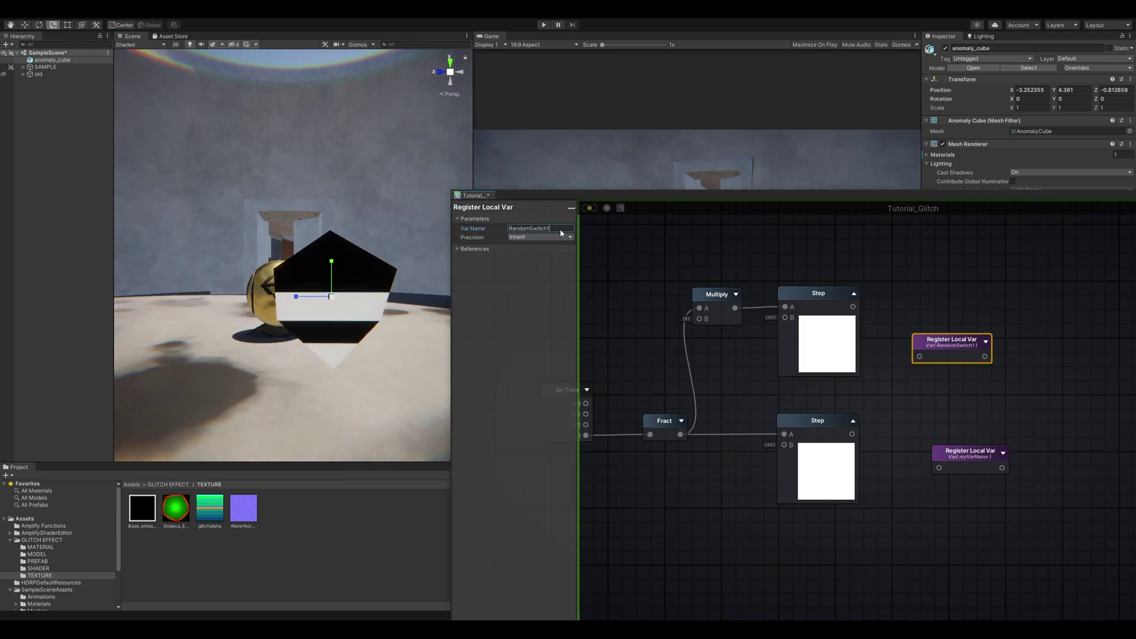
{"action": "left_click", "coordinate": [560, 228]}
{"action": "left_click", "coordinate": [990, 470]}
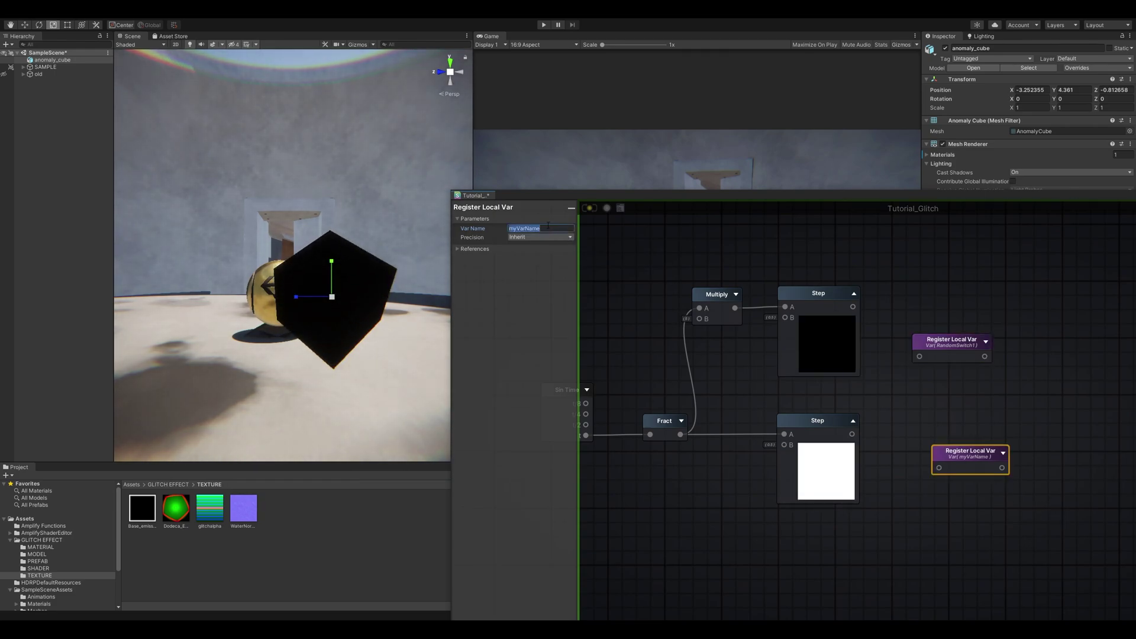
{"action": "left_click", "coordinate": [1001, 414]}
Connect each Step output to its neighbouring Register Local Var and align both variable nodes with their Steps
{"action": "left_click", "coordinate": [959, 454]}
{"action": "middle_click_drag", "start_coordinate": [933, 417], "coordinate": [851, 408]}
{"action": "left_click_drag", "start_coordinate": [770, 425], "coordinate": [845, 455]}
{"action": "left_click_drag", "start_coordinate": [865, 442], "coordinate": [855, 418]}
{"action": "left_click_drag", "start_coordinate": [770, 297], "coordinate": [837, 346]}
{"action": "left_click_drag", "start_coordinate": [863, 335], "coordinate": [840, 290]}
{"action": "left_click_drag", "start_coordinate": [855, 418], "coordinate": [834, 411]}
Move the whole Sin Time random-switch node group to free space below the MaskMap branches
{"action": "scroll", "coordinate": [933, 465], "scroll_direction": "down", "scroll_amount": 4}
{"action": "left_click_drag", "start_coordinate": [932, 470], "coordinate": [622, 340]}
{"action": "left_click_drag", "start_coordinate": [801, 357], "coordinate": [746, 497]}
Add a Lerp node near the lower Scale And Offset node
{"action": "scroll", "coordinate": [743, 485], "scroll_direction": "down", "scroll_amount": 3}
{"action": "middle_click_drag", "start_coordinate": [826, 410], "coordinate": [824, 443]}
{"action": "left_click", "coordinate": [728, 408]}
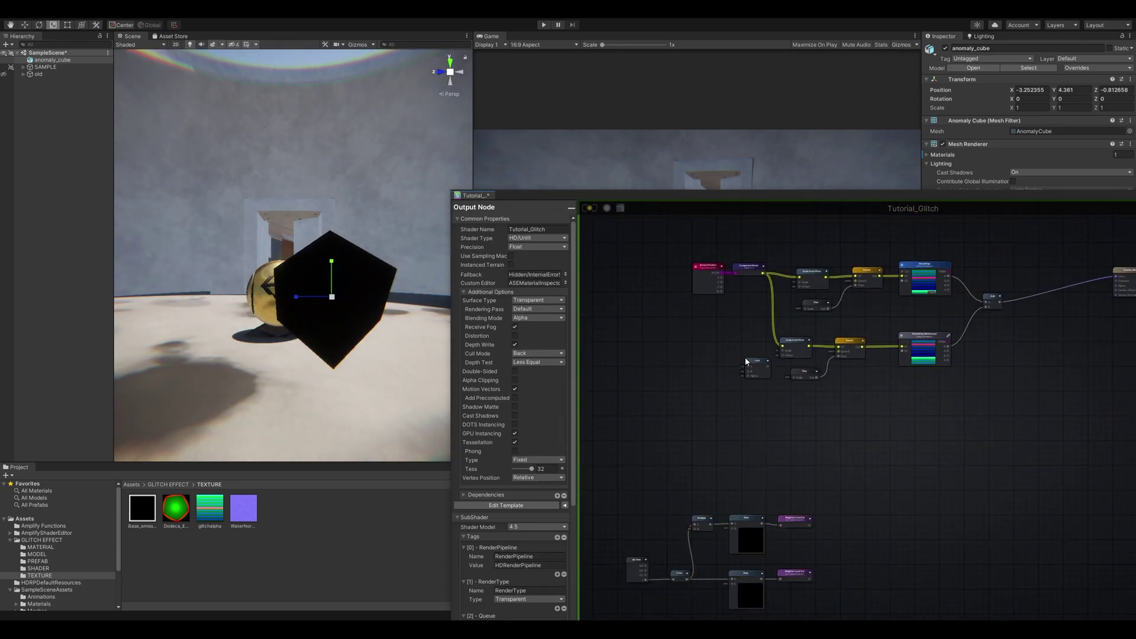
Add a Get Local Var node referencing RandomSwitch1 and connect it to the Lerp's Alpha input
{"action": "scroll", "coordinate": [720, 403], "scroll_direction": "up", "scroll_amount": 5}
{"action": "middle_click_drag", "start_coordinate": [716, 434], "coordinate": [780, 356]}
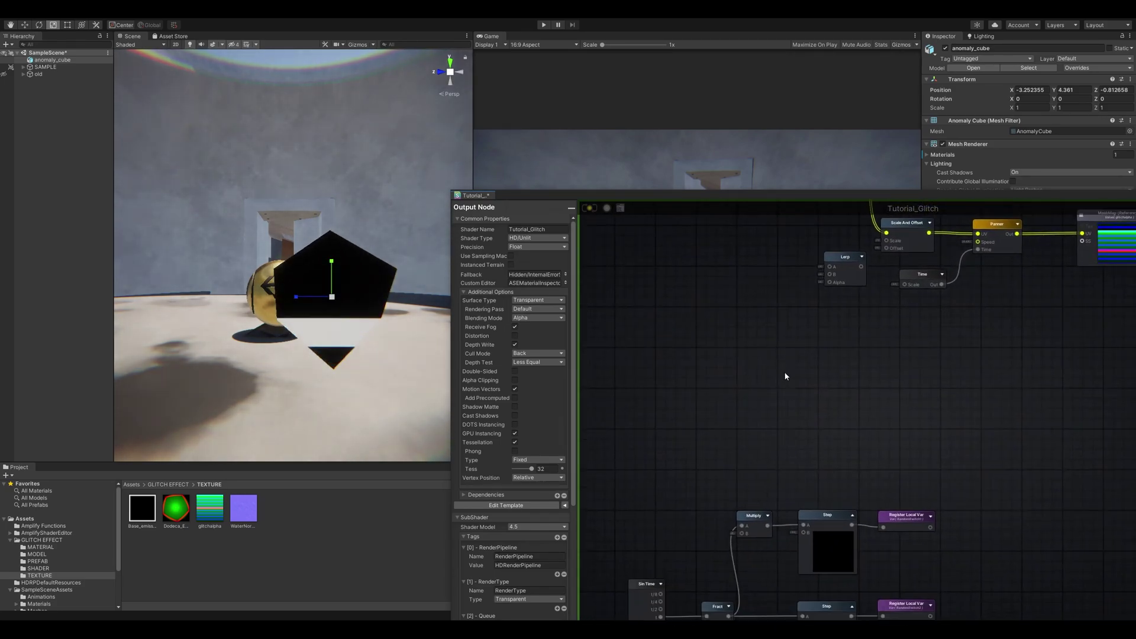
{"action": "key", "text": "g"}
{"action": "left_click", "coordinate": [714, 282]}
{"action": "scroll", "coordinate": [756, 306], "scroll_direction": "up", "scroll_amount": 2}
{"action": "middle_click_drag", "start_coordinate": [755, 307], "coordinate": [733, 369]}
{"action": "left_click", "coordinate": [735, 320]}
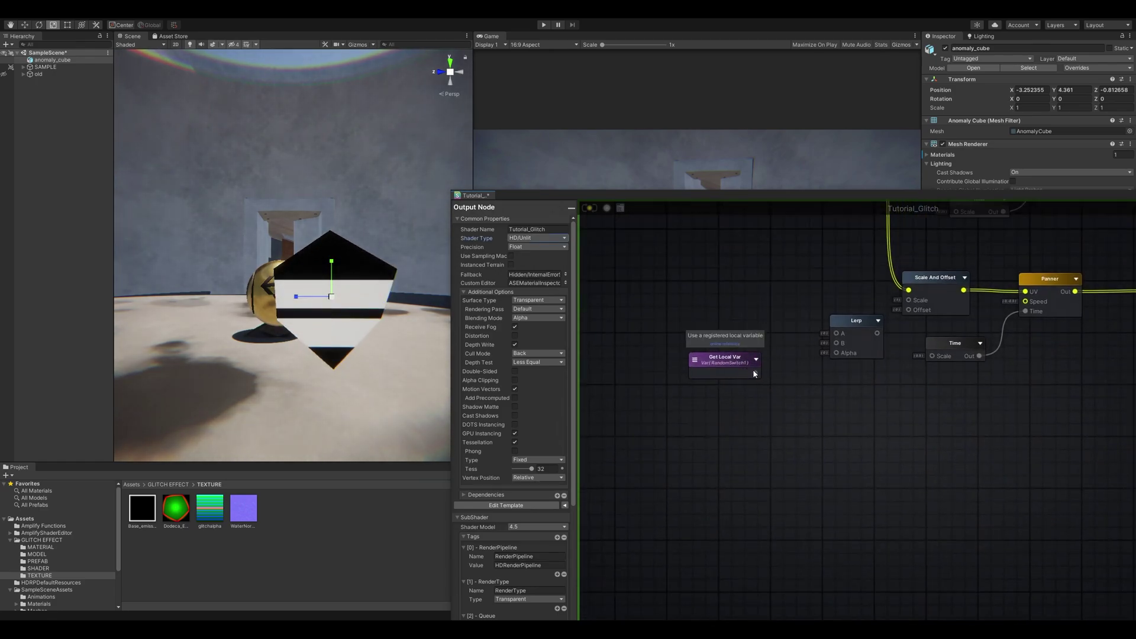
{"action": "left_click_drag", "start_coordinate": [752, 369], "coordinate": [830, 356]}
Set the Lerp's A value to 0.85 and its B value to 1.1
{"action": "middle_click_drag", "start_coordinate": [779, 335], "coordinate": [769, 353]}
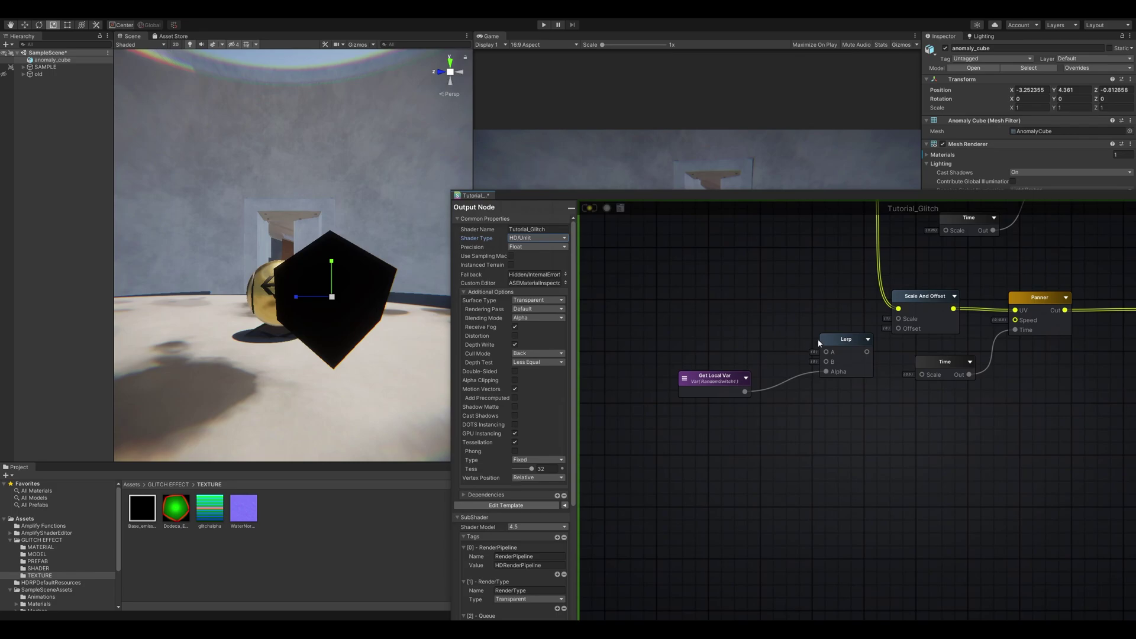
{"action": "left_click", "coordinate": [852, 347]}
{"action": "left_click", "coordinate": [551, 228]}
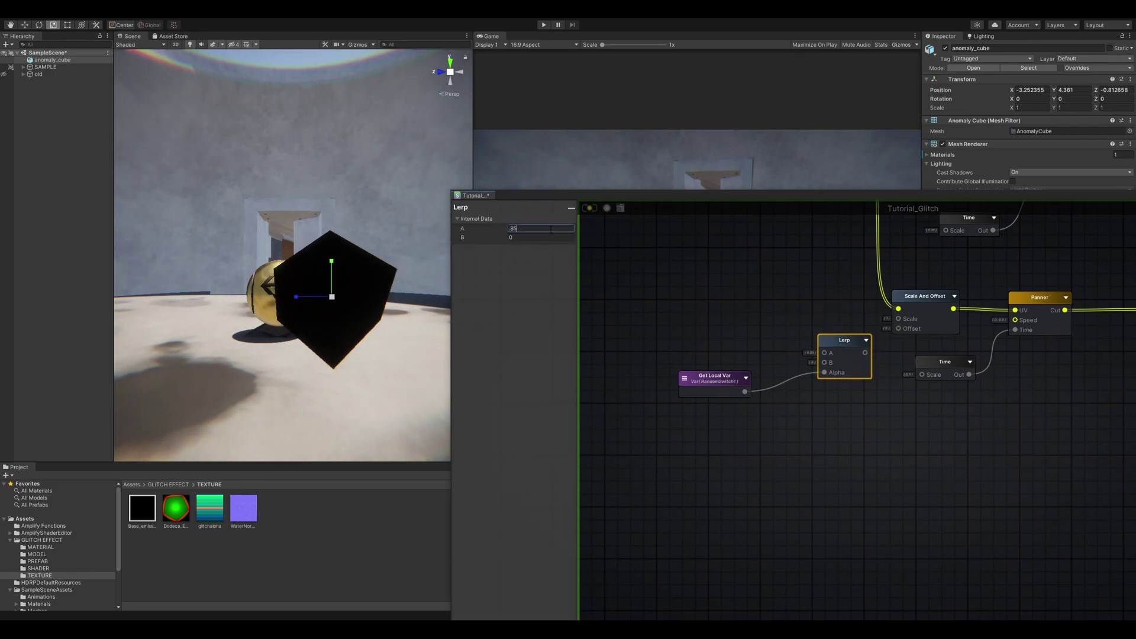
{"action": "type", "text": "1.1"}
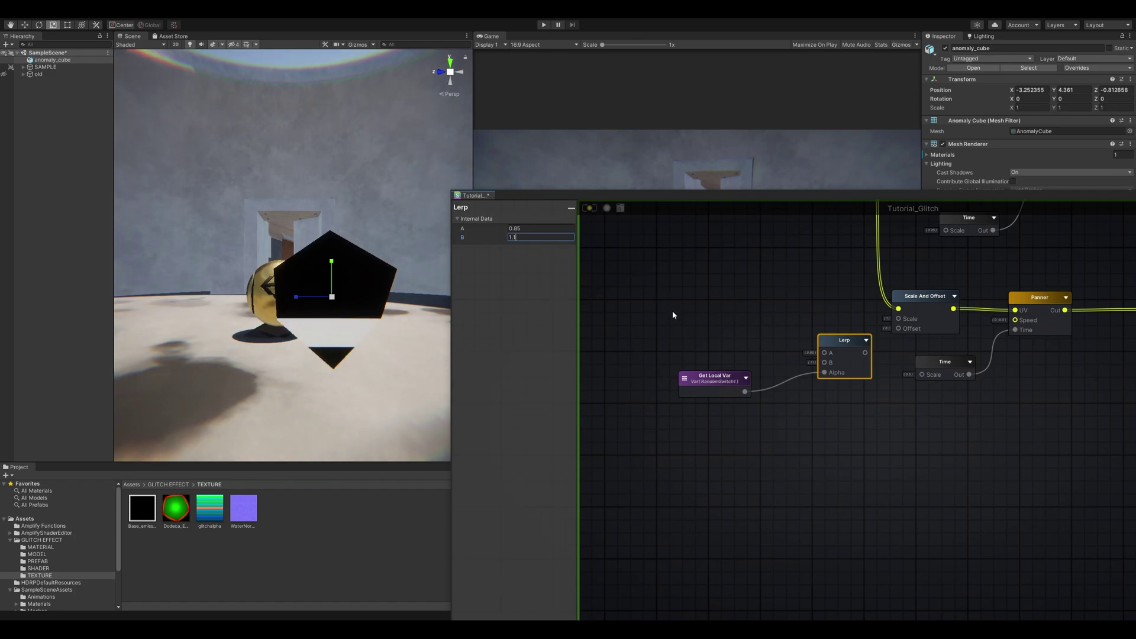
{"action": "left_click", "coordinate": [822, 425]}
Move the Lerp and Get Local Var up and connect the Lerp to the upper Scale And Offset's Scale input
{"action": "middle_click_drag", "start_coordinate": [831, 395], "coordinate": [810, 397]}
{"action": "left_click", "coordinate": [821, 342]}
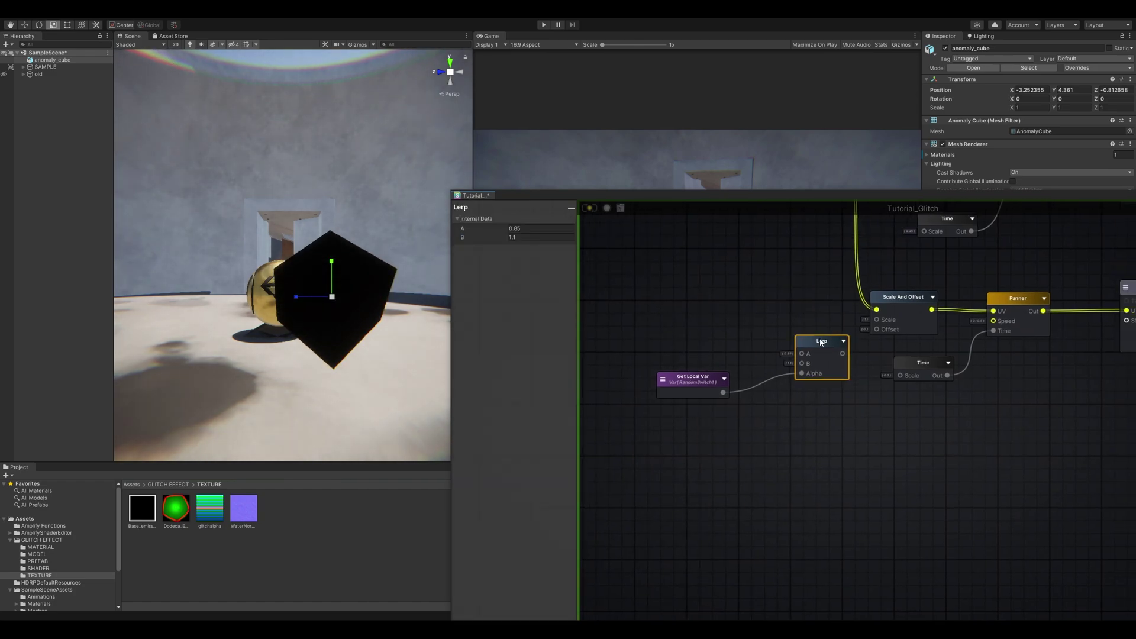
{"action": "middle_click_drag", "start_coordinate": [821, 342], "coordinate": [768, 326]}
{"action": "scroll", "coordinate": [710, 365], "scroll_direction": "down", "scroll_amount": 2}
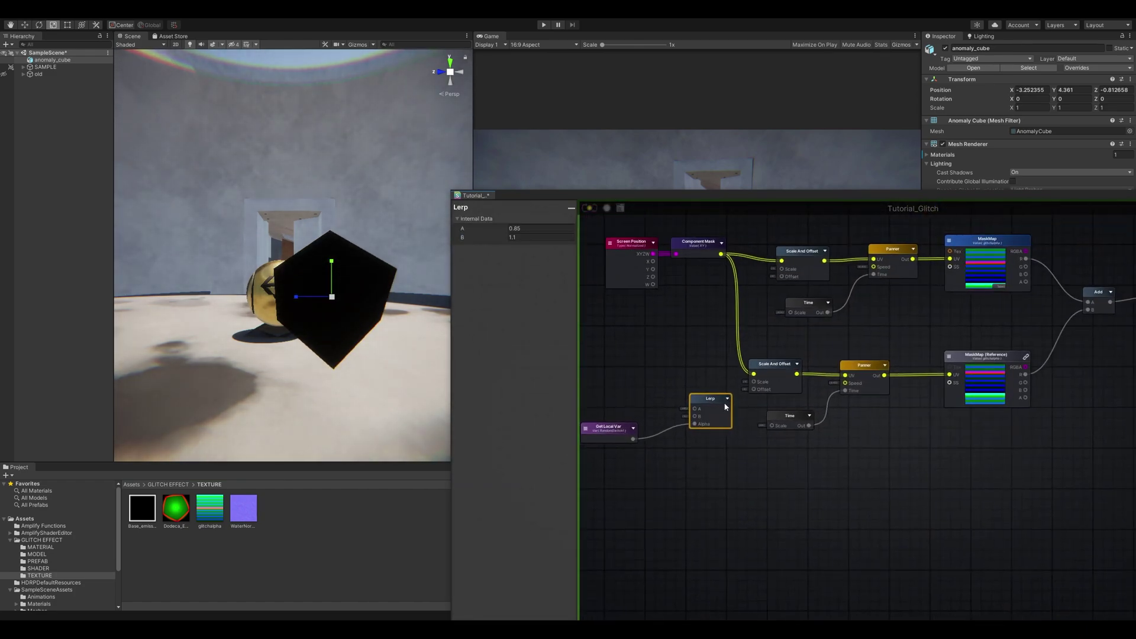
{"action": "left_click_drag", "start_coordinate": [612, 427], "coordinate": [616, 365]}
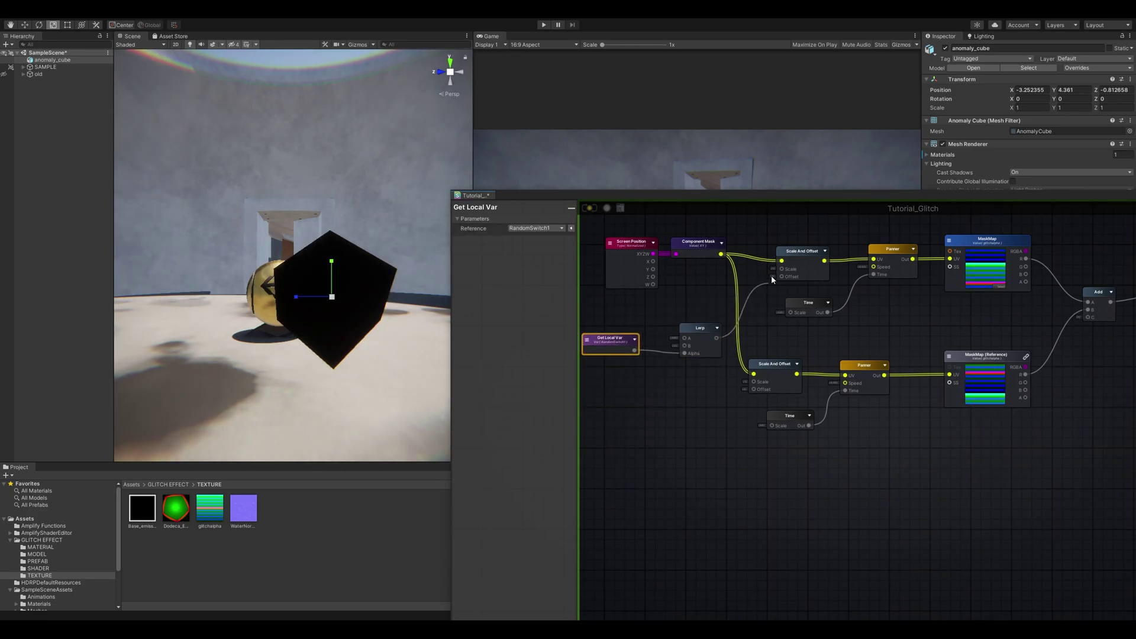
{"action": "scroll", "coordinate": [840, 304], "scroll_direction": "up", "scroll_amount": 3}
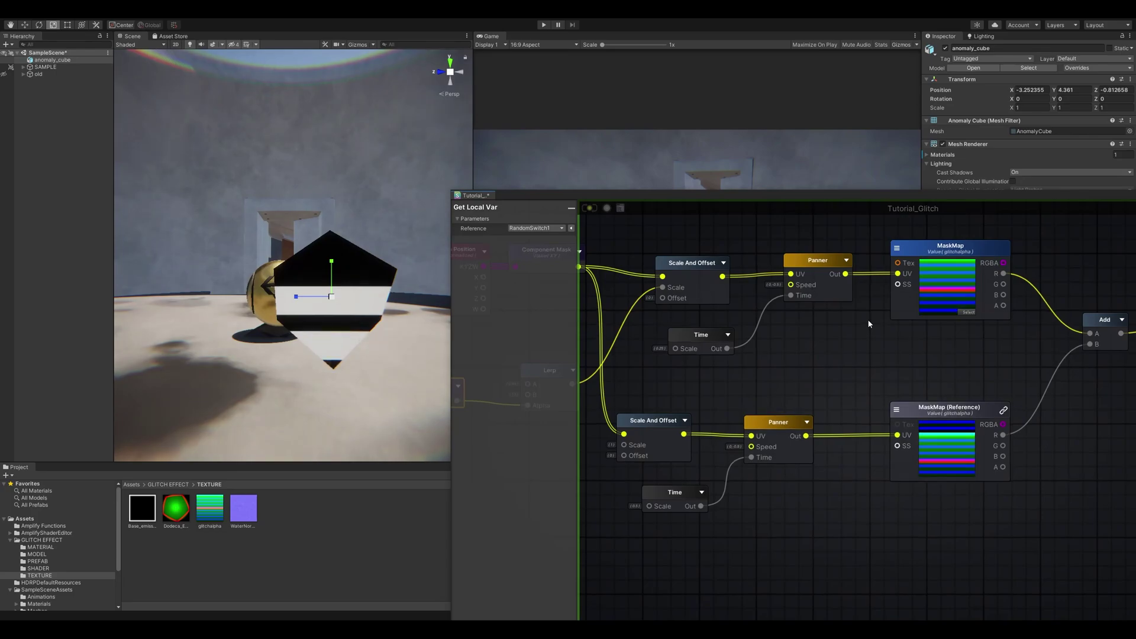
Duplicate the Lerp with A 0.75 and B 1, wiring Get Local Var to its Alpha and its output to the lower Scale And Offset's Scale
{"action": "scroll", "coordinate": [947, 308], "scroll_direction": "down", "scroll_amount": 3}
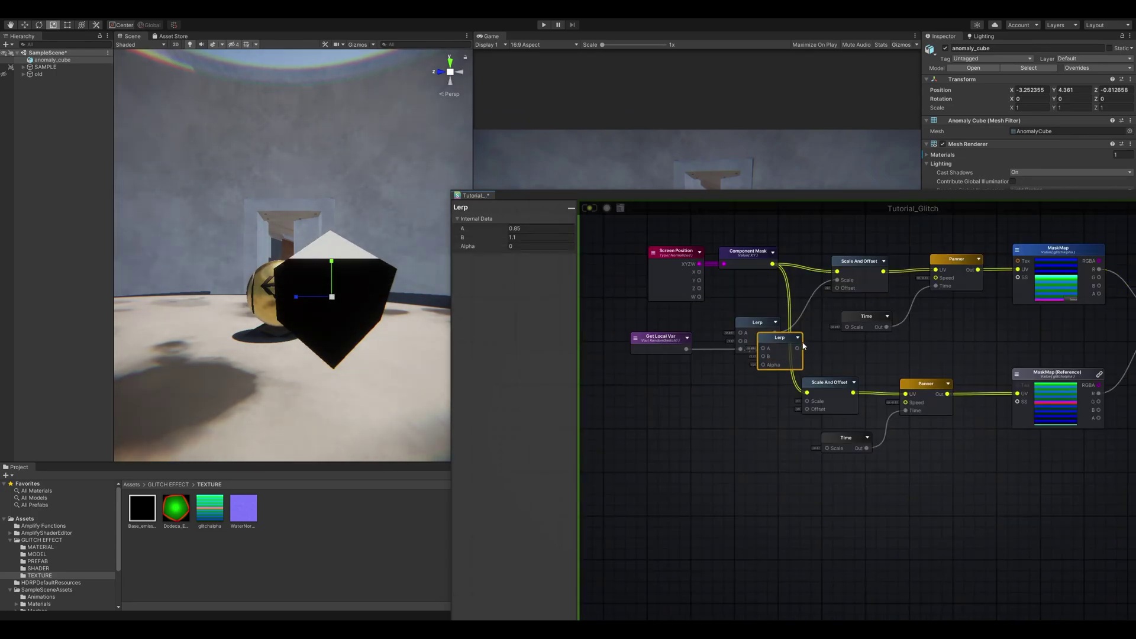
{"action": "left_click", "coordinate": [770, 389]}
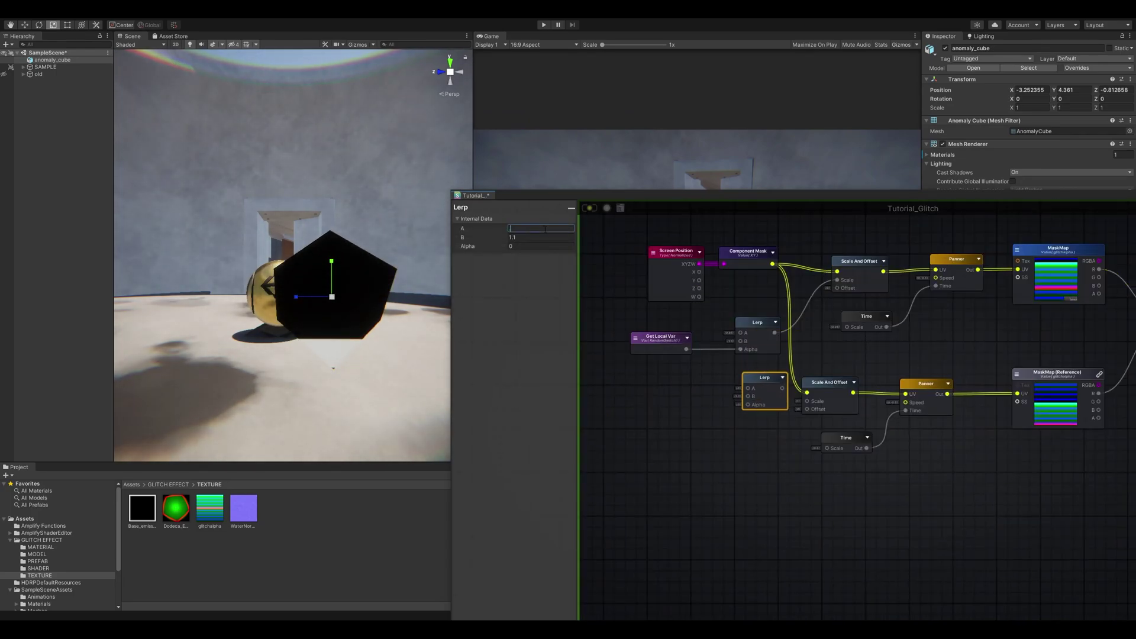
{"action": "left_click", "coordinate": [715, 425]}
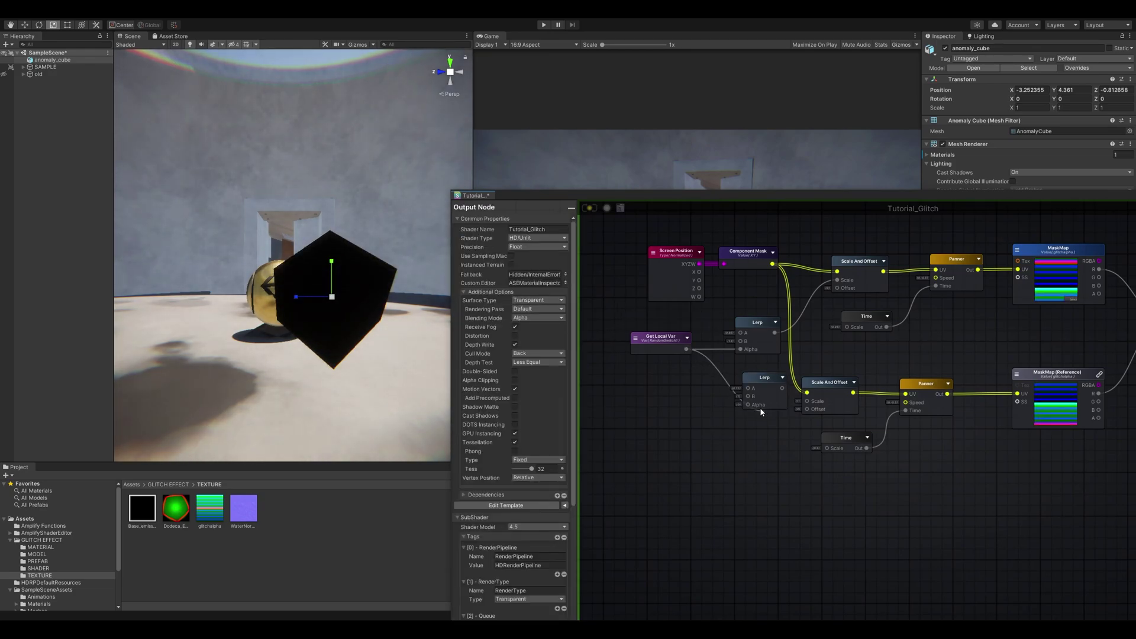
{"action": "mouse_move", "coordinate": [781, 388]}
{"action": "left_mouse_down"}
{"action": "mouse_move", "coordinate": [805, 402]}
{"action": "mouse_move", "coordinate": [765, 389]}
{"action": "left_mouse_up"}
Expand the preview of the Add node that combines both MaskMaps and save the shader
{"action": "middle_click_drag", "start_coordinate": [833, 412], "coordinate": [552, 403]}
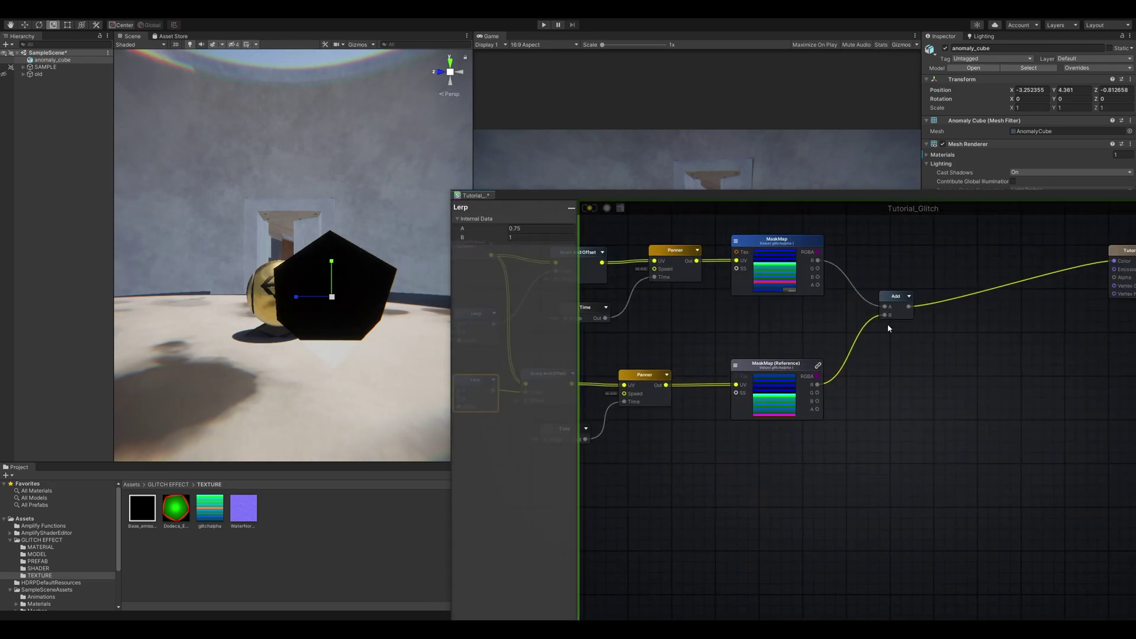
{"action": "left_click", "coordinate": [909, 296]}
{"action": "scroll", "coordinate": [954, 361], "scroll_direction": "up", "scroll_amount": 3}
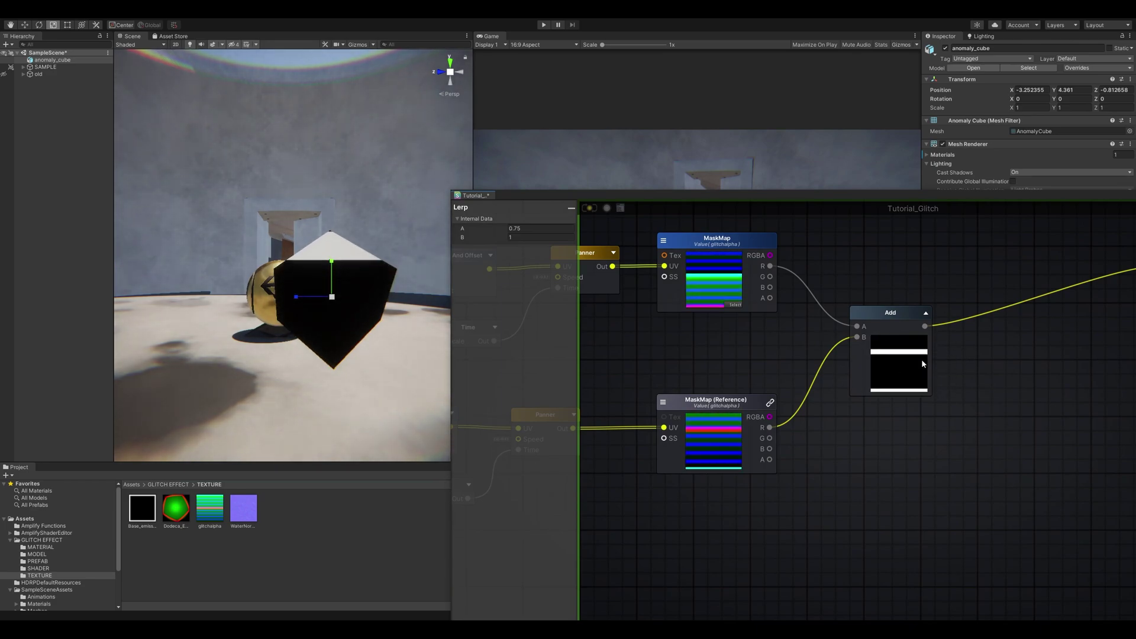
{"action": "middle_click_drag", "start_coordinate": [911, 347], "coordinate": [818, 353]}
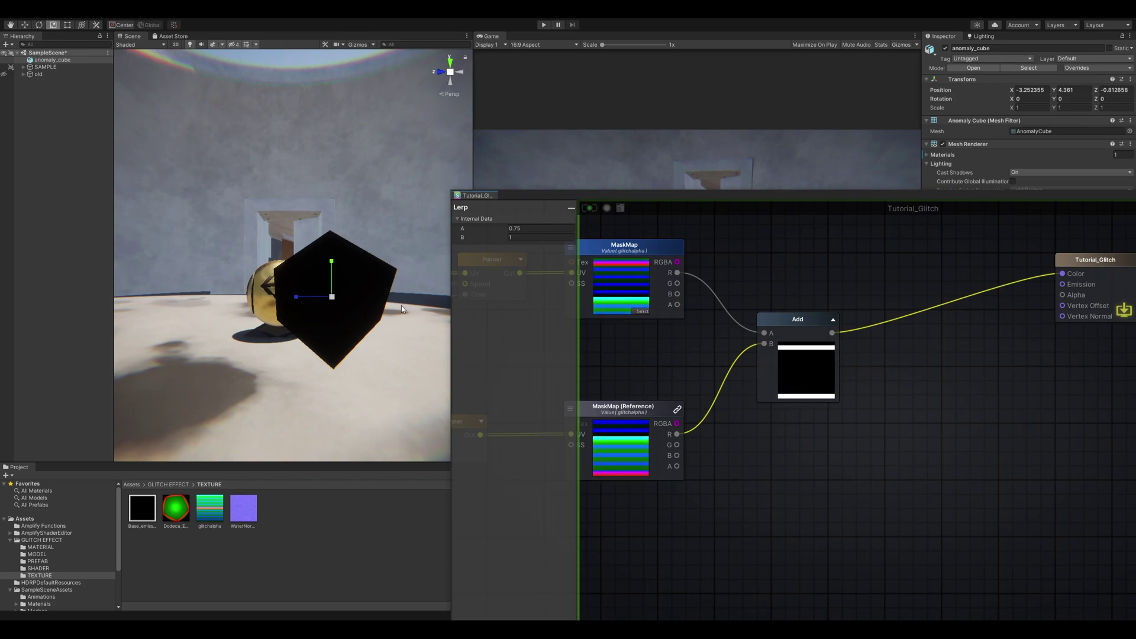
{"action": "scroll", "coordinate": [686, 370], "scroll_direction": "down", "scroll_amount": 2}
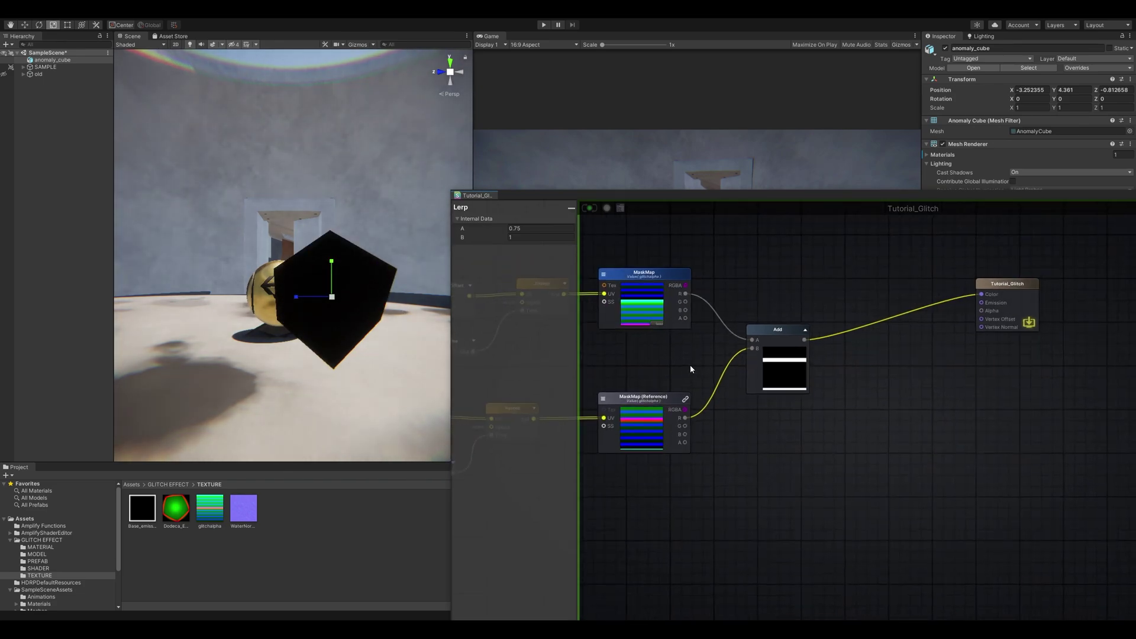
{"action": "middle_click_drag", "start_coordinate": [686, 369], "coordinate": [818, 345]}
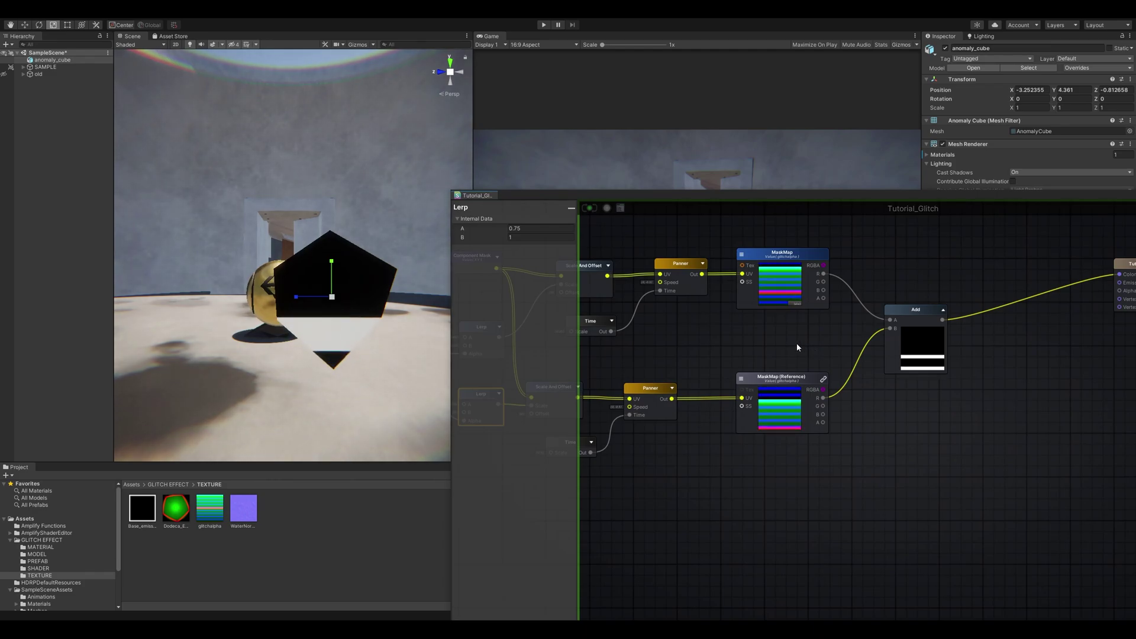
Examine the glitch bands on the anomaly cube from above and at different distances in the Scene view
{"action": "left_click_drag", "start_coordinate": [402, 302], "coordinate": [387, 369], "text": "alt"}
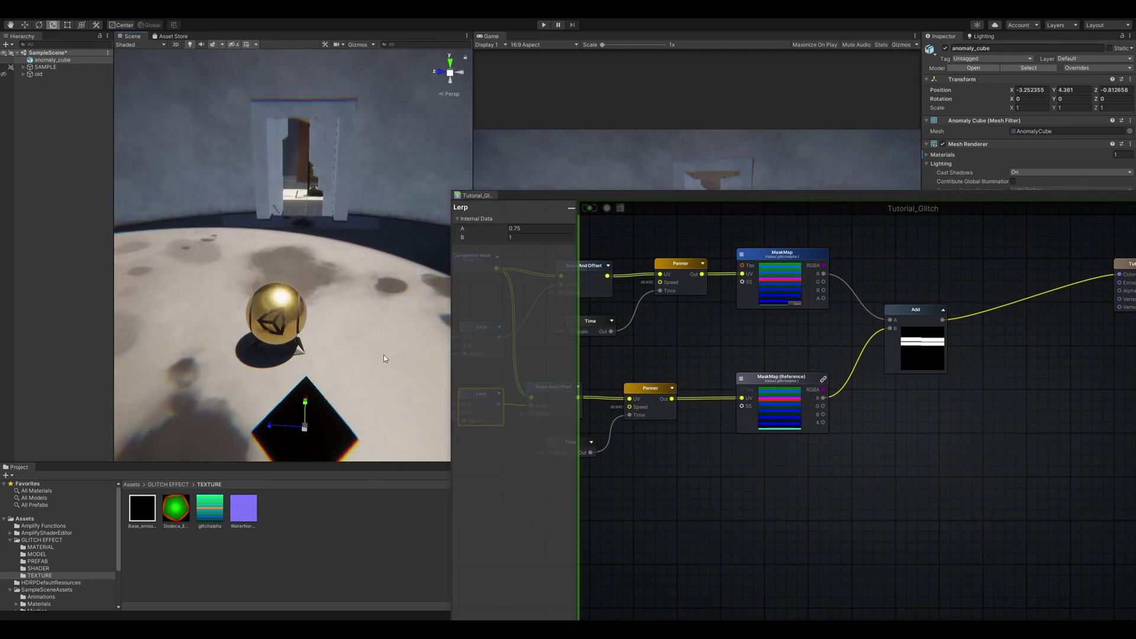
{"action": "right_click_drag", "start_coordinate": [387, 369], "coordinate": [382, 361]}
{"action": "scroll", "coordinate": [372, 288], "scroll_direction": "up", "scroll_amount": 4}
{"action": "left_click_drag", "start_coordinate": [373, 273], "coordinate": [371, 328], "text": "alt"}
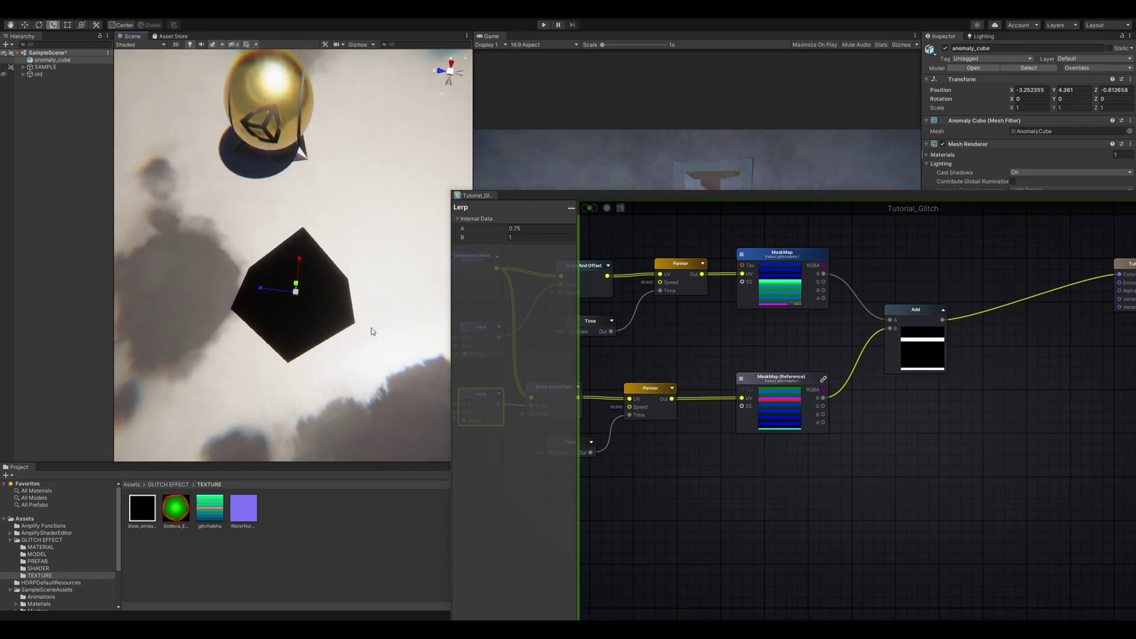
{"action": "left_click_drag", "start_coordinate": [355, 375], "coordinate": [353, 327], "text": "alt"}
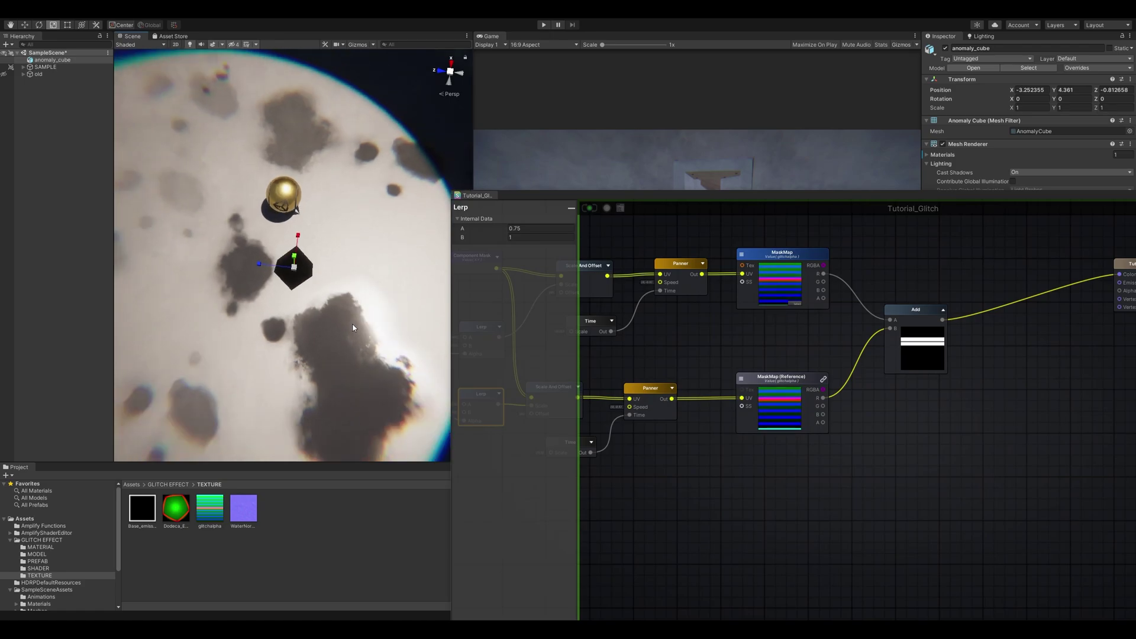
{"action": "scroll", "coordinate": [364, 293], "scroll_direction": "up", "scroll_amount": 6}
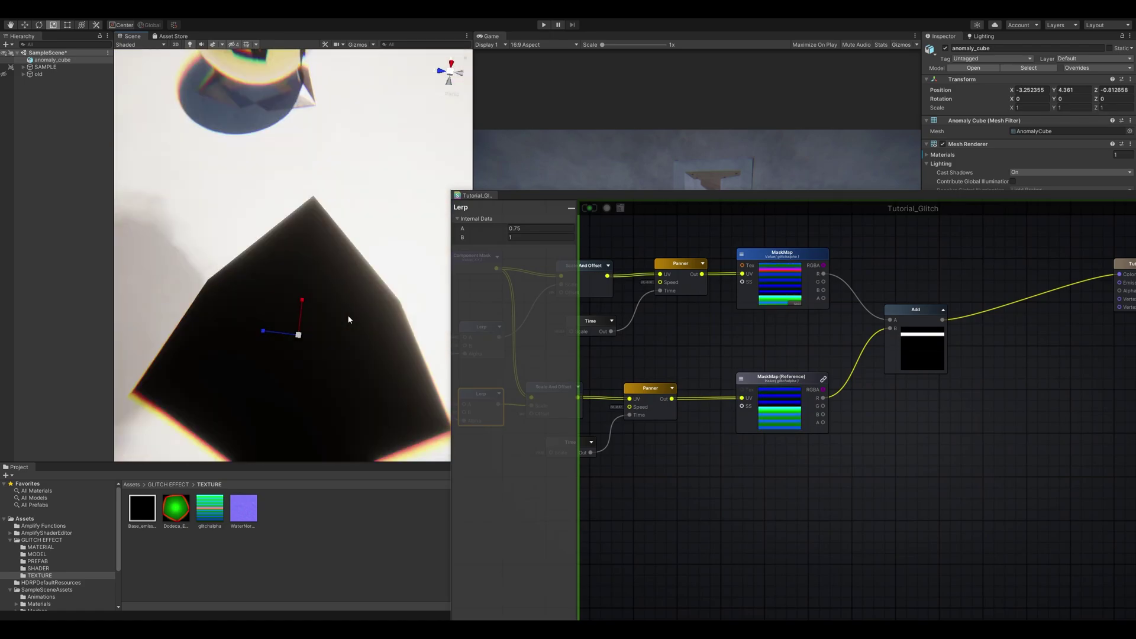
Examine the glitch bands on the anomaly cube from above and from a low side view in the Scene view
{"action": "middle_click_drag", "start_coordinate": [348, 316], "coordinate": [344, 297]}
{"action": "scroll", "coordinate": [345, 297], "scroll_direction": "down", "scroll_amount": 2}
{"action": "scroll", "coordinate": [344, 297], "scroll_direction": "down", "scroll_amount": 5}
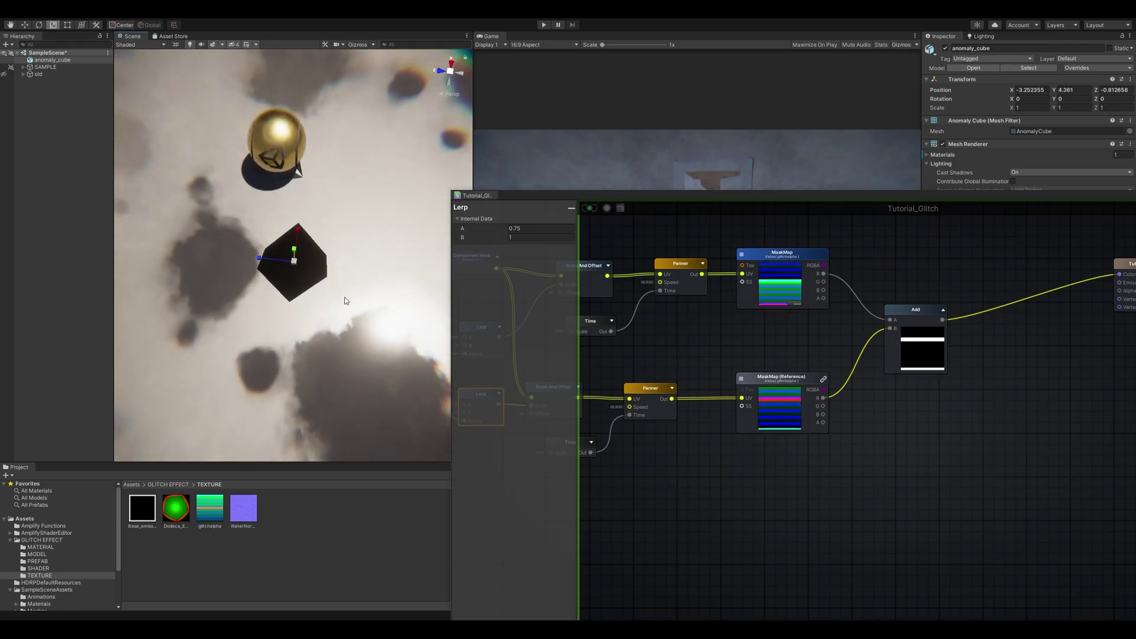
{"action": "right_click_drag", "start_coordinate": [344, 297], "coordinate": [353, 227]}
{"action": "middle_click_drag", "start_coordinate": [319, 325], "coordinate": [325, 177]}
{"action": "right_click_drag", "start_coordinate": [337, 274], "coordinate": [340, 254]}
{"action": "middle_click_drag", "start_coordinate": [339, 254], "coordinate": [348, 193]}
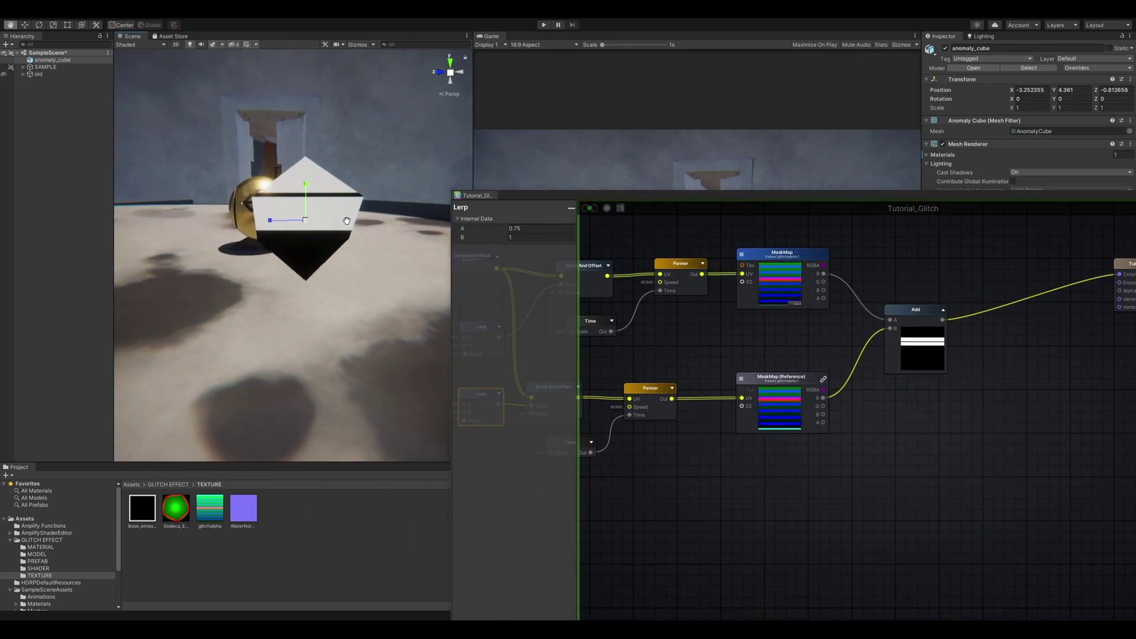
Move the shader editor window over the Scene view and shift all the glitch-mask nodes farther from the output node
{"action": "left_click", "coordinate": [678, 224]}
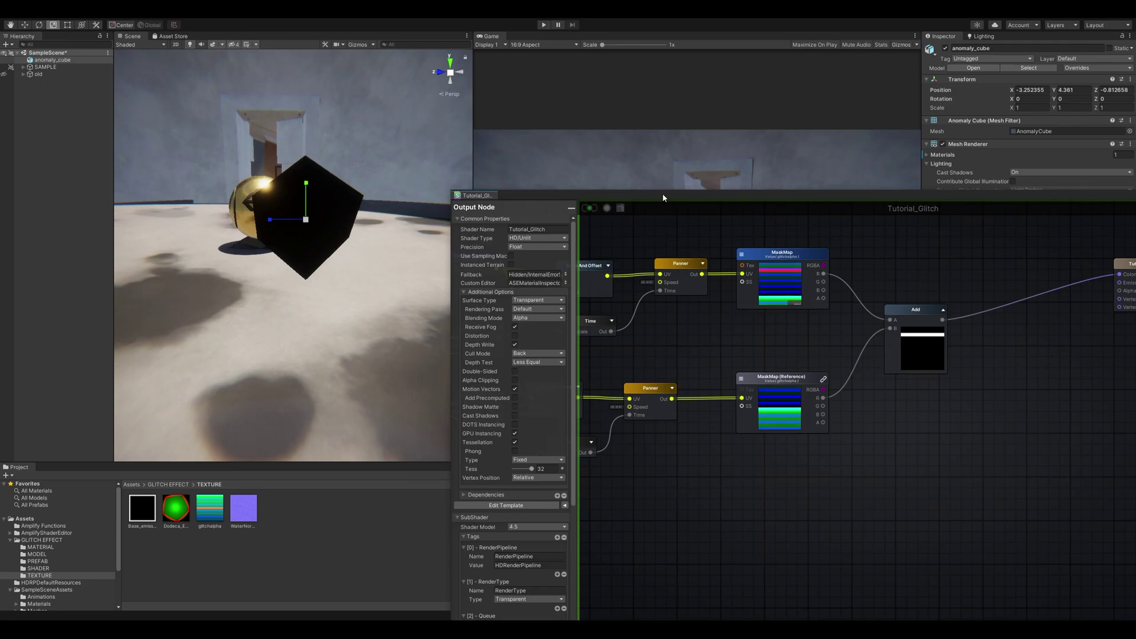
{"action": "left_click_drag", "start_coordinate": [663, 194], "coordinate": [491, 110]}
{"action": "scroll", "coordinate": [587, 243], "scroll_direction": "down", "scroll_amount": 2}
{"action": "middle_click_drag", "start_coordinate": [586, 244], "coordinate": [733, 343]}
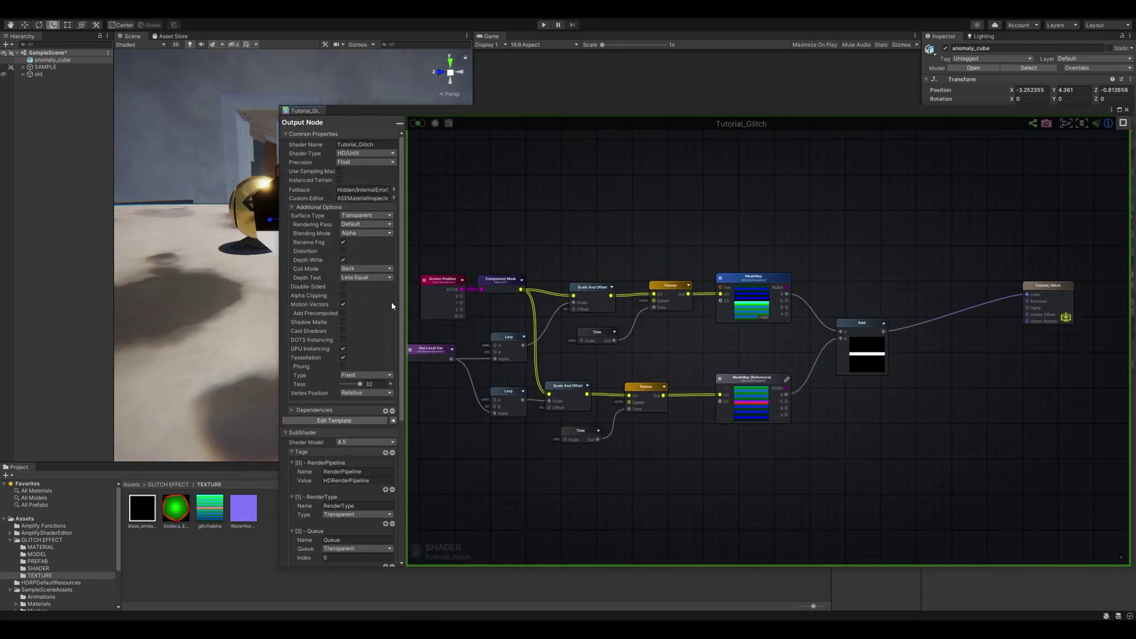
{"action": "scroll", "coordinate": [736, 242], "scroll_direction": "down", "scroll_amount": 3}
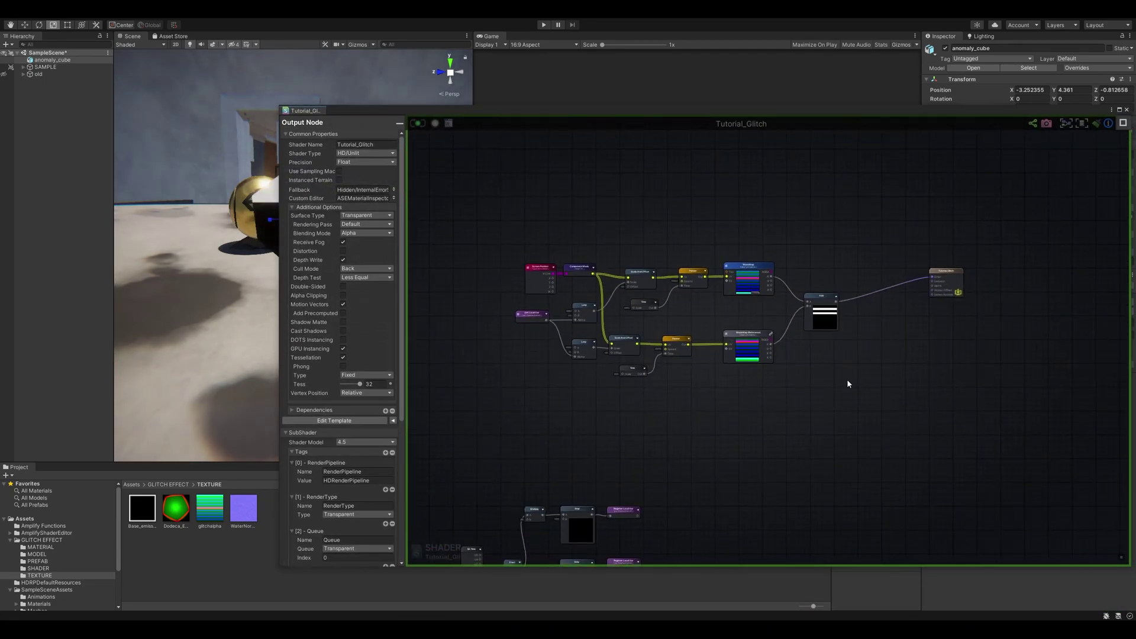
{"action": "left_click_drag", "start_coordinate": [850, 384], "coordinate": [536, 264]}
{"action": "left_click_drag", "start_coordinate": [753, 271], "coordinate": [711, 248]}
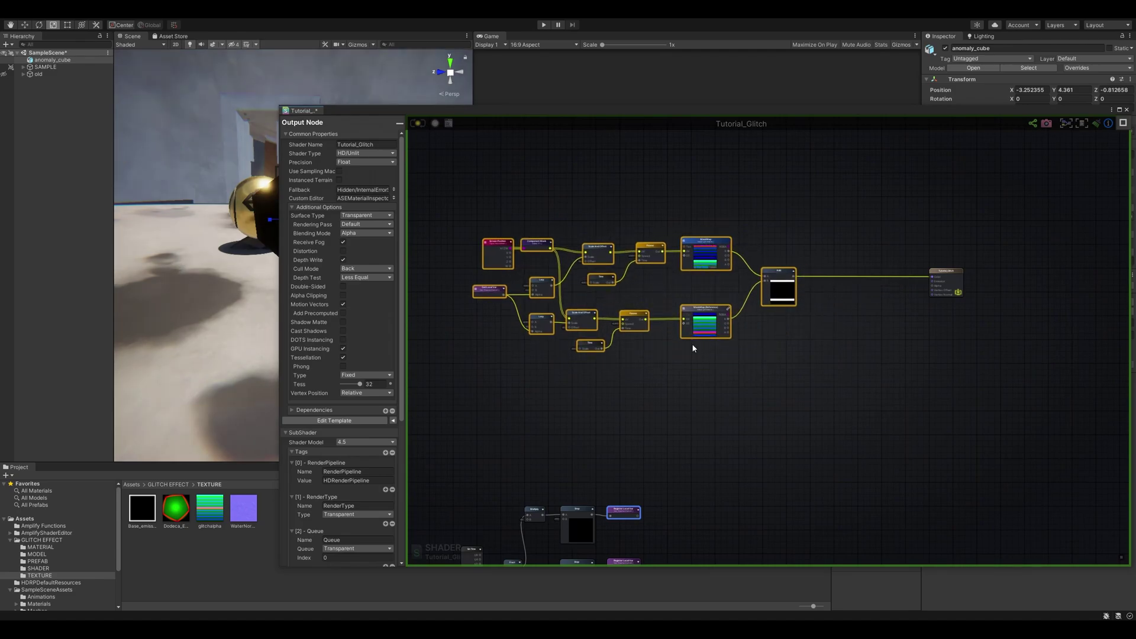
Move the whole Sin Time random-switch node group up and to the left, beneath the glitch-mask nodes
{"action": "middle_click_drag", "start_coordinate": [640, 483], "coordinate": [765, 358]}
{"action": "left_click_drag", "start_coordinate": [796, 491], "coordinate": [592, 388]}
{"action": "left_click_drag", "start_coordinate": [754, 386], "coordinate": [679, 311]}
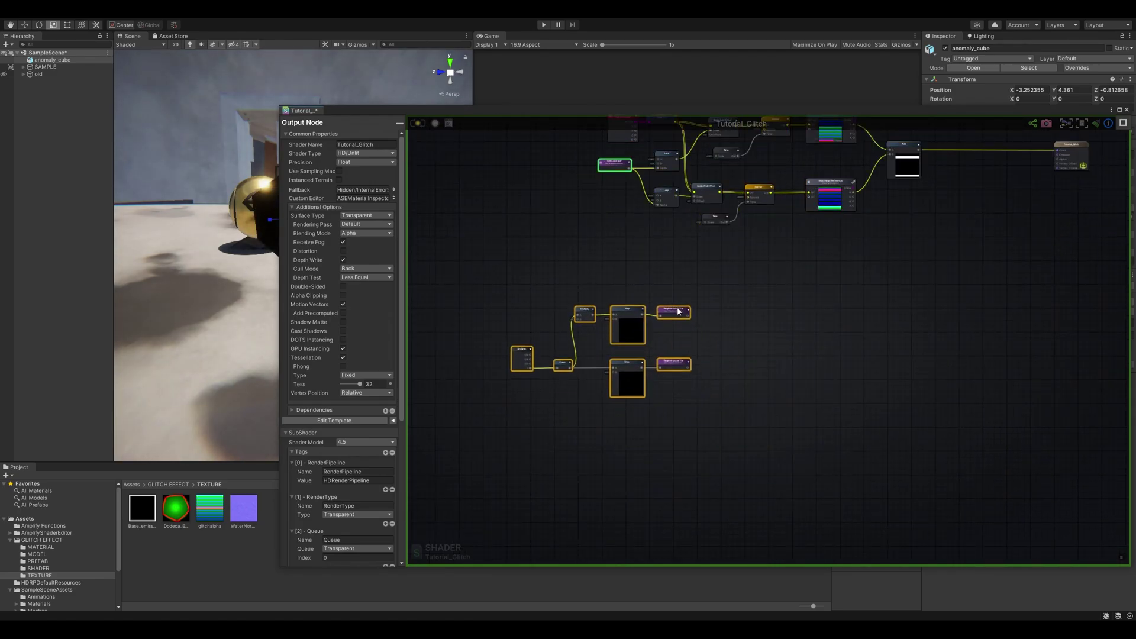
{"action": "left_click", "coordinate": [847, 352]}
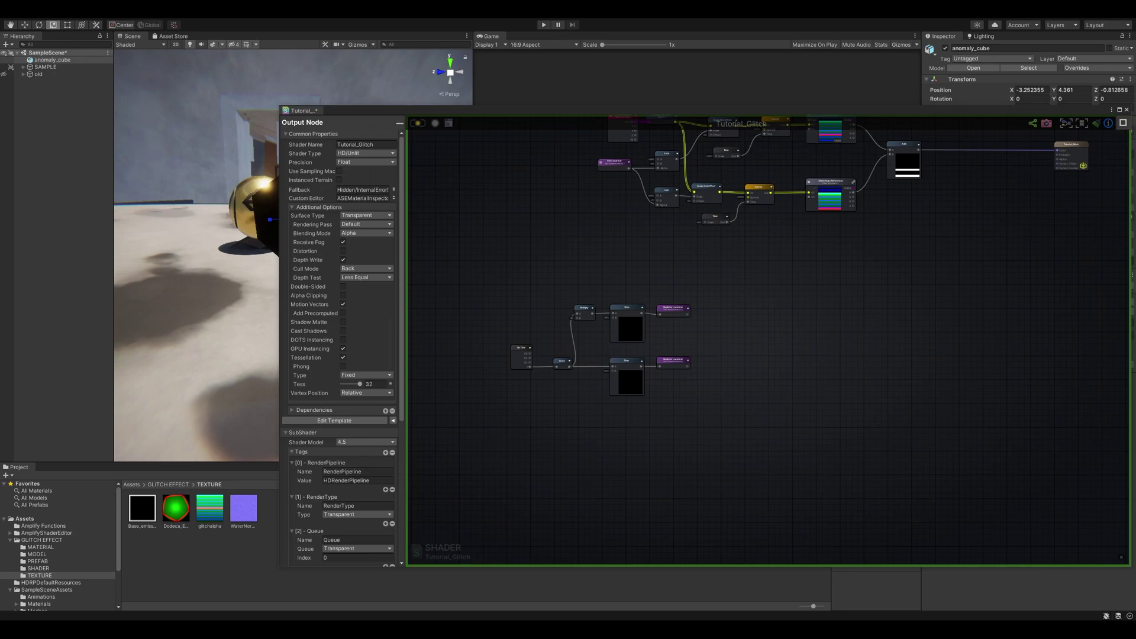
Add a Time node to the right of the random-switch registers and duplicate it three times, stacking the four nodes vertically
{"action": "middle_click_drag", "start_coordinate": [798, 357], "coordinate": [754, 376]}
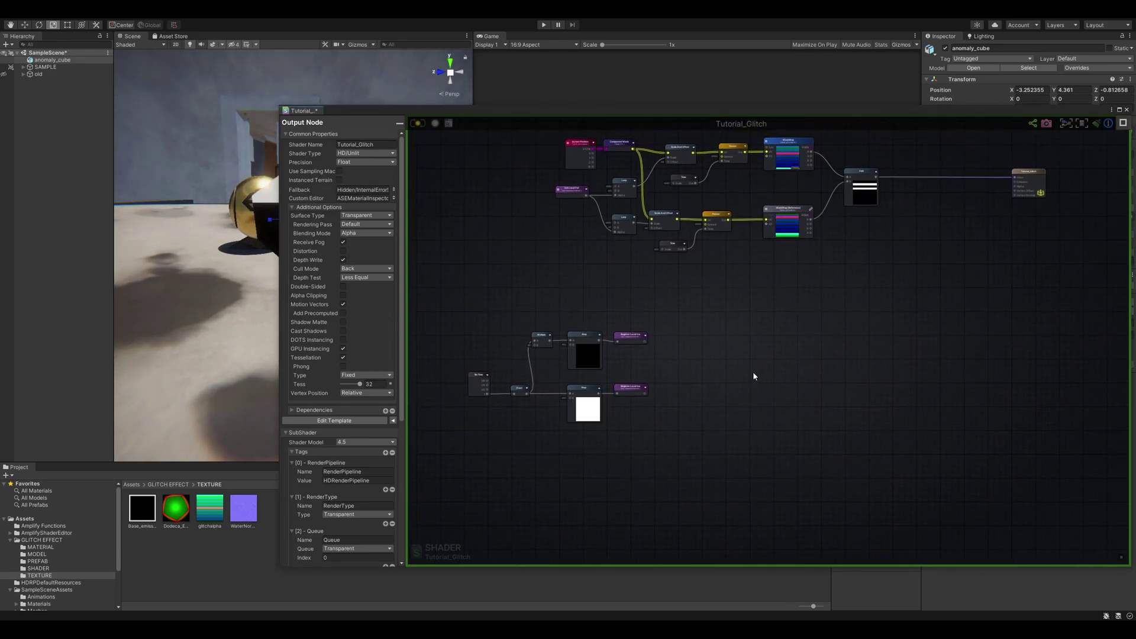
{"action": "scroll", "coordinate": [795, 364], "scroll_direction": "up", "scroll_amount": 3}
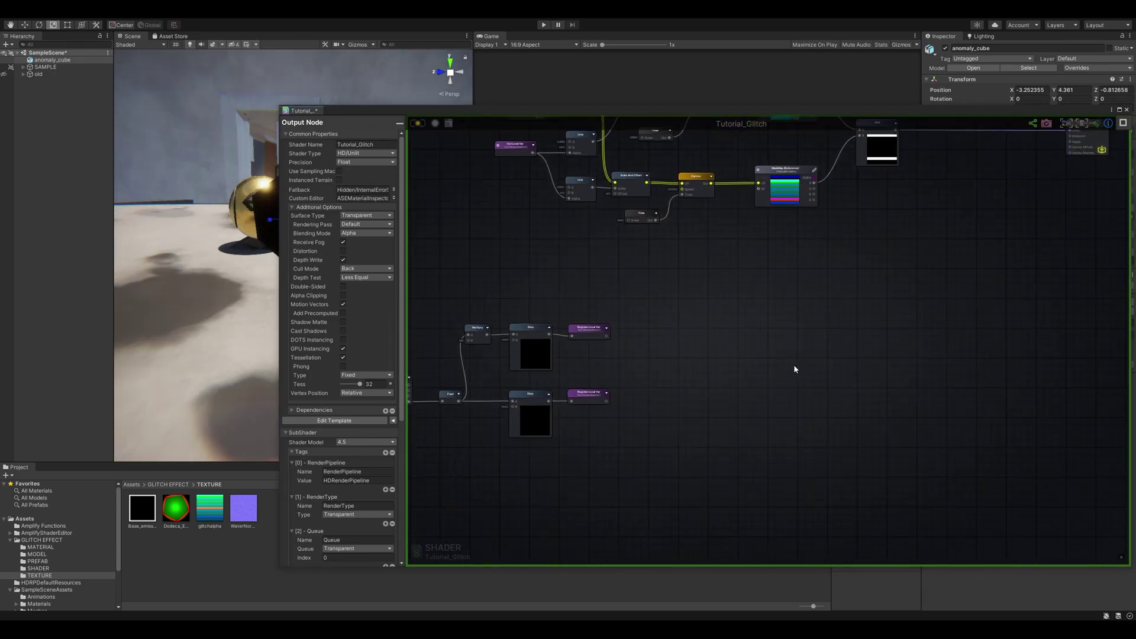
{"action": "left_click", "coordinate": [525, 320]}
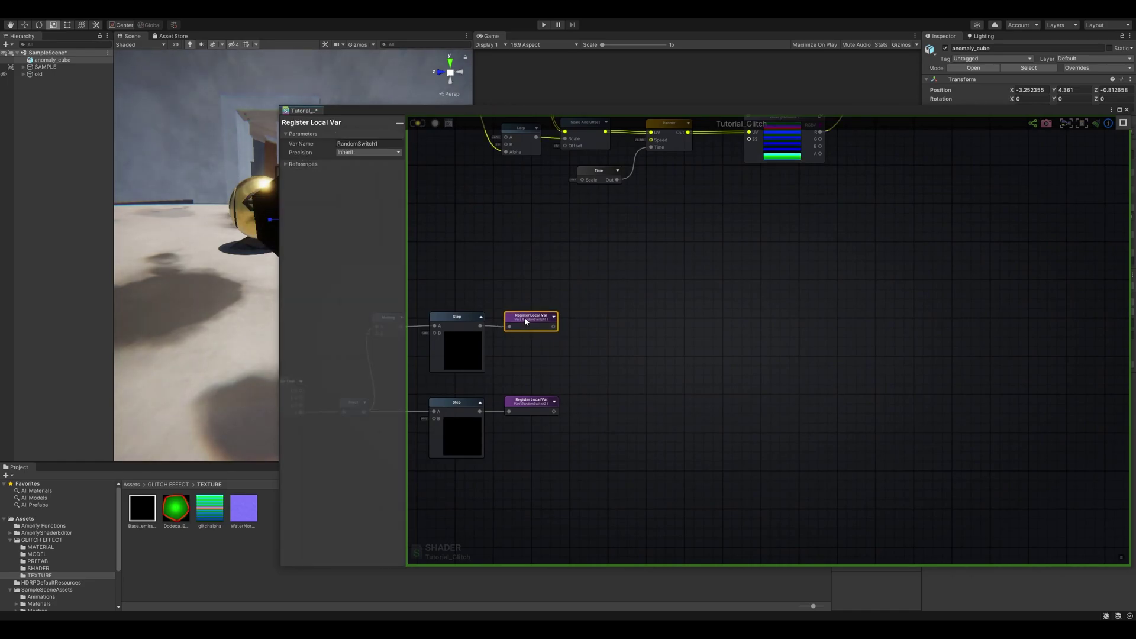
{"action": "left_click", "coordinate": [759, 332]}
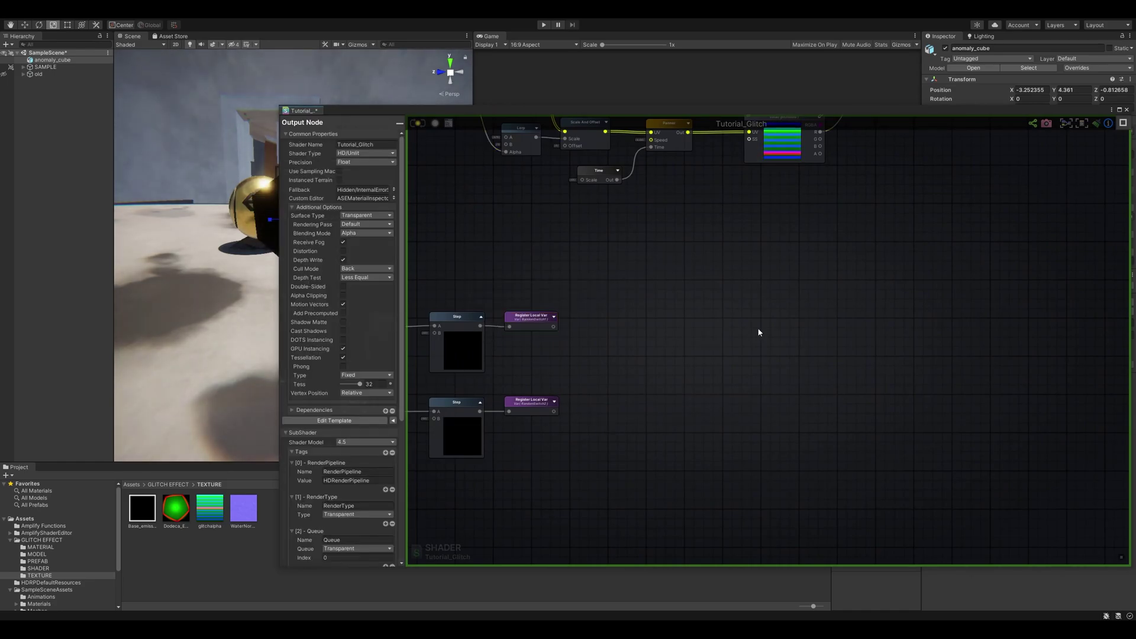
{"action": "right_click", "coordinate": [747, 329]}
{"action": "type", "text": "tim"}
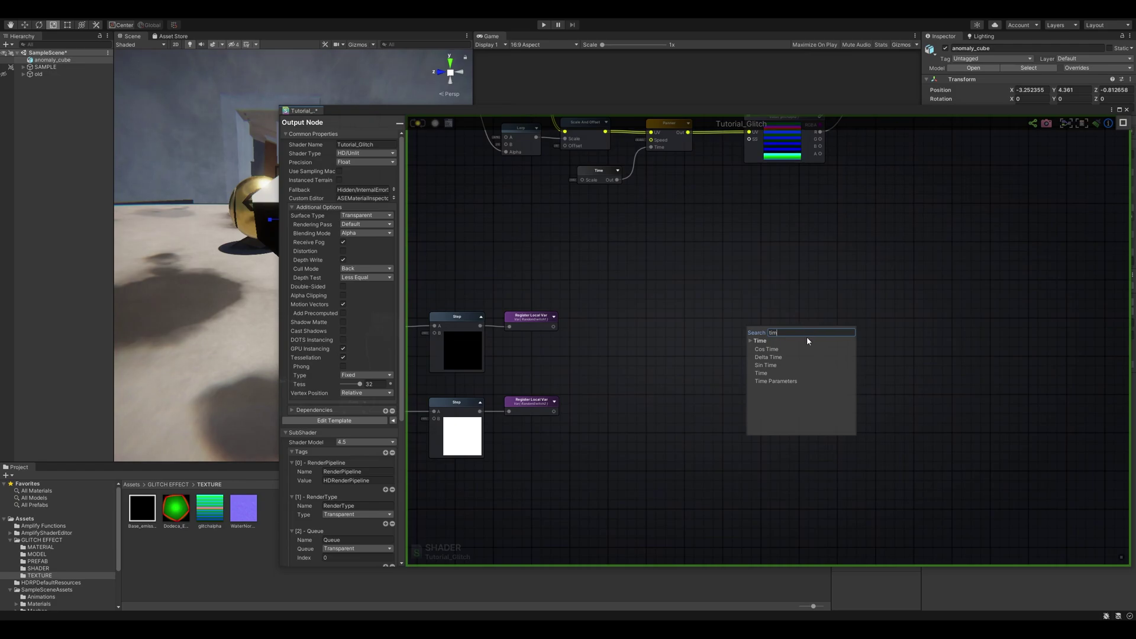
{"action": "left_click", "coordinate": [760, 374]}
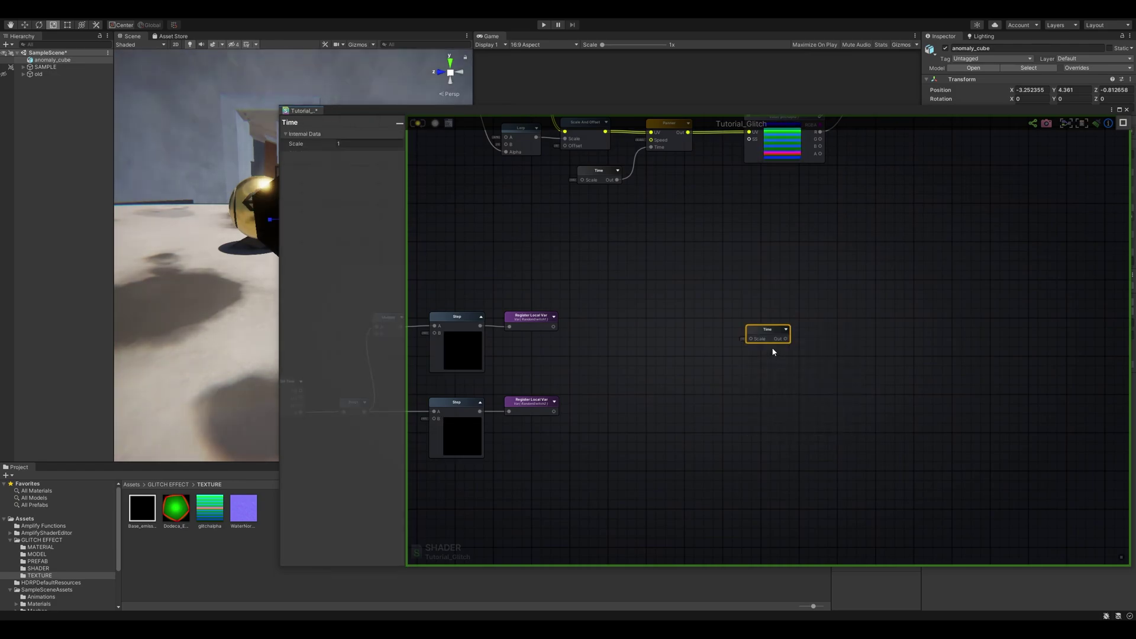
{"action": "key", "text": "ctrl+d"}
{"action": "key", "text": "ctrl+d"}
{"action": "key", "text": "ctrl+d"}
{"action": "left_click_drag", "start_coordinate": [843, 376], "coordinate": [774, 401]}
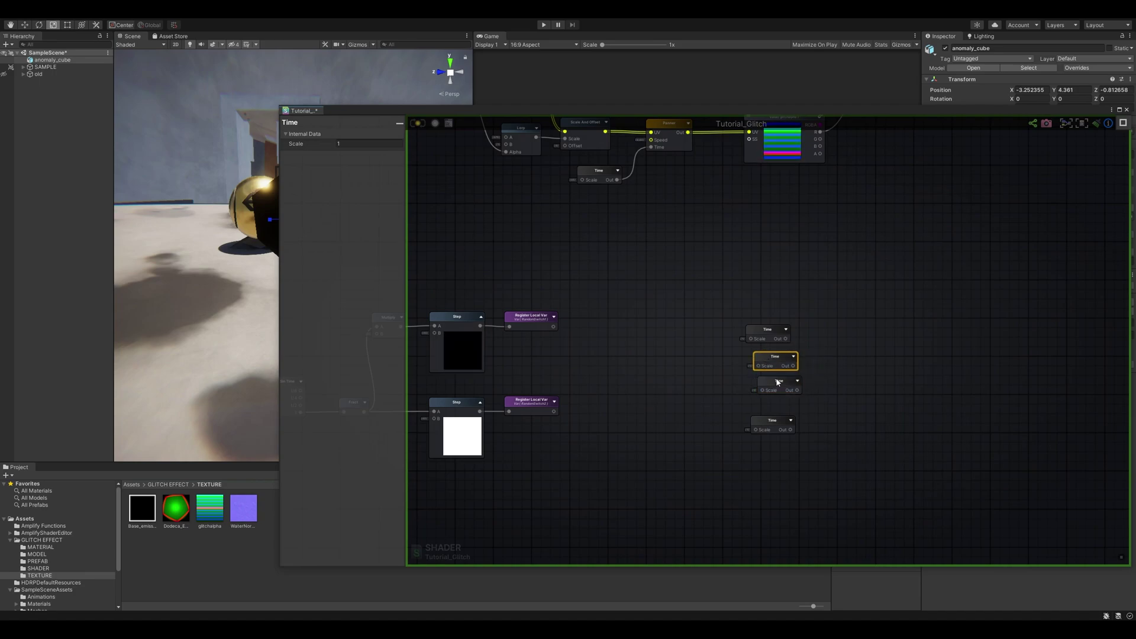
{"action": "left_click_drag", "start_coordinate": [763, 420], "coordinate": [773, 422]}
Add a Sin node to the right of the top Time node and connect that Time output to its input
{"action": "scroll", "coordinate": [745, 381], "scroll_direction": "up", "scroll_amount": 3}
{"action": "middle_click_drag", "start_coordinate": [434, 395], "coordinate": [807, 354]}
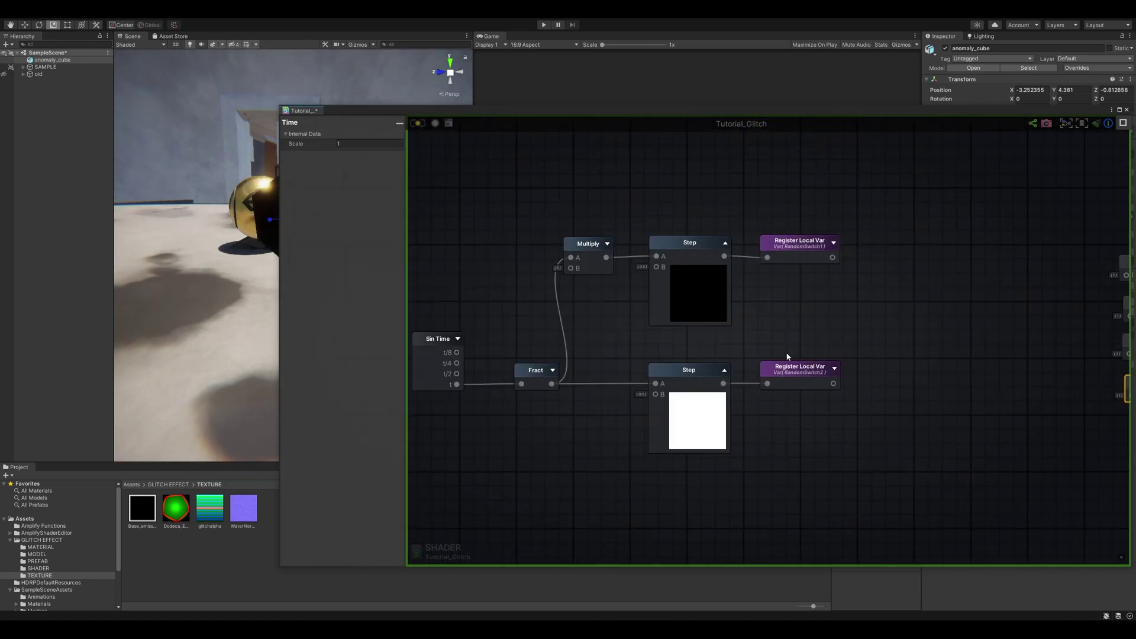
{"action": "middle_click_drag", "start_coordinate": [875, 348], "coordinate": [548, 354]}
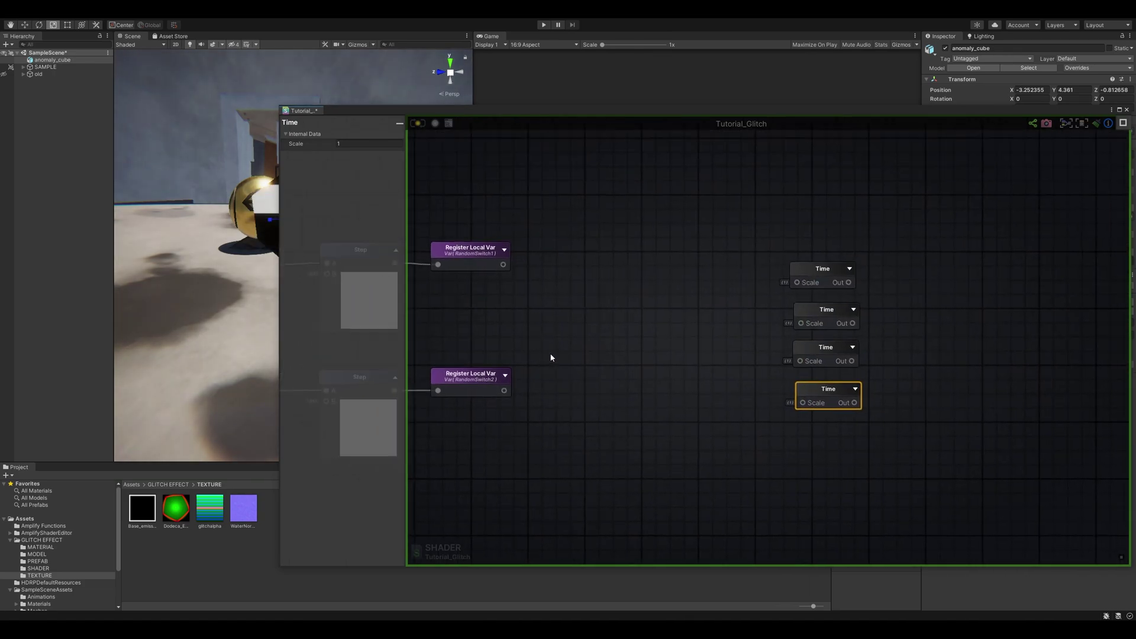
{"action": "left_click", "coordinate": [928, 293]}
{"action": "right_click", "coordinate": [928, 292]}
{"action": "type", "text": "sin"}
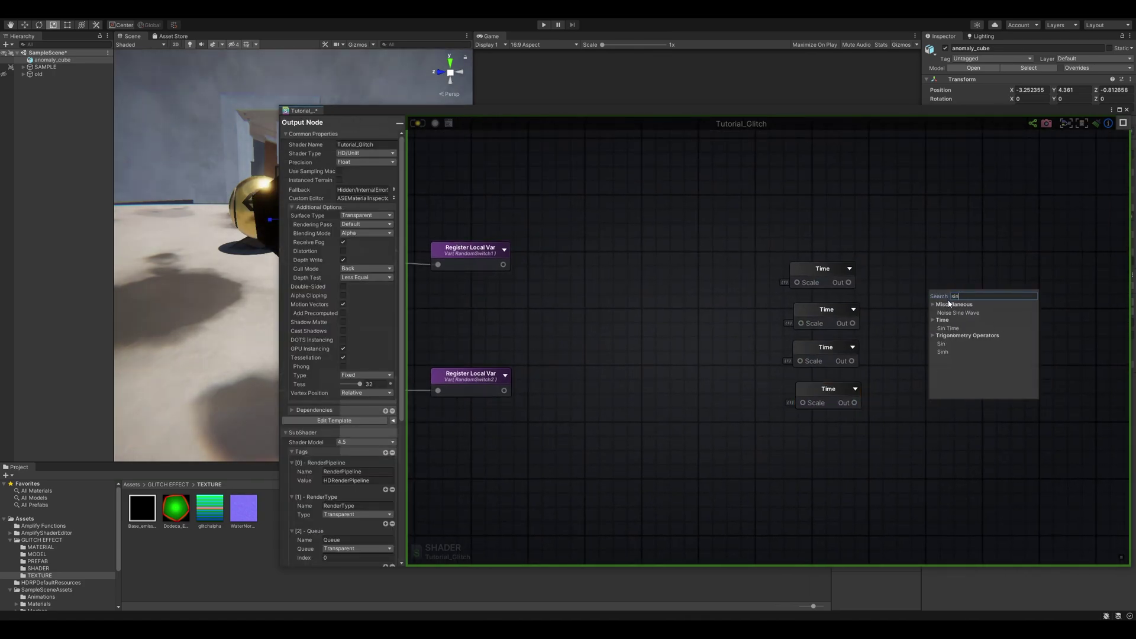
{"action": "left_click", "coordinate": [941, 344]}
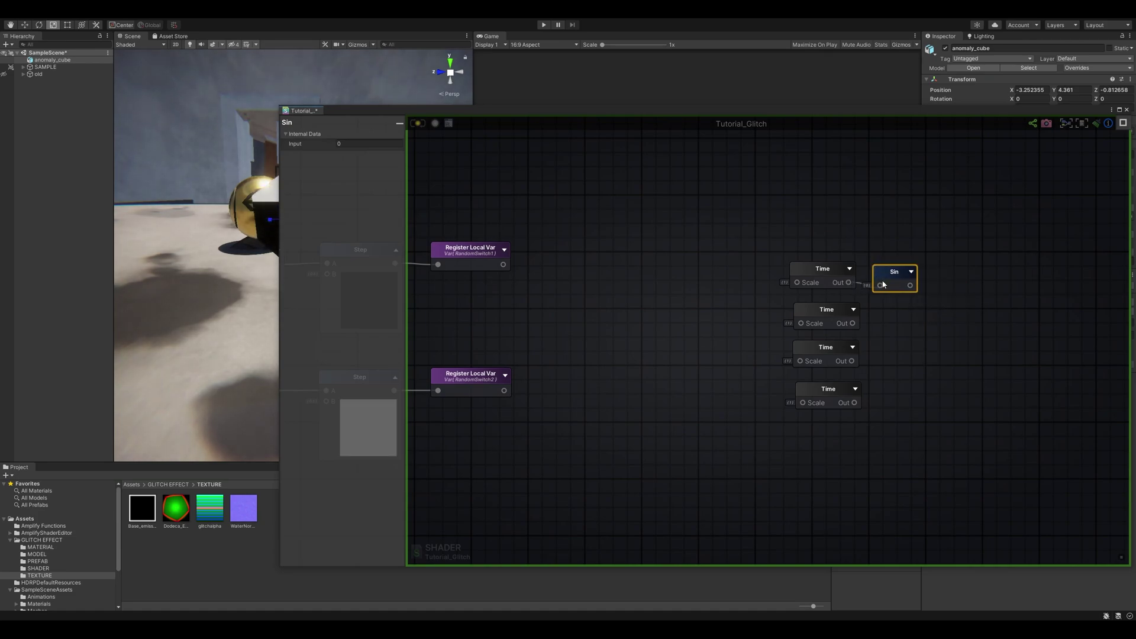
{"action": "left_click_drag", "start_coordinate": [882, 282], "coordinate": [881, 284]}
{"action": "left_click_drag", "start_coordinate": [890, 275], "coordinate": [905, 271]}
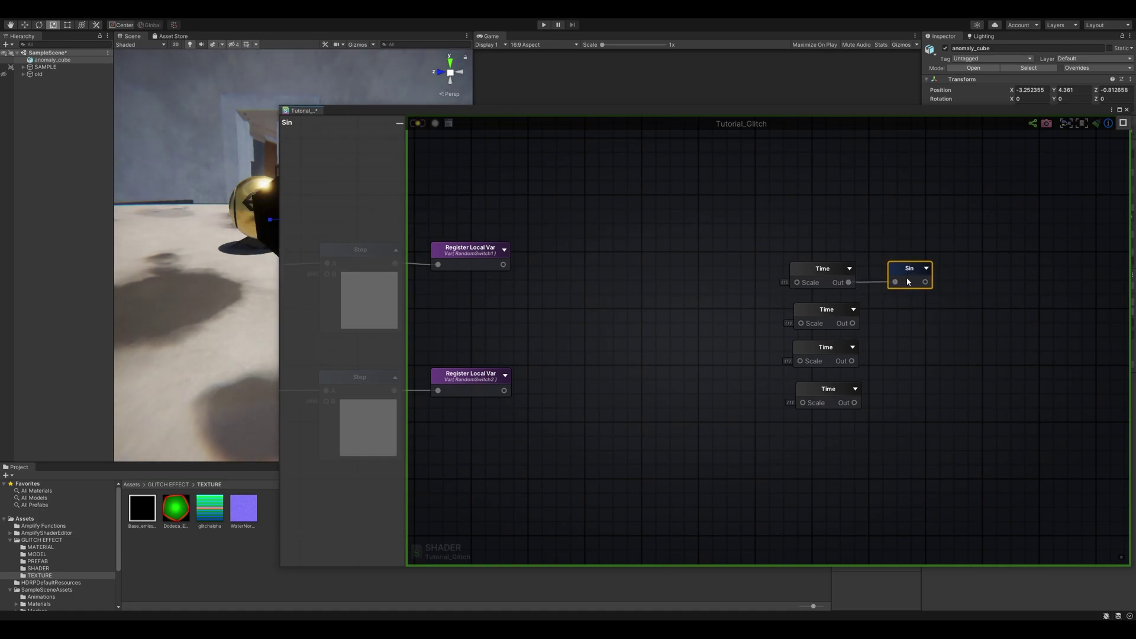
Duplicate the Sin node three times, place one beside each remaining Time node and wire each Time output into its Sin
{"action": "key", "text": "ctrl+d"}
{"action": "key", "text": "ctrl+d"}
{"action": "key", "text": "ctrl+d"}
{"action": "left_click_drag", "start_coordinate": [1025, 334], "coordinate": [924, 402]}
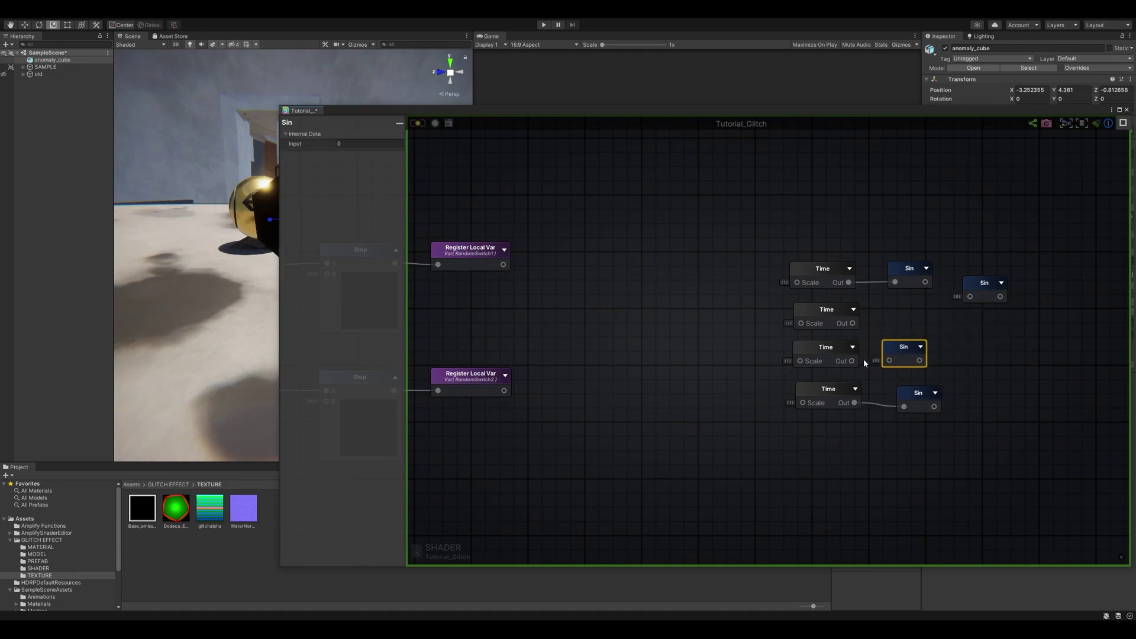
{"action": "left_click_drag", "start_coordinate": [981, 285], "coordinate": [902, 312]}
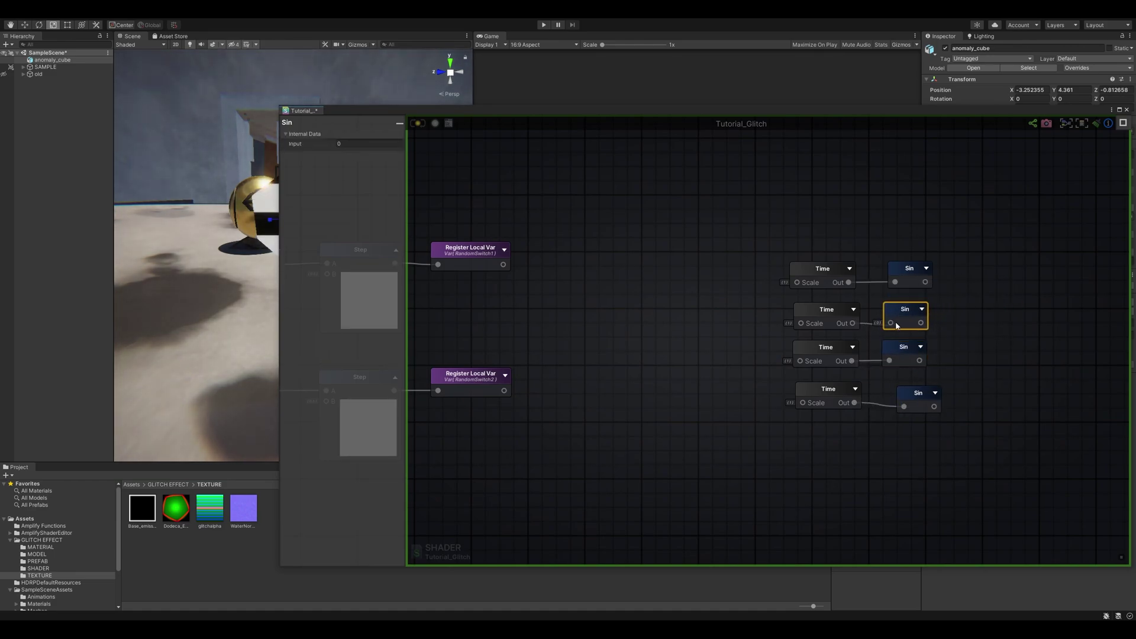
Check the top Sin node's preview, collapse it again, and align the top and bottom Sin nodes with the others
{"action": "left_click", "coordinate": [925, 270]}
{"action": "left_click_drag", "start_coordinate": [925, 271], "coordinate": [917, 214]}
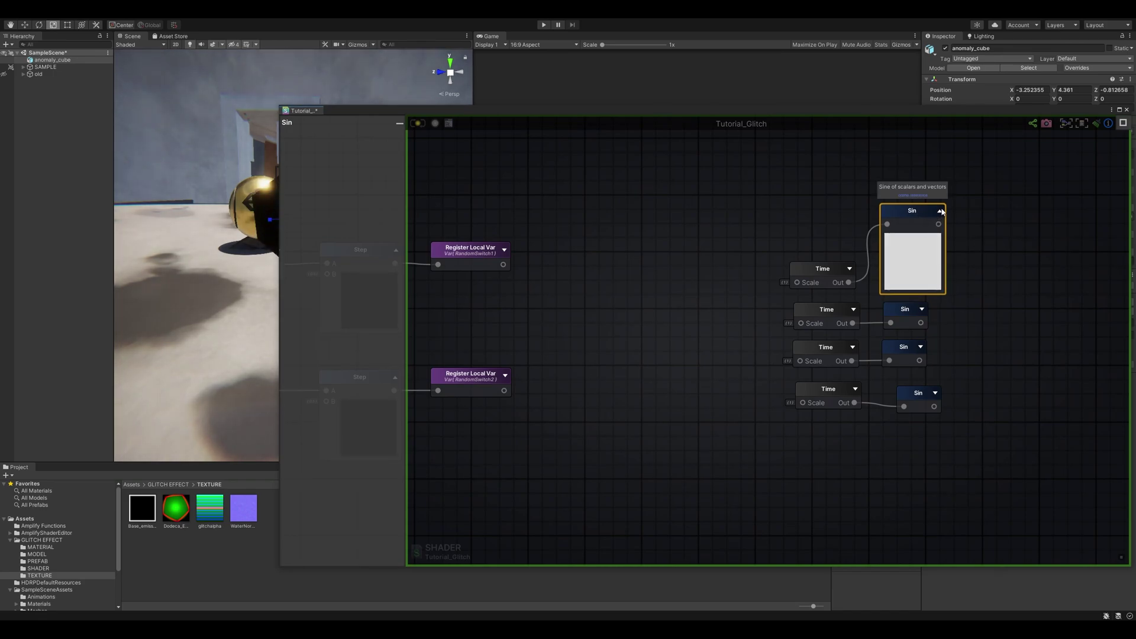
{"action": "left_click", "coordinate": [941, 212]}
{"action": "left_click_drag", "start_coordinate": [905, 210], "coordinate": [906, 266]}
{"action": "left_click_drag", "start_coordinate": [917, 394], "coordinate": [905, 390]}
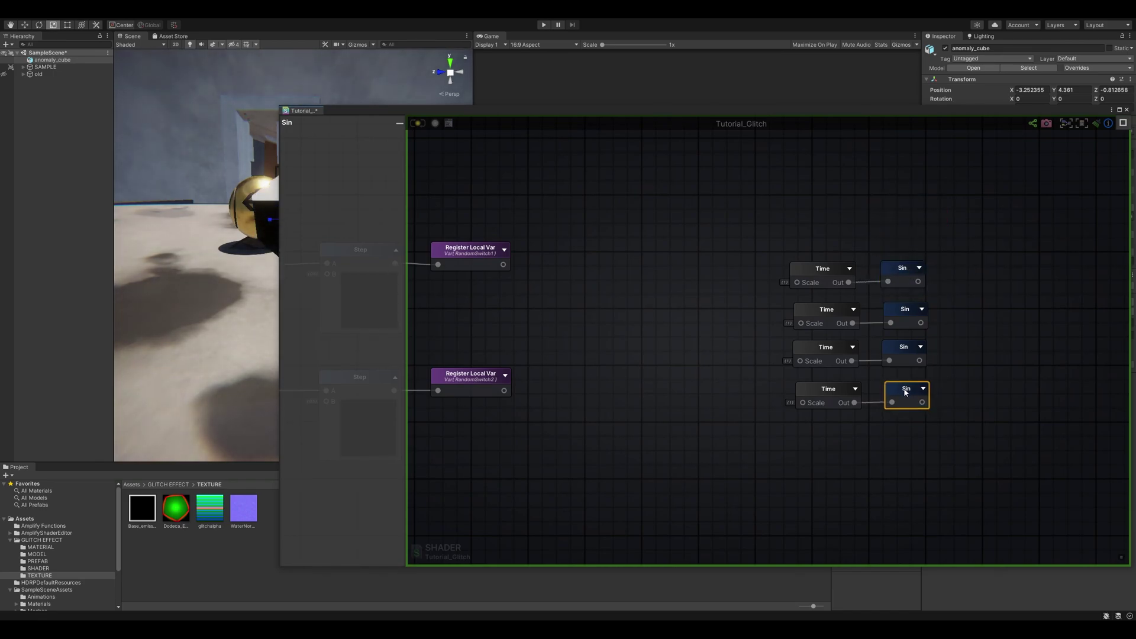
Set the Time nodes' Scale values, using 1.5 for the first, 2.2 for the third and 3 for the fourth
{"action": "middle_click_drag", "start_coordinate": [739, 346], "coordinate": [757, 347]}
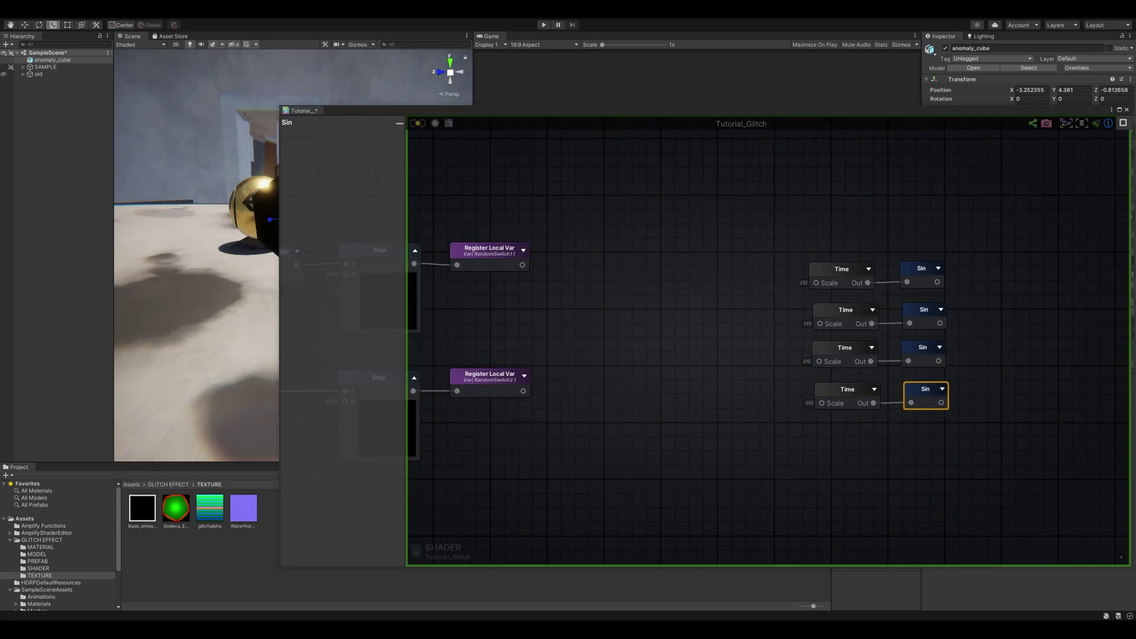
{"action": "left_click", "coordinate": [834, 271]}
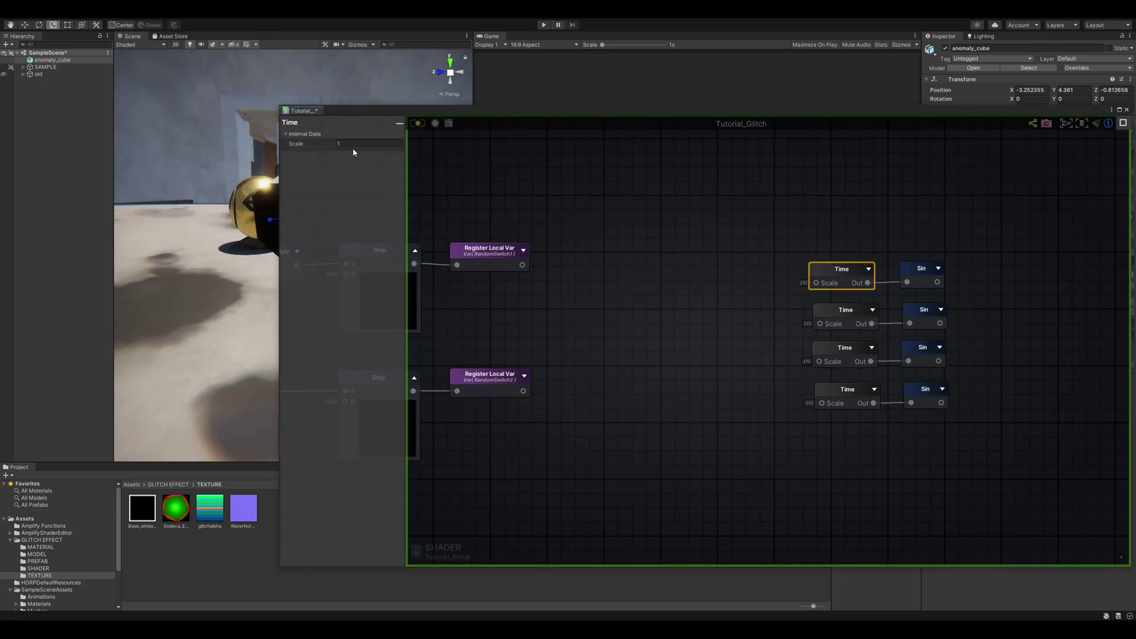
{"action": "left_click", "coordinate": [367, 144]}
{"action": "type", "text": "1.5"}
{"action": "left_click", "coordinate": [835, 308]}
{"action": "left_click", "coordinate": [844, 349]}
{"action": "type", "text": "2.2"}
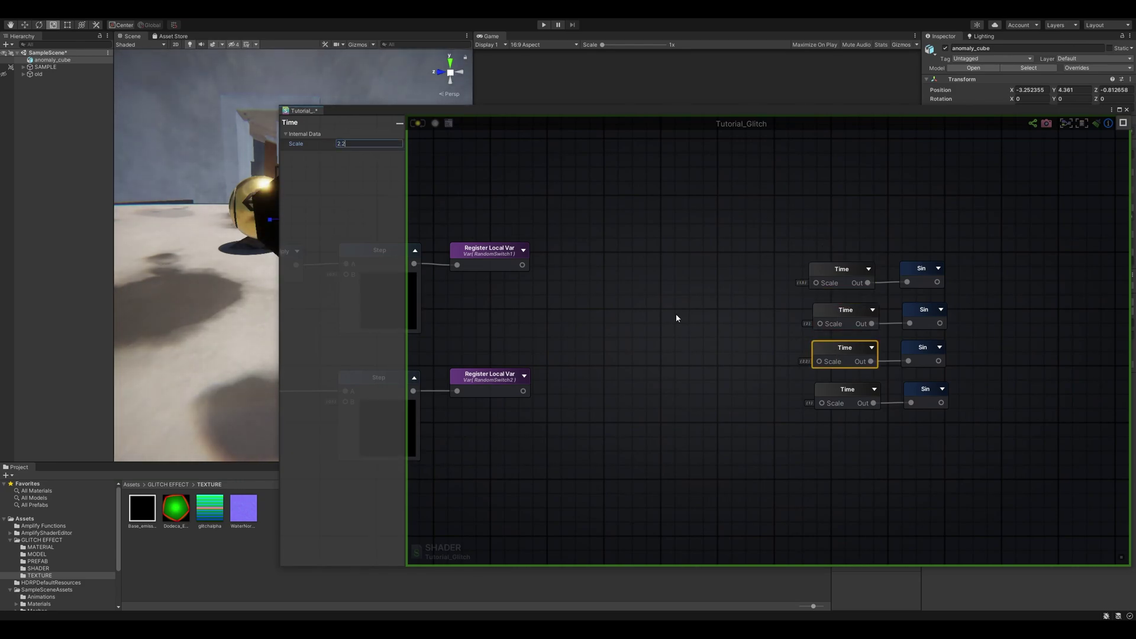
{"action": "left_click", "coordinate": [846, 392]}
{"action": "type", "text": "3"}
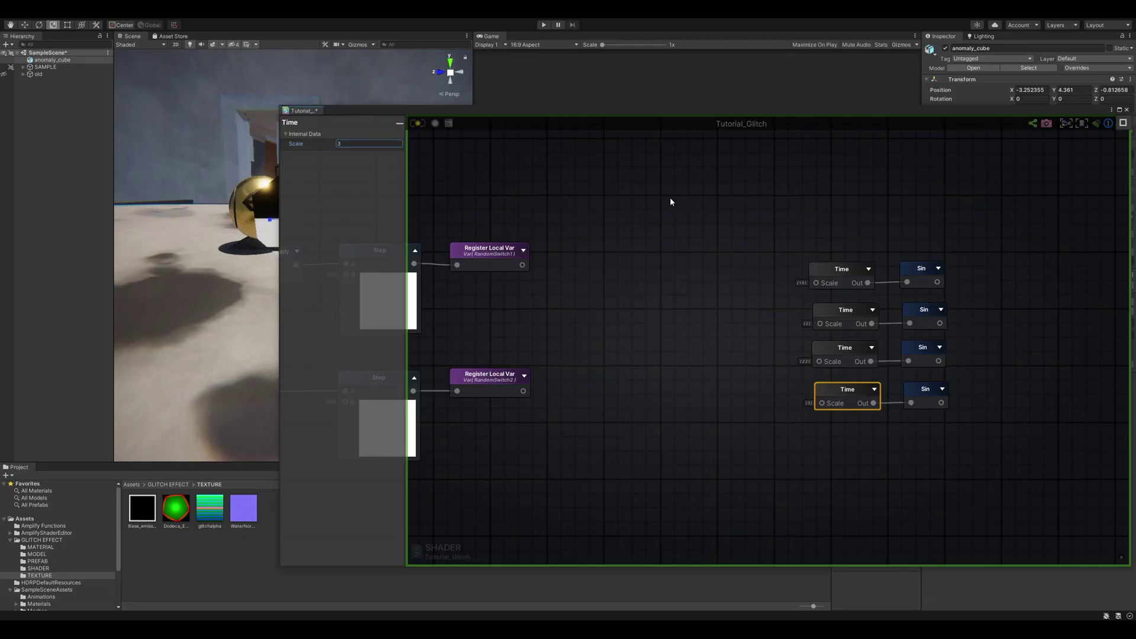
{"action": "left_click", "coordinate": [737, 226]}
Add a Multiply node fed by all four Sin outputs on A to D, expand its preview and shift it right
{"action": "middle_click_drag", "start_coordinate": [737, 227], "coordinate": [568, 221]}
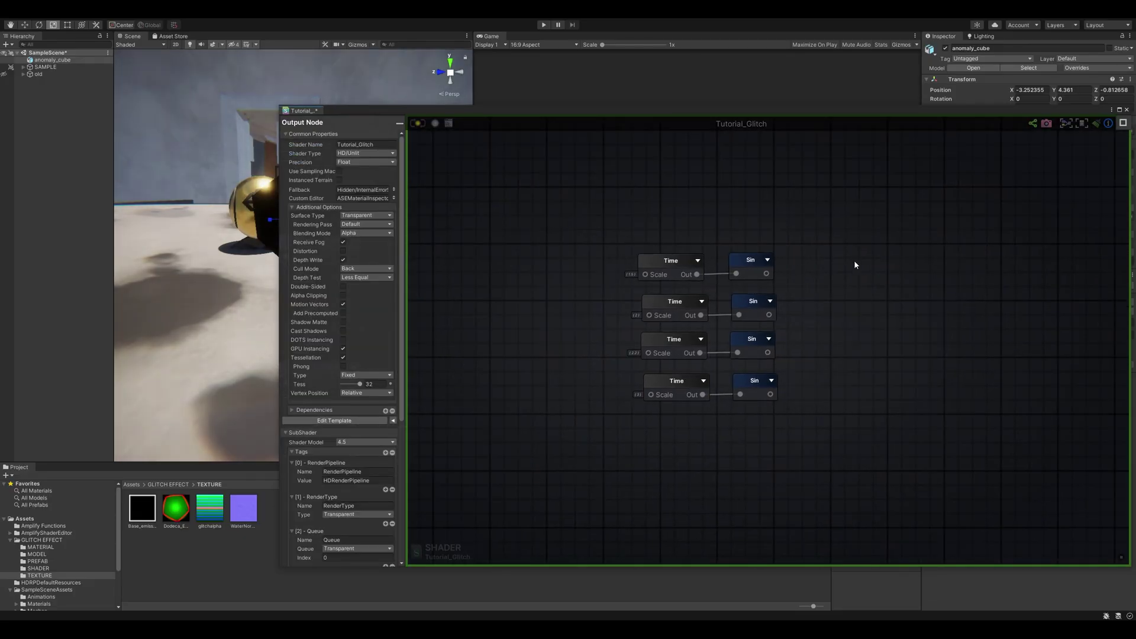
{"action": "left_click_drag", "start_coordinate": [837, 280], "coordinate": [847, 275]}
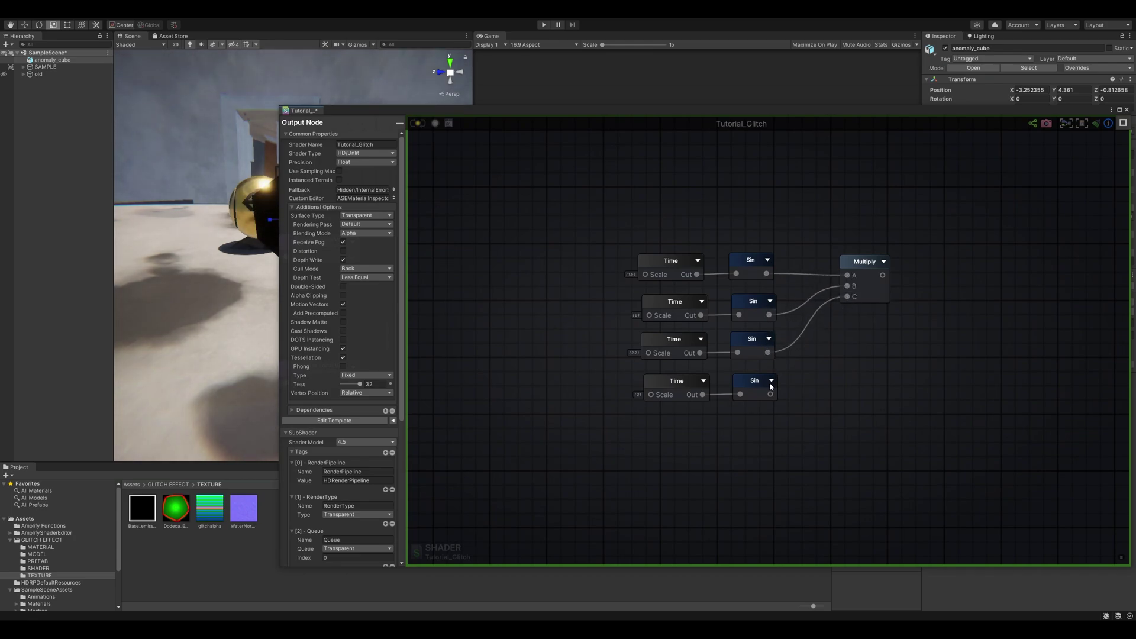
{"action": "left_click", "coordinate": [883, 263]}
{"action": "left_click_drag", "start_coordinate": [881, 265], "coordinate": [914, 265]}
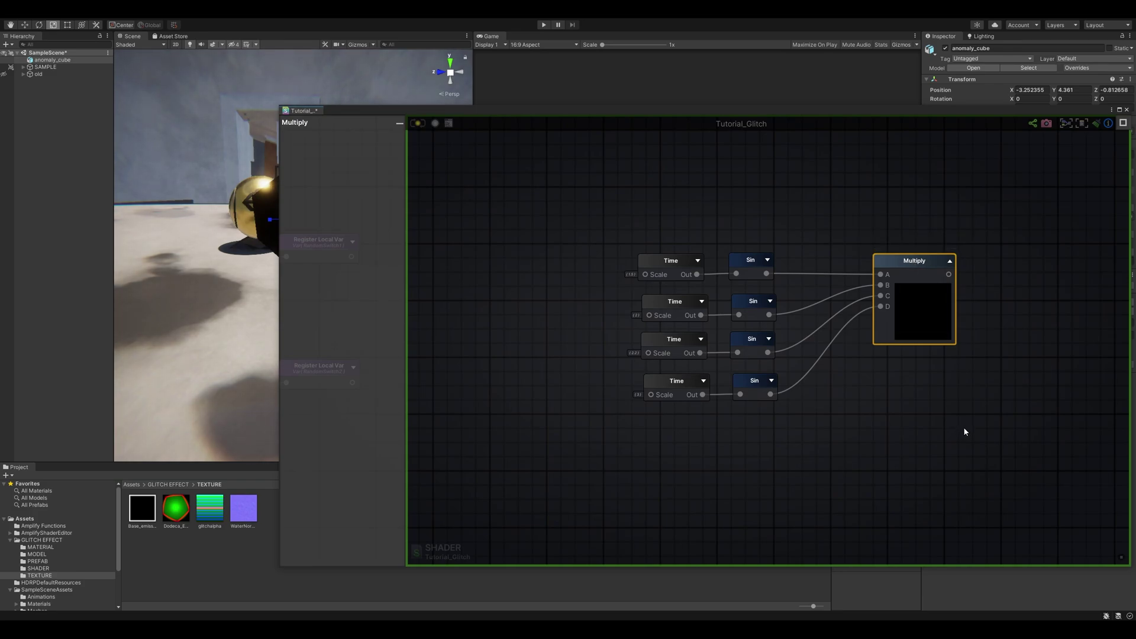
Add a Float node below the bottom Sin node and make it a Property
{"action": "middle_click_drag", "start_coordinate": [965, 432], "coordinate": [899, 418]}
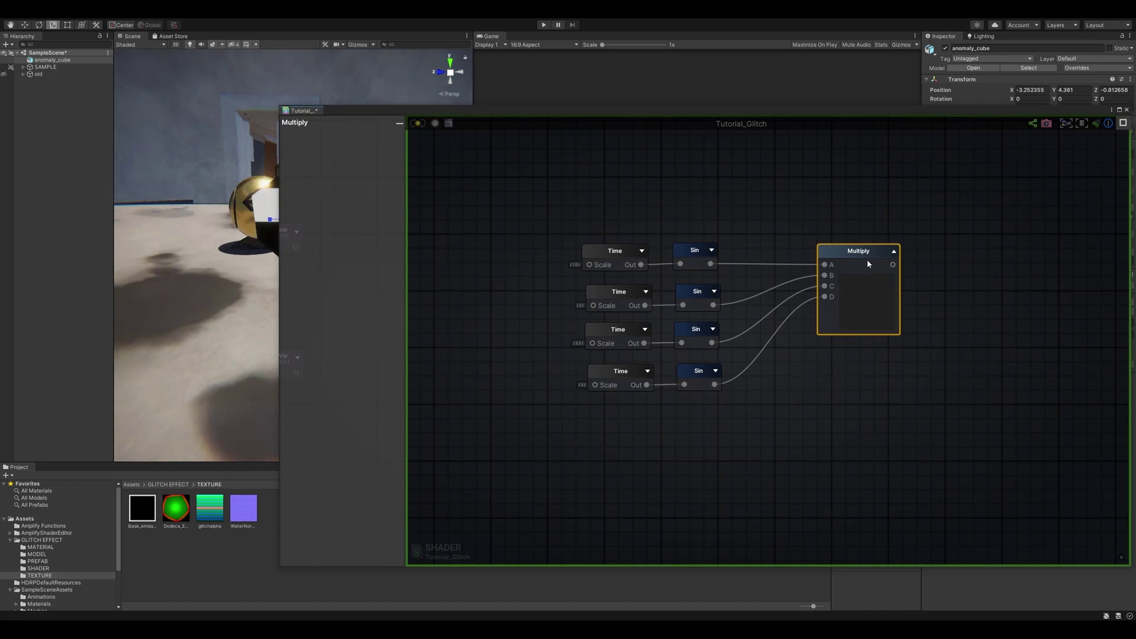
{"action": "key", "text": "1"}
{"action": "left_click", "coordinate": [774, 411]}
{"action": "left_click_drag", "start_coordinate": [782, 416], "coordinate": [750, 417]}
{"action": "left_click", "coordinate": [750, 418]}
{"action": "left_click", "coordinate": [763, 433]}
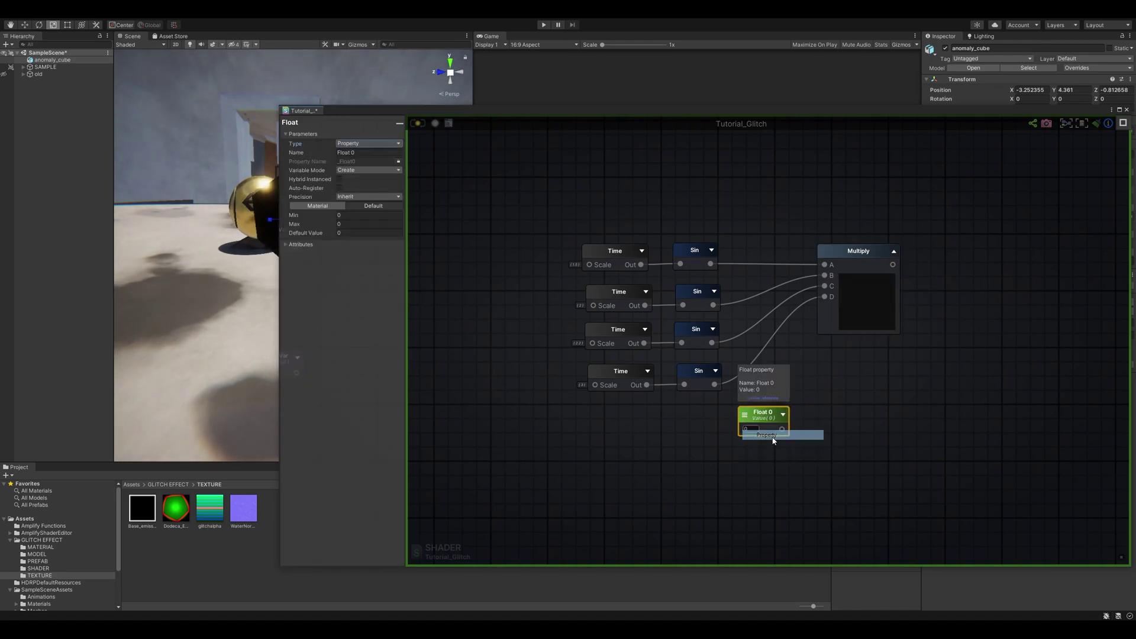
Name the new float property GlitchesSpawnSpeed
{"action": "left_click", "coordinate": [376, 155]}
{"action": "type", "text": "Gl"}
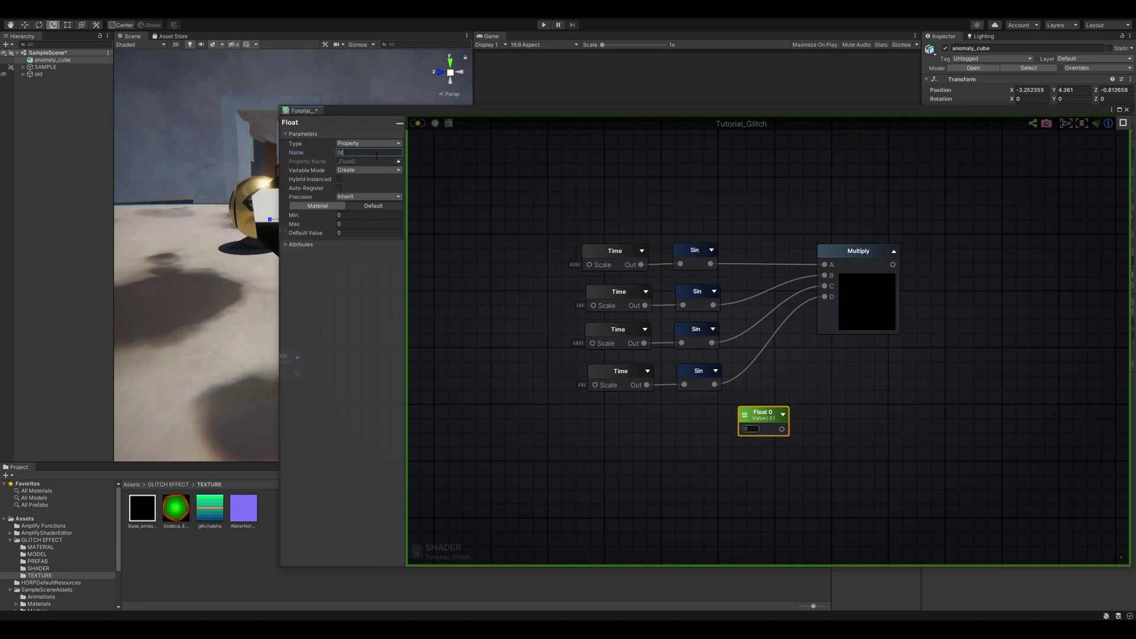
{"action": "type", "text": "itches"}
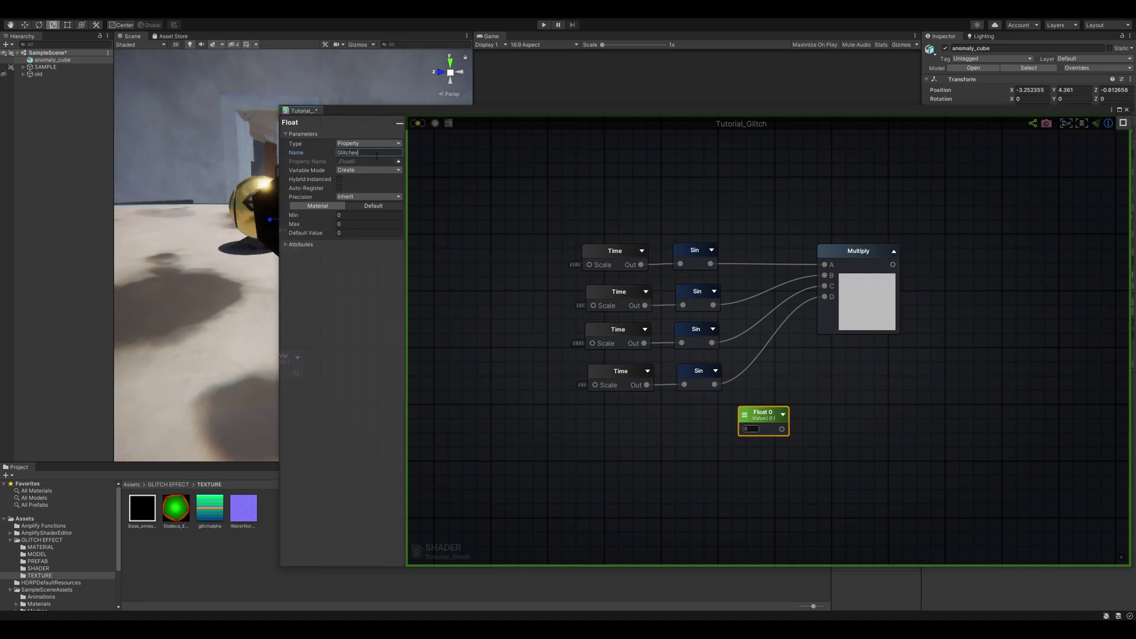
{"action": "type", "text": "SpawnSpeed"}
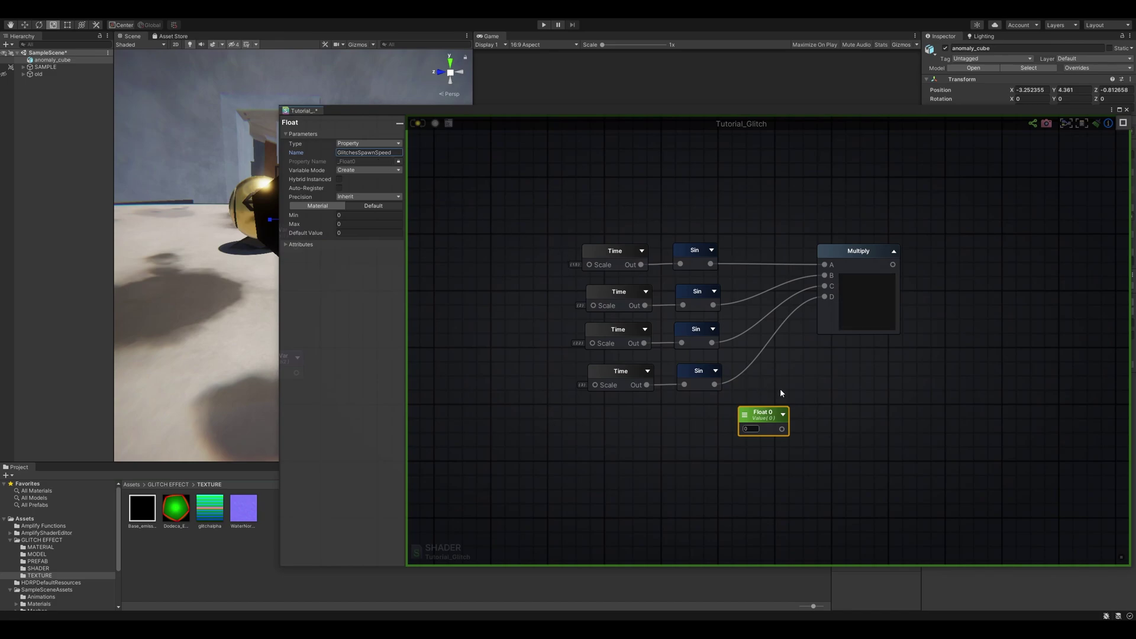
{"action": "key", "text": "Return"}
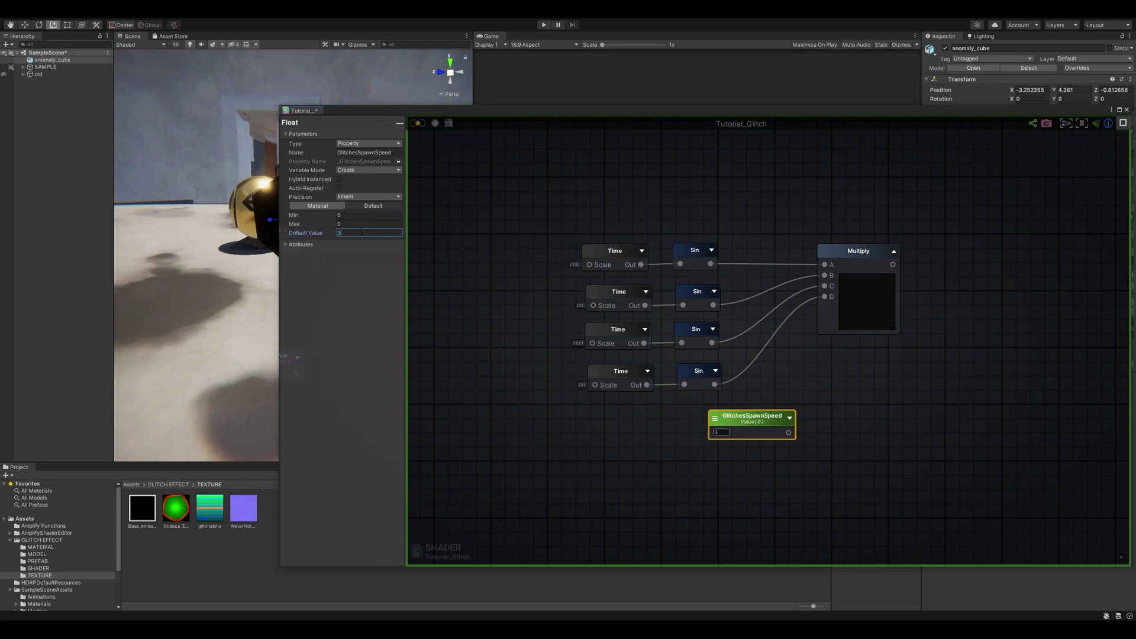
Set GlitchesSpawnSpeed's default value to 3 and wire the node into a fifth Multiply input, E
{"action": "type", "text": "3"}
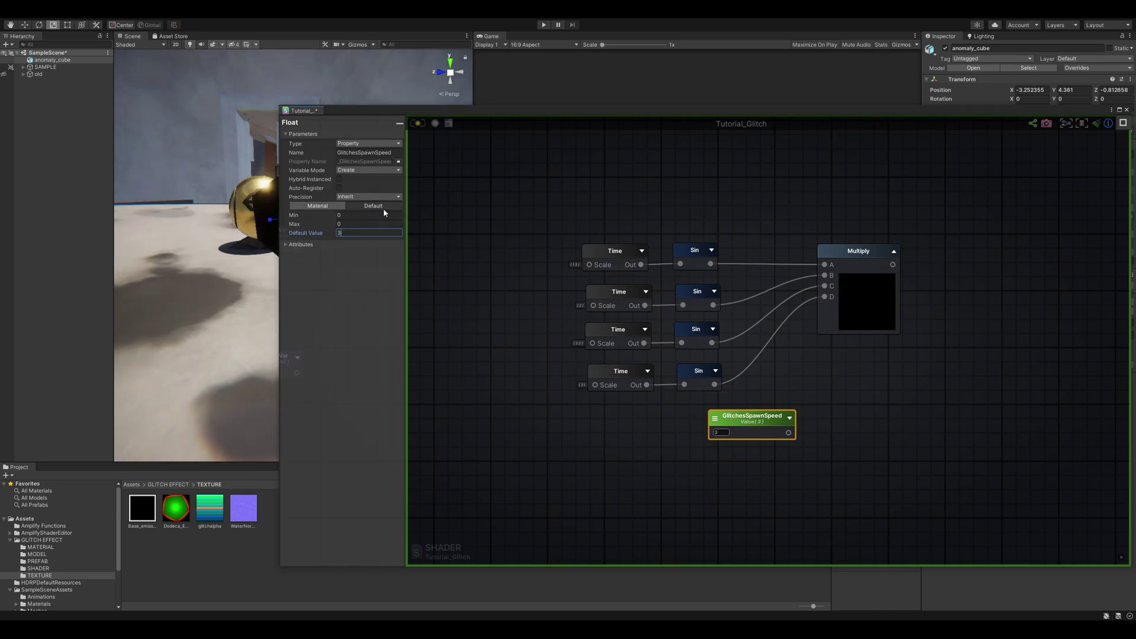
{"action": "left_click", "coordinate": [501, 362]}
{"action": "left_click_drag", "start_coordinate": [767, 430], "coordinate": [792, 395]}
{"action": "left_click", "coordinate": [765, 434]}
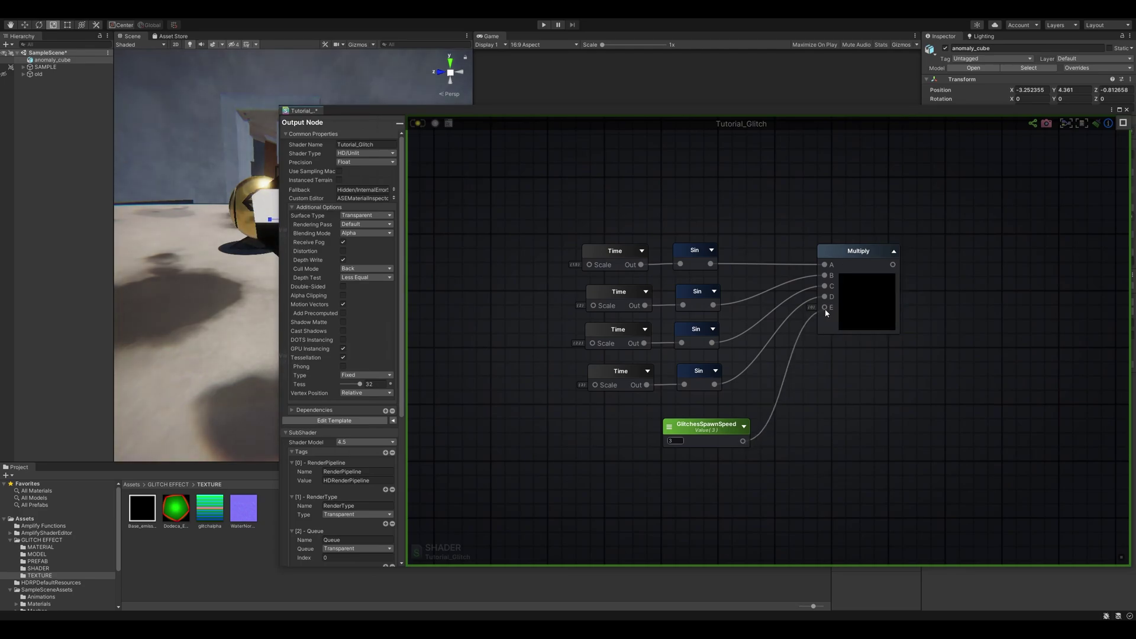
{"action": "left_click_drag", "start_coordinate": [827, 313], "coordinate": [826, 309]}
{"action": "left_click_drag", "start_coordinate": [719, 427], "coordinate": [712, 429]}
Try a GlitchesSpawnSpeed default of 10 while watching the Multiply preview, and return it to 3
{"action": "left_click", "coordinate": [667, 443]}
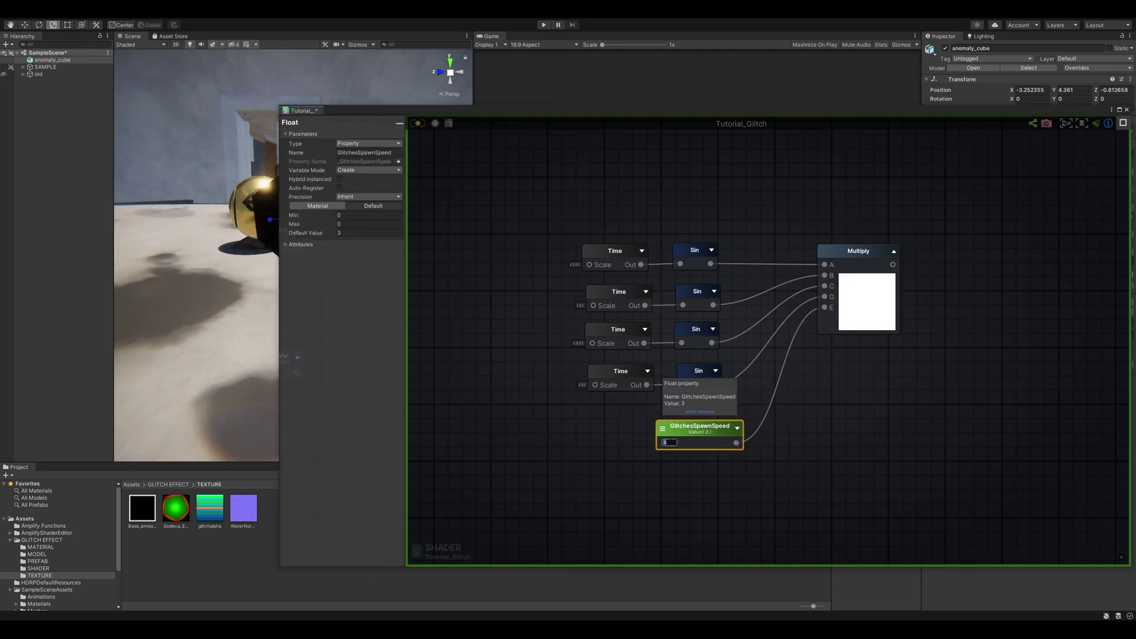
{"action": "type", "text": "10"}
{"action": "left_click", "coordinate": [857, 428]}
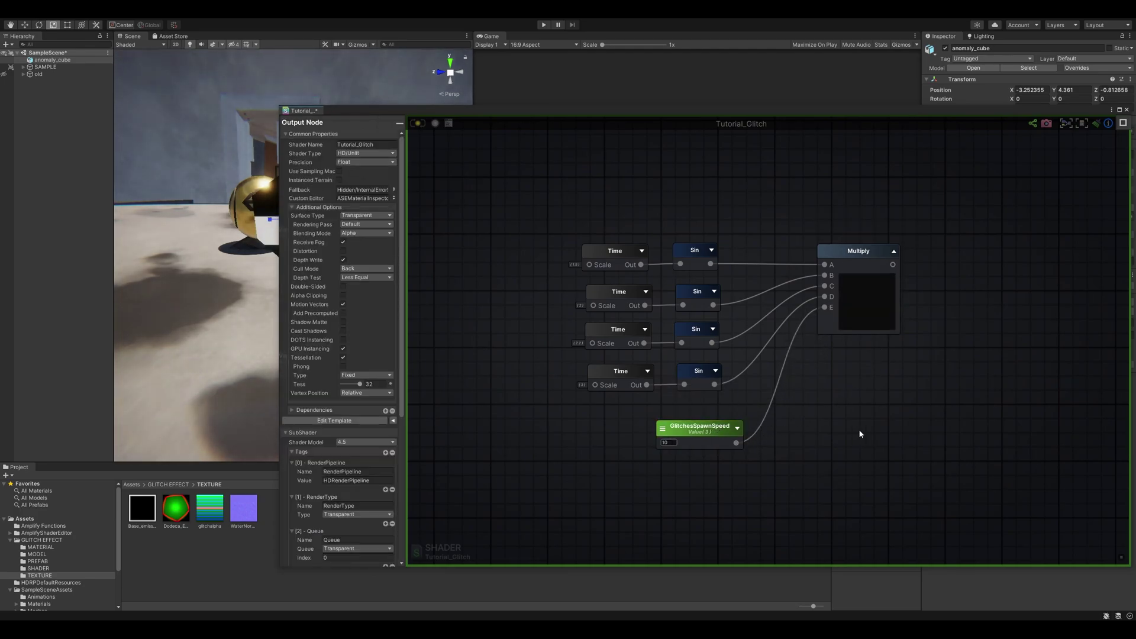
{"action": "left_click", "coordinate": [668, 442]}
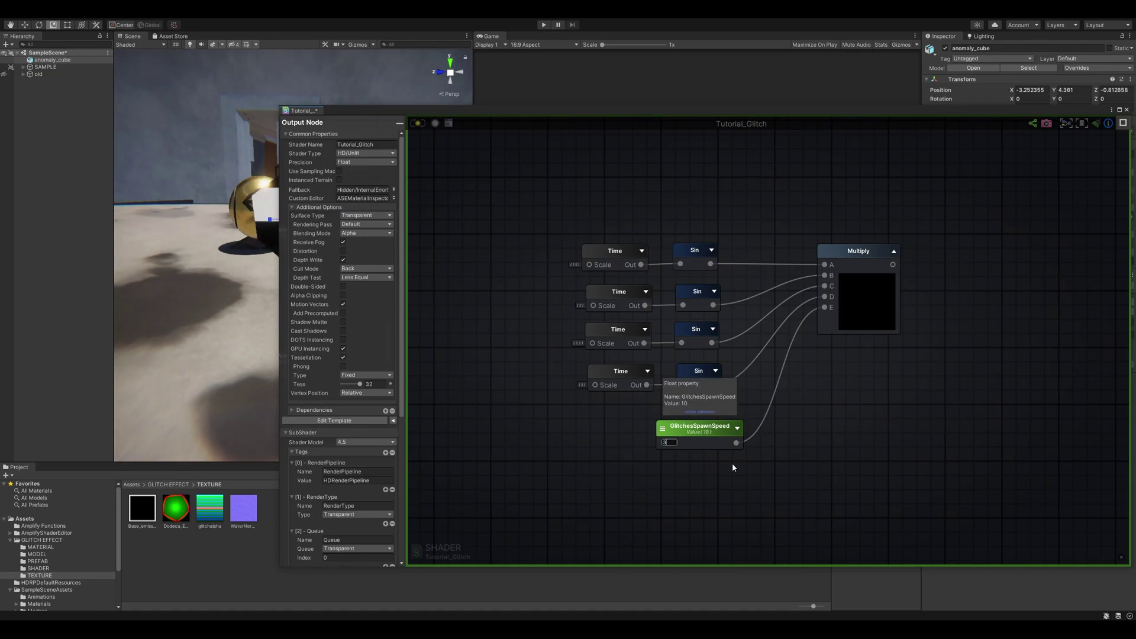
{"action": "type", "text": "3"}
Shift the GlitchesSpawnSpeed node left so it sits beneath the Time and Sin nodes
{"action": "left_click", "coordinate": [698, 426]}
{"action": "left_click_drag", "start_coordinate": [698, 426], "coordinate": [673, 425]}
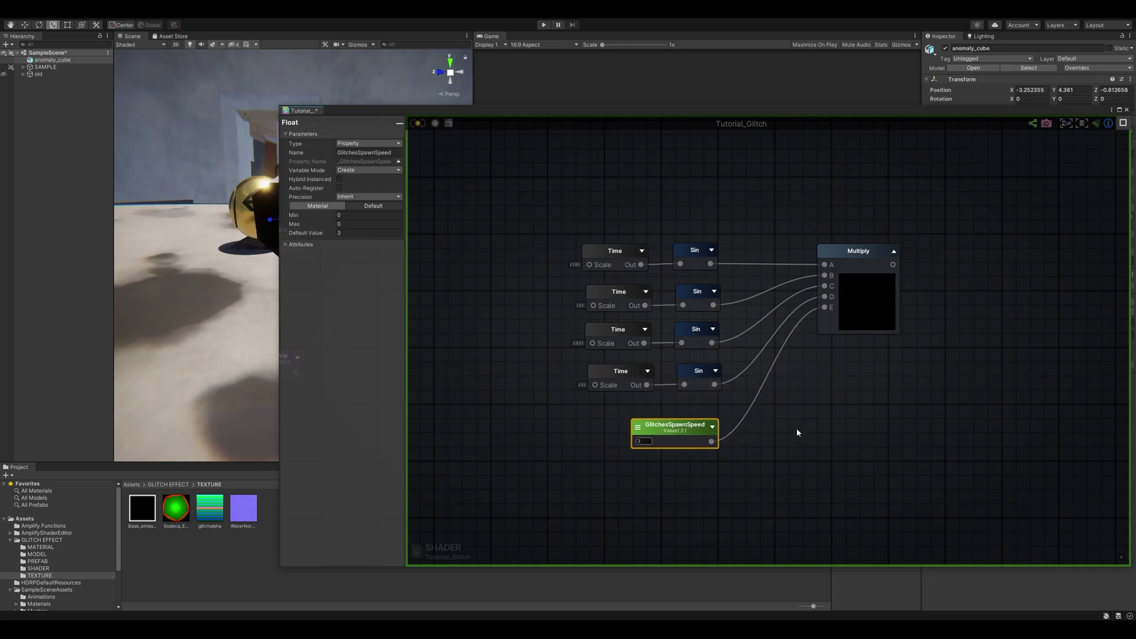
Add a Fract node beside Multiply, feed it the Multiply output and expand its preview
{"action": "middle_click_drag", "start_coordinate": [990, 334], "coordinate": [753, 336]}
{"action": "right_click", "coordinate": [828, 294]}
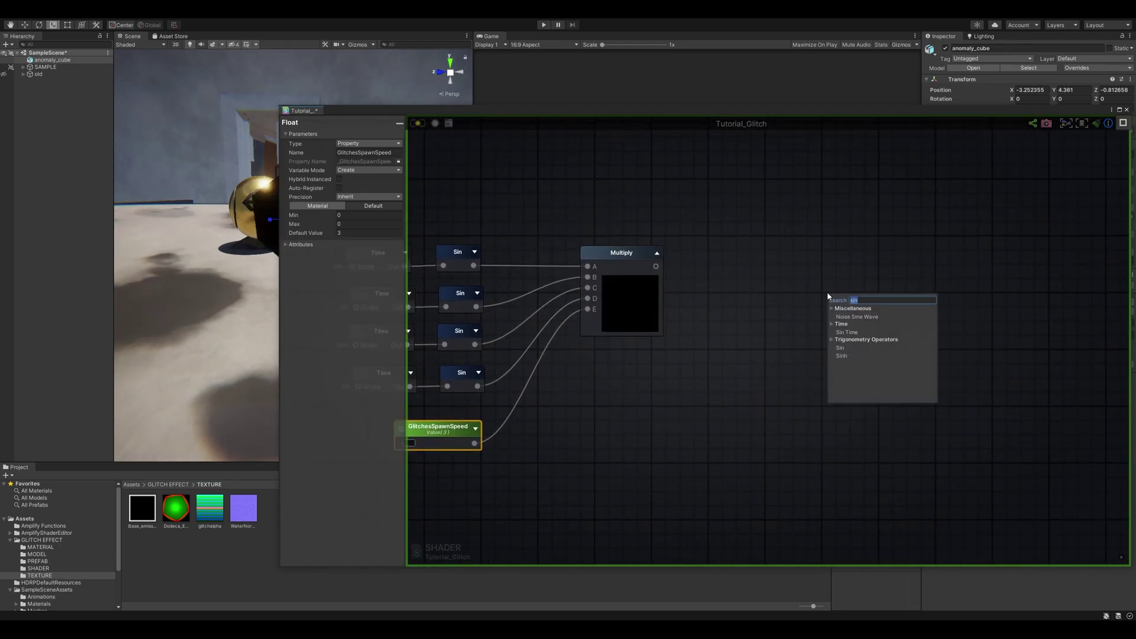
{"action": "type", "text": "fract"}
{"action": "left_click", "coordinate": [852, 319]}
{"action": "left_click_drag", "start_coordinate": [656, 267], "coordinate": [723, 253]}
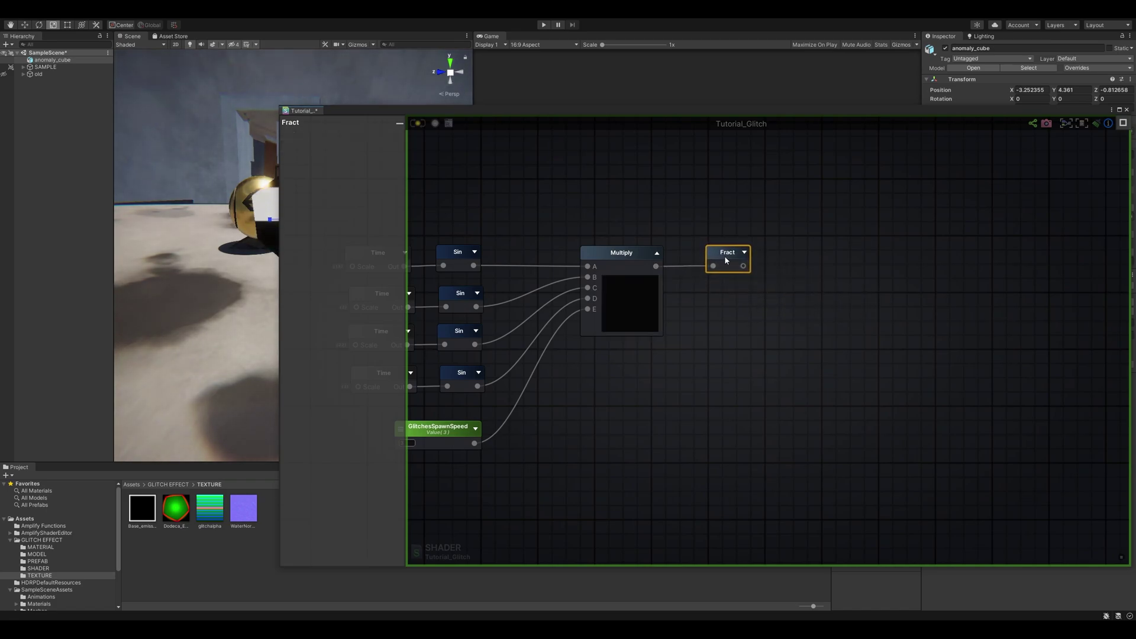
{"action": "left_click", "coordinate": [747, 253]}
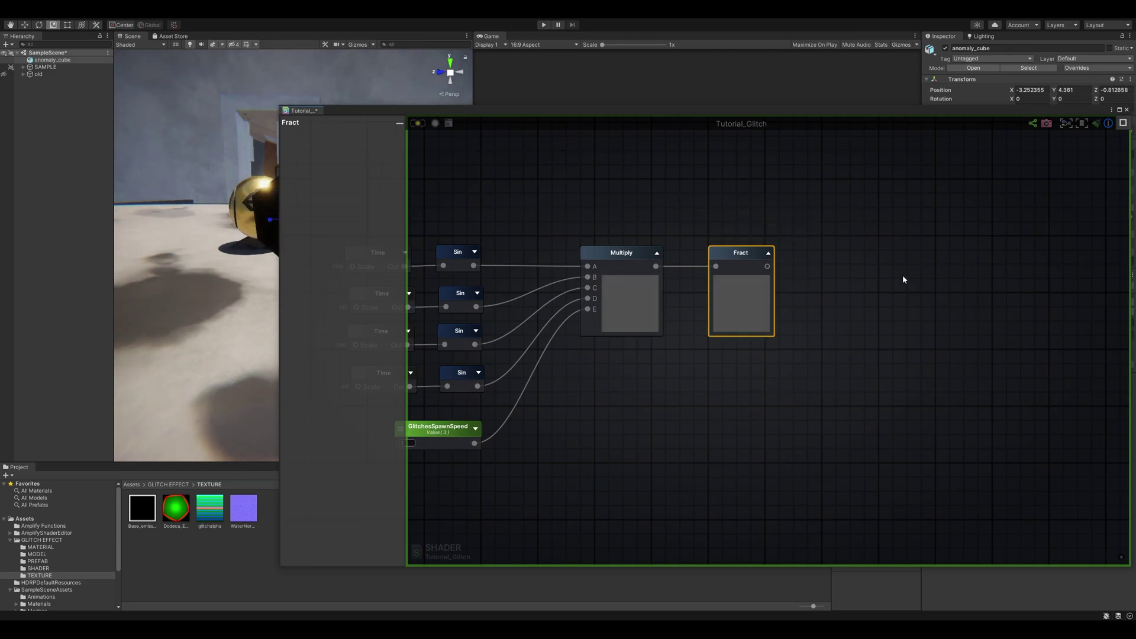
Add a Step node after Fract, wire the Fract output into A and expand the Step preview
{"action": "right_click", "coordinate": [903, 279]}
{"action": "type", "text": "st"}
{"action": "left_click", "coordinate": [917, 339]}
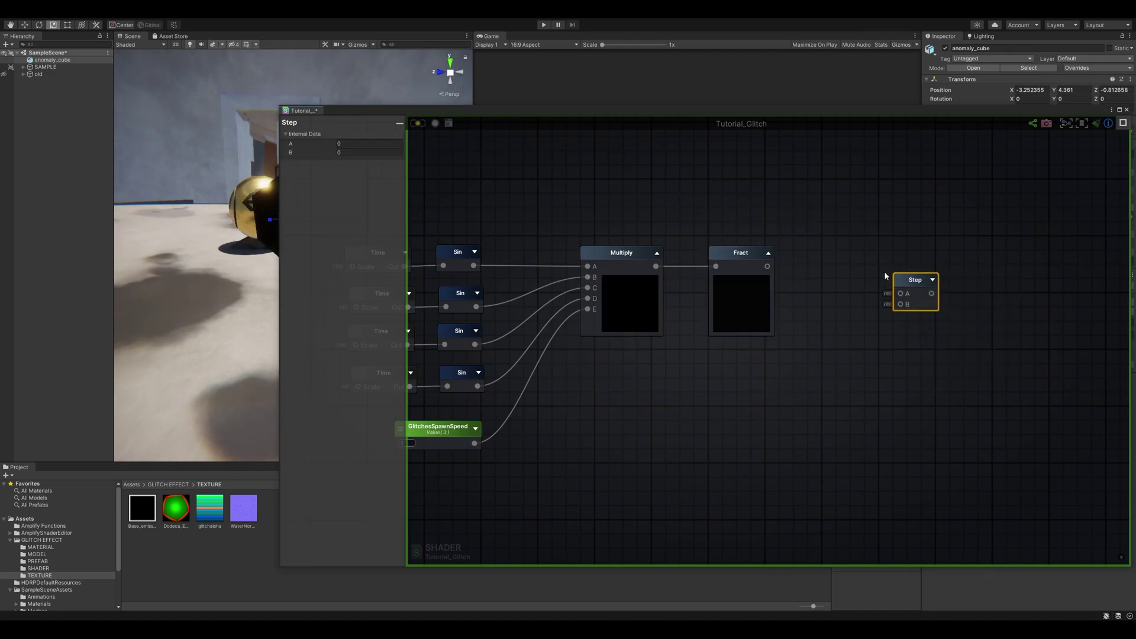
{"action": "left_click_drag", "start_coordinate": [911, 278], "coordinate": [850, 259]}
{"action": "left_click_drag", "start_coordinate": [768, 266], "coordinate": [879, 256]}
{"action": "left_click", "coordinate": [870, 260]}
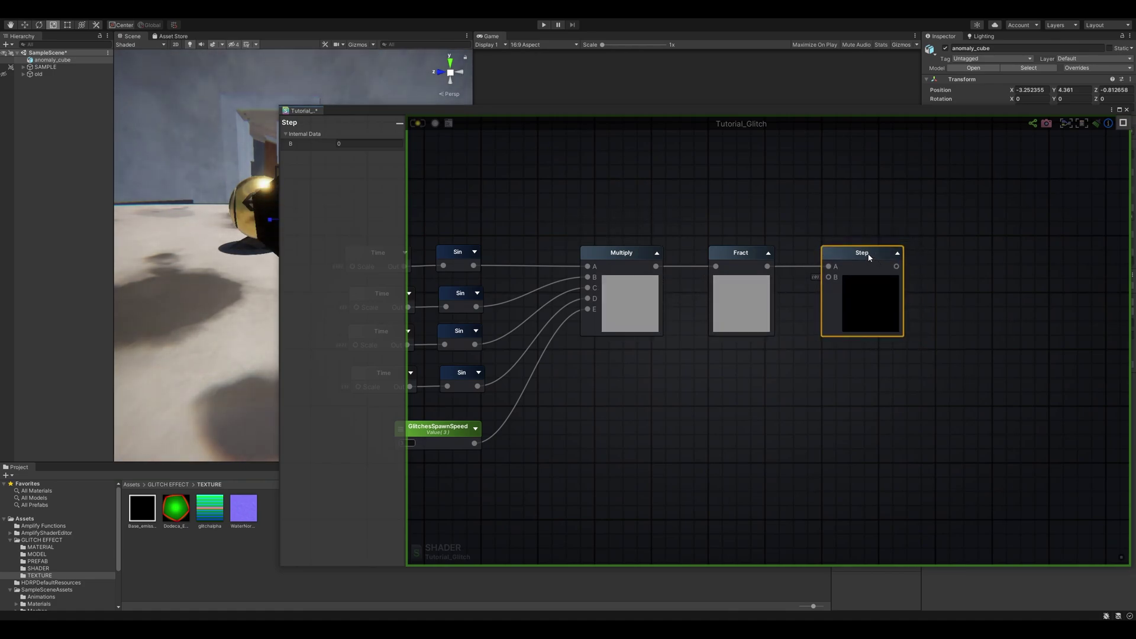
Set the Step node's B value to 0.9, comparing it with another value in between
{"action": "type", "text": ".9"}
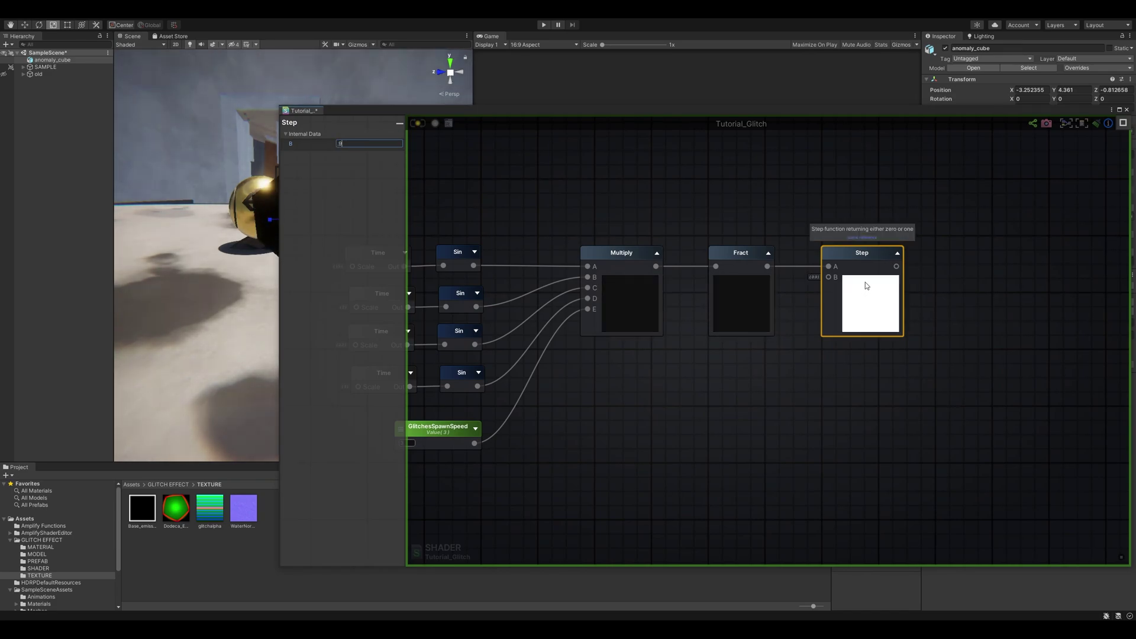
{"action": "double_click", "coordinate": [365, 144]}
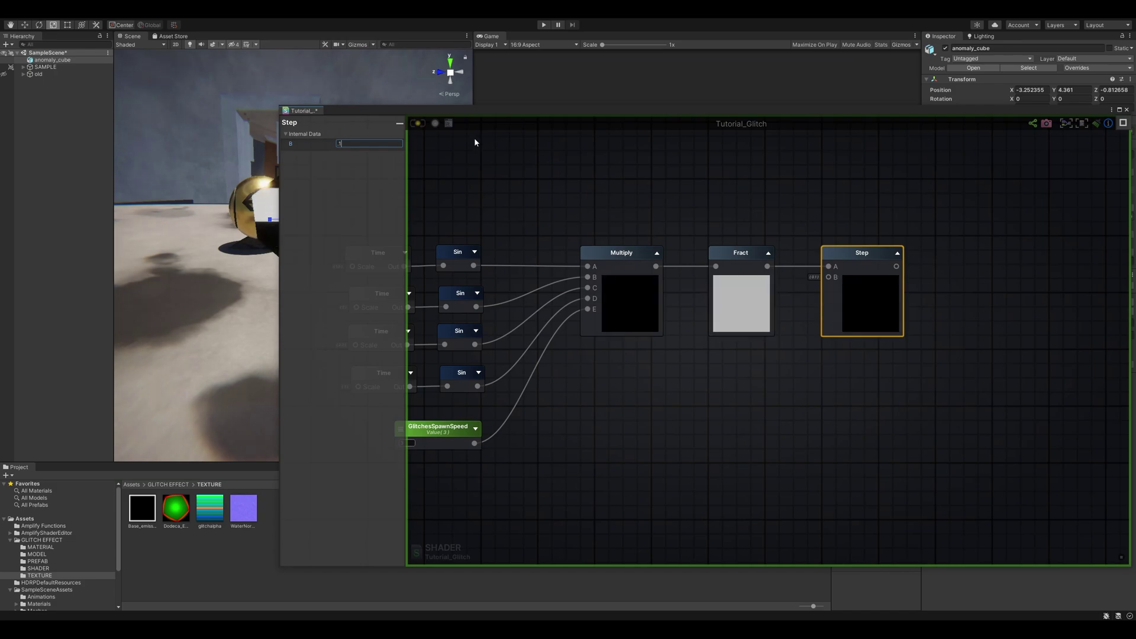
{"action": "double_click", "coordinate": [375, 143]}
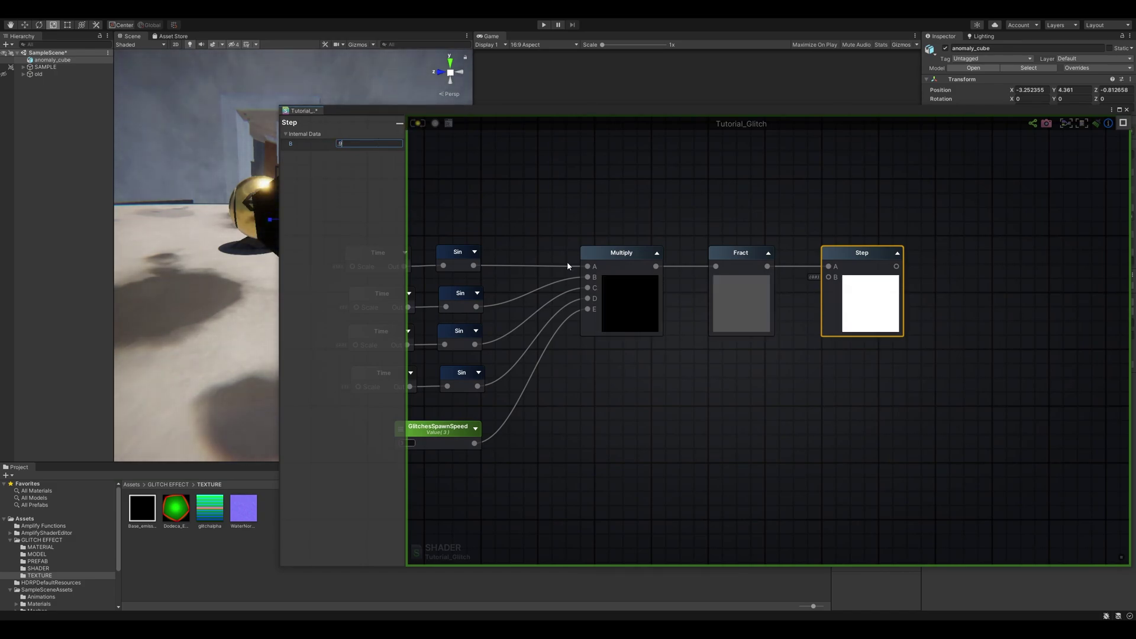
{"action": "left_click", "coordinate": [1006, 459]}
Collapse the Fract node's preview and move the Step node closer to it
{"action": "scroll", "coordinate": [976, 419], "scroll_direction": "down", "scroll_amount": 4}
{"action": "middle_click_drag", "start_coordinate": [967, 412], "coordinate": [951, 409]}
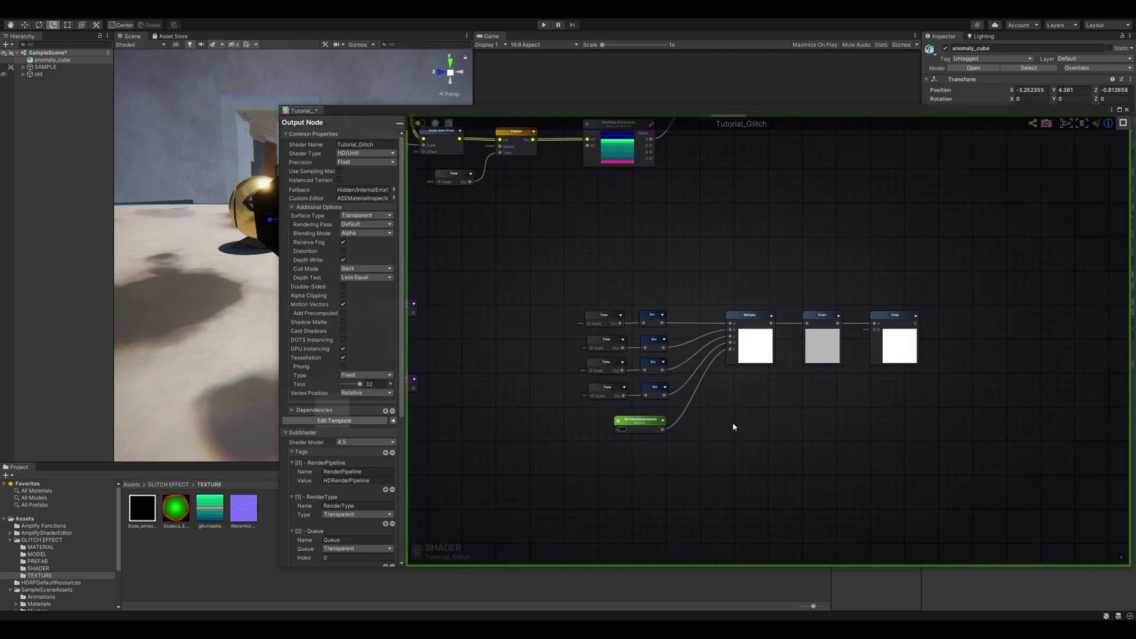
{"action": "left_click", "coordinate": [837, 315]}
{"action": "mouse_move", "coordinate": [887, 321]}
{"action": "left_mouse_down"}
{"action": "mouse_move", "coordinate": [857, 325]}
{"action": "mouse_move", "coordinate": [868, 323]}
{"action": "left_mouse_up"}
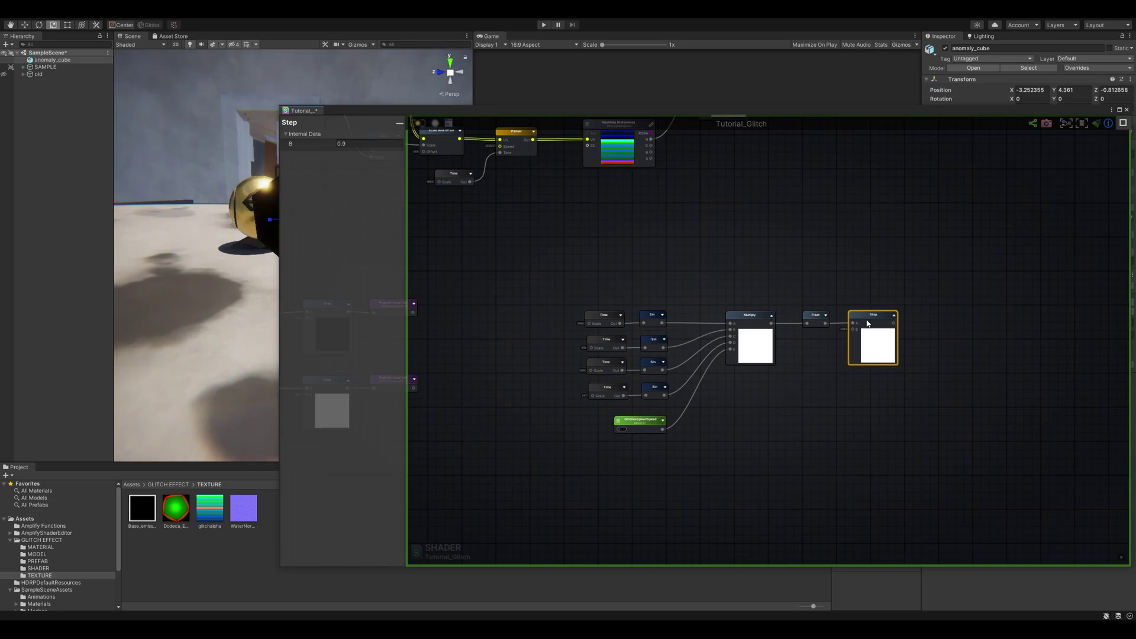
Add a Register Local Var node beside the Step node
{"action": "left_click", "coordinate": [976, 341]}
{"action": "right_click", "coordinate": [959, 332]}
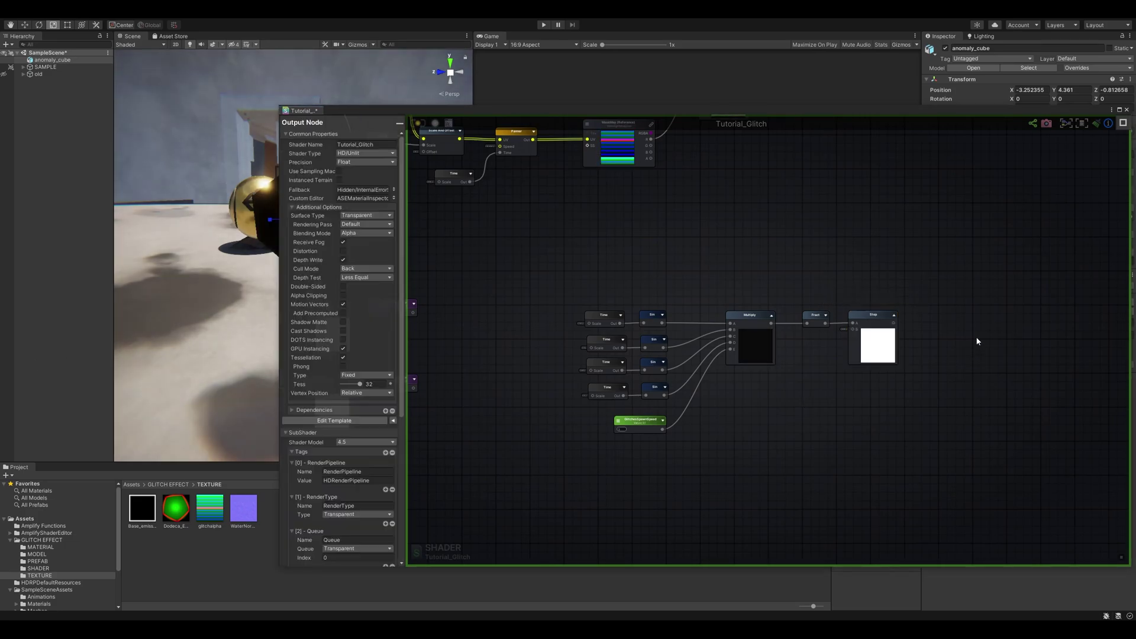
{"action": "left_click", "coordinate": [935, 318]}
{"action": "key", "text": "r"}
{"action": "left_click", "coordinate": [932, 321]}
{"action": "scroll", "coordinate": [932, 321], "scroll_direction": "up", "scroll_amount": 3}
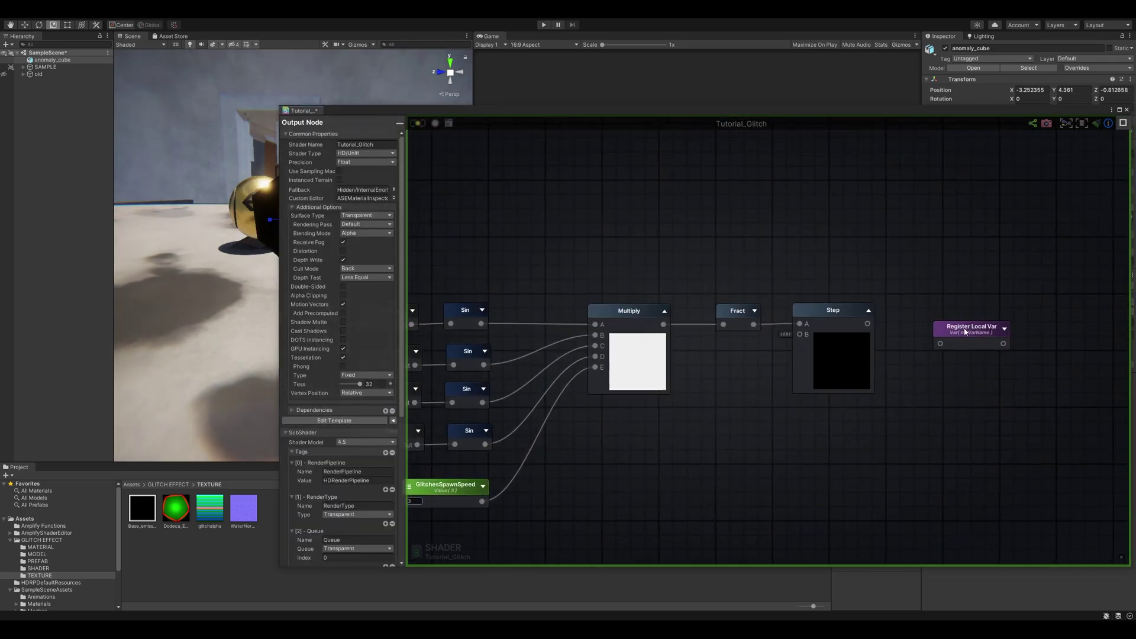
{"action": "left_click_drag", "start_coordinate": [966, 332], "coordinate": [952, 330]}
Name the local variable SmallGlitchesSpawn and wire the Step output into it
{"action": "left_click", "coordinate": [353, 144]}
{"action": "type", "text": "SmallGlitchesSpawn"}
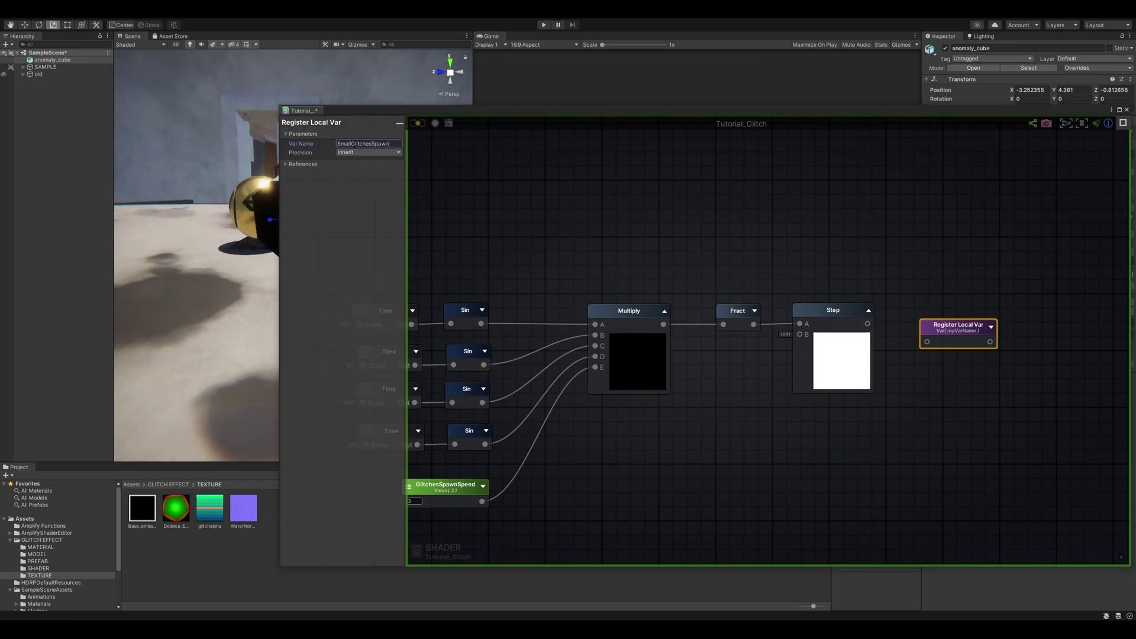
{"action": "left_click", "coordinate": [933, 413]}
{"action": "left_click_drag", "start_coordinate": [953, 336], "coordinate": [947, 331]}
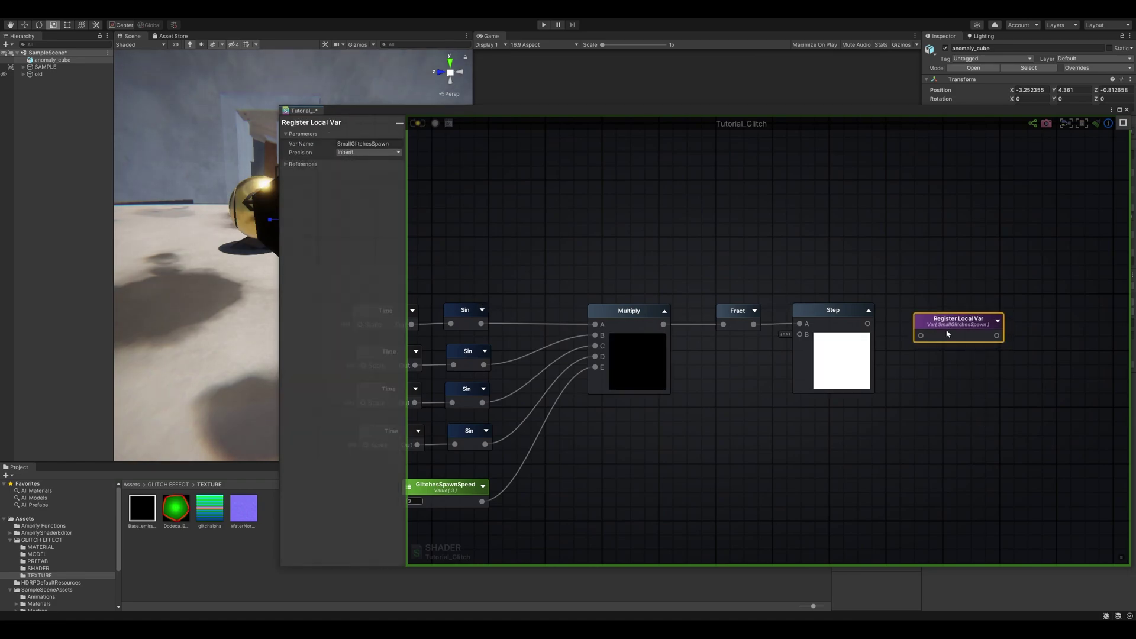
{"action": "left_click_drag", "start_coordinate": [869, 323], "coordinate": [936, 321]}
Select the whole SmallGlitchesSpawn node chain and move it closer to the other Register Local Var nodes, level with them
{"action": "scroll", "coordinate": [931, 331], "scroll_direction": "down", "scroll_amount": 5}
{"action": "left_click_drag", "start_coordinate": [999, 414], "coordinate": [651, 319]}
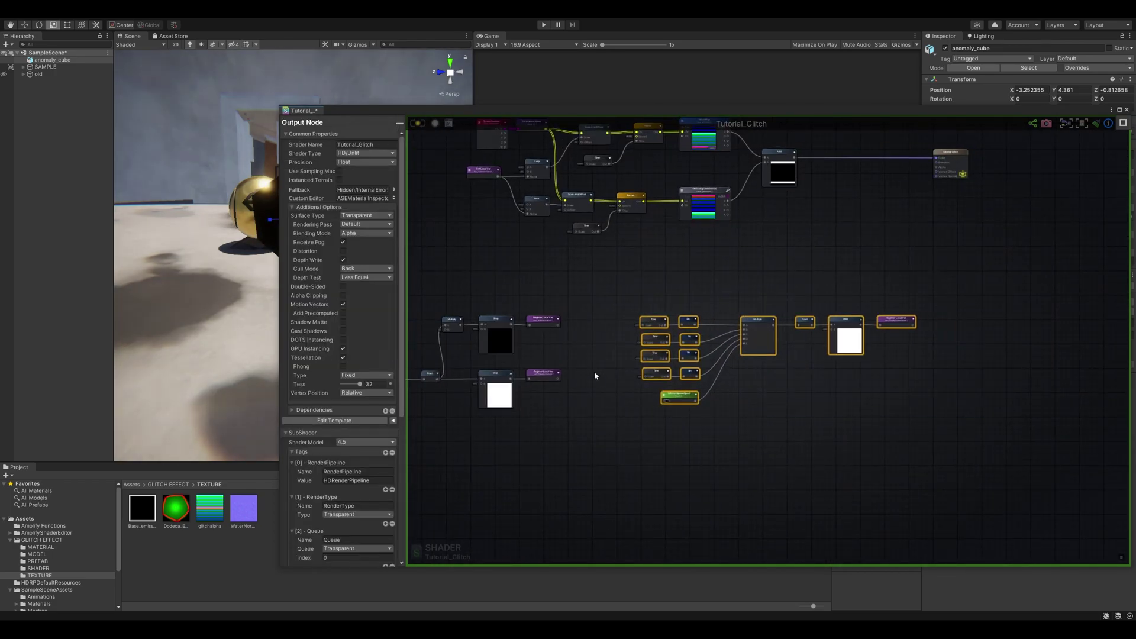
{"action": "middle_click_drag", "start_coordinate": [596, 357], "coordinate": [672, 374]}
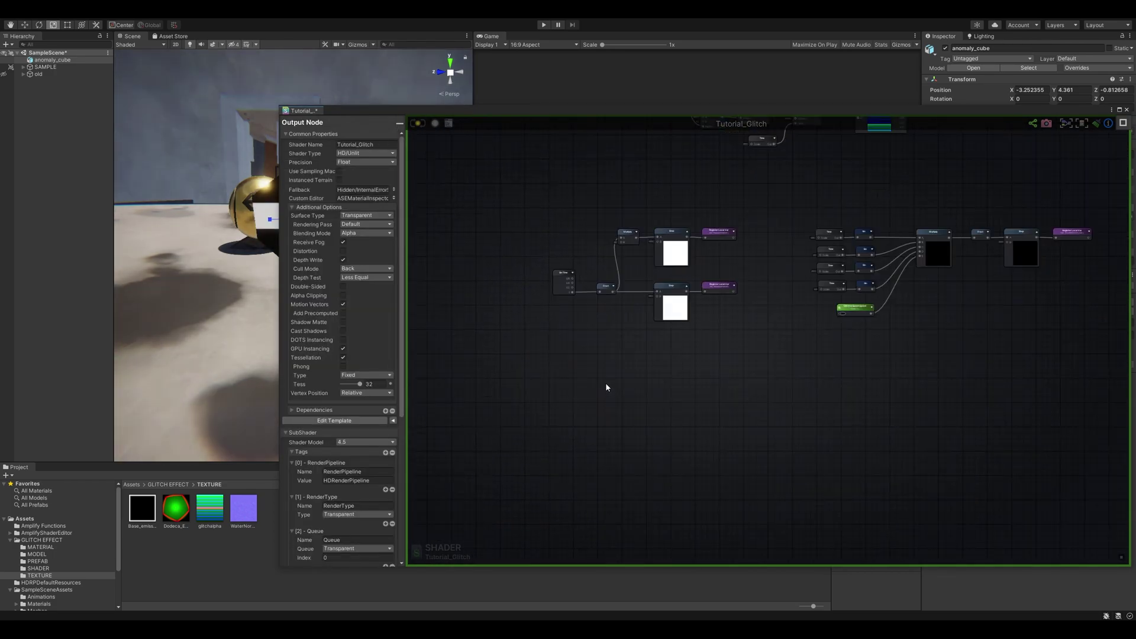
Add a Vertex Position node in the empty area below the Sin Time chain
{"action": "scroll", "coordinate": [623, 381], "scroll_direction": "up", "scroll_amount": 3}
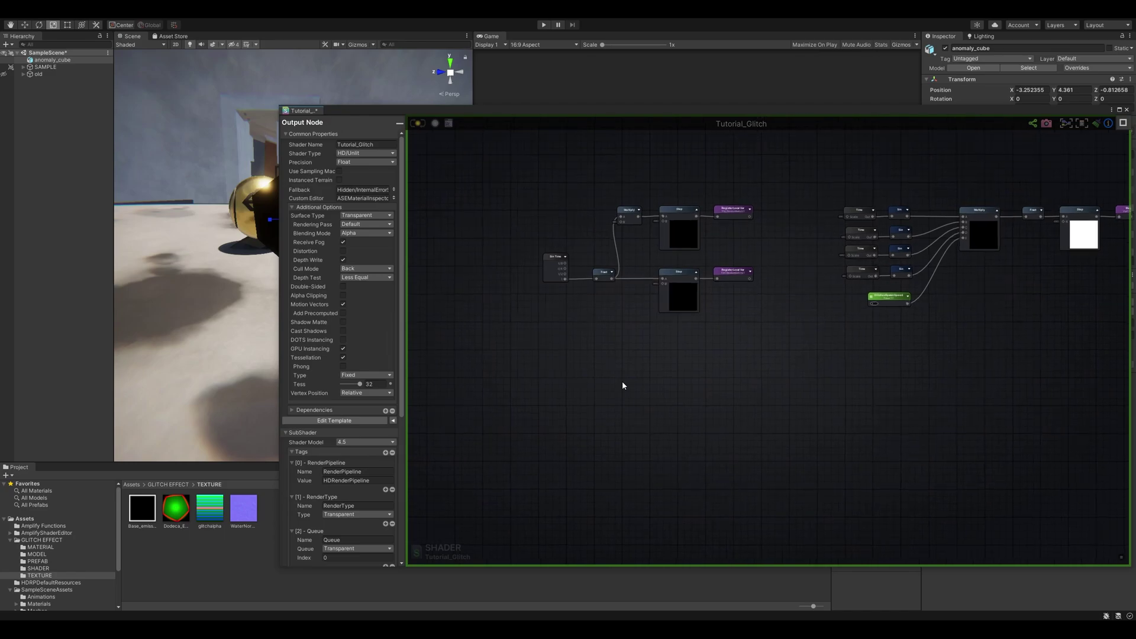
{"action": "middle_click_drag", "start_coordinate": [622, 381], "coordinate": [650, 352]}
{"action": "scroll", "coordinate": [649, 360], "scroll_direction": "up", "scroll_amount": 1}
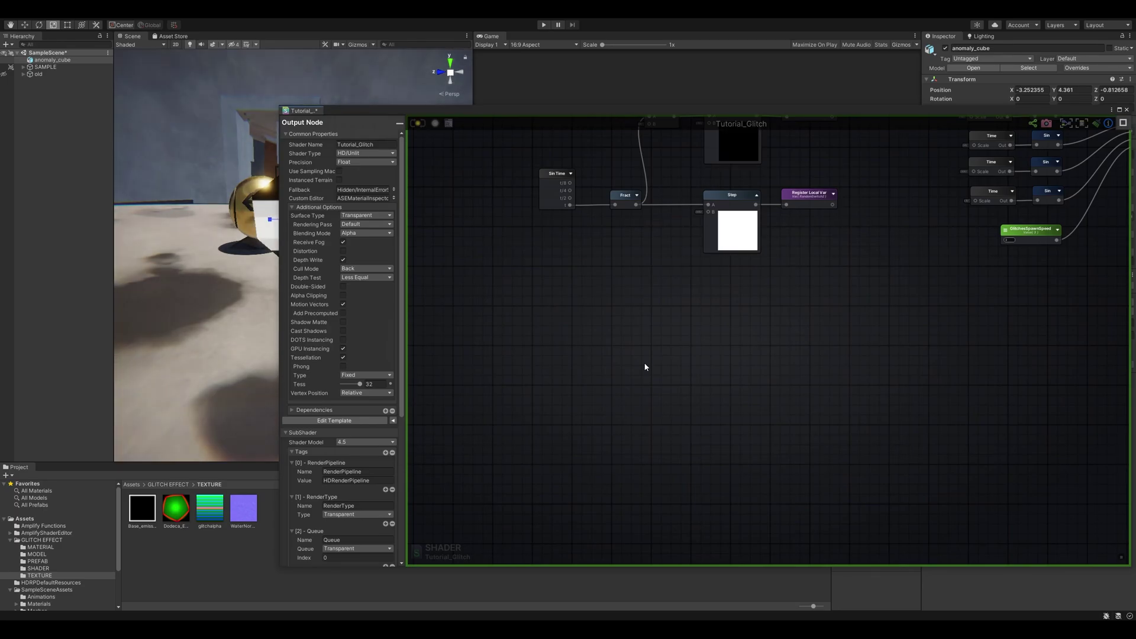
{"action": "key", "text": "Print"}
{"action": "key", "text": "Escape"}
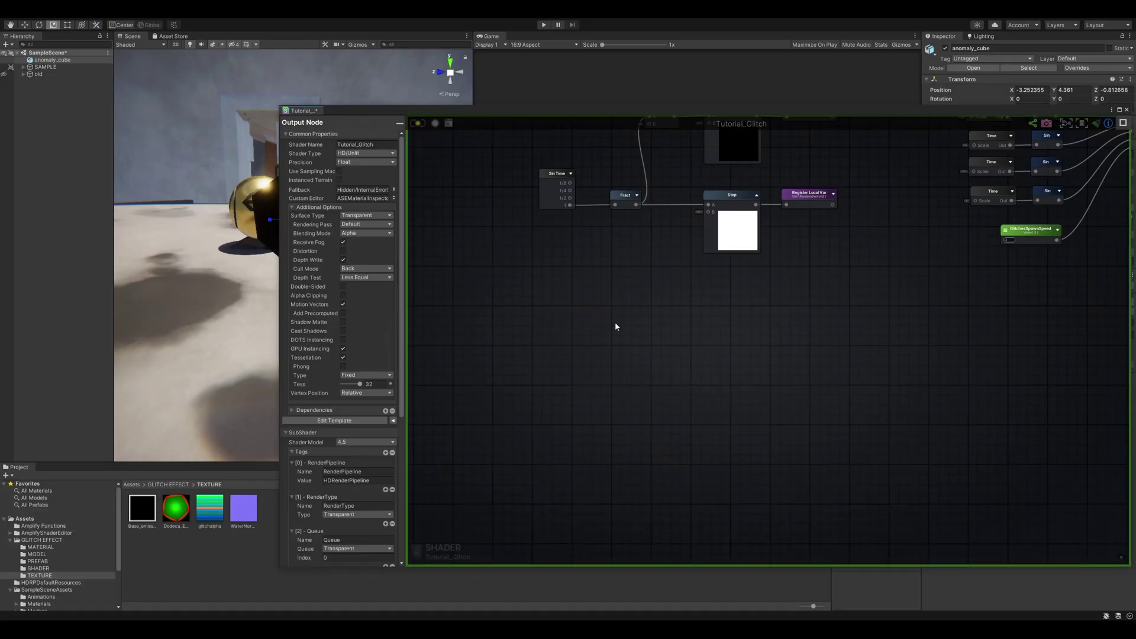
{"action": "right_click", "coordinate": [594, 403]}
{"action": "type", "text": "ve"}
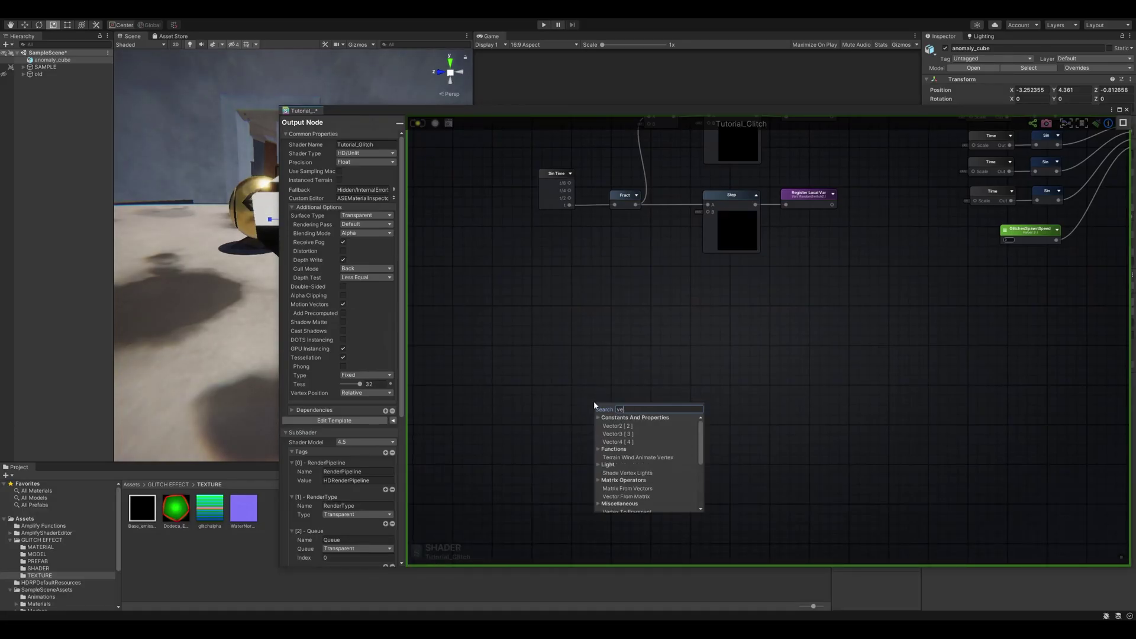
{"action": "type", "text": "rte&"}
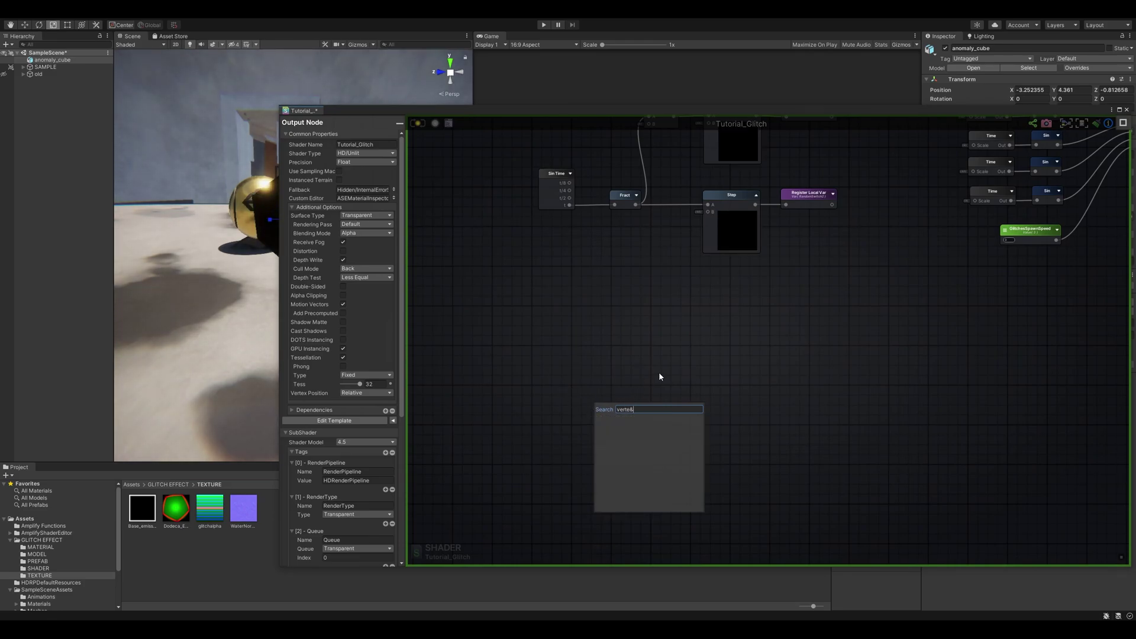
{"action": "key", "text": "BackSpace"}
{"action": "scroll", "coordinate": [651, 464], "scroll_direction": "down", "scroll_amount": 2}
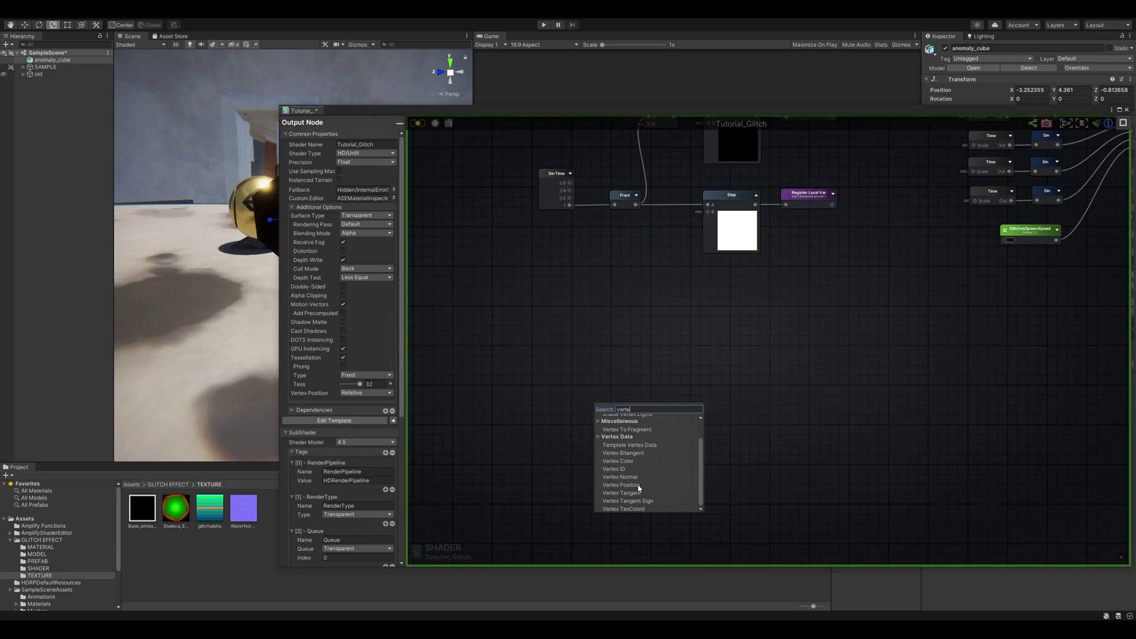
{"action": "left_click", "coordinate": [638, 485]}
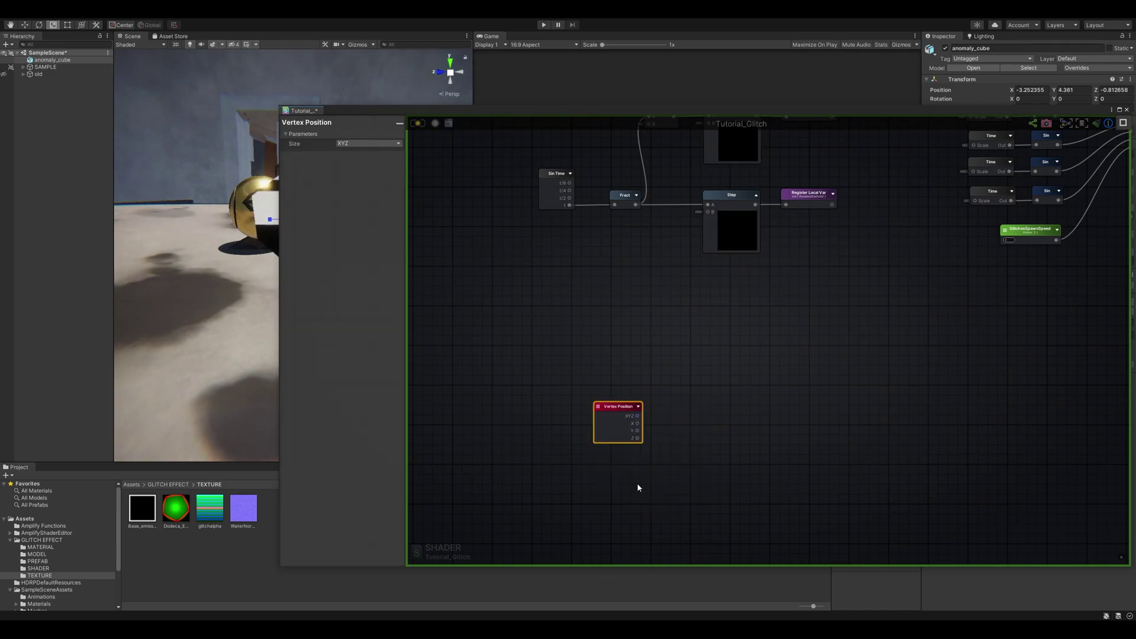
Add a Step node beside the Vertex Position node, wire the Y output into its A input and set B to 0.1
{"action": "left_click_drag", "start_coordinate": [589, 400], "coordinate": [582, 398]}
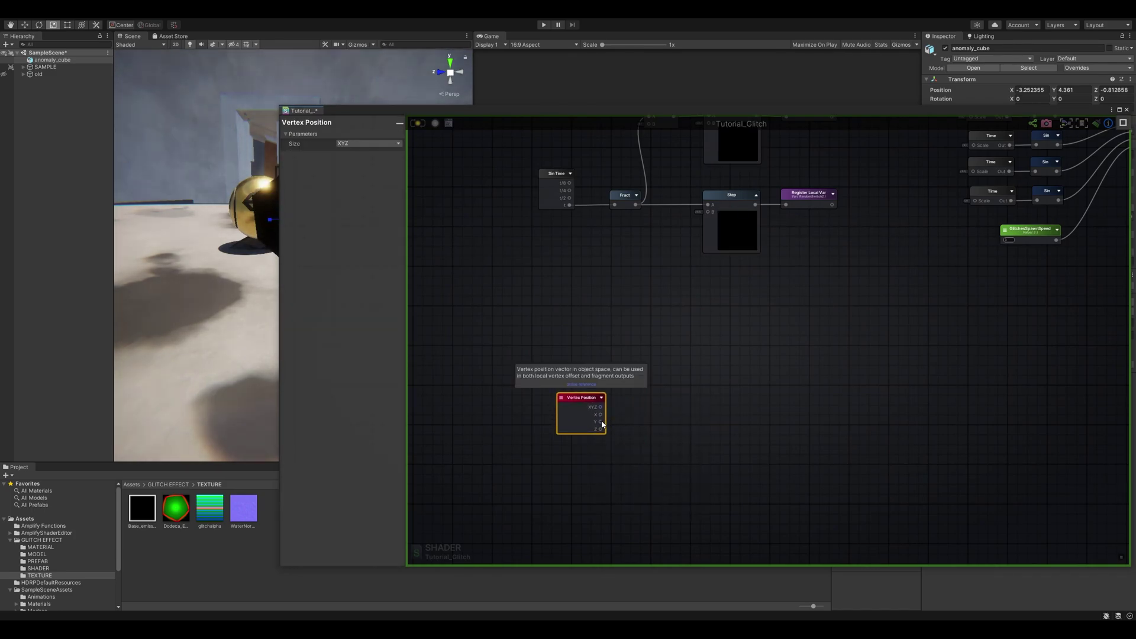
{"action": "right_click", "coordinate": [663, 419]}
{"action": "type", "text": "step"}
{"action": "left_click", "coordinate": [683, 467]}
{"action": "left_click_drag", "start_coordinate": [600, 422], "coordinate": [763, 418]}
{"action": "left_click", "coordinate": [709, 417]}
{"action": "middle_click_drag", "start_coordinate": [625, 453], "coordinate": [650, 420]}
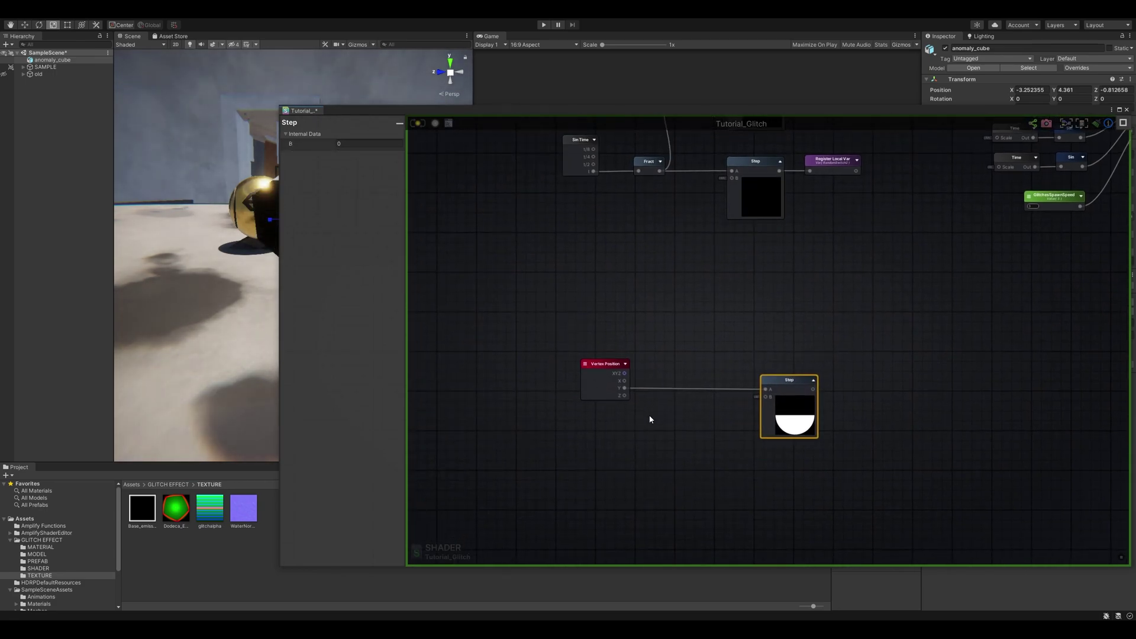
{"action": "left_click", "coordinate": [626, 453]}
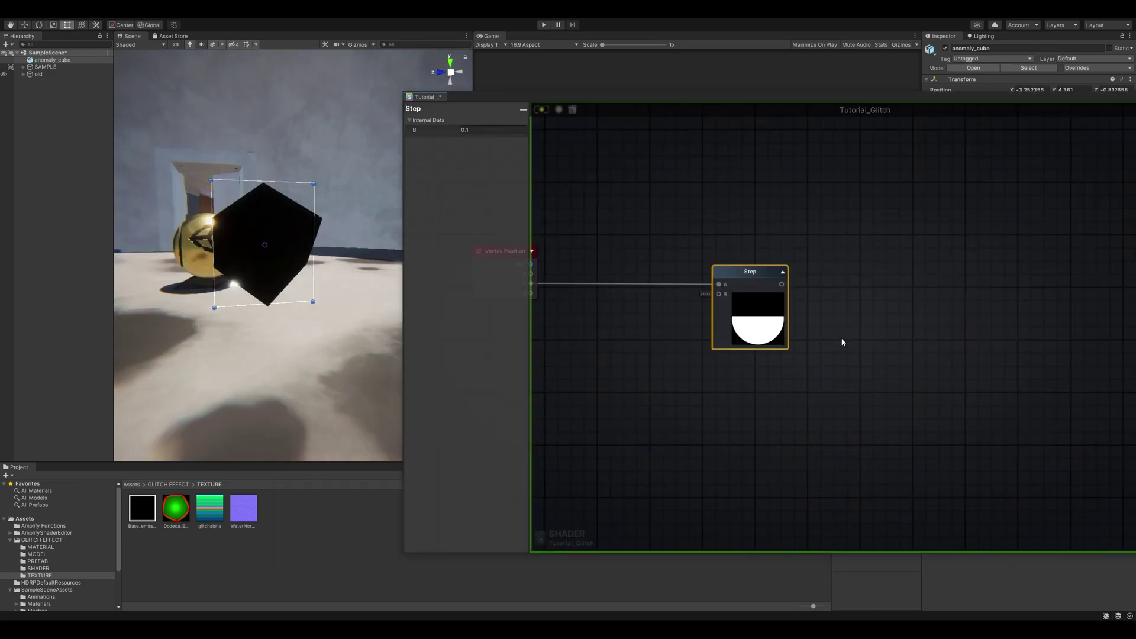
Add a Sin Time node and place it below the Vertex Position node
{"action": "middle_click_drag", "start_coordinate": [746, 378], "coordinate": [895, 364]}
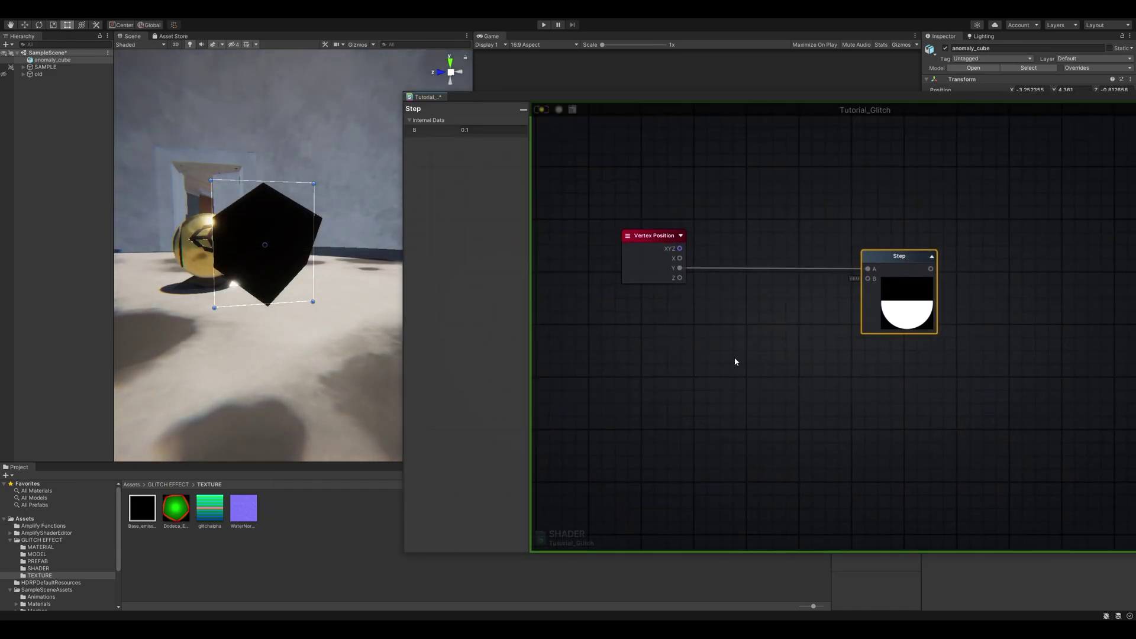
{"action": "right_click", "coordinate": [723, 365]}
{"action": "type", "text": "sin"}
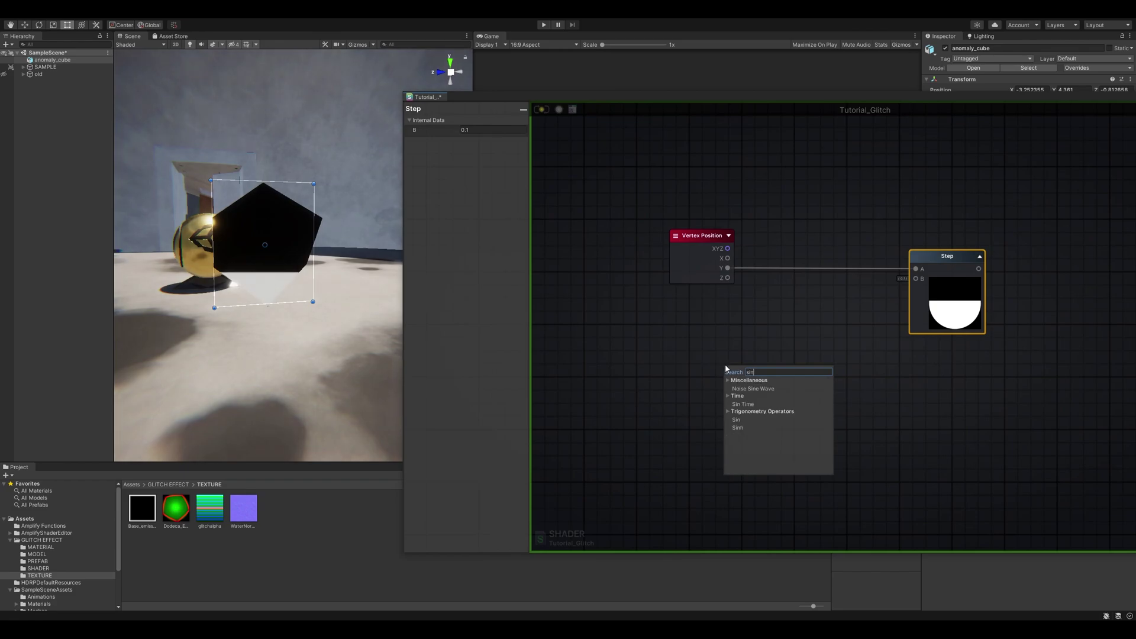
{"action": "left_click", "coordinate": [742, 404]}
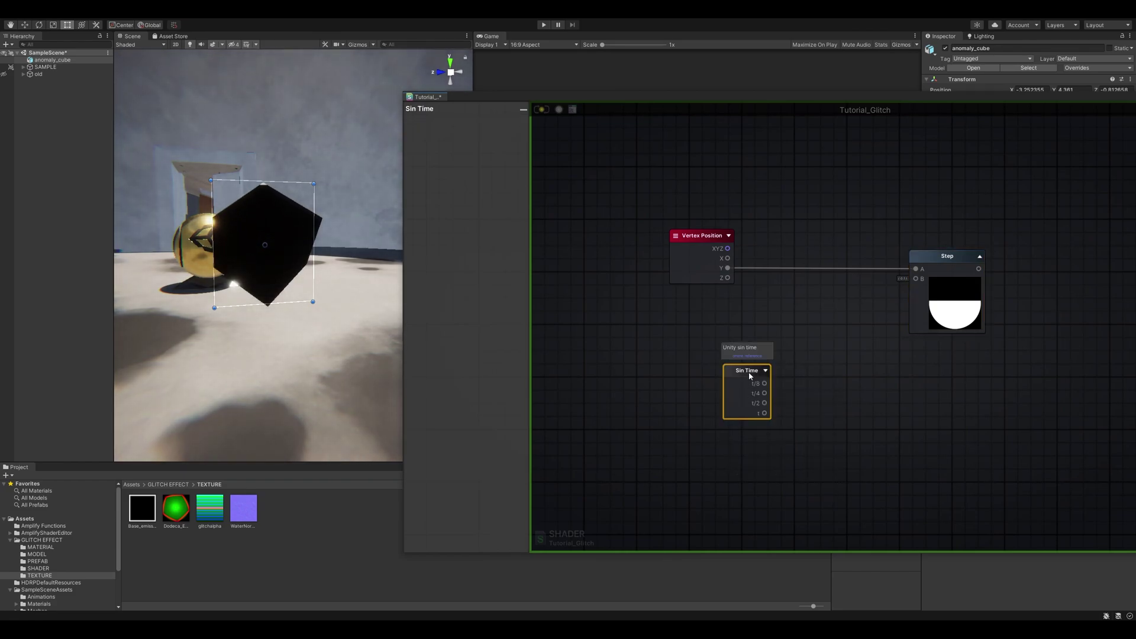
{"action": "left_click_drag", "start_coordinate": [752, 377], "coordinate": [661, 351]}
Add a Multiply node with B set to 0.1, wiring Sin Time's t output into A and its result into the Step's B input
{"action": "key", "text": "m"}
{"action": "left_click", "coordinate": [796, 344]}
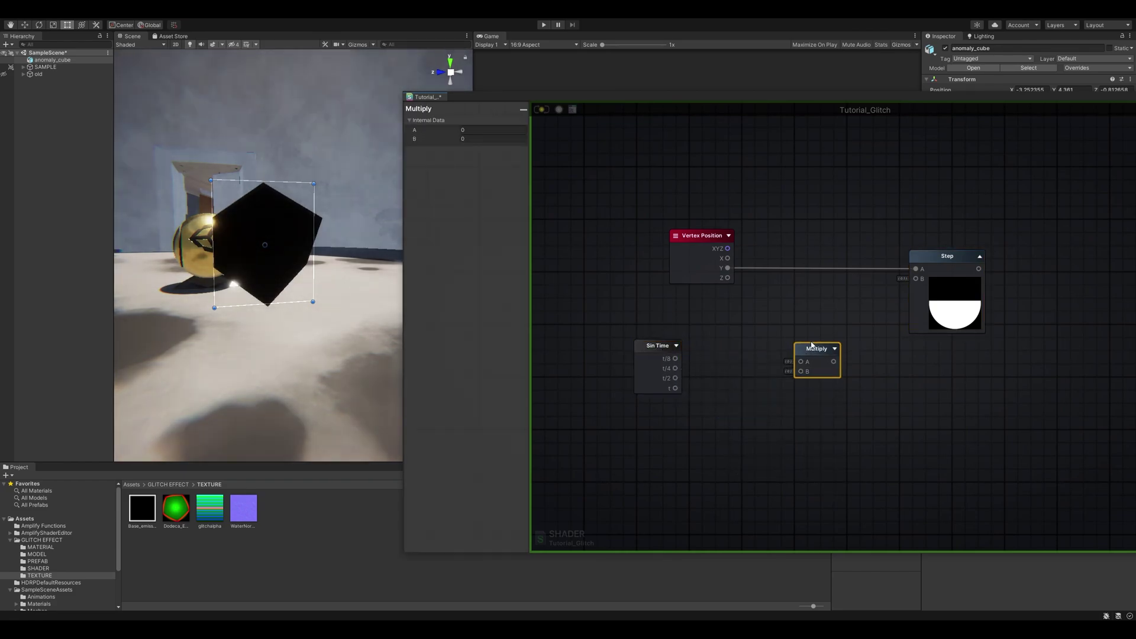
{"action": "left_click_drag", "start_coordinate": [814, 348], "coordinate": [798, 337]}
{"action": "left_click", "coordinate": [490, 139]}
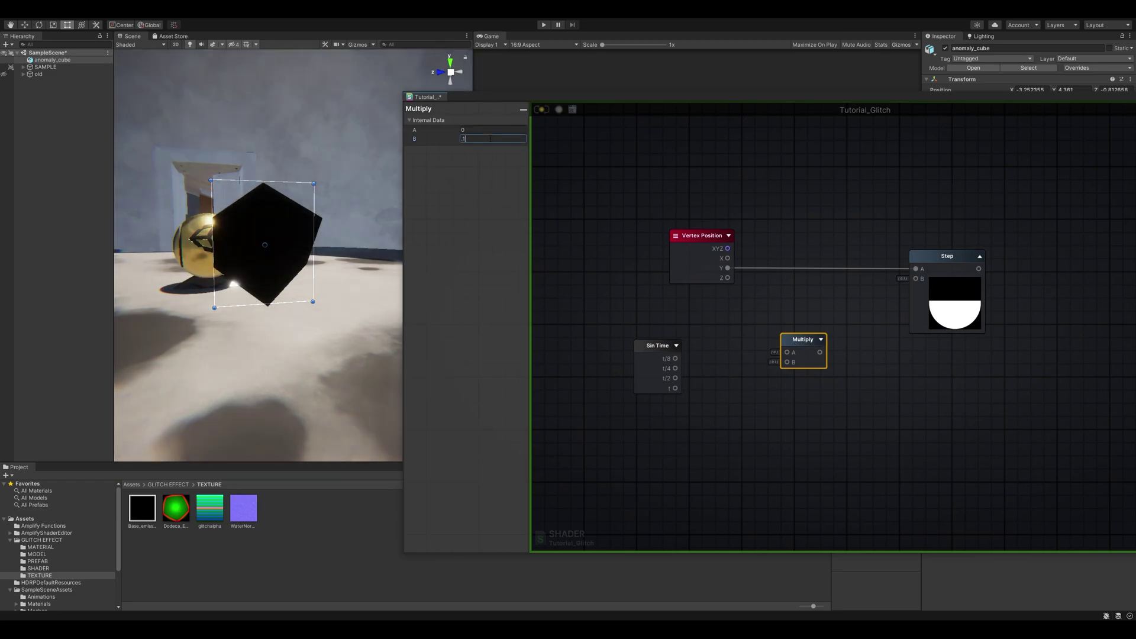
{"action": "type", "text": ".1"}
{"action": "left_click", "coordinate": [721, 355]}
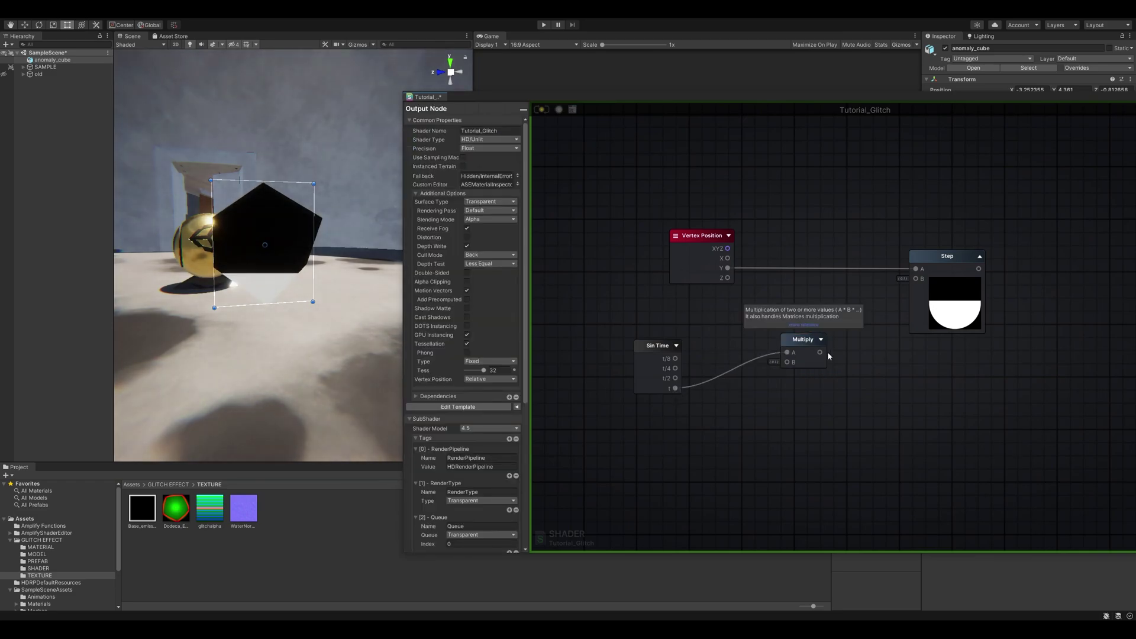
{"action": "left_click_drag", "start_coordinate": [820, 352], "coordinate": [915, 278]}
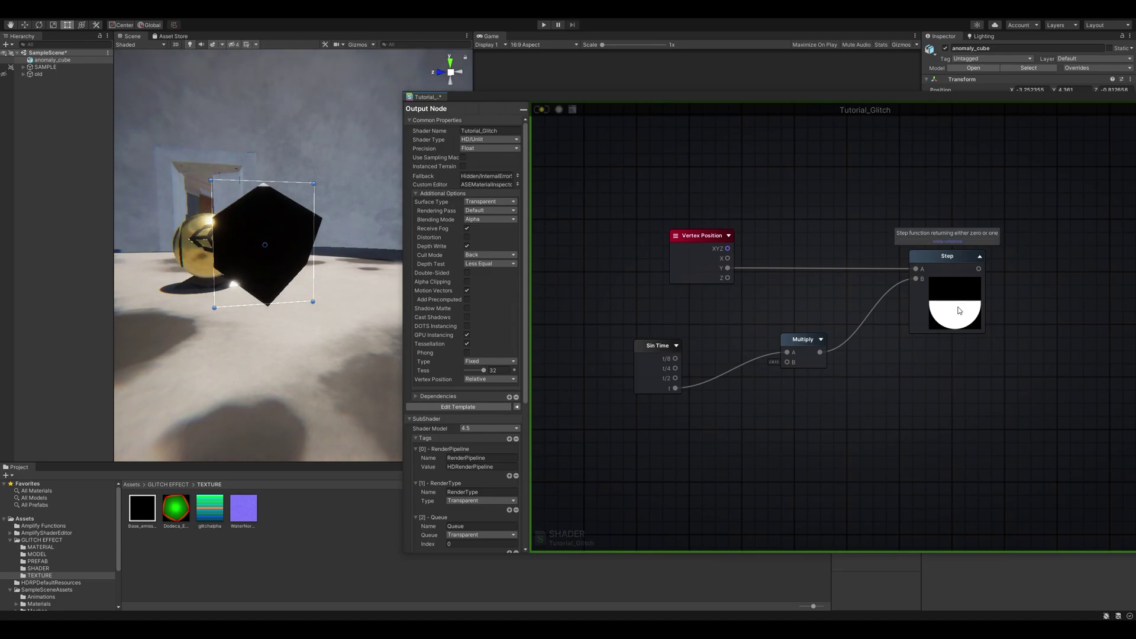
Connect the Vertex Position Step's output to the Color input of the Tutorial_Glitch output node and update the shader
{"action": "scroll", "coordinate": [946, 334], "scroll_direction": "down", "scroll_amount": 3}
{"action": "middle_click_drag", "start_coordinate": [965, 350], "coordinate": [689, 440]}
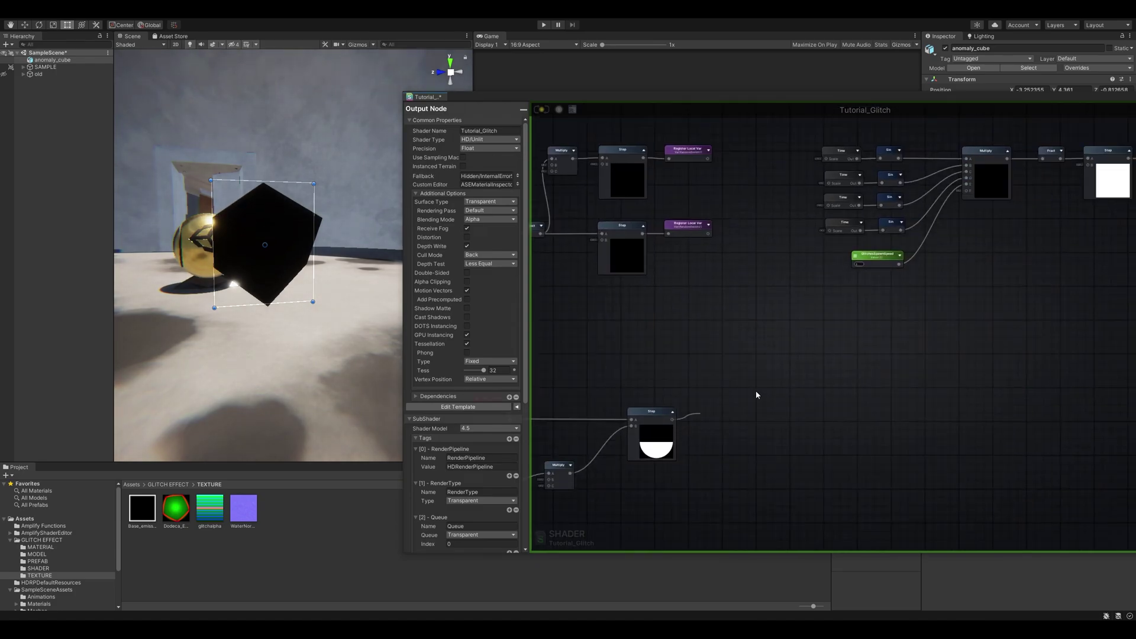
{"action": "left_click_drag", "start_coordinate": [728, 405], "coordinate": [683, 451]}
{"action": "middle_click_drag", "start_coordinate": [1067, 234], "coordinate": [683, 450]}
{"action": "left_click_drag", "start_coordinate": [683, 451], "coordinate": [812, 347]}
{"action": "middle_click_drag", "start_coordinate": [857, 168], "coordinate": [812, 348]}
{"action": "left_click_drag", "start_coordinate": [812, 347], "coordinate": [805, 321]}
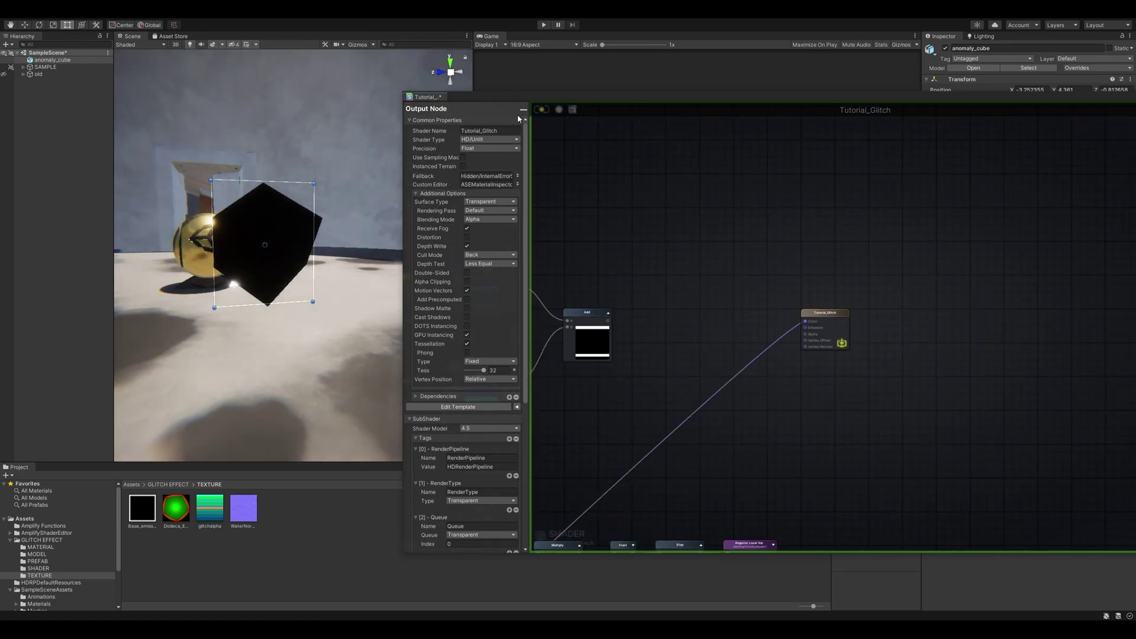
{"action": "middle_click_drag", "start_coordinate": [722, 309], "coordinate": [922, 183]}
{"action": "middle_click_drag", "start_coordinate": [770, 312], "coordinate": [971, 126]}
{"action": "middle_click_drag", "start_coordinate": [768, 380], "coordinate": [903, 247]}
{"action": "scroll", "coordinate": [766, 332], "scroll_direction": "up", "scroll_amount": 3}
{"action": "middle_click_drag", "start_coordinate": [765, 332], "coordinate": [879, 233]}
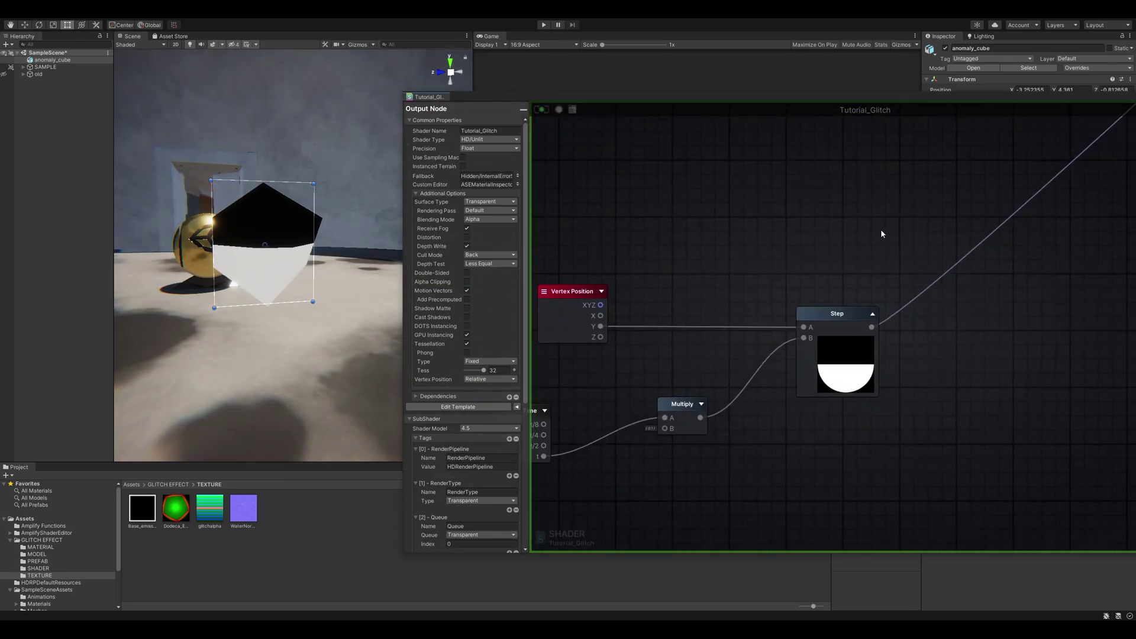
Reposition the Multiply node between Vertex Position and Step, and move Sin Time down to free space below
{"action": "middle_click_drag", "start_coordinate": [701, 372], "coordinate": [769, 349]}
{"action": "left_click_drag", "start_coordinate": [592, 386], "coordinate": [623, 358]}
{"action": "left_click_drag", "start_coordinate": [744, 385], "coordinate": [736, 394]}
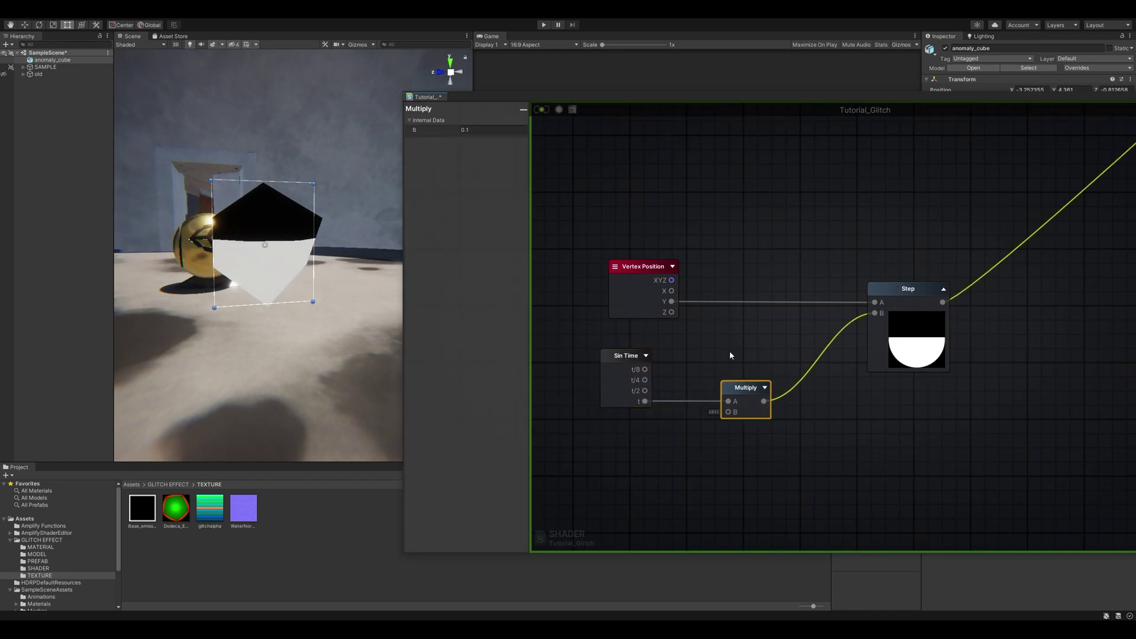
{"action": "left_click", "coordinate": [727, 348]}
{"action": "right_click_drag", "start_coordinate": [355, 245], "coordinate": [353, 238]}
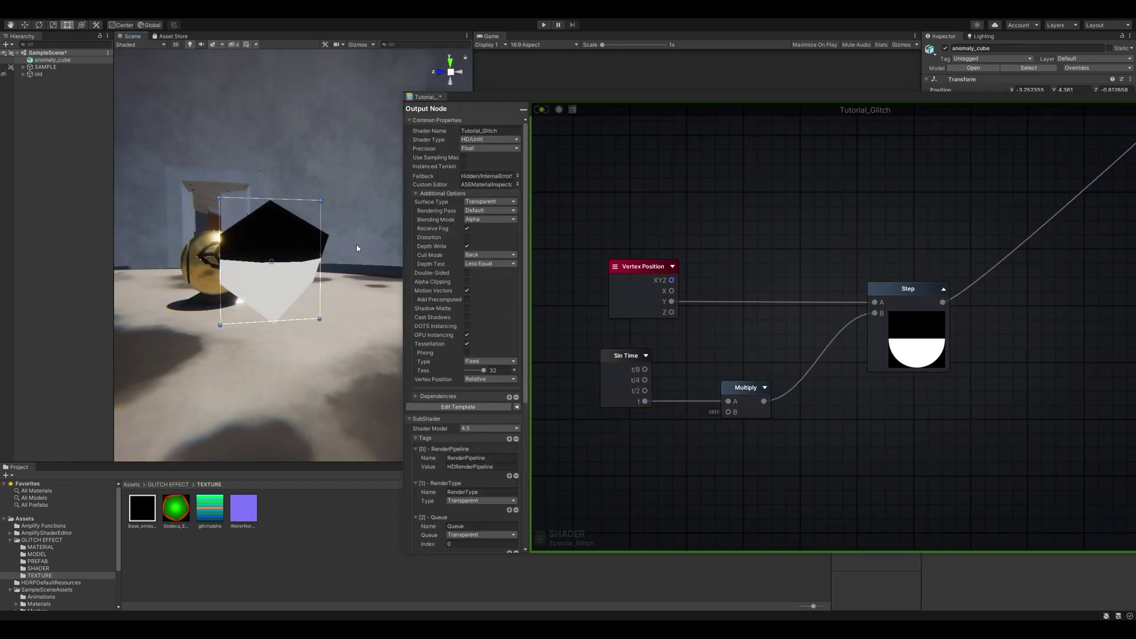
{"action": "left_click", "coordinate": [357, 246]}
{"action": "left_click", "coordinate": [749, 389]}
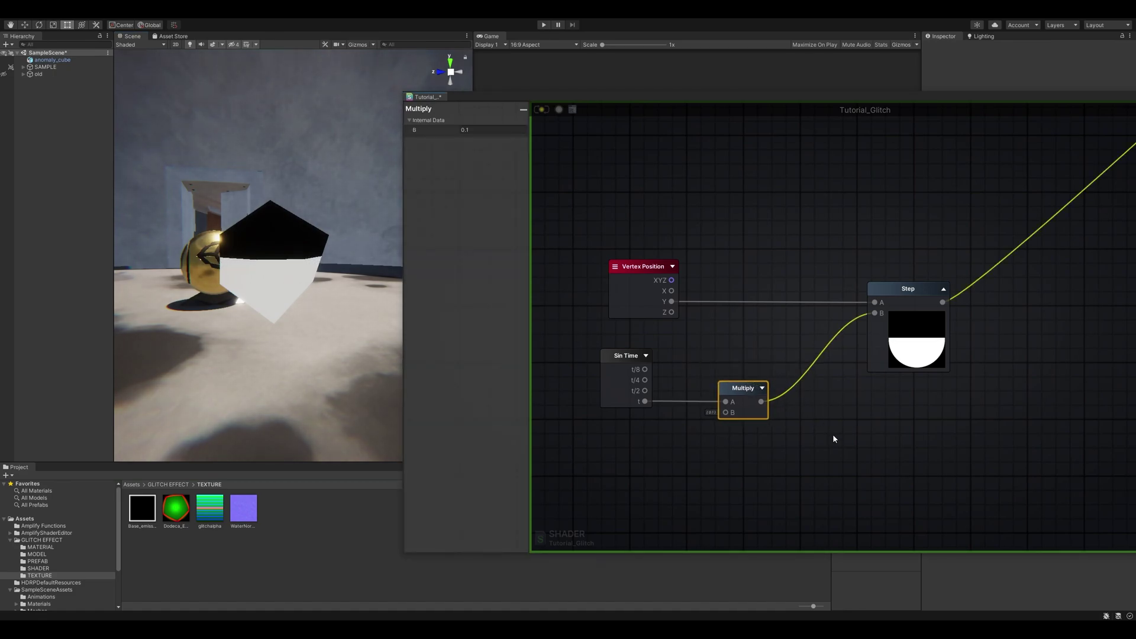
{"action": "left_click_drag", "start_coordinate": [742, 390], "coordinate": [753, 337]}
{"action": "left_click_drag", "start_coordinate": [632, 355], "coordinate": [604, 401]}
Add a Fract node below the Multiply node and wire Sin Time's t output into it
{"action": "middle_click_drag", "start_coordinate": [788, 450], "coordinate": [762, 431]}
{"action": "right_click", "coordinate": [762, 432]}
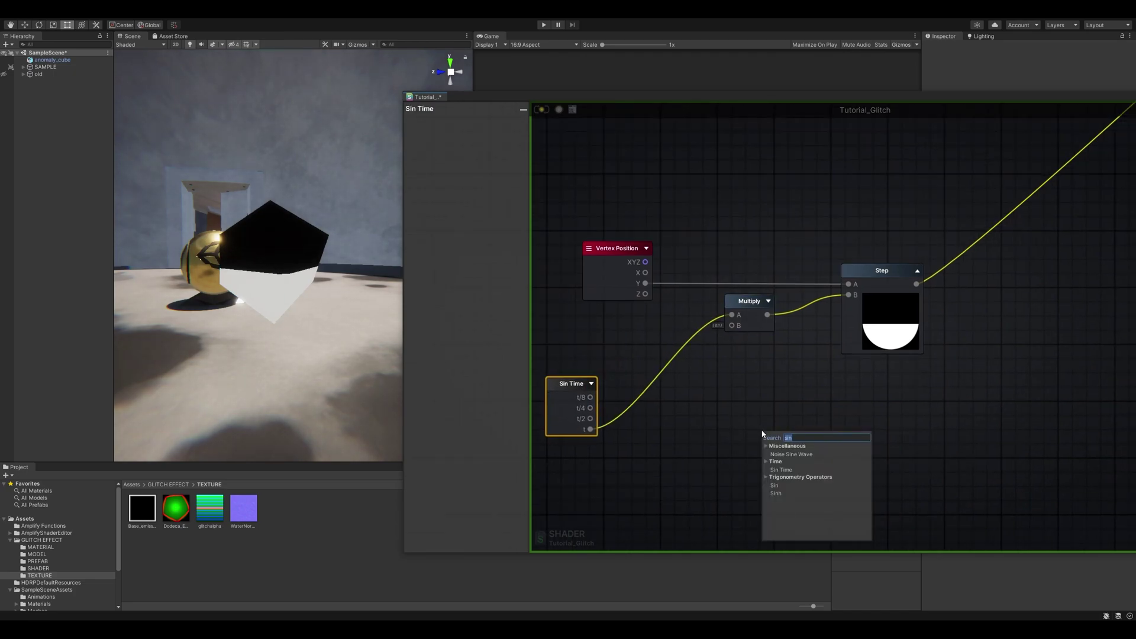
{"action": "left_click", "coordinate": [780, 455]}
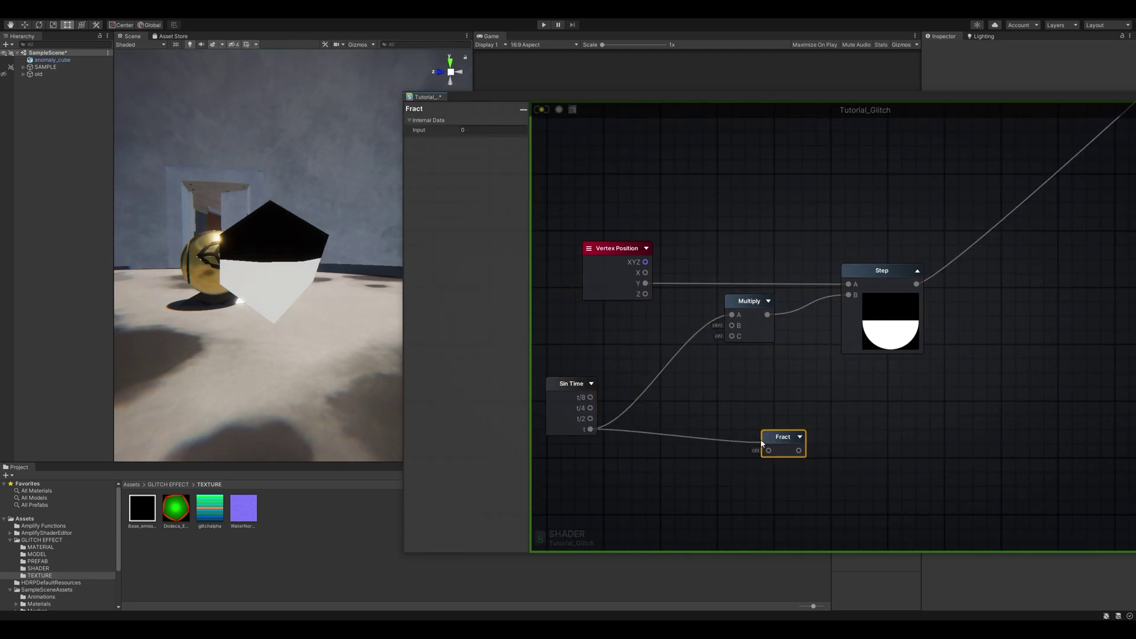
{"action": "left_click", "coordinate": [799, 437]}
{"action": "left_click", "coordinate": [799, 437]}
{"action": "left_click", "coordinate": [799, 437]}
{"action": "left_click", "coordinate": [799, 437]}
{"action": "scroll", "coordinate": [722, 452], "scroll_direction": "down", "scroll_amount": 3}
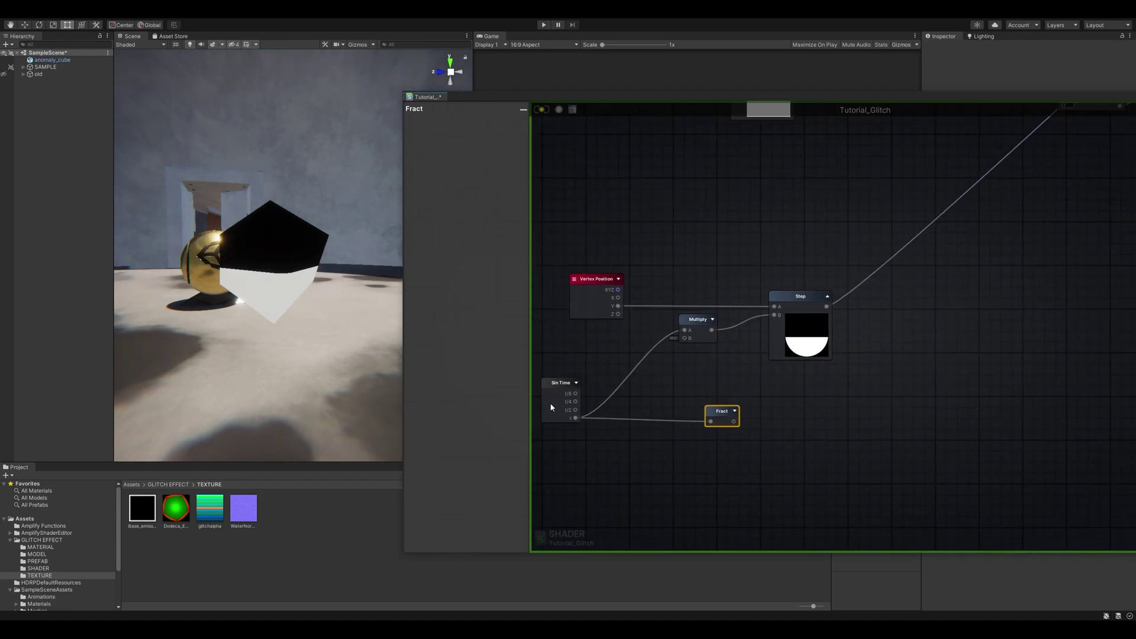
{"action": "left_click", "coordinate": [562, 406]}
{"action": "left_click_drag", "start_coordinate": [723, 416], "coordinate": [723, 428]}
Add a Multiply node after Fract, set its B to 20, wire Fract into A and expand its preview
{"action": "right_click", "coordinate": [857, 425]}
{"action": "key", "text": "m"}
{"action": "left_click", "coordinate": [809, 440]}
{"action": "scroll", "coordinate": [801, 443], "scroll_direction": "up", "scroll_amount": 2}
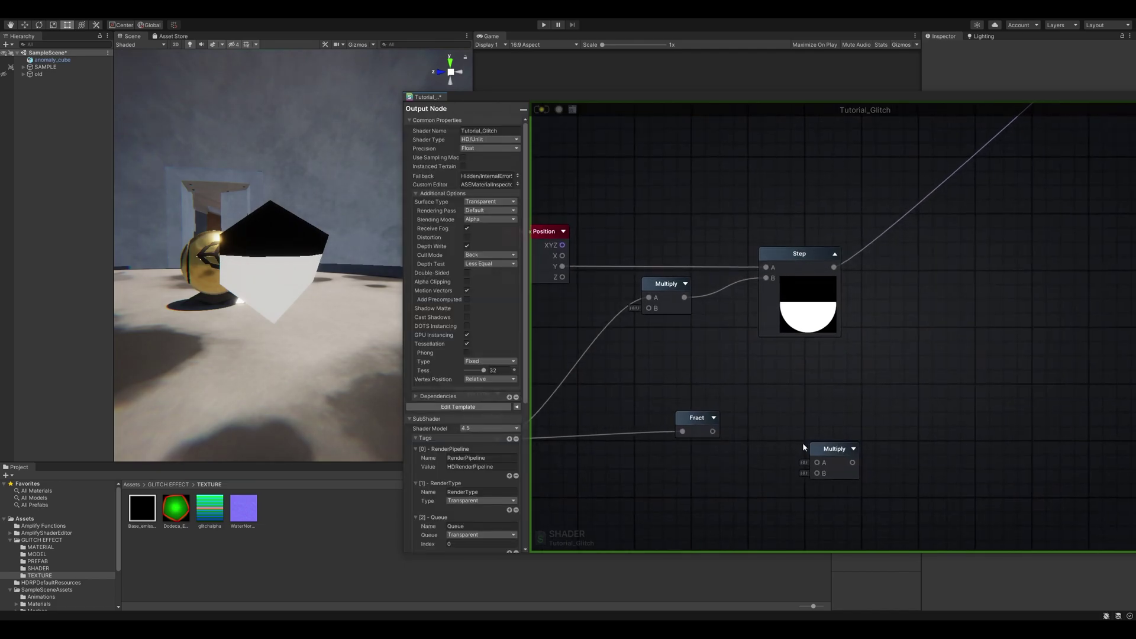
{"action": "left_click_drag", "start_coordinate": [825, 449], "coordinate": [821, 429]}
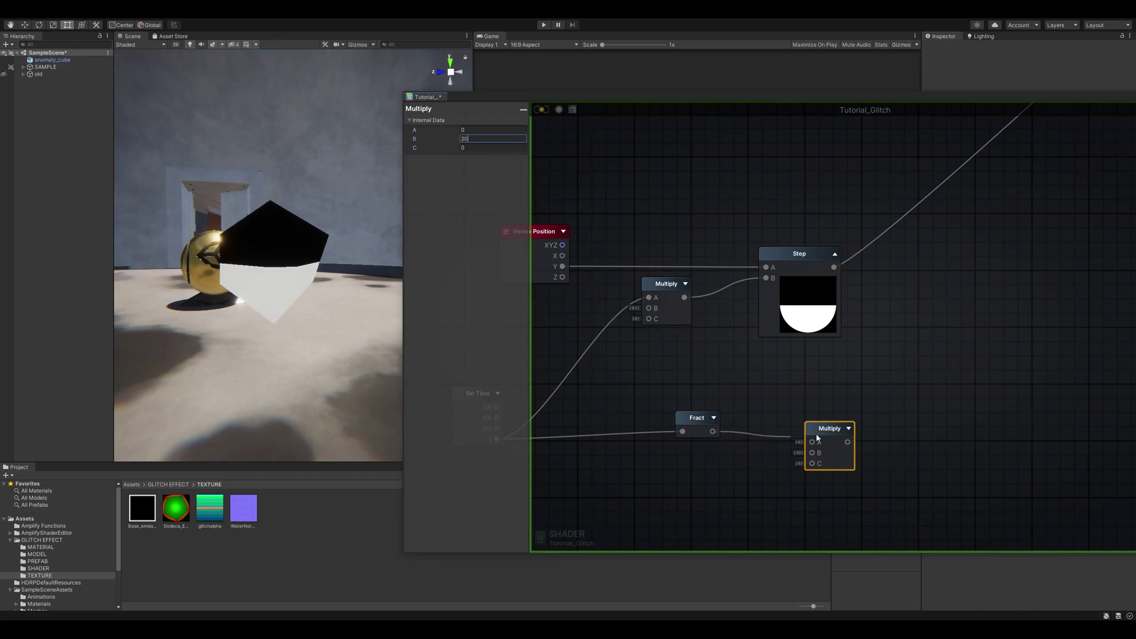
{"action": "left_click_drag", "start_coordinate": [812, 441], "coordinate": [824, 412]}
{"action": "left_click", "coordinate": [849, 428]}
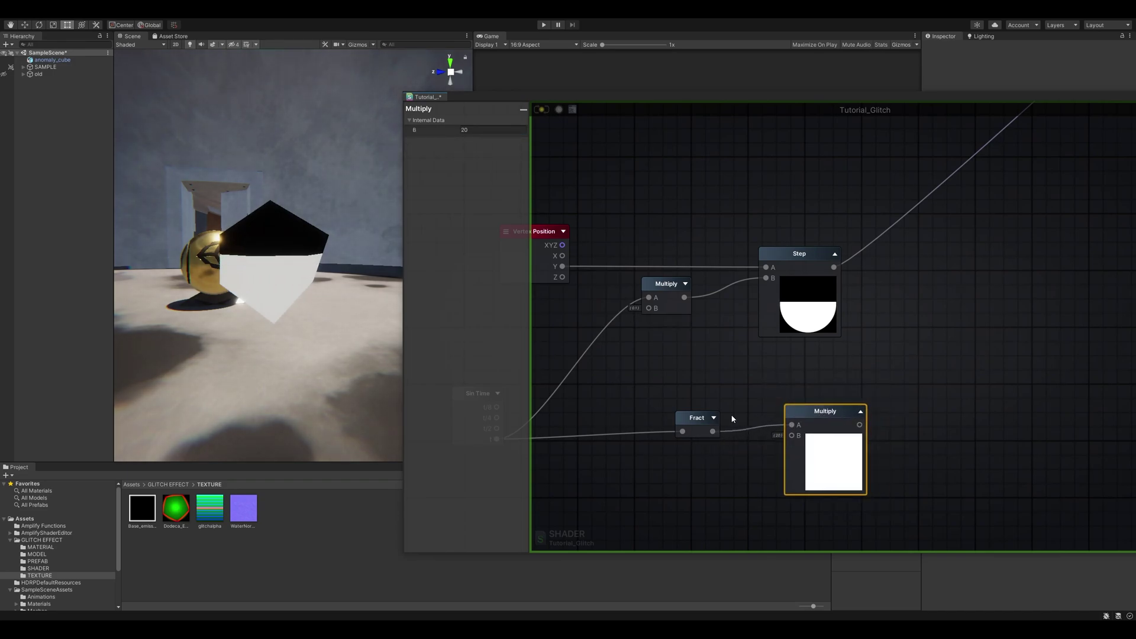
{"action": "left_click_drag", "start_coordinate": [808, 394], "coordinate": [797, 400]}
Add a Step node after the new Multiply node and wire the Multiply output into its A input
{"action": "middle_click_drag", "start_coordinate": [857, 394], "coordinate": [773, 374]}
{"action": "right_click", "coordinate": [836, 377]}
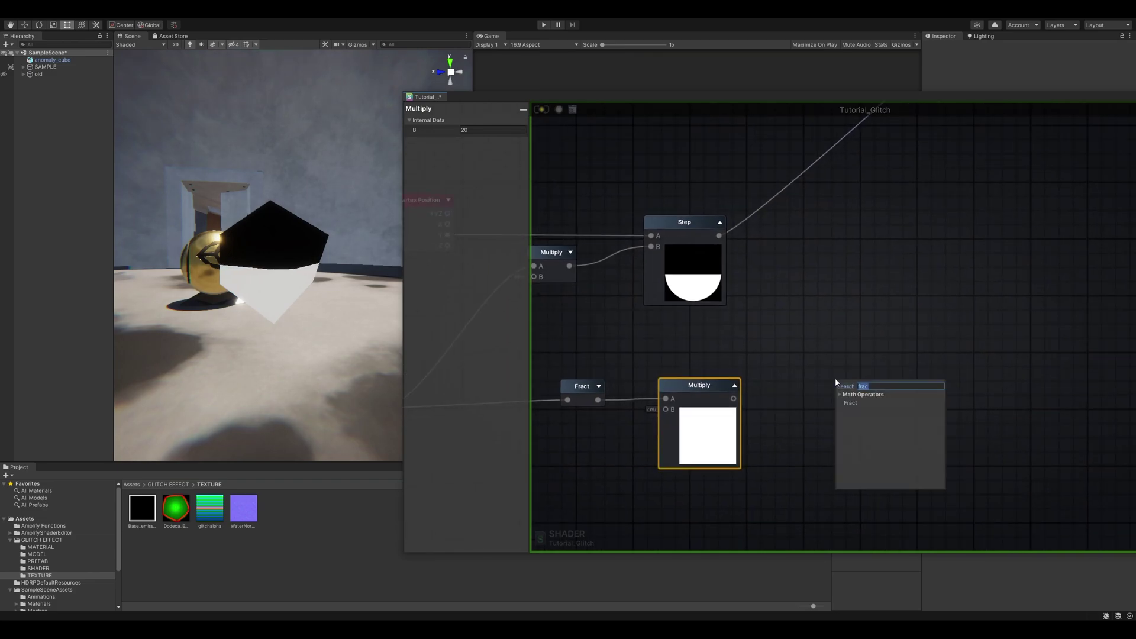
{"action": "type", "text": "ste"}
{"action": "left_click", "coordinate": [852, 427]}
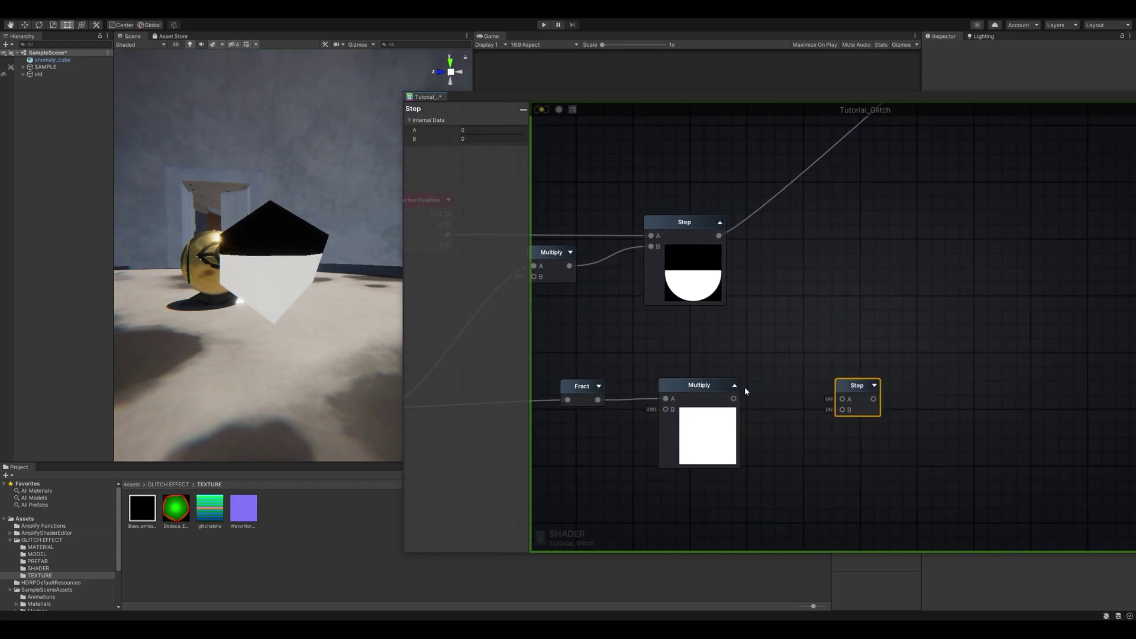
{"action": "left_click_drag", "start_coordinate": [733, 399], "coordinate": [837, 388]}
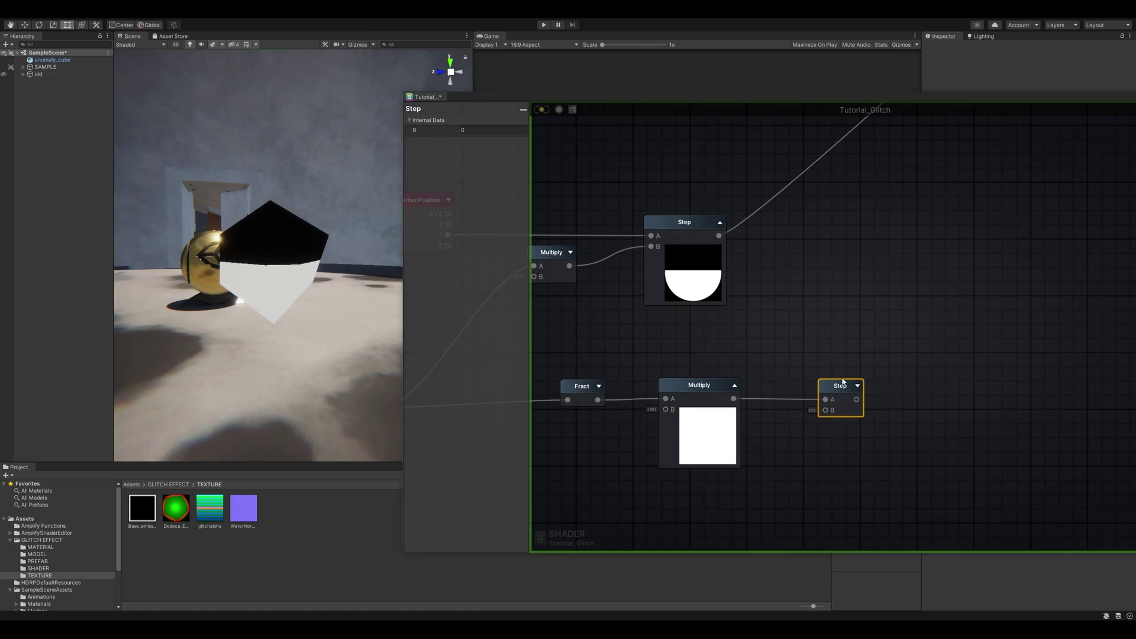
Set the new Step node's B to 0.9, expand its preview and collapse the preview of the neighbouring Multiply
{"action": "left_click", "coordinate": [534, 171]}
{"action": "left_click", "coordinate": [854, 403]}
{"action": "left_click", "coordinate": [502, 130]}
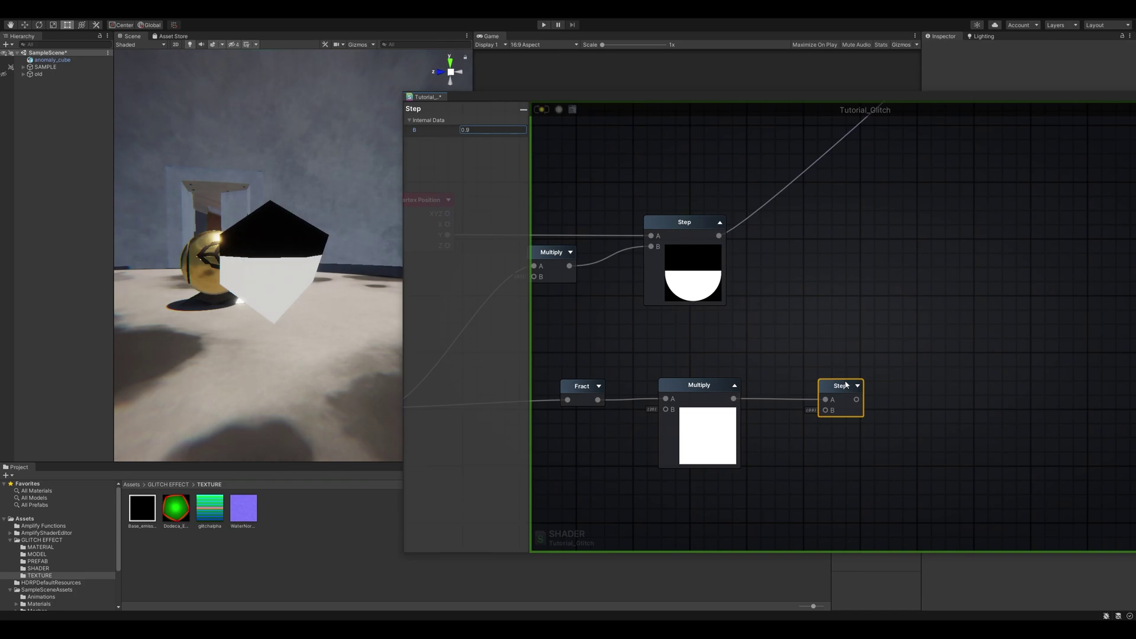
{"action": "left_click", "coordinate": [735, 385]}
{"action": "left_click", "coordinate": [857, 386]}
{"action": "left_click_drag", "start_coordinate": [839, 386], "coordinate": [802, 383]}
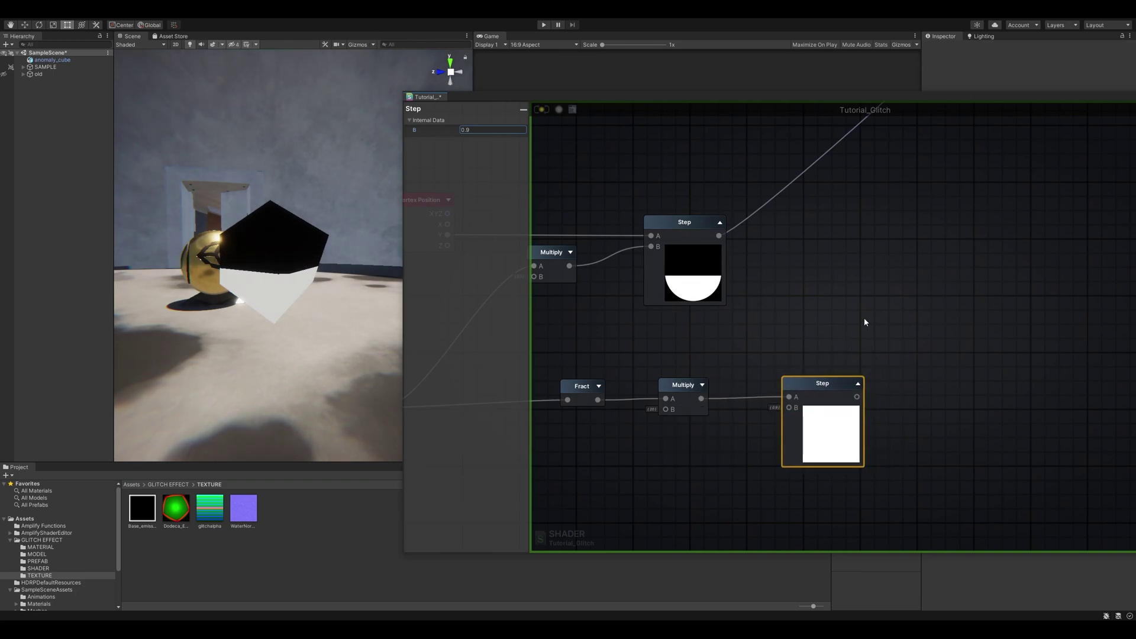
Add a Register Local Var node named BigGlitchesSpawn and wire the lower Step output into it
{"action": "scroll", "coordinate": [740, 402], "scroll_direction": "down", "scroll_amount": 3}
{"action": "left_click", "coordinate": [739, 402]}
{"action": "left_click", "coordinate": [715, 396]}
{"action": "left_click", "coordinate": [721, 391]}
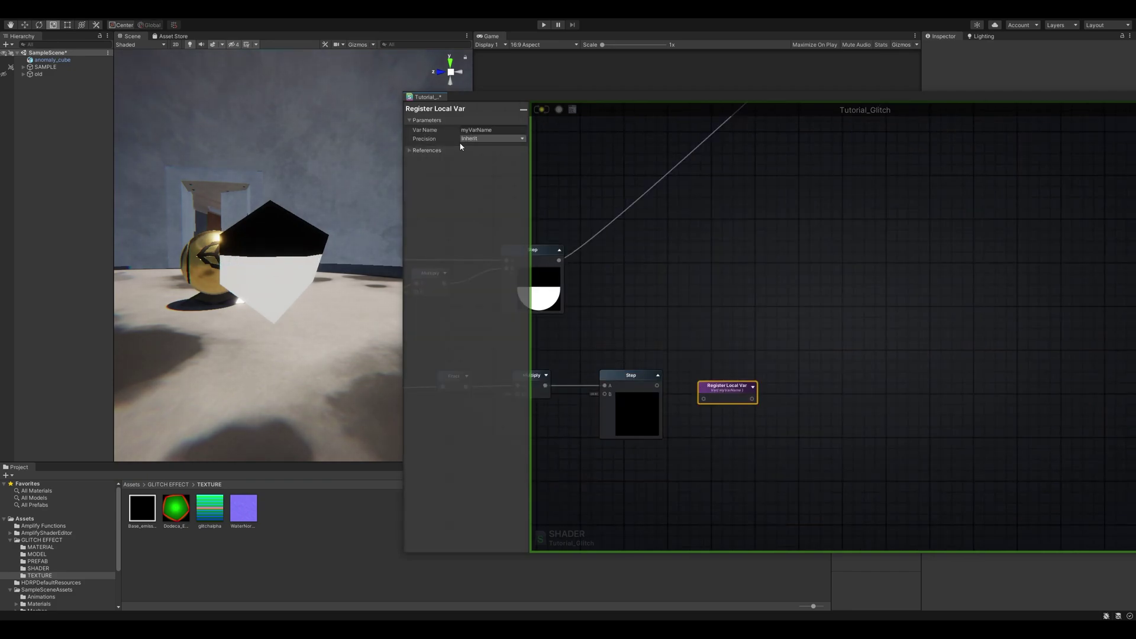
{"action": "left_click", "coordinate": [507, 130]}
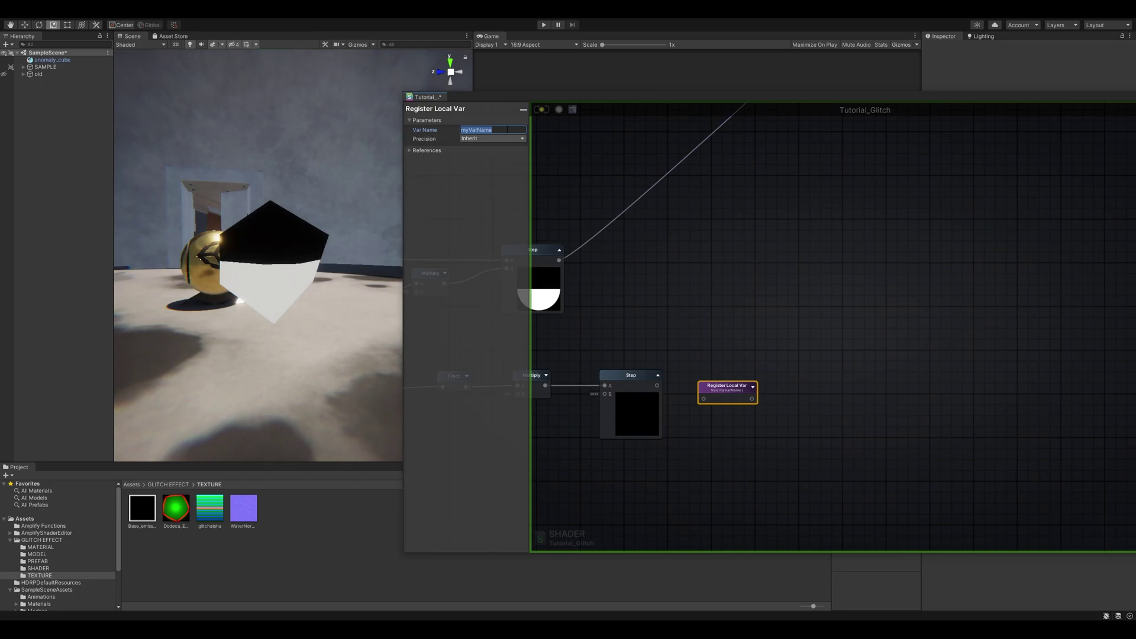
{"action": "type", "text": "BigGlitchesSpawn"}
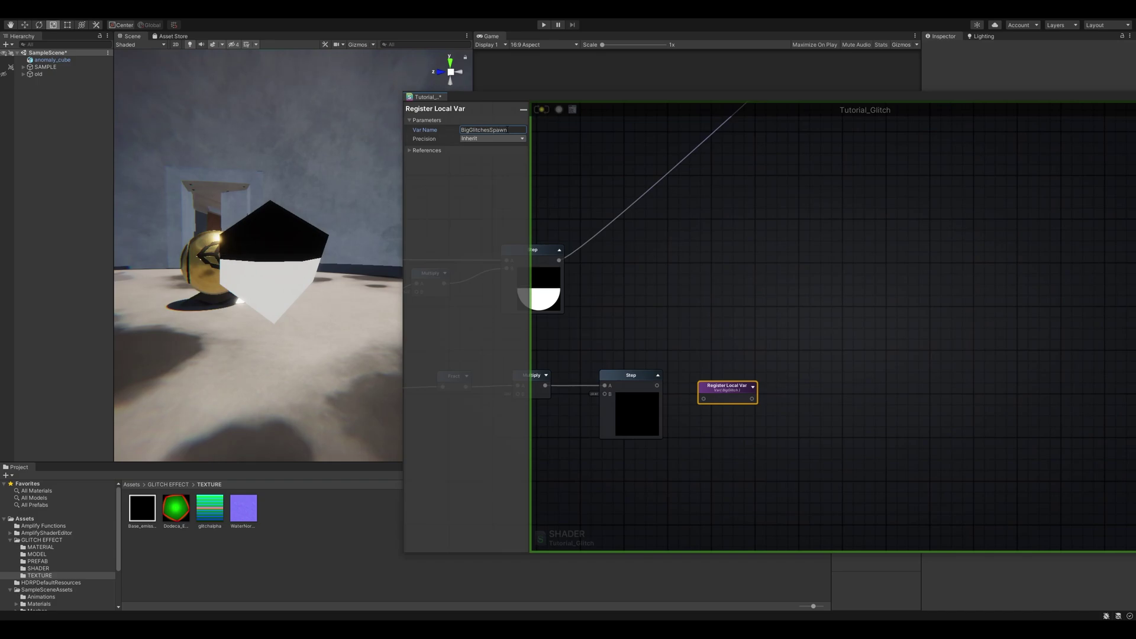
{"action": "left_click_drag", "start_coordinate": [657, 386], "coordinate": [770, 403]}
{"action": "left_click", "coordinate": [758, 322]}
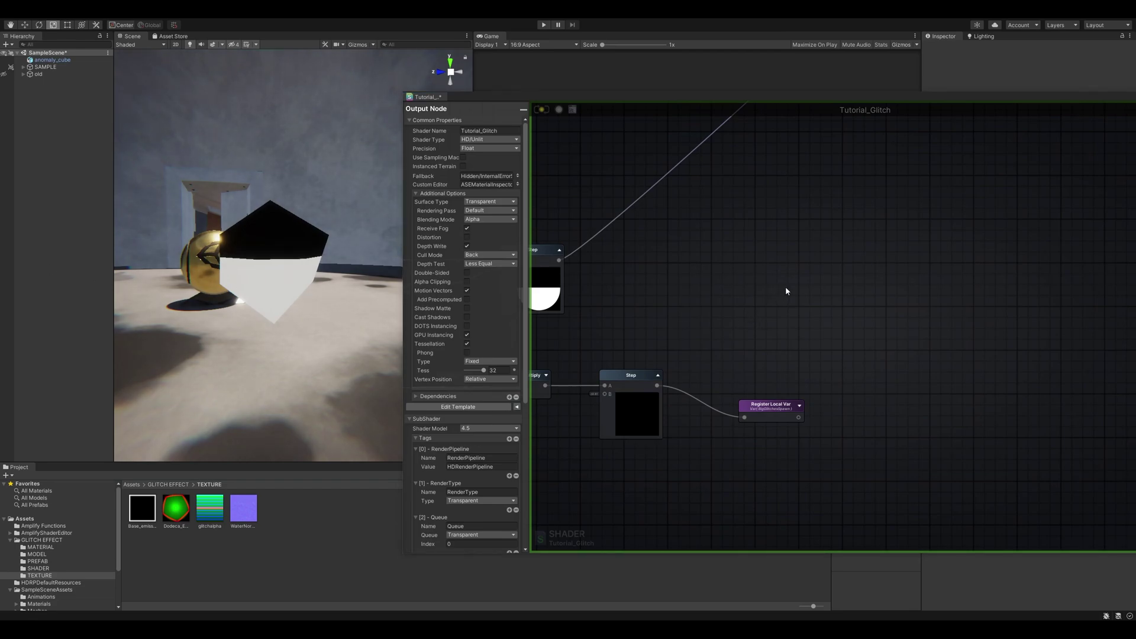
Add two Multiply nodes, one above the other, in the empty area above the BigGlitchesSpawn node
{"action": "scroll", "coordinate": [840, 294], "scroll_direction": "down", "scroll_amount": 5}
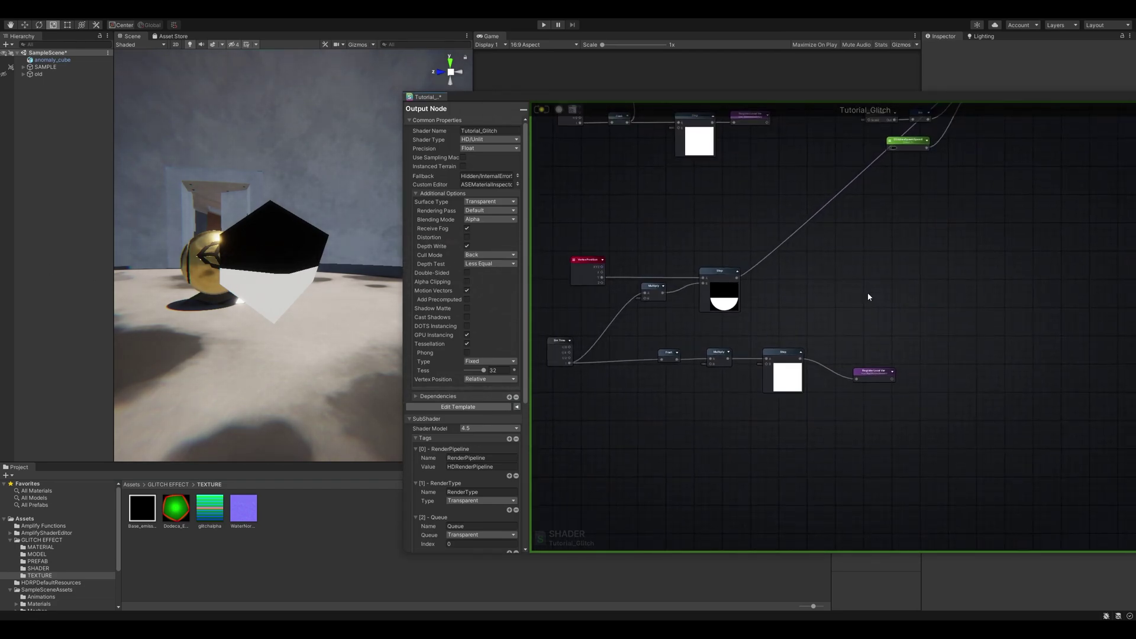
{"action": "scroll", "coordinate": [844, 294], "scroll_direction": "up", "scroll_amount": 5}
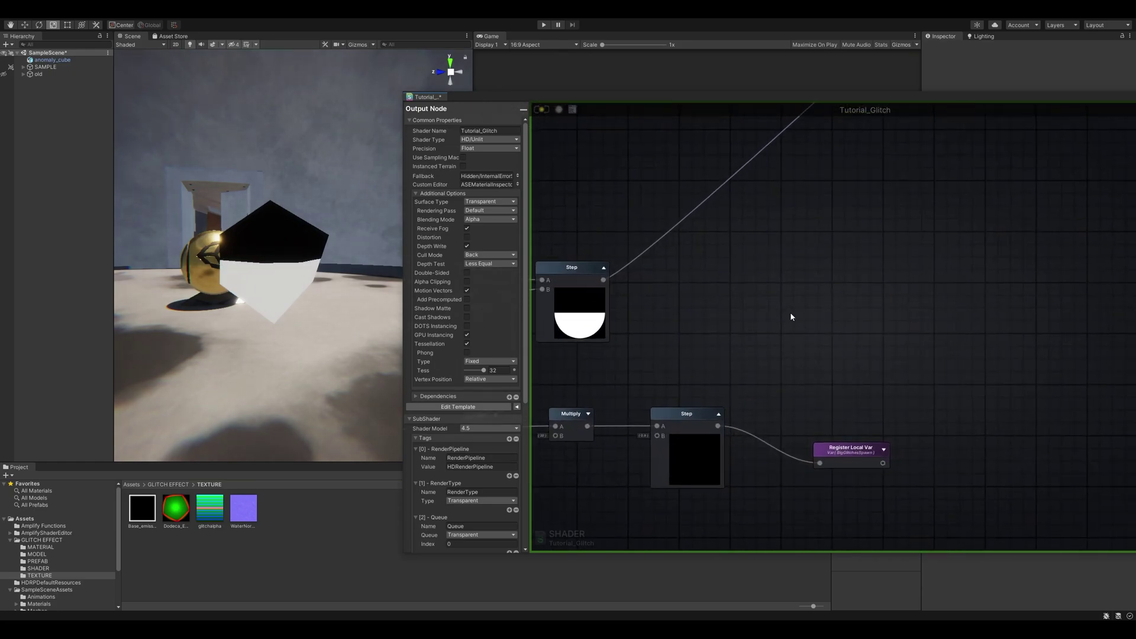
{"action": "middle_click_drag", "start_coordinate": [809, 295], "coordinate": [817, 307]}
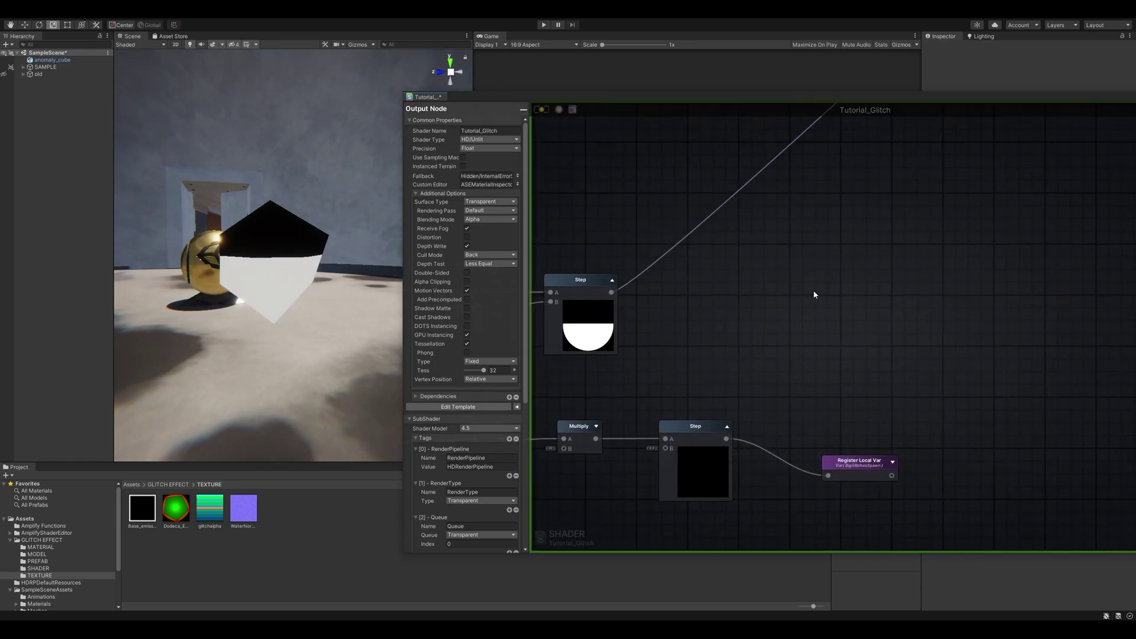
{"action": "left_click", "coordinate": [816, 280]}
{"action": "left_click_drag", "start_coordinate": [824, 288], "coordinate": [833, 276]}
{"action": "left_click", "coordinate": [862, 348]}
{"action": "left_click_drag", "start_coordinate": [874, 351], "coordinate": [861, 351]}
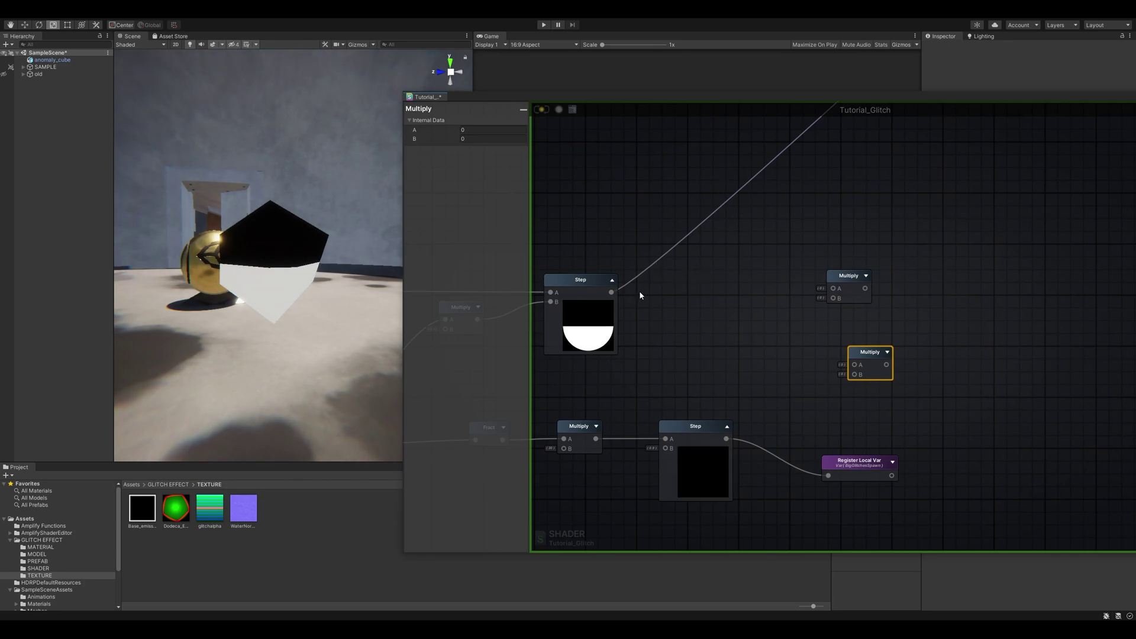
Add a Lerp node, wiring the upper Step into its Alpha, and wire the lower Step's output into the lower Multiply's B
{"action": "key", "text": "l"}
{"action": "left_click", "coordinate": [710, 287]}
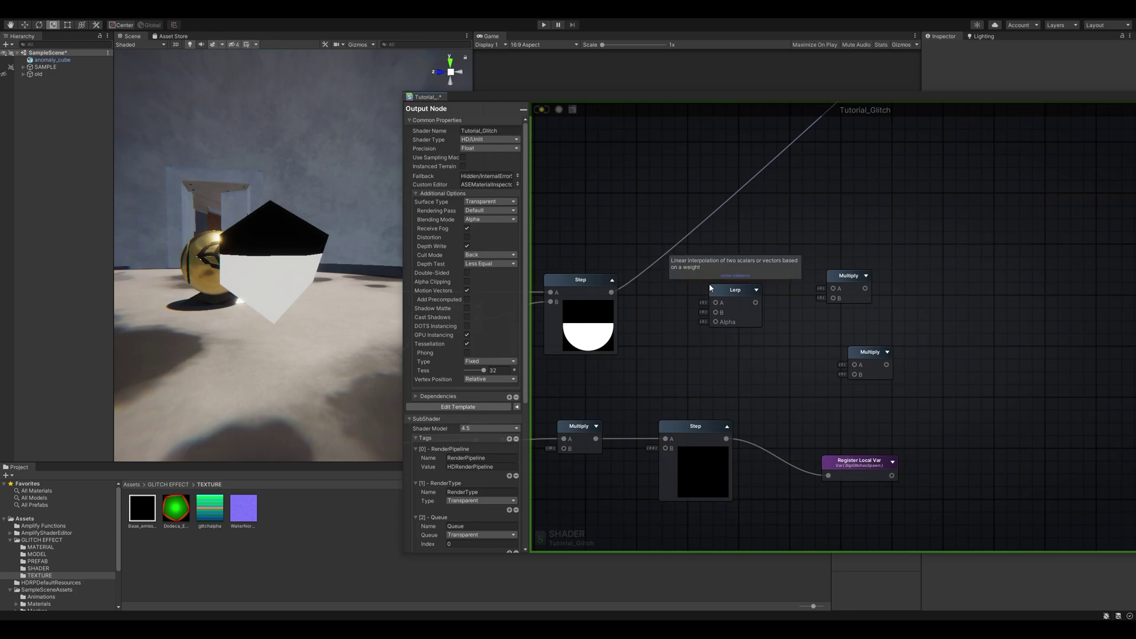
{"action": "left_click_drag", "start_coordinate": [727, 438], "coordinate": [854, 375]}
{"action": "left_click_drag", "start_coordinate": [610, 296], "coordinate": [733, 276]}
Set the Lerp's A value to -0.075, enter its B value, and expand the node's preview
{"action": "left_click", "coordinate": [488, 131]}
{"action": "double_click", "coordinate": [489, 130]}
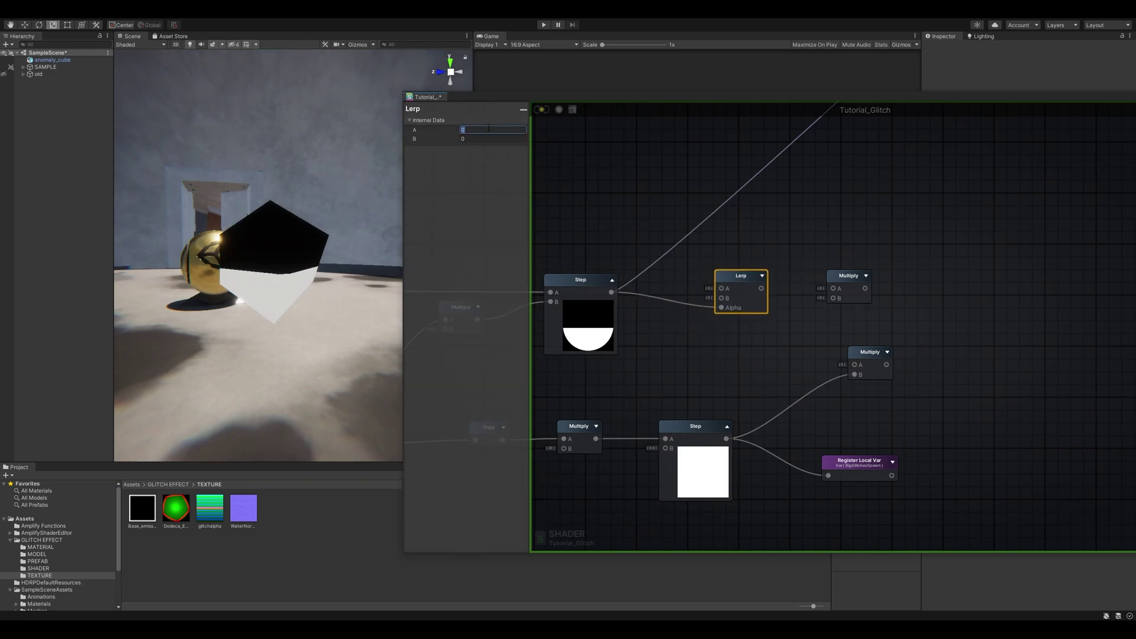
{"action": "type", "text": "-0.075"}
{"action": "left_click", "coordinate": [483, 138]}
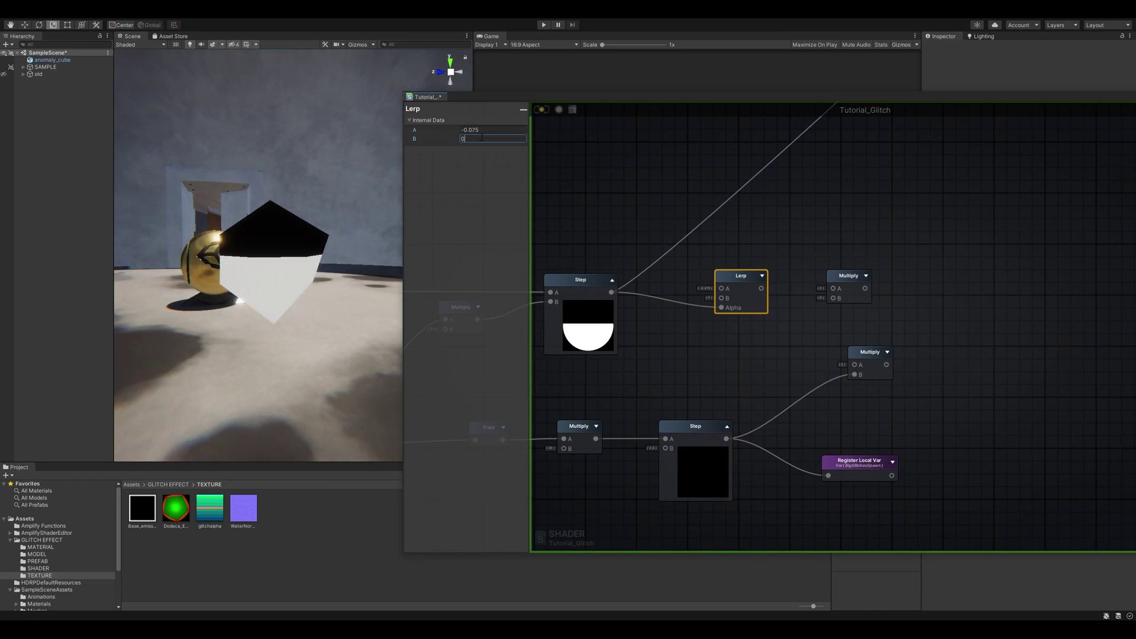
{"action": "left_click", "coordinate": [668, 190]}
{"action": "left_click", "coordinate": [762, 276]}
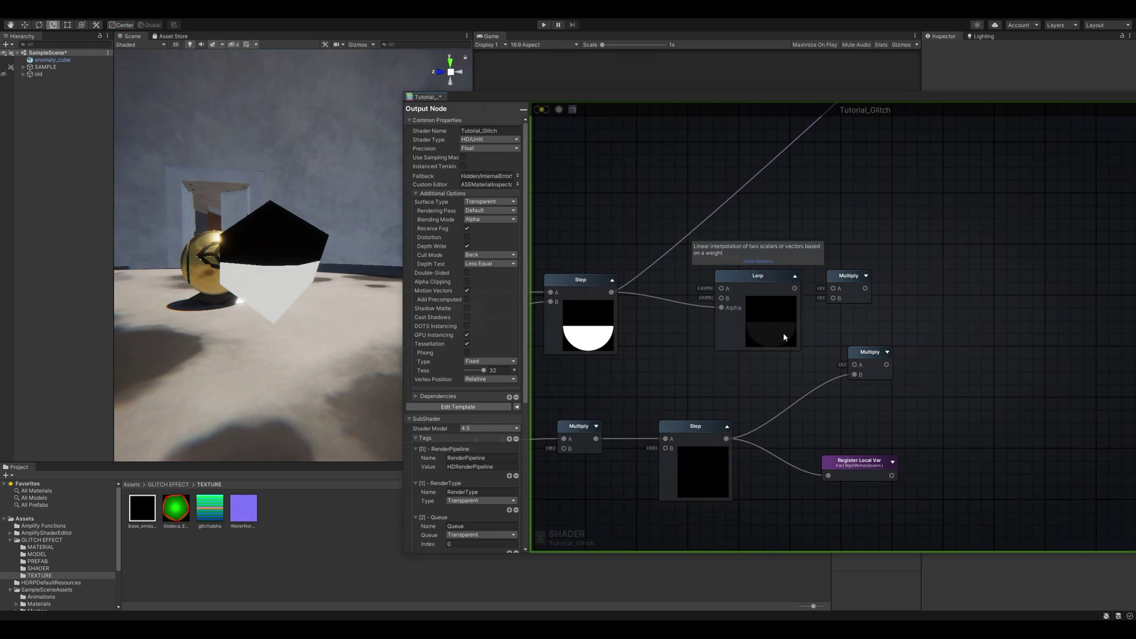
Wire the Lerp output into the upper Multiply's A and the lower Step into its B, and expand that Multiply's preview
{"action": "left_click_drag", "start_coordinate": [794, 290], "coordinate": [834, 289]}
{"action": "left_click_drag", "start_coordinate": [727, 438], "coordinate": [834, 298]}
{"action": "left_click", "coordinate": [865, 276]}
Try wiring the upper Step's output directly into the upper Multiply's A input in place of the Lerp
{"action": "scroll", "coordinate": [900, 325], "scroll_direction": "up", "scroll_amount": 1}
{"action": "left_click", "coordinate": [871, 385]}
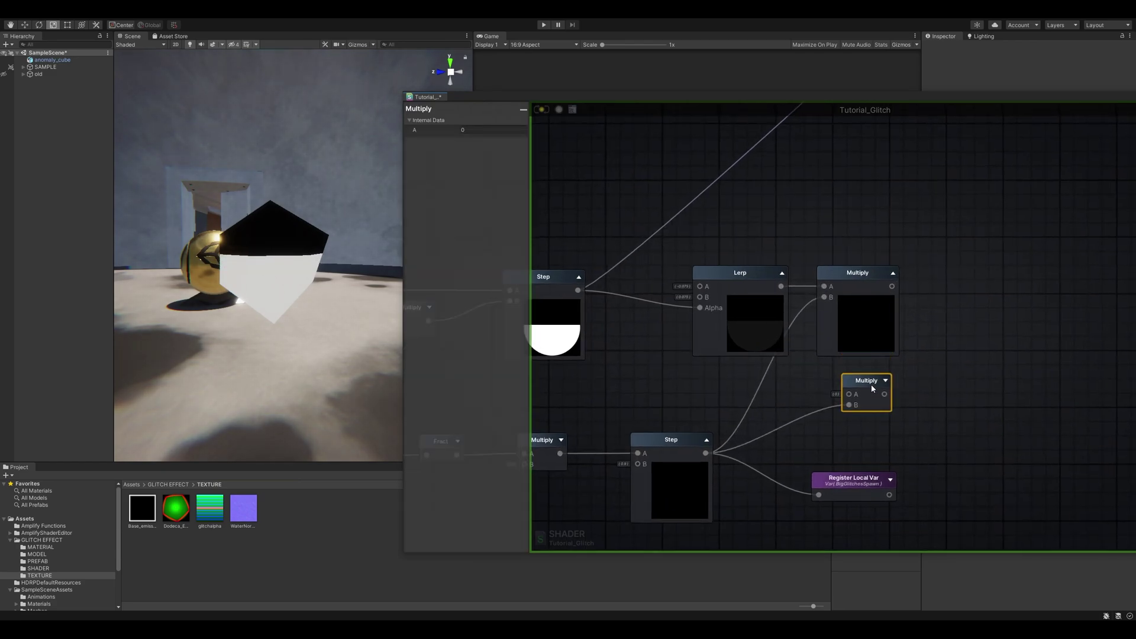
{"action": "left_click_drag", "start_coordinate": [576, 290], "coordinate": [826, 285]}
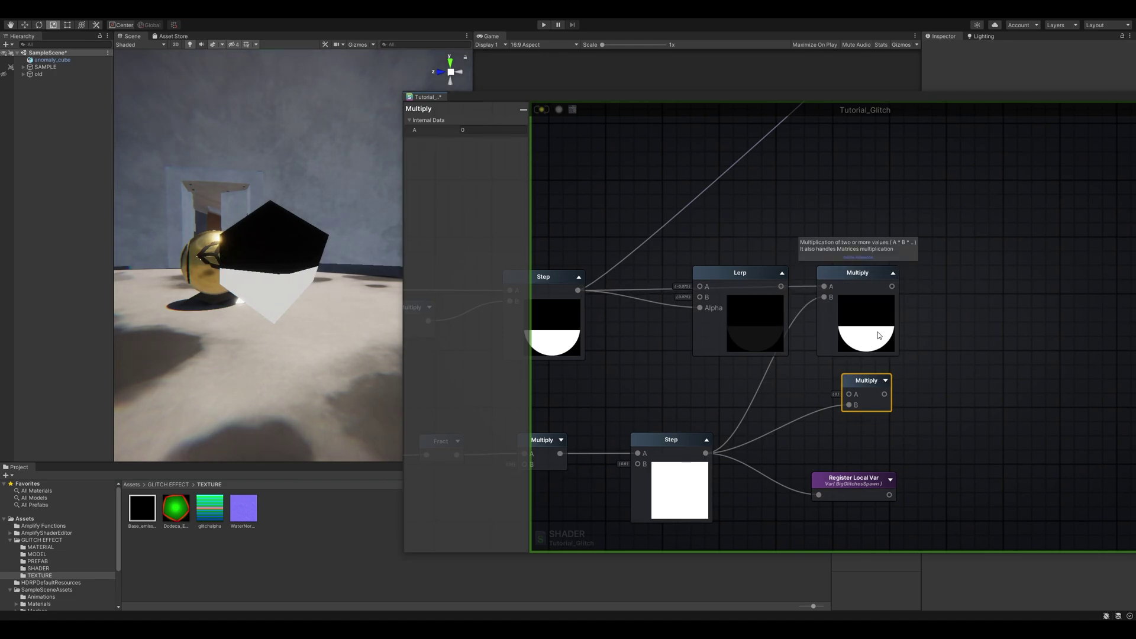
{"action": "left_click", "coordinate": [934, 335]}
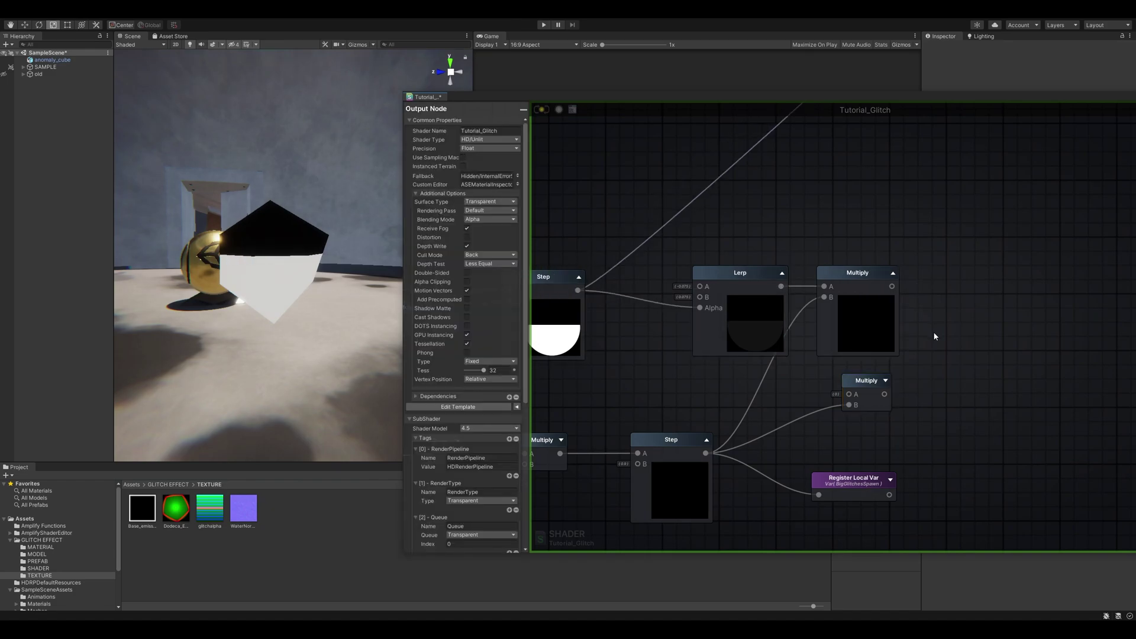
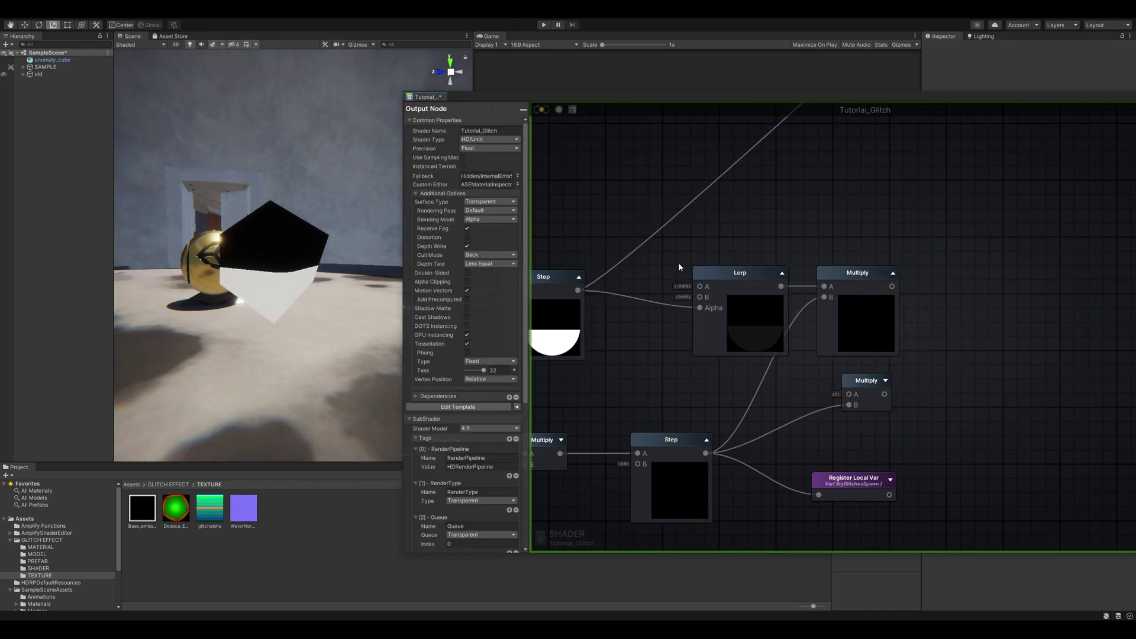
Collapse the Lerp's preview, raise the node slightly and shift the lower Multiply a little away from the upper one
{"action": "left_click", "coordinate": [782, 276]}
{"action": "left_click_drag", "start_coordinate": [719, 278], "coordinate": [723, 259]}
{"action": "left_click_drag", "start_coordinate": [858, 391], "coordinate": [872, 409]}
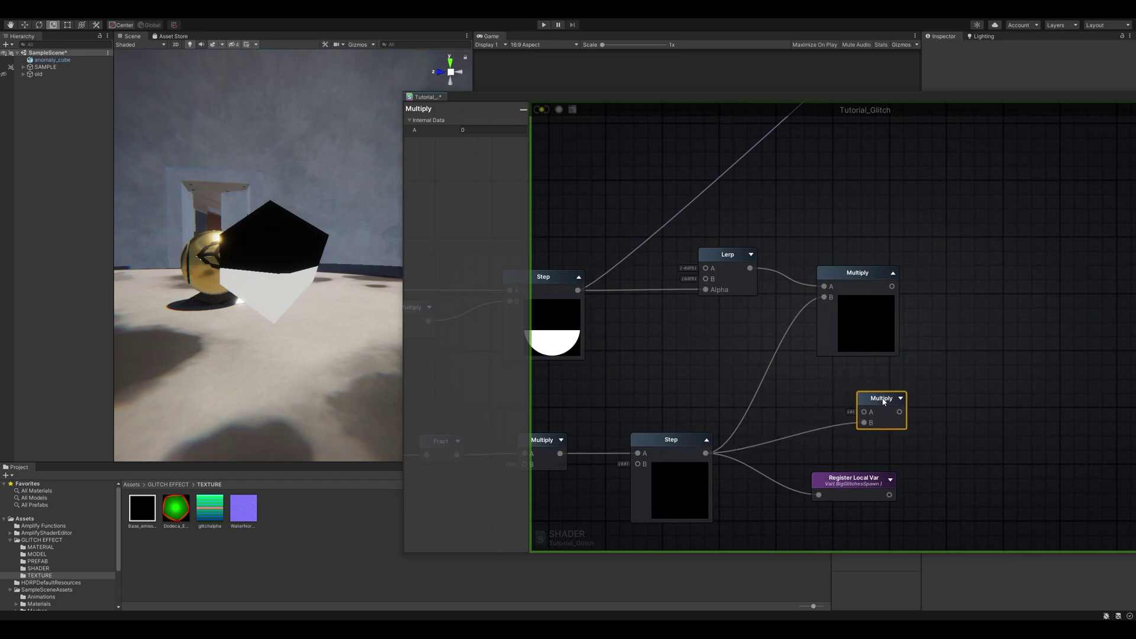
Wire the upper Step's output into the lower Multiply's A, expand its preview and place it beneath the upper Multiply
{"action": "middle_click_drag", "start_coordinate": [693, 335], "coordinate": [684, 325]}
{"action": "left_click_drag", "start_coordinate": [571, 281], "coordinate": [919, 367]}
{"action": "left_click", "coordinate": [892, 388]}
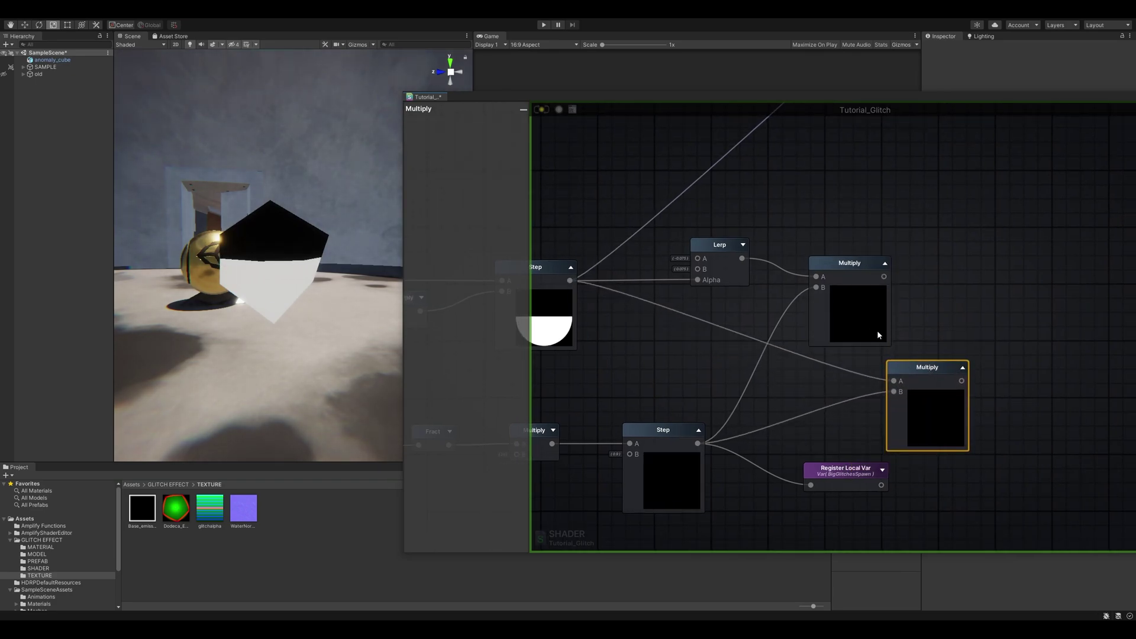
{"action": "middle_click_drag", "start_coordinate": [994, 353], "coordinate": [932, 344]}
{"action": "left_click_drag", "start_coordinate": [874, 361], "coordinate": [807, 353]}
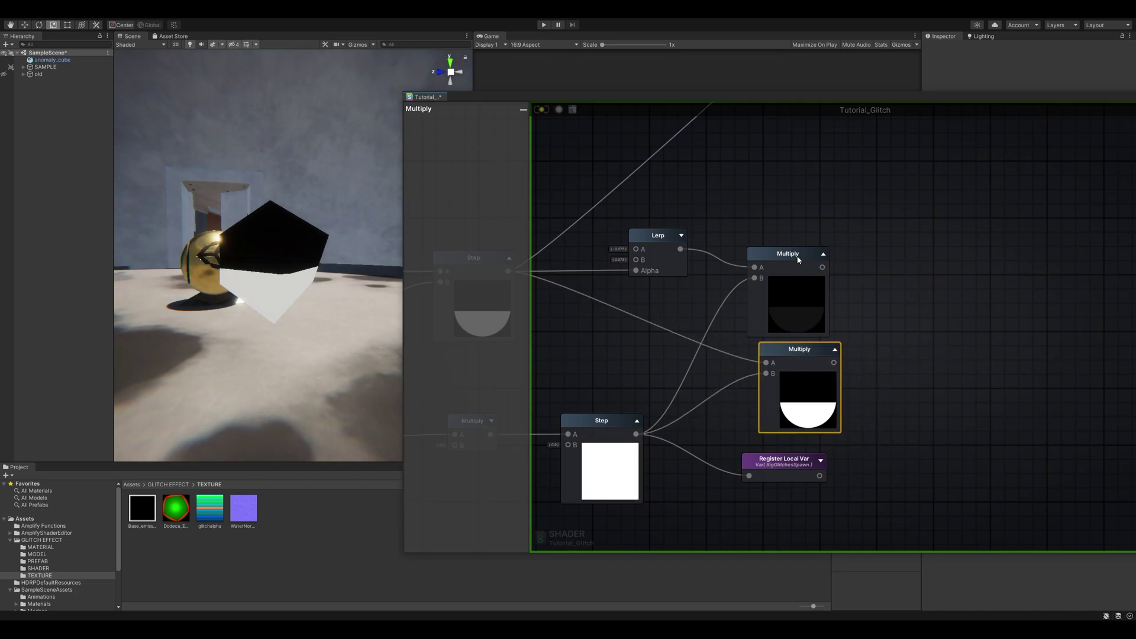
Move the upper Multiply up, collapse its preview and add two Register Local Var nodes, one beside each Multiply
{"action": "mouse_move", "coordinate": [798, 258]}
{"action": "left_mouse_down"}
{"action": "mouse_move", "coordinate": [830, 235]}
{"action": "mouse_move", "coordinate": [796, 240]}
{"action": "left_mouse_up"}
{"action": "left_click", "coordinate": [844, 227]}
{"action": "left_click", "coordinate": [882, 242]}
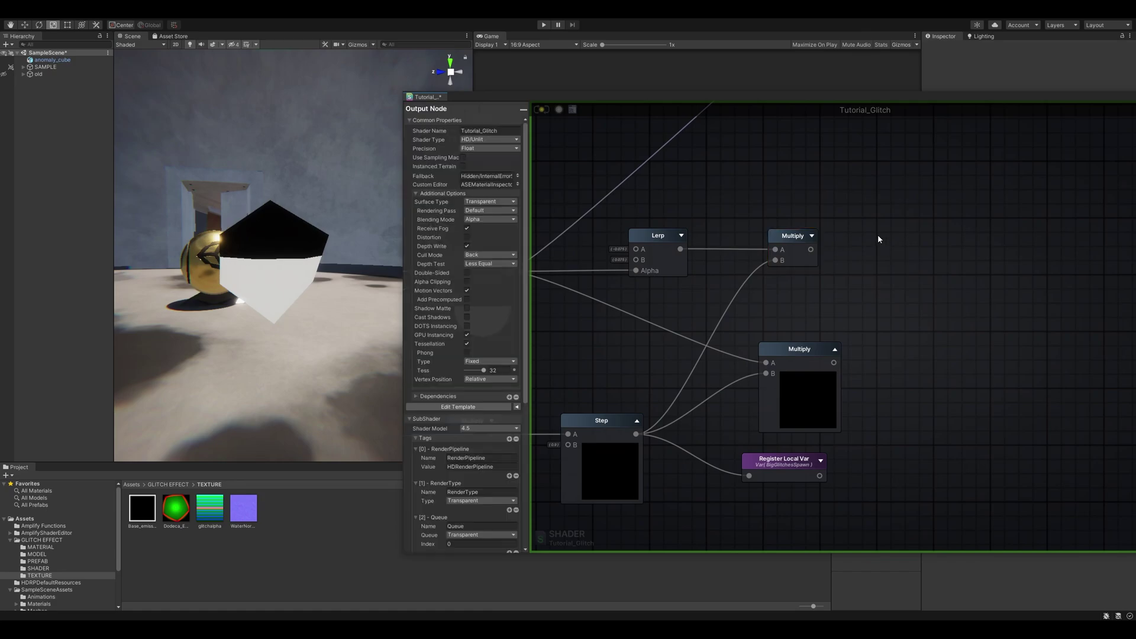
{"action": "key", "text": "r"}
{"action": "left_click", "coordinate": [877, 236]}
{"action": "left_click", "coordinate": [894, 337]}
Collapse the lower Multiply's preview and align the node beneath the upper Multiply
{"action": "left_click", "coordinate": [799, 349]}
{"action": "left_click", "coordinate": [835, 349]}
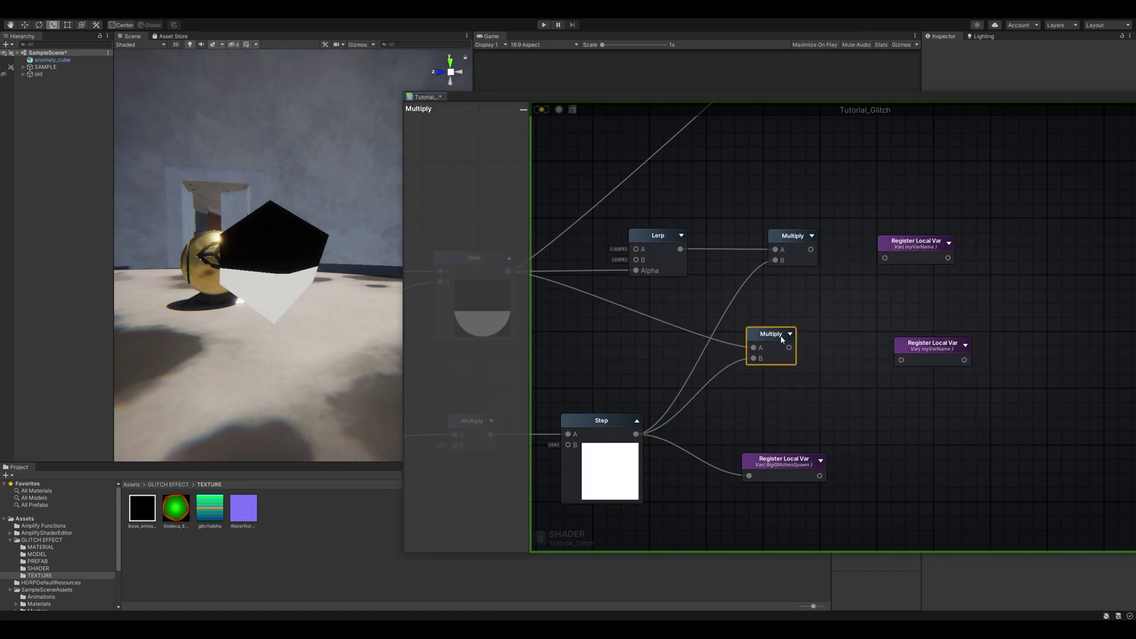
{"action": "left_click_drag", "start_coordinate": [778, 335], "coordinate": [797, 344]}
Wire the upper Multiply into the upper Register Local Var and name the variable BigGlitches
{"action": "left_click_drag", "start_coordinate": [810, 249], "coordinate": [897, 243]}
{"action": "left_click", "coordinate": [485, 130]}
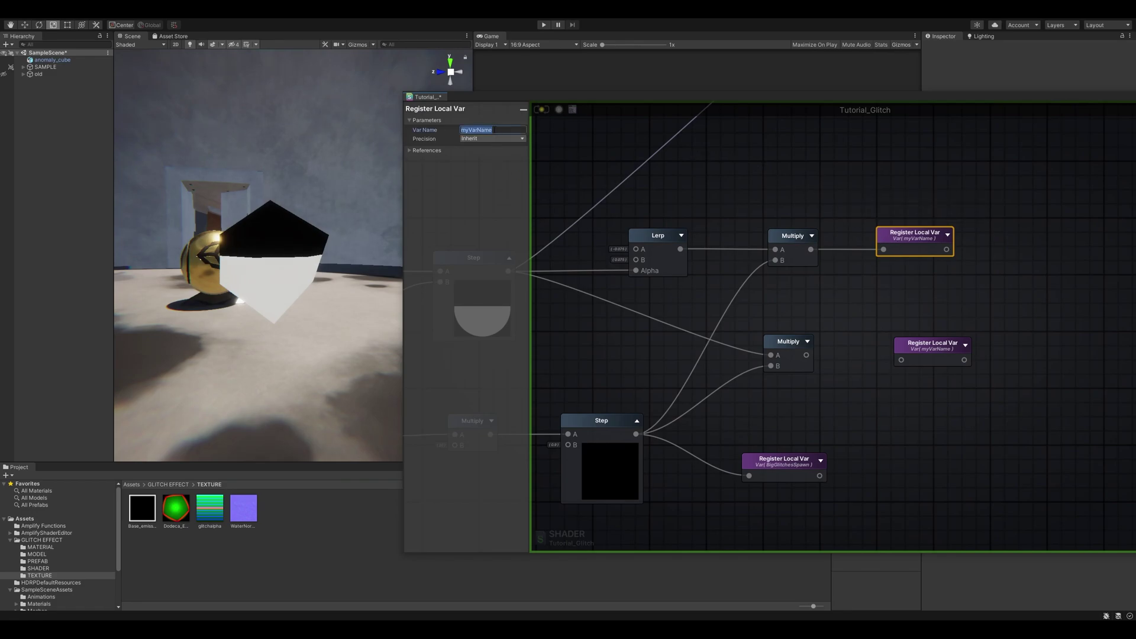
{"action": "type", "text": "BigG"}
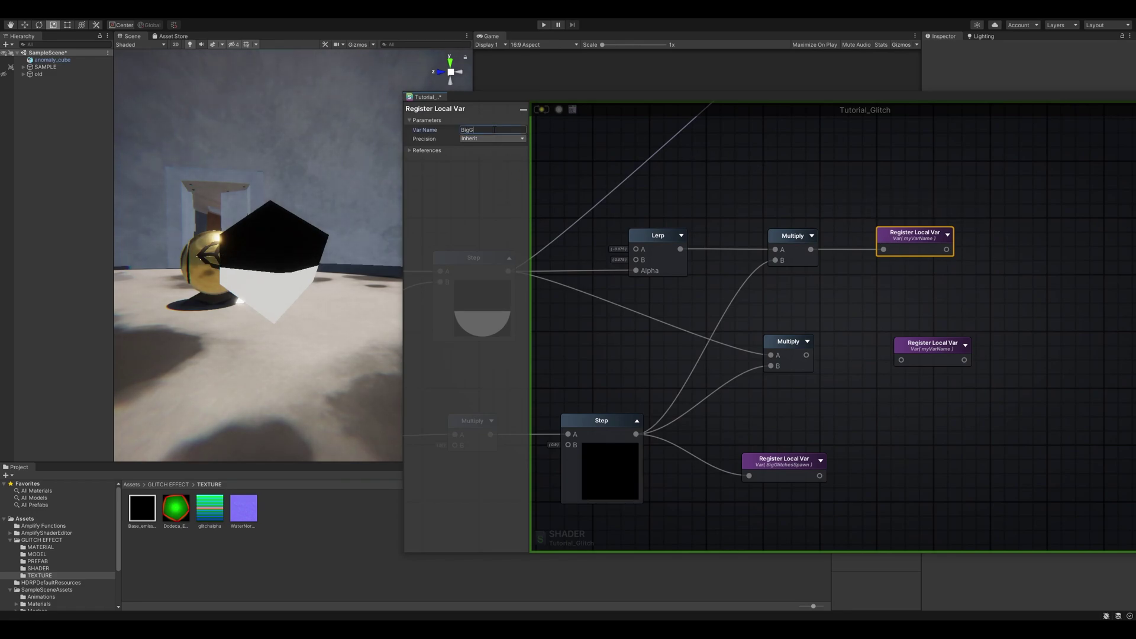
{"action": "type", "text": "litches"}
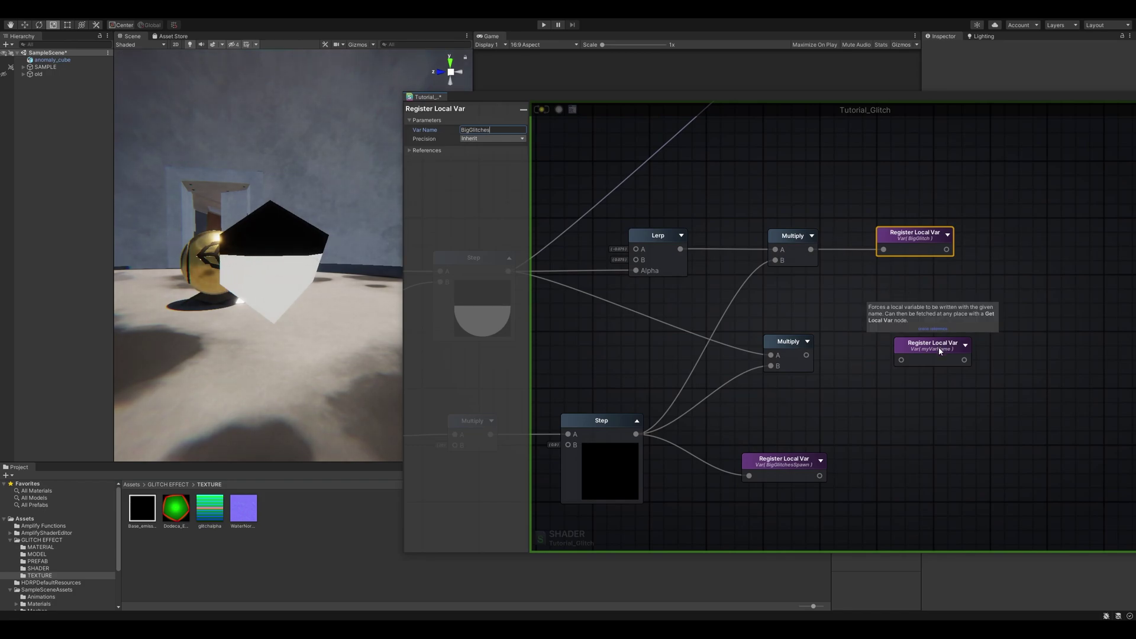
Wire the lower Multiply into the lower Register Local Var and name the variable BigGlitchesMask
{"action": "left_click_drag", "start_coordinate": [940, 349], "coordinate": [931, 348]}
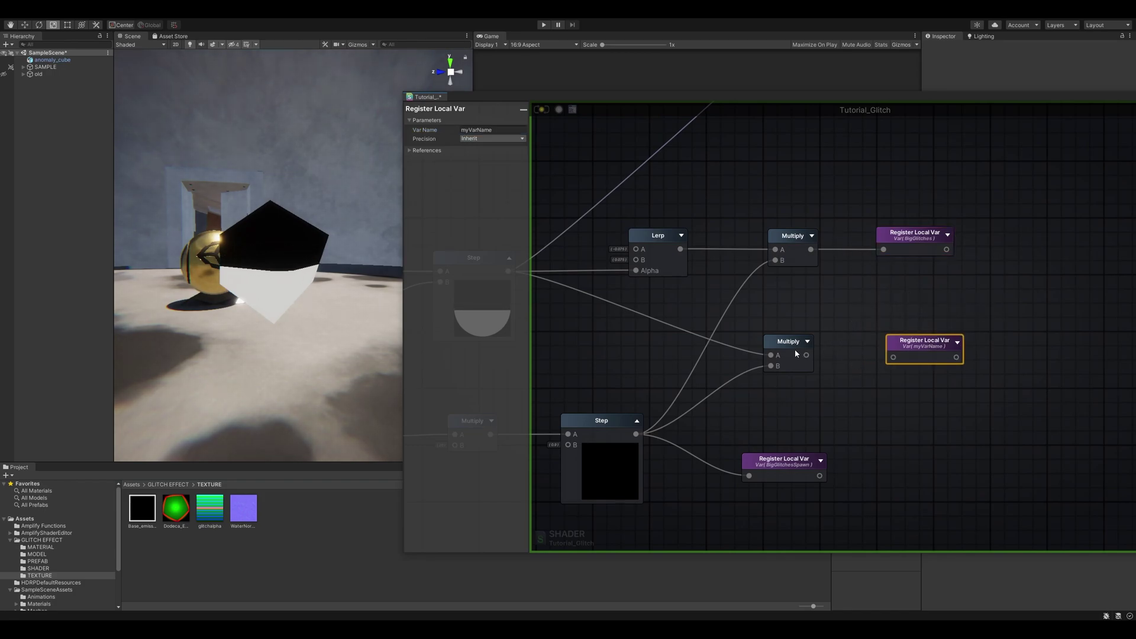
{"action": "left_click_drag", "start_coordinate": [805, 355], "coordinate": [894, 356]}
{"action": "left_click", "coordinate": [512, 126]}
{"action": "type", "text": "BigGlitchesMask"}
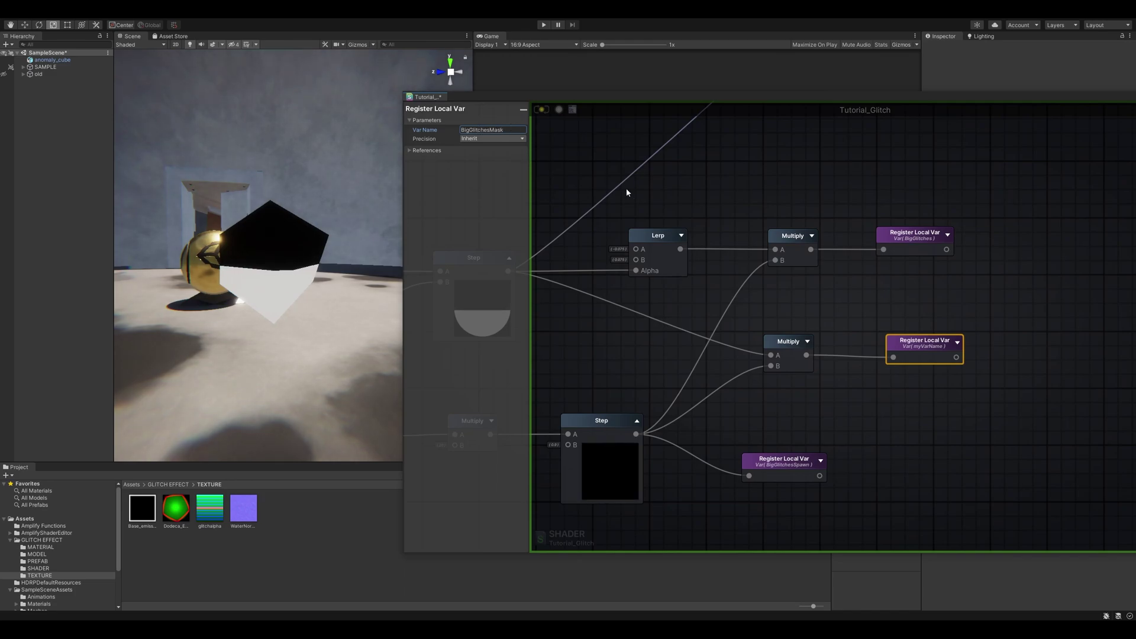
{"action": "left_click", "coordinate": [876, 298]}
Select the timing and big-glitch node groups together and move them down, away from the panning mask nodes
{"action": "scroll", "coordinate": [908, 419], "scroll_direction": "down", "scroll_amount": 10}
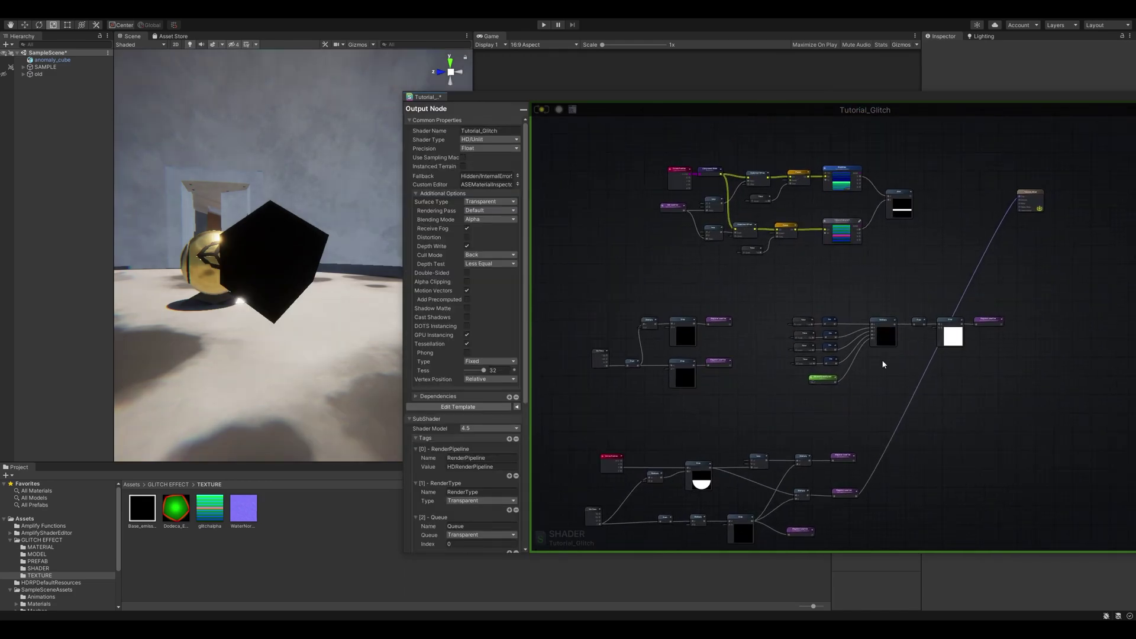
{"action": "left_click_drag", "start_coordinate": [963, 467], "coordinate": [644, 268]}
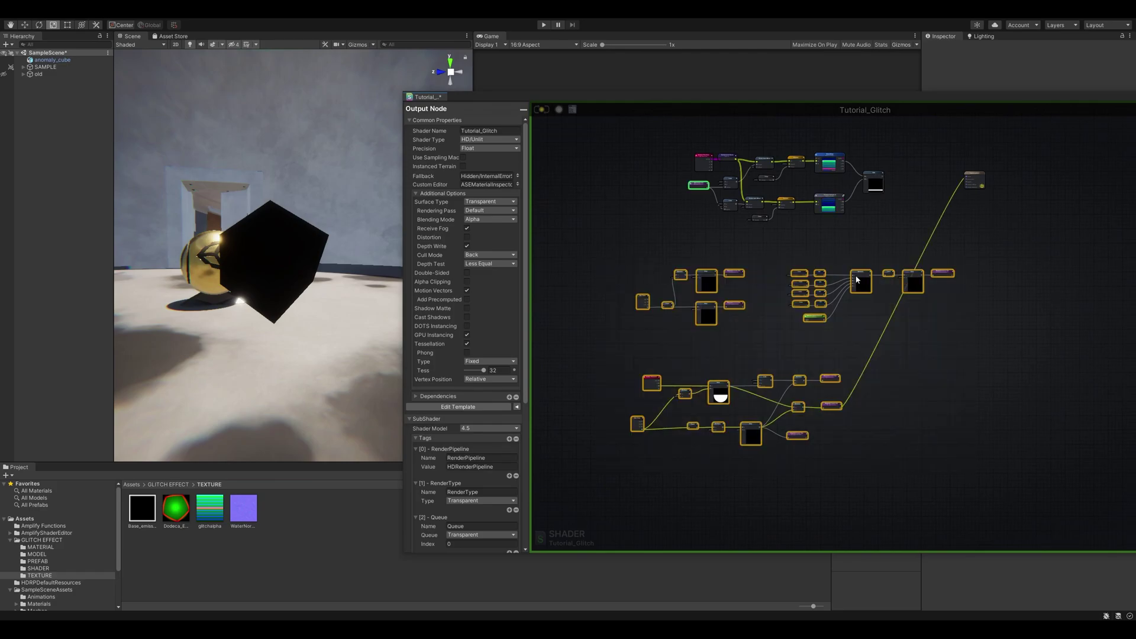
{"action": "left_click_drag", "start_coordinate": [862, 277], "coordinate": [839, 394]}
{"action": "left_click", "coordinate": [691, 303]}
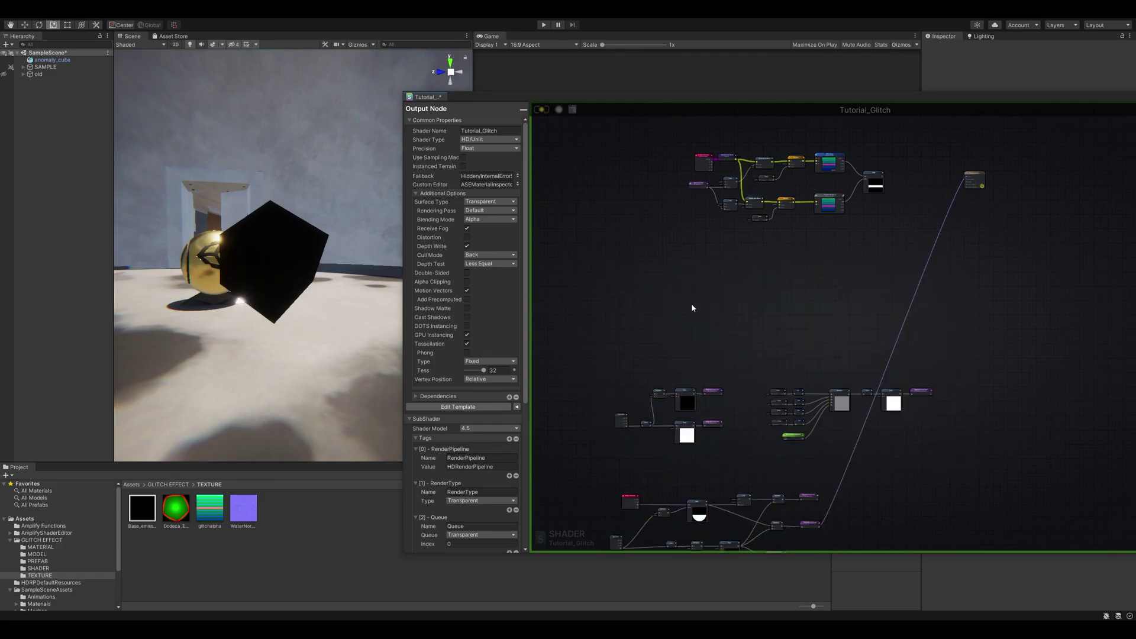
Select the whole panning mask node group and move it down and away from the output node
{"action": "scroll", "coordinate": [704, 321], "scroll_direction": "up", "scroll_amount": 8}
{"action": "scroll", "coordinate": [704, 320], "scroll_direction": "down", "scroll_amount": 8}
{"action": "left_click_drag", "start_coordinate": [925, 298], "coordinate": [723, 183]}
{"action": "left_click_drag", "start_coordinate": [859, 209], "coordinate": [800, 272]}
{"action": "scroll", "coordinate": [811, 386], "scroll_direction": "up", "scroll_amount": 4}
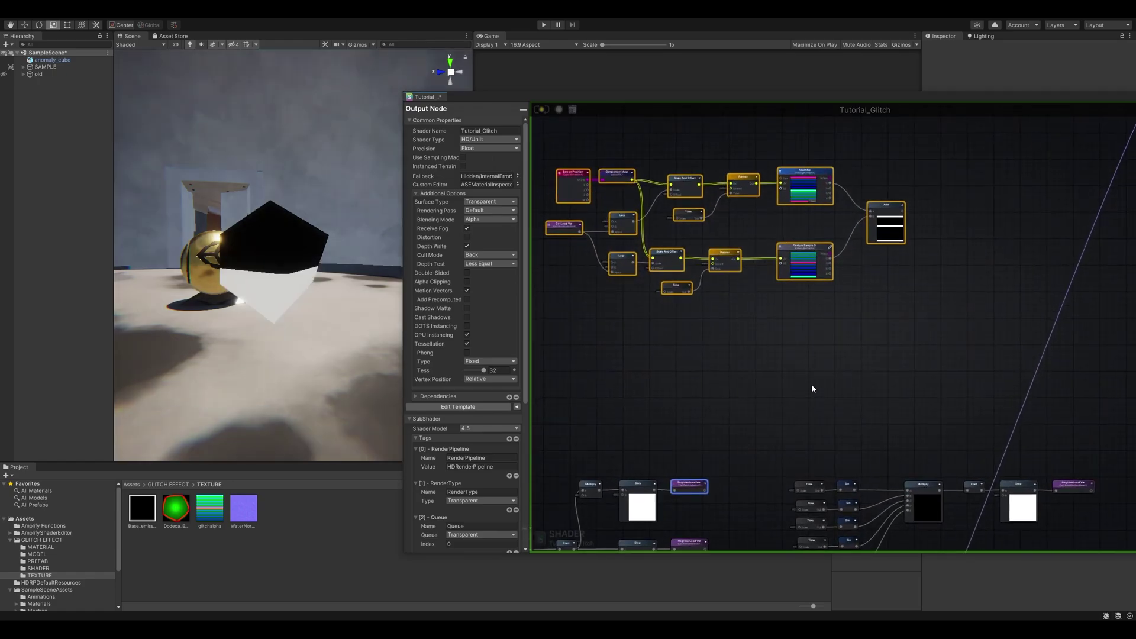
{"action": "left_click", "coordinate": [881, 297]}
Delete the Add node that combines the two mask texture samples
{"action": "scroll", "coordinate": [884, 298], "scroll_direction": "up", "scroll_amount": 4}
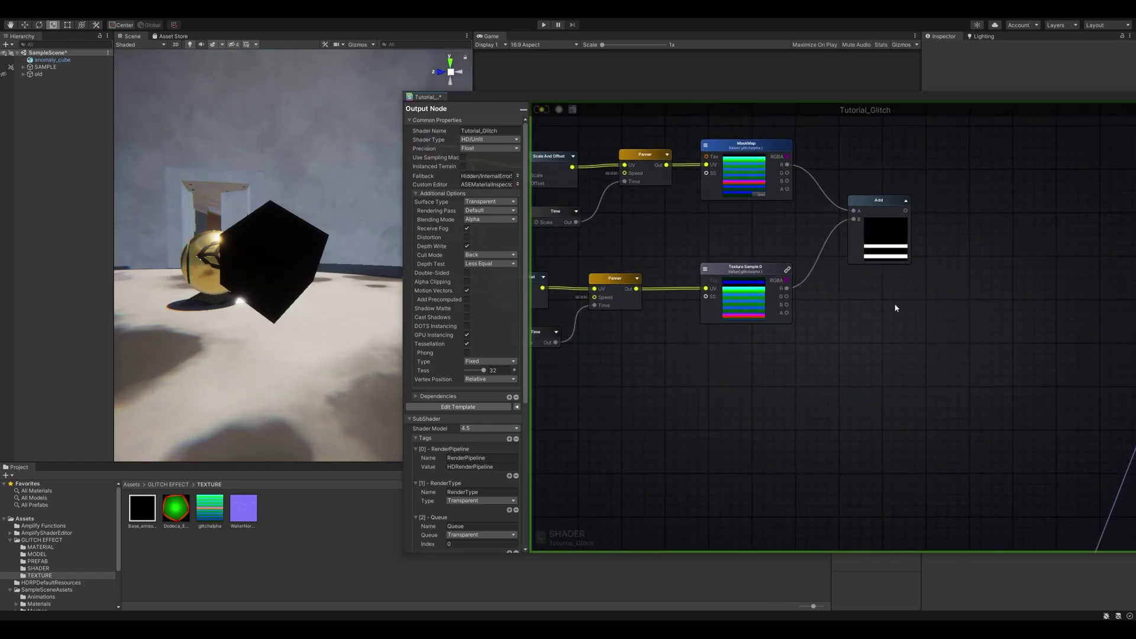
{"action": "left_click_drag", "start_coordinate": [944, 304], "coordinate": [862, 204]}
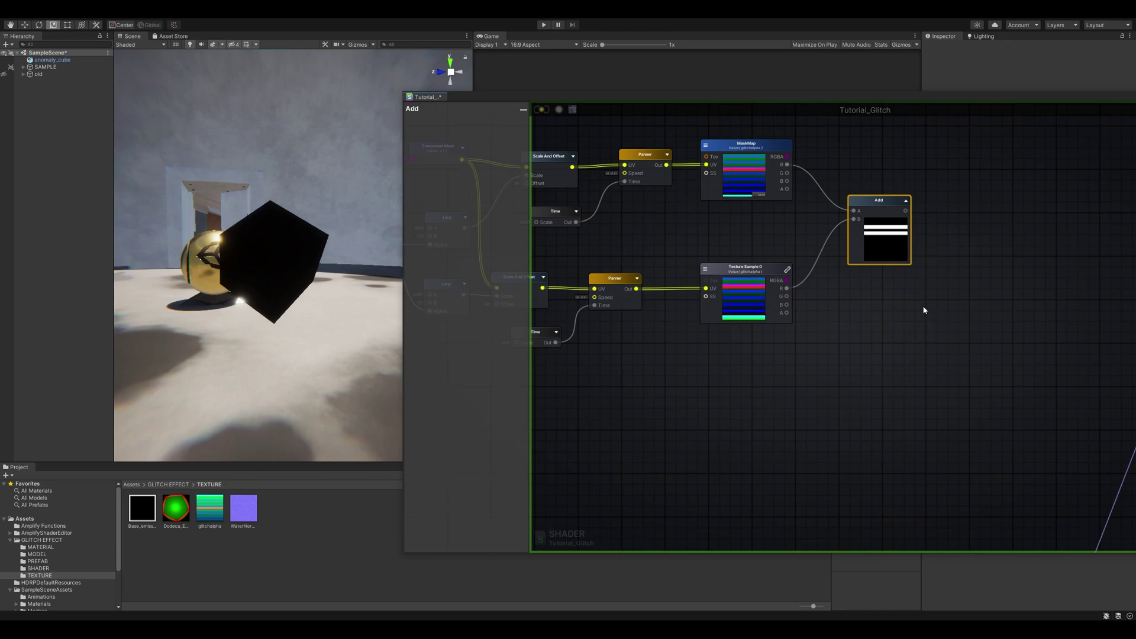
{"action": "key", "text": "Delete"}
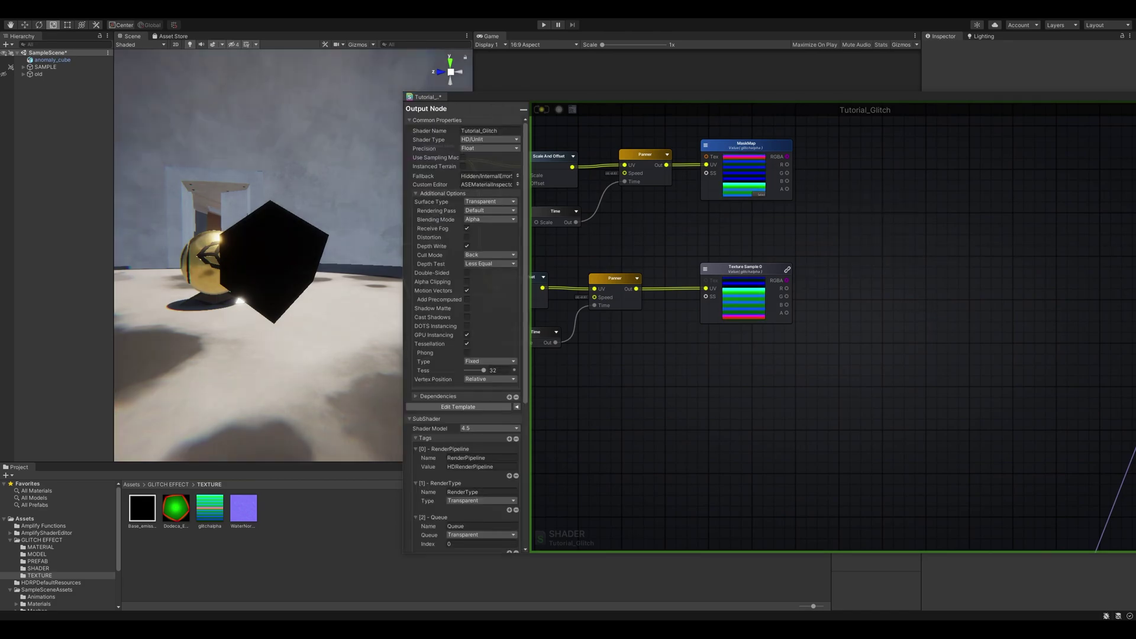
Add two Get Local Var nodes, one beside the MaskMap sample and one below the second texture sample
{"action": "middle_click_drag", "start_coordinate": [861, 246], "coordinate": [757, 274]}
{"action": "left_click", "coordinate": [746, 272]}
{"action": "left_click", "coordinate": [702, 450]}
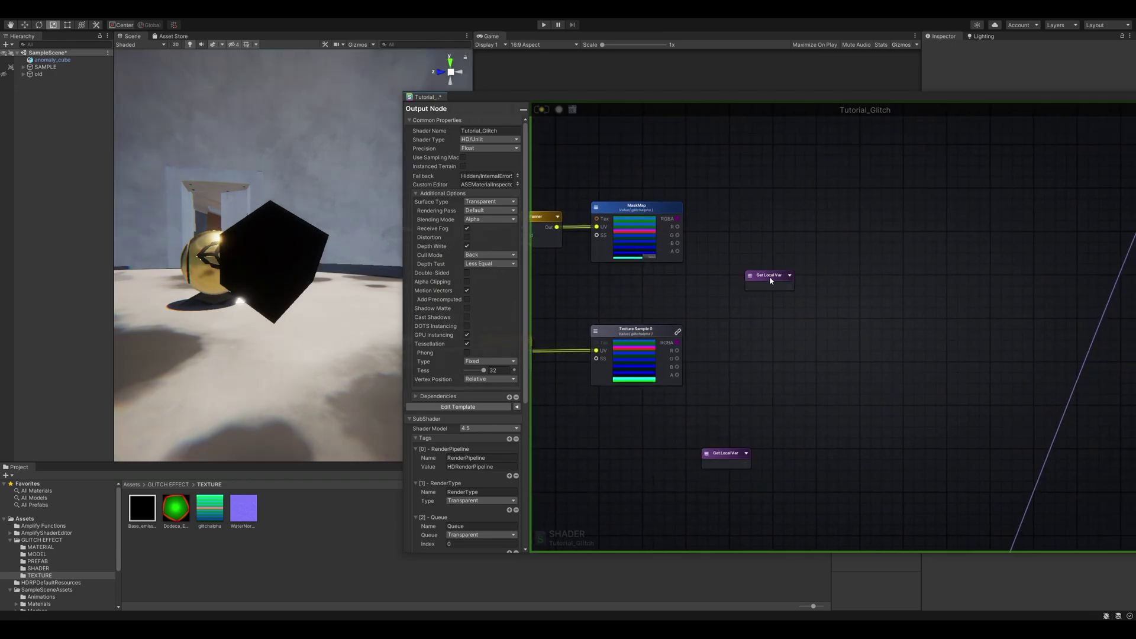
Move the upper Get Local Var closer to the samples, then reference RandomSwitch1 in it and RandomSwitch2 in the lower one
{"action": "left_click_drag", "start_coordinate": [749, 278], "coordinate": [704, 283]}
{"action": "left_click", "coordinate": [704, 283]}
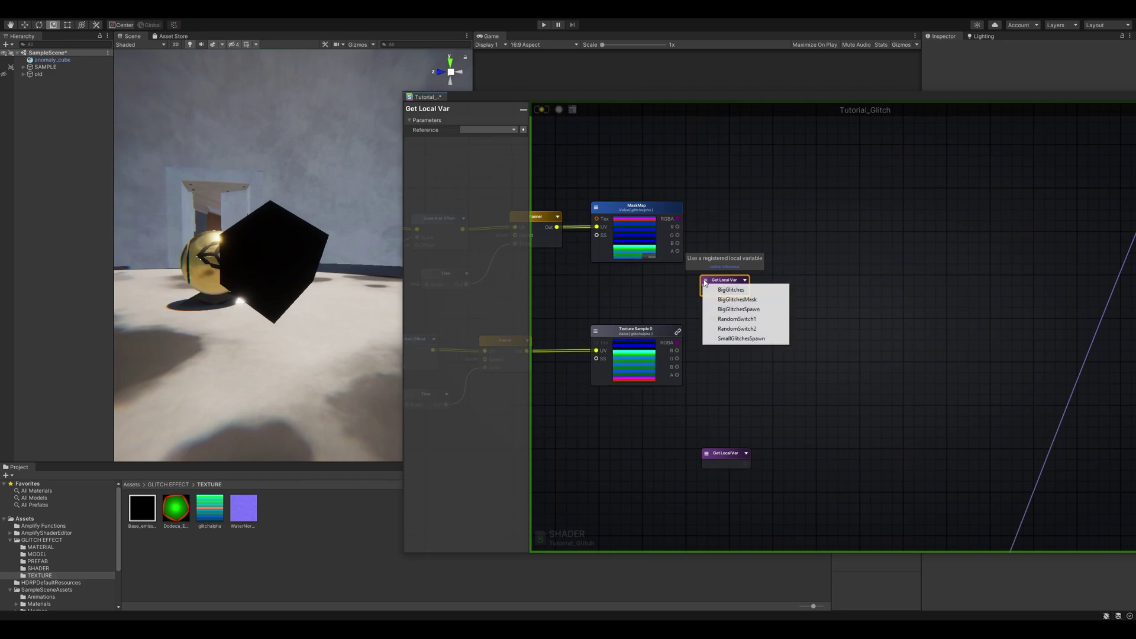
{"action": "left_click", "coordinate": [739, 320]}
{"action": "left_click", "coordinate": [724, 454]}
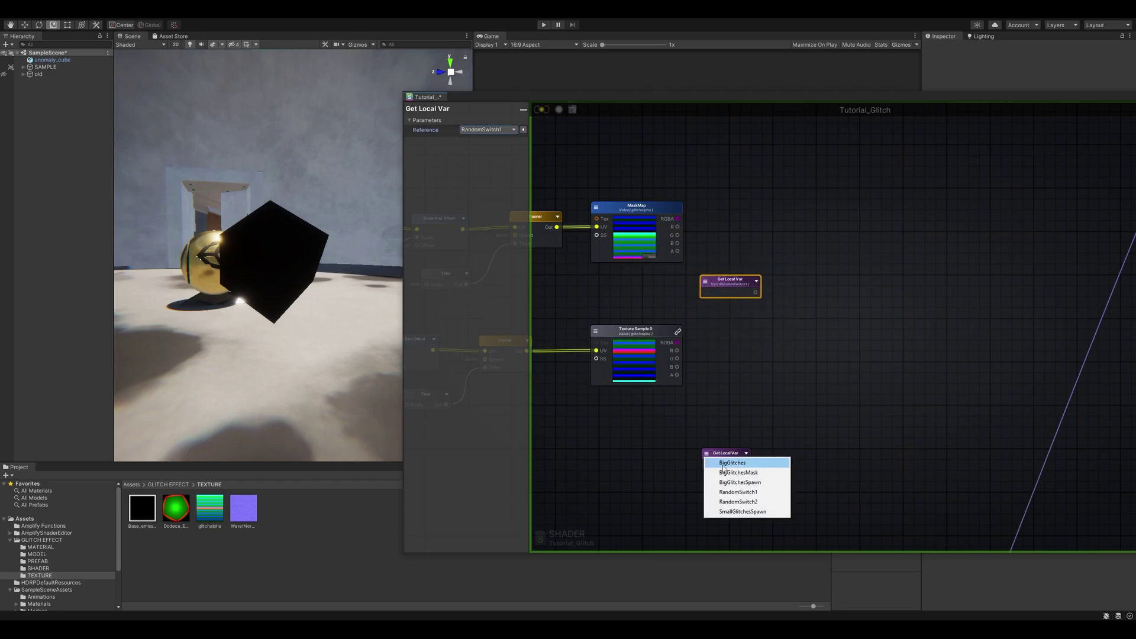
{"action": "left_click", "coordinate": [740, 501]}
Add a Lerp node beside the RandomSwitch1 Get Local Var node and select it
{"action": "middle_click_drag", "start_coordinate": [769, 353], "coordinate": [672, 360]}
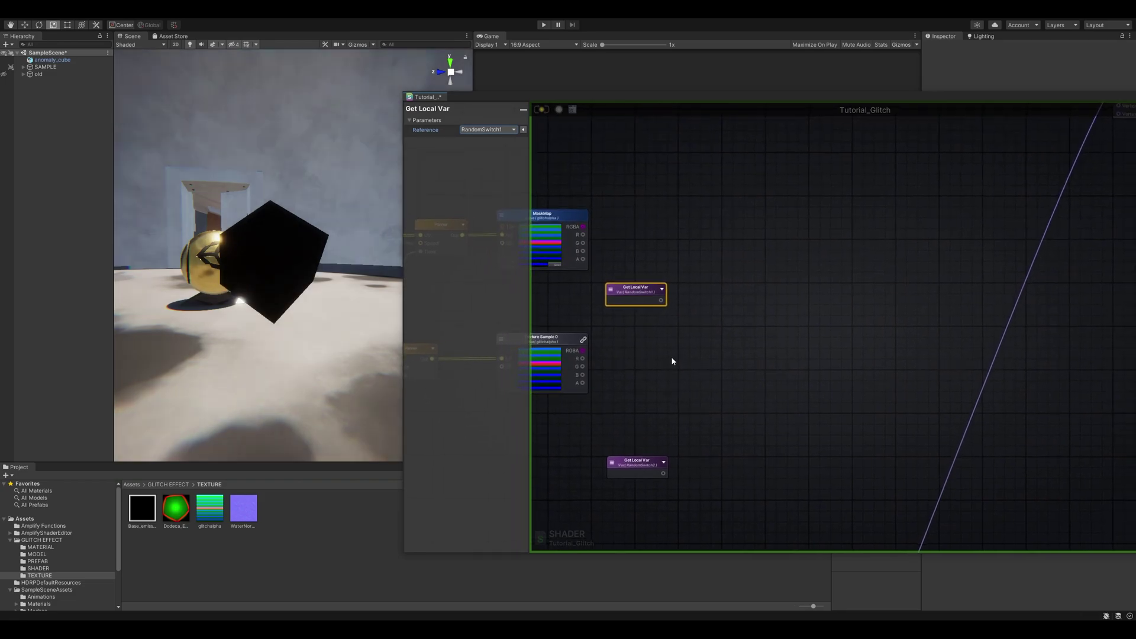
{"action": "left_click", "coordinate": [776, 270]}
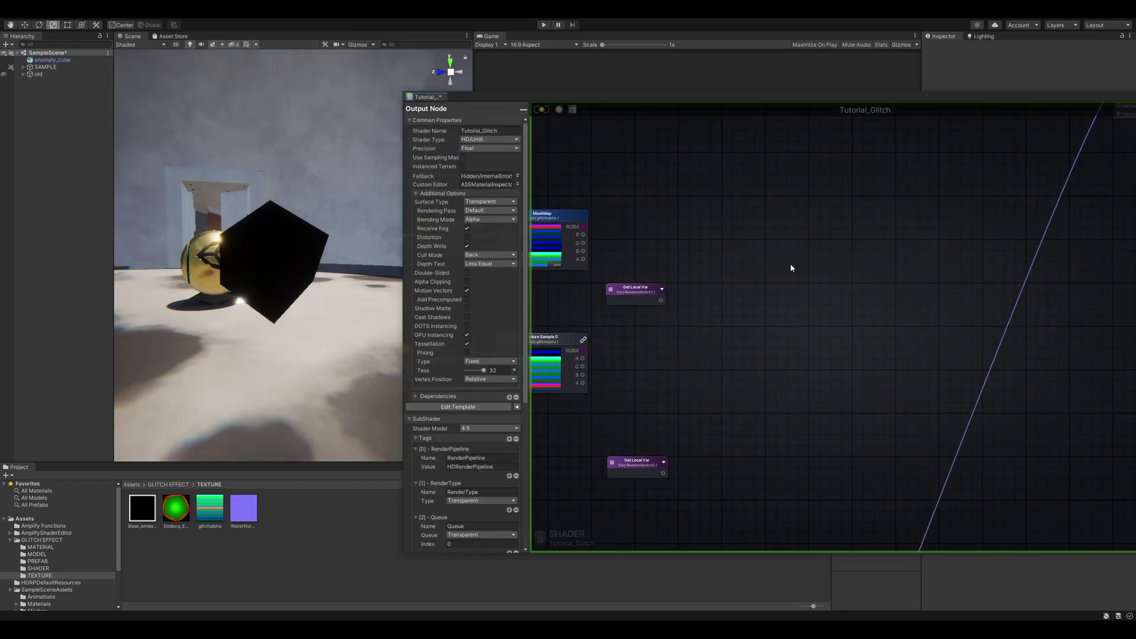
{"action": "left_click", "coordinate": [764, 254]}
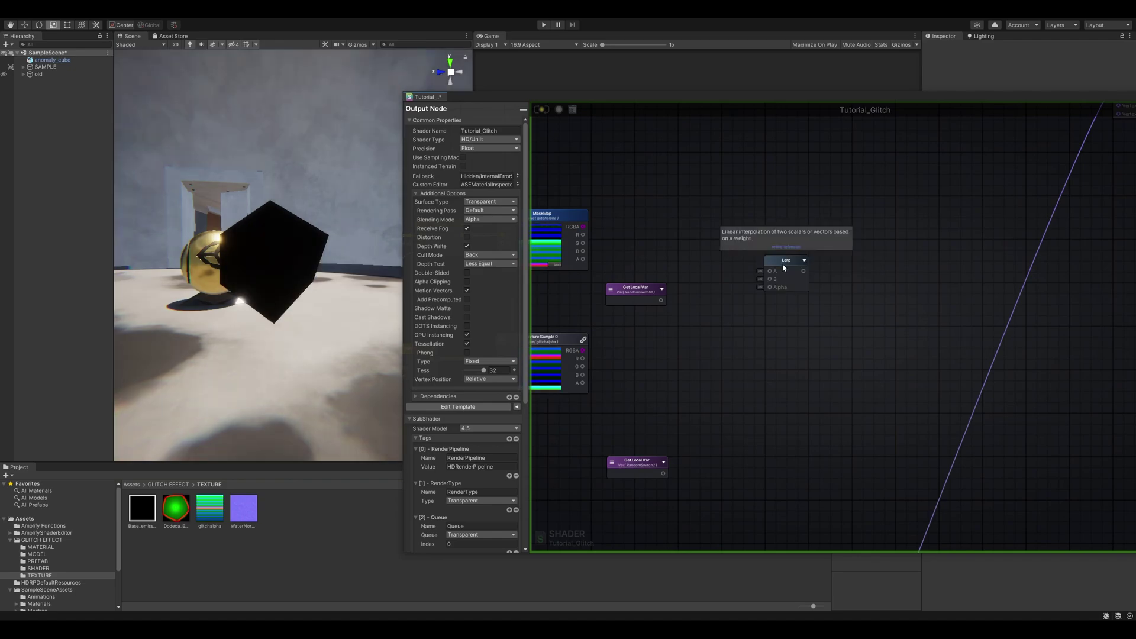
{"action": "left_click", "coordinate": [782, 264]}
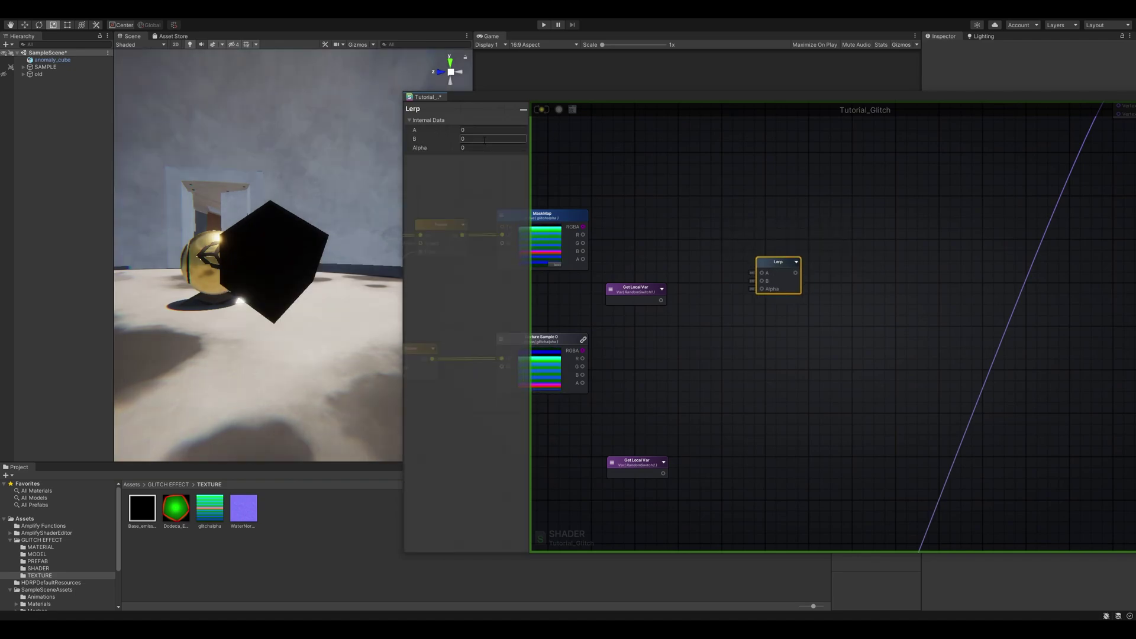
Set the new Lerp's B value to 0.1 and its A value to 0.15
{"action": "key", "text": "Tab"}
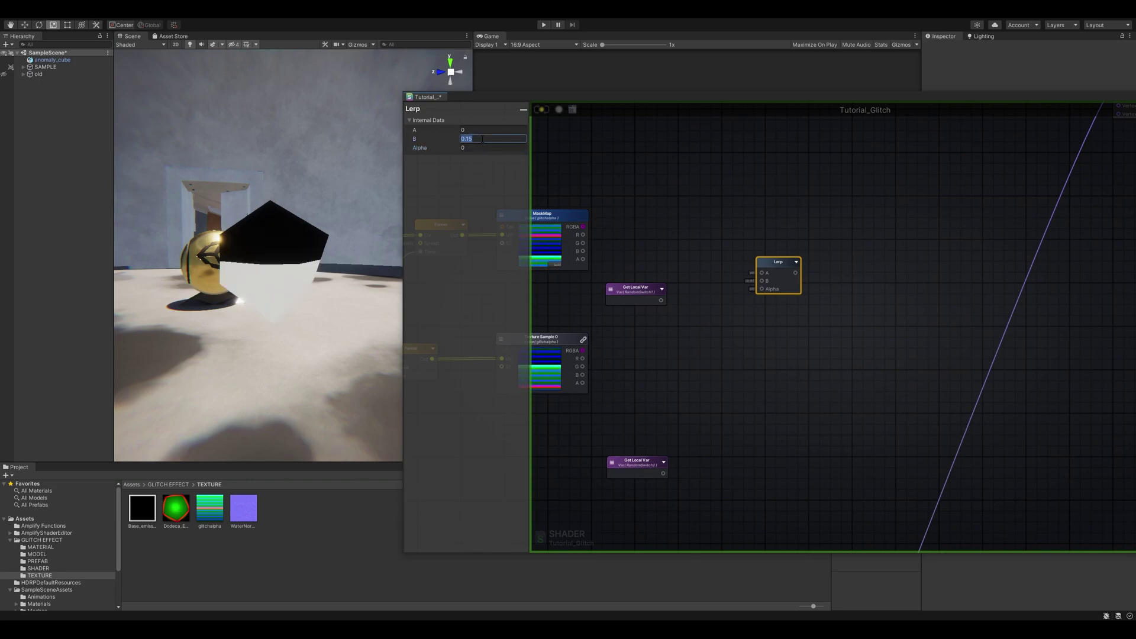
{"action": "type", "text": "0.1"}
{"action": "left_click", "coordinate": [474, 129]}
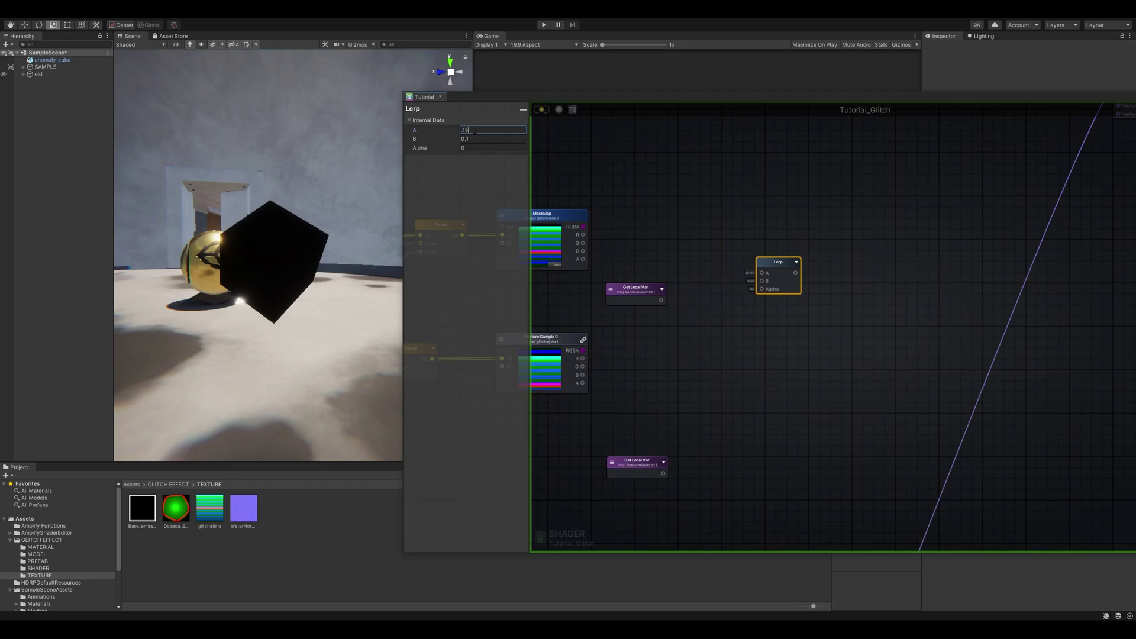
{"action": "left_click", "coordinate": [716, 200]}
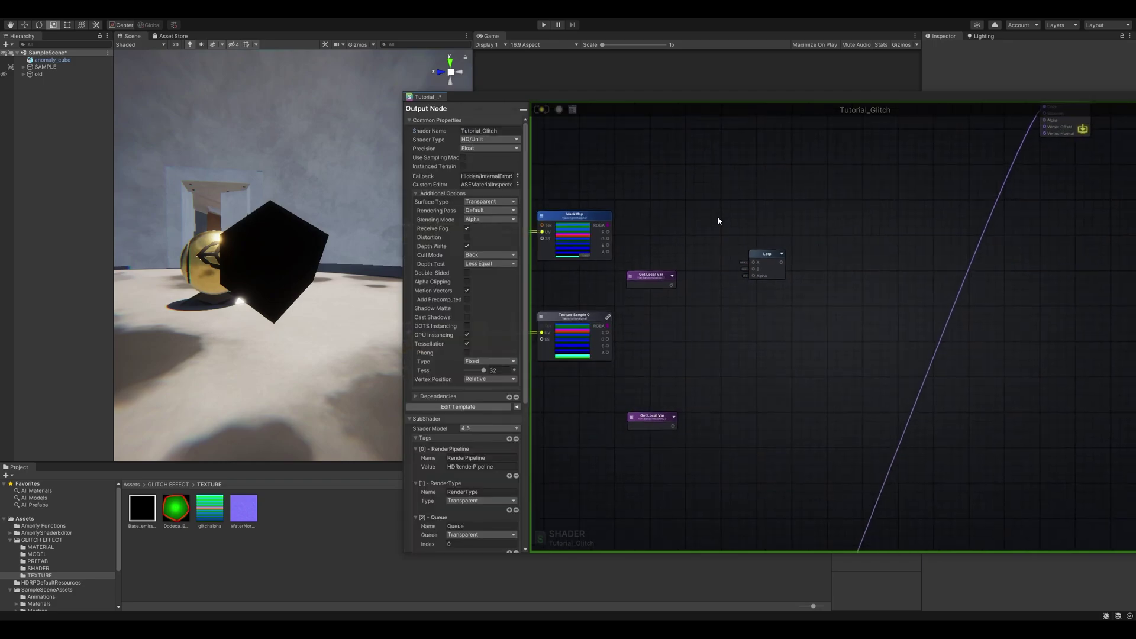
Connect the RandomSwitch1 Get Local Var output to the Lerp node's Alpha input
{"action": "scroll", "coordinate": [724, 218], "scroll_direction": "up", "scroll_amount": 2}
{"action": "left_click_drag", "start_coordinate": [666, 291], "coordinate": [797, 275]}
{"action": "left_click", "coordinate": [842, 242]}
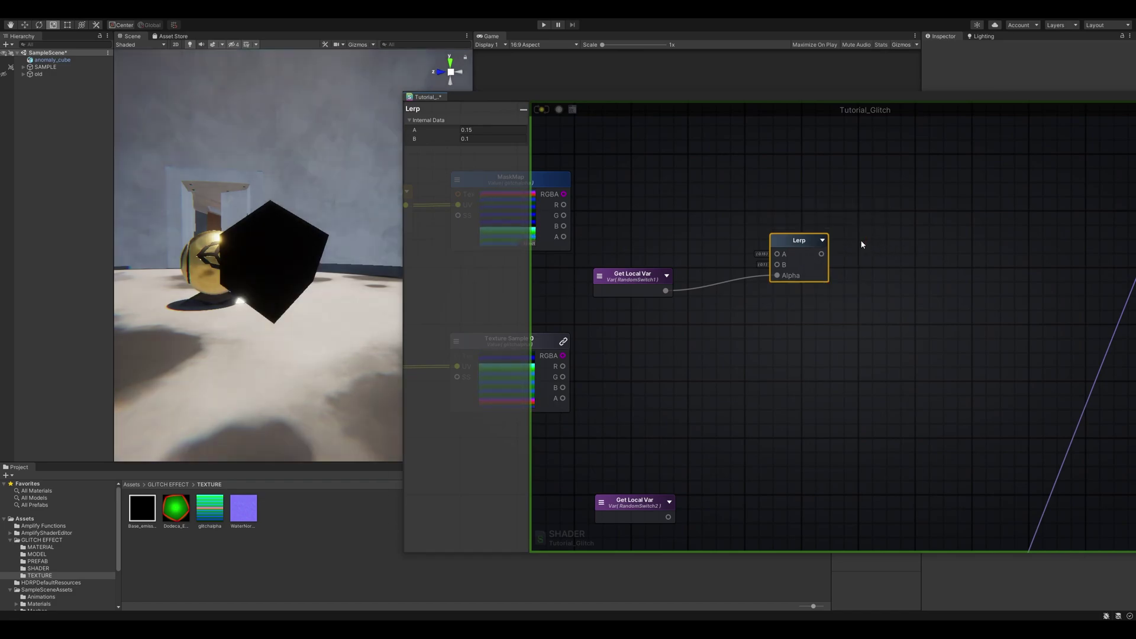
{"action": "left_click", "coordinate": [860, 241]}
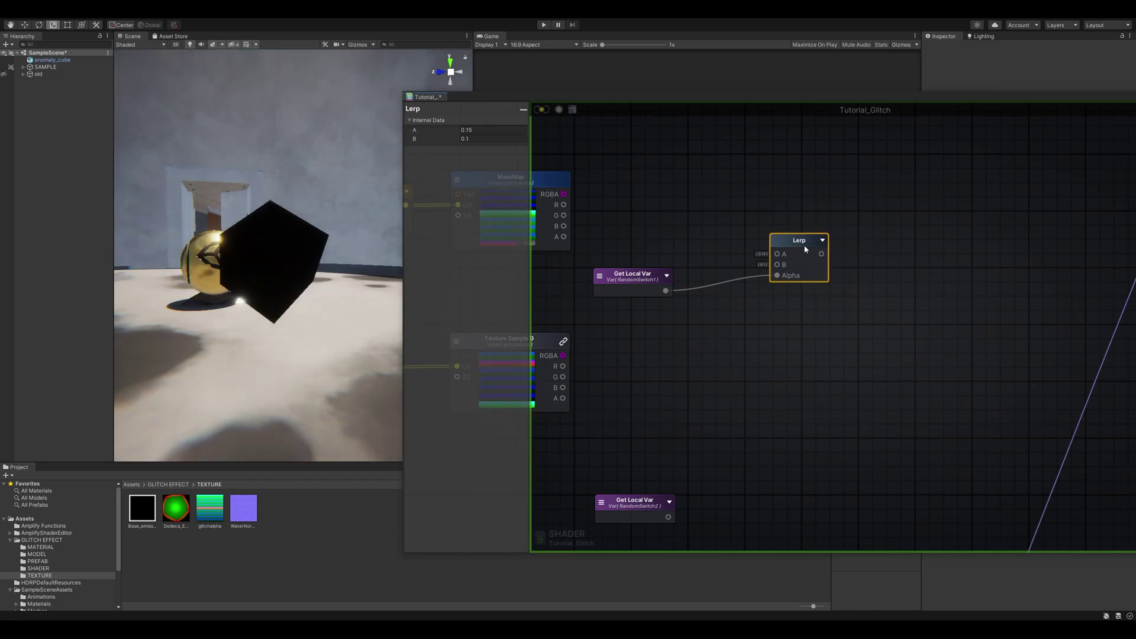
Add a Negate node beside the Lerp, feed it the Lerp output, and collapse its preview
{"action": "scroll", "coordinate": [769, 272], "scroll_direction": "down", "scroll_amount": 2}
{"action": "middle_click_drag", "start_coordinate": [769, 271], "coordinate": [669, 261]}
{"action": "right_click", "coordinate": [835, 270]}
{"action": "type", "text": "neg"}
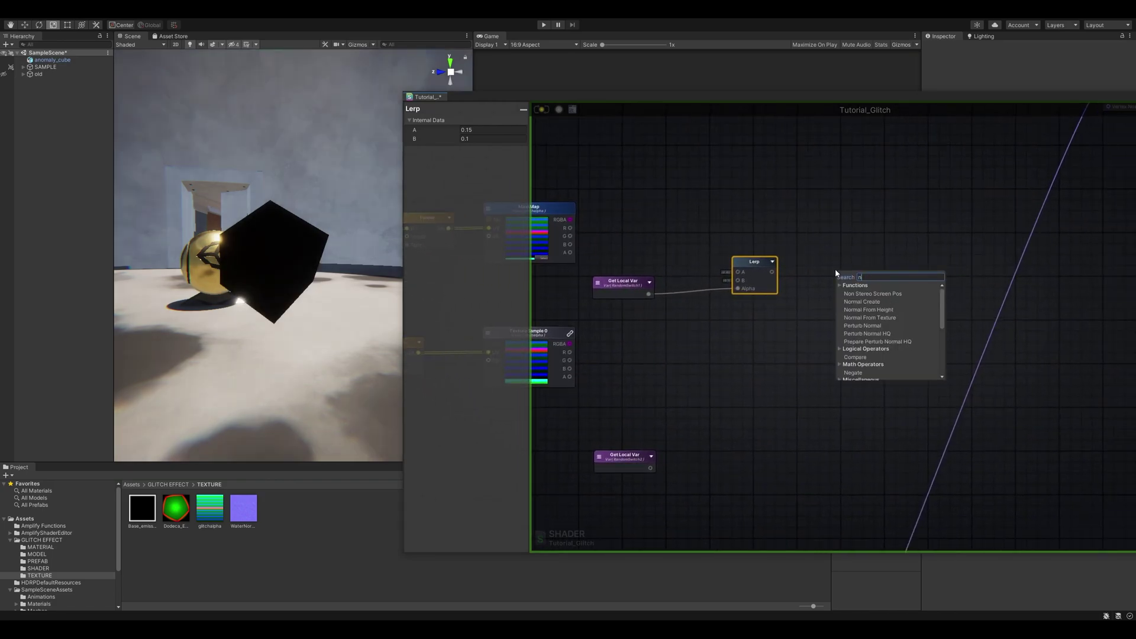
{"action": "left_click", "coordinate": [861, 292]}
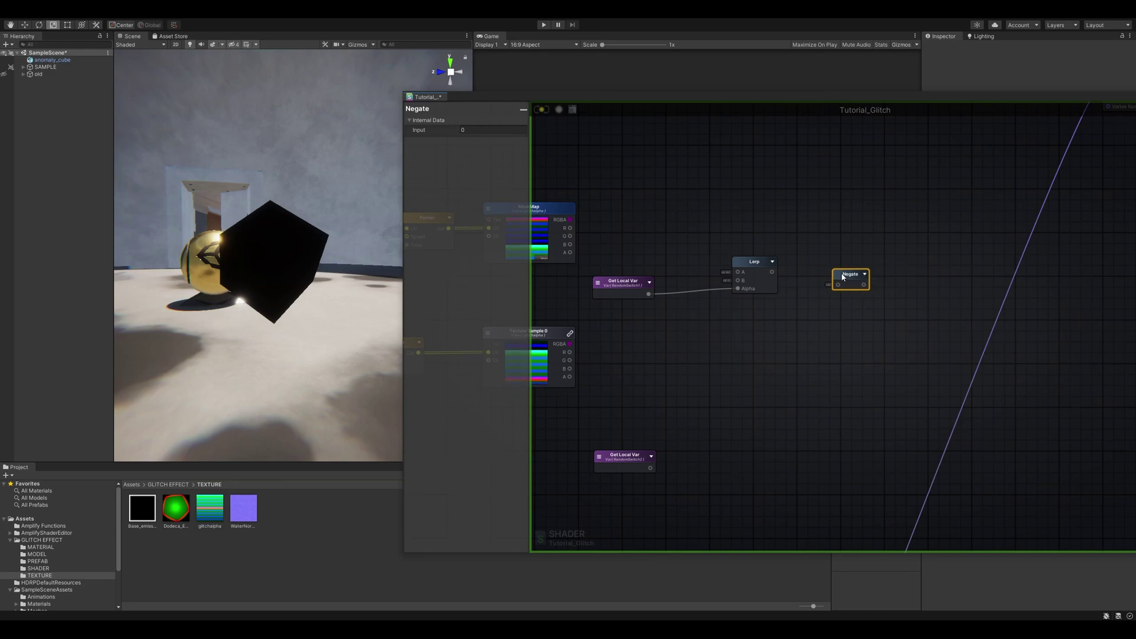
{"action": "left_click_drag", "start_coordinate": [772, 271], "coordinate": [784, 280]}
{"action": "left_click_drag", "start_coordinate": [829, 288], "coordinate": [836, 264]}
{"action": "left_click", "coordinate": [848, 264]}
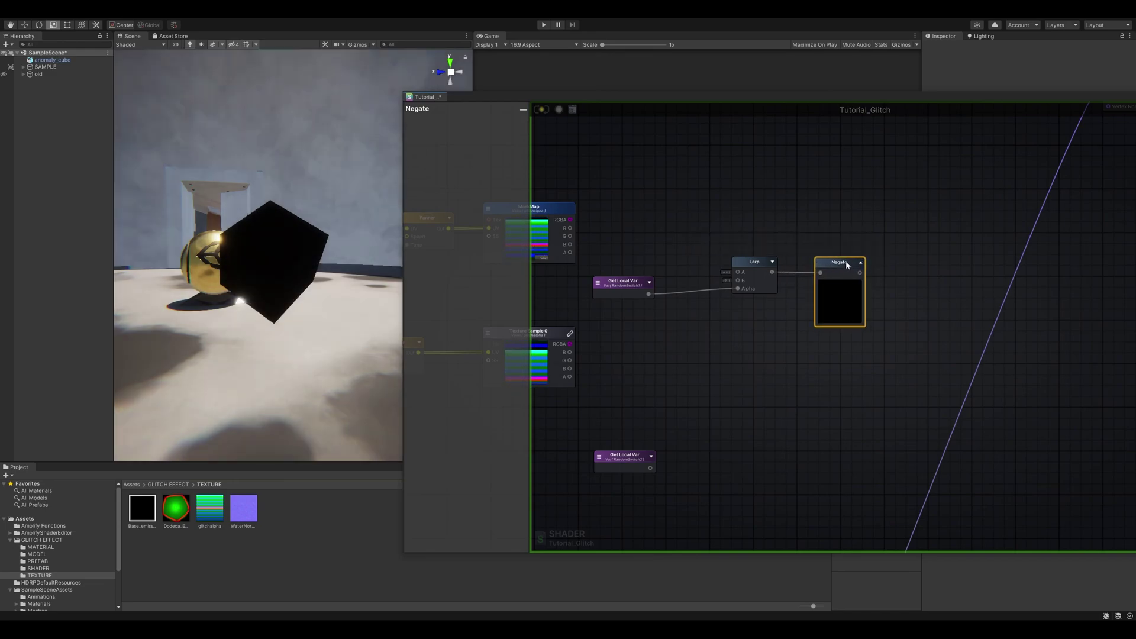
{"action": "scroll", "coordinate": [871, 266], "scroll_direction": "up", "scroll_amount": 3}
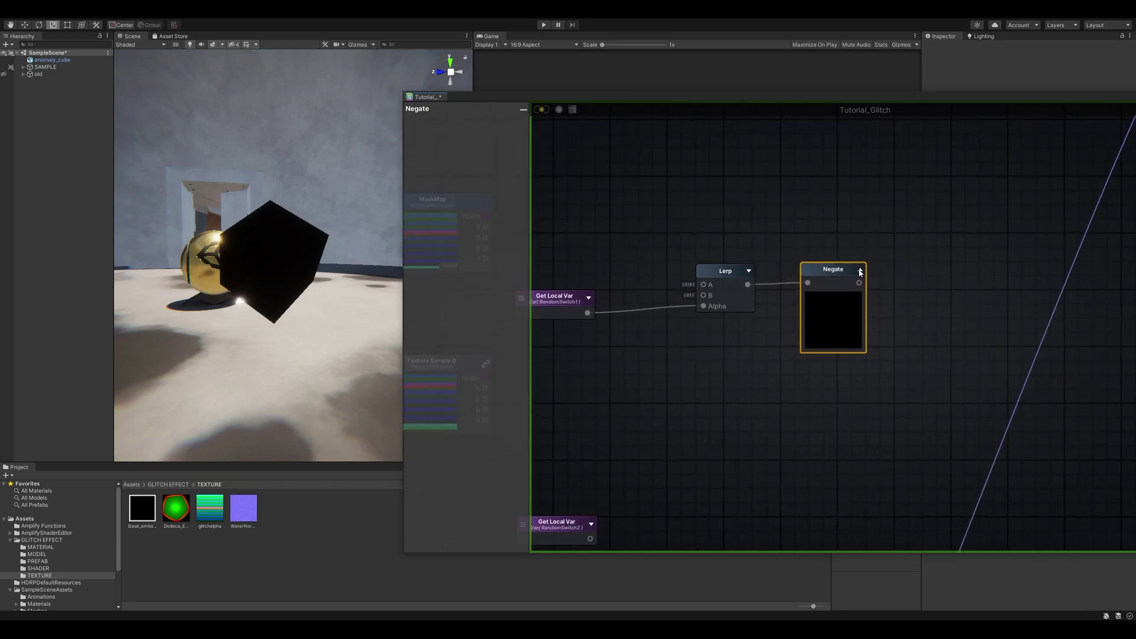
{"action": "left_click", "coordinate": [859, 269]}
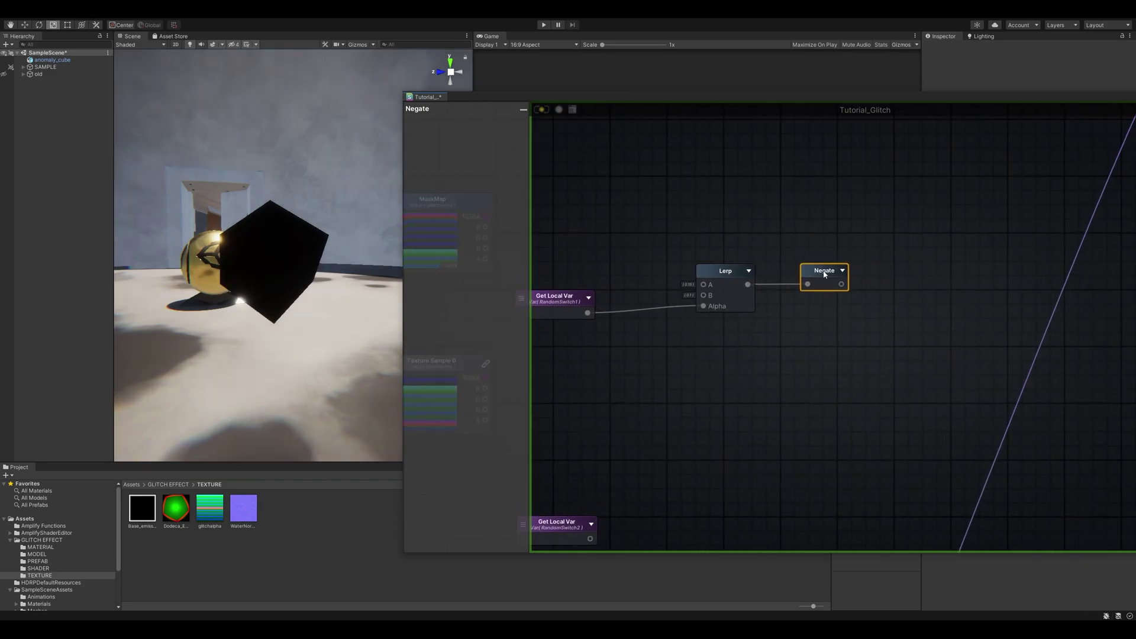
Add a Multiply node beyond the Negate, with the MaskMap's R output in A and the Negate output in B
{"action": "scroll", "coordinate": [824, 274], "scroll_direction": "down", "scroll_amount": 4}
{"action": "left_click", "coordinate": [858, 241]}
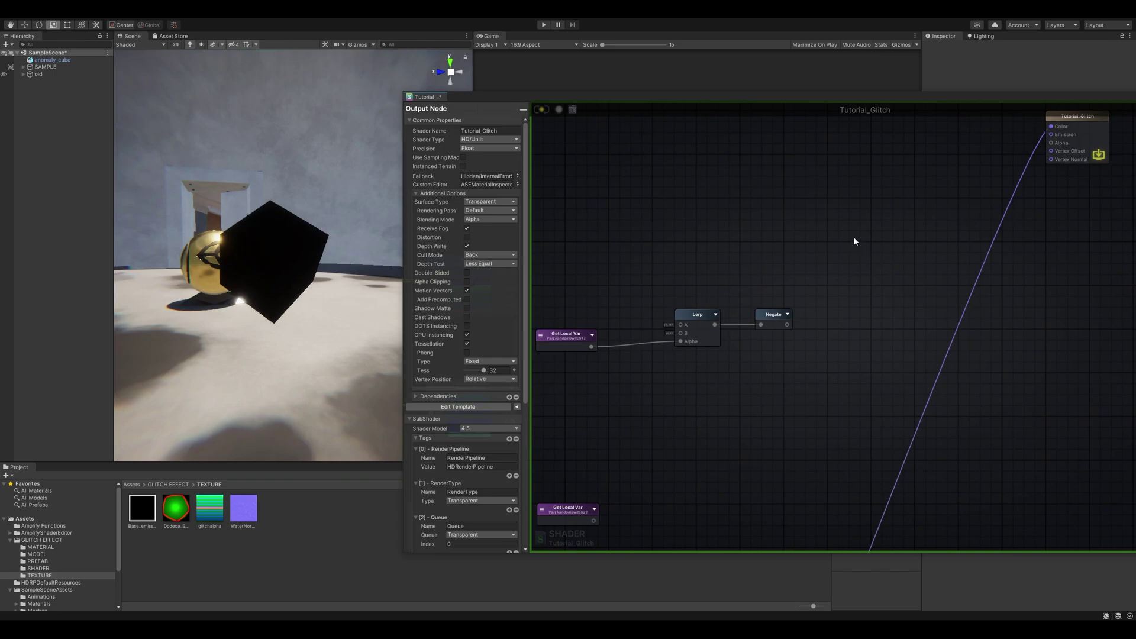
{"action": "middle_click_drag", "start_coordinate": [796, 266], "coordinate": [837, 262]}
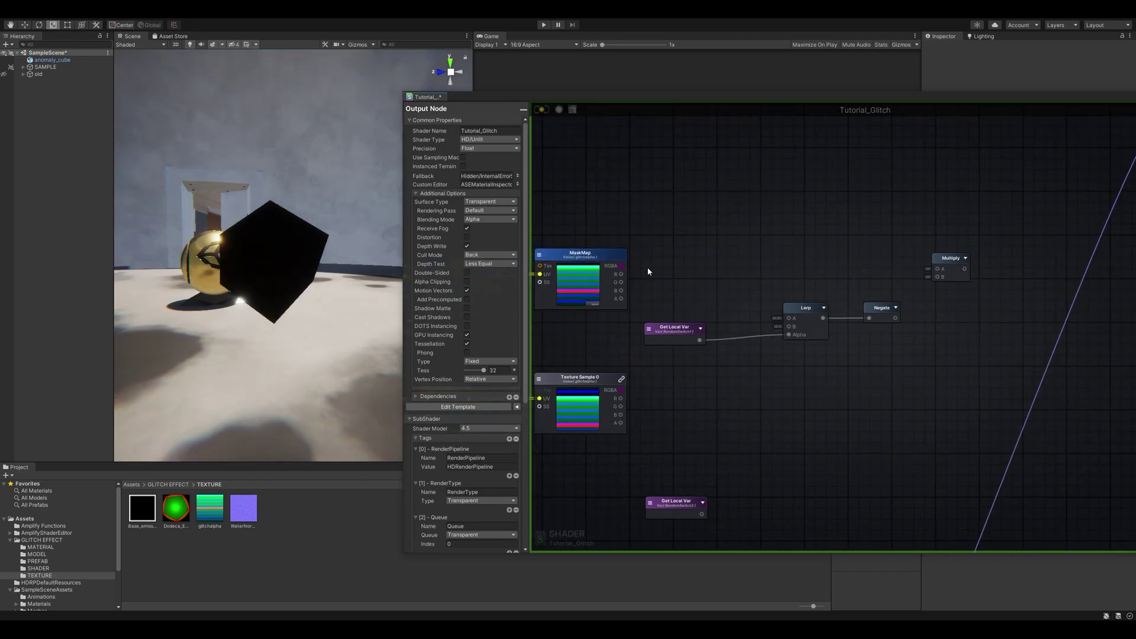
{"action": "left_click_drag", "start_coordinate": [621, 274], "coordinate": [937, 268]}
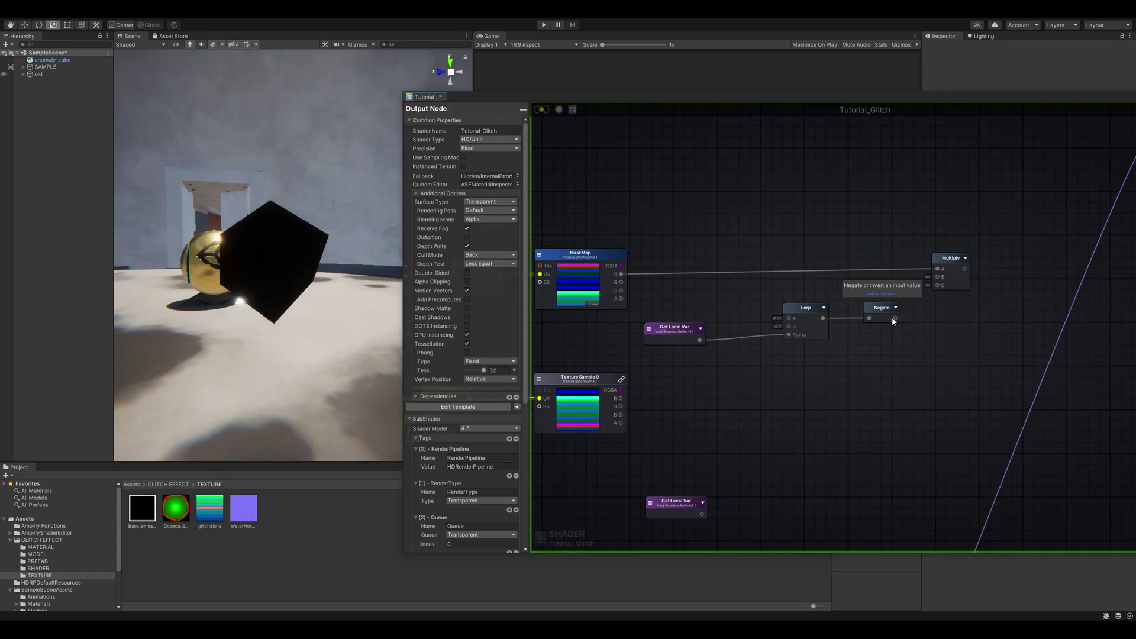
{"action": "left_click_drag", "start_coordinate": [892, 317], "coordinate": [933, 282]}
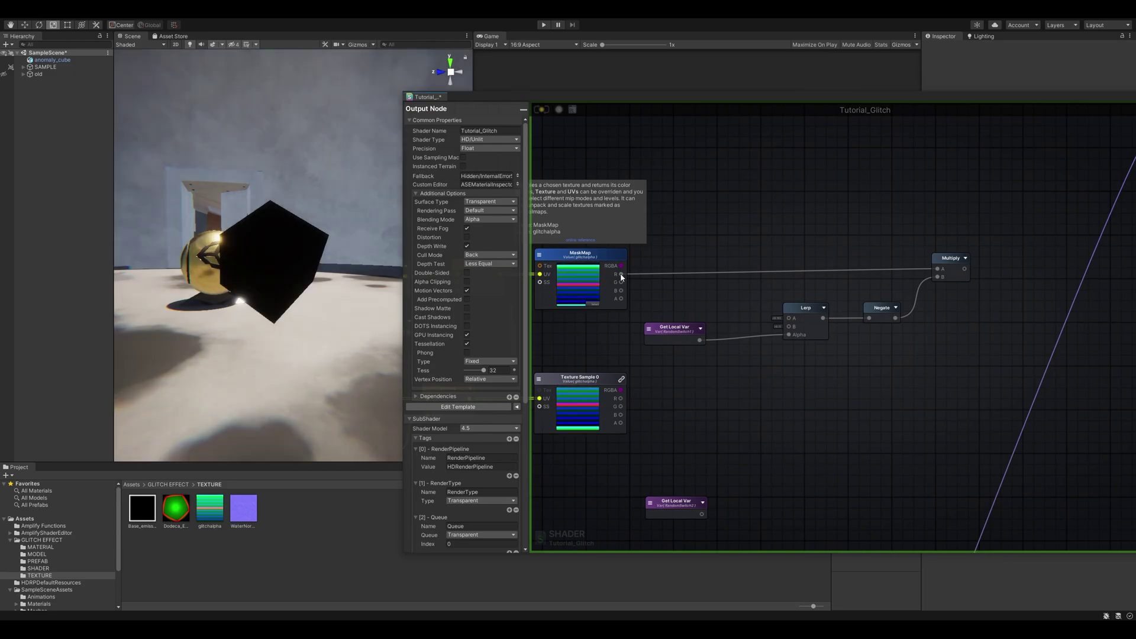
{"action": "left_click_drag", "start_coordinate": [672, 330], "coordinate": [674, 324]}
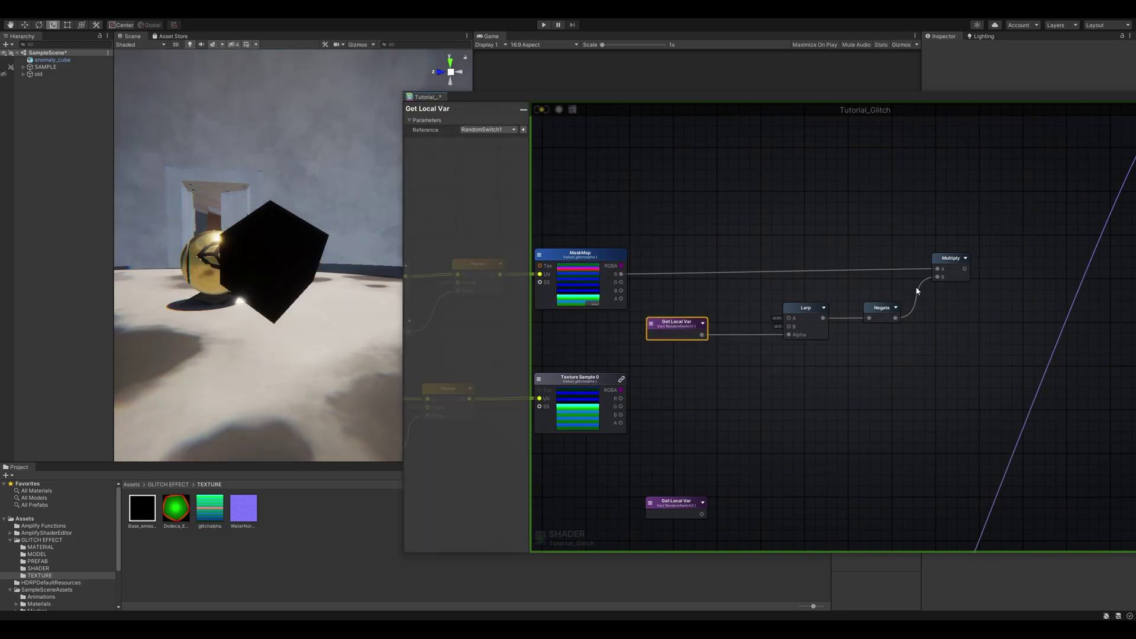
Expand the Multiply node's preview and set the Lerp's A value to 0.5 and B value to 0.3
{"action": "left_click", "coordinate": [965, 258]}
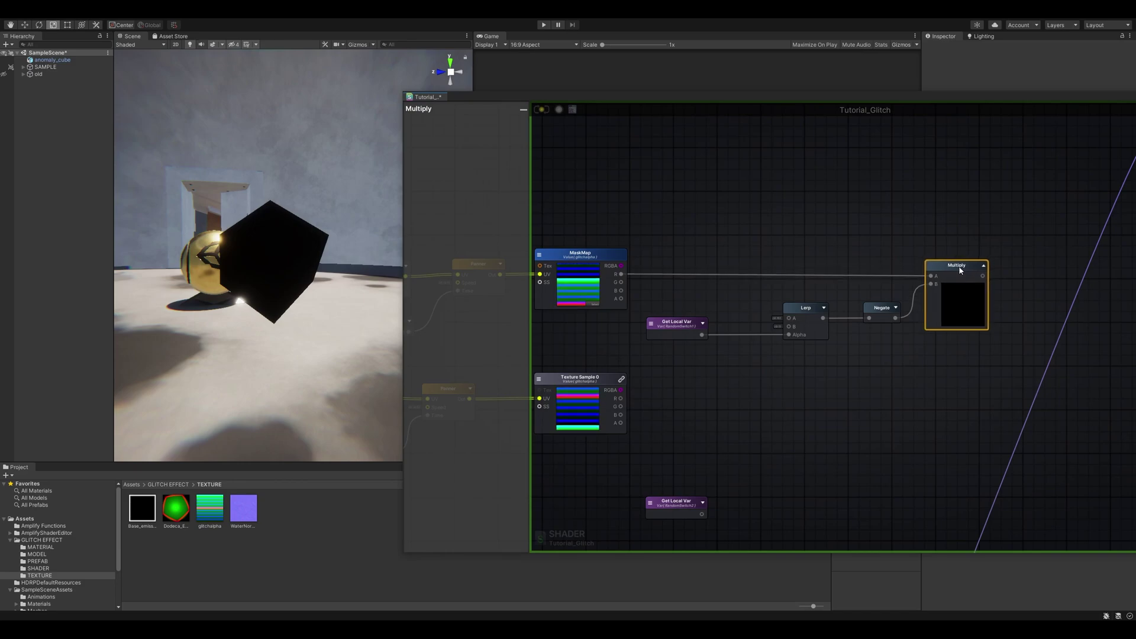
{"action": "scroll", "coordinate": [996, 275], "scroll_direction": "up", "scroll_amount": 2}
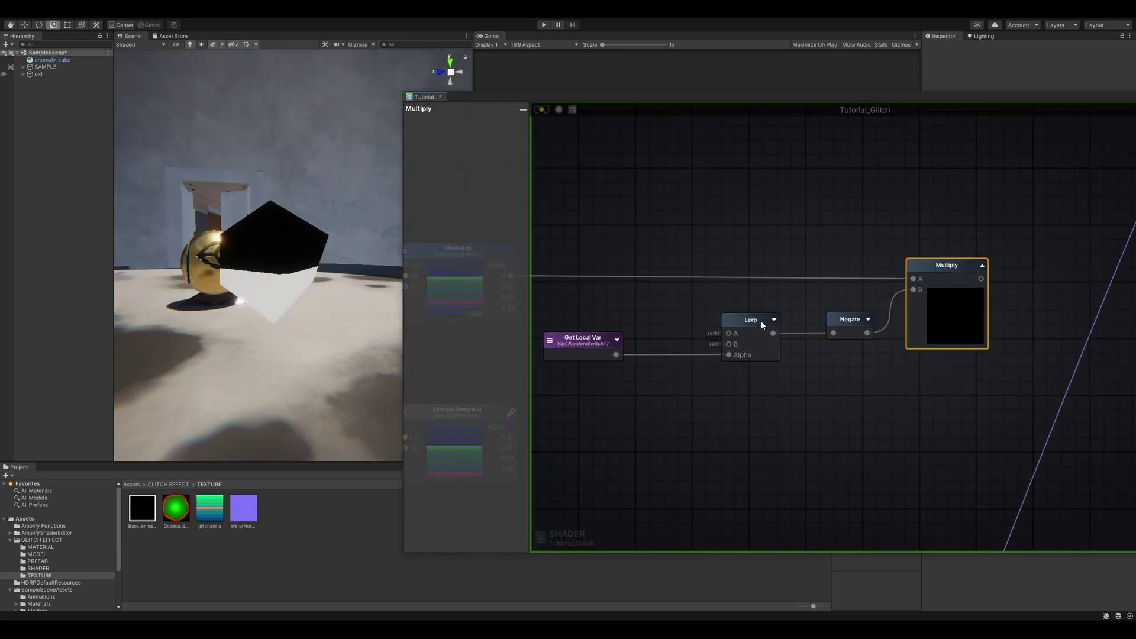
{"action": "left_click", "coordinate": [760, 321]}
{"action": "left_click", "coordinate": [492, 130]}
{"action": "key", "text": "BackSpace"}
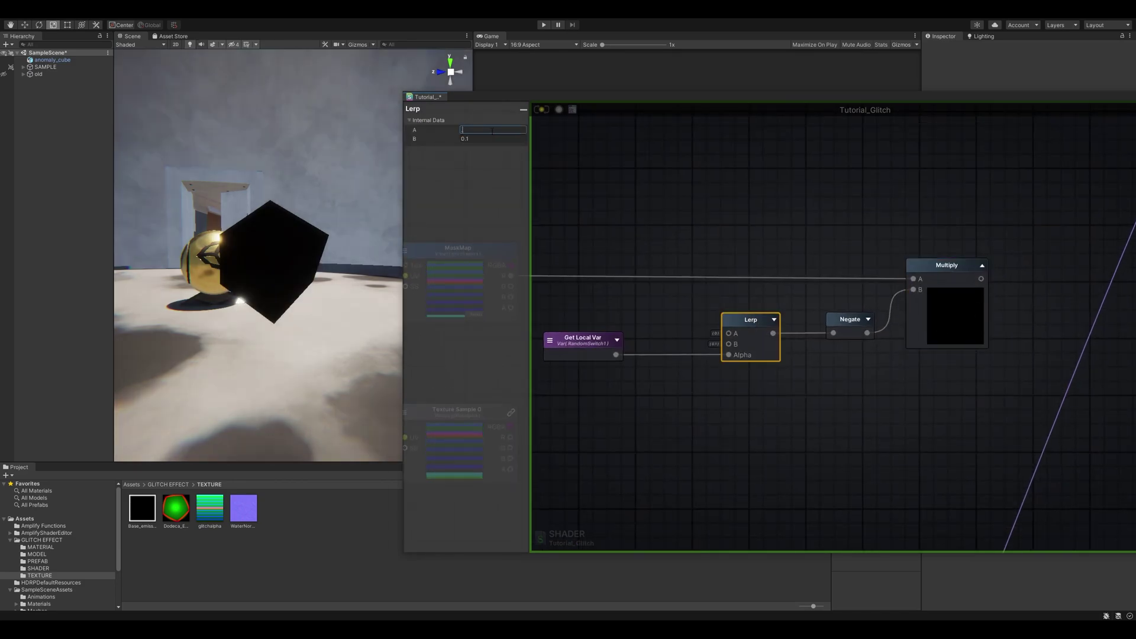
{"action": "type", "text": ".5"}
{"action": "key", "text": "Tab"}
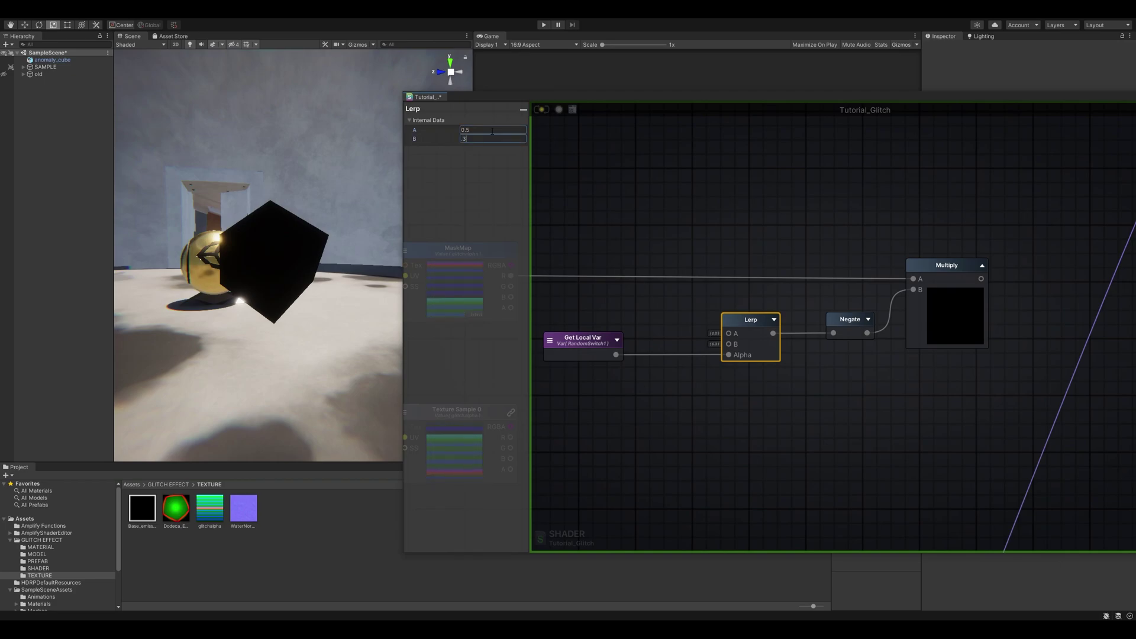
{"action": "left_click", "coordinate": [860, 227]}
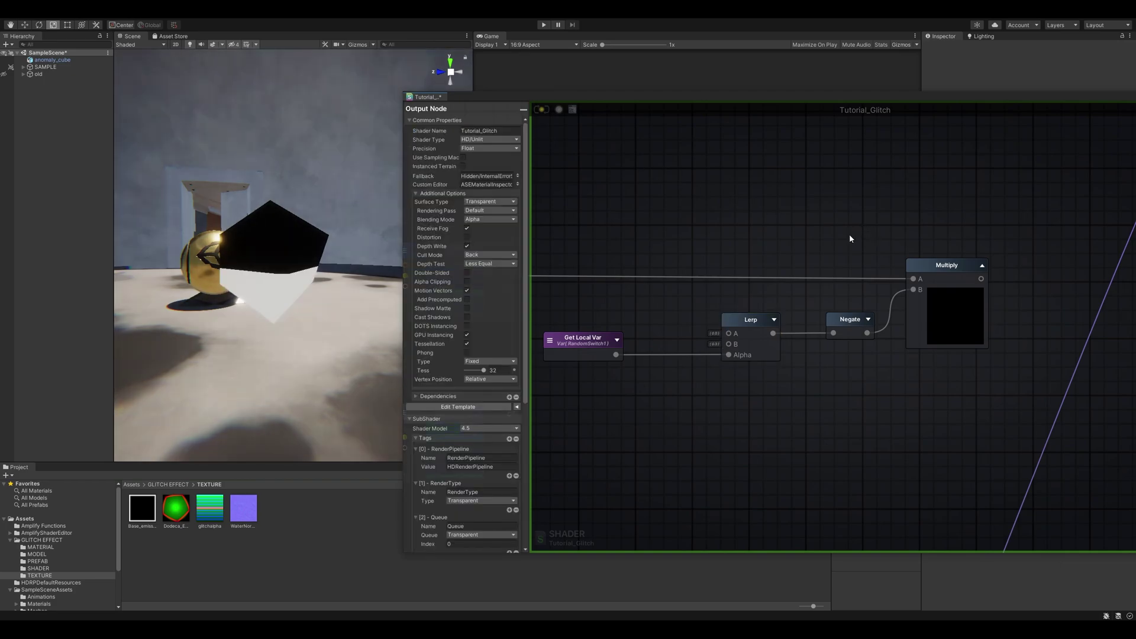
Collapse the Multiply node's preview
{"action": "scroll", "coordinate": [848, 235], "scroll_direction": "down", "scroll_amount": 3}
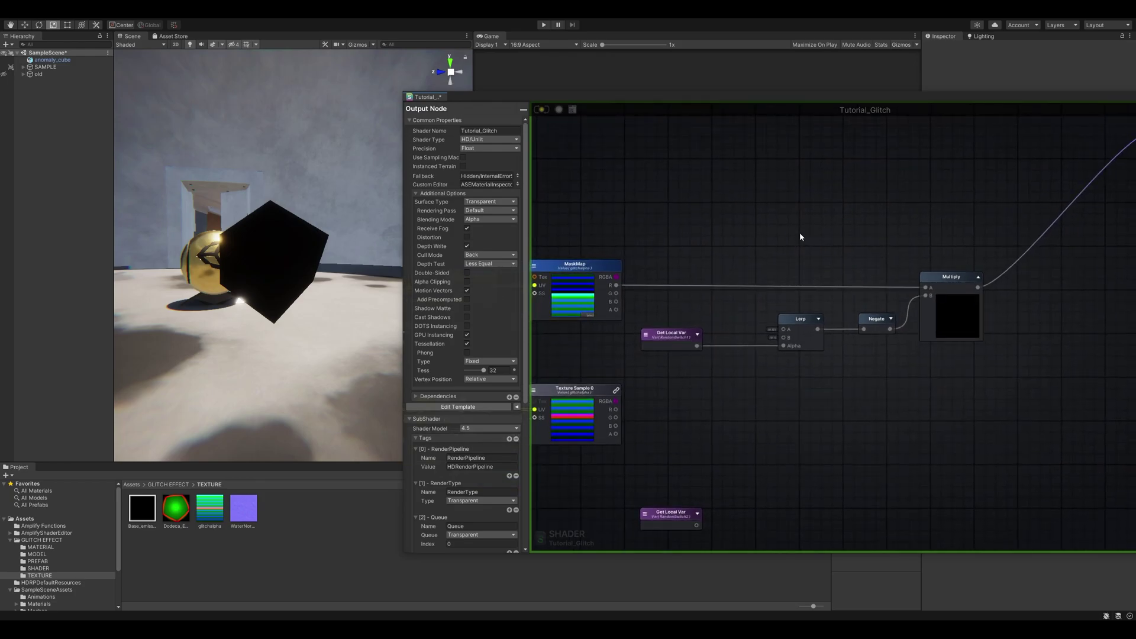
{"action": "left_click", "coordinate": [936, 278]}
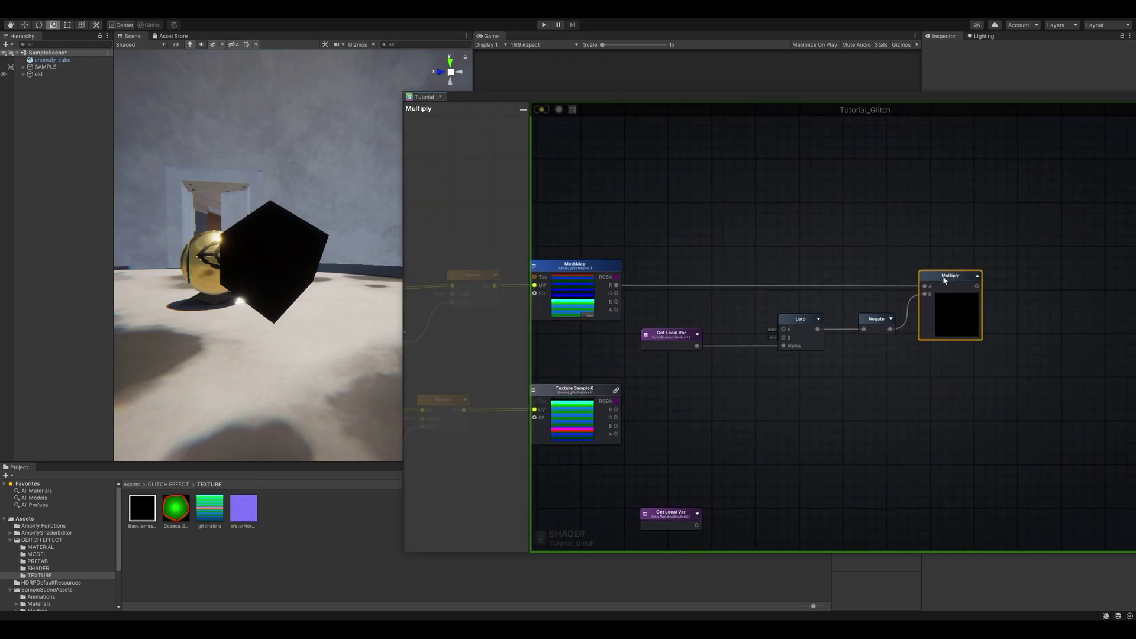
{"action": "scroll", "coordinate": [842, 330], "scroll_direction": "up", "scroll_amount": 1}
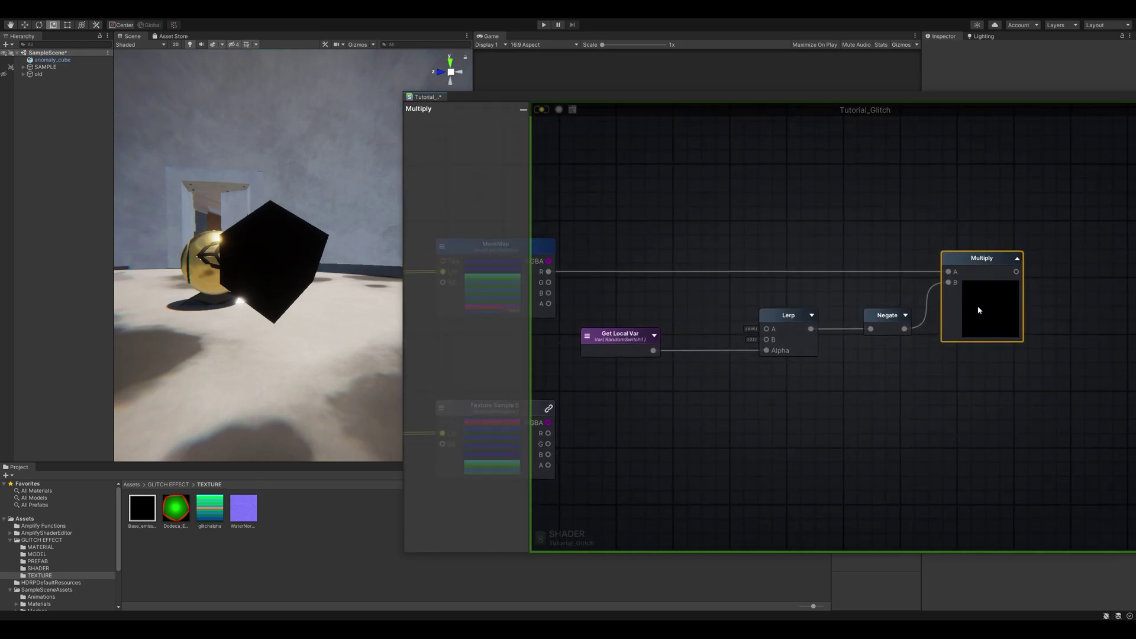
{"action": "left_click", "coordinate": [1015, 259]}
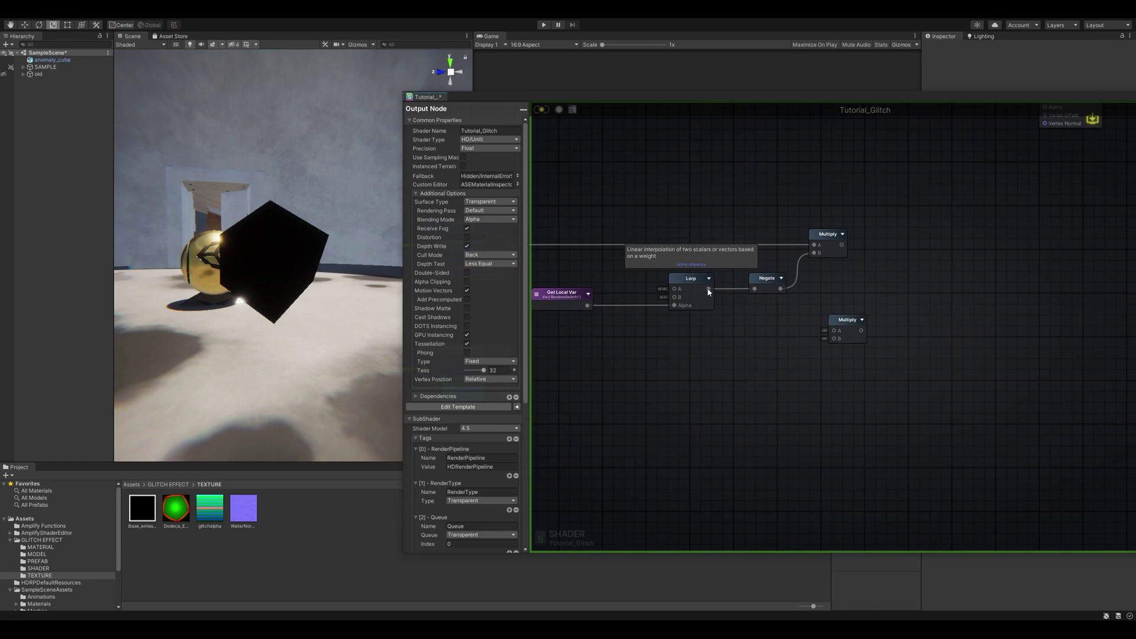
Add a second Multiply node below the first, with the Lerp output in A and Texture Sample 0's R output in B
{"action": "left_click_drag", "start_coordinate": [708, 288], "coordinate": [810, 340]}
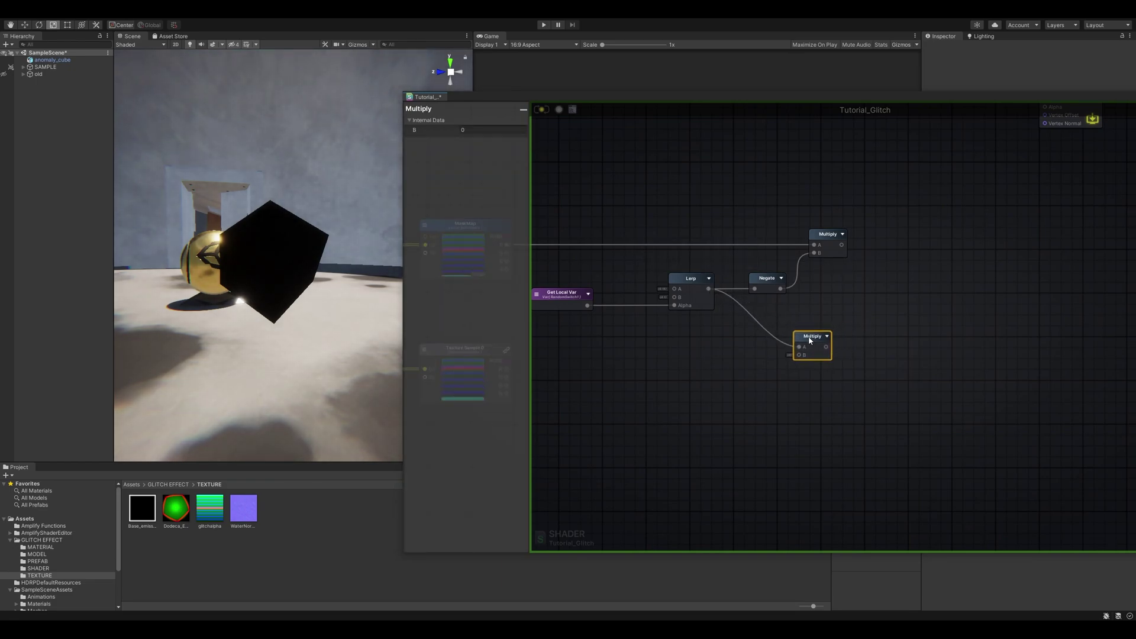
{"action": "middle_click_drag", "start_coordinate": [743, 377], "coordinate": [772, 349]}
{"action": "left_click_drag", "start_coordinate": [585, 348], "coordinate": [878, 333]}
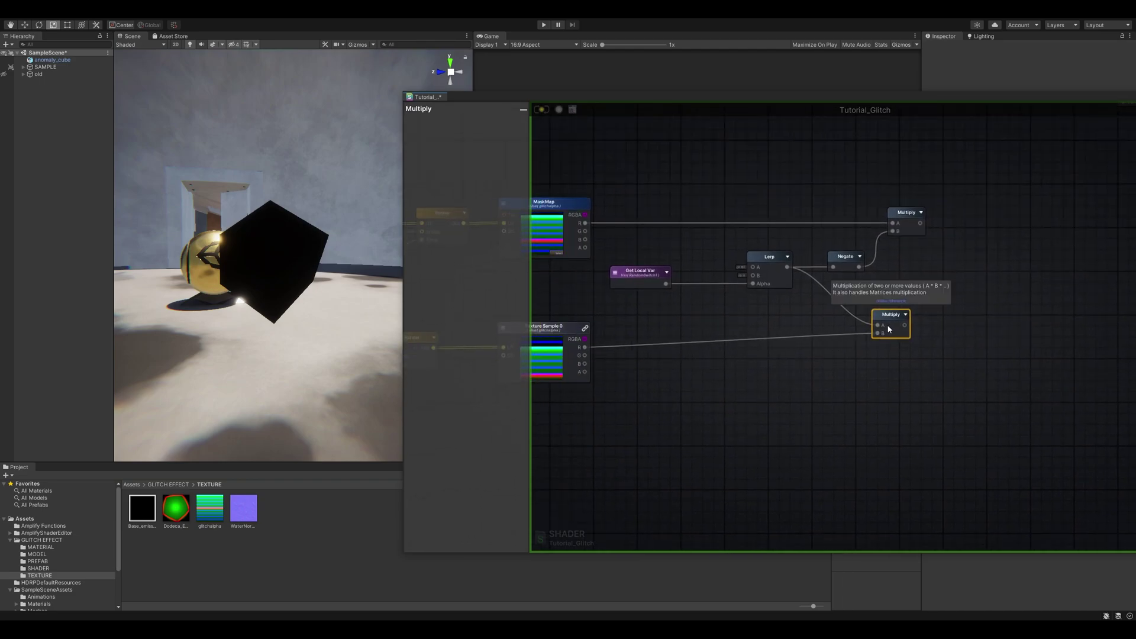
{"action": "middle_click_drag", "start_coordinate": [909, 294], "coordinate": [880, 322]}
{"action": "mouse_move", "coordinate": [856, 345]}
{"action": "left_mouse_down"}
{"action": "mouse_move", "coordinate": [857, 357]}
{"action": "mouse_move", "coordinate": [874, 358]}
{"action": "left_mouse_up"}
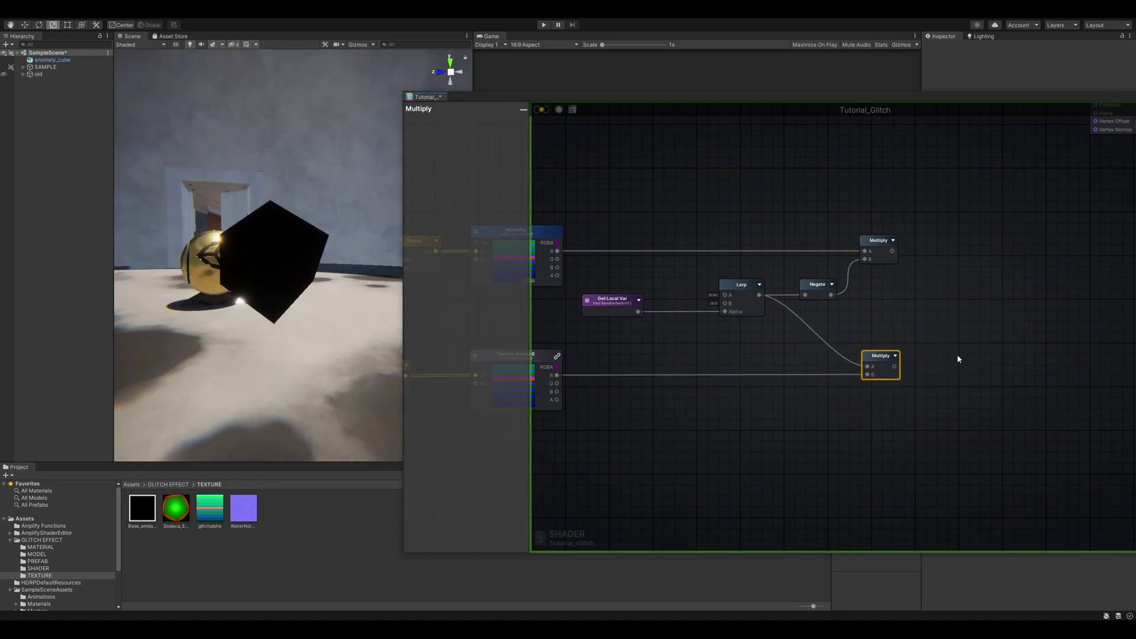
Add a second Lerp node after the two Multiply nodes, with the upper Multiply in A and the lower Multiply in B
{"action": "scroll", "coordinate": [849, 402], "scroll_direction": "down", "scroll_amount": 2}
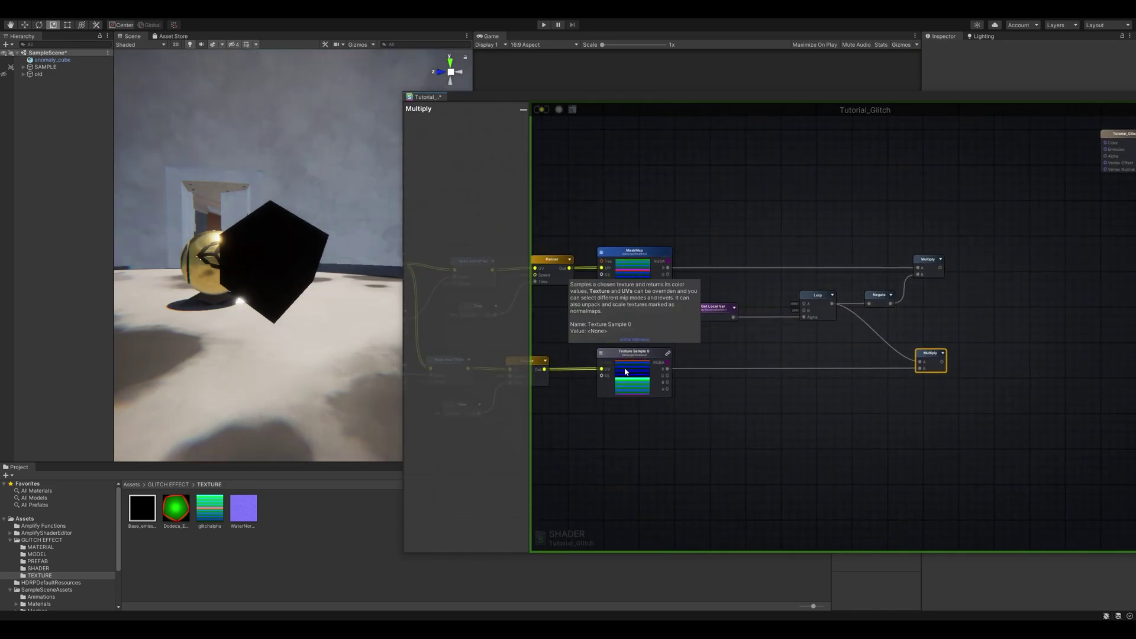
{"action": "middle_click_drag", "start_coordinate": [985, 344], "coordinate": [877, 367]}
{"action": "scroll", "coordinate": [862, 353], "scroll_direction": "up", "scroll_amount": 2}
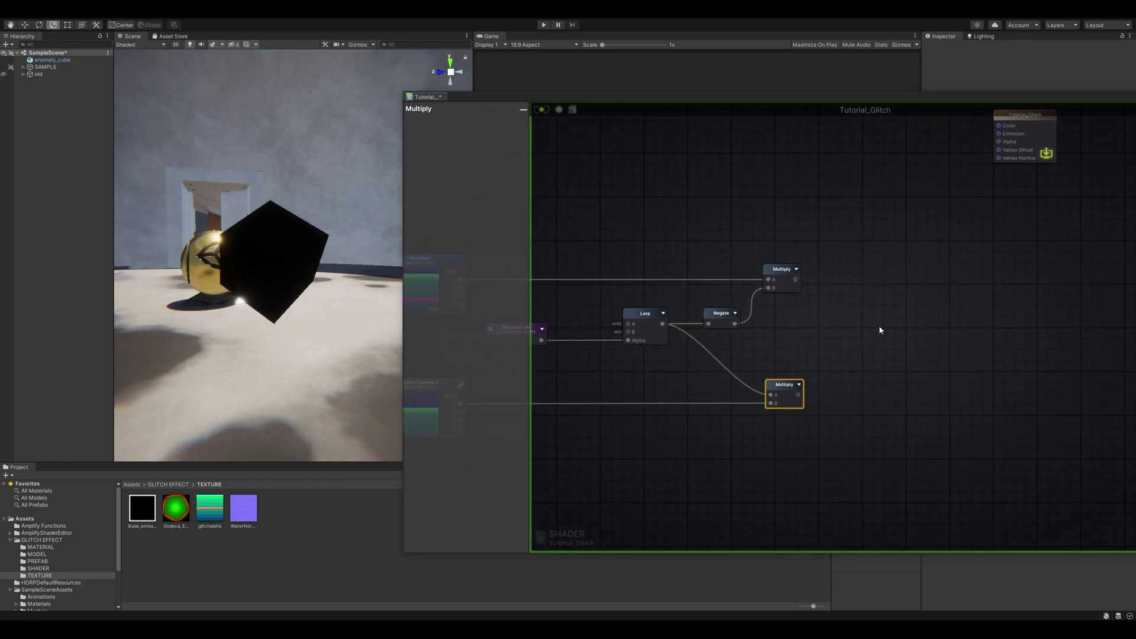
{"action": "key", "text": "l"}
{"action": "left_click", "coordinate": [845, 326]}
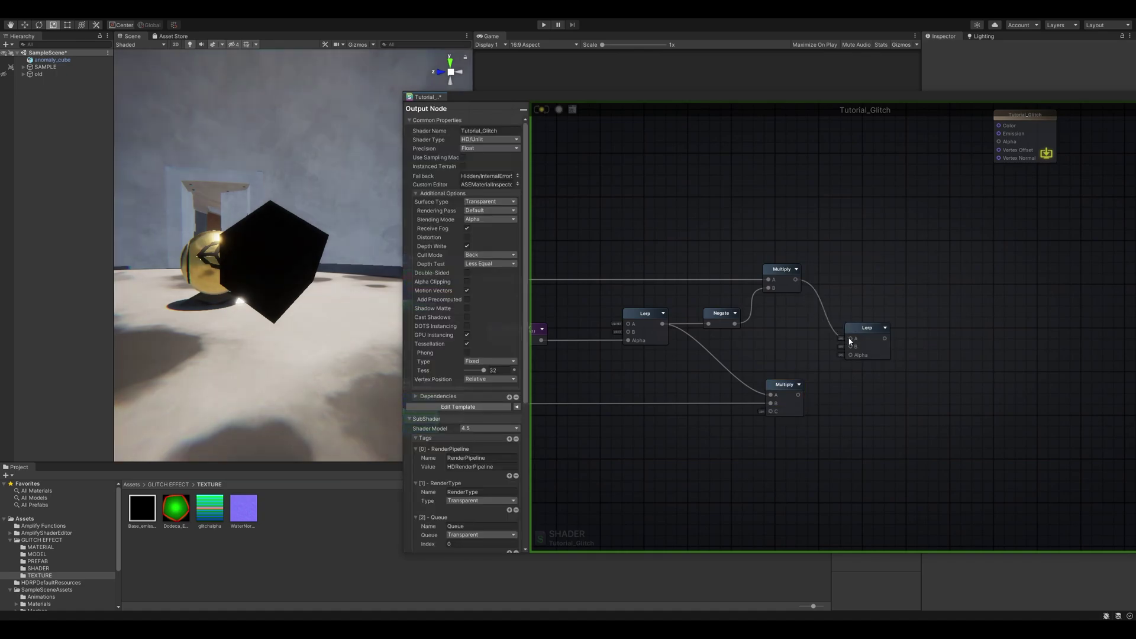
{"action": "left_click_drag", "start_coordinate": [849, 347], "coordinate": [850, 346]}
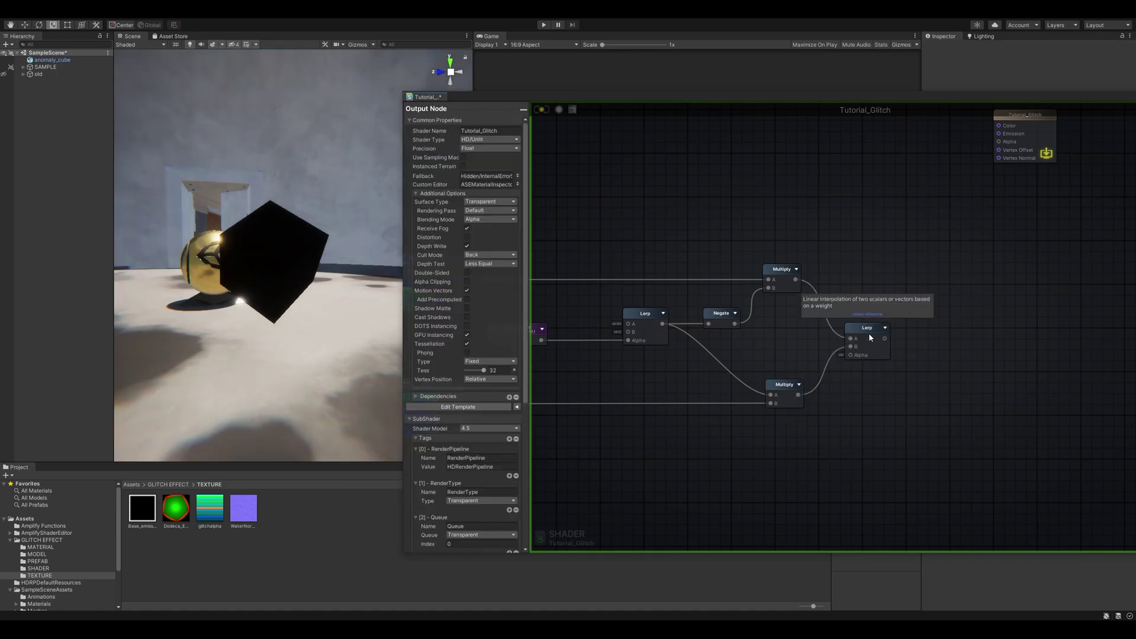
Add a Get Local Var node below the lower Multiply and set its reference to RandomSwitch2
{"action": "middle_click_drag", "start_coordinate": [772, 350], "coordinate": [843, 301]}
{"action": "mouse_move", "coordinate": [696, 417]}
{"action": "middle_mouse_down"}
{"action": "mouse_move", "coordinate": [814, 367]}
{"action": "mouse_move", "coordinate": [760, 383]}
{"action": "middle_mouse_up"}
{"action": "scroll", "coordinate": [814, 366], "scroll_direction": "down", "scroll_amount": 1}
{"action": "scroll", "coordinate": [804, 367], "scroll_direction": "down", "scroll_amount": 1}
{"action": "scroll", "coordinate": [761, 383], "scroll_direction": "up", "scroll_amount": 2}
{"action": "key", "text": "g"}
{"action": "left_click", "coordinate": [793, 354]}
{"action": "left_click", "coordinate": [798, 359]}
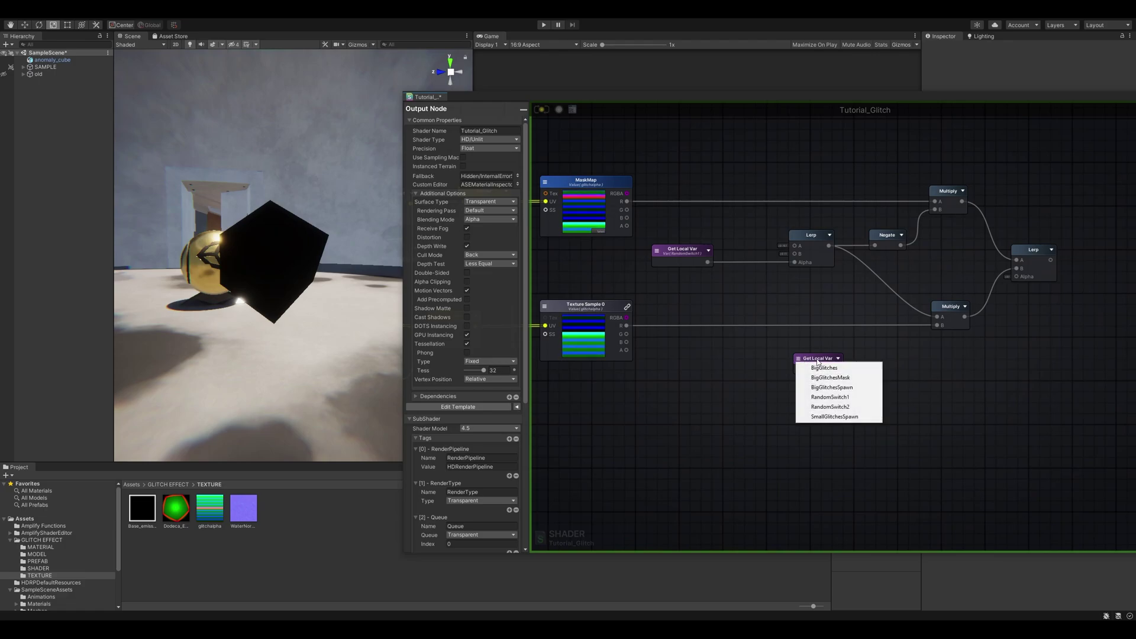
{"action": "left_click", "coordinate": [830, 406]}
Connect the RandomSwitch2 variable to the second Lerp's Alpha and move its node between the two Multiply nodes
{"action": "left_click_drag", "start_coordinate": [843, 372], "coordinate": [1016, 276]}
{"action": "middle_click_drag", "start_coordinate": [1047, 264], "coordinate": [868, 304]}
{"action": "left_click_drag", "start_coordinate": [868, 305], "coordinate": [871, 305]}
{"action": "left_click_drag", "start_coordinate": [808, 321], "coordinate": [805, 316]}
{"action": "middle_click_drag", "start_coordinate": [823, 318], "coordinate": [804, 335]}
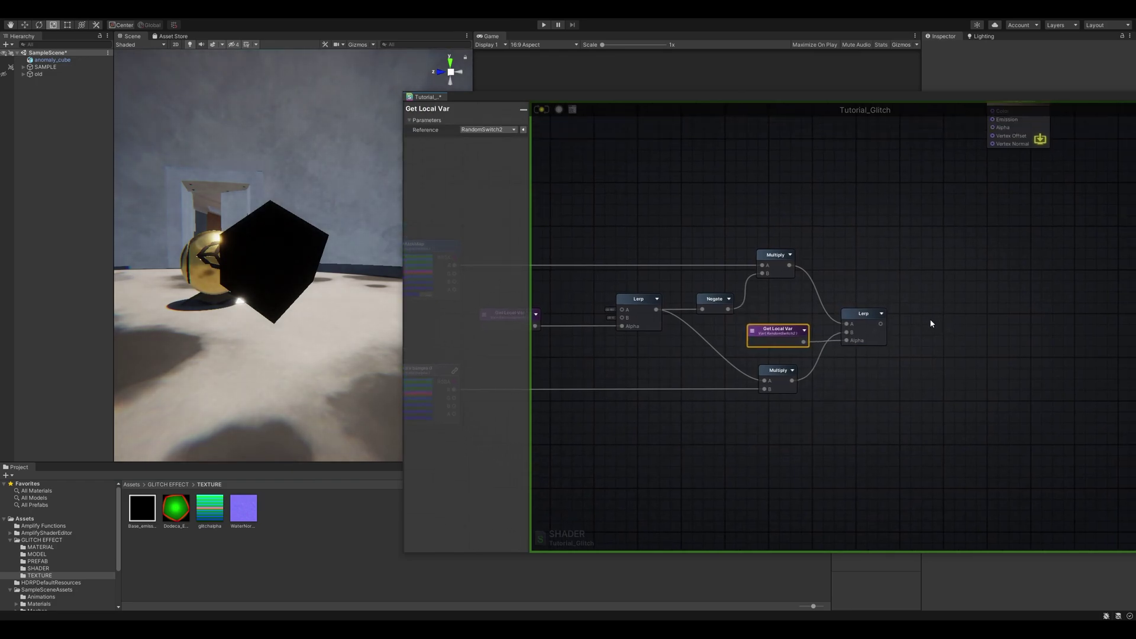
Expand the preview of the second Lerp node to check the combined masks
{"action": "scroll", "coordinate": [894, 337], "scroll_direction": "down", "scroll_amount": 3}
{"action": "middle_click_drag", "start_coordinate": [877, 356], "coordinate": [853, 351]}
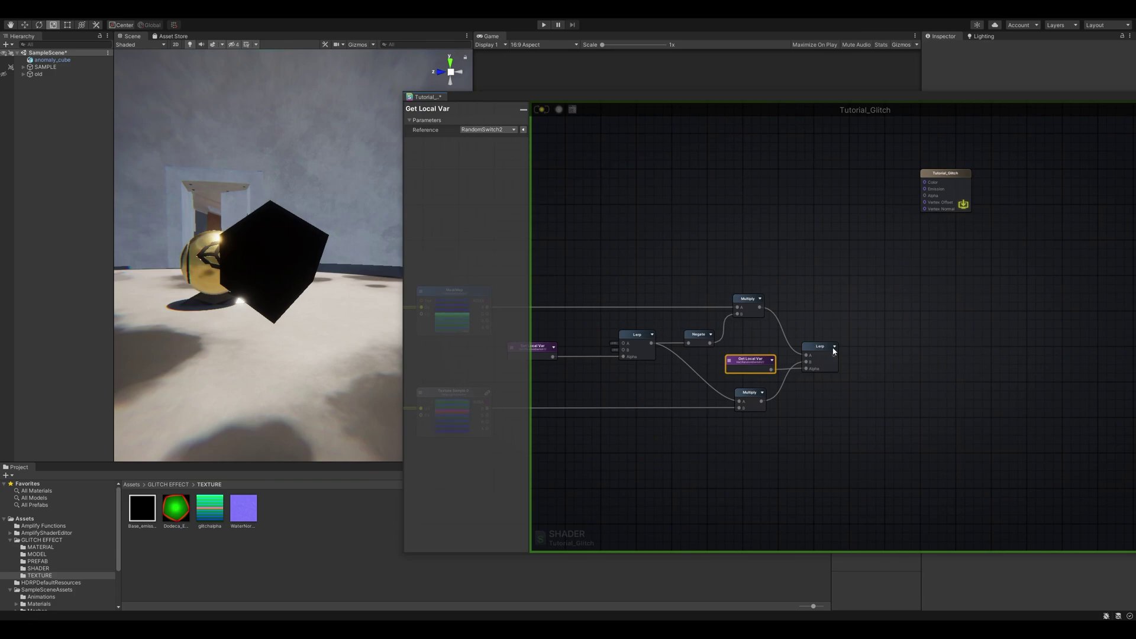
{"action": "left_click", "coordinate": [825, 349]}
{"action": "left_click", "coordinate": [834, 346]}
{"action": "scroll", "coordinate": [804, 406], "scroll_direction": "up", "scroll_amount": 2}
{"action": "scroll", "coordinate": [803, 408], "scroll_direction": "up", "scroll_amount": 2}
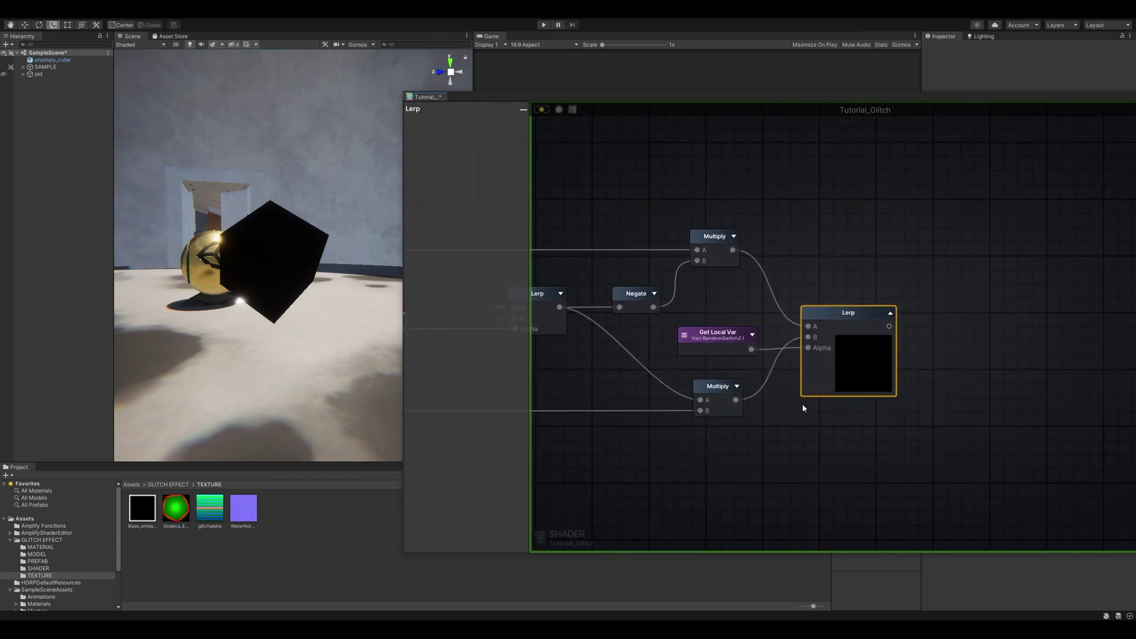
{"action": "middle_click_drag", "start_coordinate": [786, 417], "coordinate": [823, 413]}
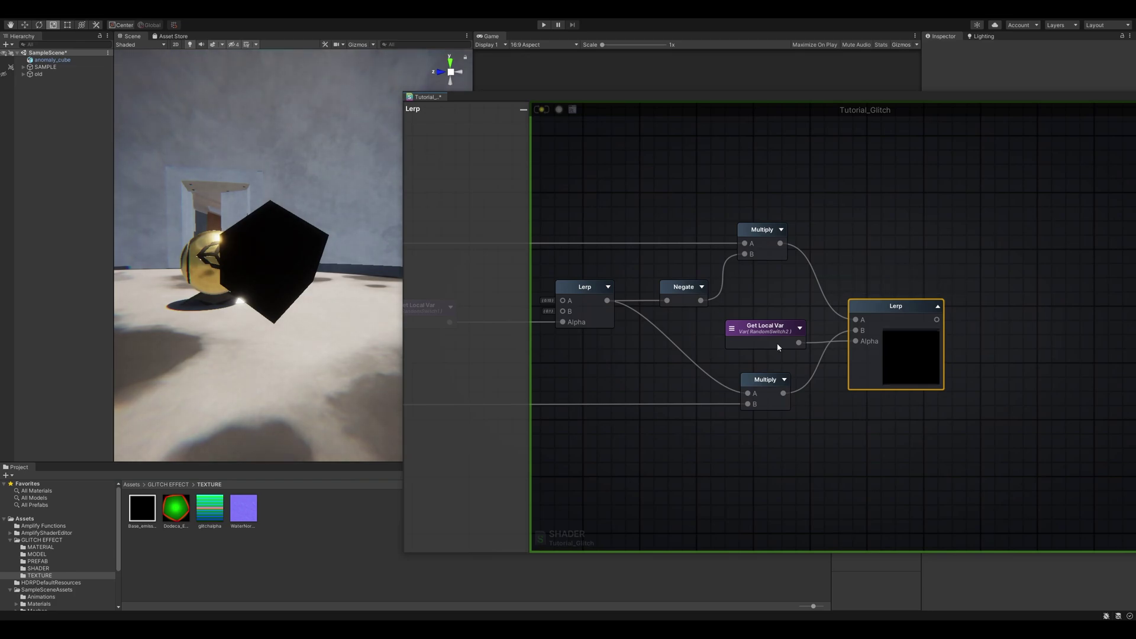
Add a green Color node feeding the upper Multiply's B input and a red one feeding the lower Multiply's A input
{"action": "middle_click_drag", "start_coordinate": [738, 310], "coordinate": [835, 318]}
{"action": "middle_click_drag", "start_coordinate": [767, 262], "coordinate": [807, 287]}
{"action": "scroll", "coordinate": [758, 278], "scroll_direction": "down", "scroll_amount": 1}
{"action": "key", "text": "5"}
{"action": "left_click", "coordinate": [715, 237]}
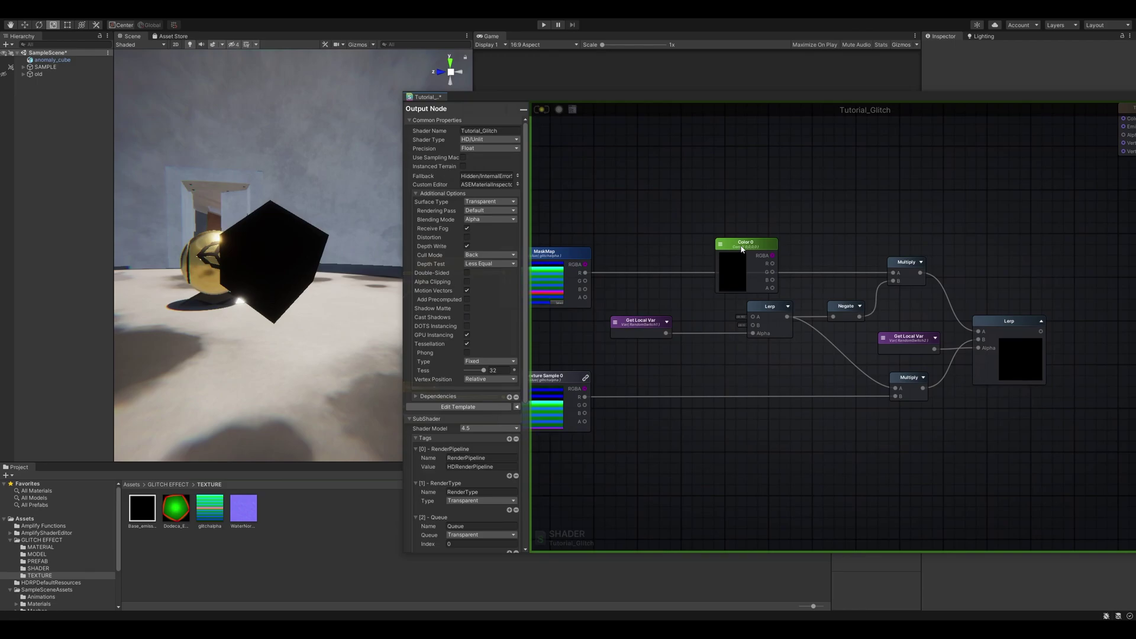
{"action": "left_click_drag", "start_coordinate": [722, 243], "coordinate": [717, 236]}
{"action": "left_click", "coordinate": [713, 237]}
{"action": "left_click", "coordinate": [817, 210]}
{"action": "left_click", "coordinate": [725, 235]}
{"action": "left_click", "coordinate": [724, 263]}
{"action": "left_click_drag", "start_coordinate": [769, 319], "coordinate": [789, 301]}
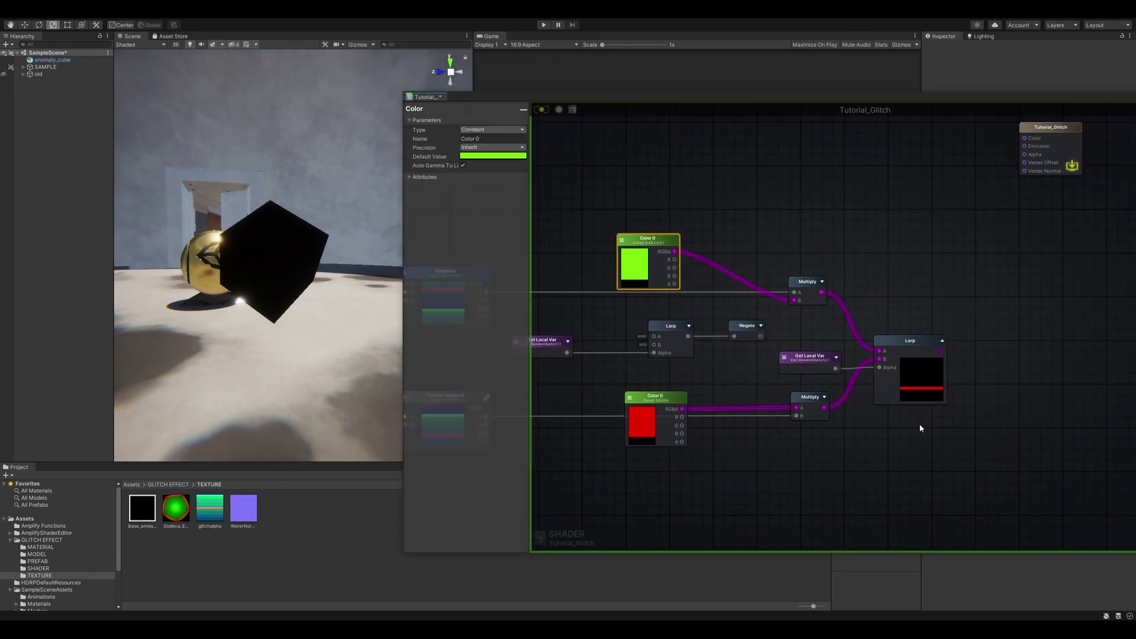
Connect the second Lerp's output to the Tutorial_Glitch node's Color input to test the coloured glitch masks
{"action": "scroll", "coordinate": [920, 428], "scroll_direction": "up", "scroll_amount": 1}
{"action": "scroll", "coordinate": [978, 357], "scroll_direction": "down", "scroll_amount": 1}
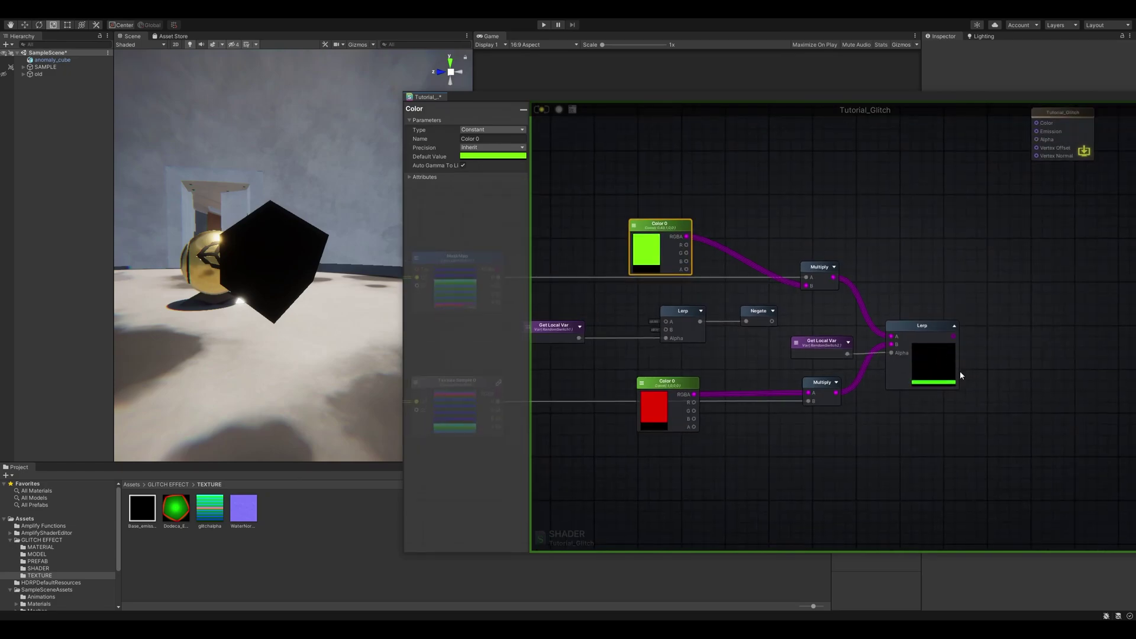
{"action": "scroll", "coordinate": [991, 379], "scroll_direction": "up", "scroll_amount": 1}
{"action": "middle_click_drag", "start_coordinate": [992, 377], "coordinate": [982, 407]}
{"action": "scroll", "coordinate": [981, 407], "scroll_direction": "down", "scroll_amount": 1}
{"action": "left_click_drag", "start_coordinate": [933, 353], "coordinate": [965, 328]}
{"action": "middle_click_drag", "start_coordinate": [1037, 115], "coordinate": [964, 329]}
{"action": "left_click_drag", "start_coordinate": [965, 328], "coordinate": [970, 309]}
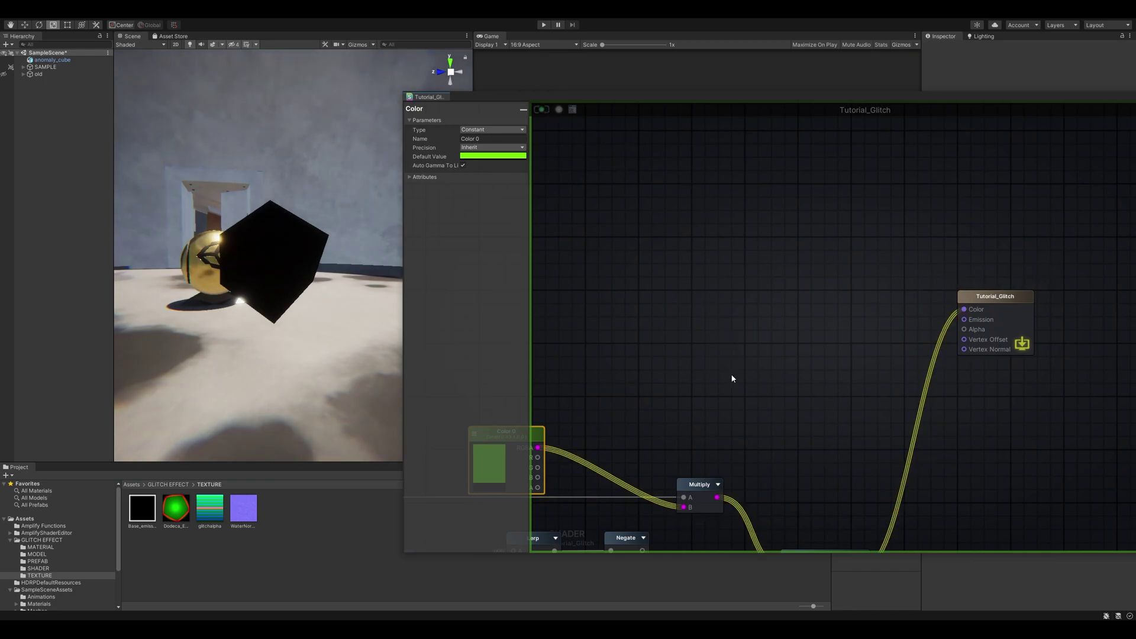
{"action": "middle_click_drag", "start_coordinate": [727, 393], "coordinate": [878, 219]}
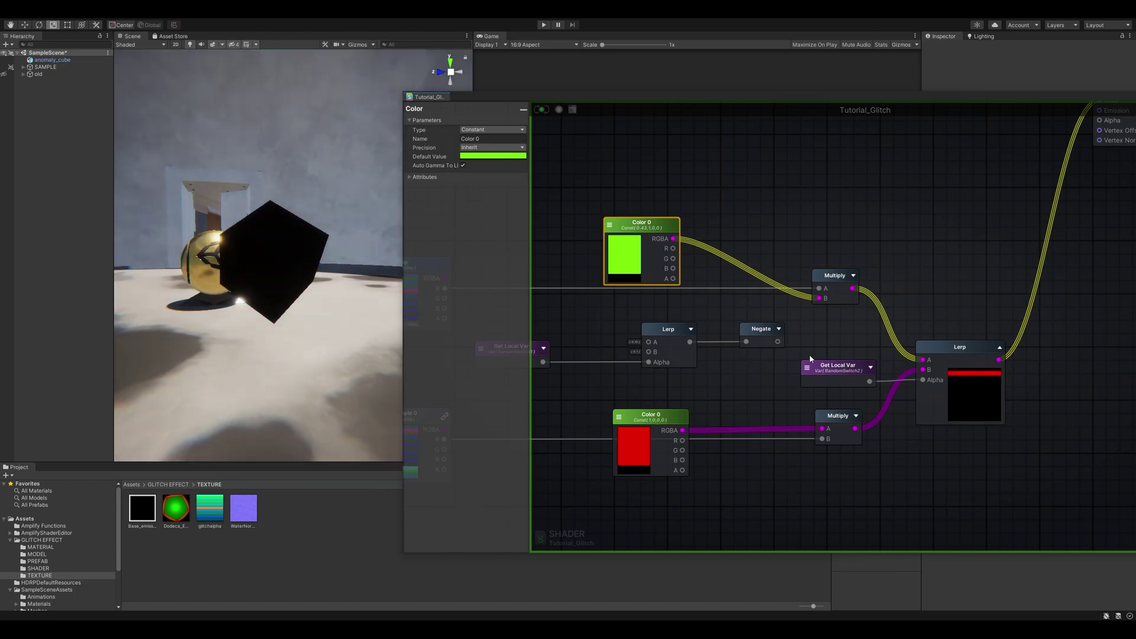
{"action": "scroll", "coordinate": [941, 358], "scroll_direction": "down", "scroll_amount": 2}
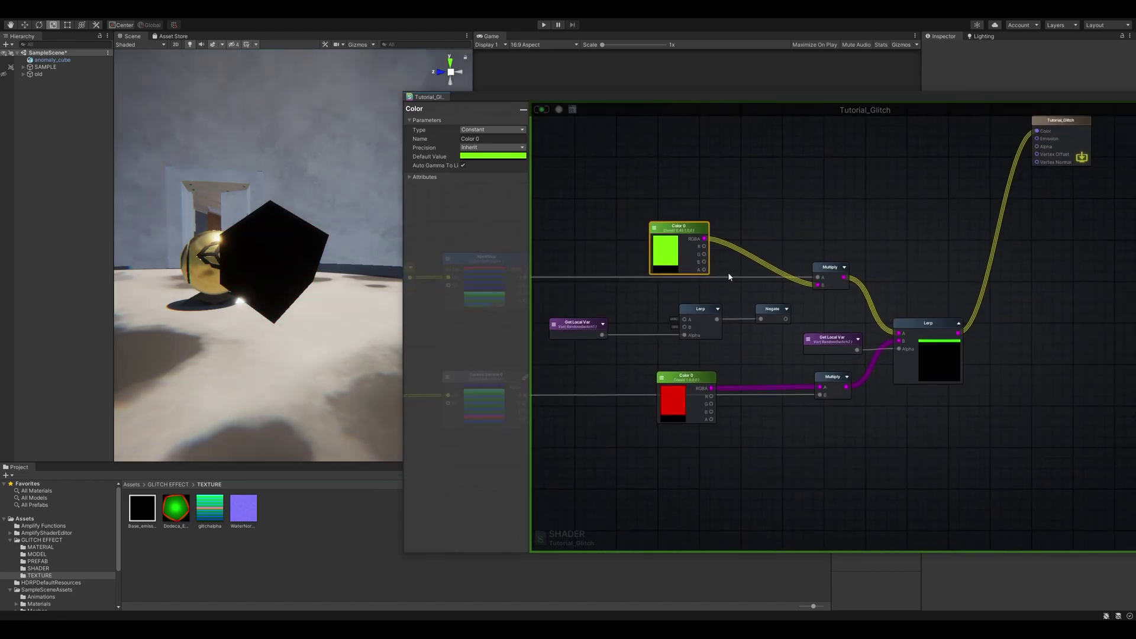
Delete the green and red Color nodes, reconnecting Negate to the upper Multiply's B and the first Lerp to the lower Multiply's A
{"action": "key", "text": "Delete"}
{"action": "left_click_drag", "start_coordinate": [787, 319], "coordinate": [821, 292]}
{"action": "left_click_drag", "start_coordinate": [696, 381], "coordinate": [714, 370]}
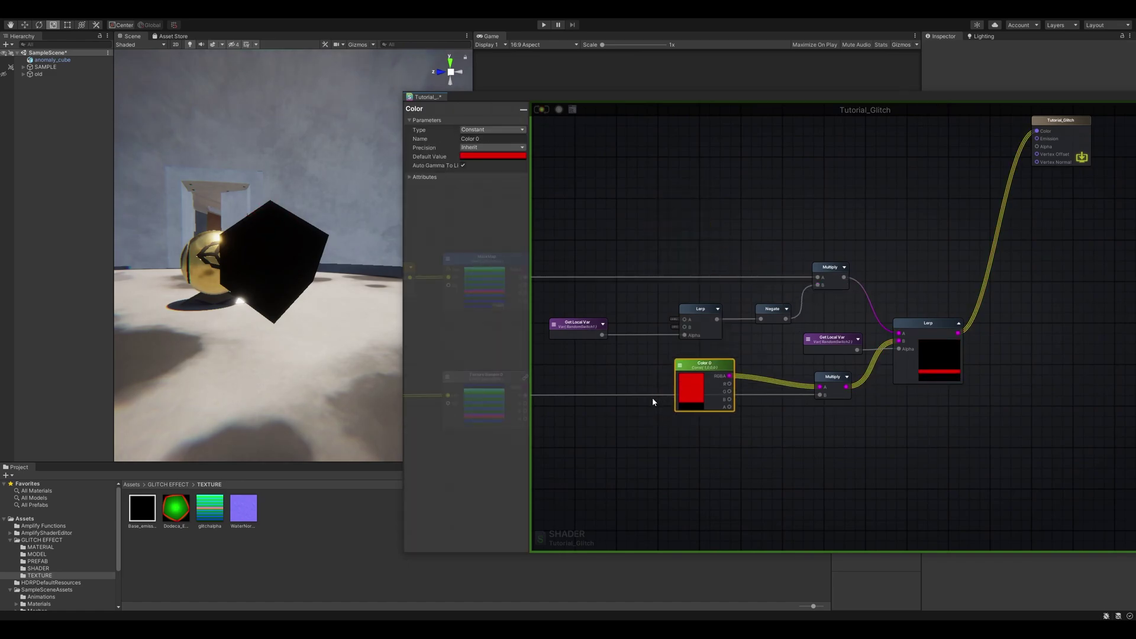
{"action": "middle_click_drag", "start_coordinate": [653, 397], "coordinate": [690, 392]}
{"action": "key", "text": "Delete"}
{"action": "left_click_drag", "start_coordinate": [754, 313], "coordinate": [857, 382]}
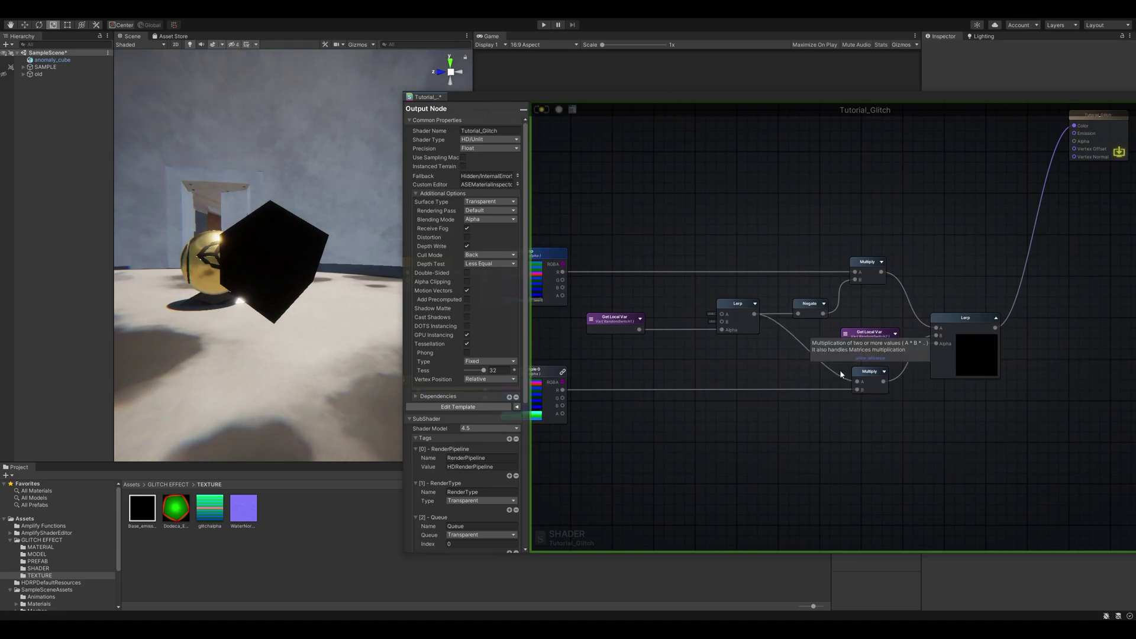
{"action": "scroll", "coordinate": [769, 349], "scroll_direction": "up", "scroll_amount": 2}
{"action": "middle_click_drag", "start_coordinate": [771, 352], "coordinate": [733, 350]}
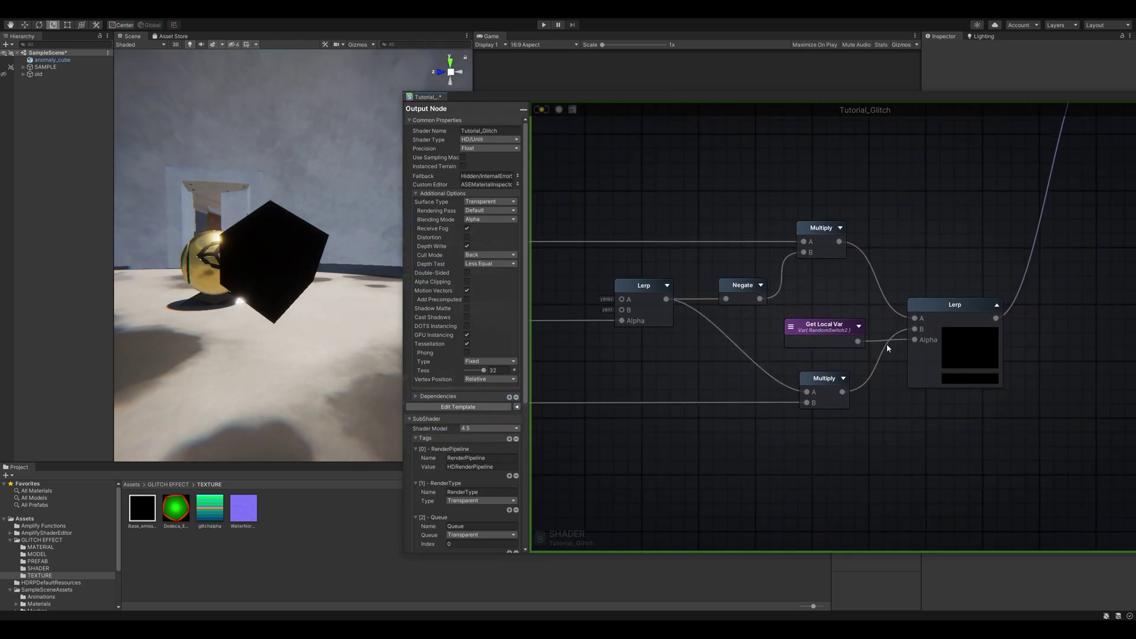
{"action": "scroll", "coordinate": [886, 346], "scroll_direction": "down", "scroll_amount": 2}
{"action": "left_click_drag", "start_coordinate": [856, 336], "coordinate": [856, 334]}
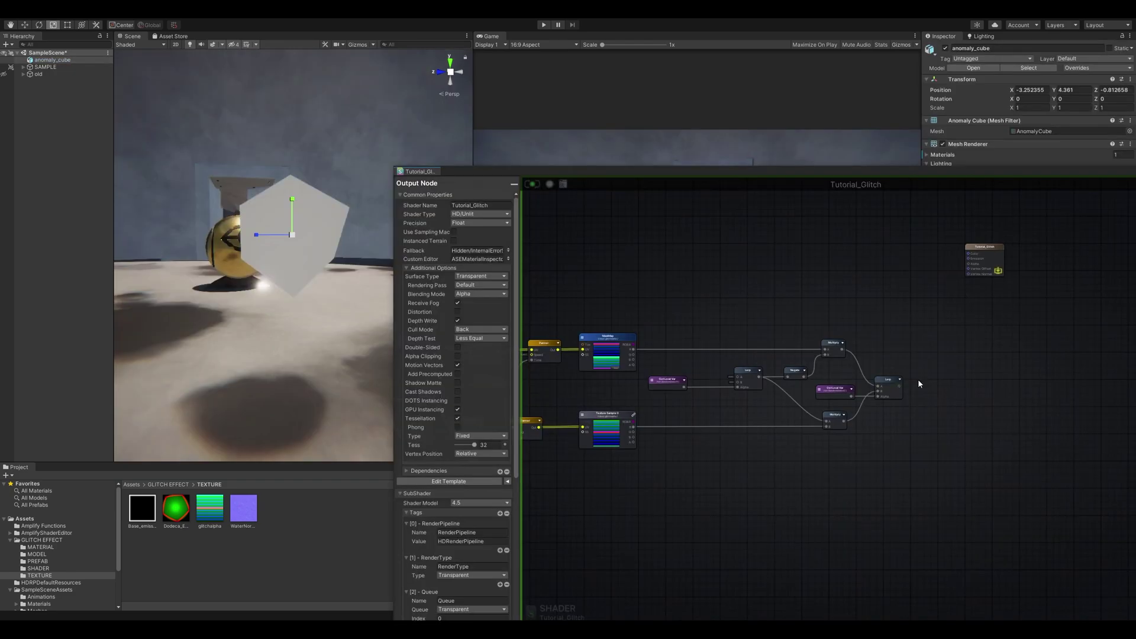
Add a copy of the RandomSwitch2 Get Local Var node just below the lower texture sample
{"action": "scroll", "coordinate": [918, 379], "scroll_direction": "up", "scroll_amount": 3}
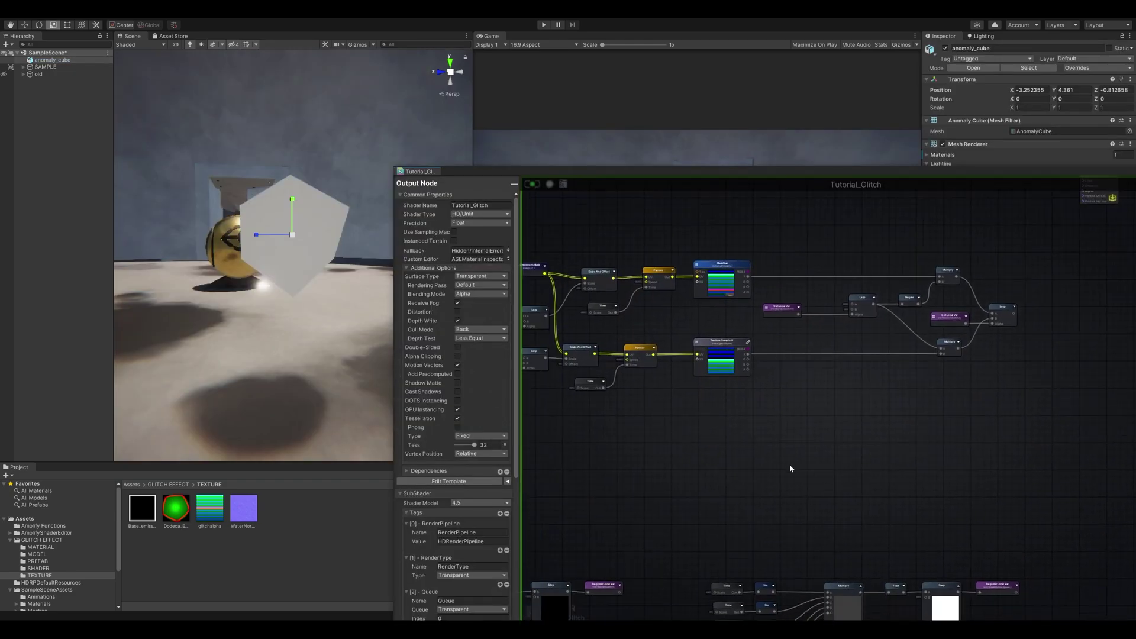
{"action": "scroll", "coordinate": [842, 435], "scroll_direction": "up", "scroll_amount": 3}
{"action": "left_click", "coordinate": [969, 306]}
{"action": "left_click_drag", "start_coordinate": [968, 306], "coordinate": [765, 384]}
{"action": "scroll", "coordinate": [834, 379], "scroll_direction": "up", "scroll_amount": 1}
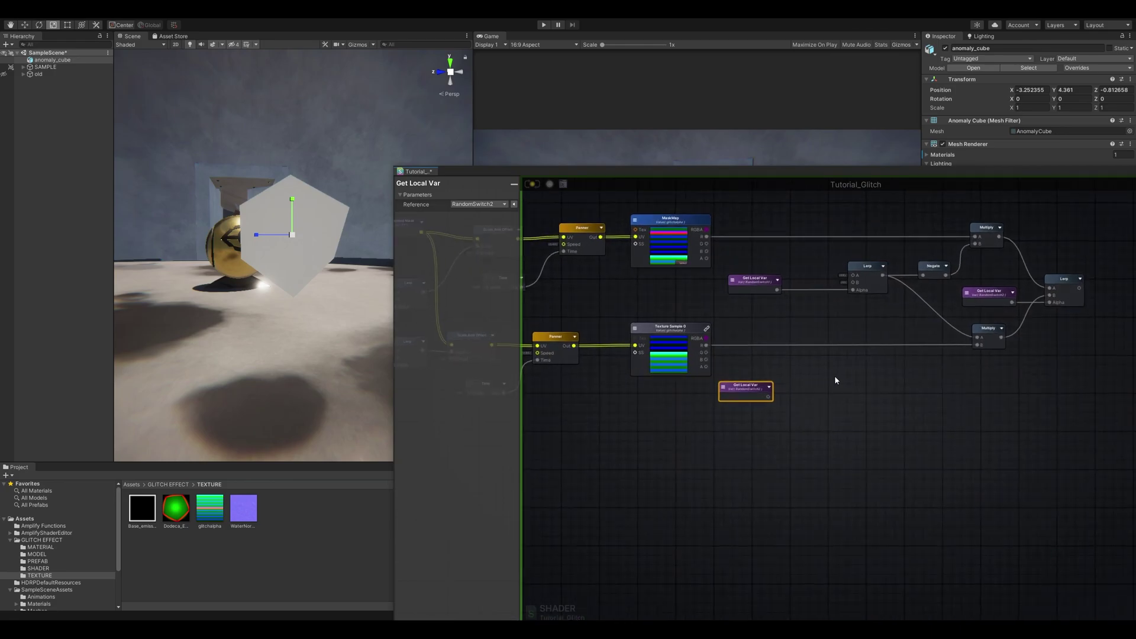
Add a third Lerp node with the upper sample's R output in A, the lower sample's R in B and RandomSwitch2 in Alpha
{"action": "scroll", "coordinate": [836, 378], "scroll_direction": "up", "scroll_amount": 1}
{"action": "left_click", "coordinate": [803, 355]}
{"action": "left_click_drag", "start_coordinate": [673, 202], "coordinate": [809, 374]}
{"action": "left_click_drag", "start_coordinate": [673, 337], "coordinate": [809, 381]}
{"action": "left_click_drag", "start_coordinate": [752, 403], "coordinate": [838, 374]}
{"action": "middle_click_drag", "start_coordinate": [923, 376], "coordinate": [839, 374]}
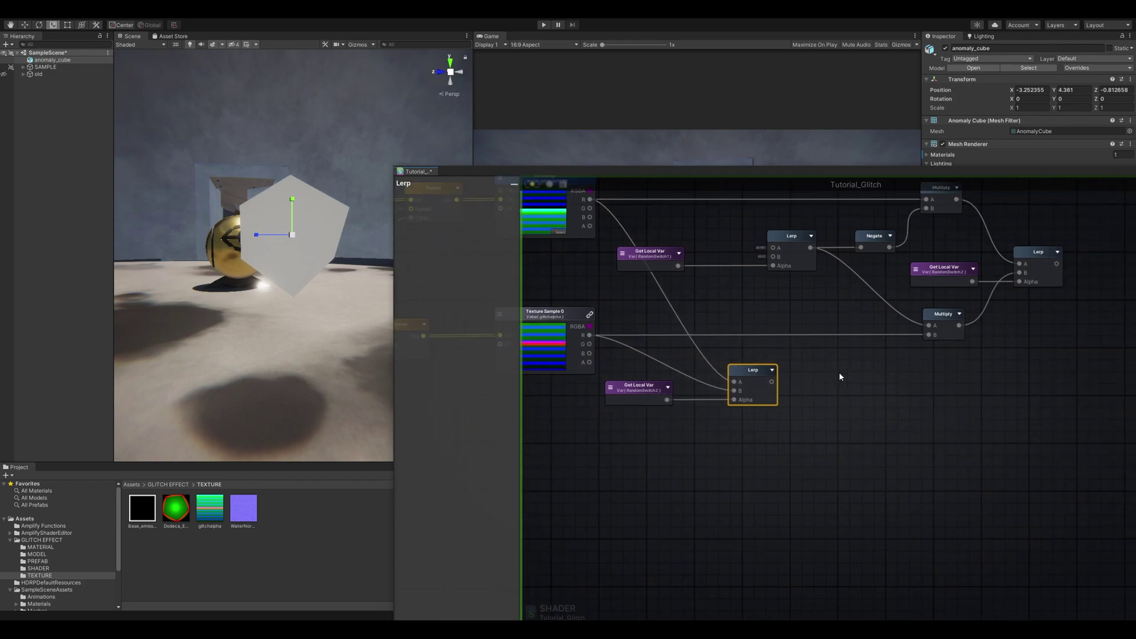
Check the previews of the two Lerp nodes and look over the other node groups in the shader graph
{"action": "left_click", "coordinate": [837, 377]}
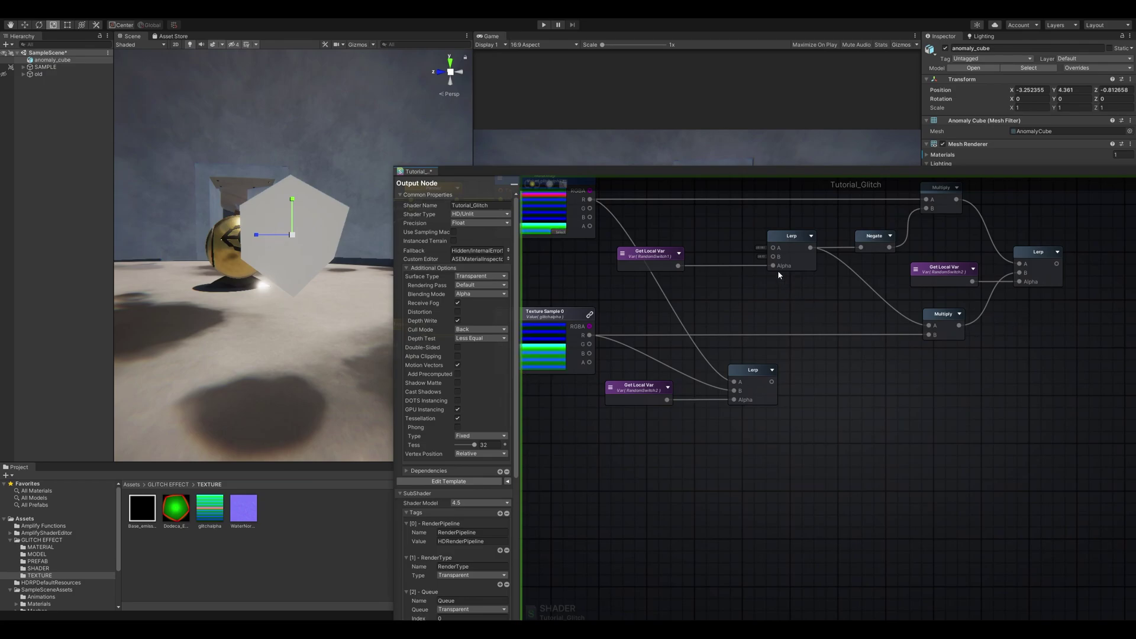
{"action": "left_click", "coordinate": [771, 369]}
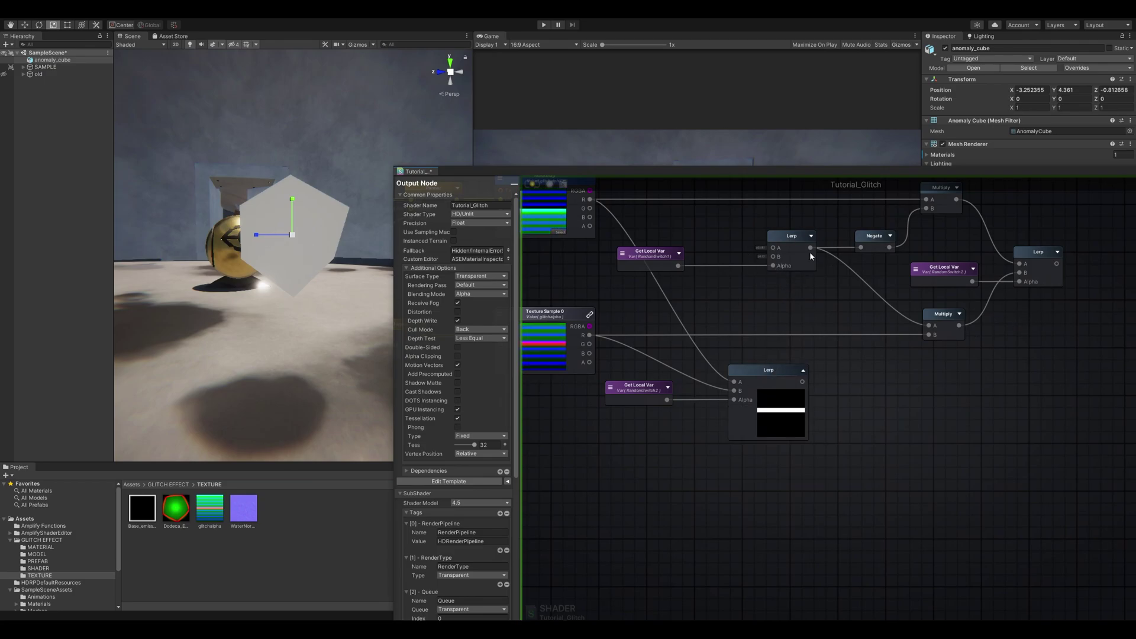
{"action": "left_click", "coordinate": [811, 235]}
{"action": "left_click", "coordinate": [779, 370]}
{"action": "mouse_move", "coordinate": [779, 370]}
{"action": "left_mouse_down"}
{"action": "mouse_move", "coordinate": [805, 329]}
{"action": "mouse_move", "coordinate": [801, 362]}
{"action": "mouse_move", "coordinate": [760, 370]}
{"action": "left_mouse_up"}
{"action": "left_click", "coordinate": [782, 371]}
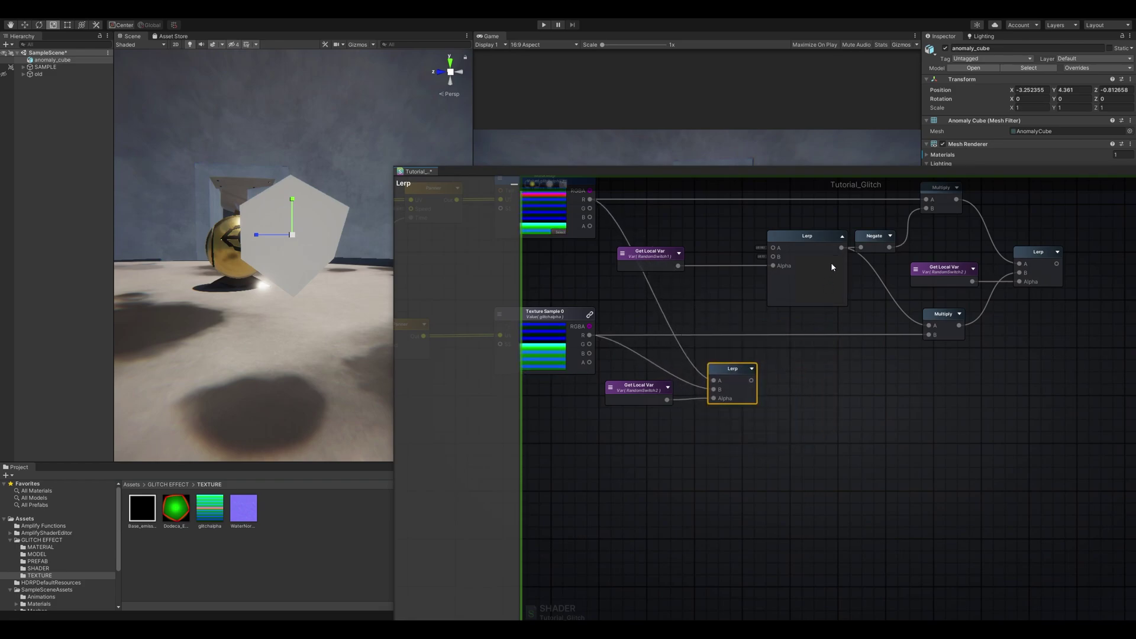
{"action": "left_click", "coordinate": [829, 264]}
{"action": "scroll", "coordinate": [835, 321], "scroll_direction": "down", "scroll_amount": 2}
{"action": "left_click", "coordinate": [835, 269]}
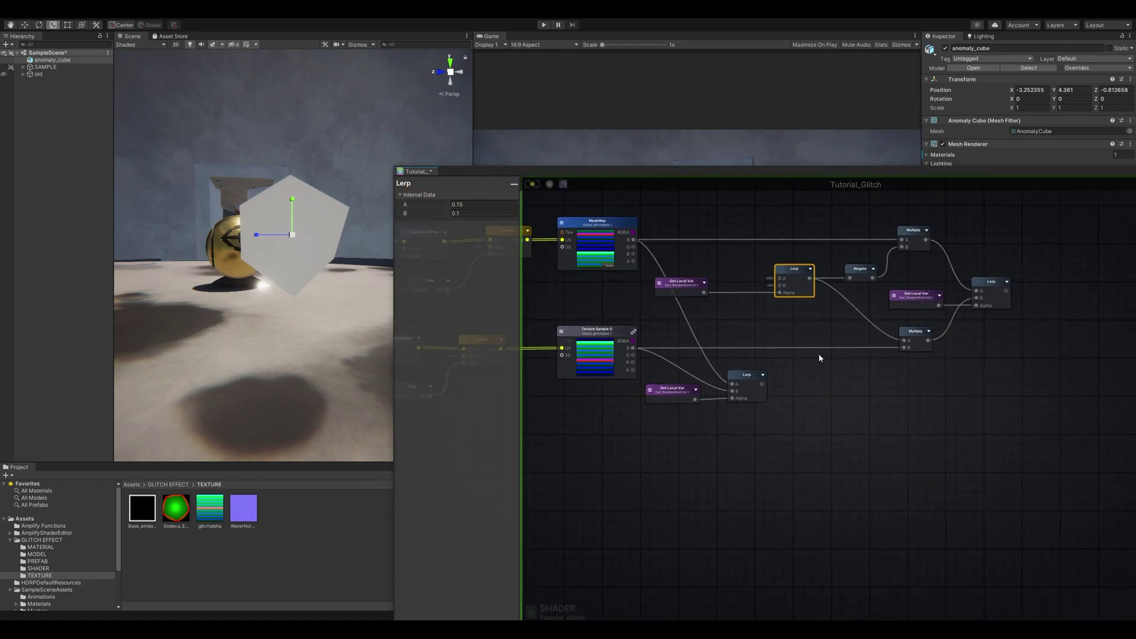
{"action": "middle_click_drag", "start_coordinate": [824, 340], "coordinate": [903, 246]}
{"action": "scroll", "coordinate": [824, 391], "scroll_direction": "down", "scroll_amount": 3}
{"action": "middle_click_drag", "start_coordinate": [815, 415], "coordinate": [855, 330]}
{"action": "middle_click_drag", "start_coordinate": [835, 379], "coordinate": [880, 284]}
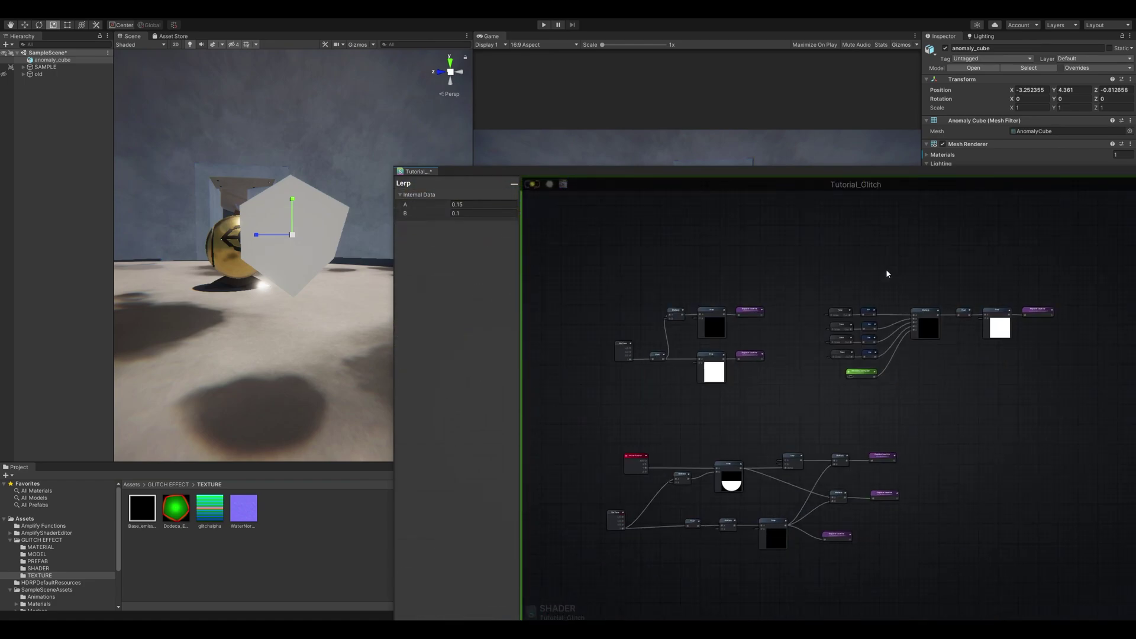
{"action": "scroll", "coordinate": [880, 284], "scroll_direction": "up", "scroll_amount": 3}
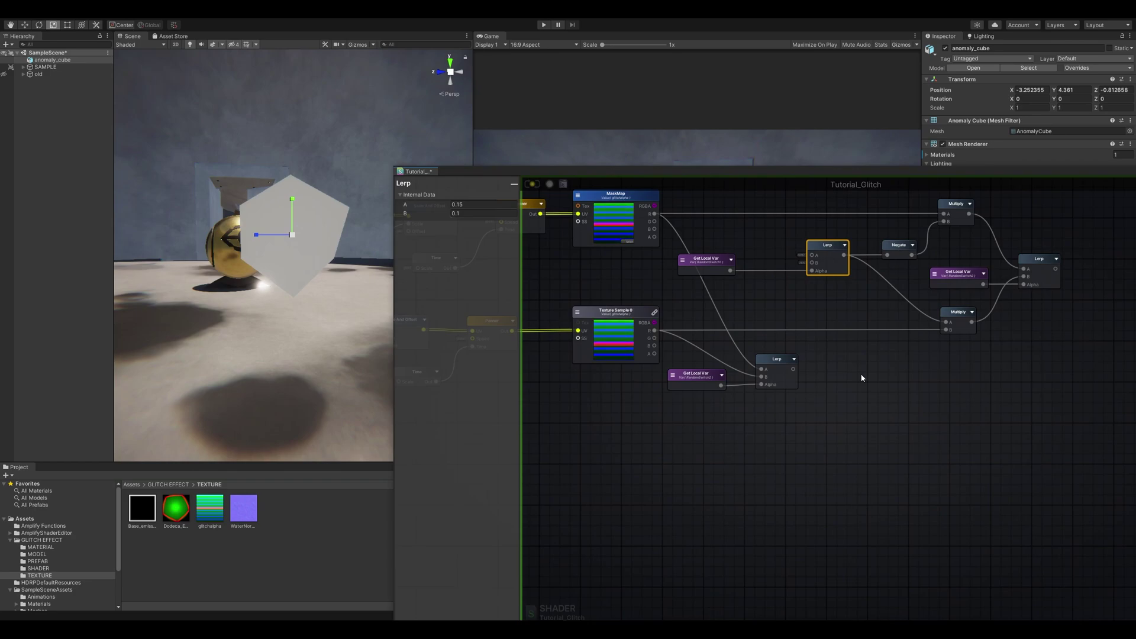
Add a Multiply node fed by a Get Local Var node referencing SmallGlitchesSpawn and by the lower Lerp's output
{"action": "left_click", "coordinate": [860, 378]}
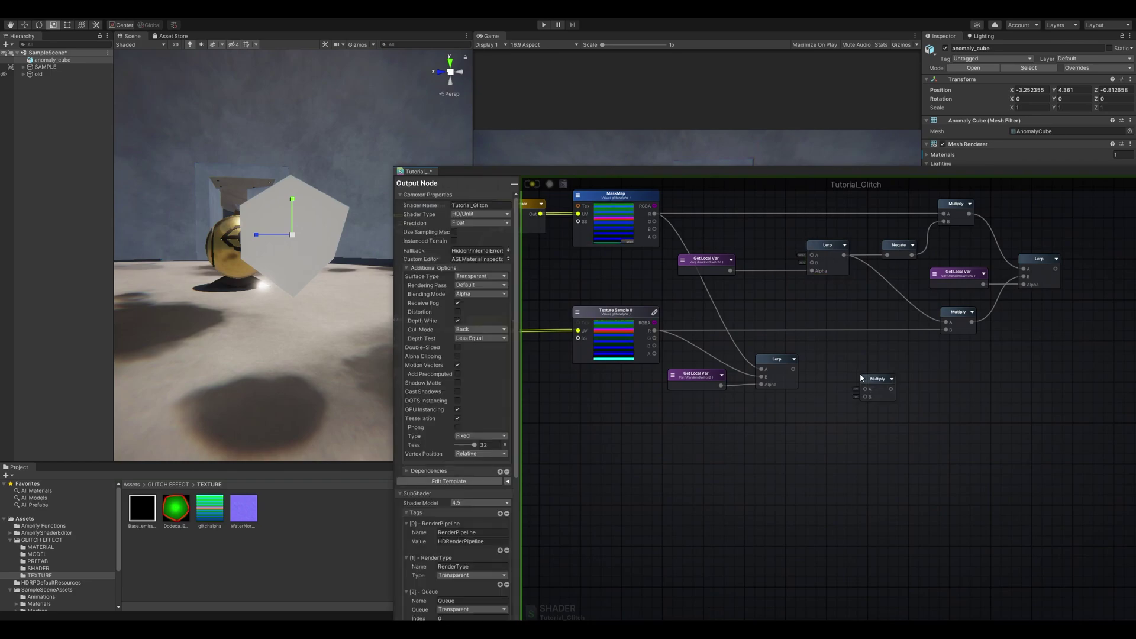
{"action": "right_click", "coordinate": [839, 343]}
{"action": "type", "text": "small"}
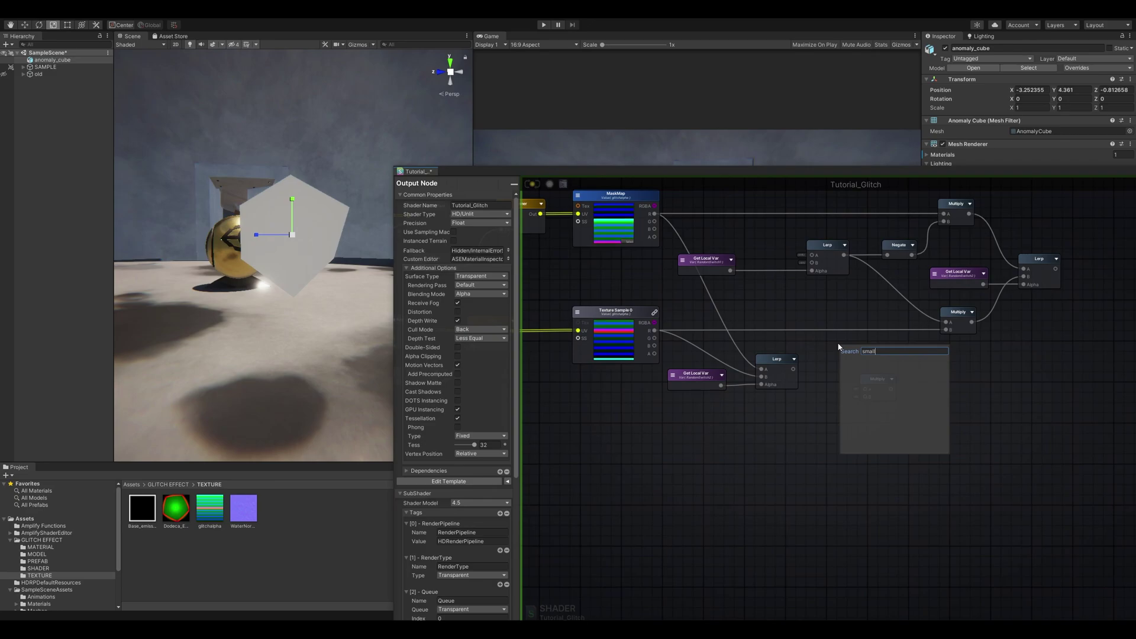
{"action": "left_click", "coordinate": [826, 350]}
{"action": "left_click", "coordinate": [834, 361]}
{"action": "left_click", "coordinate": [860, 411]}
{"action": "left_click_drag", "start_coordinate": [863, 384], "coordinate": [895, 384]}
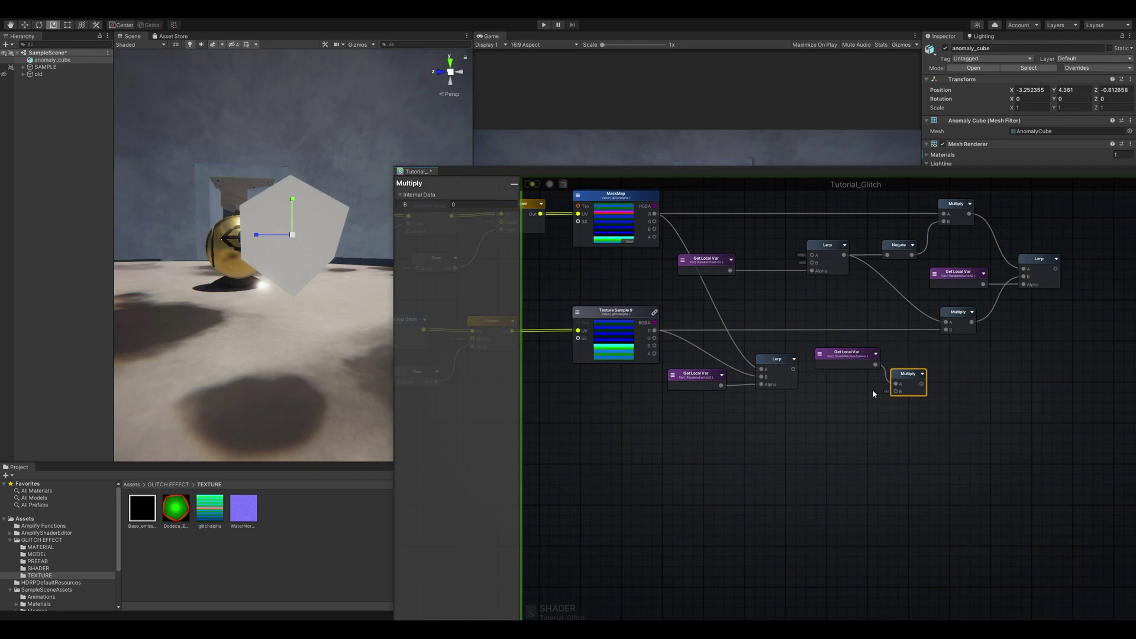
{"action": "left_click_drag", "start_coordinate": [793, 369], "coordinate": [899, 391]}
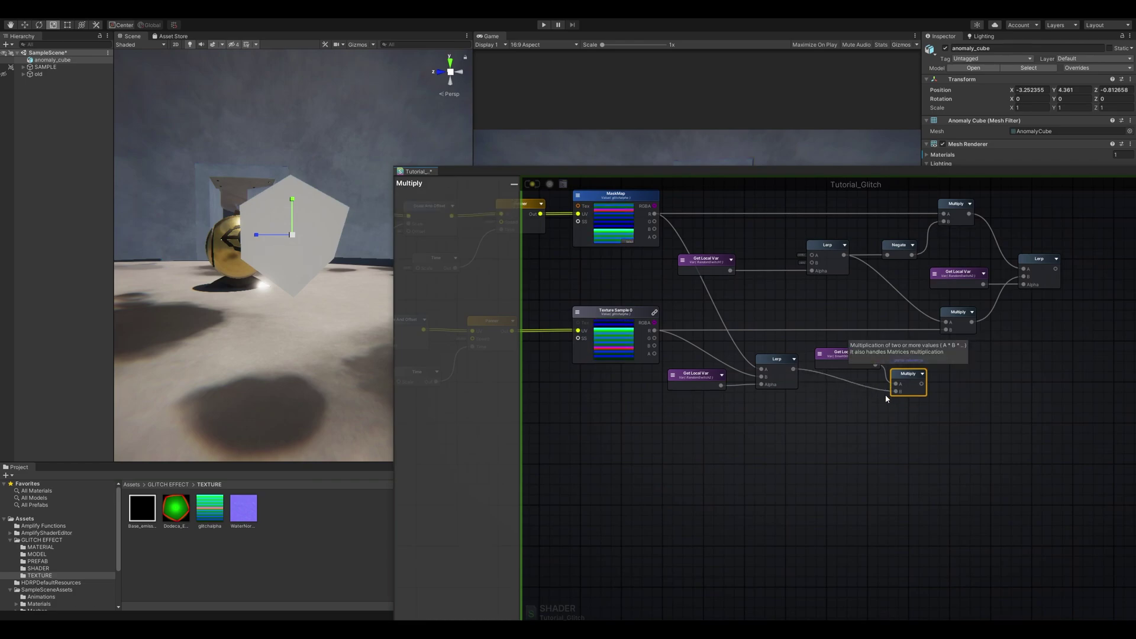
Move the lower Lerp, its Get Local Var nodes and the new Multiply further down, then align the Multiply beside them
{"action": "scroll", "coordinate": [870, 400], "scroll_direction": "down", "scroll_amount": 2}
{"action": "left_click_drag", "start_coordinate": [935, 430], "coordinate": [736, 363]}
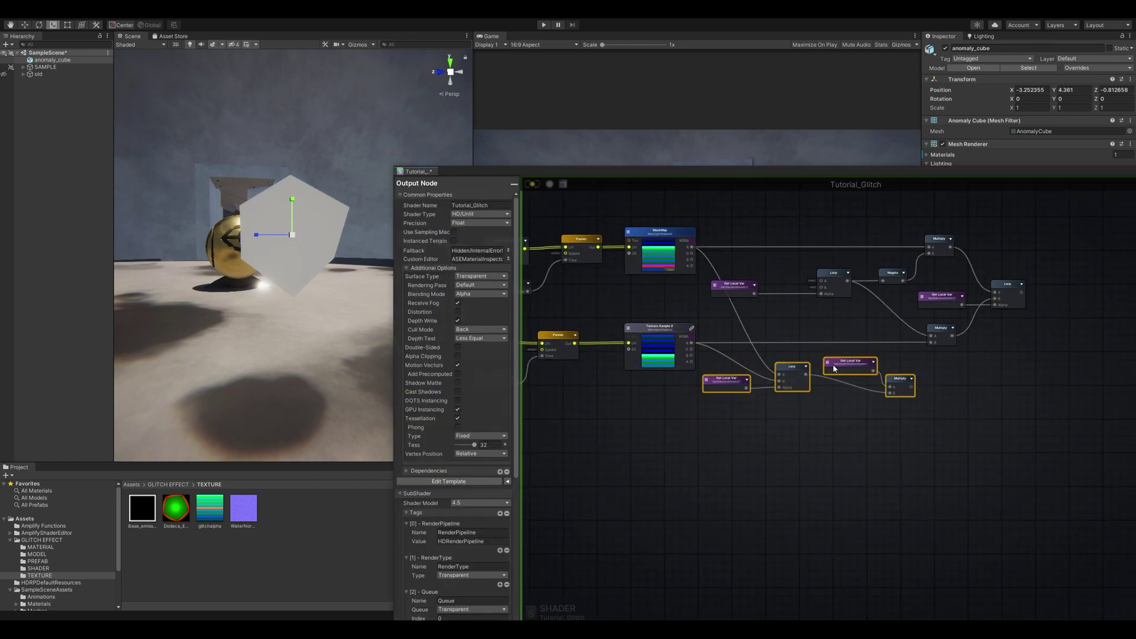
{"action": "left_click_drag", "start_coordinate": [808, 388], "coordinate": [825, 427]}
{"action": "left_click", "coordinate": [850, 438]}
{"action": "scroll", "coordinate": [905, 423], "scroll_direction": "up", "scroll_amount": 2}
{"action": "left_click_drag", "start_coordinate": [909, 424], "coordinate": [926, 400]}
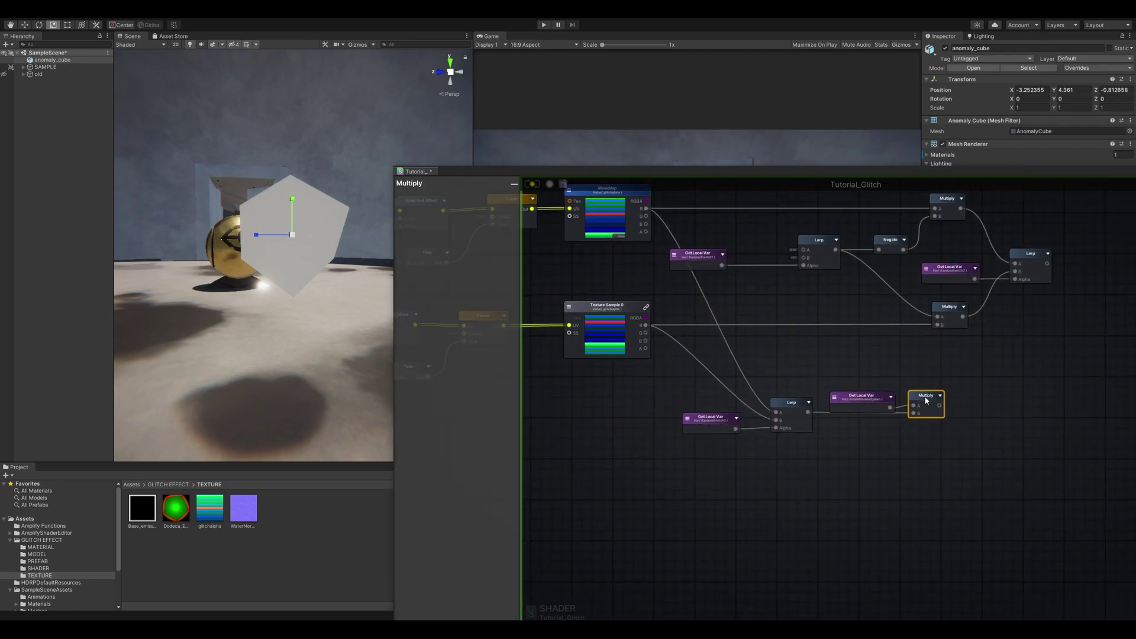
{"action": "left_click", "coordinate": [868, 402]}
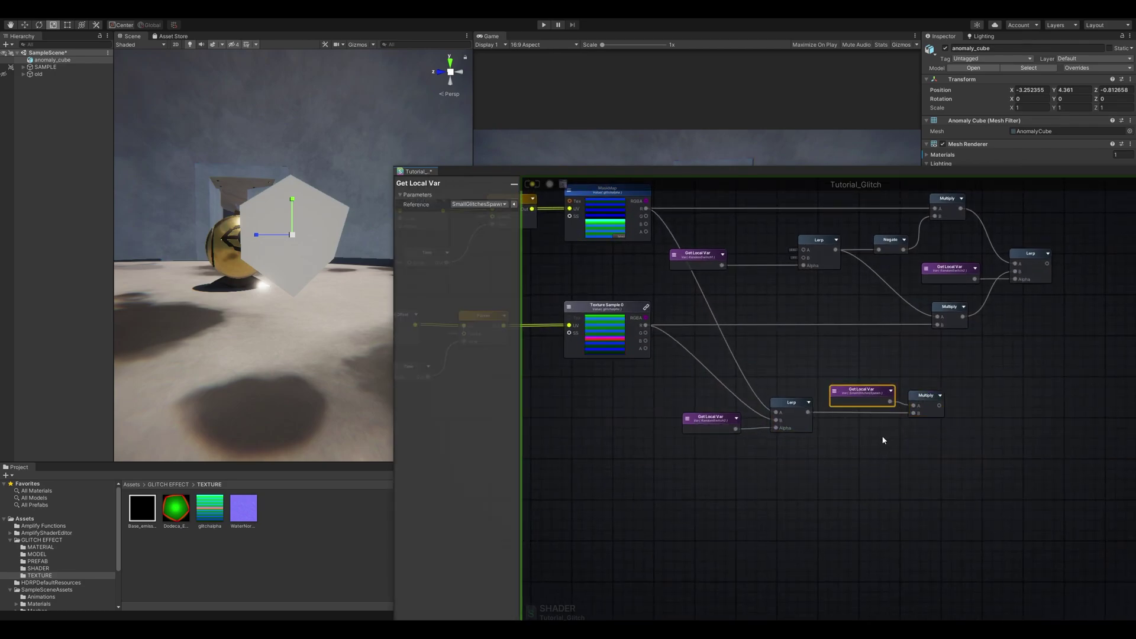
Add a Register Local Var node named SmallGlitchesMask and feed it from the lower Multiply
{"action": "middle_click_drag", "start_coordinate": [882, 439], "coordinate": [858, 439]}
{"action": "left_click", "coordinate": [858, 439]}
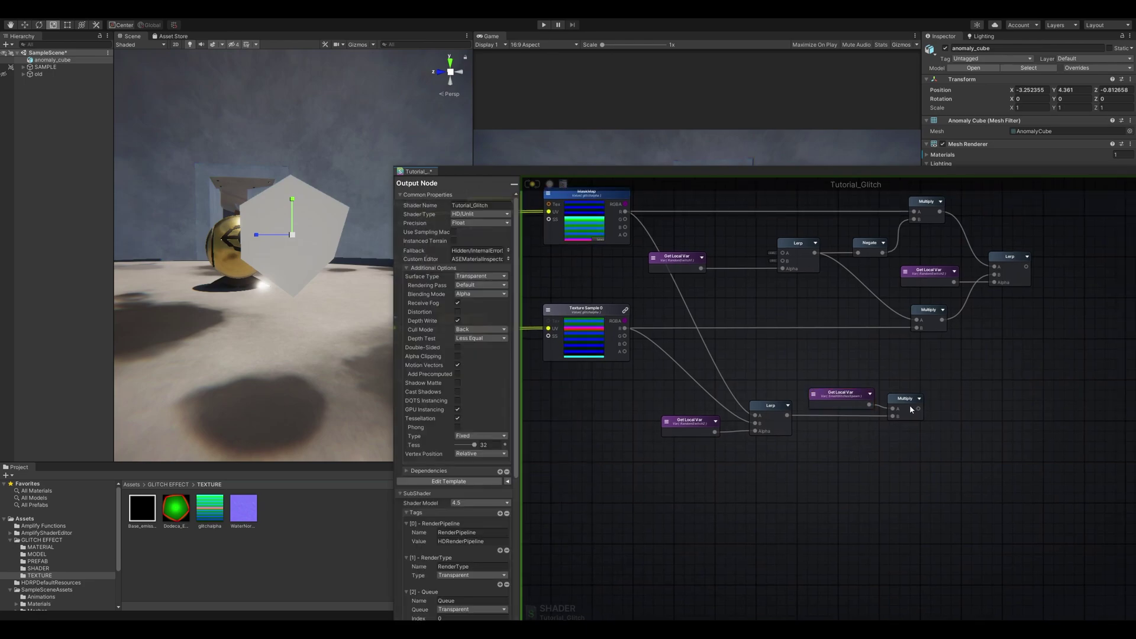
{"action": "left_click", "coordinate": [943, 405]}
{"action": "scroll", "coordinate": [880, 401], "scroll_direction": "up", "scroll_amount": 3}
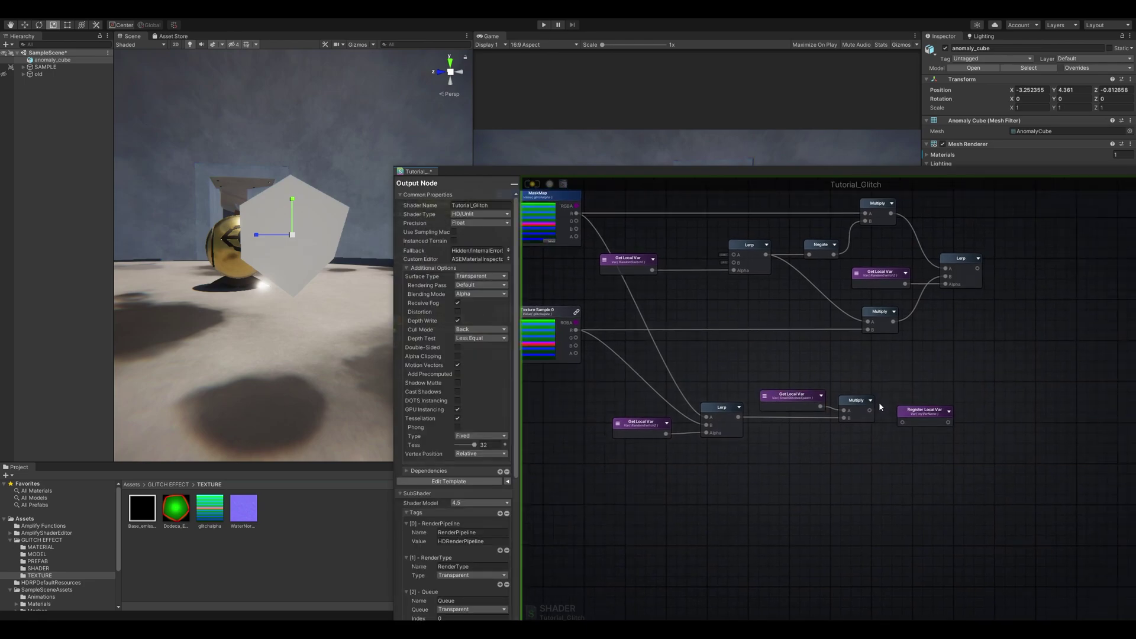
{"action": "left_click_drag", "start_coordinate": [878, 431], "coordinate": [887, 420]}
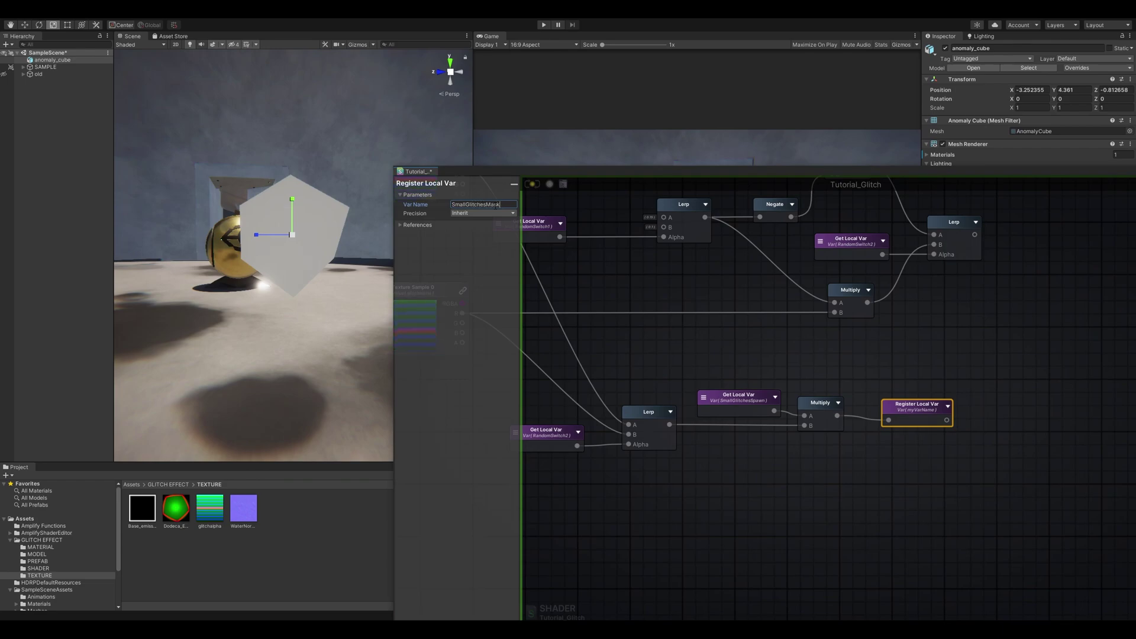
{"action": "left_click", "coordinate": [1083, 348]}
{"action": "middle_click_drag", "start_coordinate": [995, 382], "coordinate": [957, 385]}
{"action": "left_click_drag", "start_coordinate": [887, 412], "coordinate": [888, 408]}
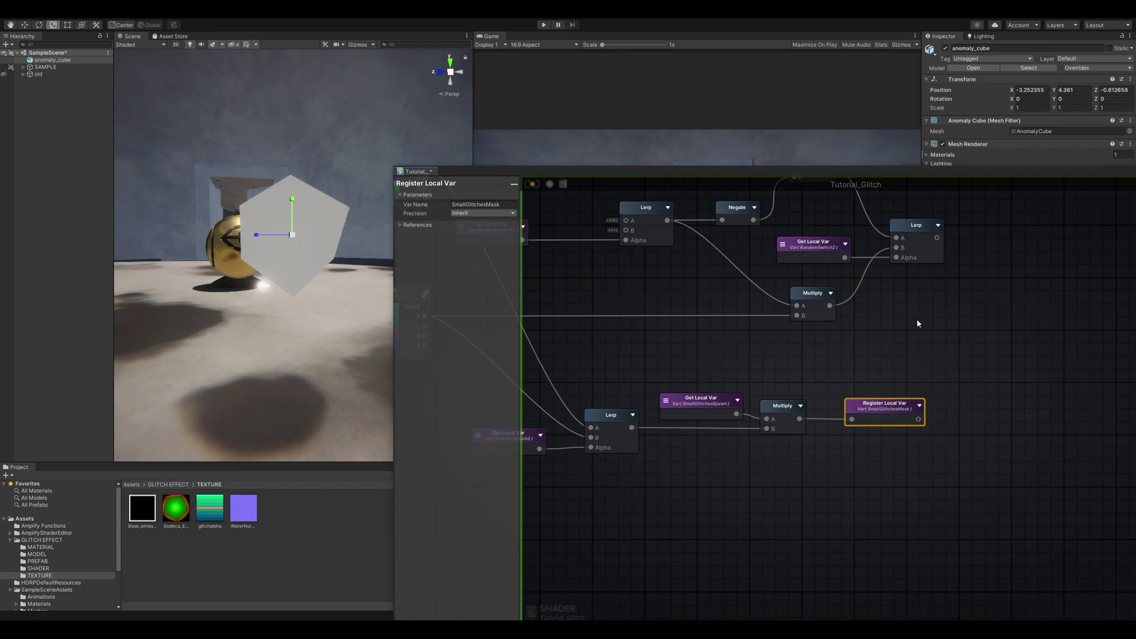
Add a Multiply node after the upper Lerp and connect the Lerp output and the SmallGlitchesSpawn variable to it
{"action": "middle_click_drag", "start_coordinate": [916, 322], "coordinate": [838, 335]}
{"action": "left_click", "coordinate": [913, 266]}
{"action": "middle_click_drag", "start_coordinate": [911, 264], "coordinate": [899, 288]}
{"action": "key", "text": "m"}
{"action": "left_click", "coordinate": [900, 270]}
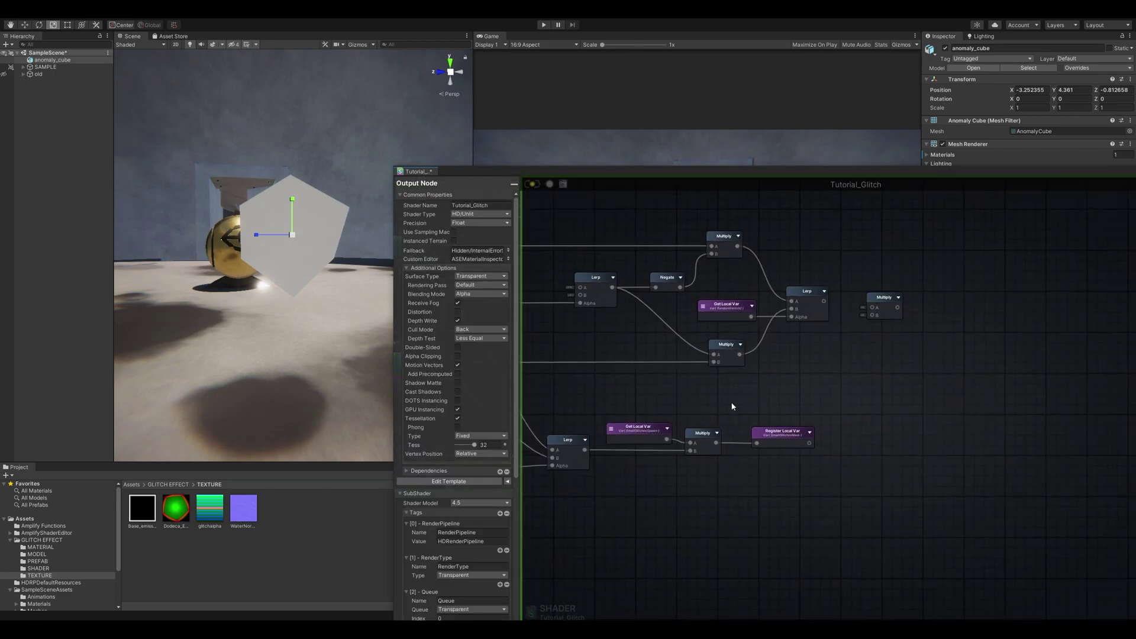
{"action": "left_click_drag", "start_coordinate": [667, 439], "coordinate": [878, 292]}
Add a Register Local Var node named SmallGlitches and feed it from the upper branch's final Multiply
{"action": "left_click", "coordinate": [952, 296]}
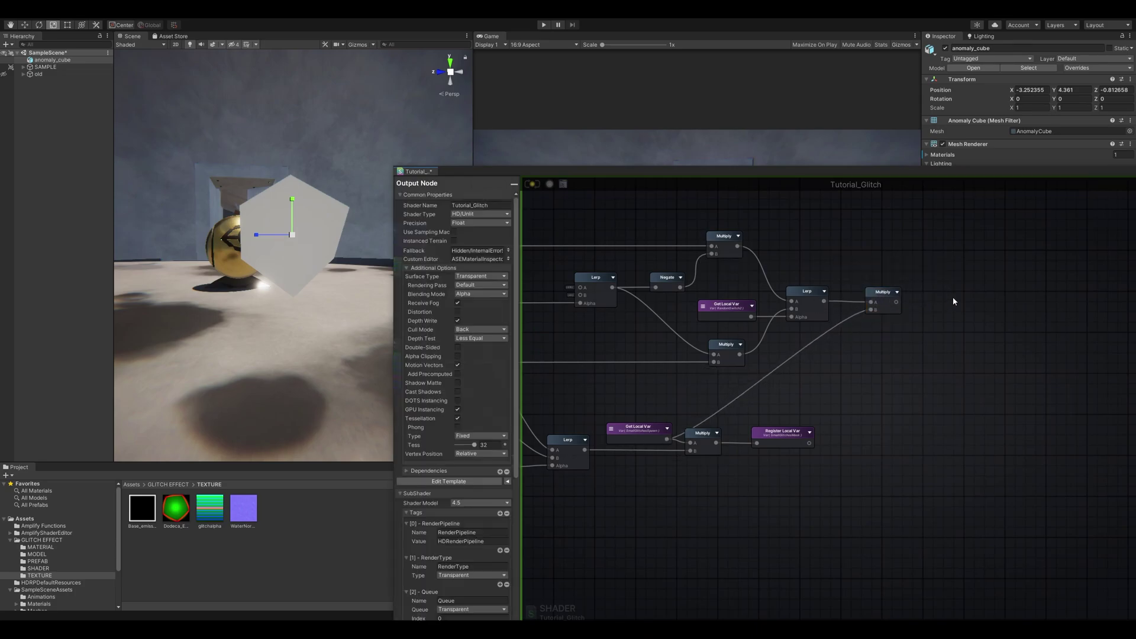
{"action": "left_click", "coordinate": [952, 296]}
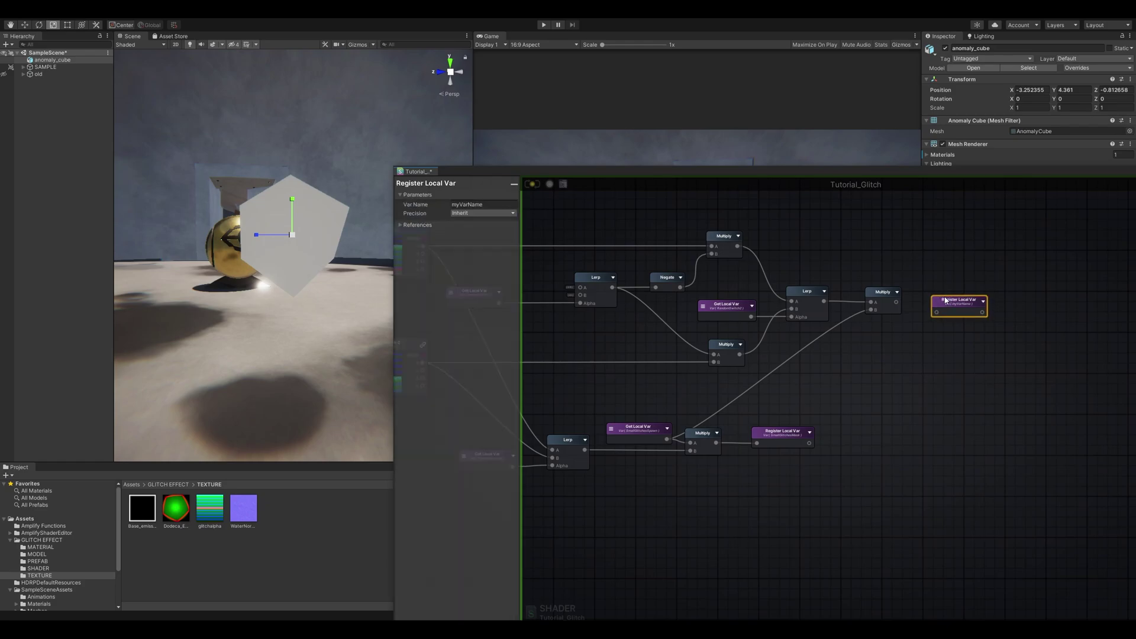
{"action": "left_click", "coordinate": [503, 204]}
{"action": "type", "text": "SmallGlitches"}
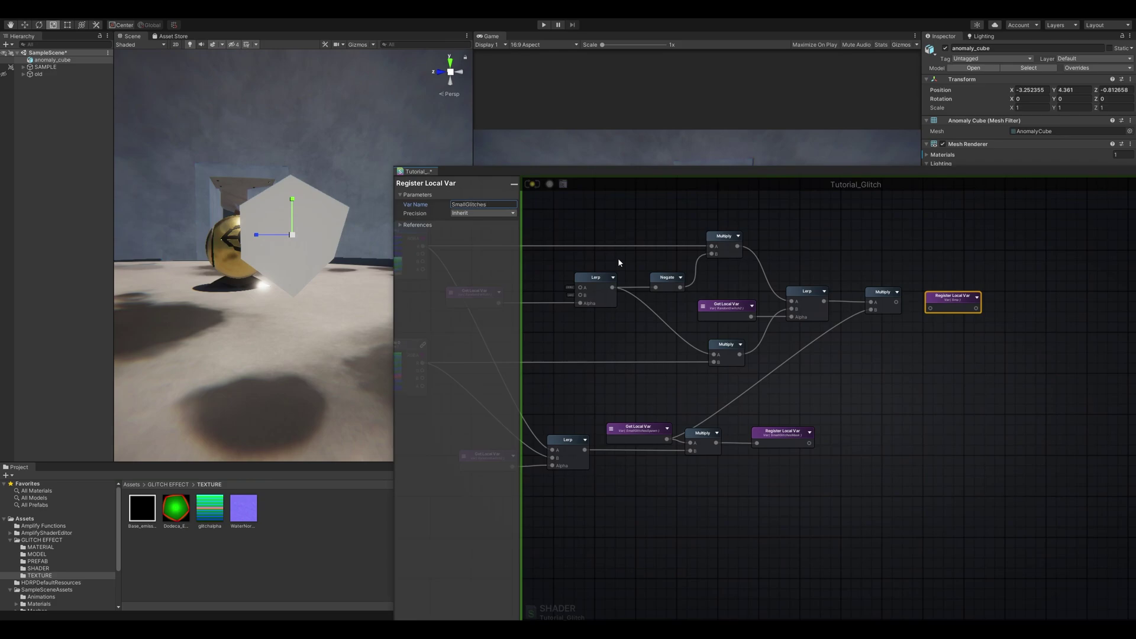
{"action": "mouse_move", "coordinate": [937, 312]}
{"action": "left_mouse_down"}
{"action": "mouse_move", "coordinate": [924, 308]}
{"action": "mouse_move", "coordinate": [937, 300]}
{"action": "left_mouse_up"}
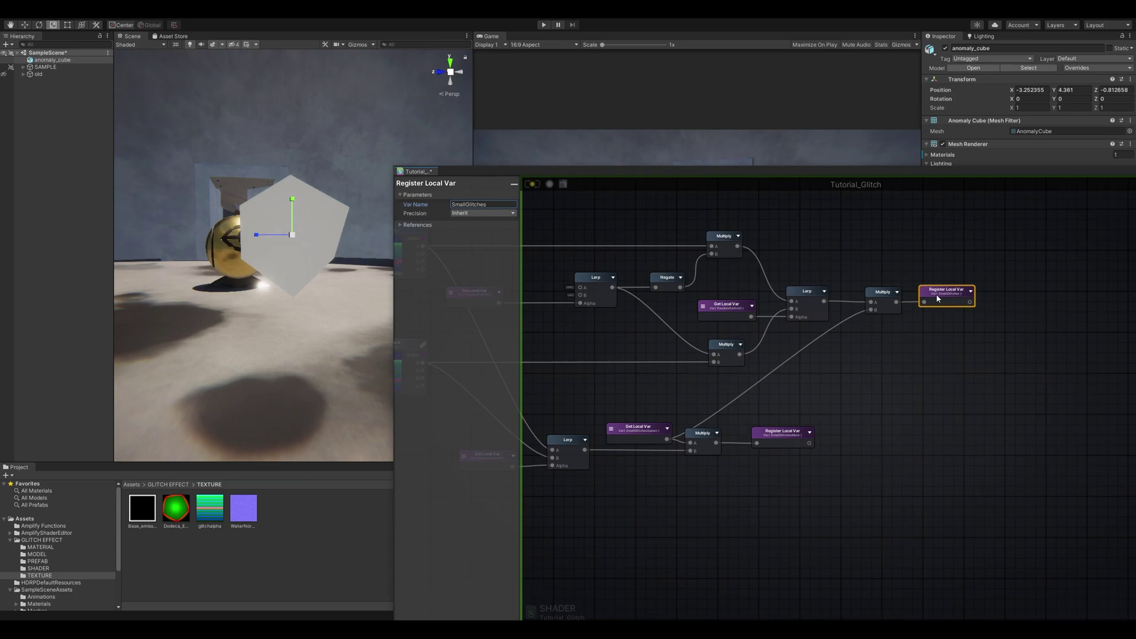
Add a Get Local Var node referencing SmallGlitches in the empty area beside the BigGlitches node group
{"action": "scroll", "coordinate": [936, 296], "scroll_direction": "down", "scroll_amount": 5}
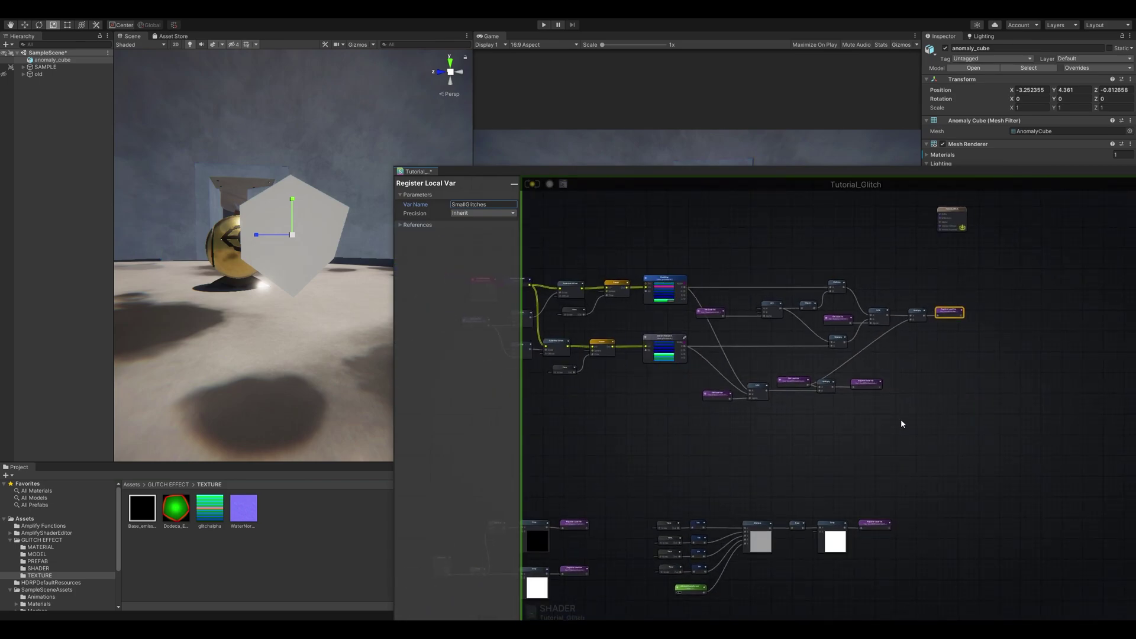
{"action": "middle_click_drag", "start_coordinate": [875, 489], "coordinate": [986, 274]}
{"action": "middle_click_drag", "start_coordinate": [866, 424], "coordinate": [942, 336]}
{"action": "scroll", "coordinate": [941, 335], "scroll_direction": "up", "scroll_amount": 5}
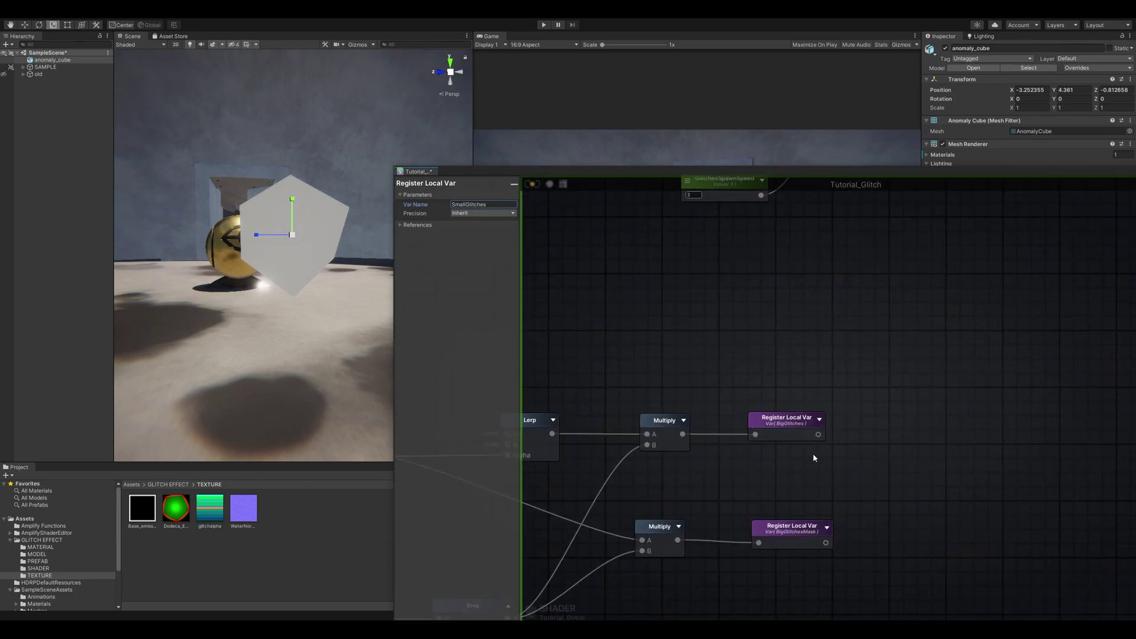
{"action": "scroll", "coordinate": [853, 382], "scroll_direction": "down", "scroll_amount": 5}
{"action": "left_click", "coordinate": [877, 382]}
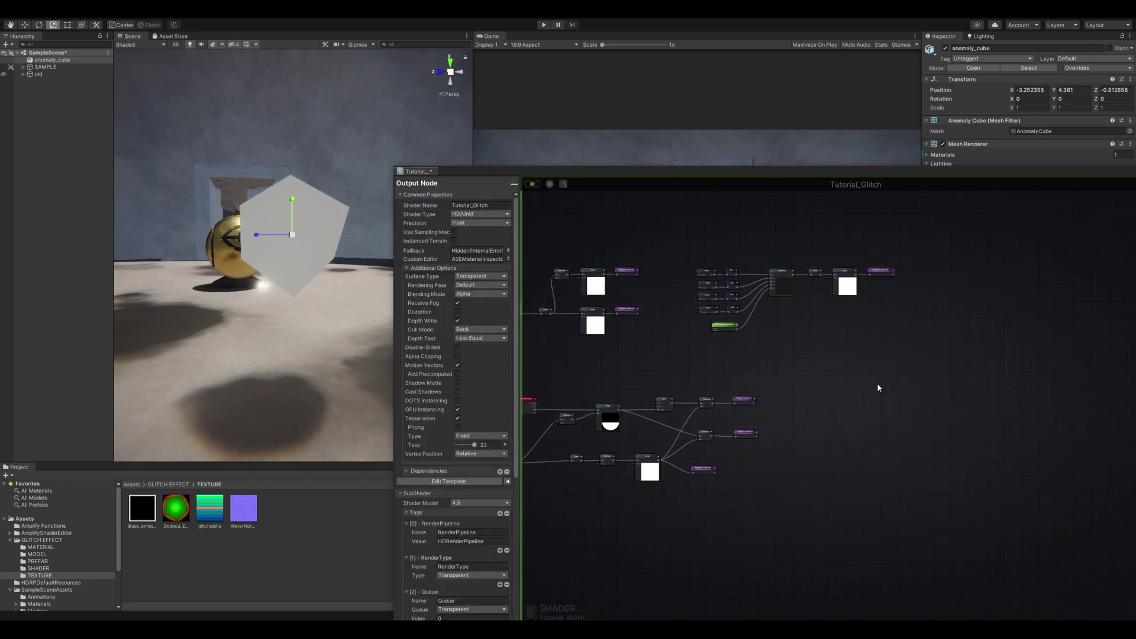
{"action": "scroll", "coordinate": [884, 393], "scroll_direction": "up", "scroll_amount": 2}
{"action": "key", "text": "g"}
{"action": "left_click", "coordinate": [857, 419]}
{"action": "left_click", "coordinate": [865, 423]}
{"action": "left_click", "coordinate": [868, 420]}
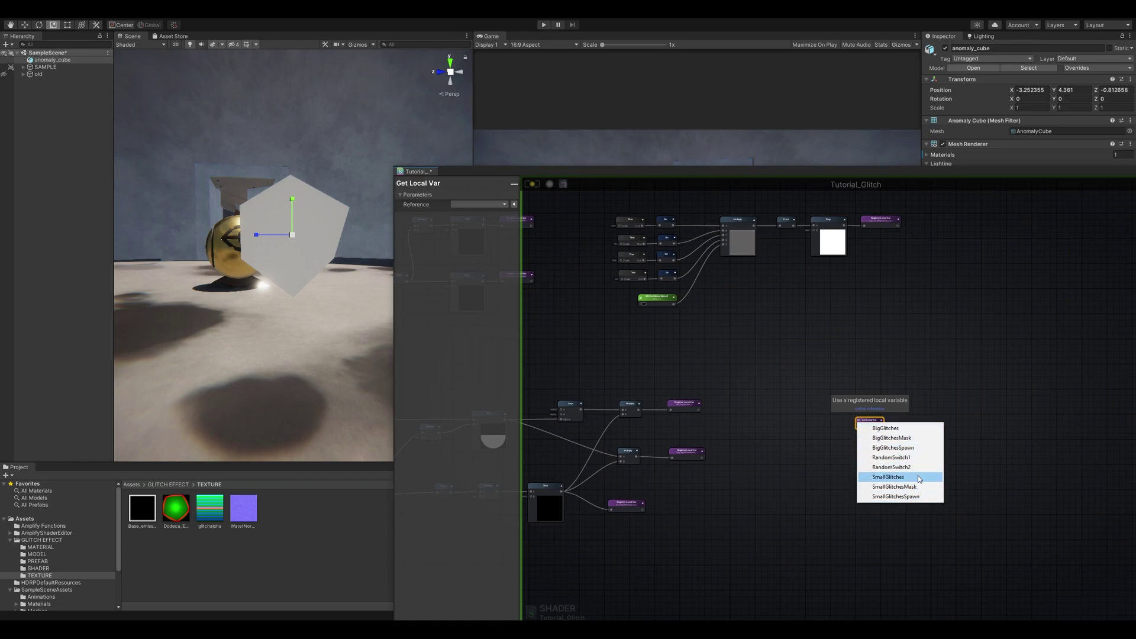
{"action": "left_click", "coordinate": [896, 476]}
Add a second Get Local Var node referencing BigGlitches below the SmallGlitches one
{"action": "left_click", "coordinate": [874, 449]}
{"action": "left_click", "coordinate": [869, 449]}
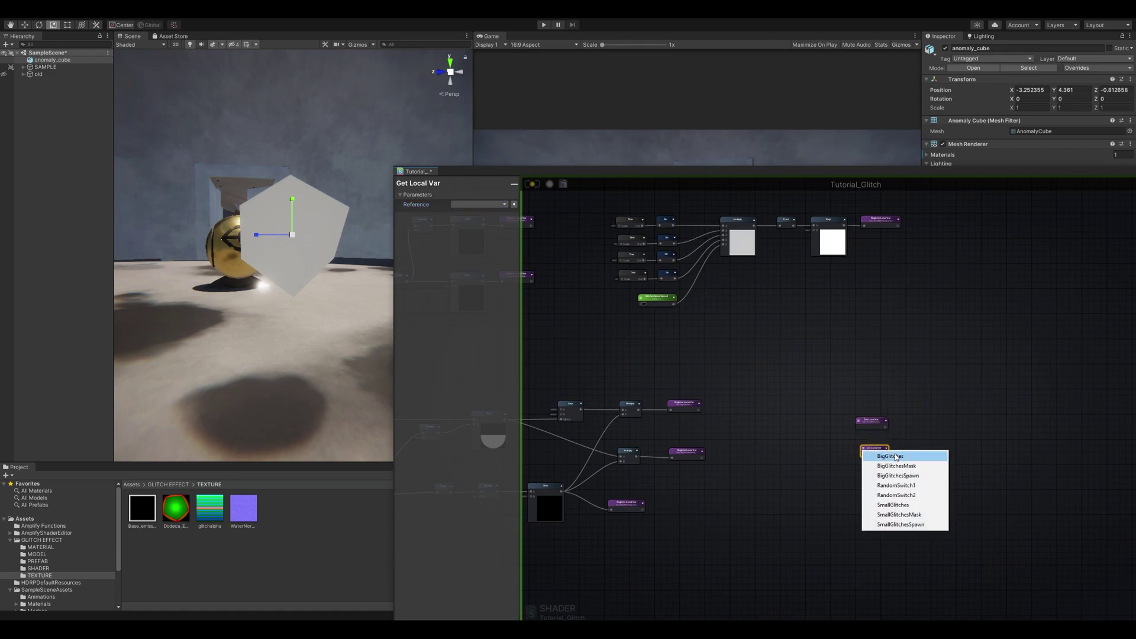
{"action": "left_click", "coordinate": [874, 454]}
{"action": "scroll", "coordinate": [929, 428], "scroll_direction": "up", "scroll_amount": 3}
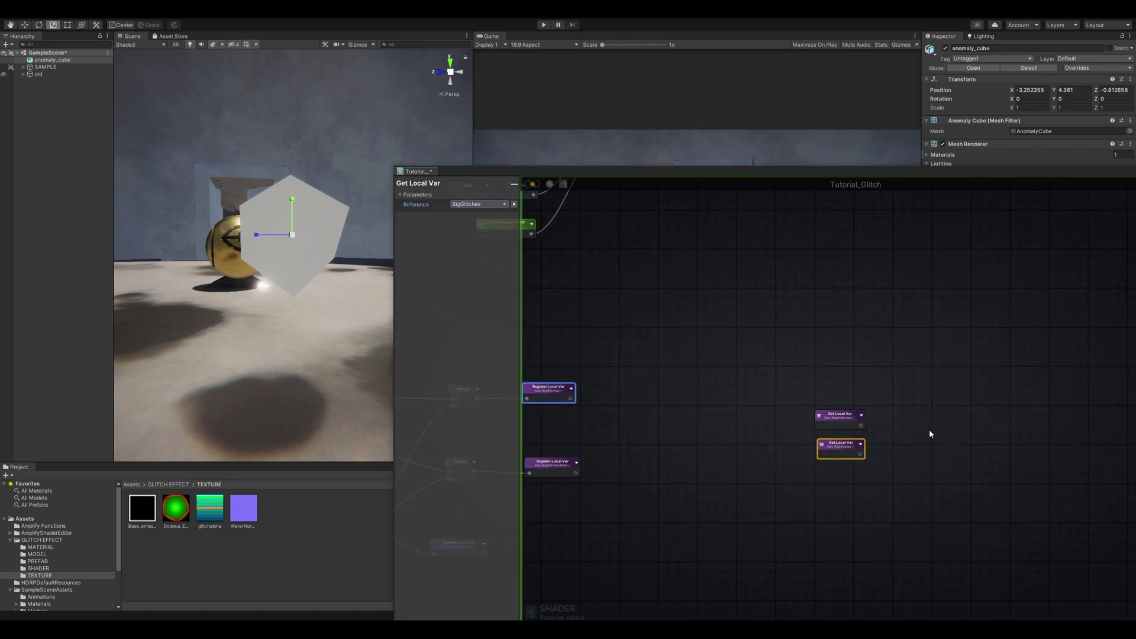
{"action": "left_click", "coordinate": [897, 428]}
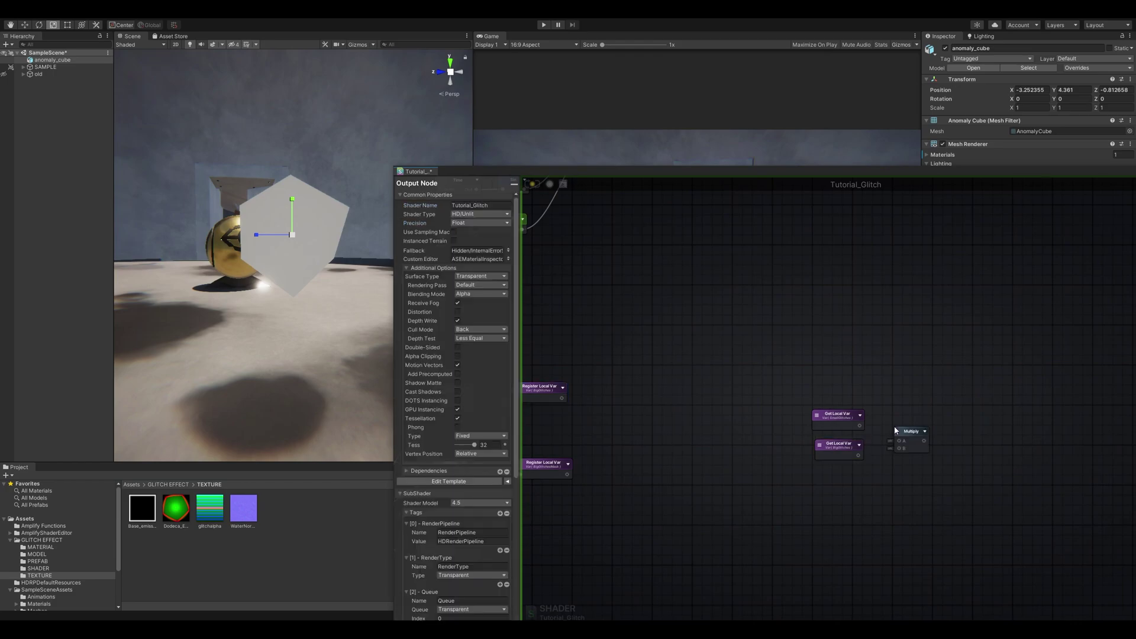
{"action": "left_click_drag", "start_coordinate": [859, 424], "coordinate": [901, 440]}
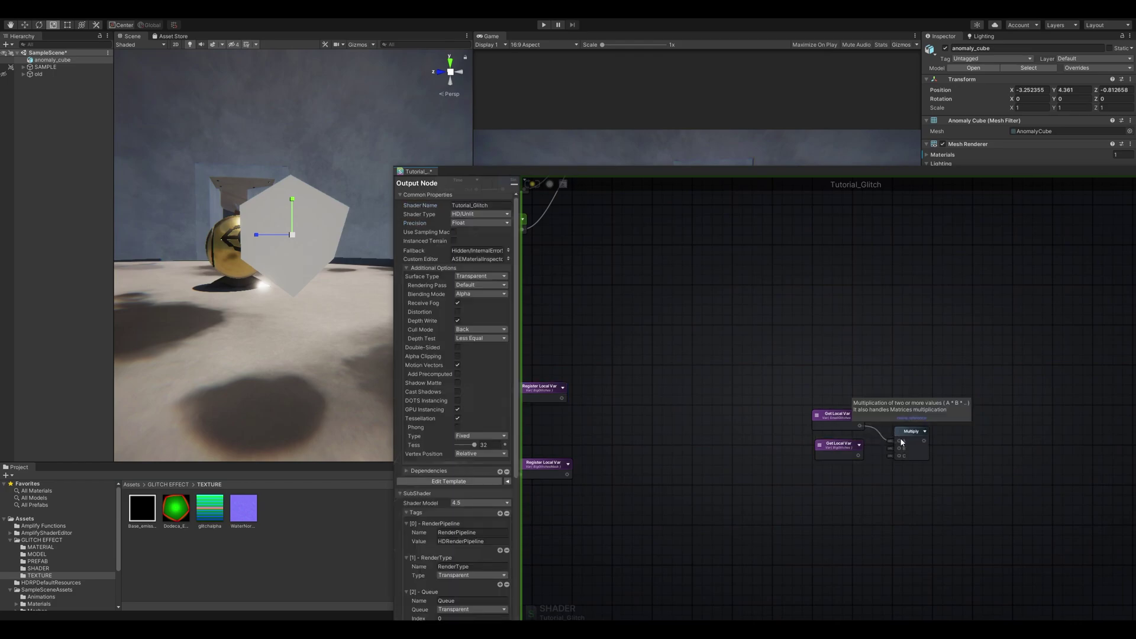
{"action": "left_click", "coordinate": [911, 432]}
{"action": "key", "text": "Delete"}
Insert an Add node and connect the SmallGlitches variable to input A and BigGlitches to input B
{"action": "left_click", "coordinate": [910, 436]}
{"action": "left_click_drag", "start_coordinate": [860, 425], "coordinate": [902, 444]}
{"action": "left_click", "coordinate": [946, 431]}
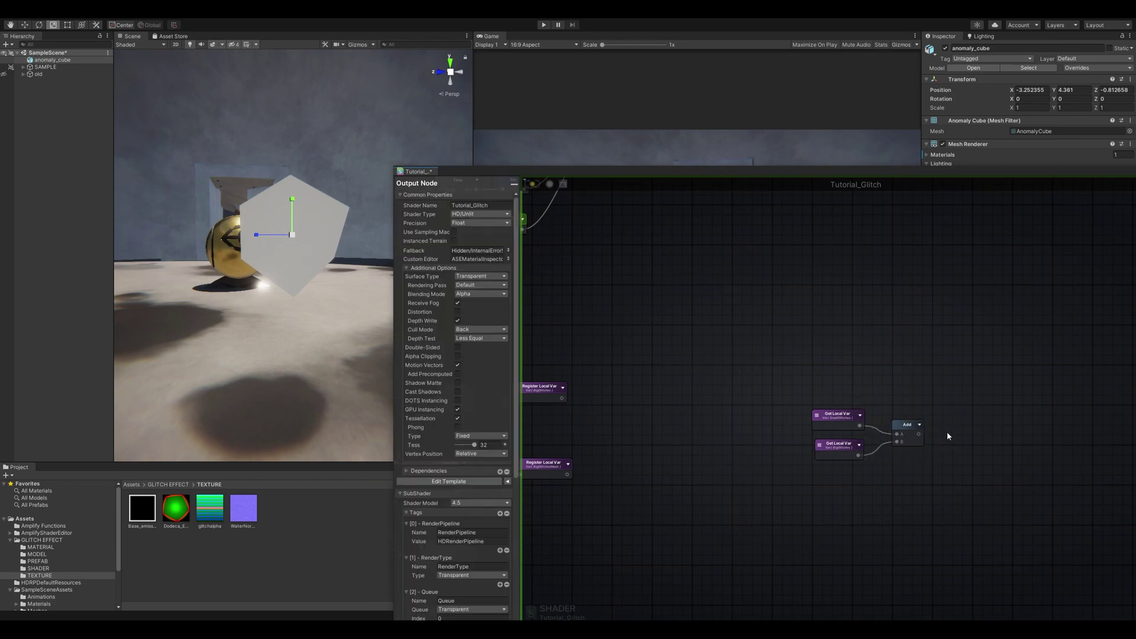
Add a Register Local Var node named CombinedGlitches and feed it from the Add node
{"action": "left_click", "coordinate": [949, 432]}
{"action": "scroll", "coordinate": [888, 424], "scroll_direction": "up", "scroll_amount": 2}
{"action": "left_click", "coordinate": [918, 417]}
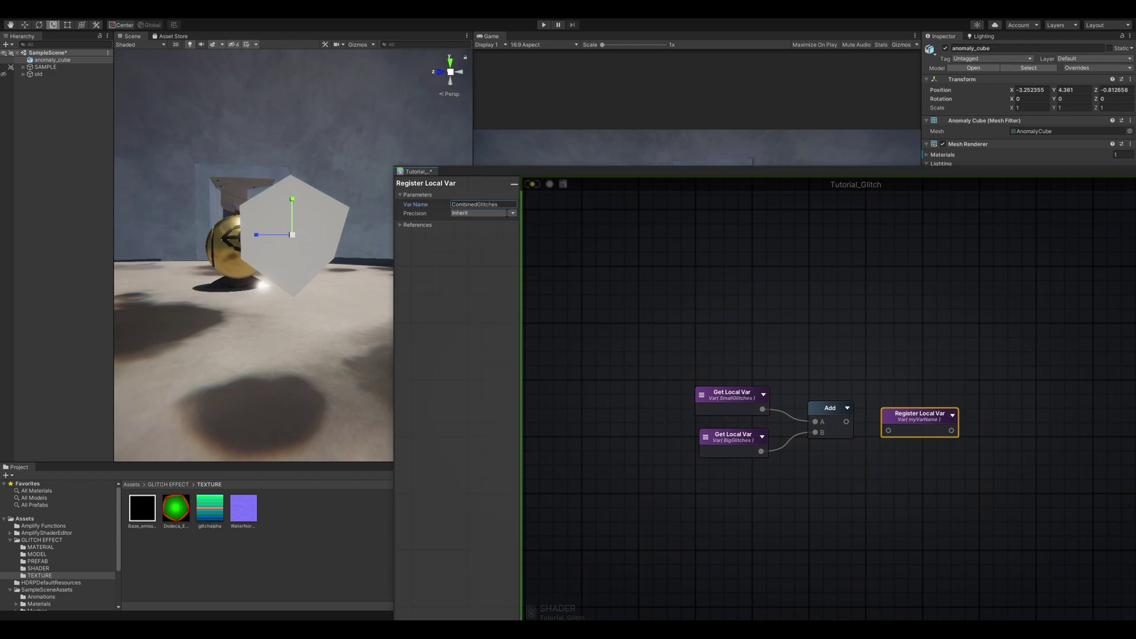
{"action": "left_click_drag", "start_coordinate": [846, 421], "coordinate": [790, 423]}
Enclose each of the five node groups in its own comment frame
{"action": "scroll", "coordinate": [928, 432], "scroll_direction": "down", "scroll_amount": 5}
{"action": "scroll", "coordinate": [791, 385], "scroll_direction": "down", "scroll_amount": 2}
{"action": "middle_click_drag", "start_coordinate": [791, 385], "coordinate": [884, 408]}
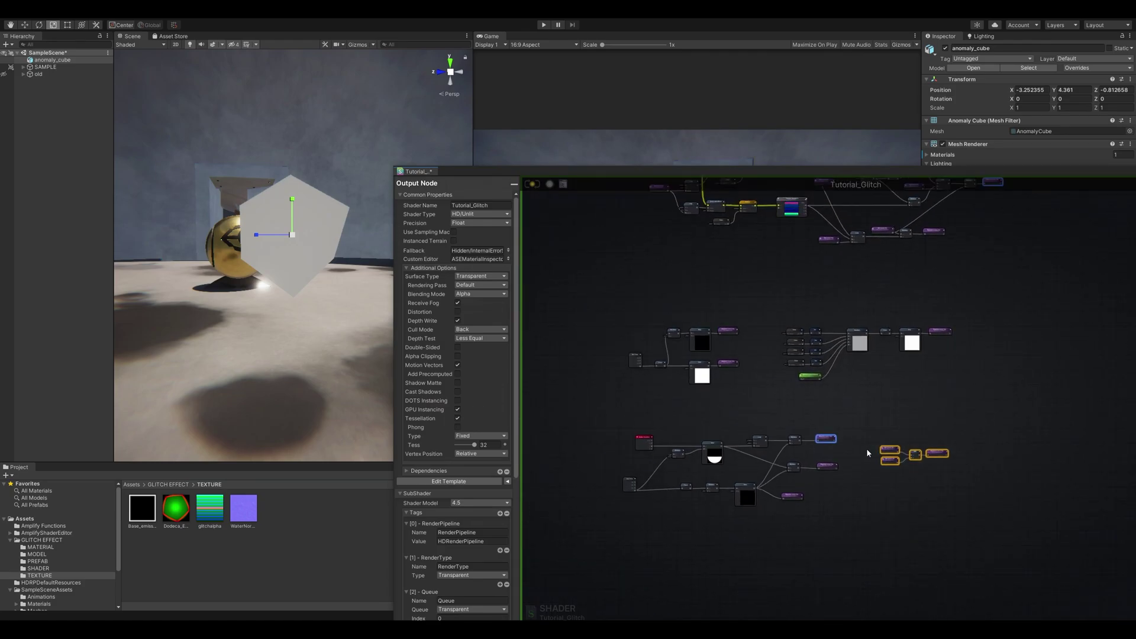
{"action": "scroll", "coordinate": [765, 488], "scroll_direction": "up", "scroll_amount": 2}
{"action": "middle_click_drag", "start_coordinate": [765, 488], "coordinate": [828, 447]}
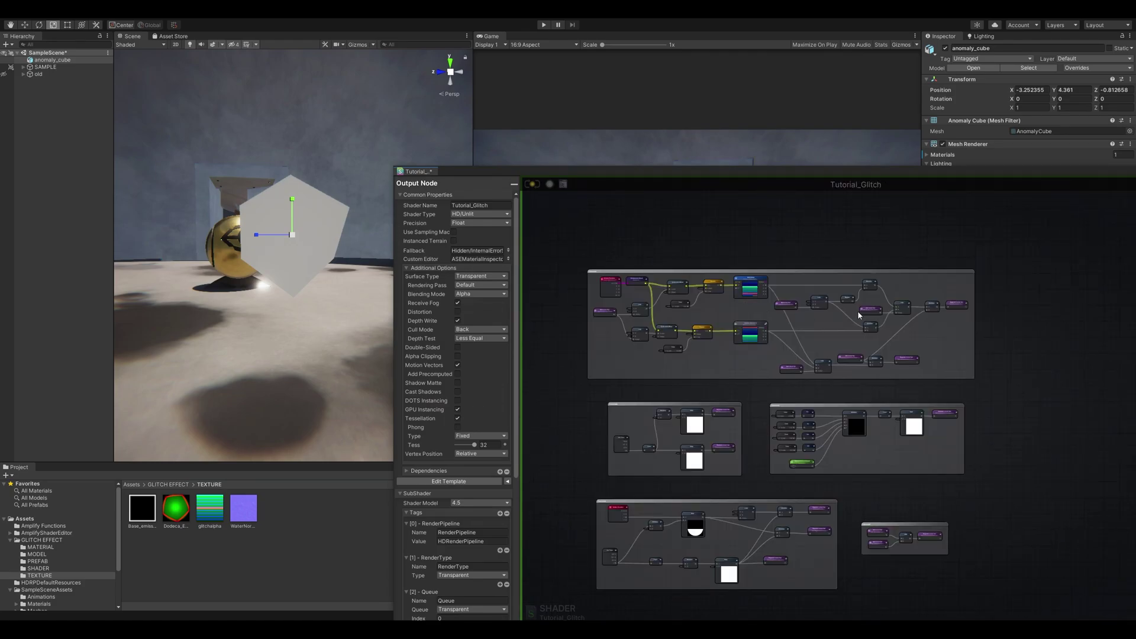
Add a Get Local Var node beside the output node and set its reference to CombinedGlitches
{"action": "middle_click_drag", "start_coordinate": [823, 256], "coordinate": [717, 306]}
{"action": "scroll", "coordinate": [860, 307], "scroll_direction": "up", "scroll_amount": 3}
{"action": "middle_click_drag", "start_coordinate": [860, 308], "coordinate": [883, 465]}
{"action": "scroll", "coordinate": [851, 326], "scroll_direction": "up", "scroll_amount": 2}
{"action": "key", "text": "g"}
{"action": "left_click", "coordinate": [851, 329]}
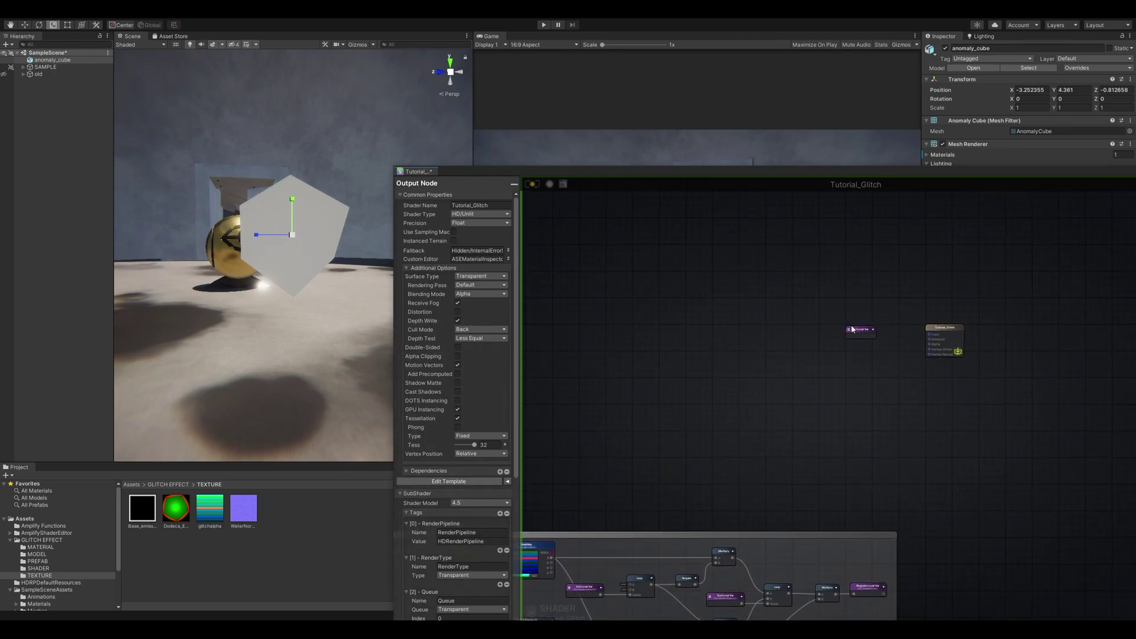
{"action": "scroll", "coordinate": [851, 330], "scroll_direction": "up", "scroll_amount": 3}
{"action": "left_click_drag", "start_coordinate": [846, 341], "coordinate": [807, 343]}
{"action": "left_click", "coordinate": [769, 345]}
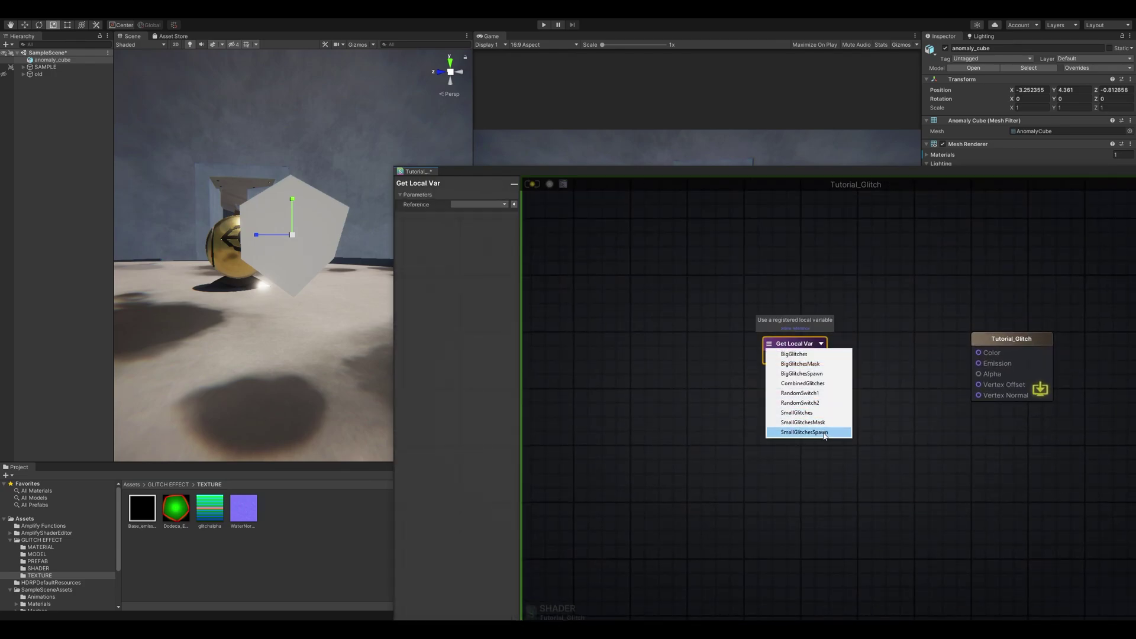
{"action": "left_click", "coordinate": [816, 383]}
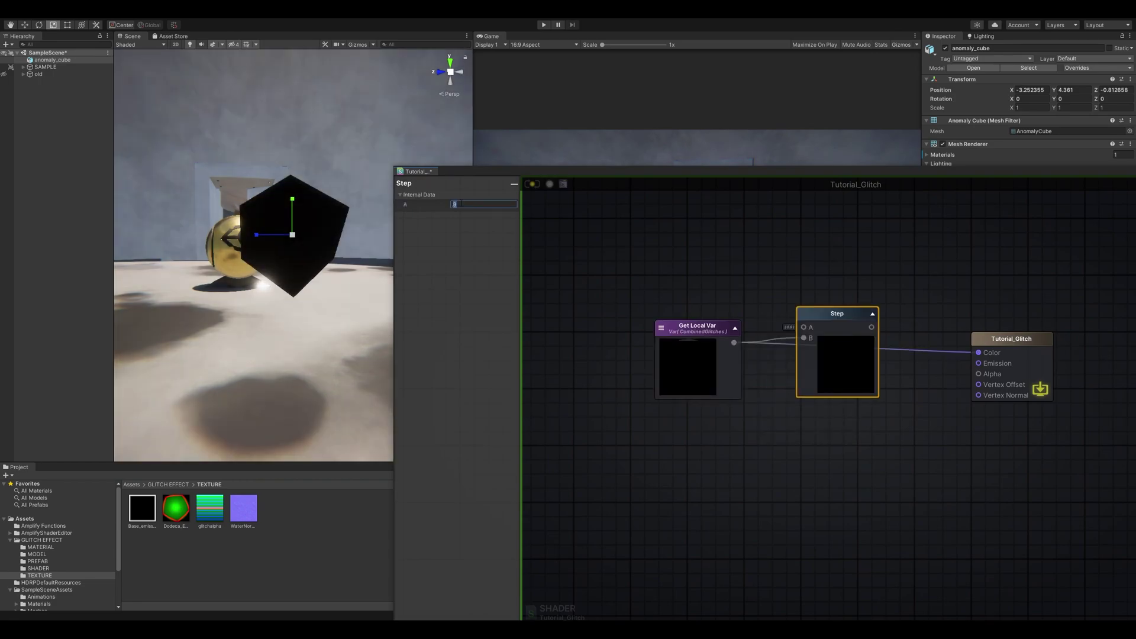
Add a Step node with CombinedGlitches in input B and connect its result to the output node's Color
{"action": "left_click", "coordinate": [806, 285]}
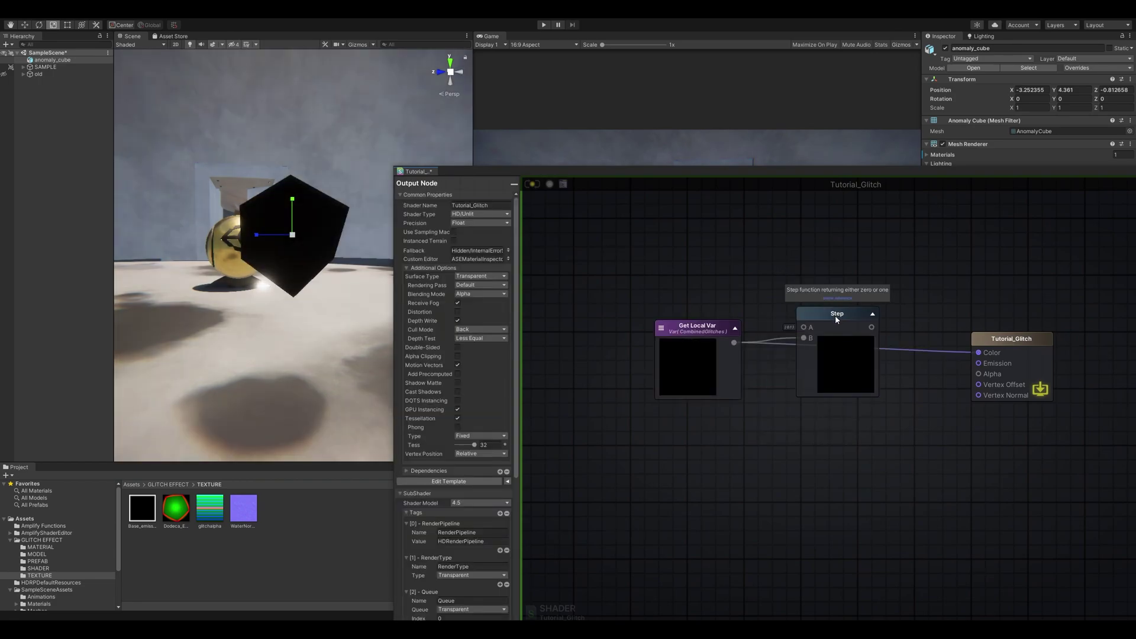
{"action": "left_click_drag", "start_coordinate": [871, 327], "coordinate": [978, 352]}
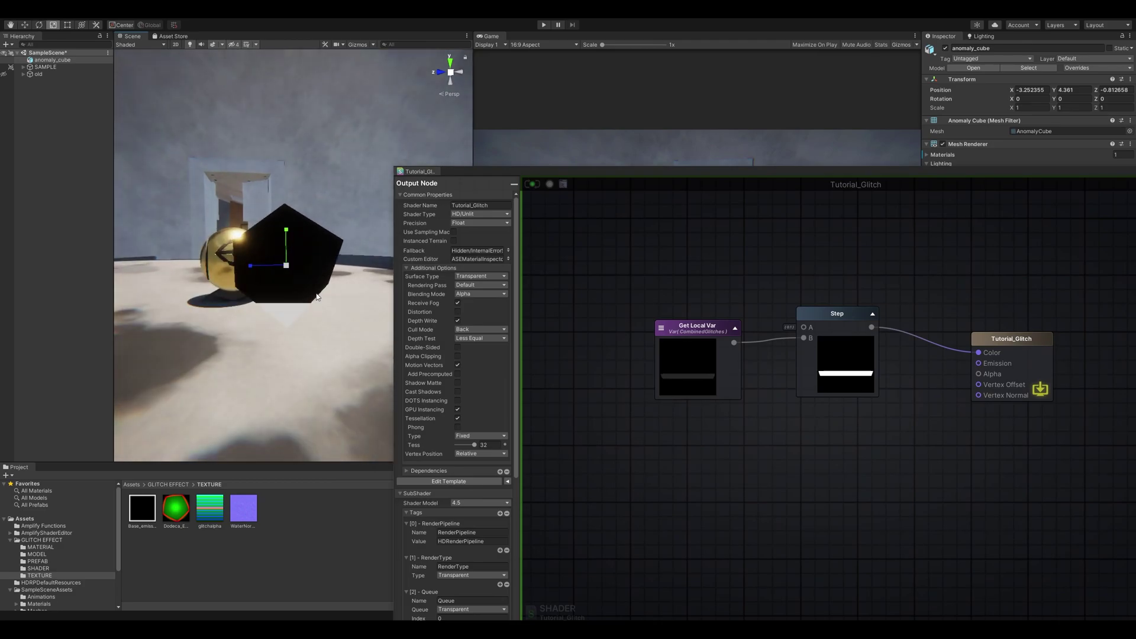
Examine how the glitches show on the anomaly cube from different camera angles and distances in the scene
{"action": "right_click_drag", "start_coordinate": [320, 266], "coordinate": [321, 280]}
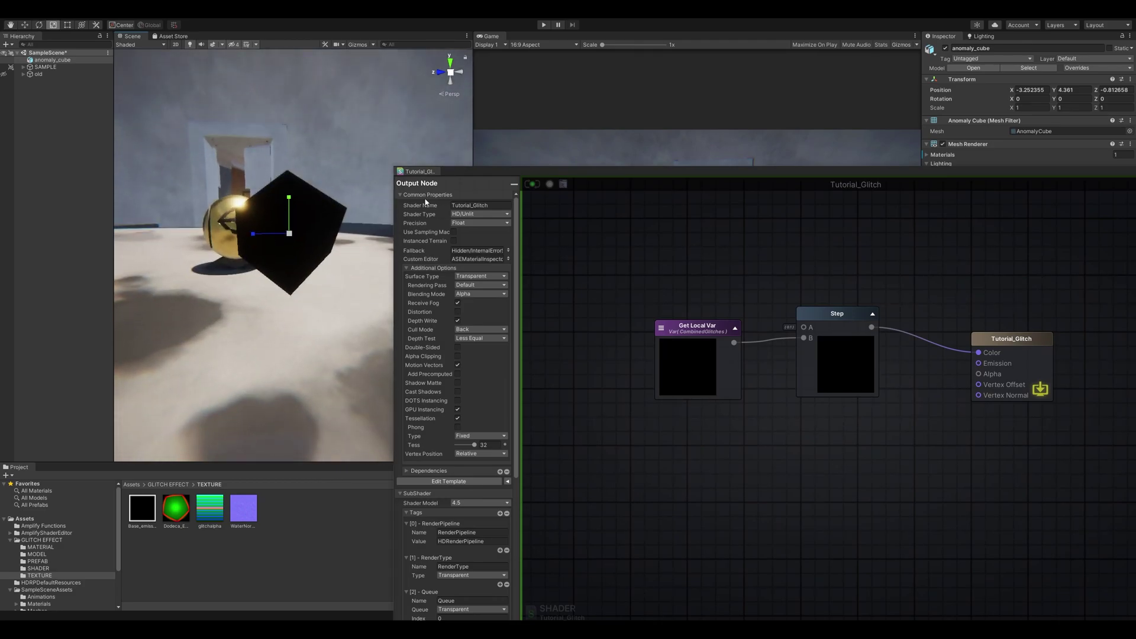
{"action": "left_click_drag", "start_coordinate": [585, 172], "coordinate": [730, 269]}
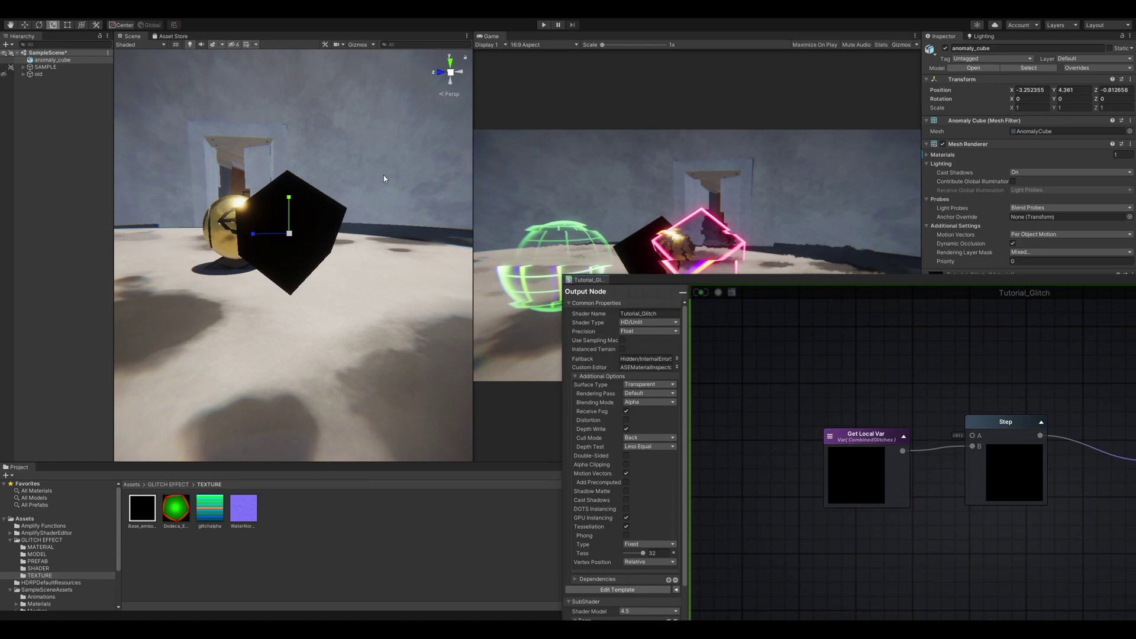
{"action": "right_click_drag", "start_coordinate": [392, 176], "coordinate": [372, 249]}
{"action": "key", "text": "f"}
{"action": "scroll", "coordinate": [371, 247], "scroll_direction": "down", "scroll_amount": 15}
{"action": "scroll", "coordinate": [368, 247], "scroll_direction": "up", "scroll_amount": 10}
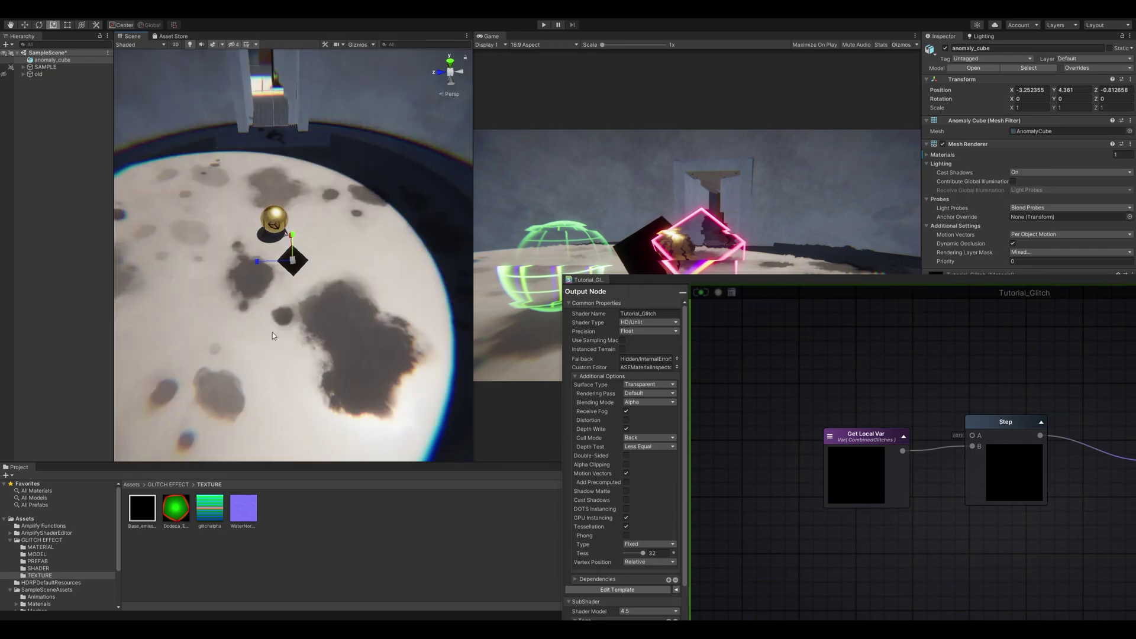
{"action": "scroll", "coordinate": [317, 257], "scroll_direction": "up", "scroll_amount": 10}
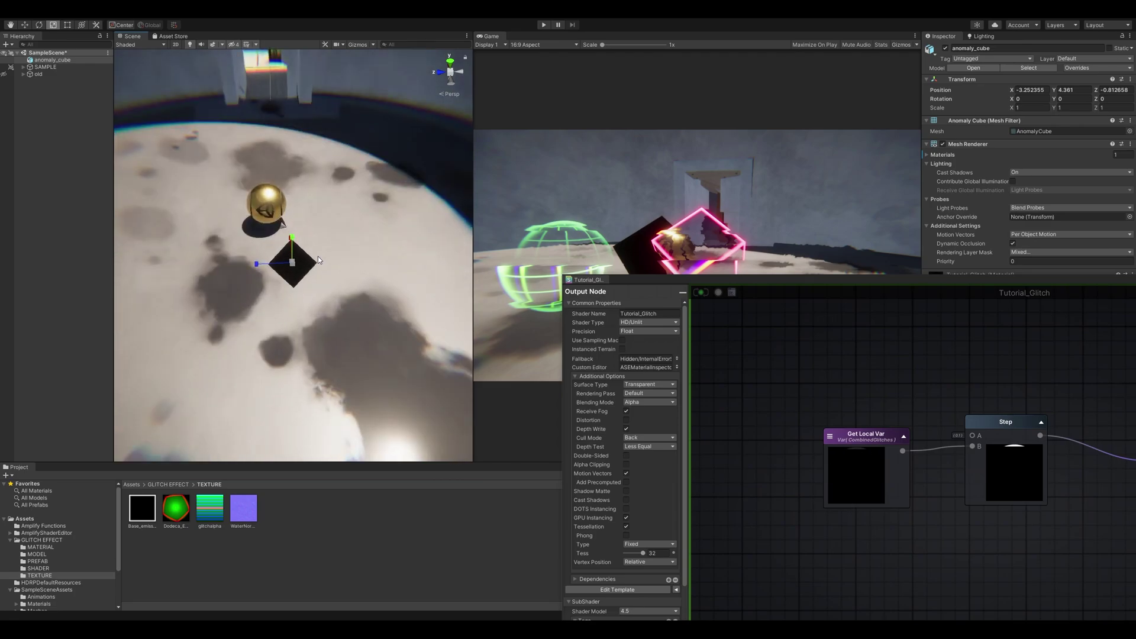
{"action": "mouse_move", "coordinate": [353, 349]}
{"action": "right_mouse_down"}
{"action": "mouse_move", "coordinate": [350, 380]}
{"action": "mouse_move", "coordinate": [357, 328]}
{"action": "right_mouse_up"}
{"action": "scroll", "coordinate": [352, 378], "scroll_direction": "down", "scroll_amount": 5}
{"action": "middle_click_drag", "start_coordinate": [357, 328], "coordinate": [368, 249]}
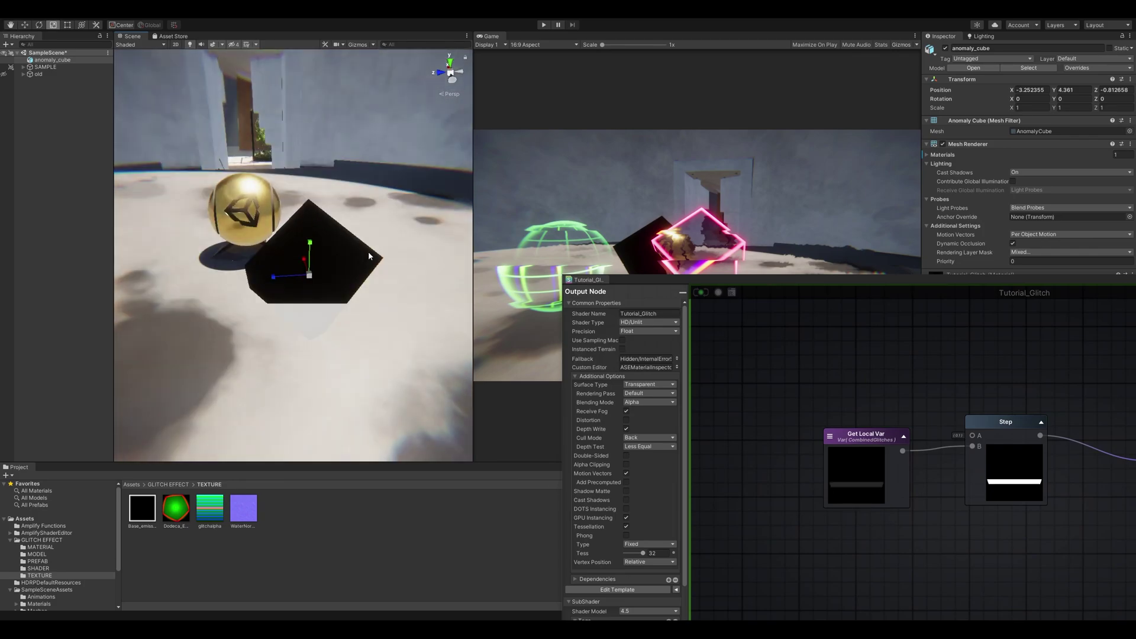
{"action": "scroll", "coordinate": [370, 260], "scroll_direction": "down", "scroll_amount": 3}
{"action": "right_click_drag", "start_coordinate": [375, 297], "coordinate": [373, 280]}
{"action": "middle_click_drag", "start_coordinate": [373, 281], "coordinate": [382, 254]}
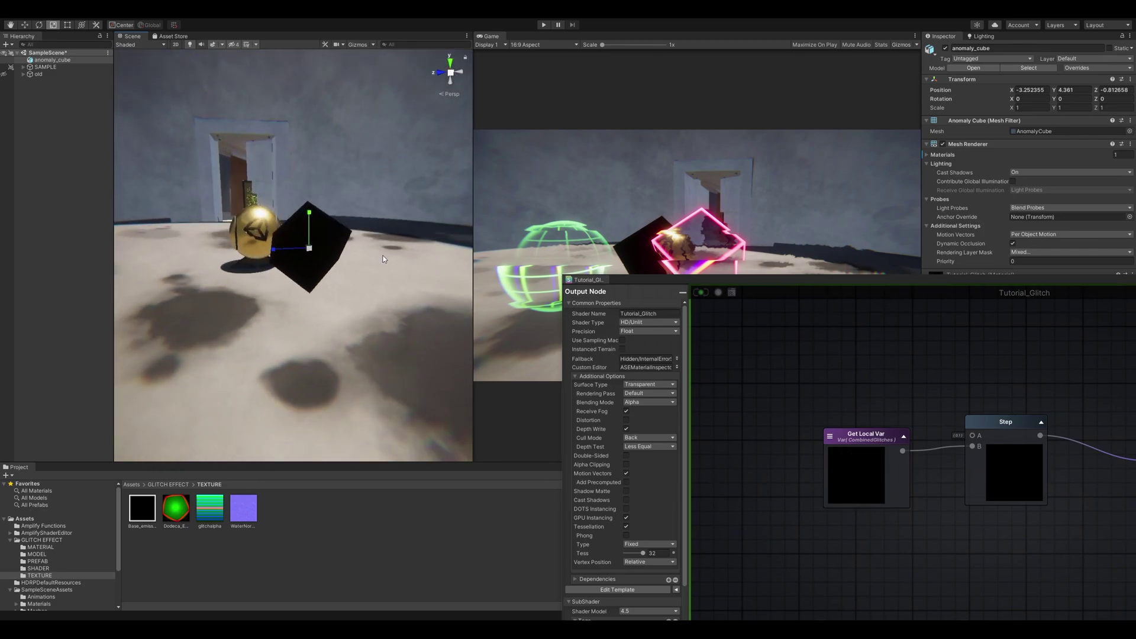
Connect the Screen Position node's XYZW output directly to the output node's Color input
{"action": "left_click_drag", "start_coordinate": [909, 283], "coordinate": [711, 228]}
{"action": "scroll", "coordinate": [747, 302], "scroll_direction": "down", "scroll_amount": 5}
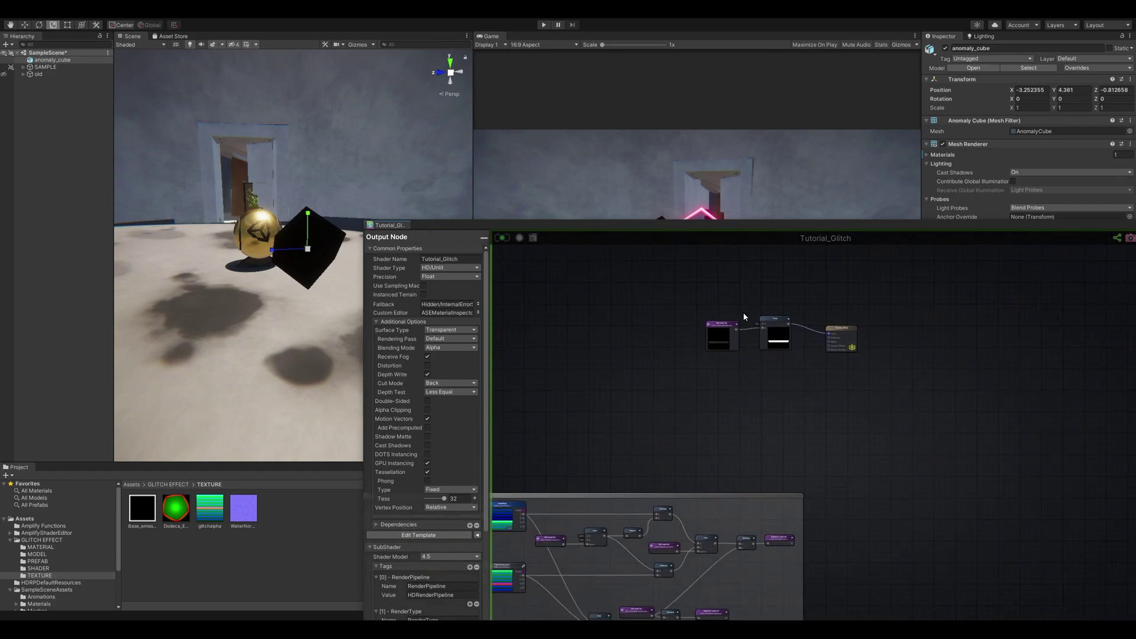
{"action": "middle_click_drag", "start_coordinate": [714, 371], "coordinate": [798, 334]}
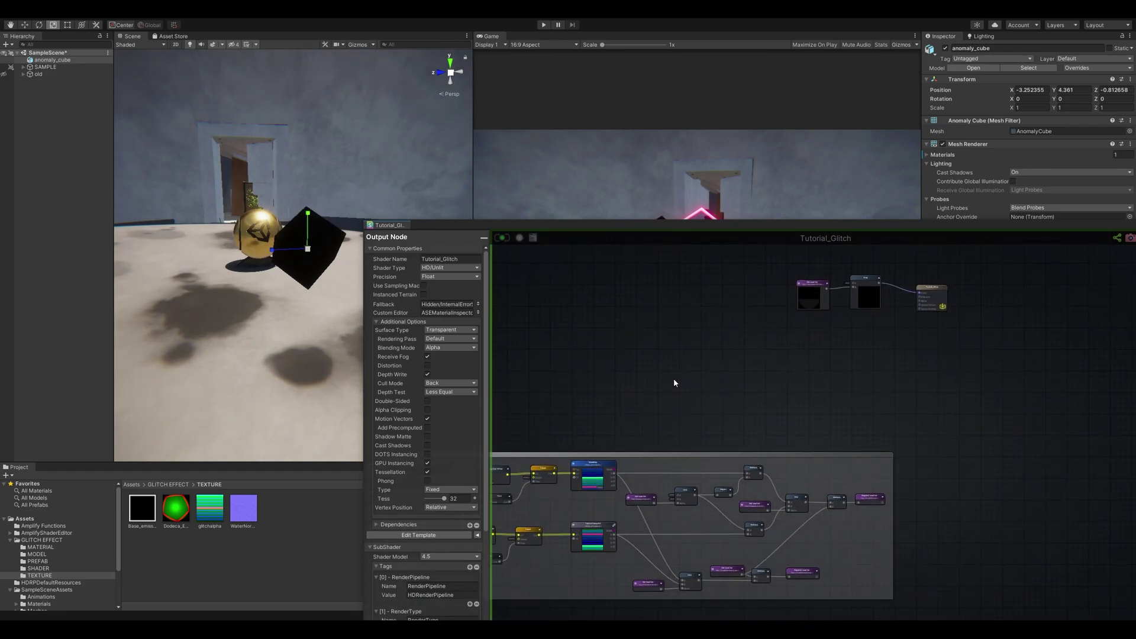
{"action": "scroll", "coordinate": [726, 329], "scroll_direction": "up", "scroll_amount": 5}
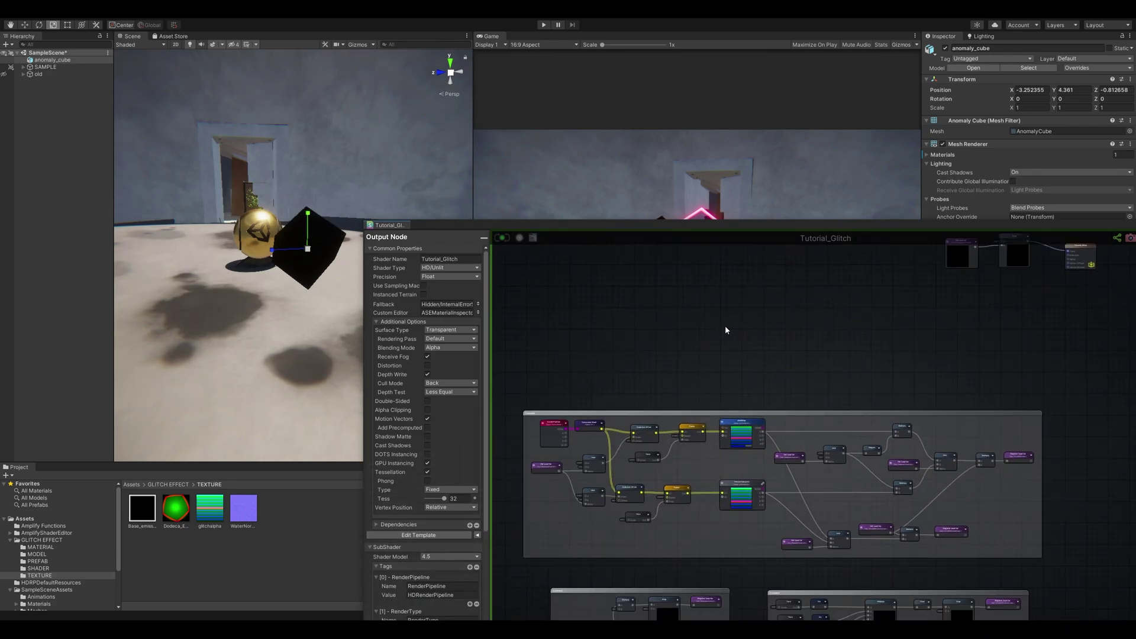
{"action": "left_click", "coordinate": [597, 411]}
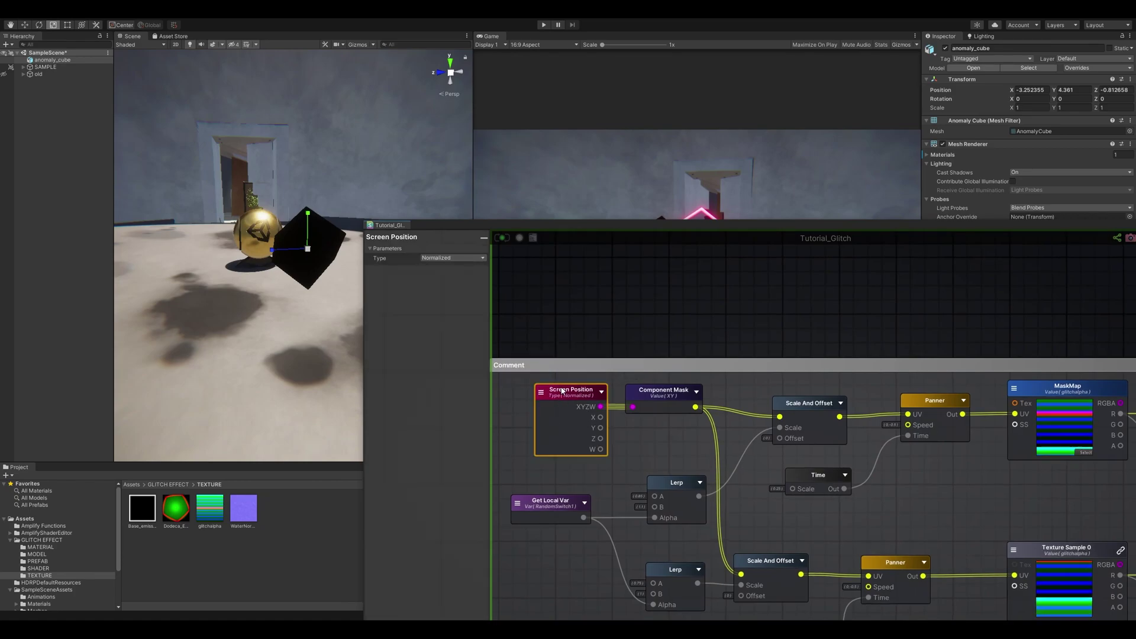
{"action": "scroll", "coordinate": [628, 364], "scroll_direction": "down", "scroll_amount": 1}
{"action": "left_click_drag", "start_coordinate": [607, 396], "coordinate": [969, 260]}
{"action": "middle_click_drag", "start_coordinate": [969, 261], "coordinate": [654, 348]}
{"action": "middle_click_drag", "start_coordinate": [979, 288], "coordinate": [591, 467]}
{"action": "left_click_drag", "start_coordinate": [592, 467], "coordinate": [785, 335]}
Widen the Scene view, expand the Screen Position preview and examine how the cube's colours change with its place on screen
{"action": "left_click_drag", "start_coordinate": [530, 226], "coordinate": [762, 264]}
{"action": "left_click_drag", "start_coordinate": [473, 172], "coordinate": [832, 177]}
{"action": "middle_click_drag", "start_coordinate": [553, 197], "coordinate": [517, 258]}
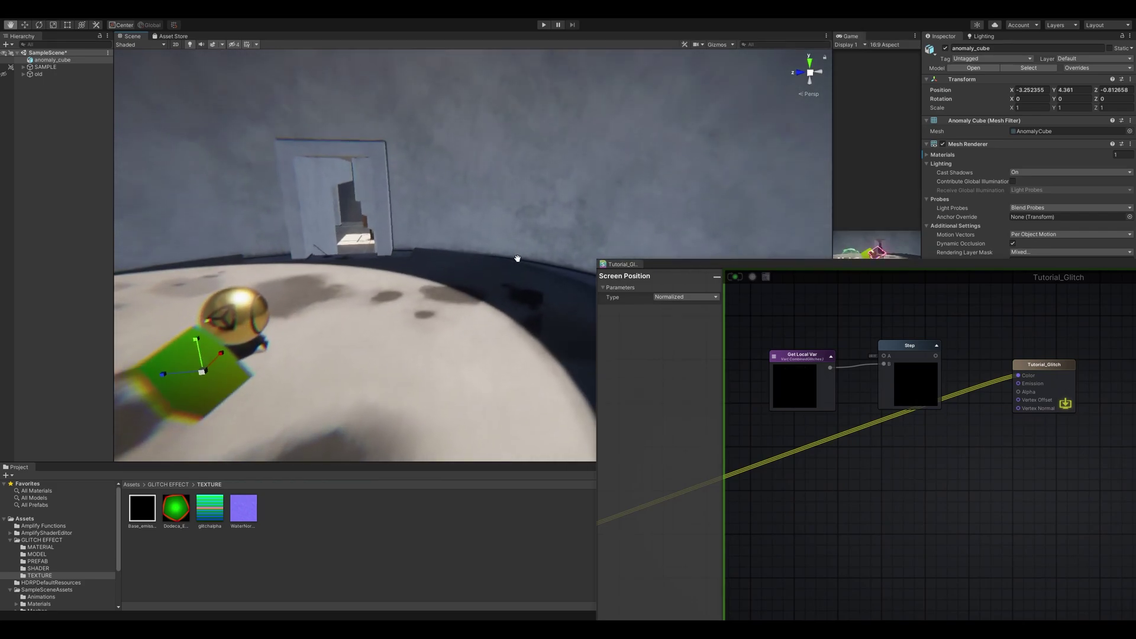
{"action": "middle_click_drag", "start_coordinate": [393, 218], "coordinate": [395, 96]}
{"action": "middle_click_drag", "start_coordinate": [736, 495], "coordinate": [1119, 390]}
{"action": "middle_click_drag", "start_coordinate": [610, 493], "coordinate": [863, 423]}
{"action": "left_click", "coordinate": [830, 492]}
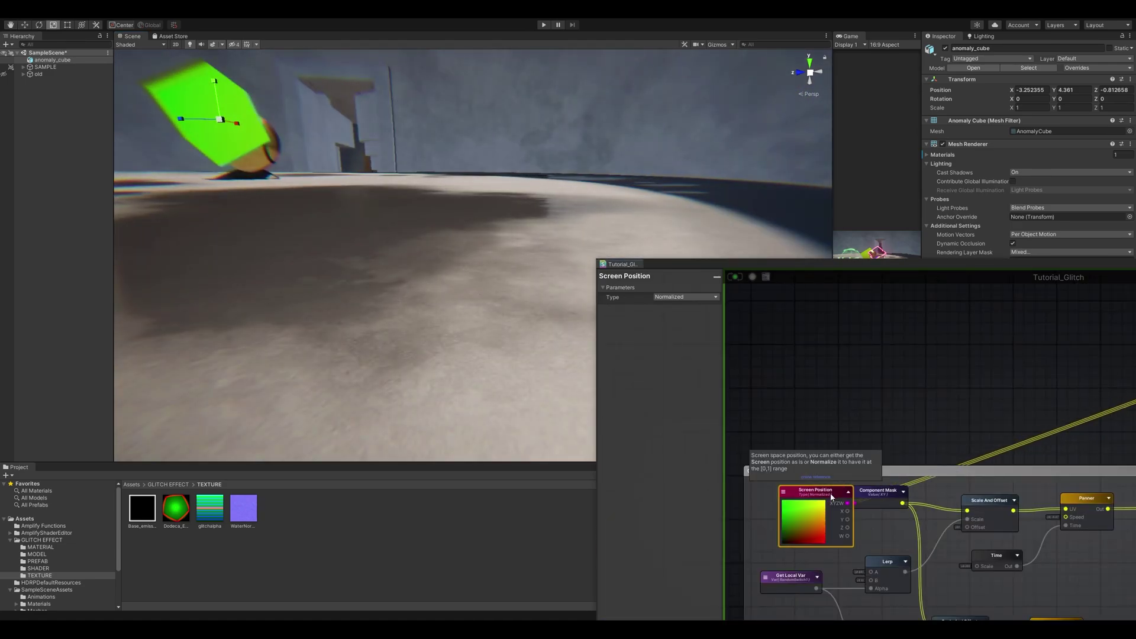
{"action": "scroll", "coordinate": [430, 228], "scroll_direction": "down", "scroll_amount": 4}
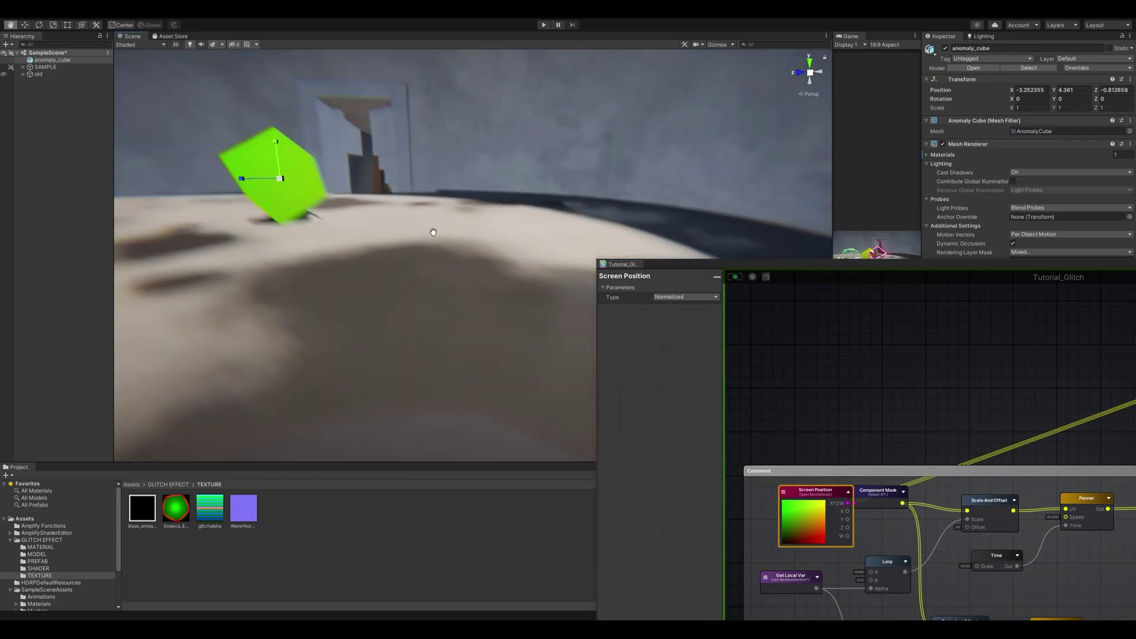
{"action": "middle_click_drag", "start_coordinate": [431, 229], "coordinate": [616, 261]}
Disconnect the output node's Color input and delete the Get Local Var and Step nodes beside it
{"action": "left_click_drag", "start_coordinate": [706, 270], "coordinate": [429, 438]}
{"action": "middle_click_drag", "start_coordinate": [571, 185], "coordinate": [591, 266]}
{"action": "left_click_drag", "start_coordinate": [661, 432], "coordinate": [750, 128]}
{"action": "scroll", "coordinate": [734, 247], "scroll_direction": "down", "scroll_amount": 2}
{"action": "mouse_move", "coordinate": [789, 279]}
{"action": "middle_mouse_down"}
{"action": "mouse_move", "coordinate": [529, 343]}
{"action": "mouse_move", "coordinate": [572, 361]}
{"action": "middle_mouse_up"}
{"action": "left_click", "coordinate": [1000, 193], "text": "alt"}
{"action": "left_click_drag", "start_coordinate": [940, 250], "coordinate": [837, 199]}
{"action": "key", "text": "Delete"}
Delete the Screen Position node that feeds the Component Mask in the texture group
{"action": "scroll", "coordinate": [863, 309], "scroll_direction": "down", "scroll_amount": 4}
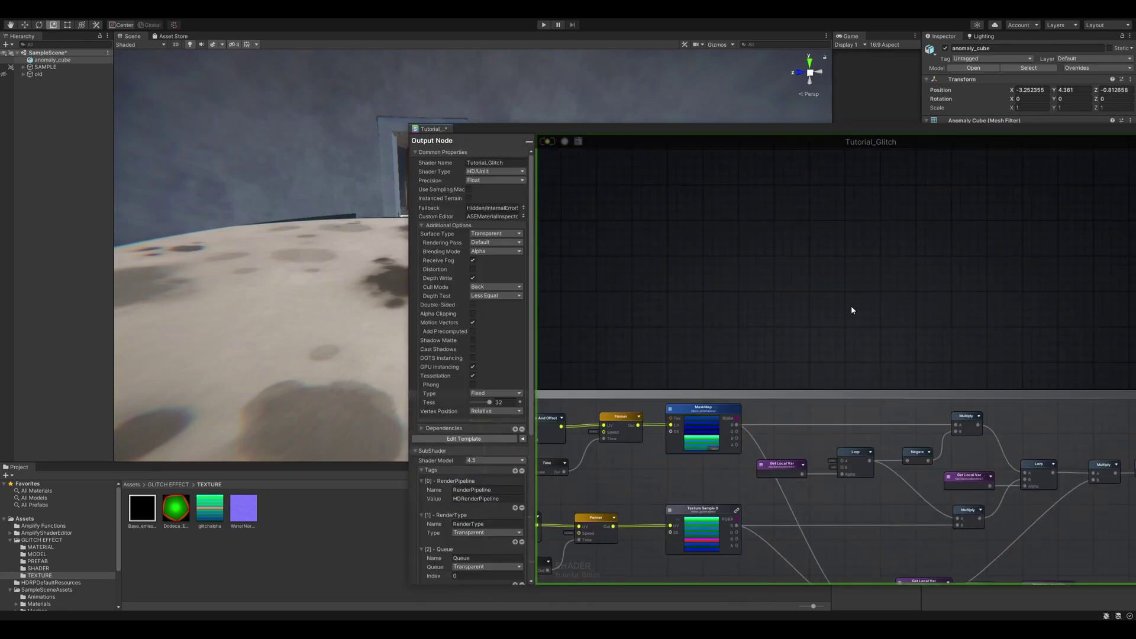
{"action": "scroll", "coordinate": [751, 340], "scroll_direction": "up", "scroll_amount": 2}
{"action": "scroll", "coordinate": [752, 343], "scroll_direction": "up", "scroll_amount": 3}
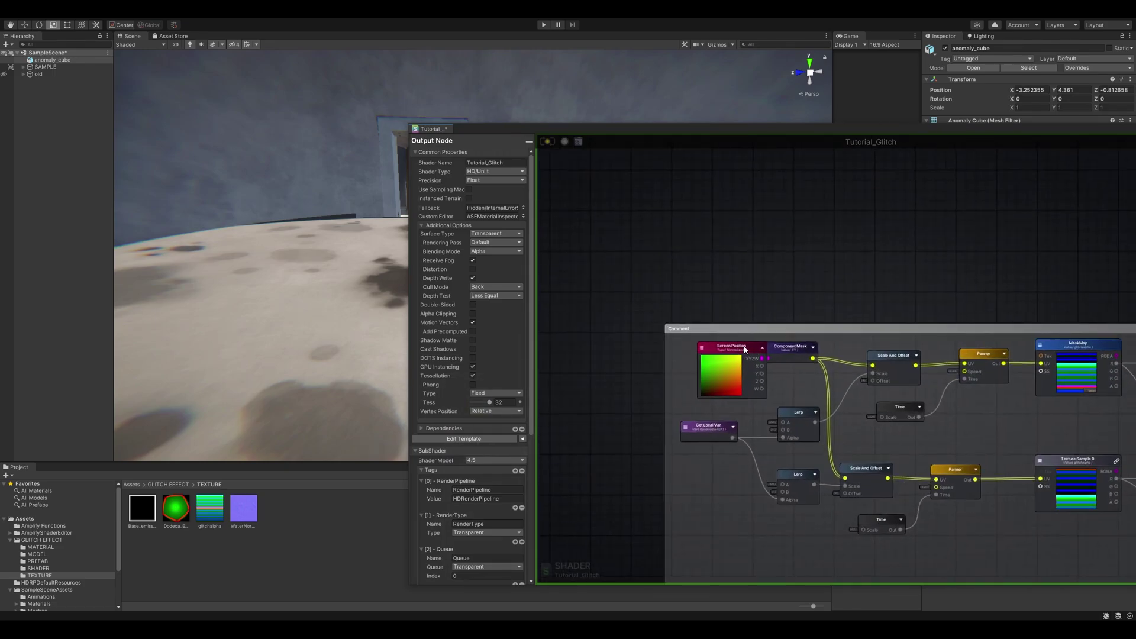
{"action": "left_click", "coordinate": [718, 353]}
{"action": "key", "text": "Delete"}
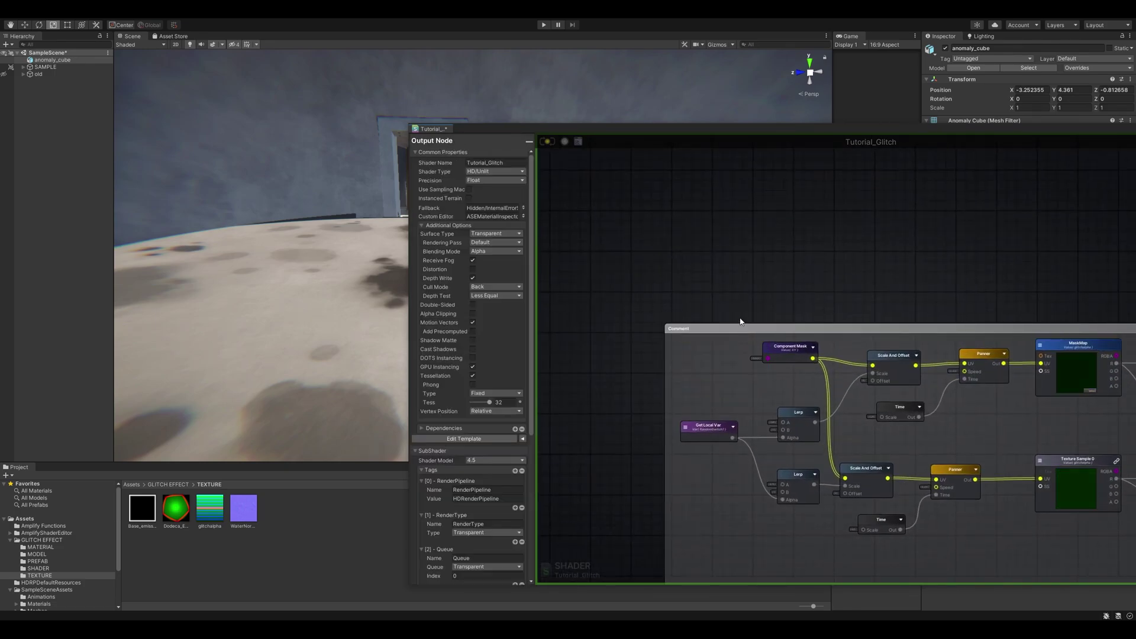
Add a Vertex Position node in the empty area above and left of the comment frames
{"action": "scroll", "coordinate": [728, 301], "scroll_direction": "down", "scroll_amount": 1}
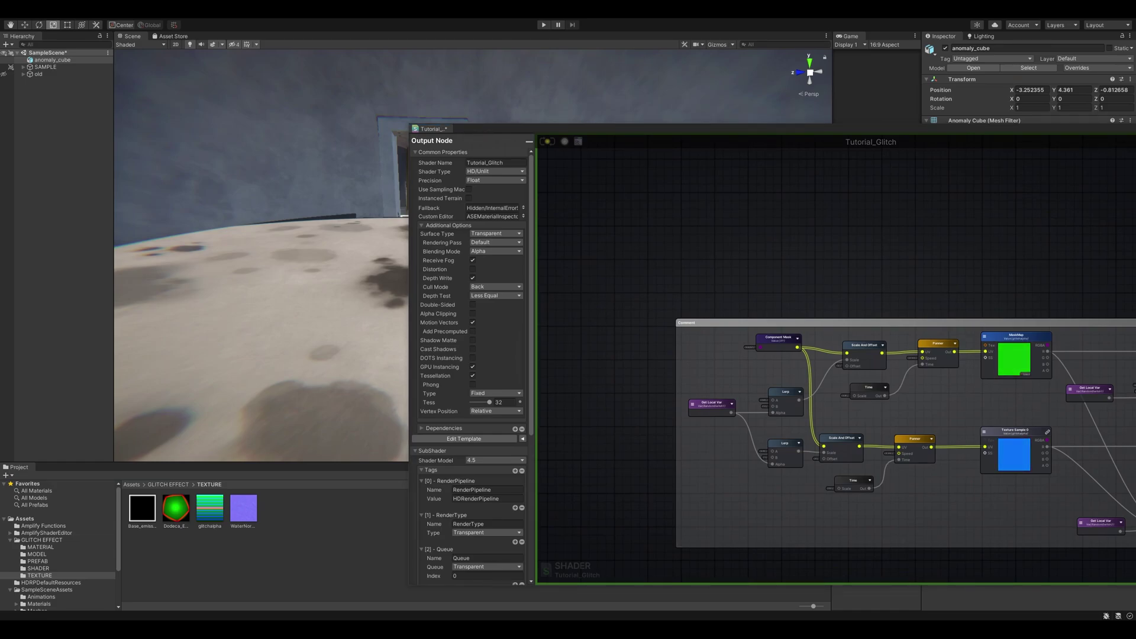
{"action": "middle_click_drag", "start_coordinate": [744, 282], "coordinate": [935, 338]}
{"action": "scroll", "coordinate": [666, 220], "scroll_direction": "down", "scroll_amount": 5}
{"action": "middle_click_drag", "start_coordinate": [668, 219], "coordinate": [855, 333]}
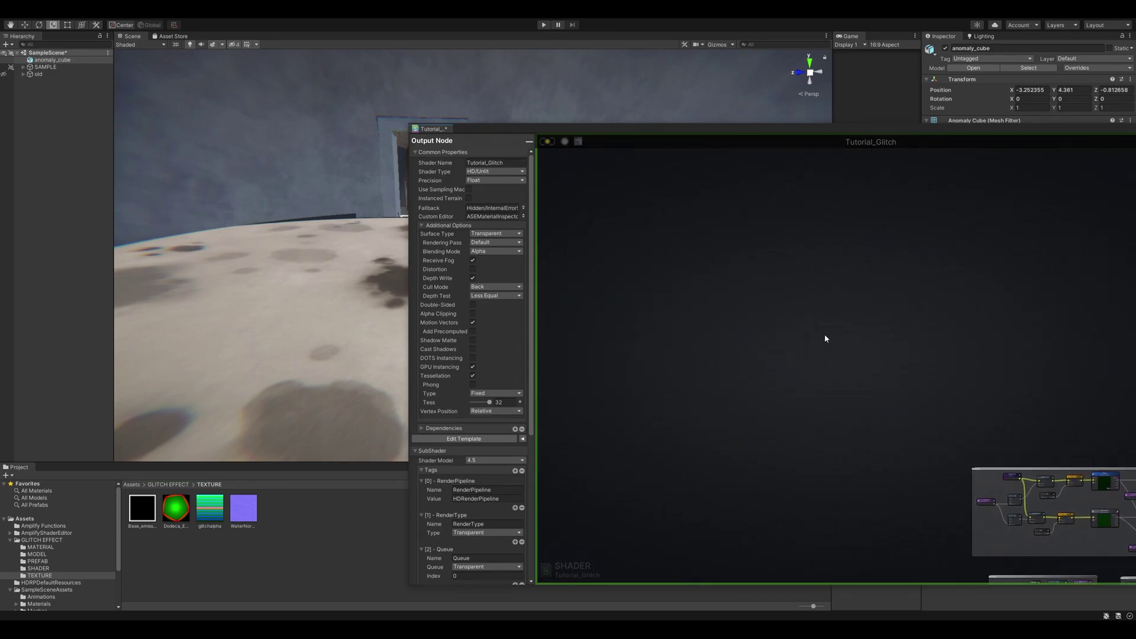
{"action": "right_click", "coordinate": [654, 239]}
{"action": "type", "text": "vert"}
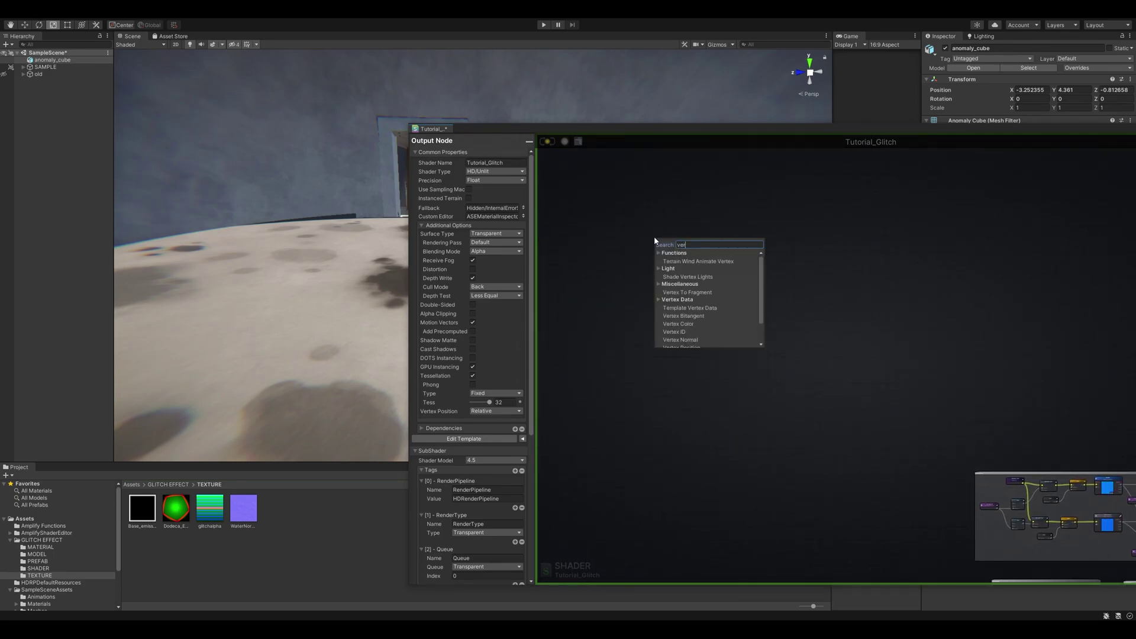
{"action": "scroll", "coordinate": [709, 338], "scroll_direction": "down", "scroll_amount": 2}
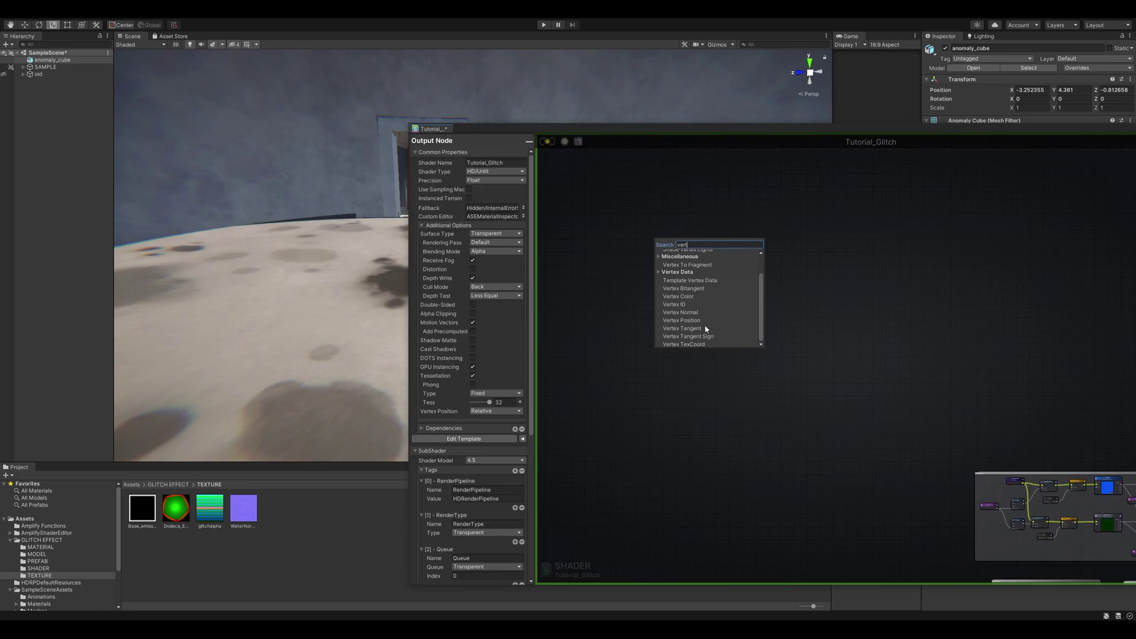
{"action": "left_click", "coordinate": [703, 320]}
{"action": "left_click_drag", "start_coordinate": [644, 227], "coordinate": [717, 309]}
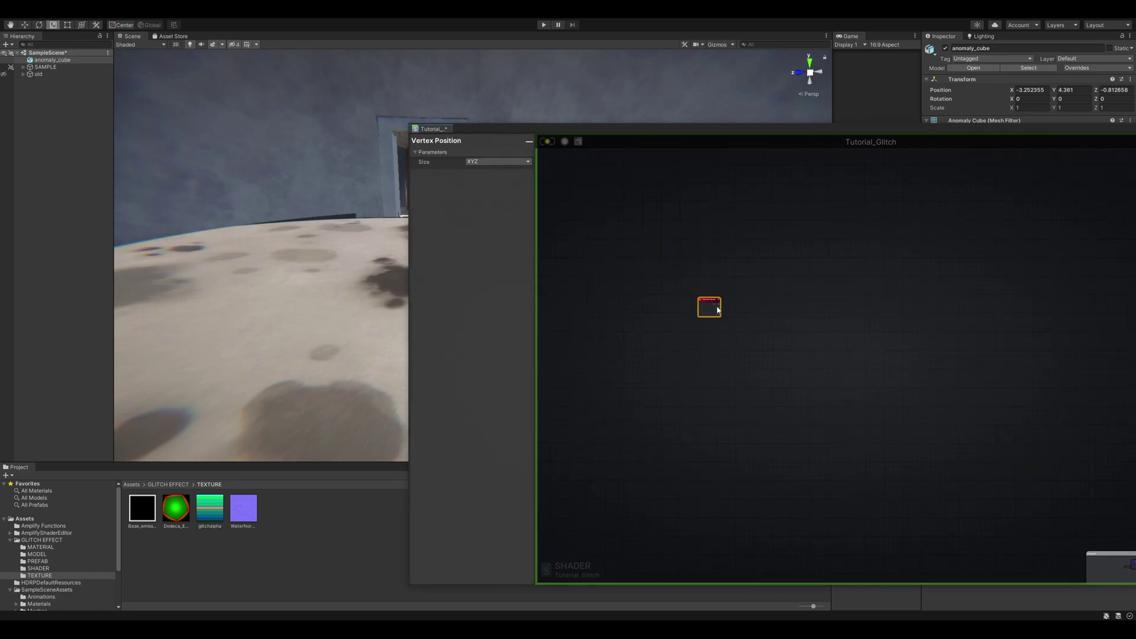
Add an Object To Clip Pos node and feed it from Vertex Position's XYZ output
{"action": "scroll", "coordinate": [777, 310], "scroll_direction": "up", "scroll_amount": 5}
{"action": "right_click", "coordinate": [762, 311]}
{"action": "type", "text": "cli"}
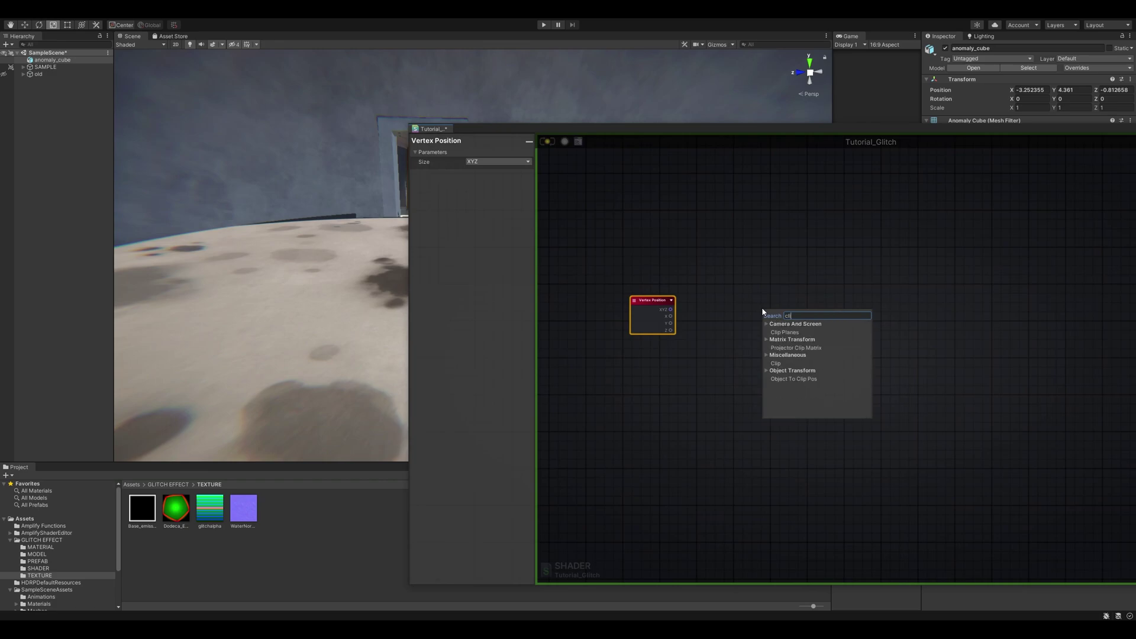
{"action": "left_click", "coordinate": [814, 379]}
{"action": "left_click_drag", "start_coordinate": [756, 325], "coordinate": [725, 302]}
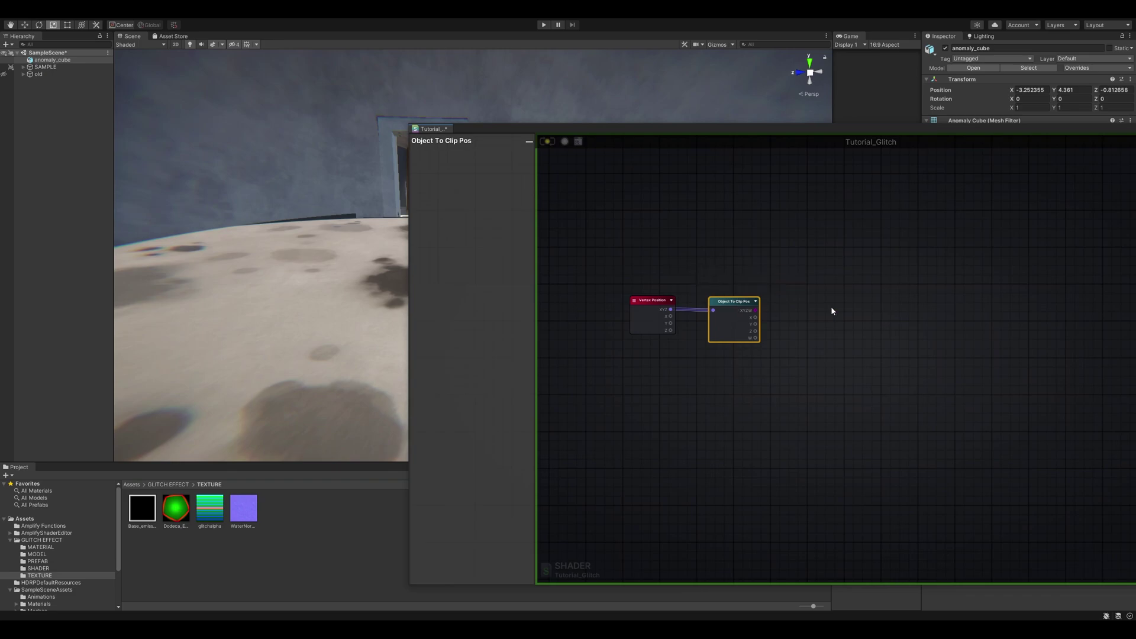
Add a Compute Screen Pos node with Normalize enabled and feed it from Object To Clip Pos's XYZW output
{"action": "right_click", "coordinate": [871, 307]}
{"action": "type", "text": "comp"}
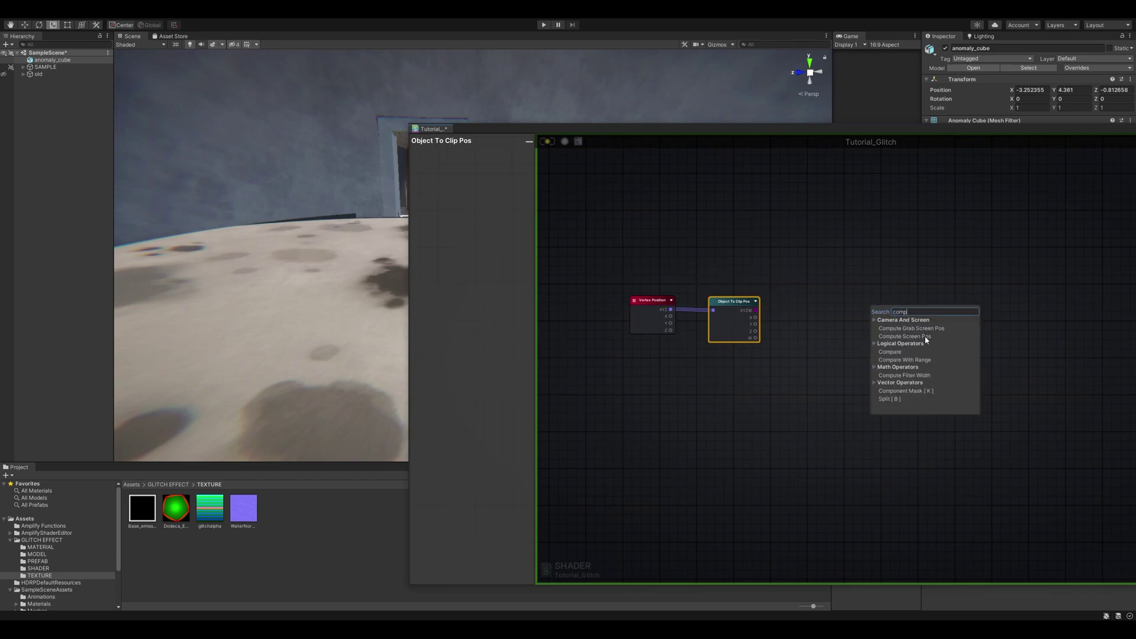
{"action": "left_click", "coordinate": [926, 338]}
{"action": "left_click_drag", "start_coordinate": [897, 311], "coordinate": [824, 320]}
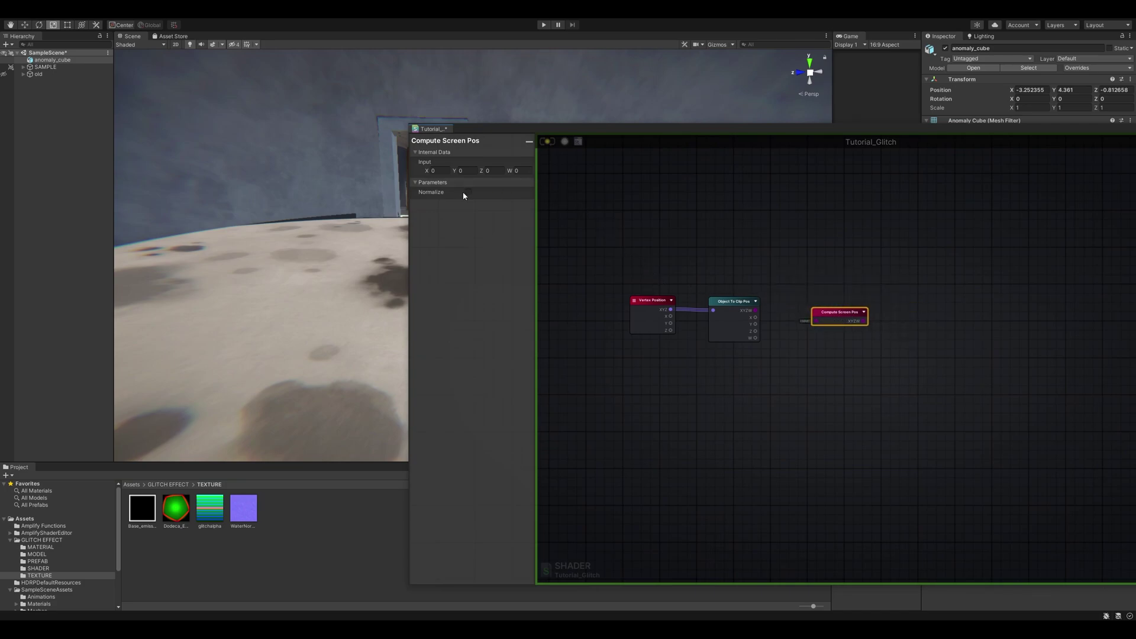
{"action": "mouse_move", "coordinate": [804, 323]}
{"action": "left_mouse_down"}
{"action": "mouse_move", "coordinate": [815, 320]}
{"action": "mouse_move", "coordinate": [797, 307]}
{"action": "mouse_move", "coordinate": [809, 309]}
{"action": "left_mouse_up"}
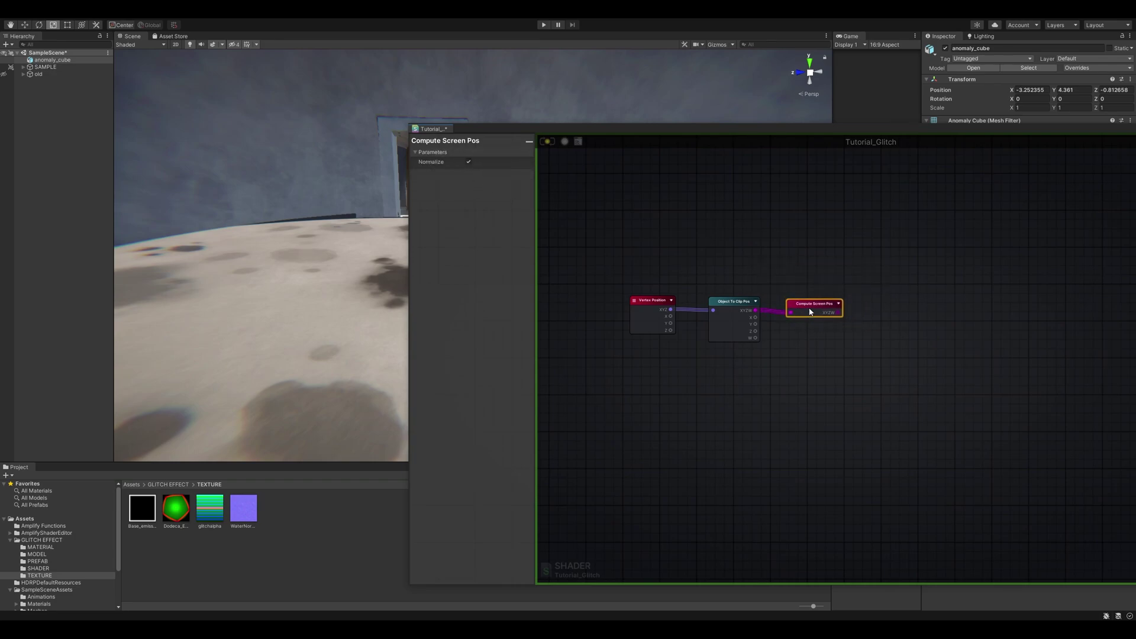
Add a Multiply node and connect Compute Screen Pos to its input A
{"action": "key", "text": "m"}
{"action": "left_click", "coordinate": [879, 309]}
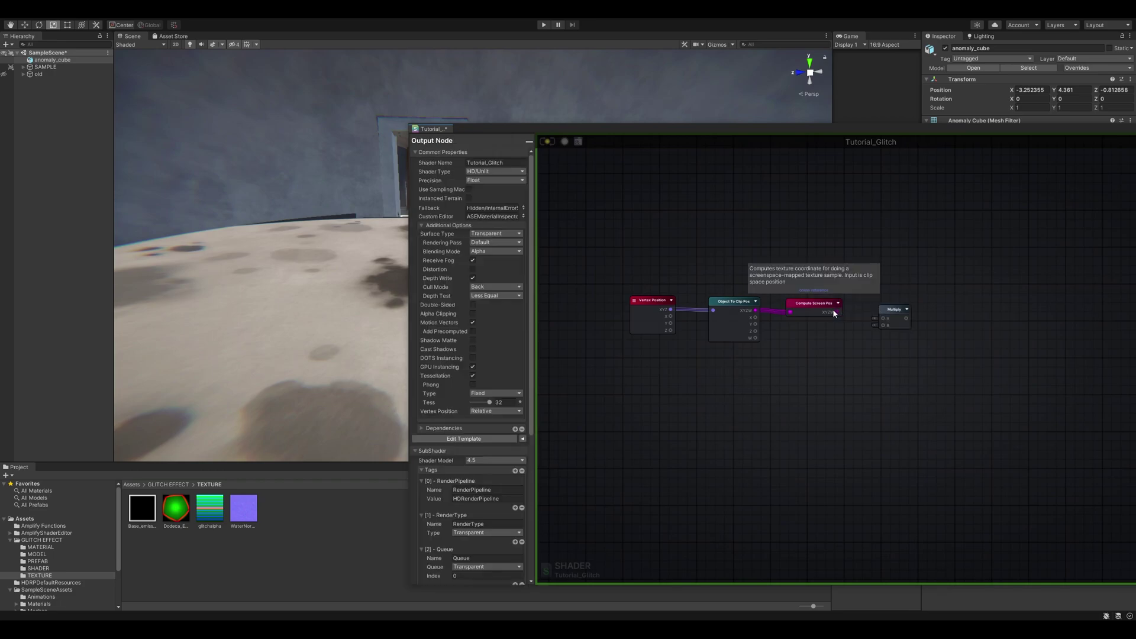
{"action": "left_click_drag", "start_coordinate": [841, 312], "coordinate": [882, 319]}
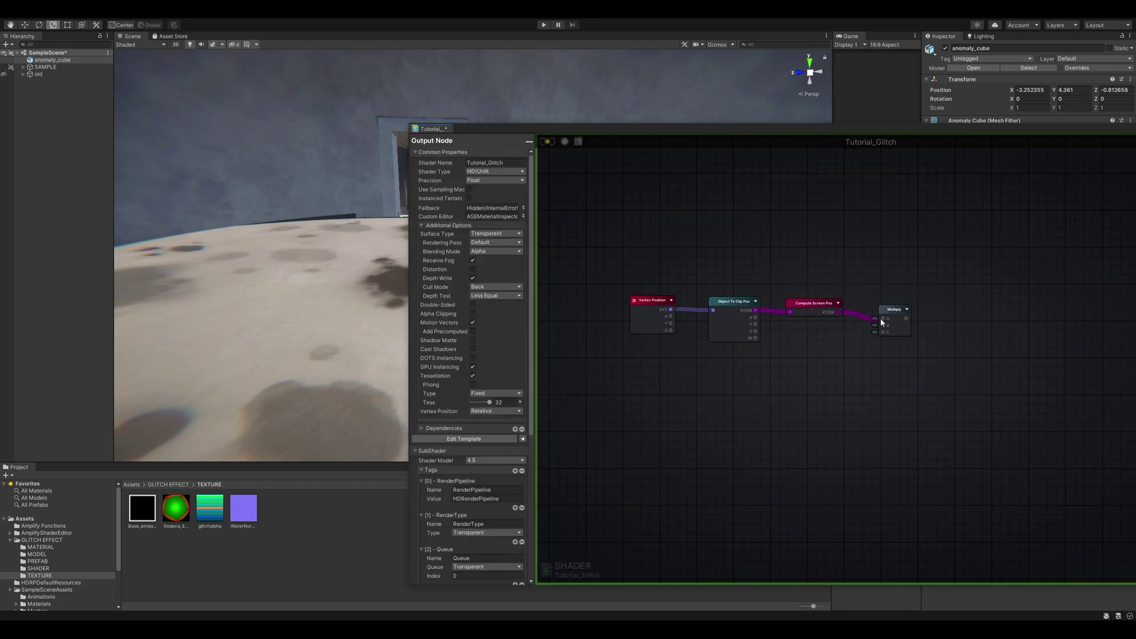
{"action": "left_click", "coordinate": [893, 316]}
{"action": "scroll", "coordinate": [863, 331], "scroll_direction": "up", "scroll_amount": 3}
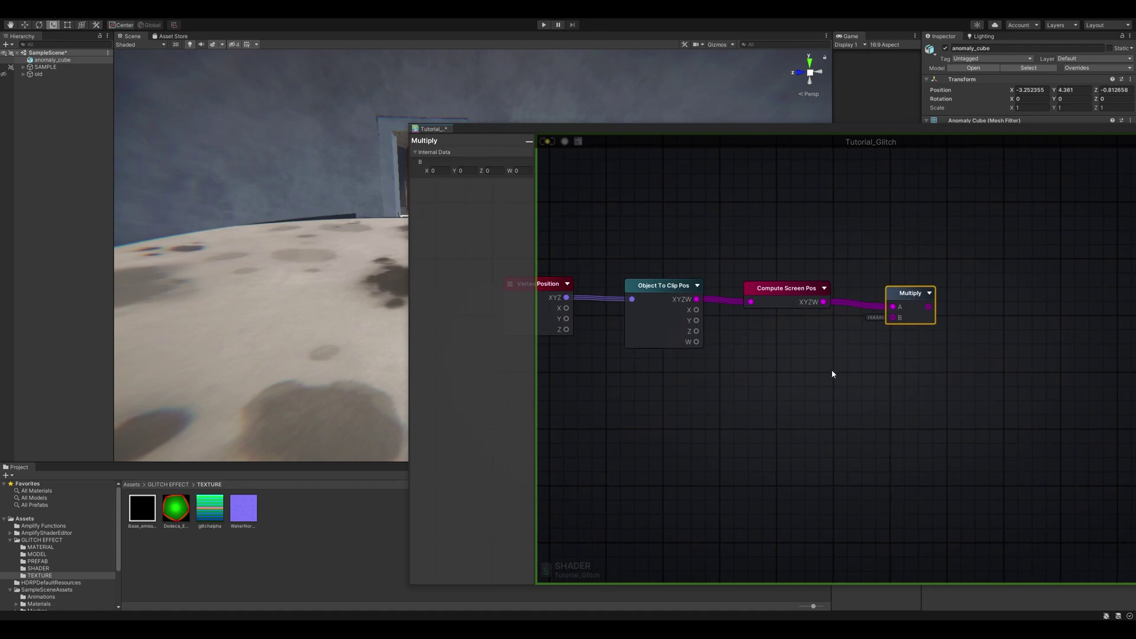
{"action": "left_click", "coordinate": [813, 389]}
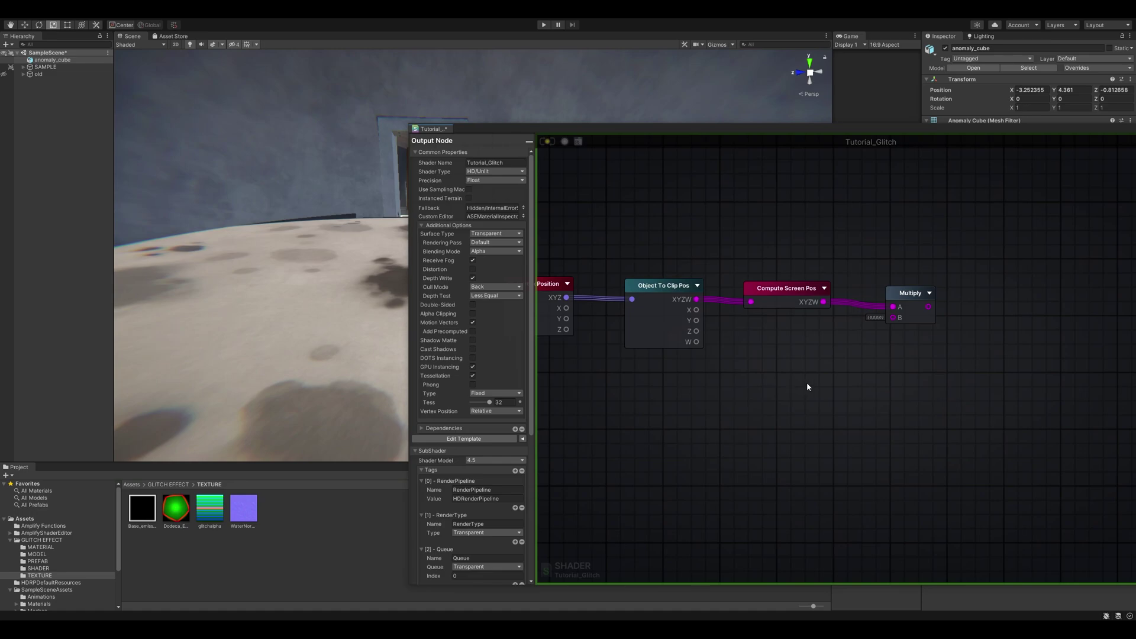
Add a Float property node below Compute Screen Pos and name it Glitches Tiling
{"action": "key", "text": "1"}
{"action": "left_click_drag", "start_coordinate": [811, 380], "coordinate": [800, 377]}
{"action": "left_click", "coordinate": [793, 377]}
{"action": "left_click", "coordinate": [811, 395]}
{"action": "left_click", "coordinate": [497, 170]}
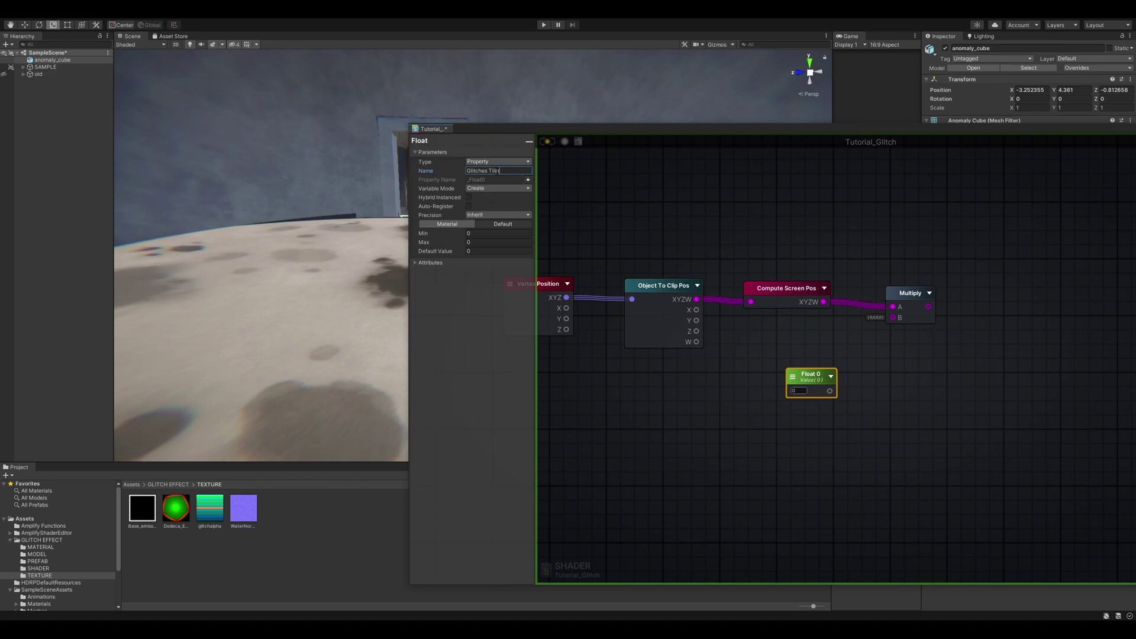
{"action": "left_click", "coordinate": [905, 385]}
Set the Glitches Tiling node's value to 0.75 and place it just below Compute Screen Pos
{"action": "left_click_drag", "start_coordinate": [814, 379], "coordinate": [792, 374]}
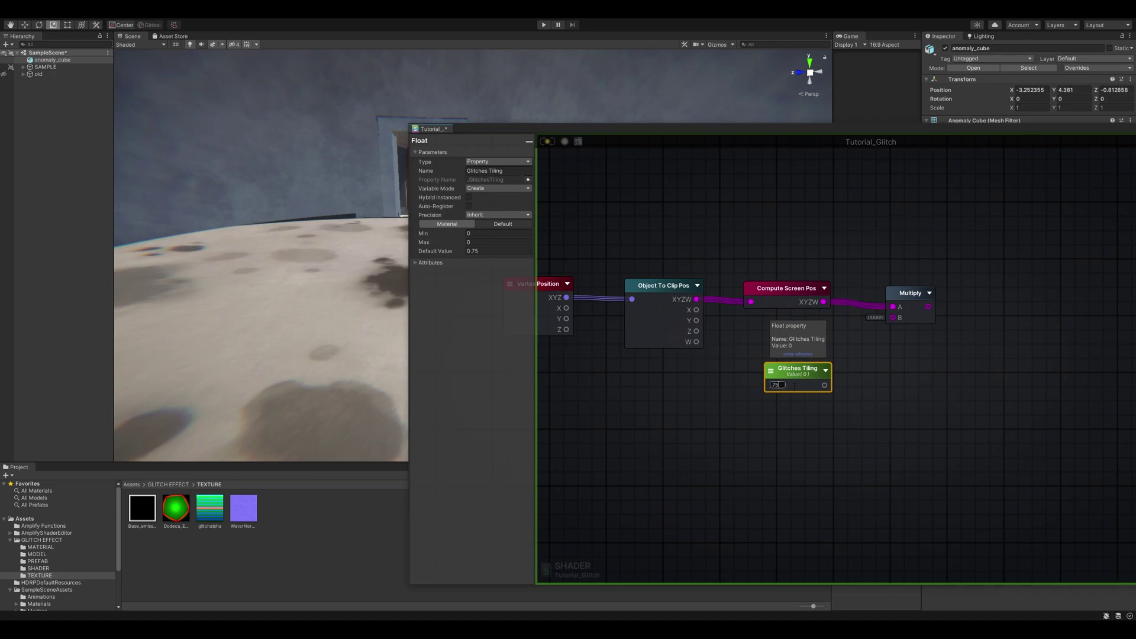
{"action": "left_click", "coordinate": [869, 398]}
{"action": "left_click", "coordinate": [766, 363]}
{"action": "left_click", "coordinate": [482, 227]}
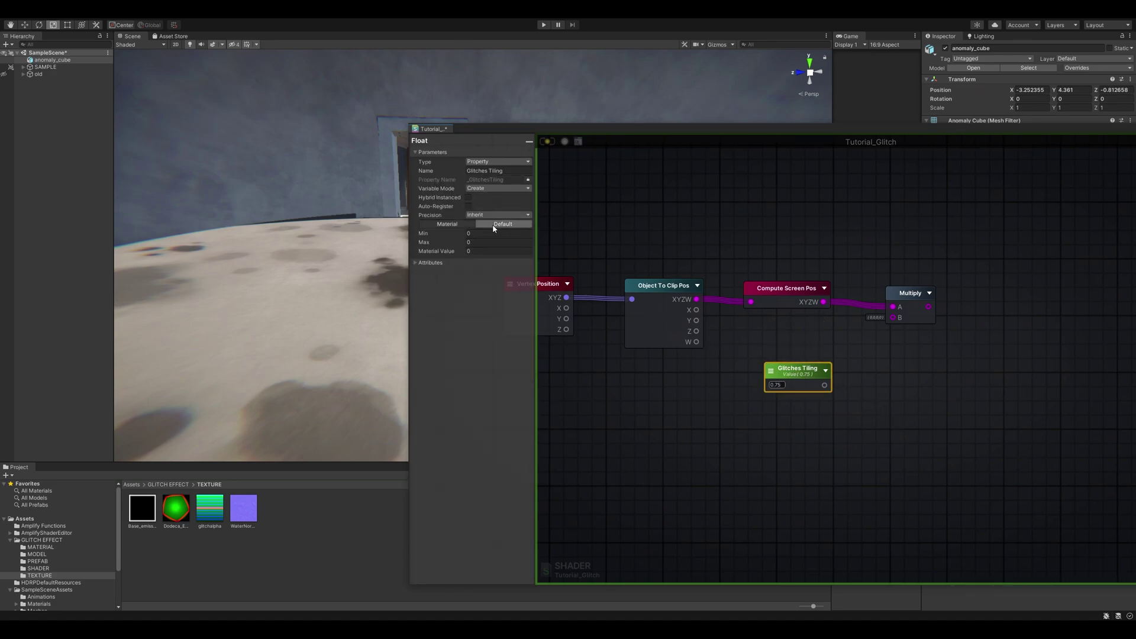
{"action": "type", "text": ".75"}
{"action": "left_click", "coordinate": [810, 400]}
Connect Glitches Tiling to the Multiply node's input B and move the property node farther below the chain
{"action": "left_click_drag", "start_coordinate": [826, 385], "coordinate": [893, 317]}
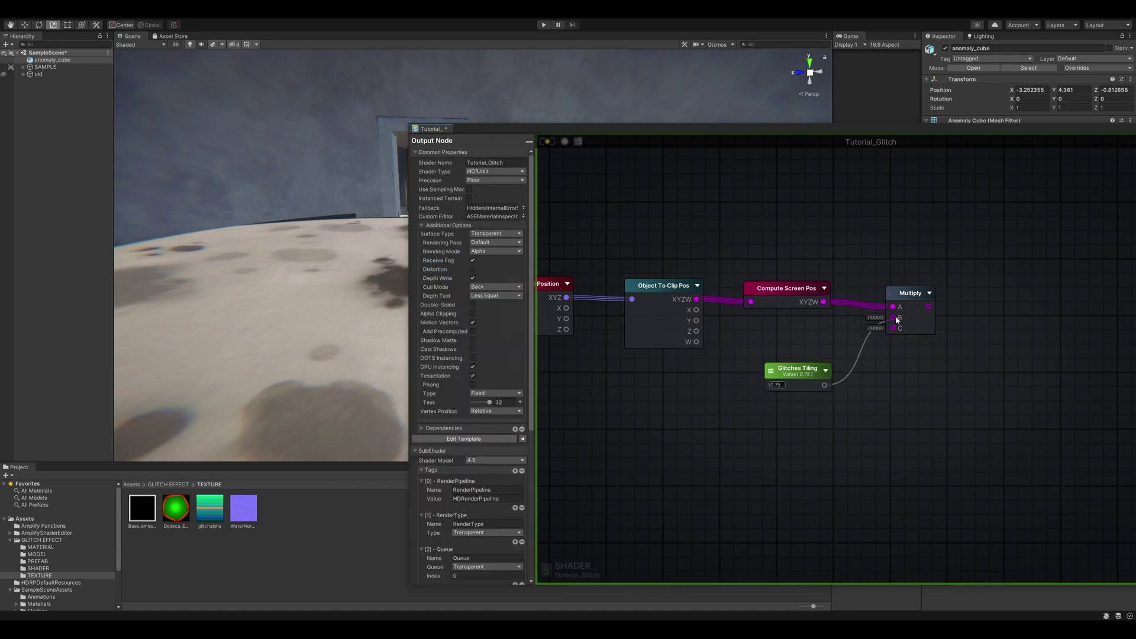
{"action": "left_click_drag", "start_coordinate": [798, 369], "coordinate": [788, 356]}
{"action": "left_click", "coordinate": [898, 295]}
{"action": "left_click_drag", "start_coordinate": [898, 295], "coordinate": [899, 293]}
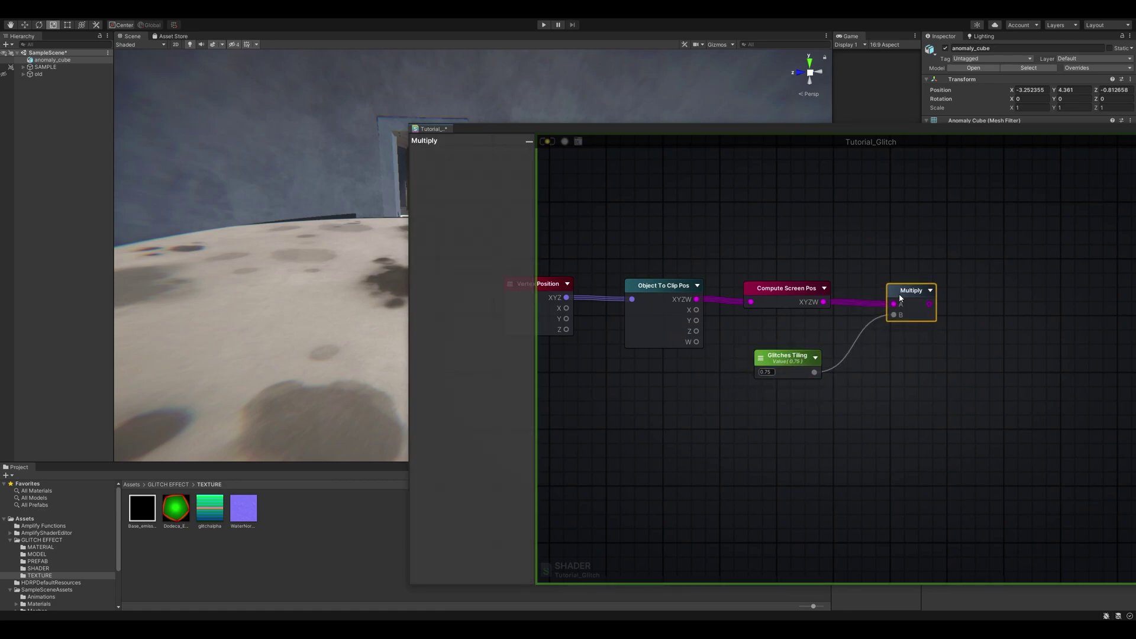
{"action": "left_click_drag", "start_coordinate": [782, 367], "coordinate": [757, 421]}
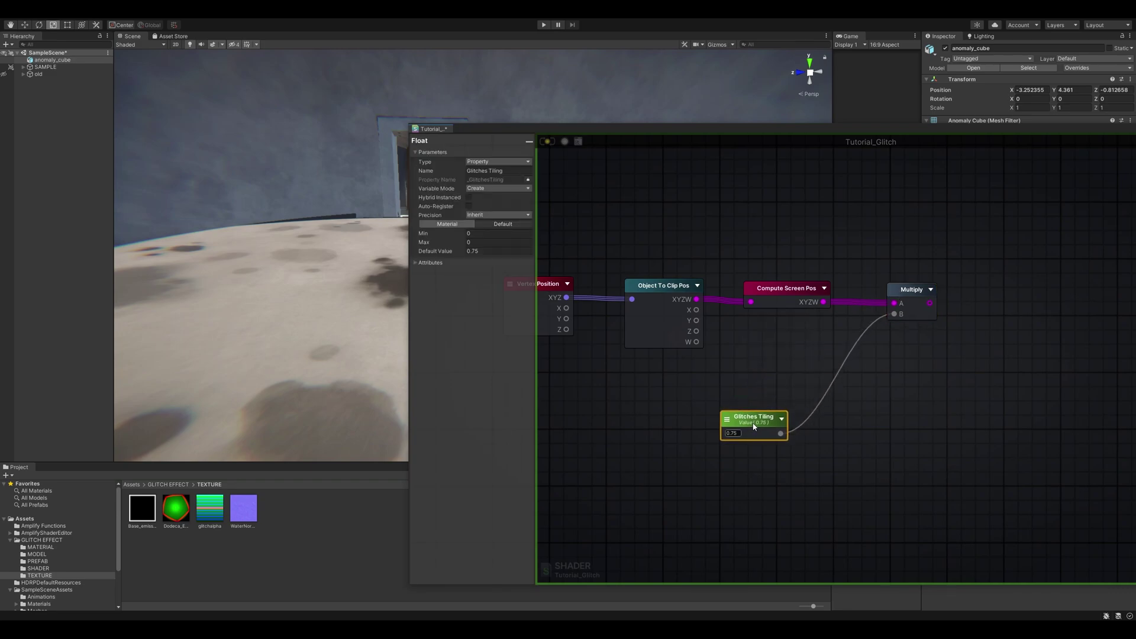
{"action": "key", "text": "f"}
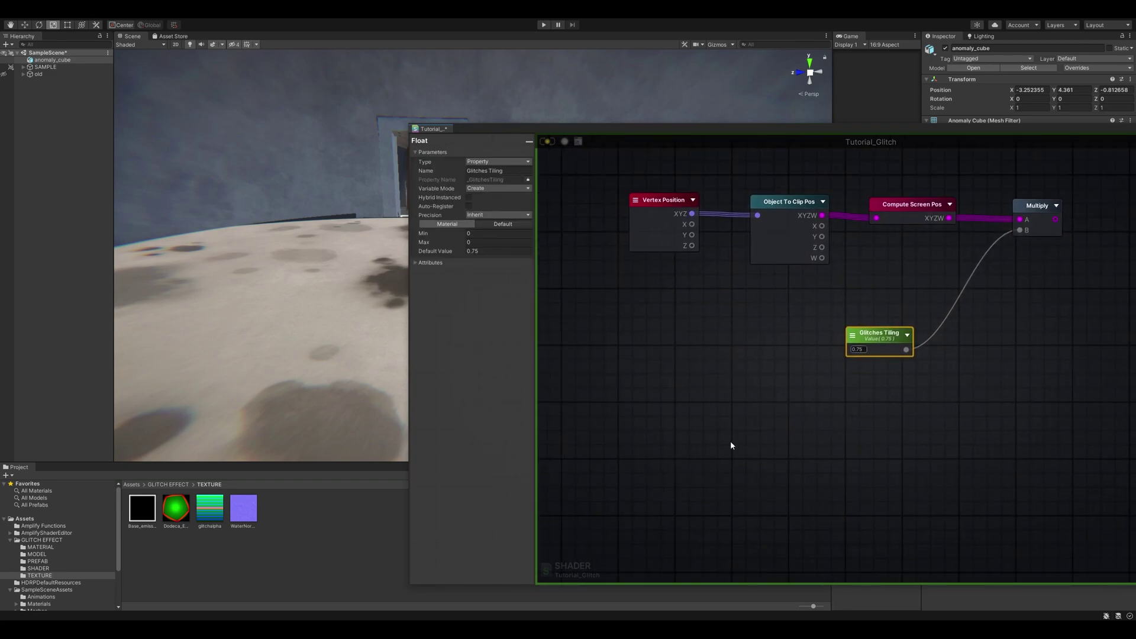
Add a Vector3 node in the empty area below Vertex Position
{"action": "left_click", "coordinate": [705, 448]}
{"action": "key", "text": "3"}
{"action": "left_click", "coordinate": [650, 448]}
{"action": "middle_click_drag", "start_coordinate": [726, 435], "coordinate": [720, 392]}
{"action": "left_click_drag", "start_coordinate": [671, 420], "coordinate": [652, 428]}
{"action": "middle_click_drag", "start_coordinate": [764, 433], "coordinate": [749, 422]}
{"action": "left_click", "coordinate": [749, 421]}
Duplicate Object To Clip Pos with Compute Screen Pos beside the Vector3 node and feed the copy from its XYZ output
{"action": "left_click", "coordinate": [770, 157]}
{"action": "left_click", "coordinate": [885, 158], "text": "shift"}
{"action": "key", "text": "ctrl+d"}
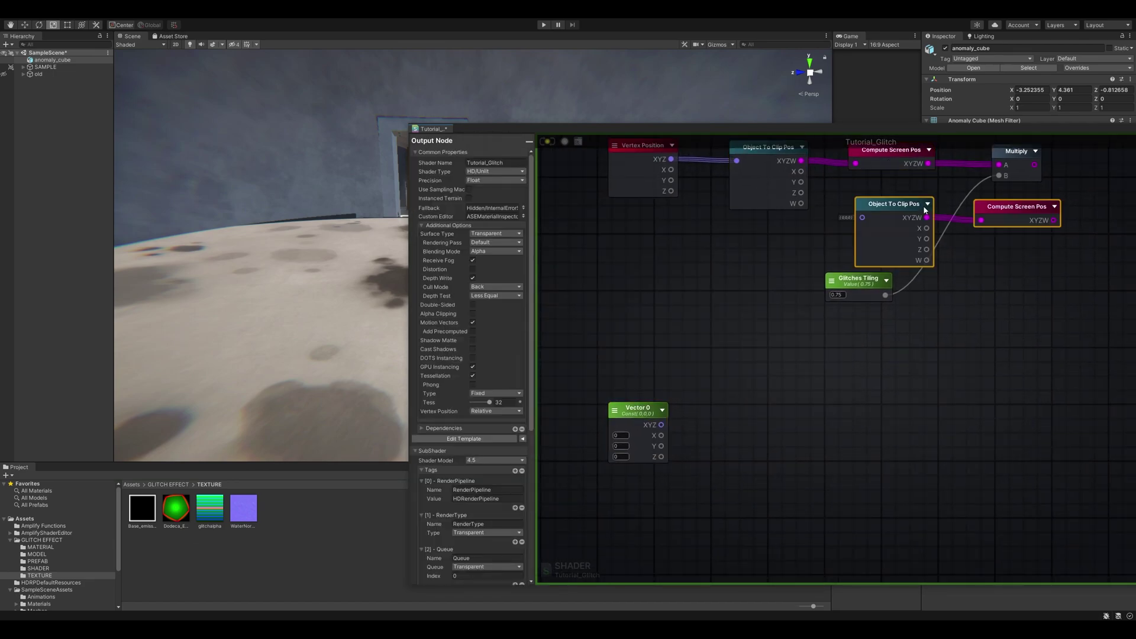
{"action": "left_click_drag", "start_coordinate": [913, 201], "coordinate": [774, 417]}
{"action": "left_click_drag", "start_coordinate": [661, 424], "coordinate": [722, 414]}
{"action": "middle_click_drag", "start_coordinate": [926, 349], "coordinate": [772, 349]}
Add a second Multiply node with Glitches Tiling as input A and the lower Compute Screen Pos as input B
{"action": "left_click", "coordinate": [890, 332]}
{"action": "key", "text": "m"}
{"action": "left_click", "coordinate": [854, 379]}
{"action": "left_click_drag", "start_coordinate": [751, 425], "coordinate": [866, 396]}
{"action": "left_click_drag", "start_coordinate": [732, 295], "coordinate": [864, 406]}
{"action": "middle_click_drag", "start_coordinate": [933, 355], "coordinate": [786, 360]}
{"action": "scroll", "coordinate": [835, 356], "scroll_direction": "down", "scroll_amount": 1}
Add a Subtract node with the upper Multiply as A and the lower Multiply as B, and expand its preview
{"action": "left_click", "coordinate": [929, 288]}
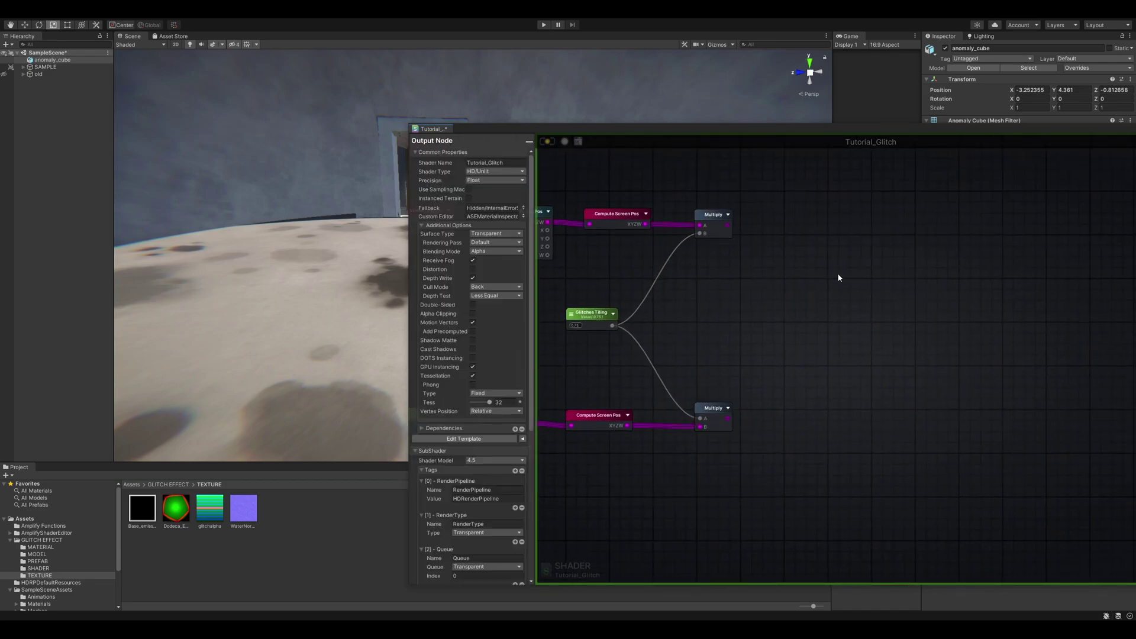
{"action": "left_click_drag", "start_coordinate": [726, 225], "coordinate": [838, 285]}
{"action": "left_click_drag", "start_coordinate": [727, 226], "coordinate": [846, 286]}
{"action": "left_click_drag", "start_coordinate": [728, 418], "coordinate": [843, 298]}
{"action": "left_click", "coordinate": [872, 280]}
Check the Vertex Position node's preview against the Subtract node's preview
{"action": "middle_click_drag", "start_coordinate": [742, 286], "coordinate": [886, 288]}
{"action": "scroll", "coordinate": [828, 257], "scroll_direction": "down", "scroll_amount": 1}
{"action": "left_click", "coordinate": [637, 223]}
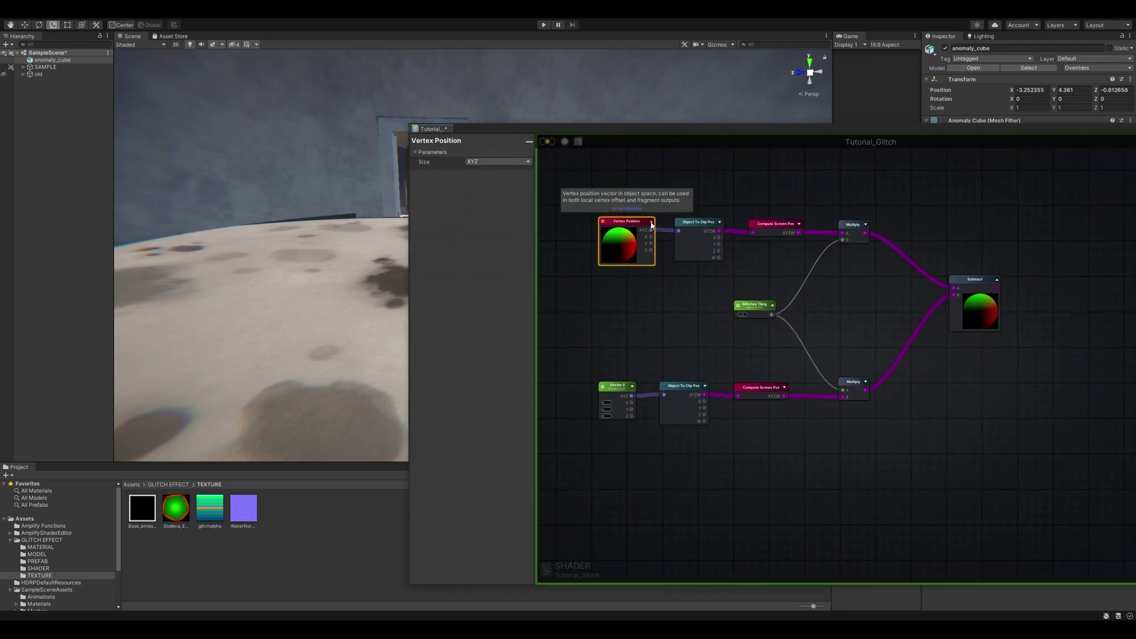
{"action": "left_click", "coordinate": [623, 392]}
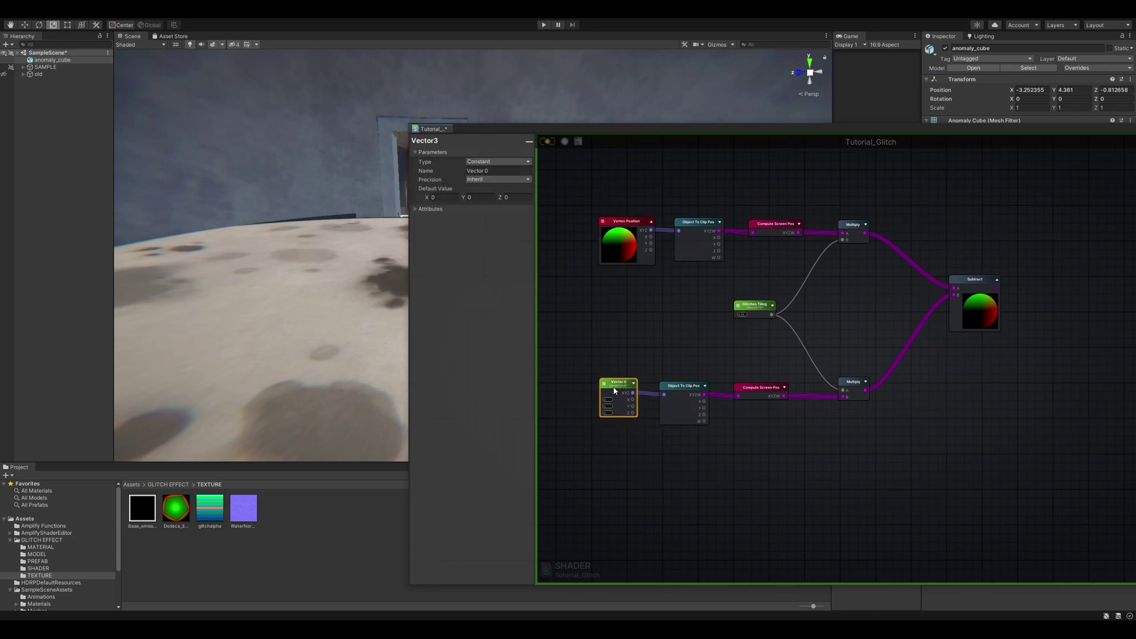
{"action": "left_click", "coordinate": [651, 222]}
Add a Multiply node after Subtract and connect Subtract's output to its input A
{"action": "scroll", "coordinate": [864, 317], "scroll_direction": "up", "scroll_amount": 3}
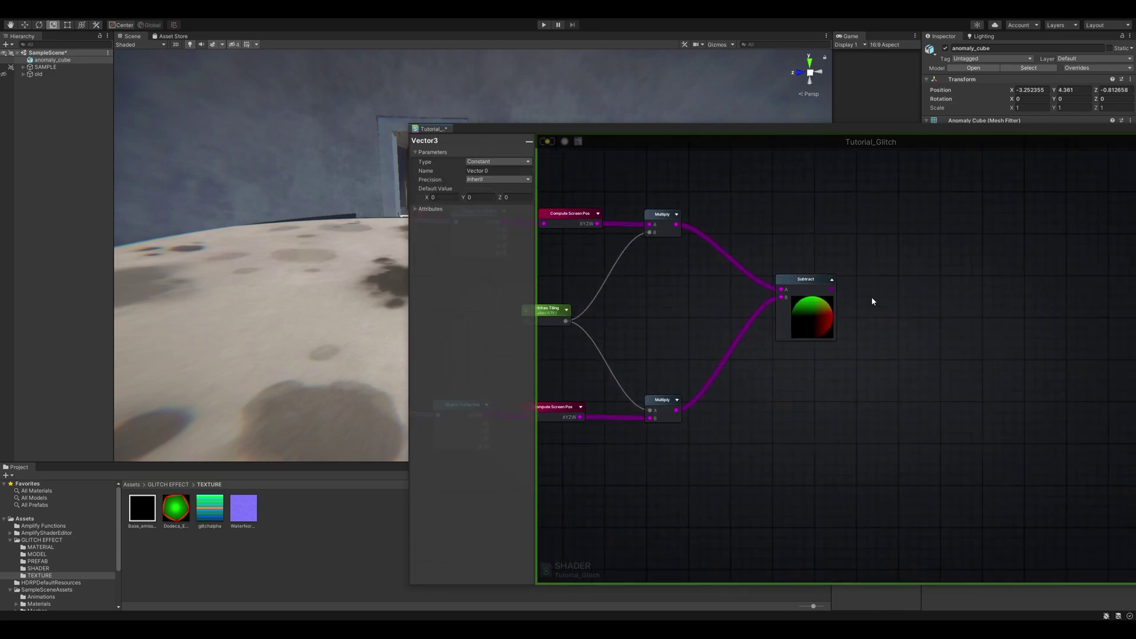
{"action": "left_click_drag", "start_coordinate": [817, 287], "coordinate": [888, 291]}
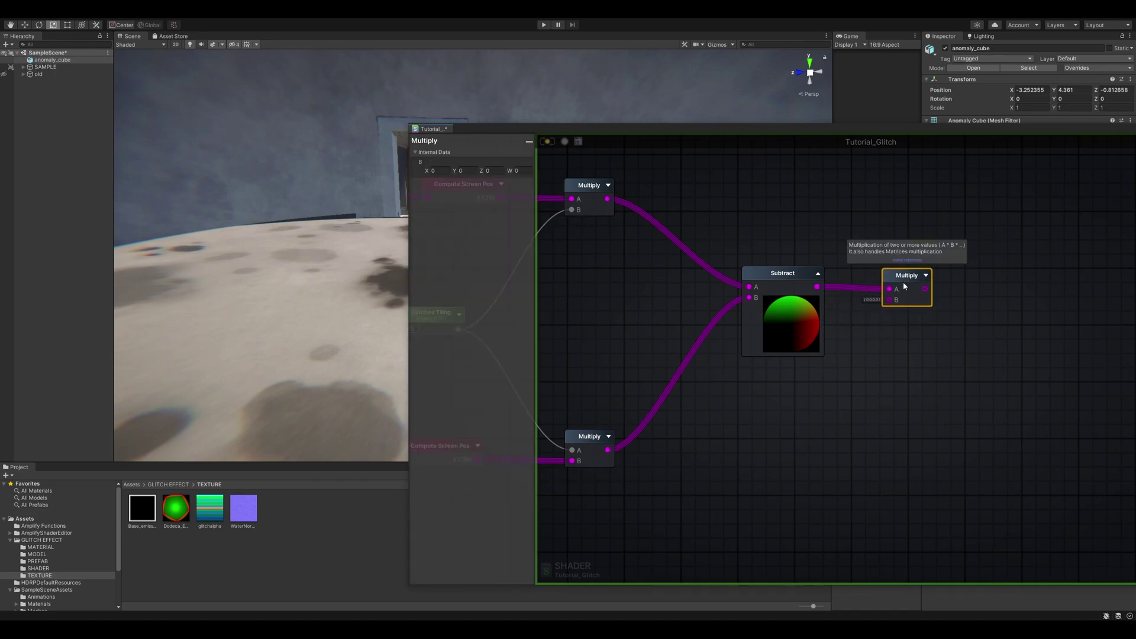
{"action": "middle_click_drag", "start_coordinate": [904, 278], "coordinate": [943, 255]}
{"action": "left_click", "coordinate": [879, 384]}
Add a World Space Camera Pos node in the empty area below the lower chain
{"action": "scroll", "coordinate": [854, 389], "scroll_direction": "down", "scroll_amount": 2}
{"action": "scroll", "coordinate": [854, 394], "scroll_direction": "down", "scroll_amount": 5}
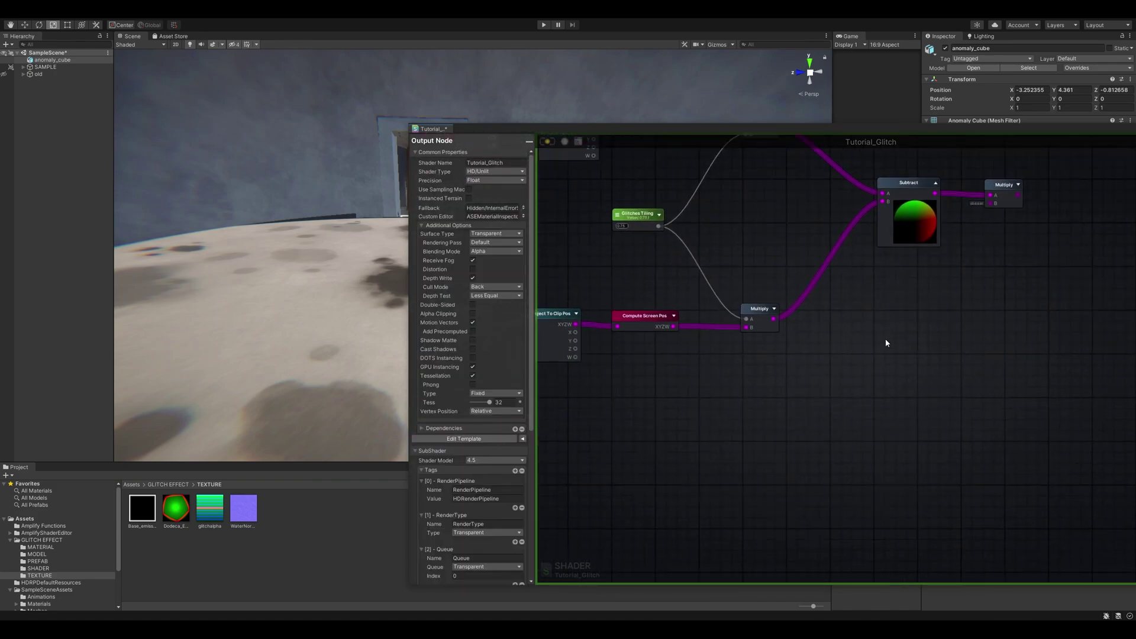
{"action": "right_click", "coordinate": [786, 391]}
{"action": "type", "text": "world s"}
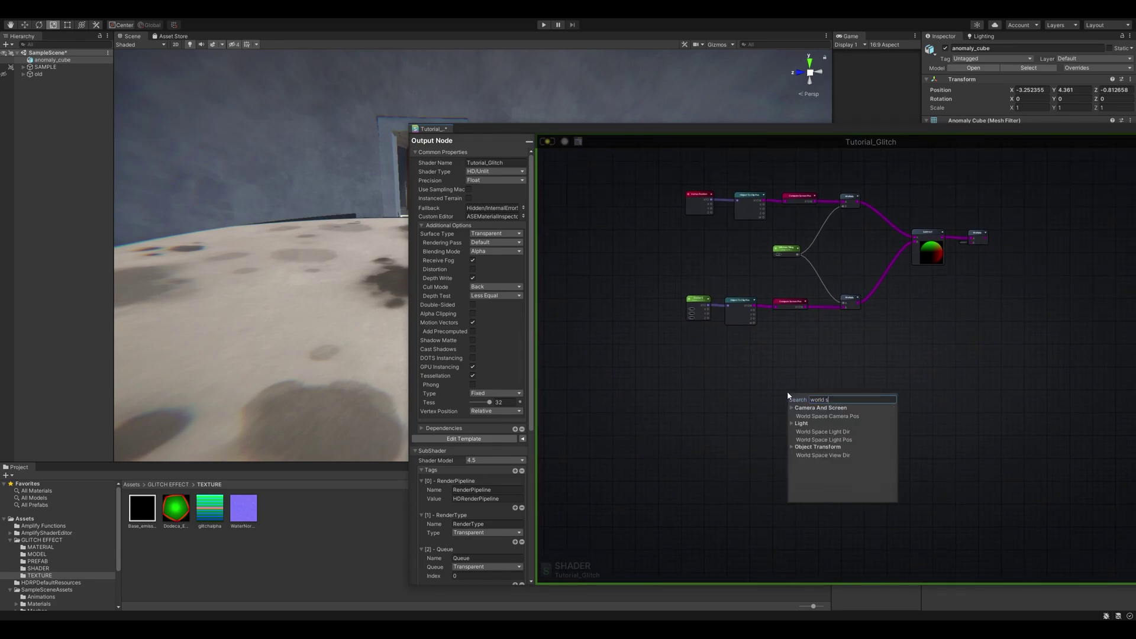
{"action": "left_click", "coordinate": [827, 415]}
{"action": "left_click_drag", "start_coordinate": [815, 395], "coordinate": [753, 384]}
{"action": "scroll", "coordinate": [797, 392], "scroll_direction": "up", "scroll_amount": 5}
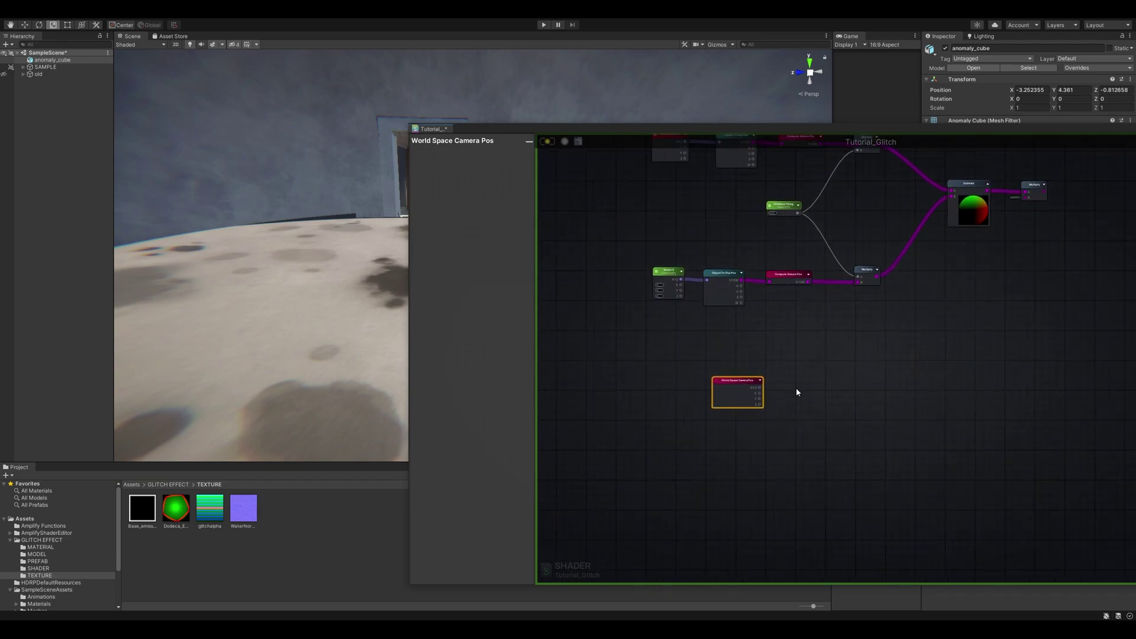
Add a Subtract node beside World Space Camera Pos and an Object To World node below it
{"action": "left_click", "coordinate": [775, 389]}
{"action": "middle_click_drag", "start_coordinate": [779, 390], "coordinate": [730, 381]}
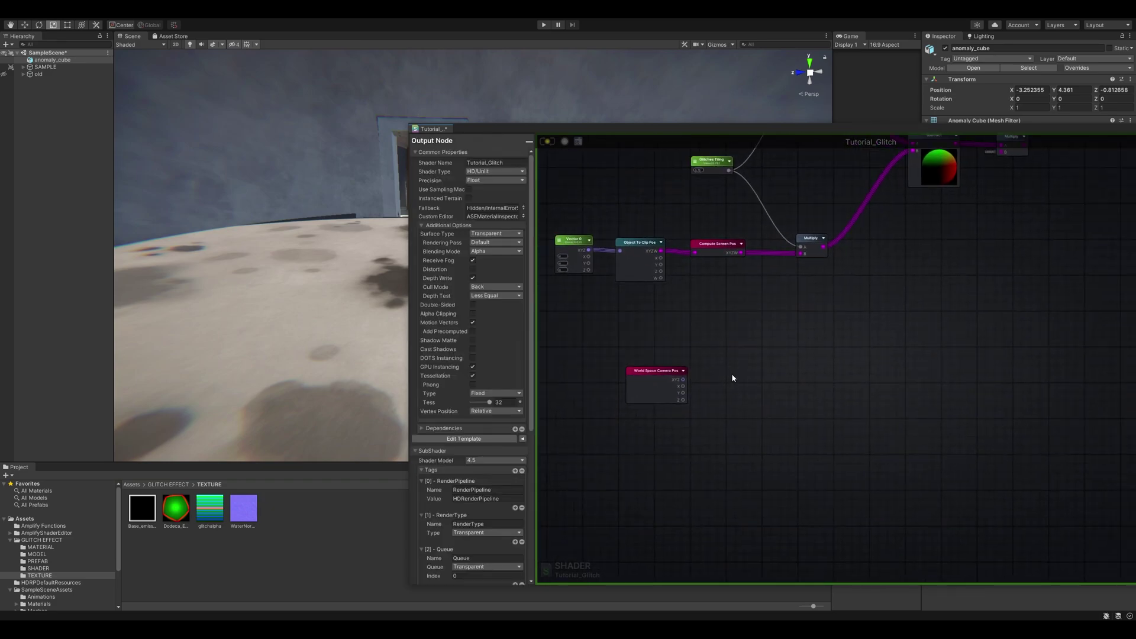
{"action": "scroll", "coordinate": [753, 373], "scroll_direction": "up", "scroll_amount": 2}
{"action": "middle_click_drag", "start_coordinate": [682, 422], "coordinate": [741, 389]}
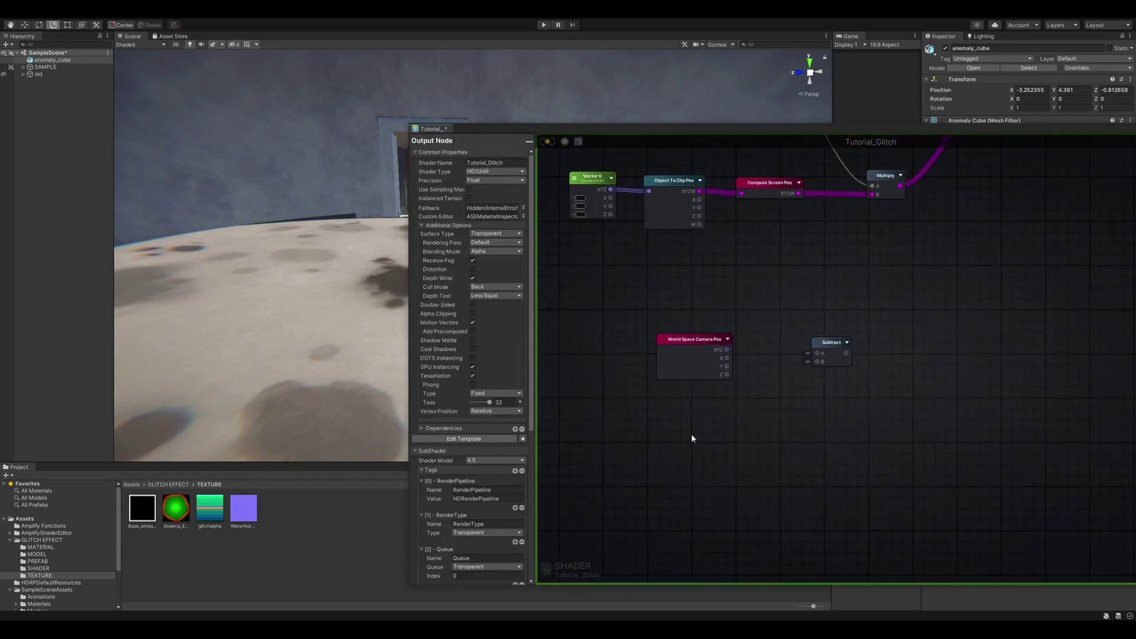
{"action": "right_click", "coordinate": [674, 436]}
{"action": "type", "text": "objec"}
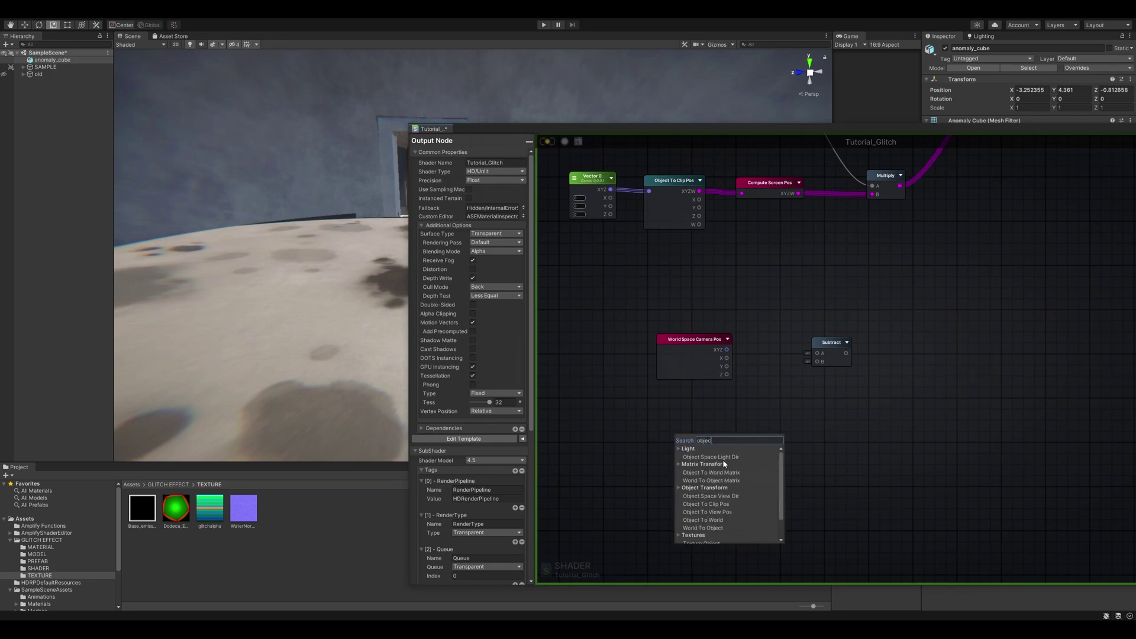
{"action": "scroll", "coordinate": [725, 480], "scroll_direction": "down", "scroll_amount": 1}
{"action": "left_click", "coordinate": [716, 493]}
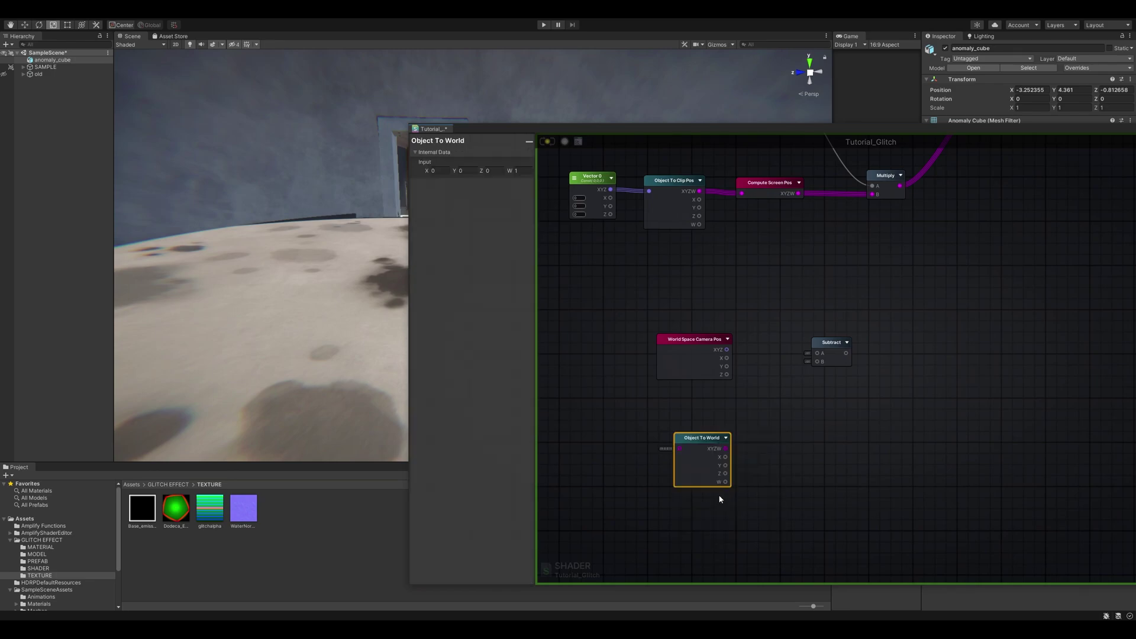
Connect World Space Camera Pos XYZ to the new Subtract's input A and Object To World XYZW to input B
{"action": "left_click_drag", "start_coordinate": [726, 448], "coordinate": [754, 442]}
{"action": "left_click_drag", "start_coordinate": [816, 363], "coordinate": [817, 362]}
{"action": "left_click_drag", "start_coordinate": [727, 349], "coordinate": [811, 353]}
{"action": "left_click", "coordinate": [830, 343]}
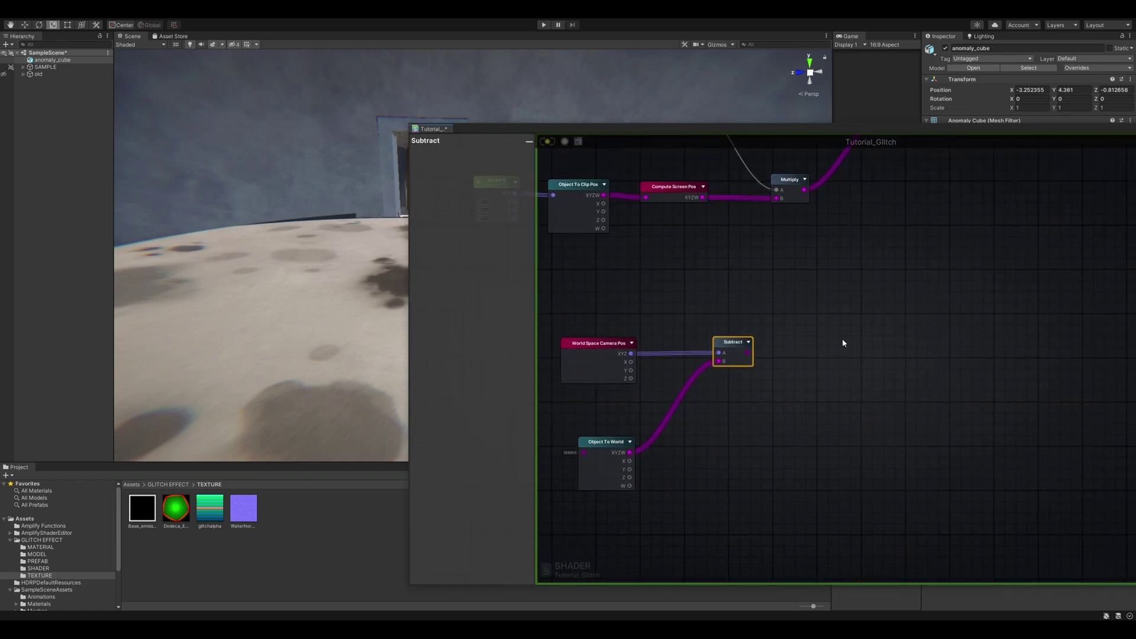
Add a Distance node and connect the camera-position Subtract to its input A
{"action": "right_click", "coordinate": [810, 351]}
{"action": "type", "text": "dist"}
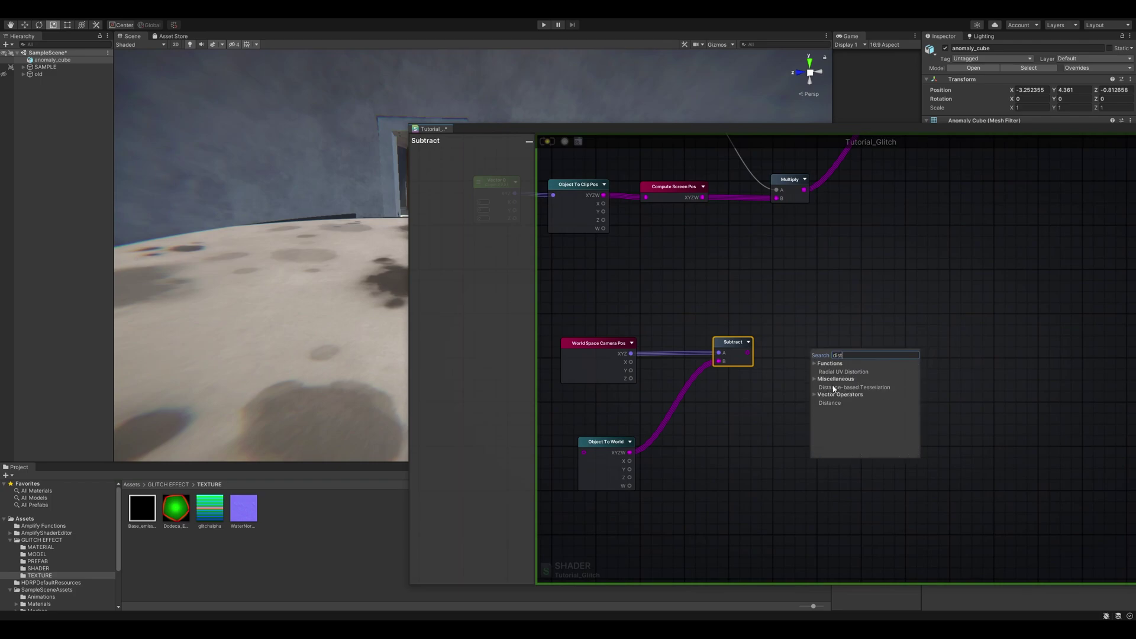
{"action": "left_click", "coordinate": [829, 403]}
{"action": "left_click_drag", "start_coordinate": [747, 352], "coordinate": [830, 345]}
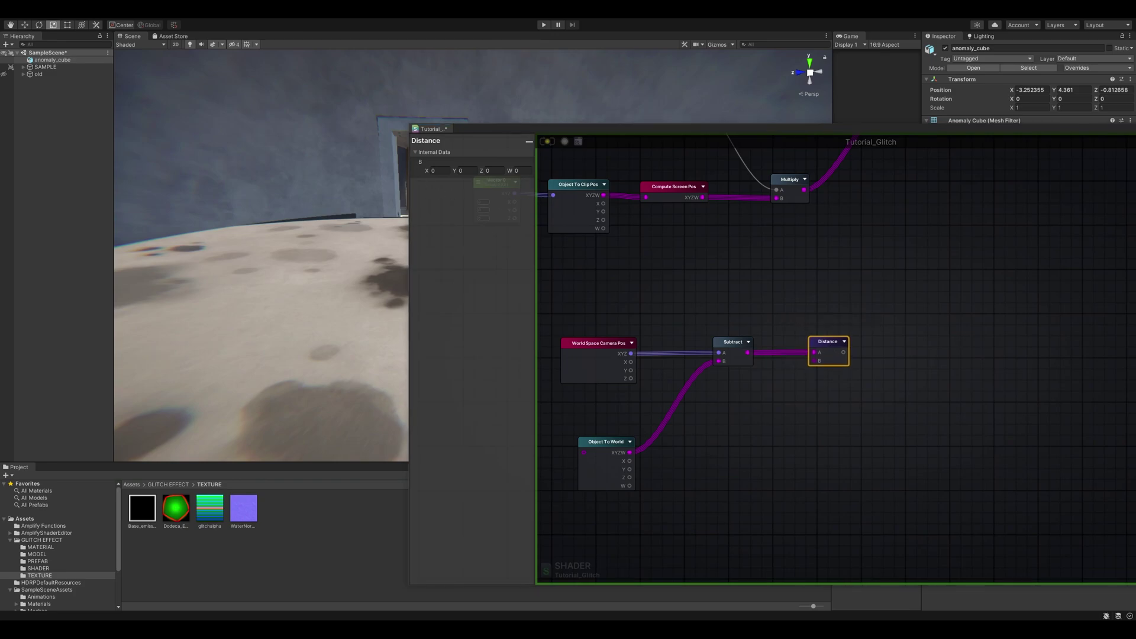
{"action": "left_click", "coordinate": [840, 396]}
Connect the Distance output to input B of the final Multiply node
{"action": "middle_click_drag", "start_coordinate": [826, 407], "coordinate": [625, 385]}
{"action": "scroll", "coordinate": [713, 336], "scroll_direction": "down", "scroll_amount": 1}
{"action": "left_click_drag", "start_coordinate": [640, 361], "coordinate": [744, 268]}
{"action": "middle_click_drag", "start_coordinate": [744, 268], "coordinate": [696, 405]}
{"action": "mouse_move", "coordinate": [744, 268]}
{"action": "left_mouse_down"}
{"action": "mouse_move", "coordinate": [718, 298]}
{"action": "mouse_move", "coordinate": [740, 270]}
{"action": "left_mouse_up"}
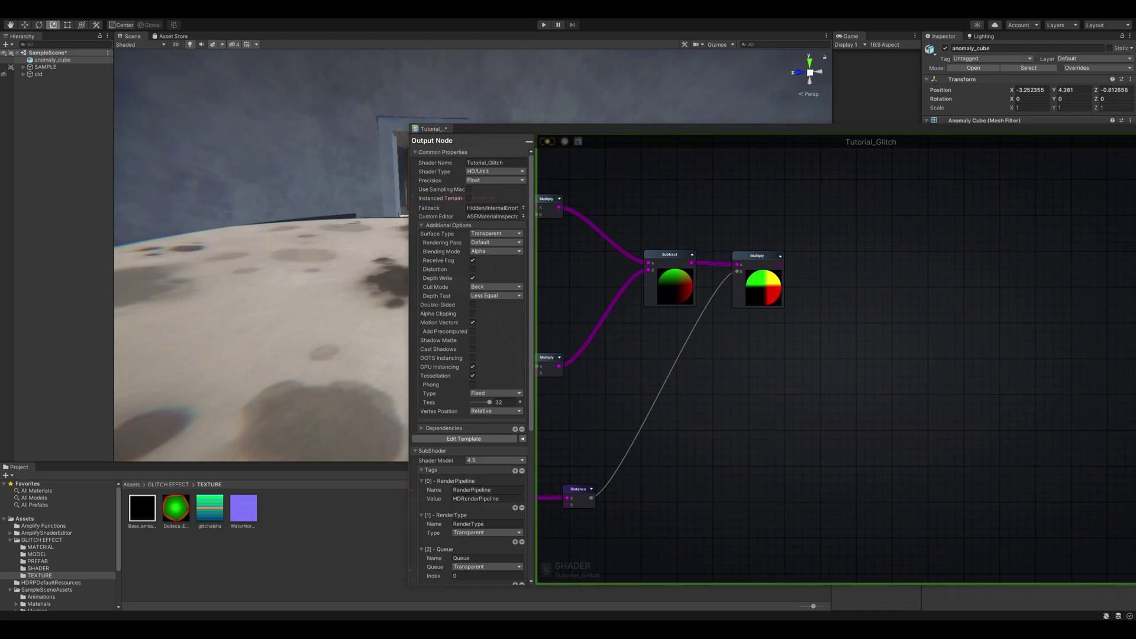
Collapse the previews of the final Multiply and its preceding Subtract node
{"action": "middle_click_drag", "start_coordinate": [735, 268], "coordinate": [708, 272]}
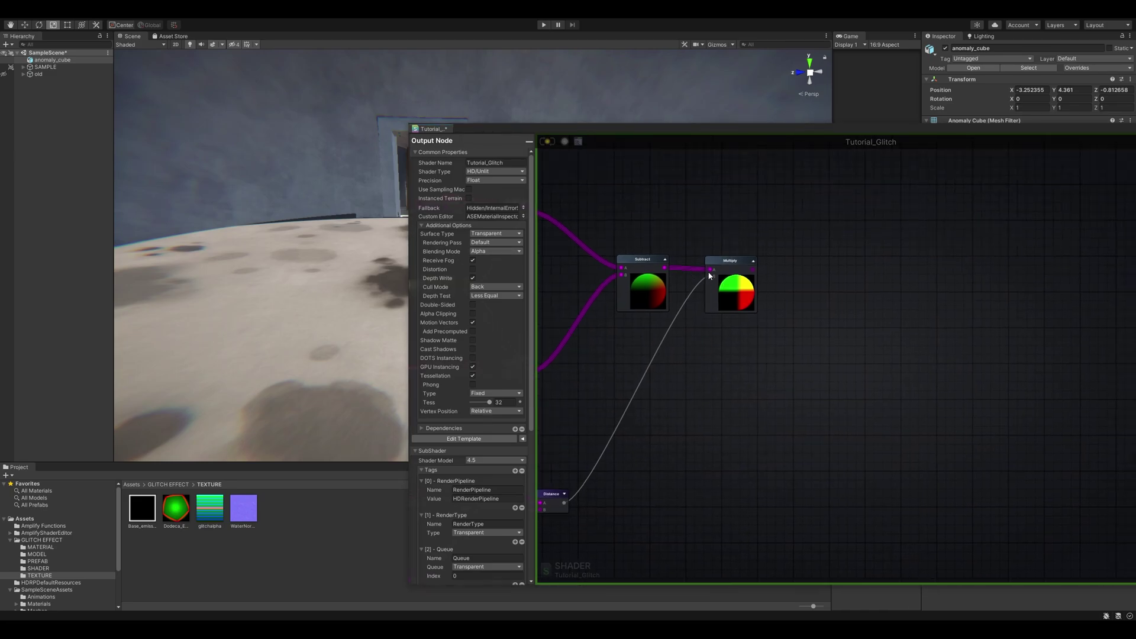
{"action": "left_click", "coordinate": [753, 261]}
{"action": "left_click", "coordinate": [664, 260]}
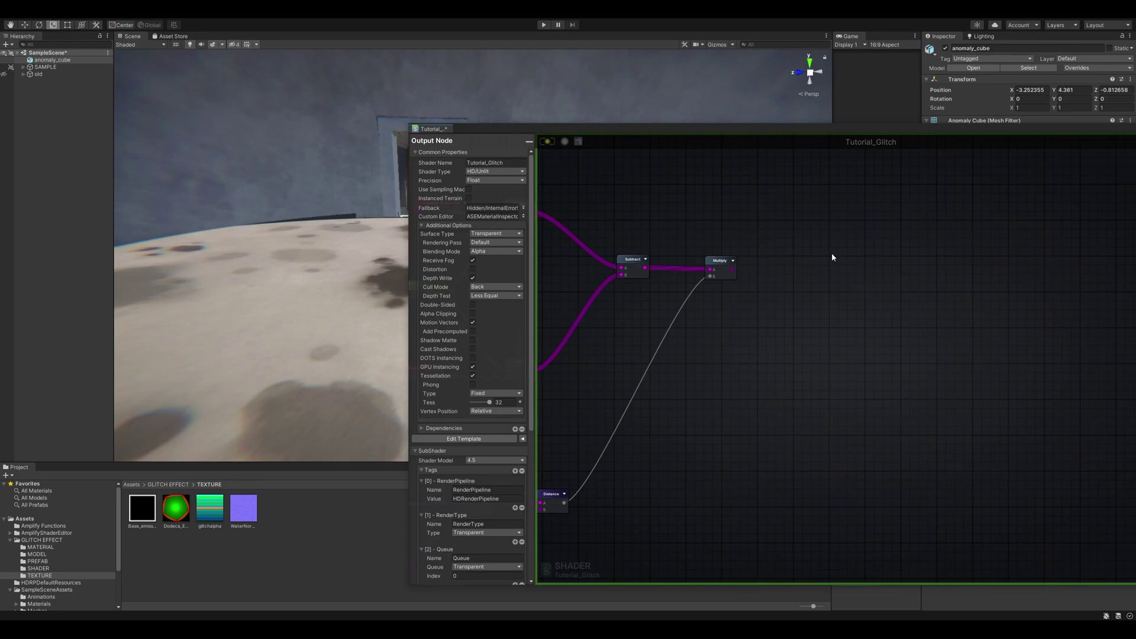
Add a Split node after the final Multiply and feed it from the Multiply output
{"action": "left_click", "coordinate": [773, 255]}
{"action": "scroll", "coordinate": [745, 266], "scroll_direction": "up", "scroll_amount": 2}
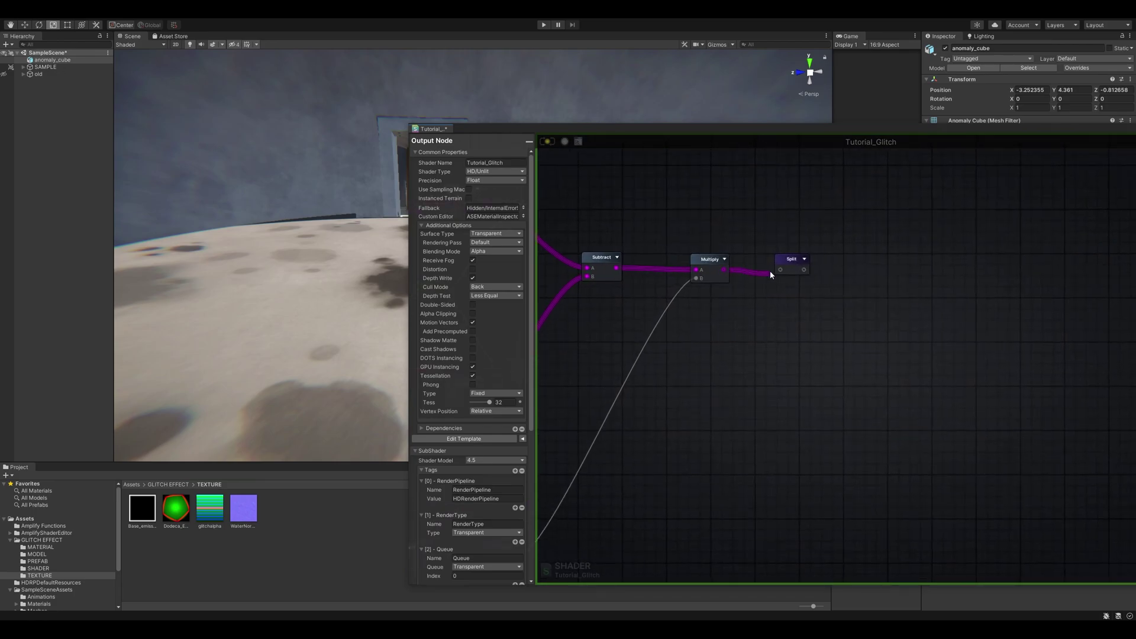
{"action": "left_click", "coordinate": [794, 265]}
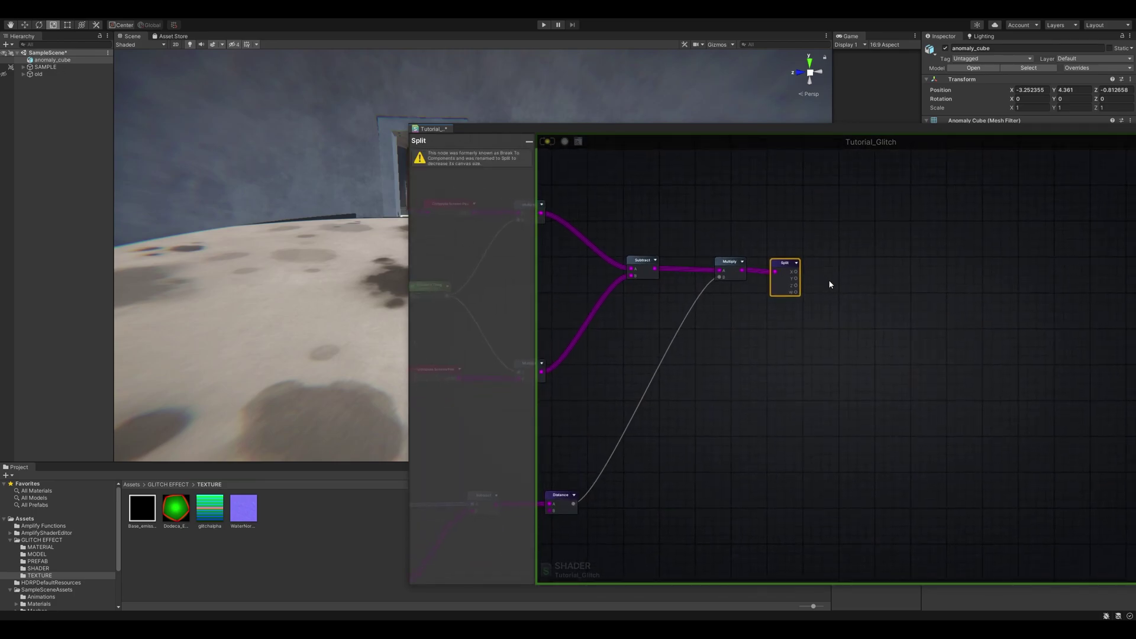
{"action": "scroll", "coordinate": [828, 279], "scroll_direction": "down", "scroll_amount": 2}
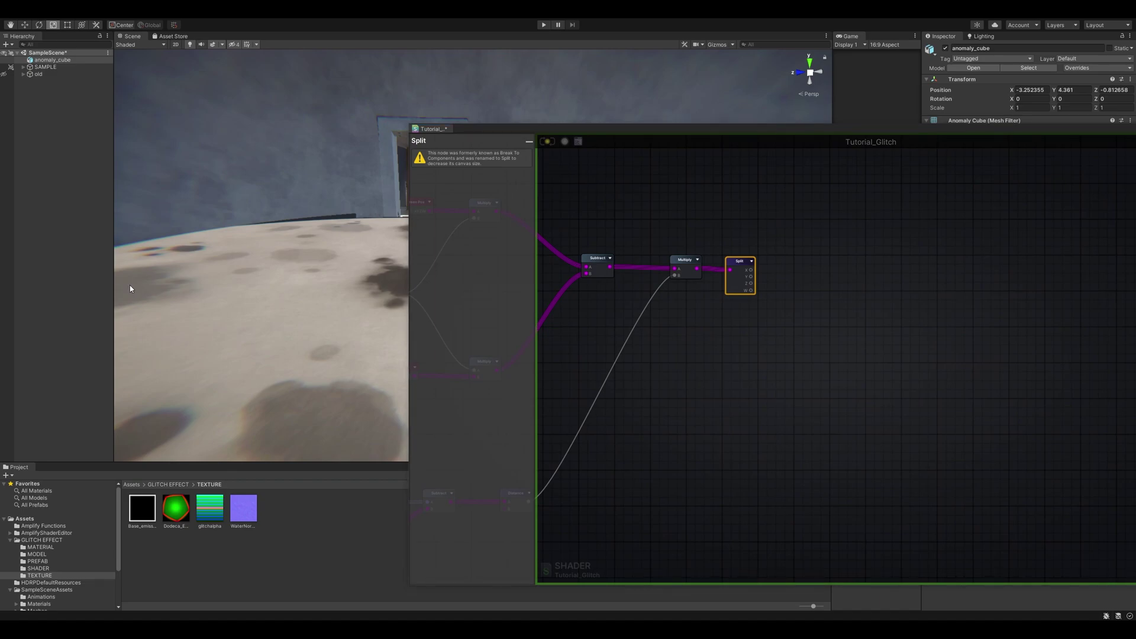
Add an Append node after Split and connect Split's Y, Z and W outputs to its matching inputs
{"action": "left_click", "coordinate": [907, 346]}
{"action": "left_click", "coordinate": [796, 266]}
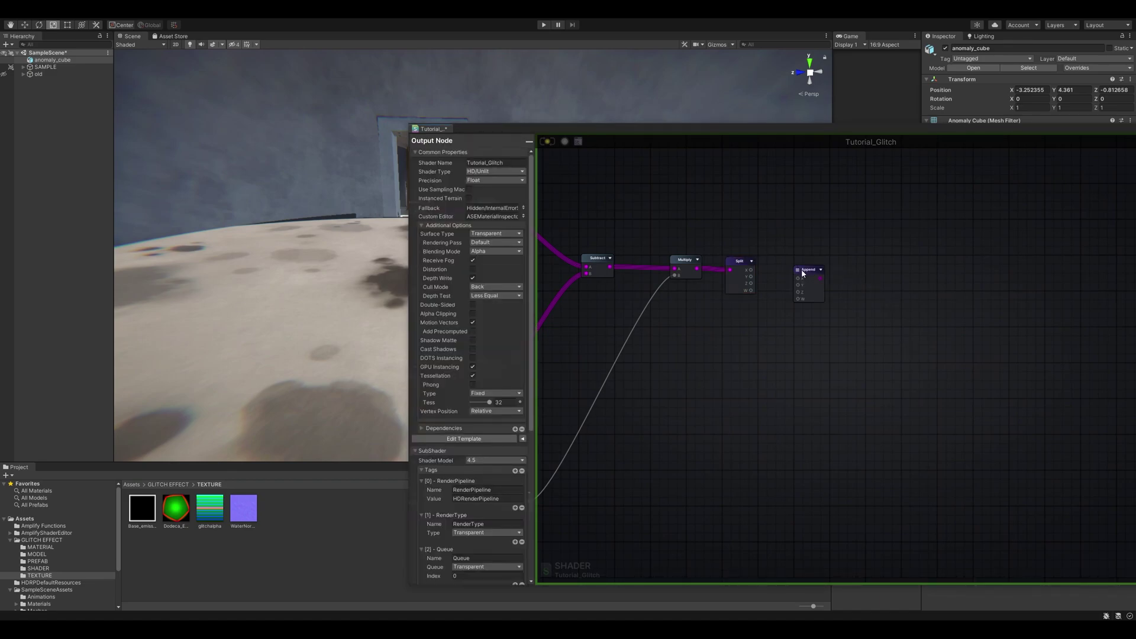
{"action": "left_click", "coordinate": [803, 273]}
{"action": "scroll", "coordinate": [769, 278], "scroll_direction": "up", "scroll_amount": 3}
{"action": "left_click_drag", "start_coordinate": [732, 289], "coordinate": [811, 280]}
{"action": "left_click_drag", "start_coordinate": [731, 269], "coordinate": [812, 271]}
{"action": "left_click_drag", "start_coordinate": [840, 246], "coordinate": [868, 248]}
Add a Multiply node between Split and Append and connect Split's X output to its input A
{"action": "left_click", "coordinate": [760, 246]}
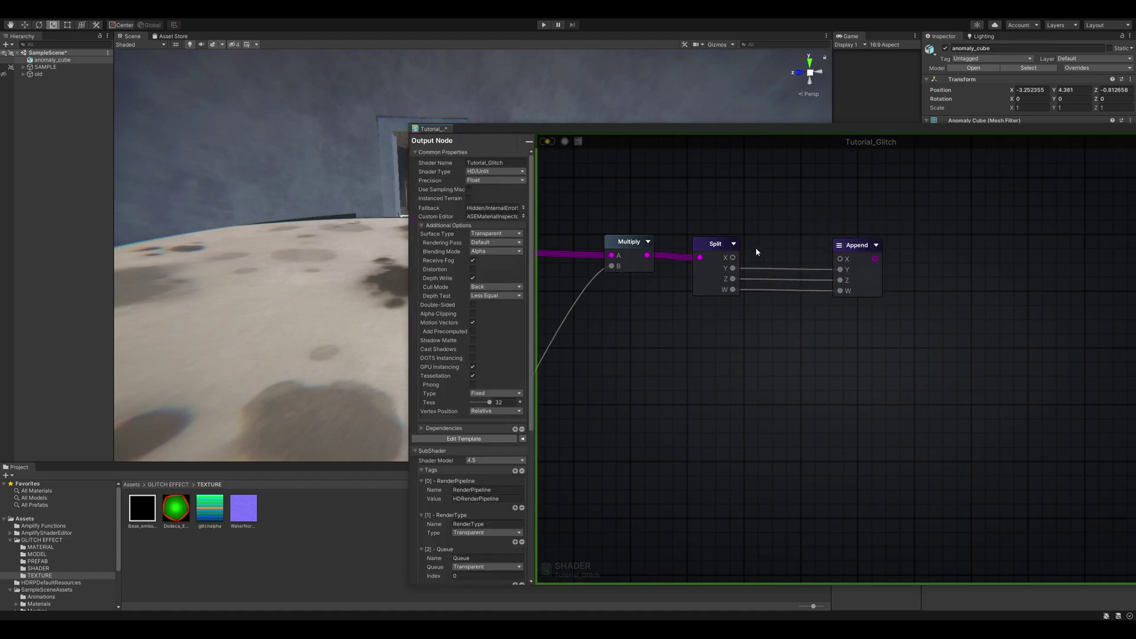
{"action": "key", "text": "m"}
{"action": "left_click", "coordinate": [764, 254]}
{"action": "left_click_drag", "start_coordinate": [733, 257], "coordinate": [773, 273]}
{"action": "left_click_drag", "start_coordinate": [785, 262], "coordinate": [786, 230]}
Add a Screen Params node and place it below the Distance node
{"action": "scroll", "coordinate": [767, 282], "scroll_direction": "down", "scroll_amount": 3}
{"action": "middle_click_drag", "start_coordinate": [741, 352], "coordinate": [872, 256]}
{"action": "right_click", "coordinate": [736, 426]}
{"action": "type", "text": "s"}
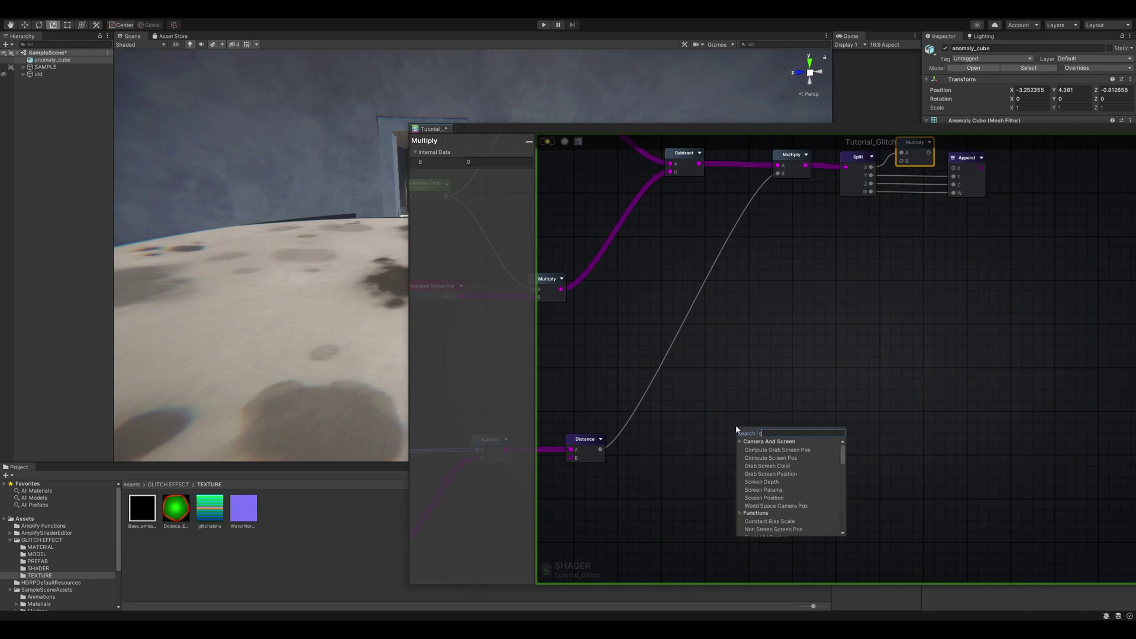
{"action": "type", "text": "creen p"}
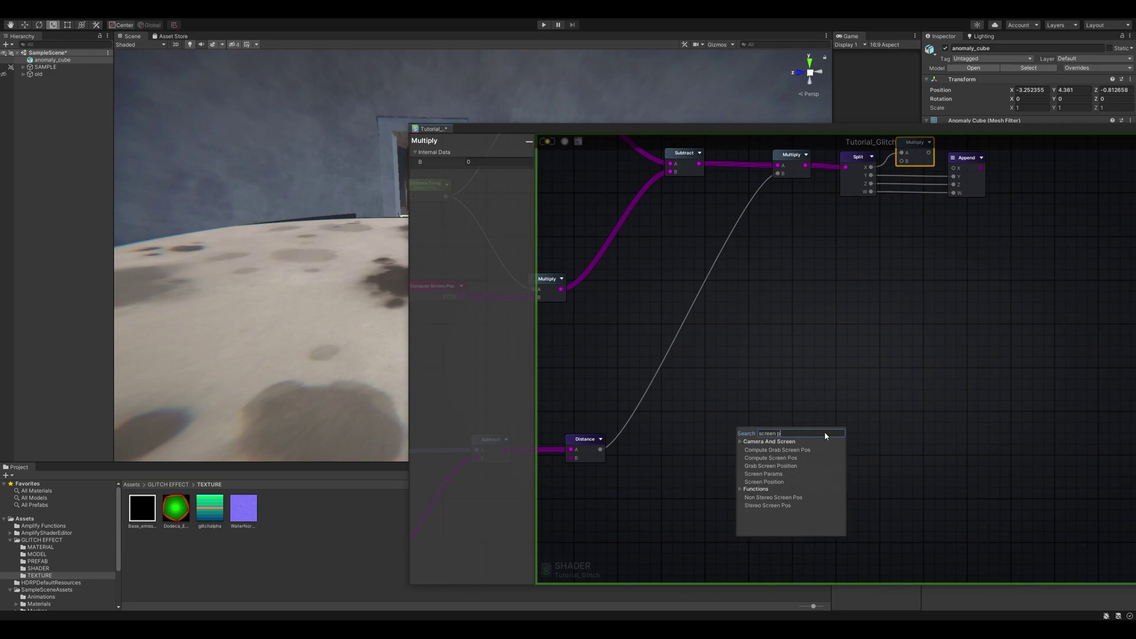
{"action": "left_click", "coordinate": [769, 474]}
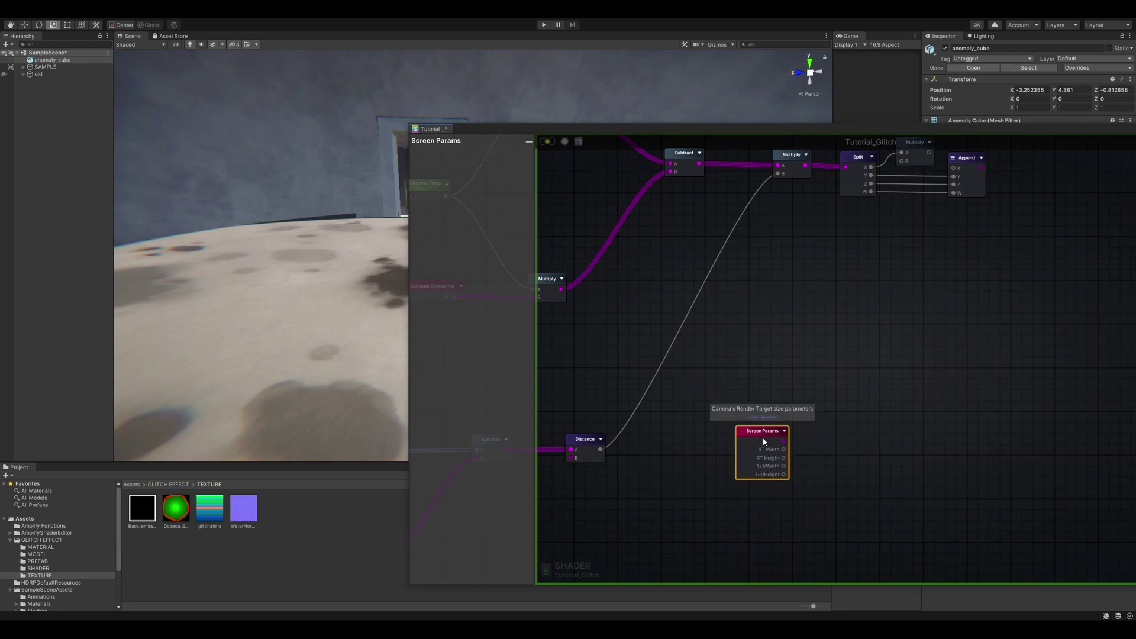
{"action": "scroll", "coordinate": [762, 435], "scroll_direction": "down", "scroll_amount": 2}
{"action": "left_click_drag", "start_coordinate": [762, 435], "coordinate": [590, 508]}
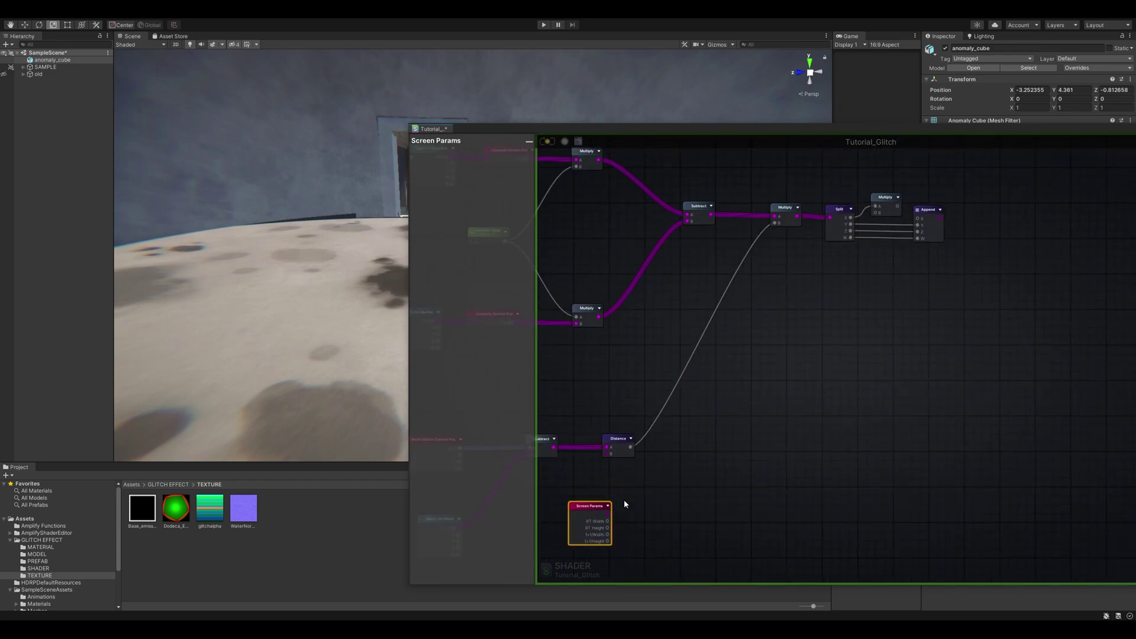
Add a Divide node beside Screen Params and connect RT Width to its A input and RT Height to its B input
{"action": "middle_click_drag", "start_coordinate": [662, 498], "coordinate": [694, 467]}
{"action": "key", "text": "d"}
{"action": "left_click", "coordinate": [693, 508]}
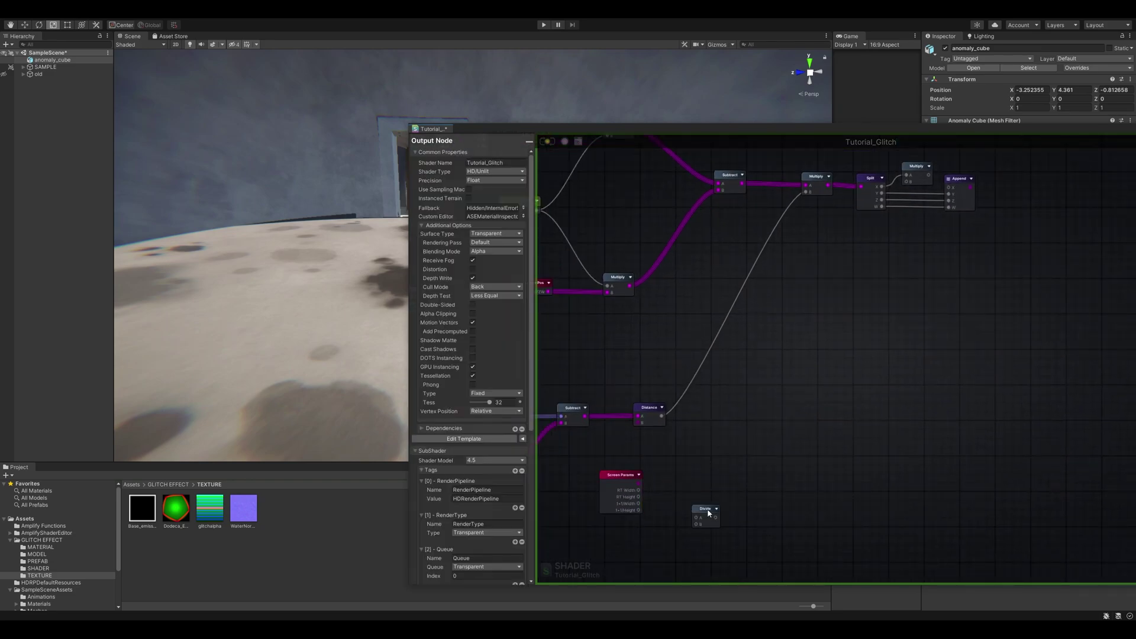
{"action": "left_click_drag", "start_coordinate": [706, 519], "coordinate": [687, 491]}
{"action": "scroll", "coordinate": [654, 499], "scroll_direction": "up", "scroll_amount": 3}
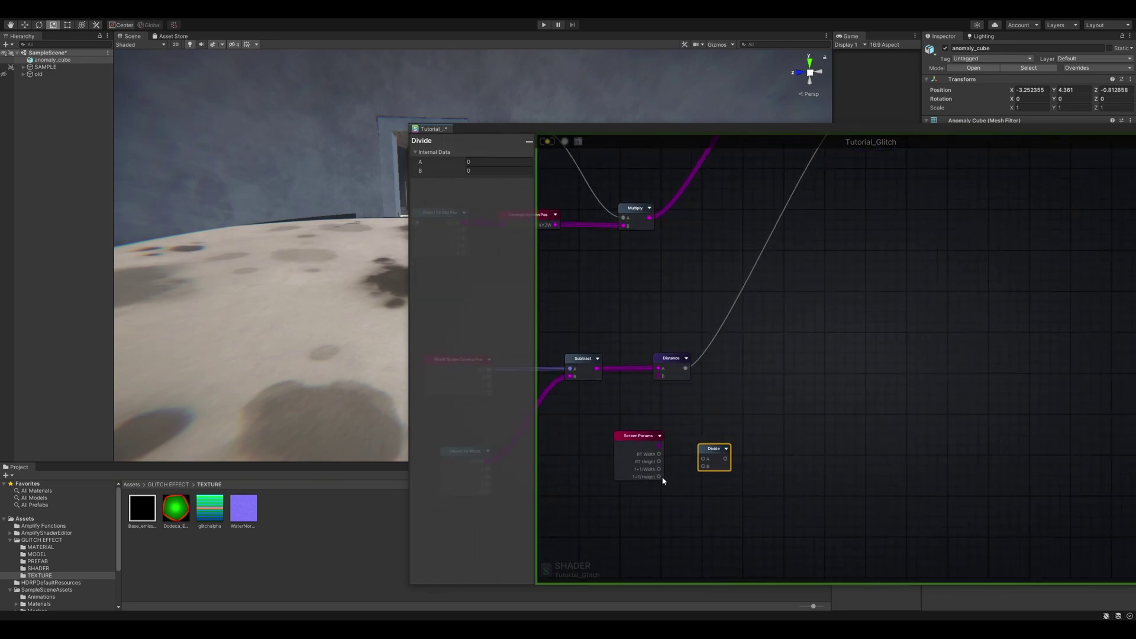
{"action": "left_click_drag", "start_coordinate": [723, 453], "coordinate": [740, 437]}
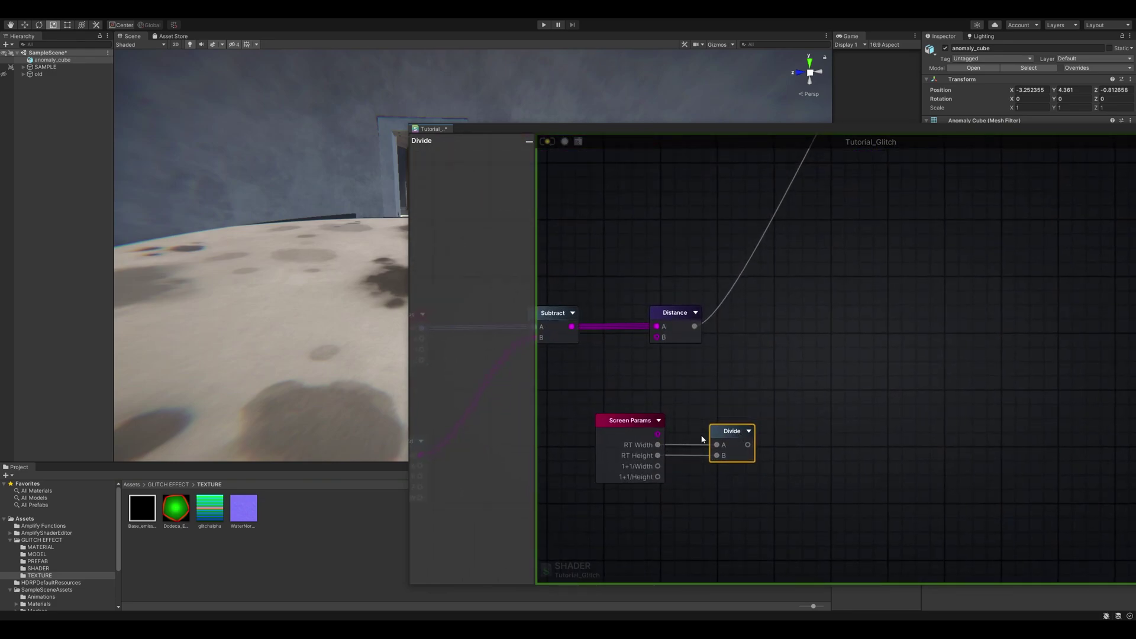
Connect the Divide output to input B of the Multiply between Split and Append, and that Multiply's output to Append's X
{"action": "middle_click_drag", "start_coordinate": [770, 421], "coordinate": [657, 437]}
{"action": "scroll", "coordinate": [662, 448], "scroll_direction": "down", "scroll_amount": 3}
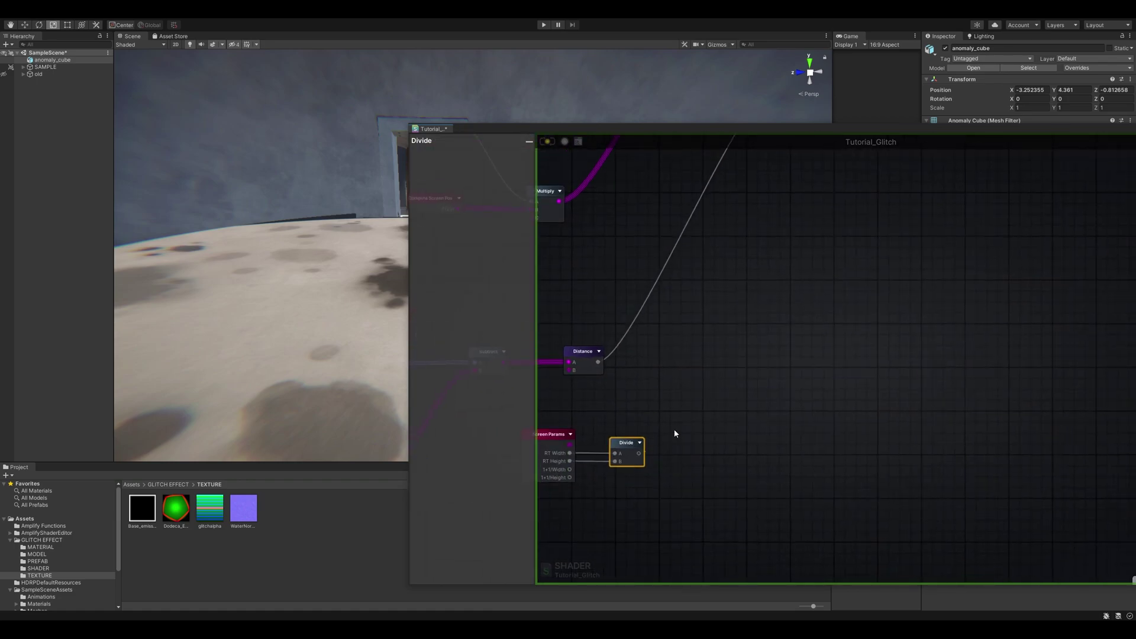
{"action": "left_click_drag", "start_coordinate": [639, 452], "coordinate": [715, 430]}
{"action": "middle_click_drag", "start_coordinate": [823, 252], "coordinate": [714, 430]}
{"action": "left_click_drag", "start_coordinate": [715, 430], "coordinate": [834, 290]}
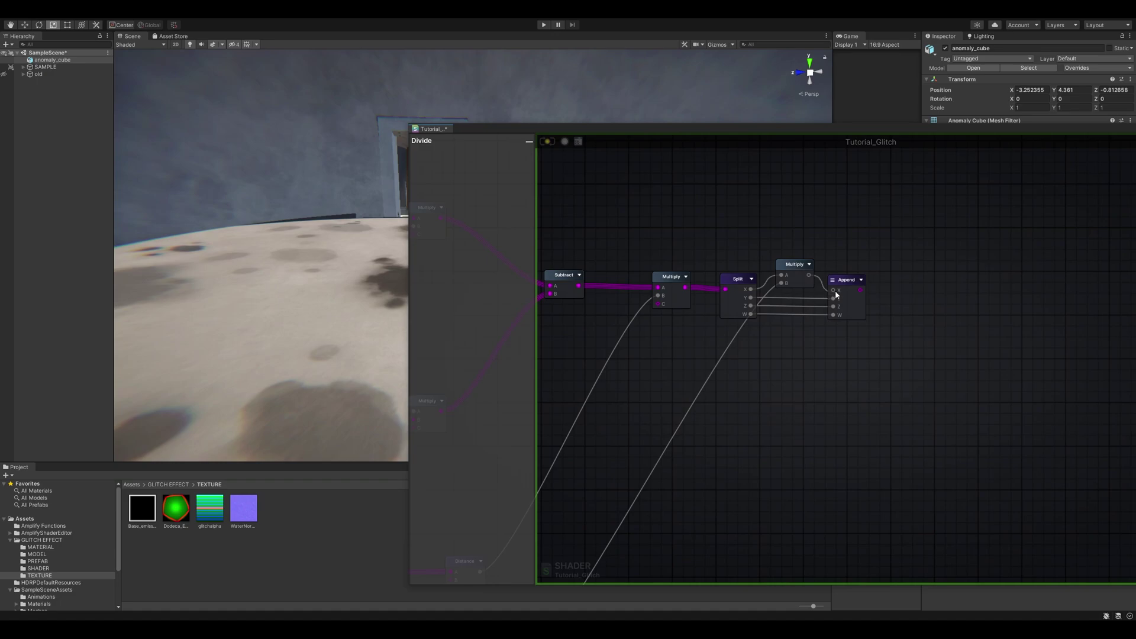
Add a Register Local Var node after Append, feed it from the Append output and name the variable FixedScreenUVs
{"action": "middle_click_drag", "start_coordinate": [926, 291], "coordinate": [855, 303]}
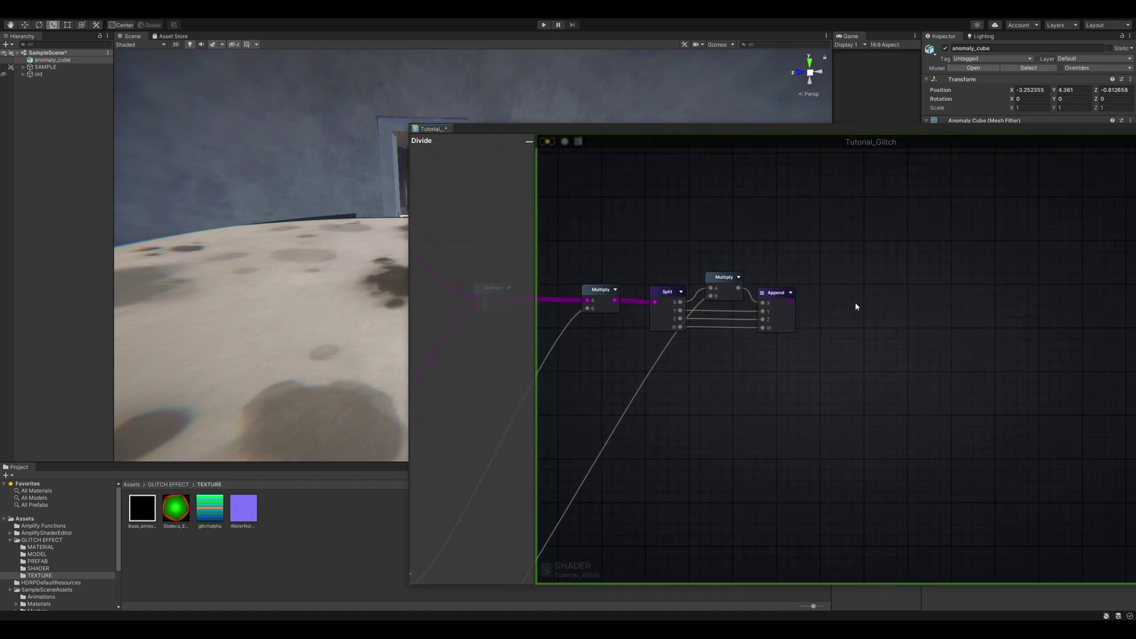
{"action": "left_click", "coordinate": [791, 294]}
{"action": "left_click", "coordinate": [791, 294]}
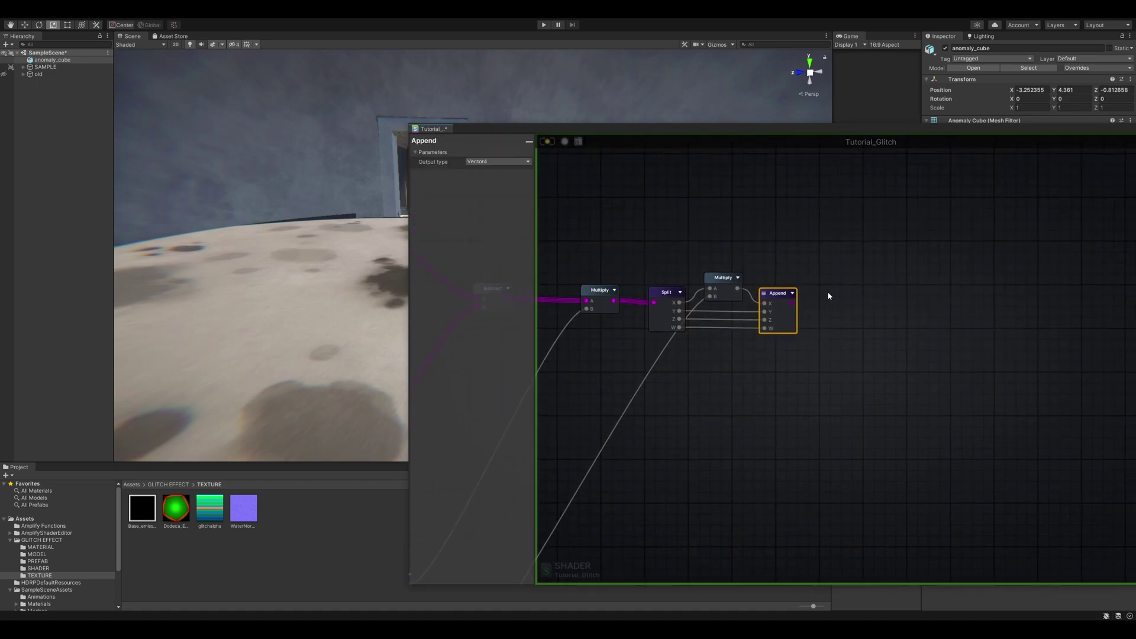
{"action": "scroll", "coordinate": [832, 295], "scroll_direction": "up", "scroll_amount": 2}
{"action": "left_click", "coordinate": [810, 300]}
{"action": "left_click", "coordinate": [802, 315]}
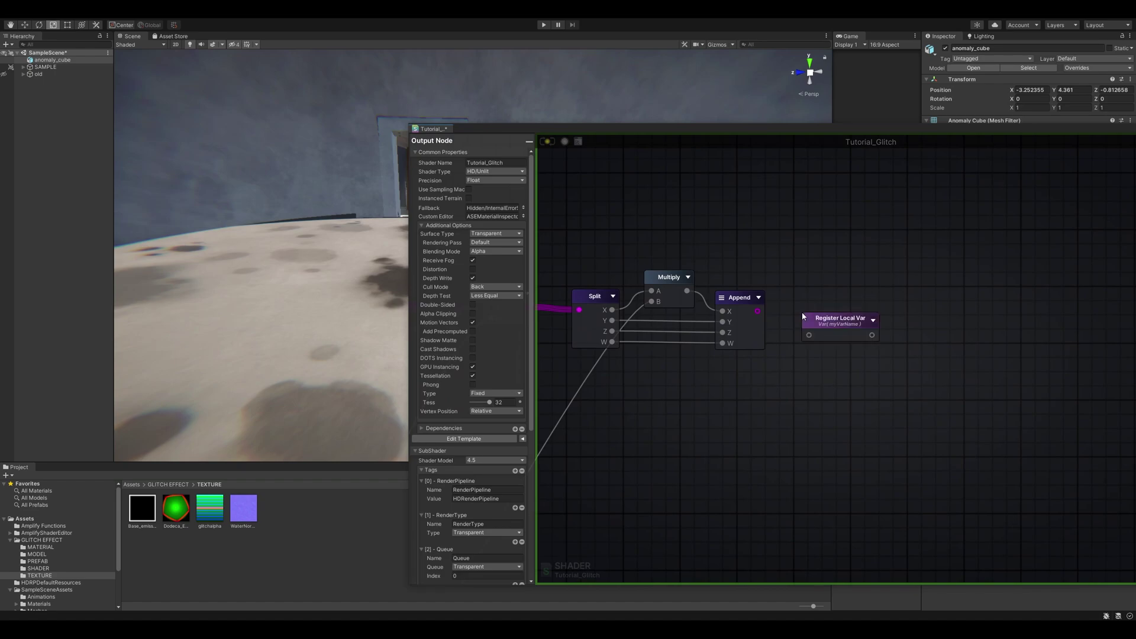
{"action": "left_click_drag", "start_coordinate": [758, 311], "coordinate": [822, 294]}
{"action": "left_click", "coordinate": [506, 160]}
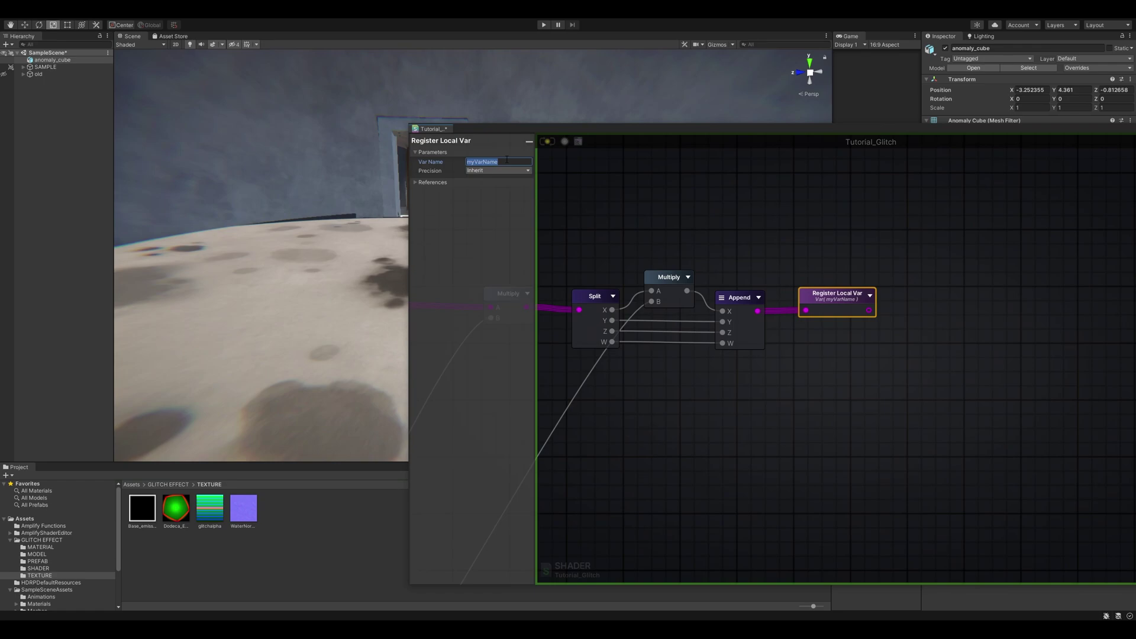
{"action": "type", "text": "FixedSc"}
{"action": "left_click", "coordinate": [563, 153]}
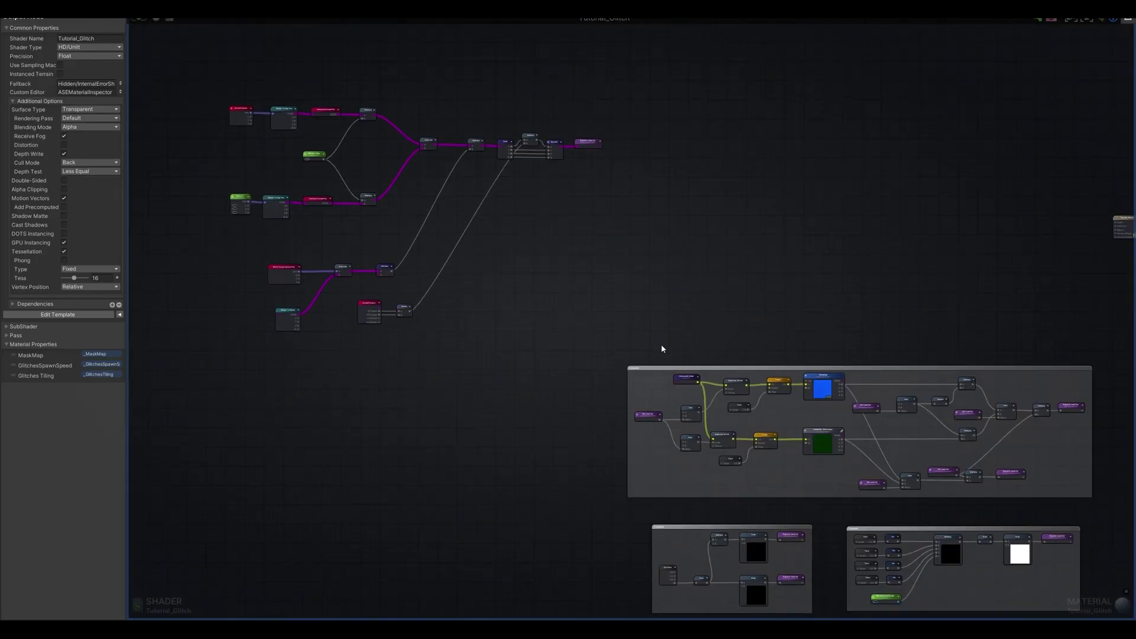
Add a Get Local Var node referencing FixedScreenUVs inside the glitch comment group and connect it to the Component Mask
{"action": "scroll", "coordinate": [661, 343], "scroll_direction": "up", "scroll_amount": 5}
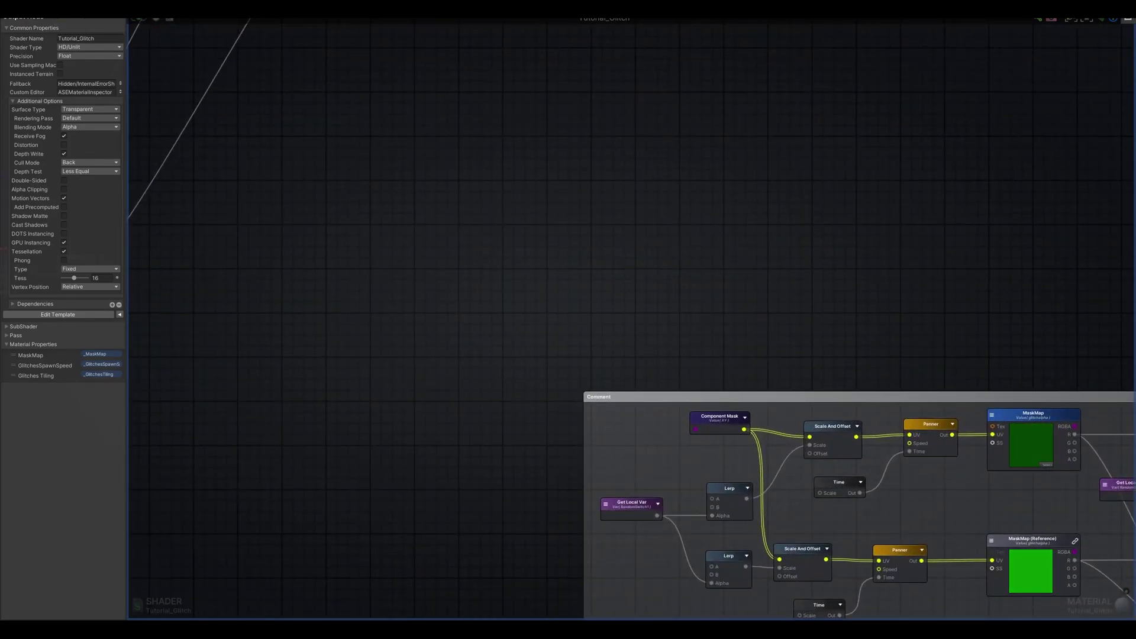
{"action": "middle_click_drag", "start_coordinate": [406, 392], "coordinate": [379, 294]}
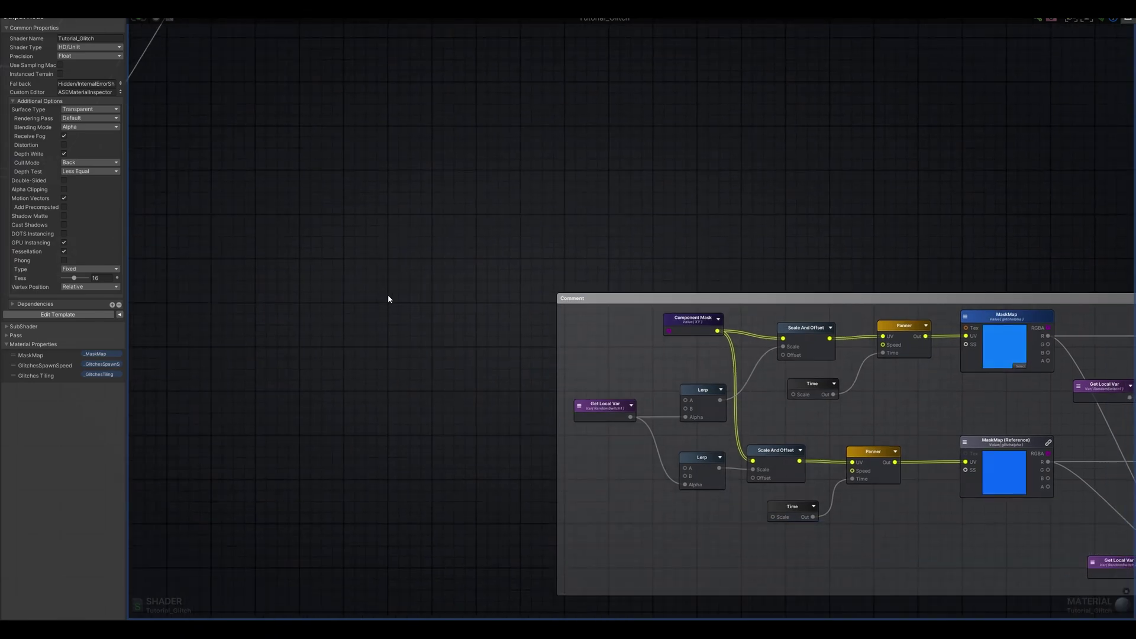
{"action": "key", "text": "g"}
{"action": "left_click", "coordinate": [438, 332]}
{"action": "left_click", "coordinate": [445, 341]}
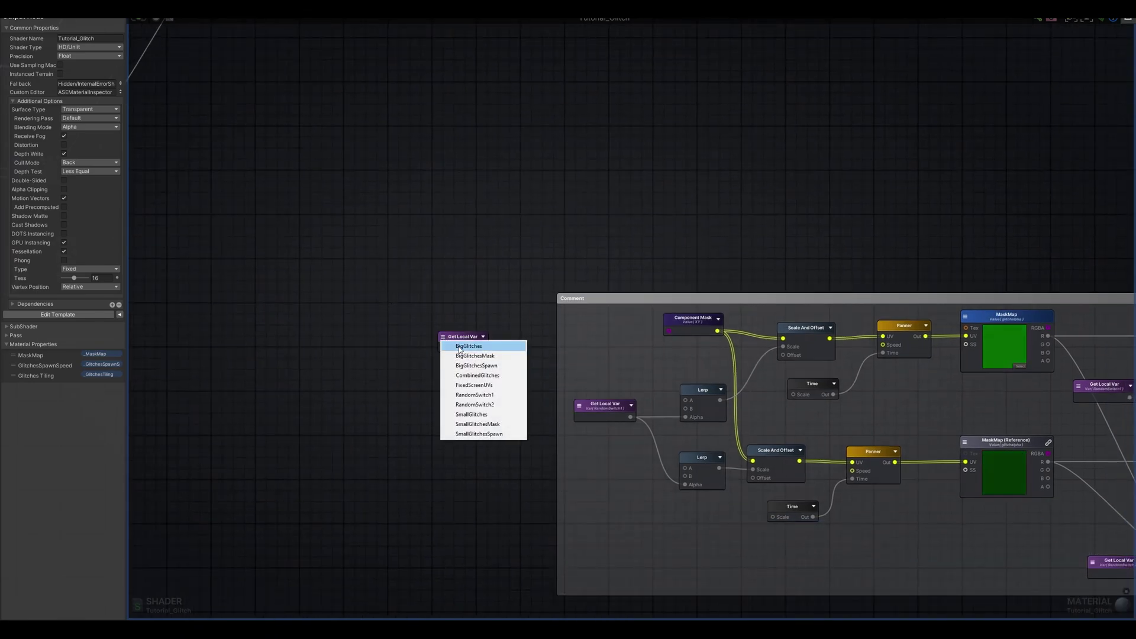
{"action": "left_click", "coordinate": [473, 385]}
{"action": "left_click_drag", "start_coordinate": [490, 349], "coordinate": [668, 330]}
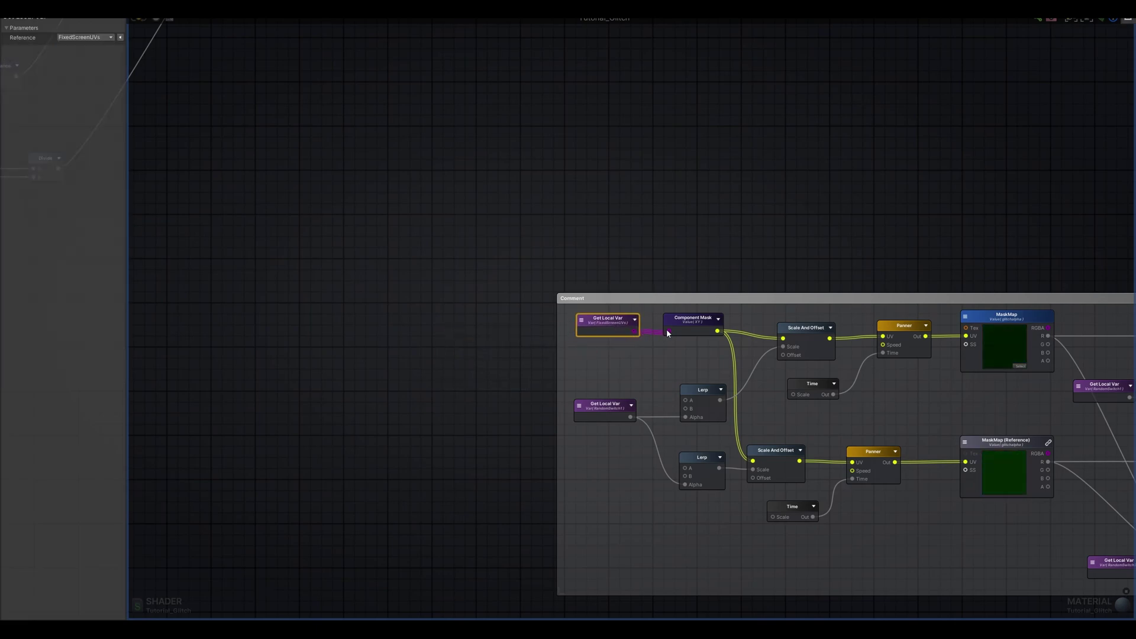
Connect the upper MaskMap's RGBA output to the shader's output node as a preview and save the shader
{"action": "scroll", "coordinate": [885, 269], "scroll_direction": "down", "scroll_amount": 2}
{"action": "middle_click_drag", "start_coordinate": [884, 268], "coordinate": [677, 273]}
{"action": "scroll", "coordinate": [677, 273], "scroll_direction": "down", "scroll_amount": 4}
{"action": "middle_click_drag", "start_coordinate": [769, 276], "coordinate": [694, 362]}
{"action": "left_click_drag", "start_coordinate": [657, 385], "coordinate": [903, 304]}
{"action": "left_click", "coordinate": [955, 225]}
{"action": "left_click_drag", "start_coordinate": [297, 7], "coordinate": [603, 187]}
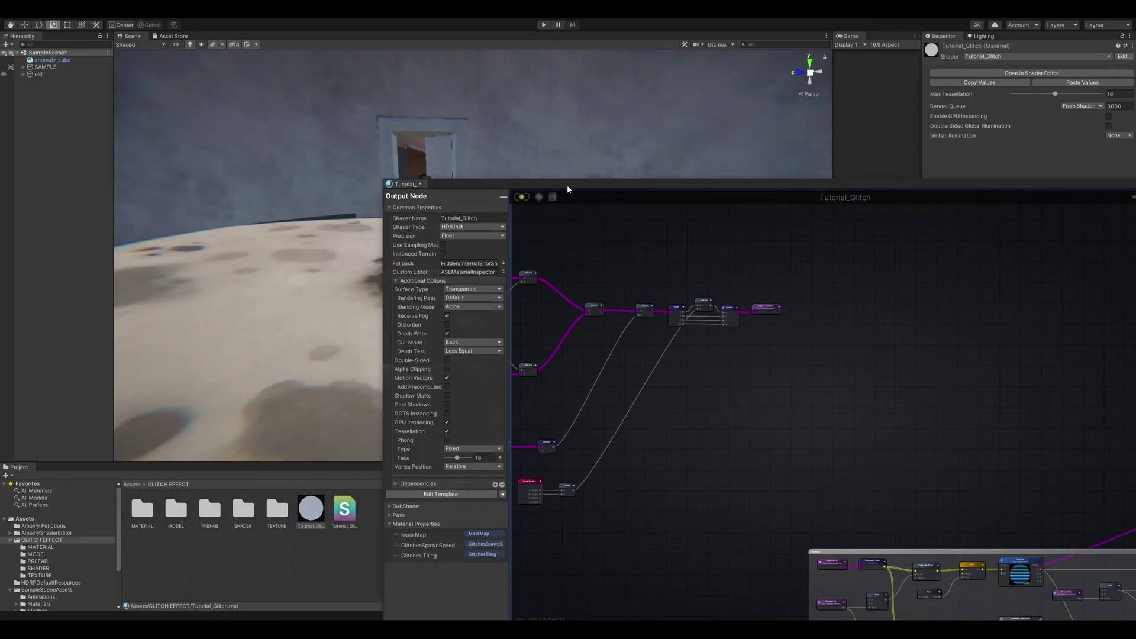
{"action": "key", "text": "ctrl+s"}
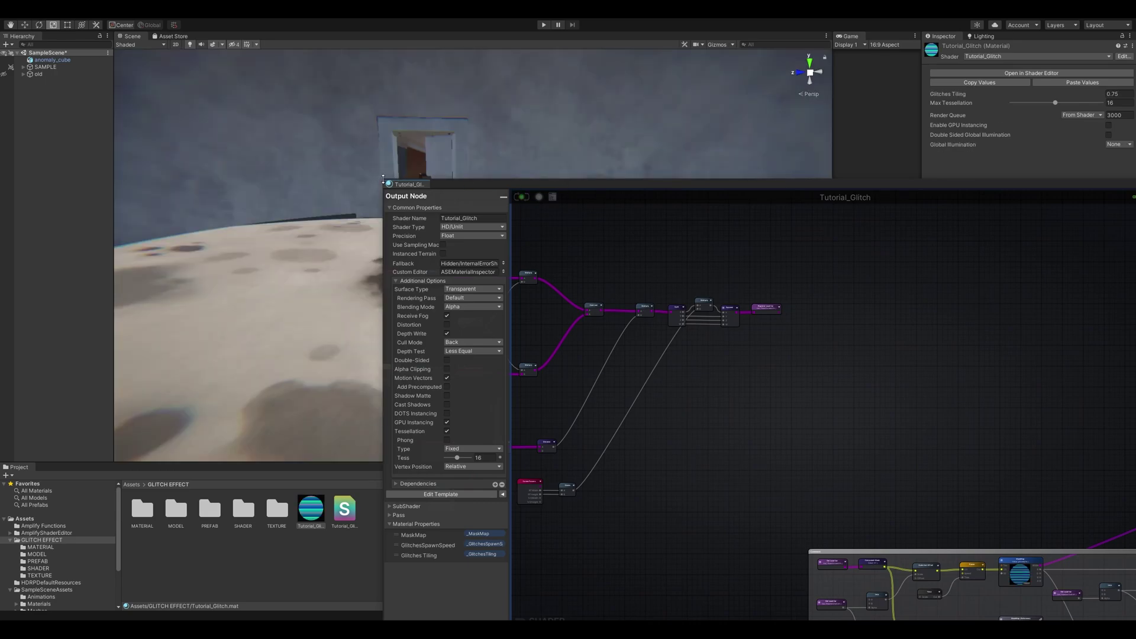
Uncover the Scene view and examine the glitch stripes on the cube at varying camera distances
{"action": "left_click_drag", "start_coordinate": [388, 184], "coordinate": [534, 295]}
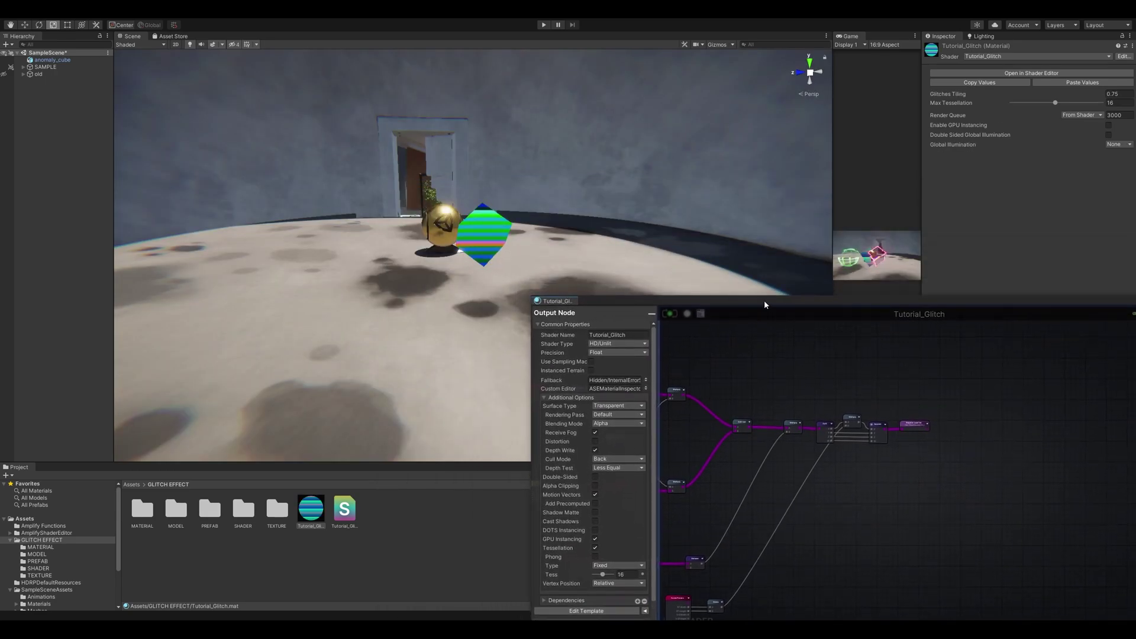
{"action": "left_click_drag", "start_coordinate": [764, 301], "coordinate": [792, 224]}
{"action": "middle_click_drag", "start_coordinate": [654, 136], "coordinate": [613, 158]}
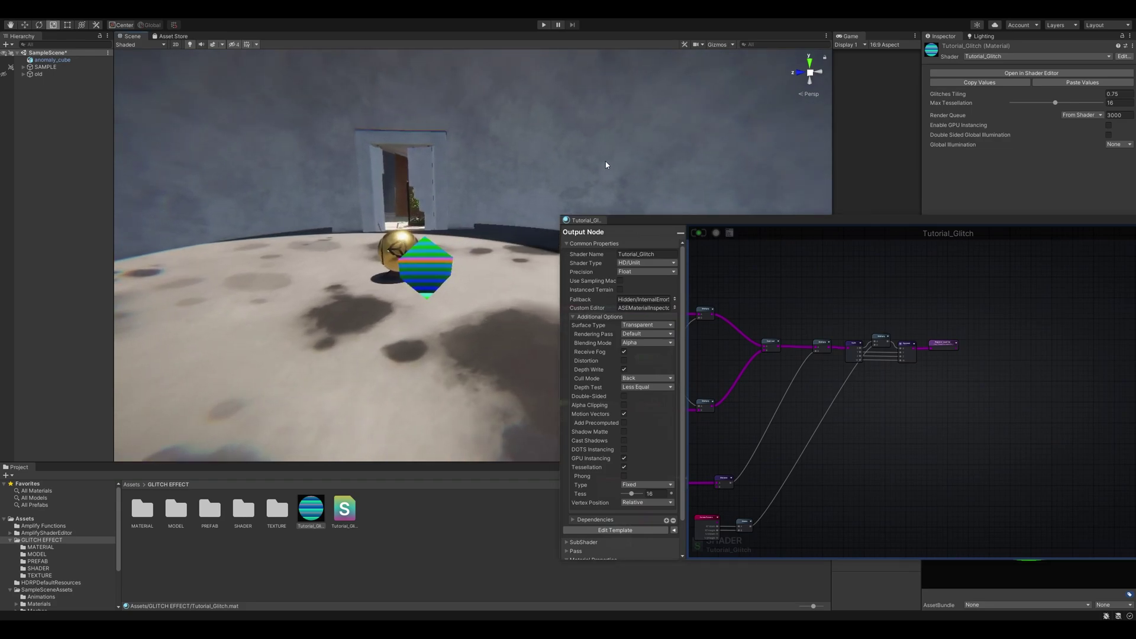
{"action": "scroll", "coordinate": [592, 167], "scroll_direction": "up", "scroll_amount": 3}
{"action": "scroll", "coordinate": [466, 232], "scroll_direction": "down", "scroll_amount": 6}
{"action": "scroll", "coordinate": [466, 232], "scroll_direction": "up", "scroll_amount": 6}
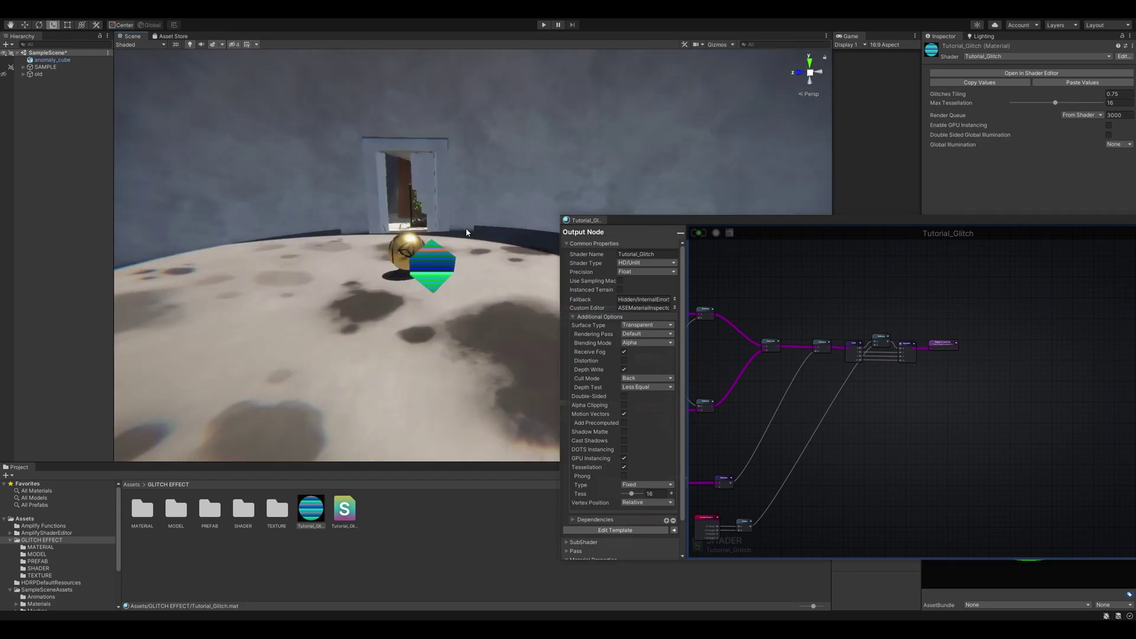
{"action": "scroll", "coordinate": [466, 232], "scroll_direction": "down", "scroll_amount": 3}
{"action": "scroll", "coordinate": [466, 233], "scroll_direction": "up", "scroll_amount": 3}
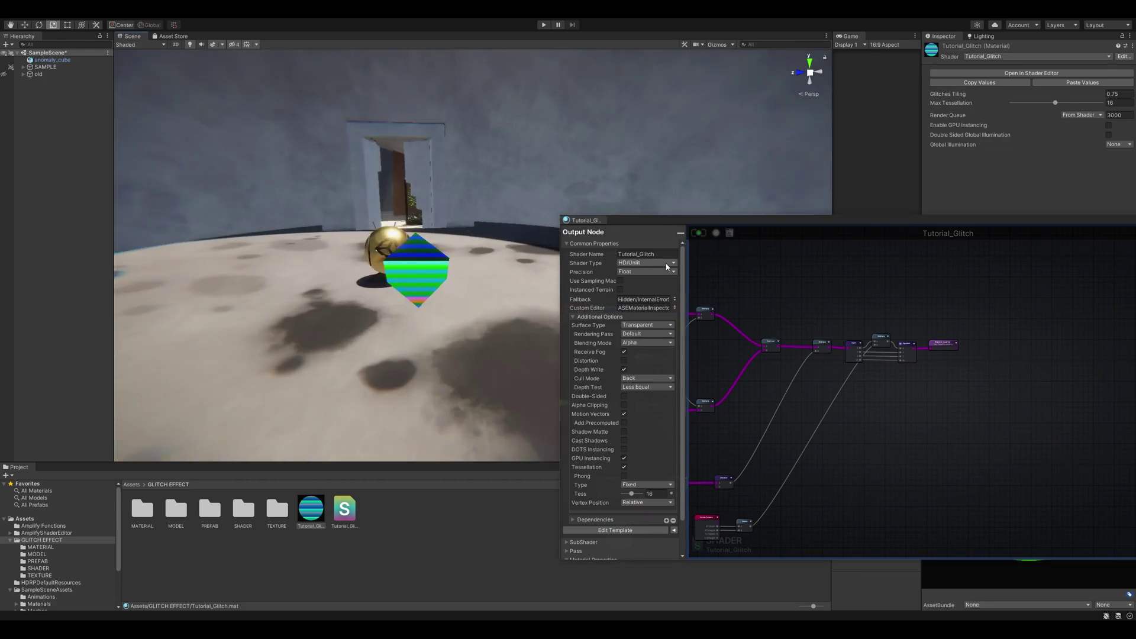
Add a Screen Position node above the glitch comment group for comparison
{"action": "left_click_drag", "start_coordinate": [841, 221], "coordinate": [815, 185]}
{"action": "scroll", "coordinate": [853, 341], "scroll_direction": "down", "scroll_amount": 2}
{"action": "scroll", "coordinate": [853, 341], "scroll_direction": "up", "scroll_amount": 6}
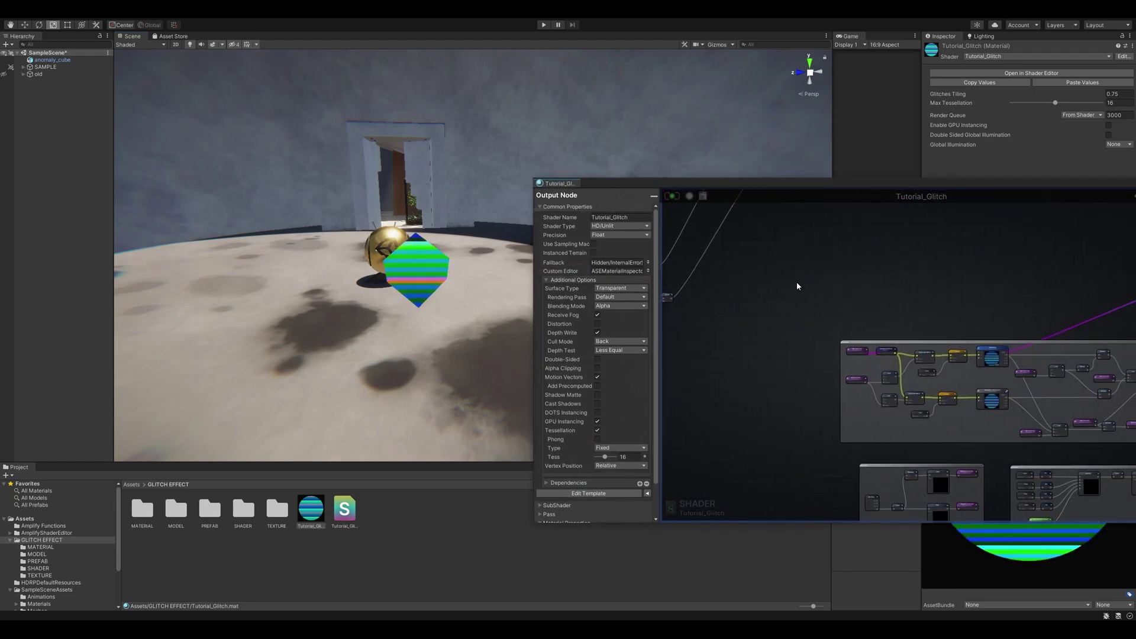
{"action": "scroll", "coordinate": [846, 321], "scroll_direction": "down", "scroll_amount": 3}
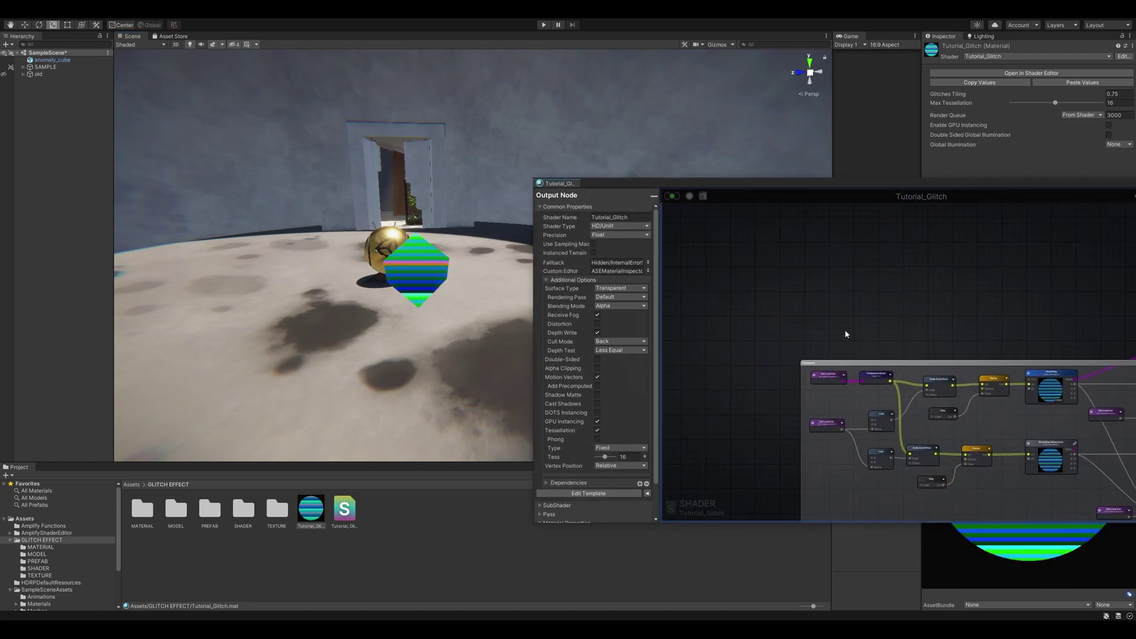
{"action": "middle_click_drag", "start_coordinate": [850, 342], "coordinate": [825, 223]}
{"action": "scroll", "coordinate": [811, 271], "scroll_direction": "up", "scroll_amount": 3}
{"action": "right_click", "coordinate": [798, 258]}
{"action": "type", "text": "scre"}
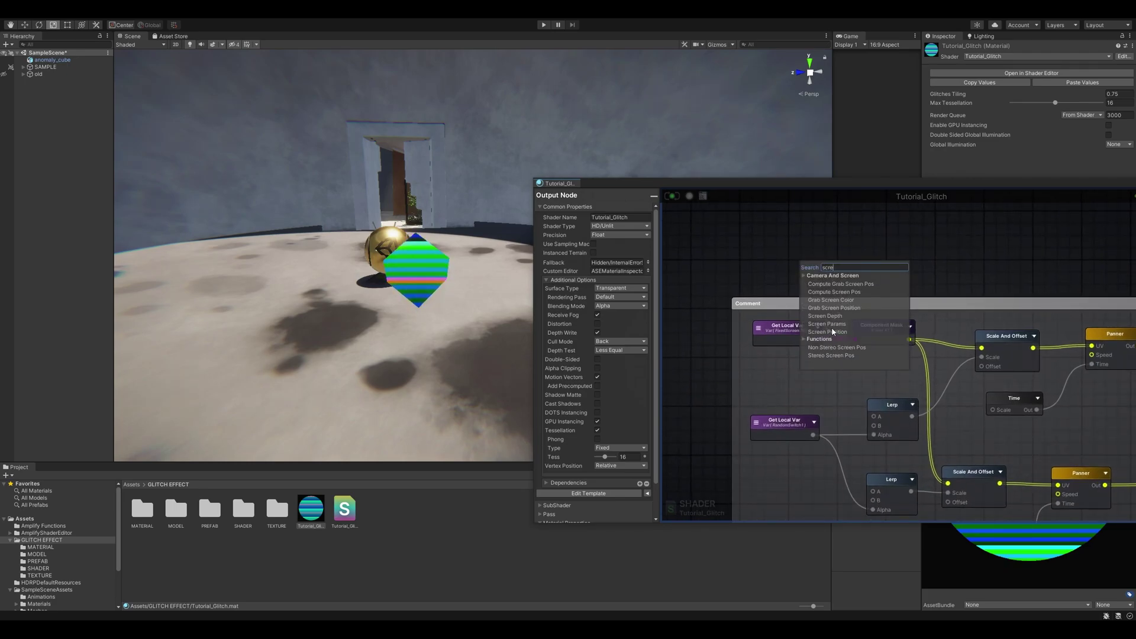
{"action": "left_click", "coordinate": [832, 331]}
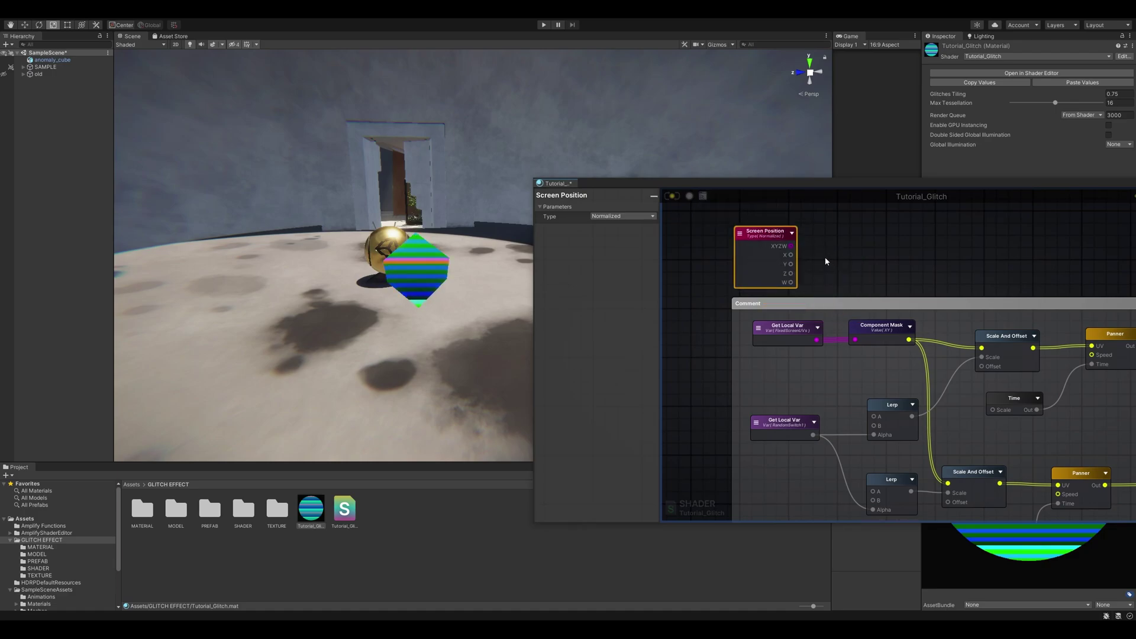
{"action": "key", "text": "k"}
{"action": "left_click", "coordinate": [826, 257]}
{"action": "left_click_drag", "start_coordinate": [791, 246], "coordinate": [872, 261]}
{"action": "left_click", "coordinate": [864, 269]}
{"action": "left_click", "coordinate": [853, 249]}
{"action": "key", "text": "Delete"}
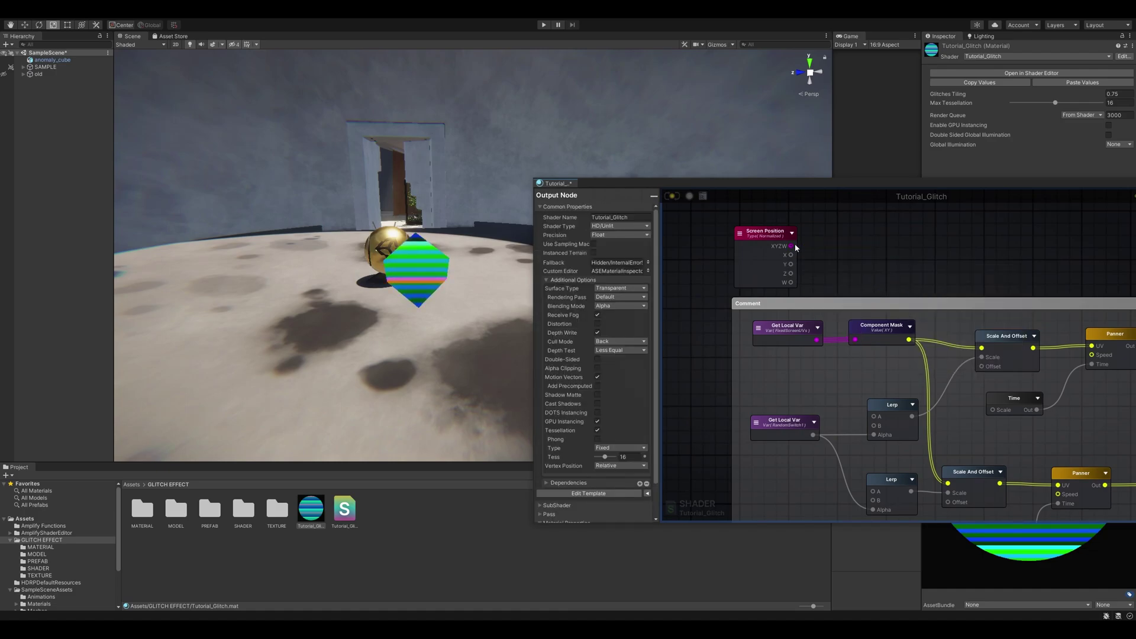
Update the shader with Screen Position feeding the Component Mask and compare the cube's stripes close up and far away
{"action": "left_click", "coordinate": [672, 197]}
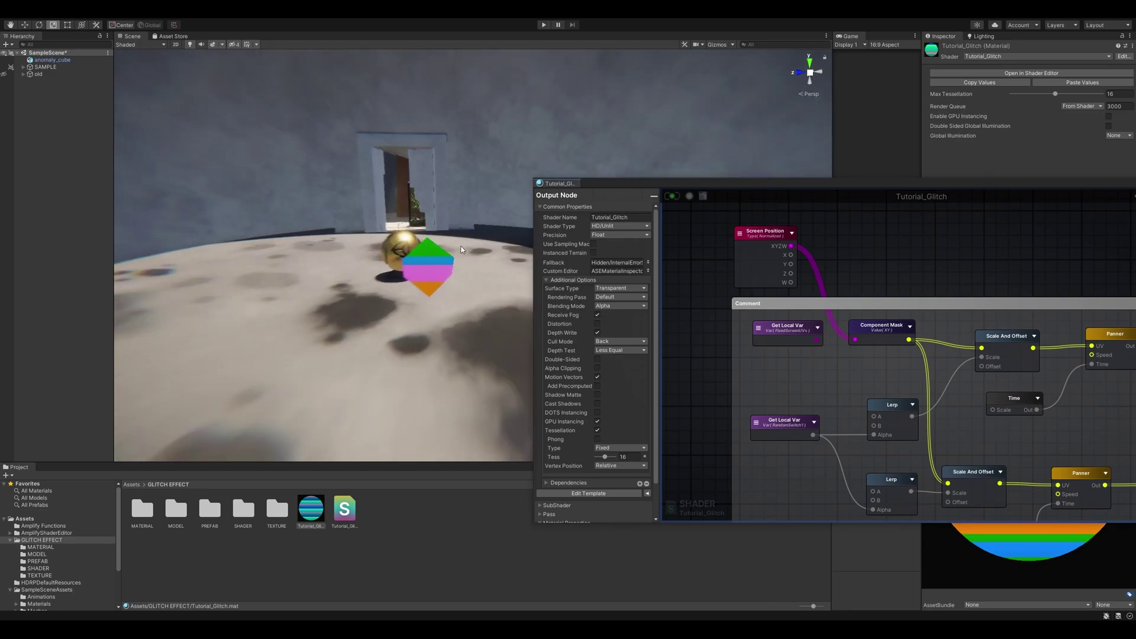
{"action": "scroll", "coordinate": [437, 247], "scroll_direction": "up", "scroll_amount": 5}
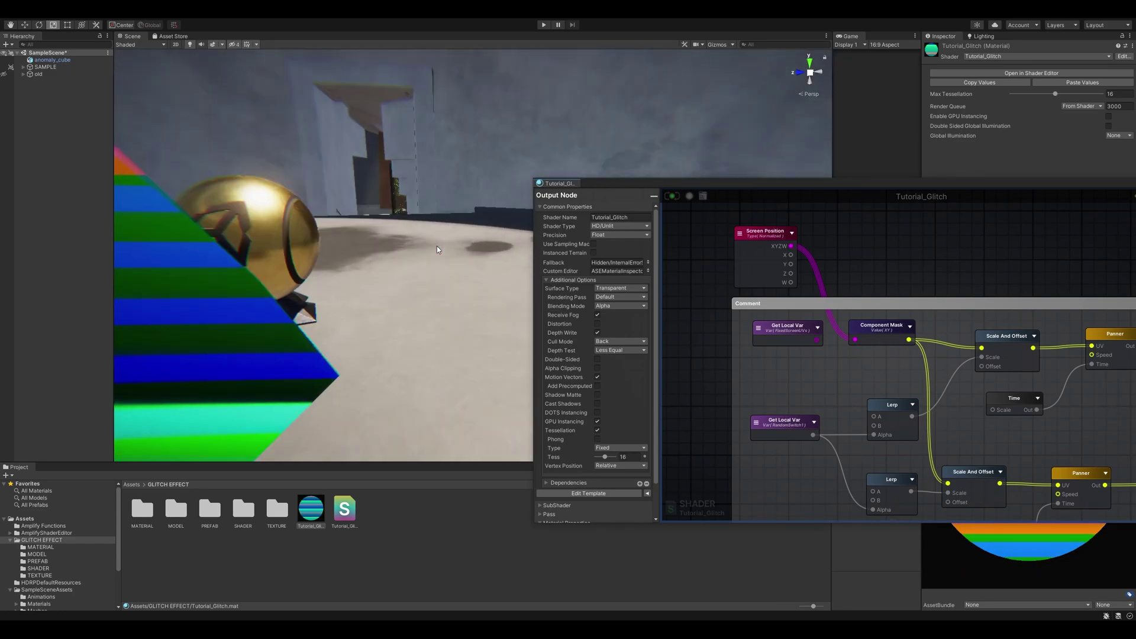
{"action": "middle_click_drag", "start_coordinate": [436, 246], "coordinate": [414, 233]}
{"action": "scroll", "coordinate": [417, 235], "scroll_direction": "down", "scroll_amount": 10}
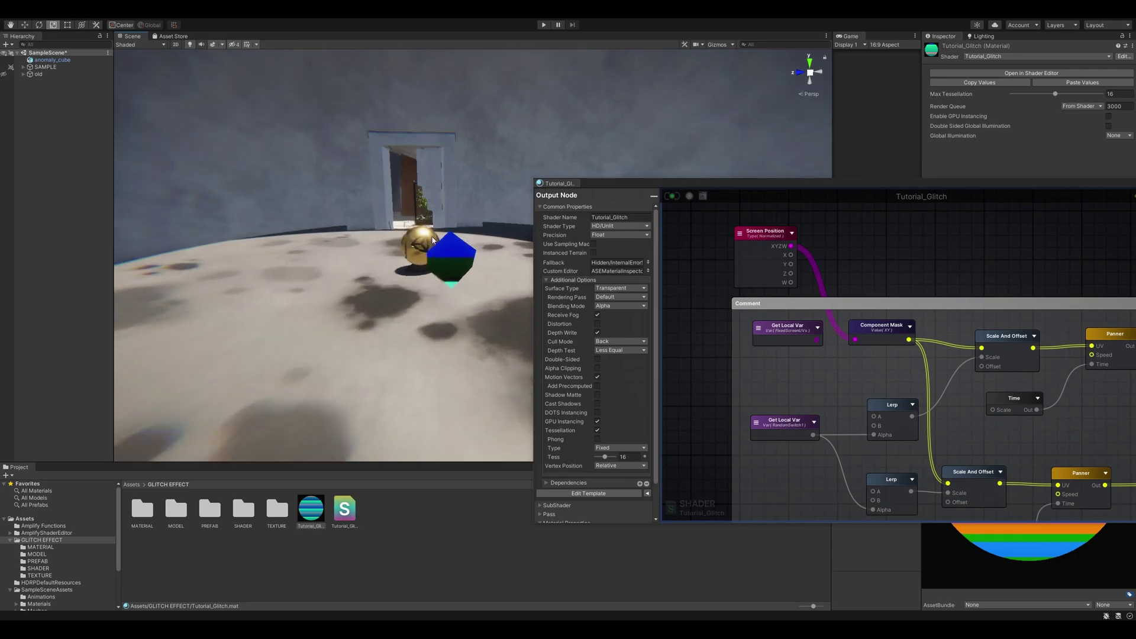
Replace the Screen Position node with the FixedScreenUVs variable as the Component Mask's input and update the shader
{"action": "left_click", "coordinate": [751, 232]}
{"action": "key", "text": "Delete"}
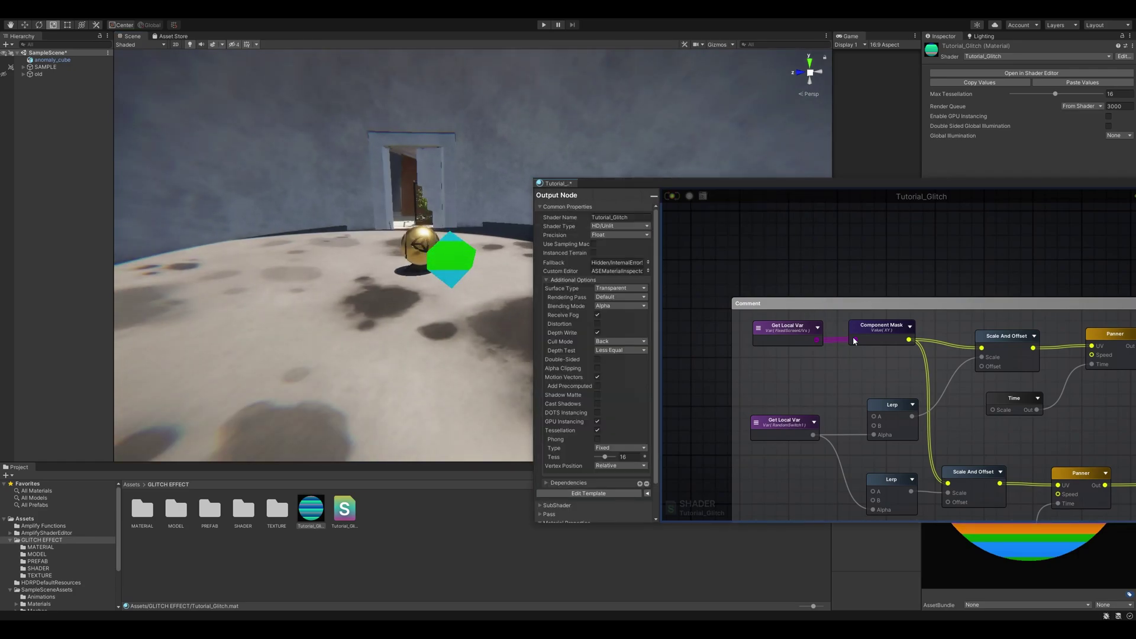
{"action": "left_click", "coordinate": [671, 197]}
Examine the cube's corrected stripes in the Scene view from several angles and distances
{"action": "scroll", "coordinate": [483, 202], "scroll_direction": "down", "scroll_amount": 2}
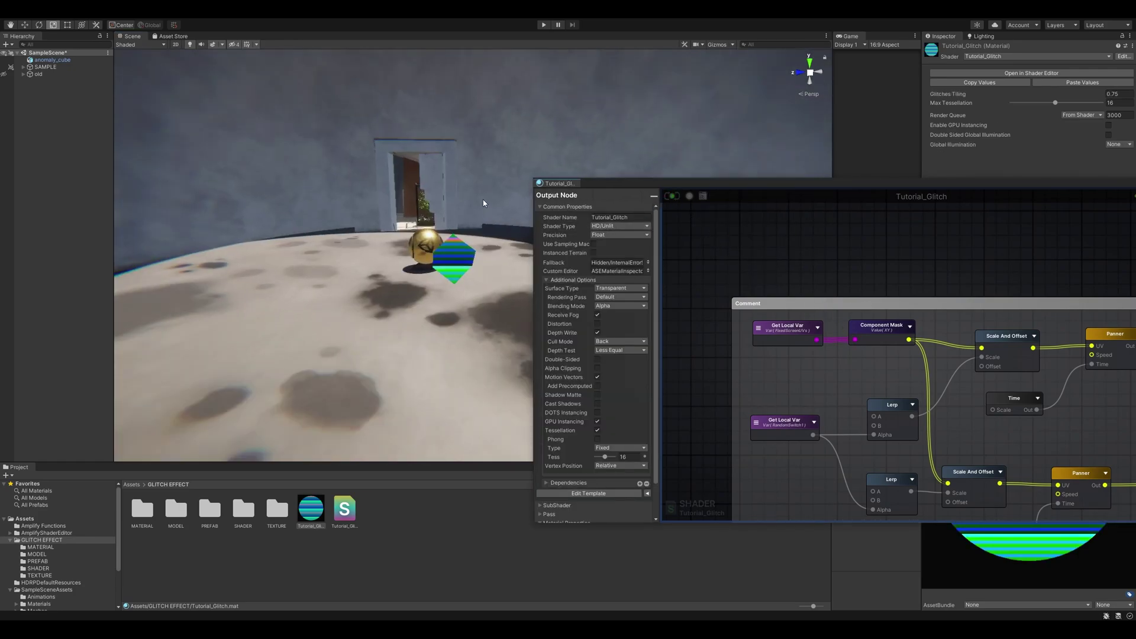
{"action": "middle_click_drag", "start_coordinate": [484, 202], "coordinate": [469, 226]}
{"action": "scroll", "coordinate": [470, 230], "scroll_direction": "up", "scroll_amount": 3}
{"action": "right_click_drag", "start_coordinate": [473, 246], "coordinate": [456, 220]}
{"action": "middle_click_drag", "start_coordinate": [456, 220], "coordinate": [410, 286]}
{"action": "right_click_drag", "start_coordinate": [411, 286], "coordinate": [378, 259]}
{"action": "middle_click_drag", "start_coordinate": [377, 259], "coordinate": [426, 154]}
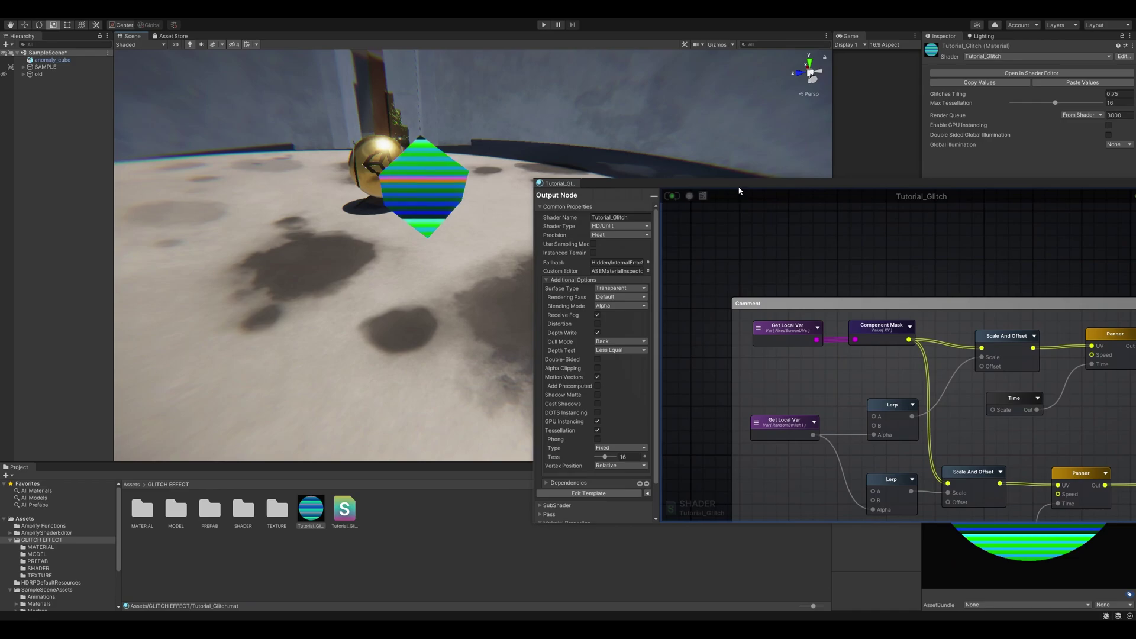
Disconnect the MaskMap preview from the shader's output node
{"action": "left_click_drag", "start_coordinate": [813, 183], "coordinate": [711, 155]}
{"action": "scroll", "coordinate": [793, 229], "scroll_direction": "down", "scroll_amount": 8}
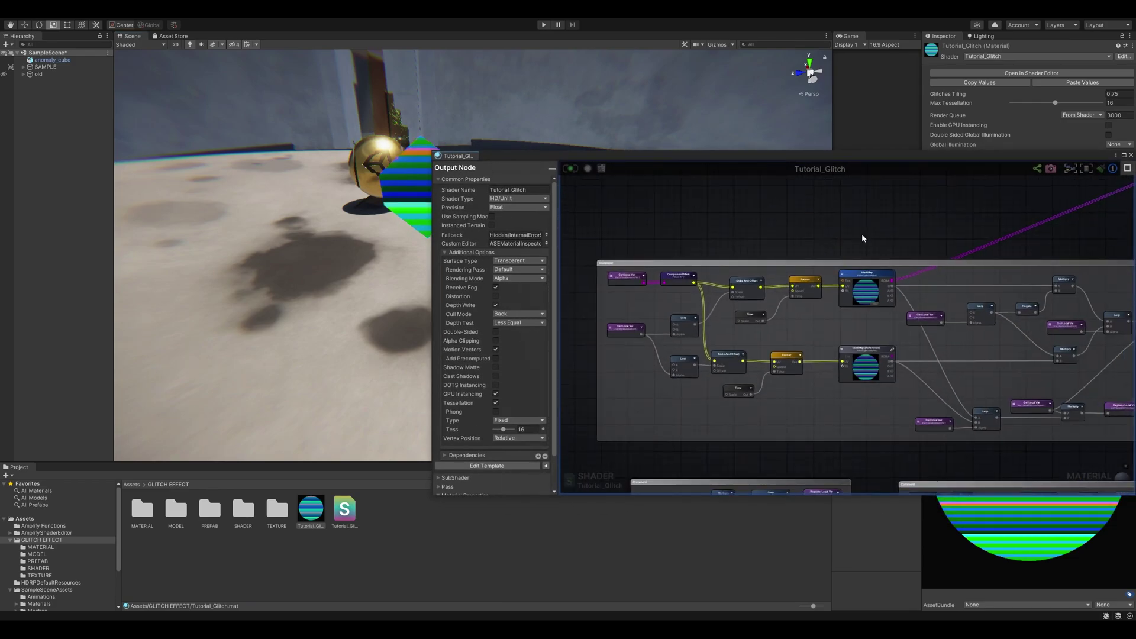
{"action": "left_click", "coordinate": [981, 224], "text": "alt"}
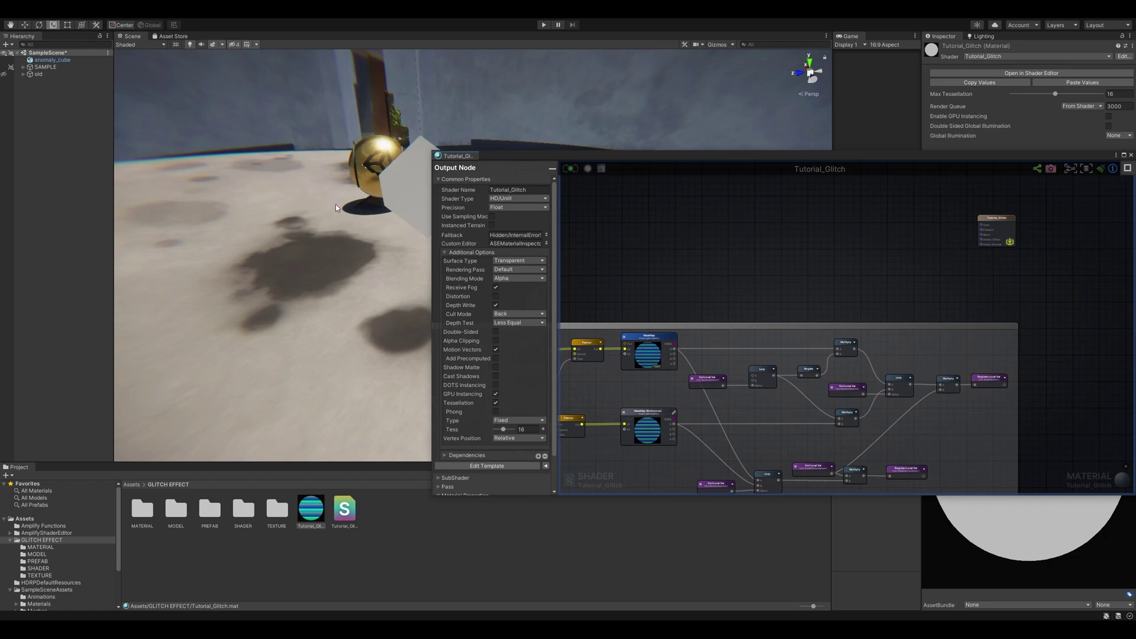
Rearrange the nodes of the FixedScreenUVs calculation into a more compact layout
{"action": "middle_click_drag", "start_coordinate": [577, 274], "coordinate": [763, 261]}
{"action": "scroll", "coordinate": [739, 260], "scroll_direction": "down", "scroll_amount": 2}
{"action": "middle_click_drag", "start_coordinate": [698, 237], "coordinate": [850, 315]}
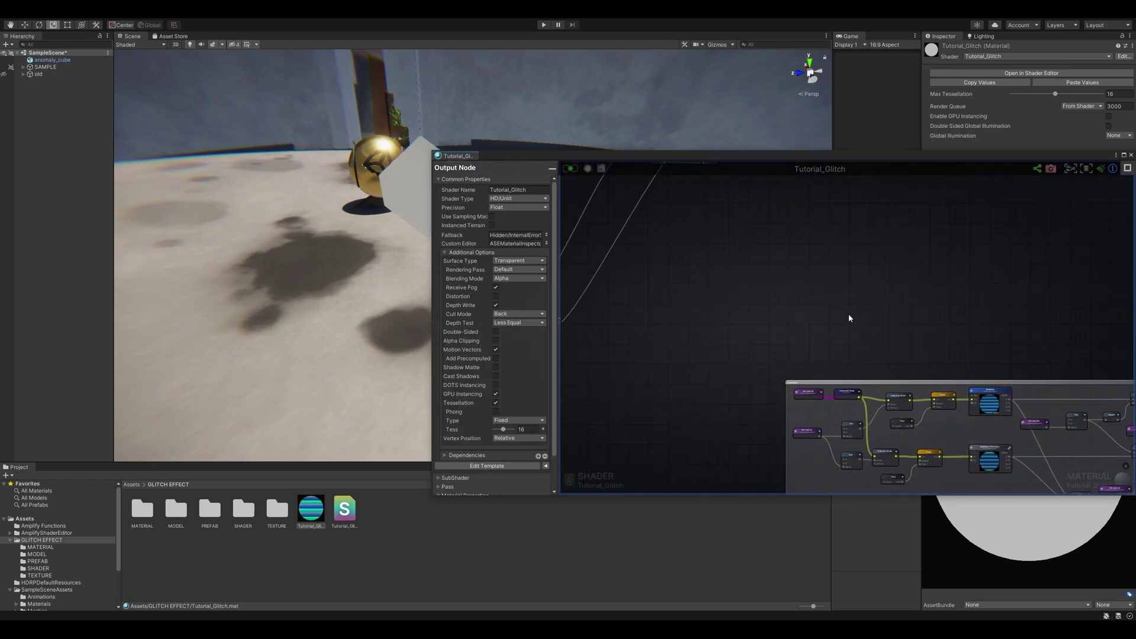
{"action": "scroll", "coordinate": [850, 314], "scroll_direction": "down", "scroll_amount": 3}
{"action": "middle_click_drag", "start_coordinate": [704, 331], "coordinate": [794, 393]}
{"action": "left_click_drag", "start_coordinate": [788, 403], "coordinate": [674, 304]}
{"action": "left_click_drag", "start_coordinate": [689, 312], "coordinate": [713, 278]}
{"action": "left_click_drag", "start_coordinate": [943, 312], "coordinate": [809, 264]}
{"action": "left_click_drag", "start_coordinate": [813, 277], "coordinate": [807, 277]}
{"action": "left_click_drag", "start_coordinate": [818, 402], "coordinate": [765, 360]}
{"action": "left_click", "coordinate": [851, 319]}
{"action": "scroll", "coordinate": [866, 310], "scroll_direction": "up", "scroll_amount": 3}
{"action": "scroll", "coordinate": [902, 356], "scroll_direction": "down", "scroll_amount": 3}
Select all the FixedScreenUVs calculation nodes, enclose them in a comment group and position the group in the graph
{"action": "left_click_drag", "start_coordinate": [916, 394], "coordinate": [698, 279]}
{"action": "key", "text": "c"}
{"action": "left_click", "coordinate": [808, 343]}
{"action": "left_click_drag", "start_coordinate": [834, 283], "coordinate": [771, 282]}
{"action": "left_click_drag", "start_coordinate": [775, 385], "coordinate": [670, 350]}
{"action": "left_click_drag", "start_coordinate": [840, 389], "coordinate": [840, 386]}
{"action": "middle_click_drag", "start_coordinate": [887, 264], "coordinate": [898, 328]}
{"action": "left_click", "coordinate": [738, 269]}
{"action": "middle_click_drag", "start_coordinate": [737, 269], "coordinate": [740, 359]}
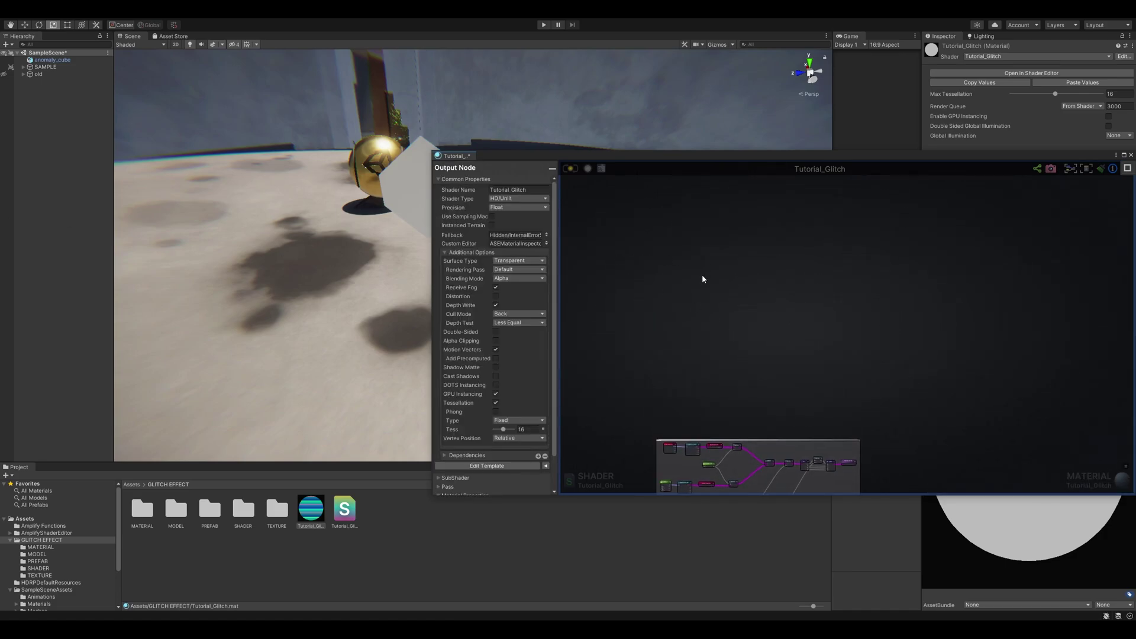
Add a World Position node in the empty graph area above the existing comment groups
{"action": "scroll", "coordinate": [700, 278], "scroll_direction": "up", "scroll_amount": 1}
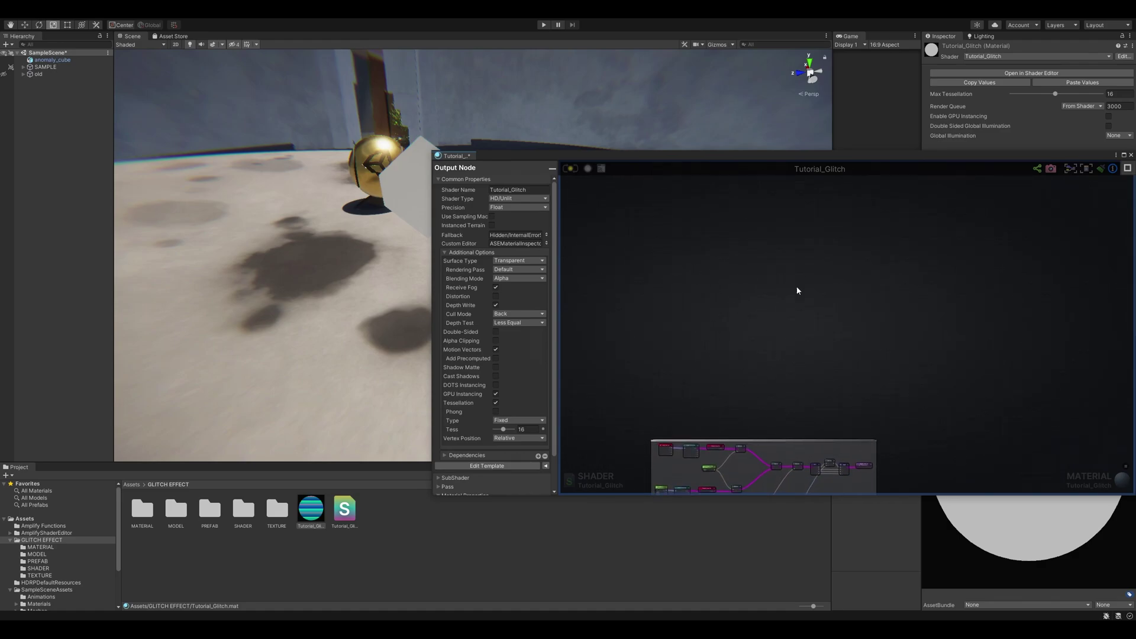
{"action": "scroll", "coordinate": [712, 308], "scroll_direction": "up", "scroll_amount": 1}
{"action": "right_click", "coordinate": [685, 312]}
{"action": "type", "text": "world"}
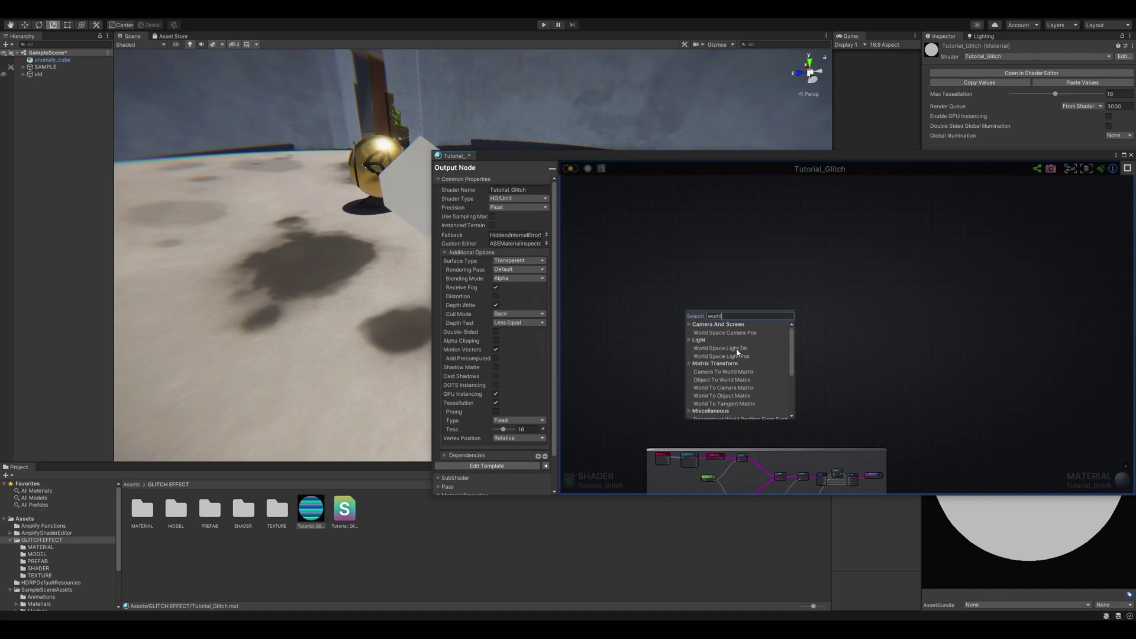
{"action": "scroll", "coordinate": [738, 354], "scroll_direction": "down", "scroll_amount": 3}
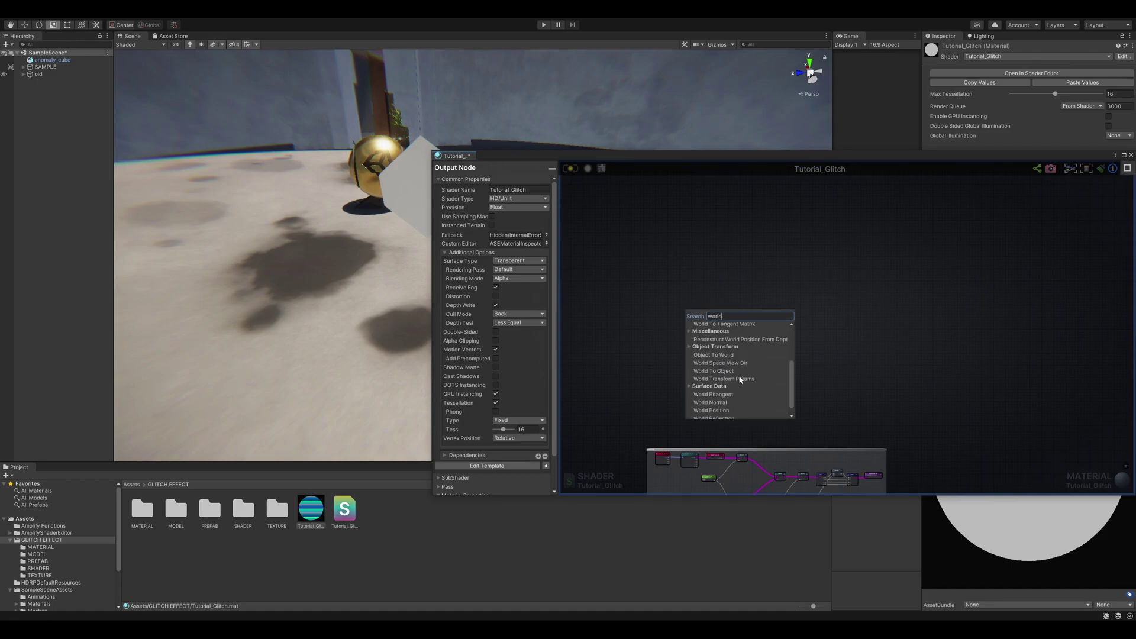
{"action": "left_click", "coordinate": [724, 408]}
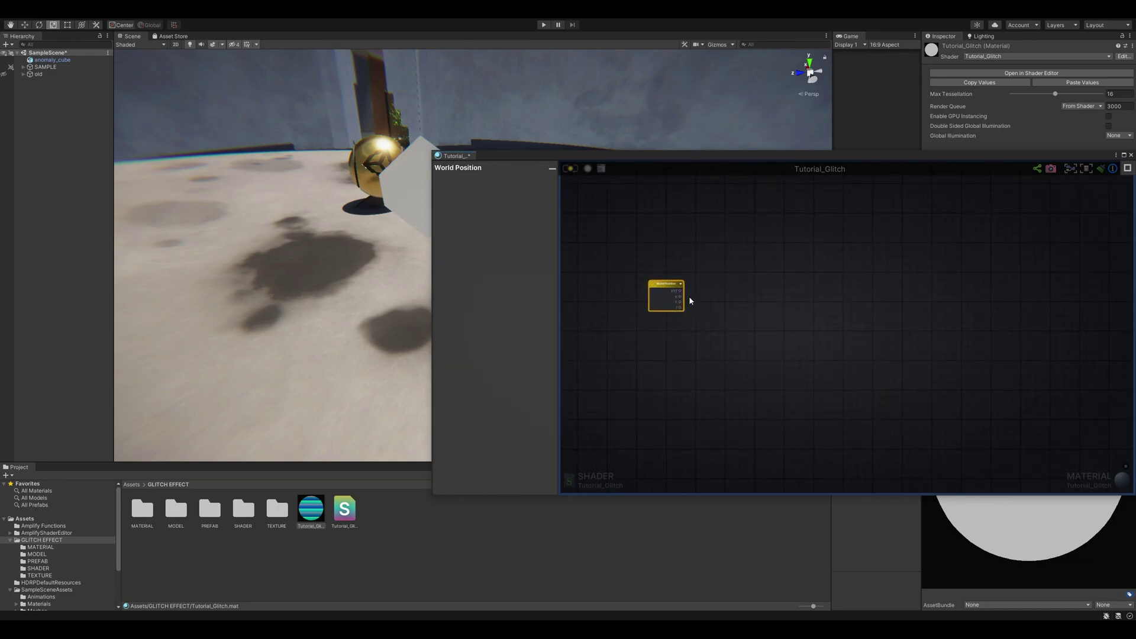
{"action": "left_click_drag", "start_coordinate": [671, 284], "coordinate": [663, 317]}
{"action": "scroll", "coordinate": [721, 310], "scroll_direction": "up", "scroll_amount": 1}
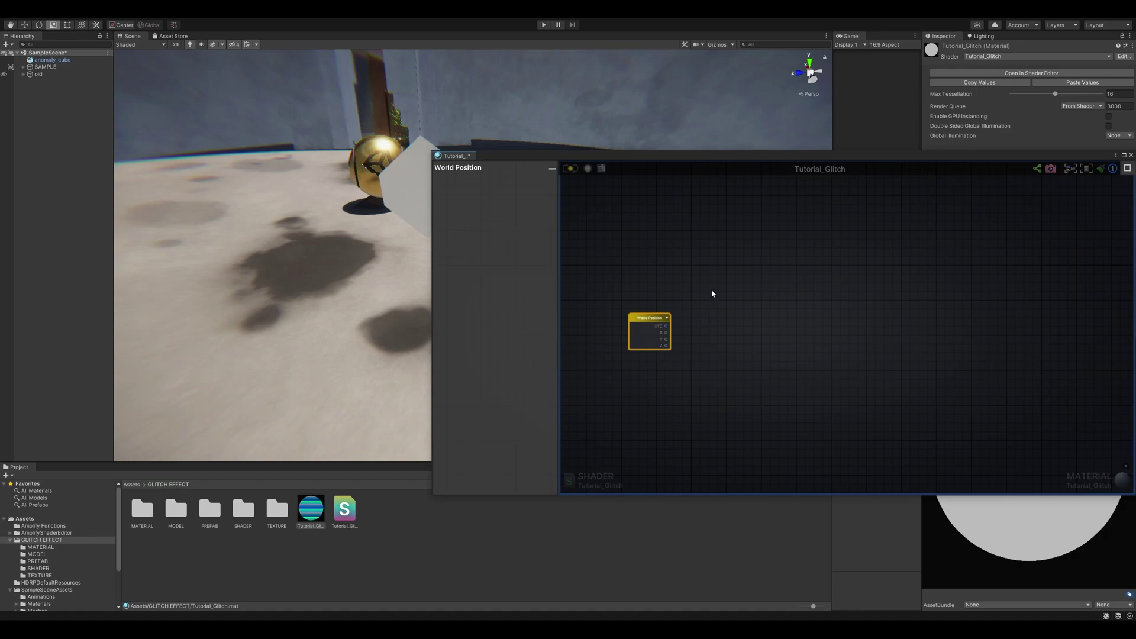
{"action": "left_click", "coordinate": [712, 293]}
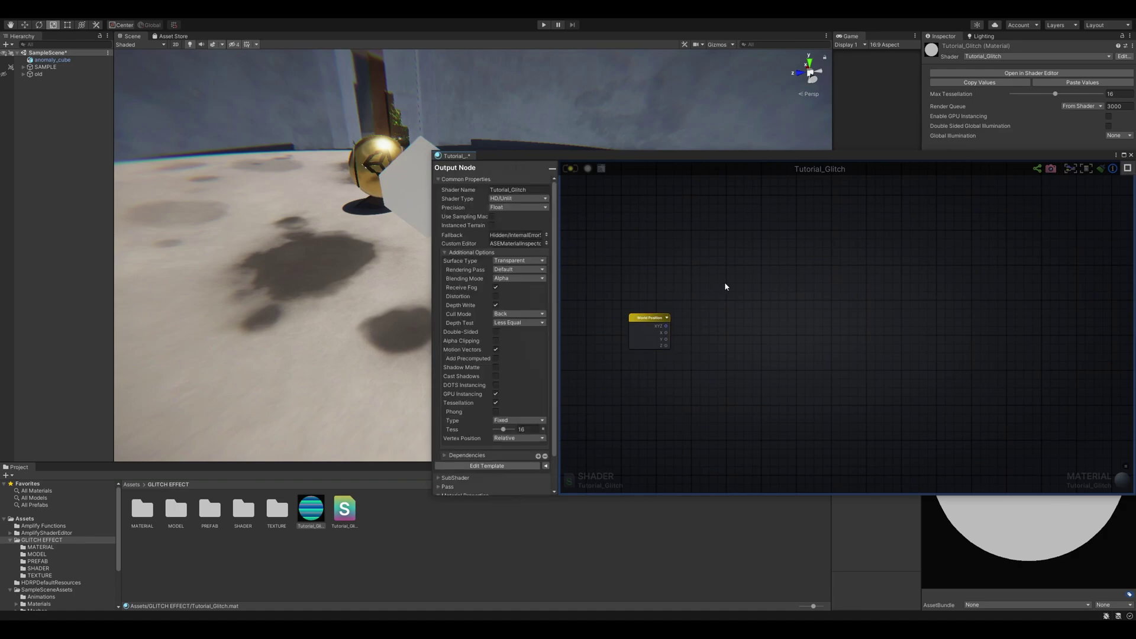
Add a Time node below and to the left of World Position and set its scale to 0.05
{"action": "middle_click_drag", "start_coordinate": [726, 286], "coordinate": [796, 255]}
{"action": "scroll", "coordinate": [747, 319], "scroll_direction": "down", "scroll_amount": 1}
{"action": "middle_click_drag", "start_coordinate": [747, 320], "coordinate": [841, 287]}
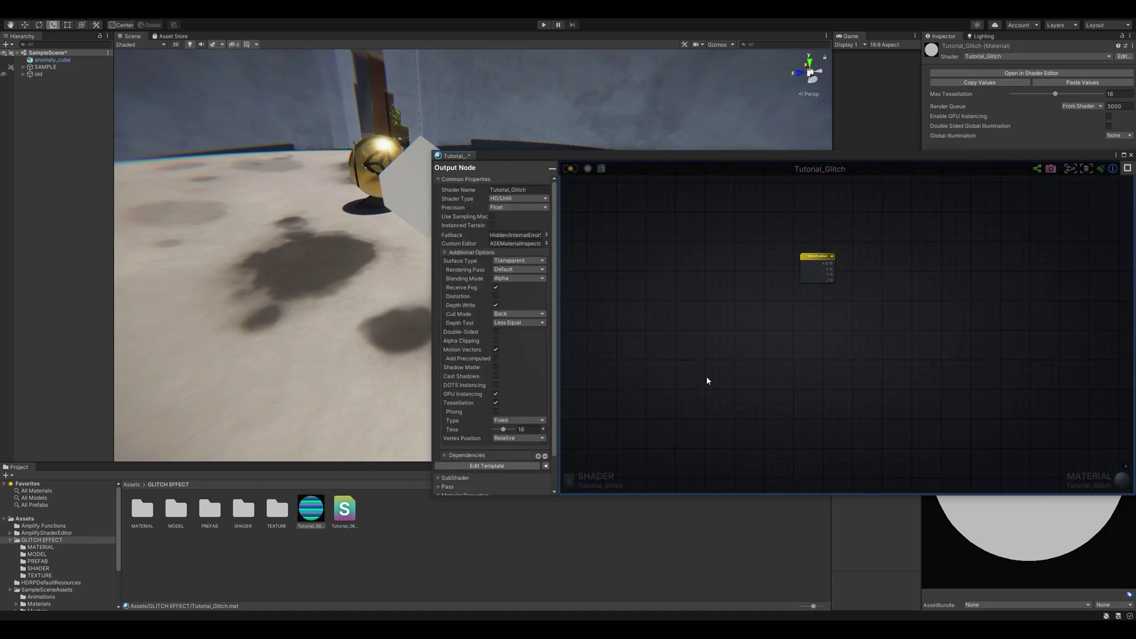
{"action": "right_click", "coordinate": [707, 384]}
{"action": "type", "text": "time"}
{"action": "left_click", "coordinate": [722, 424]}
{"action": "left_click_drag", "start_coordinate": [723, 390], "coordinate": [706, 354]}
{"action": "left_click", "coordinate": [528, 189]}
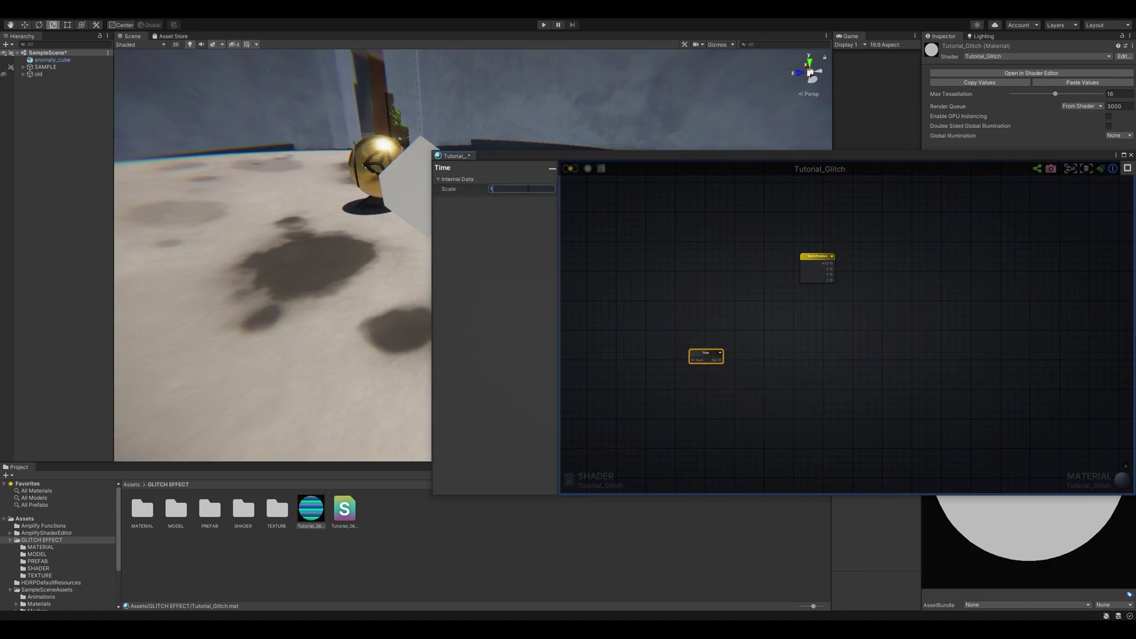
{"action": "scroll", "coordinate": [722, 315], "scroll_direction": "up", "scroll_amount": 3}
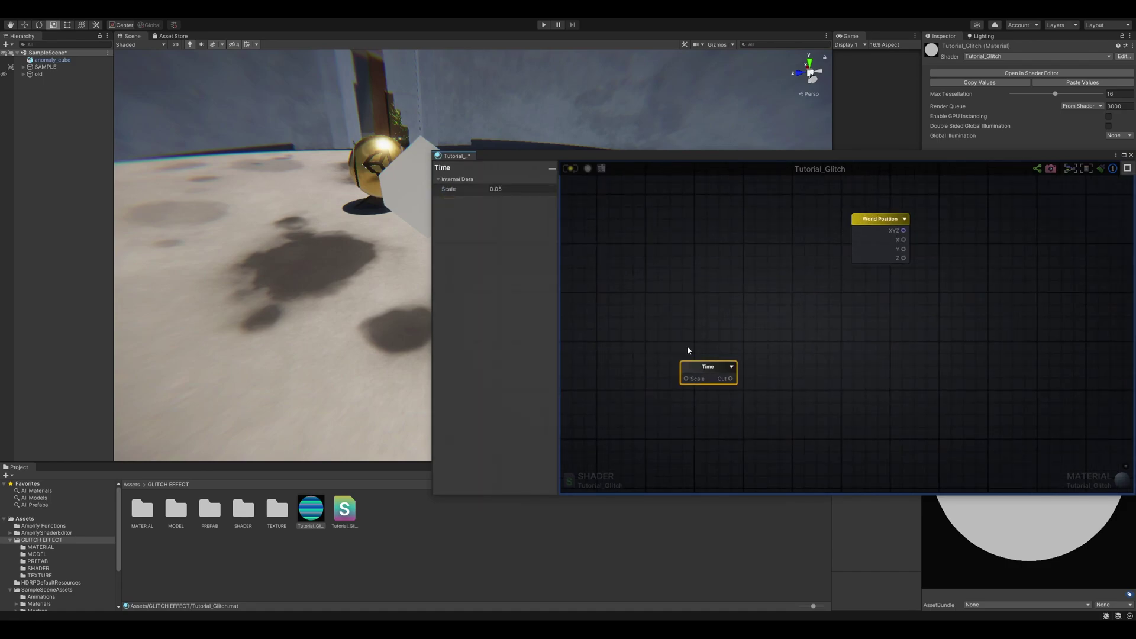
{"action": "left_click", "coordinate": [513, 188]}
{"action": "left_click", "coordinate": [741, 296]}
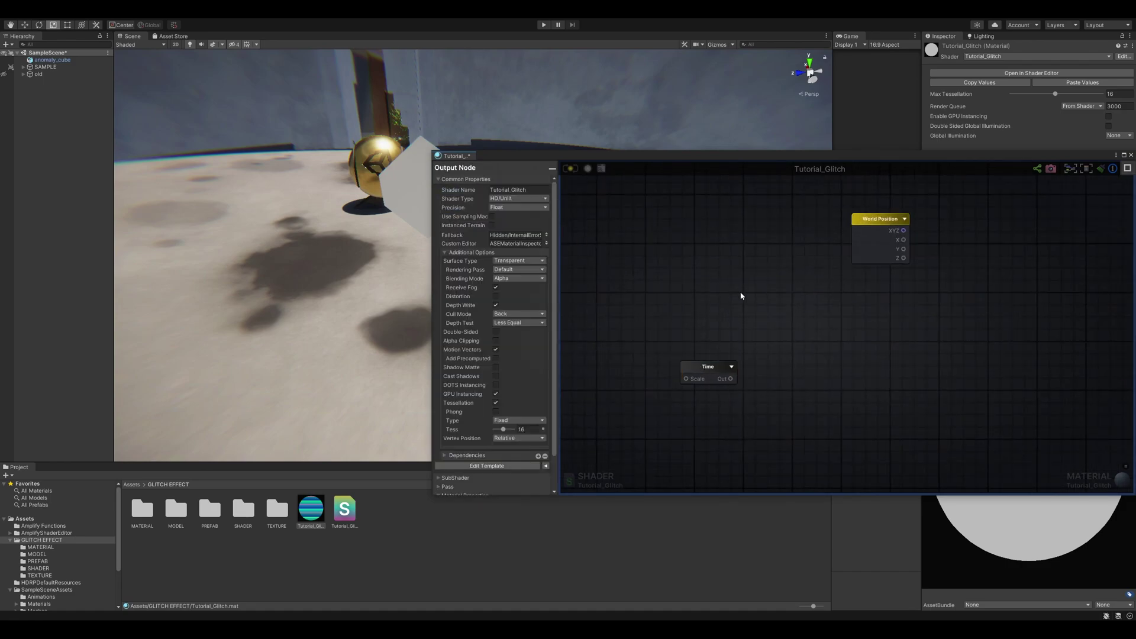
Add a Multiply node beside the Time node and connect Time to its A input
{"action": "scroll", "coordinate": [740, 297], "scroll_direction": "down", "scroll_amount": 4}
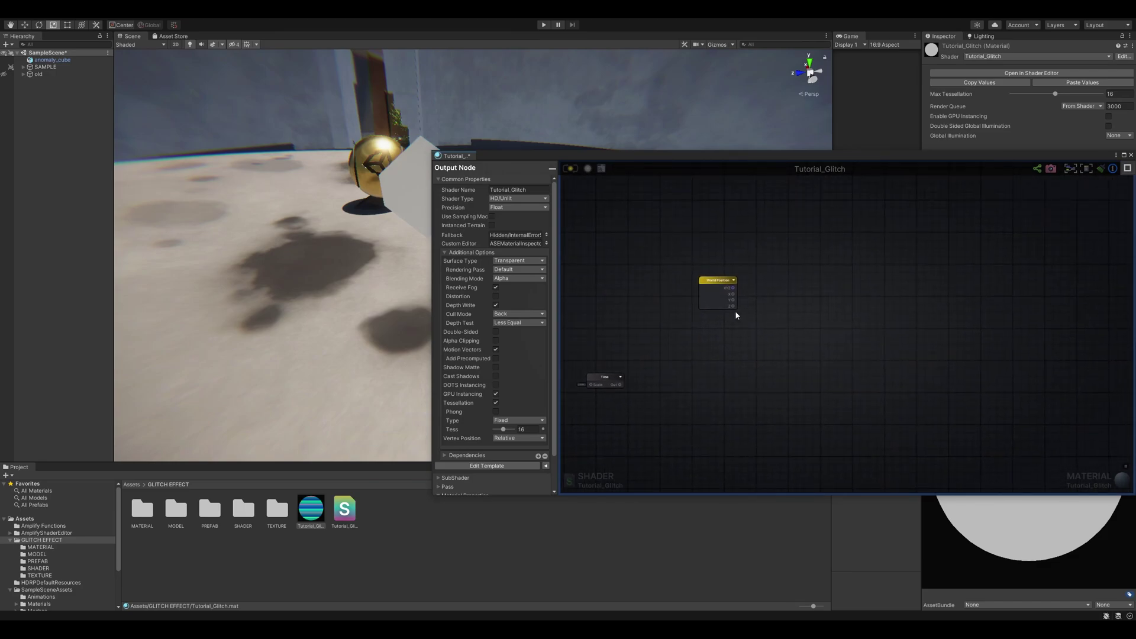
{"action": "key", "text": "m"}
{"action": "left_click", "coordinate": [692, 368]}
{"action": "left_click_drag", "start_coordinate": [620, 384], "coordinate": [739, 357]}
Add a Float property named Panner 1 with a value of -1.5 and connect it to the Multiply's B input
{"action": "scroll", "coordinate": [696, 377], "scroll_direction": "up", "scroll_amount": 3}
{"action": "key", "text": "1"}
{"action": "left_click", "coordinate": [646, 346]}
{"action": "left_click_drag", "start_coordinate": [659, 348], "coordinate": [650, 342]}
{"action": "left_click", "coordinate": [524, 189]}
{"action": "left_click", "coordinate": [666, 346]}
{"action": "left_click", "coordinate": [646, 361]}
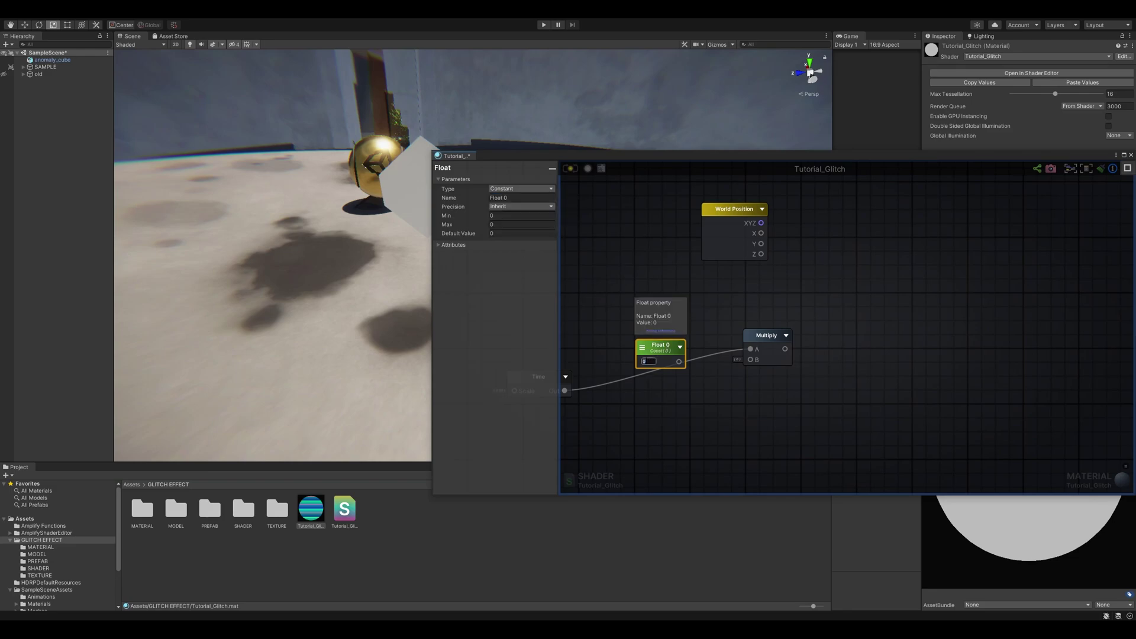
{"action": "left_click", "coordinate": [520, 188]}
{"action": "left_click", "coordinate": [510, 199]}
{"action": "left_click", "coordinate": [510, 198]}
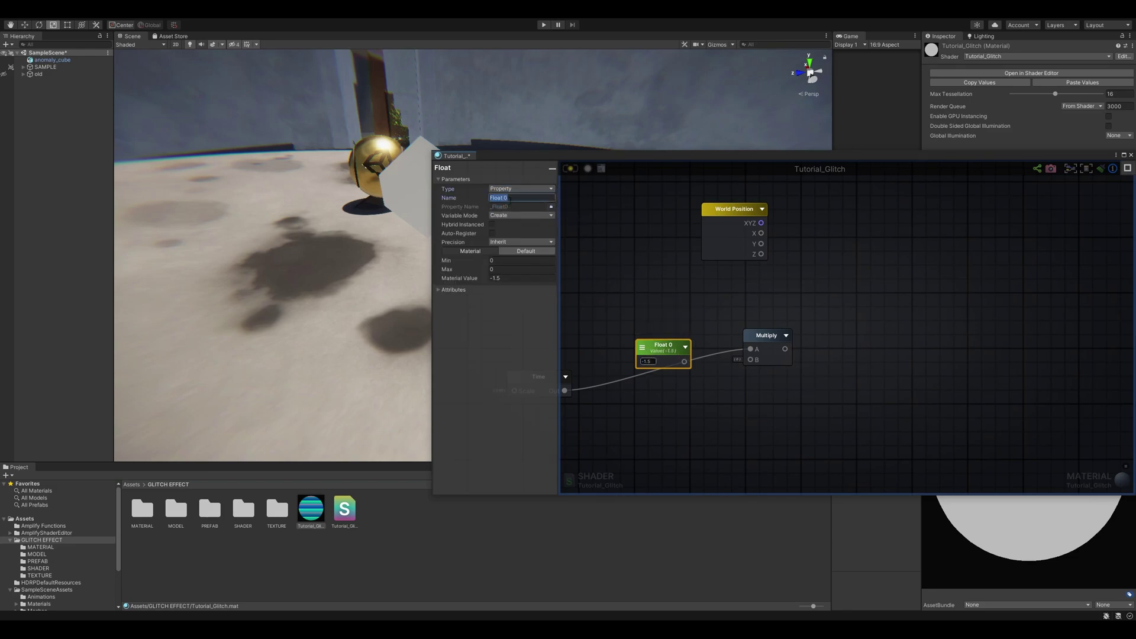
{"action": "type", "text": "Pan"}
{"action": "left_click", "coordinate": [802, 302]}
{"action": "mouse_move", "coordinate": [669, 350]}
{"action": "left_mouse_down"}
{"action": "mouse_move", "coordinate": [667, 337]}
{"action": "mouse_move", "coordinate": [667, 351]}
{"action": "left_mouse_up"}
Duplicate the Panner 1 and Multiply nodes together and place the copies below the originals
{"action": "scroll", "coordinate": [758, 411], "scroll_direction": "down", "scroll_amount": 1}
{"action": "middle_click_drag", "start_coordinate": [758, 411], "coordinate": [758, 378]}
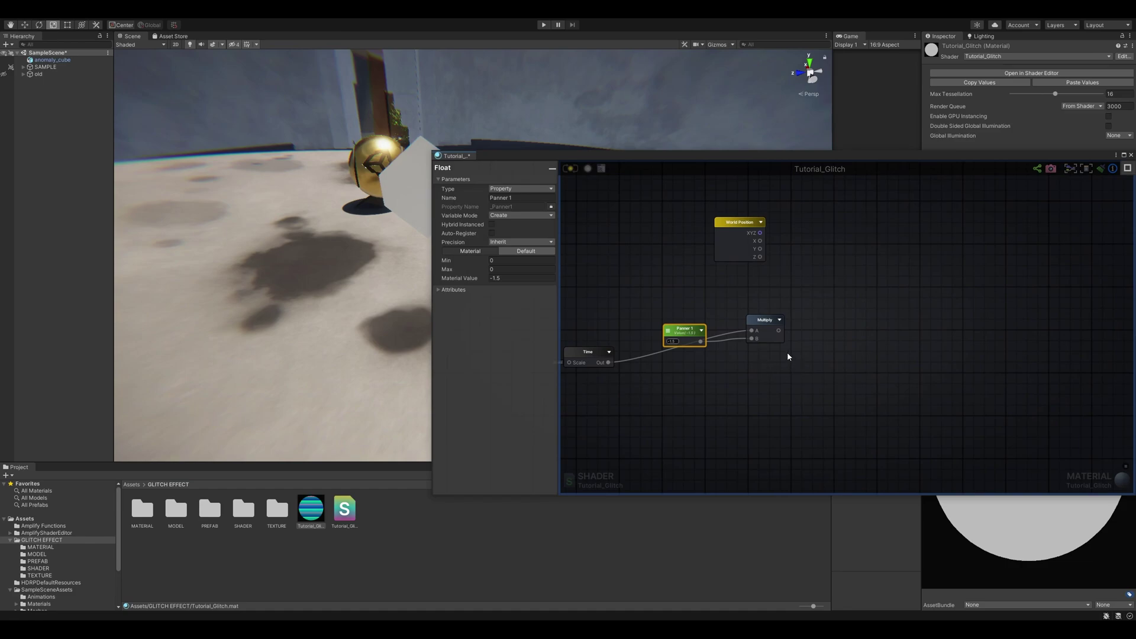
{"action": "left_click_drag", "start_coordinate": [788, 353], "coordinate": [680, 322]}
{"action": "key", "text": "ctrl+d"}
{"action": "left_click_drag", "start_coordinate": [866, 363], "coordinate": [754, 373]}
Rename the copied float Panner 2 and connect Time to the copied Multiply's A input
{"action": "left_click", "coordinate": [678, 385]}
{"action": "left_click", "coordinate": [523, 198]}
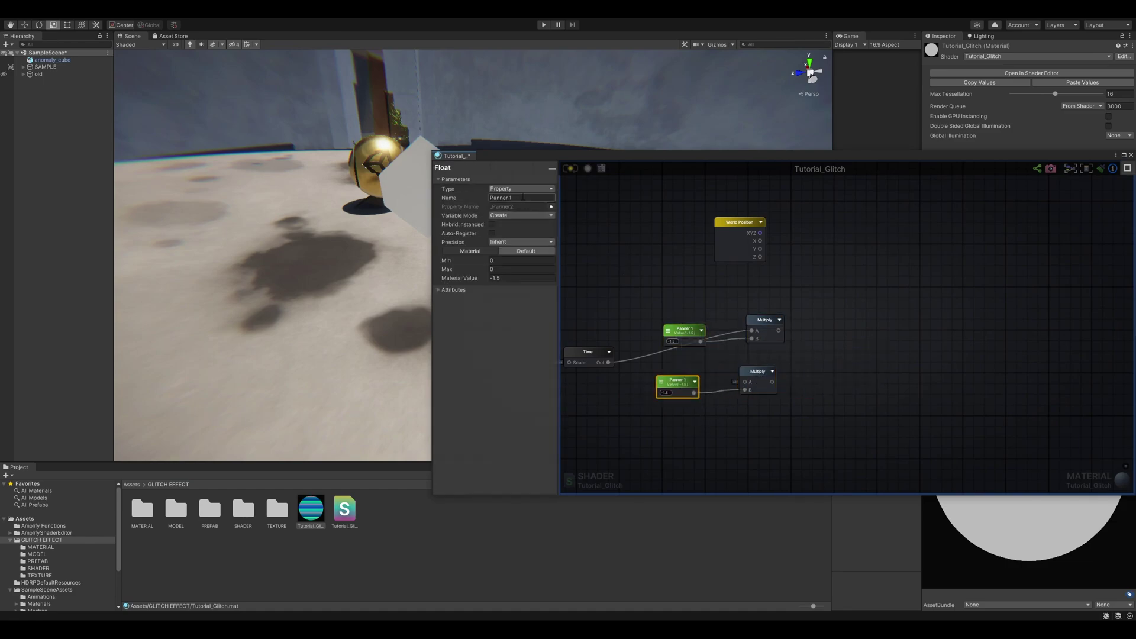
{"action": "left_click", "coordinate": [521, 198]}
{"action": "left_click", "coordinate": [892, 358]}
{"action": "left_click_drag", "start_coordinate": [676, 387], "coordinate": [689, 386]}
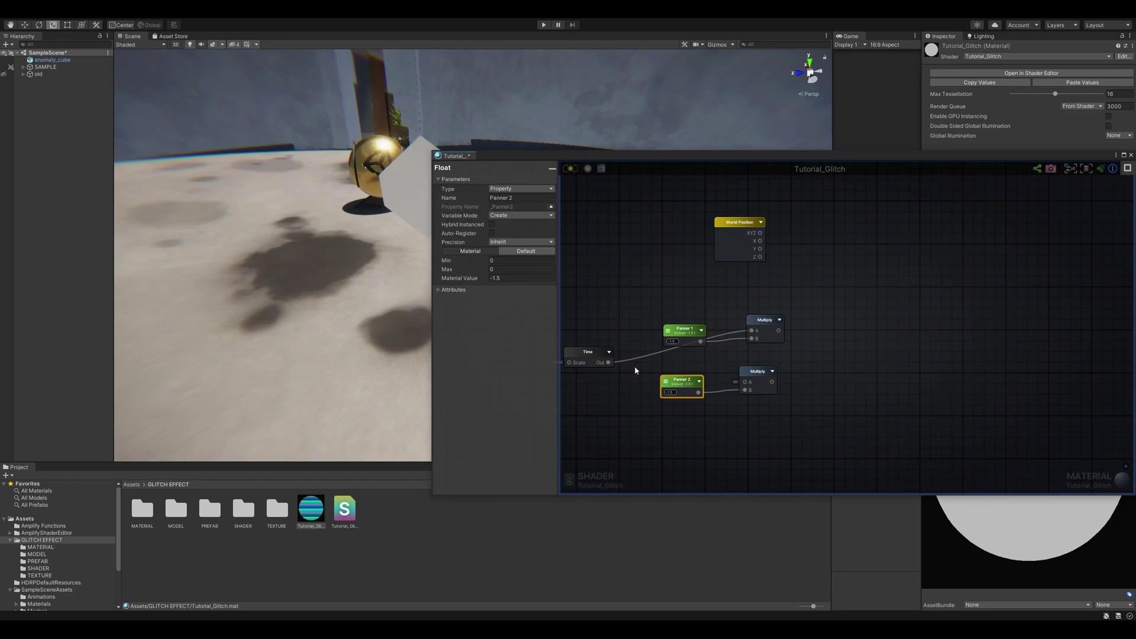
{"action": "left_click_drag", "start_coordinate": [608, 362], "coordinate": [745, 381]}
Add a Component Mask fed by World Position's XYZ output, keeping only the X and Z components
{"action": "middle_click_drag", "start_coordinate": [830, 368], "coordinate": [737, 370]}
{"action": "middle_click_drag", "start_coordinate": [822, 336], "coordinate": [814, 359]}
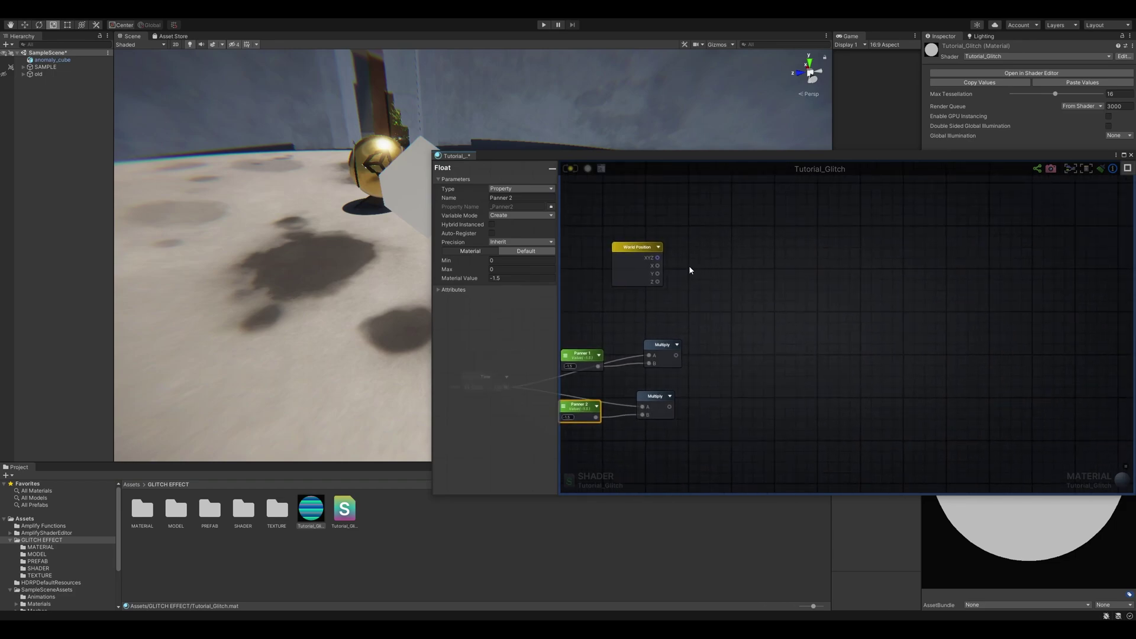
{"action": "key", "text": "k"}
{"action": "left_click", "coordinate": [683, 241]}
{"action": "left_click_drag", "start_coordinate": [657, 258], "coordinate": [690, 258]}
{"action": "left_click", "coordinate": [714, 251]}
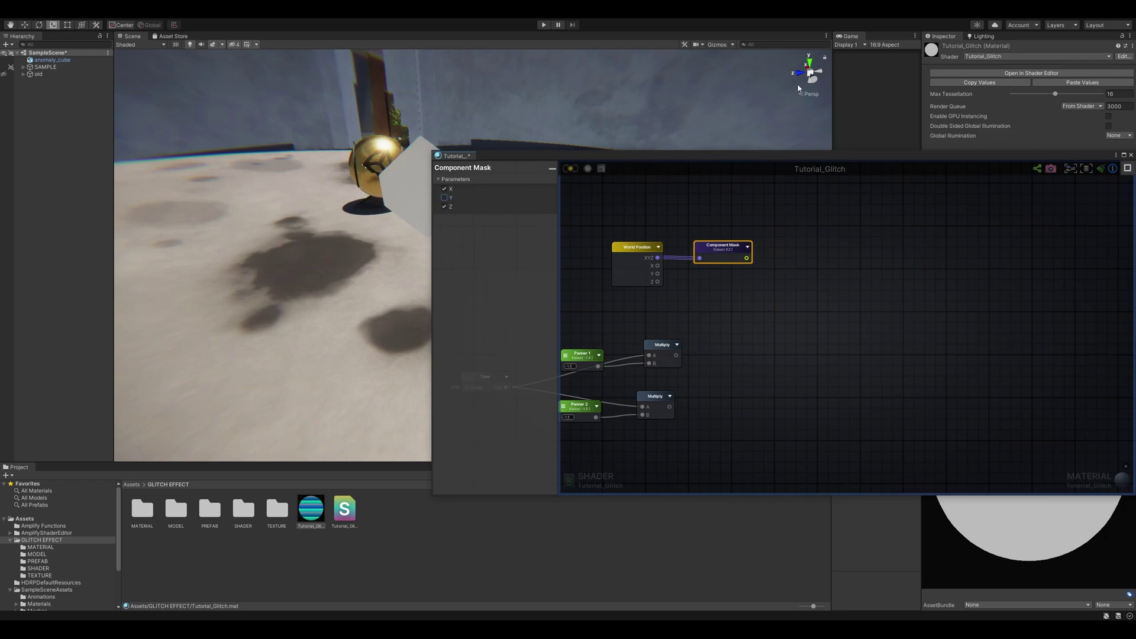
Shift the shader editor window away from the Scene view and examine the scene's axis orientation
{"action": "left_click_drag", "start_coordinate": [752, 157], "coordinate": [751, 212]}
{"action": "left_click_drag", "start_coordinate": [712, 175], "coordinate": [802, 69], "text": "alt"}
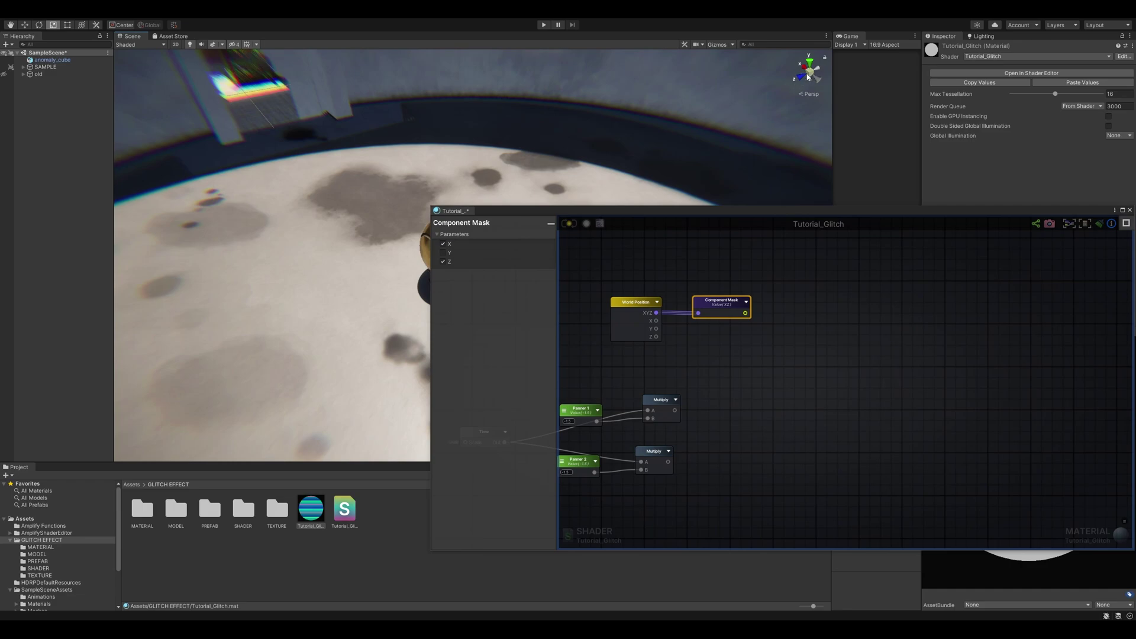
{"action": "left_click_drag", "start_coordinate": [775, 121], "coordinate": [479, 151], "text": "alt"}
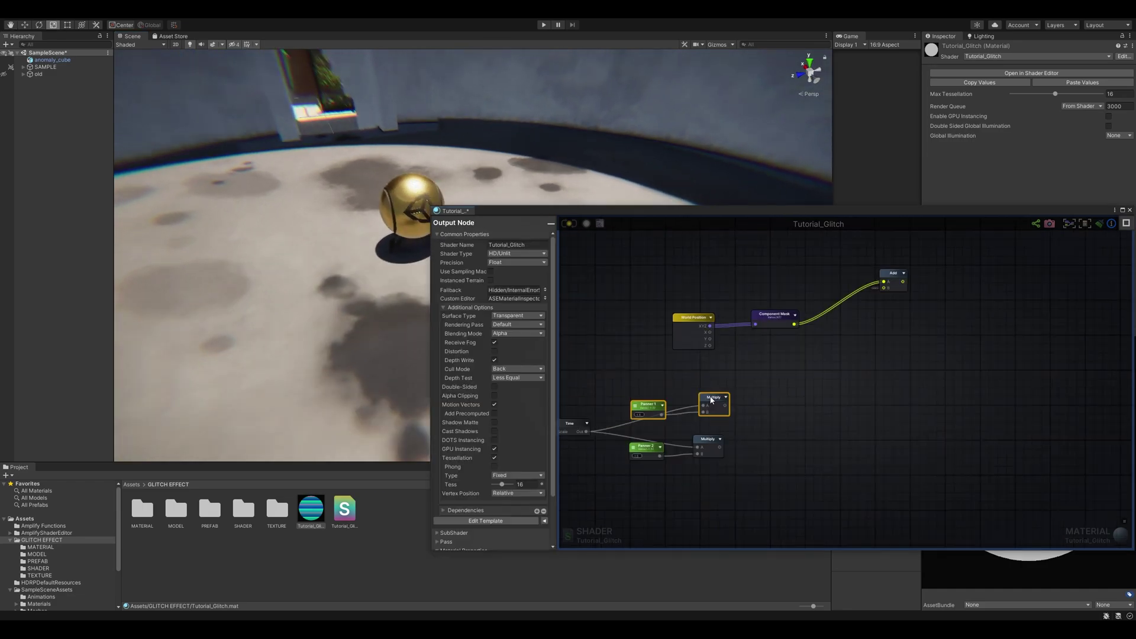
Move the Panner 1 and Multiply pair above the Component Mask and connect its Multiply to the Add node's B input
{"action": "left_click_drag", "start_coordinate": [720, 394], "coordinate": [782, 266]}
{"action": "middle_click_drag", "start_coordinate": [782, 266], "coordinate": [721, 286]}
{"action": "left_click_drag", "start_coordinate": [727, 285], "coordinate": [839, 284]}
{"action": "middle_click_drag", "start_coordinate": [840, 294], "coordinate": [869, 273]}
Rearrange the source nodes, placing the Panner 2 and Multiply pair below the Component Mask
{"action": "left_click_drag", "start_coordinate": [615, 397], "coordinate": [748, 335]}
{"action": "middle_click_drag", "start_coordinate": [752, 416], "coordinate": [772, 385]}
{"action": "scroll", "coordinate": [772, 386], "scroll_direction": "down", "scroll_amount": 5}
{"action": "left_click_drag", "start_coordinate": [769, 424], "coordinate": [688, 398]}
{"action": "left_click_drag", "start_coordinate": [727, 400], "coordinate": [796, 397]}
{"action": "middle_click_drag", "start_coordinate": [887, 393], "coordinate": [797, 405]}
{"action": "scroll", "coordinate": [797, 405], "scroll_direction": "up", "scroll_amount": 2}
Add a second Add node combining the Component Mask output with the Panner 2 Multiply
{"action": "key", "text": "a"}
{"action": "left_click", "coordinate": [748, 403]}
{"action": "left_click_drag", "start_coordinate": [677, 330], "coordinate": [745, 400]}
{"action": "left_click_drag", "start_coordinate": [699, 407], "coordinate": [740, 410]}
{"action": "scroll", "coordinate": [740, 408], "scroll_direction": "up", "scroll_amount": 2}
{"action": "middle_click_drag", "start_coordinate": [823, 387], "coordinate": [771, 382]}
{"action": "left_click", "coordinate": [820, 350]}
{"action": "middle_click_drag", "start_coordinate": [821, 349], "coordinate": [775, 436]}
{"action": "middle_click_drag", "start_coordinate": [751, 371], "coordinate": [829, 321]}
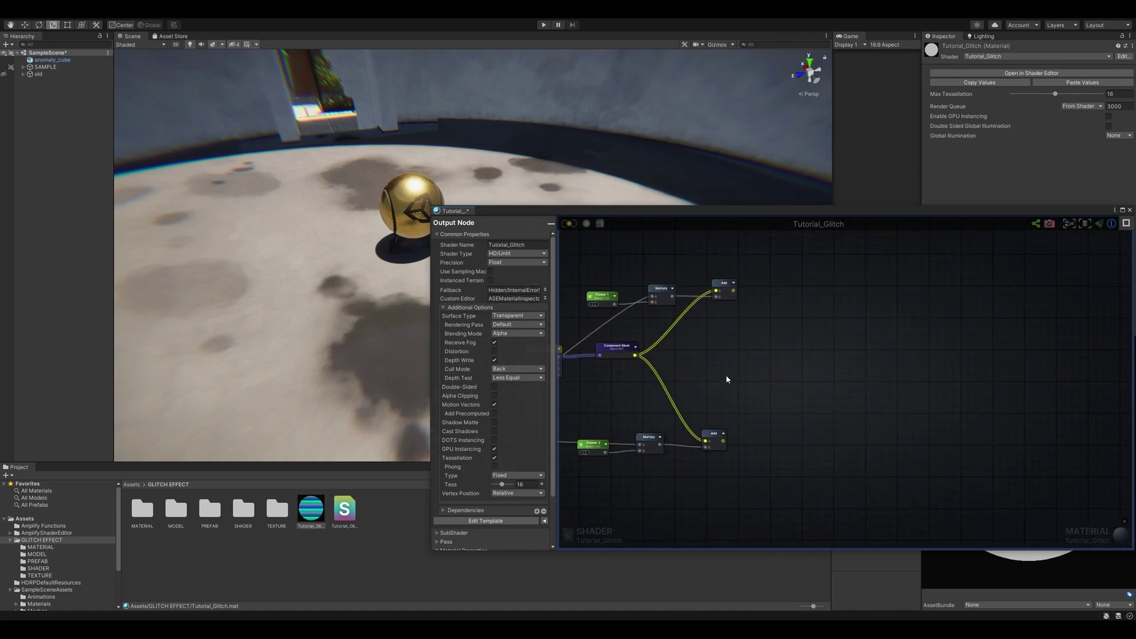
Add a Vector4 node between the two Add nodes and name it "UV1Tile (xy) Scale (zw)"
{"action": "key", "text": "4"}
{"action": "left_click", "coordinate": [684, 379]}
{"action": "left_click_drag", "start_coordinate": [699, 379], "coordinate": [718, 359]}
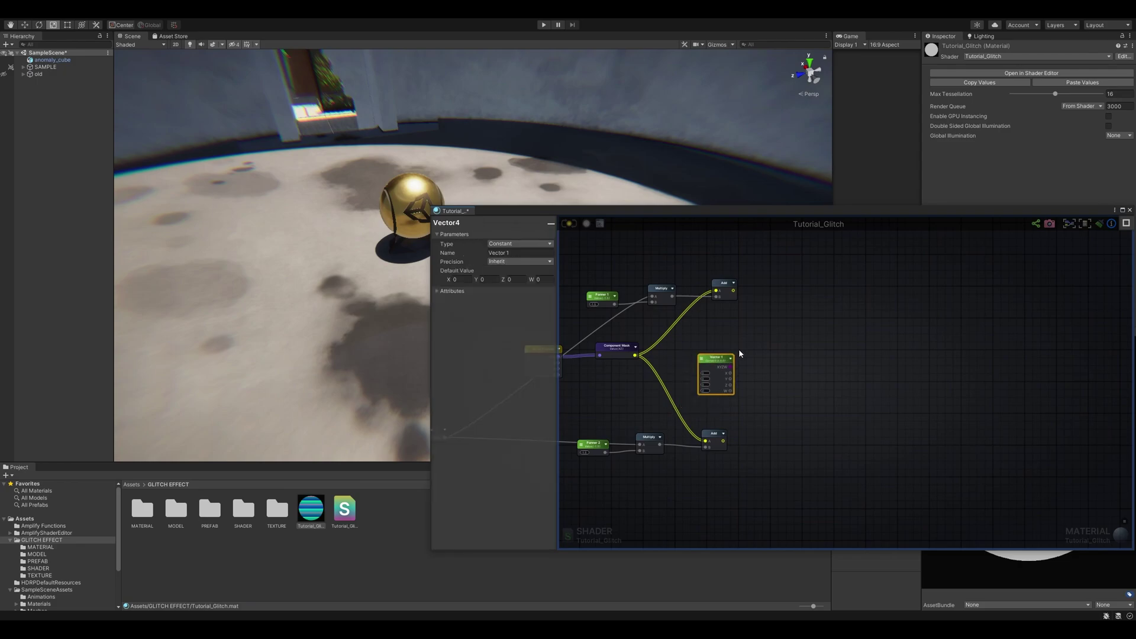
{"action": "scroll", "coordinate": [726, 359], "scroll_direction": "up", "scroll_amount": 3}
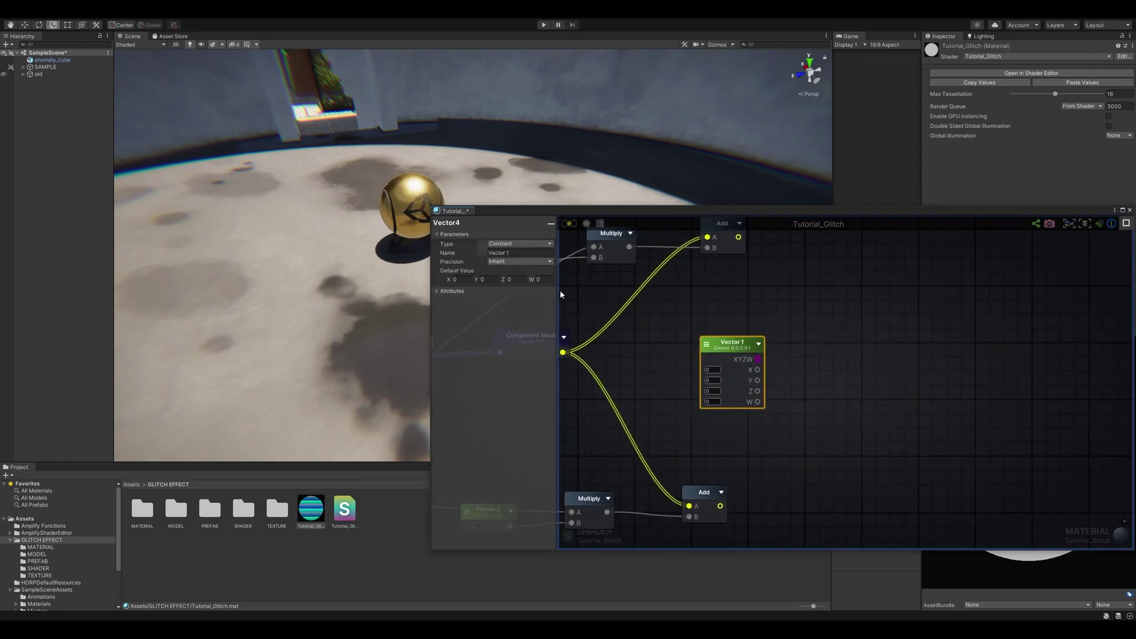
{"action": "left_click", "coordinate": [513, 253]}
{"action": "type", "text": "UV1Tile (xy) Scale"}
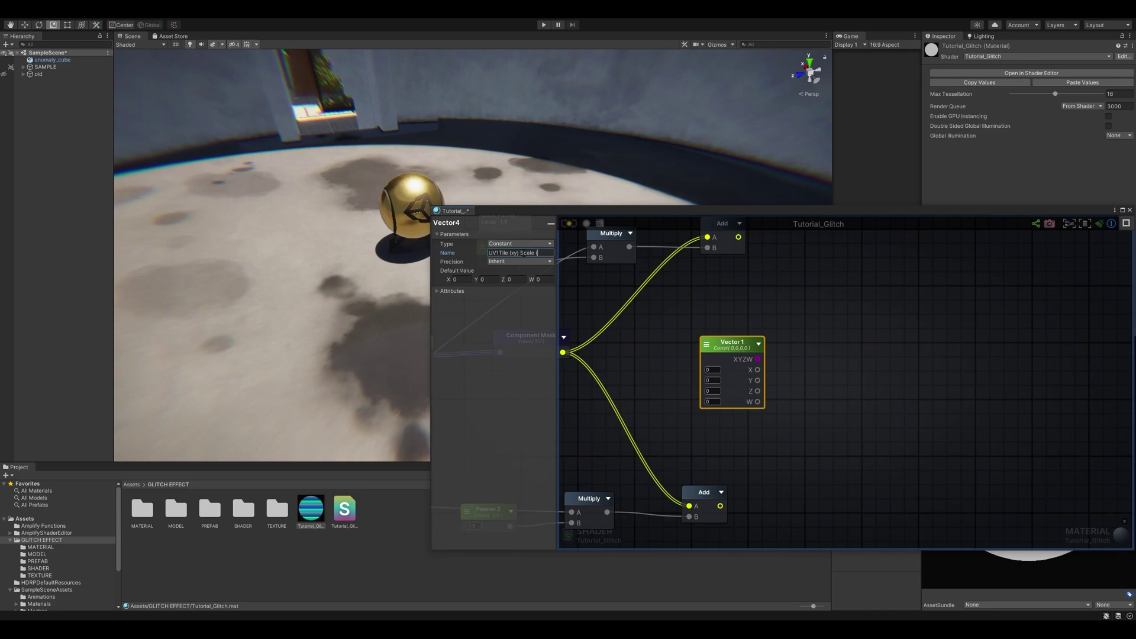
{"action": "key", "text": "Return"}
{"action": "left_click", "coordinate": [744, 468]}
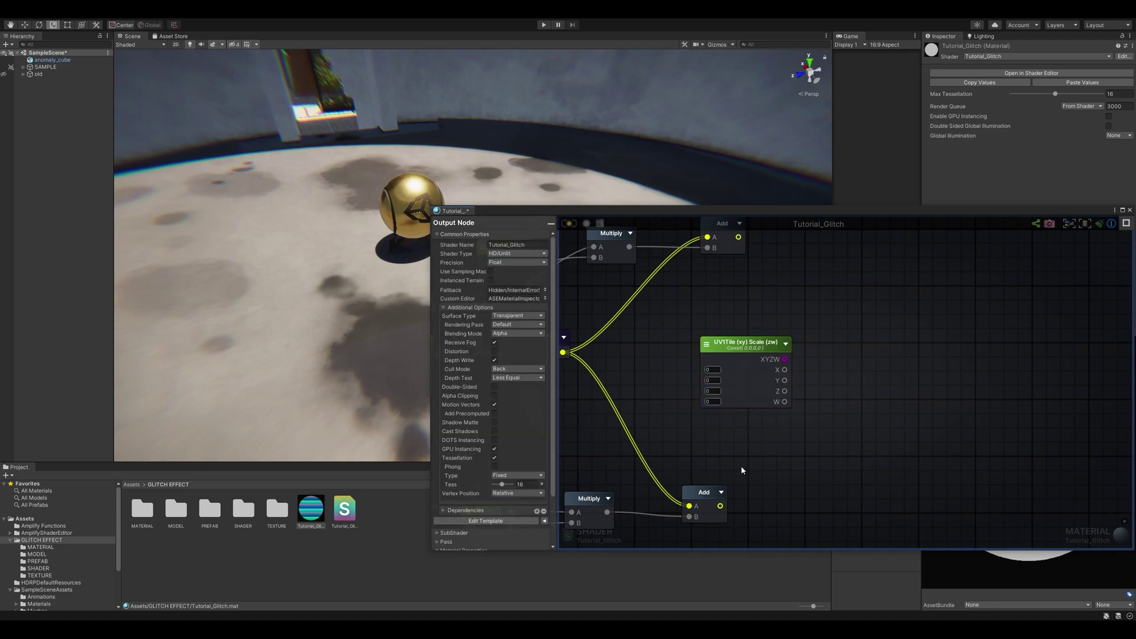
Correct the Vector4 node's name to "UV1_Tile (xy) Scale (zw)"
{"action": "left_click", "coordinate": [733, 355]}
{"action": "left_click", "coordinate": [514, 255]}
{"action": "left_click", "coordinate": [498, 252]}
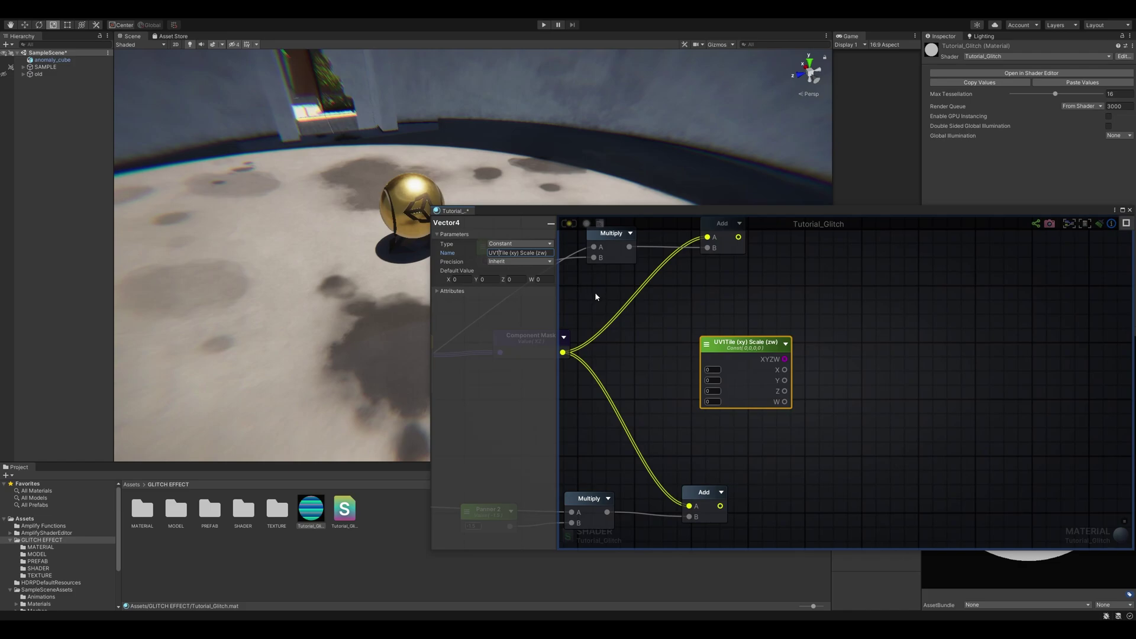
{"action": "type", "text": "_"}
{"action": "left_click", "coordinate": [756, 478]}
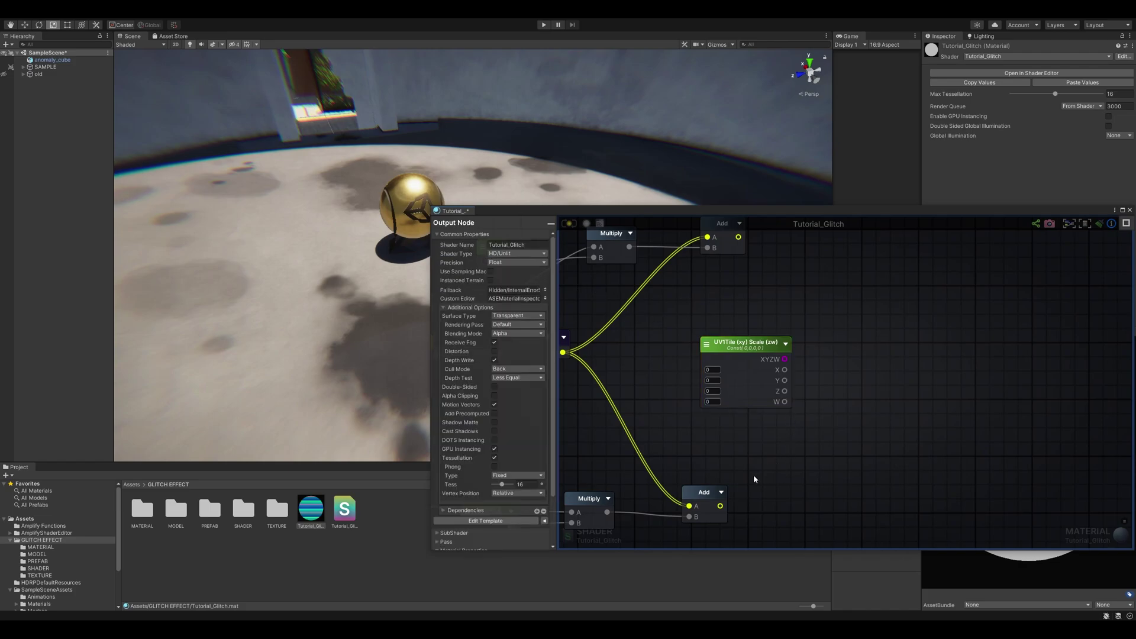
{"action": "left_click", "coordinate": [747, 404]}
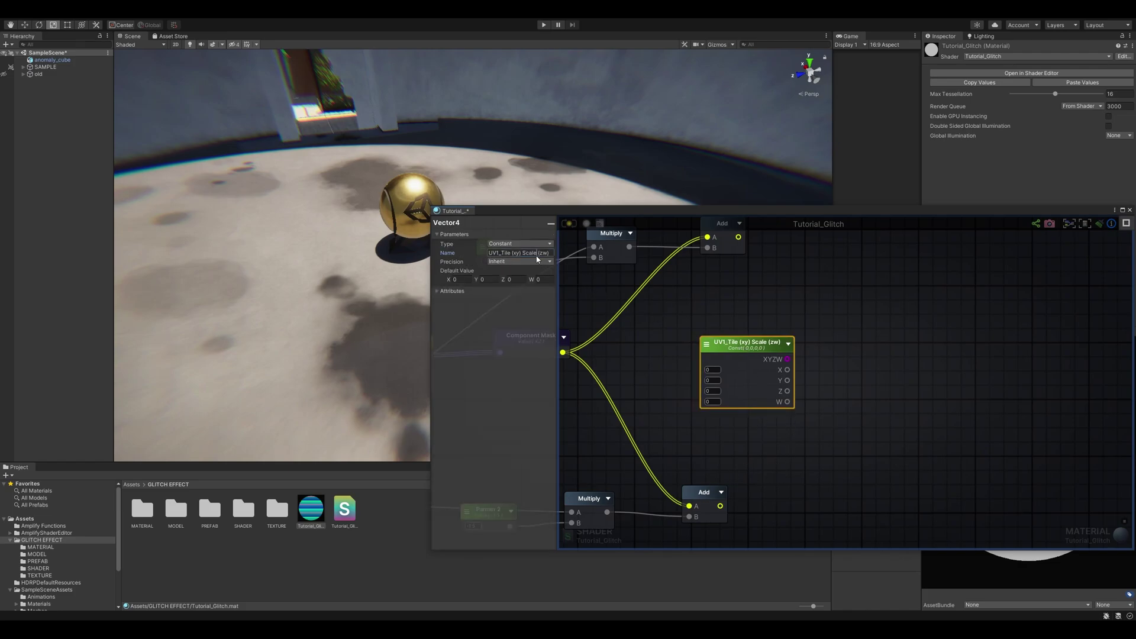
{"action": "left_click", "coordinate": [727, 464]}
Duplicate the UV1_Tile vector below the second Add node and rename the copy "UV2_Tile (xy) Scale (zw)"
{"action": "middle_click_drag", "start_coordinate": [764, 476], "coordinate": [720, 421]}
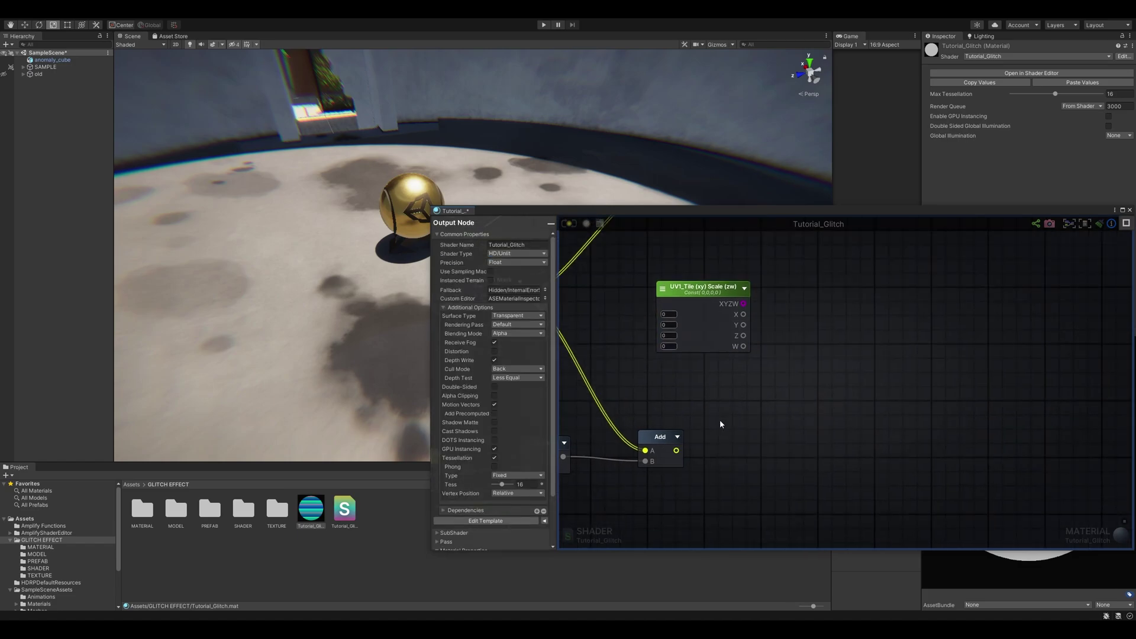
{"action": "scroll", "coordinate": [719, 420], "scroll_direction": "down", "scroll_amount": 4}
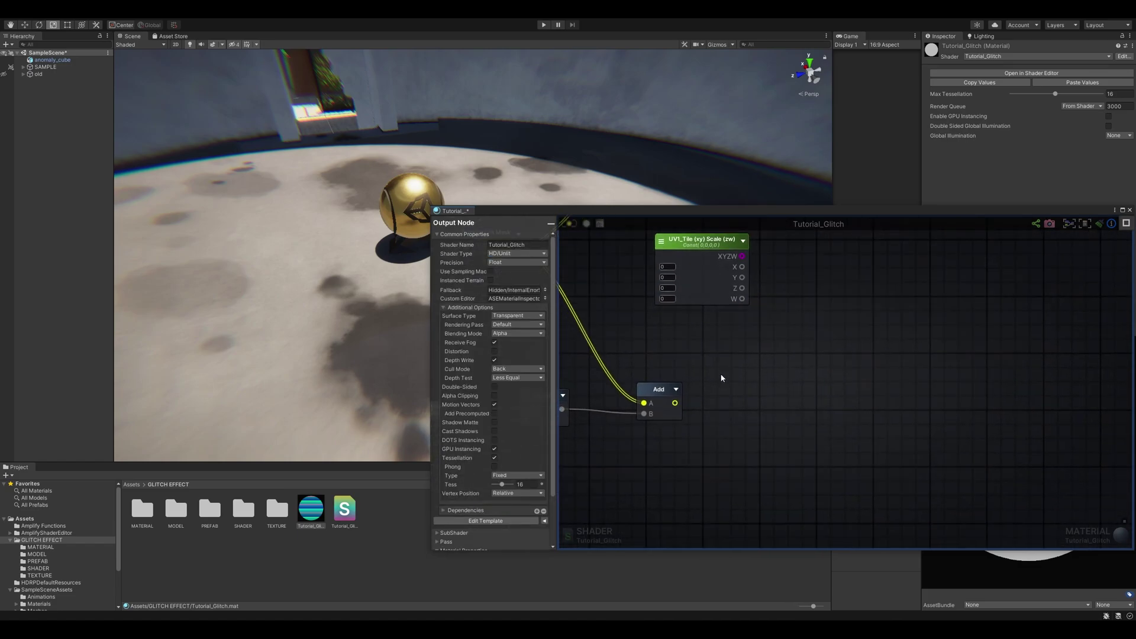
{"action": "left_click", "coordinate": [710, 278]}
{"action": "key", "text": "ctrl+d"}
{"action": "left_click_drag", "start_coordinate": [786, 278], "coordinate": [704, 408]}
{"action": "left_click", "coordinate": [546, 253]}
{"action": "left_click", "coordinate": [500, 252]}
{"action": "key", "text": "BackSpace"}
{"action": "type", "text": "2_Tile (xy) Scale (zw"}
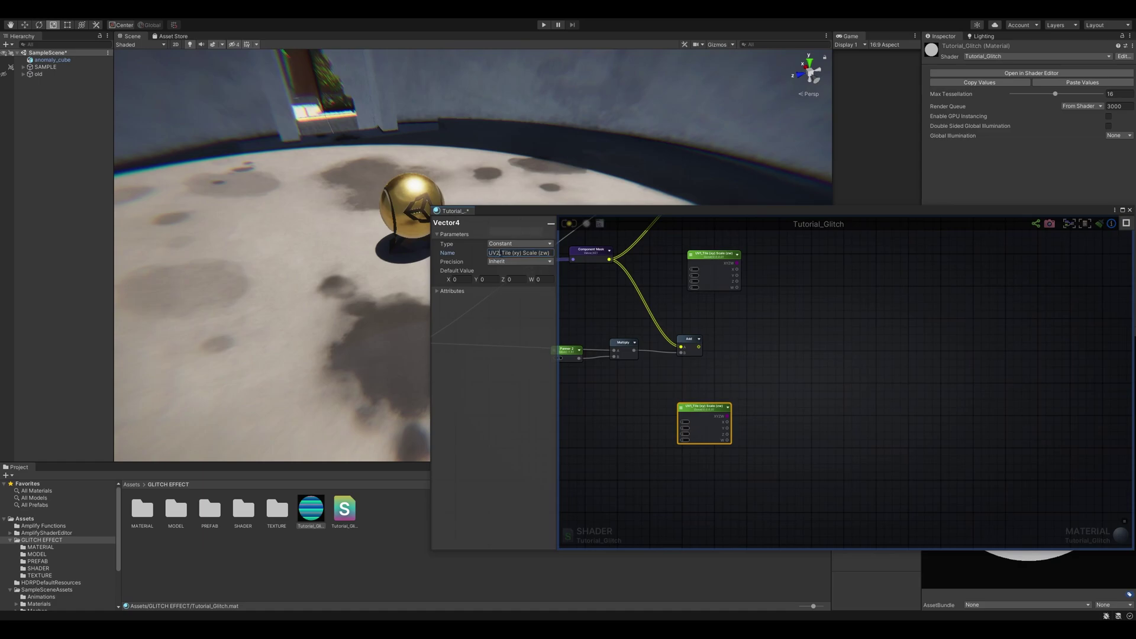
Change the UV2_Tile and UV1_Tile Vector4 nodes from constants to the Property type
{"action": "scroll", "coordinate": [707, 406], "scroll_direction": "up", "scroll_amount": 4}
{"action": "middle_click_drag", "start_coordinate": [709, 407], "coordinate": [638, 410]}
{"action": "left_click", "coordinate": [519, 244]}
{"action": "left_click", "coordinate": [510, 264]}
{"action": "middle_click_drag", "start_coordinate": [675, 284], "coordinate": [711, 378]}
{"action": "scroll", "coordinate": [711, 375], "scroll_direction": "down", "scroll_amount": 2}
{"action": "left_click", "coordinate": [666, 295]}
{"action": "left_click", "coordinate": [690, 314]}
Set the UV2_Tile vector's default and material values to 2, 2, 5, 5
{"action": "middle_click_drag", "start_coordinate": [698, 455], "coordinate": [697, 373]}
{"action": "left_click", "coordinate": [692, 389]}
{"action": "scroll", "coordinate": [694, 308], "scroll_direction": "up", "scroll_amount": 2}
{"action": "middle_click_drag", "start_coordinate": [690, 239], "coordinate": [743, 312]}
{"action": "key", "text": "Tab"}
{"action": "type", "text": "5"}
{"action": "key", "text": "Tab"}
{"action": "type", "text": "5"}
{"action": "left_click", "coordinate": [469, 325]}
{"action": "type", "text": "2"}
{"action": "key", "text": "Tab"}
{"action": "type", "text": "2\t5\t5"}
{"action": "left_click", "coordinate": [477, 306]}
{"action": "left_click", "coordinate": [468, 324]}
{"action": "type", "text": "2\t2\t5\t5"}
{"action": "middle_click_drag", "start_coordinate": [709, 278], "coordinate": [725, 317]}
Set the UV1_Tile vector's values to 1, 1, 5, 5
{"action": "left_click", "coordinate": [746, 236]}
{"action": "left_click", "coordinate": [524, 307]}
{"action": "left_click", "coordinate": [464, 324]}
{"action": "type", "text": "1\t1\t5\t5"}
{"action": "left_click", "coordinate": [796, 369]}
Add an Append node beside the UV1_Tile vector with a two-component output
{"action": "scroll", "coordinate": [796, 369], "scroll_direction": "down", "scroll_amount": 2}
{"action": "middle_click_drag", "start_coordinate": [845, 397], "coordinate": [794, 413]}
{"action": "middle_click_drag", "start_coordinate": [795, 291], "coordinate": [792, 321]}
{"action": "left_click", "coordinate": [793, 324]}
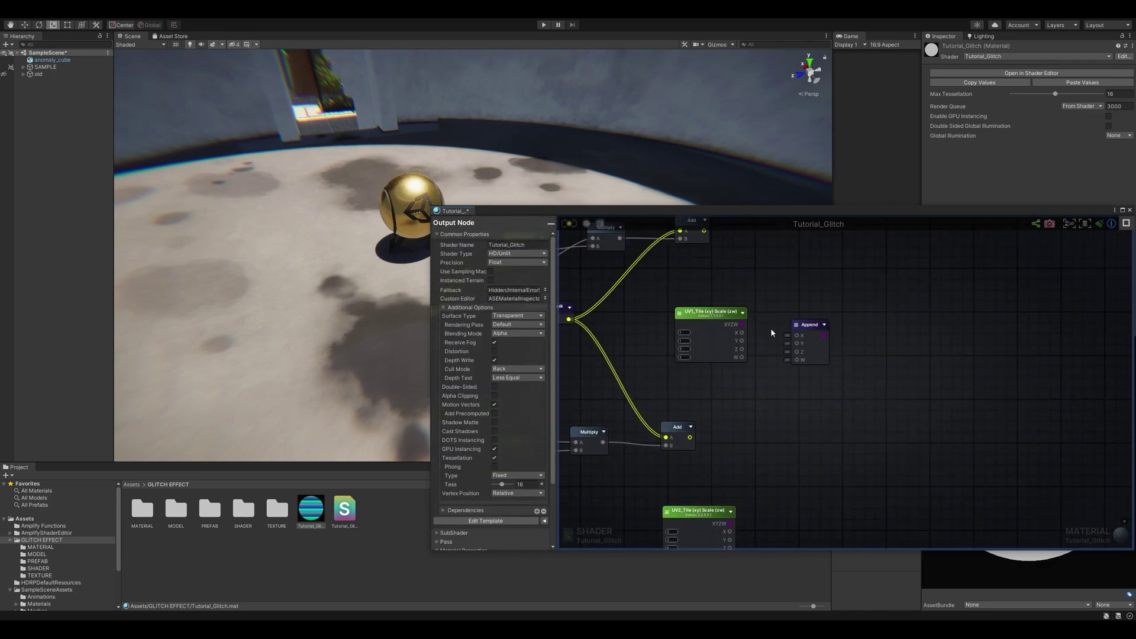
{"action": "left_click", "coordinate": [795, 324]}
{"action": "left_click", "coordinate": [812, 333]}
{"action": "left_click_drag", "start_coordinate": [812, 329], "coordinate": [813, 349]}
Duplicate the Append node three times and connect each UV vector's X/Y and Z/W outputs to its own pair of Appends
{"action": "key", "text": "ctrl+d"}
{"action": "key", "text": "ctrl+d"}
{"action": "key", "text": "ctrl+d"}
{"action": "left_click_drag", "start_coordinate": [911, 399], "coordinate": [882, 397]}
{"action": "left_click_drag", "start_coordinate": [906, 406], "coordinate": [828, 454]}
{"action": "middle_click_drag", "start_coordinate": [872, 385], "coordinate": [830, 472]}
{"action": "left_click_drag", "start_coordinate": [750, 310], "coordinate": [790, 277]}
Add a Multiply node combining the upper Add output with the Append of UV1_Tile's X and Y
{"action": "middle_click_drag", "start_coordinate": [886, 304], "coordinate": [831, 325]}
{"action": "left_click", "coordinate": [819, 301]}
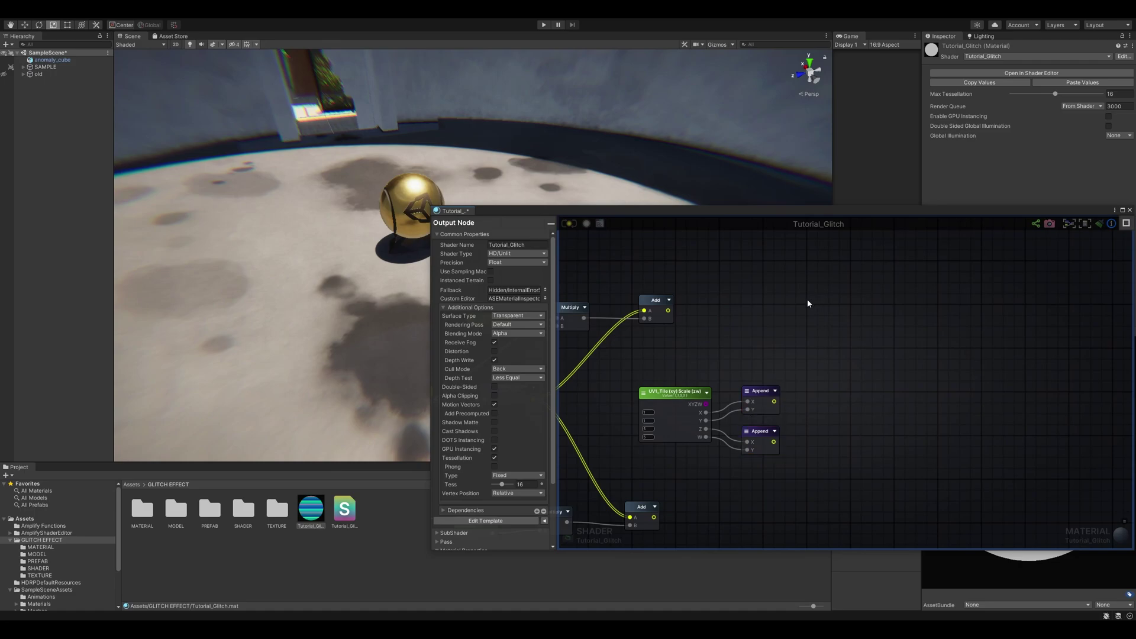
{"action": "left_click_drag", "start_coordinate": [668, 310], "coordinate": [850, 304]}
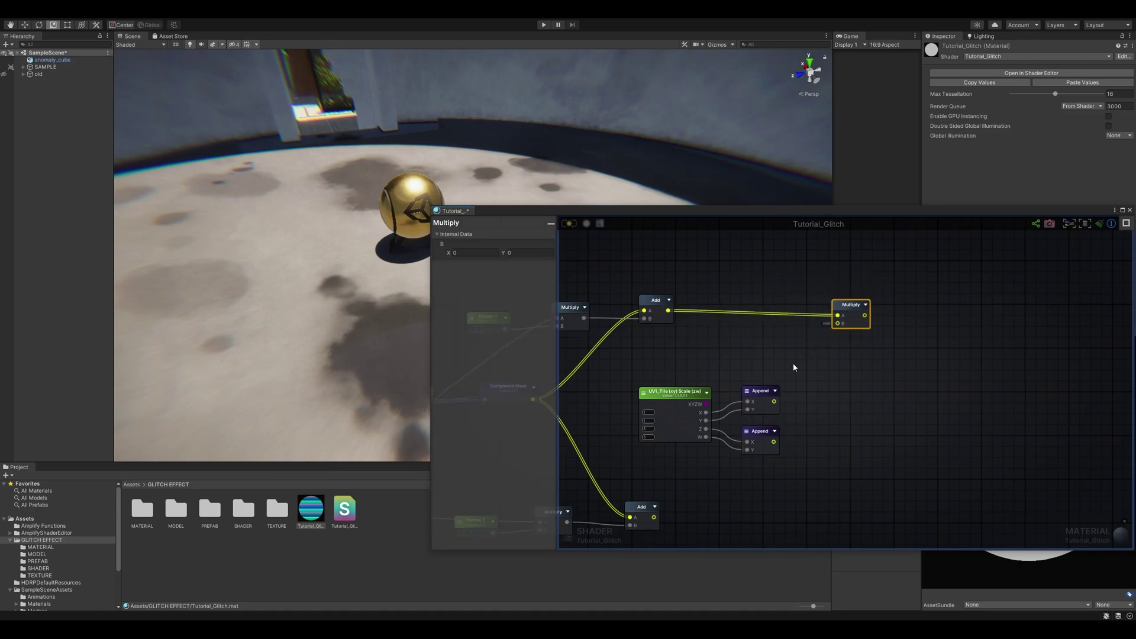
{"action": "left_click_drag", "start_coordinate": [774, 402], "coordinate": [838, 323]}
{"action": "left_click_drag", "start_coordinate": [852, 307], "coordinate": [865, 304]}
{"action": "scroll", "coordinate": [826, 357], "scroll_direction": "down", "scroll_amount": 4}
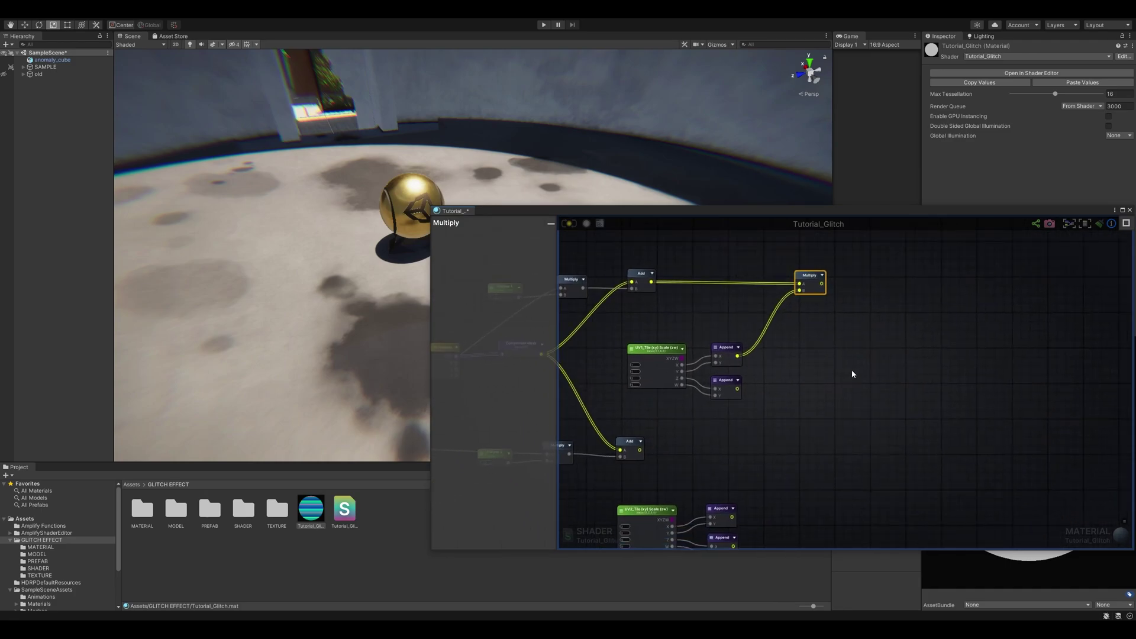
Add a Divide node dividing the upper Multiply output by the Append of UV1_Tile's Z and W
{"action": "left_click", "coordinate": [886, 337]}
{"action": "left_click_drag", "start_coordinate": [822, 284], "coordinate": [869, 371]}
{"action": "left_click_drag", "start_coordinate": [734, 390], "coordinate": [889, 380]}
{"action": "key", "text": "ctrl+z"}
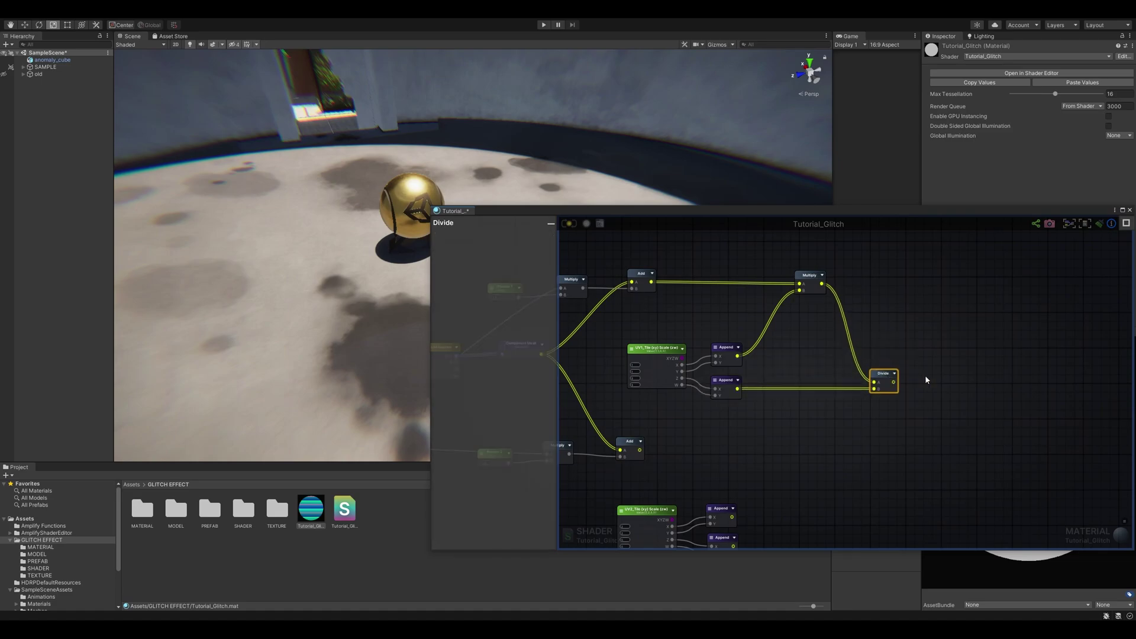
Place a Register Local Var node after the Divide node and name the variable UV1
{"action": "middle_click_drag", "start_coordinate": [956, 374], "coordinate": [944, 374]}
{"action": "key", "text": "r"}
{"action": "left_click", "coordinate": [941, 378]}
{"action": "left_click_drag", "start_coordinate": [955, 385], "coordinate": [927, 379]}
{"action": "left_click", "coordinate": [542, 245]}
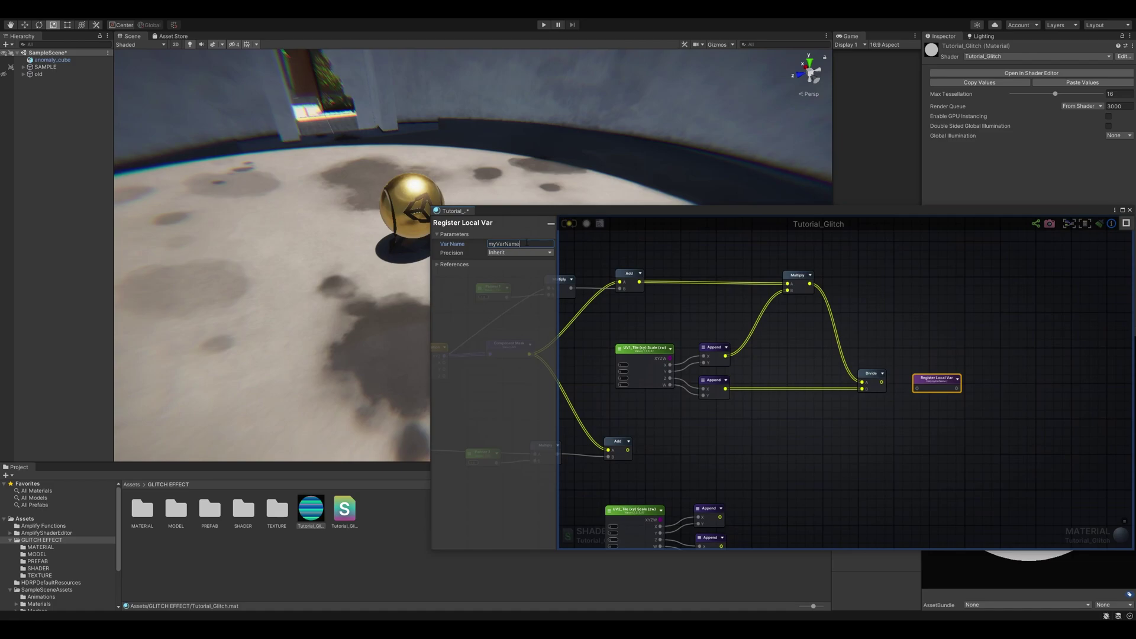
{"action": "type", "text": "UV1"}
Place a second Register Local Var node for the lower UV branch and name it UV2
{"action": "middle_click_drag", "start_coordinate": [1010, 390], "coordinate": [1006, 315]}
{"action": "left_click", "coordinate": [877, 455]}
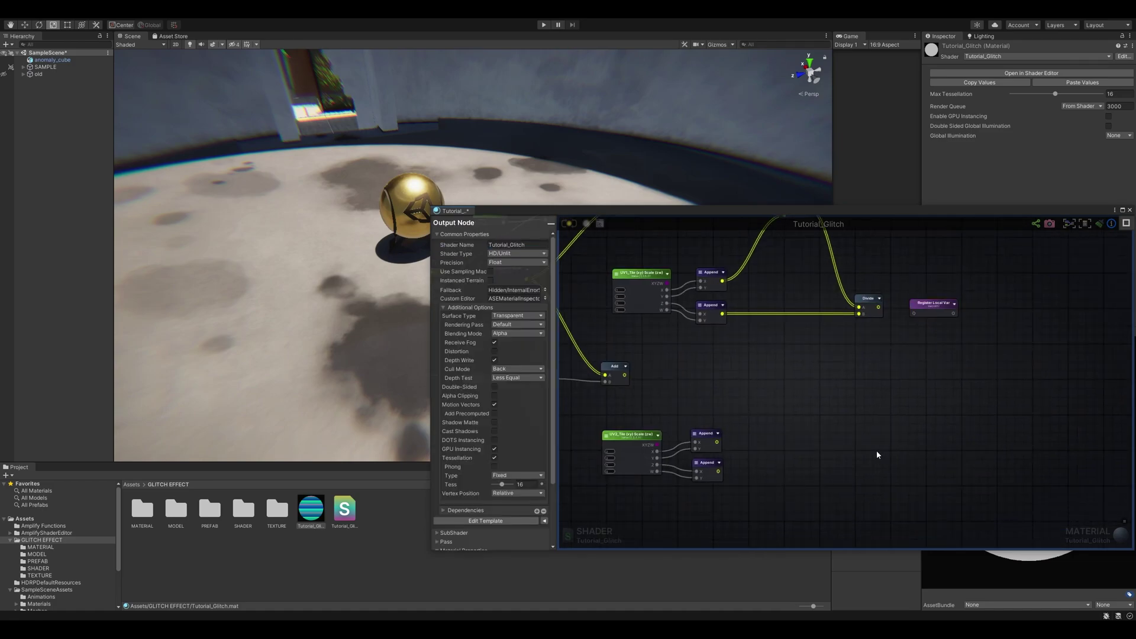
{"action": "left_click", "coordinate": [899, 441]}
{"action": "left_click", "coordinate": [520, 244]}
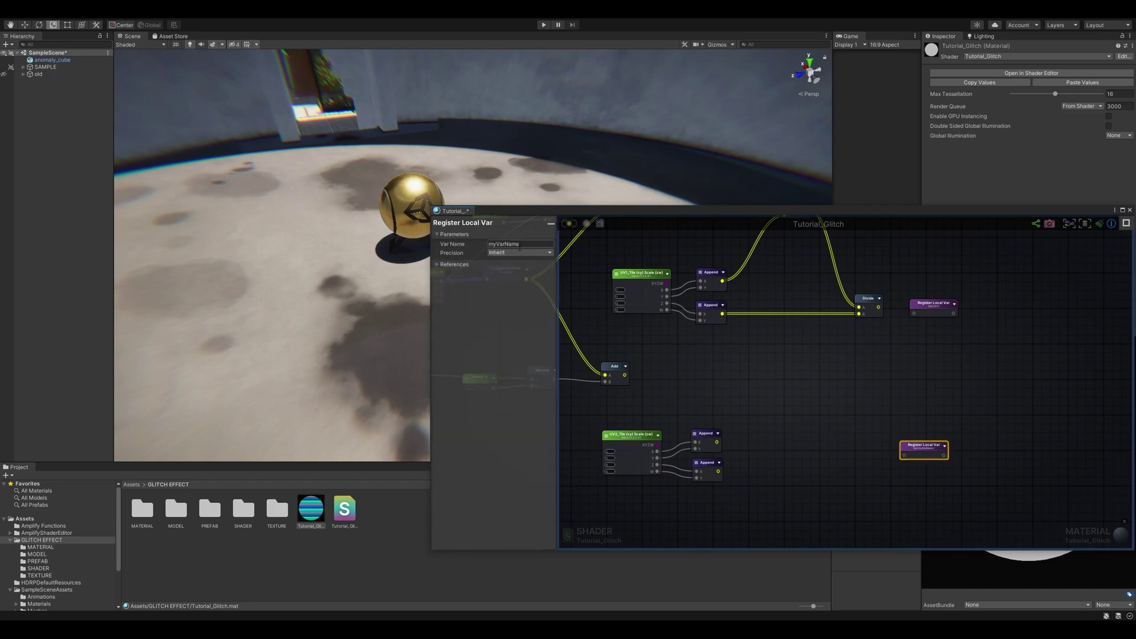
{"action": "type", "text": "U"}
{"action": "left_click", "coordinate": [830, 431]}
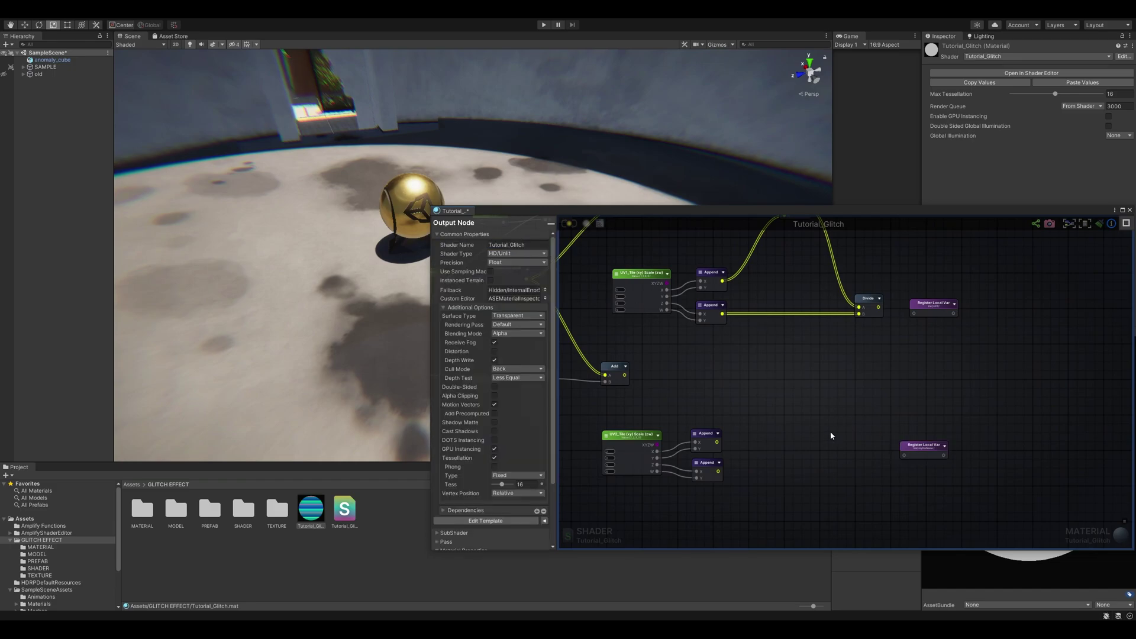
Add a Multiply node combining the lower Add output with the Append of UV2_Tile's X and Y
{"action": "middle_click_drag", "start_coordinate": [829, 432], "coordinate": [857, 385]}
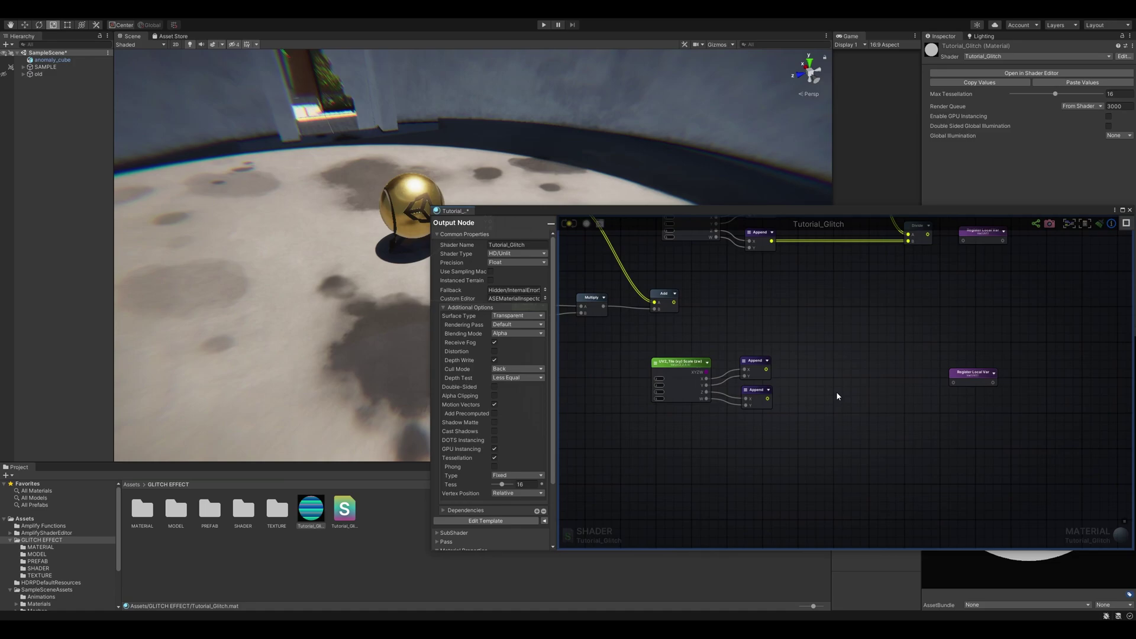
{"action": "scroll", "coordinate": [835, 391], "scroll_direction": "up", "scroll_amount": 2}
{"action": "left_click_drag", "start_coordinate": [651, 294], "coordinate": [844, 289]}
{"action": "scroll", "coordinate": [881, 332], "scroll_direction": "down", "scroll_amount": 3}
{"action": "middle_click_drag", "start_coordinate": [880, 332], "coordinate": [852, 410]}
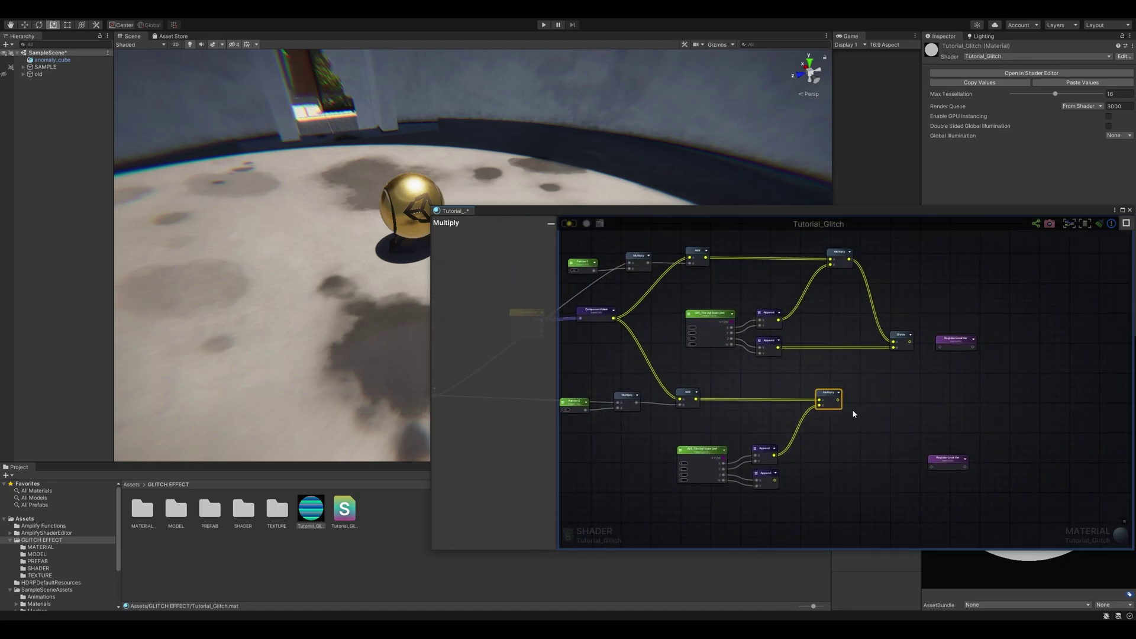
{"action": "left_click_drag", "start_coordinate": [827, 398], "coordinate": [831, 396]}
{"action": "middle_click_drag", "start_coordinate": [865, 427], "coordinate": [842, 421]}
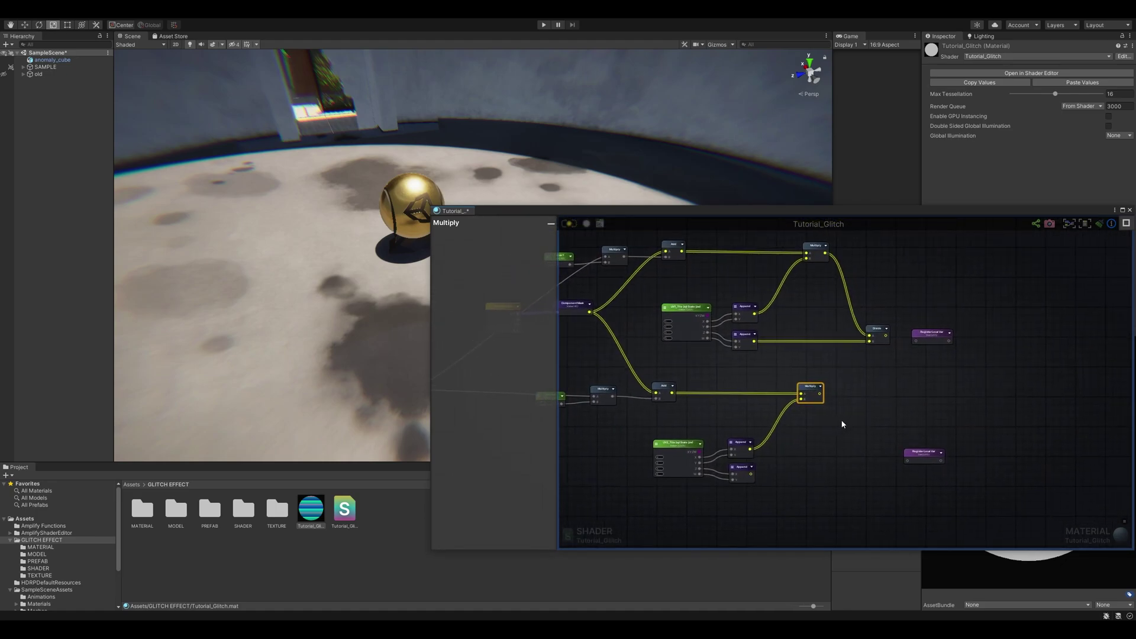
Add a Divide node using the lower Multiply and UV2_Tile's Z/W Append, and connect both Divides to their Register Local Var nodes
{"action": "left_click", "coordinate": [855, 451]}
{"action": "left_click_drag", "start_coordinate": [751, 449], "coordinate": [857, 457]}
{"action": "left_click_drag", "start_coordinate": [751, 473], "coordinate": [927, 463]}
{"action": "left_click_drag", "start_coordinate": [886, 336], "coordinate": [916, 335]}
Tidy the world-position UV network by moving the output-side nodes closer and placing the Time node beside the rest
{"action": "scroll", "coordinate": [932, 352], "scroll_direction": "down", "scroll_amount": 3}
{"action": "left_click_drag", "start_coordinate": [954, 458], "coordinate": [882, 324]}
{"action": "left_click_drag", "start_coordinate": [895, 337], "coordinate": [886, 338]}
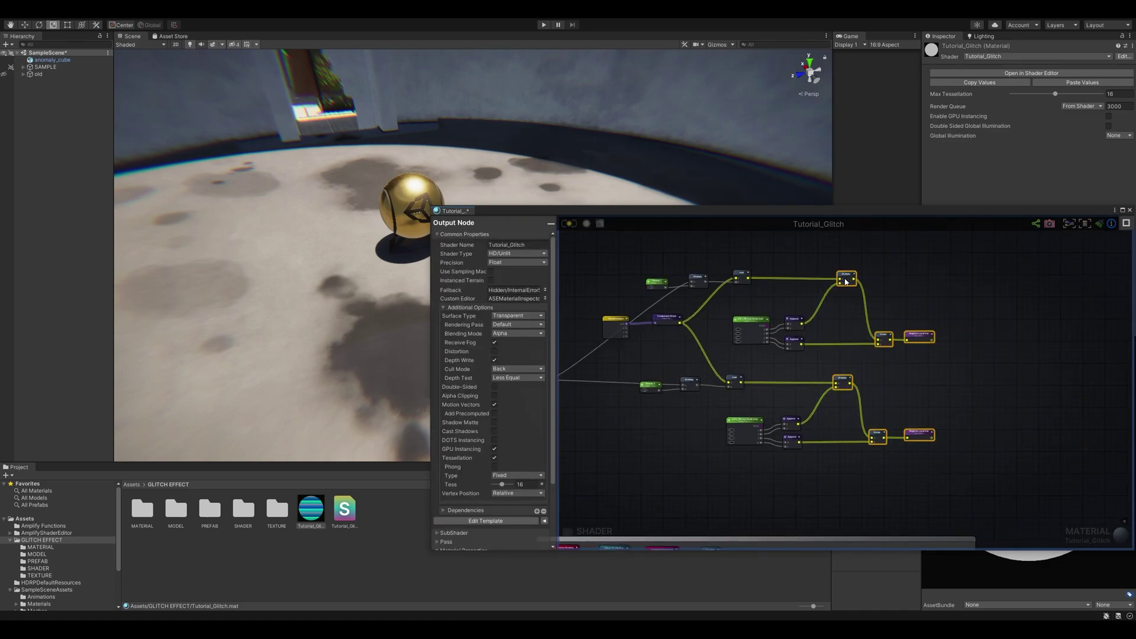
{"action": "scroll", "coordinate": [949, 446], "scroll_direction": "down", "scroll_amount": 2}
{"action": "left_click_drag", "start_coordinate": [986, 489], "coordinate": [639, 398]}
{"action": "left_click_drag", "start_coordinate": [649, 399], "coordinate": [653, 402]}
{"action": "left_click_drag", "start_coordinate": [735, 404], "coordinate": [735, 410]}
{"action": "left_click_drag", "start_coordinate": [653, 402], "coordinate": [701, 400]}
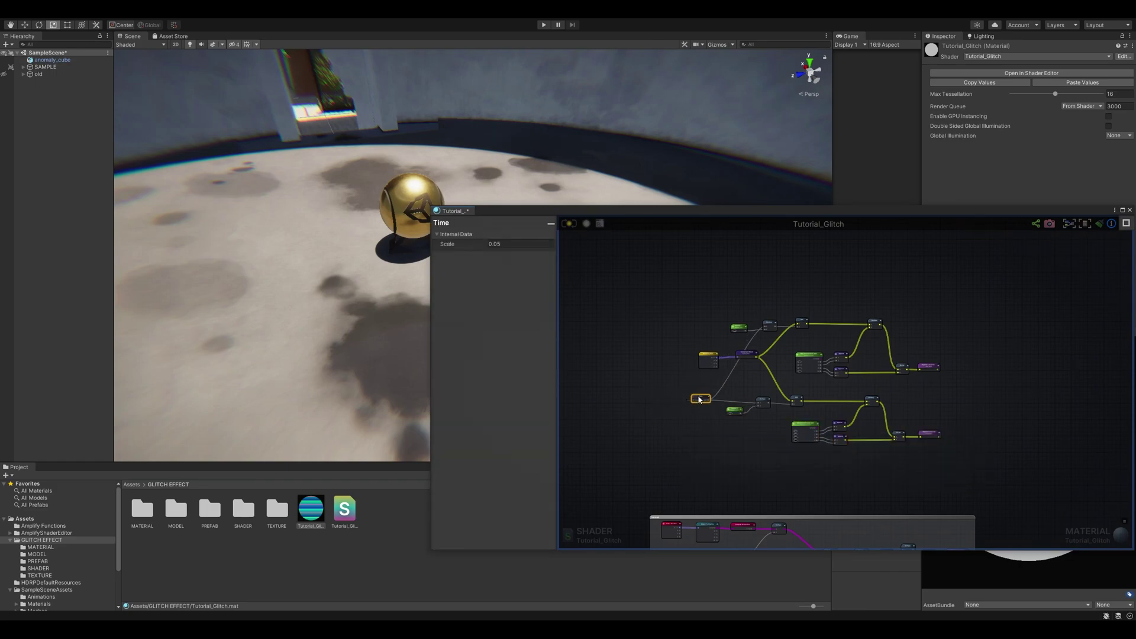
Frame the whole world-position UV network in a comment and move the existing screen UV comment group farther below it
{"action": "left_click", "coordinate": [740, 328]}
{"action": "left_click_drag", "start_coordinate": [1043, 477], "coordinate": [677, 296]}
{"action": "key", "text": "c"}
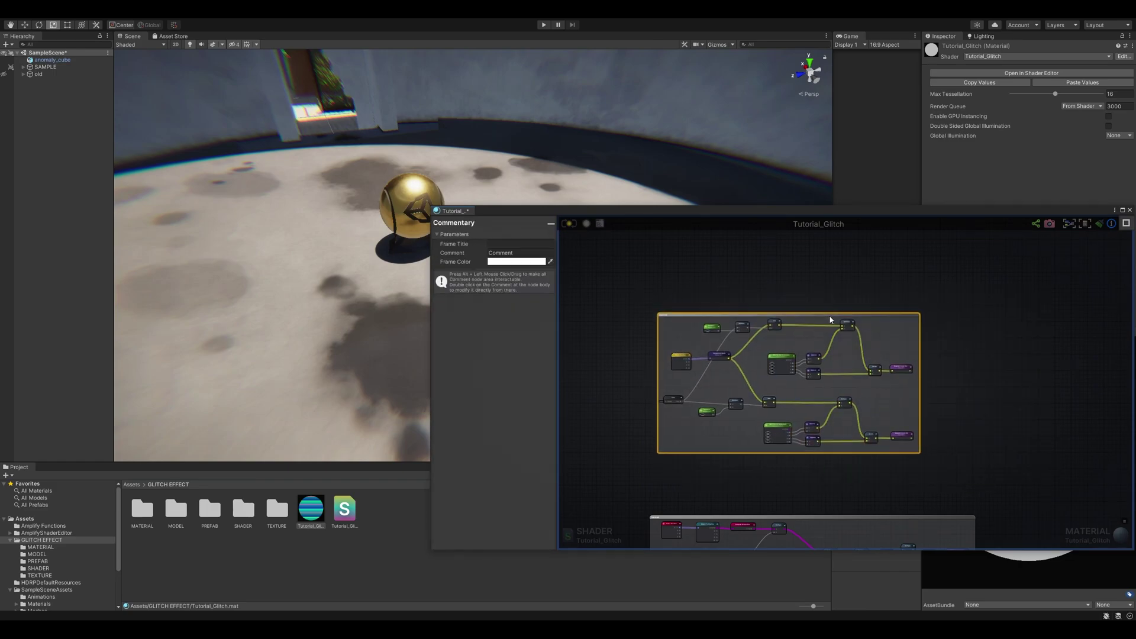
{"action": "scroll", "coordinate": [786, 302], "scroll_direction": "down", "scroll_amount": 3}
{"action": "left_click_drag", "start_coordinate": [845, 365], "coordinate": [841, 414]}
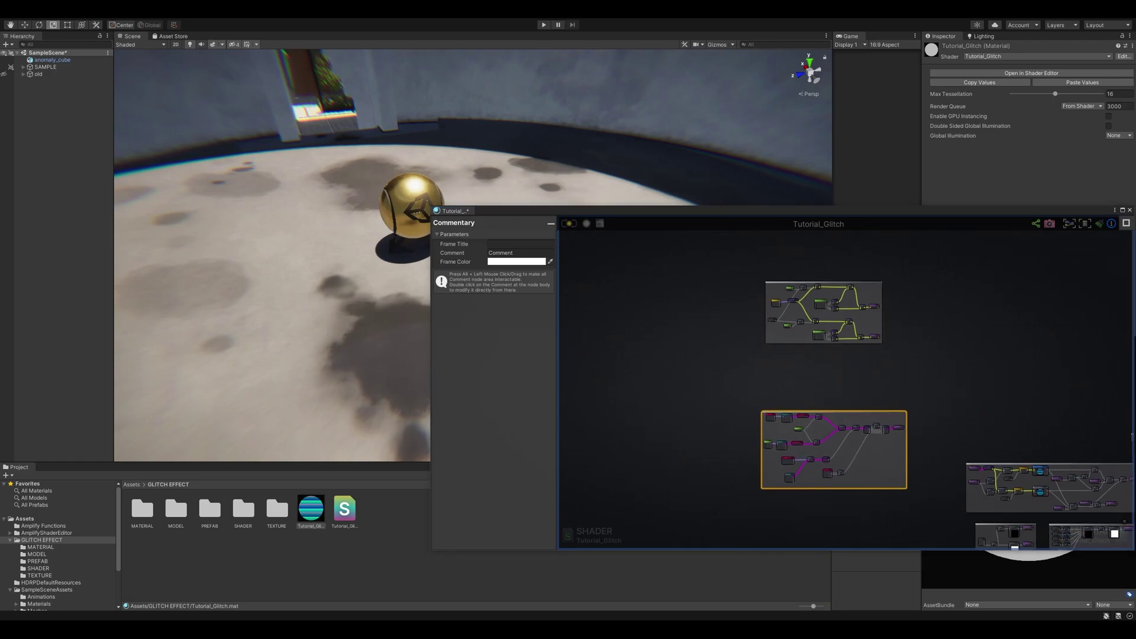
{"action": "left_click", "coordinate": [811, 375]}
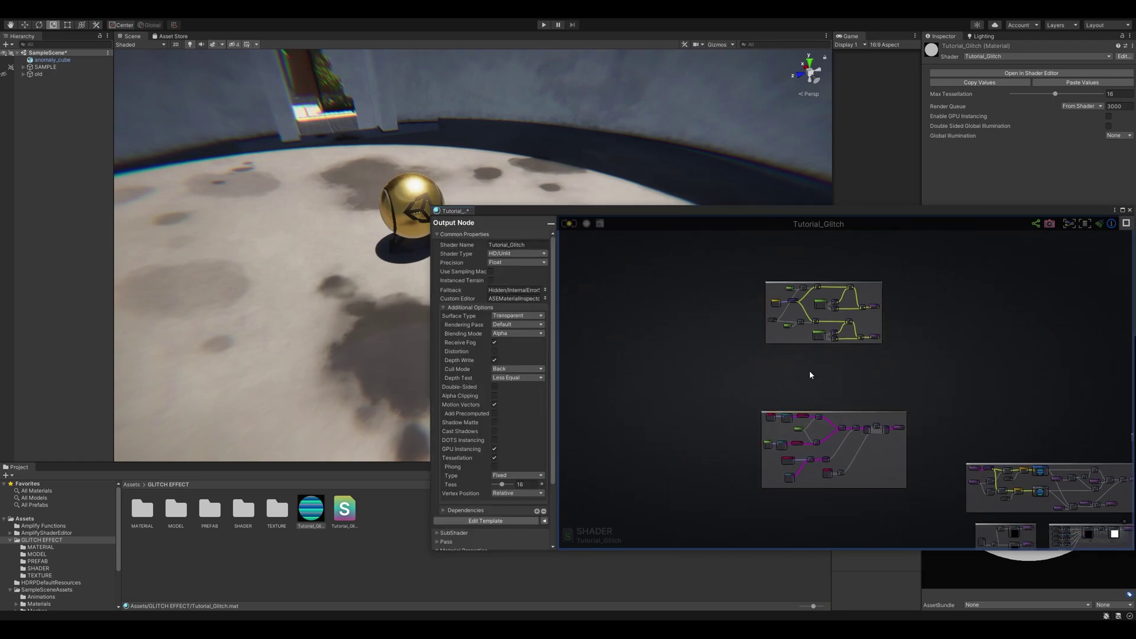
Add the WaterNormal texture from the TEXTURE folder to the empty graph area as a Texture Sample node
{"action": "scroll", "coordinate": [807, 372], "scroll_direction": "up", "scroll_amount": 4}
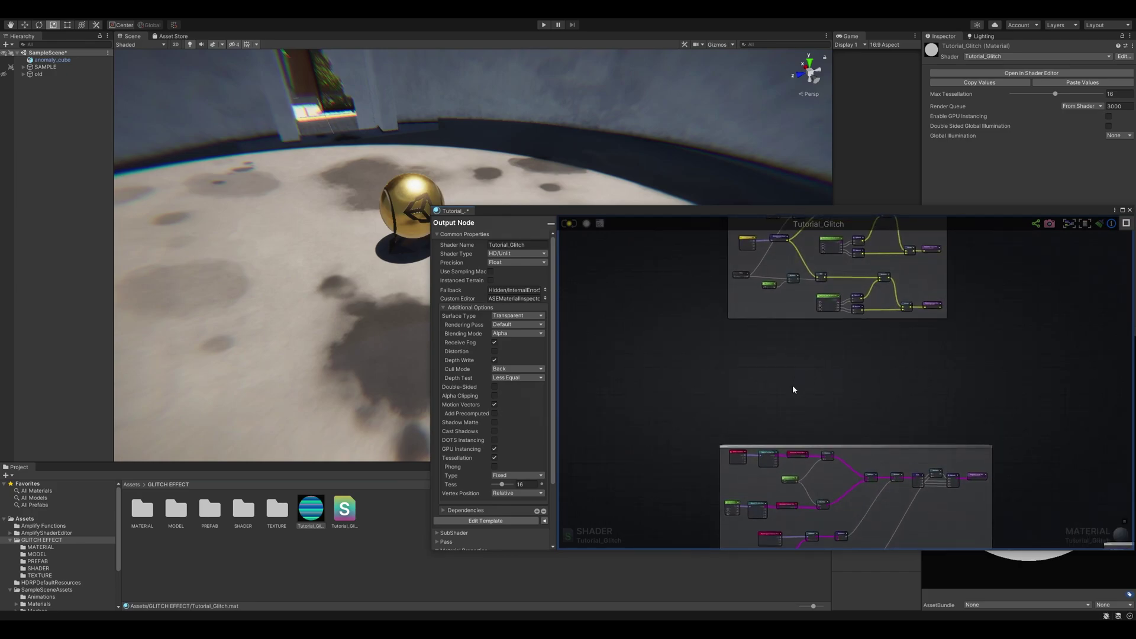
{"action": "scroll", "coordinate": [794, 386], "scroll_direction": "up", "scroll_amount": 4}
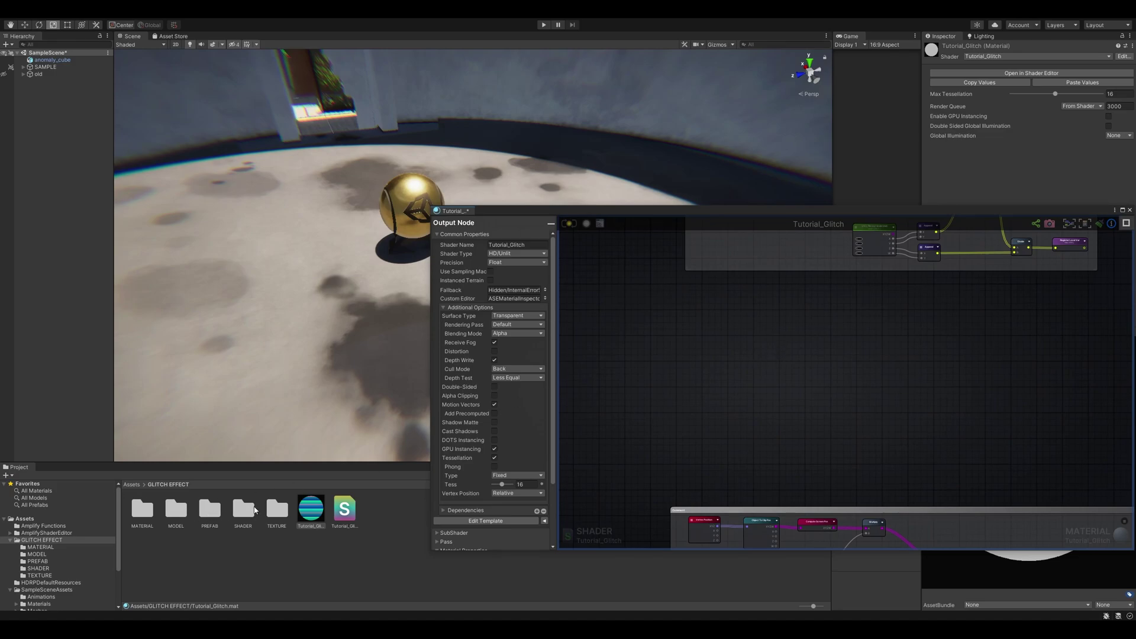
{"action": "left_click", "coordinate": [279, 514]}
{"action": "double_click", "coordinate": [279, 513]}
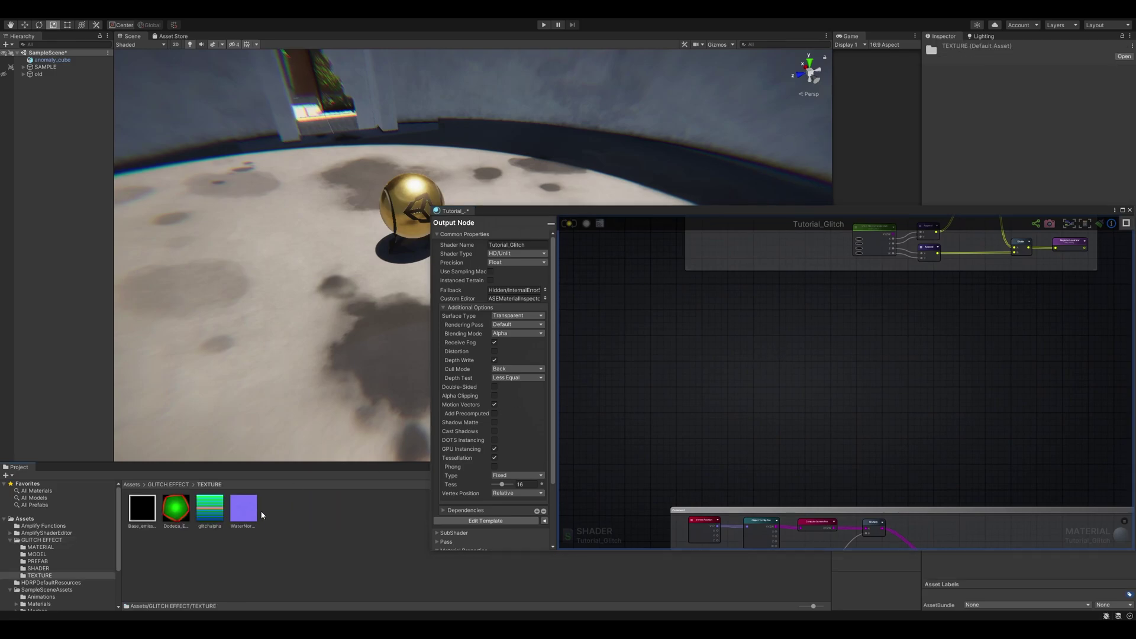
{"action": "left_click_drag", "start_coordinate": [243, 509], "coordinate": [799, 358]}
{"action": "key", "text": "f"}
View the WaterNormal texture's import settings and preview
{"action": "left_click", "coordinate": [243, 508]}
{"action": "left_click_drag", "start_coordinate": [737, 211], "coordinate": [465, 333]}
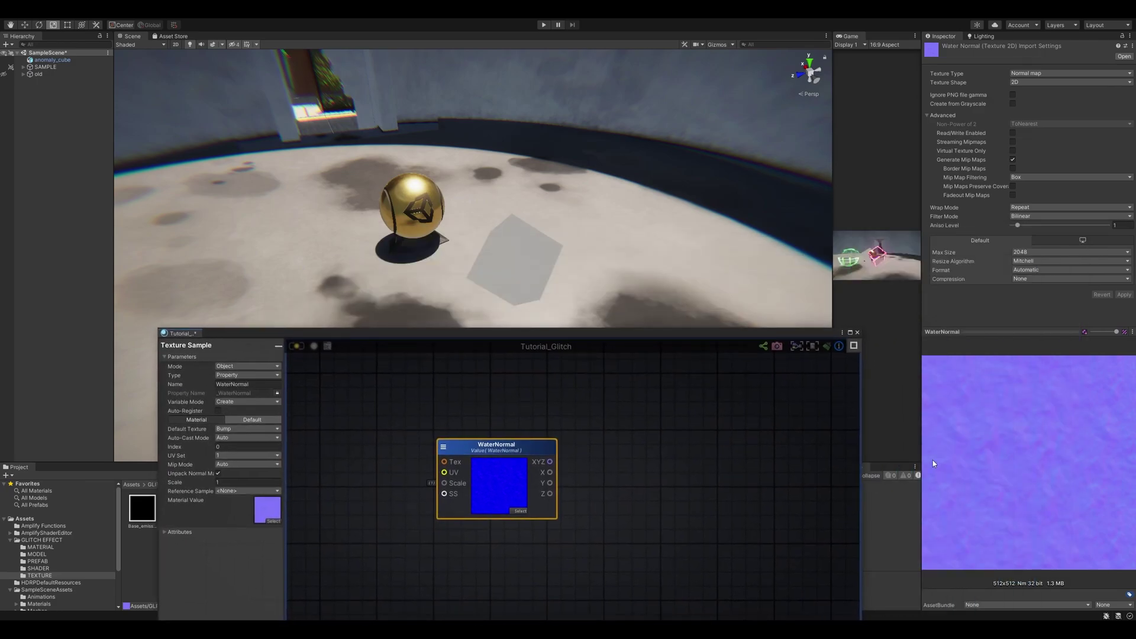
{"action": "left_click_drag", "start_coordinate": [669, 341], "coordinate": [951, 225]}
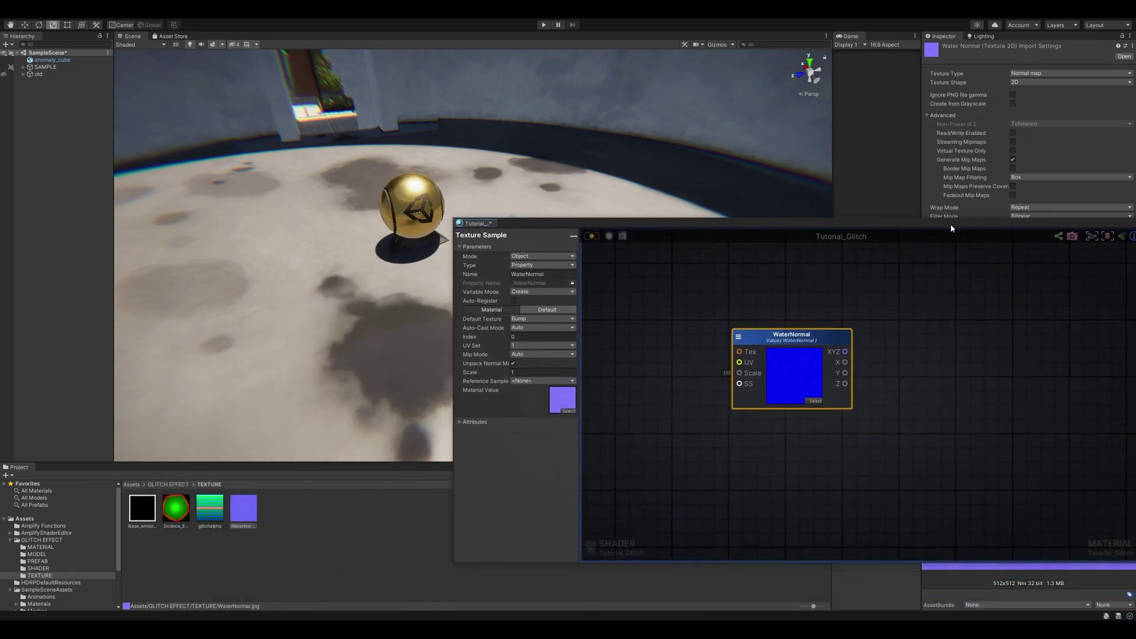
{"action": "left_click", "coordinate": [780, 328]}
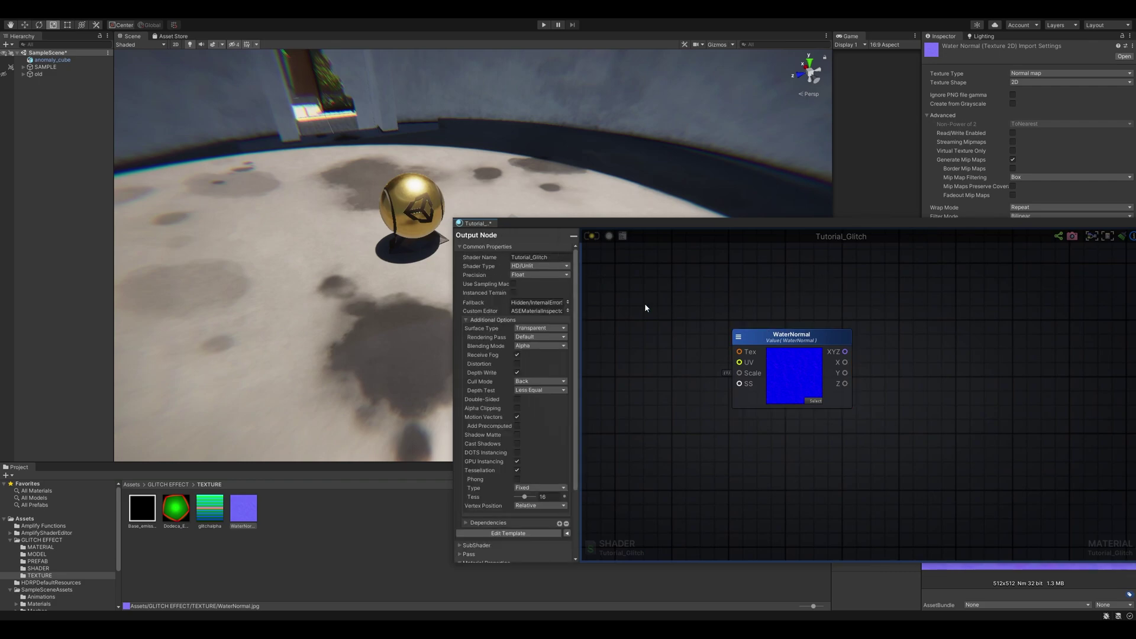
Rename the WaterNormal sample to DistorsionNormal and enable its Hide in Inspector and No Scale Offset attributes
{"action": "left_click", "coordinate": [792, 340]}
{"action": "left_click", "coordinate": [560, 274]}
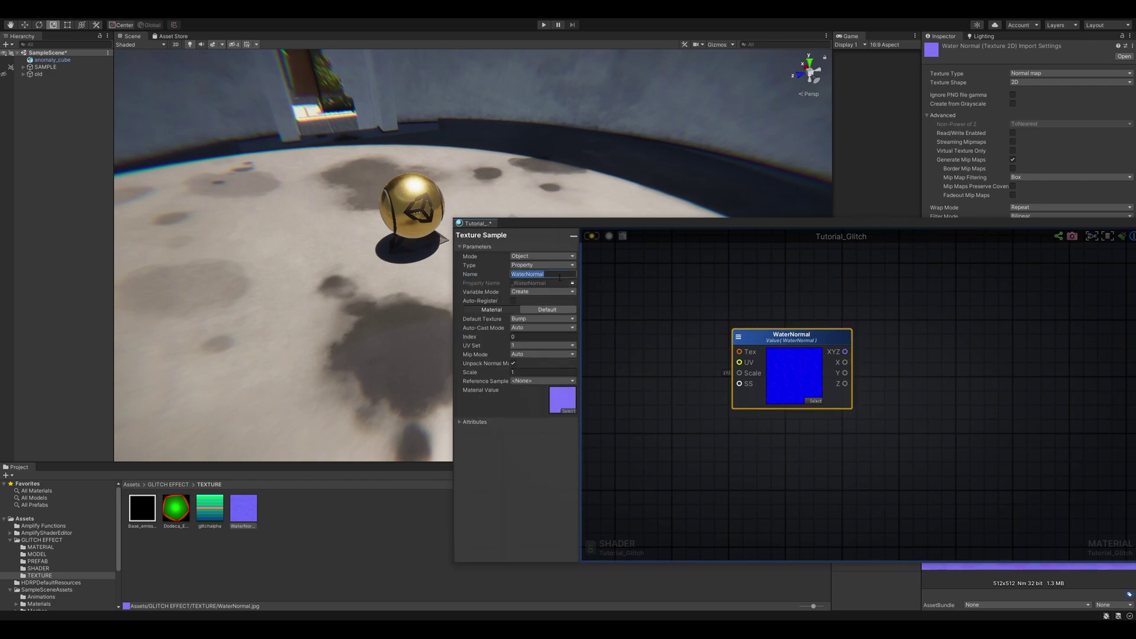
{"action": "type", "text": "Distorsion"}
{"action": "left_click", "coordinate": [534, 423]}
{"action": "left_click", "coordinate": [466, 431]}
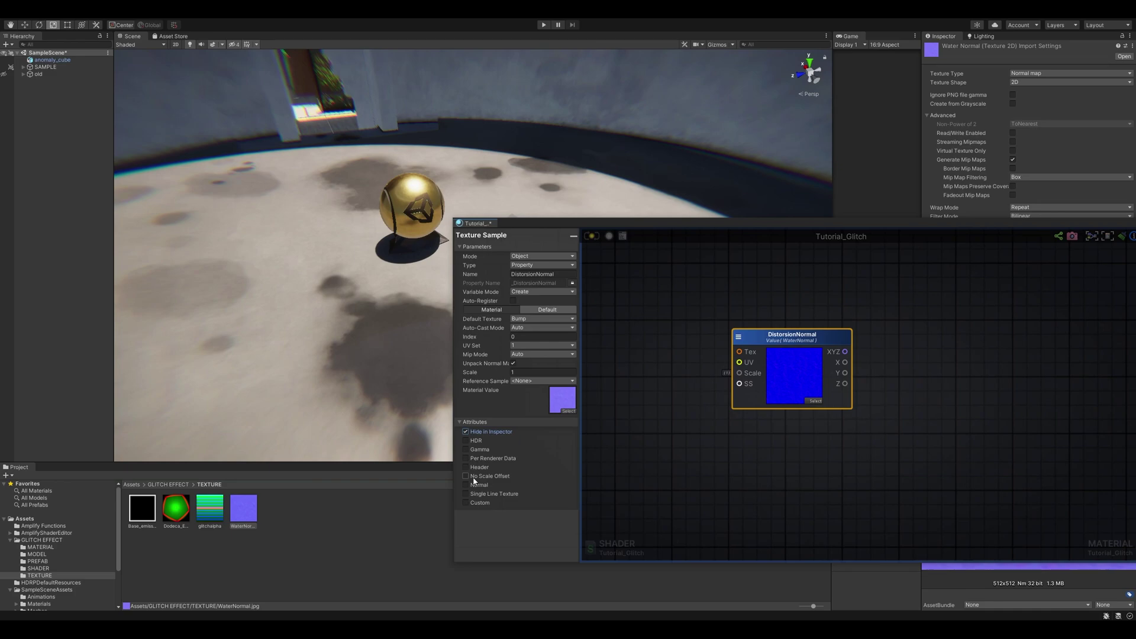
{"action": "left_click", "coordinate": [886, 356]}
Add a Get Local Var node referencing UV1 and connect it to the DistorsionNormal sample's UV input
{"action": "scroll", "coordinate": [881, 354], "scroll_direction": "down", "scroll_amount": 4}
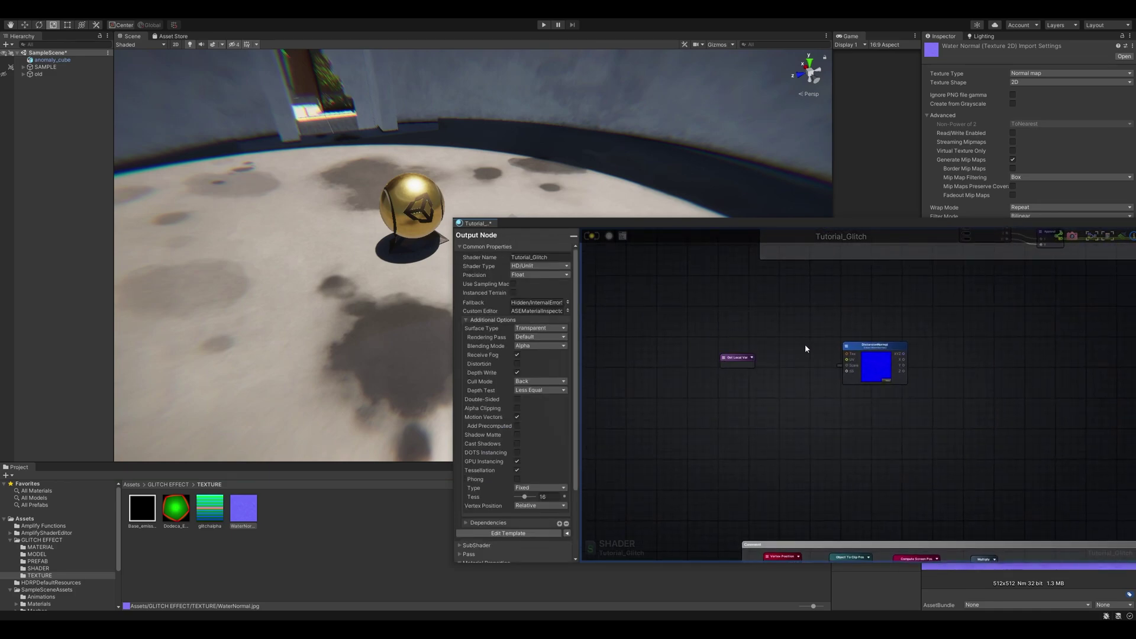
{"action": "scroll", "coordinate": [799, 349], "scroll_direction": "up", "scroll_amount": 4}
{"action": "left_click_drag", "start_coordinate": [681, 372], "coordinate": [879, 370]}
{"action": "left_click", "coordinate": [700, 353]}
{"action": "left_click", "coordinate": [714, 458]}
{"action": "left_click_drag", "start_coordinate": [729, 351], "coordinate": [763, 355]}
{"action": "middle_click_drag", "start_coordinate": [768, 368], "coordinate": [640, 356]}
{"action": "middle_click_drag", "start_coordinate": [914, 367], "coordinate": [867, 356]}
{"action": "scroll", "coordinate": [866, 356], "scroll_direction": "down", "scroll_amount": 1}
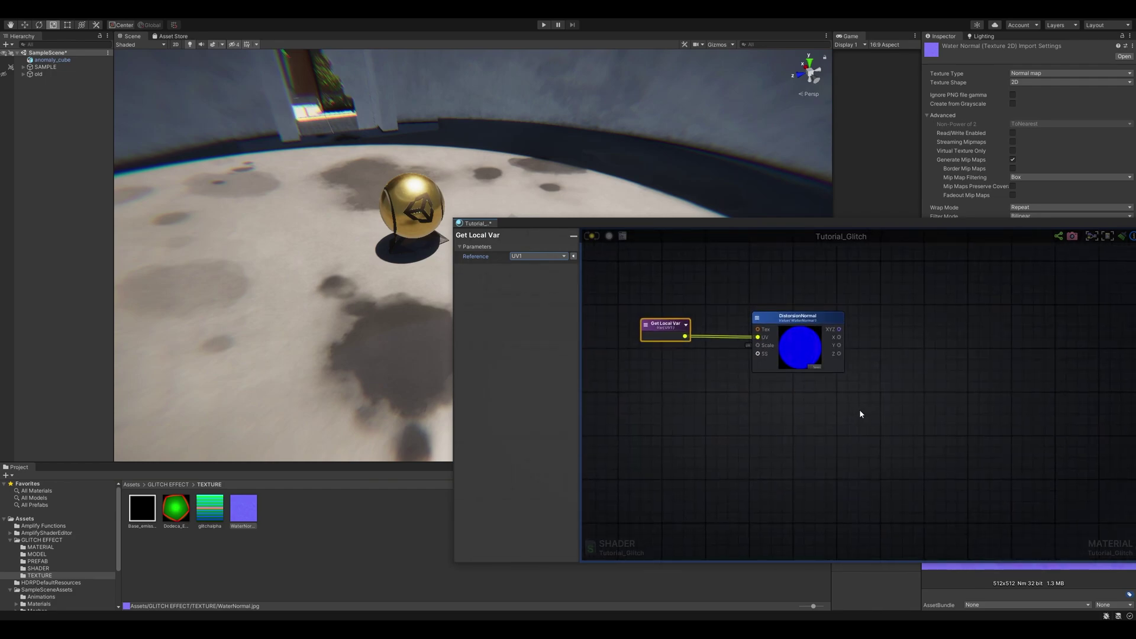
Duplicate the DistorsionNormal sample, place the copy below the original, and set its mode to Reference
{"action": "left_click", "coordinate": [793, 320]}
{"action": "key", "text": "ctrl+d"}
{"action": "left_click_drag", "start_coordinate": [775, 324], "coordinate": [771, 400]}
{"action": "left_click", "coordinate": [542, 256]}
{"action": "left_click", "coordinate": [536, 273]}
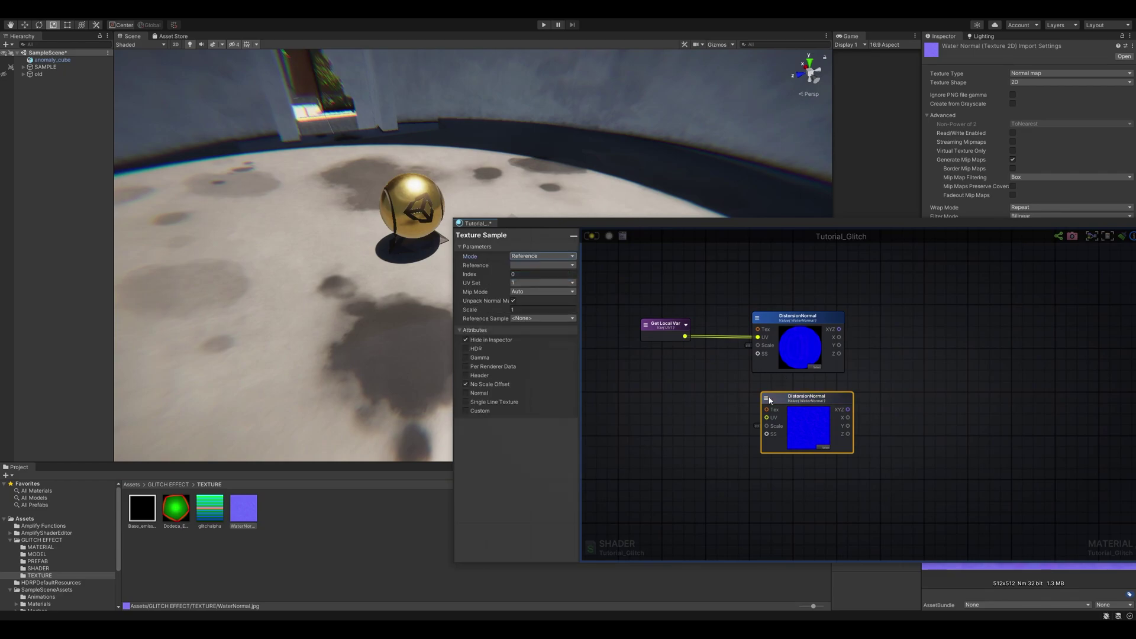
Set the duplicated texture sample's reference to _DistorsionNormal
{"action": "left_click", "coordinate": [767, 399]}
{"action": "left_click", "coordinate": [820, 385]}
{"action": "left_click", "coordinate": [817, 396]}
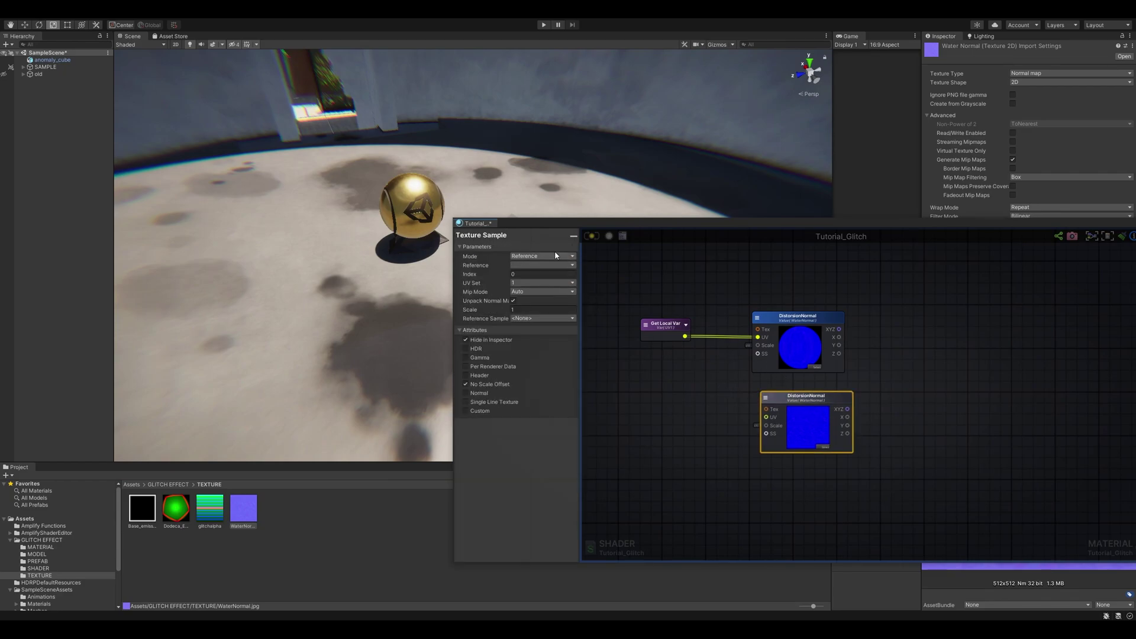
{"action": "left_click", "coordinate": [547, 266]}
{"action": "left_click", "coordinate": [538, 284]}
{"action": "left_click", "coordinate": [542, 265]}
{"action": "left_click", "coordinate": [543, 276]}
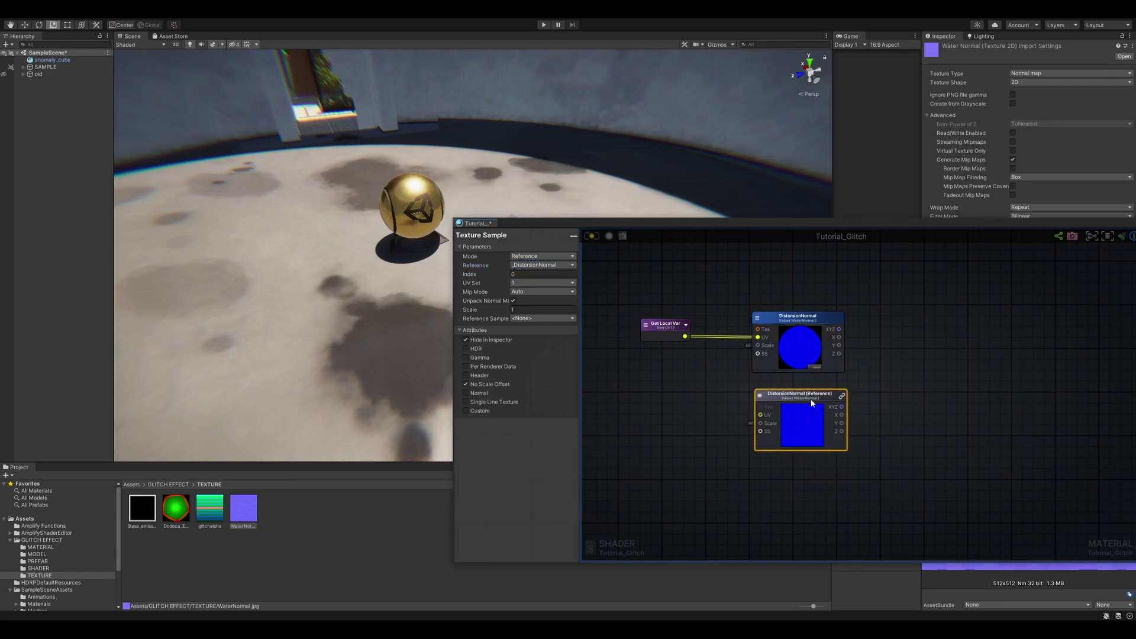
Duplicate the Get Local Var node, set its reference to UV2, and connect it to the reference sample's UV input
{"action": "scroll", "coordinate": [718, 369], "scroll_direction": "up", "scroll_amount": 3}
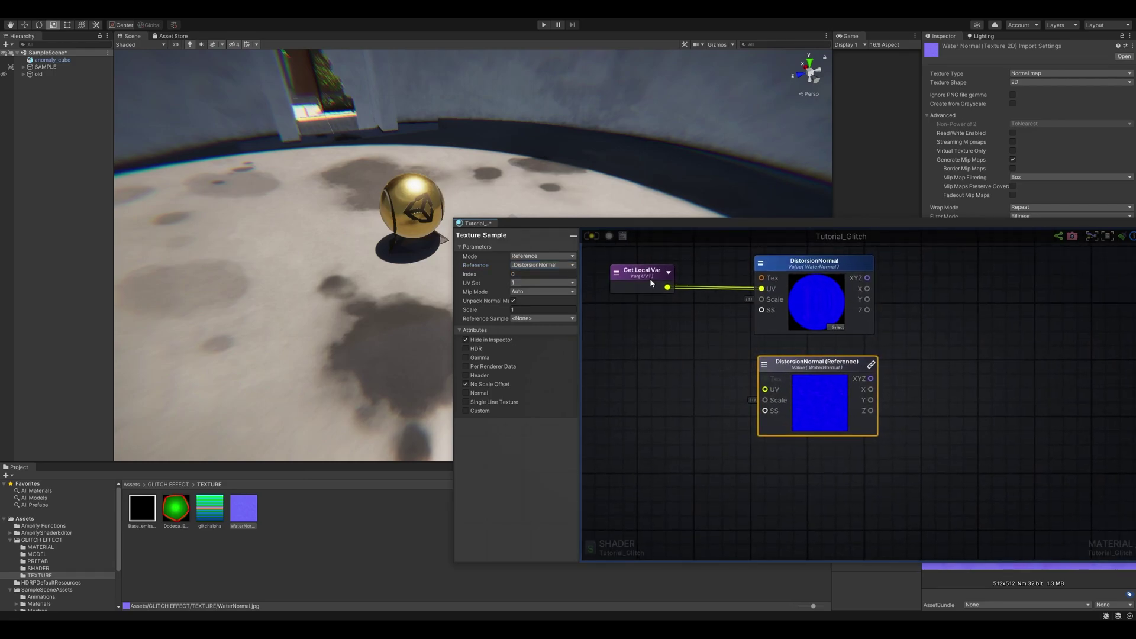
{"action": "left_click", "coordinate": [643, 270]}
{"action": "key", "text": "ctrl+d"}
{"action": "left_click_drag", "start_coordinate": [694, 299], "coordinate": [765, 390]}
{"action": "left_click", "coordinate": [642, 347]}
{"action": "left_click", "coordinate": [659, 462]}
{"action": "left_click_drag", "start_coordinate": [669, 343], "coordinate": [643, 372]}
Add a Lerp node with the two DistorsionNormal samples' XYZ outputs connected to its A and B inputs
{"action": "middle_click_drag", "start_coordinate": [936, 357], "coordinate": [812, 353]}
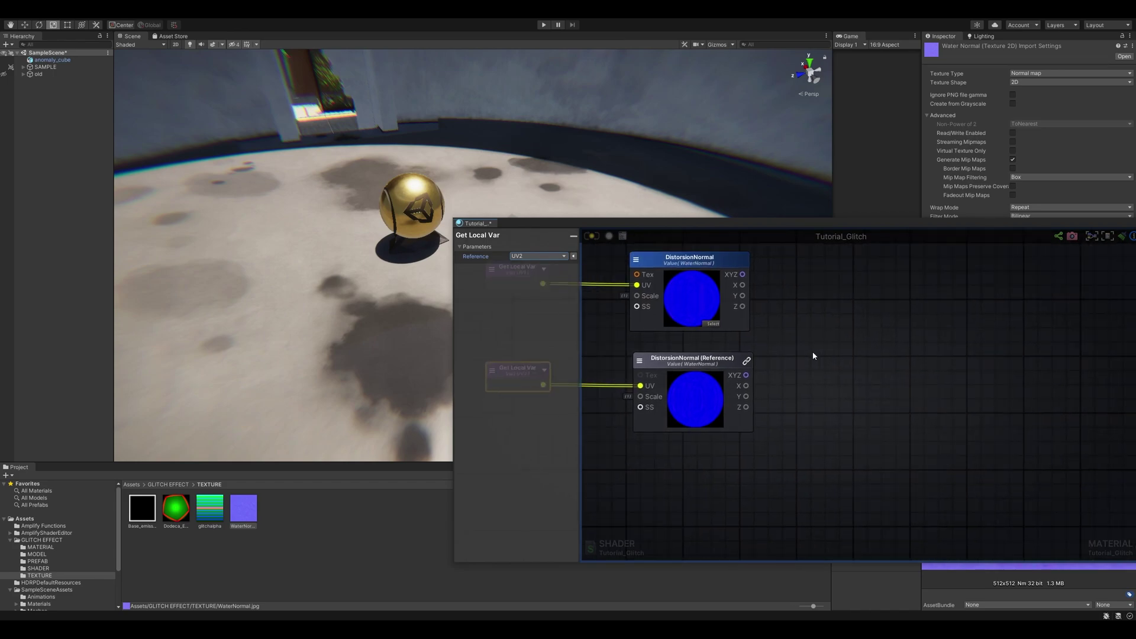
{"action": "key", "text": "l"}
{"action": "left_click", "coordinate": [855, 338]}
{"action": "left_click_drag", "start_coordinate": [743, 274], "coordinate": [852, 335]}
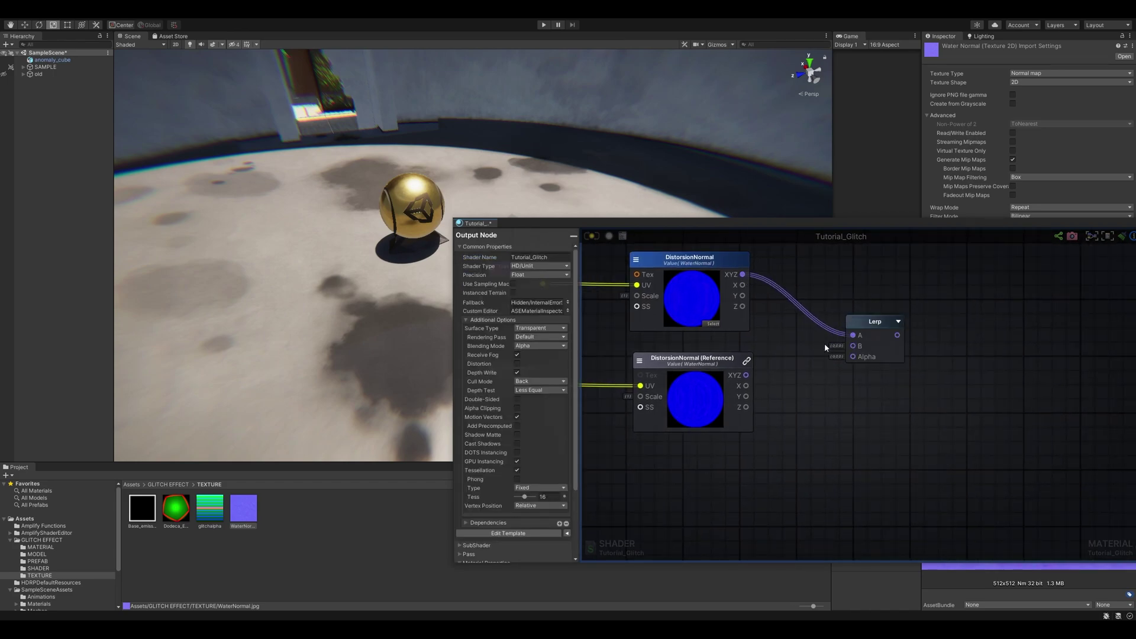
{"action": "left_click_drag", "start_coordinate": [746, 375], "coordinate": [867, 348]}
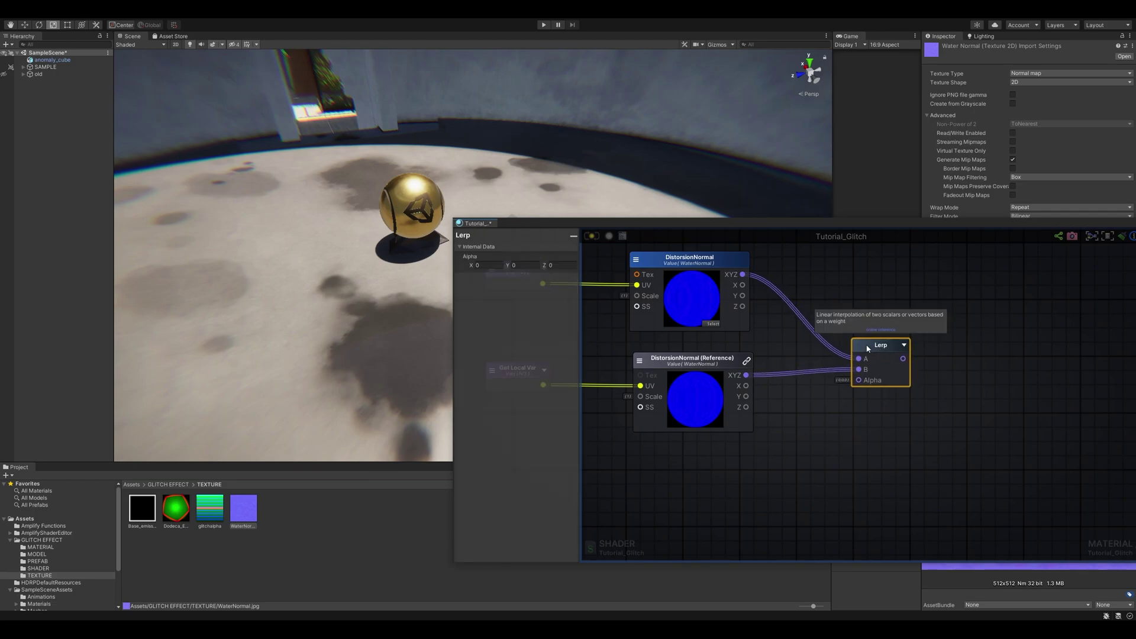
{"action": "left_click", "coordinate": [635, 430]}
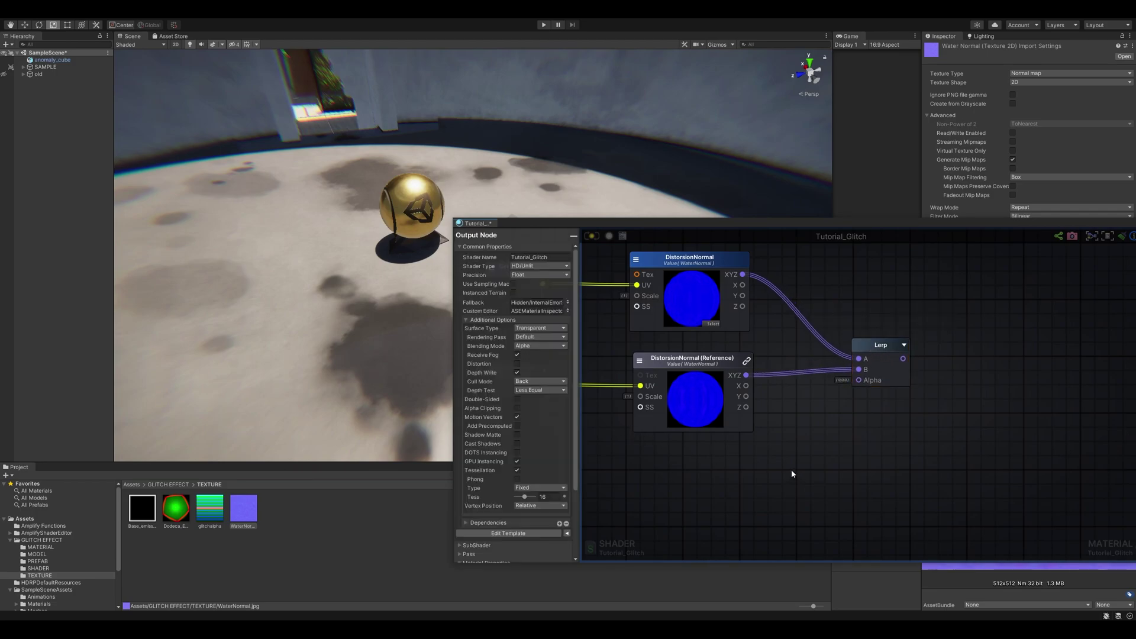
Add a Float node below the texture samples with a default value of 0.7 and a maximum of 1
{"action": "scroll", "coordinate": [792, 470], "scroll_direction": "down", "scroll_amount": 4}
{"action": "left_click", "coordinate": [746, 452]}
{"action": "left_click", "coordinate": [760, 456]}
{"action": "left_click", "coordinate": [520, 301]}
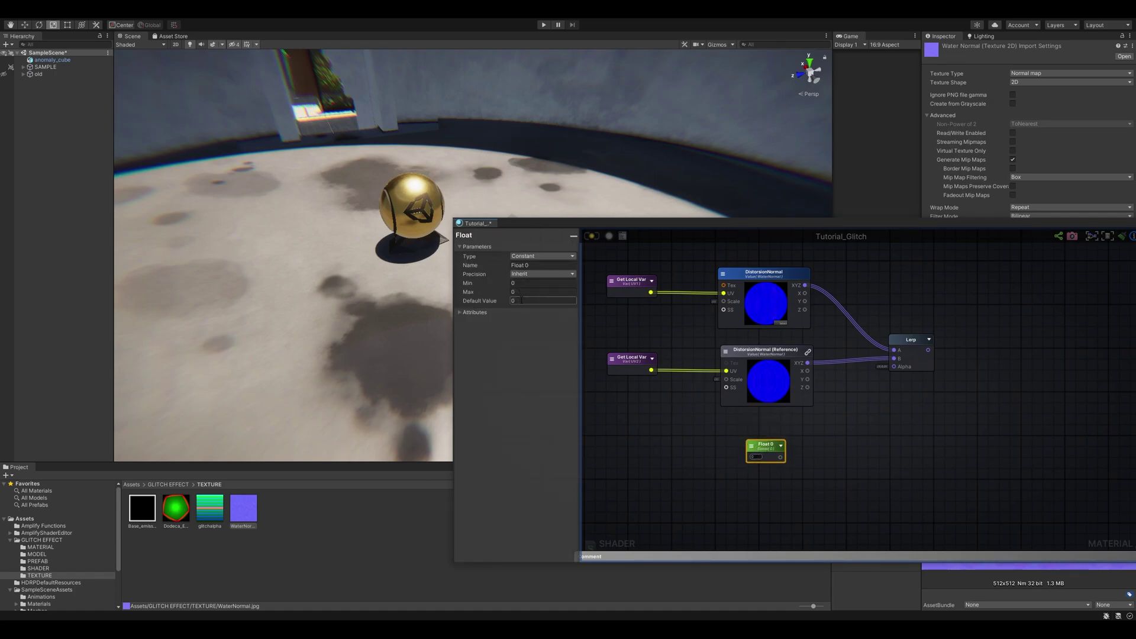
{"action": "left_click", "coordinate": [520, 291]}
{"action": "type", "text": "1"}
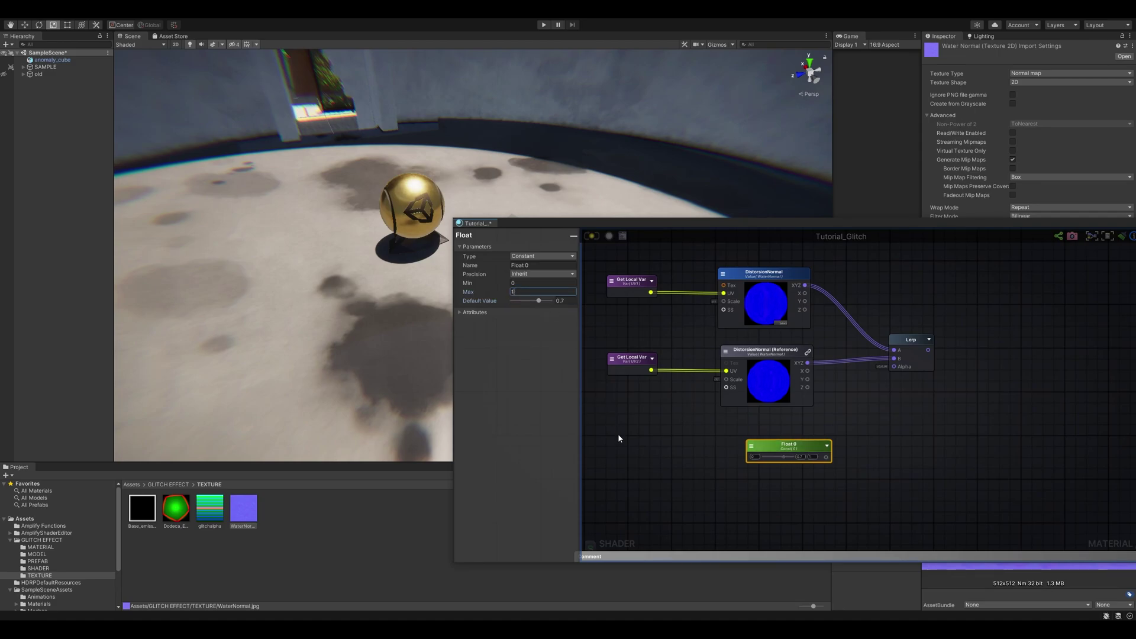
Make the Float a property named DistorsionBlend and connect it to the Lerp's Alpha input
{"action": "middle_click_drag", "start_coordinate": [719, 456], "coordinate": [717, 434]}
{"action": "scroll", "coordinate": [717, 434], "scroll_direction": "up", "scroll_amount": 1}
{"action": "left_click_drag", "start_coordinate": [814, 422], "coordinate": [798, 421]}
{"action": "left_click", "coordinate": [534, 255]}
{"action": "left_click", "coordinate": [535, 274]}
{"action": "left_click", "coordinate": [537, 266]}
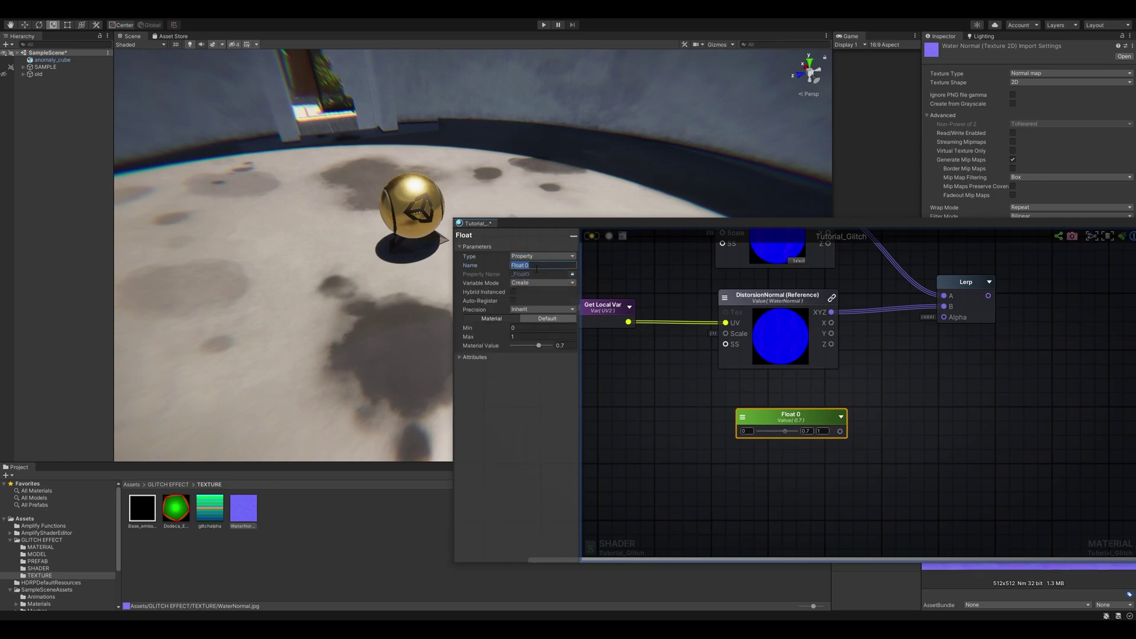
{"action": "type", "text": "Di"}
{"action": "left_click_drag", "start_coordinate": [839, 431], "coordinate": [944, 318]}
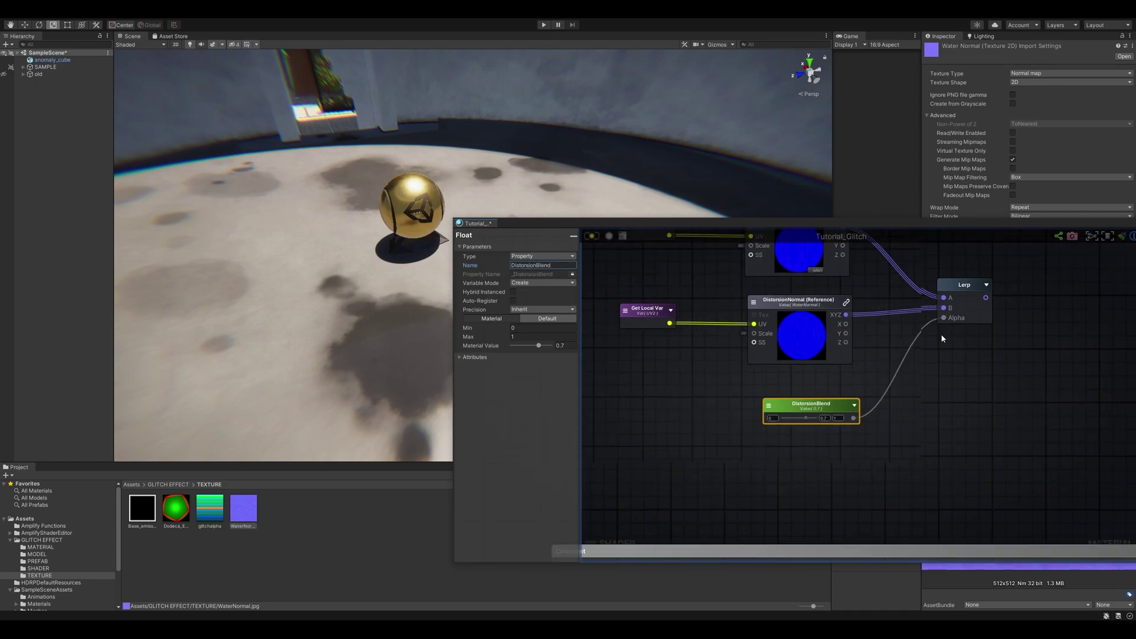
Add a Register Local Var node fed by the Lerp output and name its variable Distorsion
{"action": "scroll", "coordinate": [800, 371], "scroll_direction": "down", "scroll_amount": 2}
{"action": "middle_click_drag", "start_coordinate": [927, 339], "coordinate": [889, 346]}
{"action": "left_click", "coordinate": [835, 325]}
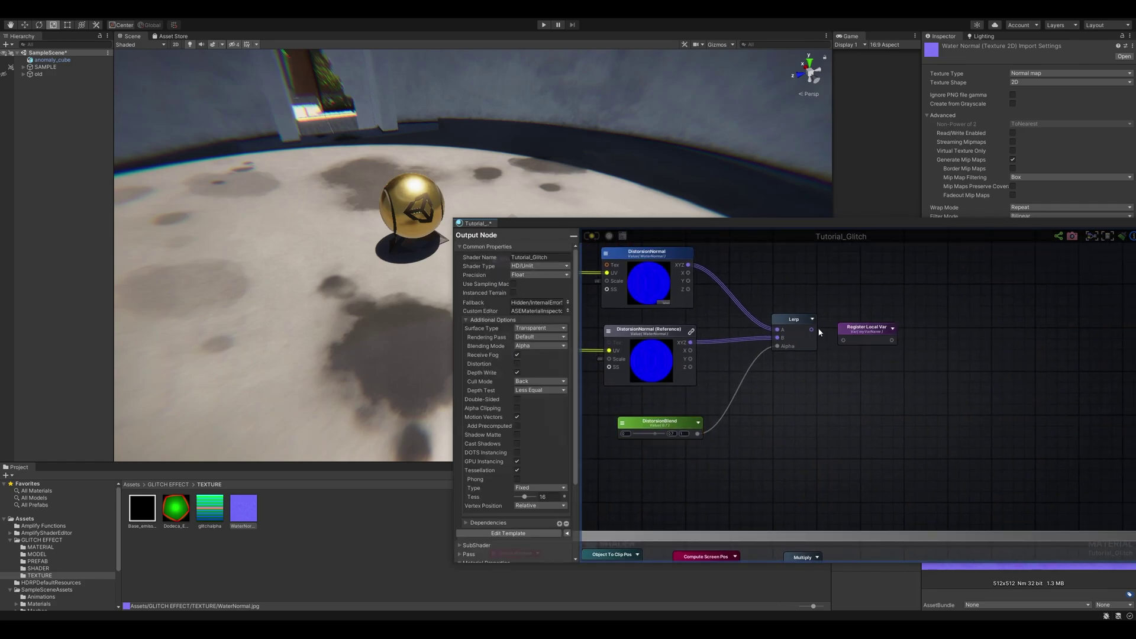
{"action": "left_click_drag", "start_coordinate": [856, 335], "coordinate": [859, 325]}
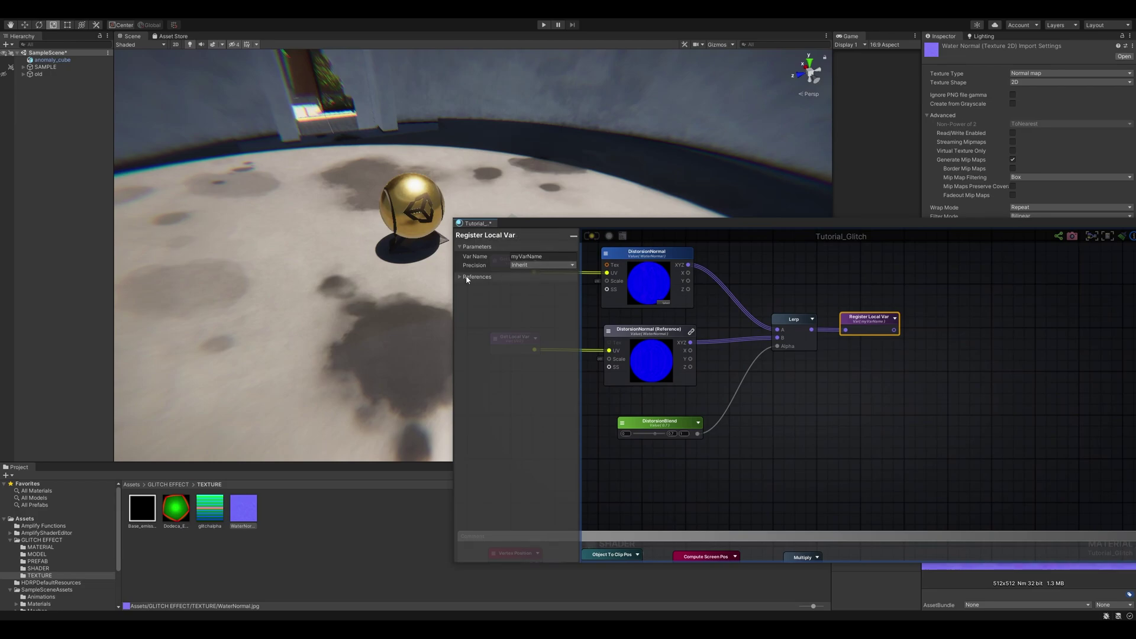
{"action": "middle_click_drag", "start_coordinate": [901, 280], "coordinate": [868, 281]}
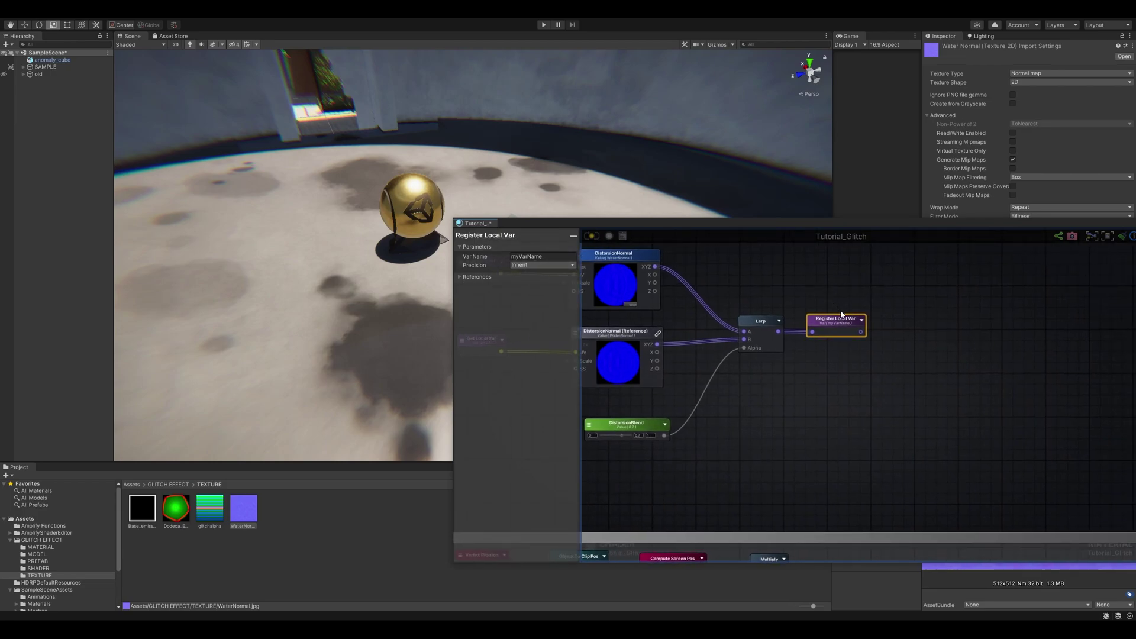
{"action": "left_click", "coordinate": [559, 256]}
{"action": "type", "text": "Distorsion"}
Connect a new Get Local Var node referencing Distorsion to the Tutorial_Glitch output node's Color input and update the shader
{"action": "scroll", "coordinate": [908, 390], "scroll_direction": "down", "scroll_amount": 5}
{"action": "middle_click_drag", "start_coordinate": [908, 390], "coordinate": [580, 385]}
{"action": "middle_click_drag", "start_coordinate": [1026, 385], "coordinate": [704, 412]}
{"action": "scroll", "coordinate": [781, 390], "scroll_direction": "down", "scroll_amount": 8}
{"action": "middle_click_drag", "start_coordinate": [828, 387], "coordinate": [783, 376]}
{"action": "key", "text": "f"}
{"action": "left_click", "coordinate": [777, 389]}
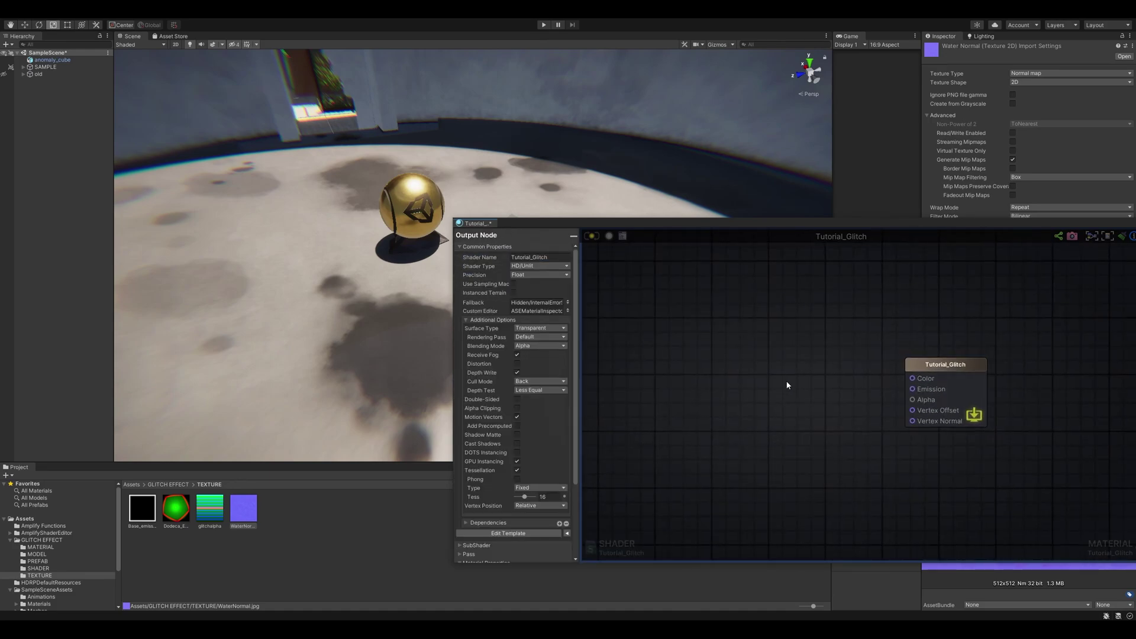
{"action": "key", "text": "g"}
{"action": "left_click", "coordinate": [796, 382]}
{"action": "left_click", "coordinate": [803, 388]}
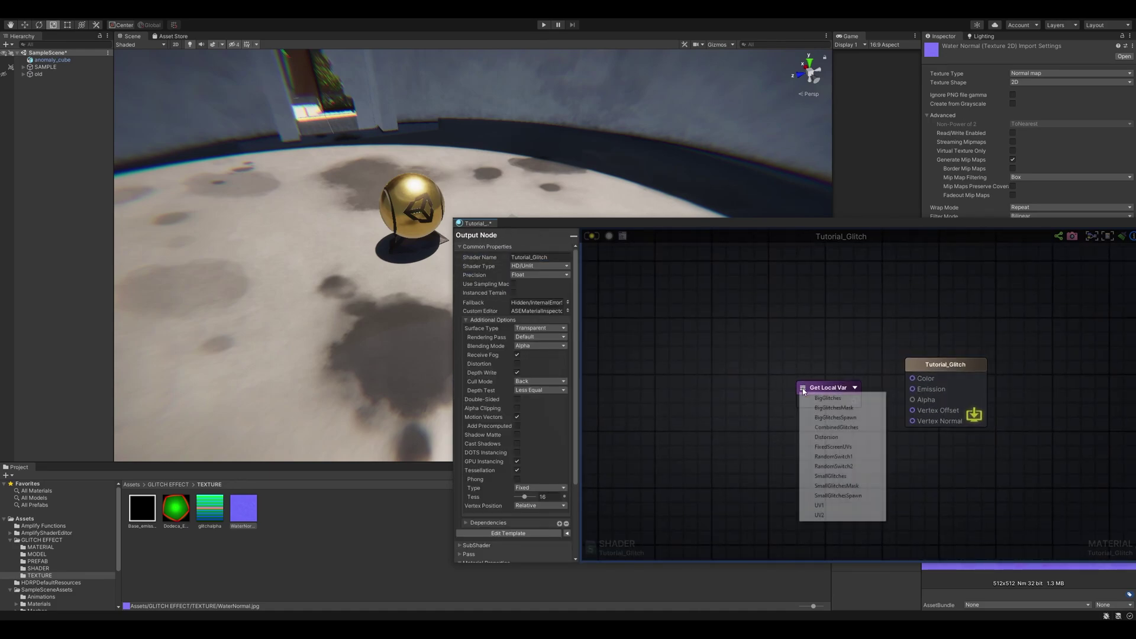
{"action": "left_click", "coordinate": [834, 438]}
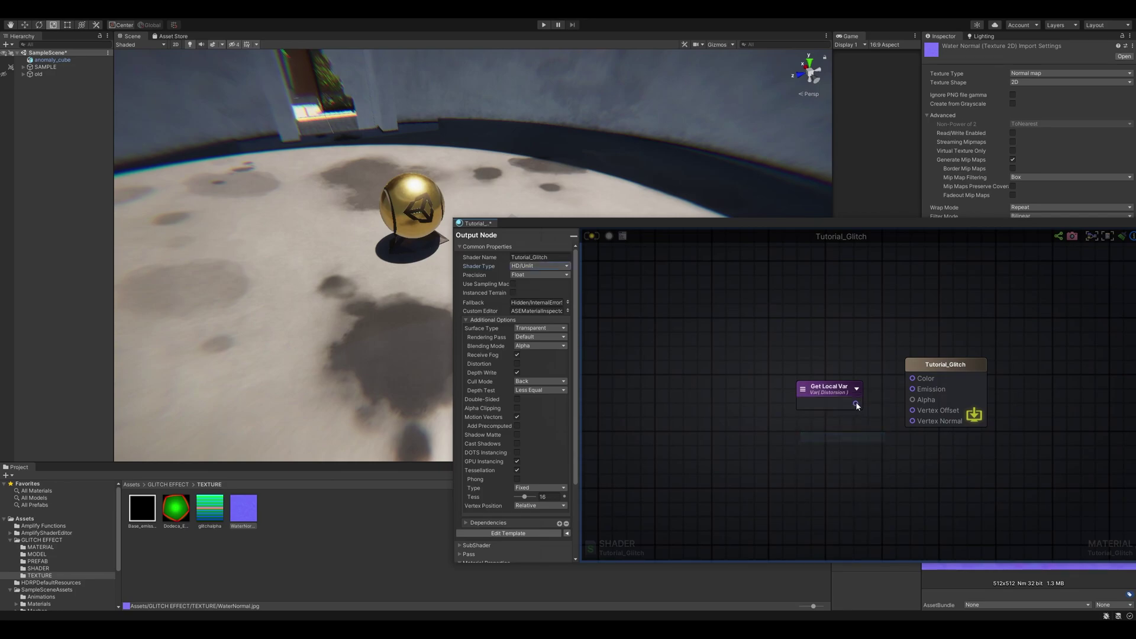
{"action": "left_click_drag", "start_coordinate": [908, 379], "coordinate": [911, 379]}
{"action": "left_click", "coordinate": [589, 240]}
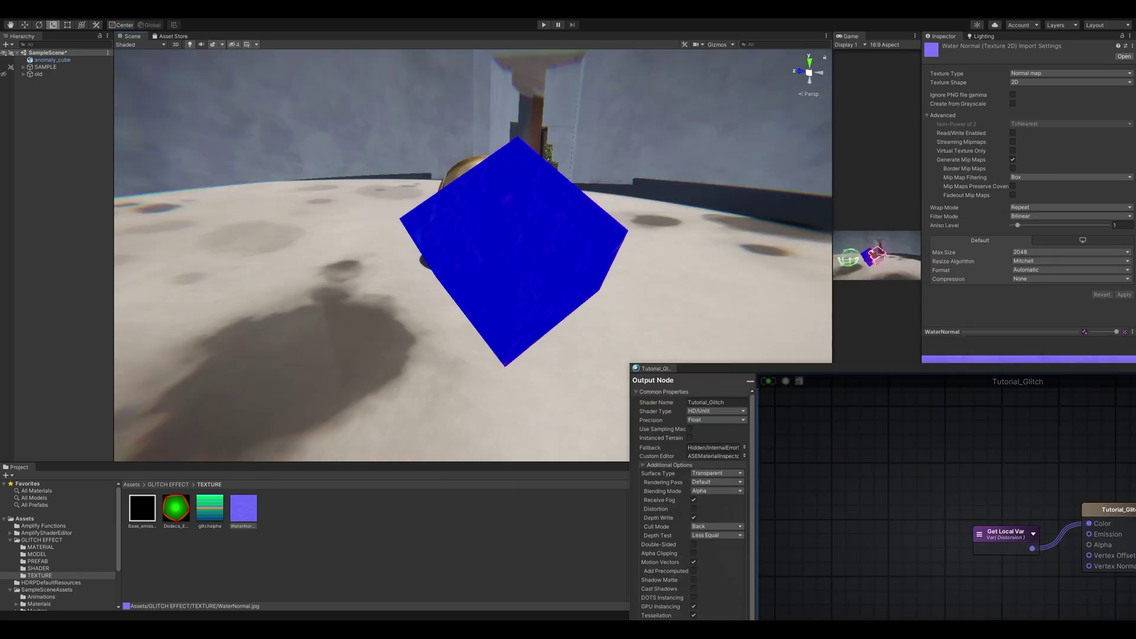
Select the anomaly cube in the scene and set its material's DistorsionBlend to about 0.55
{"action": "left_click", "coordinate": [496, 271]}
{"action": "left_click_drag", "start_coordinate": [857, 388], "coordinate": [694, 506]}
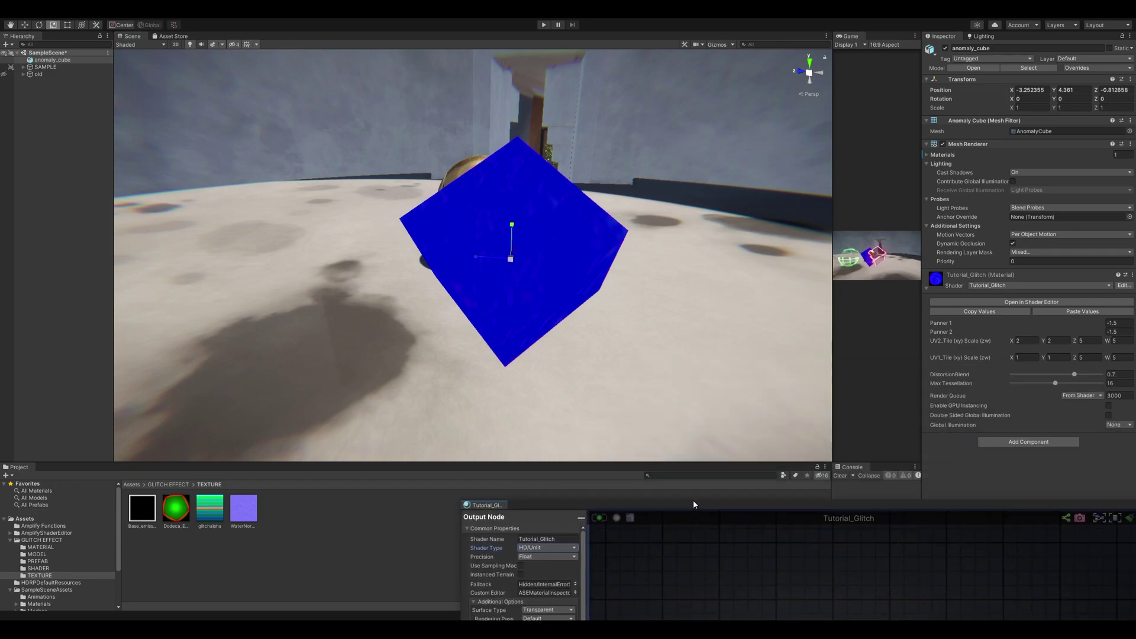
{"action": "left_click_drag", "start_coordinate": [1074, 376], "coordinate": [1061, 356]}
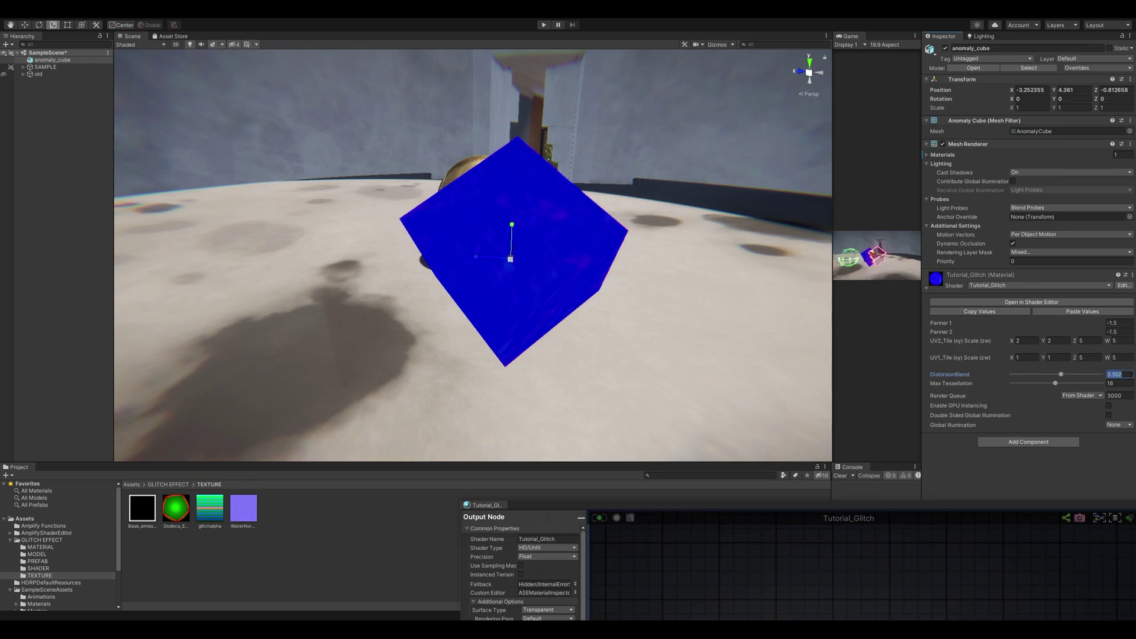
Detach the Distorsion Get Local Var node from the output node's Color input and move it away from the output node
{"action": "left_click_drag", "start_coordinate": [591, 505], "coordinate": [612, 158]}
{"action": "scroll", "coordinate": [850, 359], "scroll_direction": "down", "scroll_amount": 3}
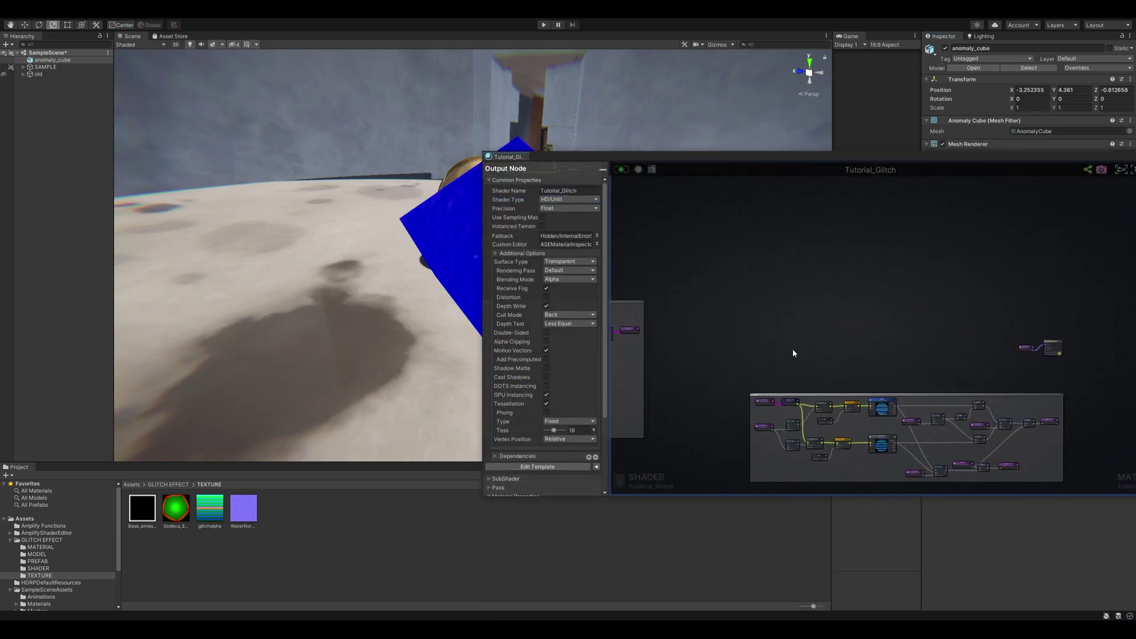
{"action": "middle_click_drag", "start_coordinate": [851, 359], "coordinate": [761, 349]}
{"action": "left_click", "coordinate": [940, 339]}
{"action": "left_click_drag", "start_coordinate": [941, 339], "coordinate": [691, 309], "text": "alt"}
Wrap the distortion nodes in a comment frame and place the Distorsion Get Local Var node in the empty area below it
{"action": "key", "text": "c"}
{"action": "left_click_drag", "start_coordinate": [789, 301], "coordinate": [793, 275]}
{"action": "scroll", "coordinate": [874, 338], "scroll_direction": "down", "scroll_amount": 2}
{"action": "left_click_drag", "start_coordinate": [854, 335], "coordinate": [856, 397]}
{"action": "left_click", "coordinate": [819, 324]}
{"action": "left_click_drag", "start_coordinate": [818, 324], "coordinate": [737, 333]}
{"action": "scroll", "coordinate": [755, 320], "scroll_direction": "up", "scroll_amount": 4}
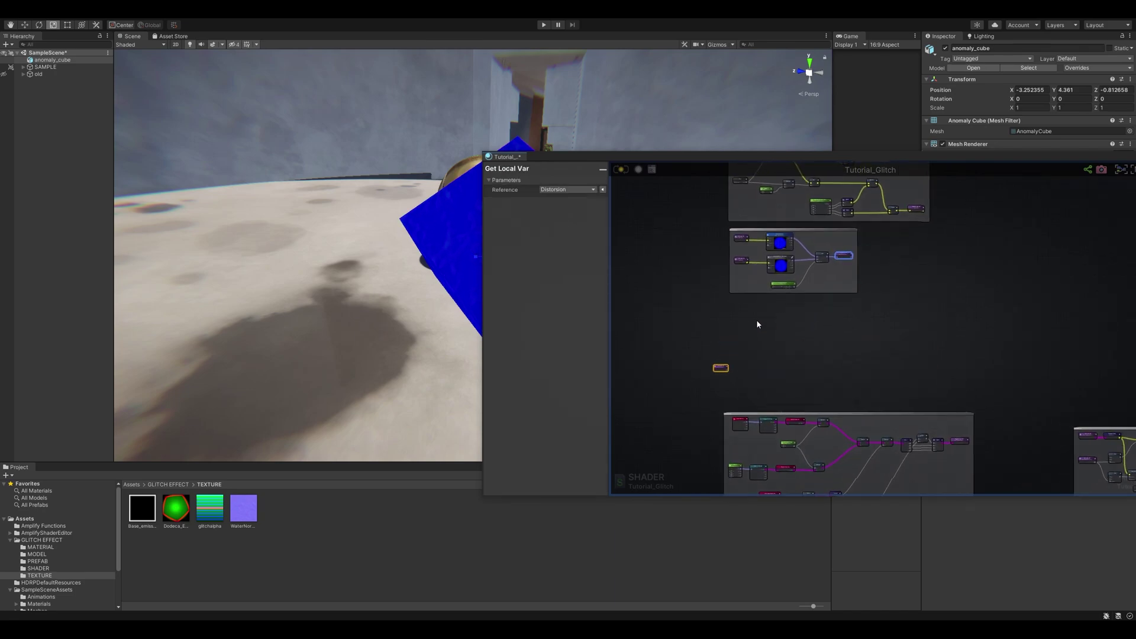
{"action": "left_click_drag", "start_coordinate": [689, 414], "coordinate": [733, 421]}
Add a Grab Screen Position node between the distortion frame and the Distorsion Get Local Var node
{"action": "left_click", "coordinate": [735, 351]}
{"action": "right_click", "coordinate": [734, 351]}
{"action": "type", "text": "grab"}
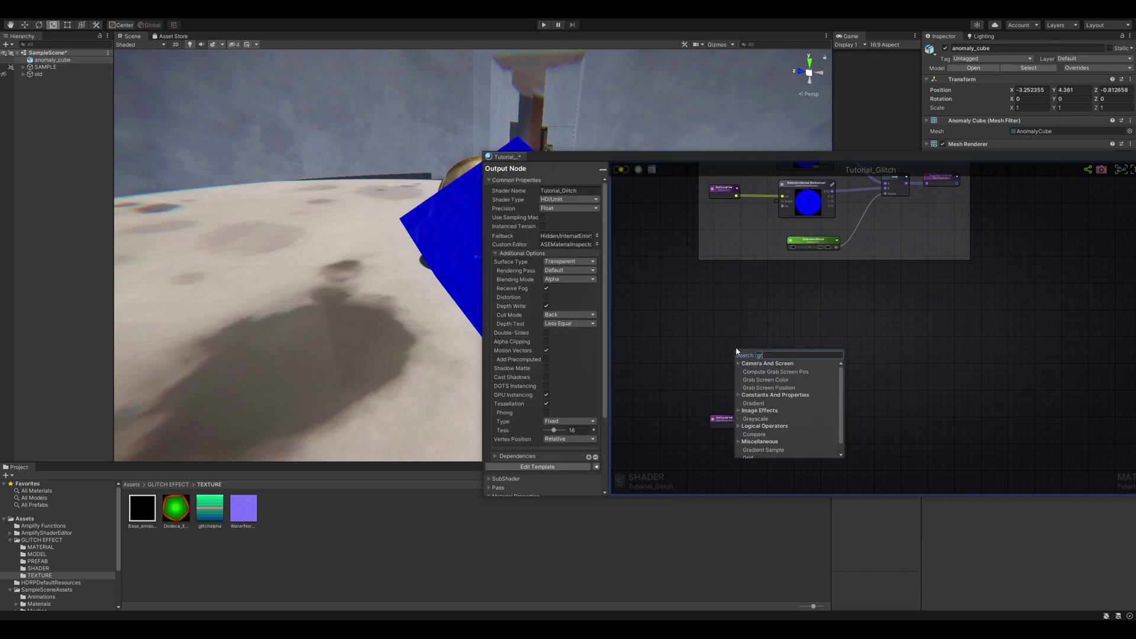
{"action": "left_click", "coordinate": [777, 388]}
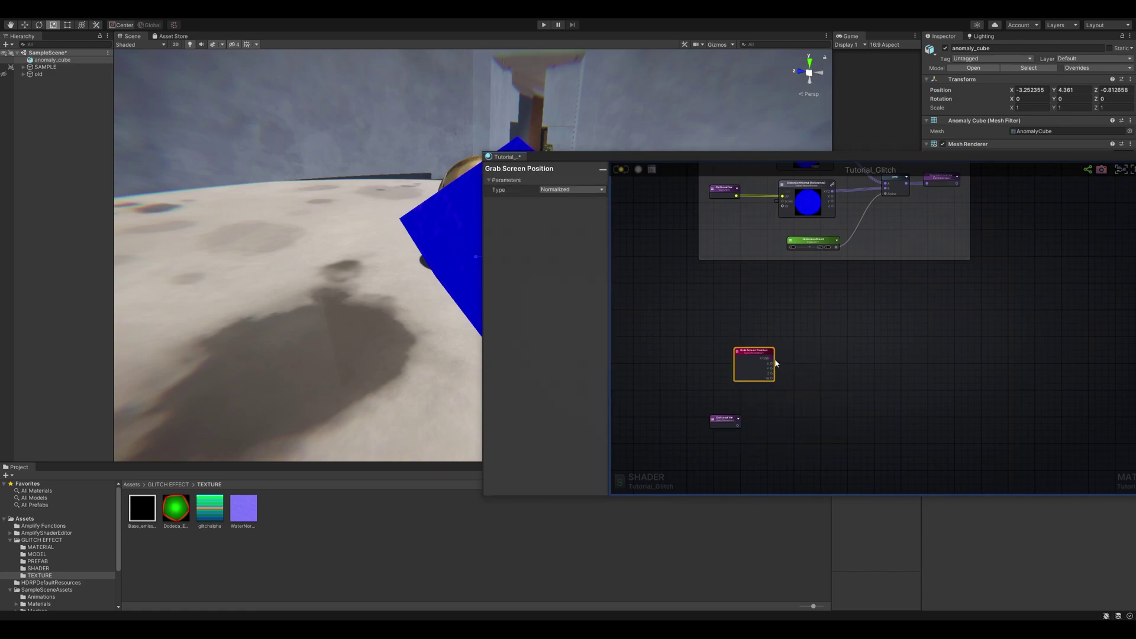
{"action": "left_click_drag", "start_coordinate": [748, 343], "coordinate": [734, 308]}
{"action": "scroll", "coordinate": [810, 323], "scroll_direction": "up", "scroll_amount": 1}
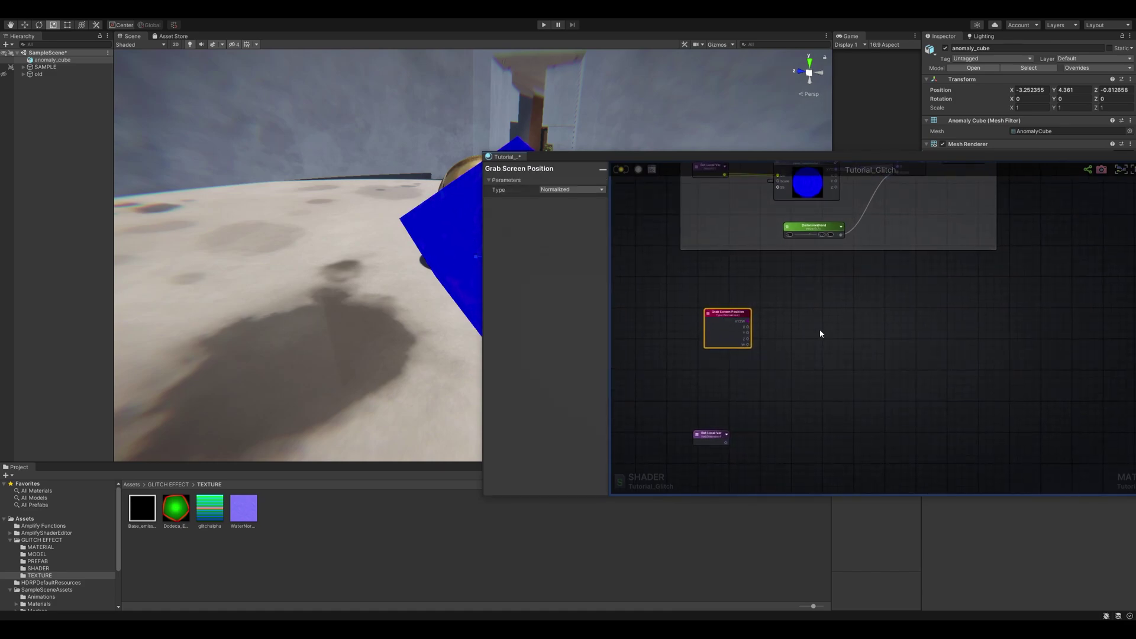
Add an Append node with Vector2 output and connect Grab Screen Position's X and Y outputs to its inputs
{"action": "key", "text": "v"}
{"action": "left_click", "coordinate": [781, 319]}
{"action": "scroll", "coordinate": [773, 325], "scroll_direction": "up", "scroll_amount": 3}
{"action": "left_click", "coordinate": [789, 318]}
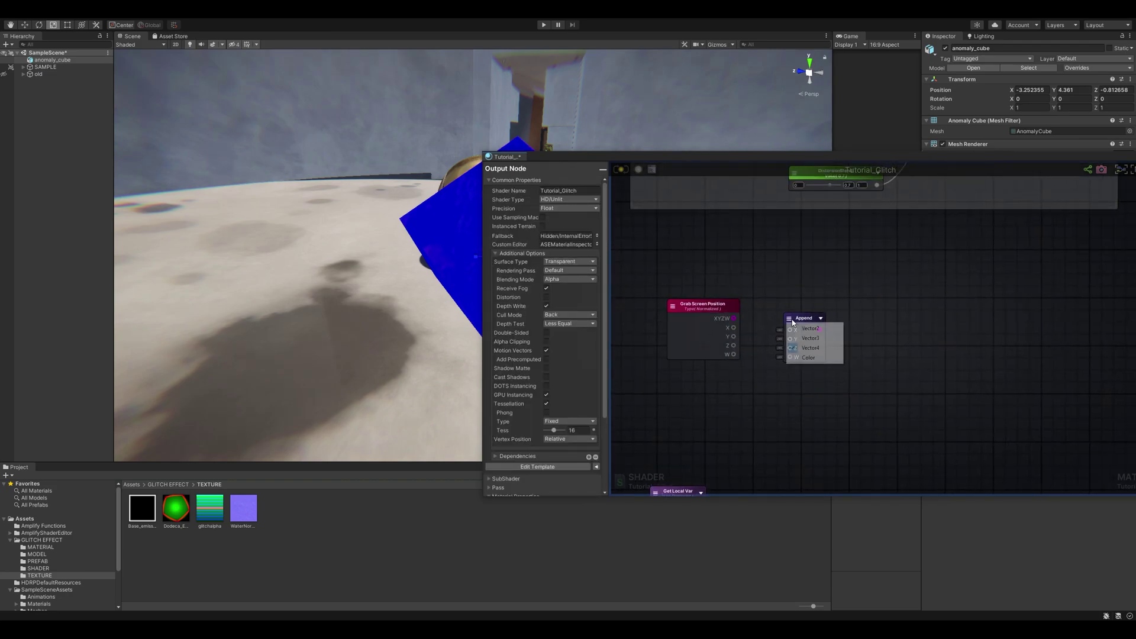
{"action": "left_click", "coordinate": [809, 328]}
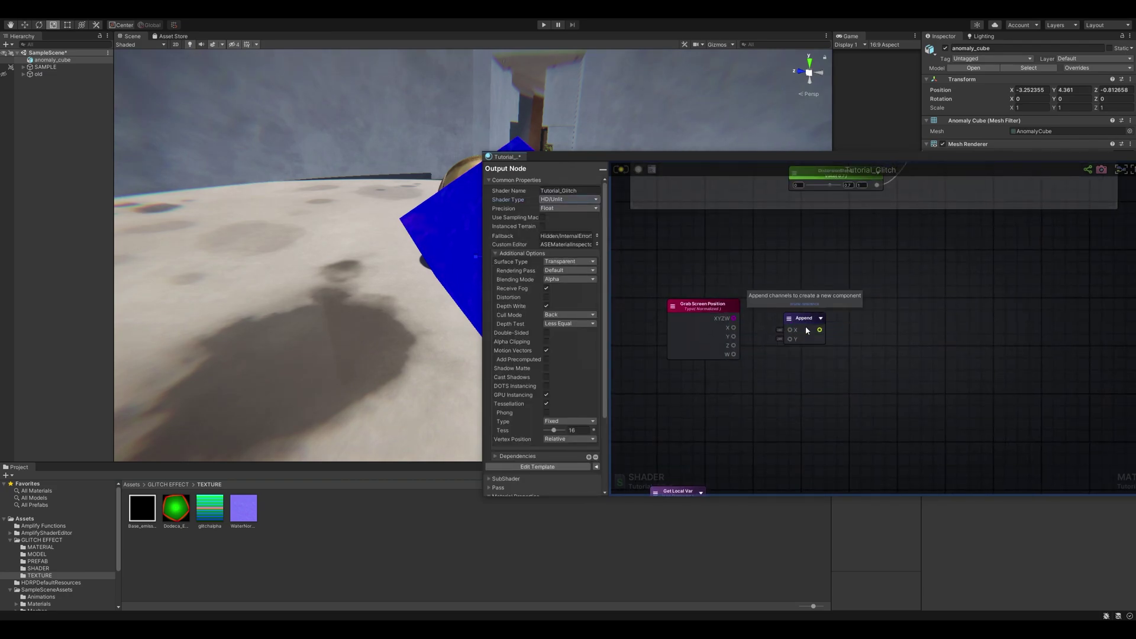
{"action": "left_click", "coordinate": [804, 327]}
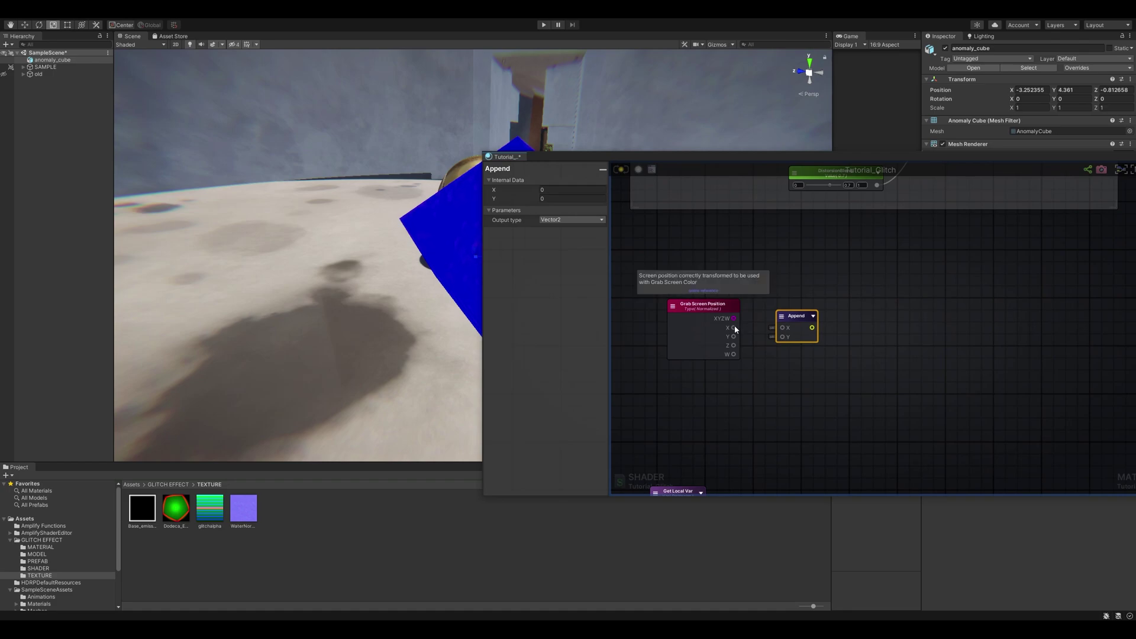
{"action": "left_click_drag", "start_coordinate": [734, 327], "coordinate": [782, 337]}
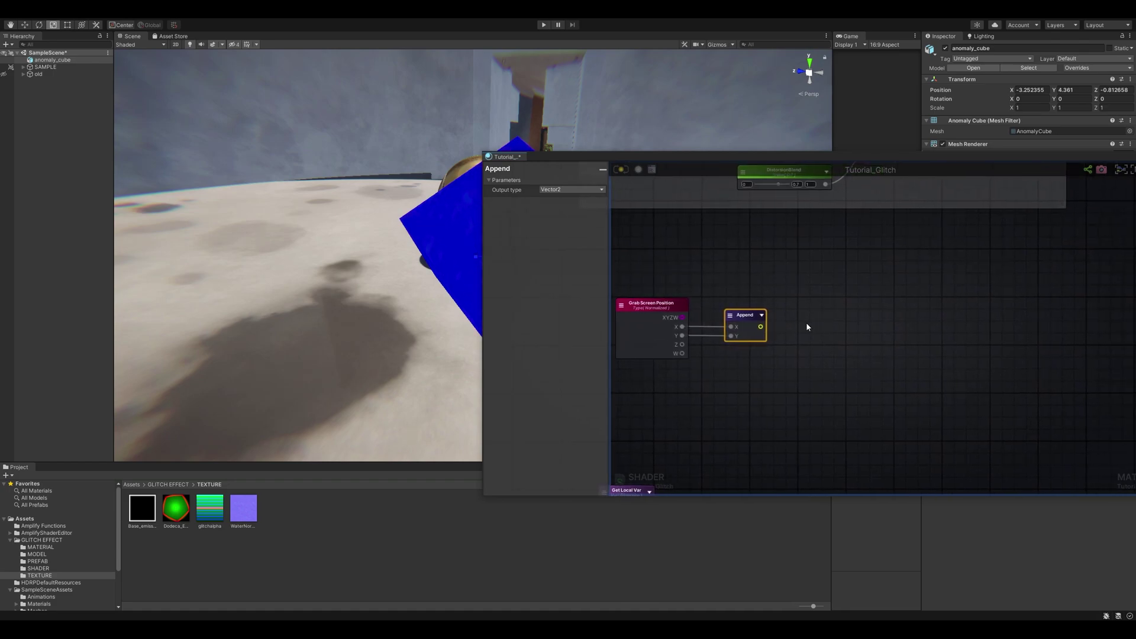
Add a Subtract node and connect the Append output to its A input
{"action": "key", "text": "s"}
{"action": "left_click", "coordinate": [812, 326]}
{"action": "left_click_drag", "start_coordinate": [821, 341], "coordinate": [820, 341]}
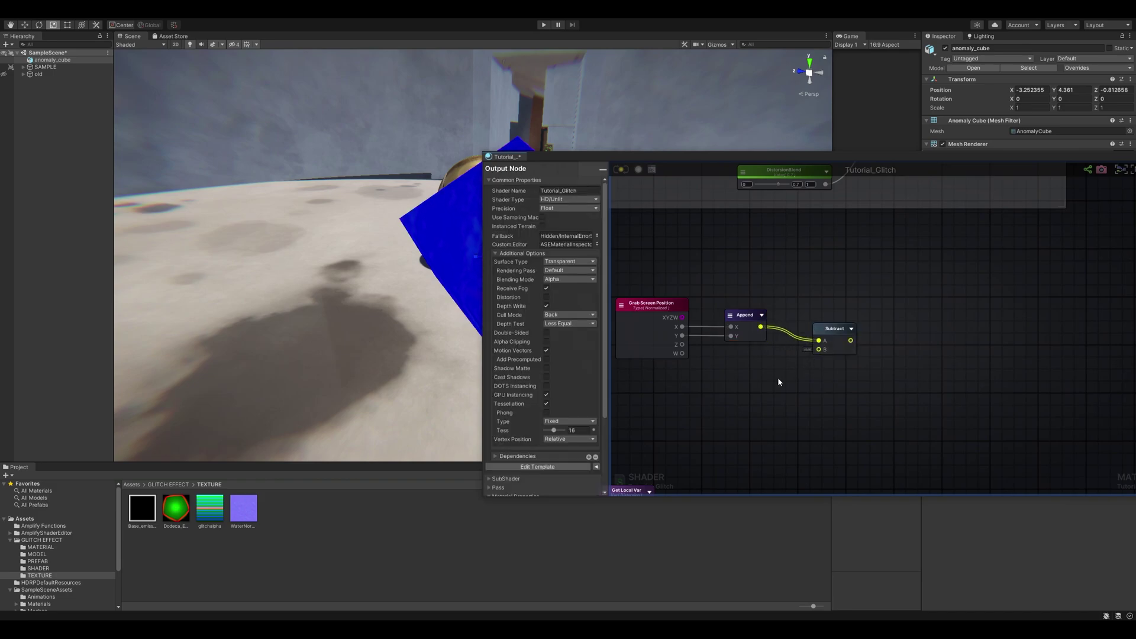
Connect the Distorsion Get Local Var node to a new Component Mask that keeps only the X and Y channels
{"action": "scroll", "coordinate": [782, 372], "scroll_direction": "down", "scroll_amount": 2}
{"action": "middle_click_drag", "start_coordinate": [805, 365], "coordinate": [884, 314]}
{"action": "left_click", "coordinate": [735, 408]}
{"action": "left_click_drag", "start_coordinate": [736, 404], "coordinate": [713, 362]}
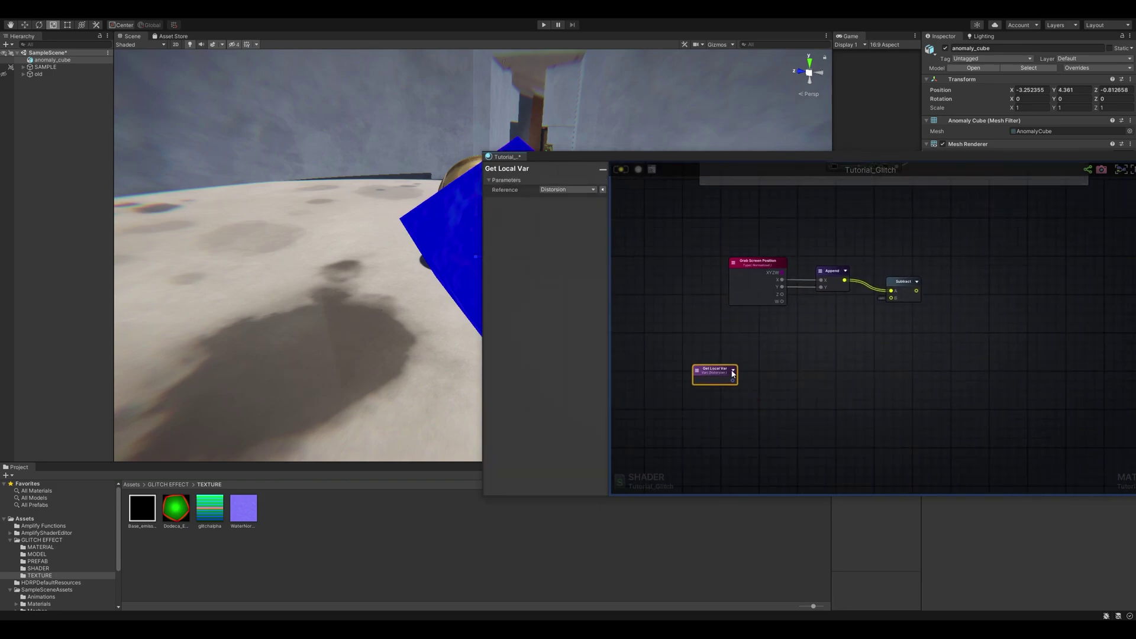
{"action": "scroll", "coordinate": [796, 378], "scroll_direction": "up", "scroll_amount": 3}
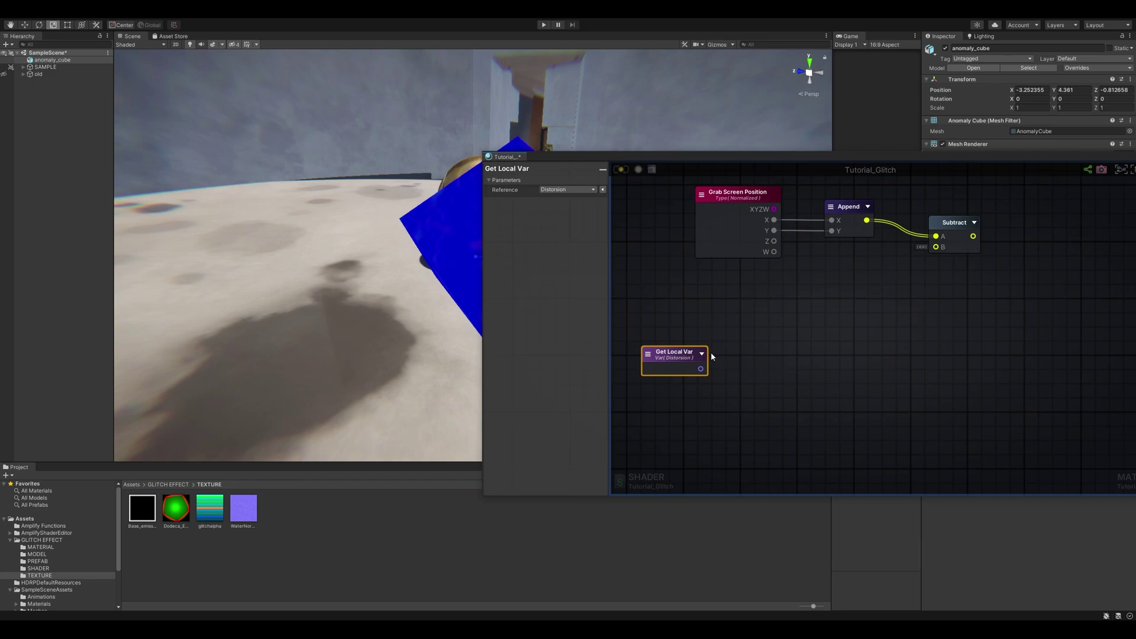
{"action": "key", "text": "k"}
{"action": "left_click", "coordinate": [746, 358]}
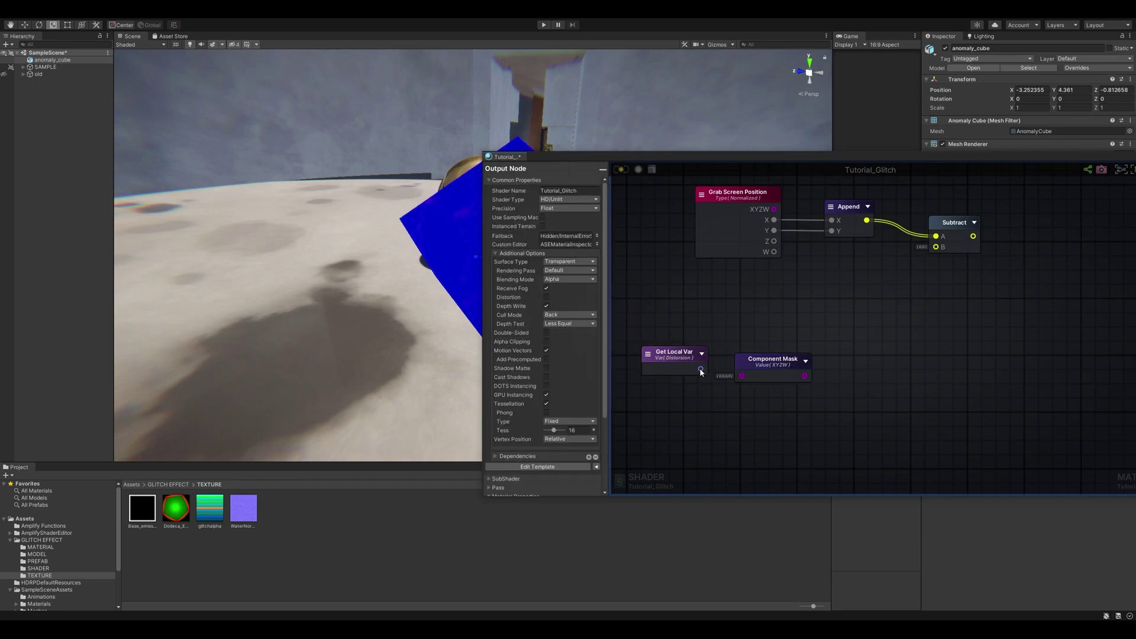
{"action": "left_click_drag", "start_coordinate": [738, 376], "coordinate": [741, 374]}
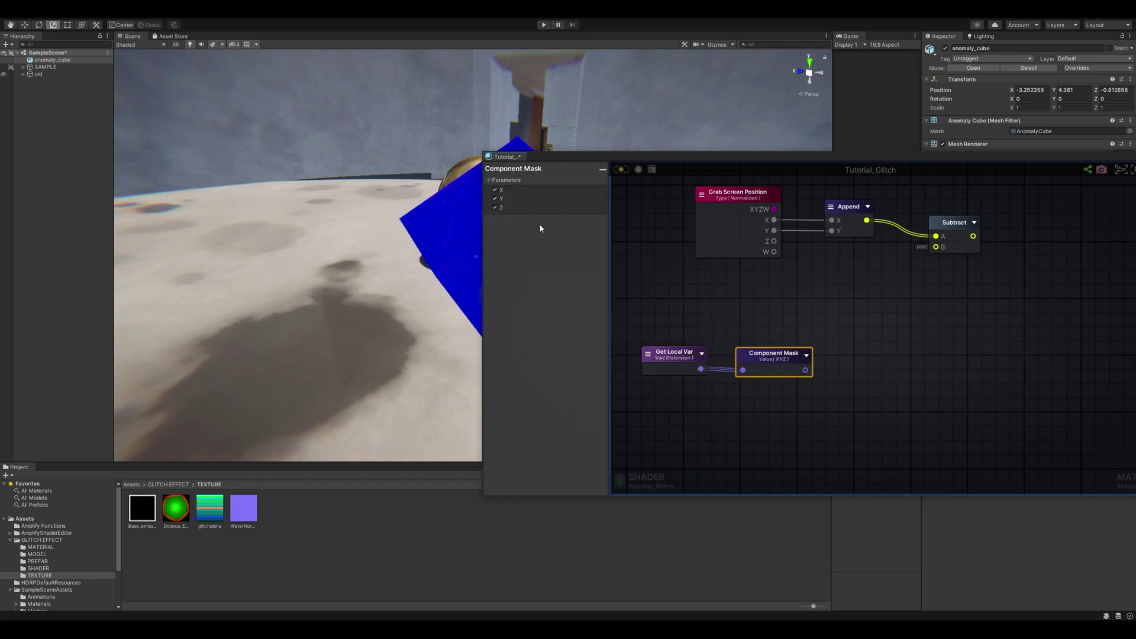
{"action": "left_click", "coordinate": [494, 207]}
Add a Multiply node and connect the Component Mask output to its A input
{"action": "middle_click_drag", "start_coordinate": [852, 374], "coordinate": [843, 352]}
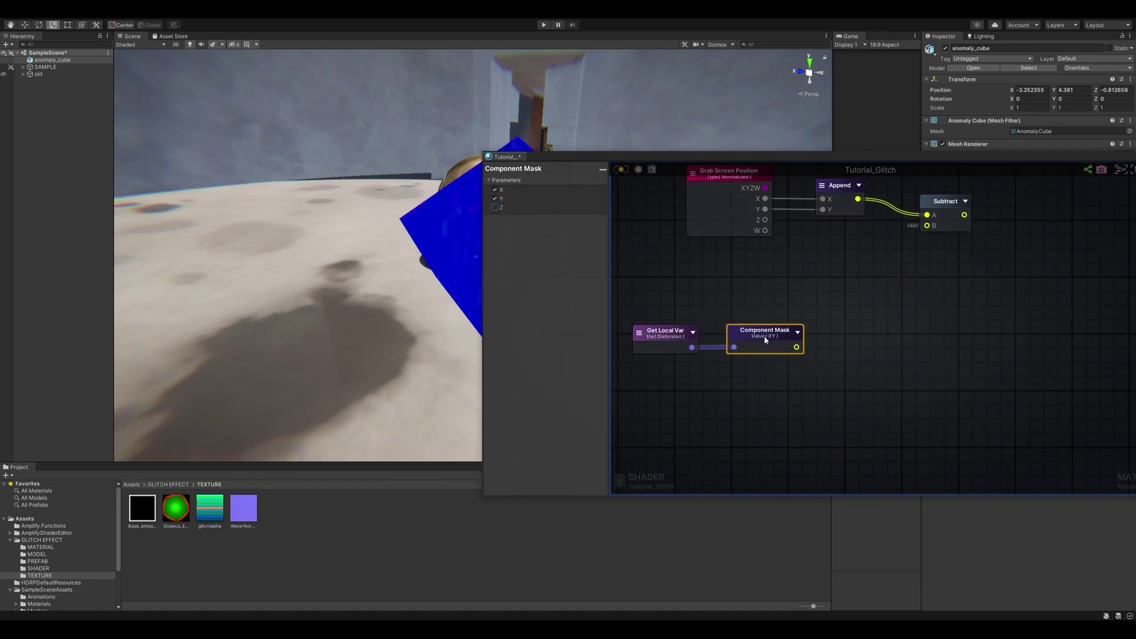
{"action": "key", "text": "m"}
{"action": "left_click", "coordinate": [840, 348]}
{"action": "left_click_drag", "start_coordinate": [797, 349], "coordinate": [851, 368]}
{"action": "left_click_drag", "start_coordinate": [862, 357], "coordinate": [865, 339]}
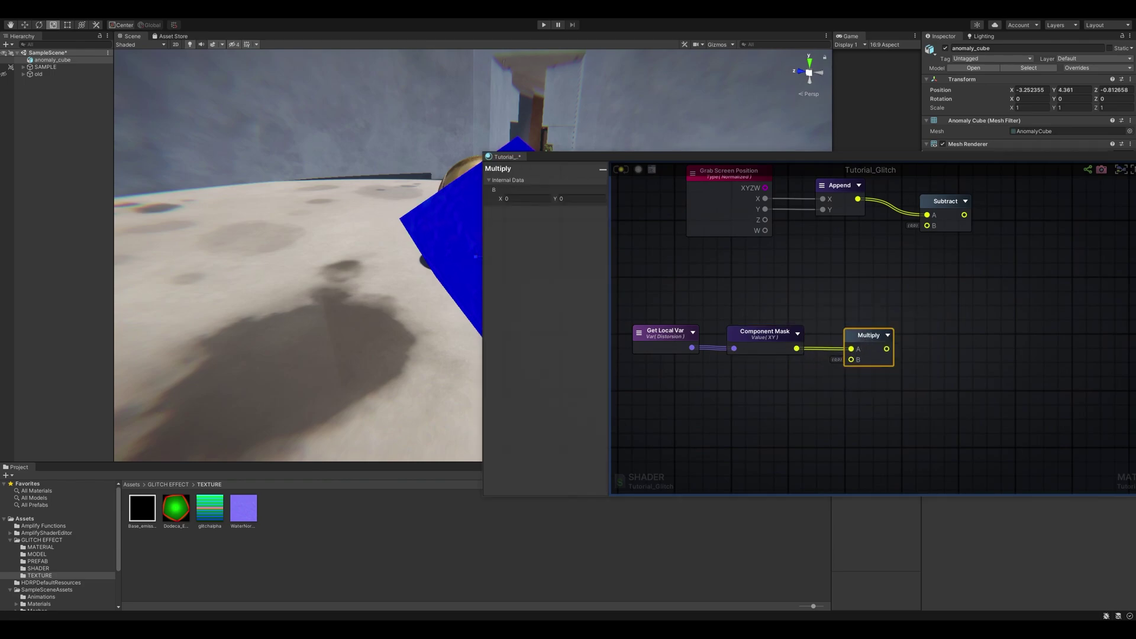
Add a Float node below the Component Mask and connect the Multiply output to the Subtract node's B input
{"action": "left_click", "coordinate": [851, 386]}
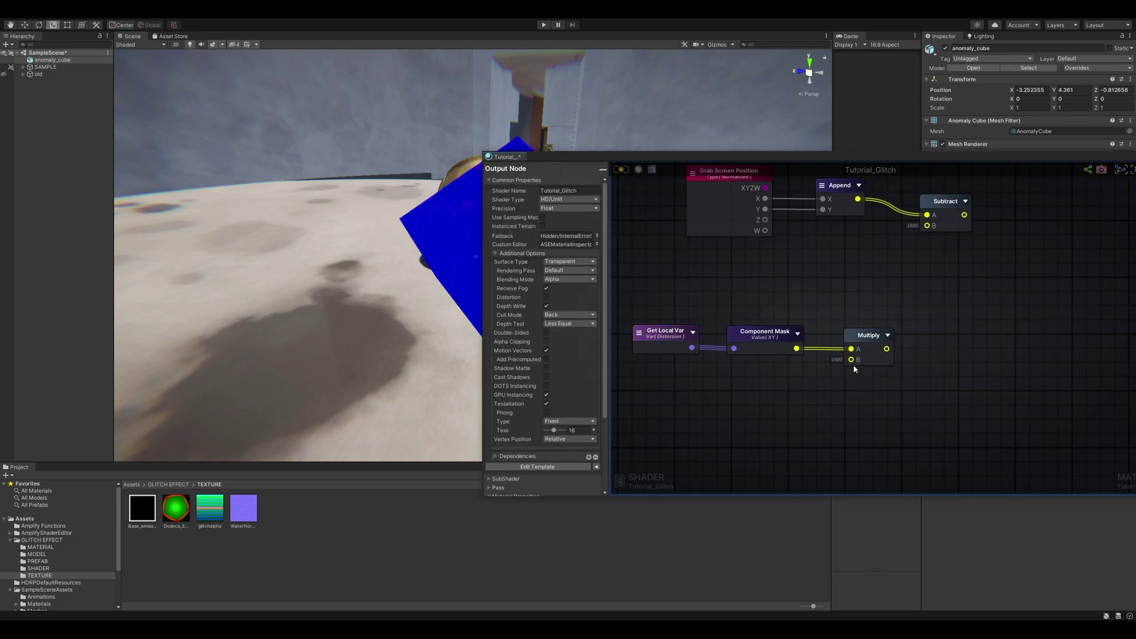
{"action": "left_click", "coordinate": [770, 393]}
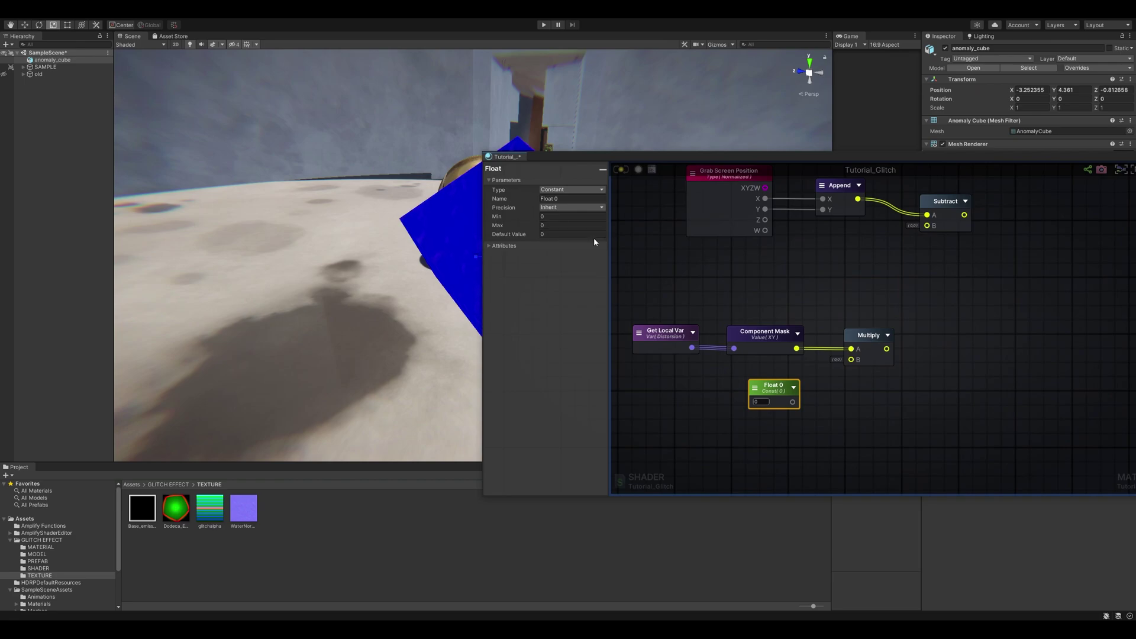
{"action": "left_click", "coordinate": [965, 202]}
{"action": "left_click", "coordinate": [949, 204]}
{"action": "middle_click_drag", "start_coordinate": [827, 202], "coordinate": [779, 244]}
{"action": "left_click_drag", "start_coordinate": [838, 389], "coordinate": [882, 250]}
{"action": "middle_click_drag", "start_coordinate": [837, 380], "coordinate": [846, 363]}
Connect the Float node to the Multiply node's B input and set the Float to 0.1
{"action": "left_click_drag", "start_coordinate": [812, 383], "coordinate": [753, 426]}
{"action": "left_click", "coordinate": [722, 425]}
{"action": "type", "text": "0.1"}
{"action": "left_click", "coordinate": [970, 243]}
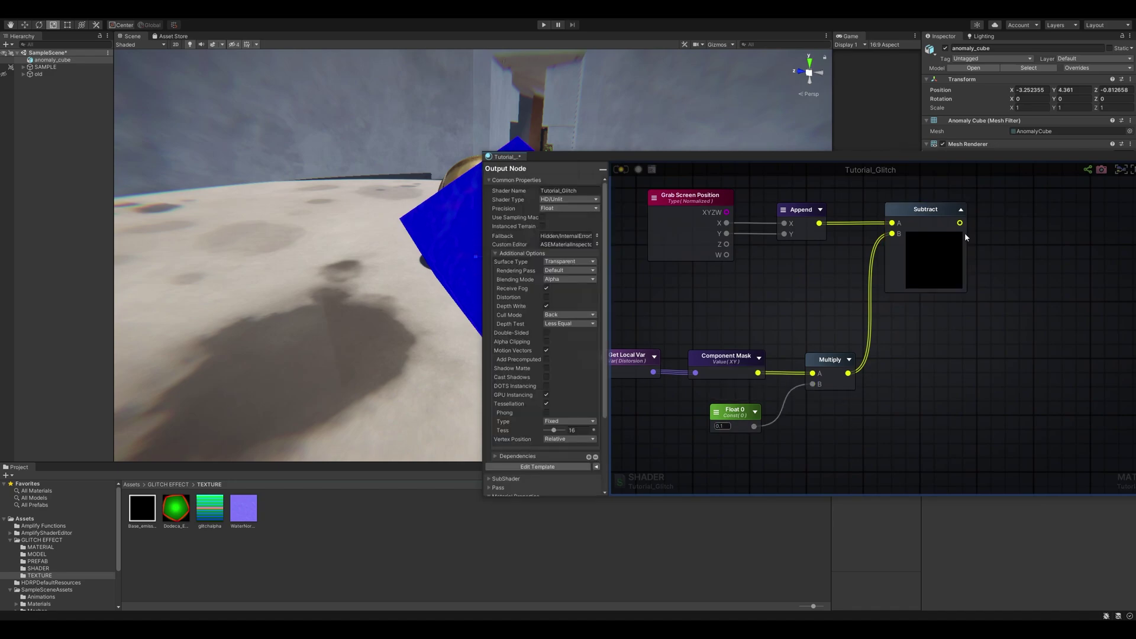
{"action": "left_click", "coordinate": [961, 209]}
Add a Register Local Var node fed by the Subtract output and name its variable ScreenUV
{"action": "middle_click_drag", "start_coordinate": [962, 207], "coordinate": [755, 248]}
{"action": "left_click", "coordinate": [802, 242]}
{"action": "key", "text": "r"}
{"action": "left_click", "coordinate": [813, 274]}
{"action": "left_click_drag", "start_coordinate": [783, 261], "coordinate": [854, 249]}
{"action": "left_click", "coordinate": [571, 189]}
{"action": "type", "text": "Sc"}
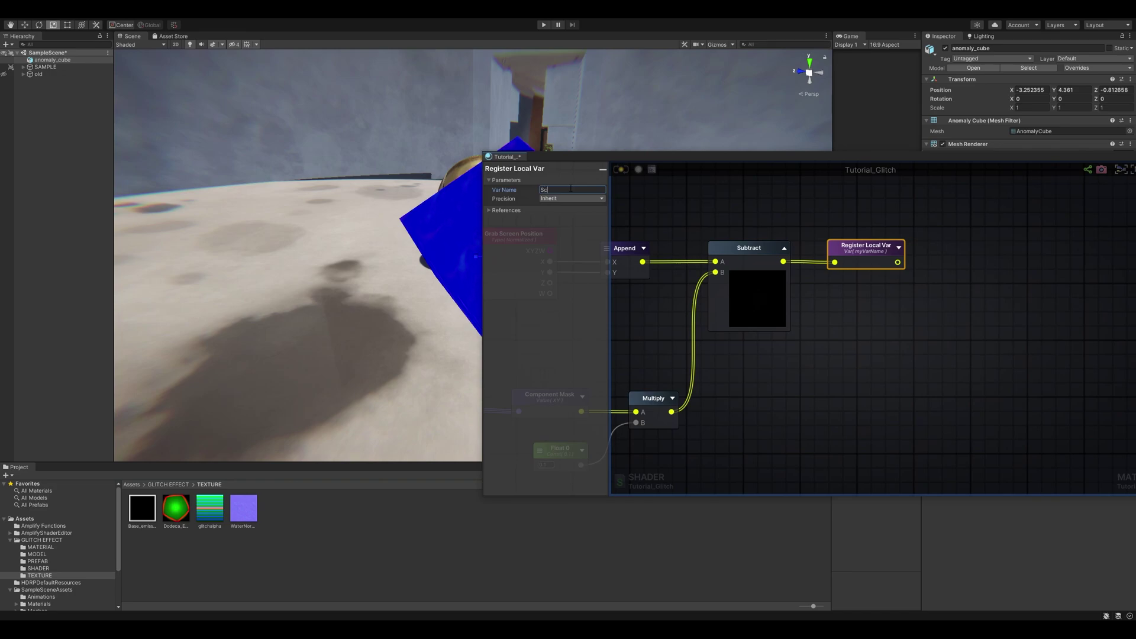
{"action": "type", "text": "reenU"}
Wrap the ScreenUV node group in a comment frame
{"action": "left_click", "coordinate": [847, 348]}
{"action": "scroll", "coordinate": [835, 343], "scroll_direction": "down", "scroll_amount": 3}
{"action": "left_click_drag", "start_coordinate": [956, 404], "coordinate": [645, 292]}
{"action": "key", "text": "c"}
{"action": "left_click", "coordinate": [821, 275]}
{"action": "left_click_drag", "start_coordinate": [818, 289], "coordinate": [830, 272]}
Add a Grab Screen Color node in the empty area before the Tutorial_Glitch output node
{"action": "scroll", "coordinate": [970, 291], "scroll_direction": "down", "scroll_amount": 2}
{"action": "middle_click_drag", "start_coordinate": [970, 291], "coordinate": [581, 396]}
{"action": "scroll", "coordinate": [940, 307], "scroll_direction": "down", "scroll_amount": 4}
{"action": "middle_click_drag", "start_coordinate": [710, 177], "coordinate": [814, 301]}
{"action": "middle_click_drag", "start_coordinate": [905, 392], "coordinate": [859, 307]}
{"action": "scroll", "coordinate": [865, 329], "scroll_direction": "up", "scroll_amount": 6}
{"action": "scroll", "coordinate": [865, 332], "scroll_direction": "up", "scroll_amount": 1}
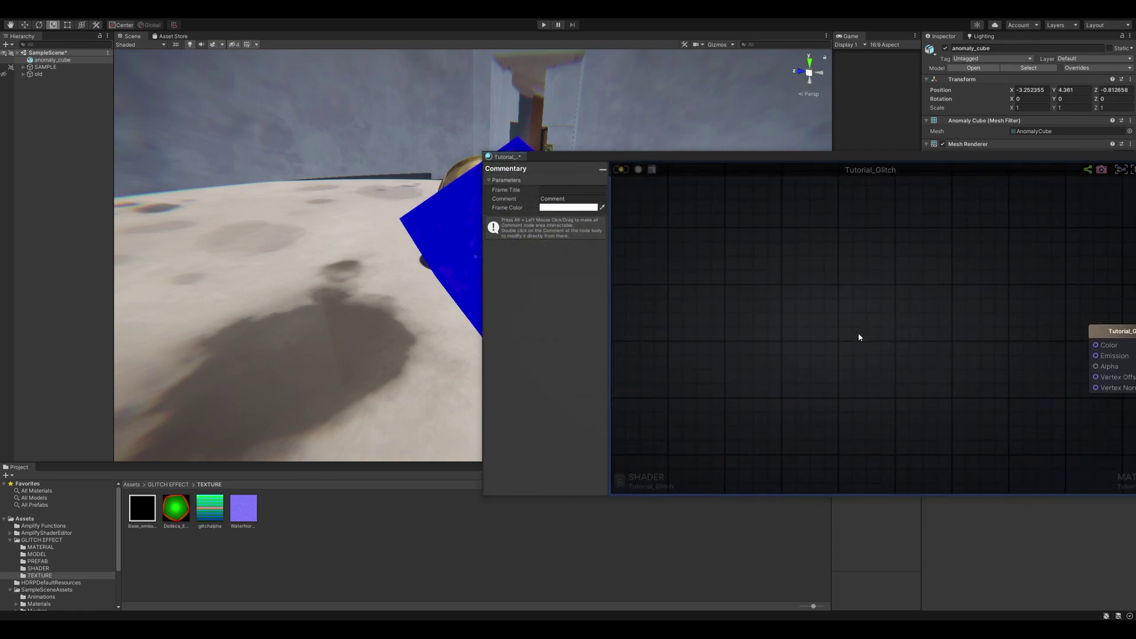
{"action": "left_click", "coordinate": [851, 332]}
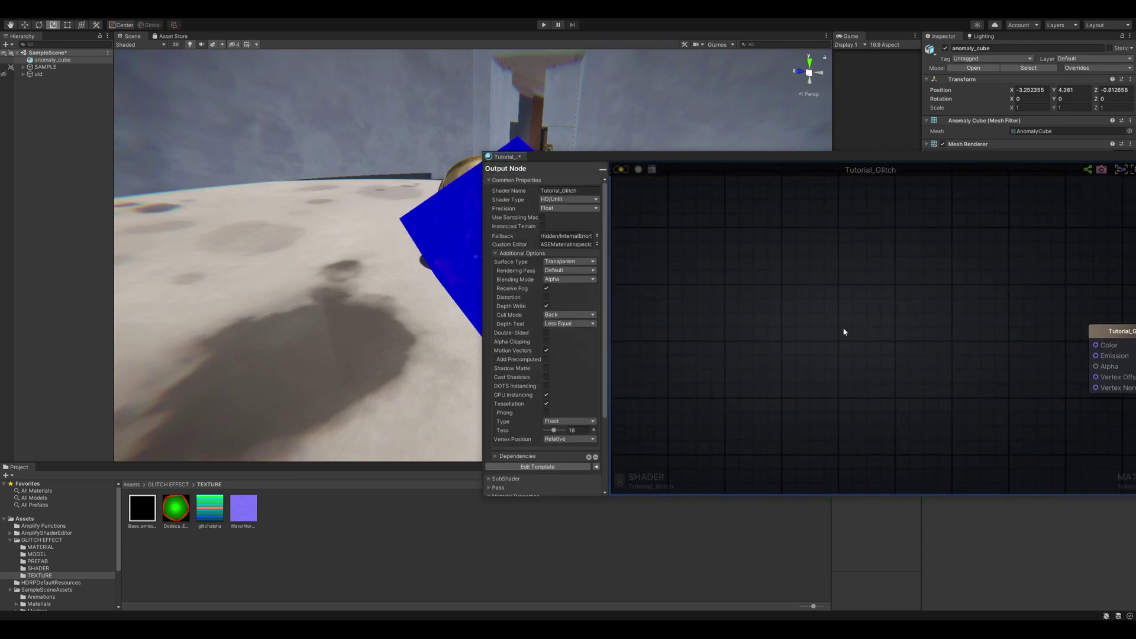
{"action": "right_click", "coordinate": [794, 328]}
{"action": "type", "text": "gra"}
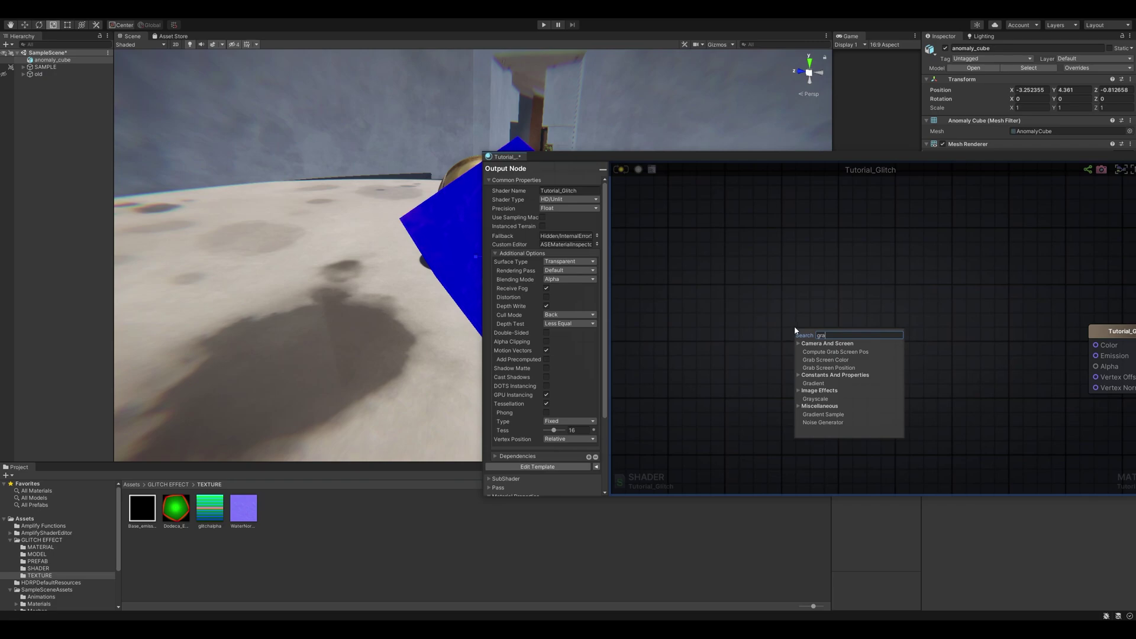
{"action": "type", "text": "b sc"}
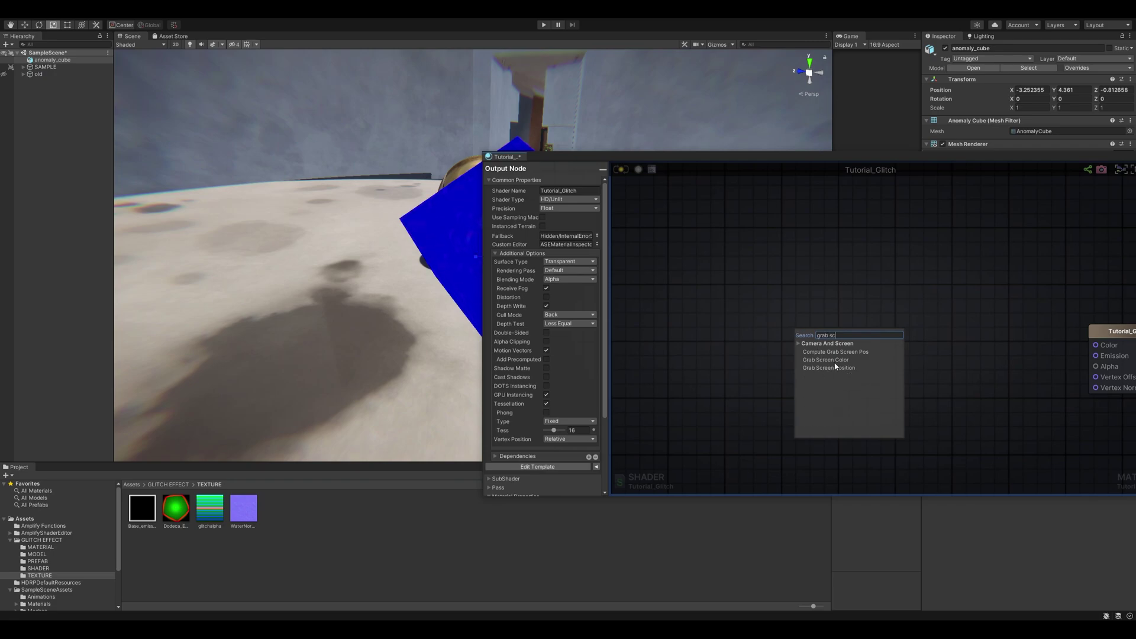
{"action": "left_click", "coordinate": [834, 361]}
{"action": "left_click_drag", "start_coordinate": [835, 334], "coordinate": [846, 319]}
Add a Get Local Var node referencing ScreenUV, feed it to Grab Screen Color's UV, and connect RGBA to the output's Color
{"action": "left_click", "coordinate": [717, 327]}
{"action": "key", "text": "g"}
{"action": "left_click", "coordinate": [696, 319]}
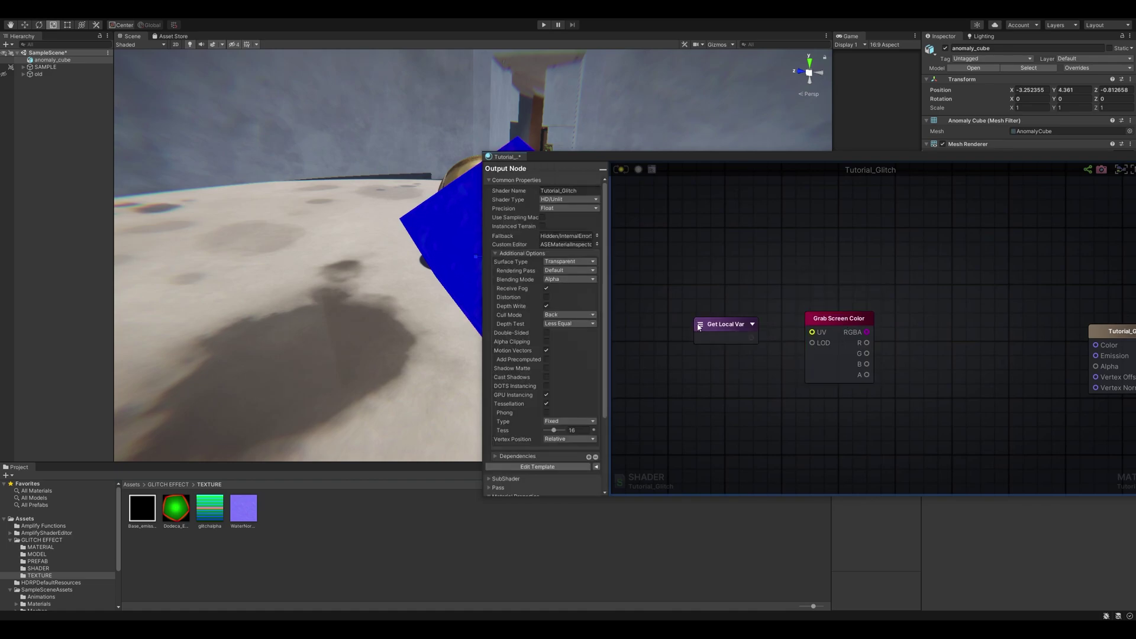
{"action": "left_click", "coordinate": [699, 323]}
{"action": "left_click", "coordinate": [700, 324]}
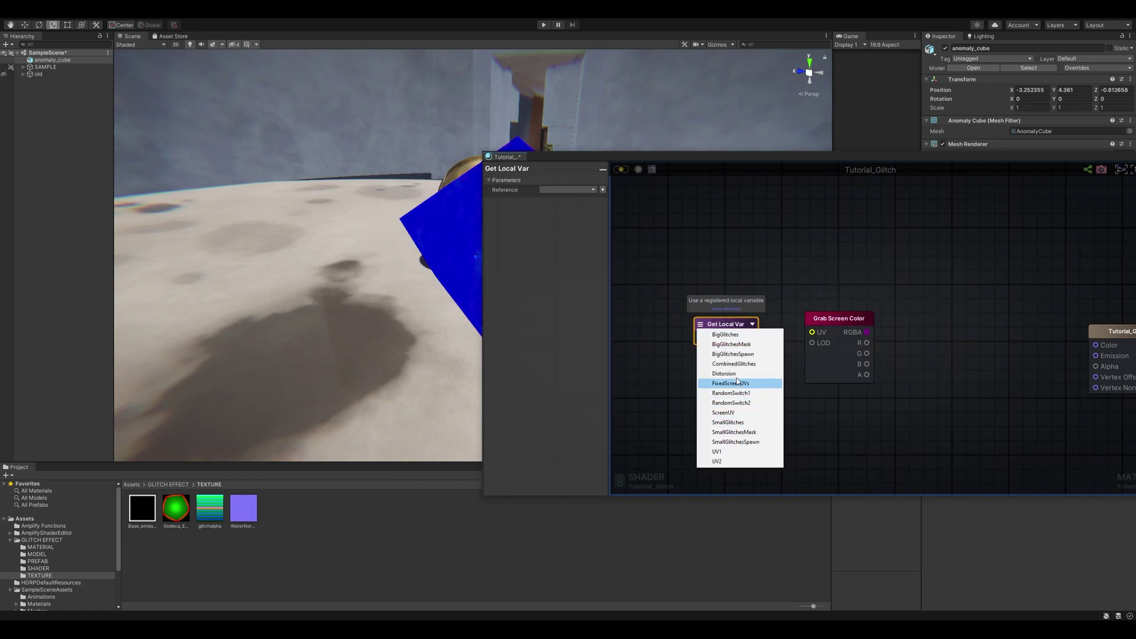
{"action": "left_click", "coordinate": [743, 413]}
{"action": "left_click_drag", "start_coordinate": [752, 340], "coordinate": [1094, 346]}
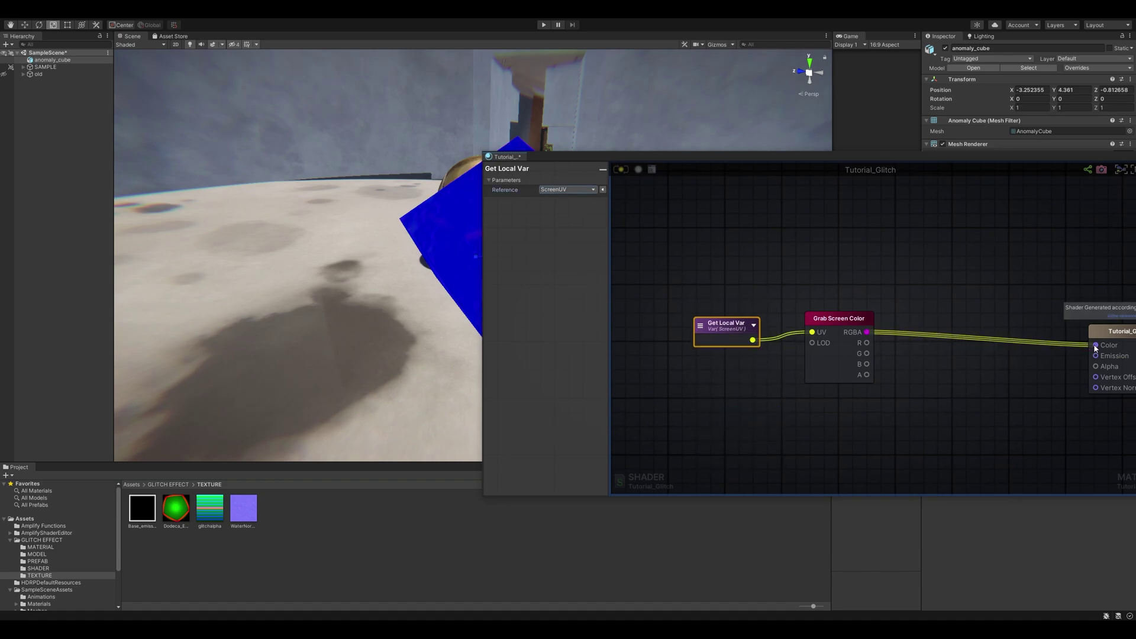
Place the ScreenUV variable node close beside Grab Screen Color and update the shader
{"action": "left_click_drag", "start_coordinate": [618, 159], "coordinate": [806, 195]}
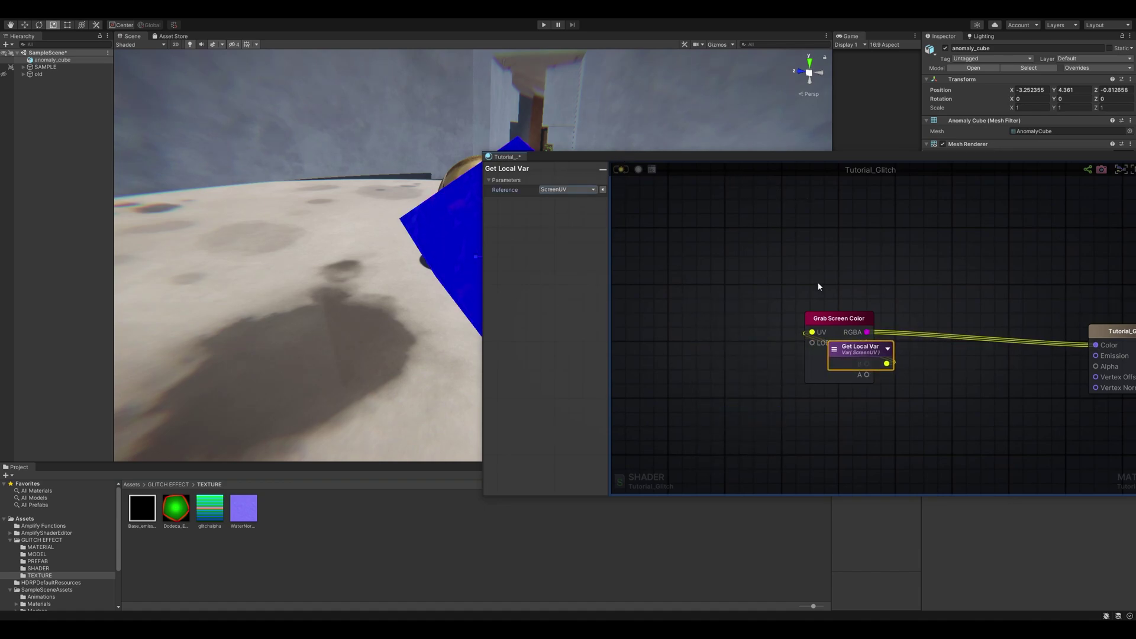
{"action": "left_click_drag", "start_coordinate": [875, 351], "coordinate": [754, 317]}
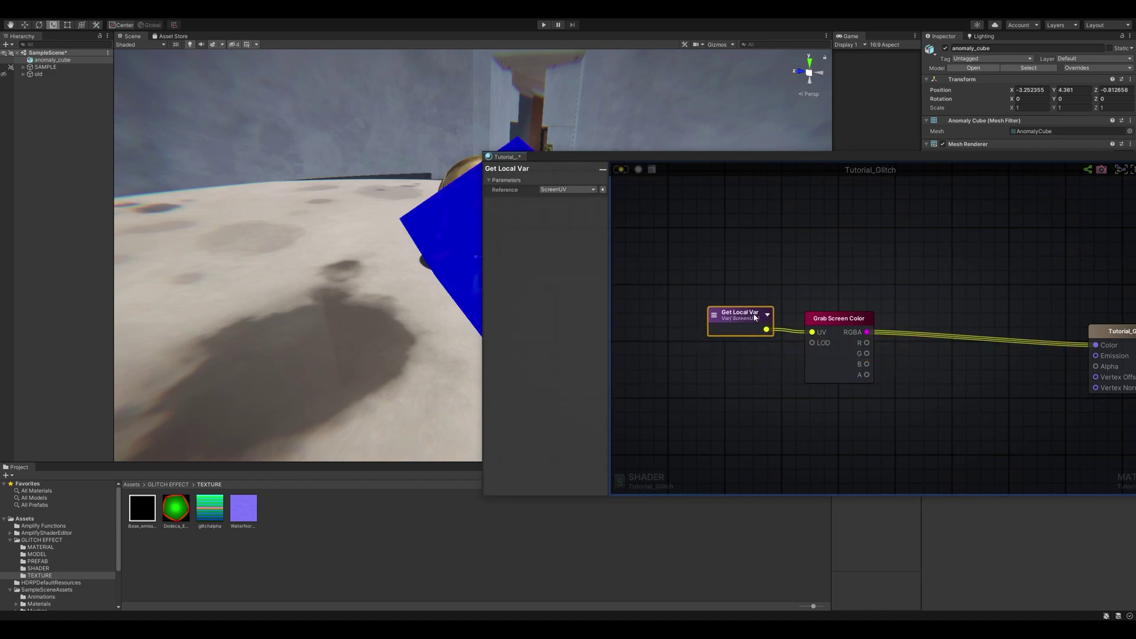
{"action": "left_click_drag", "start_coordinate": [704, 161], "coordinate": [853, 187]}
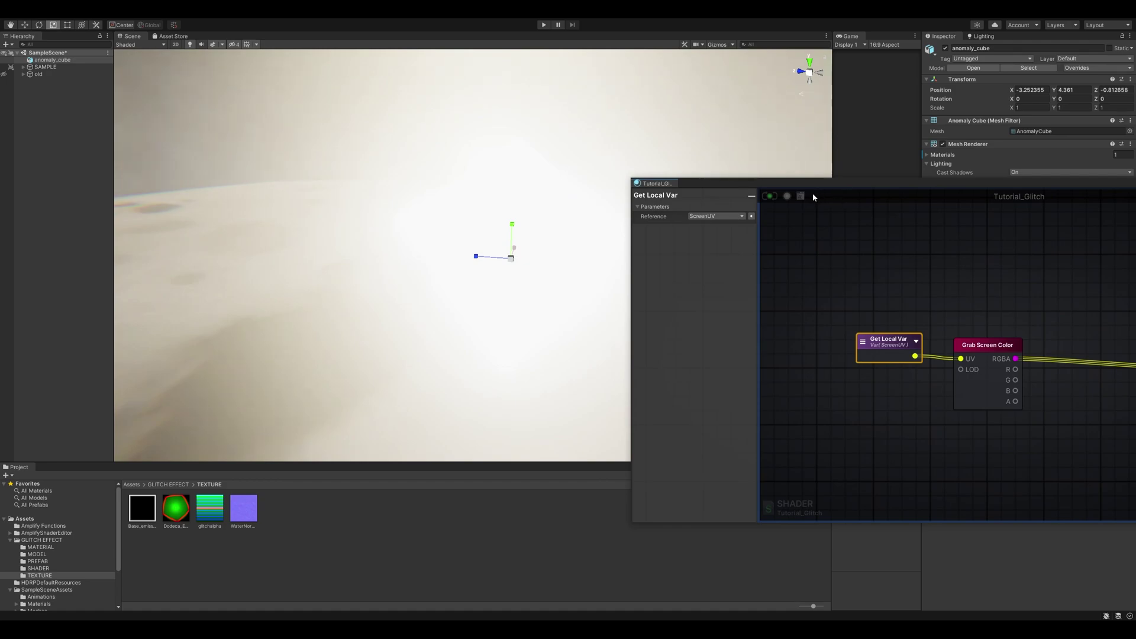
{"action": "left_click", "coordinate": [772, 311]}
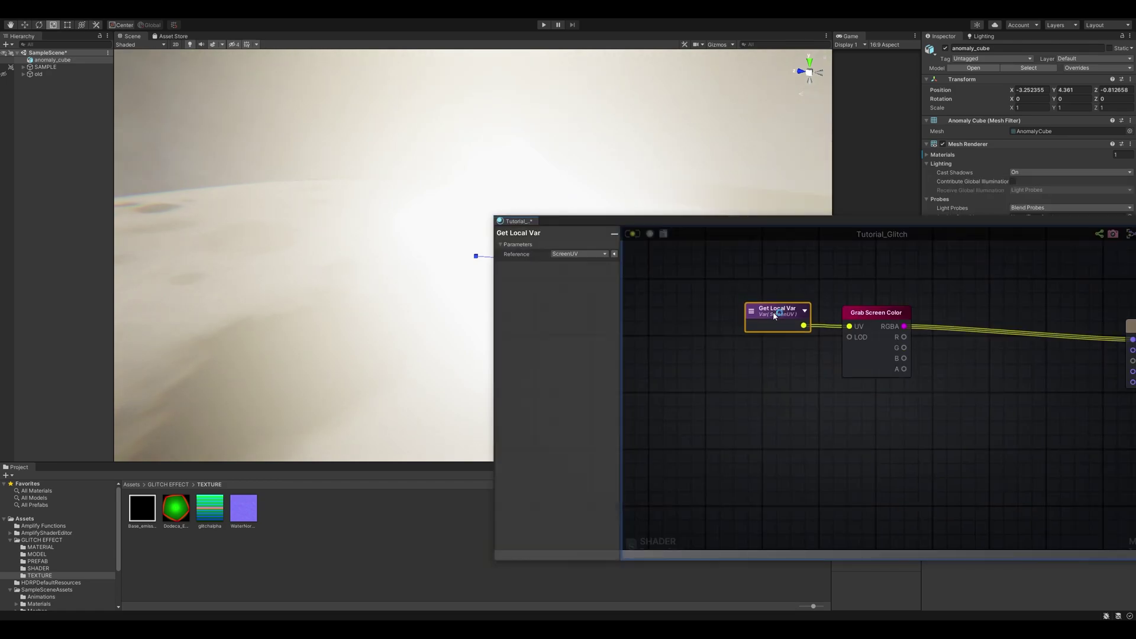
Enable Exposure on the Grab Screen Color node and update the shader
{"action": "left_click", "coordinate": [848, 320]}
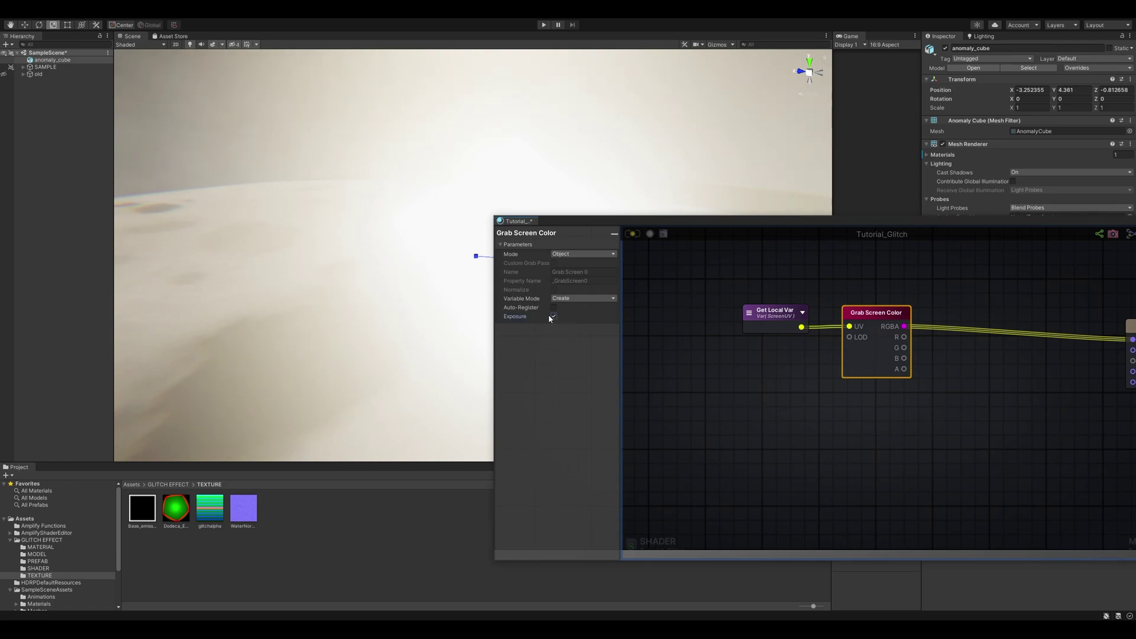
{"action": "left_click", "coordinate": [830, 388]}
{"action": "left_click", "coordinate": [790, 317]}
{"action": "left_click", "coordinate": [900, 318]}
{"action": "left_click", "coordinate": [779, 312]}
{"action": "left_click", "coordinate": [856, 317]}
{"action": "left_click", "coordinate": [631, 237]}
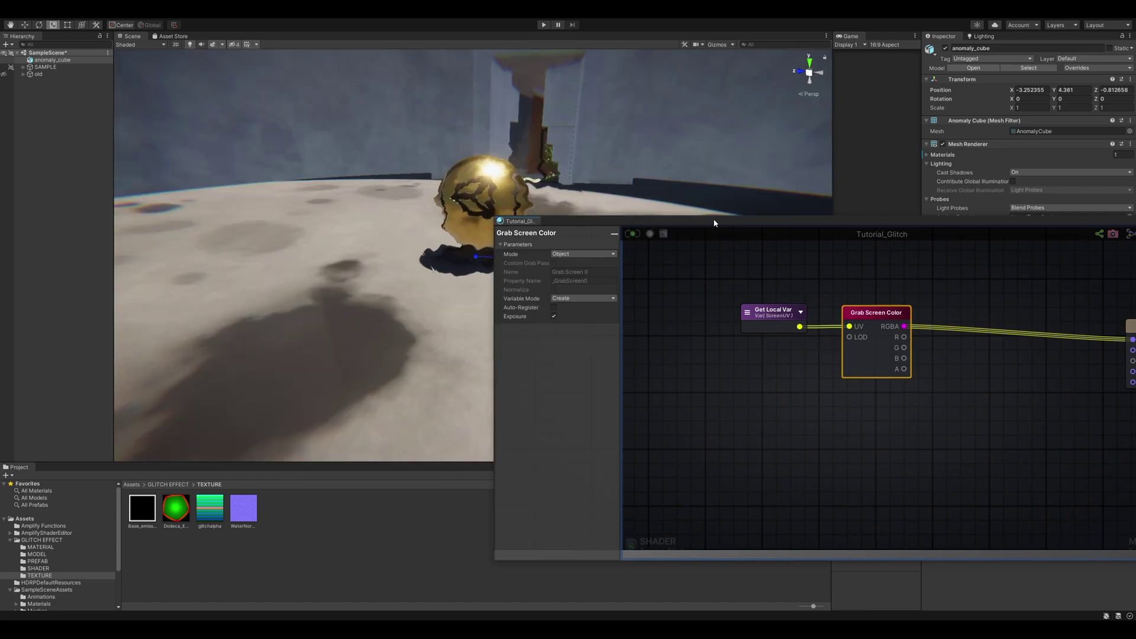
Move the shader editor clear of the Scene view and show the selected anomaly cube's outline
{"action": "left_click_drag", "start_coordinate": [713, 223], "coordinate": [753, 336]}
{"action": "scroll", "coordinate": [548, 222], "scroll_direction": "down", "scroll_amount": 2}
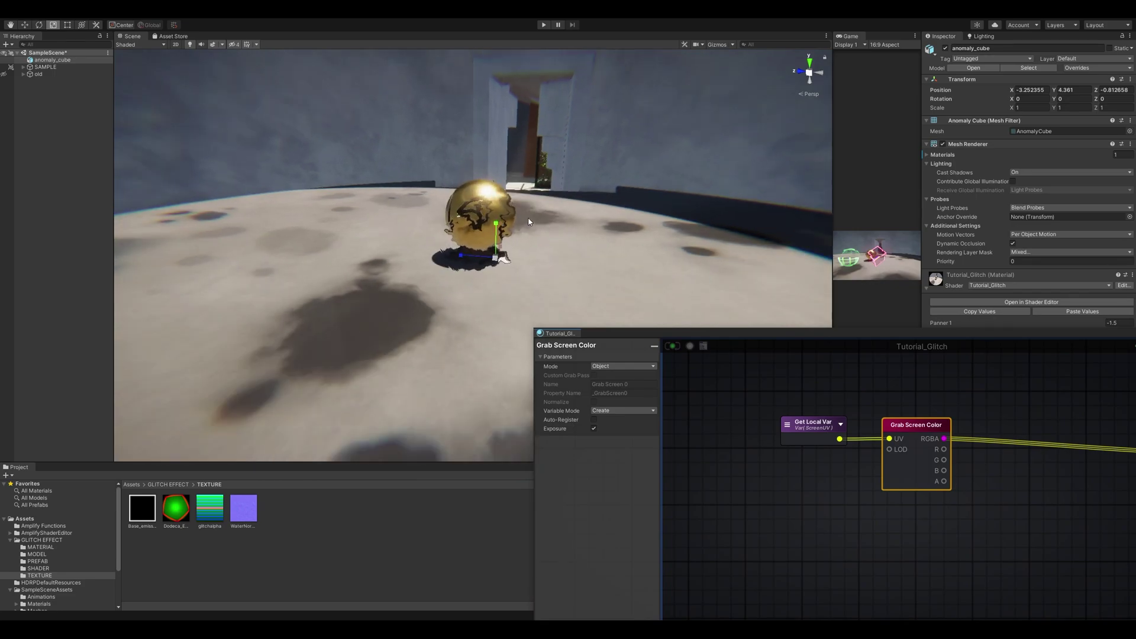
{"action": "left_click", "coordinate": [717, 45]}
{"action": "left_click", "coordinate": [716, 66]}
Examine the screen distortion on the anomaly cube in the Scene view from several distances and angles
{"action": "scroll", "coordinate": [598, 163], "scroll_direction": "up", "scroll_amount": 1}
{"action": "mouse_move", "coordinate": [584, 178]}
{"action": "middle_mouse_down"}
{"action": "mouse_move", "coordinate": [576, 157]}
{"action": "mouse_move", "coordinate": [524, 162]}
{"action": "mouse_move", "coordinate": [582, 169]}
{"action": "mouse_move", "coordinate": [572, 170]}
{"action": "middle_mouse_up"}
{"action": "scroll", "coordinate": [576, 157], "scroll_direction": "up", "scroll_amount": 3}
{"action": "scroll", "coordinate": [572, 170], "scroll_direction": "up", "scroll_amount": 2}
{"action": "scroll", "coordinate": [571, 170], "scroll_direction": "down", "scroll_amount": 4}
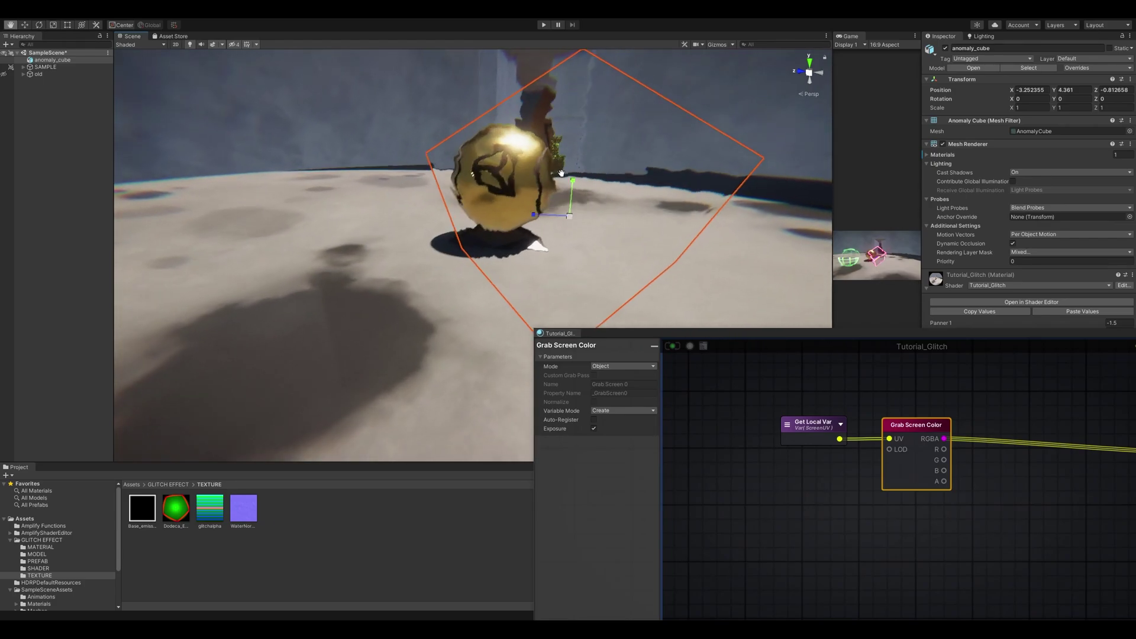
{"action": "scroll", "coordinate": [547, 181], "scroll_direction": "down", "scroll_amount": 2}
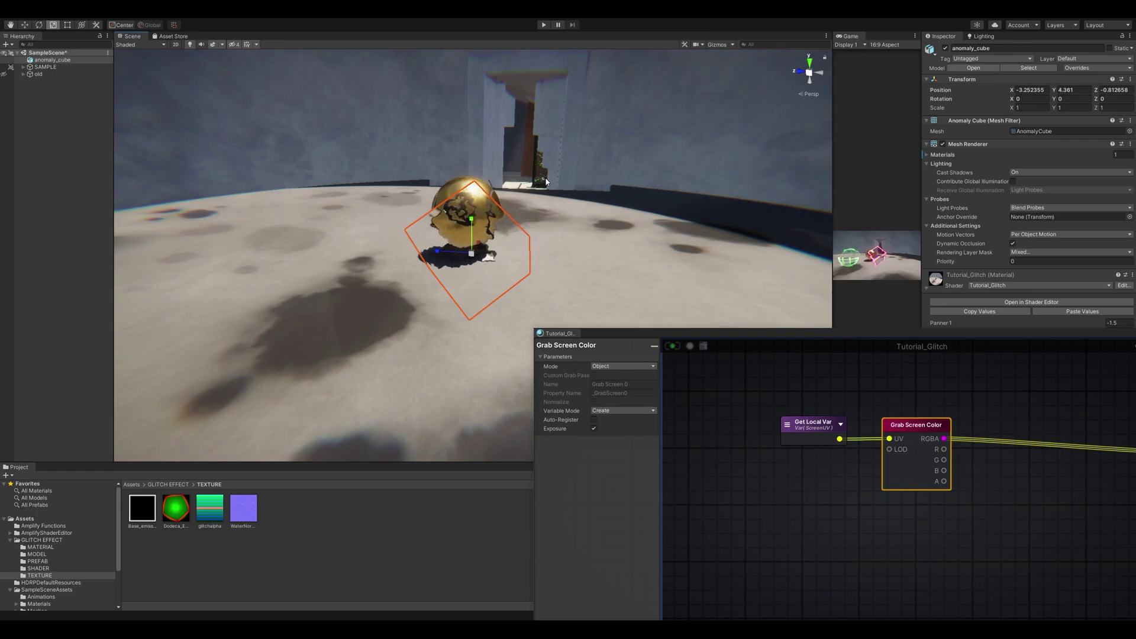
{"action": "right_click_drag", "start_coordinate": [547, 181], "coordinate": [574, 257]}
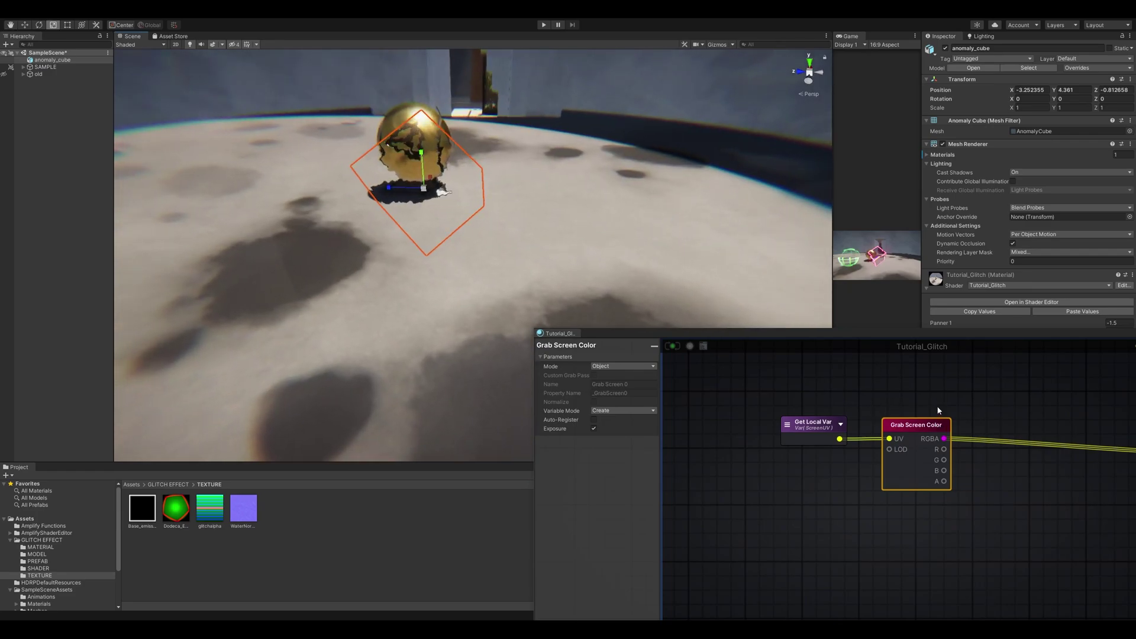
{"action": "right_click_drag", "start_coordinate": [937, 406], "coordinate": [860, 388]}
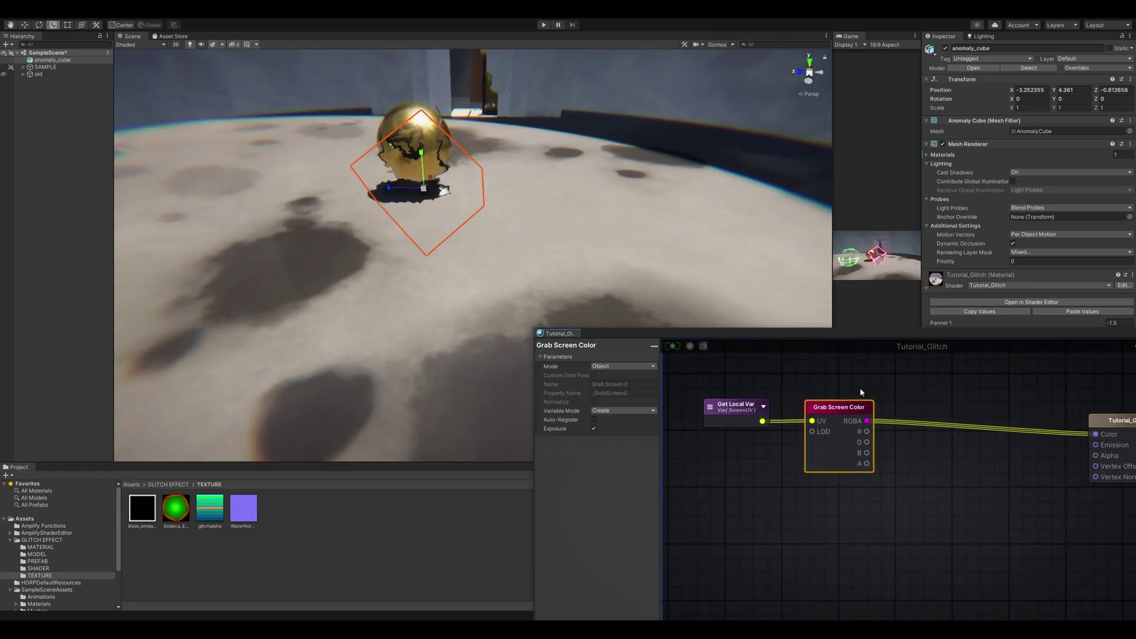
{"action": "left_click", "coordinate": [824, 388]}
{"action": "right_click_drag", "start_coordinate": [513, 265], "coordinate": [520, 203]}
{"action": "middle_click_drag", "start_coordinate": [519, 202], "coordinate": [526, 172]}
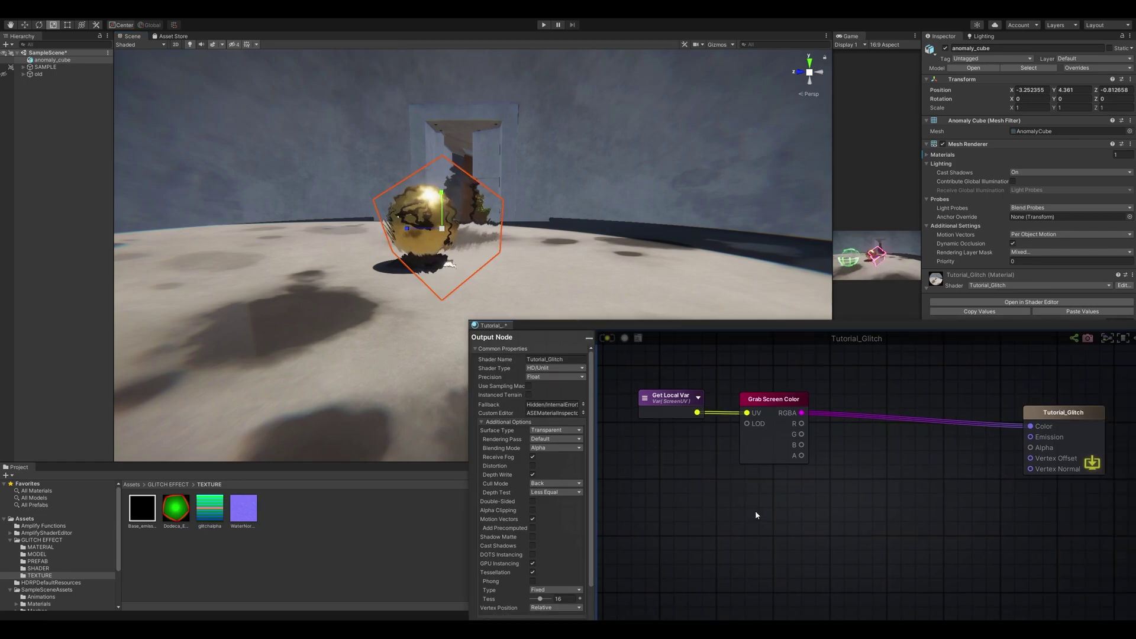
Add a Get Local Var node below the Grab Screen Color group and set its reference to CombinedGlitches
{"action": "middle_click_drag", "start_coordinate": [755, 515], "coordinate": [733, 475]}
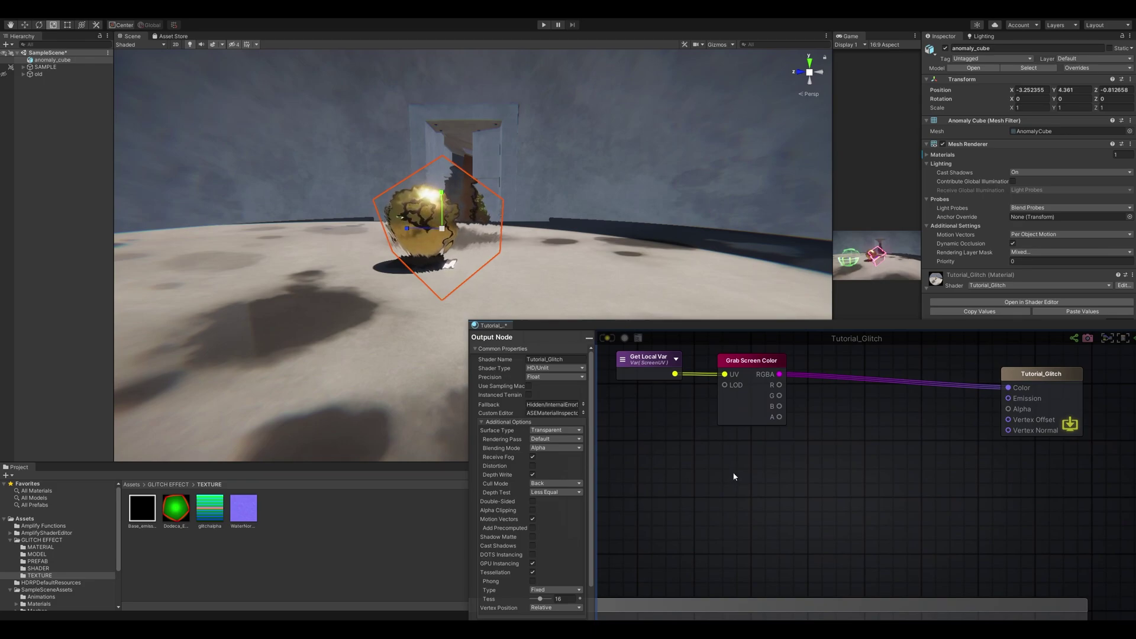
{"action": "scroll", "coordinate": [733, 480], "scroll_direction": "down", "scroll_amount": 2}
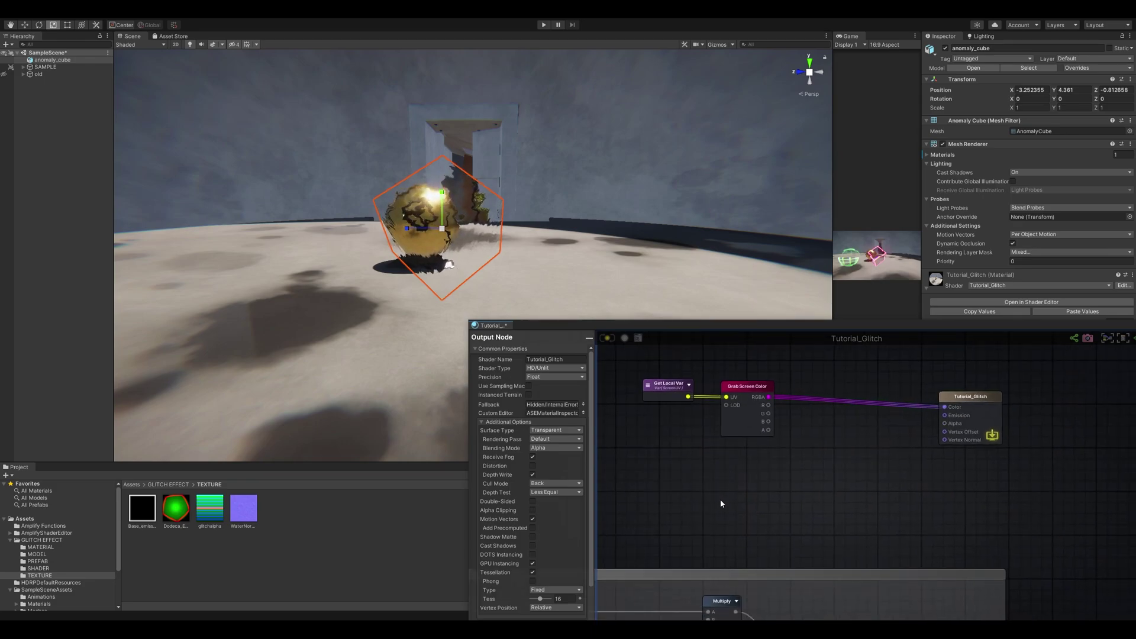
{"action": "middle_click_drag", "start_coordinate": [719, 498], "coordinate": [718, 484]}
{"action": "scroll", "coordinate": [699, 479], "scroll_direction": "up", "scroll_amount": 2}
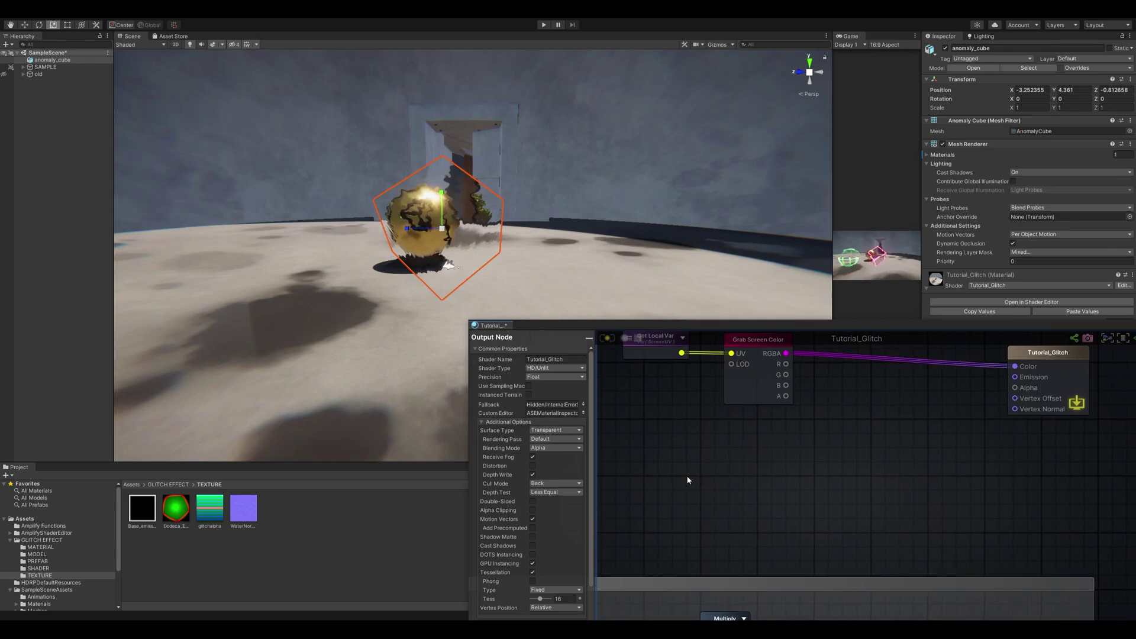
{"action": "left_click", "coordinate": [687, 477]}
{"action": "left_click", "coordinate": [694, 486]}
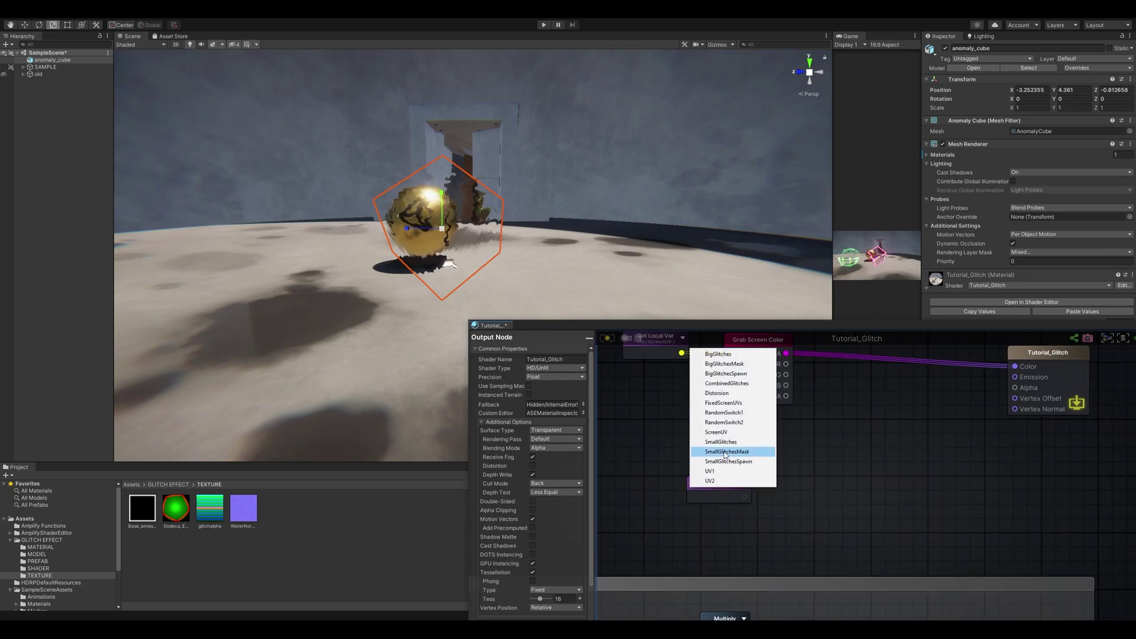
{"action": "left_click", "coordinate": [736, 384]}
{"action": "left_click_drag", "start_coordinate": [731, 488], "coordinate": [665, 458]}
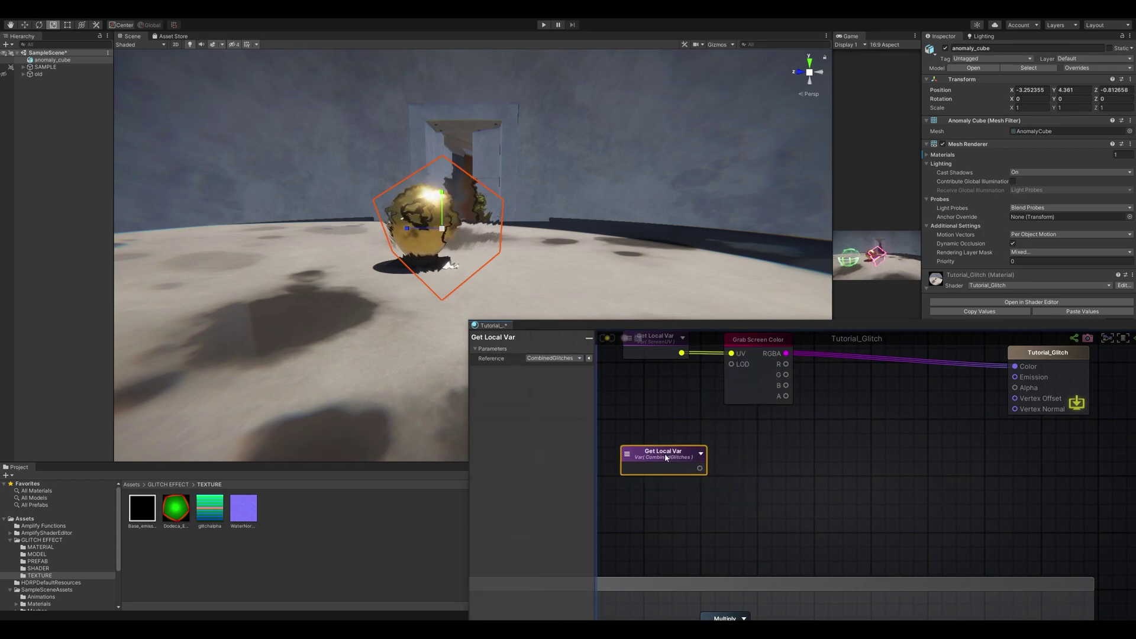
Add a Multiply node and connect the CombinedGlitches variable to its A input
{"action": "key", "text": "m"}
{"action": "left_click", "coordinate": [749, 467]}
{"action": "left_click_drag", "start_coordinate": [700, 468], "coordinate": [771, 465]}
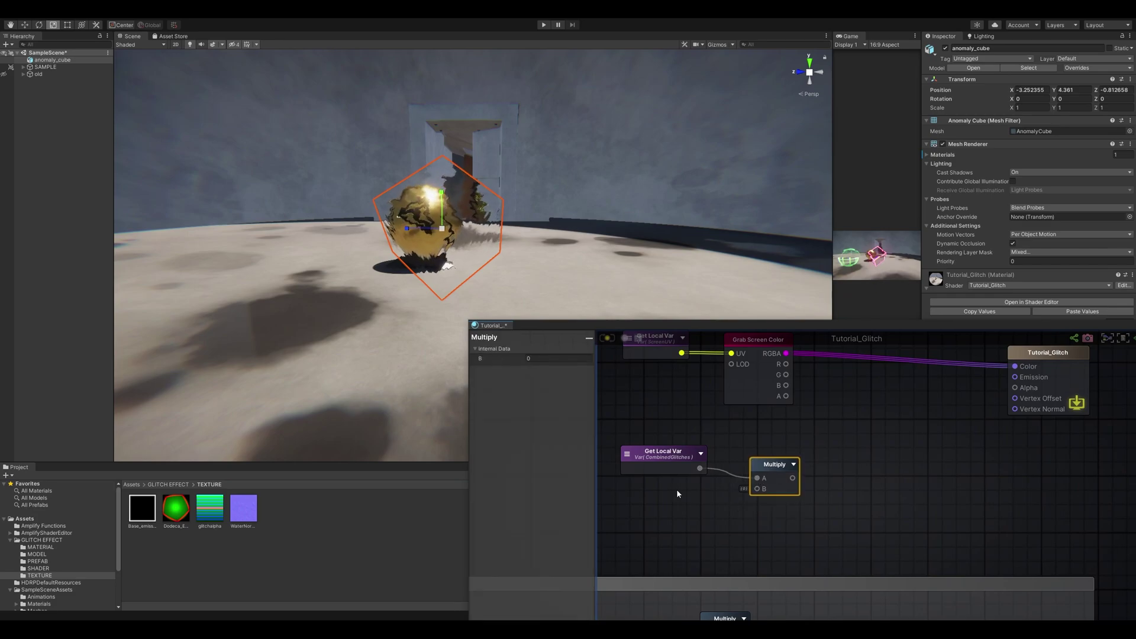
Add a Float node below the CombinedGlitches variable, name it GlitchDisplacementStrenght and set its value to 1
{"action": "key", "text": "1"}
{"action": "left_click", "coordinate": [650, 508]}
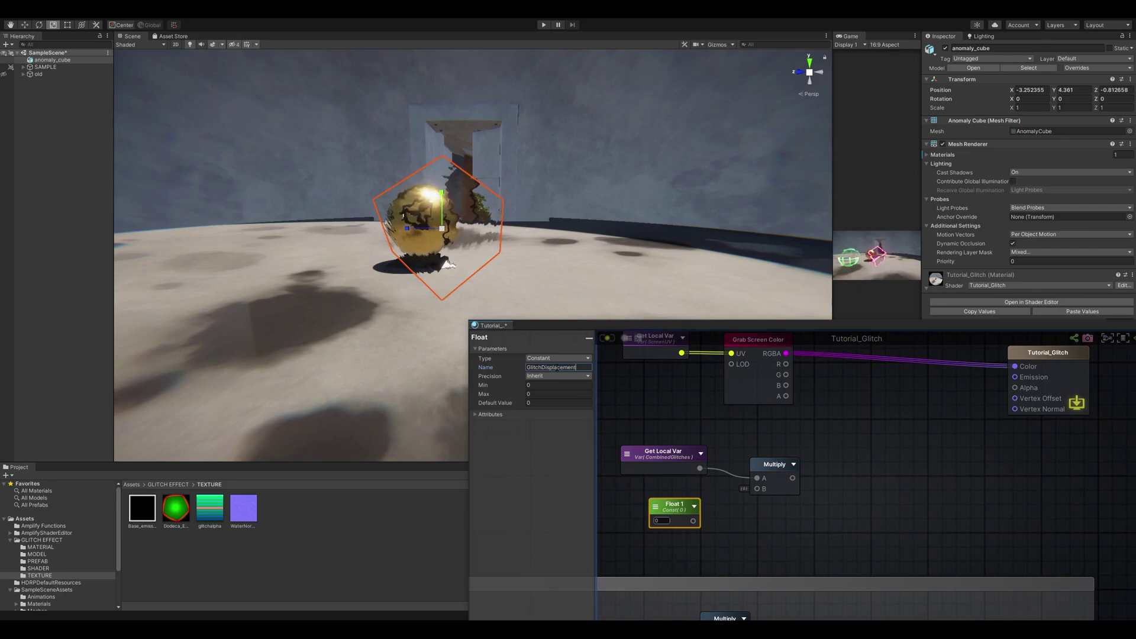
{"action": "type", "text": "renght"}
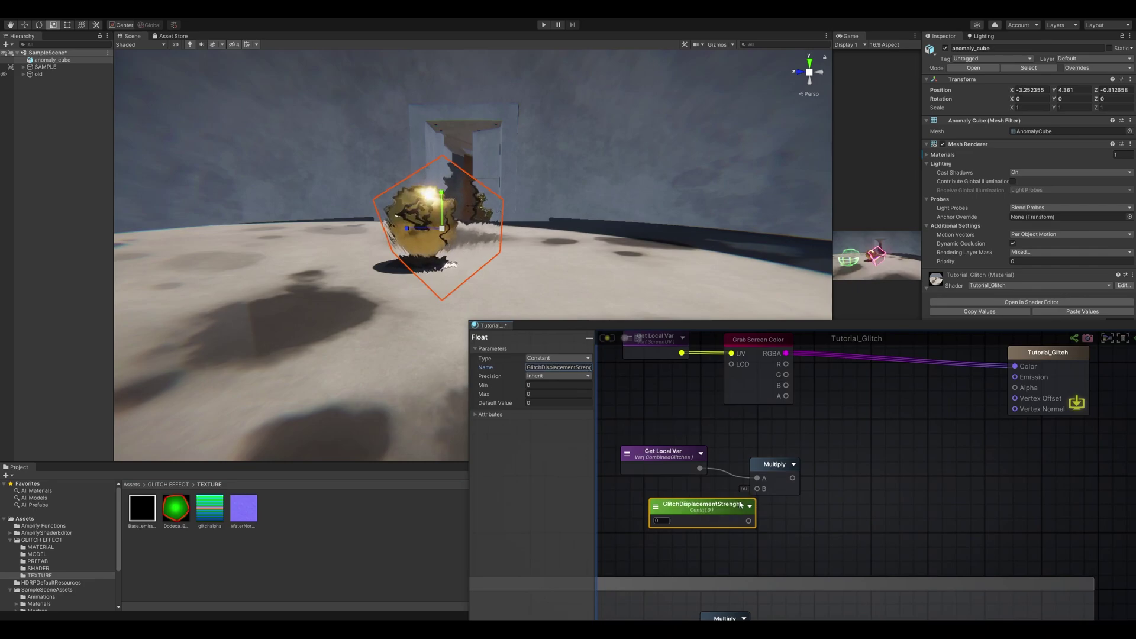
{"action": "left_click", "coordinate": [659, 521]}
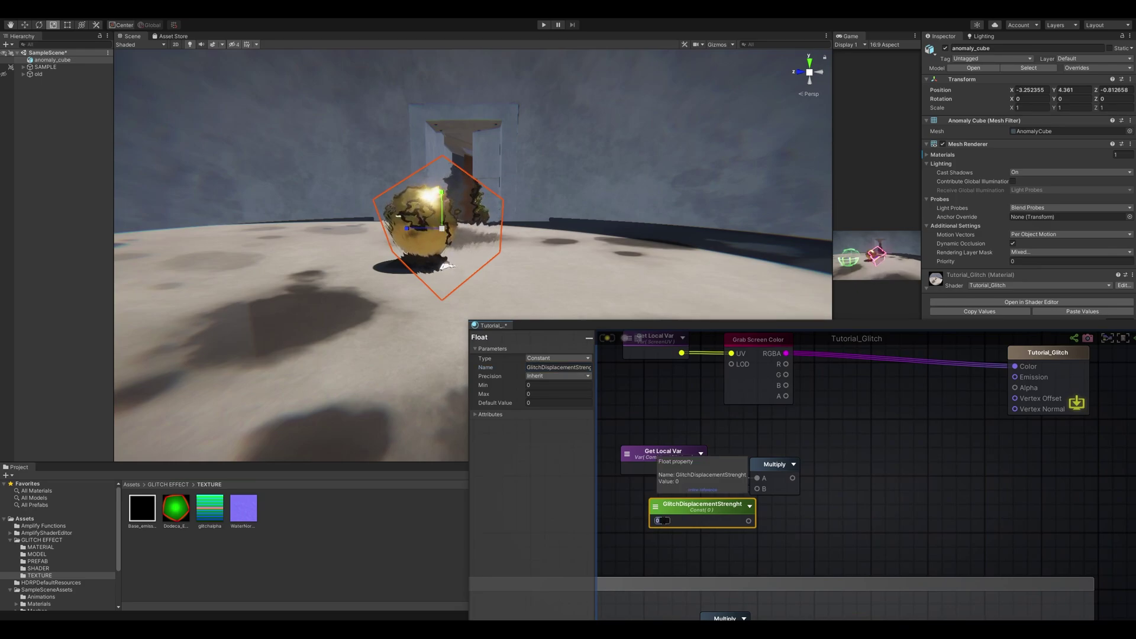
{"action": "type", "text": "1"}
{"action": "left_click_drag", "start_coordinate": [702, 506], "coordinate": [665, 505]}
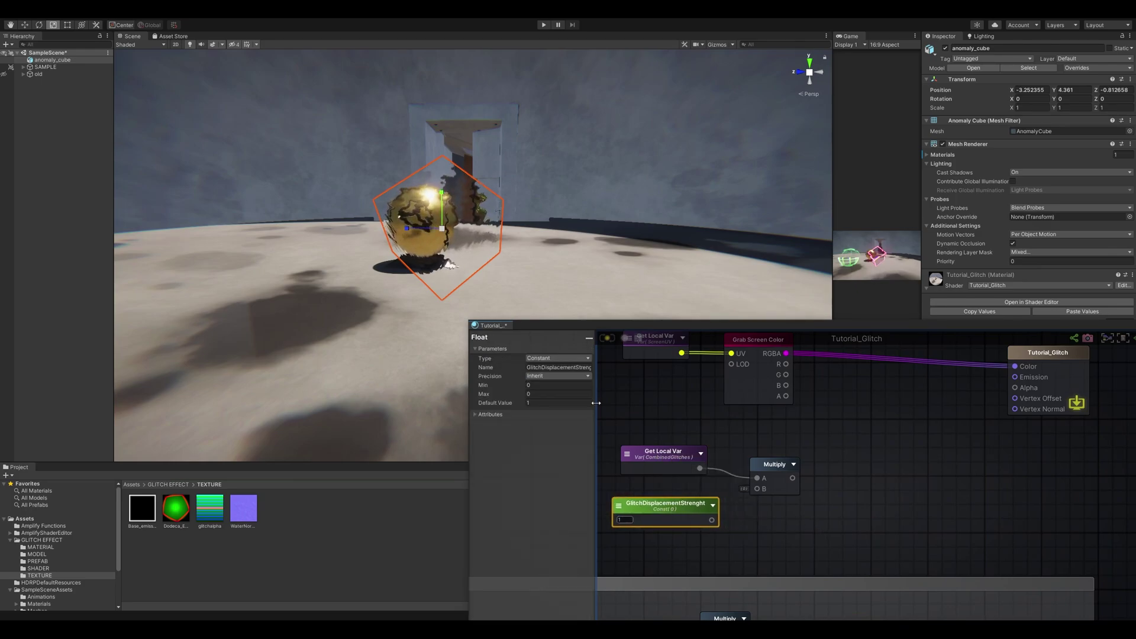
Change the GlitchDisplacementStrenght float's type to Property and connect it to the Multiply node's B input
{"action": "middle_click_drag", "start_coordinate": [731, 432], "coordinate": [793, 427]}
{"action": "left_click", "coordinate": [554, 358]}
{"action": "left_click", "coordinate": [551, 378]}
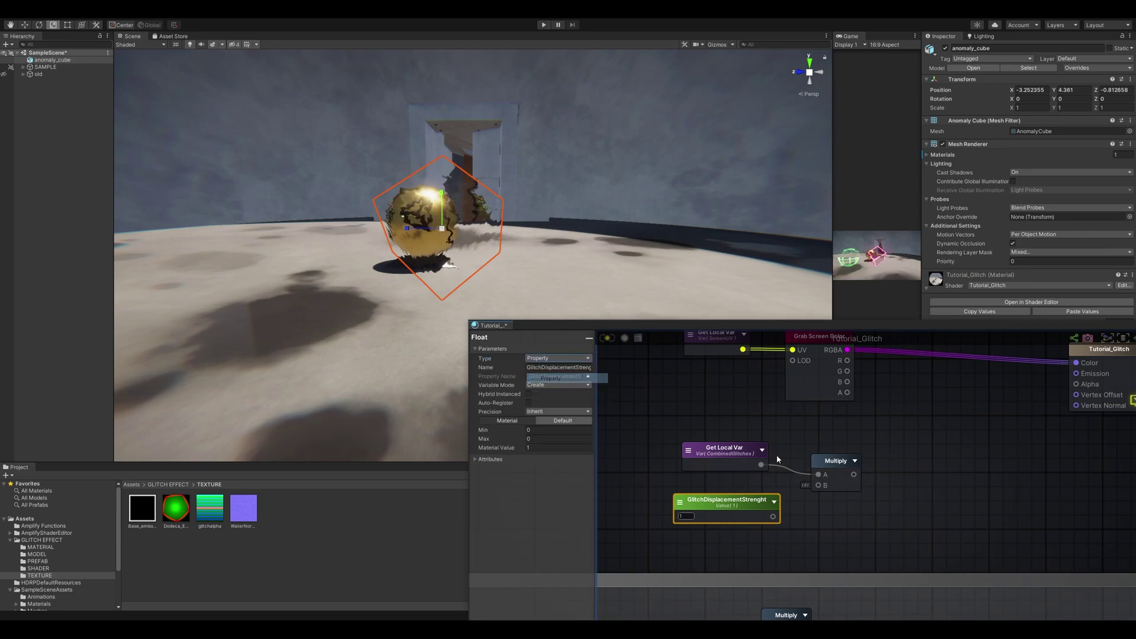
{"action": "left_click_drag", "start_coordinate": [773, 516], "coordinate": [818, 485]}
{"action": "left_click_drag", "start_coordinate": [748, 508], "coordinate": [749, 501]}
{"action": "middle_click_drag", "start_coordinate": [864, 501], "coordinate": [791, 504]}
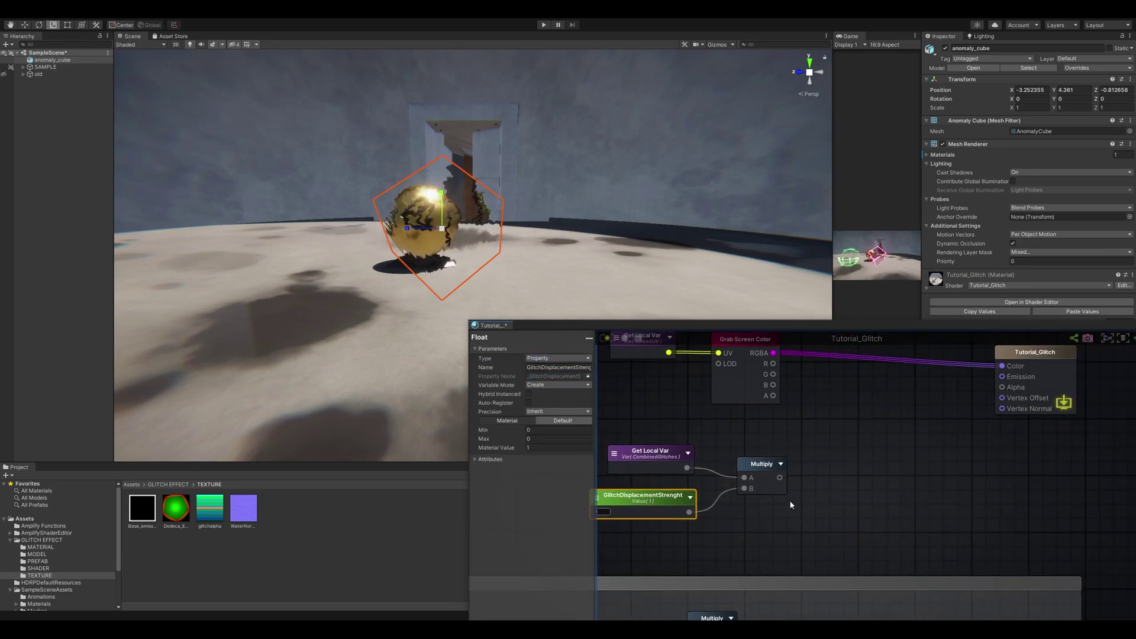
Add a Vector3 Append node, feed the Multiply result to its X, connect it to Vertex Offset, update the shader and inspect the cube
{"action": "key", "text": "v"}
{"action": "left_click", "coordinate": [822, 462]}
{"action": "left_click", "coordinate": [843, 466]}
{"action": "left_click", "coordinate": [865, 466]}
{"action": "left_click", "coordinate": [843, 487]}
{"action": "left_click", "coordinate": [843, 487]}
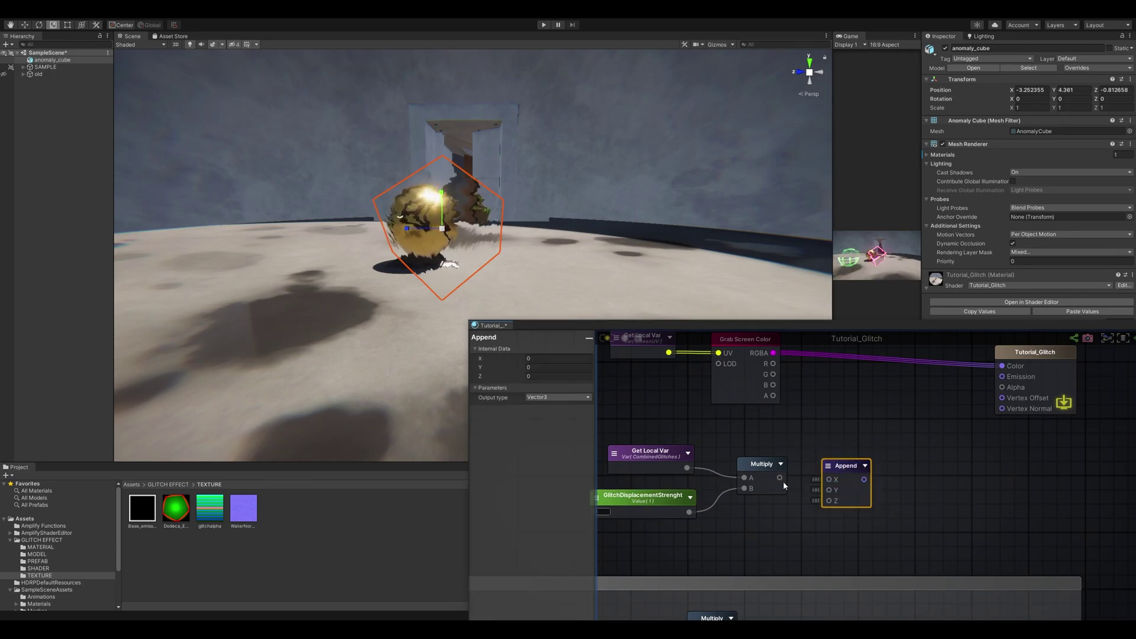
{"action": "left_click_drag", "start_coordinate": [780, 477], "coordinate": [997, 398]}
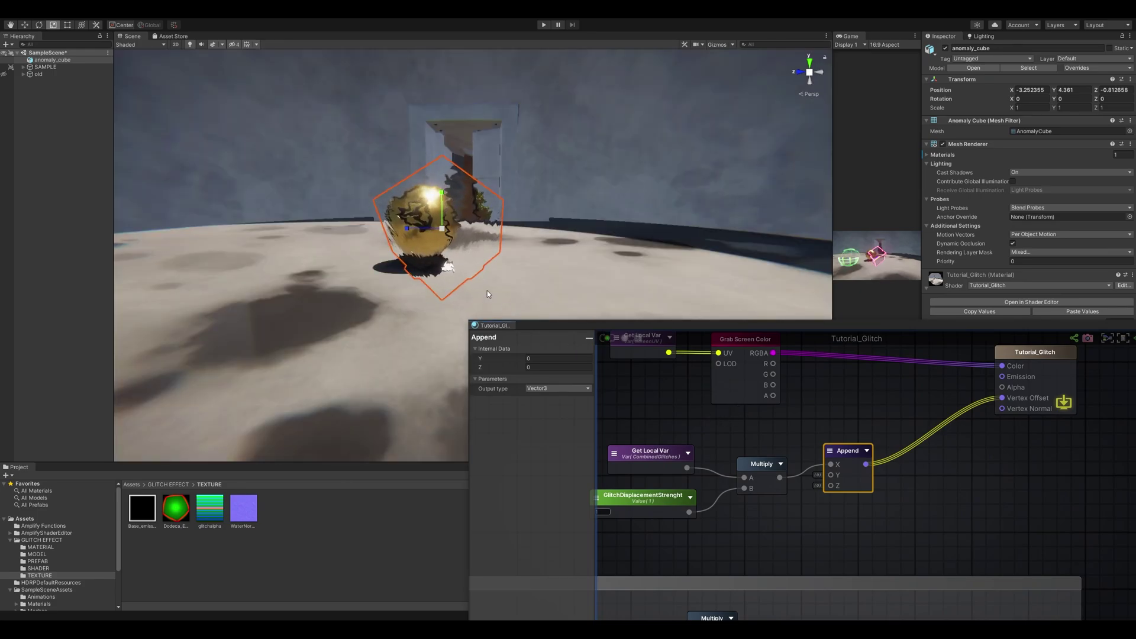
{"action": "right_click_drag", "start_coordinate": [487, 294], "coordinate": [384, 264]}
{"action": "middle_click_drag", "start_coordinate": [385, 264], "coordinate": [456, 242]}
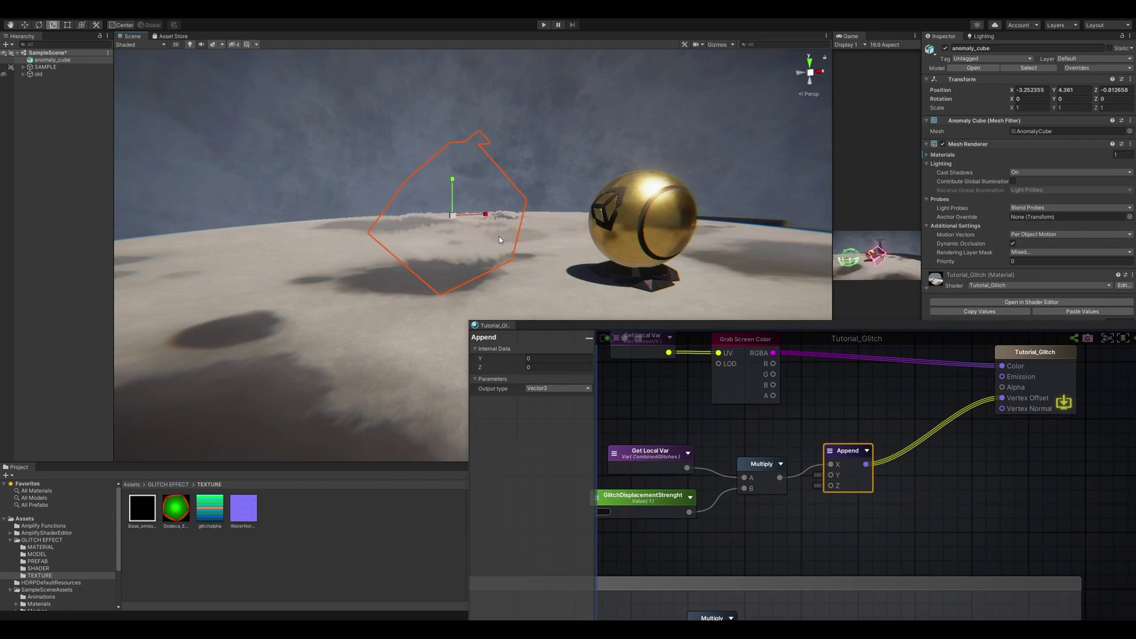
{"action": "left_click_drag", "start_coordinate": [444, 240], "coordinate": [520, 246], "text": "alt"}
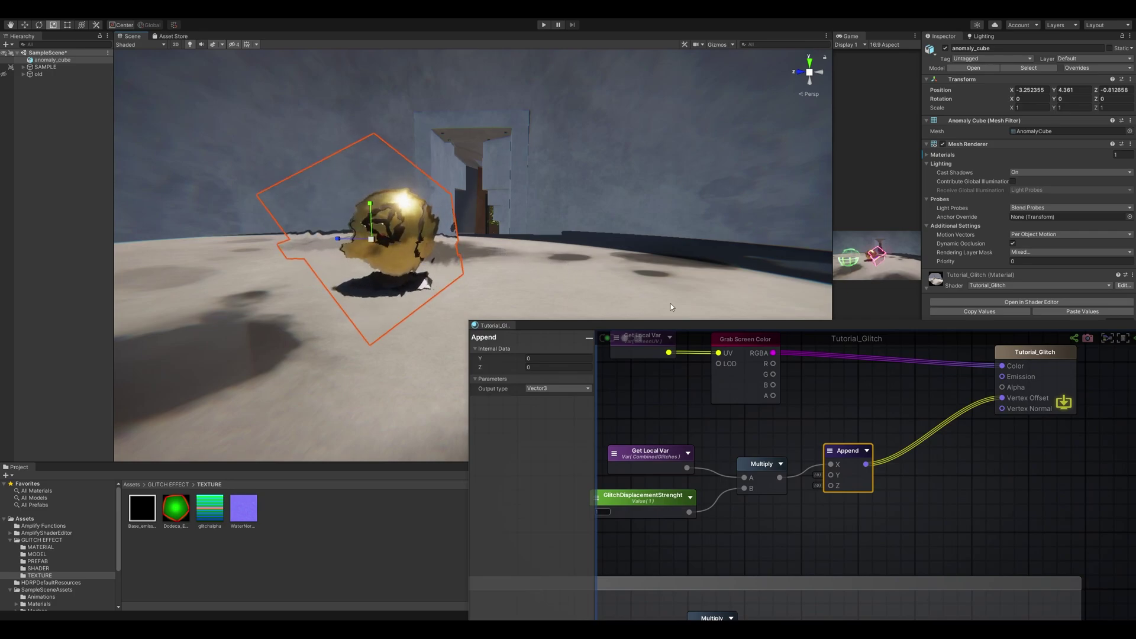
Disconnect the Multiply result from Append's X input and Grab Screen Color from the output's Color input
{"action": "left_click", "coordinate": [832, 463], "text": "alt"}
{"action": "middle_click_drag", "start_coordinate": [759, 463], "coordinate": [853, 430]}
{"action": "middle_click_drag", "start_coordinate": [965, 391], "coordinate": [858, 490]}
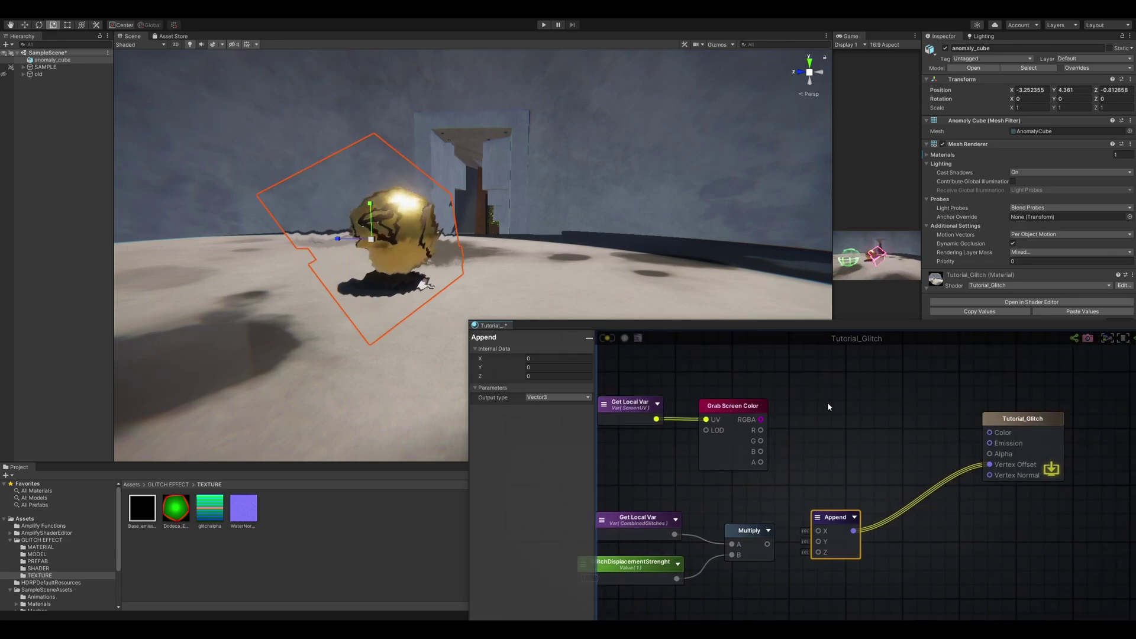
{"action": "middle_click_drag", "start_coordinate": [827, 406], "coordinate": [860, 517]}
Add a Vertex Position node in the empty area above the Grab Screen Color node
{"action": "right_click", "coordinate": [800, 421]}
{"action": "type", "text": "vert"}
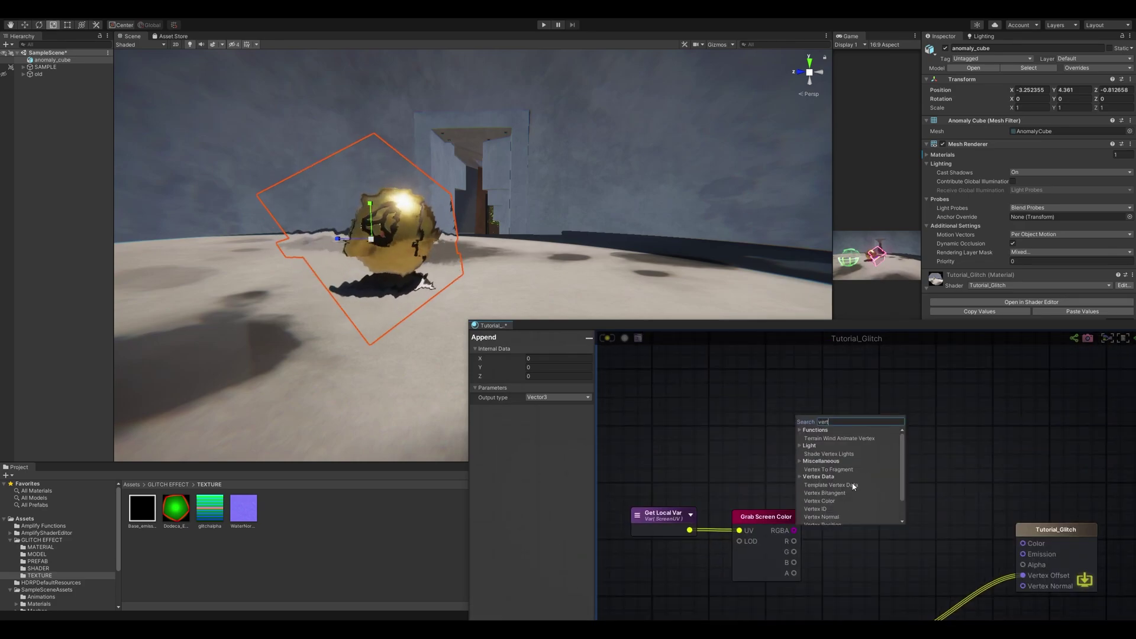
{"action": "scroll", "coordinate": [853, 486], "scroll_direction": "down", "scroll_amount": 1}
{"action": "left_click", "coordinate": [828, 504]}
{"action": "left_click_drag", "start_coordinate": [820, 418], "coordinate": [764, 410]}
Add a Step node with A set to 0.5, feed Vertex Position Y to B, and connect its result to the output's Color
{"action": "right_click", "coordinate": [869, 428]}
{"action": "type", "text": "step"}
{"action": "key", "text": "Return"}
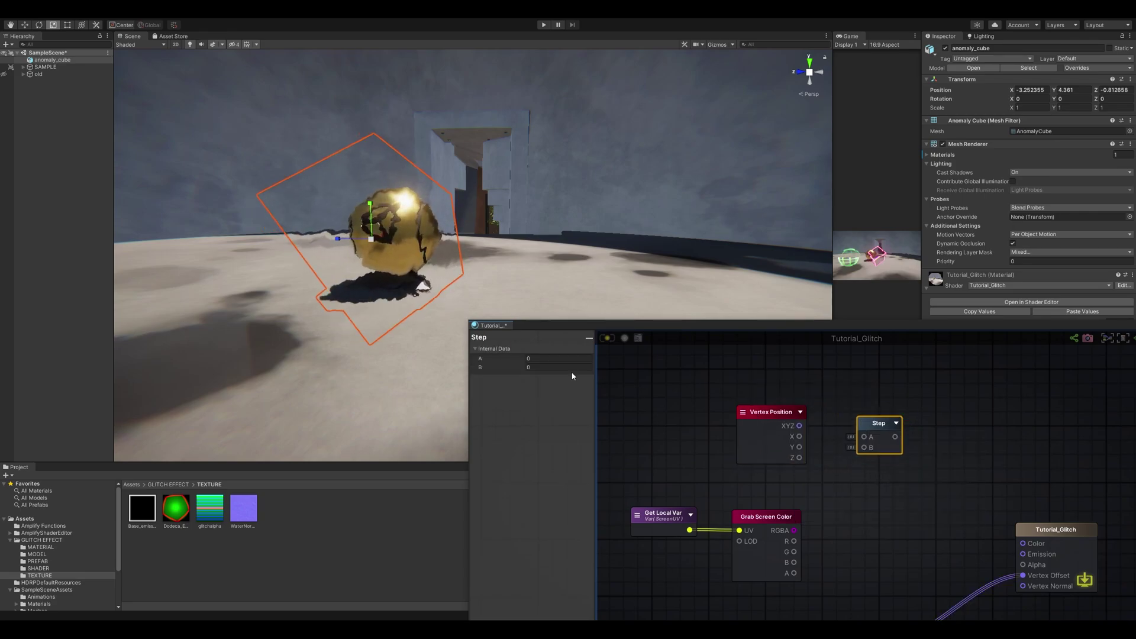
{"action": "left_click", "coordinate": [562, 358]}
{"action": "type", "text": ".5"}
{"action": "left_click_drag", "start_coordinate": [799, 447], "coordinate": [980, 473]}
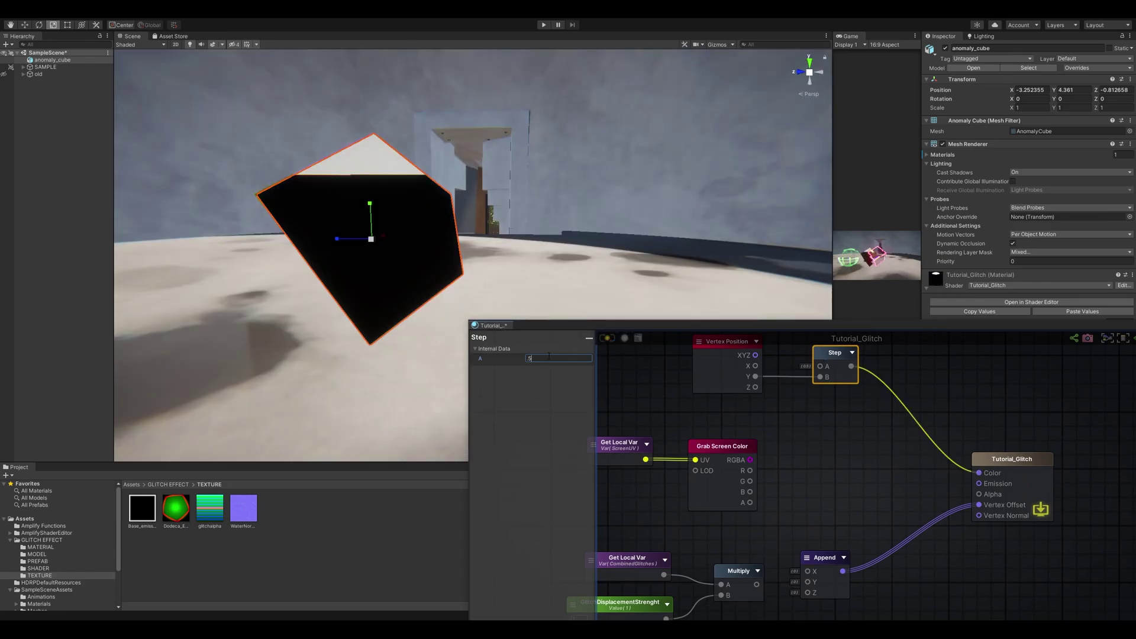
Multiply the Step result by GlitchDisplacementStrenght in a new Multiply node, feed it to Append's X and update the shader
{"action": "left_click", "coordinate": [611, 338]}
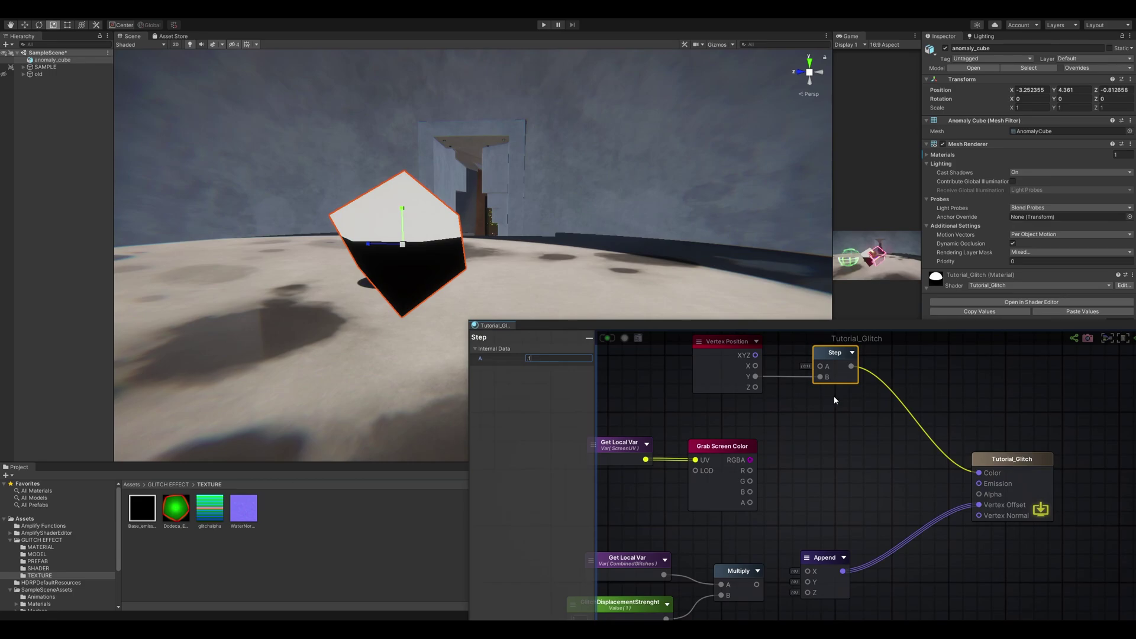
{"action": "middle_click_drag", "start_coordinate": [864, 413], "coordinate": [876, 415]}
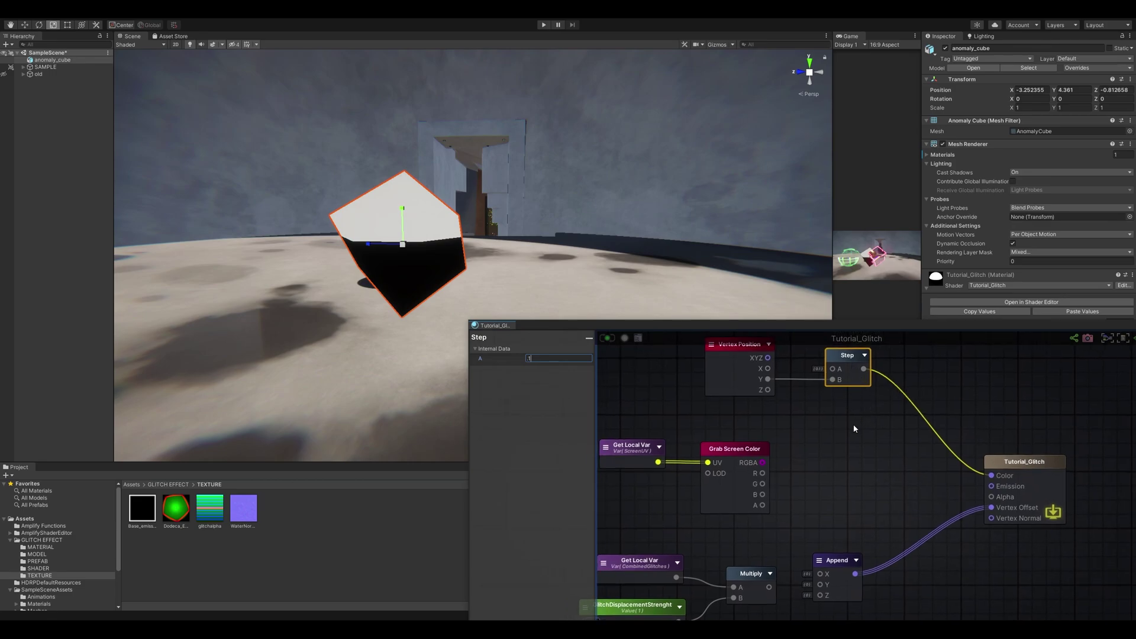
{"action": "left_click", "coordinate": [876, 408]}
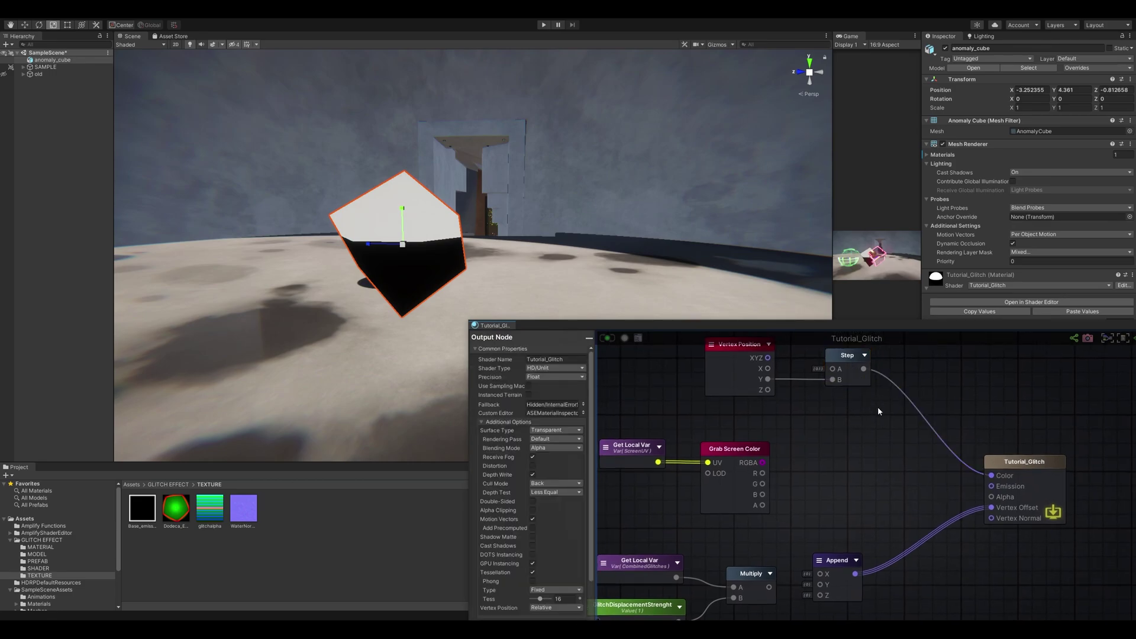
{"action": "middle_click_drag", "start_coordinate": [886, 427], "coordinate": [914, 404]}
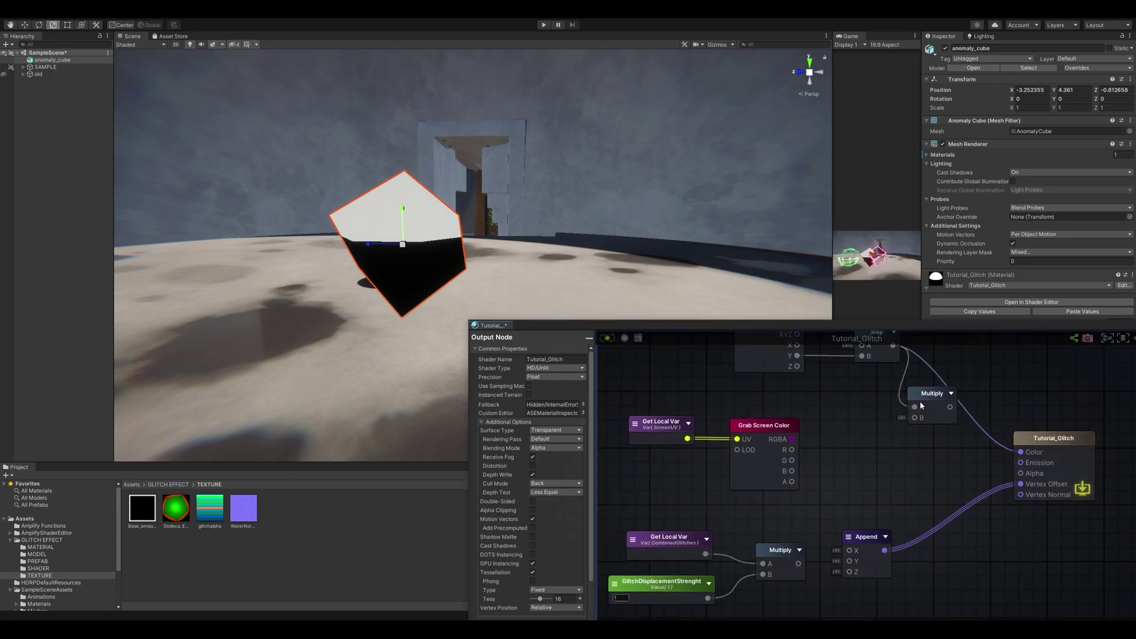
{"action": "left_click_drag", "start_coordinate": [707, 597], "coordinate": [864, 542]}
{"action": "left_click", "coordinate": [950, 406], "text": "alt"}
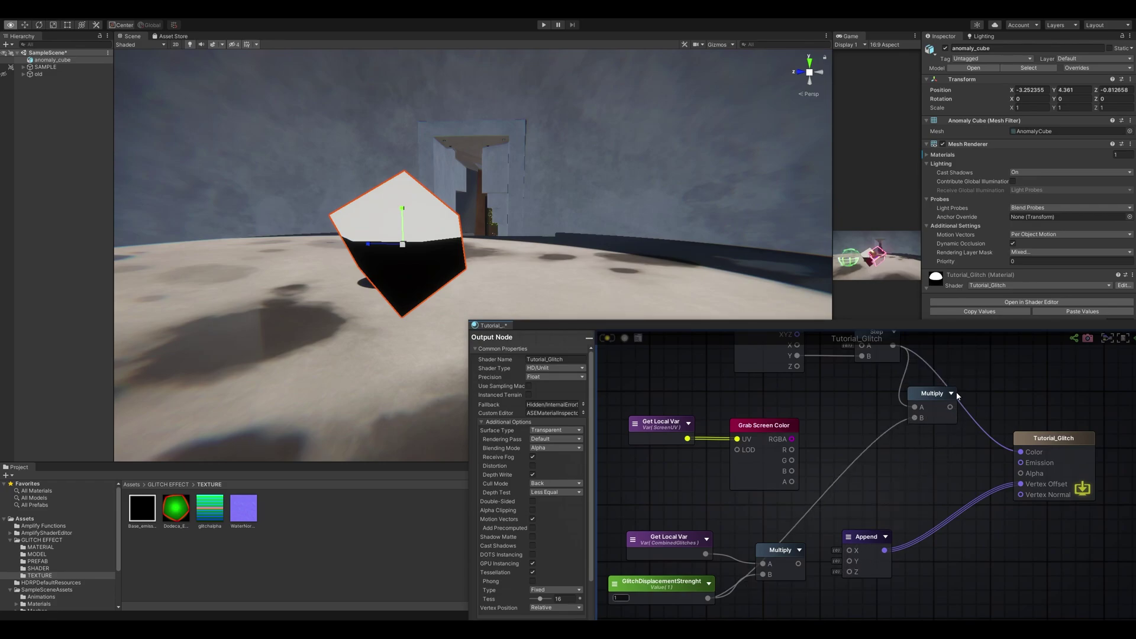
{"action": "left_click_drag", "start_coordinate": [949, 407], "coordinate": [850, 549]}
{"action": "middle_click_drag", "start_coordinate": [959, 474], "coordinate": [911, 478]}
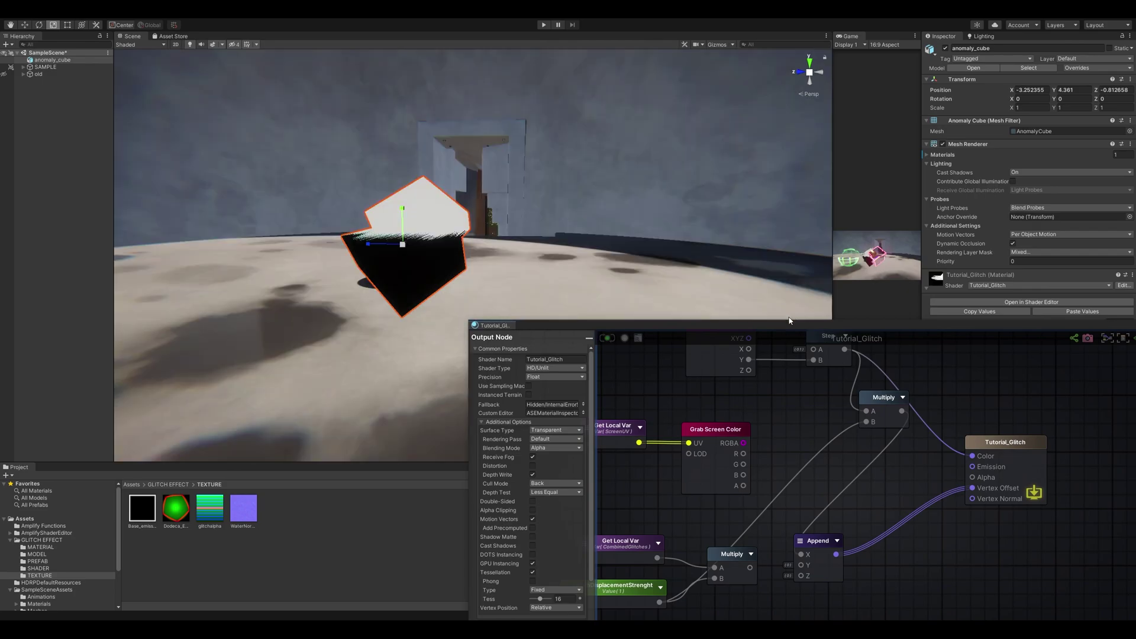
Move the graph window clear of the cube and set the material's GlitchDisplacementStrenght to 0.36
{"action": "left_click_drag", "start_coordinate": [789, 327], "coordinate": [624, 491]}
{"action": "left_click_drag", "start_coordinate": [582, 323], "coordinate": [317, 292], "text": "alt"}
{"action": "scroll", "coordinate": [546, 280], "scroll_direction": "down", "scroll_amount": 5}
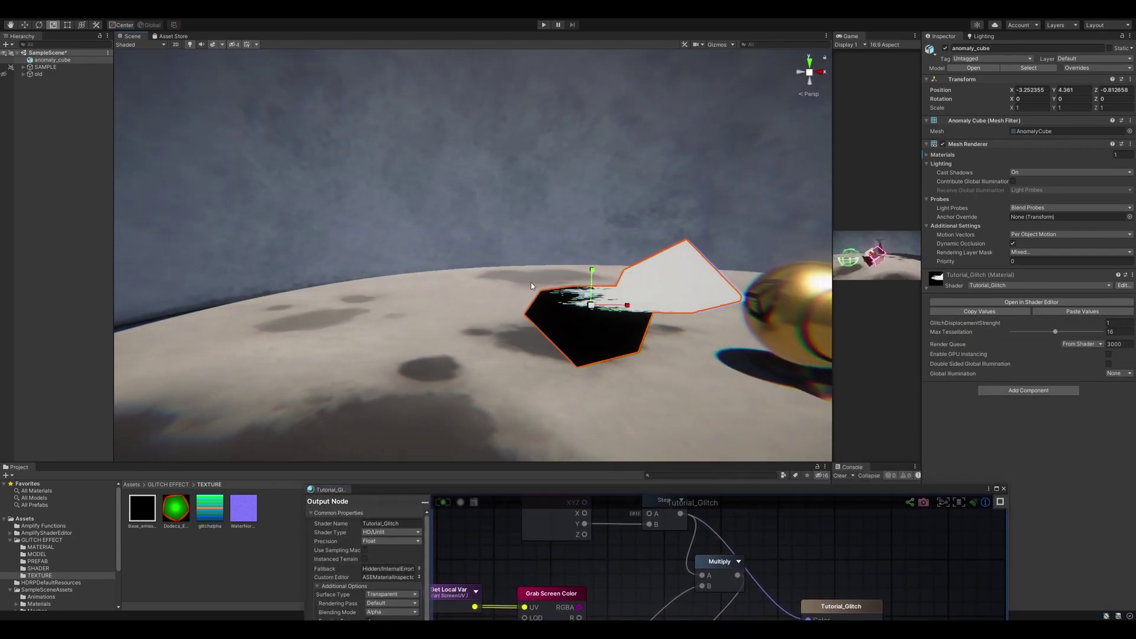
{"action": "left_click_drag", "start_coordinate": [1095, 324], "coordinate": [1068, 327]}
Examine the cube's vertex displacement from several angles, including from above
{"action": "left_click_drag", "start_coordinate": [592, 378], "coordinate": [717, 355], "text": "alt"}
{"action": "left_click", "coordinate": [733, 358]}
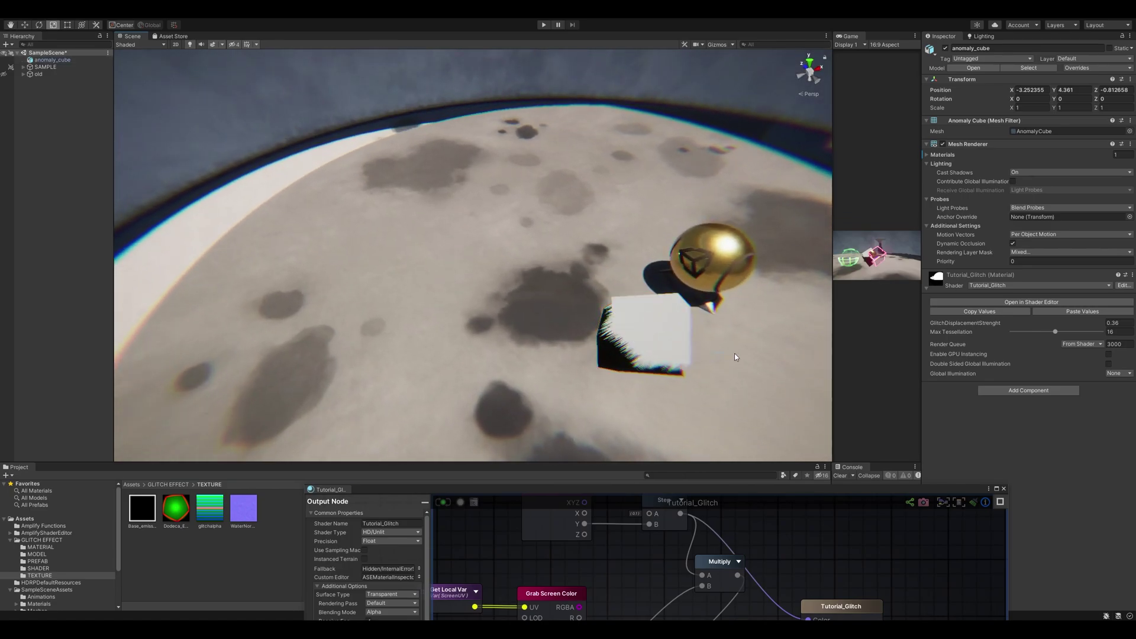
{"action": "left_click", "coordinate": [819, 71]}
{"action": "left_click_drag", "start_coordinate": [453, 161], "coordinate": [786, 377], "text": "alt"}
{"action": "left_click_drag", "start_coordinate": [668, 201], "coordinate": [701, 253], "text": "alt"}
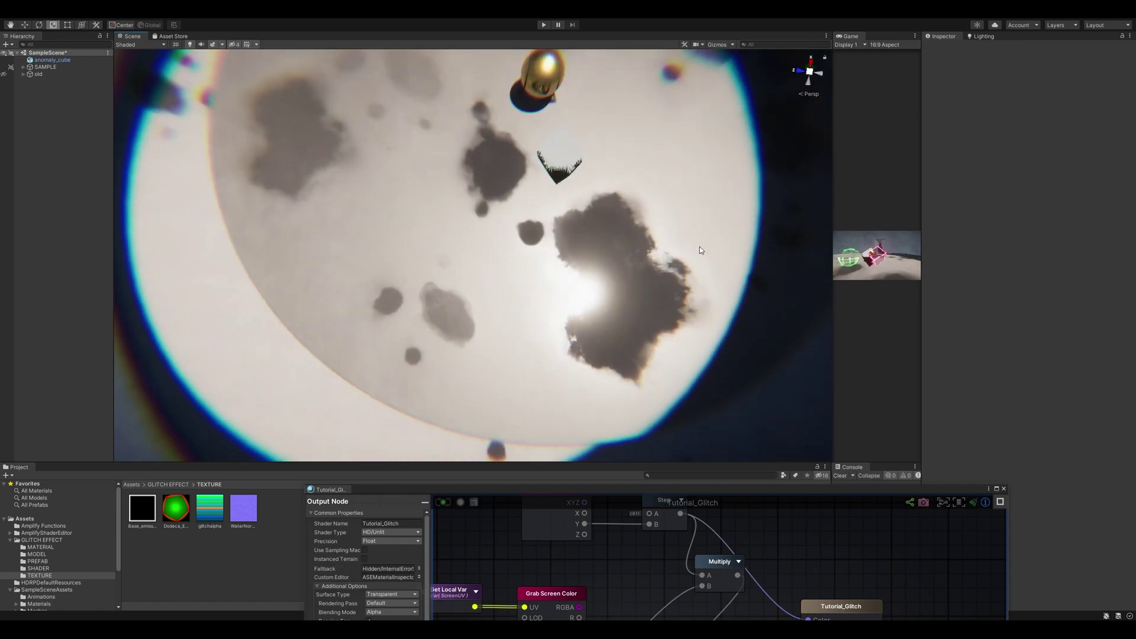
{"action": "middle_click_drag", "start_coordinate": [701, 252], "coordinate": [679, 296]}
{"action": "scroll", "coordinate": [621, 256], "scroll_direction": "up", "scroll_amount": 12}
{"action": "middle_click_drag", "start_coordinate": [582, 194], "coordinate": [485, 285]}
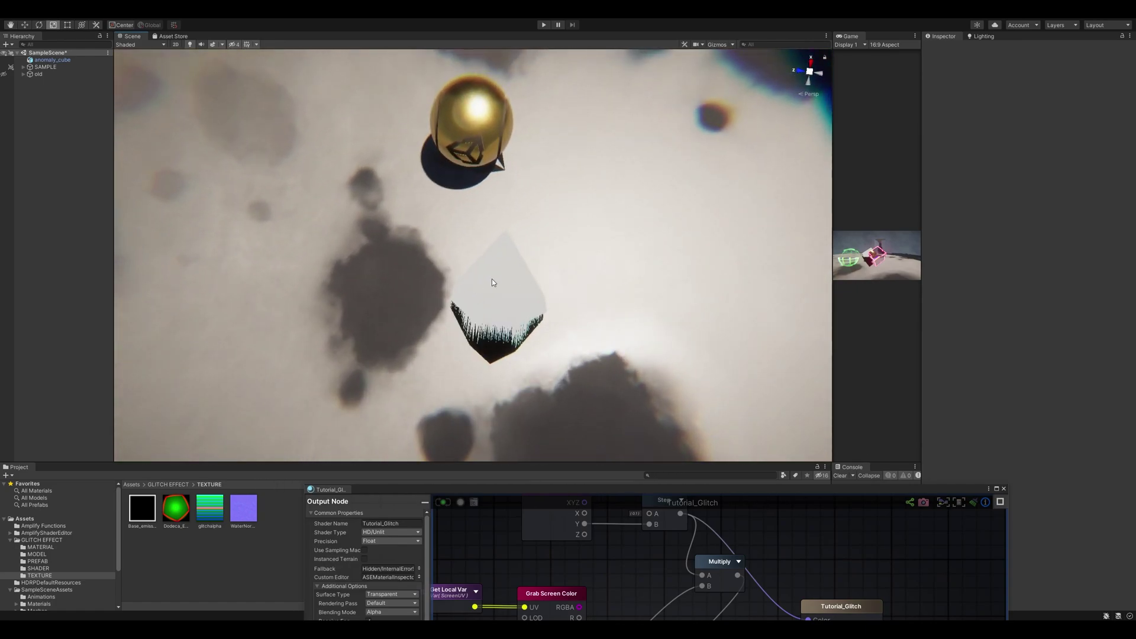
Set the cube material's Max Tessellation to 32 and GlitchDisplacementStrenght to 0.11, and view the cube from the side
{"action": "left_click", "coordinate": [480, 332]}
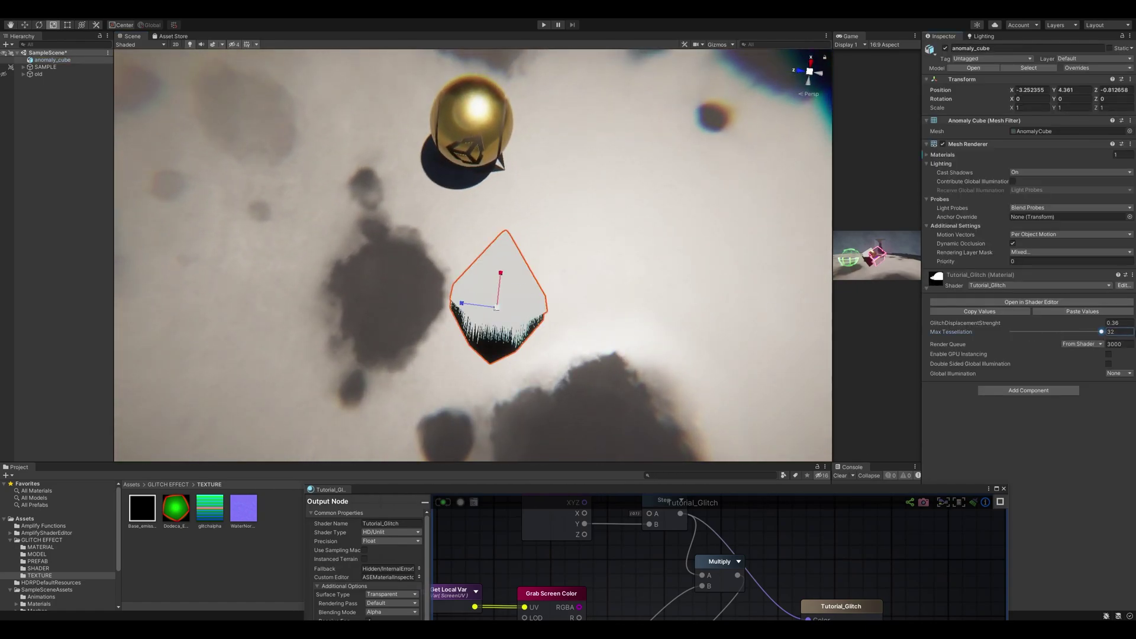
{"action": "mouse_move", "coordinate": [1087, 323]}
{"action": "left_mouse_down"}
{"action": "mouse_move", "coordinate": [1078, 322]}
{"action": "mouse_move", "coordinate": [1087, 323]}
{"action": "left_mouse_up"}
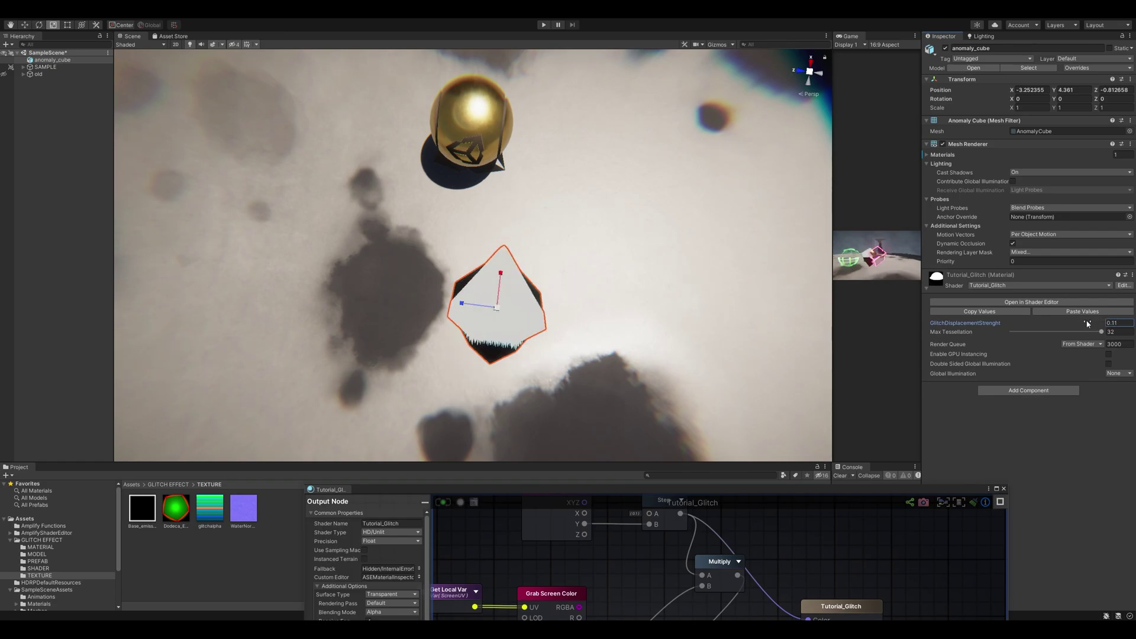
{"action": "left_click_drag", "start_coordinate": [620, 302], "coordinate": [357, 357], "text": "alt"}
{"action": "scroll", "coordinate": [636, 344], "scroll_direction": "down", "scroll_amount": 5}
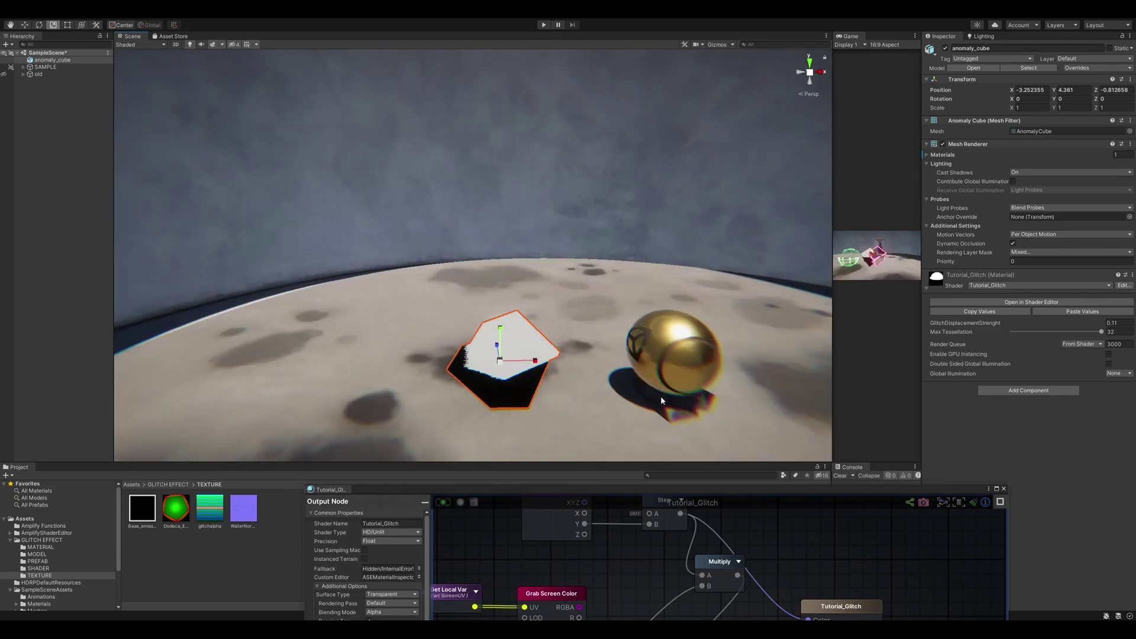
Add a View Dir node in the empty graph area beside the Vertex Position node
{"action": "left_click_drag", "start_coordinate": [654, 488], "coordinate": [695, 303]}
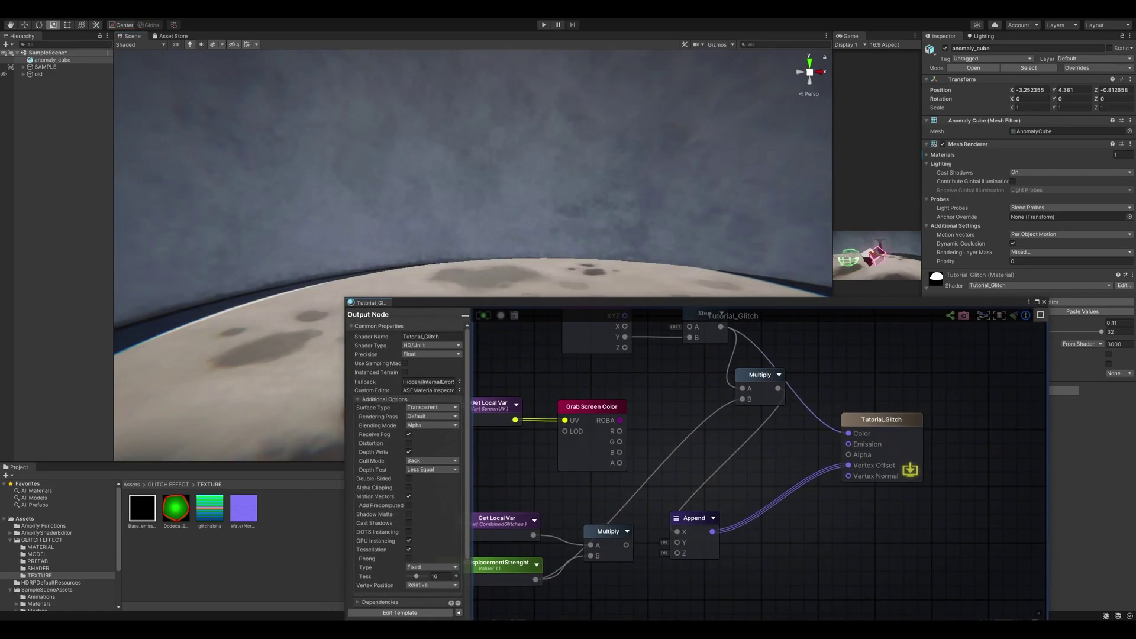
{"action": "middle_click_drag", "start_coordinate": [536, 475], "coordinate": [733, 535]}
{"action": "scroll", "coordinate": [680, 408], "scroll_direction": "down", "scroll_amount": 3}
{"action": "right_click", "coordinate": [544, 386]}
{"action": "type", "text": "vie"}
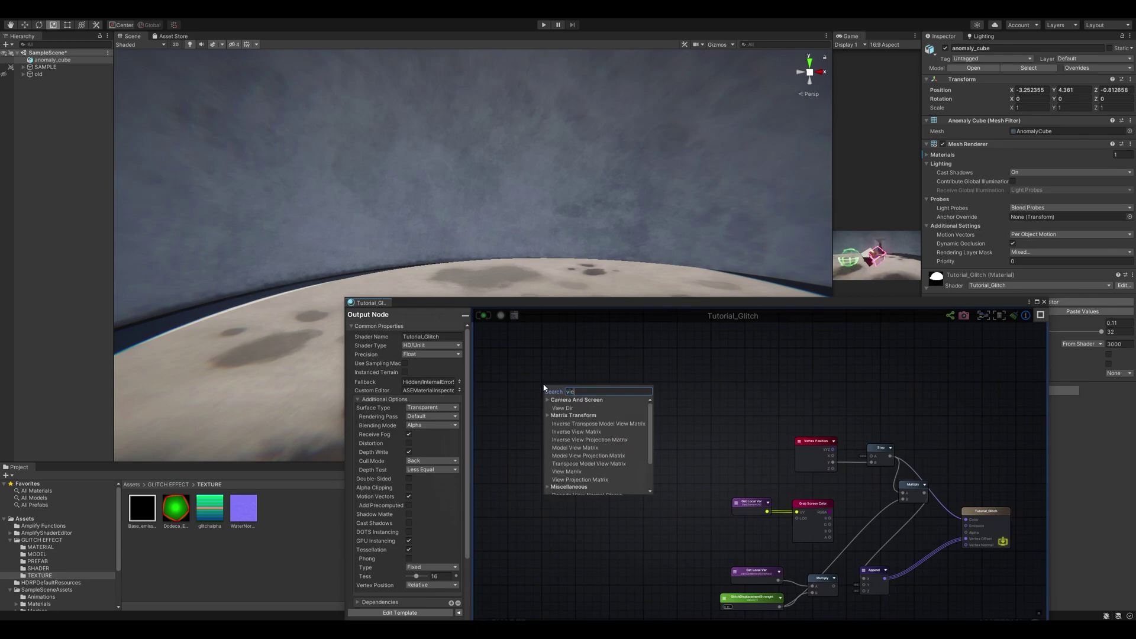
{"action": "left_click", "coordinate": [573, 408]}
{"action": "scroll", "coordinate": [594, 419], "scroll_direction": "up", "scroll_amount": 3}
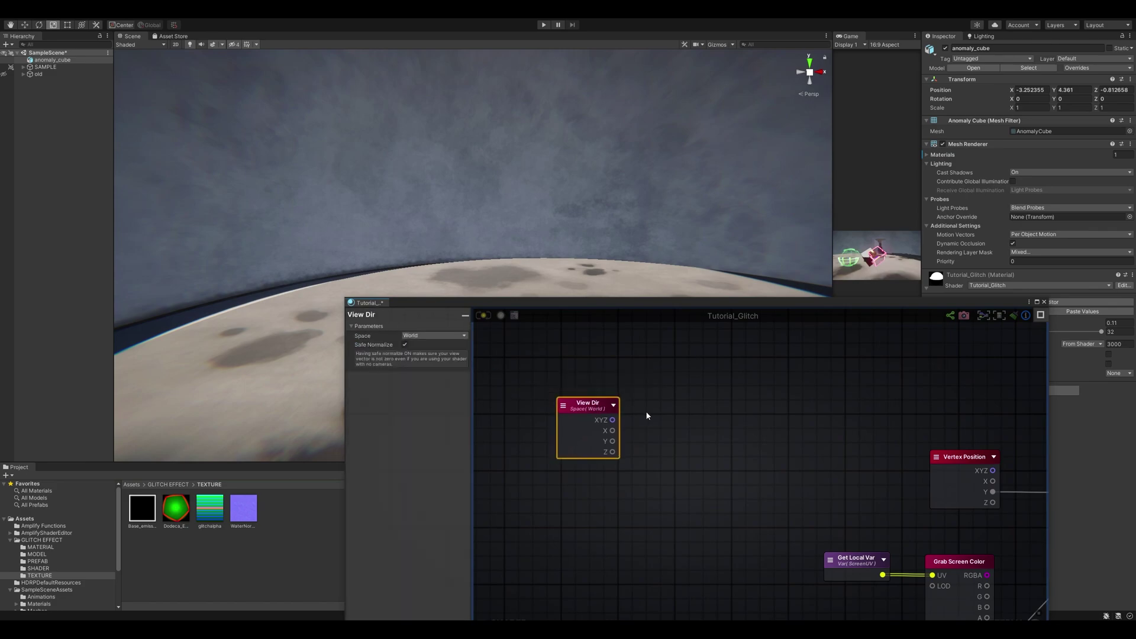
Add a Cross node, connect View Dir's XYZ to its Lhs and set the Rhs Y value to 1
{"action": "right_click", "coordinate": [663, 421]}
{"action": "type", "text": "cross"}
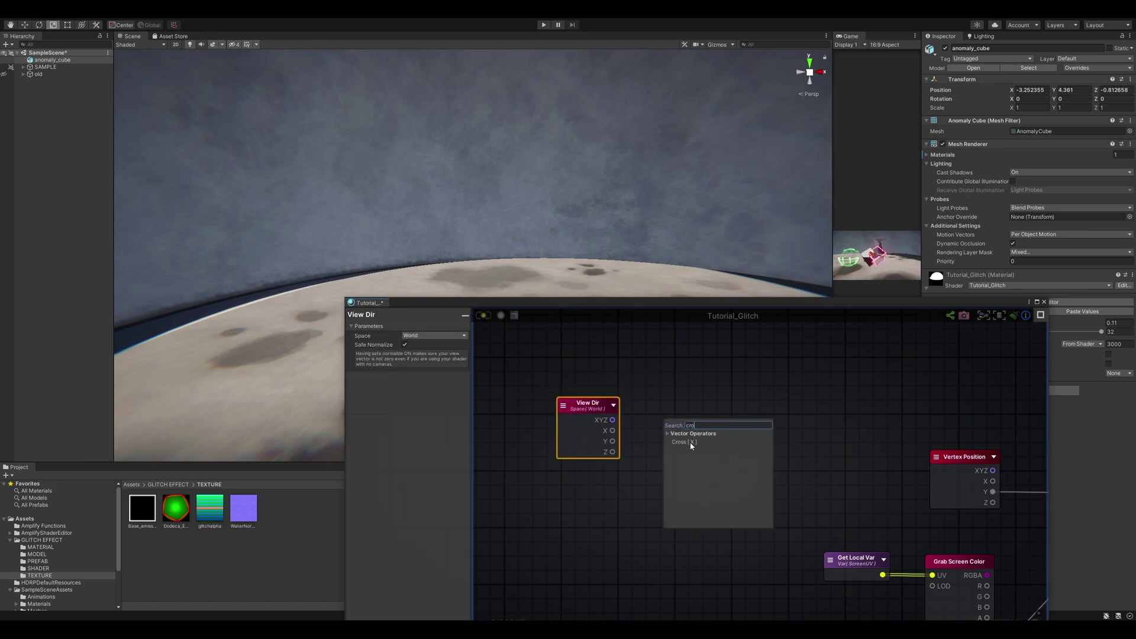
{"action": "key", "text": "Return"}
{"action": "left_click_drag", "start_coordinate": [685, 422], "coordinate": [682, 410]}
{"action": "left_click_drag", "start_coordinate": [612, 420], "coordinate": [691, 412]}
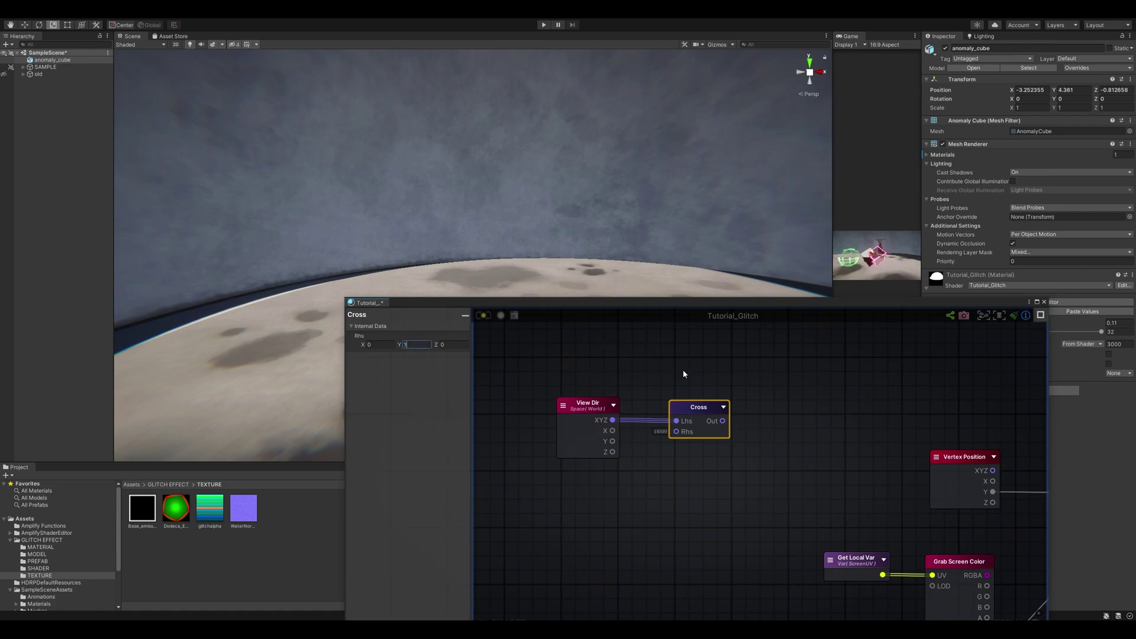
Add a Normalize node and feed the Cross output into it
{"action": "left_click", "coordinate": [754, 414]}
{"action": "right_click", "coordinate": [758, 415]}
{"action": "type", "text": "normalize"}
{"action": "key", "text": "Return"}
{"action": "left_click_drag", "start_coordinate": [717, 419], "coordinate": [765, 410]}
{"action": "left_click", "coordinate": [766, 423]}
{"action": "middle_click_drag", "start_coordinate": [807, 411], "coordinate": [748, 414]}
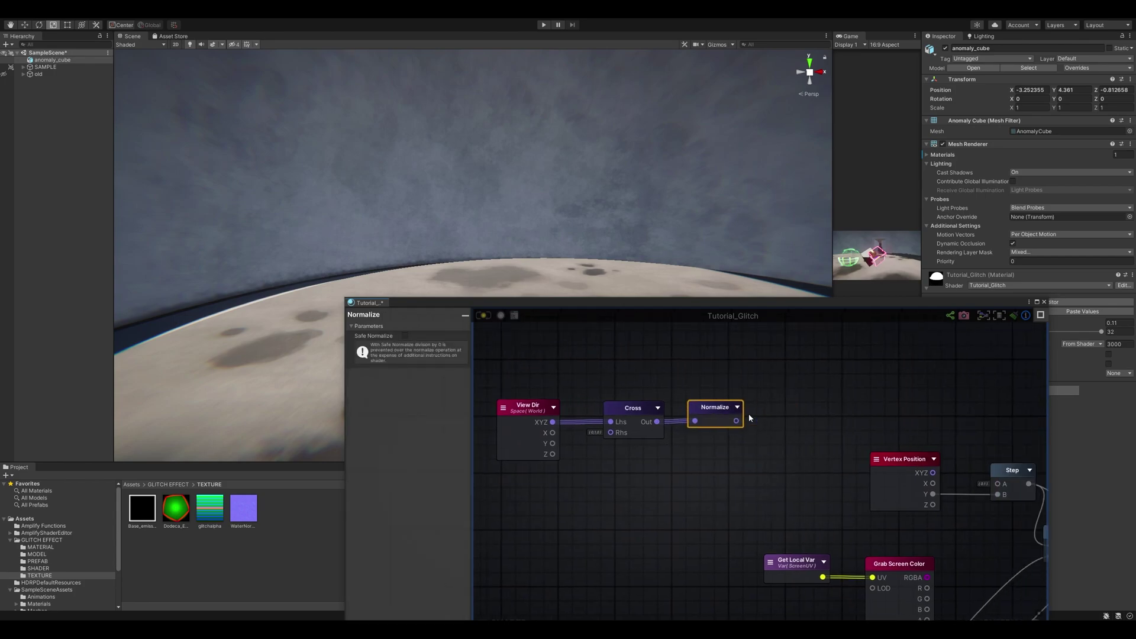
Add a Negate node fed by the Normalize result and expand its preview
{"action": "left_click", "coordinate": [788, 409]}
{"action": "right_click", "coordinate": [788, 412]}
{"action": "type", "text": "negate"}
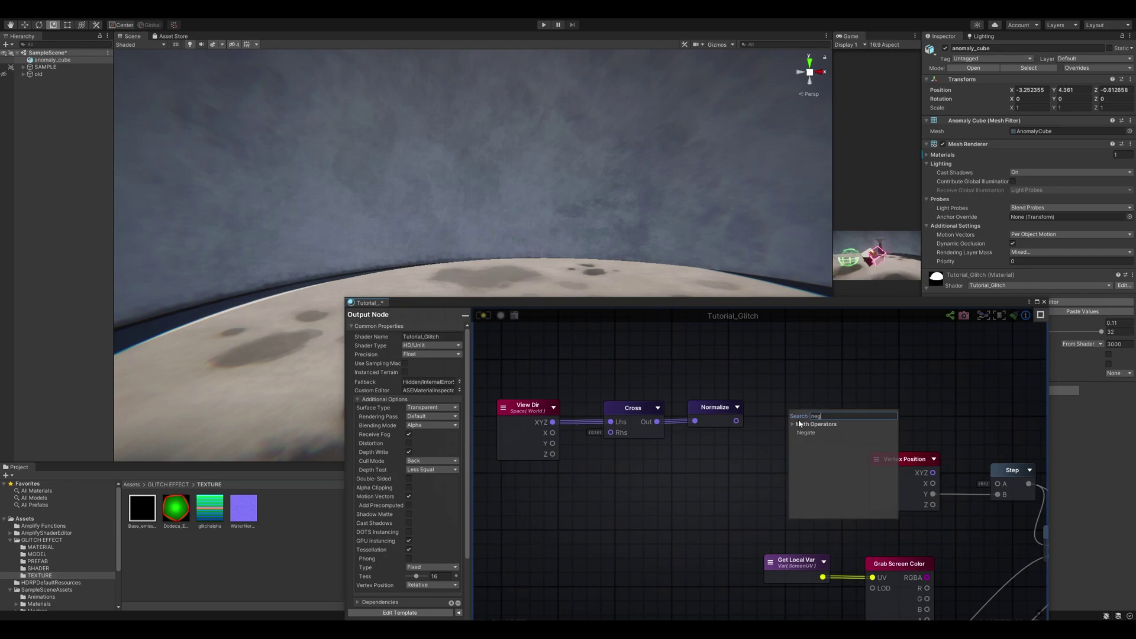
{"action": "key", "text": "Return"}
{"action": "left_click_drag", "start_coordinate": [812, 407], "coordinate": [772, 420]}
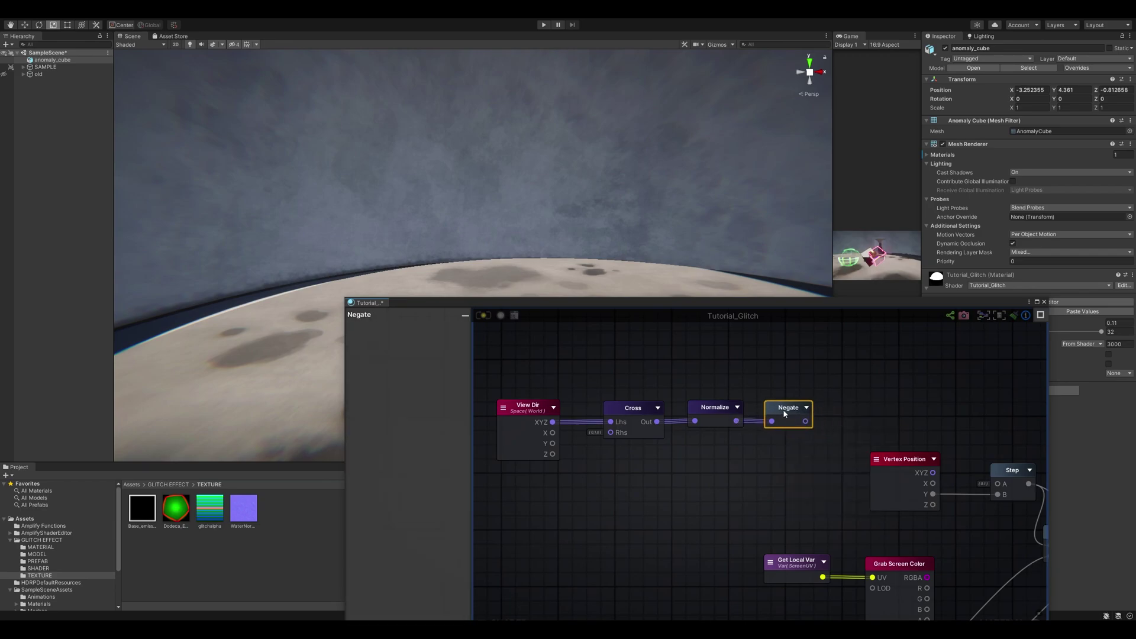
{"action": "left_click", "coordinate": [806, 407]}
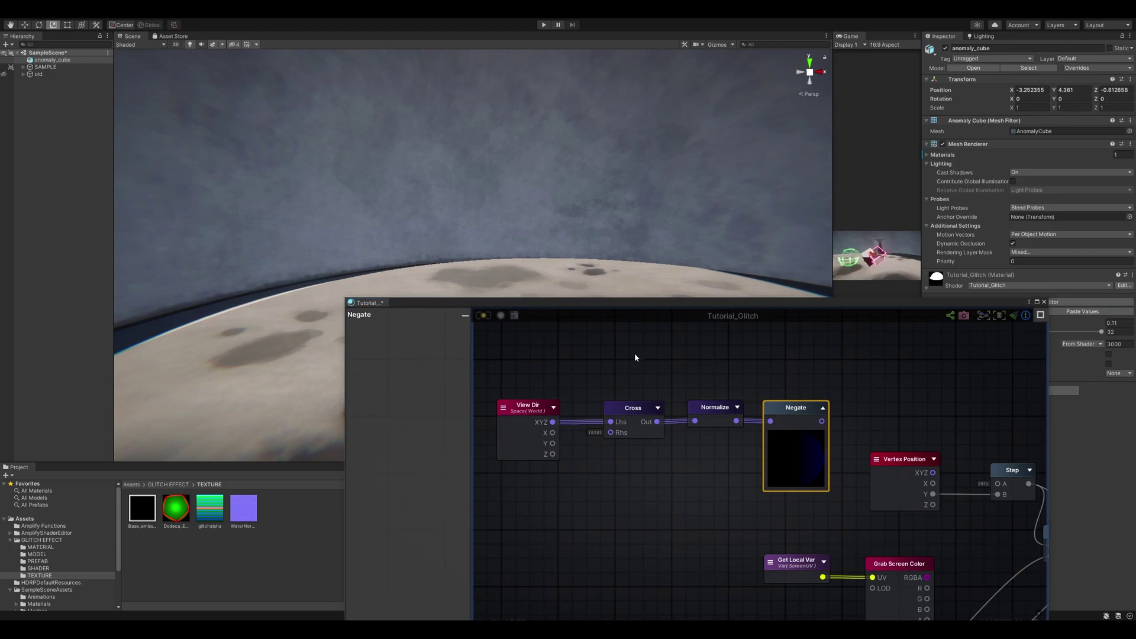
Move the View Dir, Cross, Normalize and Negate chain level with the Grab Screen Color row, ahead of its ScreenUV variable
{"action": "left_click", "coordinate": [680, 372]}
{"action": "scroll", "coordinate": [715, 388], "scroll_direction": "down", "scroll_amount": 5}
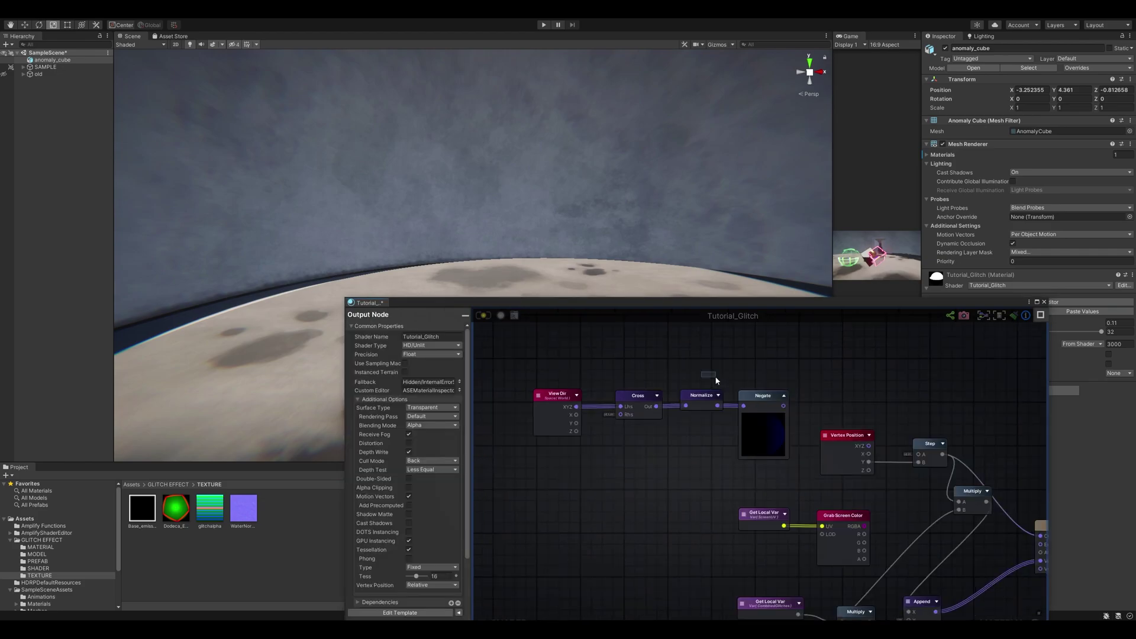
{"action": "scroll", "coordinate": [721, 393], "scroll_direction": "up", "scroll_amount": 5}
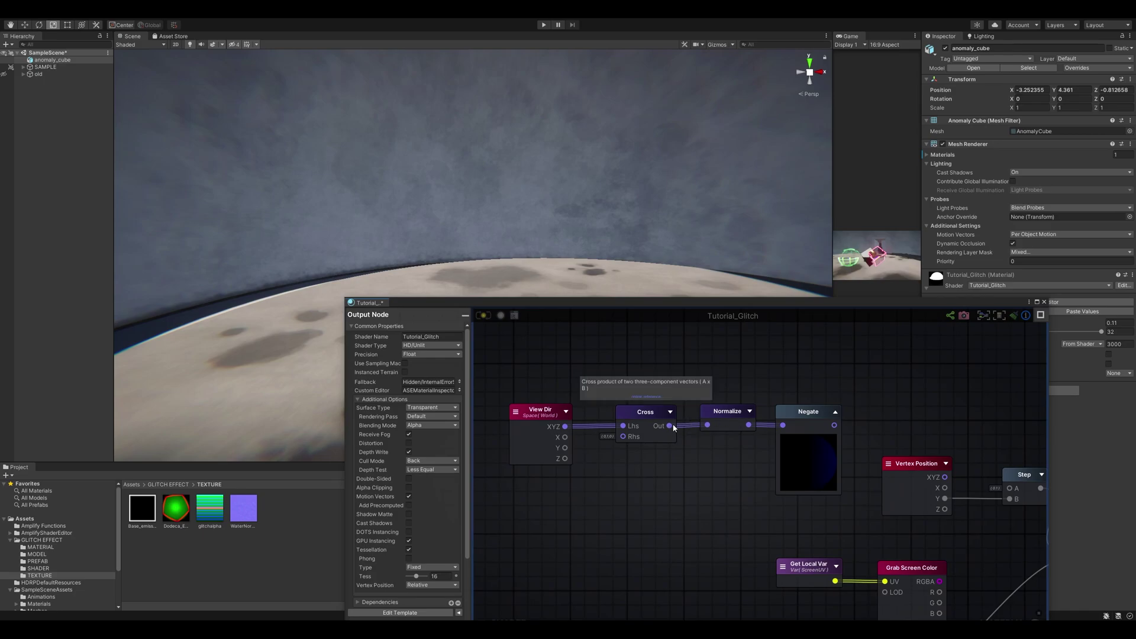
{"action": "scroll", "coordinate": [780, 385], "scroll_direction": "down", "scroll_amount": 5}
{"action": "left_click", "coordinate": [751, 402]}
{"action": "left_click", "coordinate": [800, 402]}
{"action": "left_click_drag", "start_coordinate": [821, 447], "coordinate": [636, 386]}
{"action": "middle_click_drag", "start_coordinate": [794, 408], "coordinate": [708, 391]}
{"action": "left_click_drag", "start_coordinate": [708, 391], "coordinate": [628, 395]}
{"action": "middle_click_drag", "start_coordinate": [629, 394], "coordinate": [645, 338]}
{"action": "left_click_drag", "start_coordinate": [645, 337], "coordinate": [662, 428]}
{"action": "middle_click_drag", "start_coordinate": [766, 466], "coordinate": [709, 434]}
{"action": "left_click_drag", "start_coordinate": [708, 434], "coordinate": [732, 440]}
Connect the Negate result to the third input of the Multiply node below Step
{"action": "scroll", "coordinate": [715, 440], "scroll_direction": "up", "scroll_amount": 5}
{"action": "middle_click_drag", "start_coordinate": [732, 440], "coordinate": [701, 470]}
{"action": "left_click_drag", "start_coordinate": [700, 469], "coordinate": [784, 407]}
{"action": "scroll", "coordinate": [716, 453], "scroll_direction": "down", "scroll_amount": 5}
{"action": "scroll", "coordinate": [760, 440], "scroll_direction": "up", "scroll_amount": 2}
{"action": "middle_click_drag", "start_coordinate": [763, 437], "coordinate": [746, 464]}
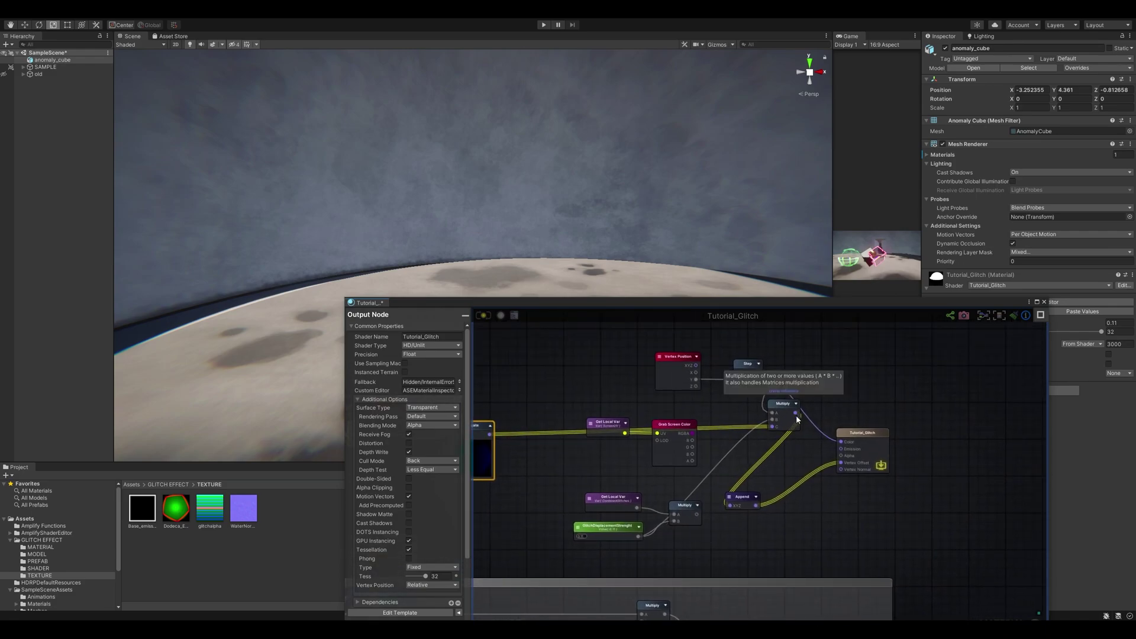
Connect the upper Multiply result directly to the output's Vertex Offset and delete the Append node
{"action": "left_click_drag", "start_coordinate": [795, 414], "coordinate": [841, 463]}
{"action": "left_click", "coordinate": [744, 499]}
{"action": "key", "text": "Delete"}
{"action": "left_click_drag", "start_coordinate": [789, 427], "coordinate": [787, 459]}
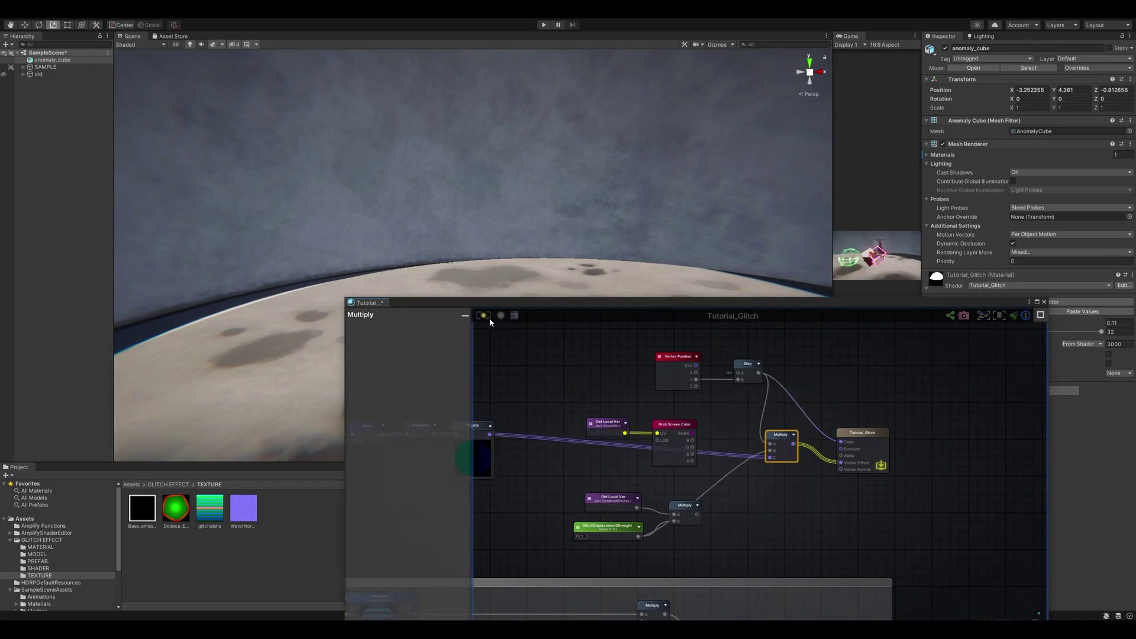
Set the material's GlitchDisplacementStrenght to 0.73 and inspect the displaced cube up close
{"action": "left_click_drag", "start_coordinate": [547, 301], "coordinate": [531, 470]}
{"action": "mouse_move", "coordinate": [1080, 322]}
{"action": "left_mouse_down"}
{"action": "mouse_move", "coordinate": [1094, 325]}
{"action": "mouse_move", "coordinate": [1076, 323]}
{"action": "left_mouse_up"}
{"action": "right_click_drag", "start_coordinate": [614, 363], "coordinate": [548, 221]}
{"action": "key", "text": "a"}
Delete the Vertex Position, Step and upper Multiply nodes from the graph
{"action": "left_click_drag", "start_coordinate": [734, 459], "coordinate": [723, 317]}
{"action": "left_click_drag", "start_coordinate": [747, 396], "coordinate": [624, 357]}
{"action": "key", "text": "Delete"}
{"action": "left_click_drag", "start_coordinate": [765, 499], "coordinate": [727, 408]}
{"action": "key", "text": "Delete"}
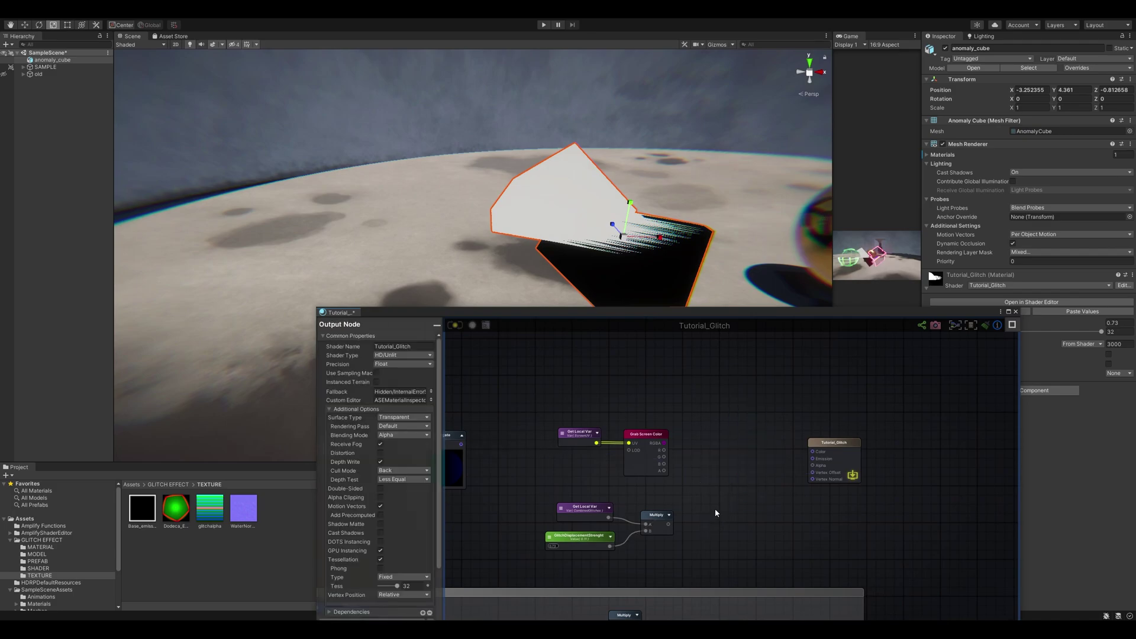
Feed Negate into the remaining Multiply alongside CombinedGlitches and GlitchDisplacementStrenght, and move those two input nodes away from it
{"action": "middle_click_drag", "start_coordinate": [709, 511], "coordinate": [796, 466]}
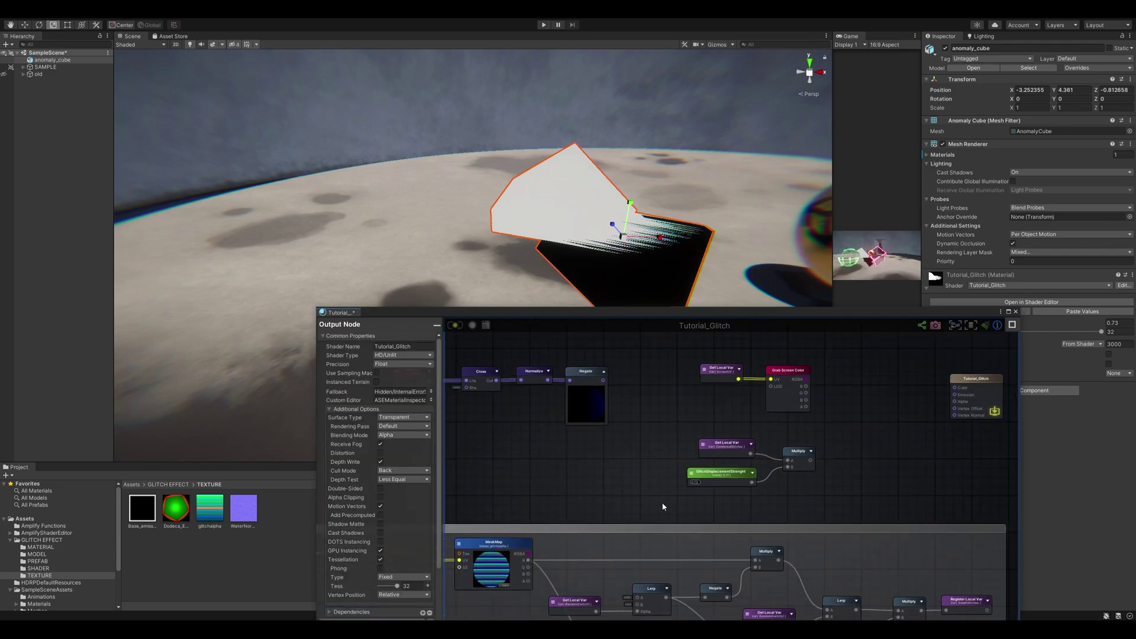
{"action": "middle_click_drag", "start_coordinate": [720, 475], "coordinate": [699, 473]}
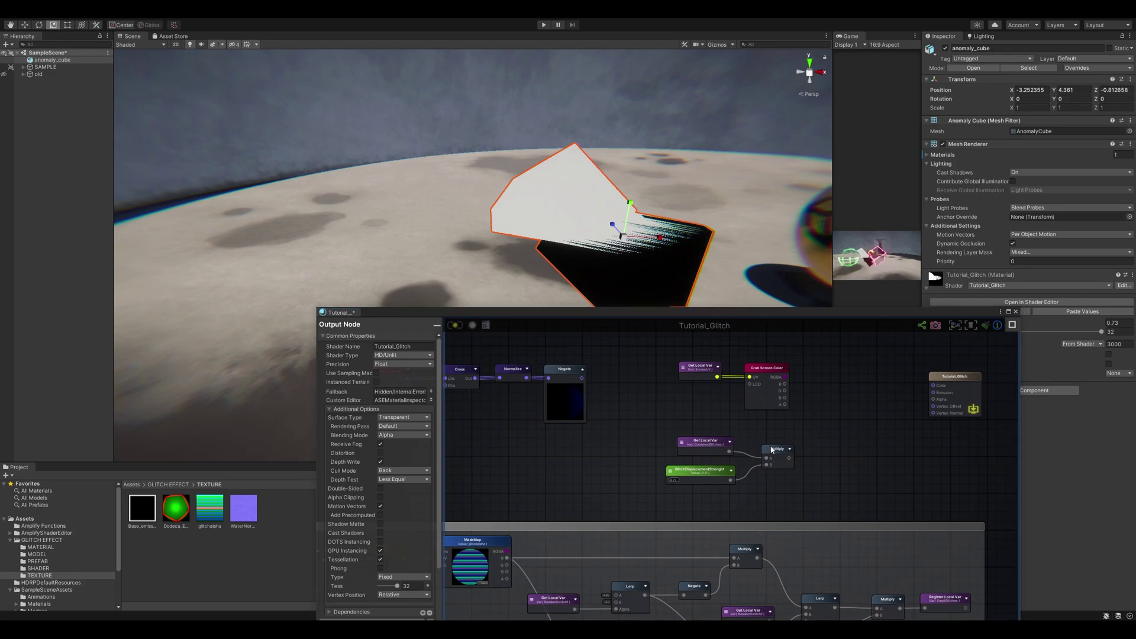
{"action": "left_click_drag", "start_coordinate": [582, 378], "coordinate": [766, 472]}
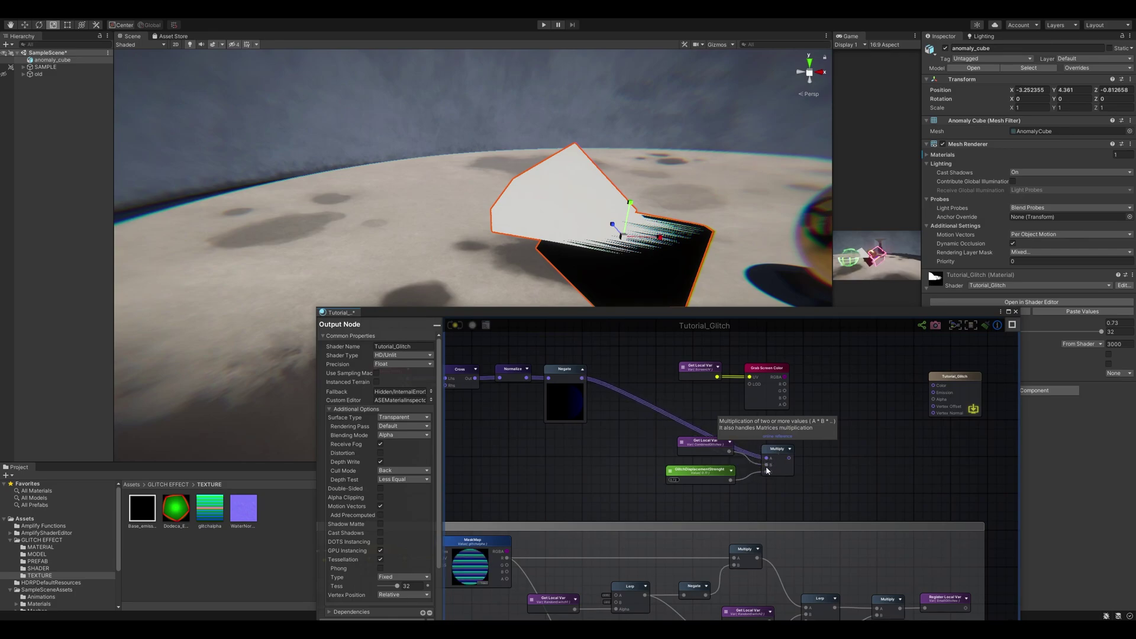
{"action": "left_click_drag", "start_coordinate": [679, 496], "coordinate": [668, 463]}
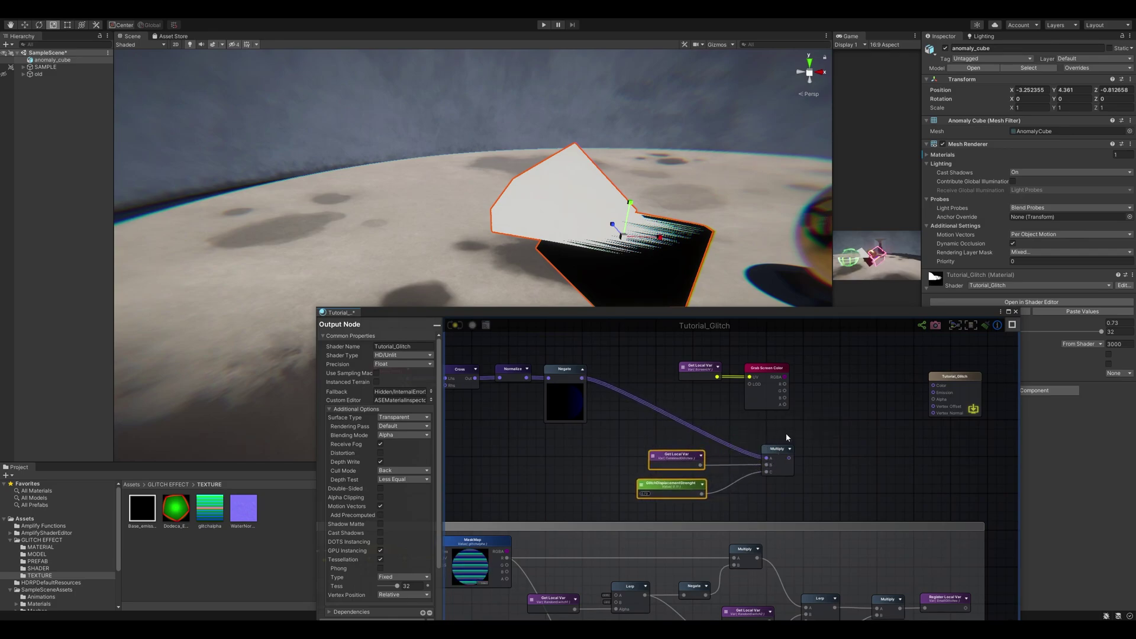
Connect Multiply to Vertex Offset and Grab Screen Color RGBA to Color, update the shader and inspect the cube
{"action": "middle_click_drag", "start_coordinate": [833, 430], "coordinate": [795, 430]}
{"action": "left_click_drag", "start_coordinate": [751, 458], "coordinate": [894, 406]}
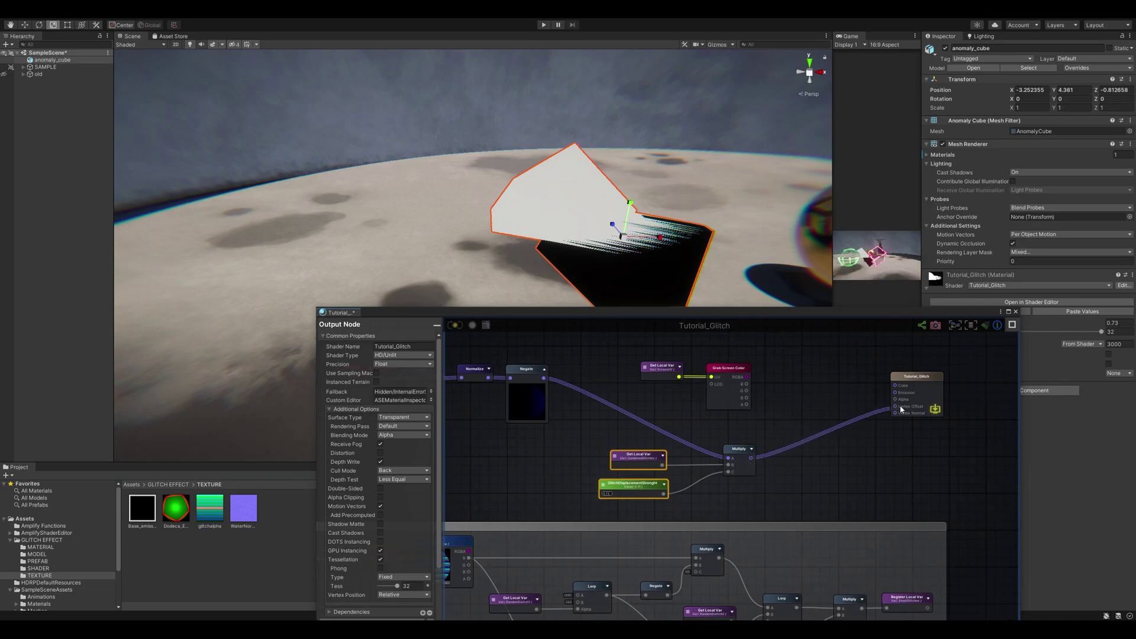
{"action": "left_click_drag", "start_coordinate": [746, 377], "coordinate": [894, 385]}
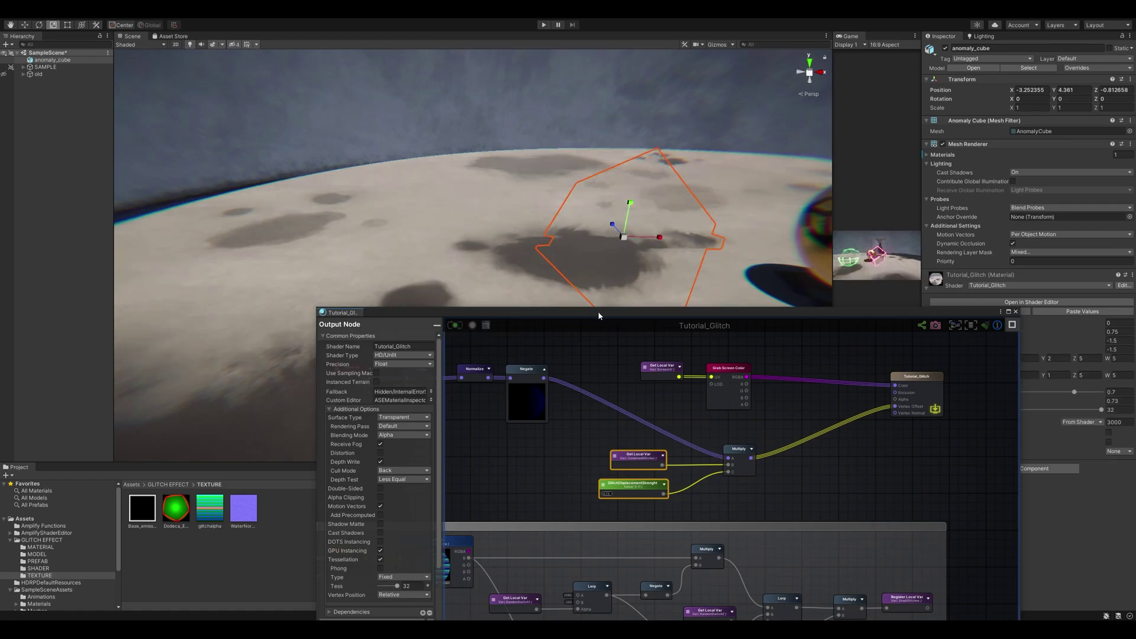
{"action": "left_click_drag", "start_coordinate": [598, 312], "coordinate": [604, 369]}
{"action": "middle_click_drag", "start_coordinate": [625, 307], "coordinate": [587, 247]}
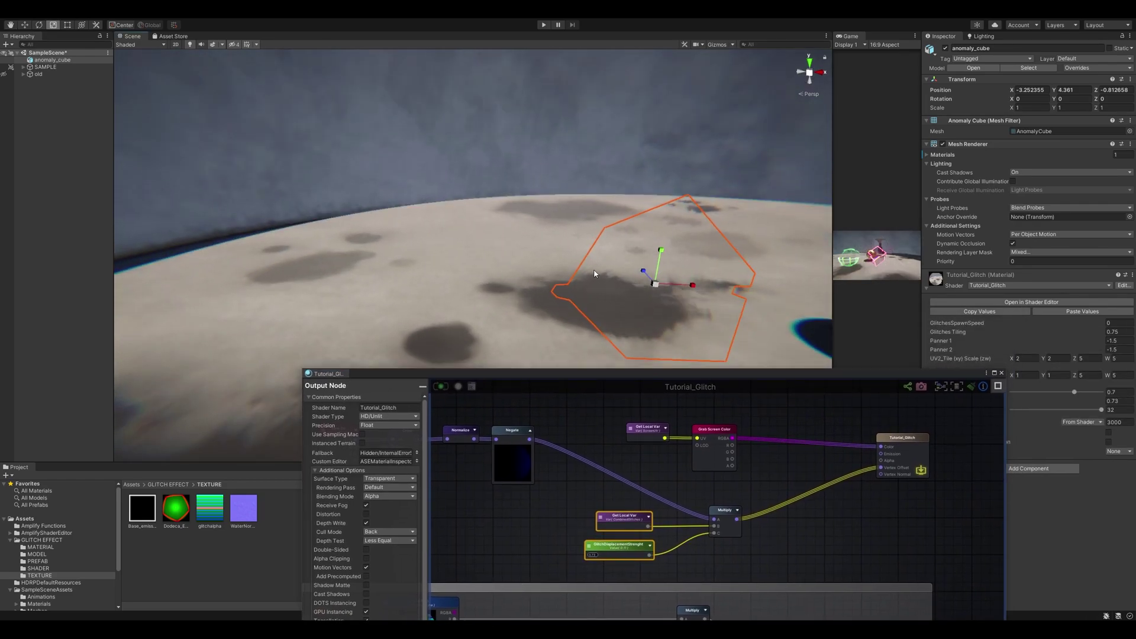
{"action": "left_click_drag", "start_coordinate": [587, 247], "coordinate": [629, 247], "text": "alt"}
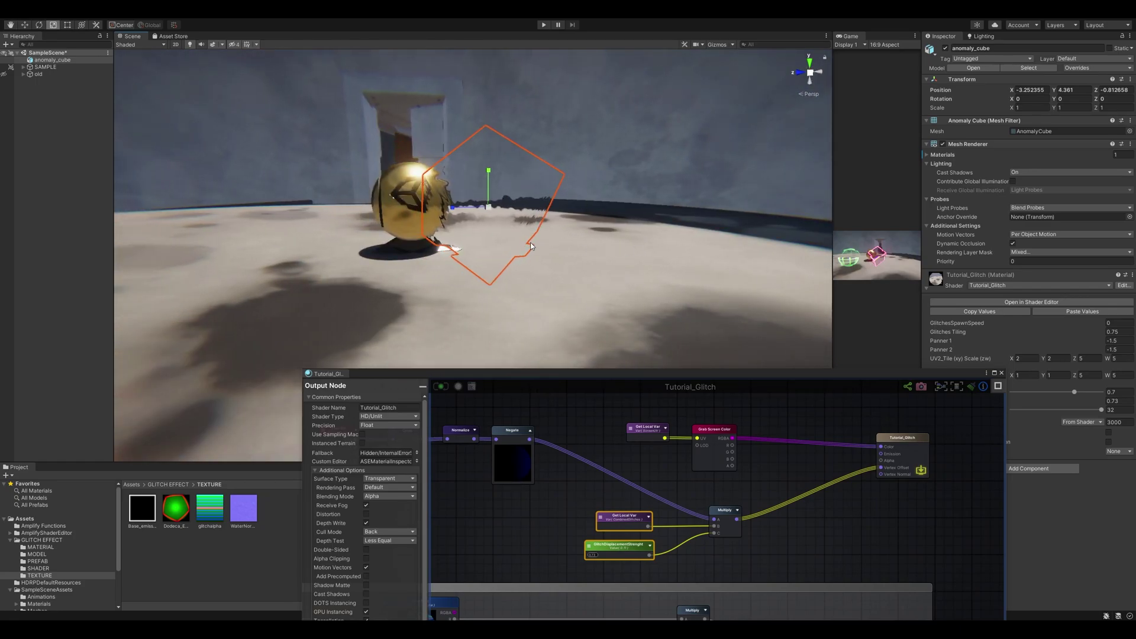
Inspect the displaced cube from above and from several sides, moving the shader graph window alongside to compare it with the node chain
{"action": "middle_click_drag", "start_coordinate": [527, 239], "coordinate": [556, 264]}
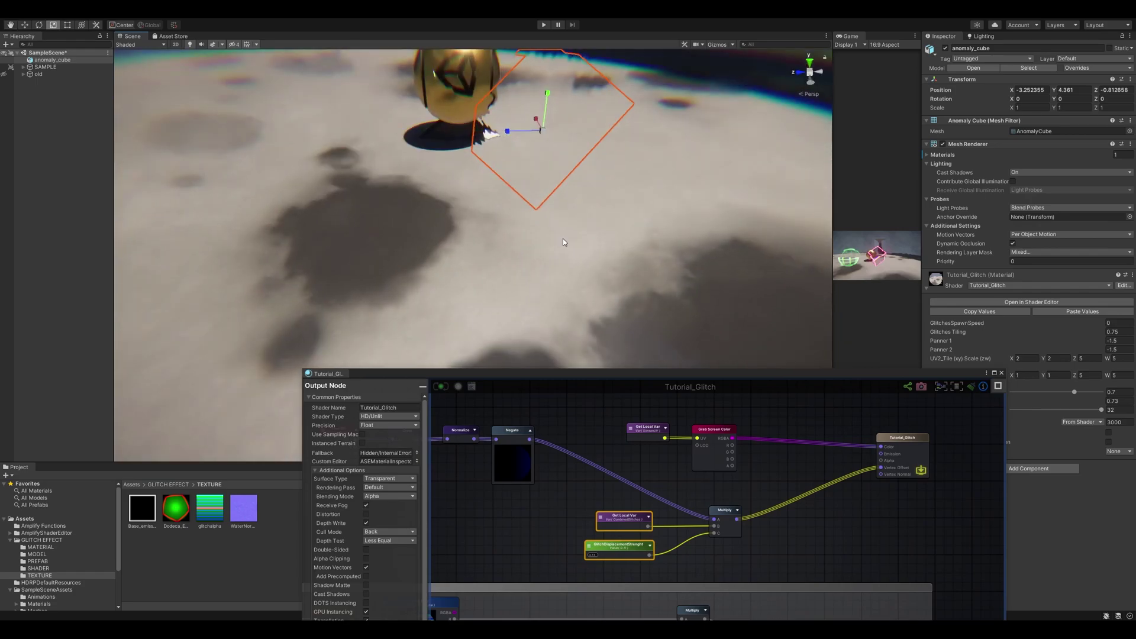
{"action": "left_click_drag", "start_coordinate": [556, 264], "coordinate": [603, 178], "text": "alt"}
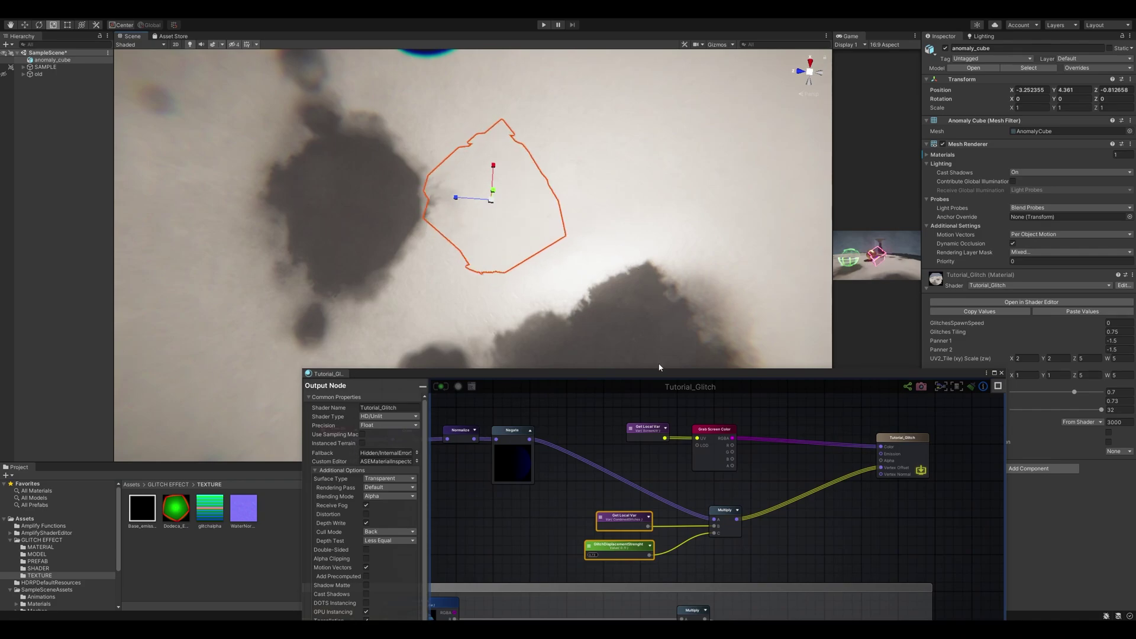
{"action": "left_click_drag", "start_coordinate": [640, 375], "coordinate": [724, 237]}
{"action": "middle_click_drag", "start_coordinate": [637, 315], "coordinate": [736, 343]}
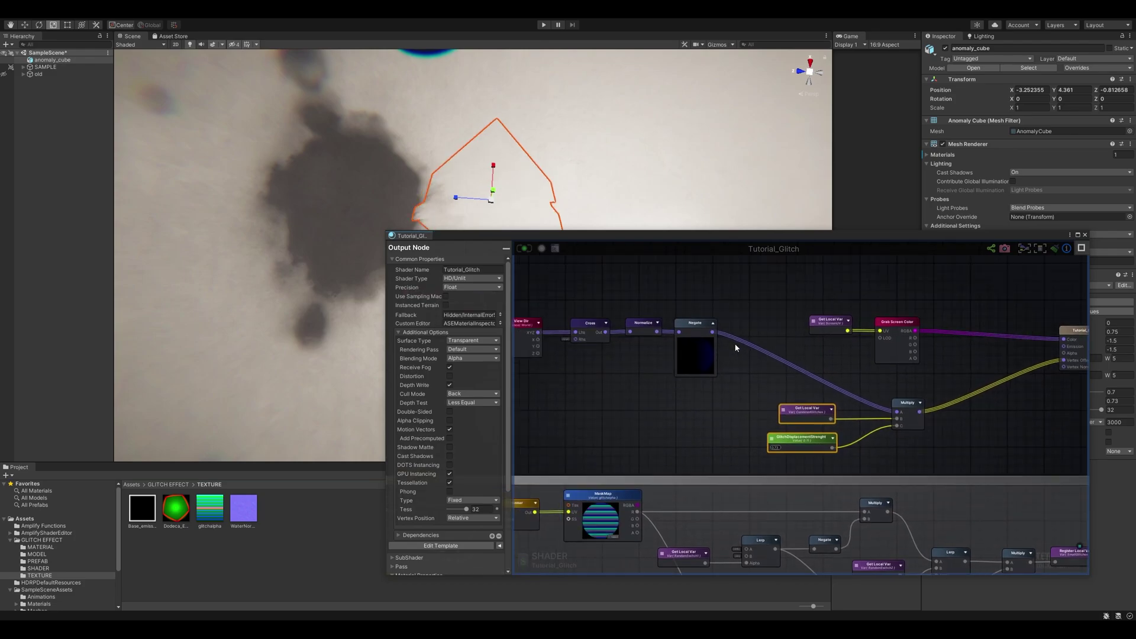
{"action": "right_click_drag", "start_coordinate": [625, 170], "coordinate": [565, 144]}
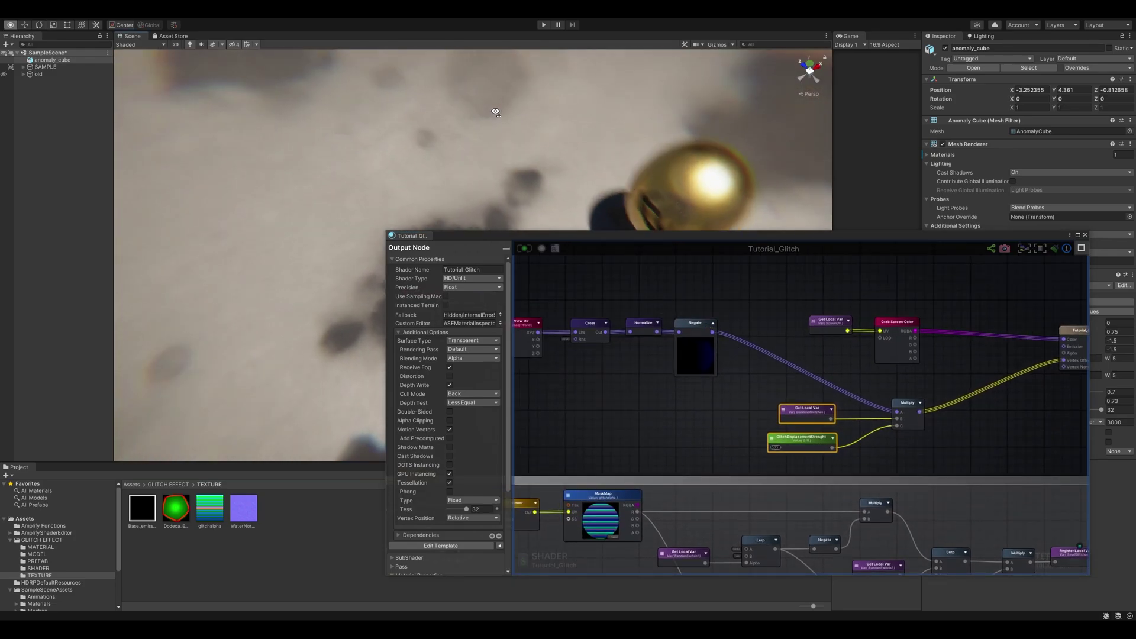
{"action": "middle_click_drag", "start_coordinate": [565, 144], "coordinate": [552, 135]}
{"action": "right_click_drag", "start_coordinate": [552, 135], "coordinate": [568, 149]}
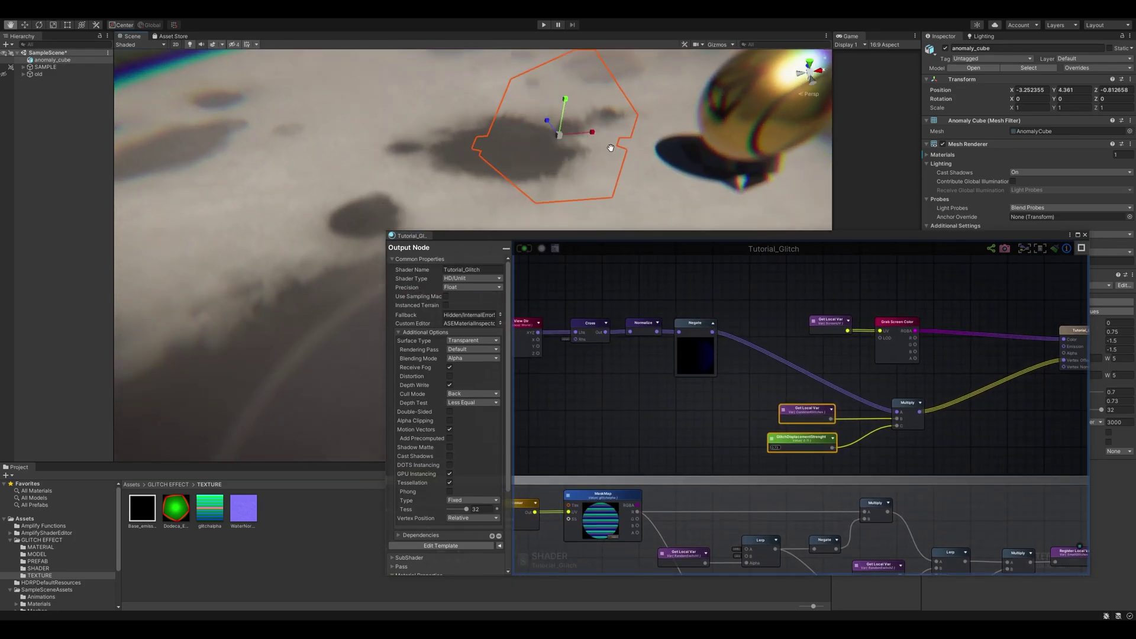
Move the View Dir, Cross, Normalize and Negate nodes together slightly closer to the Multiply node
{"action": "scroll", "coordinate": [720, 307], "scroll_direction": "down", "scroll_amount": 5}
{"action": "left_click_drag", "start_coordinate": [715, 345], "coordinate": [594, 319]}
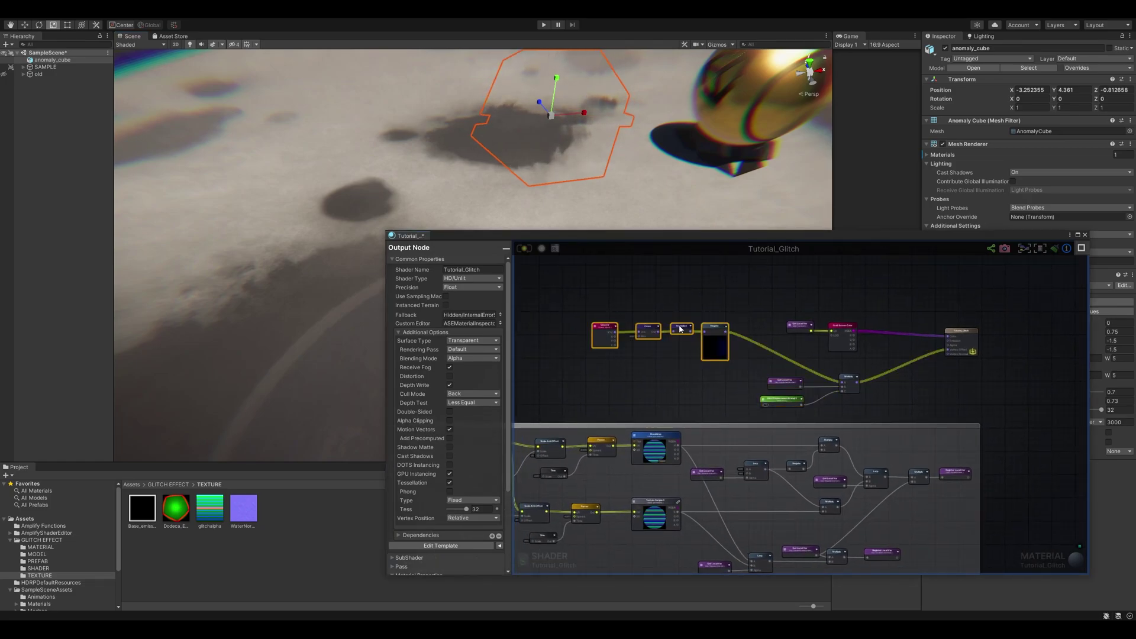
{"action": "left_click_drag", "start_coordinate": [714, 334], "coordinate": [718, 340]}
{"action": "left_click", "coordinate": [929, 384]}
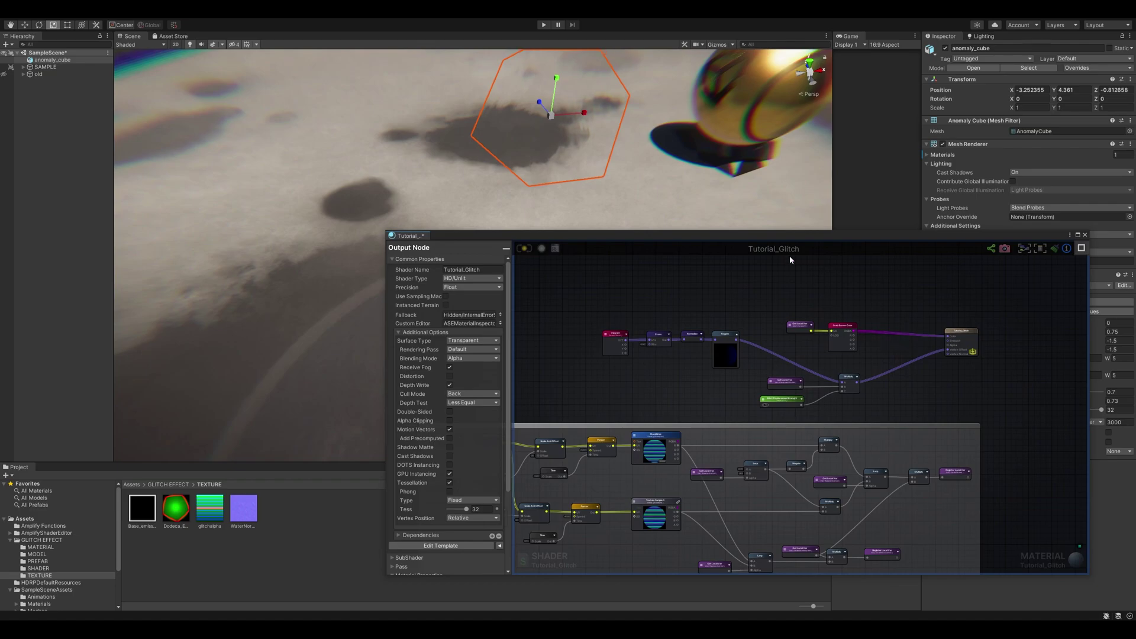
Bring the cube into view in front of the golden sphere and start Play mode
{"action": "left_click_drag", "start_coordinate": [638, 188], "coordinate": [732, 137], "text": "alt"}
{"action": "middle_click_drag", "start_coordinate": [731, 138], "coordinate": [734, 145]}
{"action": "left_click", "coordinate": [543, 24]}
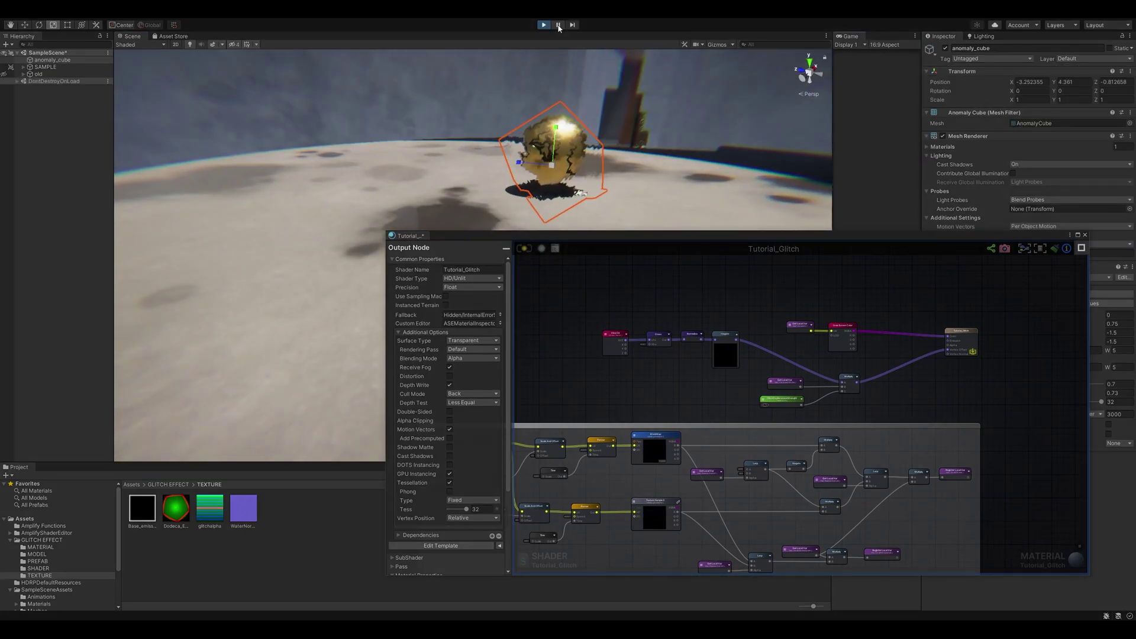
Move the Grab Screen Color node and its Get Local Var input up and left, away from the vertex displacement nodes
{"action": "scroll", "coordinate": [686, 349], "scroll_direction": "up", "scroll_amount": 5}
{"action": "left_click", "coordinate": [801, 307]}
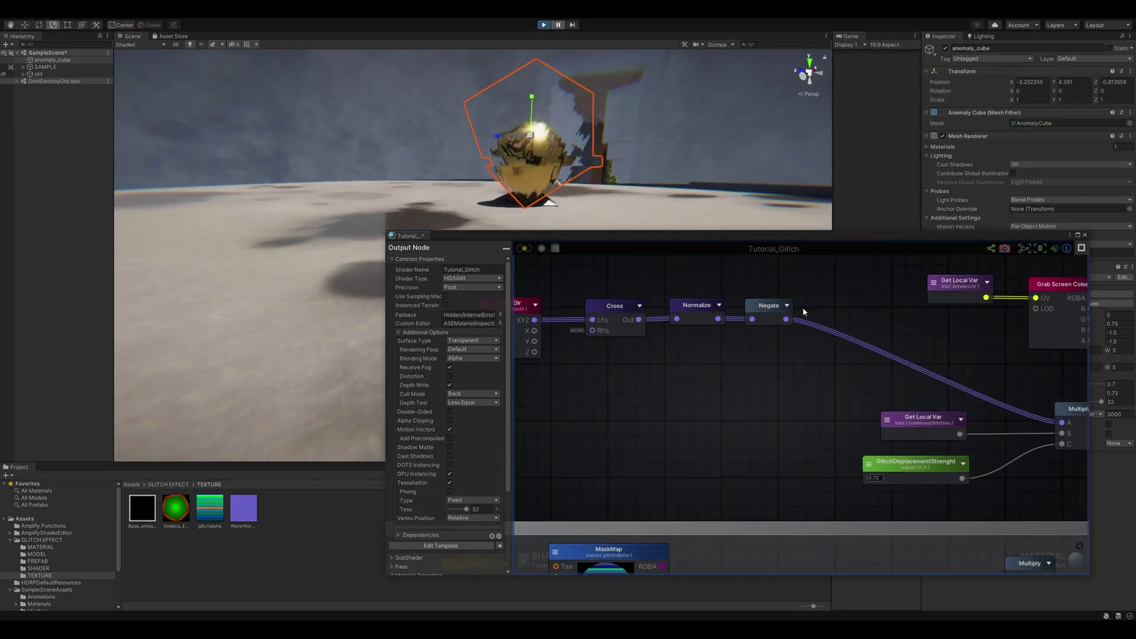
{"action": "scroll", "coordinate": [671, 333], "scroll_direction": "down", "scroll_amount": 4}
{"action": "left_click_drag", "start_coordinate": [563, 358], "coordinate": [725, 324]}
{"action": "middle_click_drag", "start_coordinate": [725, 324], "coordinate": [677, 392]}
{"action": "left_click_drag", "start_coordinate": [893, 386], "coordinate": [765, 290]}
Search for a new node with "sca" in the empty graph area below Grab Screen Color
{"action": "middle_click_drag", "start_coordinate": [673, 320], "coordinate": [715, 357]}
{"action": "scroll", "coordinate": [715, 357], "scroll_direction": "up", "scroll_amount": 2}
{"action": "left_click", "coordinate": [715, 358]}
{"action": "right_click", "coordinate": [715, 360]}
{"action": "type", "text": "sca"}
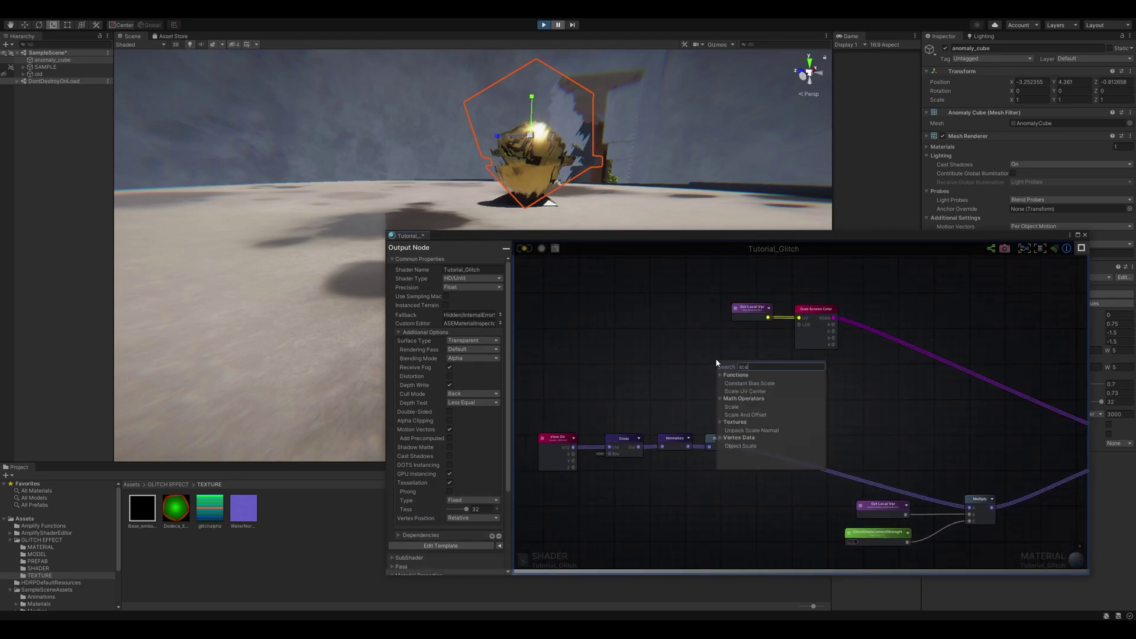
Insert a Scale And Offset node between the ScreenUV variable and the UV input of Grab Screen Color
{"action": "left_click", "coordinate": [750, 416]}
{"action": "scroll", "coordinate": [768, 384], "scroll_direction": "up", "scroll_amount": 2}
{"action": "left_click_drag", "start_coordinate": [750, 337], "coordinate": [679, 333]}
{"action": "left_click_drag", "start_coordinate": [707, 408], "coordinate": [739, 338]}
{"action": "middle_click_drag", "start_coordinate": [743, 370], "coordinate": [806, 350]}
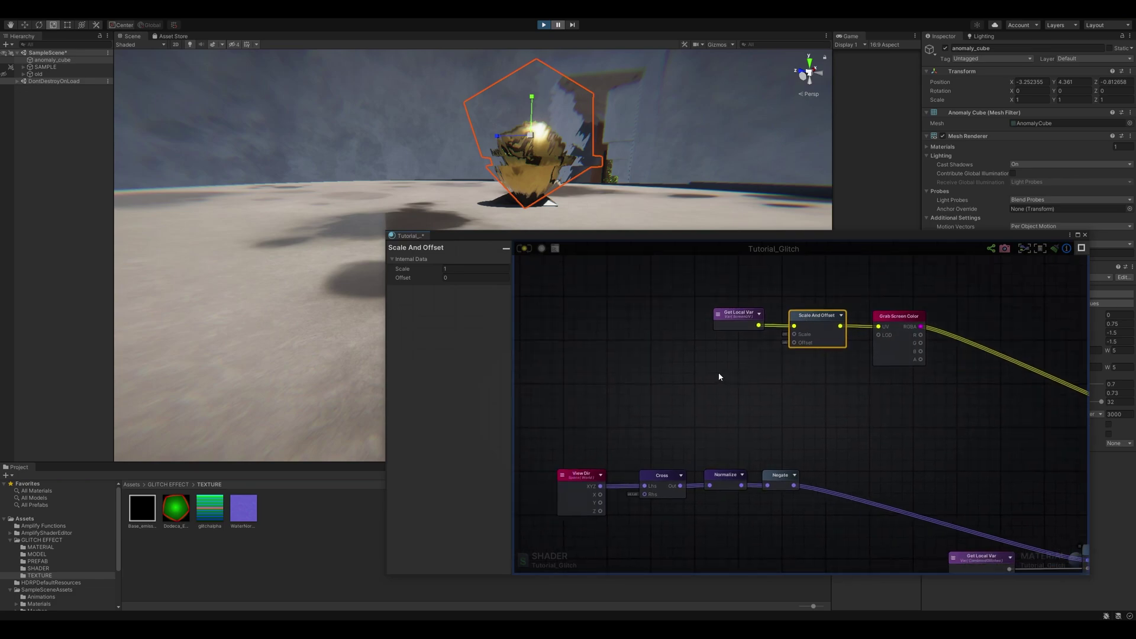
{"action": "middle_click_drag", "start_coordinate": [725, 390], "coordinate": [744, 388]}
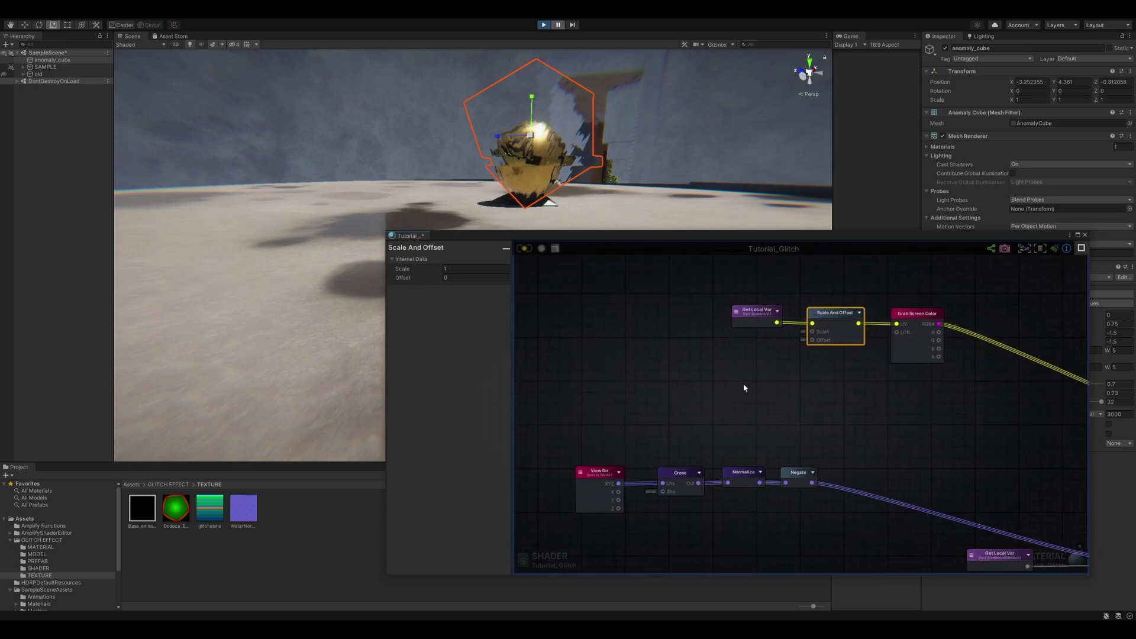
Add a Multiply node below Scale And Offset and move the CombinedGlitches variable node near it
{"action": "left_click", "coordinate": [747, 386]}
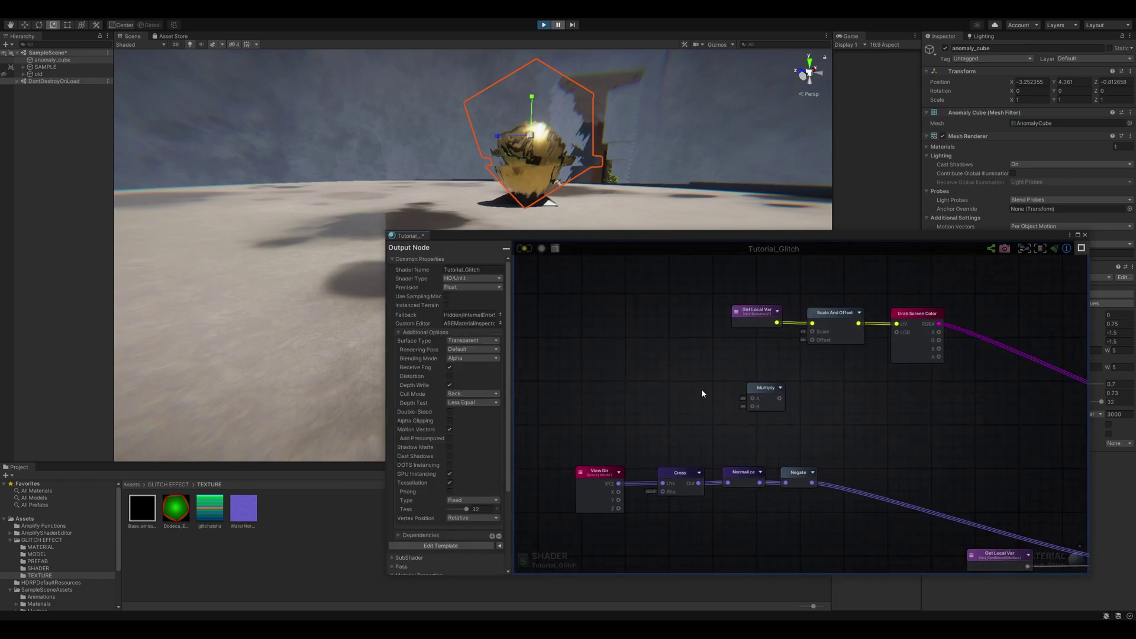
{"action": "scroll", "coordinate": [722, 415], "scroll_direction": "down", "scroll_amount": 5}
{"action": "left_click_drag", "start_coordinate": [861, 483], "coordinate": [634, 398]}
{"action": "scroll", "coordinate": [740, 446], "scroll_direction": "up", "scroll_amount": 3}
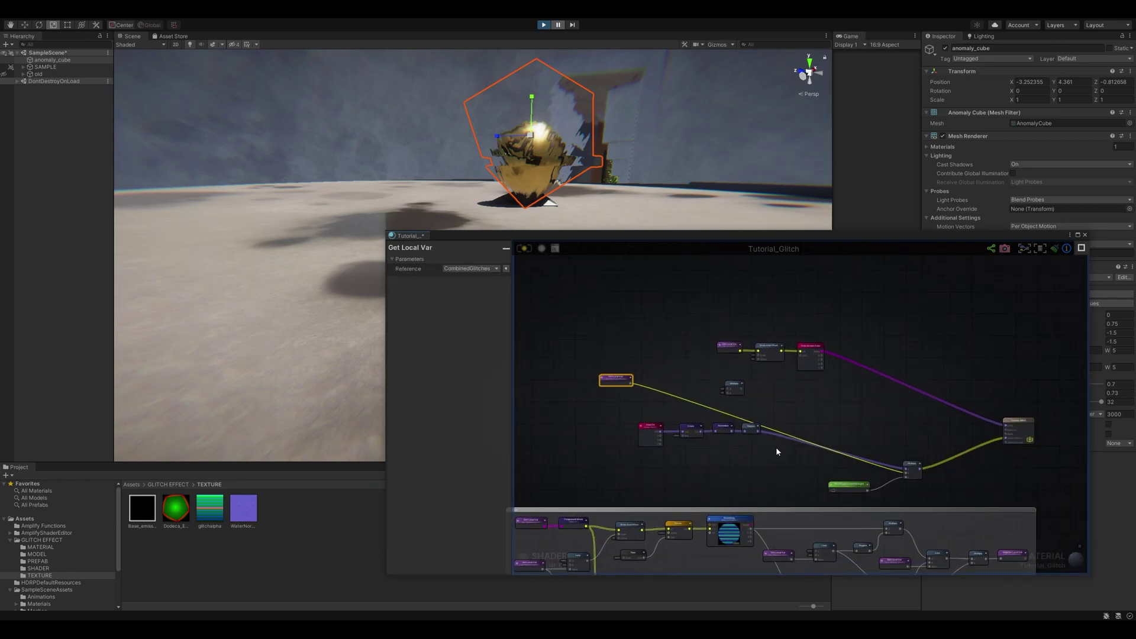
{"action": "scroll", "coordinate": [822, 453], "scroll_direction": "up", "scroll_amount": 4}
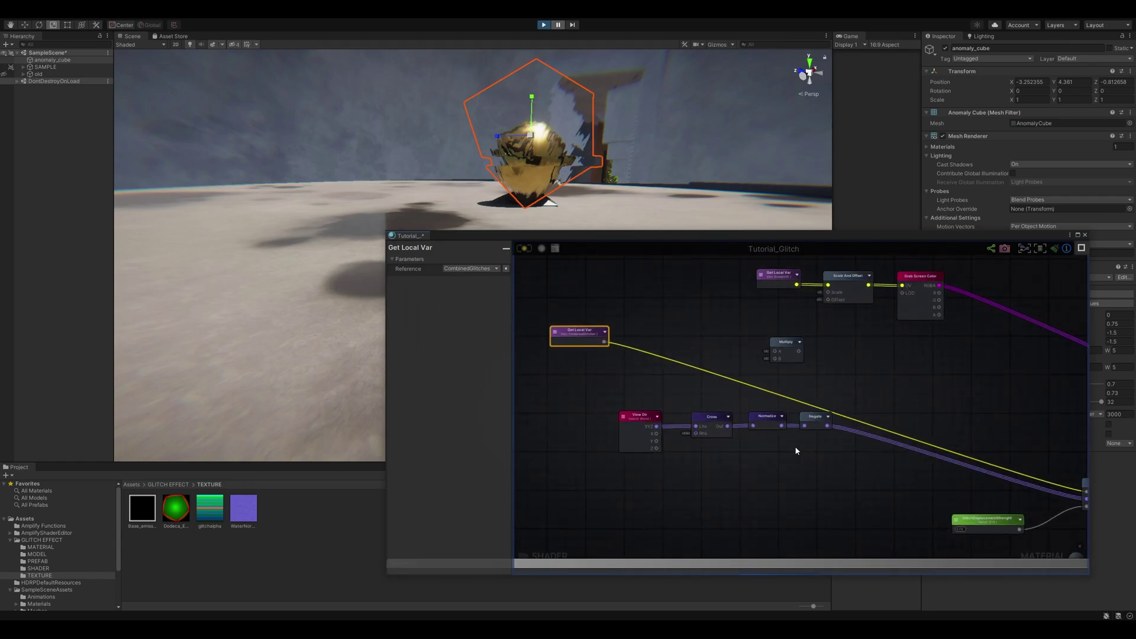
Move the View Dir node chain lower and connect CombinedGlitches and the chain's Negate output to the new Multiply node
{"action": "scroll", "coordinate": [796, 451], "scroll_direction": "down", "scroll_amount": 4}
{"action": "left_click_drag", "start_coordinate": [785, 446], "coordinate": [615, 402]}
{"action": "left_click_drag", "start_coordinate": [750, 420], "coordinate": [728, 378]}
{"action": "scroll", "coordinate": [743, 412], "scroll_direction": "up", "scroll_amount": 2}
{"action": "left_click_drag", "start_coordinate": [624, 378], "coordinate": [784, 388]}
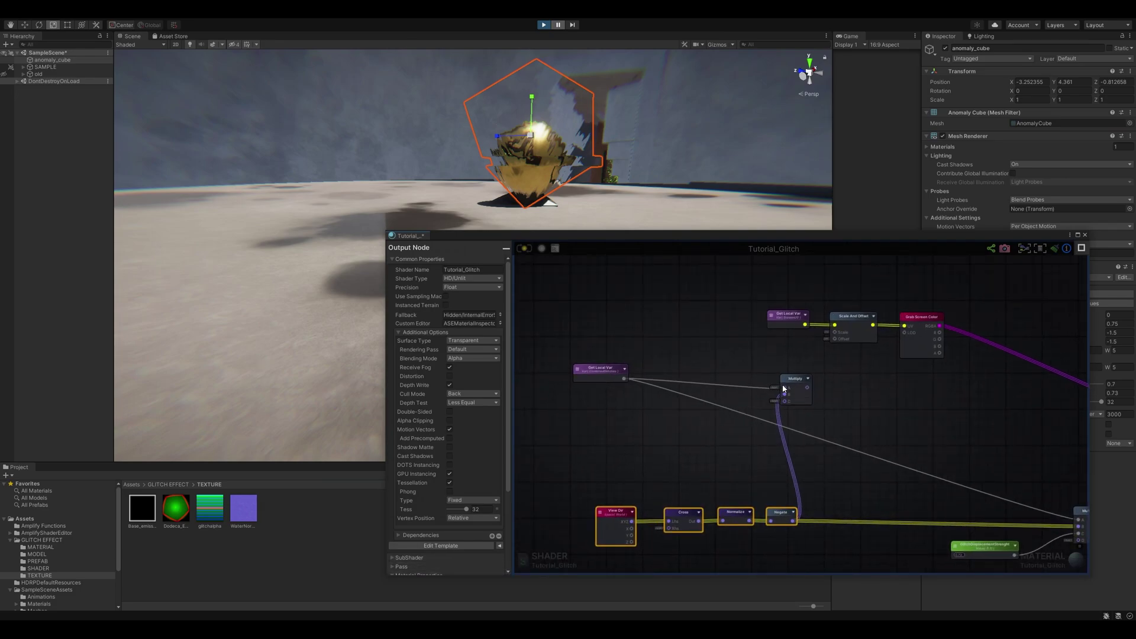
Add a Float node named RefractionOffset below the CombinedGlitches variable node
{"action": "left_click", "coordinate": [691, 412]}
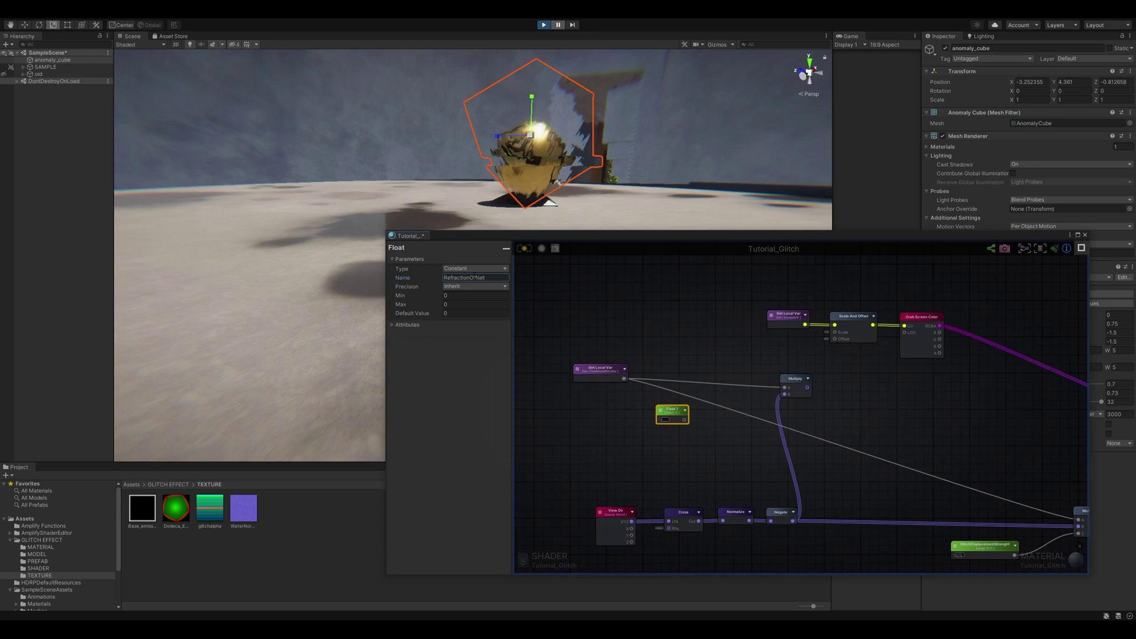
{"action": "left_click", "coordinate": [739, 457]}
{"action": "scroll", "coordinate": [721, 445], "scroll_direction": "up", "scroll_amount": 4}
{"action": "middle_click_drag", "start_coordinate": [710, 397], "coordinate": [781, 388]}
{"action": "left_click", "coordinate": [701, 422]}
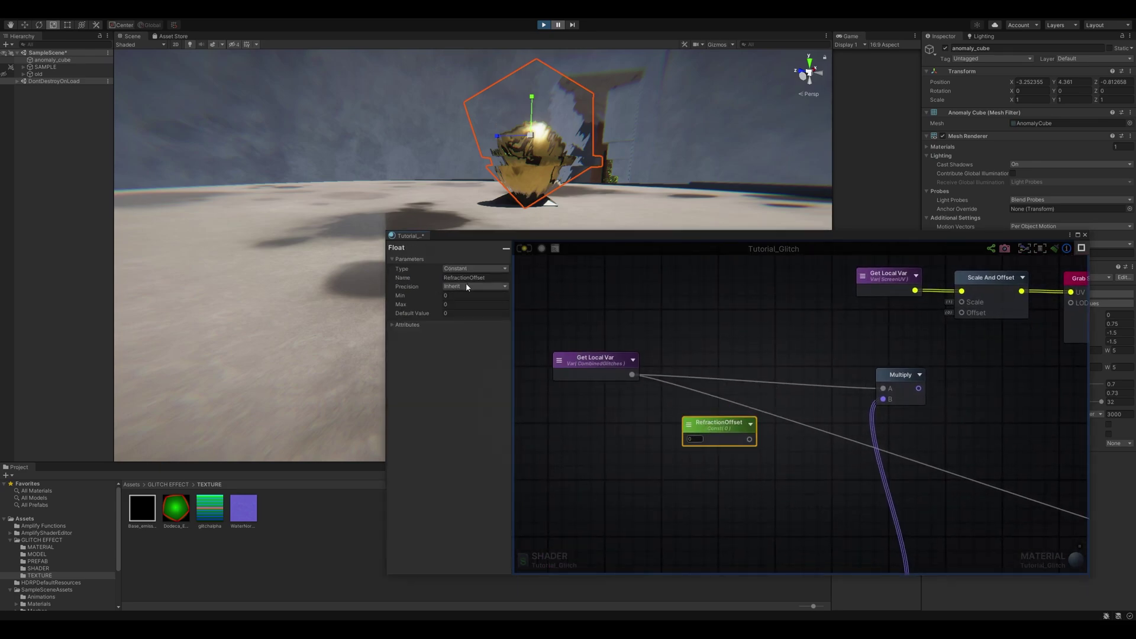
Set the maximum of the RefractionOffset float to 0.5
{"action": "left_click", "coordinate": [408, 324]}
{"action": "left_click", "coordinate": [408, 325]}
{"action": "left_click", "coordinate": [453, 305]}
{"action": "type", "text": "0.5"}
{"action": "left_click", "coordinate": [731, 387]}
{"action": "left_click", "coordinate": [758, 431]}
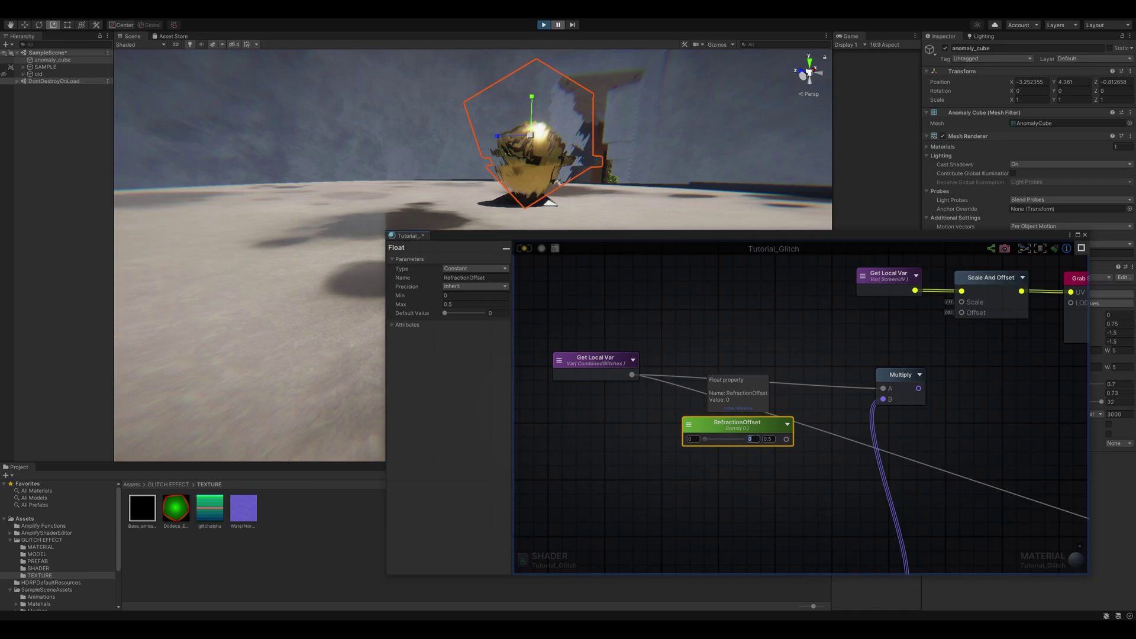
Give RefractionOffset a default value of about 0.053 and connect its output to the new Multiply node
{"action": "left_click_drag", "start_coordinate": [786, 439], "coordinate": [886, 409]}
{"action": "scroll", "coordinate": [700, 431], "scroll_direction": "down", "scroll_amount": 5}
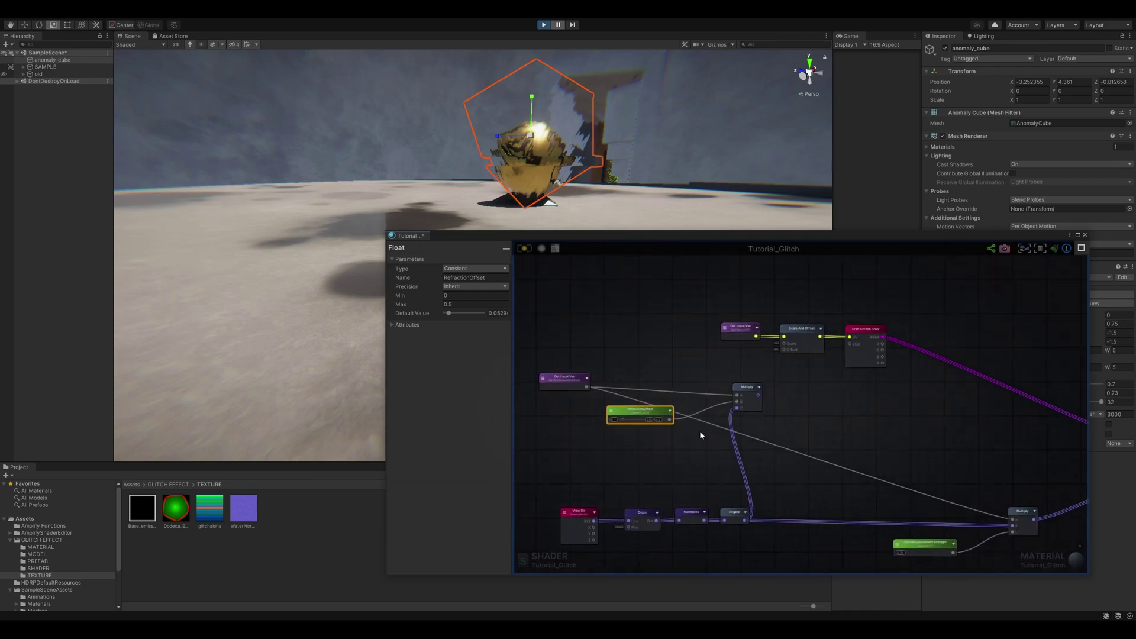
{"action": "left_click", "coordinate": [756, 393]}
{"action": "left_click_drag", "start_coordinate": [785, 392], "coordinate": [786, 393]}
Add a Negate node beside the new Multiply node and feed it the Multiply output
{"action": "left_click", "coordinate": [693, 368]}
{"action": "scroll", "coordinate": [753, 396], "scroll_direction": "up", "scroll_amount": 5}
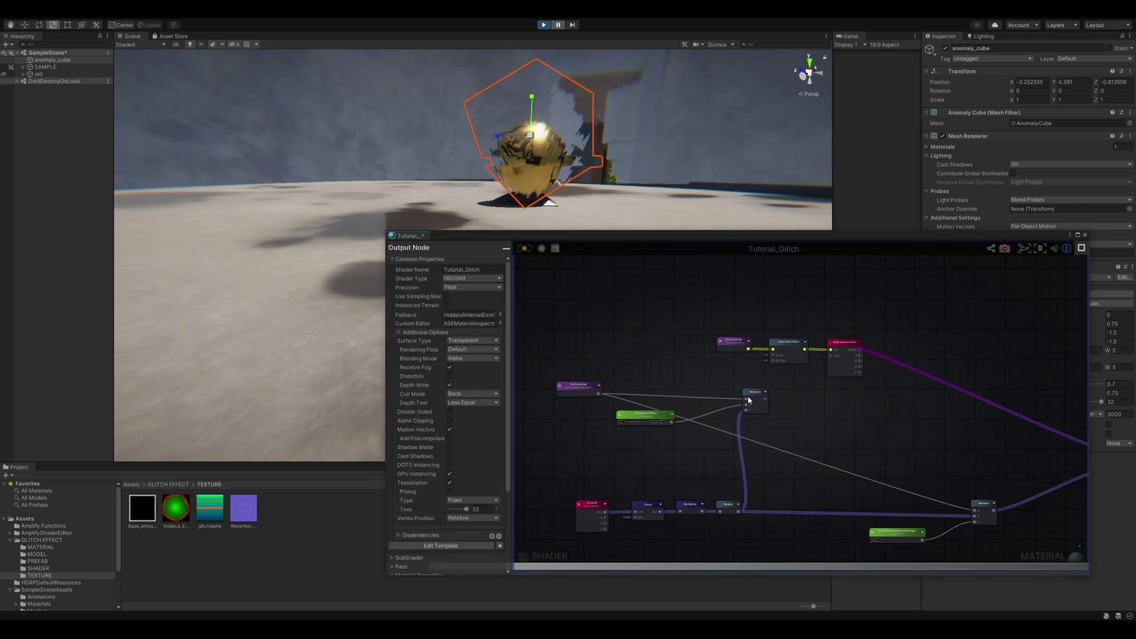
{"action": "right_click", "coordinate": [793, 402]}
{"action": "type", "text": "nega"}
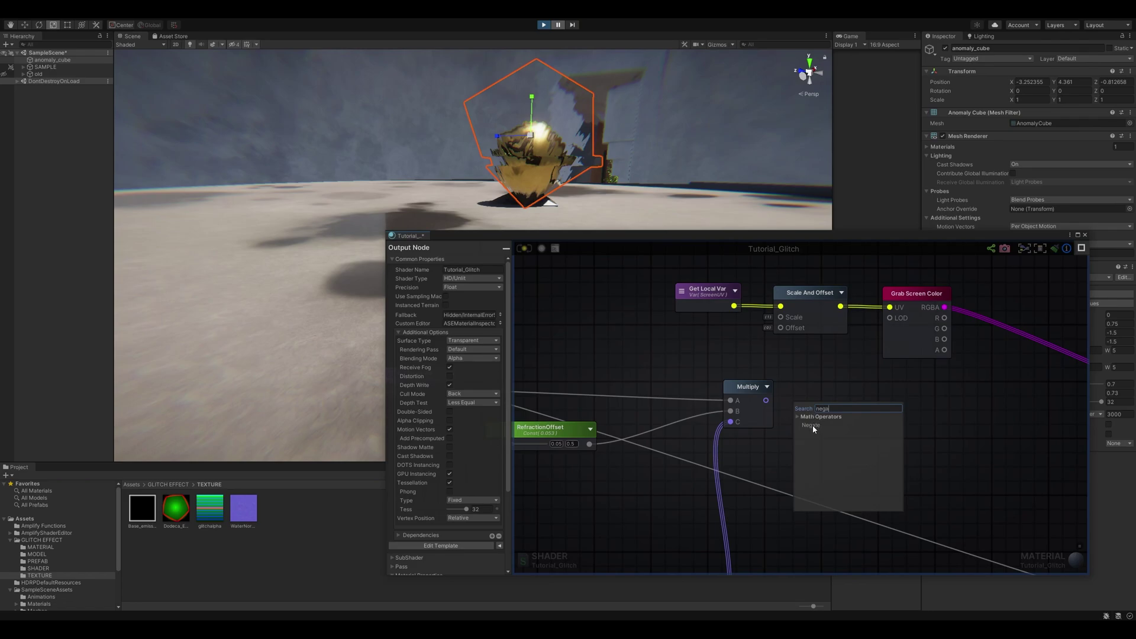
{"action": "left_click", "coordinate": [812, 426]}
{"action": "left_click_drag", "start_coordinate": [804, 418], "coordinate": [802, 396]}
{"action": "scroll", "coordinate": [806, 441], "scroll_direction": "down", "scroll_amount": 5}
{"action": "scroll", "coordinate": [875, 426], "scroll_direction": "down", "scroll_amount": 3}
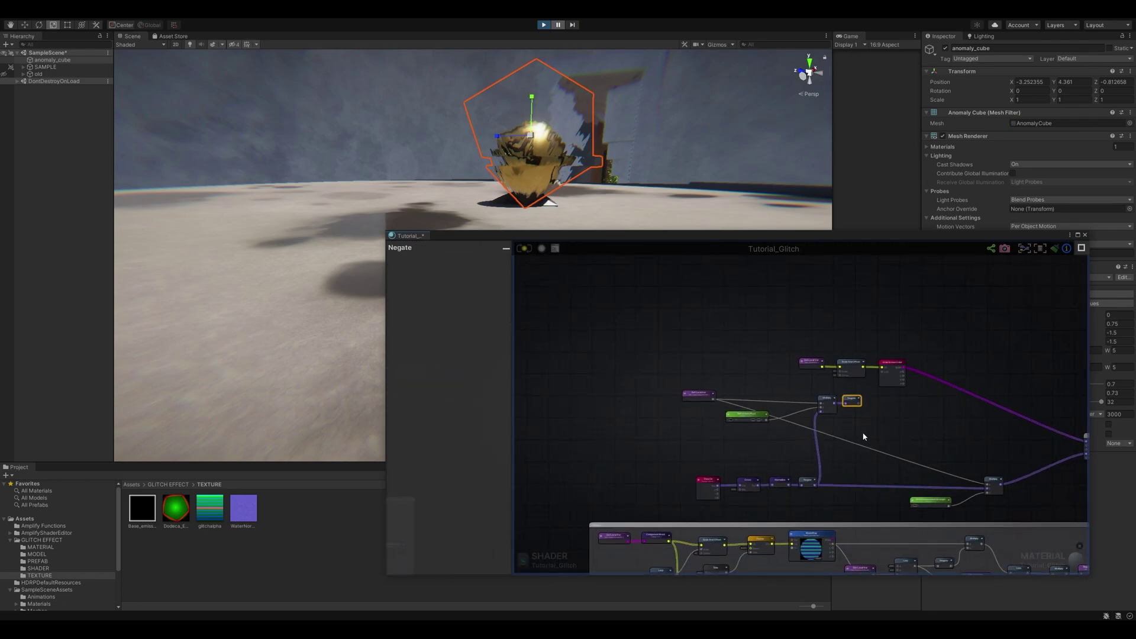
Move the ScreenUV variable node aside and connect the new Negate output to the Offset input of Scale And Offset
{"action": "middle_click_drag", "start_coordinate": [939, 394], "coordinate": [847, 400]}
{"action": "left_click_drag", "start_coordinate": [847, 401], "coordinate": [707, 356]}
{"action": "left_click_drag", "start_coordinate": [759, 382], "coordinate": [712, 367]}
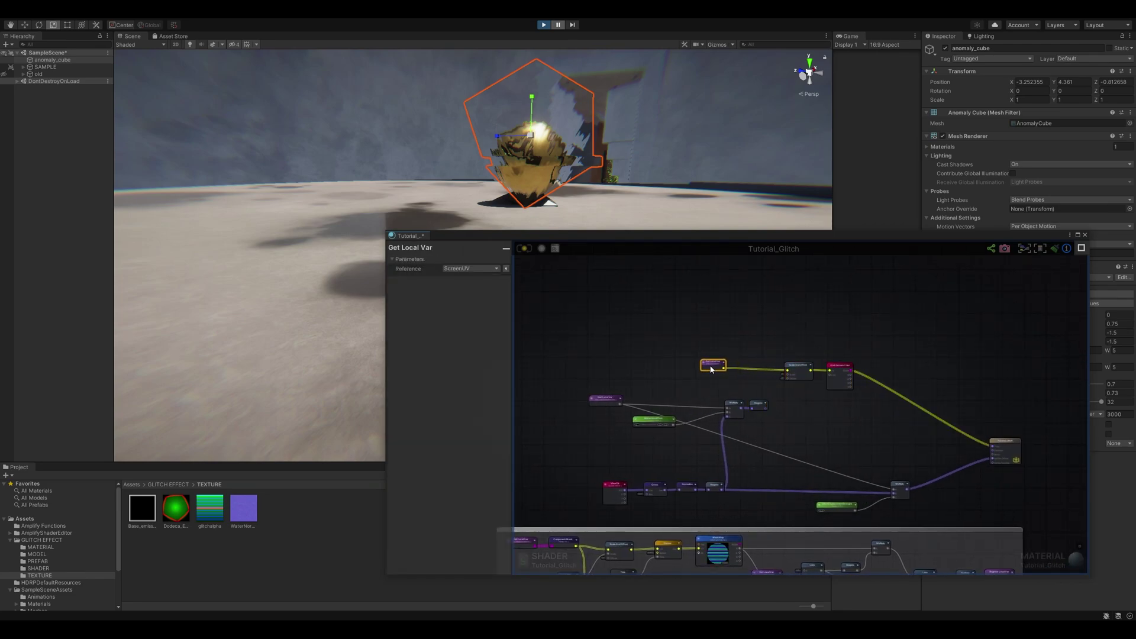
{"action": "scroll", "coordinate": [767, 384], "scroll_direction": "up", "scroll_amount": 4}
{"action": "scroll", "coordinate": [770, 392], "scroll_direction": "up", "scroll_amount": 2}
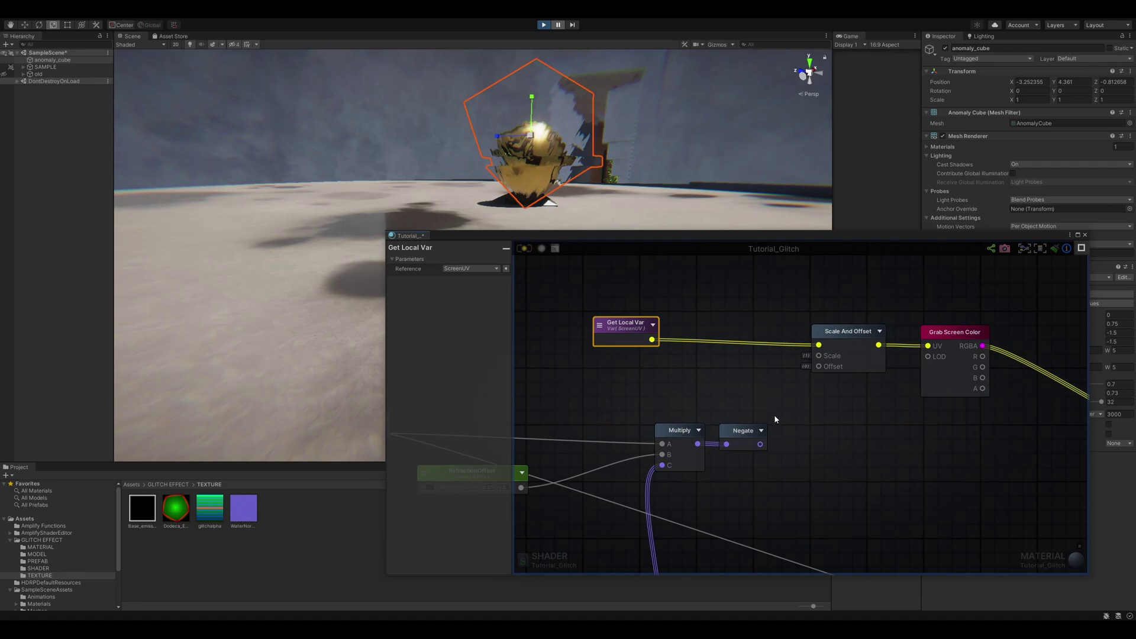
{"action": "left_click_drag", "start_coordinate": [760, 445], "coordinate": [819, 366]}
Move the ScreenUV variable node back closer to Scale And Offset and save the shader
{"action": "scroll", "coordinate": [818, 378], "scroll_direction": "down", "scroll_amount": 2}
{"action": "left_click_drag", "start_coordinate": [683, 349], "coordinate": [729, 357]}
{"action": "scroll", "coordinate": [781, 388], "scroll_direction": "down", "scroll_amount": 4}
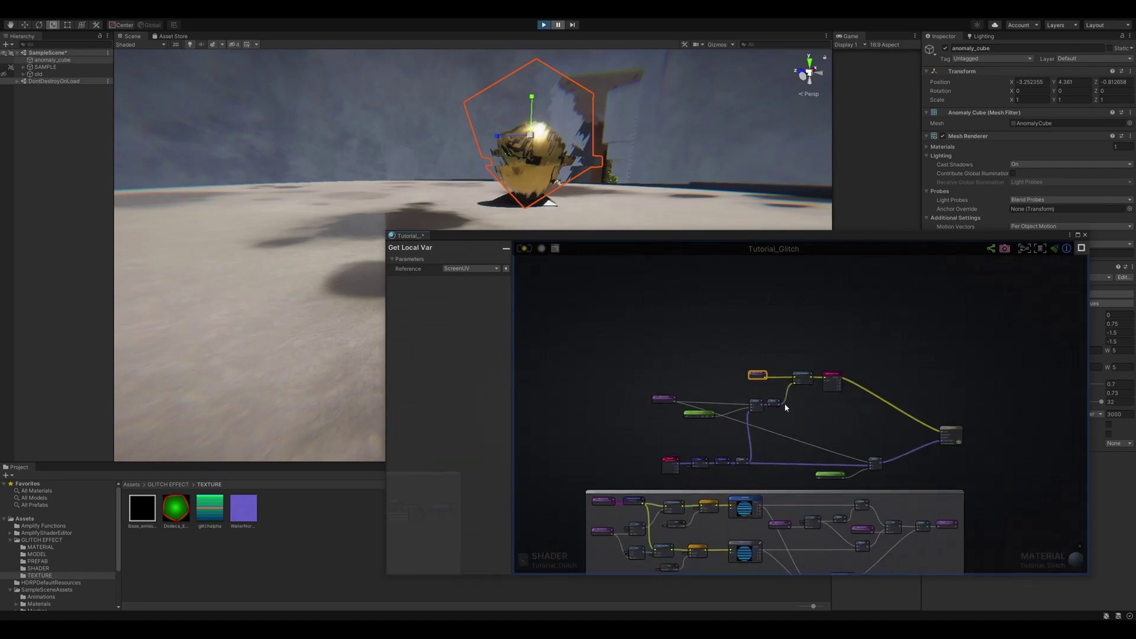
{"action": "middle_click_drag", "start_coordinate": [854, 407], "coordinate": [788, 397]}
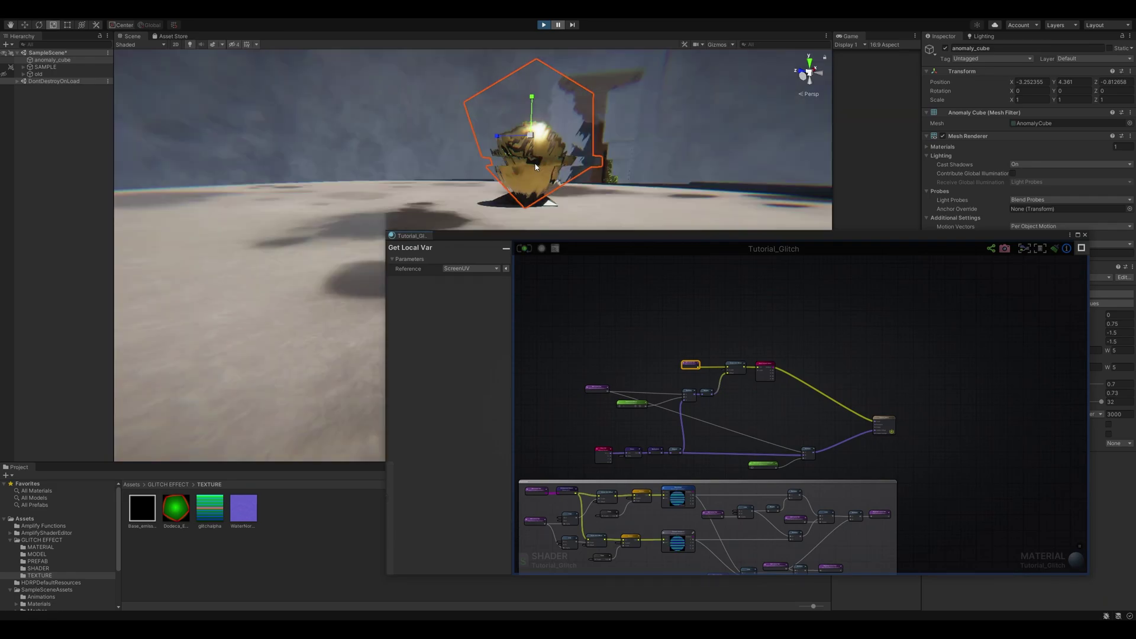
Move the shader editor window clear of the scene and material settings, and change RefractionOffset's type to Property
{"action": "left_click_drag", "start_coordinate": [674, 233], "coordinate": [563, 399]}
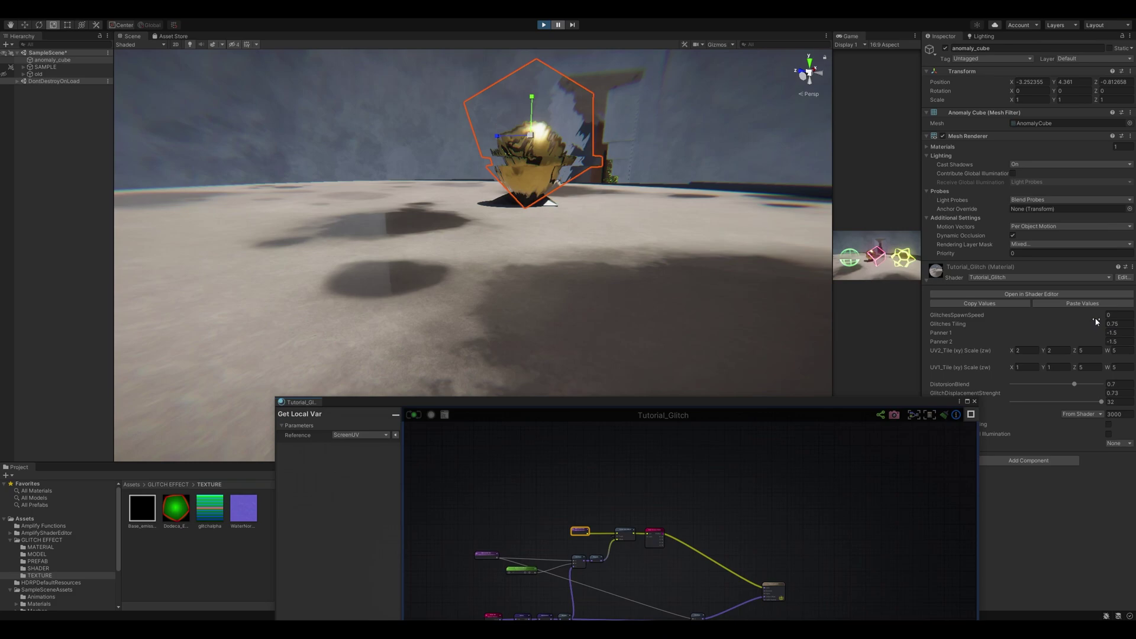
{"action": "left_click_drag", "start_coordinate": [893, 404], "coordinate": [821, 412]}
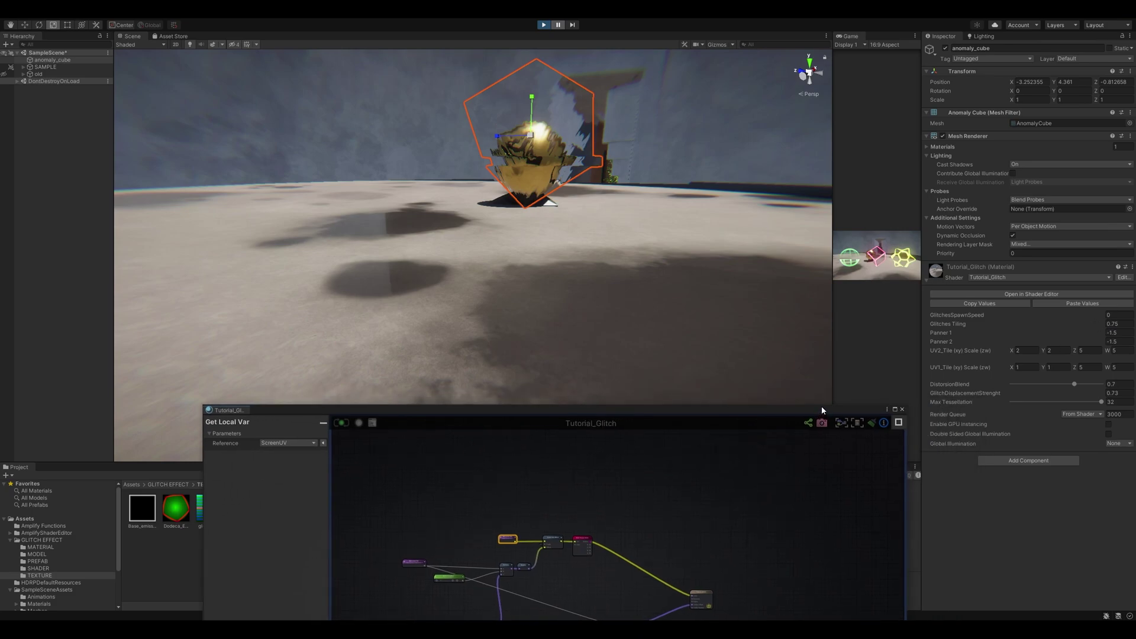
{"action": "scroll", "coordinate": [590, 530], "scroll_direction": "up", "scroll_amount": 3}
{"action": "middle_click_drag", "start_coordinate": [590, 530], "coordinate": [716, 461]}
{"action": "scroll", "coordinate": [526, 527], "scroll_direction": "up", "scroll_amount": 4}
{"action": "middle_click_drag", "start_coordinate": [525, 527], "coordinate": [561, 499]}
{"action": "left_click", "coordinate": [562, 499]}
{"action": "left_click", "coordinate": [293, 443]}
{"action": "left_click", "coordinate": [278, 452]}
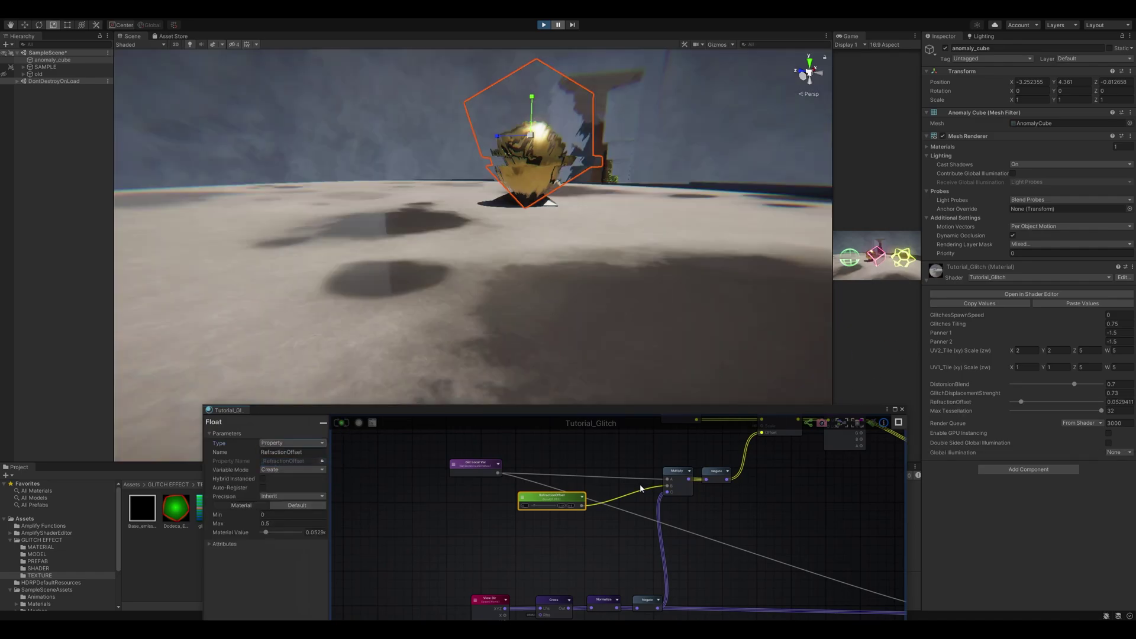
Set RefractionOffset's default value to 0.05 and save the shader
{"action": "left_click", "coordinate": [323, 533]}
{"action": "type", "text": ".05"}
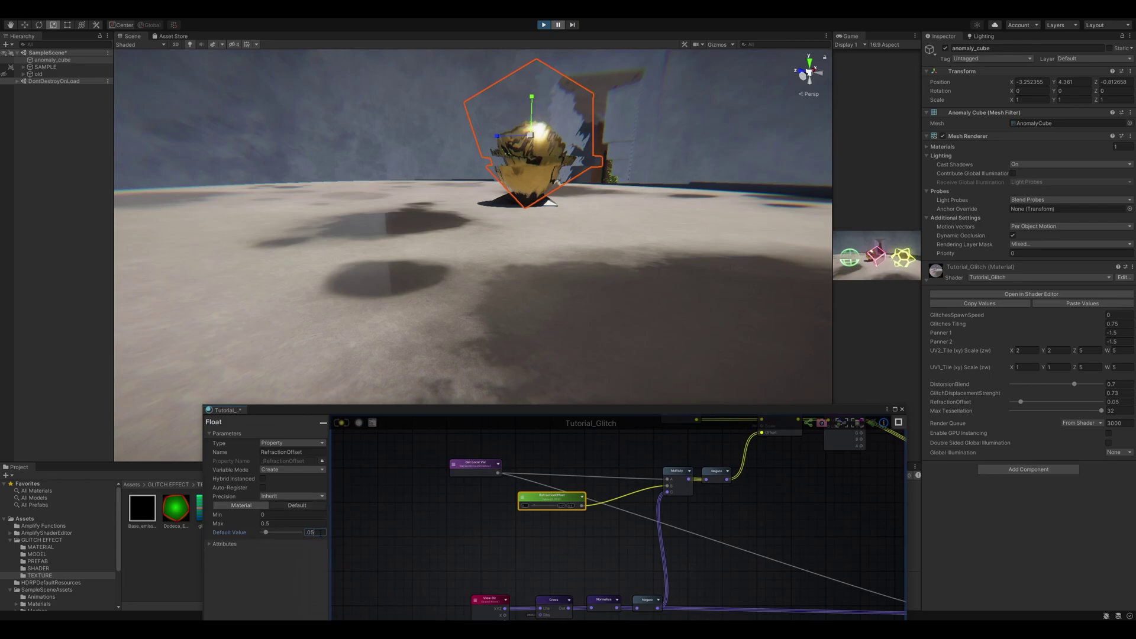
{"action": "left_click", "coordinate": [388, 534]}
{"action": "left_click", "coordinate": [550, 497]}
{"action": "left_click", "coordinate": [335, 434]}
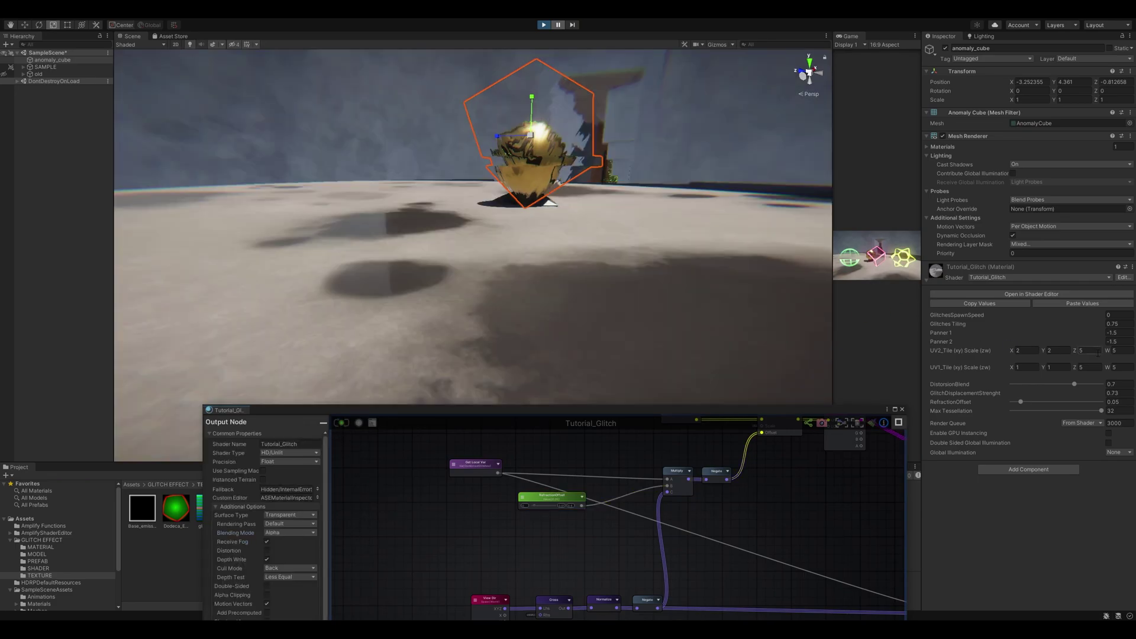
Try different RefractionOffset values on the Tutorial_Glitch material and set it back to 0.05
{"action": "left_click_drag", "start_coordinate": [1020, 402], "coordinate": [1002, 403]}
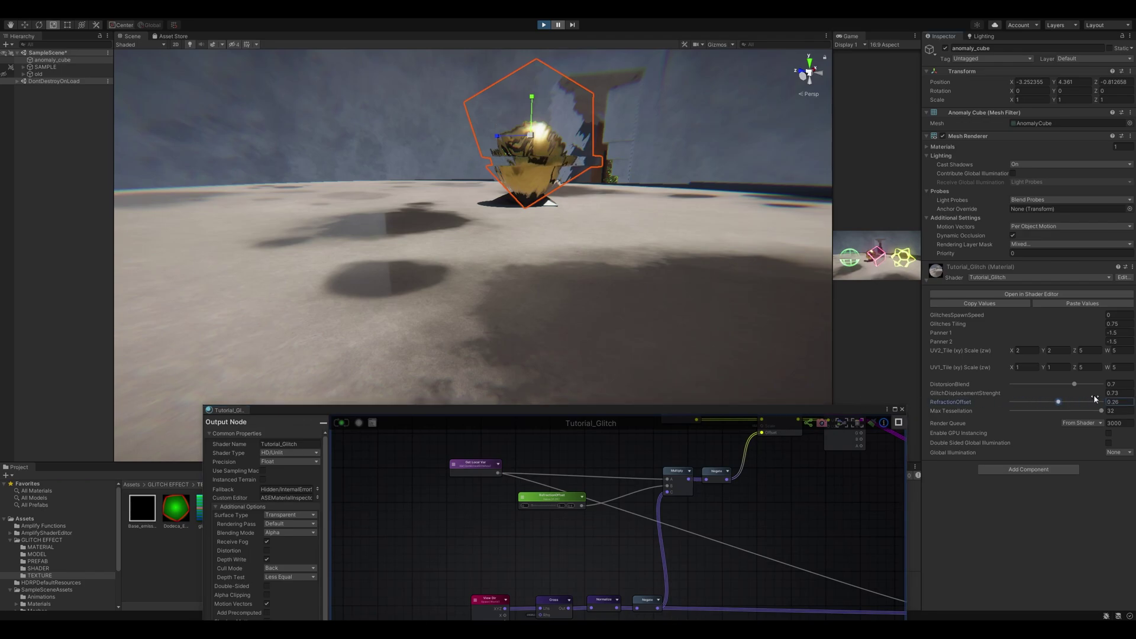
{"action": "left_click_drag", "start_coordinate": [1078, 402], "coordinate": [1104, 402]}
{"action": "type", "text": "05"}
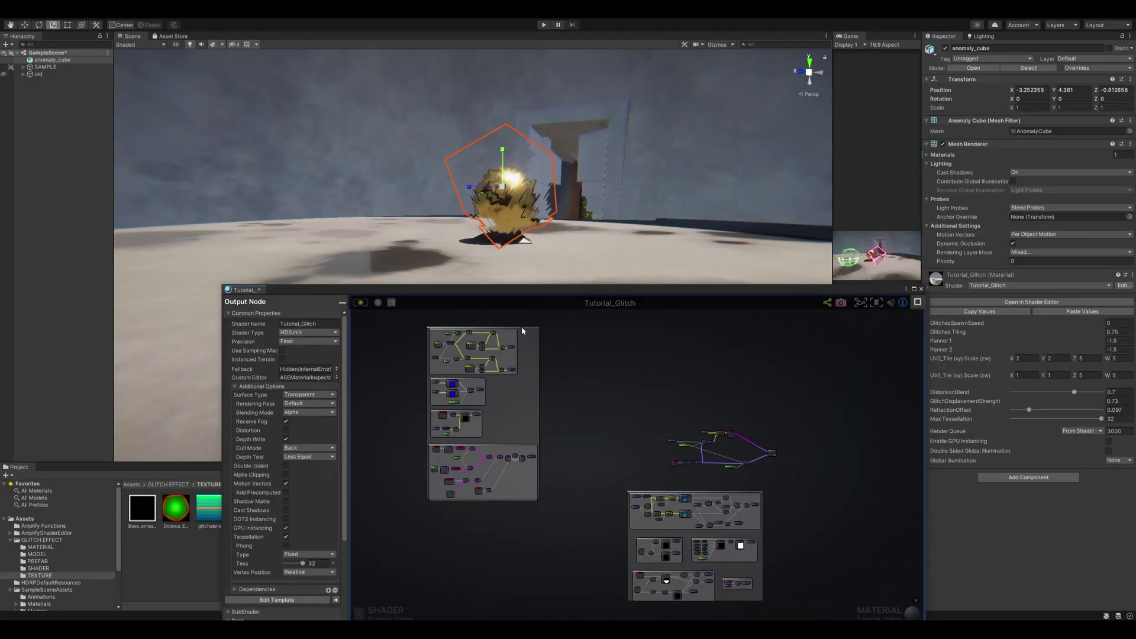
Move the tall outer comment group of nodes closer to the rest of the graph
{"action": "left_click_drag", "start_coordinate": [522, 330], "coordinate": [600, 406]}
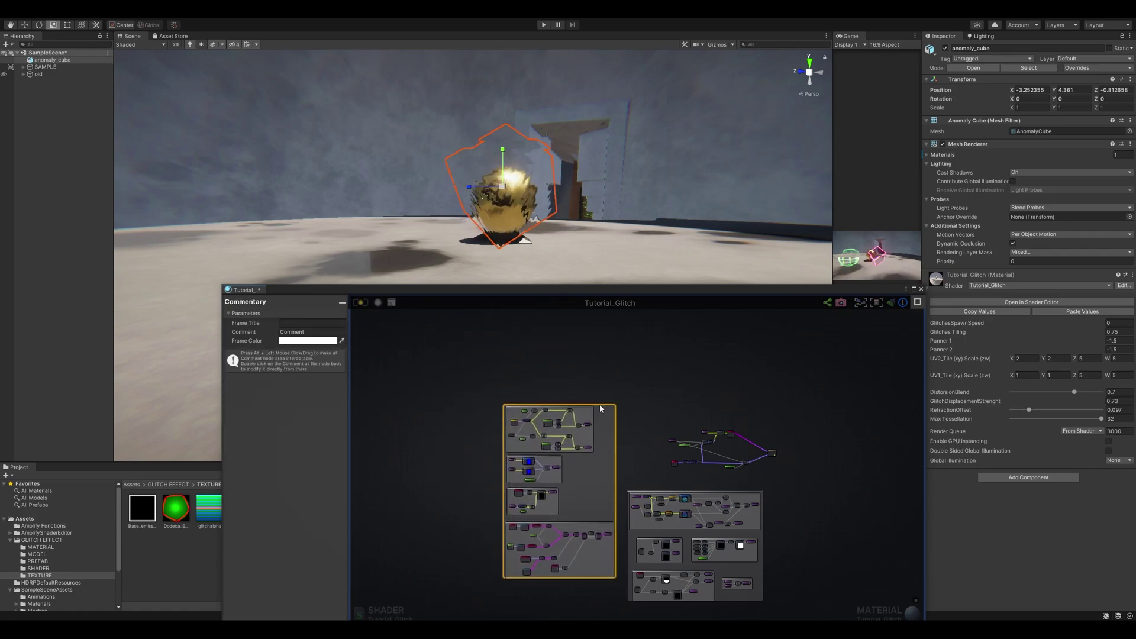
{"action": "middle_click_drag", "start_coordinate": [650, 430], "coordinate": [683, 336]}
{"action": "left_click", "coordinate": [627, 513]}
Add the Base_emissive texture to the graph as a Texture Sample node in the empty area below the comment groups
{"action": "middle_click_drag", "start_coordinate": [627, 513], "coordinate": [658, 448]}
{"action": "scroll", "coordinate": [651, 461], "scroll_direction": "up", "scroll_amount": 2}
{"action": "scroll", "coordinate": [632, 458], "scroll_direction": "up", "scroll_amount": 2}
{"action": "scroll", "coordinate": [630, 462], "scroll_direction": "up", "scroll_amount": 1}
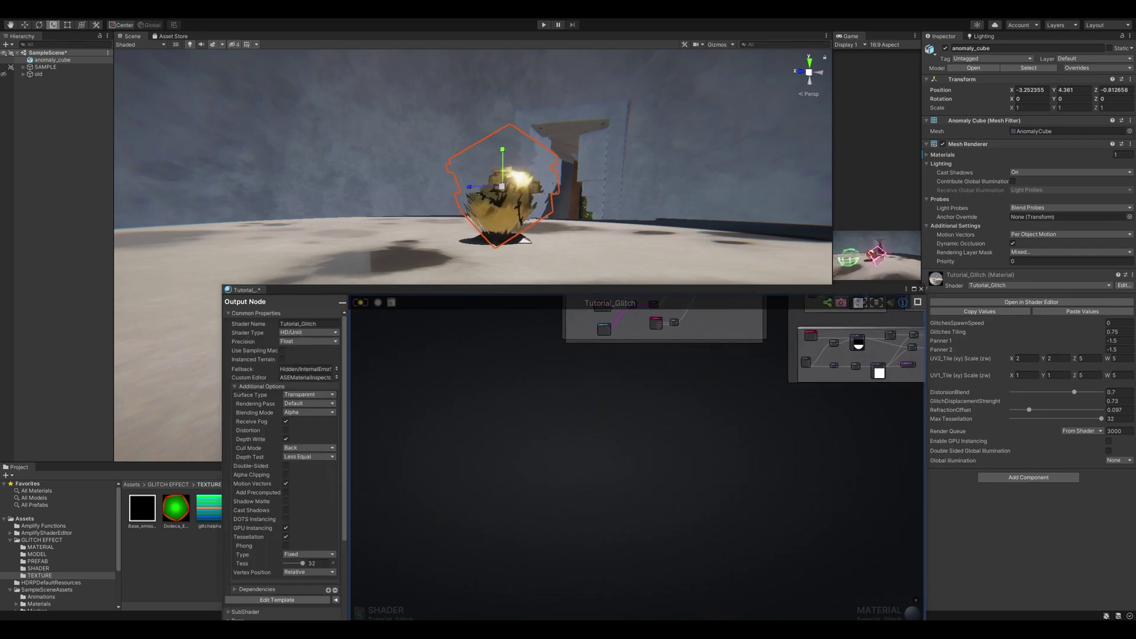
{"action": "left_click_drag", "start_coordinate": [144, 510], "coordinate": [618, 424]}
{"action": "scroll", "coordinate": [622, 432], "scroll_direction": "up", "scroll_amount": 3}
{"action": "middle_click_drag", "start_coordinate": [637, 452], "coordinate": [669, 522]}
{"action": "left_click_drag", "start_coordinate": [587, 501], "coordinate": [564, 358]}
Rename the emissive Texture Sample node to EmissiveMap
{"action": "left_click", "coordinate": [324, 341]}
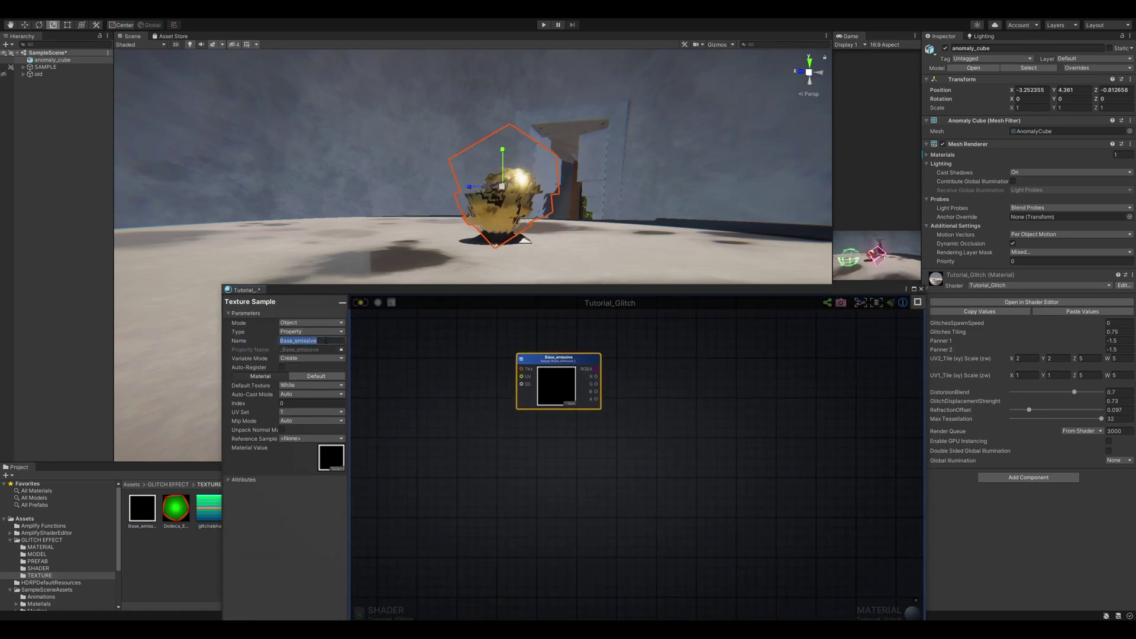
{"action": "type", "text": "E"}
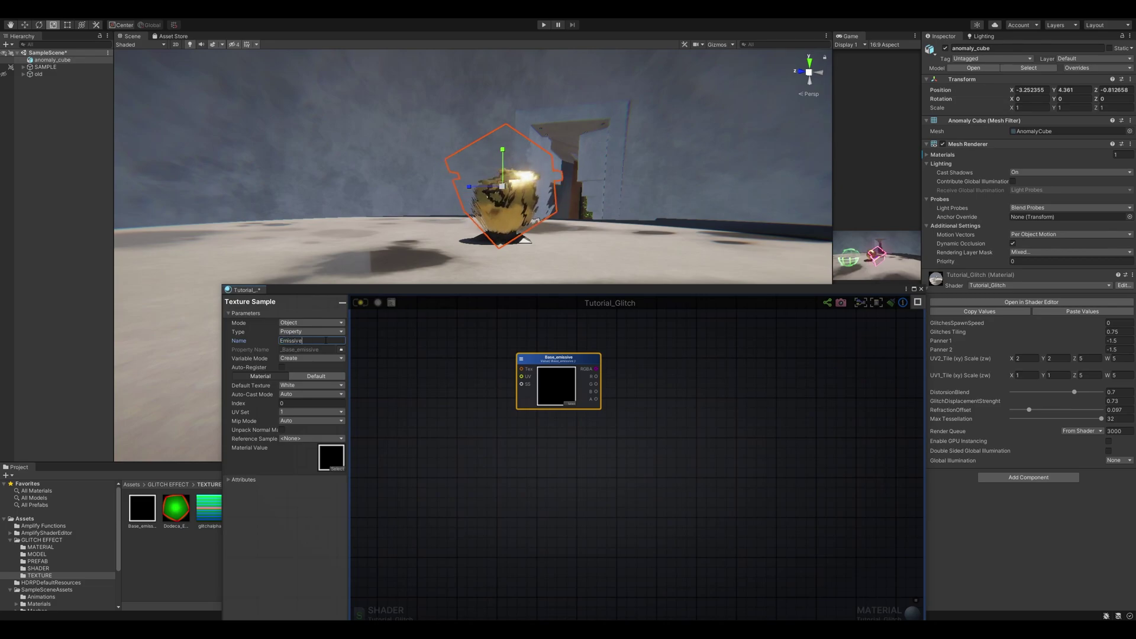
{"action": "left_click", "coordinate": [701, 402]}
Check which attributes are enabled on the existing MaskMap texture sample in the glitch group
{"action": "scroll", "coordinate": [700, 409], "scroll_direction": "down", "scroll_amount": 1}
{"action": "middle_click_drag", "start_coordinate": [699, 408], "coordinate": [484, 467]}
{"action": "scroll", "coordinate": [663, 431], "scroll_direction": "down", "scroll_amount": 4}
{"action": "middle_click_drag", "start_coordinate": [732, 402], "coordinate": [585, 451]}
{"action": "middle_click_drag", "start_coordinate": [798, 377], "coordinate": [644, 483]}
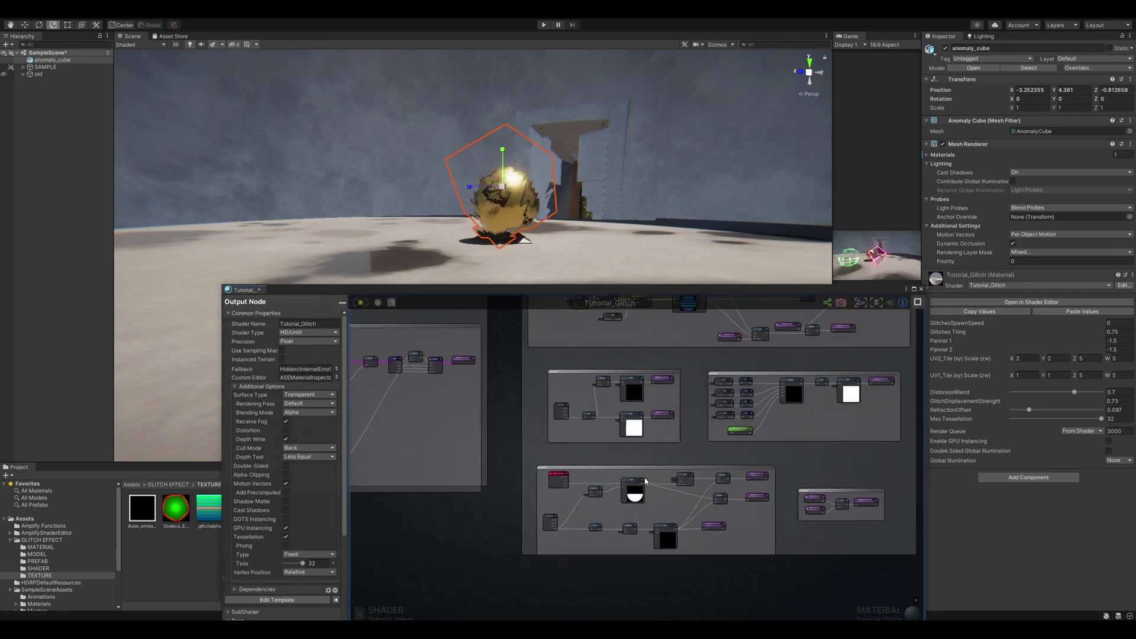
{"action": "middle_click_drag", "start_coordinate": [786, 389], "coordinate": [771, 469]}
{"action": "left_click", "coordinate": [678, 332]}
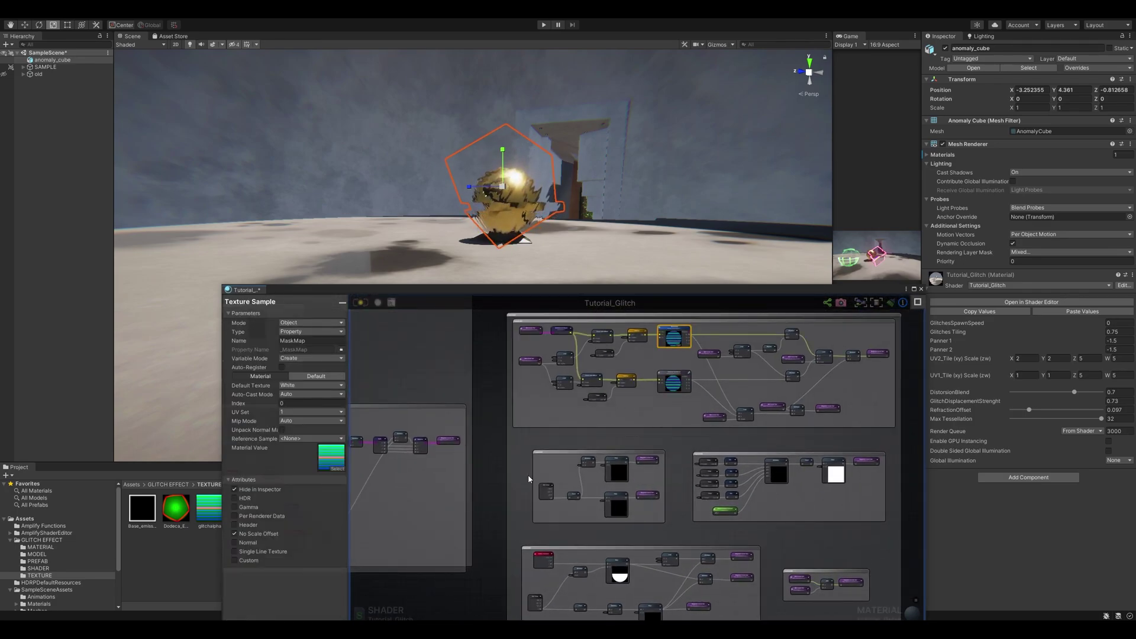
{"action": "middle_click_drag", "start_coordinate": [530, 479], "coordinate": [677, 413]}
{"action": "middle_click_drag", "start_coordinate": [511, 523], "coordinate": [631, 476]}
{"action": "scroll", "coordinate": [563, 485], "scroll_direction": "up", "scroll_amount": 2}
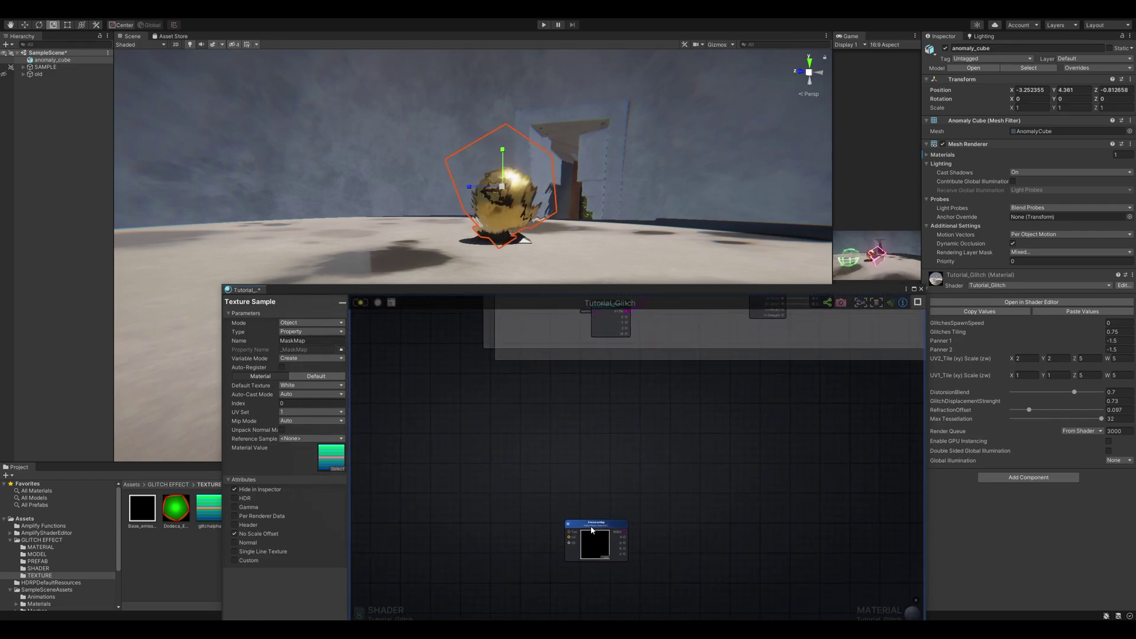
Reposition the EmissiveMap node and enable its No Scale Offset attribute
{"action": "left_click_drag", "start_coordinate": [590, 535], "coordinate": [588, 473]}
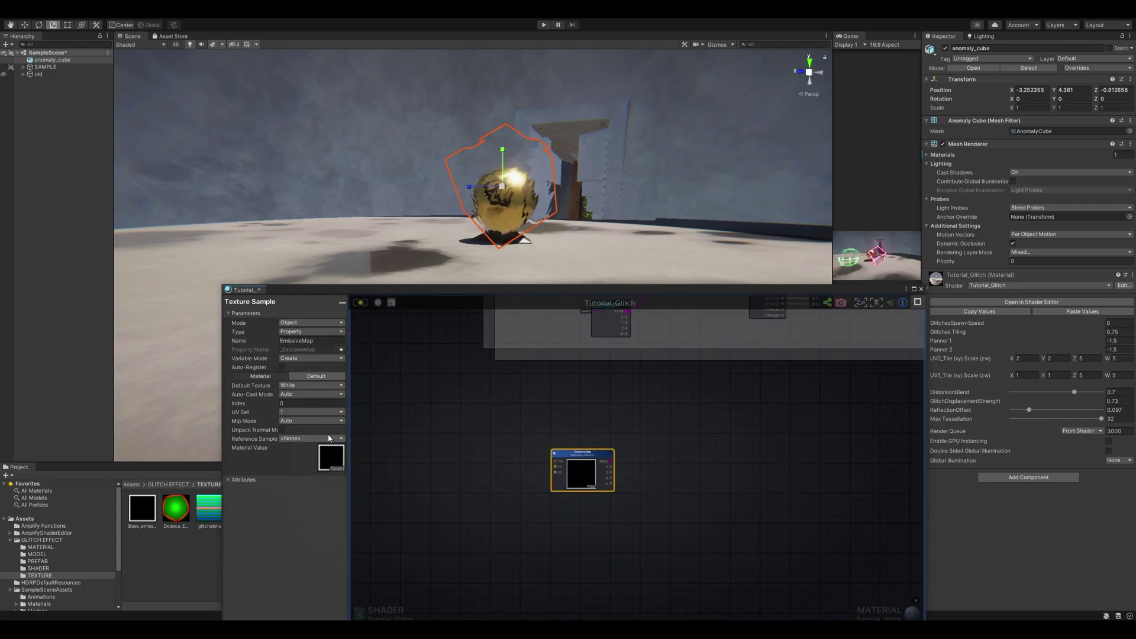
{"action": "left_click", "coordinate": [246, 479]}
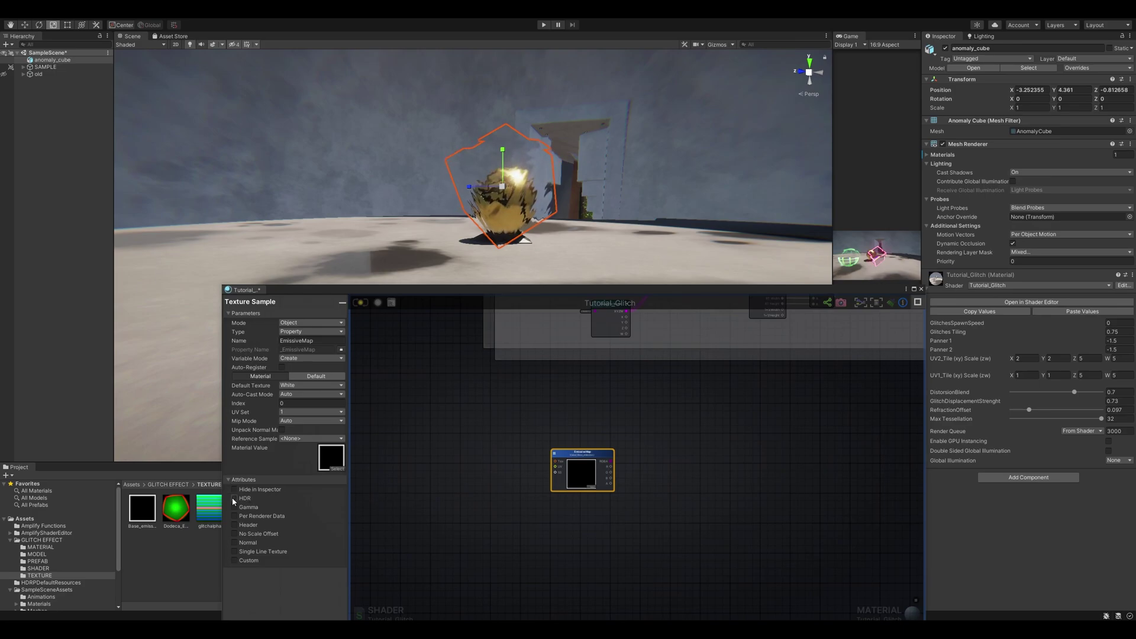
{"action": "left_click", "coordinate": [234, 534]}
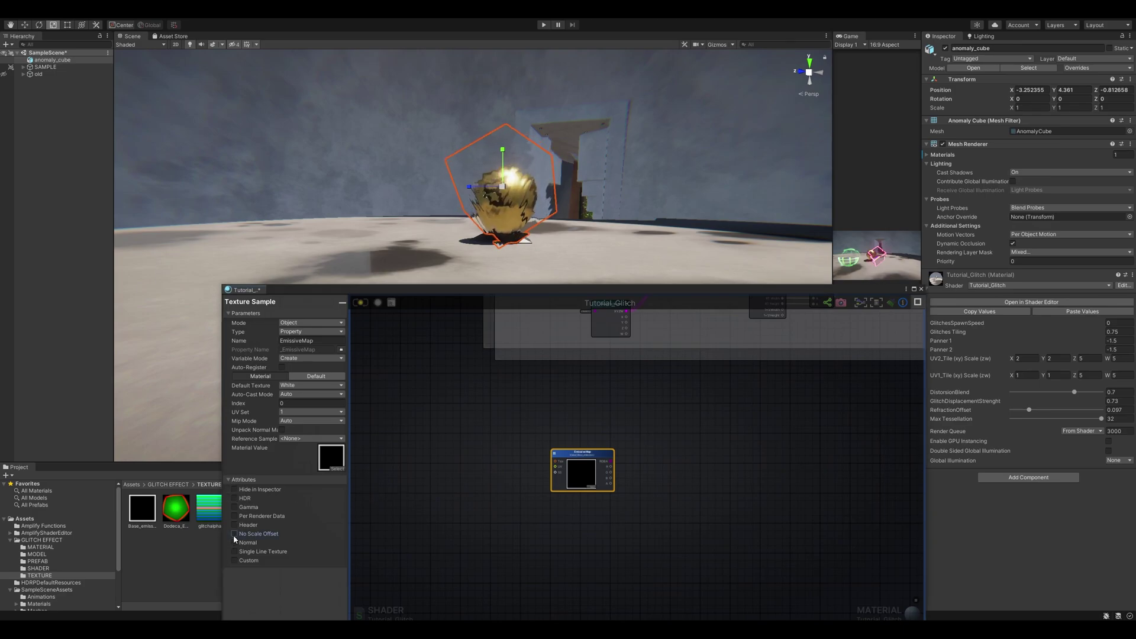
{"action": "scroll", "coordinate": [641, 462], "scroll_direction": "up", "scroll_amount": 2}
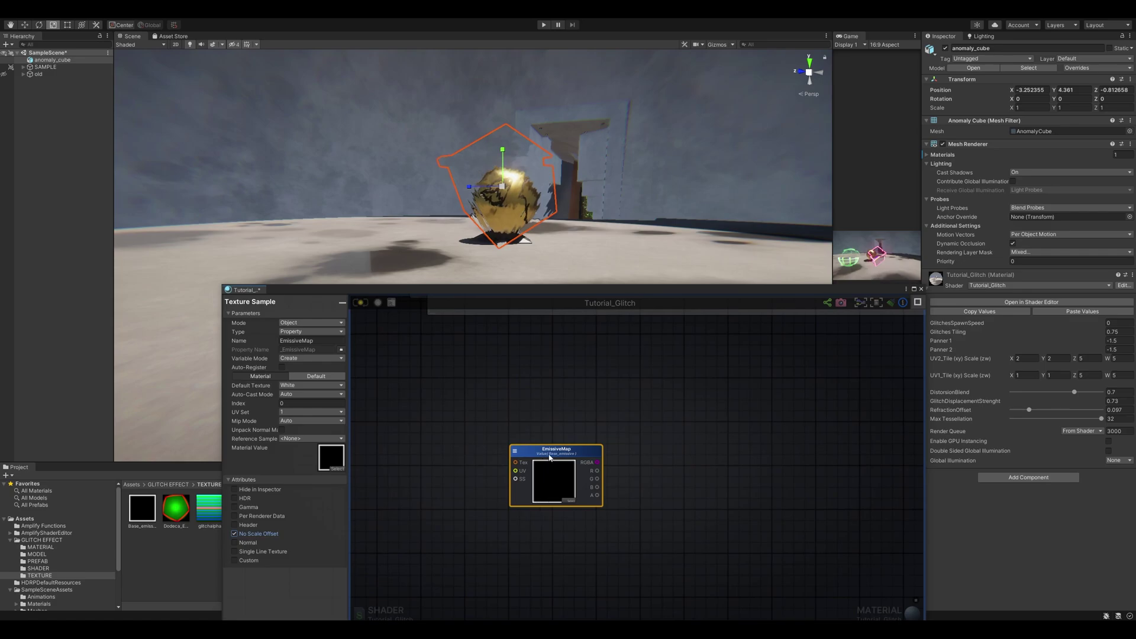
Duplicate the EmissiveMap node twice and stack the two copies below the original
{"action": "left_click_drag", "start_coordinate": [562, 449], "coordinate": [601, 411]}
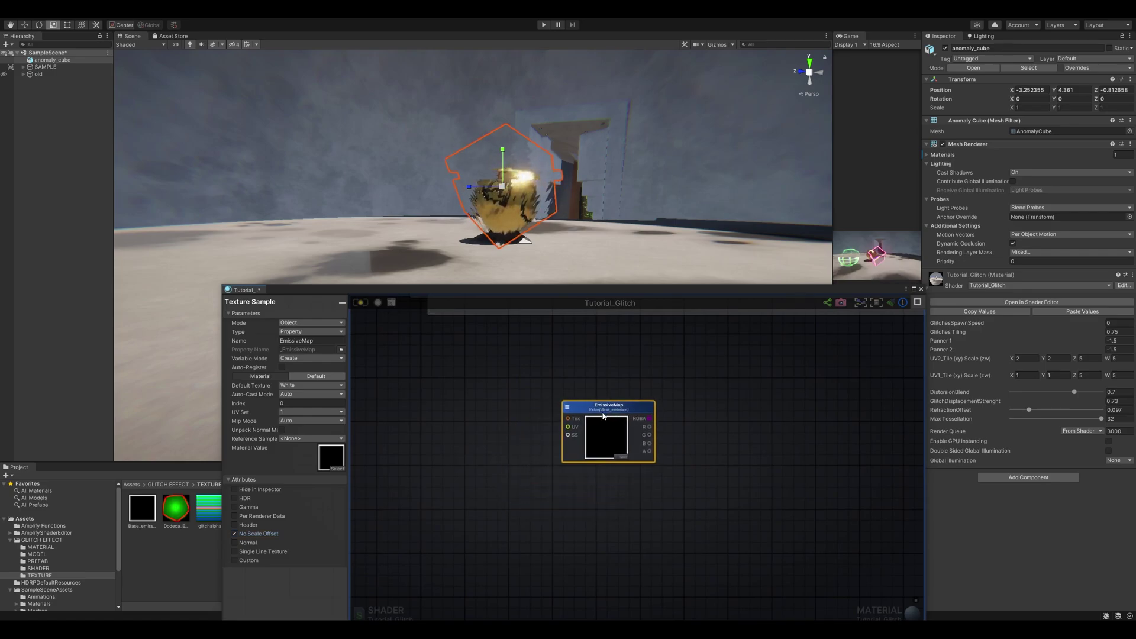
{"action": "scroll", "coordinate": [605, 525], "scroll_direction": "up", "scroll_amount": 2}
{"action": "key", "text": "ctrl+d"}
{"action": "key", "text": "ctrl+d"}
{"action": "left_click_drag", "start_coordinate": [733, 519], "coordinate": [605, 464]}
{"action": "left_click", "coordinate": [678, 520]}
{"action": "left_click_drag", "start_coordinate": [678, 520], "coordinate": [596, 536]}
Switch the middle EmissiveMap copy to Reference mode and make it reference _EmissiveMap
{"action": "left_click", "coordinate": [615, 420]}
{"action": "left_click", "coordinate": [311, 322]}
{"action": "left_click", "coordinate": [313, 342]}
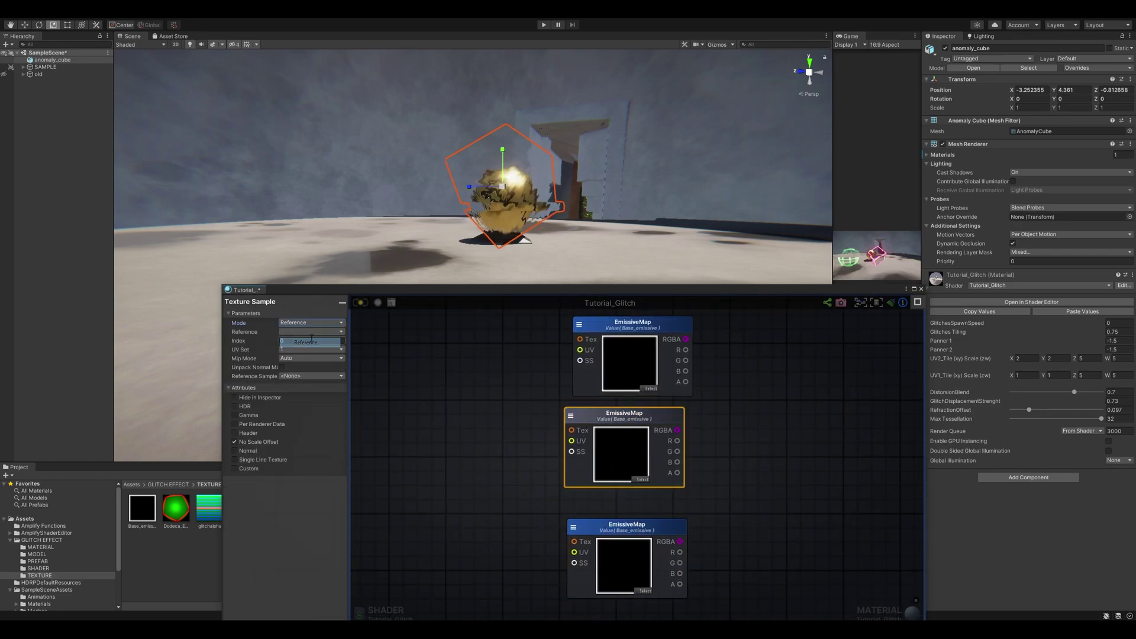
{"action": "left_click", "coordinate": [311, 331]}
{"action": "left_click", "coordinate": [314, 352]}
Reposition the lowest EmissiveMap copy and set it to Reference mode, referencing _EmissiveMap
{"action": "left_click_drag", "start_coordinate": [605, 520], "coordinate": [596, 510]}
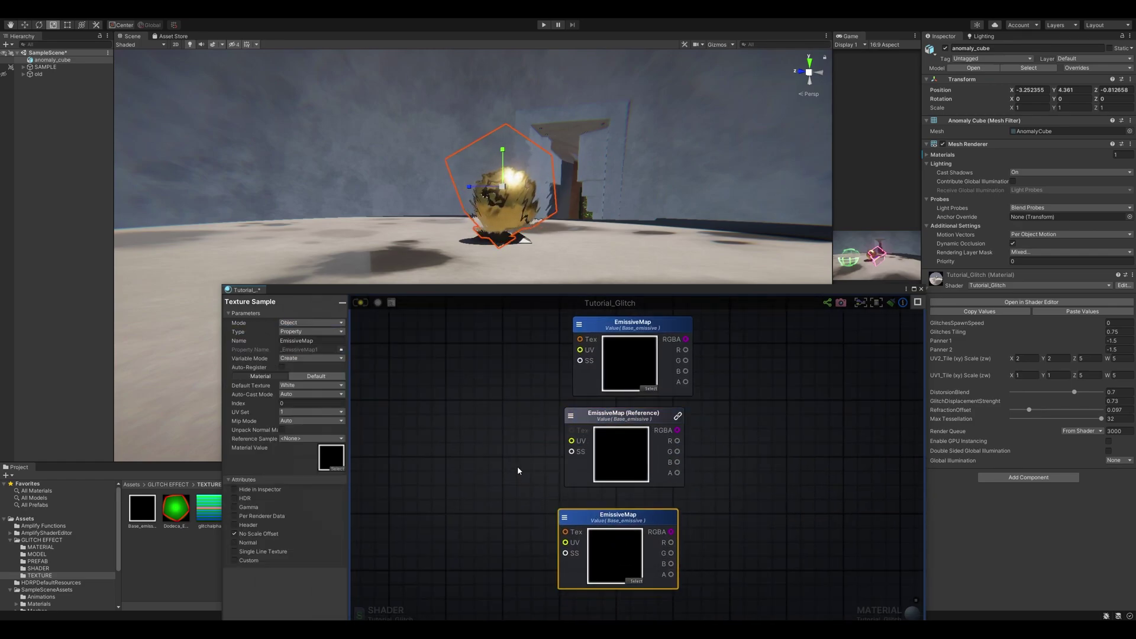
{"action": "left_click", "coordinate": [300, 324]}
{"action": "left_click", "coordinate": [314, 342]}
{"action": "left_click", "coordinate": [311, 332]}
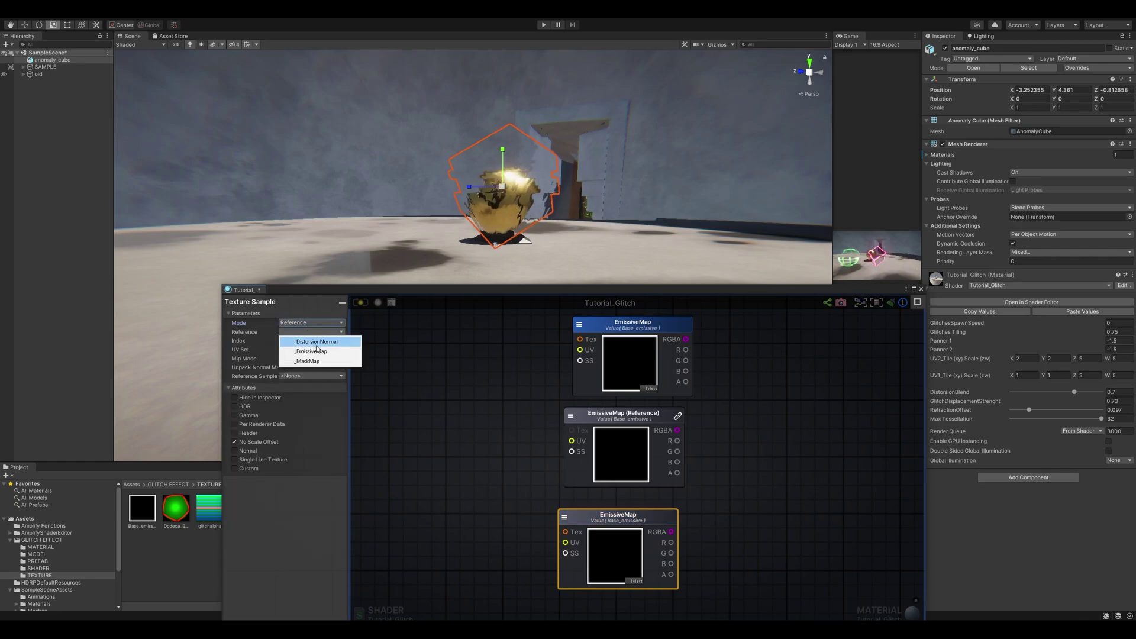
{"action": "left_click", "coordinate": [320, 352]}
Align the two referenced EmissiveMap nodes in an evenly spaced column under the original
{"action": "scroll", "coordinate": [720, 488], "scroll_direction": "down", "scroll_amount": 2}
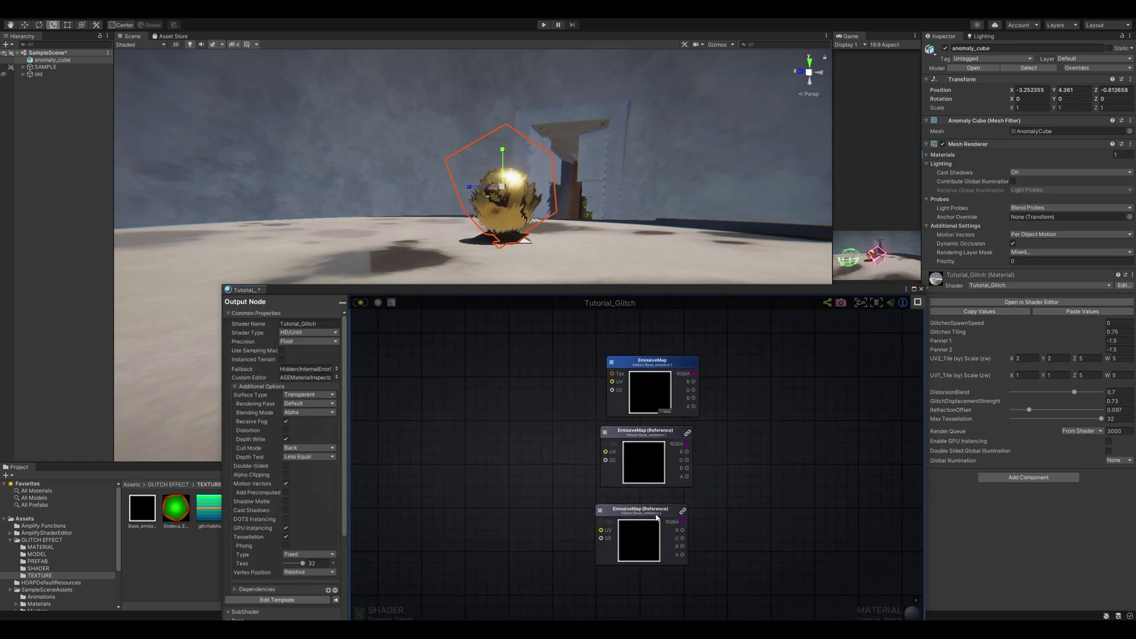
{"action": "left_click_drag", "start_coordinate": [661, 481], "coordinate": [665, 482]}
{"action": "left_click_drag", "start_coordinate": [659, 443], "coordinate": [665, 457]}
{"action": "middle_click_drag", "start_coordinate": [466, 475], "coordinate": [523, 469]}
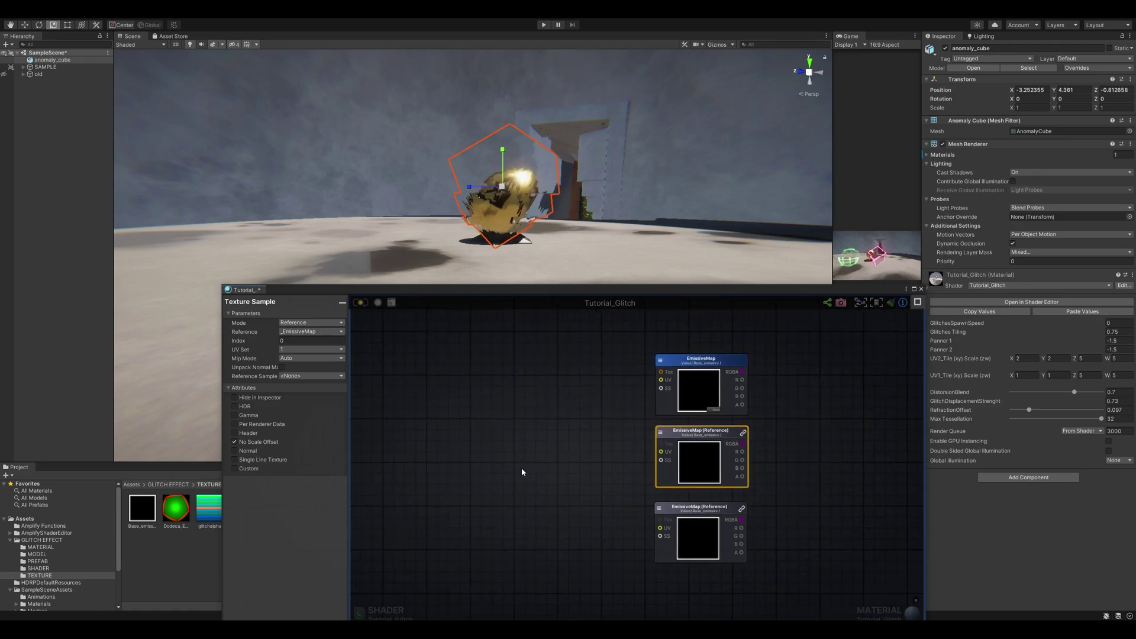
{"action": "left_click", "coordinate": [522, 467]}
{"action": "scroll", "coordinate": [568, 474], "scroll_direction": "down", "scroll_amount": 1}
{"action": "left_click", "coordinate": [696, 505]}
{"action": "left_click_drag", "start_coordinate": [696, 504], "coordinate": [697, 504]}
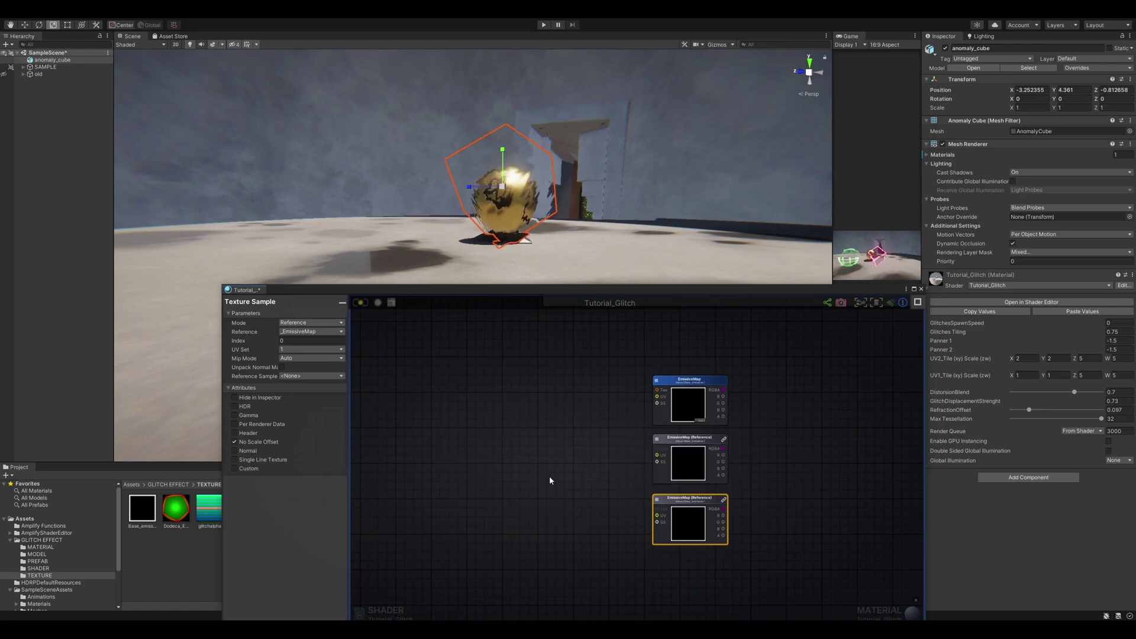
Add two Get Local Var nodes in the empty area in front of the EmissiveMap nodes
{"action": "middle_click_drag", "start_coordinate": [550, 480], "coordinate": [616, 459]}
{"action": "middle_click_drag", "start_coordinate": [556, 484], "coordinate": [582, 471]}
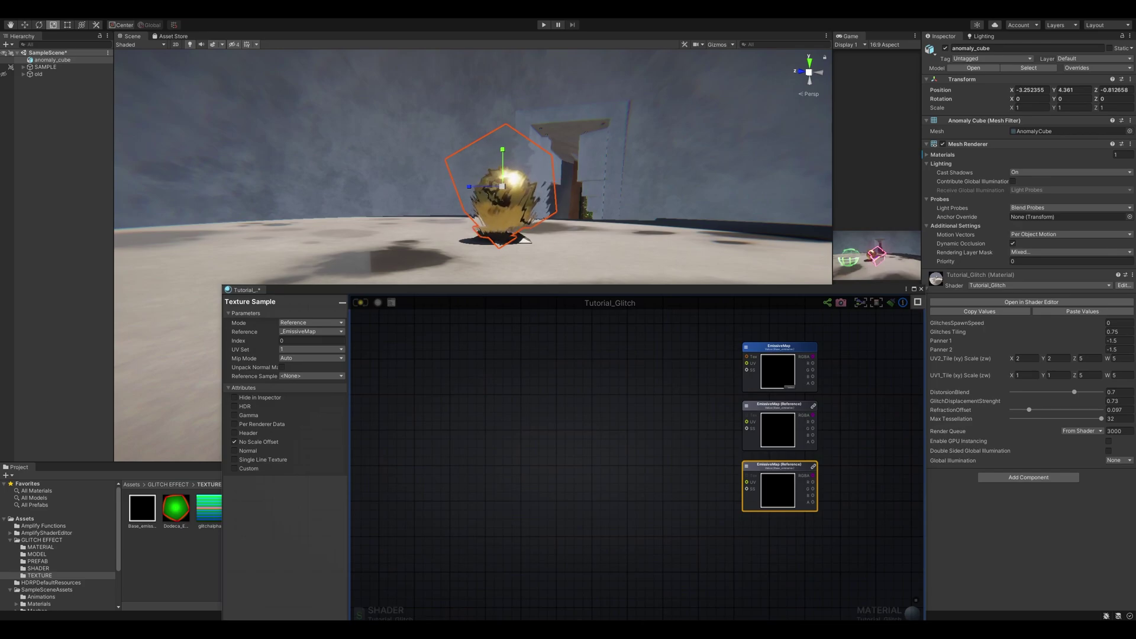
{"action": "left_click", "coordinate": [547, 462]}
{"action": "key", "text": "g"}
{"action": "left_click", "coordinate": [487, 439]}
{"action": "left_click", "coordinate": [498, 483]}
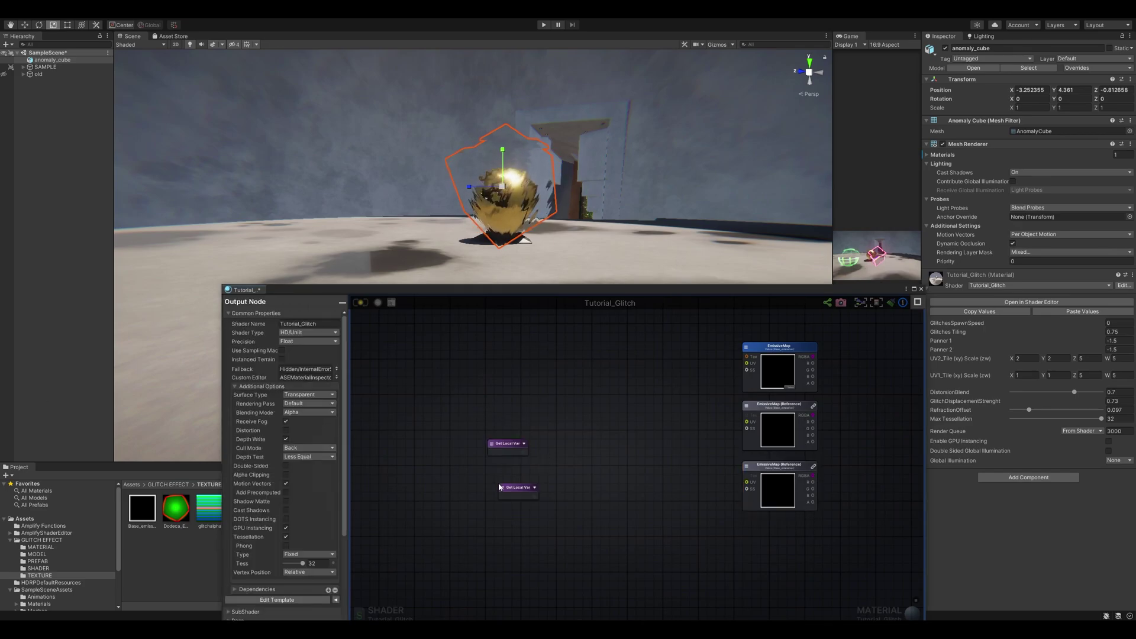
Assign SmallGlitchesMask to the upper Get Local Var and BigGlitchesMask to the lower one, stacking them closely
{"action": "left_click", "coordinate": [493, 445]}
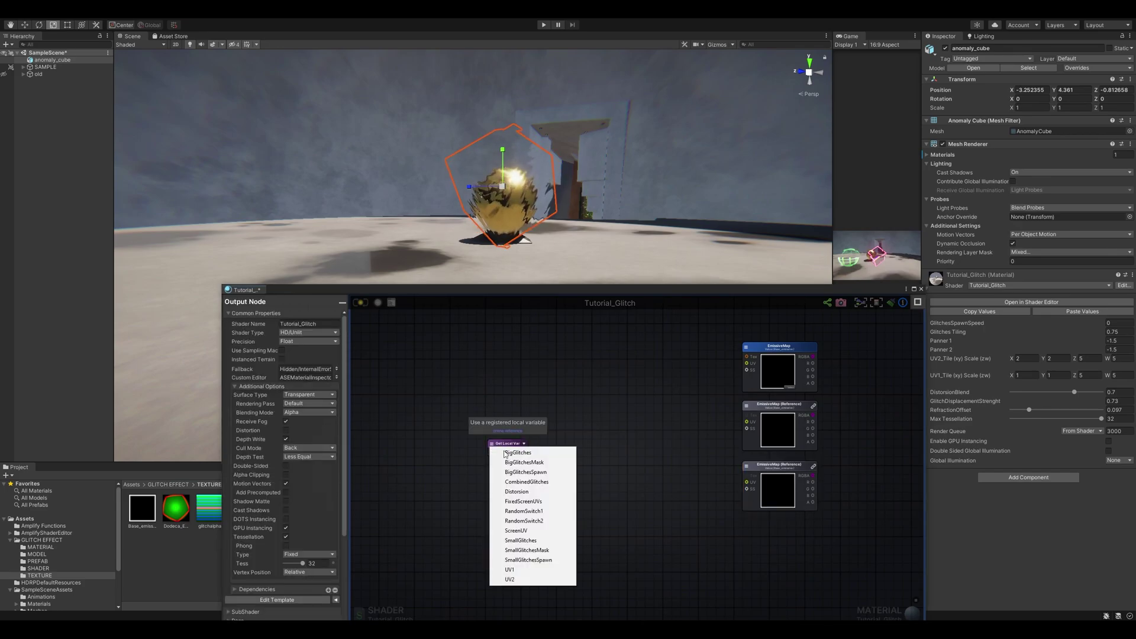
{"action": "left_click", "coordinate": [529, 550]}
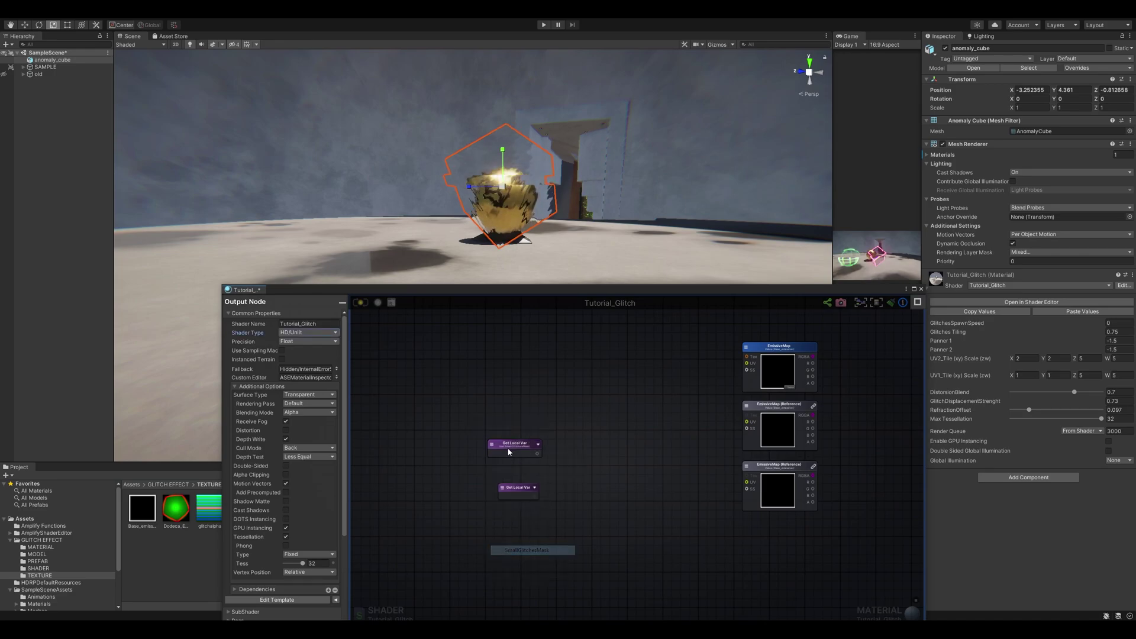
{"action": "left_click", "coordinate": [504, 489]}
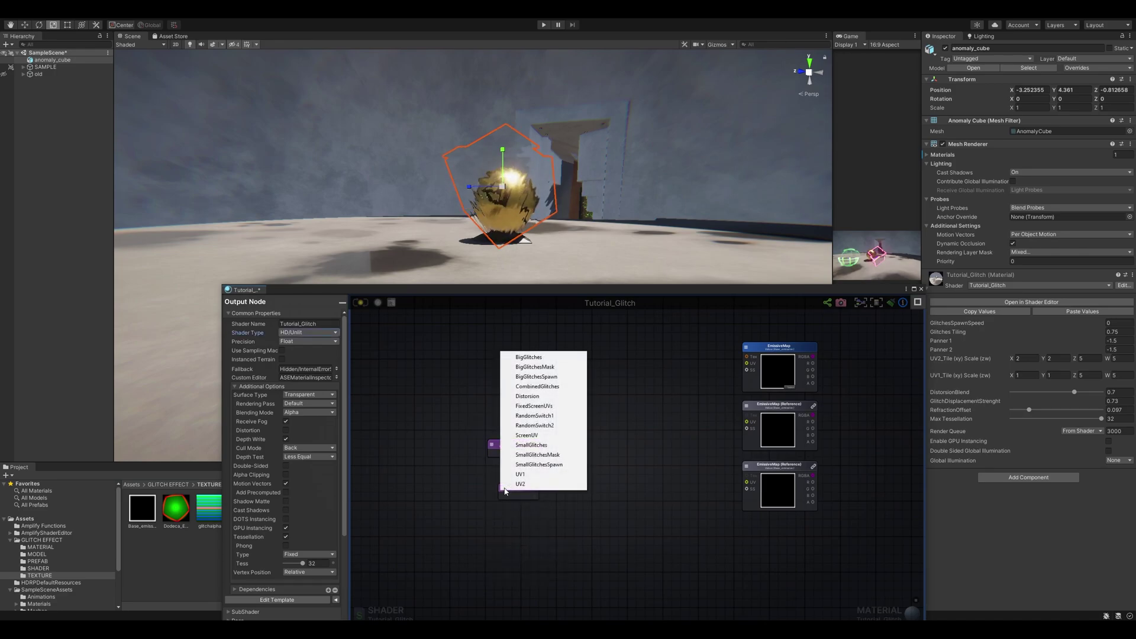
{"action": "left_click", "coordinate": [561, 367]}
{"action": "left_click", "coordinate": [516, 476]}
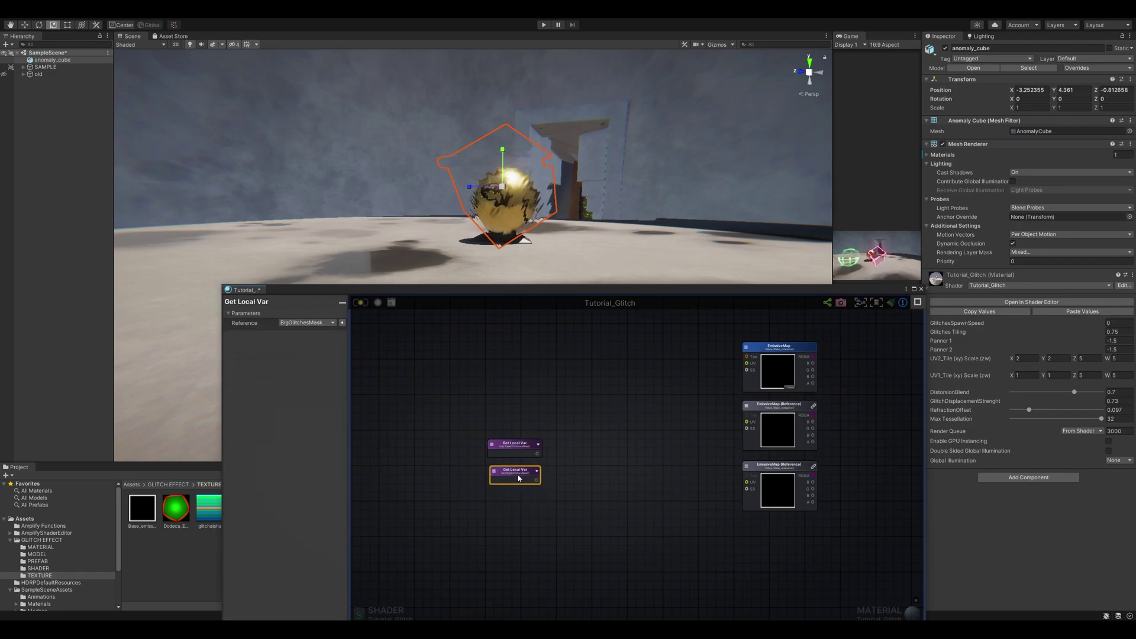
Insert an Add node that sums the SmallGlitchesMask and BigGlitchesMask variables
{"action": "right_click_drag", "start_coordinate": [601, 468], "coordinate": [572, 443]}
{"action": "left_click", "coordinate": [558, 443]}
{"action": "left_click_drag", "start_coordinate": [496, 447], "coordinate": [517, 473]}
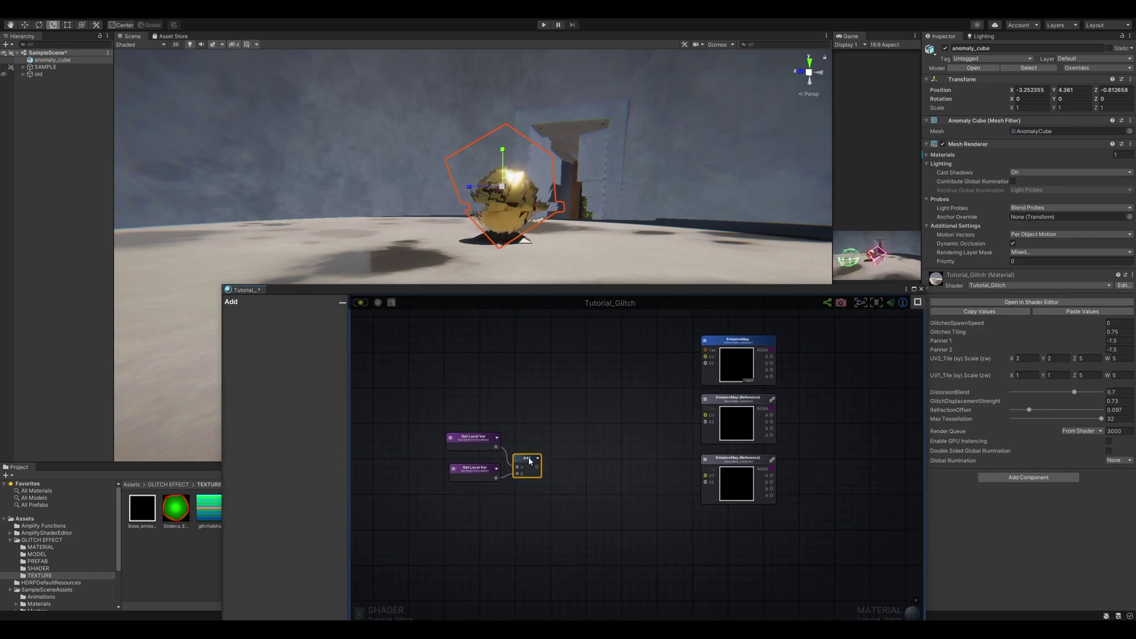
Add a Saturate node and feed it the result of the Add node
{"action": "scroll", "coordinate": [584, 461], "scroll_direction": "up", "scroll_amount": 2}
{"action": "right_click", "coordinate": [593, 463]}
{"action": "type", "text": "satu"}
{"action": "key", "text": "Return"}
{"action": "left_click_drag", "start_coordinate": [533, 459], "coordinate": [567, 457]}
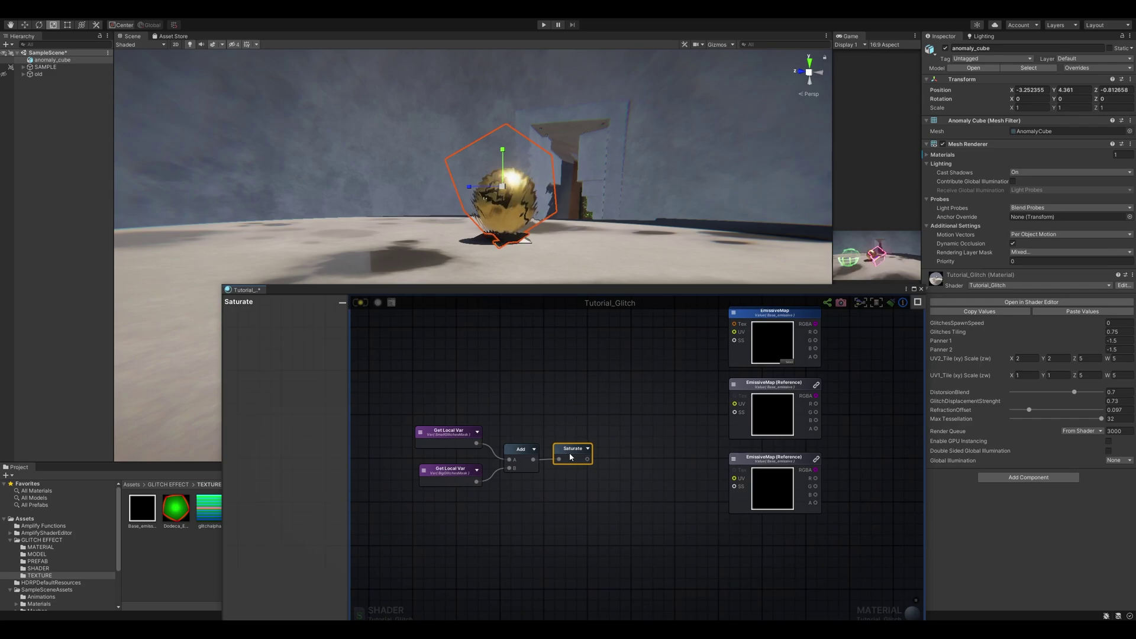
Add a Multiply node with Saturate connected to its A input, and move the mask chain farther from the EmissiveMap nodes
{"action": "right_click", "coordinate": [642, 453]}
{"action": "left_click", "coordinate": [593, 432]}
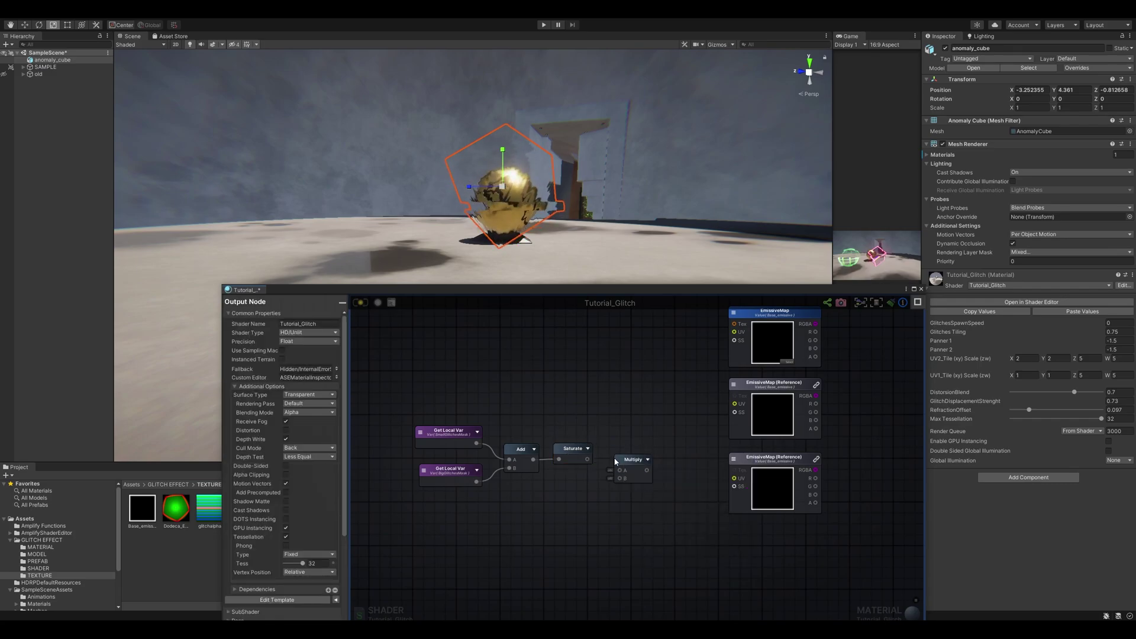
{"action": "left_click", "coordinate": [615, 460]}
{"action": "left_click_drag", "start_coordinate": [587, 459], "coordinate": [631, 466]}
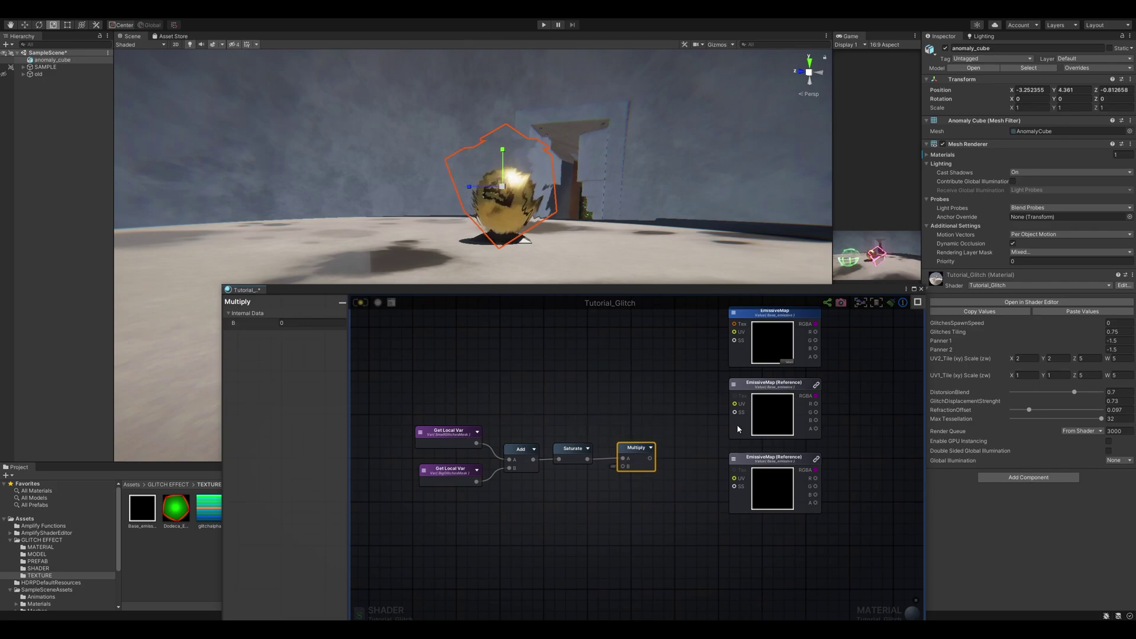
{"action": "left_click_drag", "start_coordinate": [651, 487], "coordinate": [410, 424]}
{"action": "left_click_drag", "start_coordinate": [649, 454], "coordinate": [571, 457]}
{"action": "left_click", "coordinate": [579, 389]}
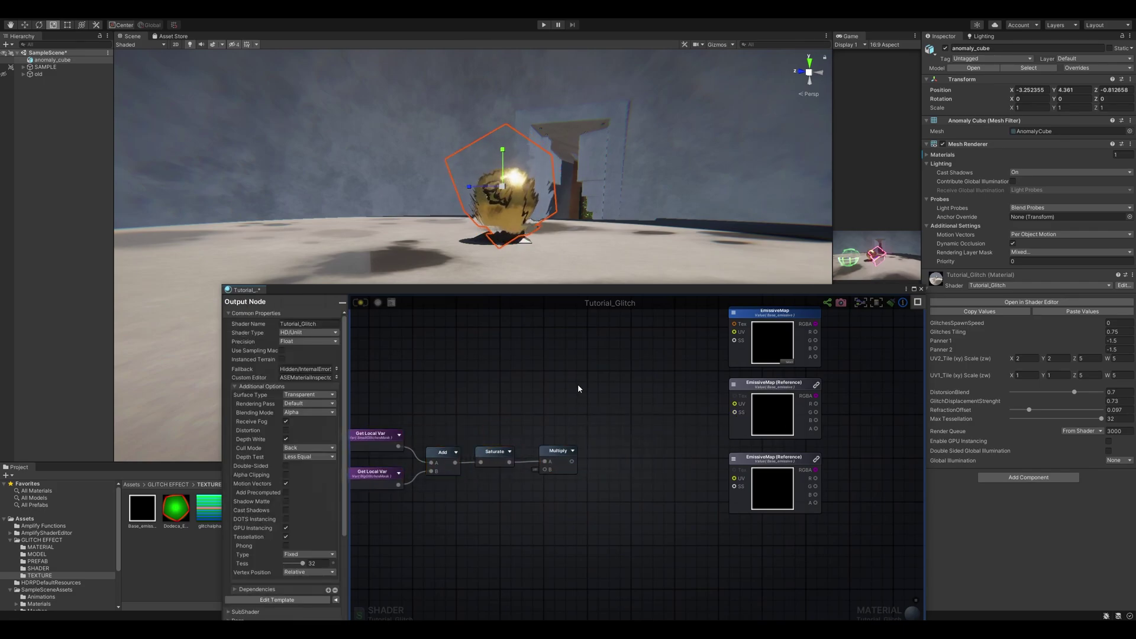
Add a Negate node fed by the Multiply output and place it above the chain
{"action": "right_click", "coordinate": [591, 451]}
{"action": "type", "text": "ne"}
{"action": "left_click", "coordinate": [609, 471]}
{"action": "left_click_drag", "start_coordinate": [571, 462], "coordinate": [597, 465]}
{"action": "left_click_drag", "start_coordinate": [603, 456], "coordinate": [610, 384]}
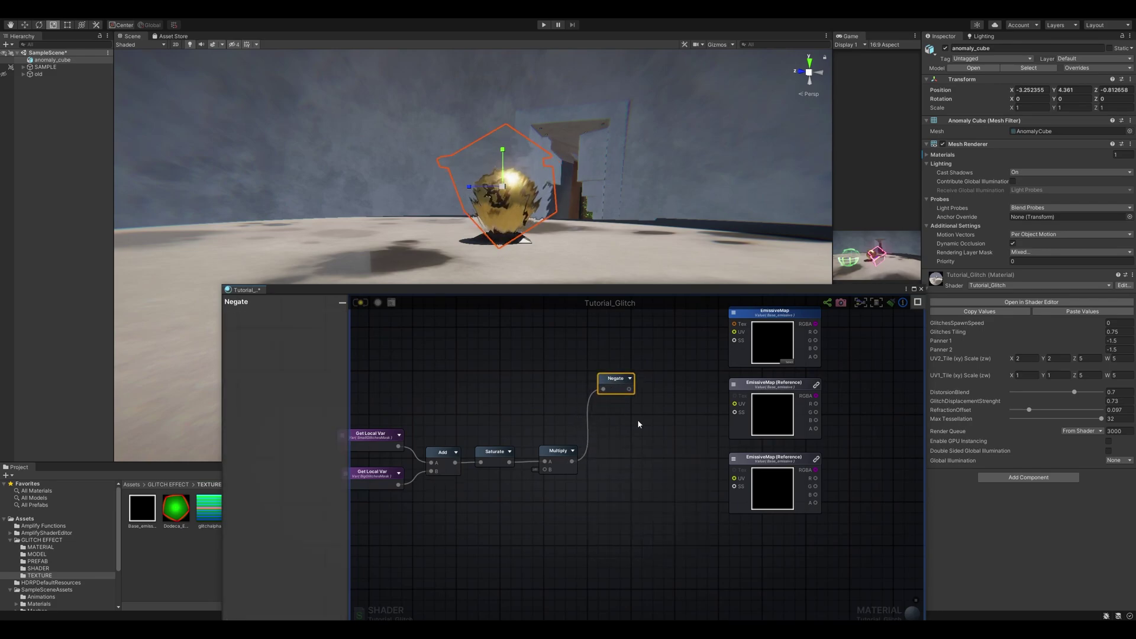
Add an Append node after the Multiply and Negate nodes with its output type set to Vector2
{"action": "middle_click_drag", "start_coordinate": [662, 393], "coordinate": [627, 414]}
{"action": "left_click", "coordinate": [628, 413]}
{"action": "scroll", "coordinate": [733, 375], "scroll_direction": "up", "scroll_amount": 2}
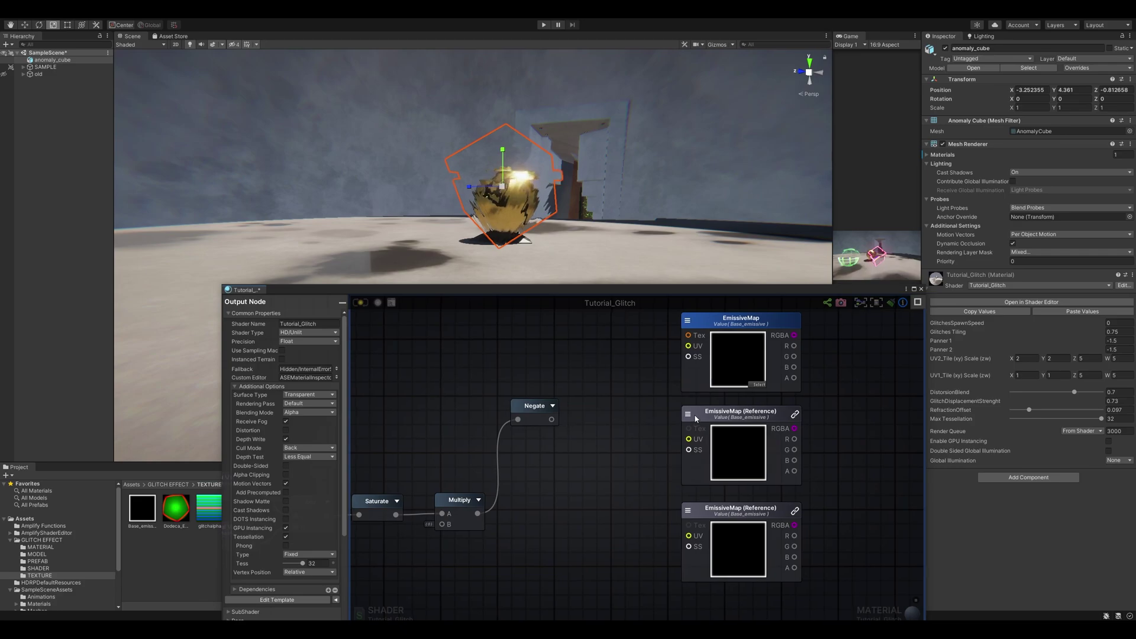
{"action": "middle_click_drag", "start_coordinate": [702, 421], "coordinate": [637, 393]}
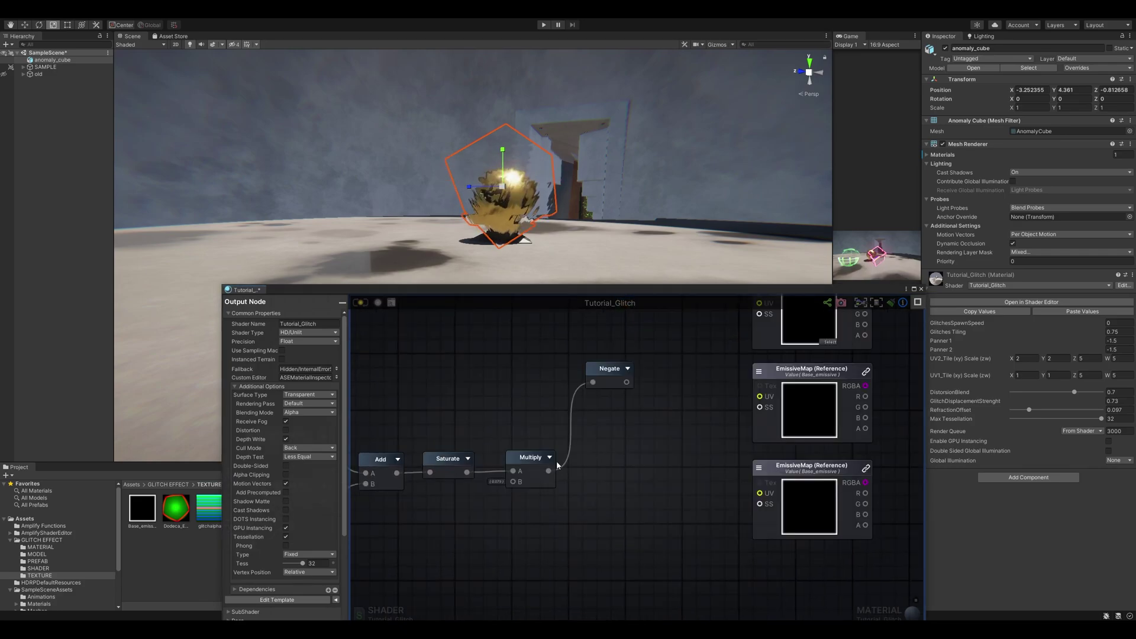
{"action": "left_click", "coordinate": [597, 467]}
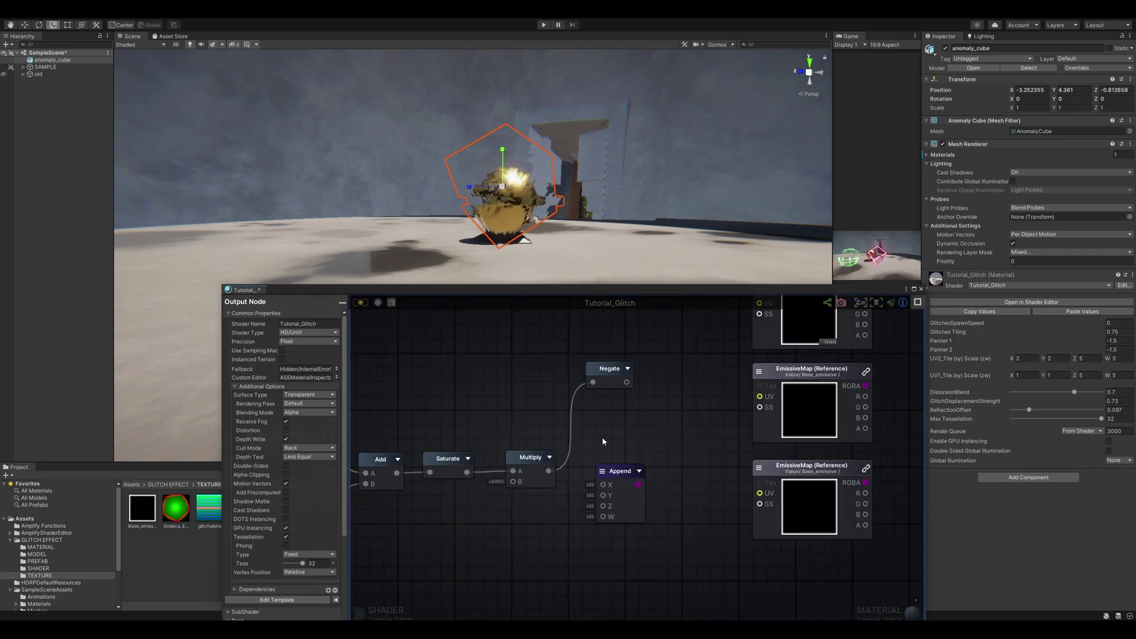
{"action": "left_click", "coordinate": [603, 470]}
{"action": "left_click", "coordinate": [615, 478]}
Duplicate the Append node, feeding the upper one's X from Negate and the lower one's X from Multiply
{"action": "left_click_drag", "start_coordinate": [548, 471], "coordinate": [663, 381]}
{"action": "key", "text": "ctrl+d"}
{"action": "left_click_drag", "start_coordinate": [650, 462], "coordinate": [677, 461]}
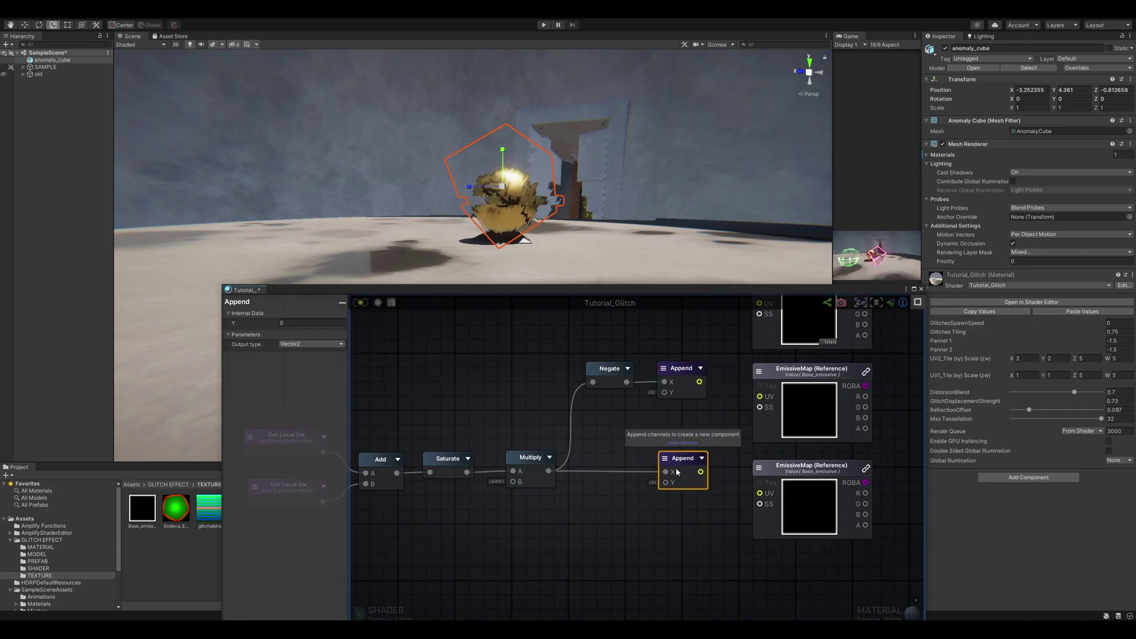
Move the whole mask and Append chain away from the EmissiveMap nodes to make room between them
{"action": "scroll", "coordinate": [675, 468], "scroll_direction": "down", "scroll_amount": 5}
{"action": "left_click_drag", "start_coordinate": [684, 507], "coordinate": [513, 430]}
{"action": "left_click_drag", "start_coordinate": [666, 448], "coordinate": [585, 447]}
{"action": "scroll", "coordinate": [692, 446], "scroll_direction": "up", "scroll_amount": 4}
Add three Texture Coordinates nodes between the Append nodes and the EmissiveMap nodes
{"action": "left_click", "coordinate": [564, 445]}
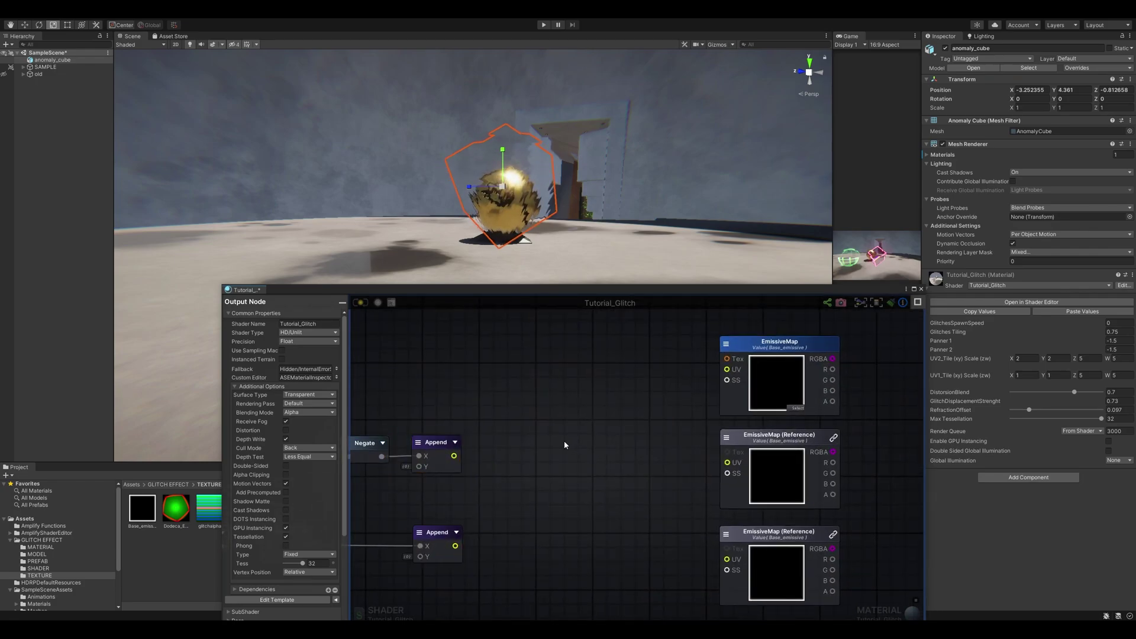
{"action": "key", "text": "u"}
{"action": "left_click", "coordinate": [556, 426]}
{"action": "left_click", "coordinate": [583, 507]}
{"action": "left_click", "coordinate": [590, 366]}
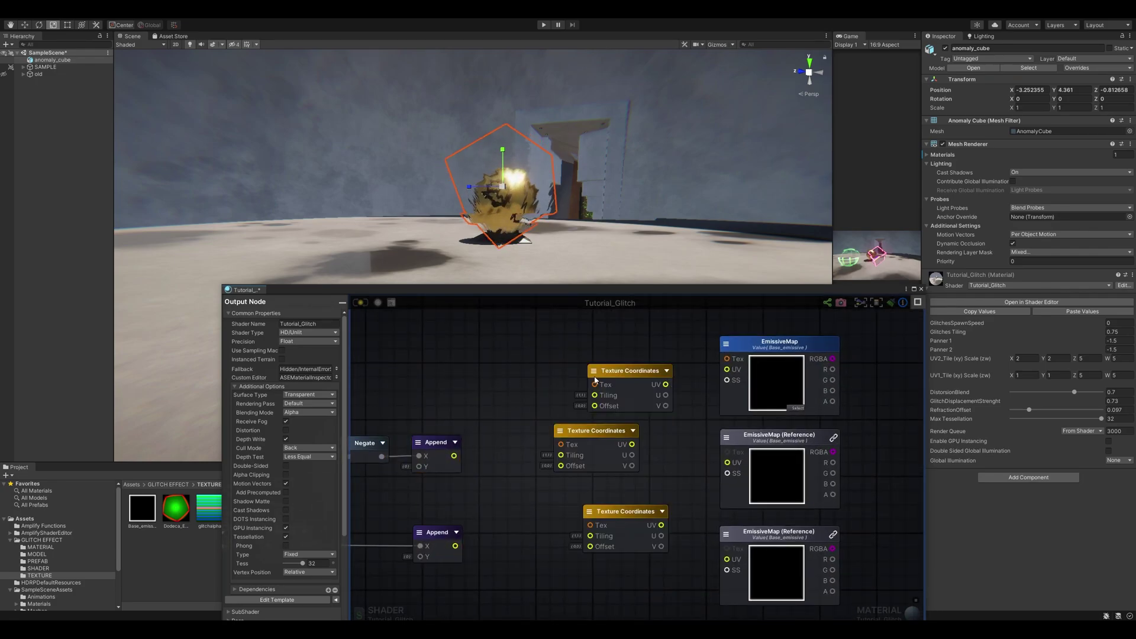
Connect the two Append outputs to the Offset inputs of the middle and lower Texture Coordinates, and arrange the nodes
{"action": "left_click_drag", "start_coordinate": [608, 375], "coordinate": [585, 368]}
{"action": "left_click_drag", "start_coordinate": [453, 456], "coordinate": [561, 466]}
{"action": "middle_click_drag", "start_coordinate": [498, 523], "coordinate": [497, 491]}
{"action": "left_click_drag", "start_coordinate": [454, 513], "coordinate": [582, 512]}
{"action": "left_click_drag", "start_coordinate": [589, 404], "coordinate": [611, 392]}
{"action": "middle_click_drag", "start_coordinate": [617, 336], "coordinate": [616, 368]}
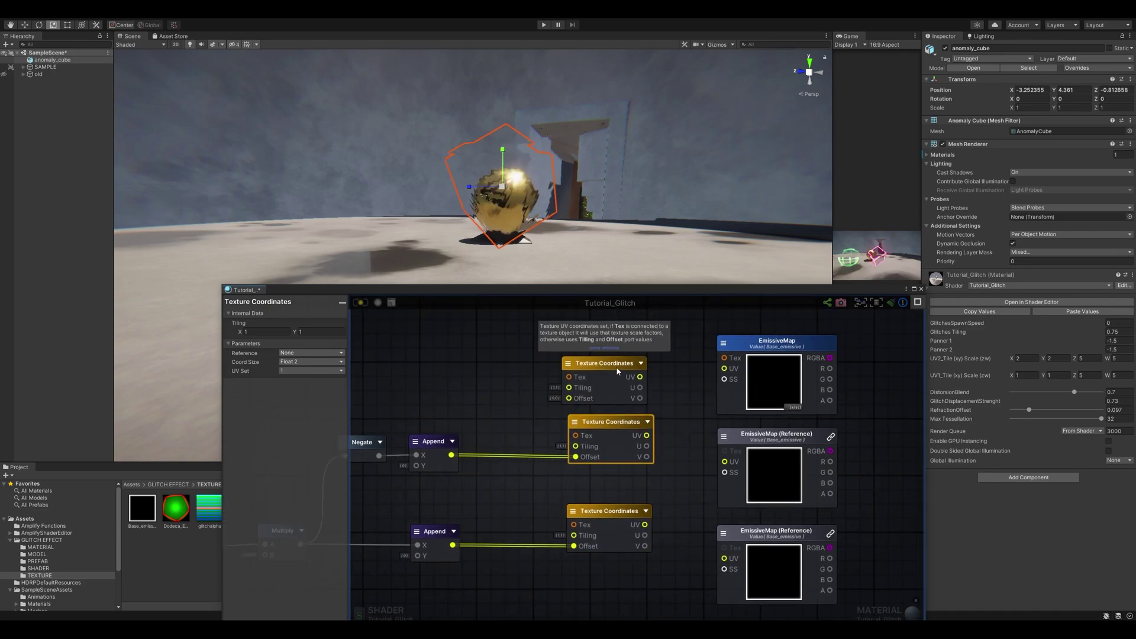
{"action": "left_click_drag", "start_coordinate": [616, 368], "coordinate": [621, 344]}
Add a Vector2 node before the upper Texture Coordinates and name it EmissiveTiling
{"action": "middle_click_drag", "start_coordinate": [501, 369], "coordinate": [534, 353]}
{"action": "left_click", "coordinate": [513, 358]}
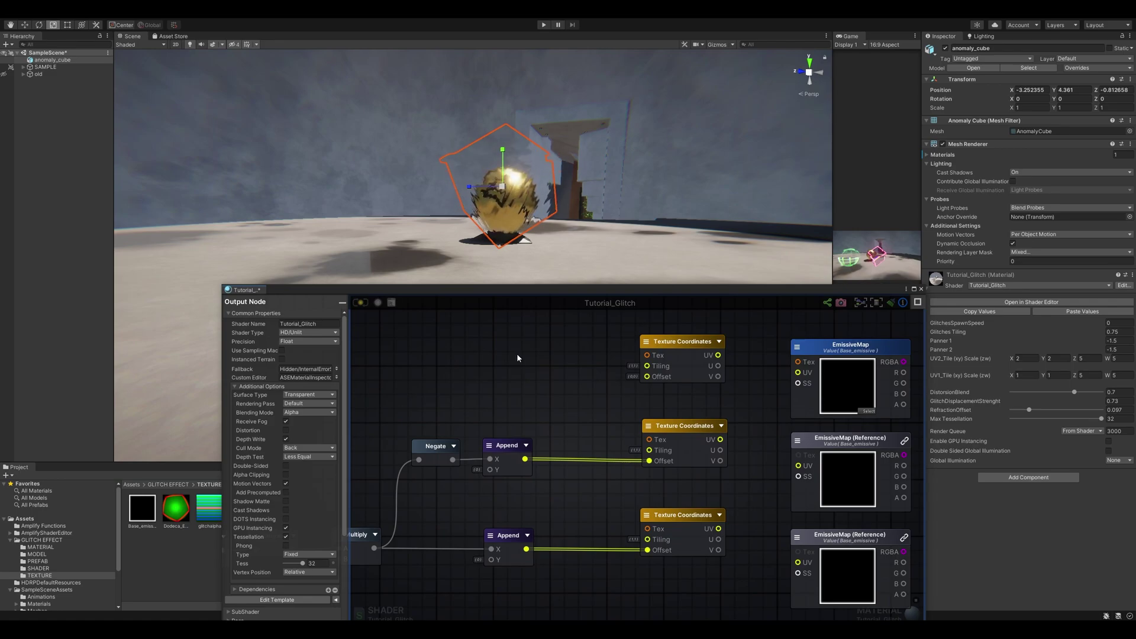
{"action": "key", "text": "2"}
{"action": "left_click", "coordinate": [521, 350]}
{"action": "left_click", "coordinate": [538, 354]}
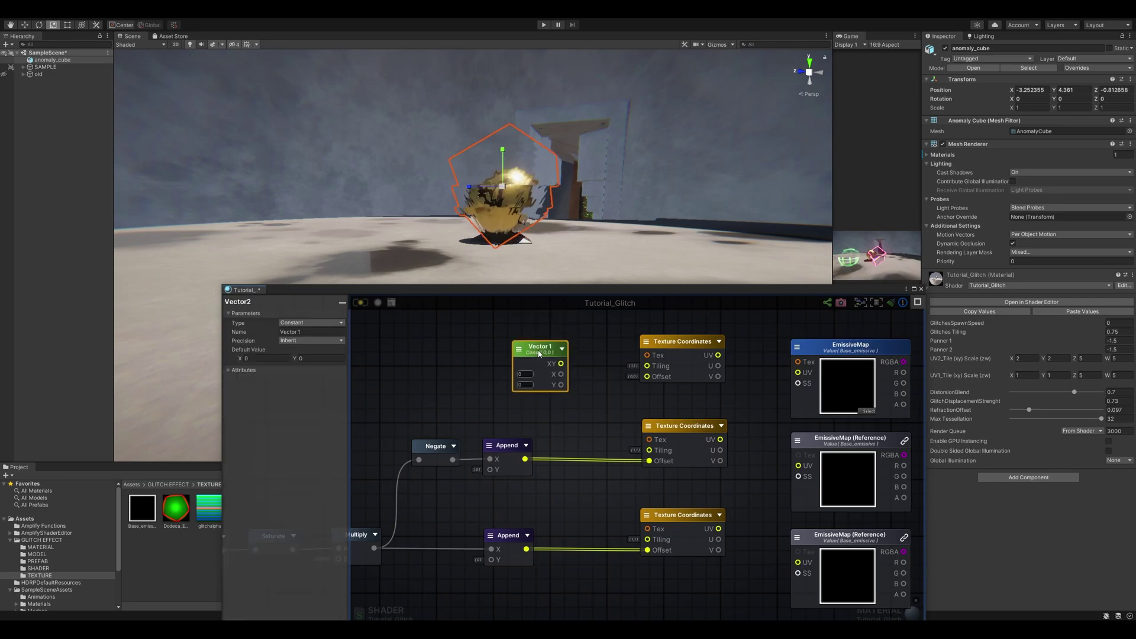
{"action": "left_click", "coordinate": [305, 330]}
{"action": "type", "text": "EmissiveTiling"}
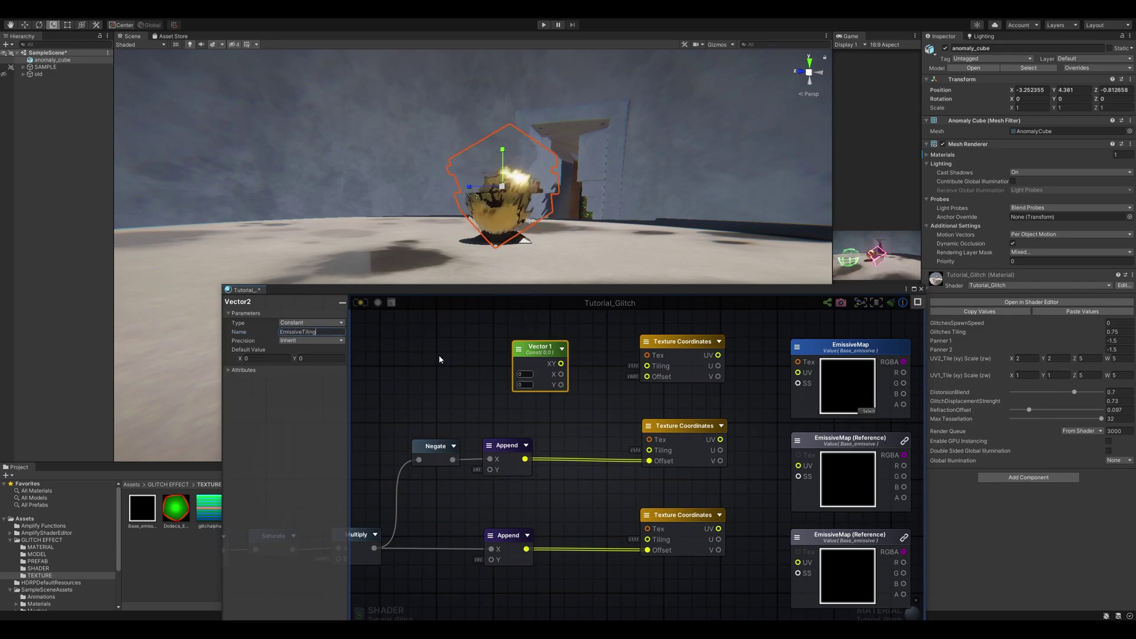
Set the EmissiveTiling default value to X 1 and Y 1 and change its type to Property
{"action": "left_click", "coordinate": [262, 358]}
{"action": "type", "text": "1"}
{"action": "key", "text": "Tab"}
{"action": "type", "text": "1"}
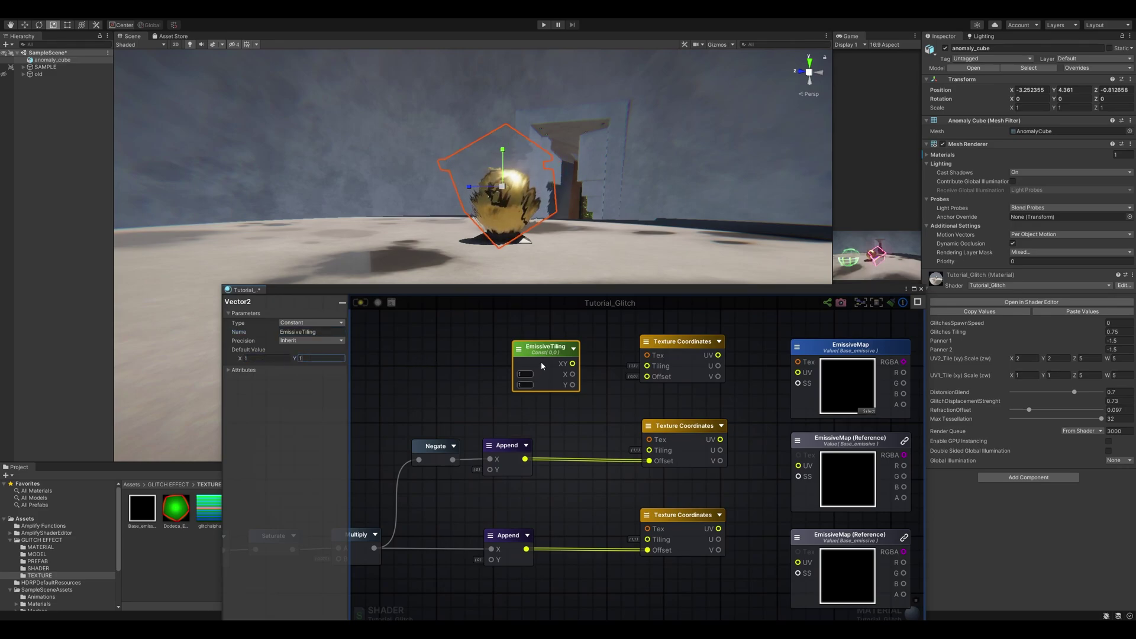
{"action": "left_click", "coordinate": [520, 351]}
{"action": "left_click", "coordinate": [540, 370]}
{"action": "left_click", "coordinate": [590, 342]}
Connect the EmissiveTiling XY output to the Tiling input of all three Texture Coordinates nodes
{"action": "left_click_drag", "start_coordinate": [573, 363], "coordinate": [655, 367]}
{"action": "left_click_drag", "start_coordinate": [573, 363], "coordinate": [649, 450]}
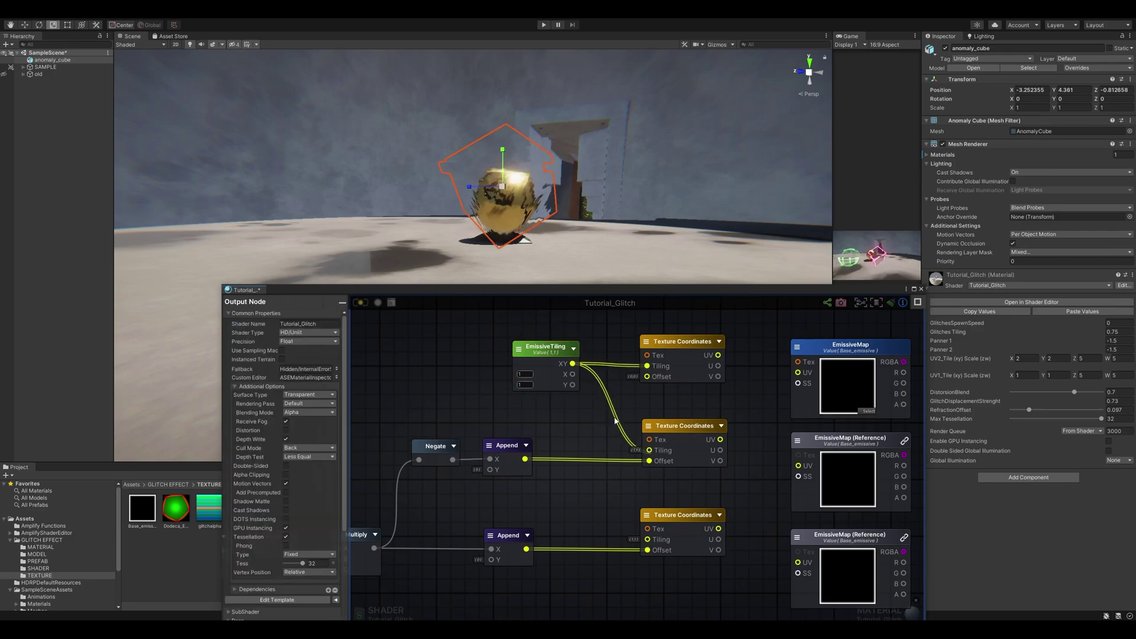
{"action": "left_click_drag", "start_coordinate": [572, 364], "coordinate": [647, 538]}
{"action": "left_click_drag", "start_coordinate": [549, 354], "coordinate": [519, 357]}
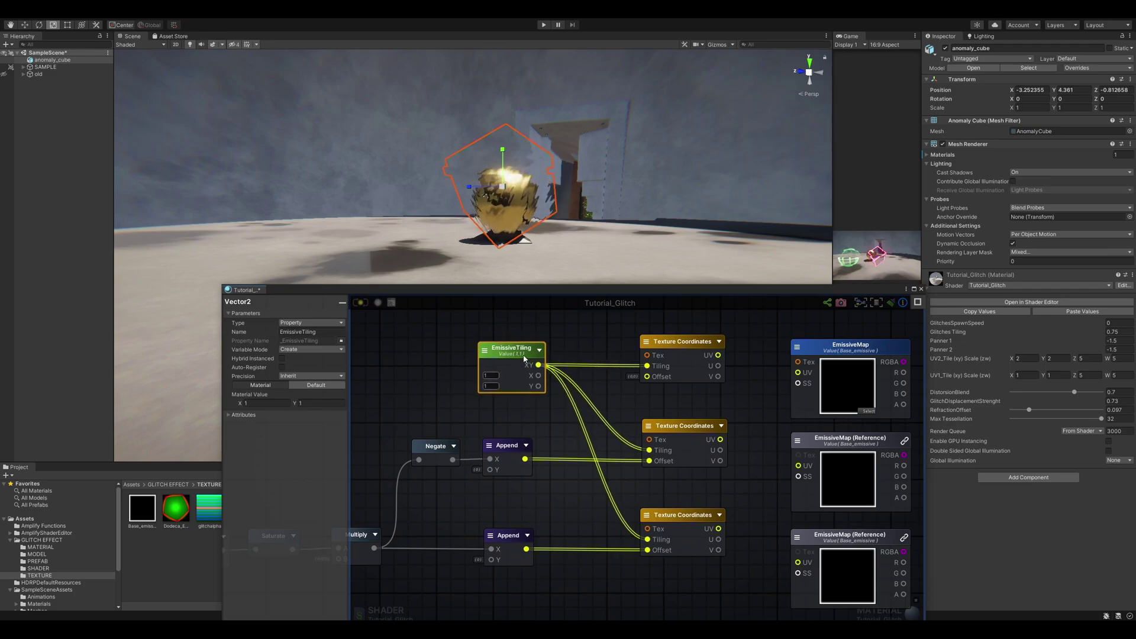
Connect each Texture Coordinates UV output to the UV input of its matching EmissiveMap node
{"action": "left_click_drag", "start_coordinate": [717, 354], "coordinate": [796, 373]}
{"action": "left_click_drag", "start_coordinate": [720, 439], "coordinate": [797, 465]}
{"action": "middle_click_drag", "start_coordinate": [715, 460], "coordinate": [676, 403]}
{"action": "left_click_drag", "start_coordinate": [679, 472], "coordinate": [767, 508]}
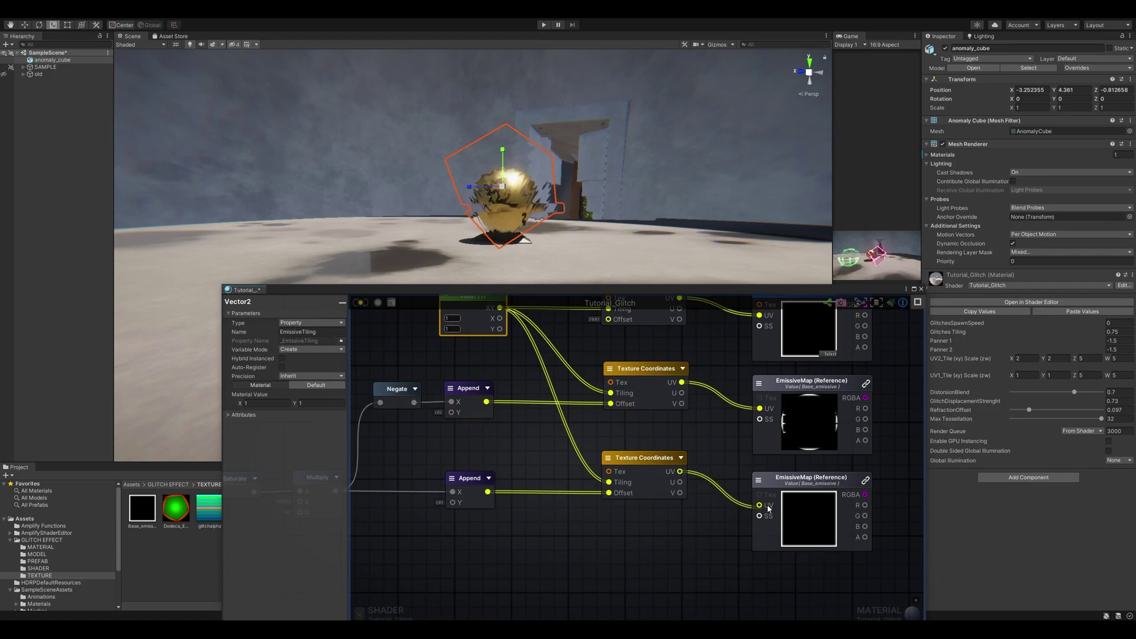
Shift the tiling, coordinate and mask nodes so they line up in rows with the EmissiveMap nodes
{"action": "scroll", "coordinate": [768, 507], "scroll_direction": "down", "scroll_amount": 4}
{"action": "scroll", "coordinate": [687, 528], "scroll_direction": "down", "scroll_amount": 2}
{"action": "left_click_drag", "start_coordinate": [687, 527], "coordinate": [386, 402]}
{"action": "left_click_drag", "start_coordinate": [677, 430], "coordinate": [674, 438]}
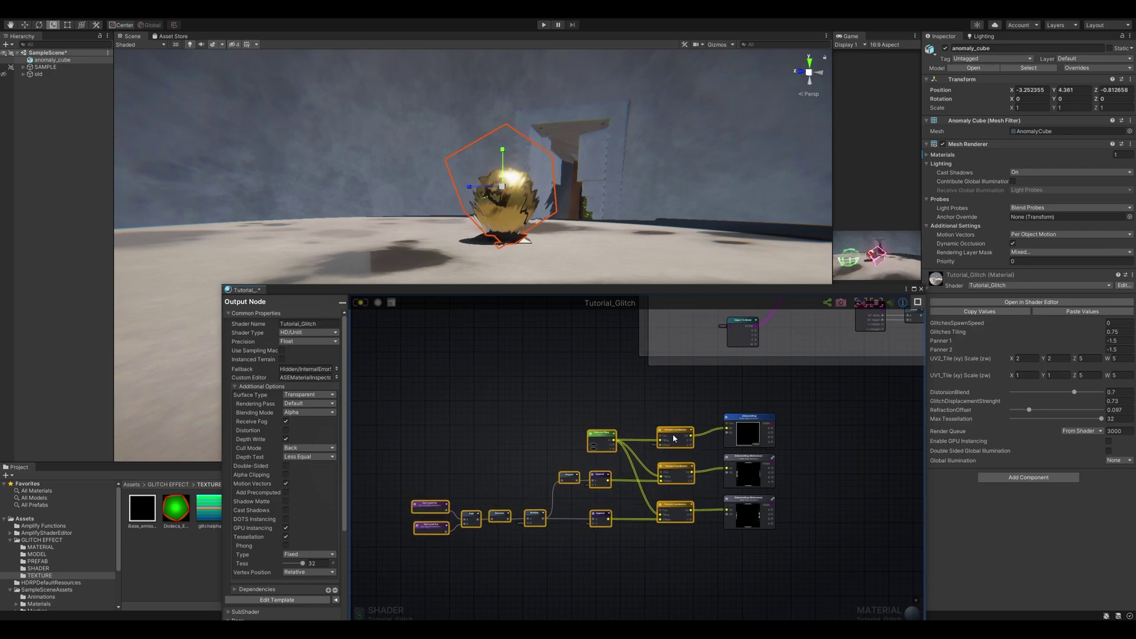
{"action": "left_click_drag", "start_coordinate": [705, 489], "coordinate": [569, 468]}
{"action": "left_click_drag", "start_coordinate": [669, 471], "coordinate": [581, 433]}
{"action": "left_click_drag", "start_coordinate": [684, 433], "coordinate": [683, 425]}
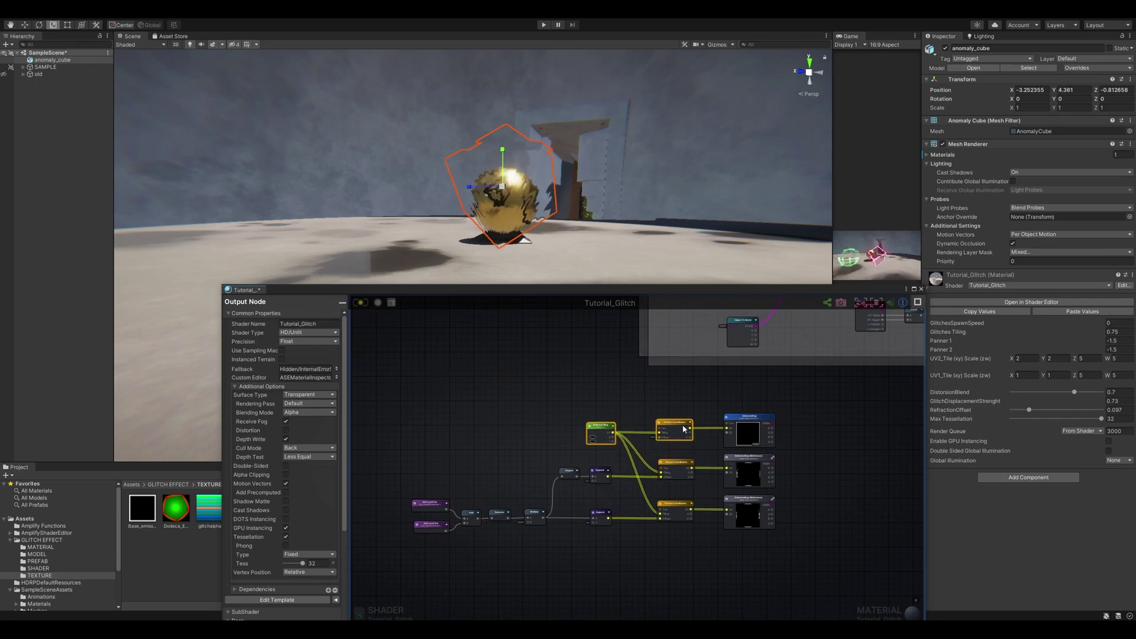
Test a B value of 0.57 on the Multiply node driving the emissive UV offsets, and enter a lower value
{"action": "scroll", "coordinate": [609, 521], "scroll_direction": "up", "scroll_amount": 5}
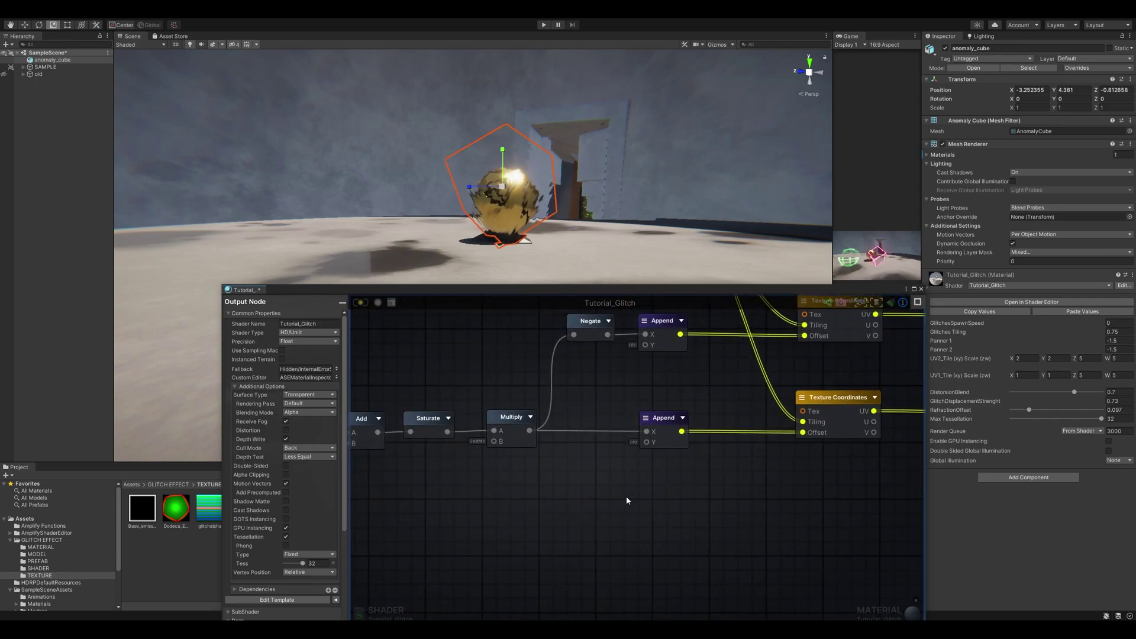
{"action": "middle_click_drag", "start_coordinate": [682, 492], "coordinate": [628, 483]}
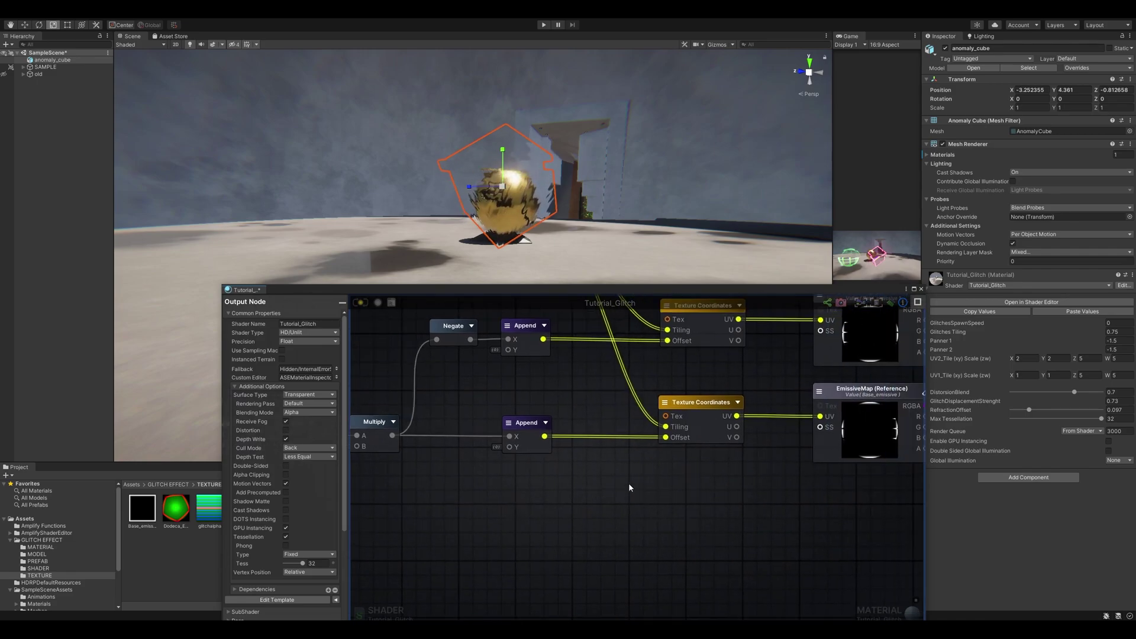
{"action": "scroll", "coordinate": [652, 482], "scroll_direction": "down", "scroll_amount": 2}
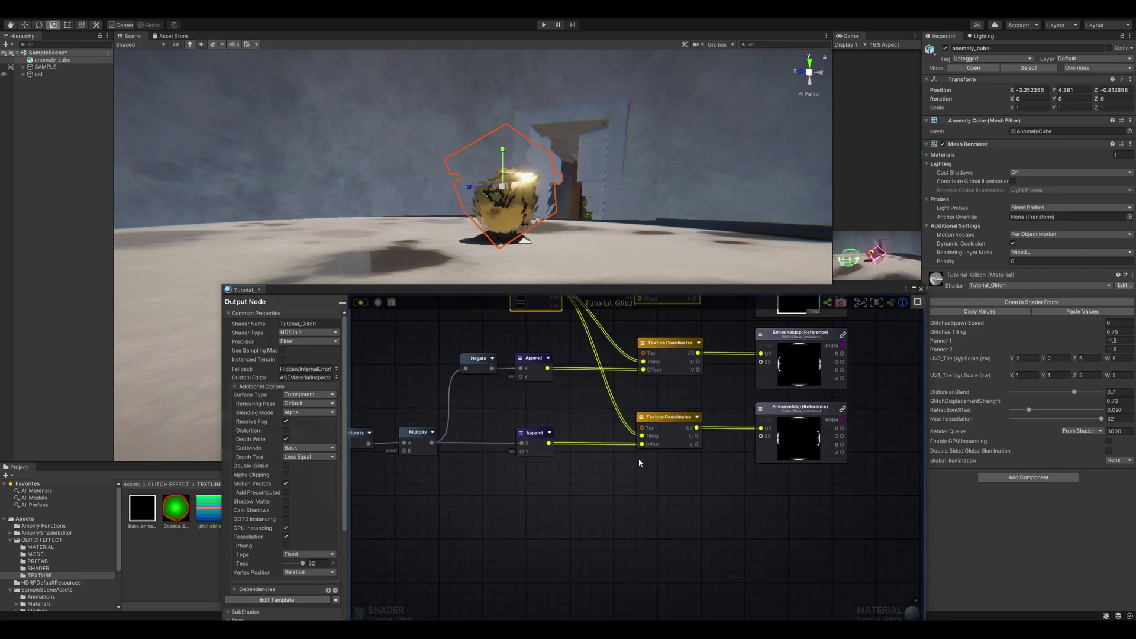
{"action": "left_click", "coordinate": [428, 440]}
{"action": "left_click_drag", "start_coordinate": [265, 323], "coordinate": [275, 324]}
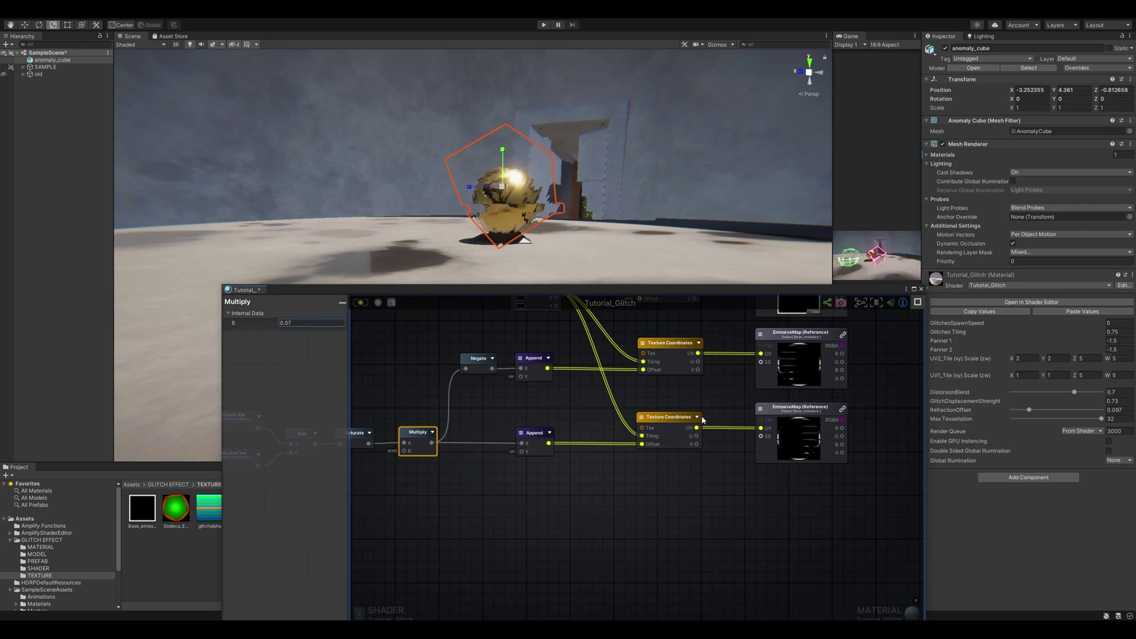
{"action": "left_click", "coordinate": [308, 323]}
{"action": "type", "text": "0"}
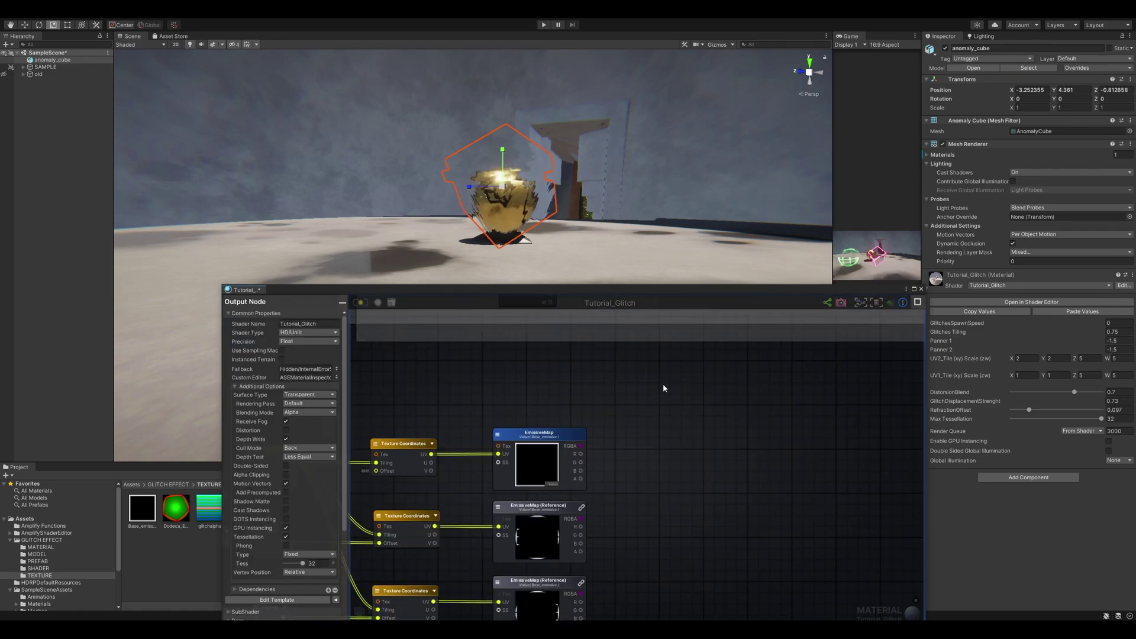
Add a Color node in the empty area beyond the EmissiveMap nodes and name it BaseColor
{"action": "left_click", "coordinate": [663, 385]}
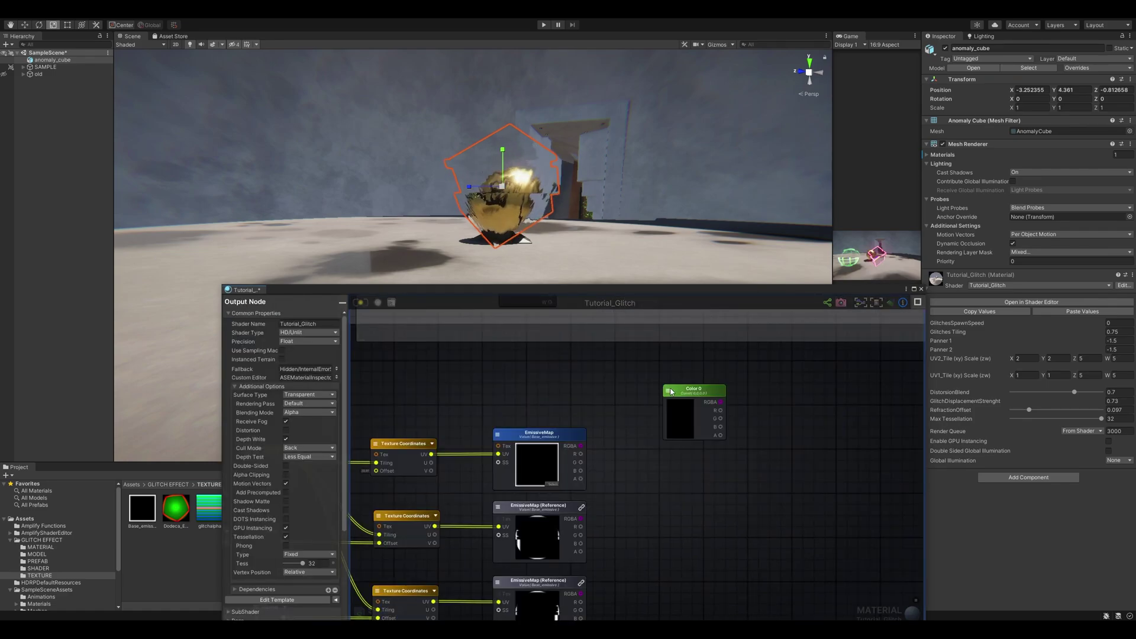
{"action": "left_click", "coordinate": [319, 332]}
{"action": "type", "text": "BaseColor"}
{"action": "key", "text": "Return"}
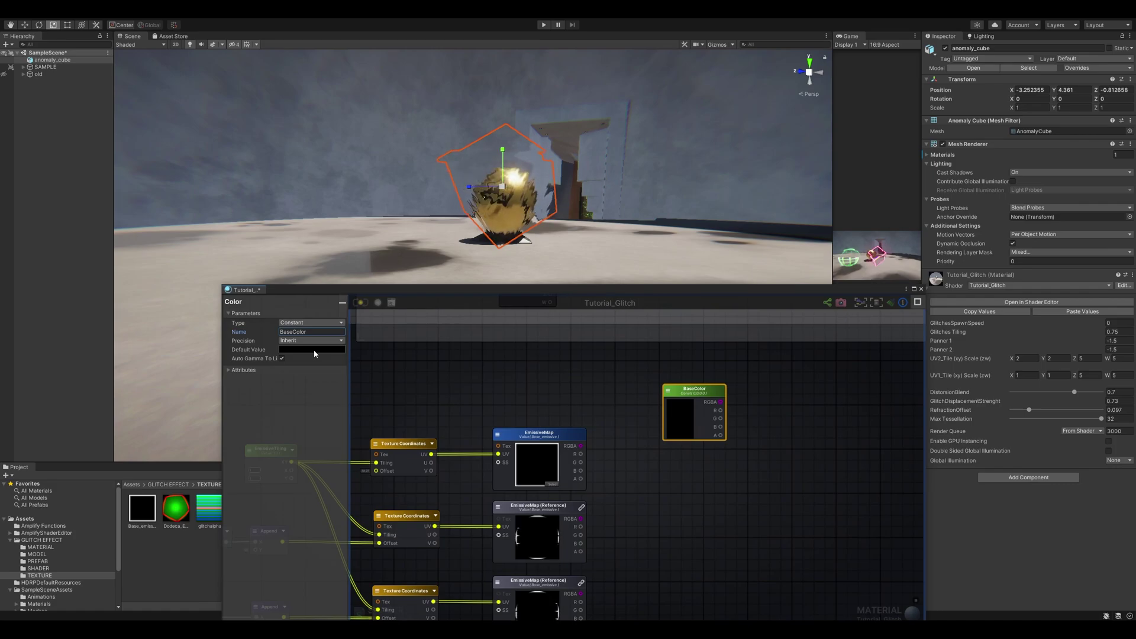
Set the BaseColor default value to dark red 520A0A and place the node slightly above the first EmissiveMap
{"action": "left_click", "coordinate": [679, 421]}
{"action": "left_click_drag", "start_coordinate": [753, 470], "coordinate": [748, 487]}
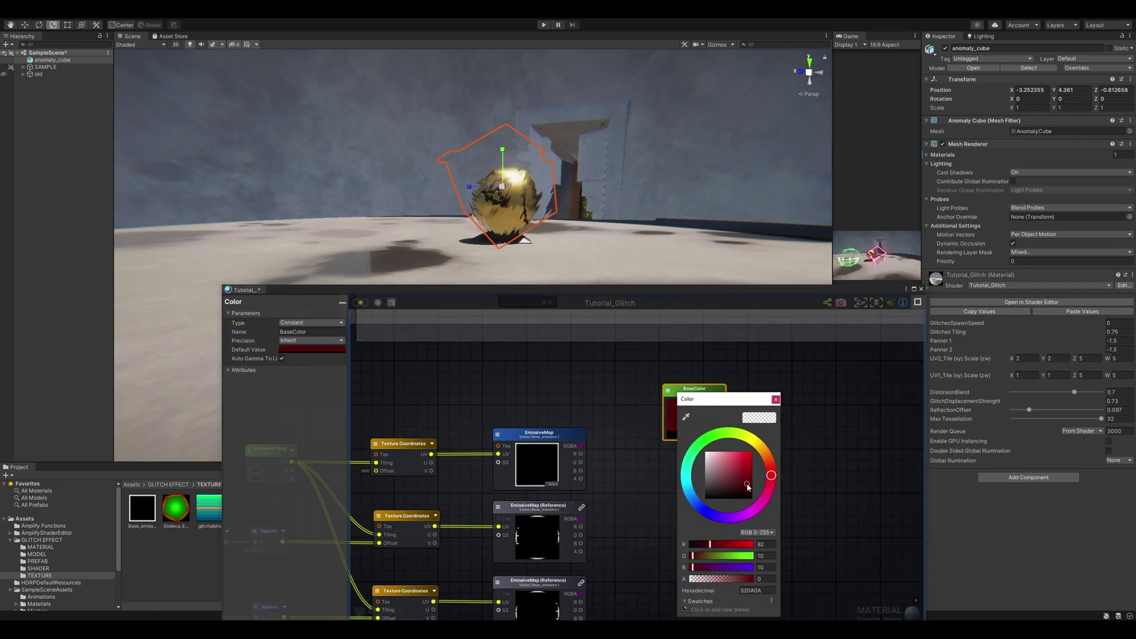
{"action": "left_click", "coordinate": [597, 393]}
{"action": "middle_click_drag", "start_coordinate": [692, 400], "coordinate": [630, 417]}
{"action": "left_click_drag", "start_coordinate": [641, 408], "coordinate": [636, 394]}
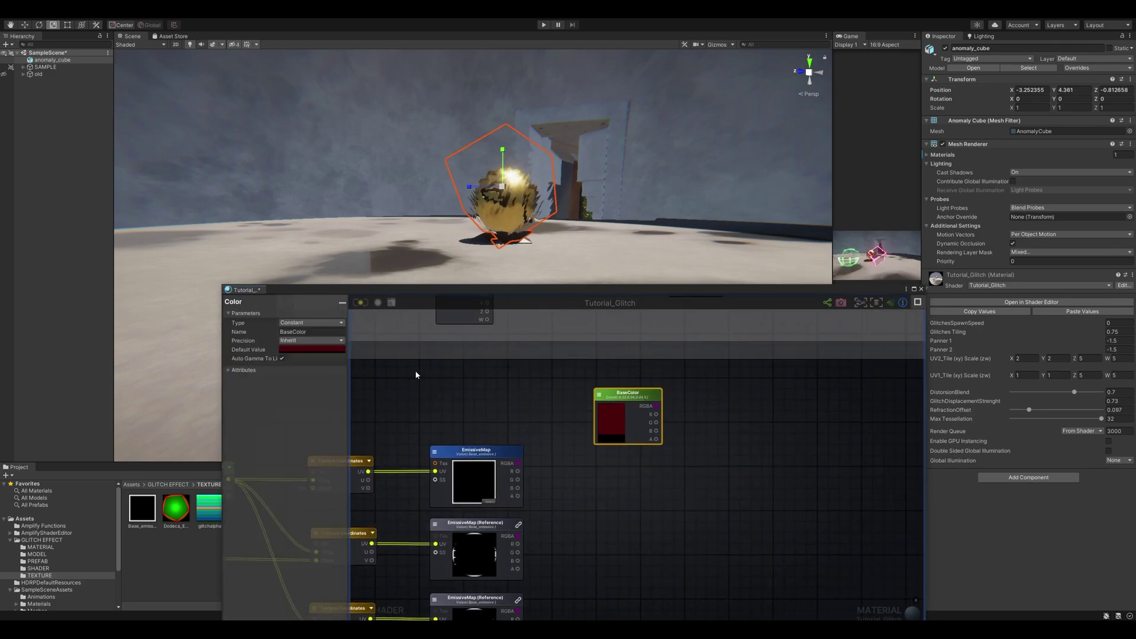
{"action": "left_click", "coordinate": [244, 370]}
{"action": "left_click", "coordinate": [266, 372]}
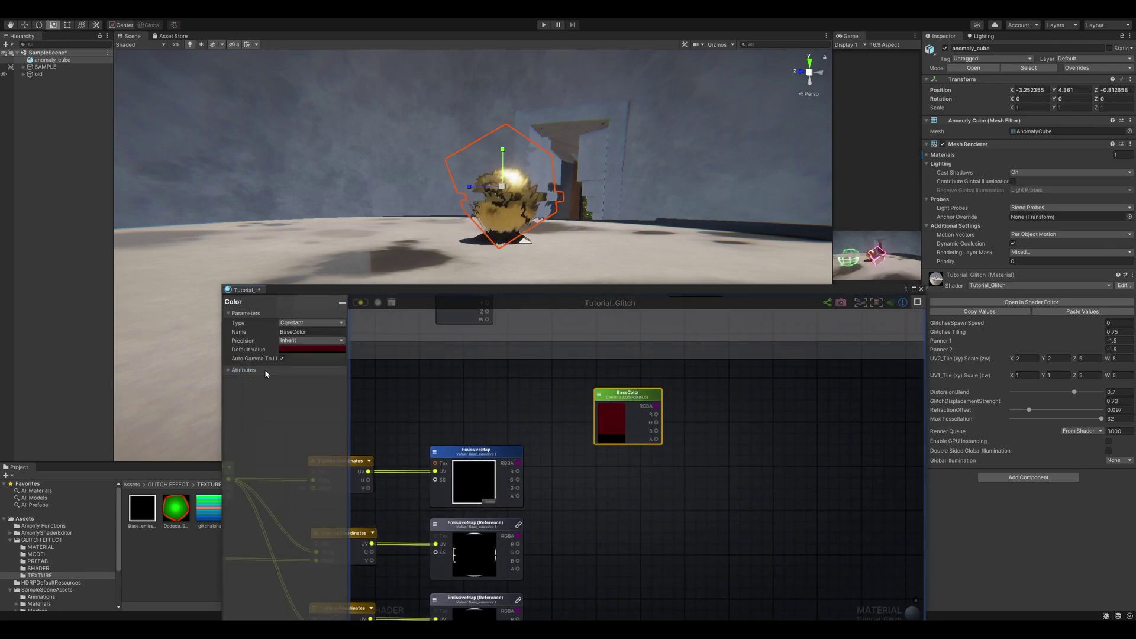
Add three Lerp nodes stacked in a column beyond the EmissiveMap nodes and space them apart
{"action": "left_click", "coordinate": [716, 450]}
{"action": "key", "text": "l"}
{"action": "left_click", "coordinate": [726, 433]}
{"action": "left_click", "coordinate": [725, 491]}
{"action": "left_click", "coordinate": [732, 536]}
{"action": "middle_click_drag", "start_coordinate": [717, 500], "coordinate": [709, 460]}
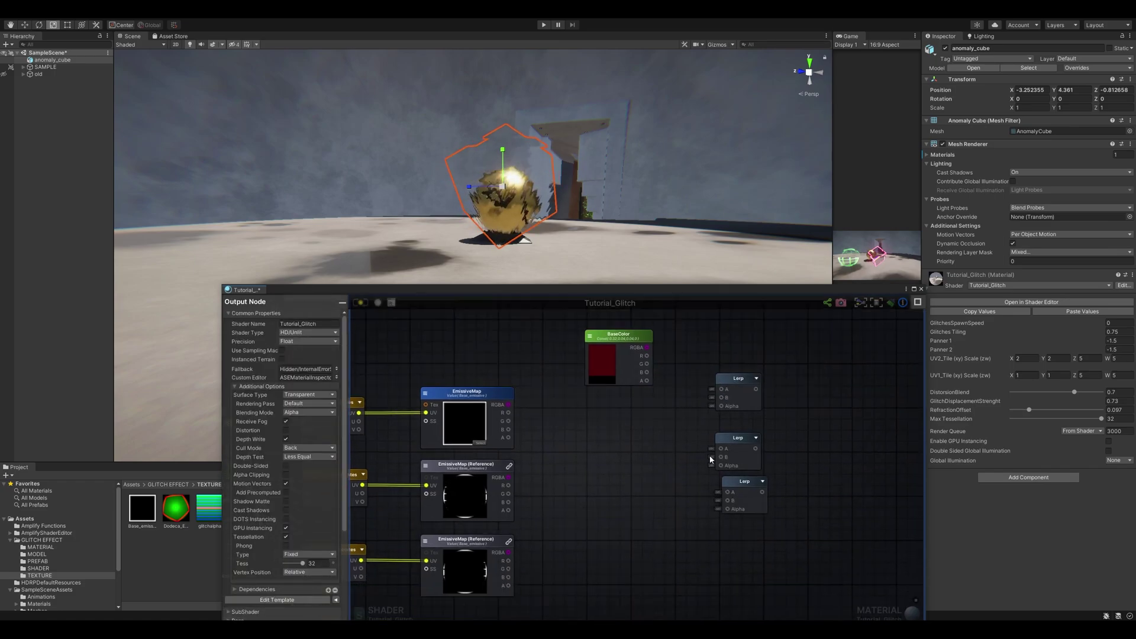
{"action": "left_click_drag", "start_coordinate": [742, 462], "coordinate": [740, 490]}
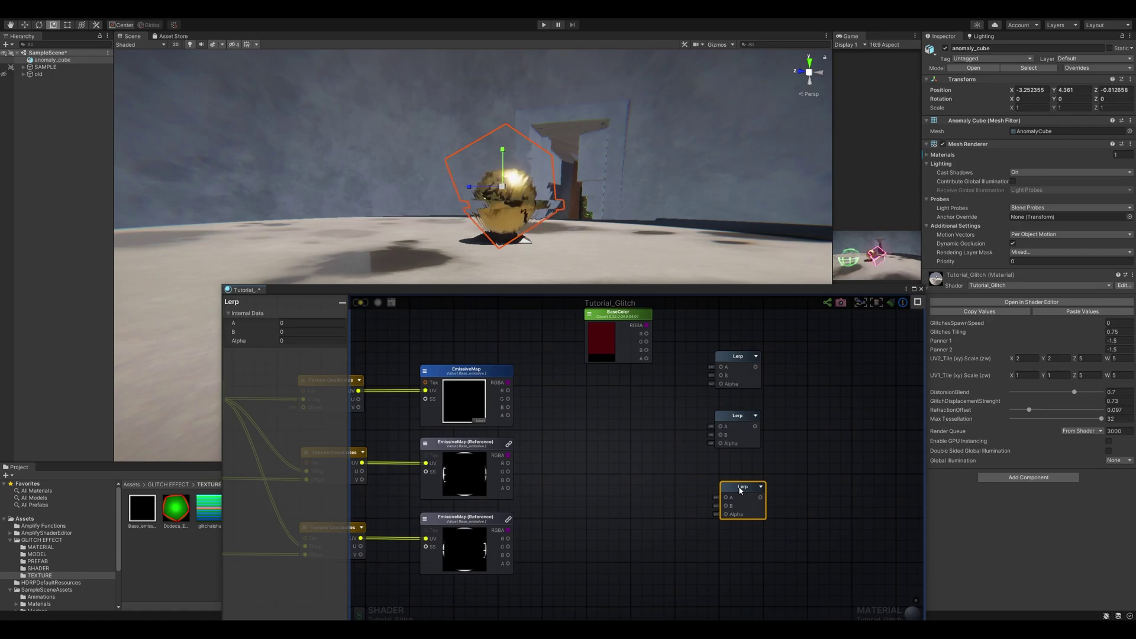
Connect the R output of each EmissiveMap node to the Alpha input of its matching Lerp node
{"action": "middle_click_drag", "start_coordinate": [592, 391], "coordinate": [606, 390]}
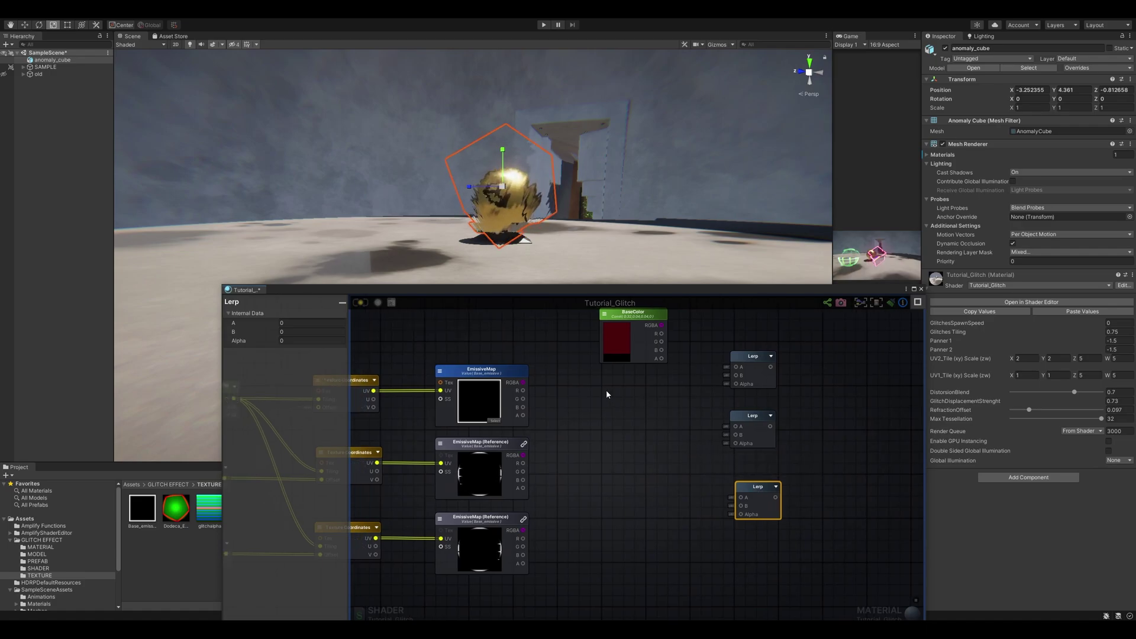
{"action": "left_click_drag", "start_coordinate": [523, 390], "coordinate": [735, 383]}
{"action": "left_click_drag", "start_coordinate": [522, 456], "coordinate": [706, 465]}
{"action": "left_click", "coordinate": [603, 433]}
{"action": "left_click_drag", "start_coordinate": [523, 463], "coordinate": [737, 444]}
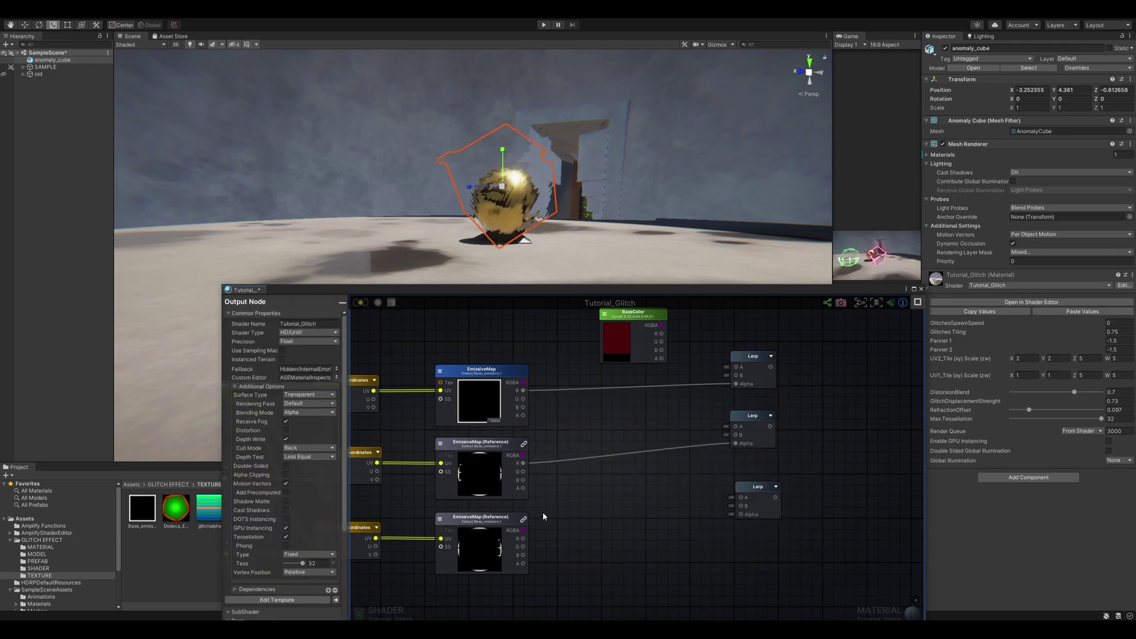
{"action": "left_click_drag", "start_coordinate": [523, 539], "coordinate": [739, 514]}
Move the three Lerp nodes so each lines up with its EmissiveMap node
{"action": "left_click_drag", "start_coordinate": [752, 489], "coordinate": [750, 516]}
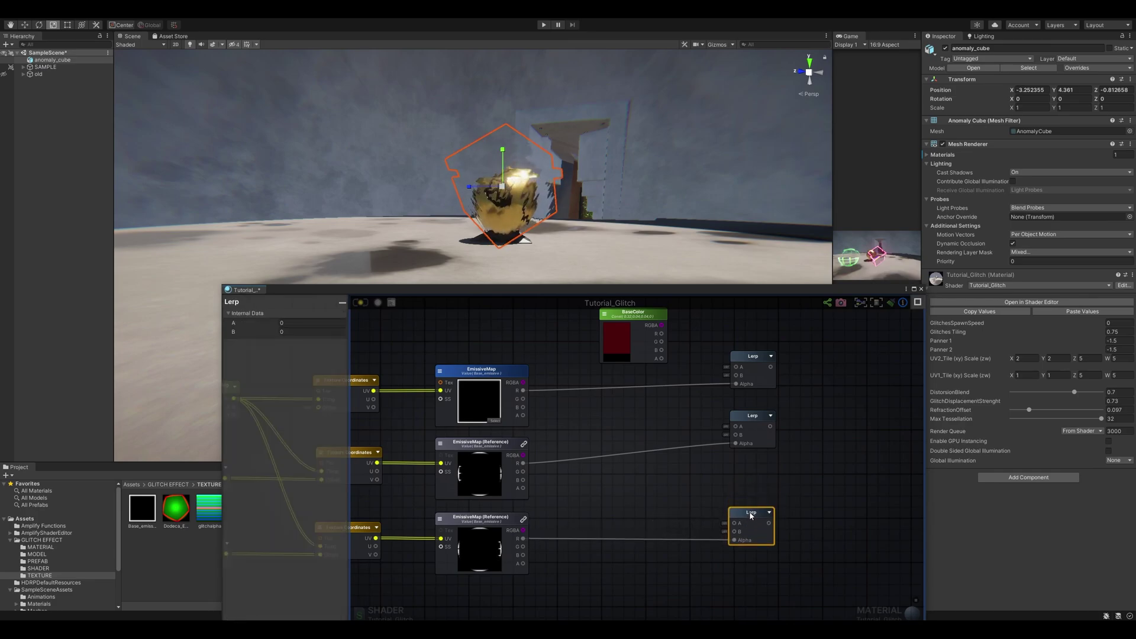
{"action": "left_click_drag", "start_coordinate": [754, 425], "coordinate": [755, 447]}
{"action": "left_click_drag", "start_coordinate": [763, 364], "coordinate": [763, 373]}
{"action": "middle_click_drag", "start_coordinate": [695, 369], "coordinate": [693, 389]}
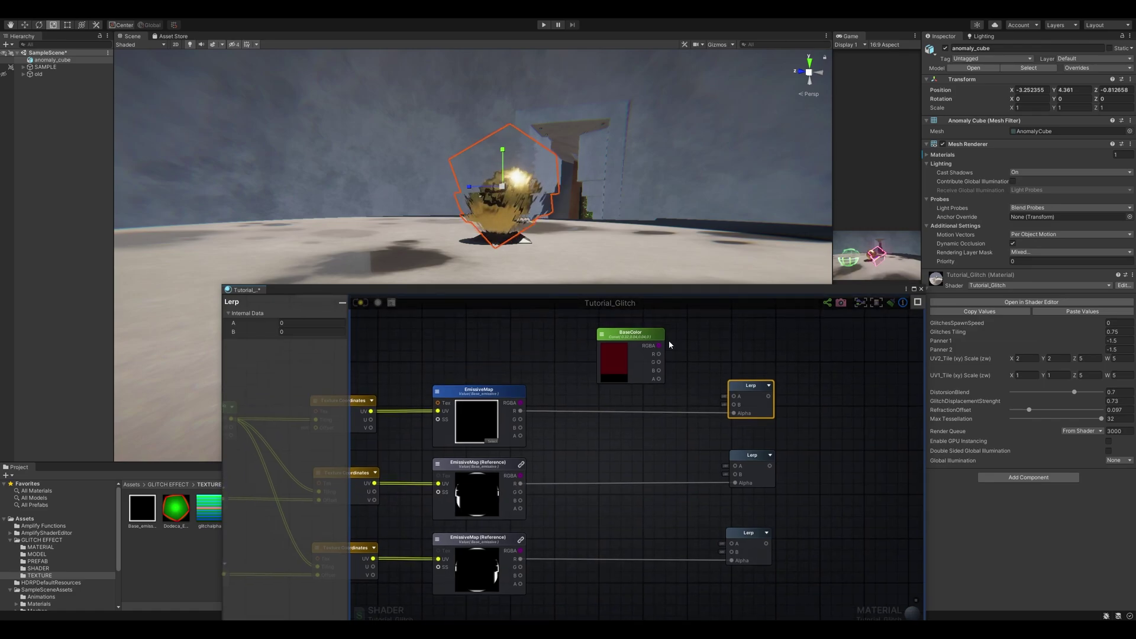
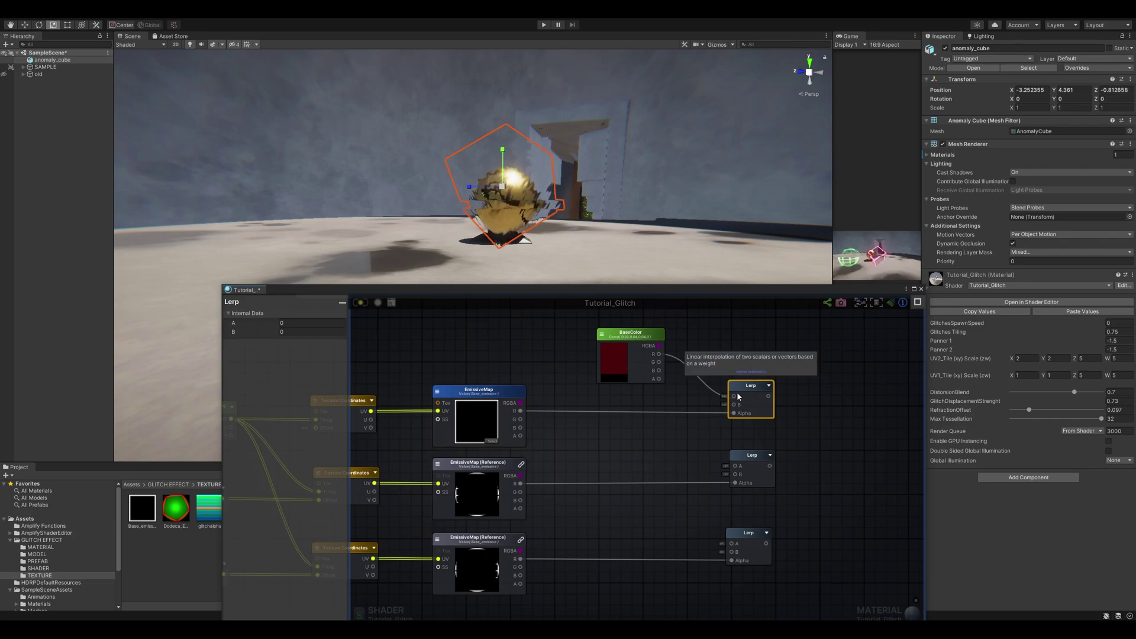
Connect BaseColor's R, G and B outputs to the A inputs of the first, second and third Lerp nodes, and adjust BaseColor's position
{"action": "left_click_drag", "start_coordinate": [738, 397], "coordinate": [735, 396]}
{"action": "left_click_drag", "start_coordinate": [658, 362], "coordinate": [735, 465]}
{"action": "left_click_drag", "start_coordinate": [722, 518], "coordinate": [731, 543]}
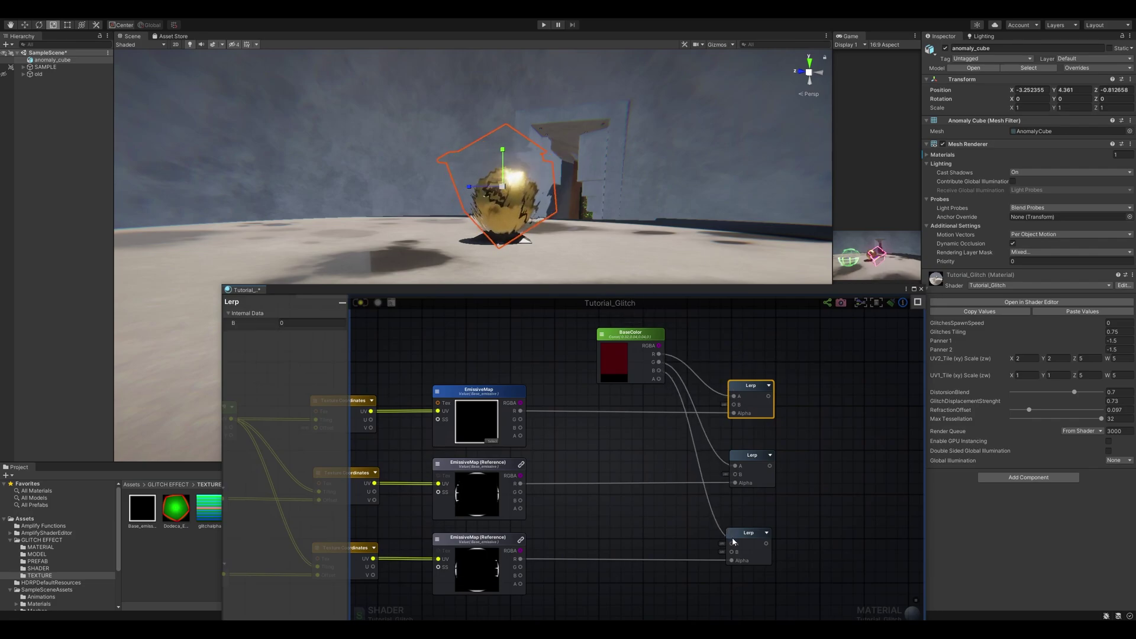
{"action": "scroll", "coordinate": [679, 456], "scroll_direction": "down", "scroll_amount": 2}
{"action": "left_click_drag", "start_coordinate": [642, 363], "coordinate": [633, 356]}
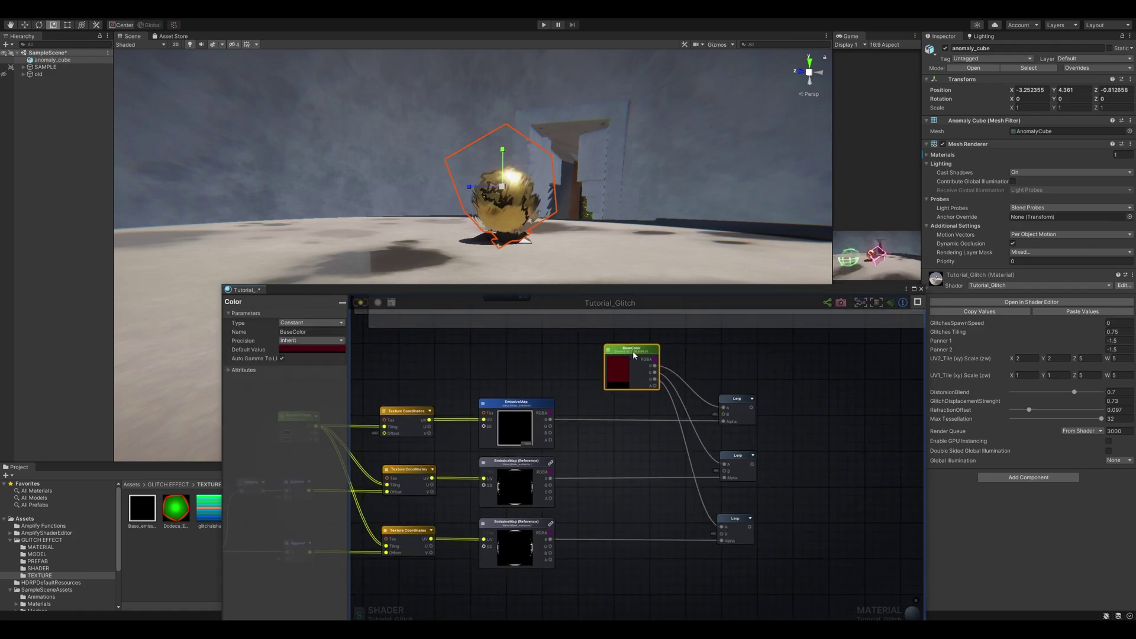
{"action": "scroll", "coordinate": [631, 449], "scroll_direction": "down", "scroll_amount": 1}
{"action": "middle_click_drag", "start_coordinate": [631, 449], "coordinate": [688, 399]}
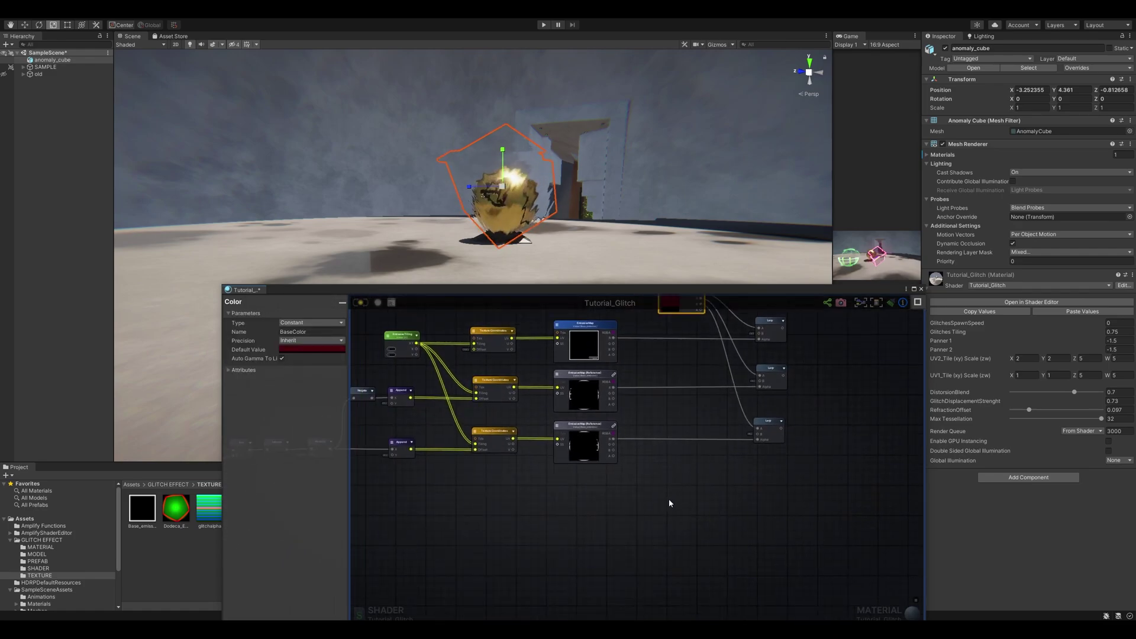
Add a second Color node below the Lerp nodes and name it EmissiveColor
{"action": "scroll", "coordinate": [679, 494], "scroll_direction": "up", "scroll_amount": 2}
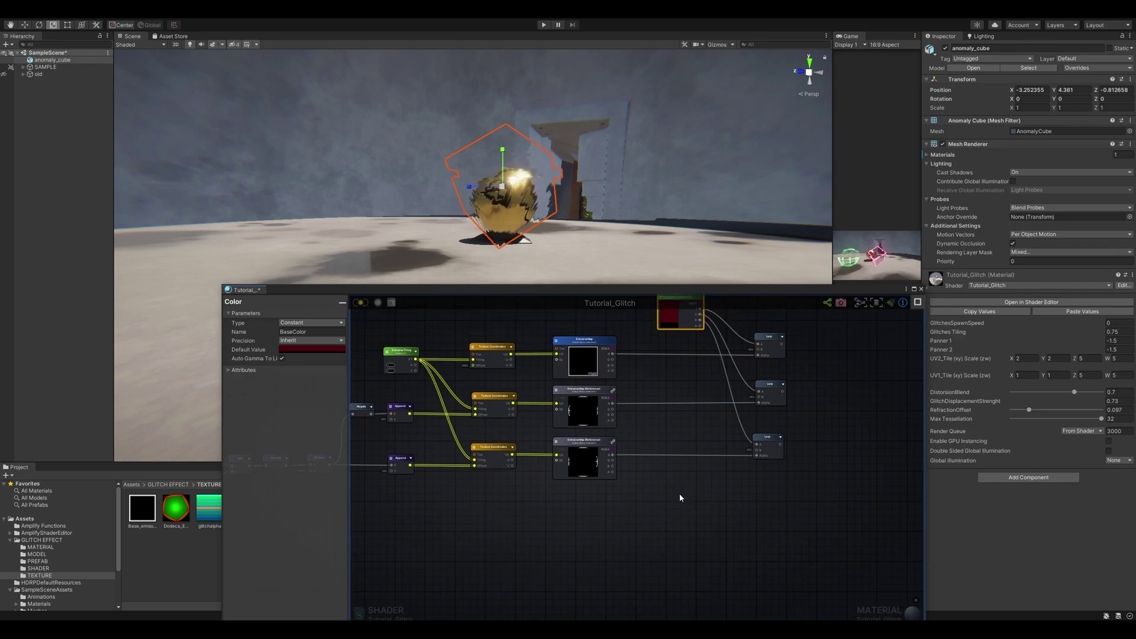
{"action": "left_click", "coordinate": [704, 521]}
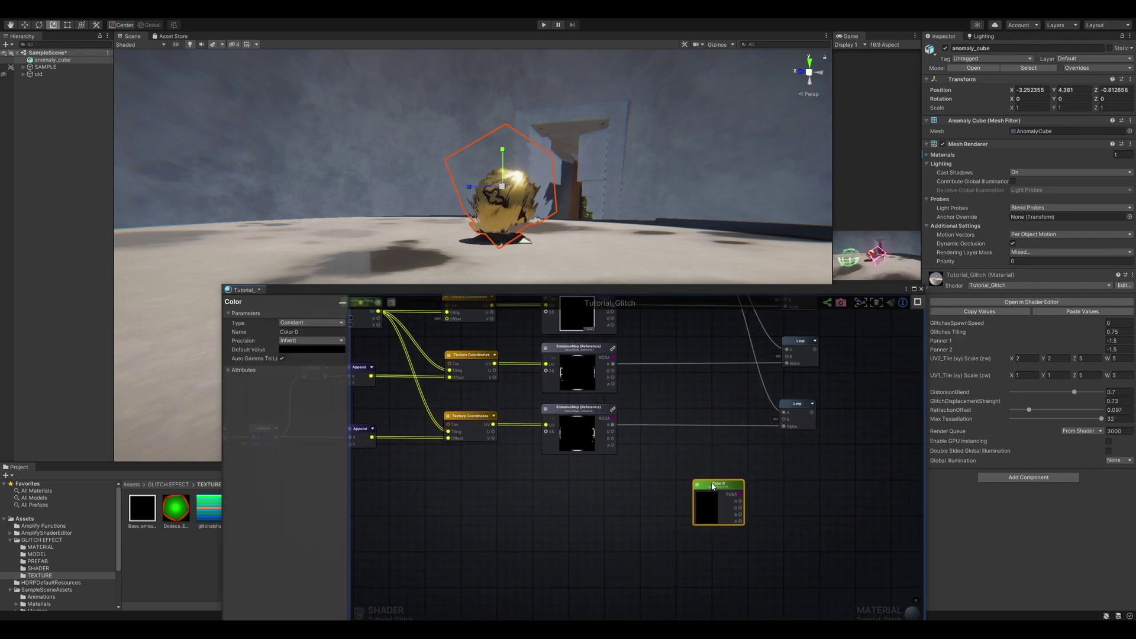
{"action": "left_click", "coordinate": [340, 349]}
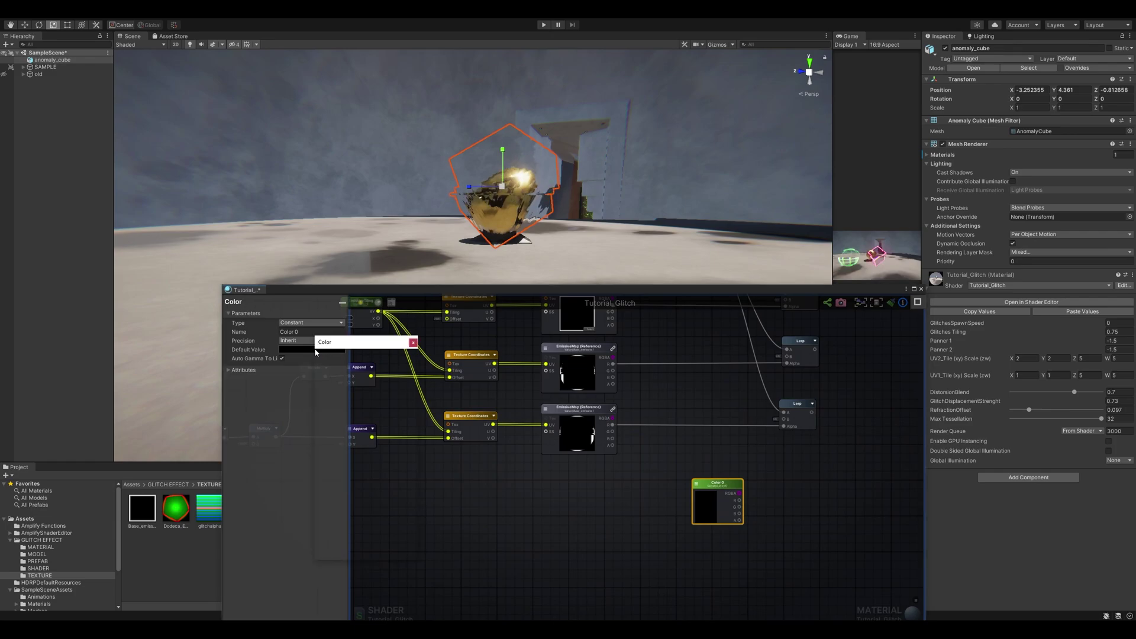
{"action": "left_click", "coordinate": [554, 501]}
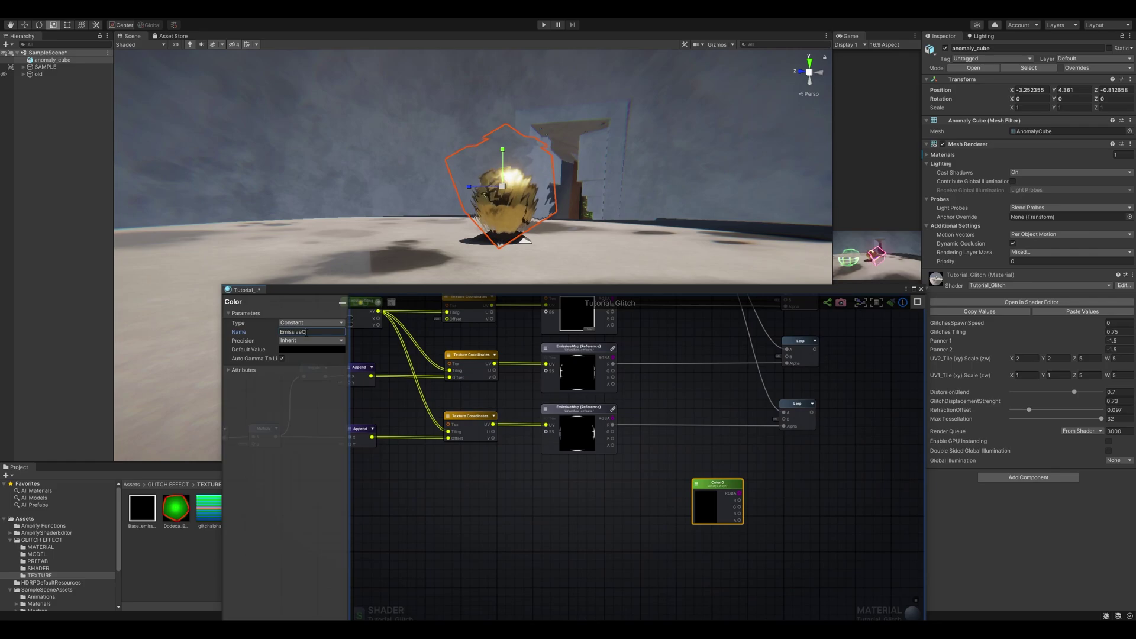
{"action": "type", "text": "lor"}
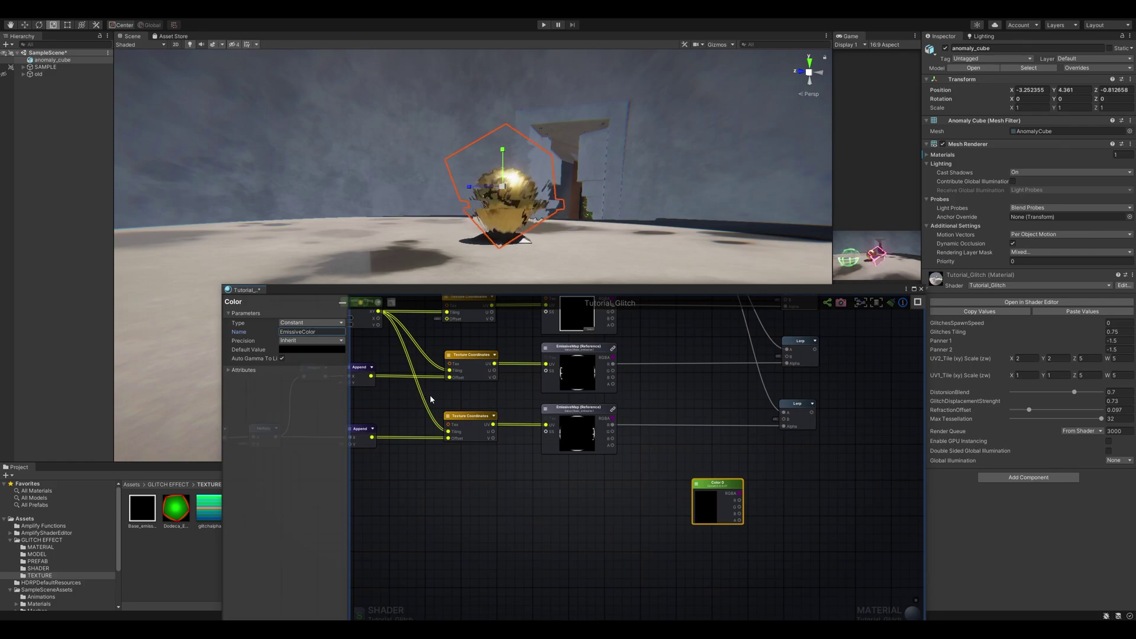
Set the EmissiveColor default value to pink FF8888 and enable its HDR attribute
{"action": "left_click", "coordinate": [293, 350]}
{"action": "left_click_drag", "start_coordinate": [348, 399], "coordinate": [343, 395]}
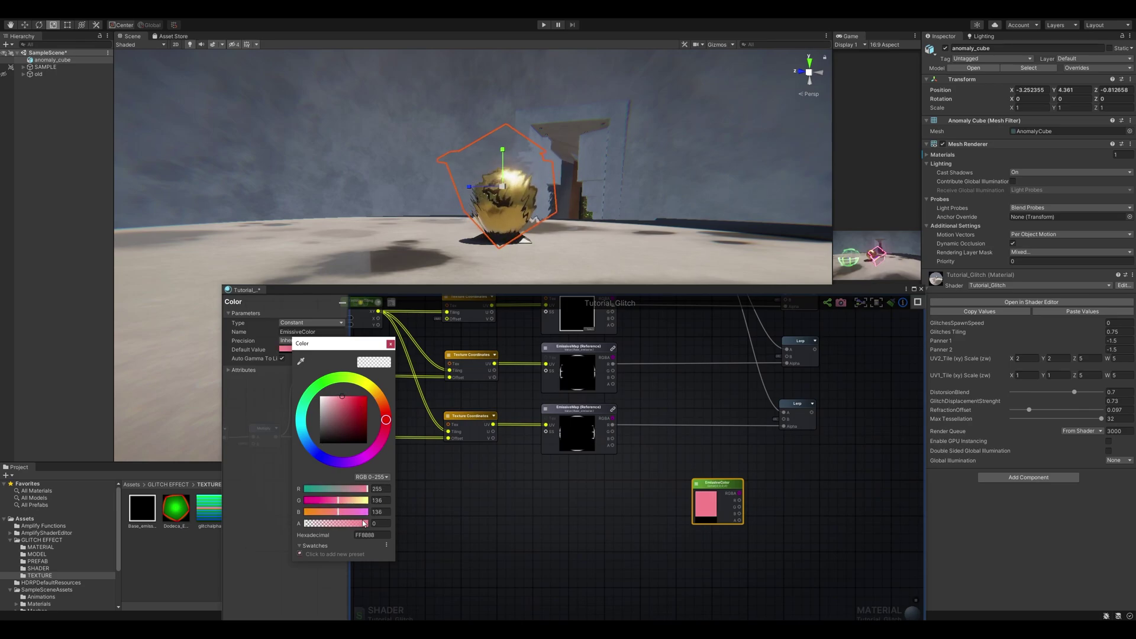
{"action": "left_click", "coordinate": [262, 432]}
{"action": "left_click", "coordinate": [243, 370]}
{"action": "left_click", "coordinate": [254, 386]}
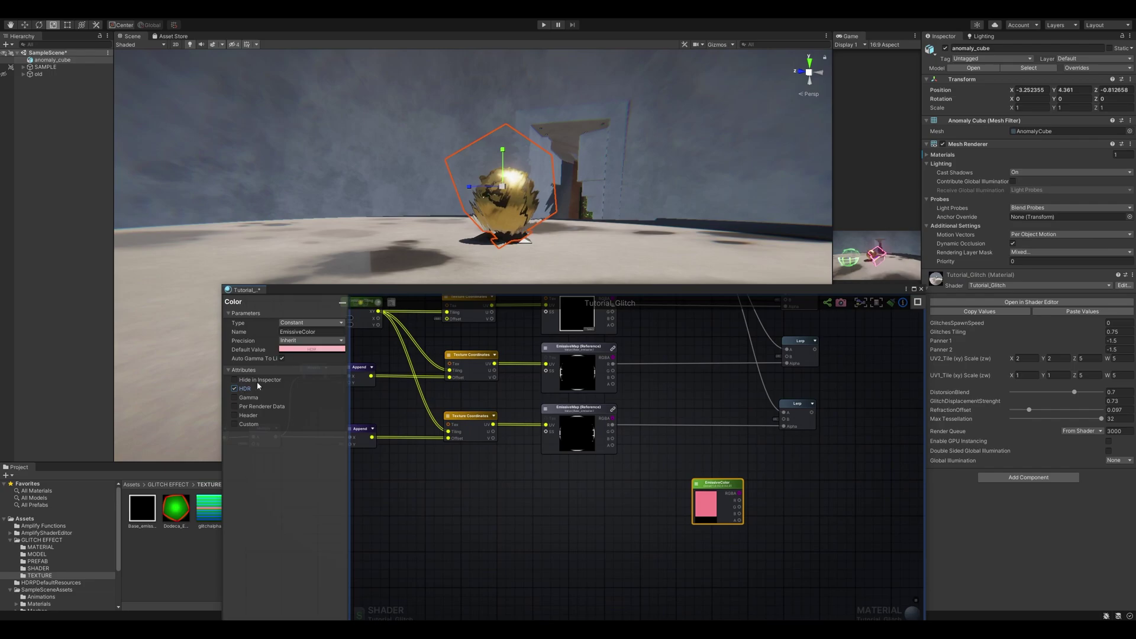
Make EmissiveColor a more saturated pink-red and raise its HDR intensity by three stops, giving about 6.18, 0.91, 0.91
{"action": "left_click", "coordinate": [310, 350]}
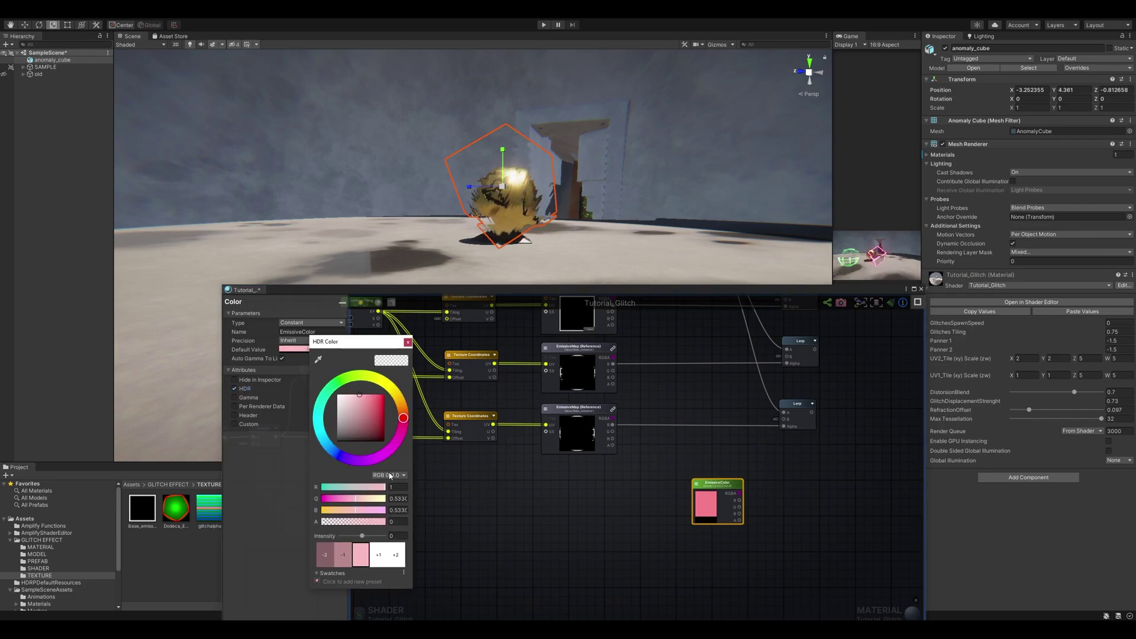
{"action": "left_click", "coordinate": [382, 554]}
{"action": "left_click", "coordinate": [381, 554]}
{"action": "left_click", "coordinate": [378, 405]}
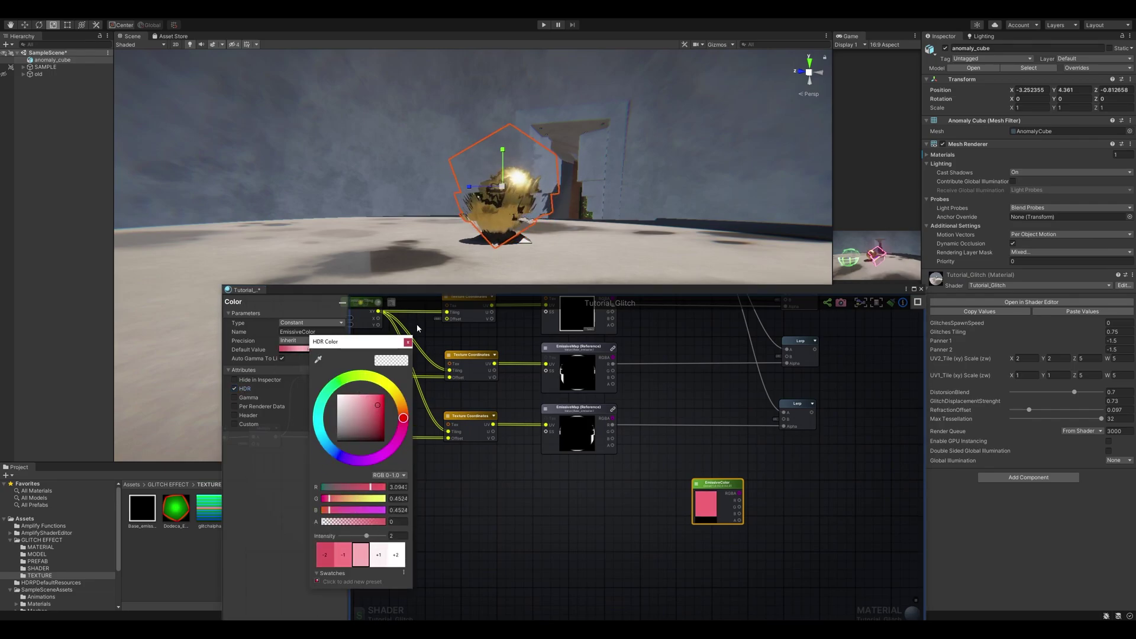
{"action": "left_click", "coordinate": [407, 342]}
{"action": "left_click", "coordinate": [330, 349]}
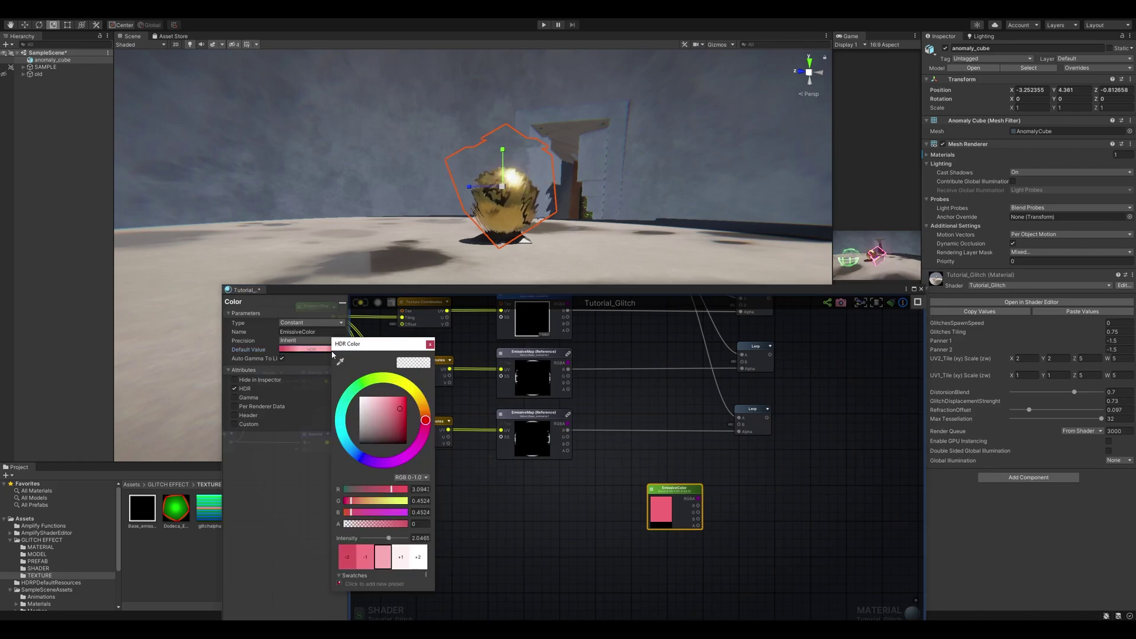
{"action": "left_click", "coordinate": [402, 556]}
{"action": "left_click", "coordinate": [429, 344]}
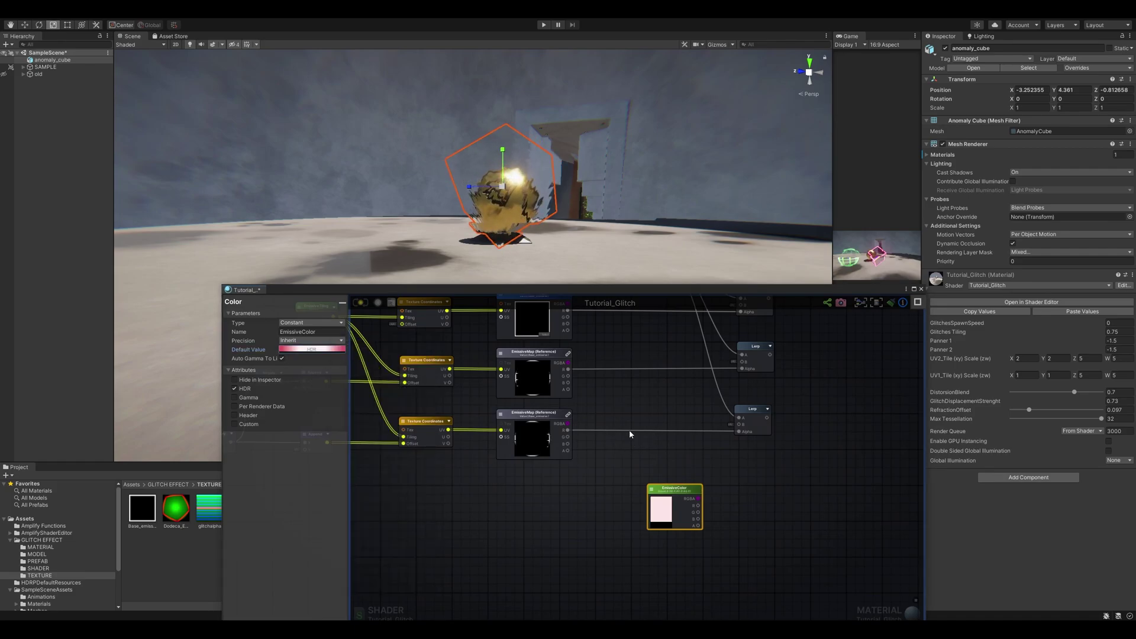
Connect EmissiveColor's R, G and B outputs to the B inputs of the three Lerp nodes and move EmissiveColor closer beneath them
{"action": "left_click_drag", "start_coordinate": [672, 494], "coordinate": [702, 459]}
{"action": "middle_click_drag", "start_coordinate": [720, 410], "coordinate": [702, 459]}
{"action": "left_click_drag", "start_coordinate": [702, 459], "coordinate": [721, 354]}
{"action": "left_click_drag", "start_coordinate": [737, 417], "coordinate": [725, 414]}
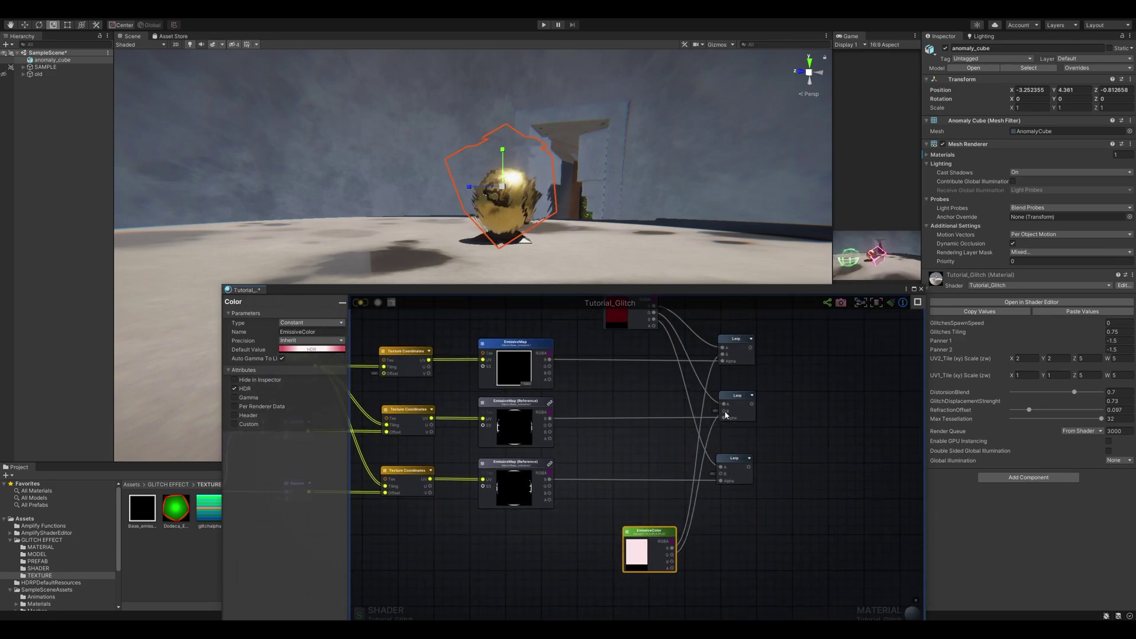
{"action": "left_click_drag", "start_coordinate": [649, 531], "coordinate": [636, 501]}
{"action": "left_click", "coordinate": [767, 494]}
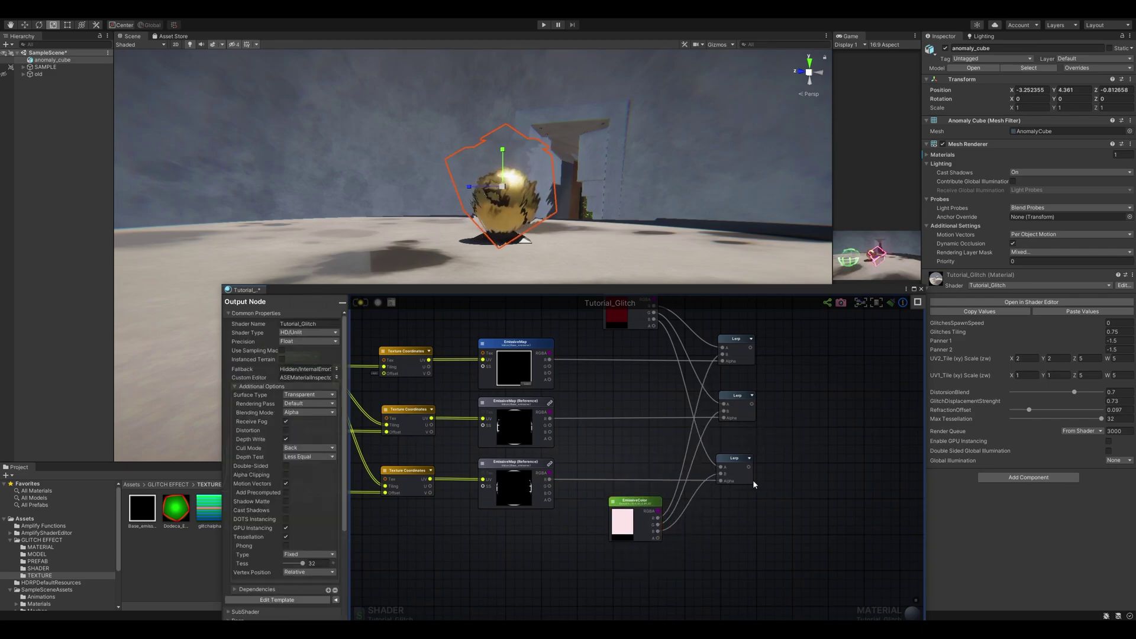
{"action": "middle_click_drag", "start_coordinate": [729, 461], "coordinate": [729, 492]}
{"action": "left_click", "coordinate": [738, 433]}
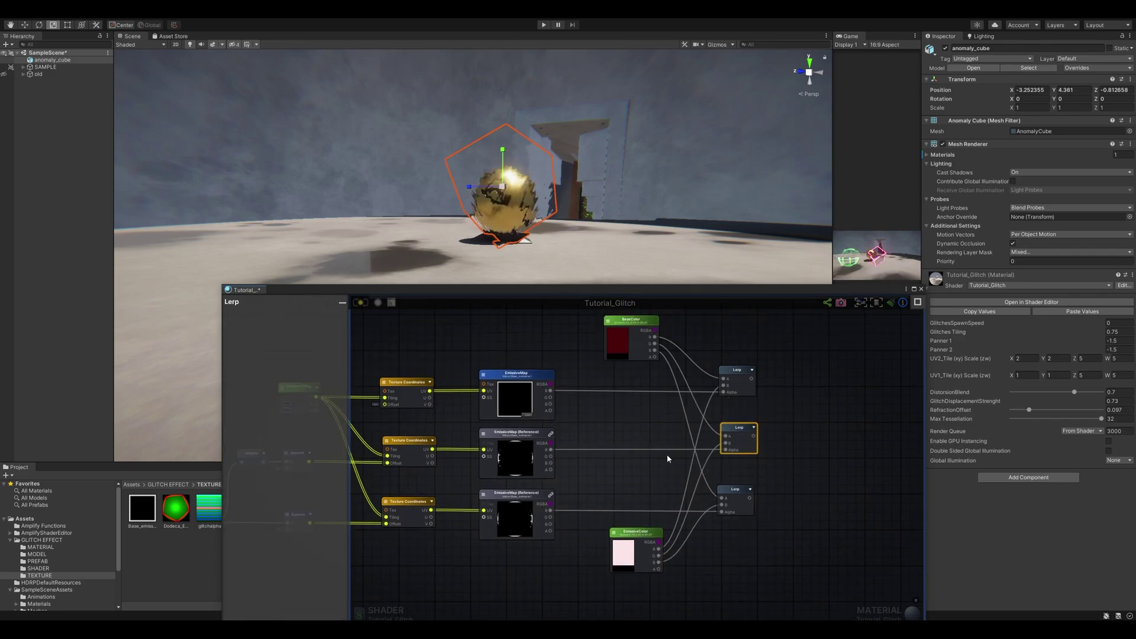
{"action": "scroll", "coordinate": [668, 455], "scroll_direction": "up", "scroll_amount": 2}
{"action": "middle_click_drag", "start_coordinate": [627, 415], "coordinate": [627, 450]}
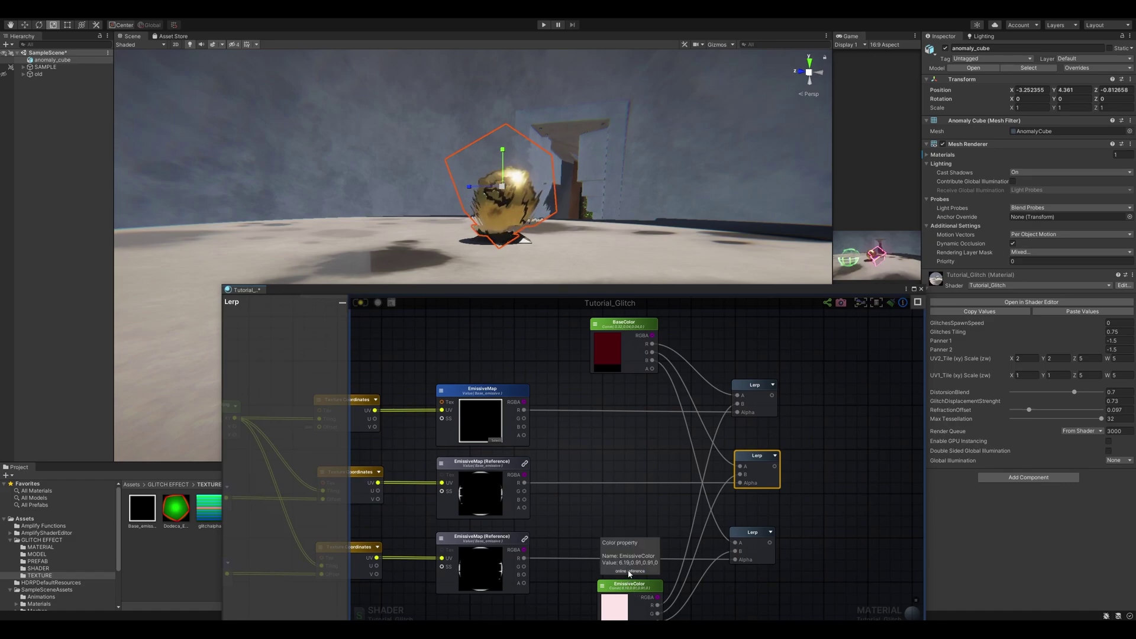
Add an Append node beside the three Lerp nodes and set its output type to Vector3
{"action": "scroll", "coordinate": [696, 461], "scroll_direction": "down", "scroll_amount": 2}
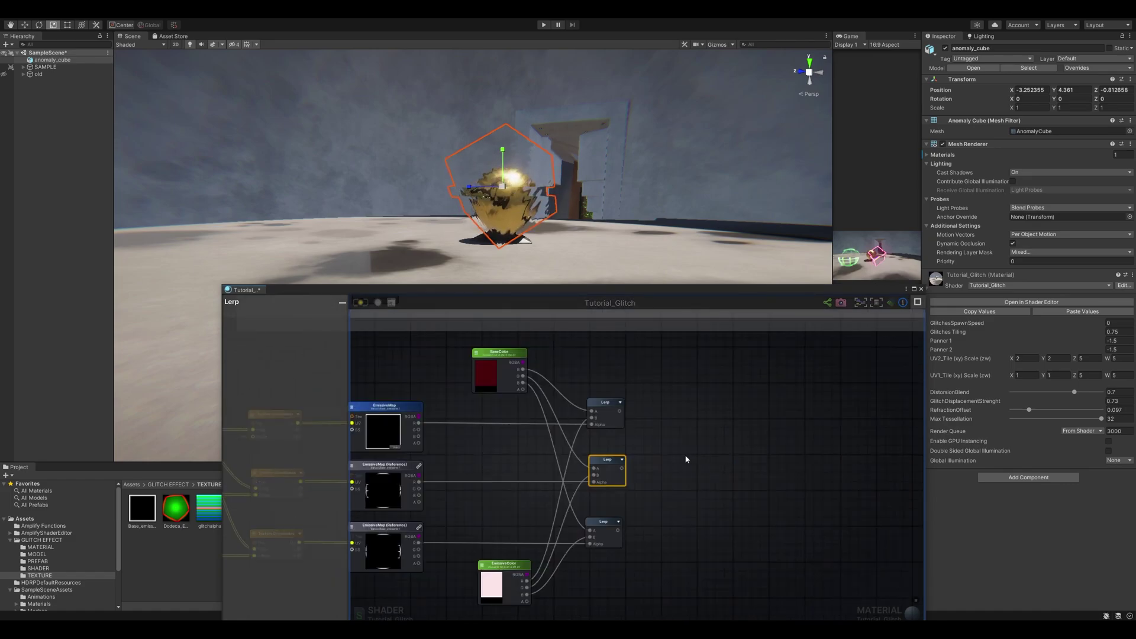
{"action": "left_click", "coordinate": [683, 453]}
{"action": "scroll", "coordinate": [640, 424], "scroll_direction": "up", "scroll_amount": 2}
{"action": "scroll", "coordinate": [641, 425], "scroll_direction": "up", "scroll_amount": 1}
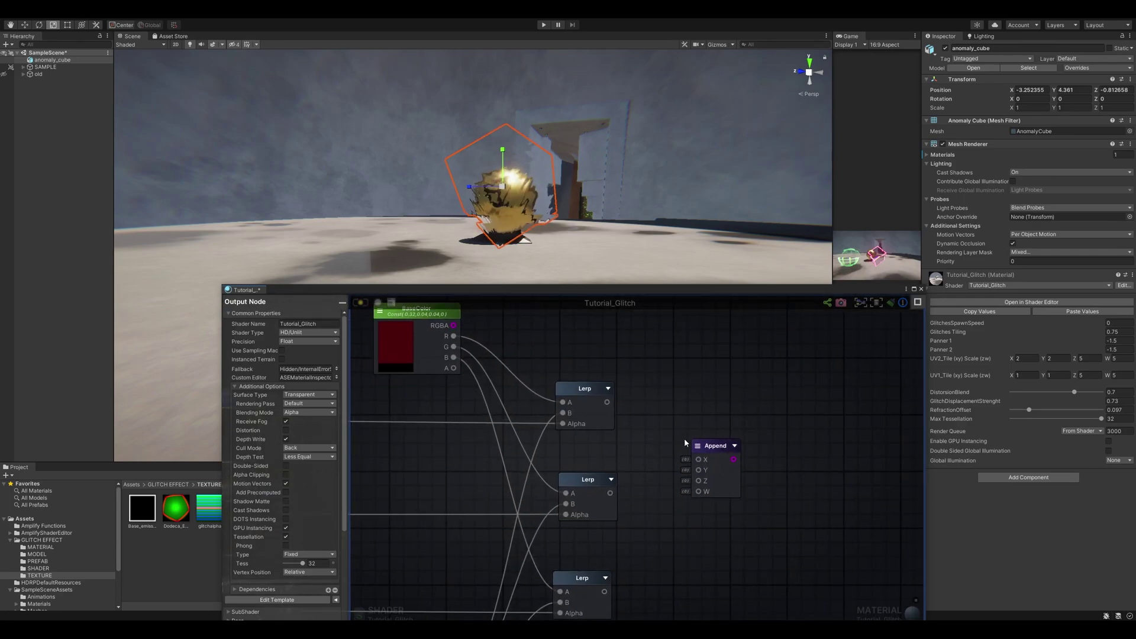
{"action": "left_click", "coordinate": [734, 446]}
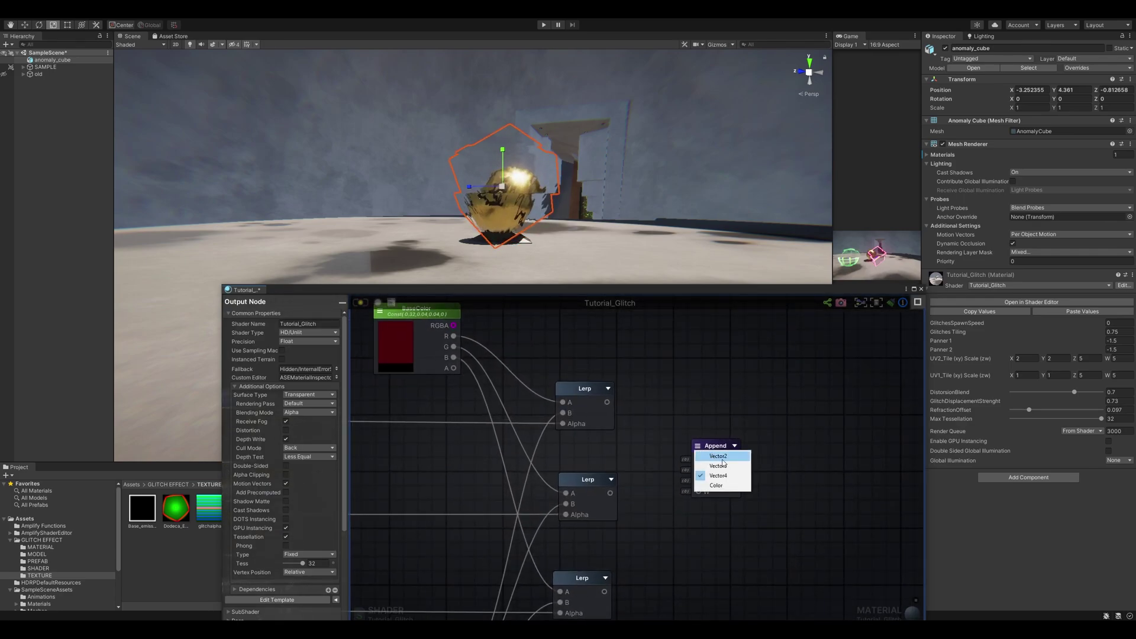
{"action": "left_click", "coordinate": [734, 466]}
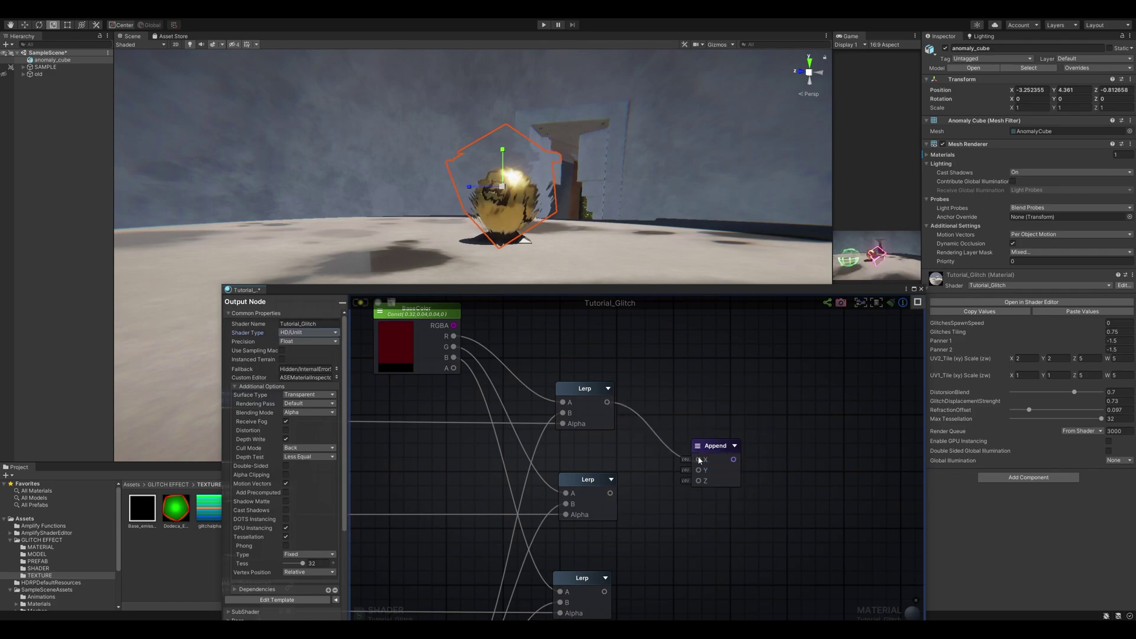
Connect the three Lerp outputs to the Append node's X, Y and Z inputs and check its preview
{"action": "left_click_drag", "start_coordinate": [696, 479], "coordinate": [698, 472]}
{"action": "middle_click_drag", "start_coordinate": [623, 587], "coordinate": [626, 541]}
{"action": "left_click_drag", "start_coordinate": [704, 458], "coordinate": [749, 431]}
{"action": "left_click", "coordinate": [738, 401]}
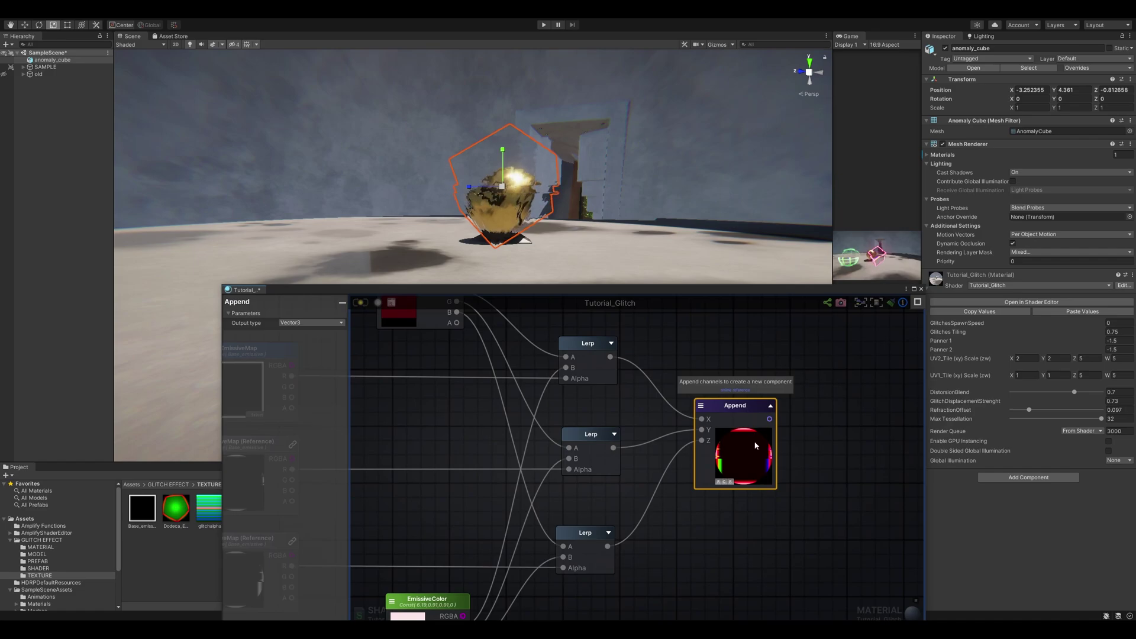
{"action": "middle_click_drag", "start_coordinate": [816, 468], "coordinate": [761, 462]}
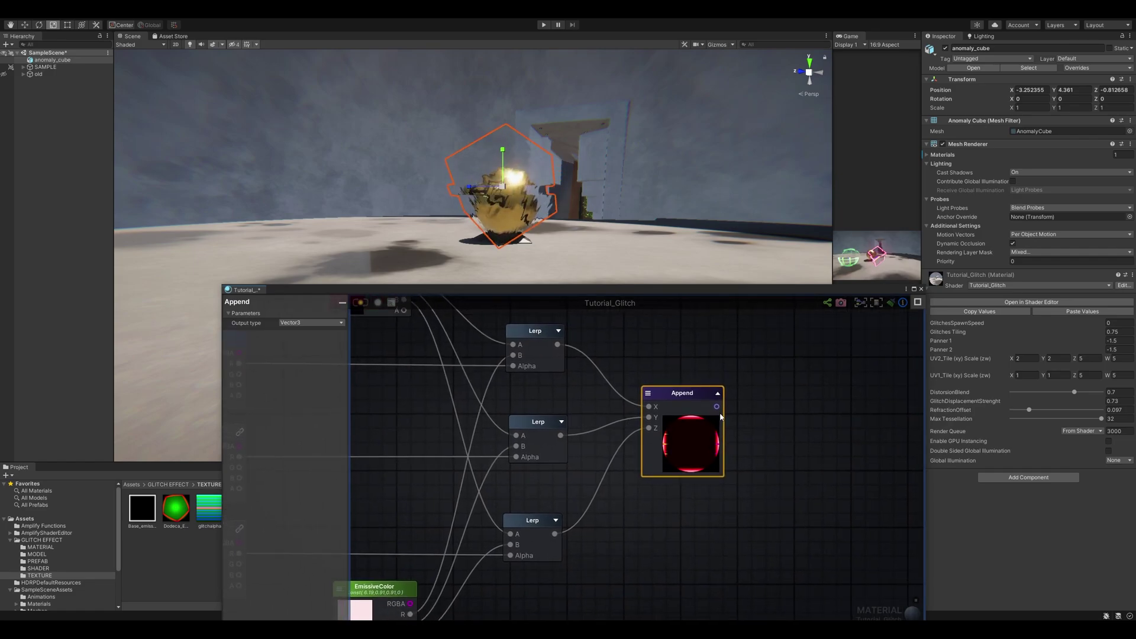
{"action": "left_click", "coordinate": [718, 394]}
{"action": "middle_click_drag", "start_coordinate": [705, 402], "coordinate": [680, 412]}
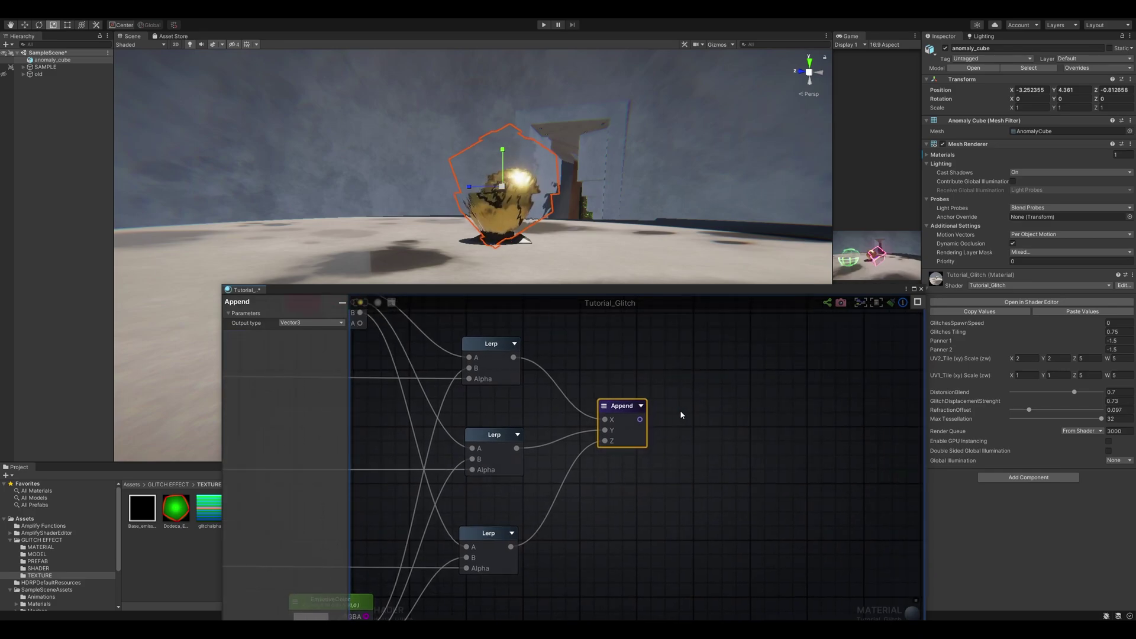
Register the Append output as a local variable named EmissionColor and reposition the emissive node group
{"action": "key", "text": "r"}
{"action": "left_click", "coordinate": [677, 412]}
{"action": "left_click_drag", "start_coordinate": [640, 419], "coordinate": [687, 426]}
{"action": "left_click", "coordinate": [712, 413]}
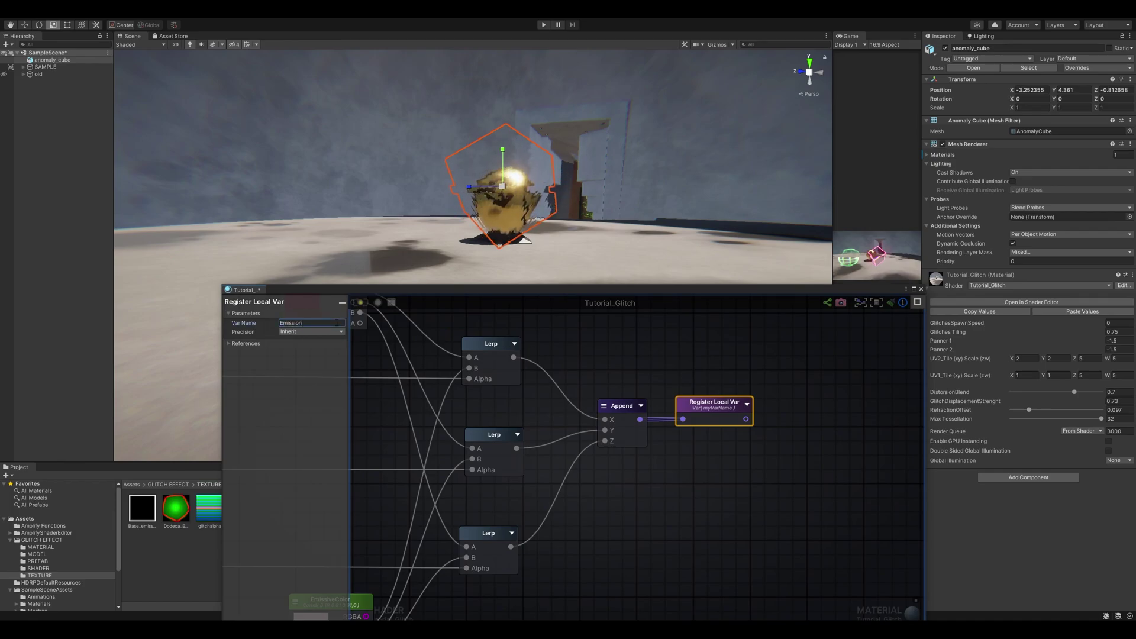
{"action": "left_click", "coordinate": [668, 383]}
{"action": "scroll", "coordinate": [708, 360], "scroll_direction": "down", "scroll_amount": 5}
{"action": "left_click_drag", "start_coordinate": [735, 452], "coordinate": [373, 348]}
{"action": "left_click_drag", "start_coordinate": [598, 361], "coordinate": [651, 390]}
Add a Lerp node beside Grab Screen Color and connect Grab Screen Color's RGBA output to its A input
{"action": "middle_click_drag", "start_coordinate": [509, 455], "coordinate": [586, 538]}
{"action": "scroll", "coordinate": [670, 506], "scroll_direction": "up", "scroll_amount": 6}
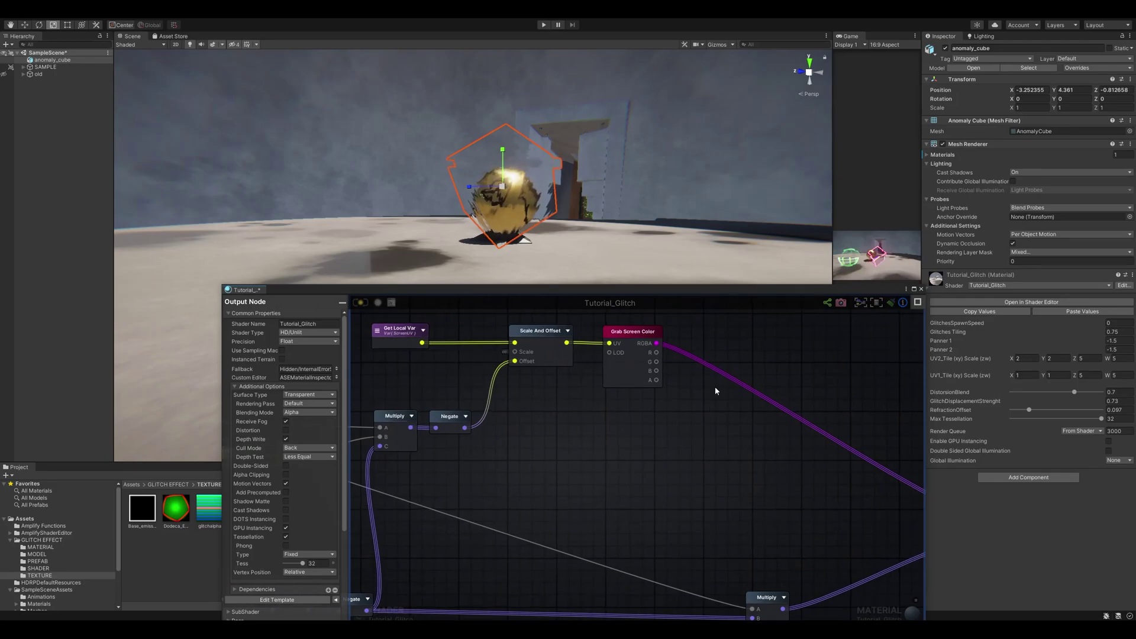
{"action": "left_click", "coordinate": [696, 378]}
{"action": "middle_click_drag", "start_coordinate": [602, 449], "coordinate": [561, 482]}
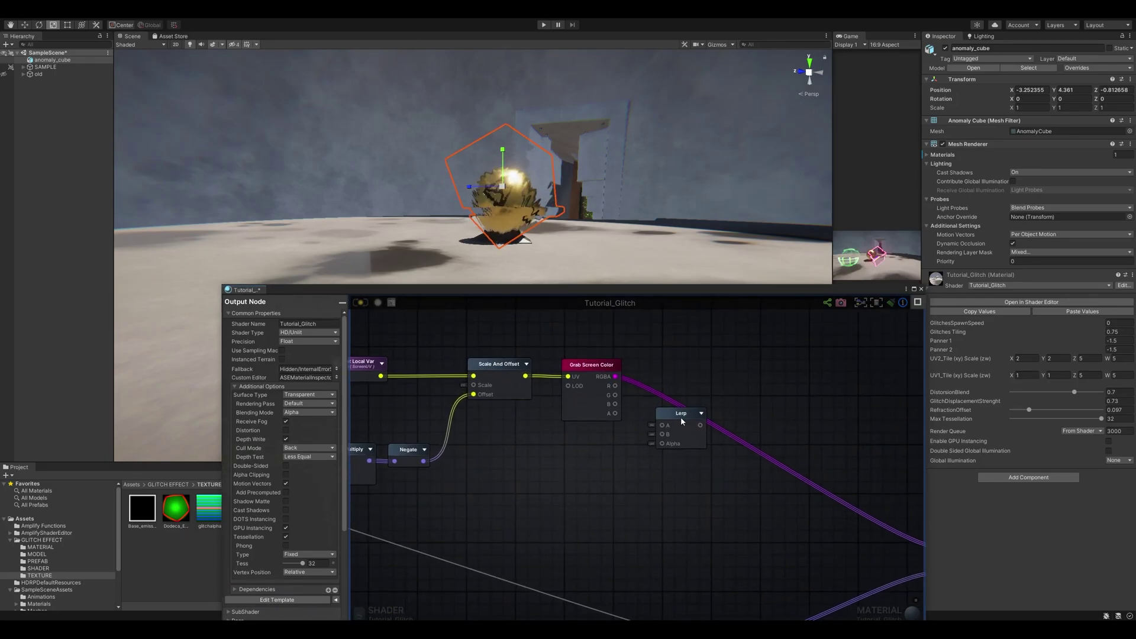
{"action": "left_click_drag", "start_coordinate": [680, 417], "coordinate": [633, 493]}
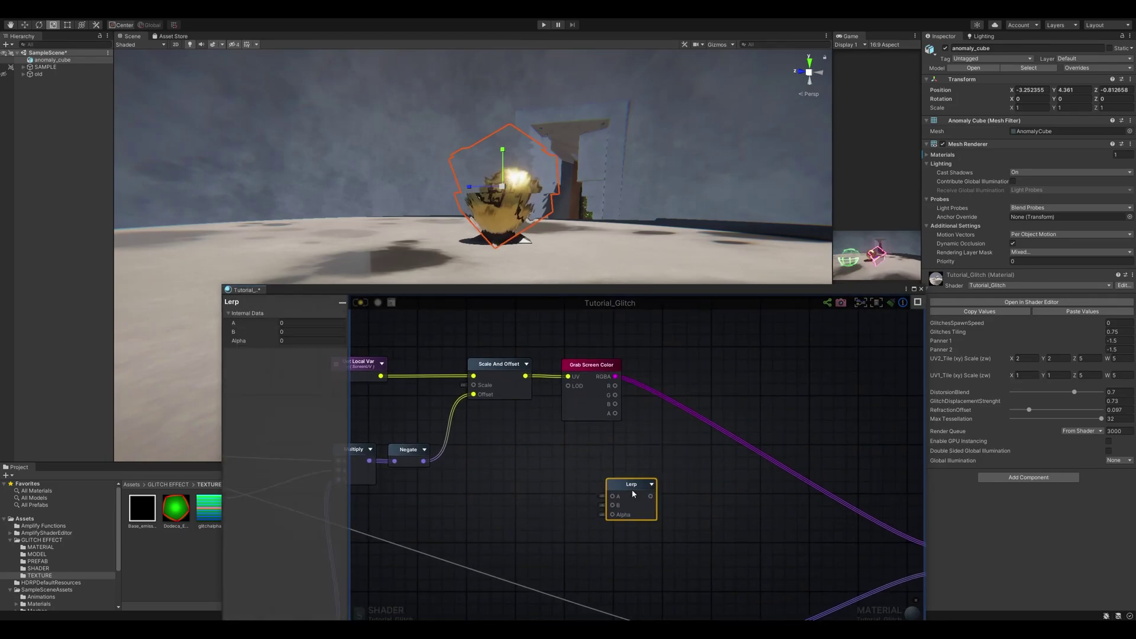
{"action": "scroll", "coordinate": [641, 481], "scroll_direction": "down", "scroll_amount": 2}
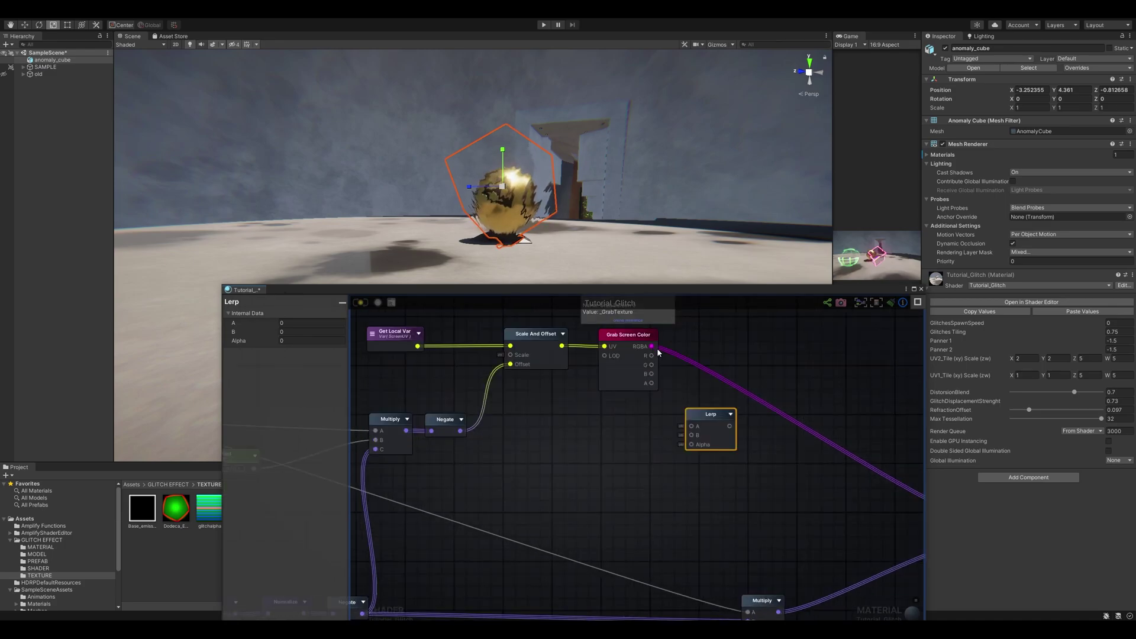
{"action": "left_click_drag", "start_coordinate": [658, 351], "coordinate": [705, 426]}
{"action": "left_click_drag", "start_coordinate": [705, 426], "coordinate": [749, 418]}
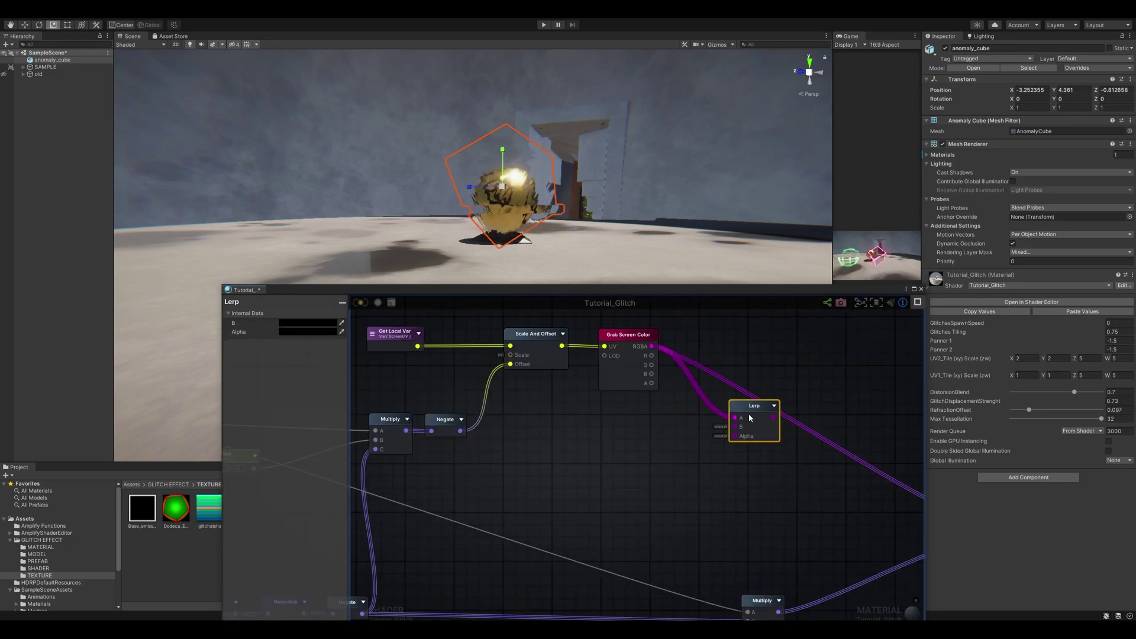
Add a Get Local Var node referencing EmissionColor and connect it to the Tutorial_Glitch output node's Color input
{"action": "key", "text": "g"}
{"action": "left_click", "coordinate": [622, 424]}
{"action": "left_click", "coordinate": [614, 428]}
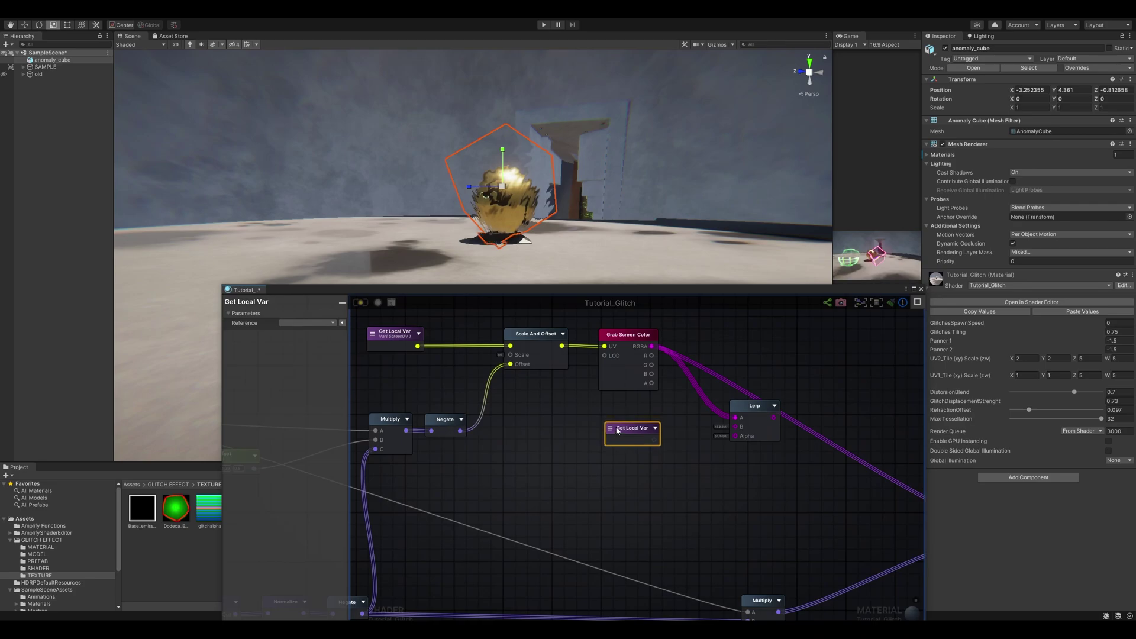
{"action": "left_click", "coordinate": [609, 430]}
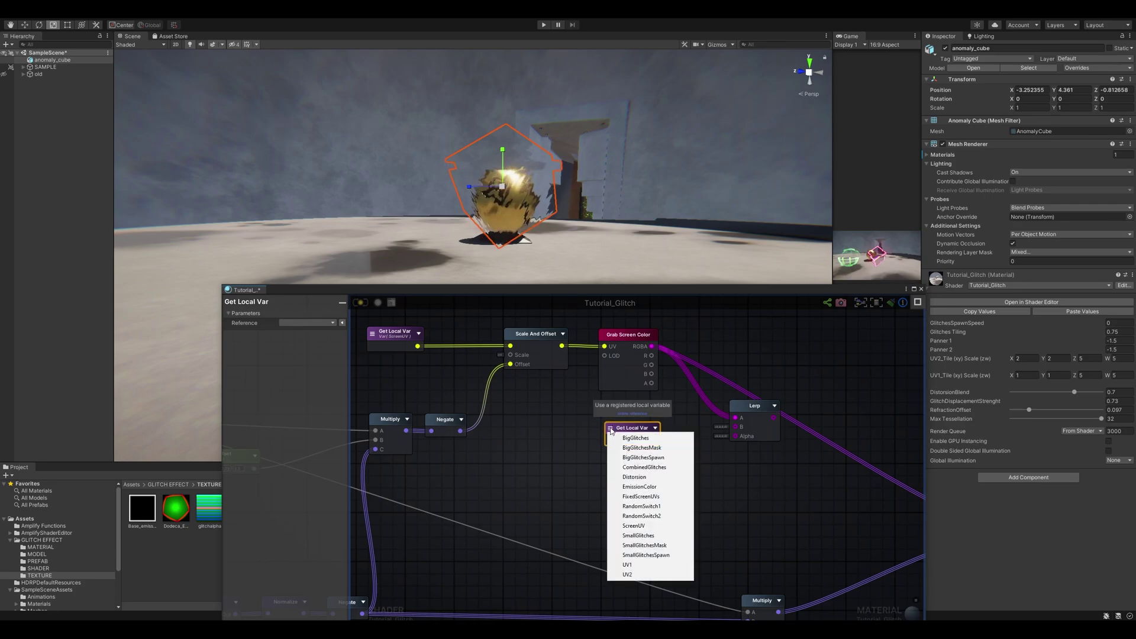
{"action": "left_click", "coordinate": [658, 528]}
{"action": "left_click", "coordinate": [611, 430]}
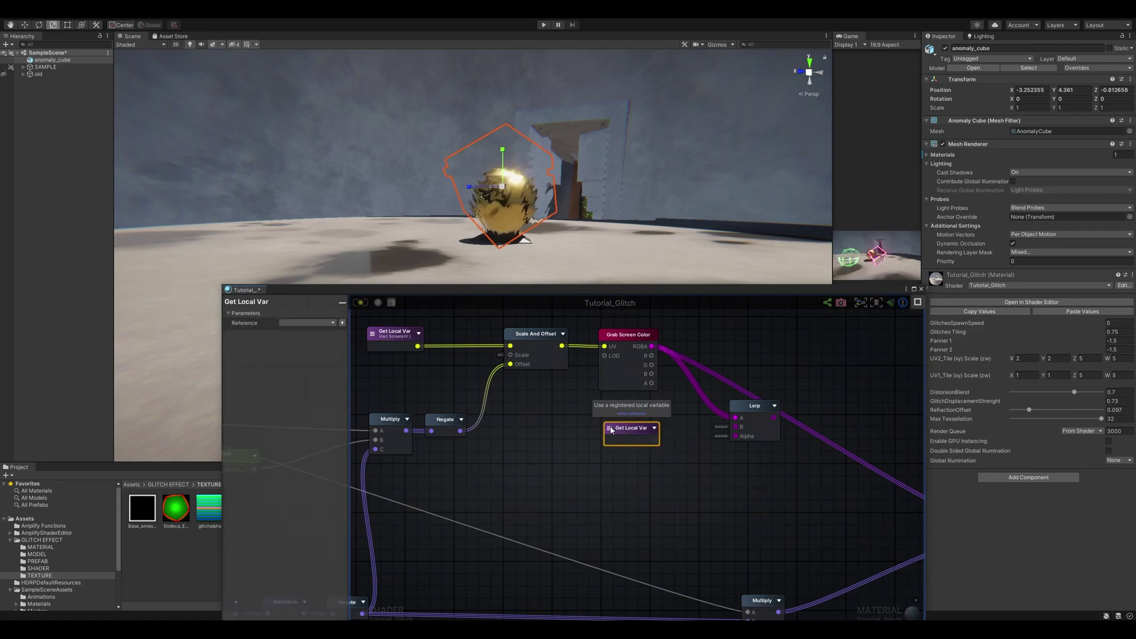
{"action": "left_click", "coordinate": [611, 430]}
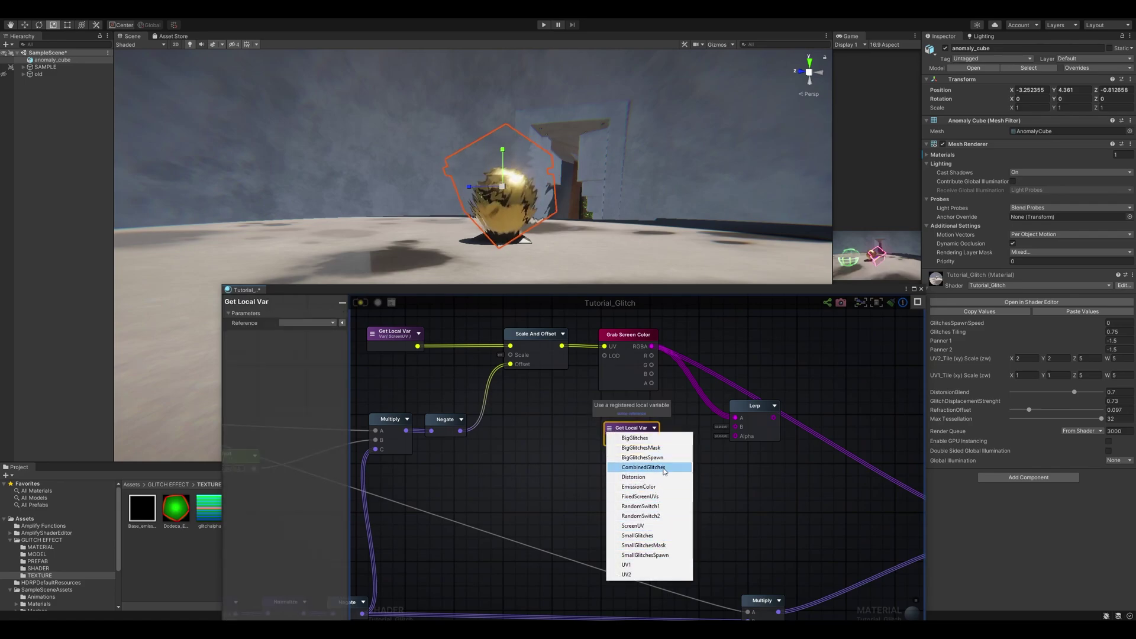
{"action": "left_click", "coordinate": [638, 487]}
{"action": "middle_click_drag", "start_coordinate": [789, 528], "coordinate": [578, 443]}
{"action": "left_click_drag", "start_coordinate": [578, 444], "coordinate": [753, 430]}
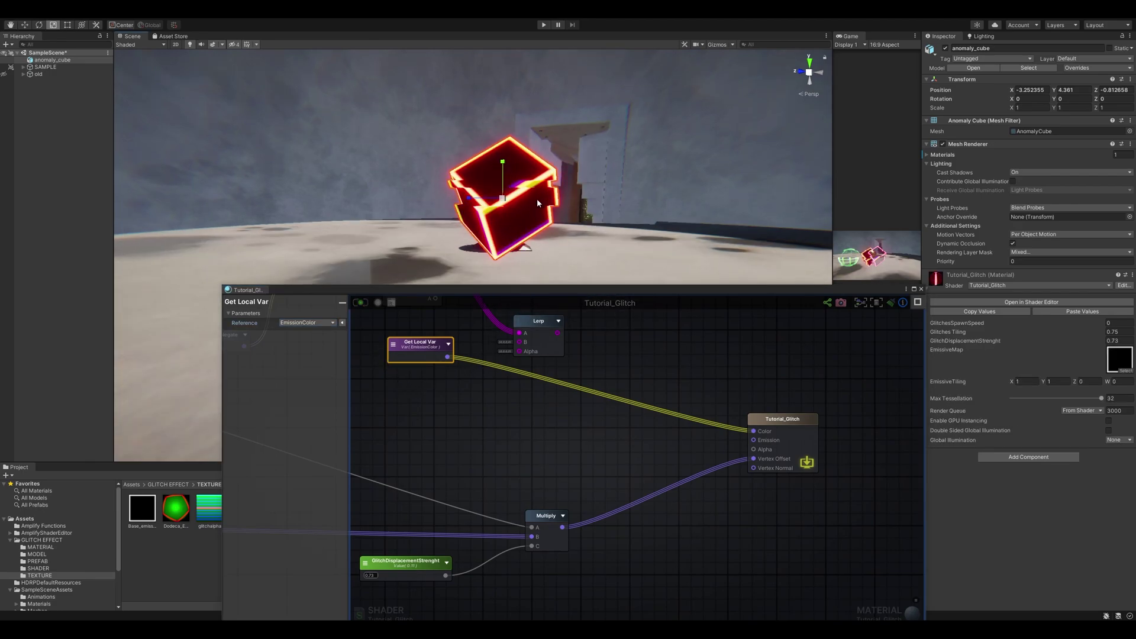
Uncover more of the scene, deselect anomaly_cube and examine its emissive edges and glitches up close
{"action": "left_click_drag", "start_coordinate": [509, 289], "coordinate": [513, 338]}
{"action": "right_click_drag", "start_coordinate": [498, 294], "coordinate": [492, 288]}
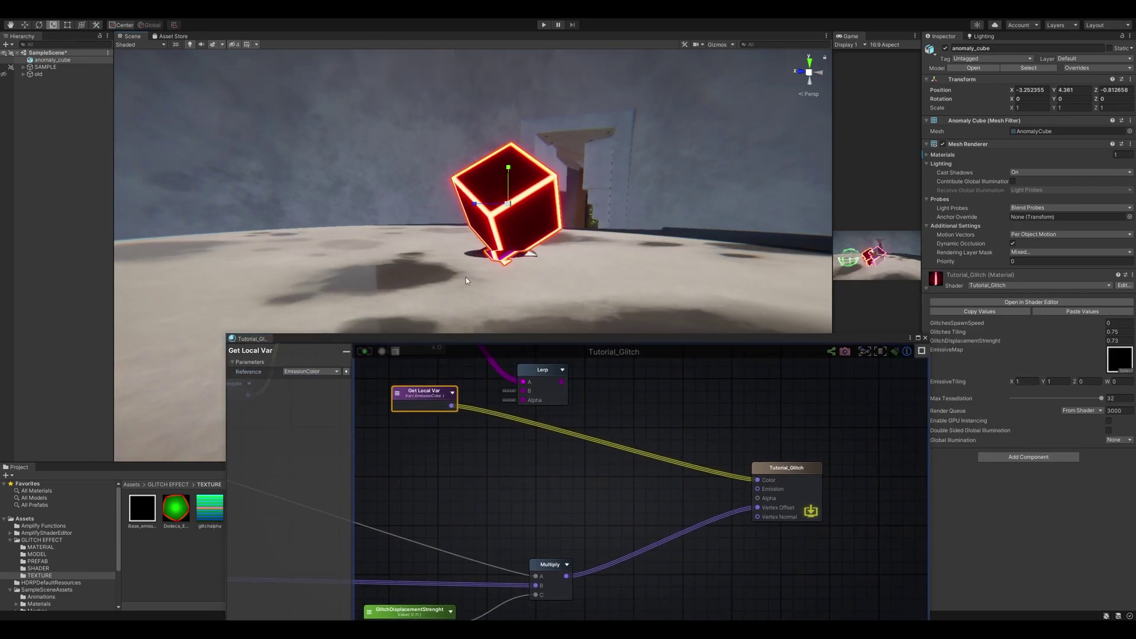
{"action": "left_click", "coordinate": [94, 194]}
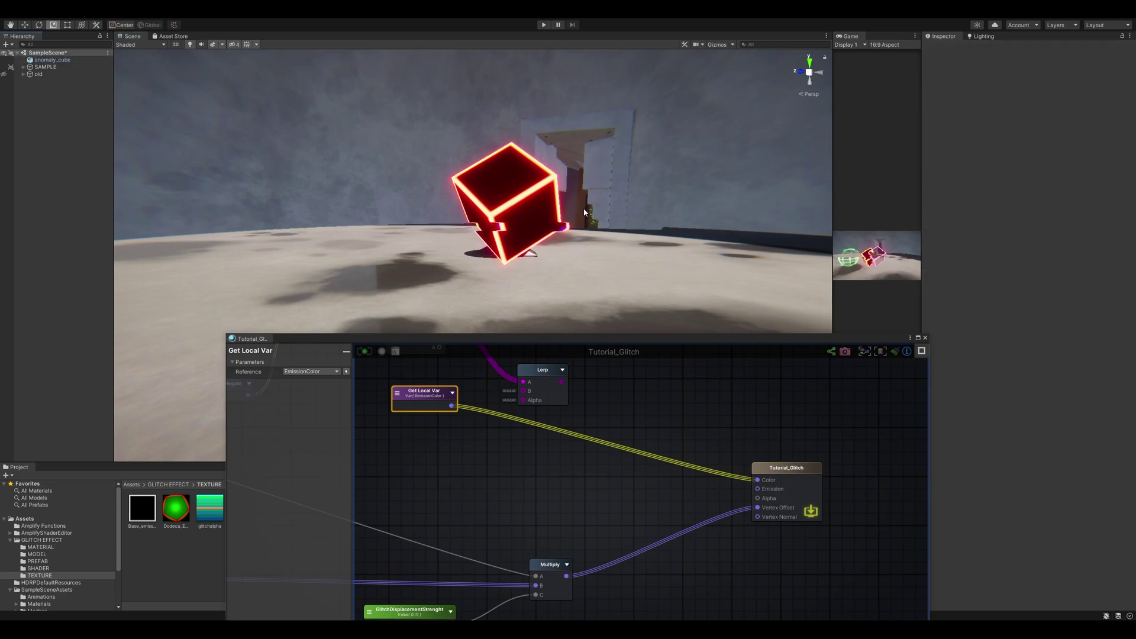
{"action": "scroll", "coordinate": [567, 201], "scroll_direction": "up", "scroll_amount": 3}
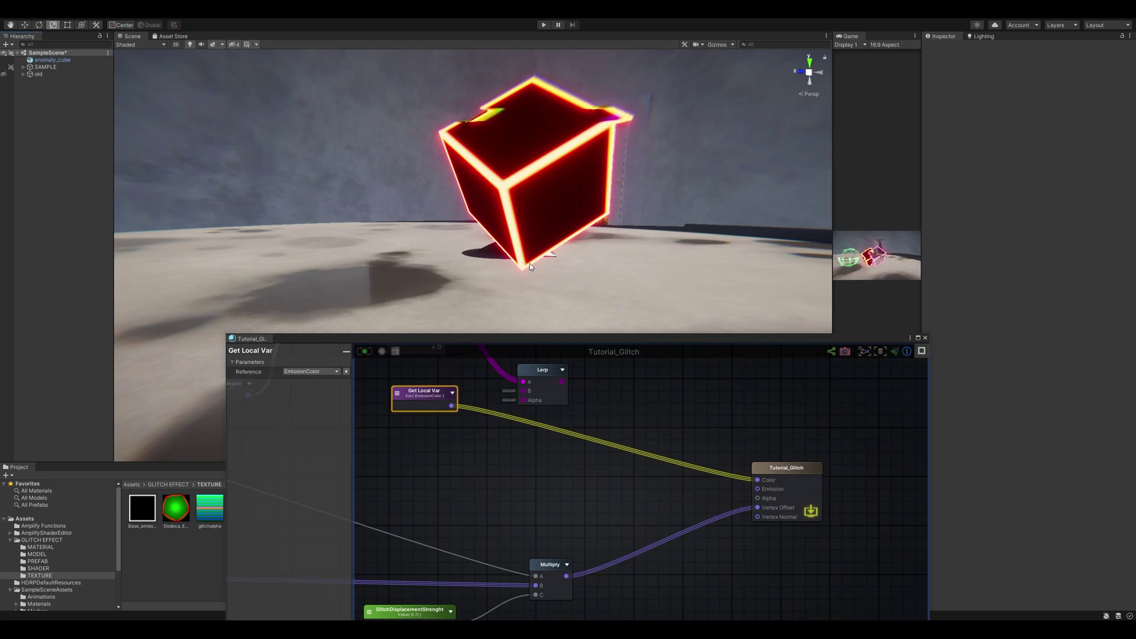
Rearrange the node groups to open free space below the main output graph
{"action": "scroll", "coordinate": [565, 493], "scroll_direction": "down", "scroll_amount": 8}
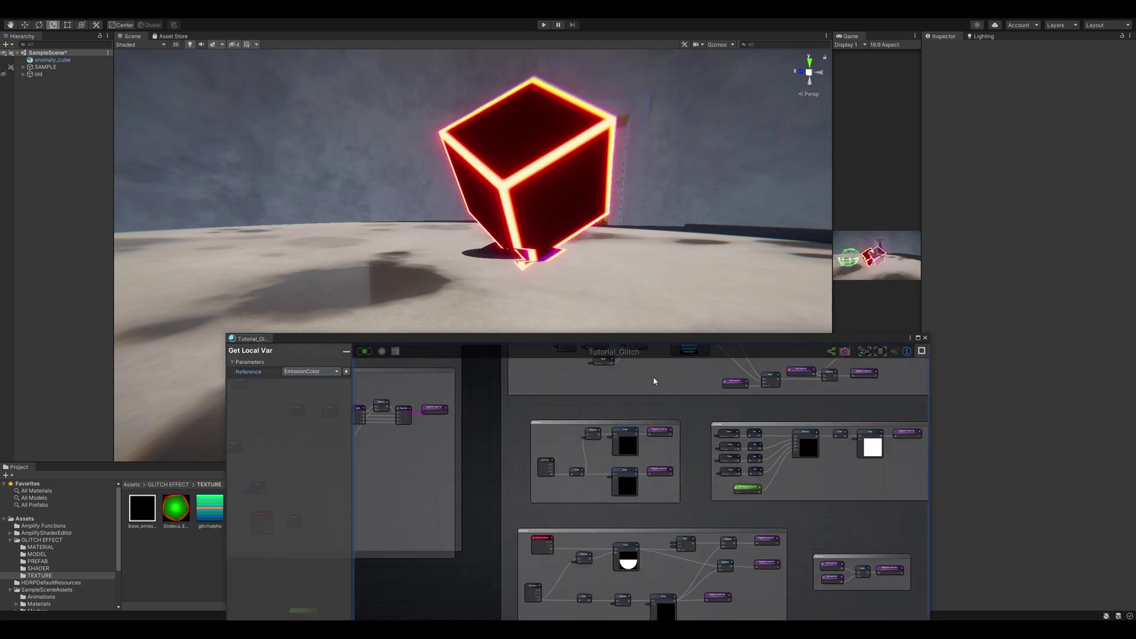
{"action": "scroll", "coordinate": [463, 540], "scroll_direction": "up", "scroll_amount": 8}
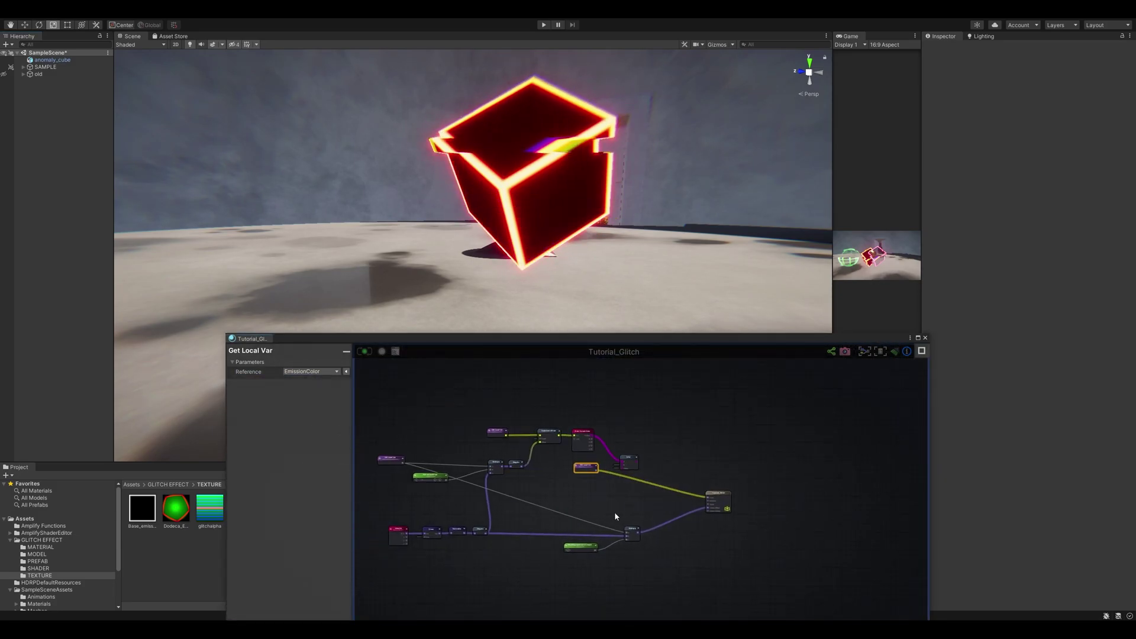
{"action": "scroll", "coordinate": [725, 442], "scroll_direction": "down", "scroll_amount": 3}
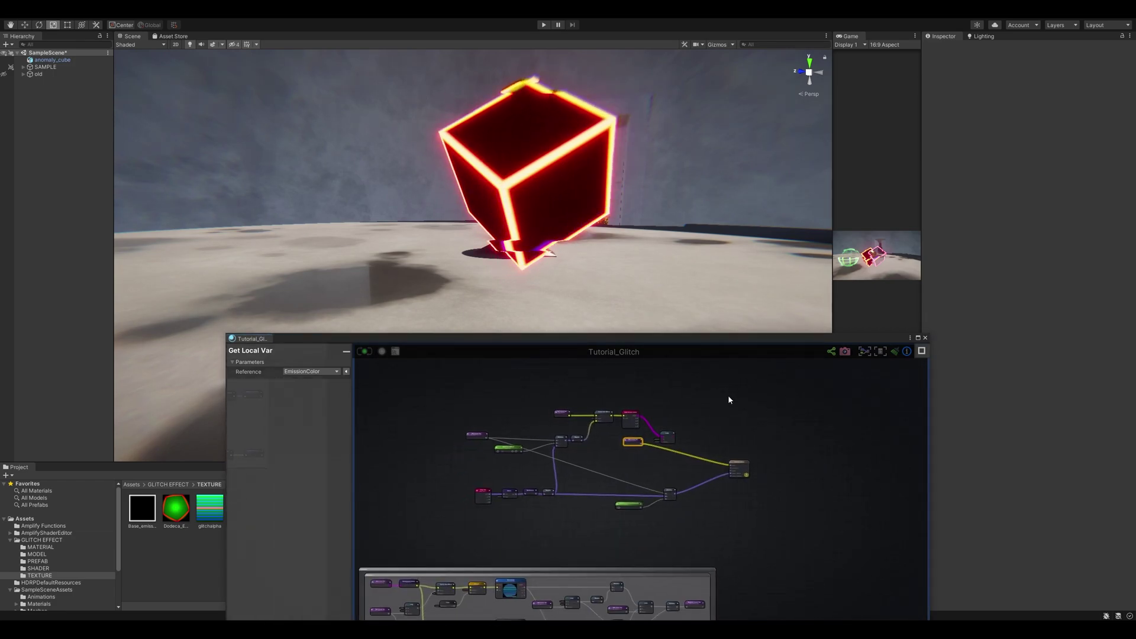
{"action": "scroll", "coordinate": [726, 408], "scroll_direction": "down", "scroll_amount": 4}
{"action": "middle_click_drag", "start_coordinate": [740, 440], "coordinate": [741, 494]}
{"action": "left_click_drag", "start_coordinate": [806, 572], "coordinate": [574, 472]}
{"action": "left_click_drag", "start_coordinate": [801, 550], "coordinate": [502, 454]}
{"action": "left_click_drag", "start_coordinate": [660, 546], "coordinate": [626, 446]}
{"action": "left_click", "coordinate": [641, 516]}
{"action": "left_click_drag", "start_coordinate": [774, 483], "coordinate": [476, 371]}
{"action": "left_click_drag", "start_coordinate": [627, 460], "coordinate": [645, 442]}
Add two Texture Sample nodes in the free space below the output graph, one closely above the other
{"action": "left_click", "coordinate": [540, 500]}
{"action": "middle_click_drag", "start_coordinate": [550, 492], "coordinate": [596, 442]}
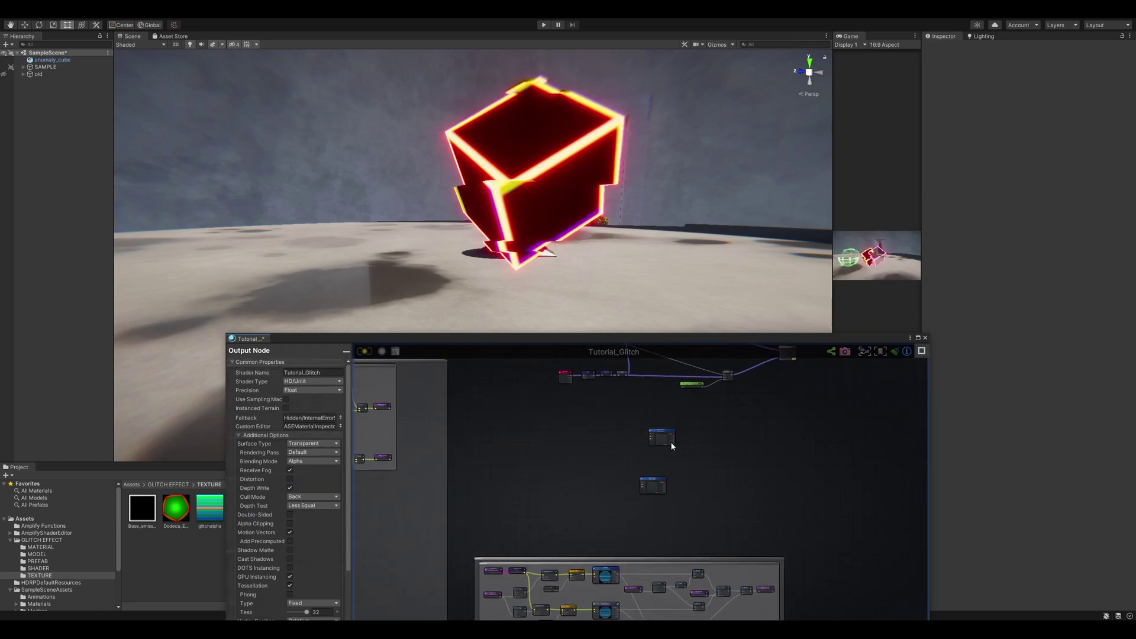
{"action": "scroll", "coordinate": [672, 446], "scroll_direction": "up", "scroll_amount": 2}
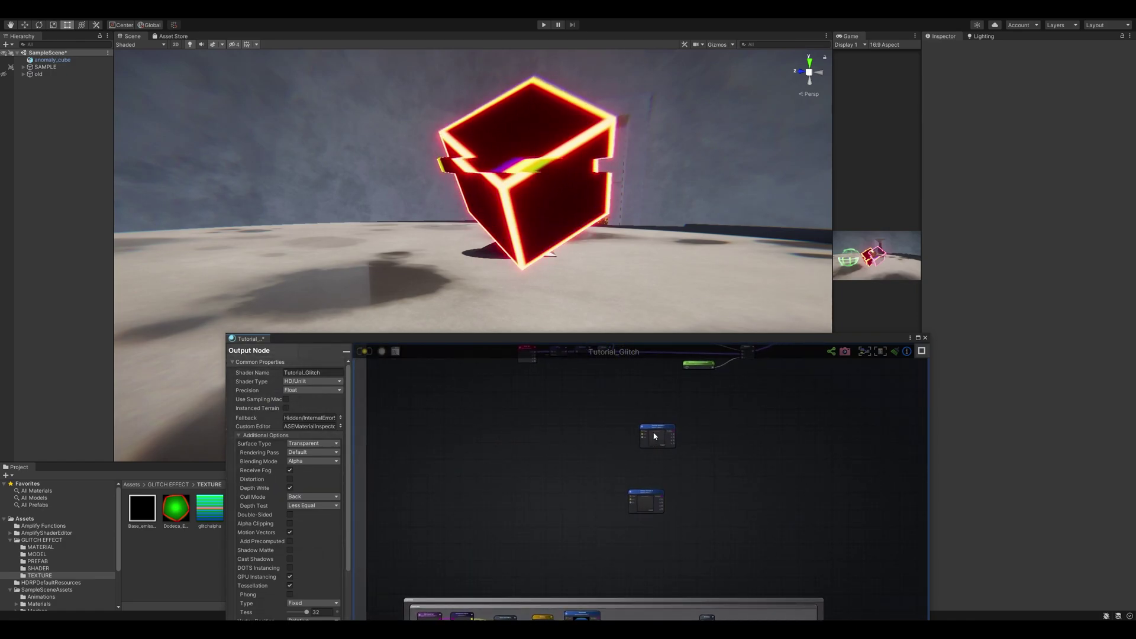
{"action": "left_click_drag", "start_coordinate": [655, 431], "coordinate": [647, 466]}
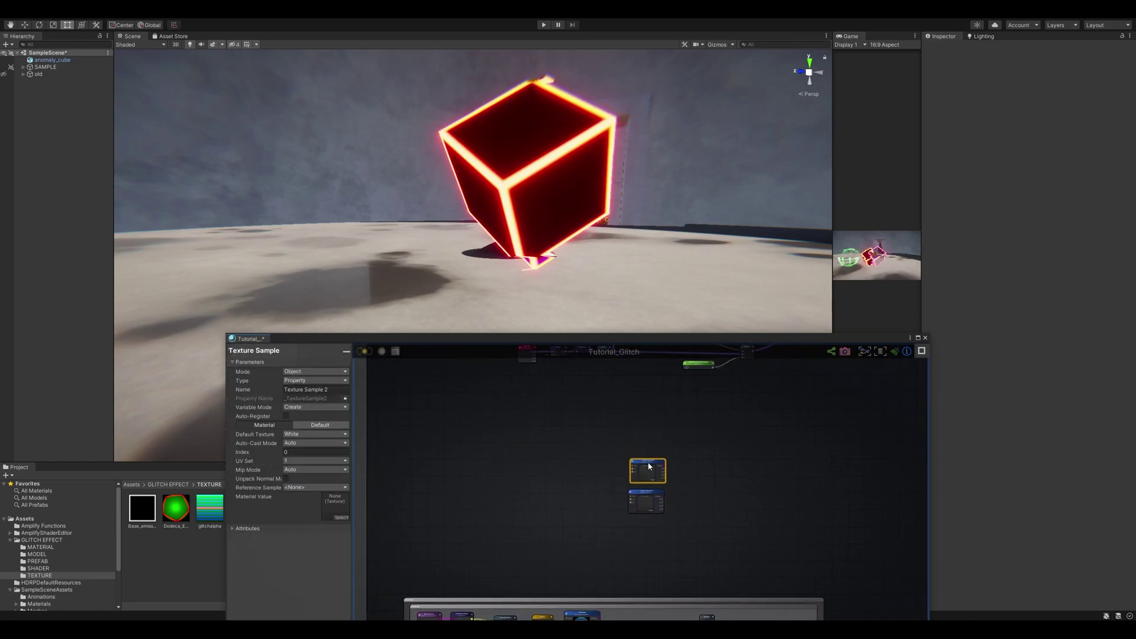
{"action": "scroll", "coordinate": [648, 465], "scroll_direction": "up", "scroll_amount": 5}
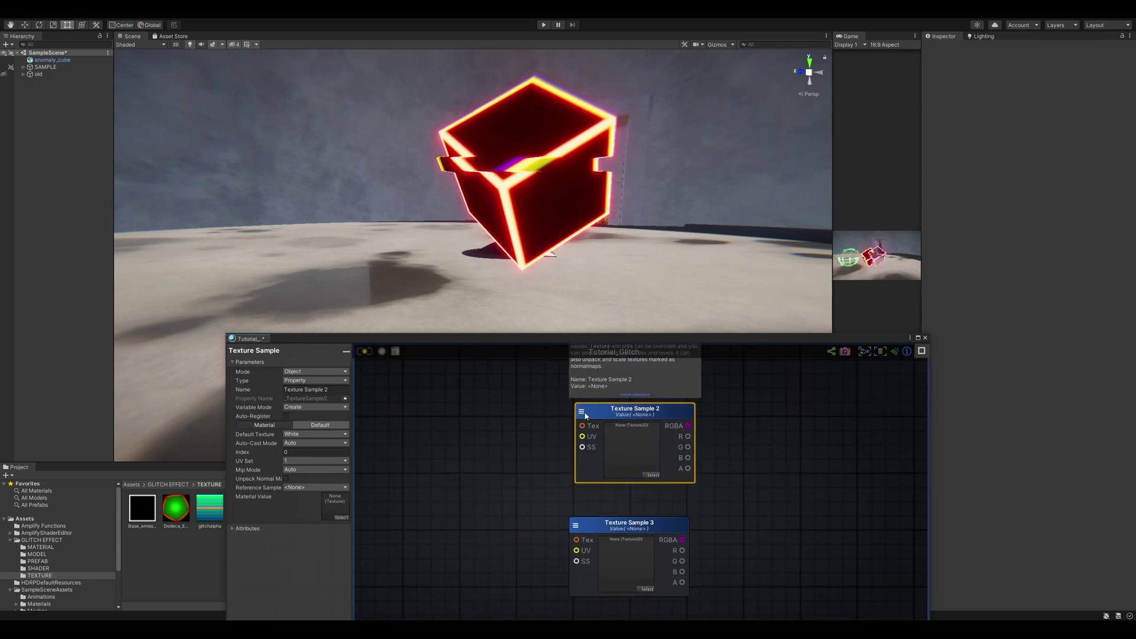
Switch the upper Texture Sample to Reference mode and point it to _MaskMap
{"action": "left_click", "coordinate": [581, 412]}
{"action": "left_click", "coordinate": [313, 372]}
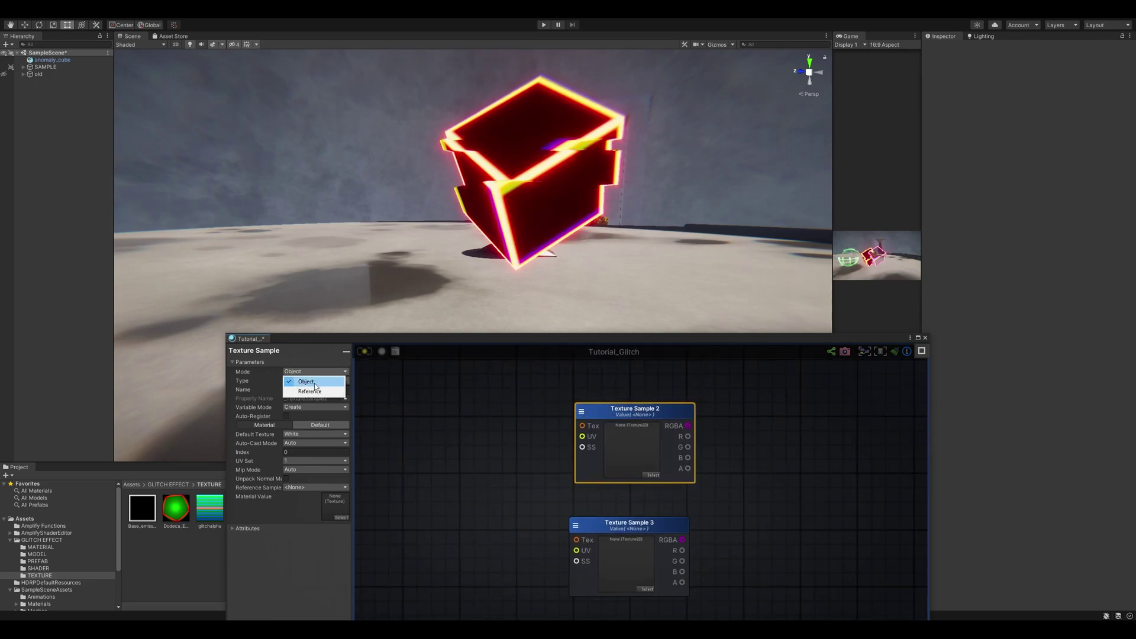
{"action": "left_click", "coordinate": [314, 382]}
{"action": "left_click", "coordinate": [311, 381]}
{"action": "left_click", "coordinate": [335, 410]}
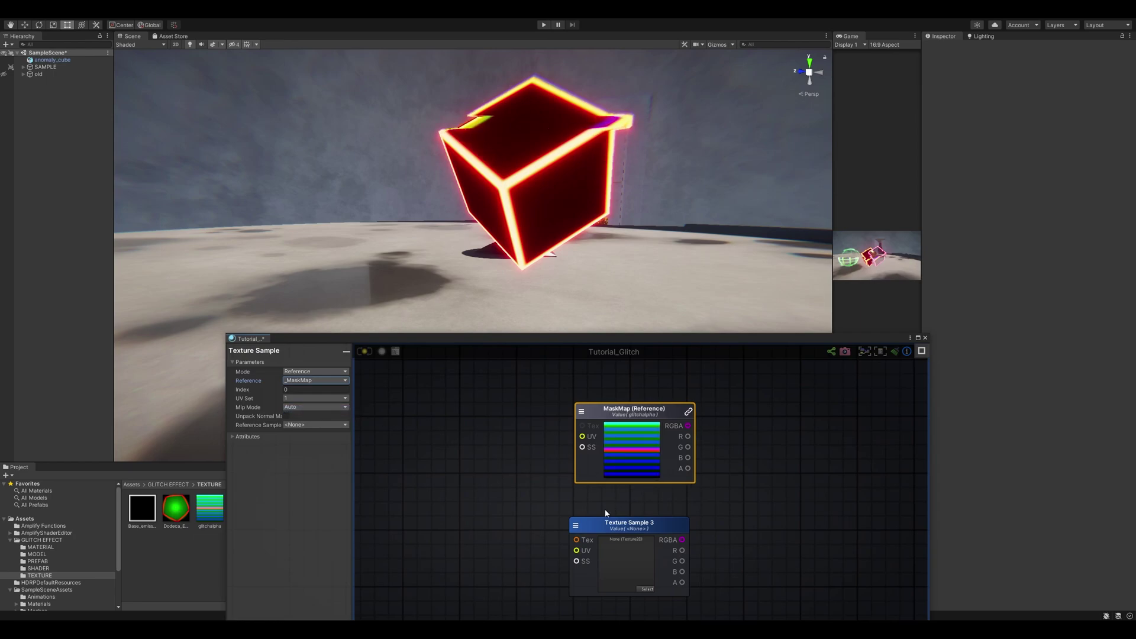
Switch the lower Texture Sample to Reference mode with _MaskMap as its reference
{"action": "left_click", "coordinate": [612, 523]}
{"action": "left_click", "coordinate": [290, 372]}
{"action": "left_click", "coordinate": [307, 390]}
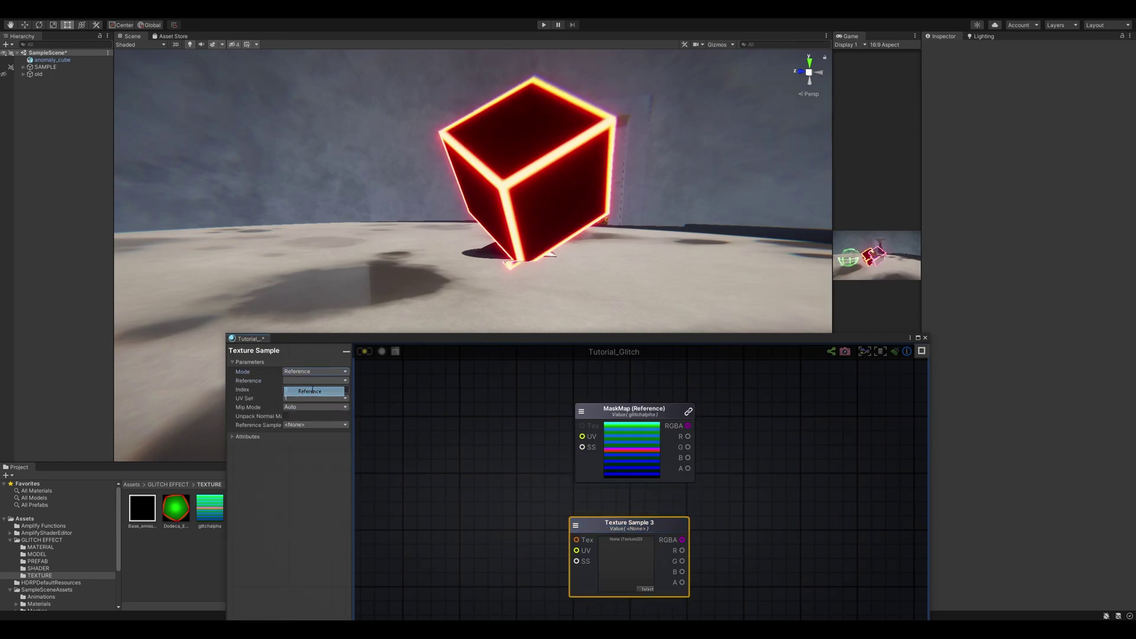
{"action": "left_click", "coordinate": [313, 380]}
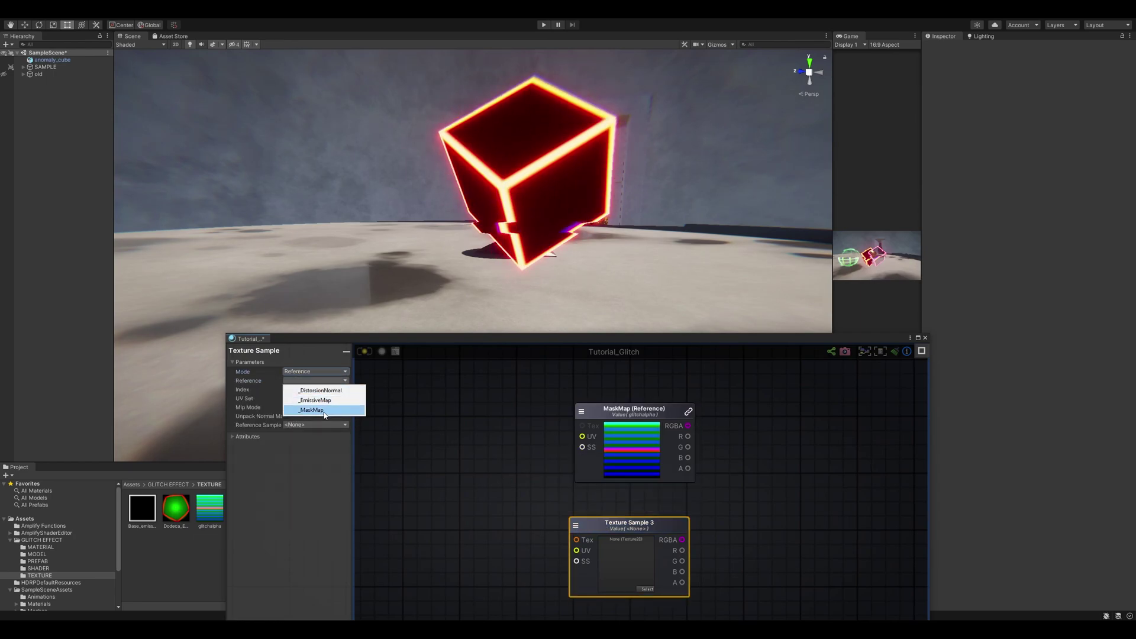
{"action": "left_click", "coordinate": [311, 409]}
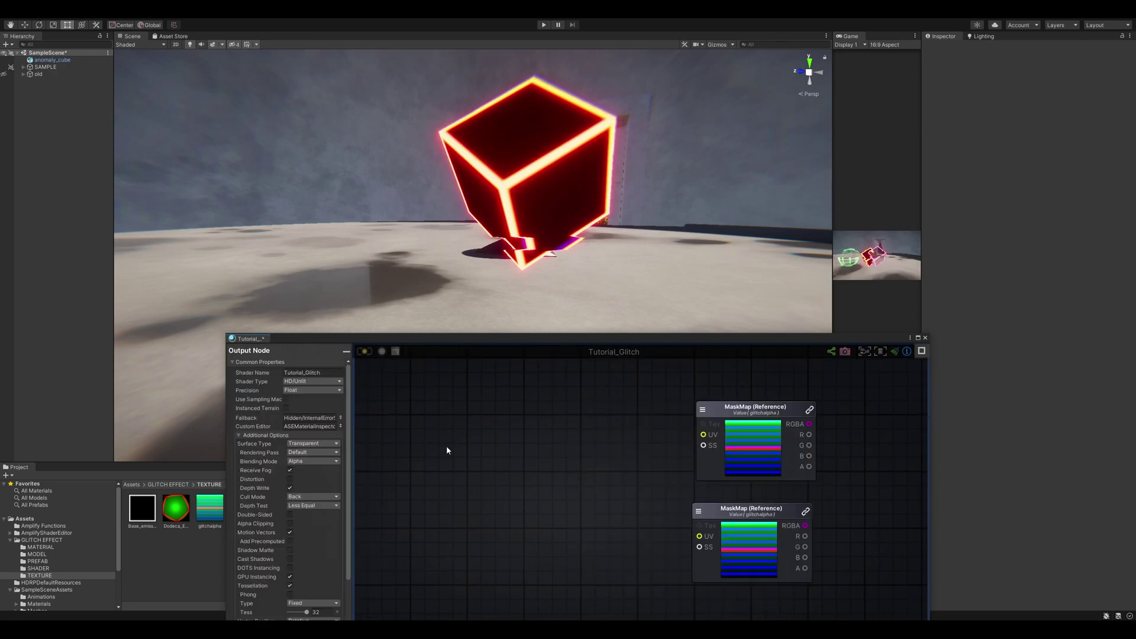
Add a Get Local Var node before the MaskMap samples and set its reference to FixedScreenUVs
{"action": "middle_click_drag", "start_coordinate": [473, 447], "coordinate": [575, 448]}
{"action": "key", "text": "g"}
{"action": "left_click", "coordinate": [510, 449]}
{"action": "left_click", "coordinate": [560, 449]}
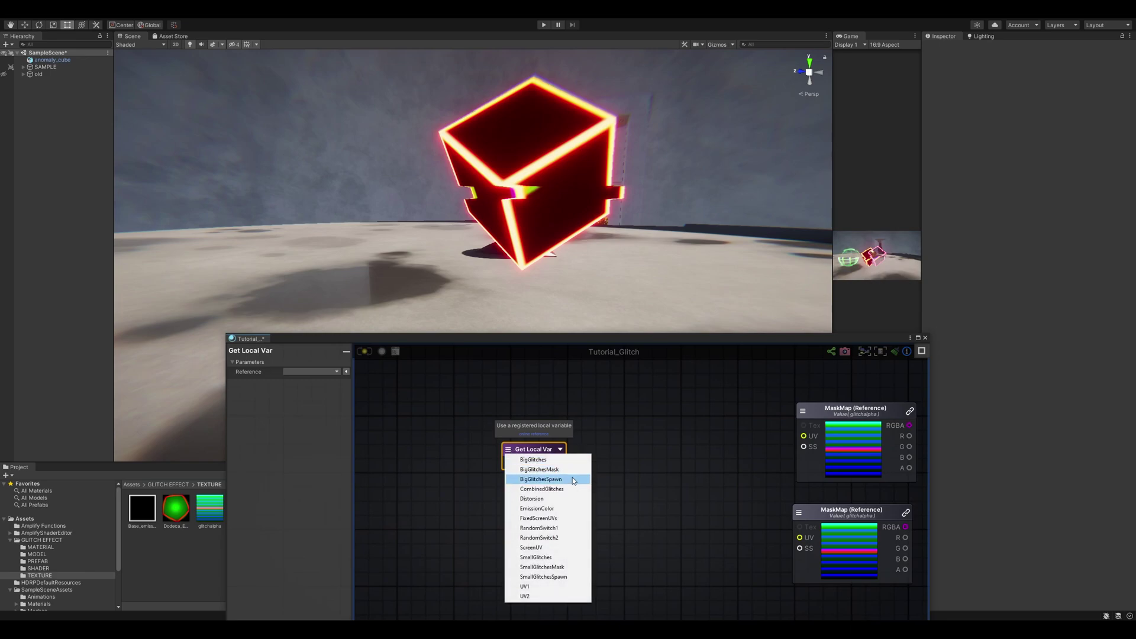
{"action": "left_click", "coordinate": [564, 520]}
Add a Component Mask node and connect the FixedScreenUVs variable to its input
{"action": "left_click_drag", "start_coordinate": [548, 448], "coordinate": [464, 446]}
{"action": "key", "text": "k"}
{"action": "left_click", "coordinate": [525, 448]}
{"action": "left_click_drag", "start_coordinate": [549, 461], "coordinate": [527, 456]}
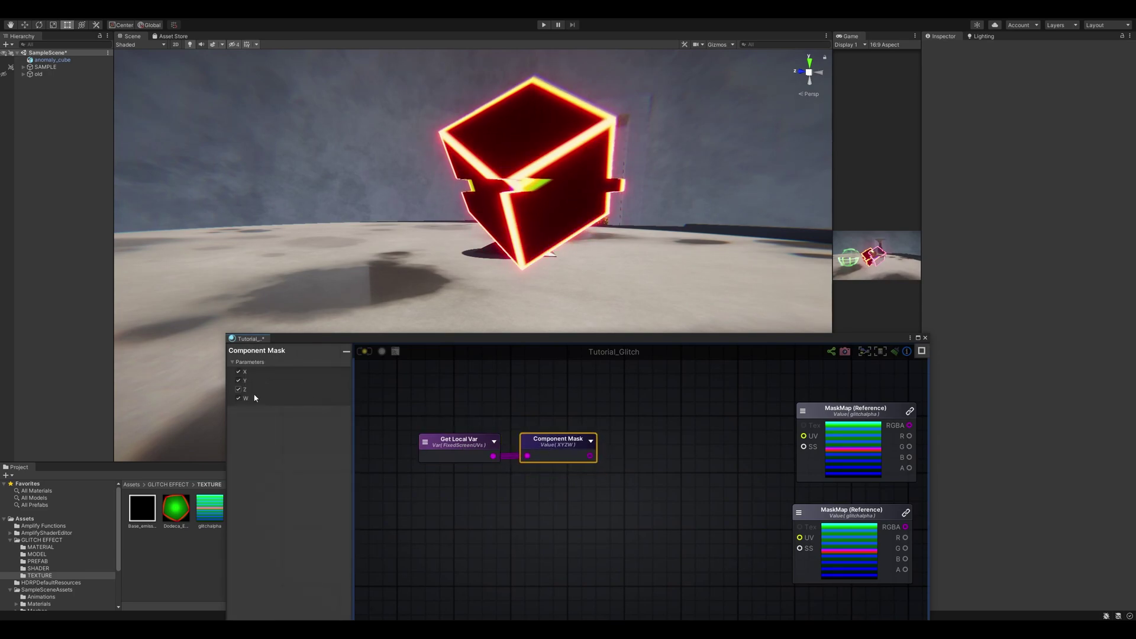
Limit the Component Mask to the X and Y channels and move it with its source variable farther from the MaskMap samples
{"action": "left_click", "coordinate": [238, 398]}
{"action": "left_click", "coordinate": [238, 390]}
{"action": "middle_click_drag", "start_coordinate": [596, 417], "coordinate": [629, 413]}
{"action": "left_click_drag", "start_coordinate": [626, 497], "coordinate": [522, 450]}
{"action": "left_click_drag", "start_coordinate": [595, 448], "coordinate": [516, 471]}
{"action": "middle_click_drag", "start_coordinate": [696, 461], "coordinate": [650, 542]}
Add a Panner node and a Scale And Offset node between the Component Mask and the MaskMap samples
{"action": "right_click", "coordinate": [630, 456]}
{"action": "type", "text": "pan"}
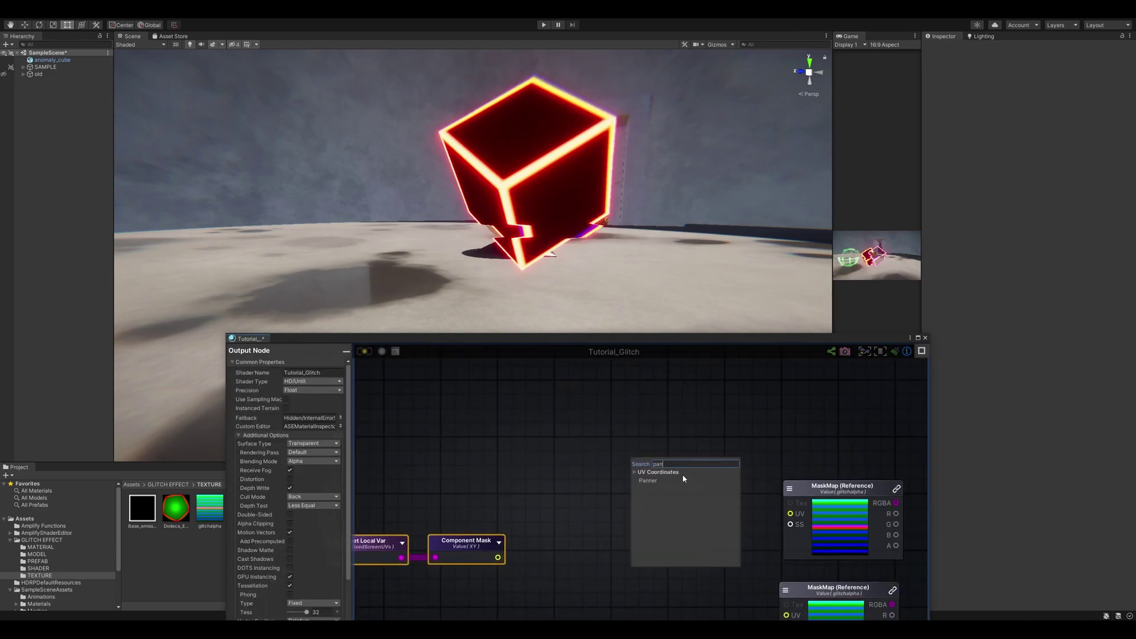
{"action": "left_click", "coordinate": [674, 480]}
{"action": "left_click_drag", "start_coordinate": [657, 465], "coordinate": [650, 458]}
{"action": "left_click", "coordinate": [516, 451]}
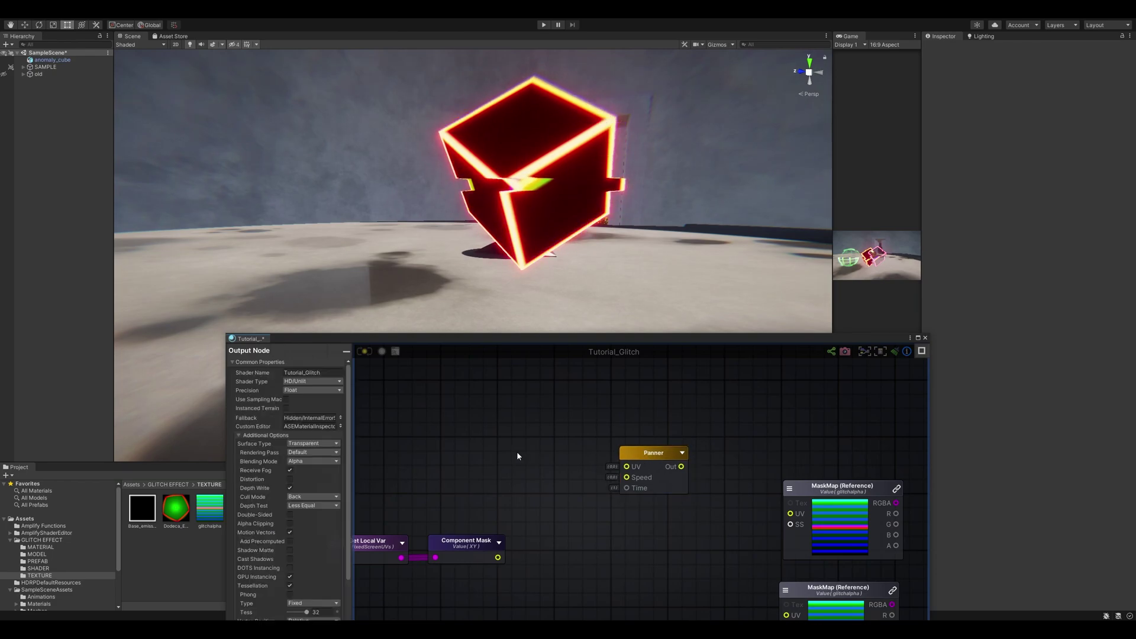
{"action": "right_click", "coordinate": [516, 451]}
{"action": "type", "text": "sca"}
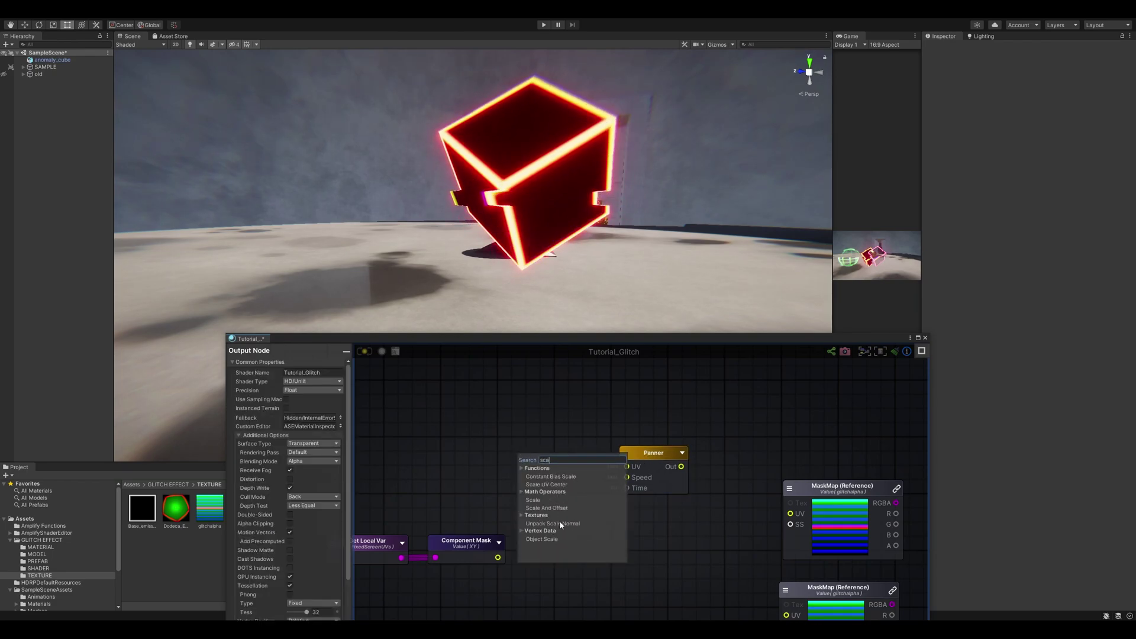
{"action": "left_click", "coordinate": [546, 508]}
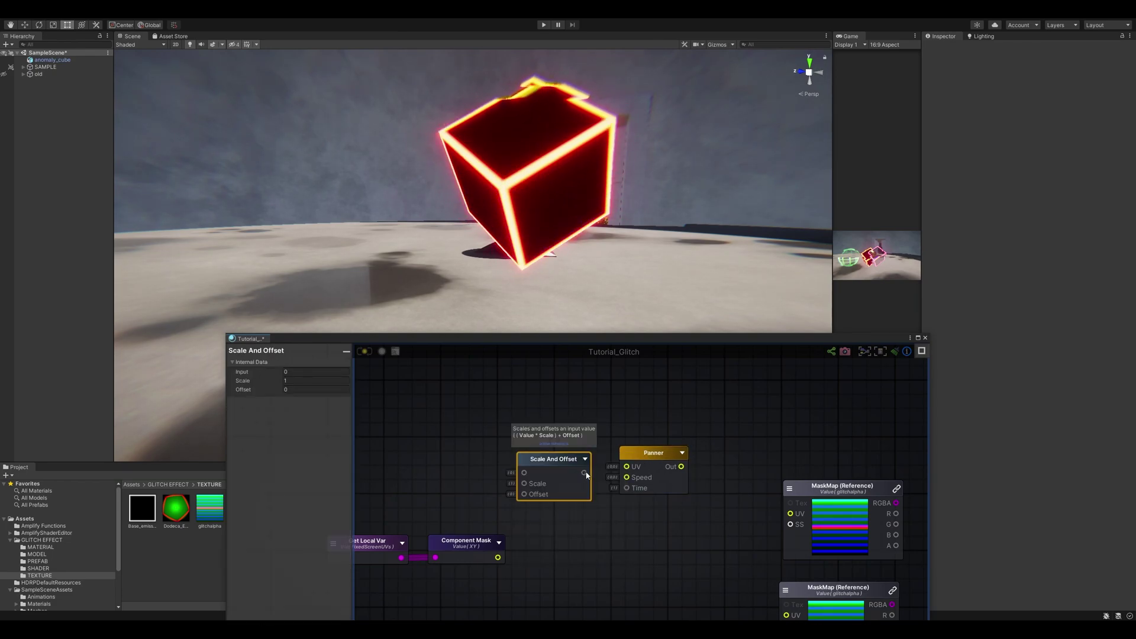
Route the Component Mask output through the Scale And Offset node into the Panner's UV input and space the nodes out
{"action": "left_click_drag", "start_coordinate": [498, 557], "coordinate": [626, 466]}
{"action": "left_click_drag", "start_coordinate": [675, 509], "coordinate": [582, 445]}
{"action": "left_click", "coordinate": [667, 500]}
{"action": "left_click_drag", "start_coordinate": [684, 440], "coordinate": [709, 448]}
{"action": "left_click", "coordinate": [590, 523]}
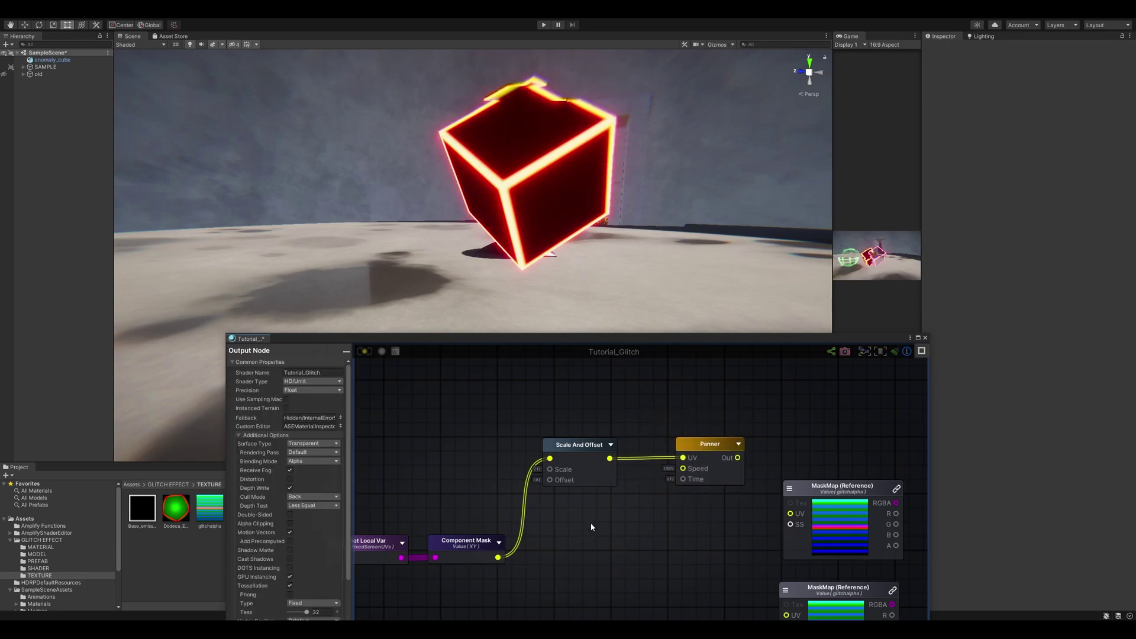
Add an Append node below the Scale And Offset and Panner nodes
{"action": "middle_click_drag", "start_coordinate": [590, 523], "coordinate": [637, 496]}
{"action": "key", "text": "v"}
{"action": "left_click", "coordinate": [631, 491]}
{"action": "left_click", "coordinate": [638, 499]}
{"action": "left_click", "coordinate": [649, 511]}
{"action": "left_click_drag", "start_coordinate": [658, 501], "coordinate": [677, 488]}
Add a Float node beside the Append node, name it StripesSpeed and set its default value to -5
{"action": "key", "text": "1"}
{"action": "left_click", "coordinate": [609, 499]}
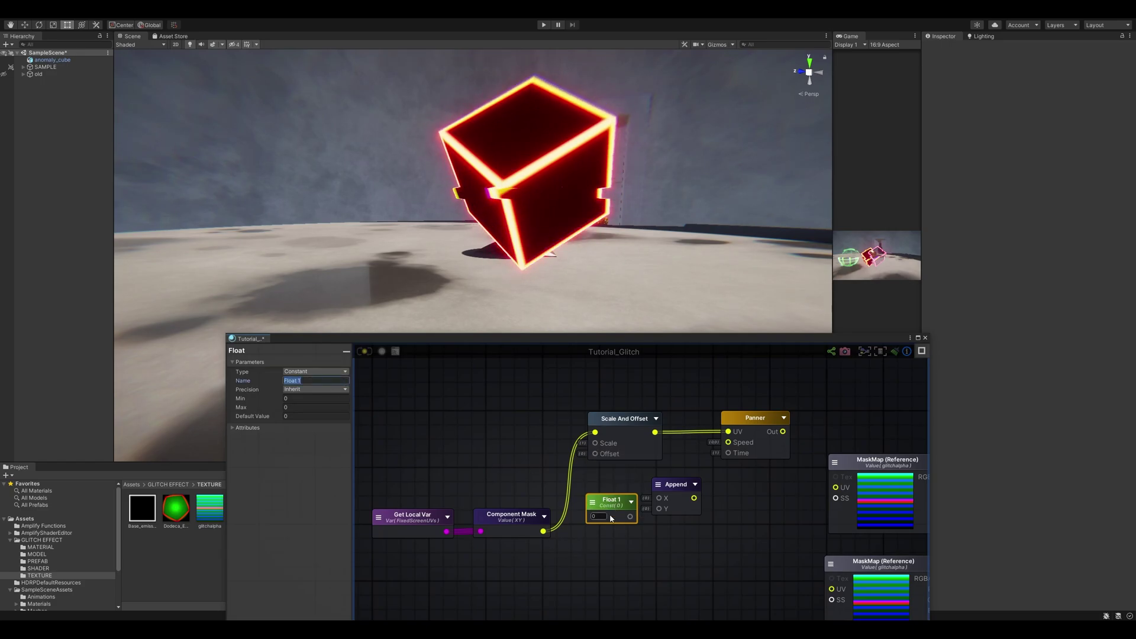
{"action": "type", "text": "StripesSpeed"}
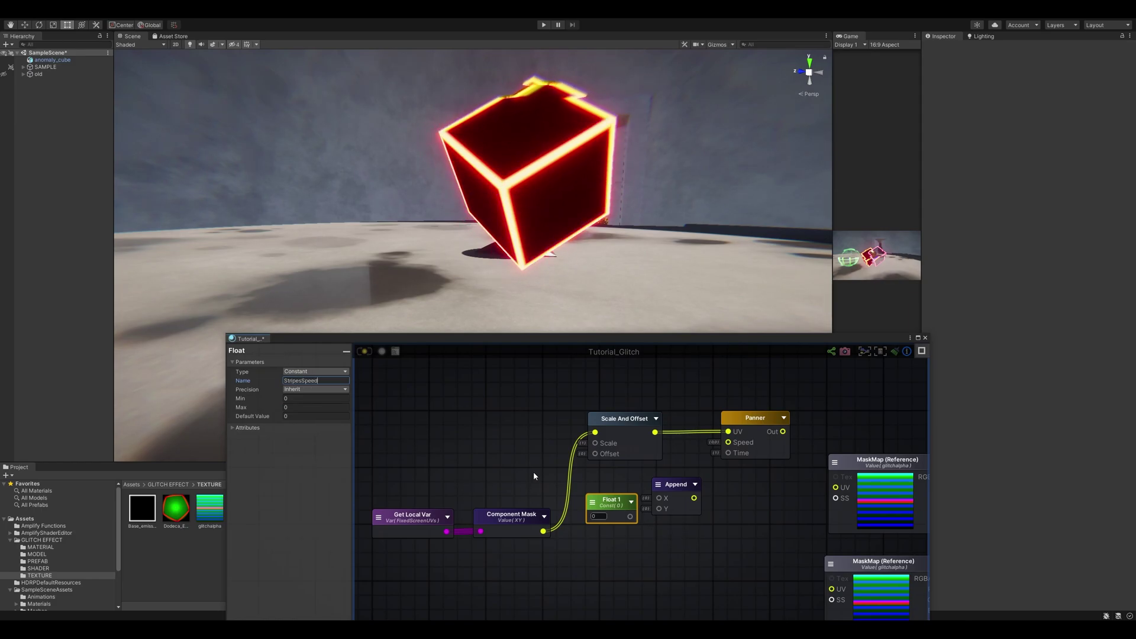
{"action": "left_click", "coordinate": [601, 517]}
{"action": "type", "text": "-"}
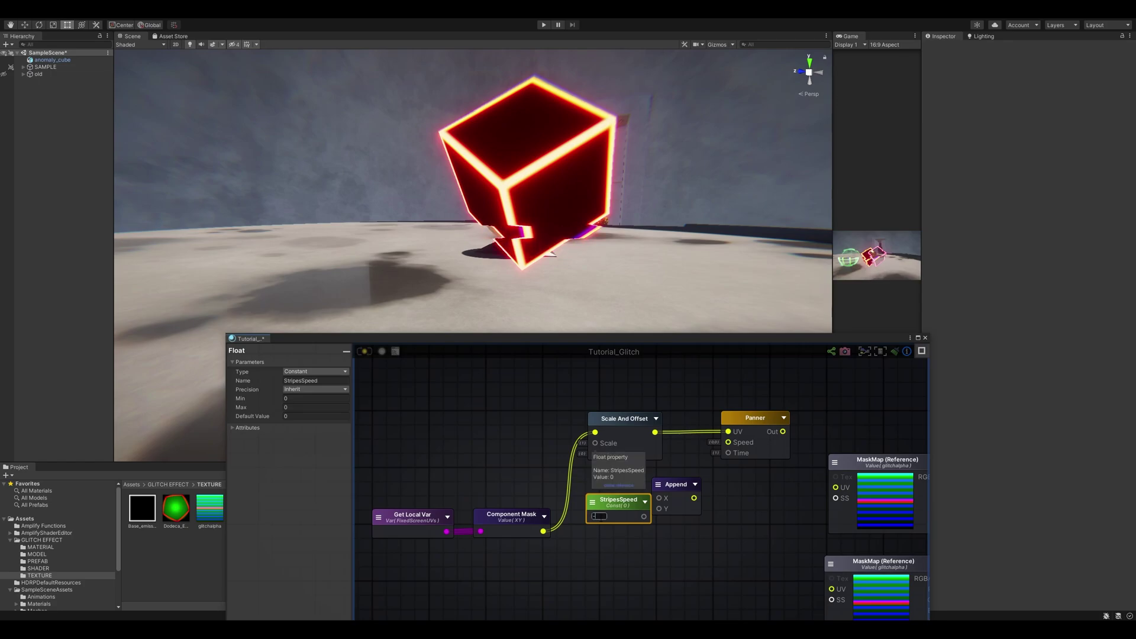
{"action": "type", "text": "5"}
{"action": "left_click", "coordinate": [665, 536]}
{"action": "left_click_drag", "start_coordinate": [623, 507], "coordinate": [616, 505]}
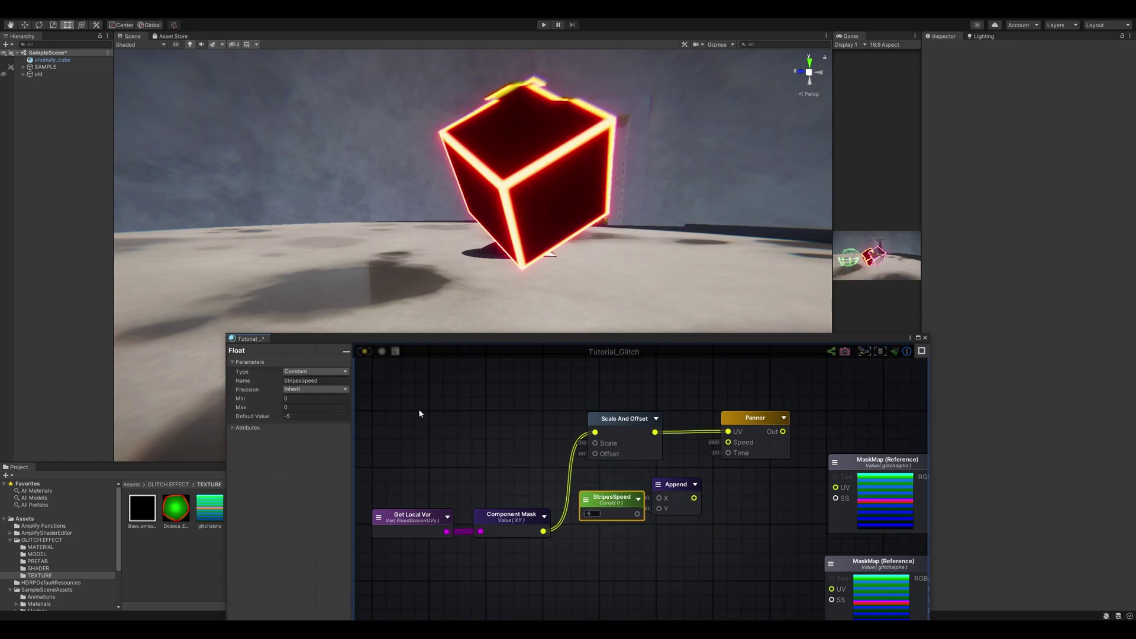
Change StripesSpeed to a Property and connect it to the Append node's Y input
{"action": "left_click", "coordinate": [315, 371]}
{"action": "left_click", "coordinate": [298, 389]}
{"action": "left_click_drag", "start_coordinate": [639, 516], "coordinate": [694, 477]}
{"action": "left_click_drag", "start_coordinate": [591, 494], "coordinate": [595, 494]}
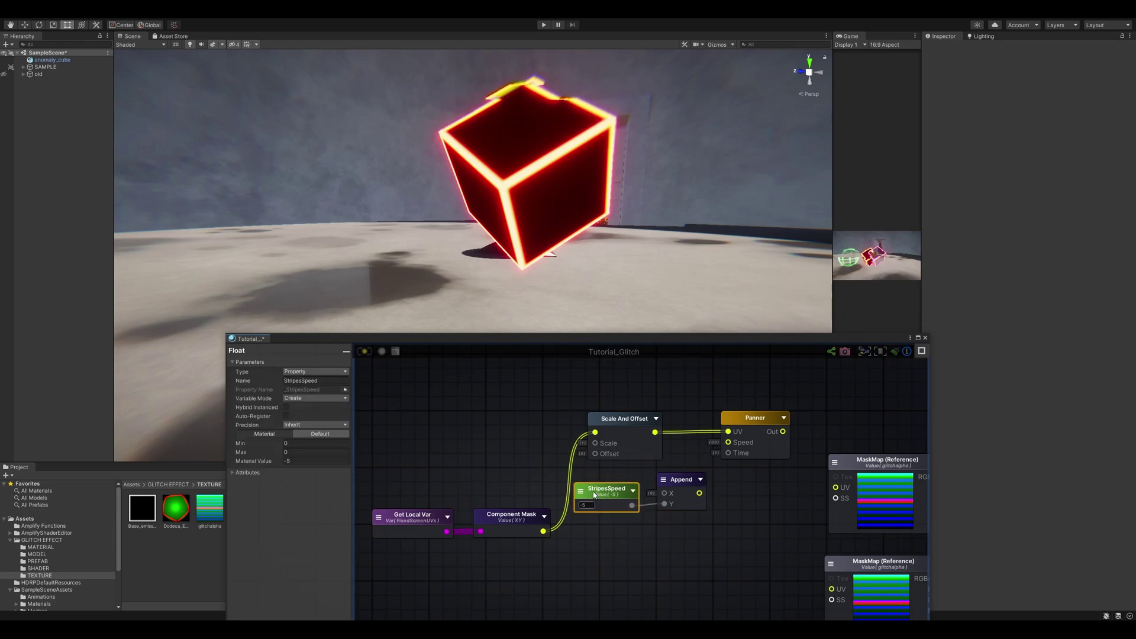
Duplicate the StripesSpeed float, place the copy before the Scale And Offset node and rename it StripesScale
{"action": "right_click_drag", "start_coordinate": [596, 494], "coordinate": [647, 511]}
{"action": "left_click", "coordinate": [536, 438]}
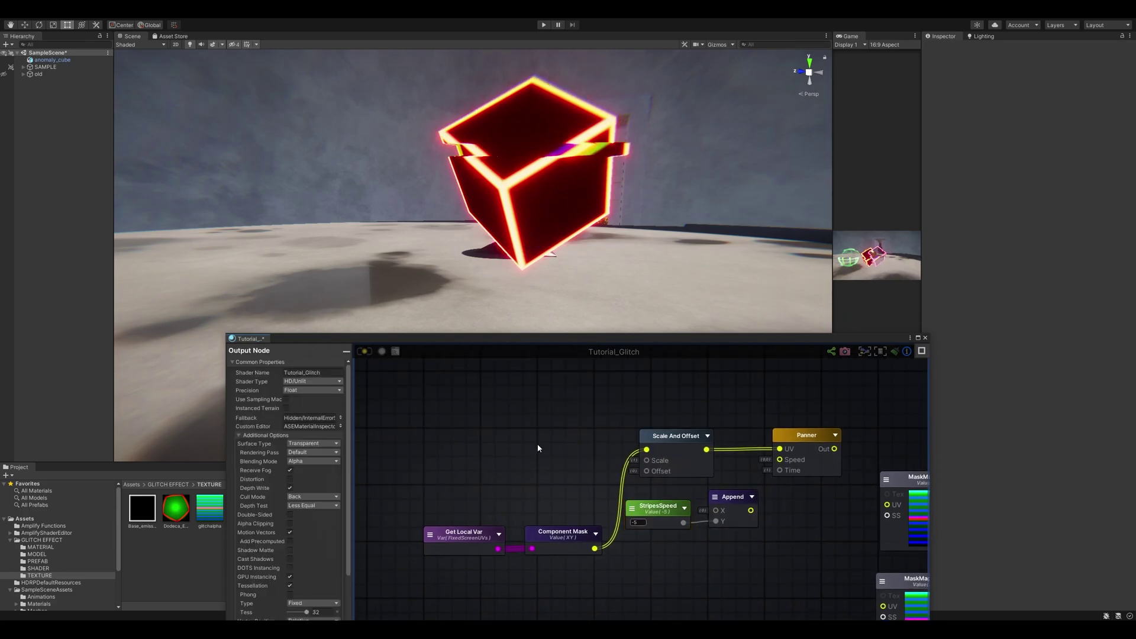
{"action": "left_click", "coordinate": [646, 503]}
{"action": "key", "text": "ctrl+d"}
{"action": "left_click_drag", "start_coordinate": [700, 525], "coordinate": [519, 430]}
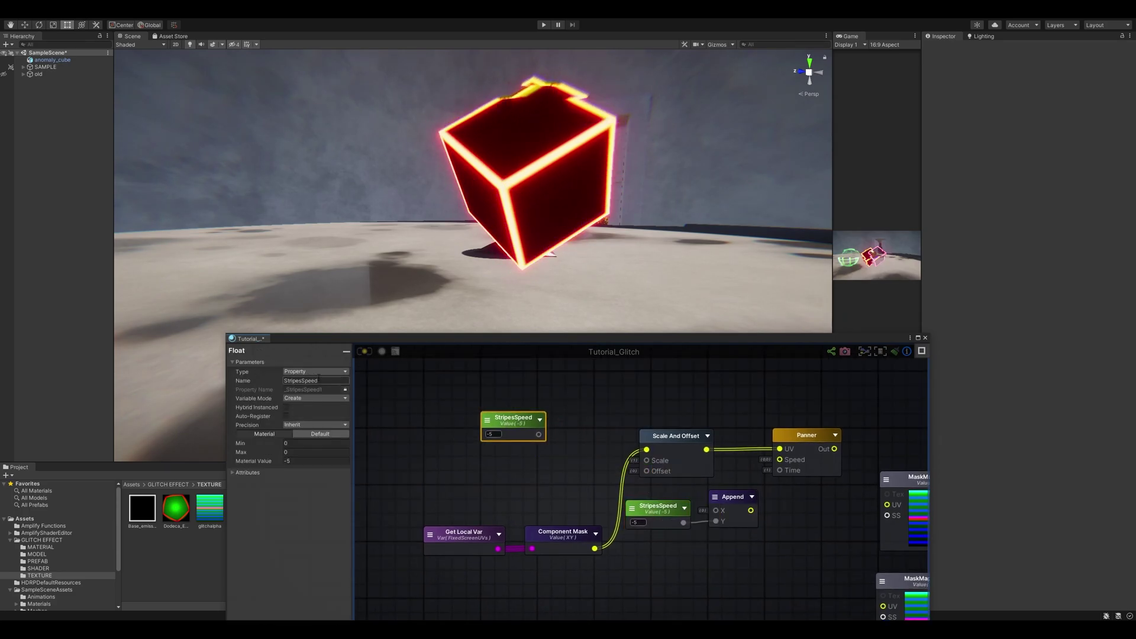
{"action": "type", "text": "cale"}
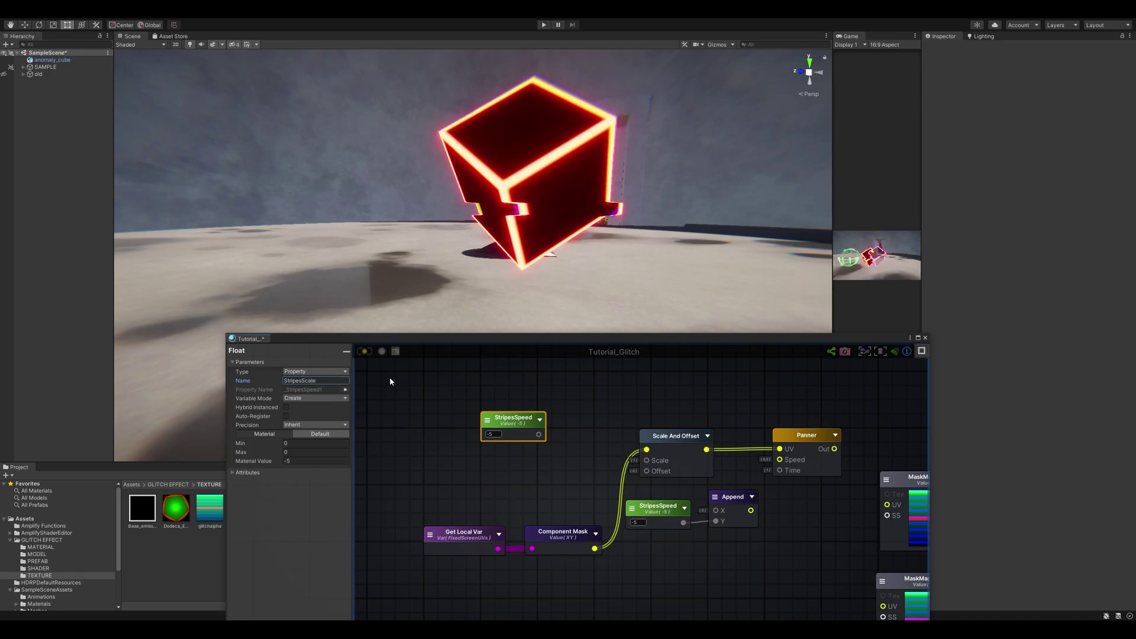
{"action": "left_click", "coordinate": [521, 421]}
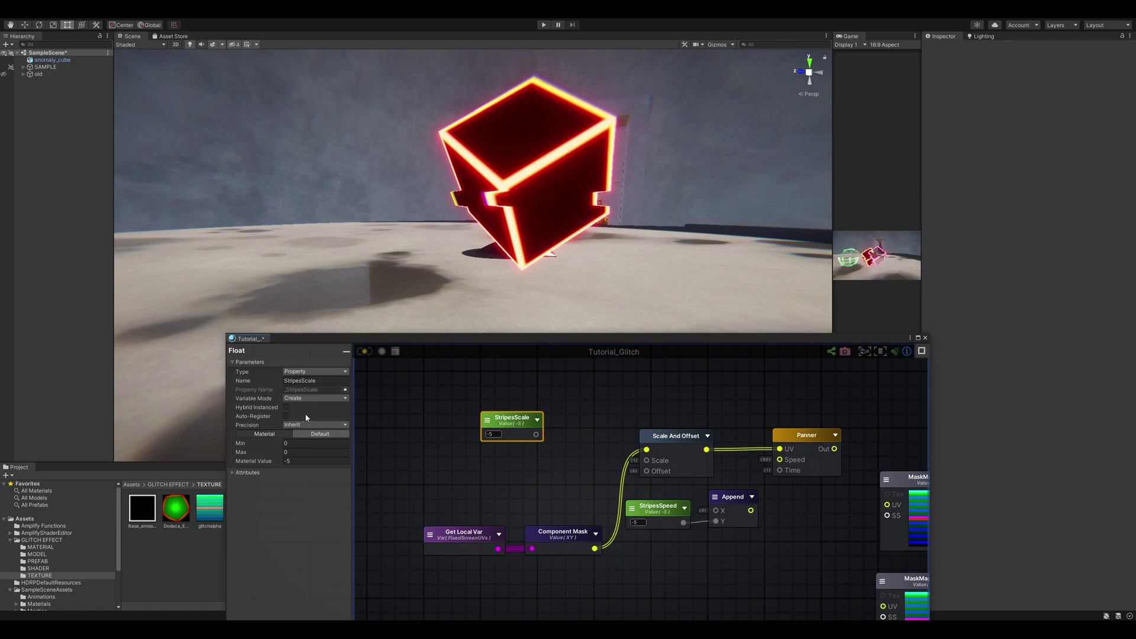
Set both the material value and the default value of StripesScale to 5
{"action": "left_click", "coordinate": [301, 462]}
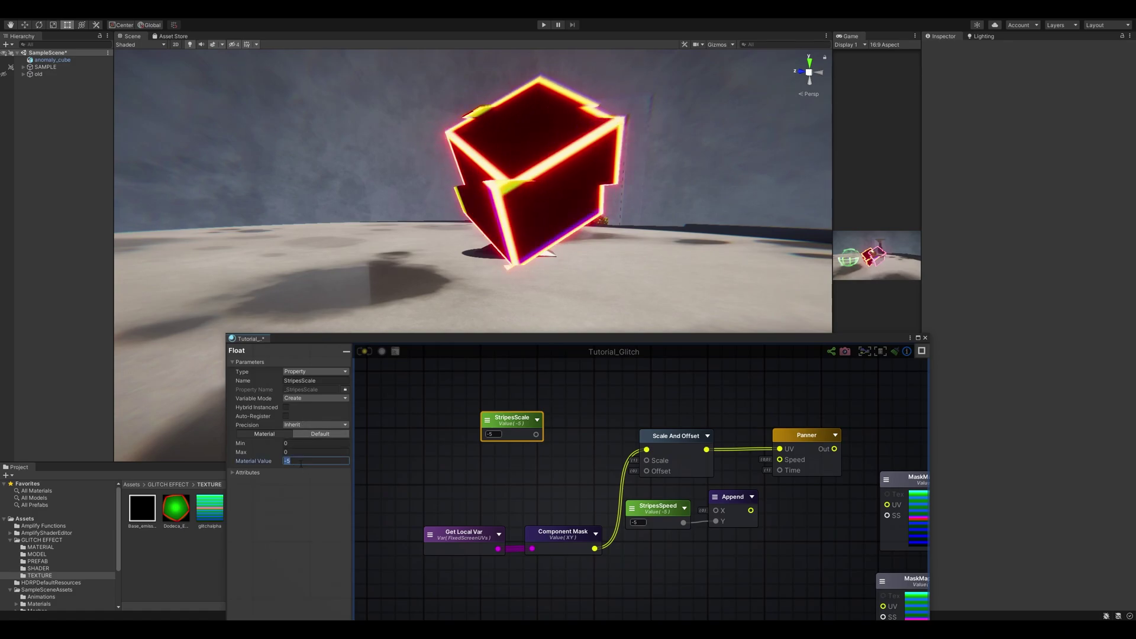
{"action": "left_click", "coordinate": [320, 435]}
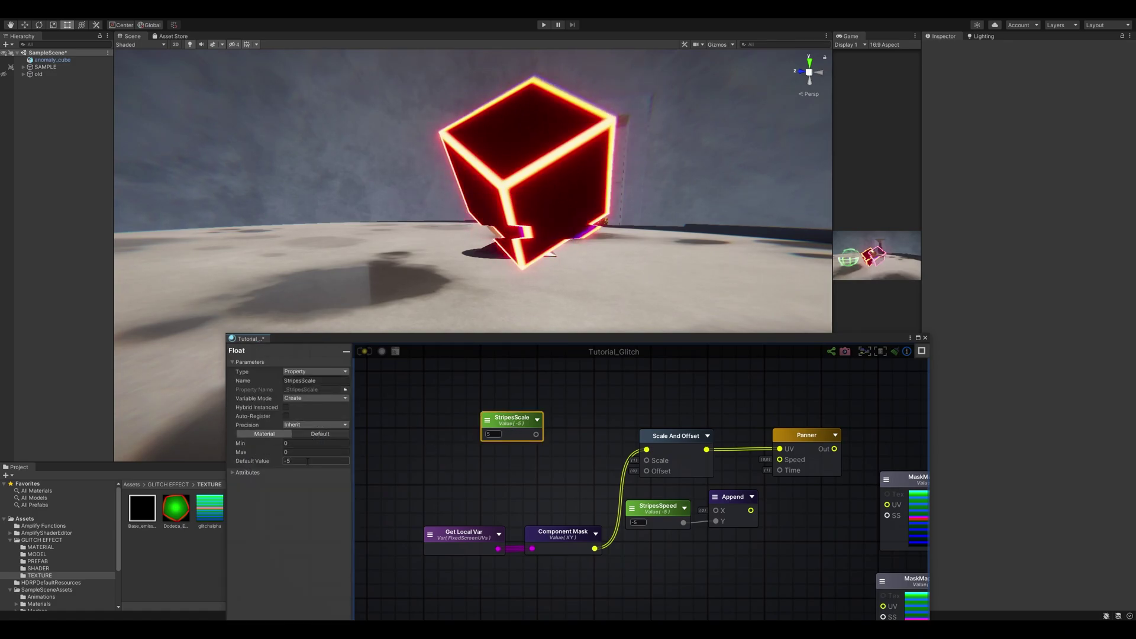
{"action": "left_click", "coordinate": [451, 454]}
{"action": "left_click", "coordinate": [523, 420]}
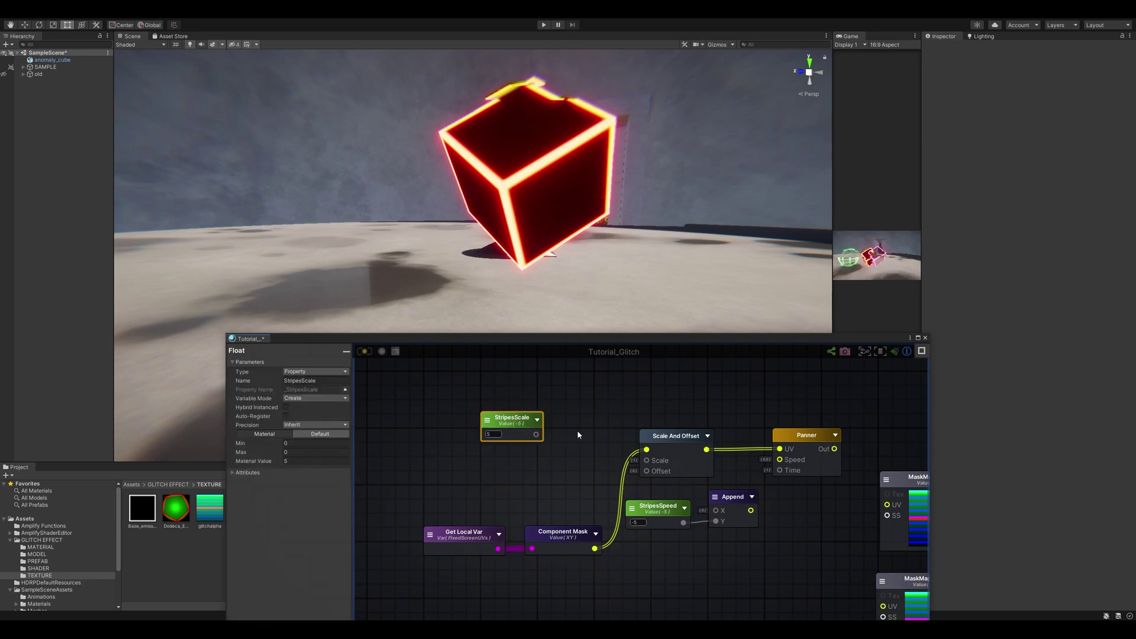
Connect StripesScale to the Scale input of Scale And Offset, and the Append output to the Panner's Speed input
{"action": "left_click_drag", "start_coordinate": [535, 435], "coordinate": [632, 456]}
{"action": "left_click_drag", "start_coordinate": [525, 423], "coordinate": [545, 447]}
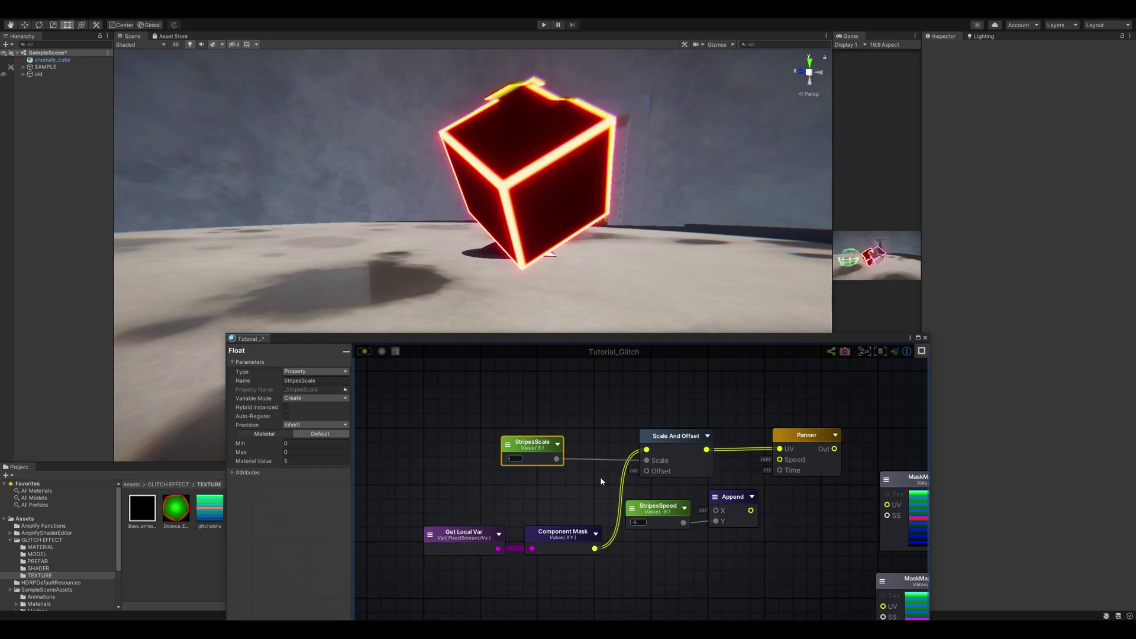
{"action": "scroll", "coordinate": [655, 492], "scroll_direction": "down", "scroll_amount": 2}
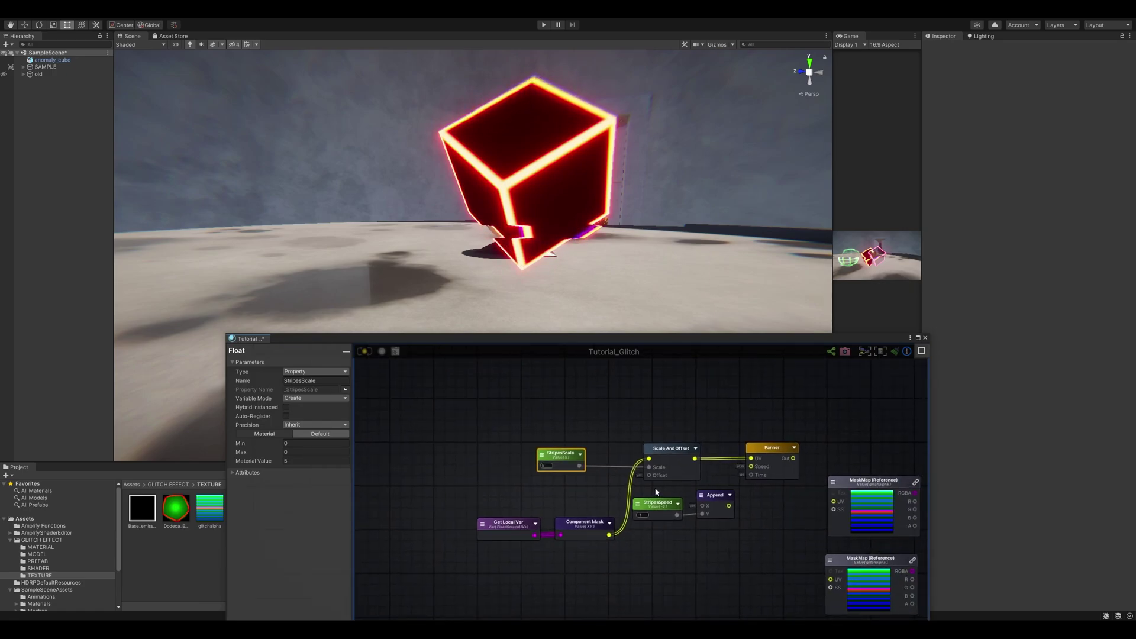
{"action": "scroll", "coordinate": [678, 513], "scroll_direction": "up", "scroll_amount": 2}
{"action": "left_click_drag", "start_coordinate": [692, 495], "coordinate": [720, 448]}
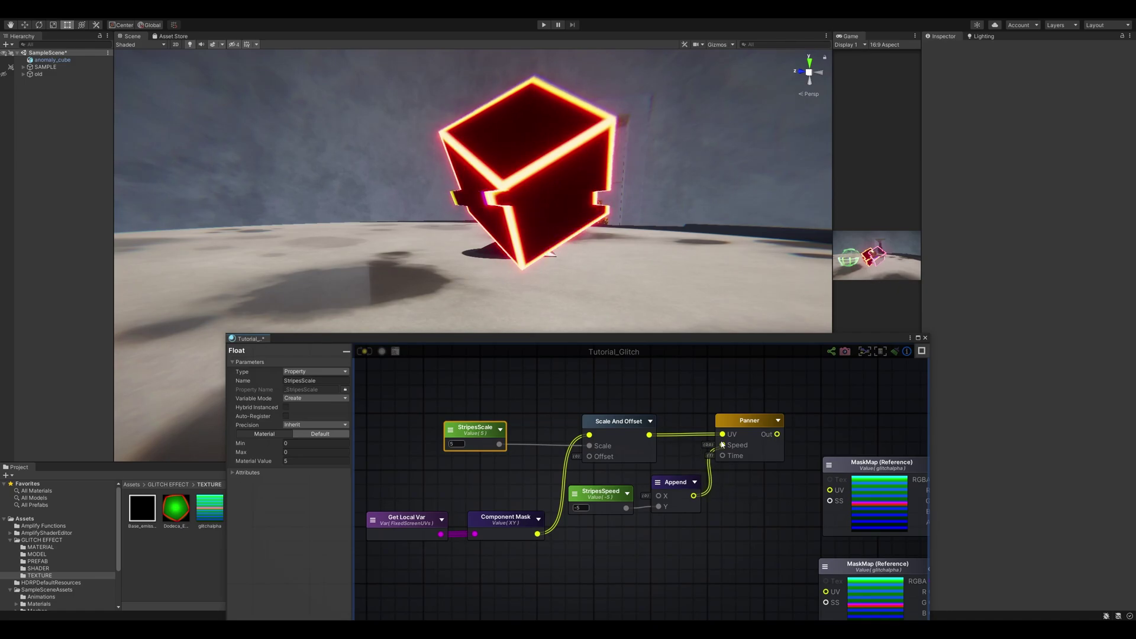
{"action": "scroll", "coordinate": [665, 509], "scroll_direction": "down", "scroll_amount": 3}
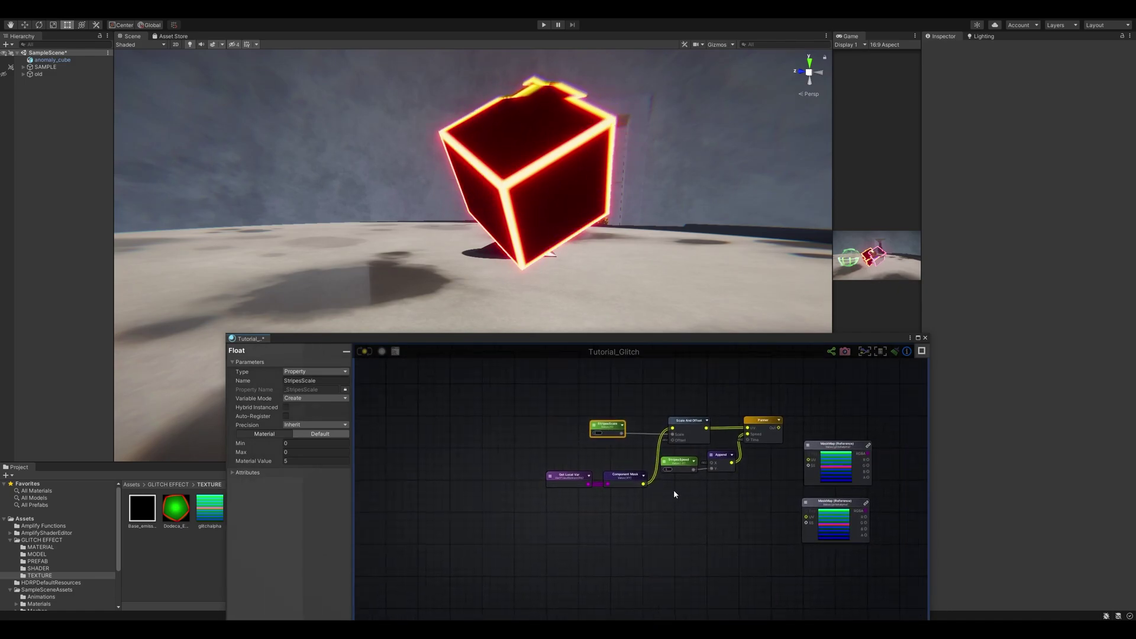
Duplicate the Panner node and place the copy below the original, beside the lower MaskMap sample
{"action": "left_click", "coordinate": [763, 433]}
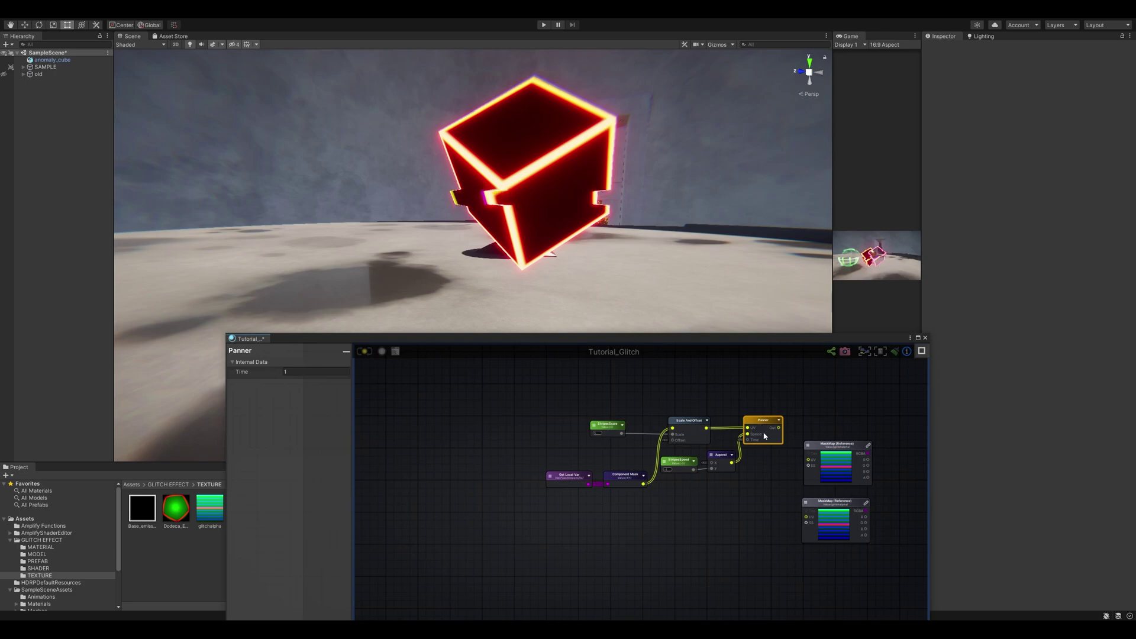
{"action": "key", "text": "ctrl+d"}
{"action": "left_click_drag", "start_coordinate": [804, 447], "coordinate": [763, 492]}
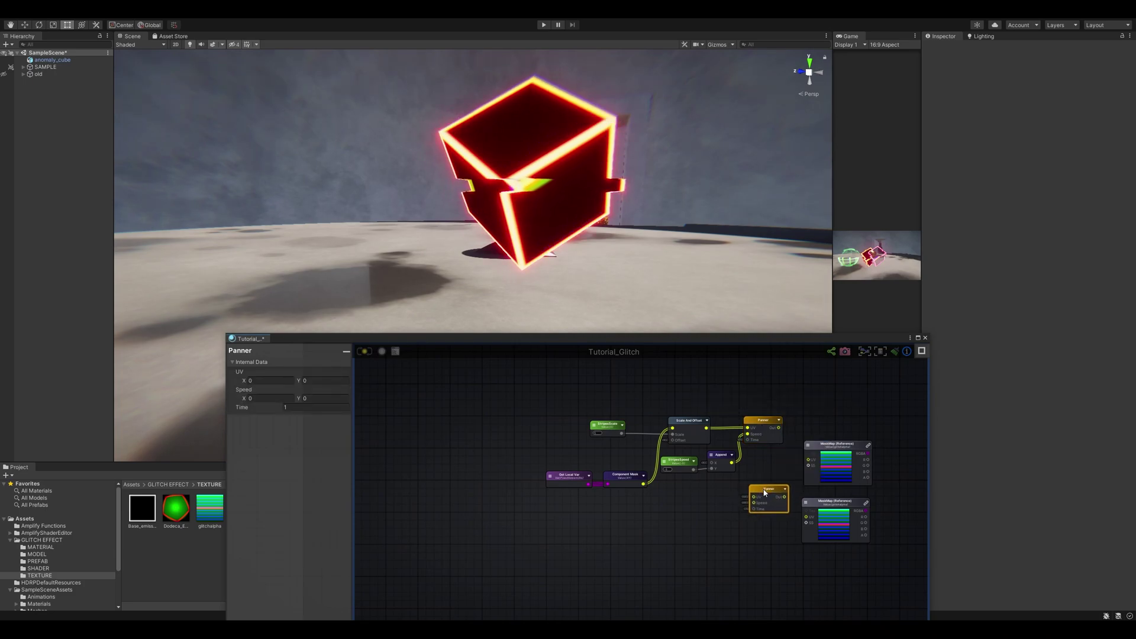
Duplicate the StripesSpeed and Append pair and place the copies before the lower Panner
{"action": "middle_click_drag", "start_coordinate": [677, 492], "coordinate": [658, 474]}
{"action": "scroll", "coordinate": [659, 475], "scroll_direction": "up", "scroll_amount": 2}
{"action": "left_click_drag", "start_coordinate": [718, 457], "coordinate": [660, 438]}
{"action": "key", "text": "ctrl+d"}
{"action": "left_click_drag", "start_coordinate": [742, 447], "coordinate": [650, 515]}
{"action": "scroll", "coordinate": [658, 543], "scroll_direction": "up", "scroll_amount": 2}
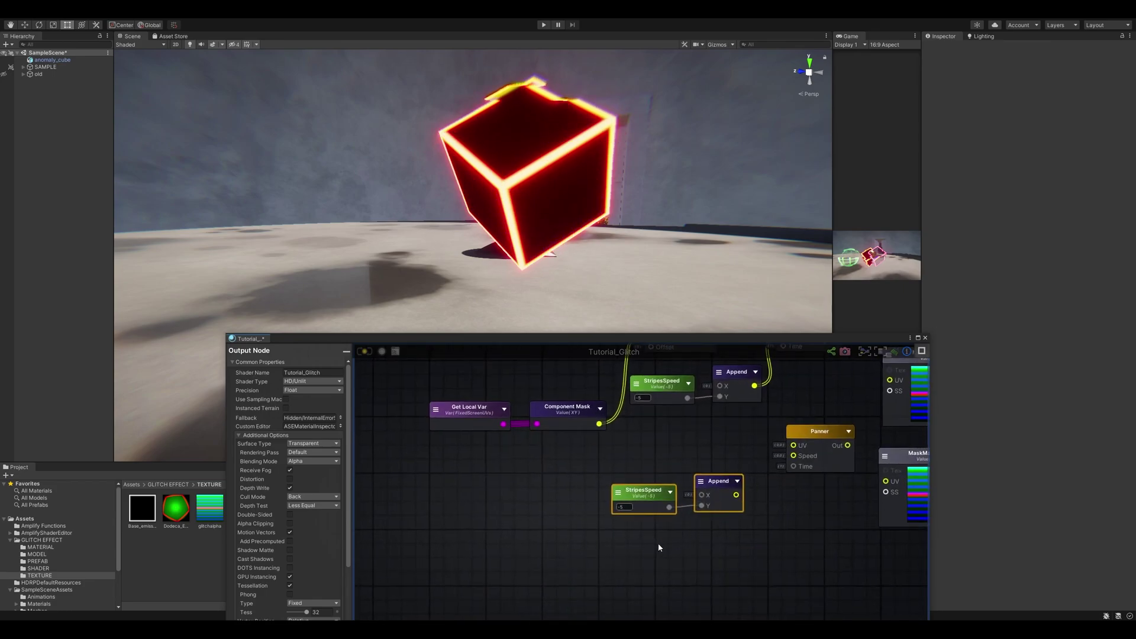
Rename the duplicated speed float to PulseSpeed and set its material and default values to -0.75
{"action": "left_click", "coordinate": [643, 492]}
{"action": "left_click", "coordinate": [329, 379]}
{"action": "type", "text": "PulseSpeed"}
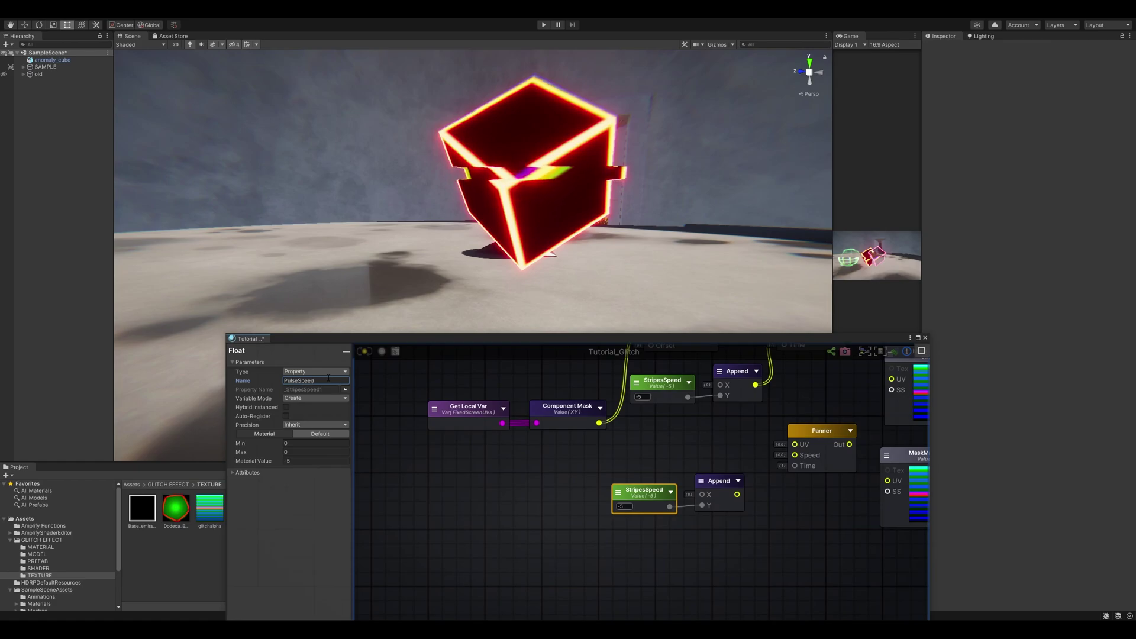
{"action": "left_click", "coordinate": [569, 487]}
{"action": "left_click", "coordinate": [644, 501]}
{"action": "left_click", "coordinate": [309, 461]}
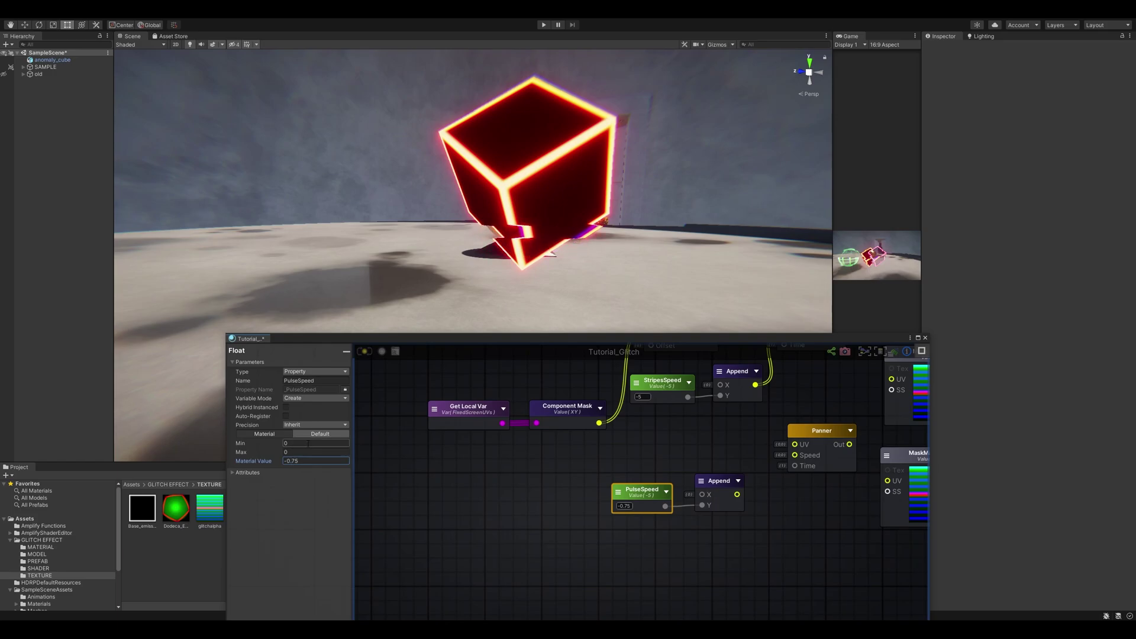
{"action": "key", "text": "BackSpace"}
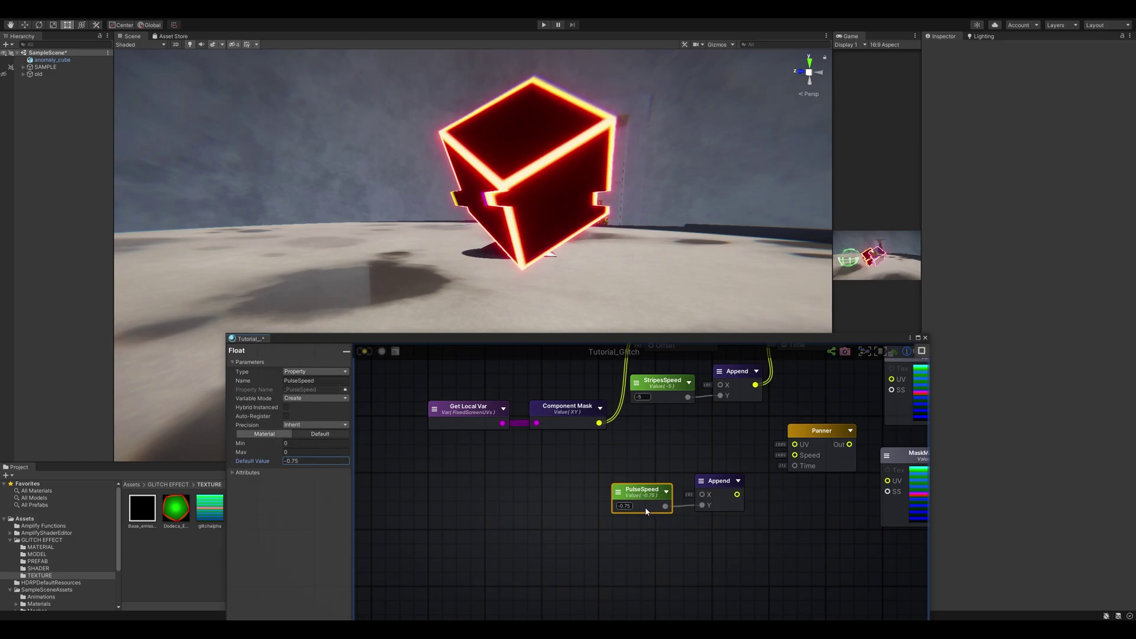
Connect the PulseSpeed Append to the lower Panner's Speed input and the Component Mask to its UV input
{"action": "middle_click_drag", "start_coordinate": [654, 527], "coordinate": [573, 518]}
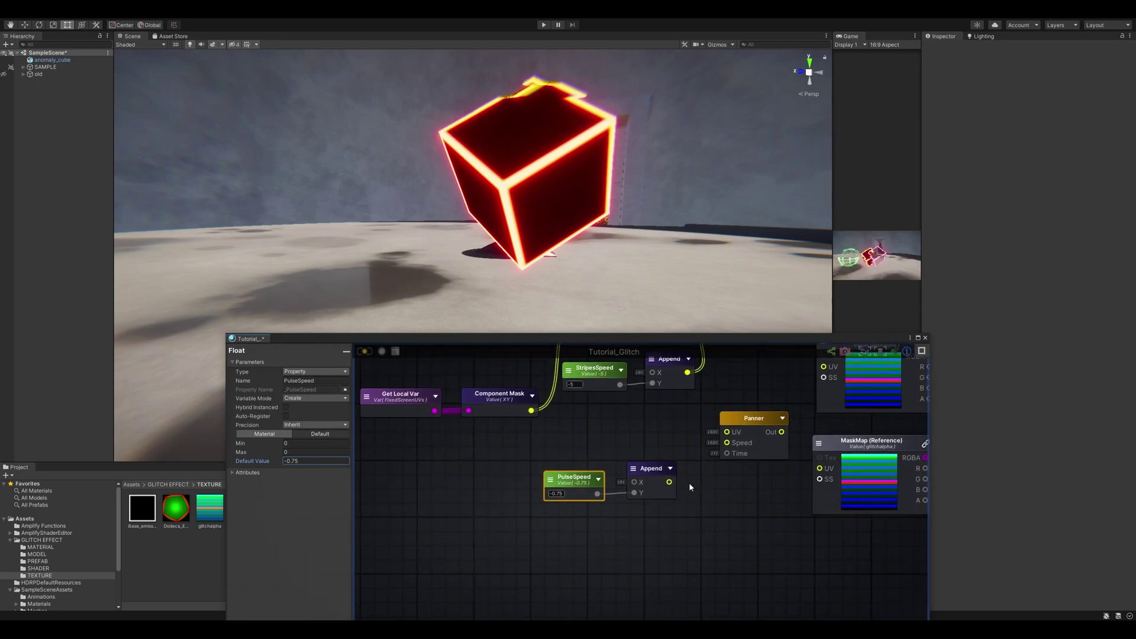
{"action": "left_click_drag", "start_coordinate": [732, 450], "coordinate": [729, 444]}
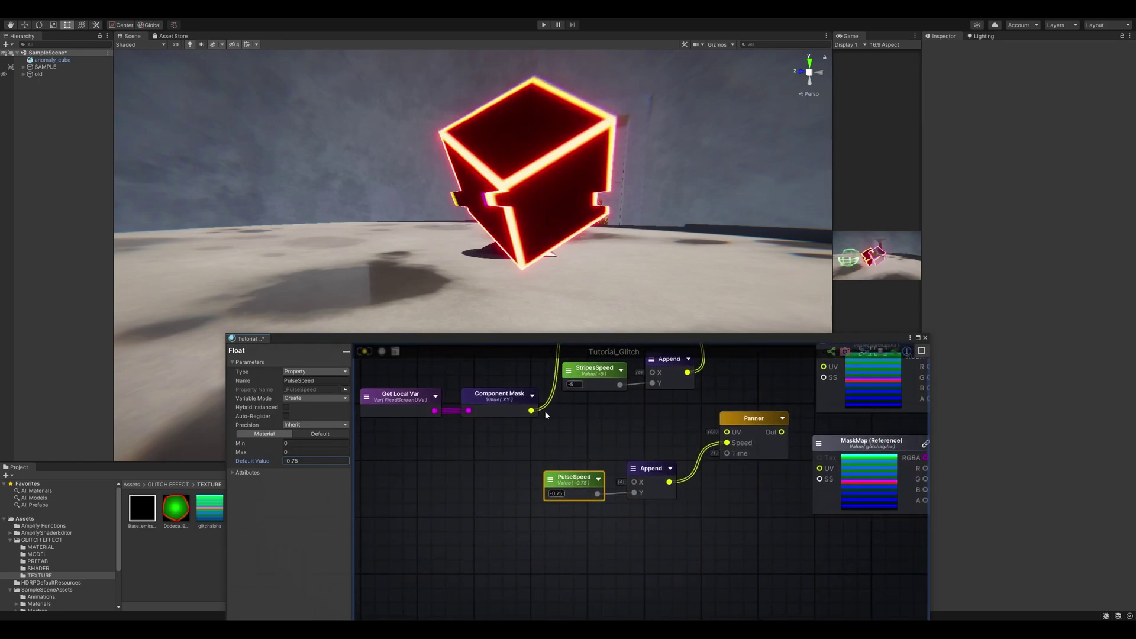
{"action": "scroll", "coordinate": [598, 442], "scroll_direction": "down", "scroll_amount": 5}
{"action": "left_click_drag", "start_coordinate": [600, 446], "coordinate": [522, 416]}
{"action": "left_click_drag", "start_coordinate": [595, 424], "coordinate": [561, 438]}
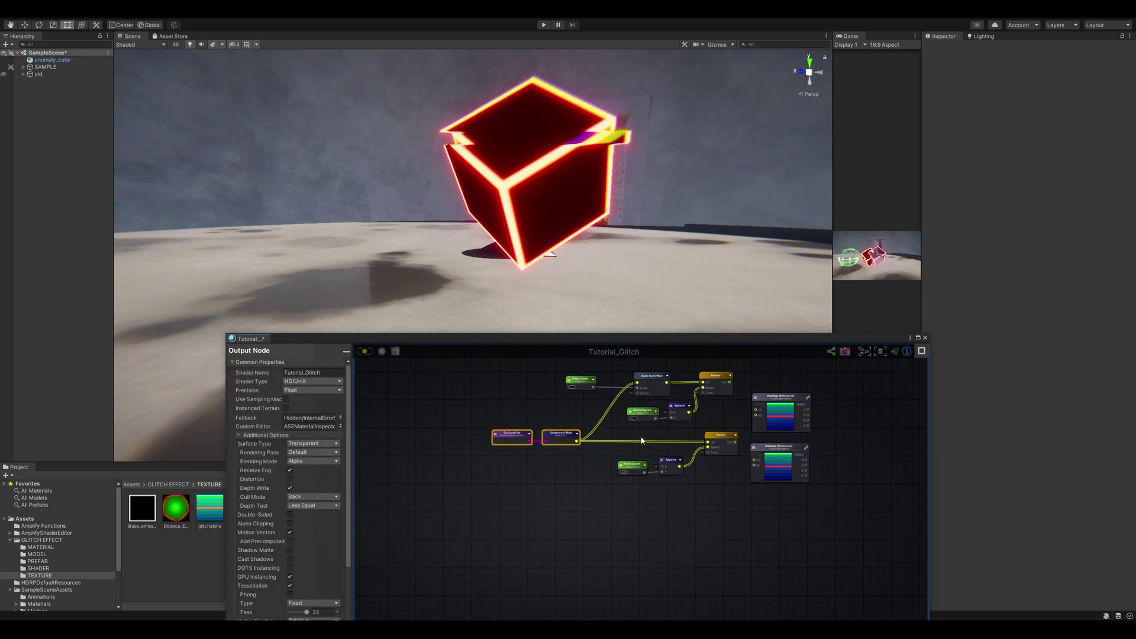
Add a Time node and connect it to the Time inputs of both Panners
{"action": "right_click", "coordinate": [554, 510]}
{"action": "type", "text": "tim"}
{"action": "left_click", "coordinate": [570, 558]}
{"action": "left_click_drag", "start_coordinate": [562, 512], "coordinate": [708, 453]}
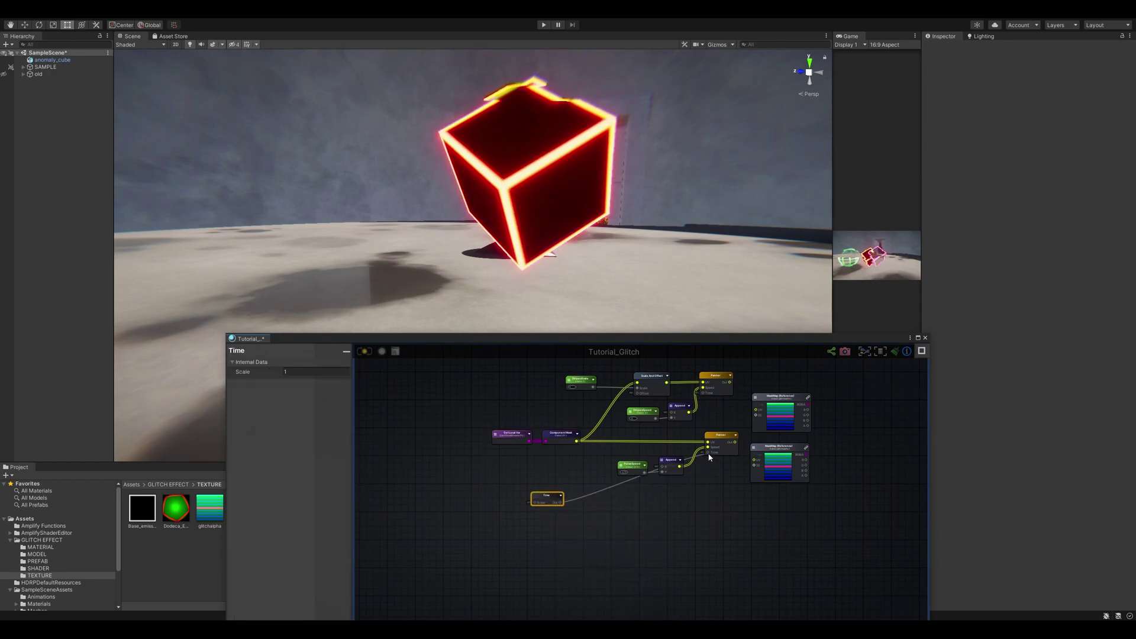
{"action": "left_click_drag", "start_coordinate": [560, 502], "coordinate": [704, 393]}
{"action": "left_click_drag", "start_coordinate": [556, 495], "coordinate": [552, 474]}
Examine how the original MaskMap sample is set up and wired in the existing node network
{"action": "middle_click_drag", "start_coordinate": [840, 461], "coordinate": [776, 517]}
{"action": "left_click", "coordinate": [744, 453]}
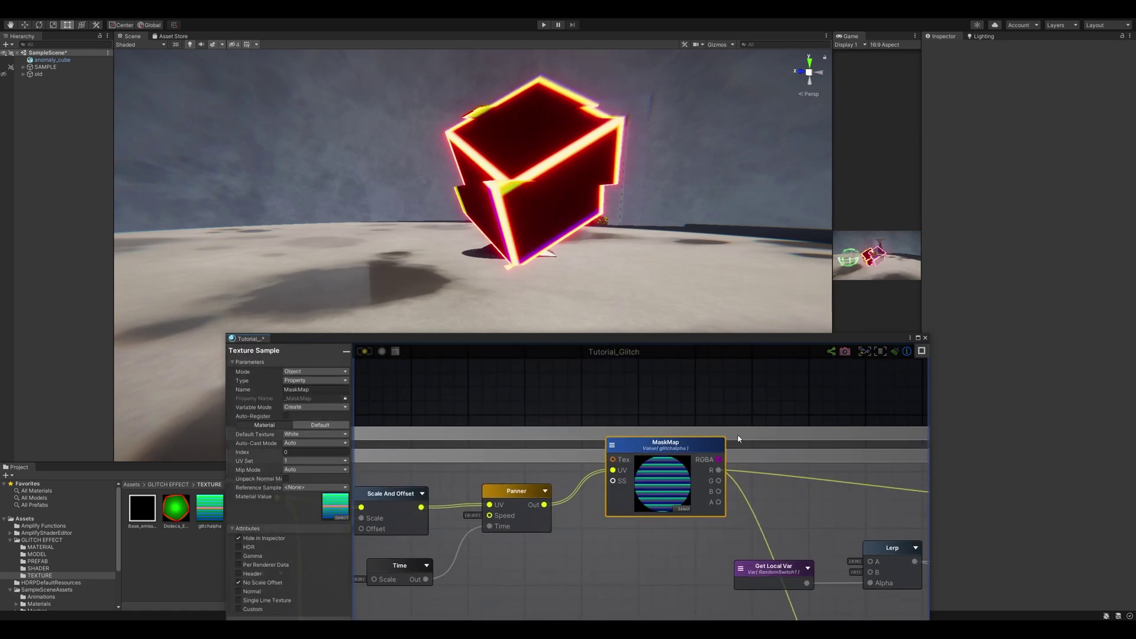
{"action": "scroll", "coordinate": [776, 405], "scroll_direction": "down", "scroll_amount": 5}
{"action": "left_click", "coordinate": [761, 407]}
{"action": "left_click", "coordinate": [744, 428]}
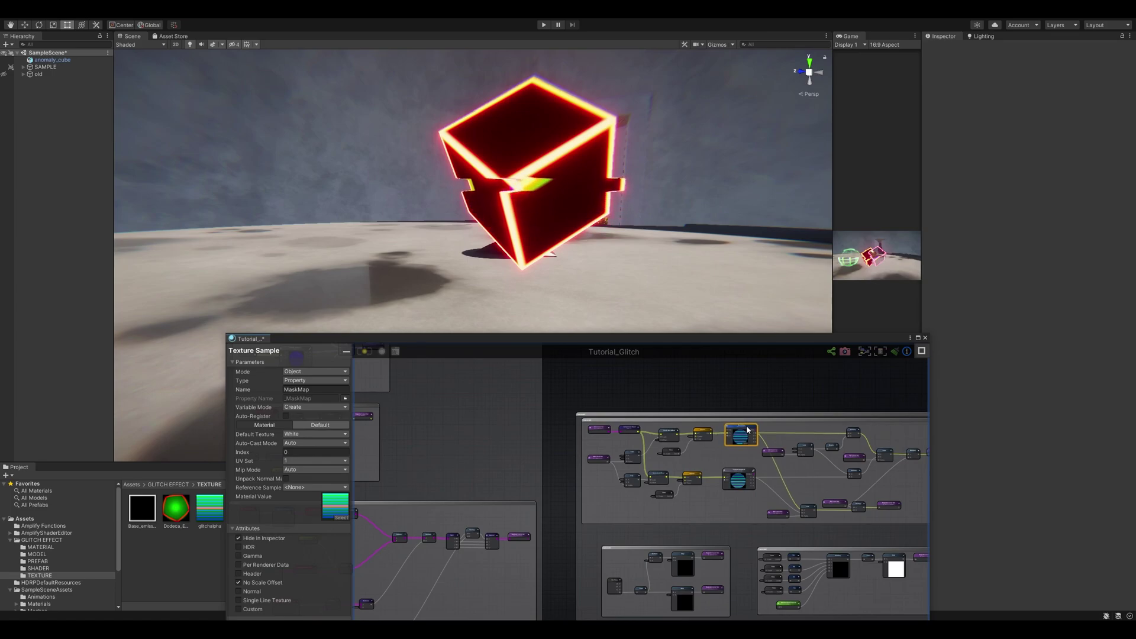
{"action": "middle_click_drag", "start_coordinate": [729, 473], "coordinate": [639, 618]}
{"action": "scroll", "coordinate": [744, 450], "scroll_direction": "up", "scroll_amount": 3}
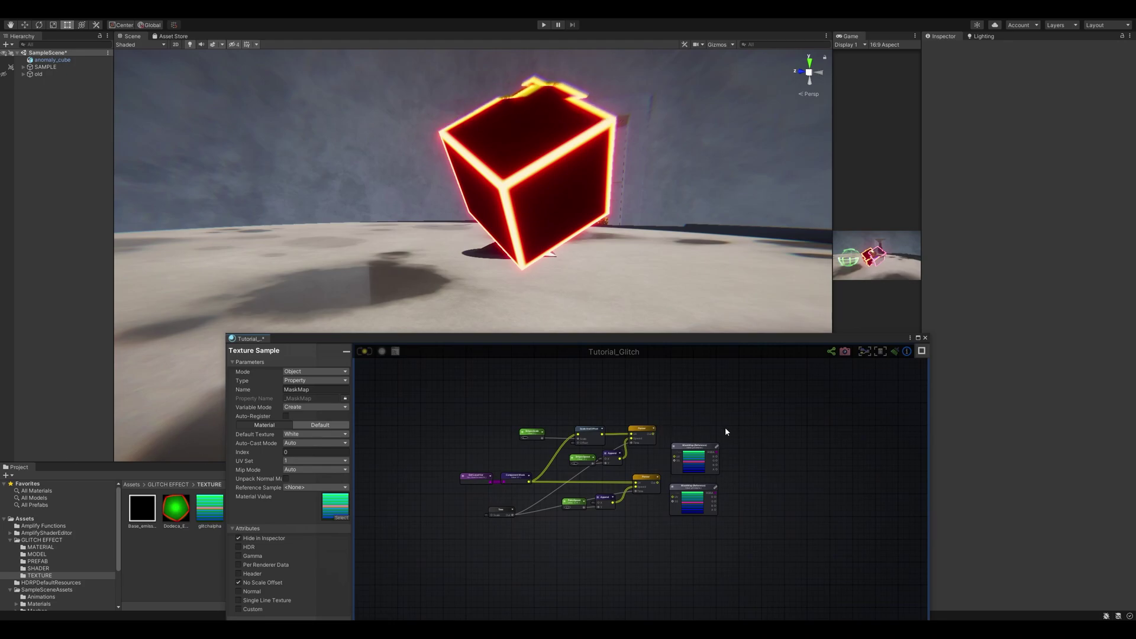
Connect the upper Panner's output to the upper MaskMap sample's UV input and align the sample with the Panner
{"action": "scroll", "coordinate": [729, 424], "scroll_direction": "up", "scroll_amount": 3}
{"action": "left_click", "coordinate": [656, 435]}
{"action": "left_click_drag", "start_coordinate": [639, 449], "coordinate": [656, 426]}
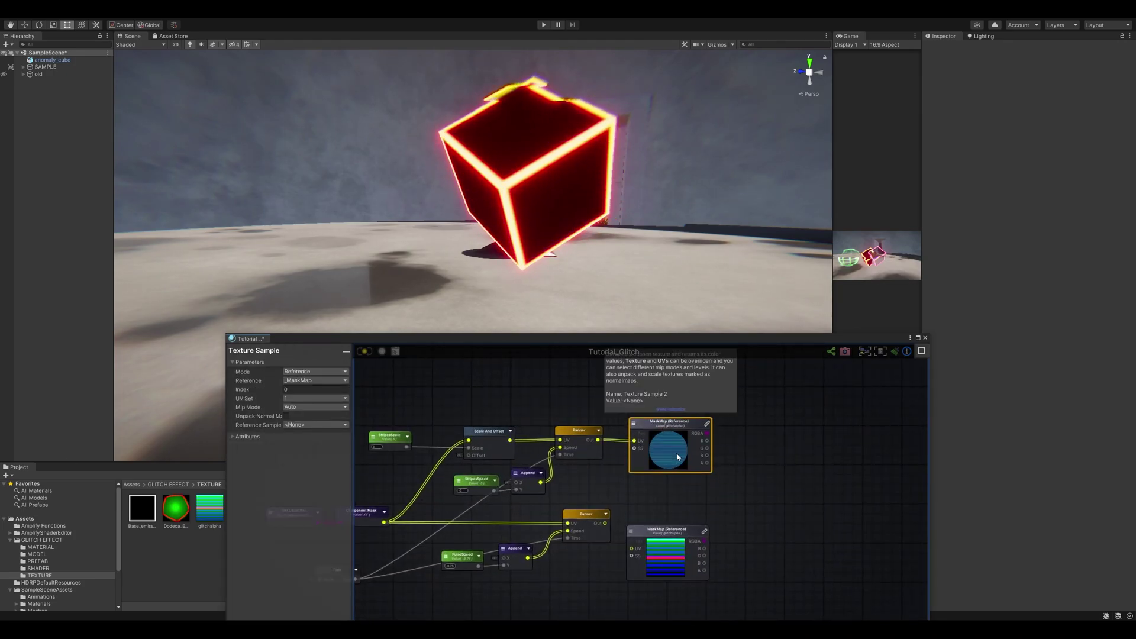
Connect the lower Panner's output to the lower MaskMap sample's UV input and align the sample with the Panner
{"action": "scroll", "coordinate": [676, 453], "scroll_direction": "up", "scroll_amount": 2}
{"action": "left_click_drag", "start_coordinate": [672, 575], "coordinate": [671, 540]}
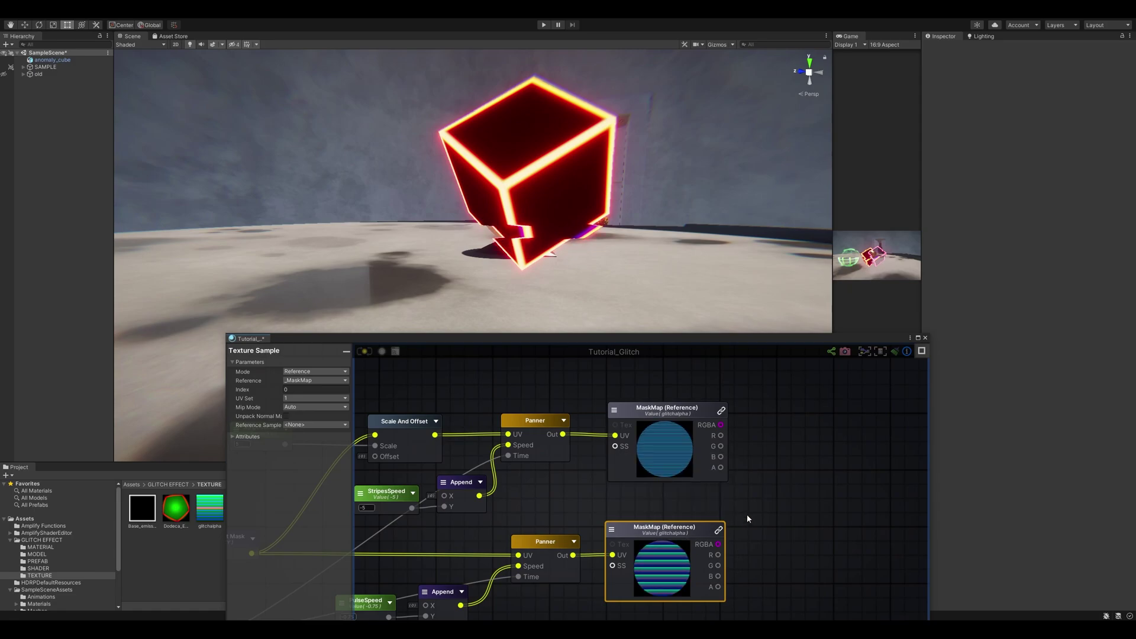
{"action": "middle_click_drag", "start_coordinate": [780, 449], "coordinate": [745, 443]}
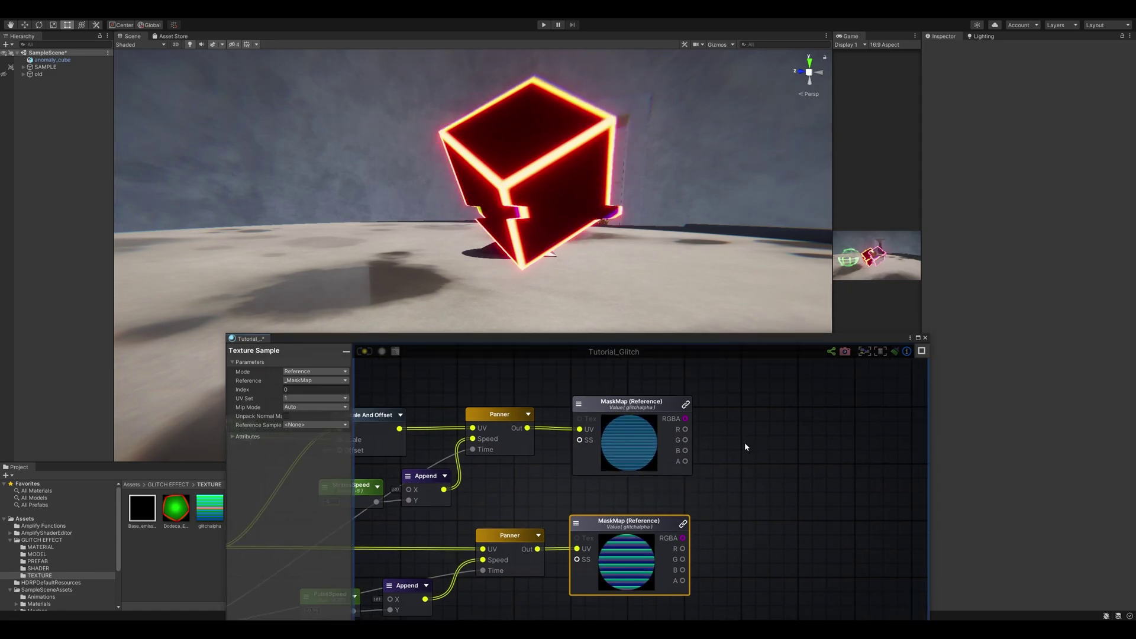
Add a Relay node fed by the upper MaskMap sample's B channel and expand its preview
{"action": "right_click", "coordinate": [750, 452]}
{"action": "type", "text": "rel"}
{"action": "left_click", "coordinate": [768, 474]}
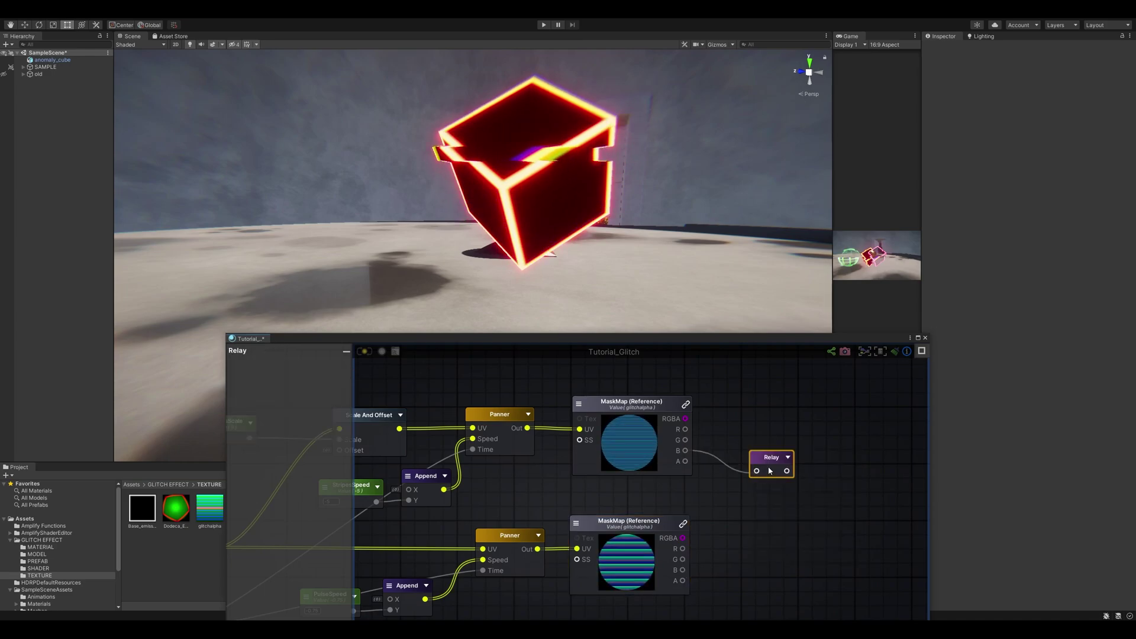
{"action": "left_click", "coordinate": [787, 457]}
{"action": "left_click_drag", "start_coordinate": [790, 459], "coordinate": [796, 435]}
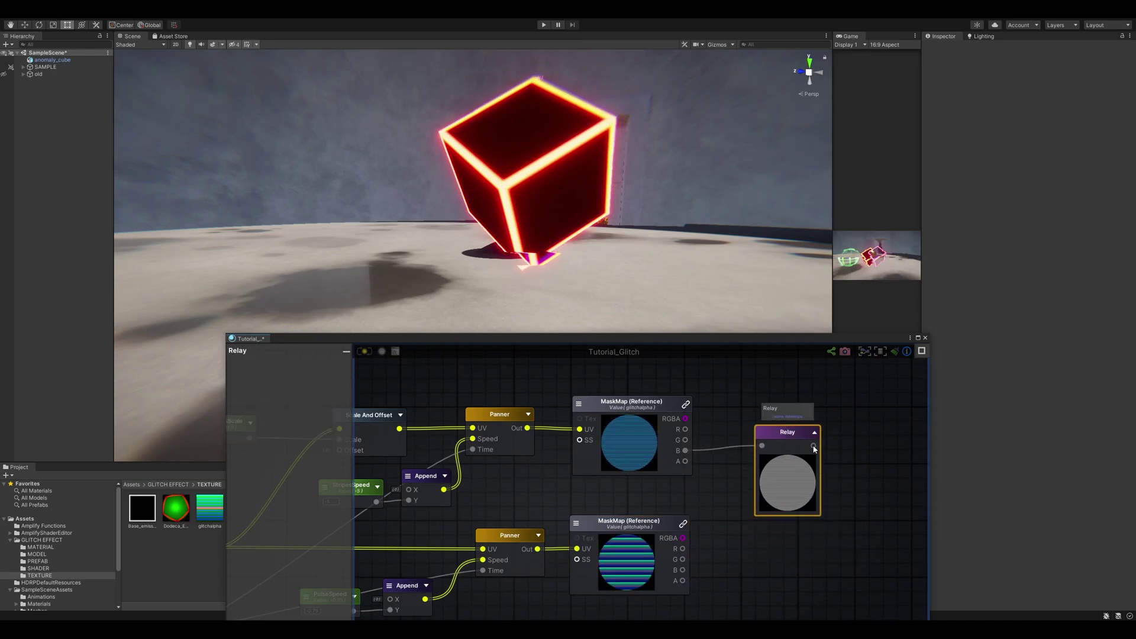
{"action": "scroll", "coordinate": [828, 455], "scroll_direction": "down", "scroll_amount": 5}
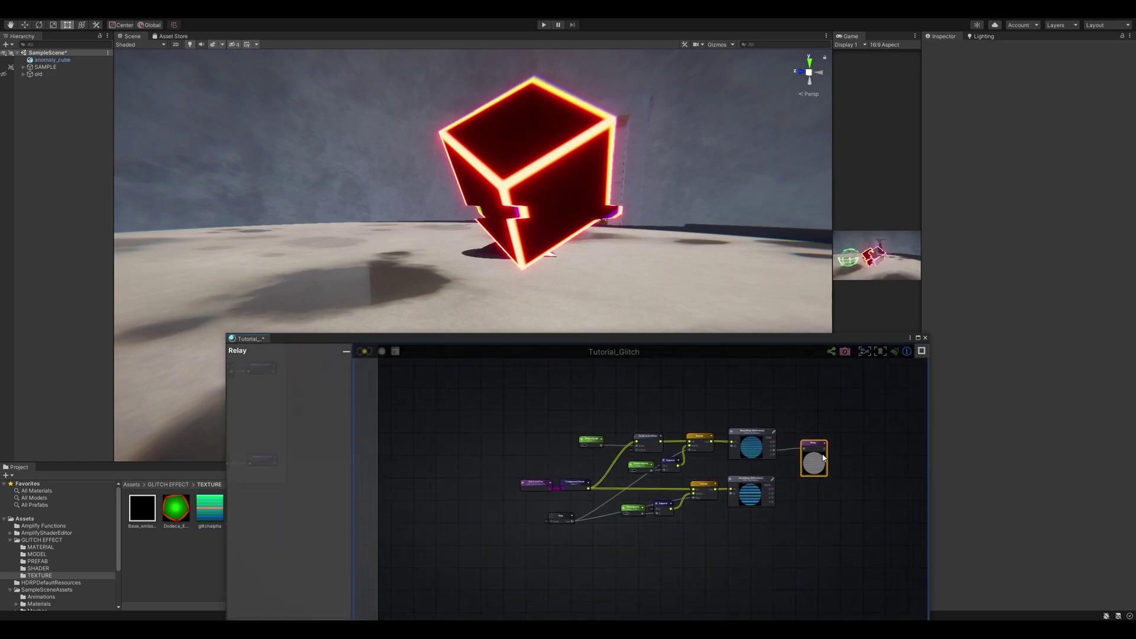
Connect the Relay's output to the output node's Color input and save the shader to preview the stripes on the cube
{"action": "middle_click_drag", "start_coordinate": [828, 455], "coordinate": [683, 496]}
{"action": "left_click_drag", "start_coordinate": [783, 423], "coordinate": [775, 527]}
{"action": "middle_click_drag", "start_coordinate": [809, 372], "coordinate": [774, 528]}
{"action": "left_click_drag", "start_coordinate": [803, 463], "coordinate": [801, 468]}
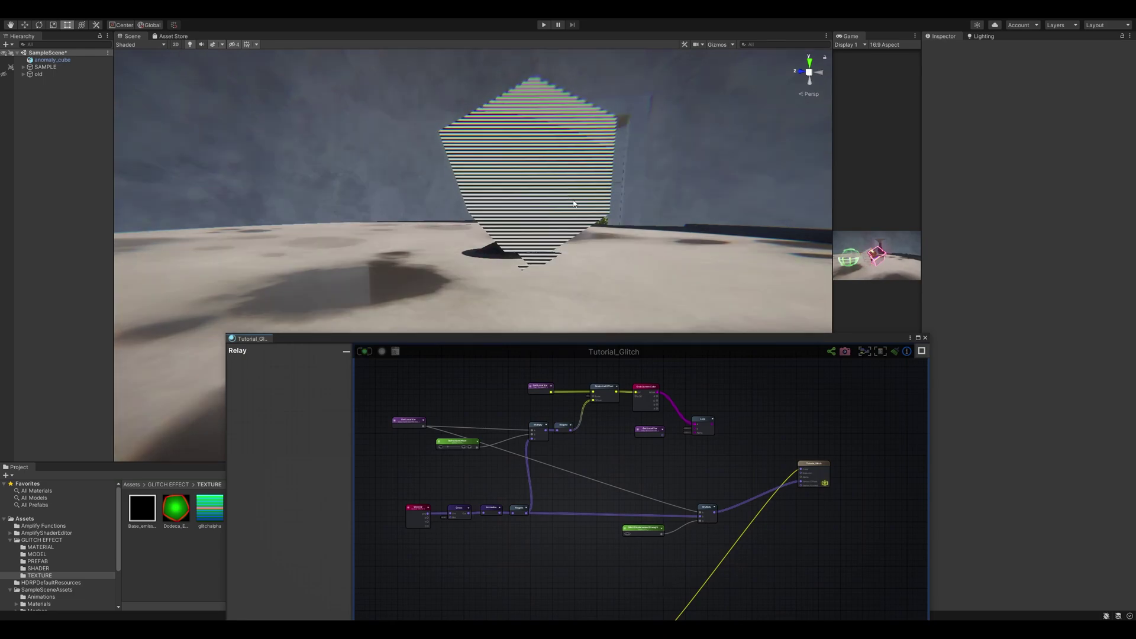
{"action": "scroll", "coordinate": [634, 497], "scroll_direction": "down", "scroll_amount": 2}
{"action": "middle_click_drag", "start_coordinate": [642, 615], "coordinate": [669, 492]}
{"action": "scroll", "coordinate": [672, 495], "scroll_direction": "up", "scroll_amount": 4}
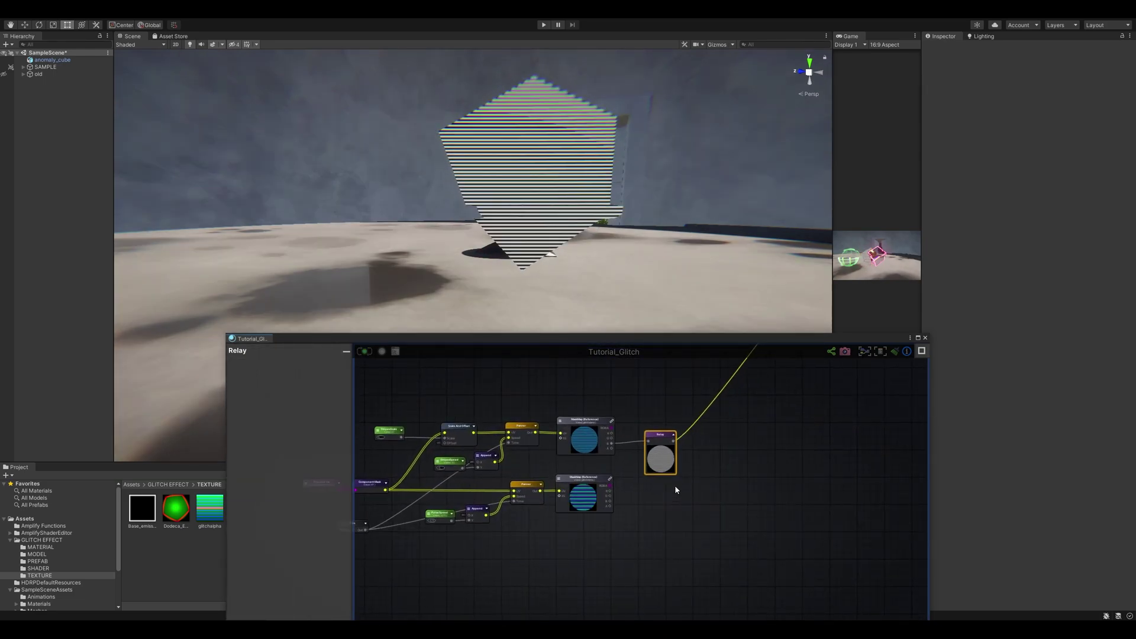
{"action": "middle_click_drag", "start_coordinate": [680, 450], "coordinate": [686, 472]}
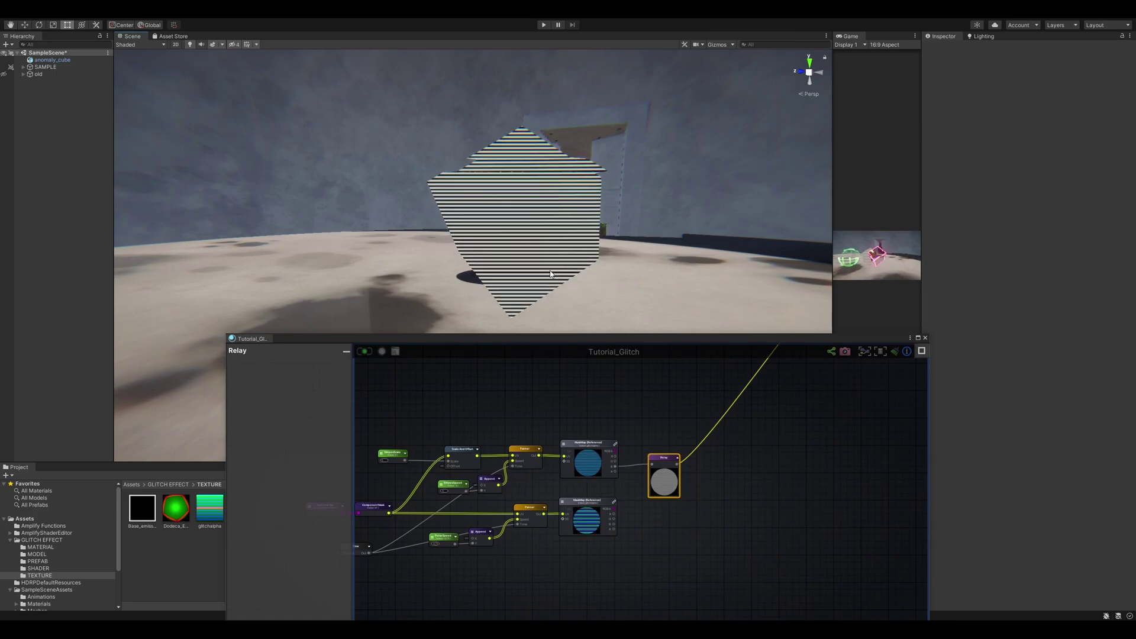
Add two Float nodes, one beneath the other, above the upper MaskMap sample
{"action": "middle_click_drag", "start_coordinate": [645, 428], "coordinate": [697, 441]}
{"action": "scroll", "coordinate": [687, 438], "scroll_direction": "up", "scroll_amount": 1}
{"action": "scroll", "coordinate": [687, 440], "scroll_direction": "up", "scroll_amount": 1}
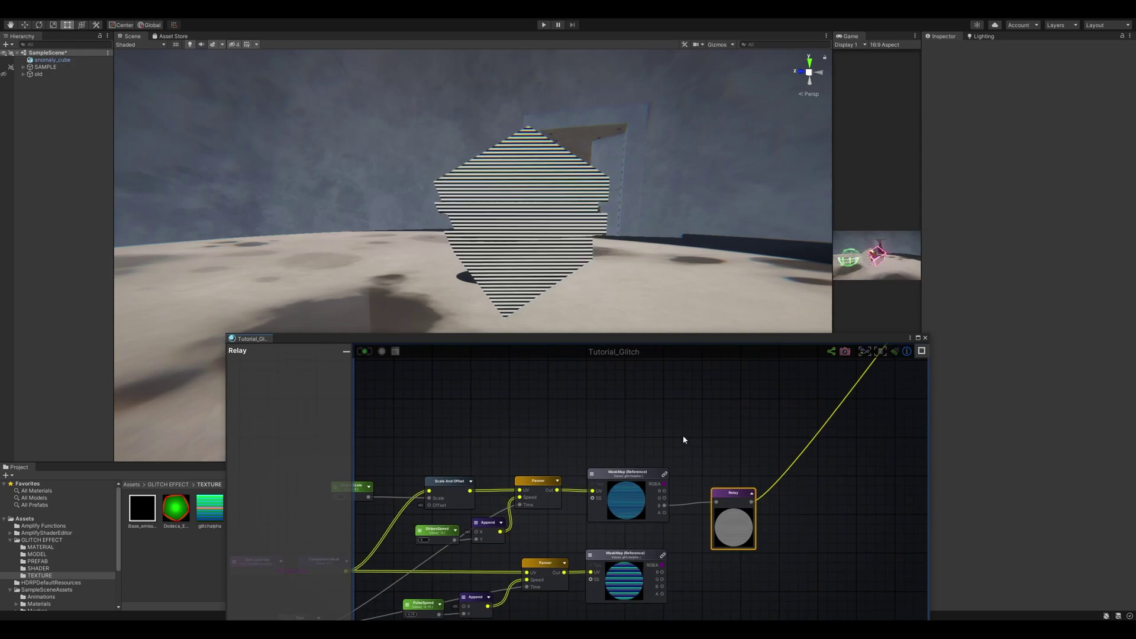
{"action": "scroll", "coordinate": [640, 400], "scroll_direction": "up", "scroll_amount": 2}
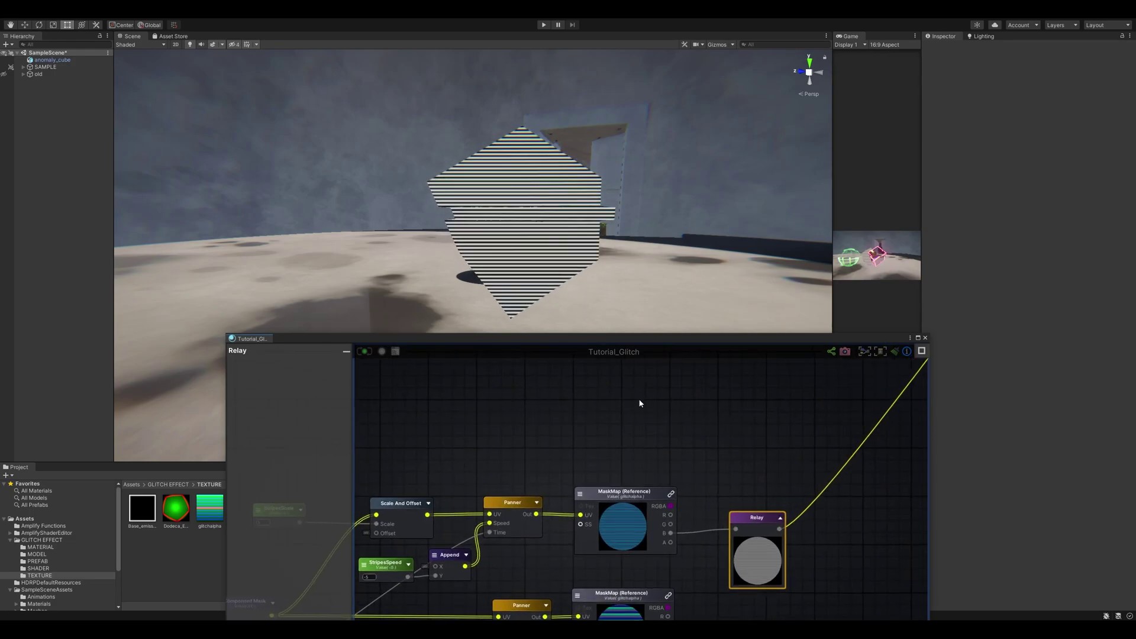
{"action": "left_click", "coordinate": [644, 414]}
{"action": "right_click", "coordinate": [611, 436]}
{"action": "left_click", "coordinate": [563, 416]}
{"action": "key", "text": "1"}
{"action": "left_click", "coordinate": [579, 410]}
{"action": "left_click", "coordinate": [587, 442]}
{"action": "mouse_move", "coordinate": [594, 422]}
{"action": "left_mouse_down"}
{"action": "mouse_move", "coordinate": [607, 409]}
{"action": "mouse_move", "coordinate": [592, 407]}
{"action": "left_mouse_up"}
Set the upper Float's maximum to 1, name it OverallOpacity and convert it to a property
{"action": "left_click", "coordinate": [298, 407]}
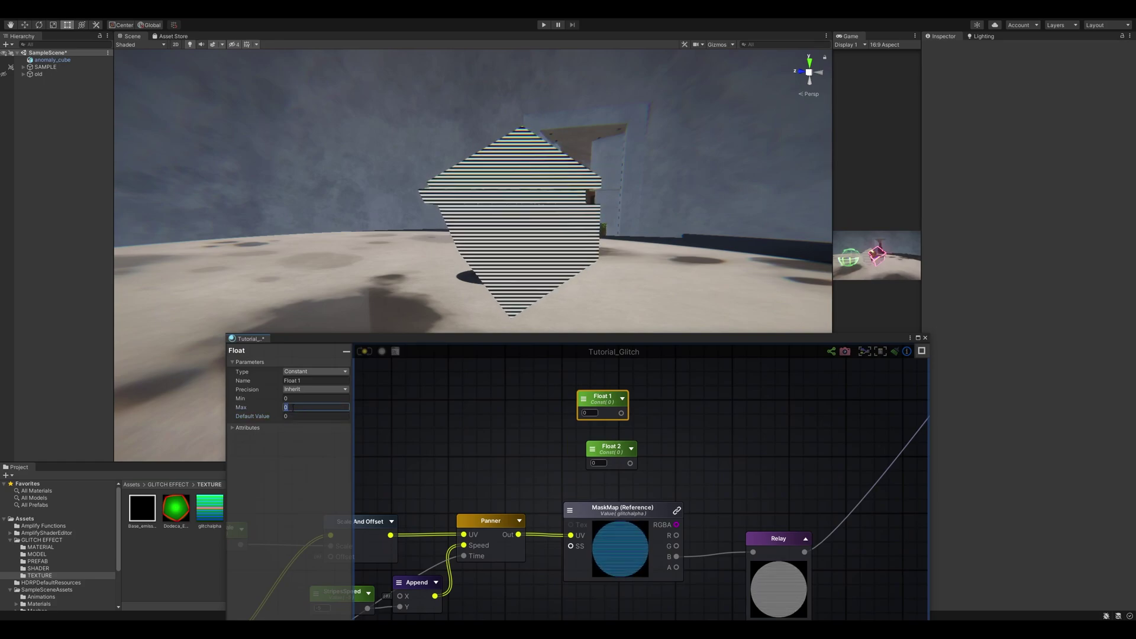
{"action": "type", "text": "1"}
{"action": "key", "text": "Return"}
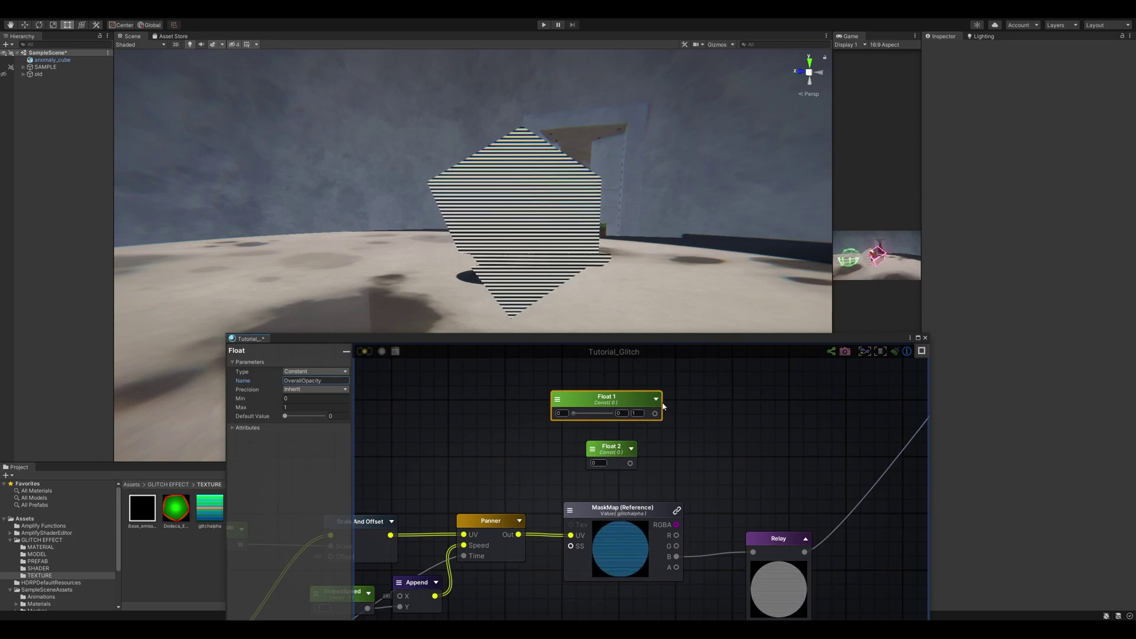
{"action": "left_click_drag", "start_coordinate": [627, 400], "coordinate": [619, 393]}
{"action": "left_click", "coordinate": [550, 399]}
{"action": "left_click", "coordinate": [571, 414]}
Name the second Float StripesIntensity, set its maximum to 1 and place it under OverallOpacity
{"action": "left_click_drag", "start_coordinate": [603, 450], "coordinate": [586, 446]}
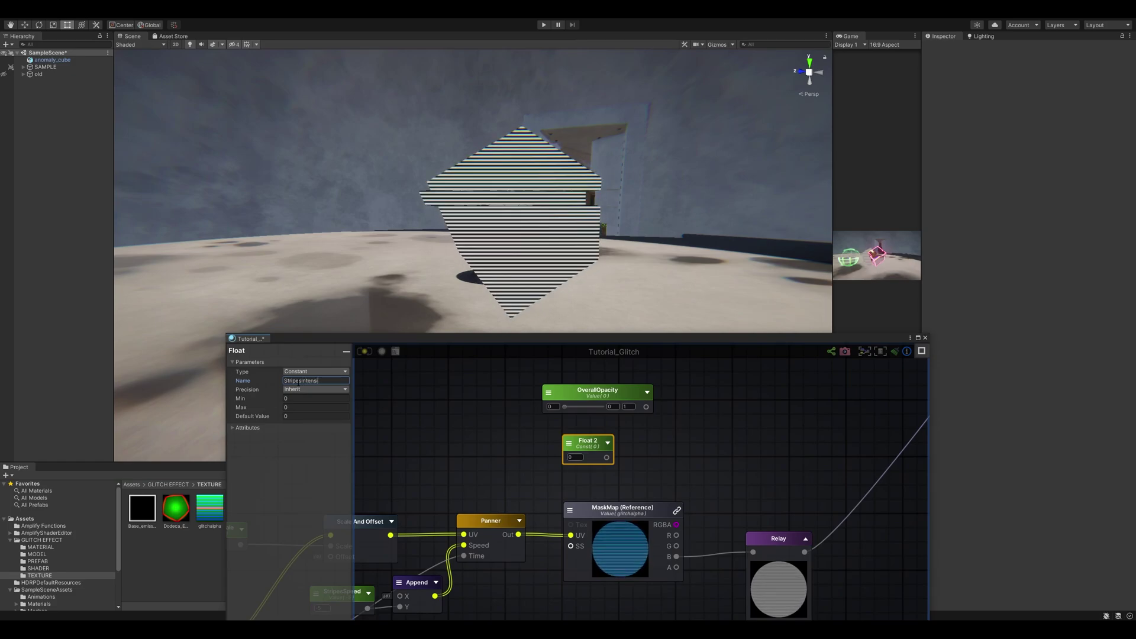
{"action": "left_click", "coordinate": [403, 398]}
{"action": "left_click", "coordinate": [593, 450]}
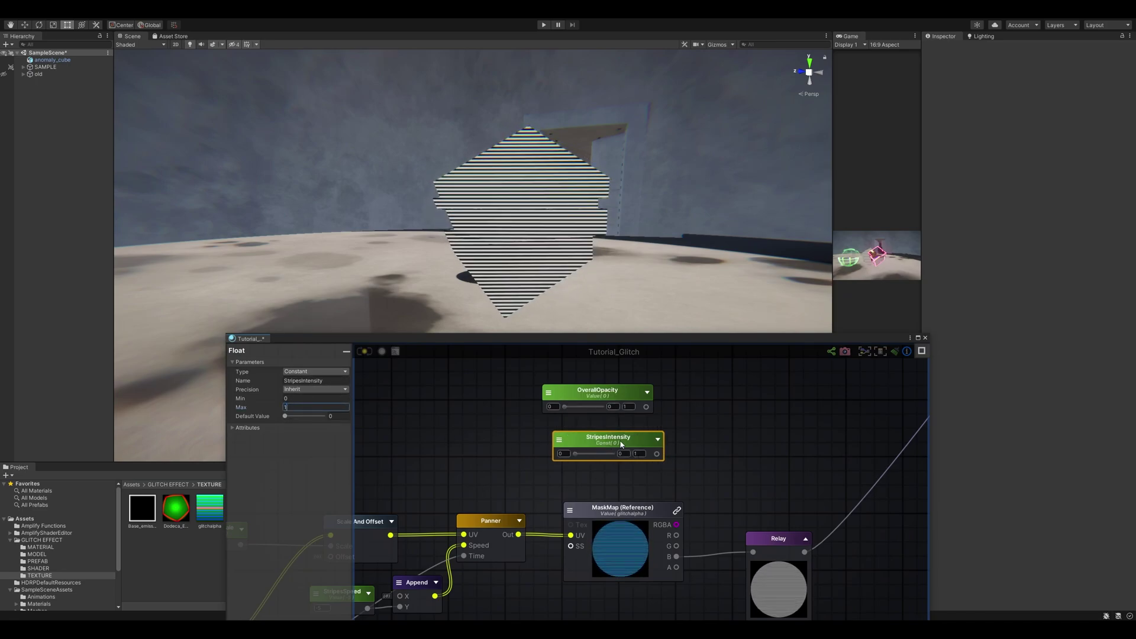
Set both the default value and the material value of OverallOpacity to 0.5
{"action": "left_click", "coordinate": [600, 402]}
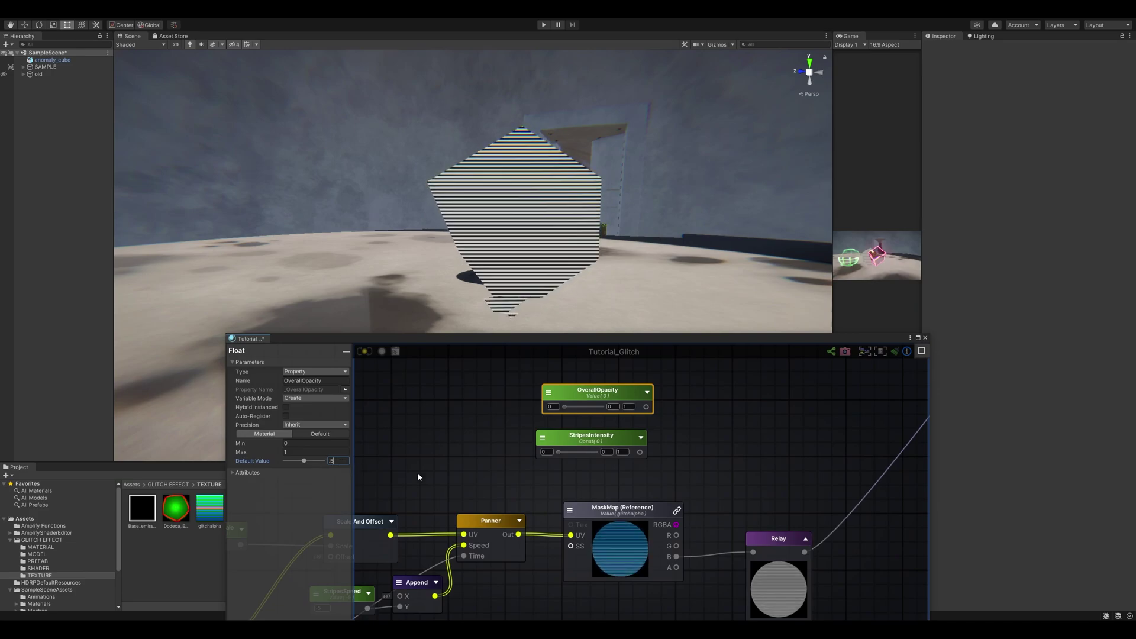
{"action": "left_click", "coordinate": [423, 465]}
{"action": "left_click", "coordinate": [588, 399]}
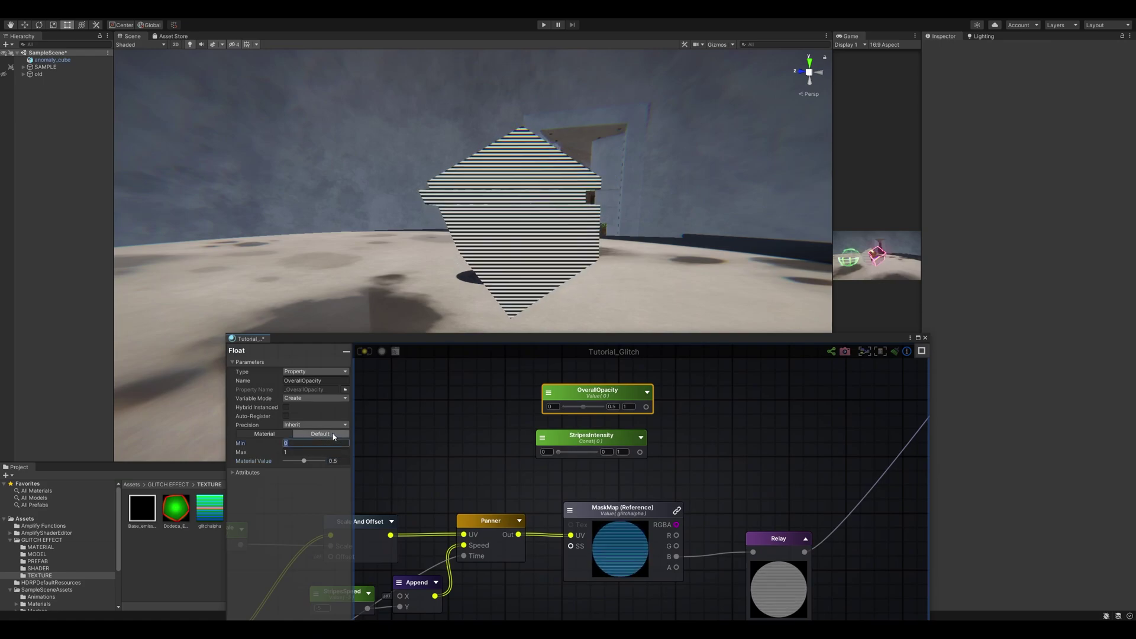
Set the default value of StripesIntensity to 0.1 and convert it to a property
{"action": "left_click", "coordinate": [566, 438]}
{"action": "left_click", "coordinate": [279, 427]}
{"action": "left_click", "coordinate": [296, 428]}
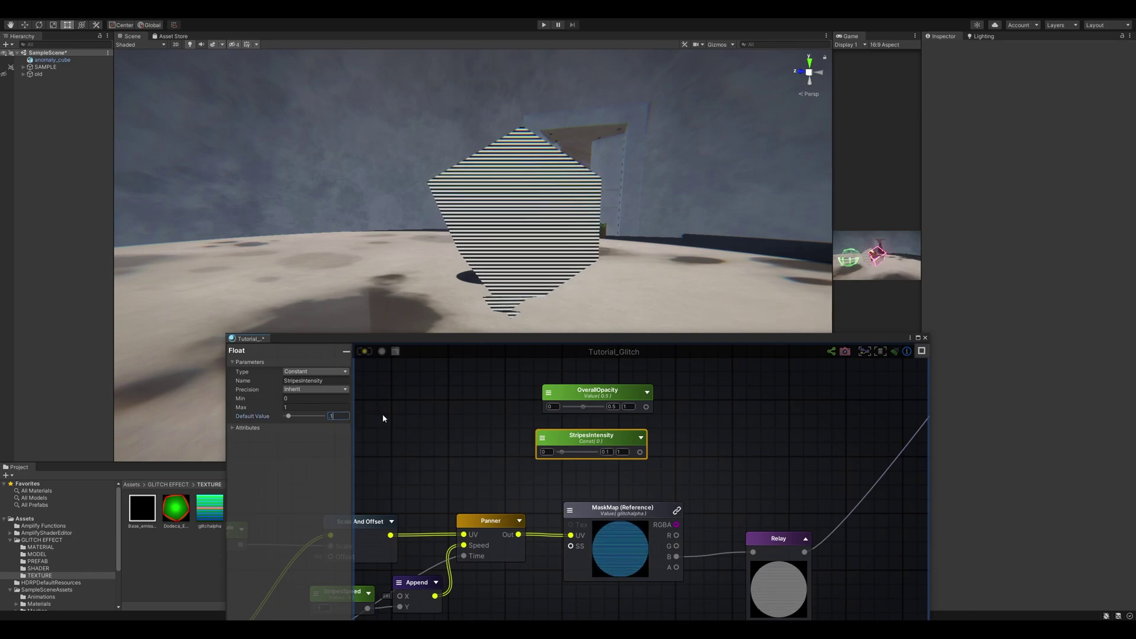
{"action": "left_click", "coordinate": [540, 438]}
{"action": "left_click", "coordinate": [585, 453]}
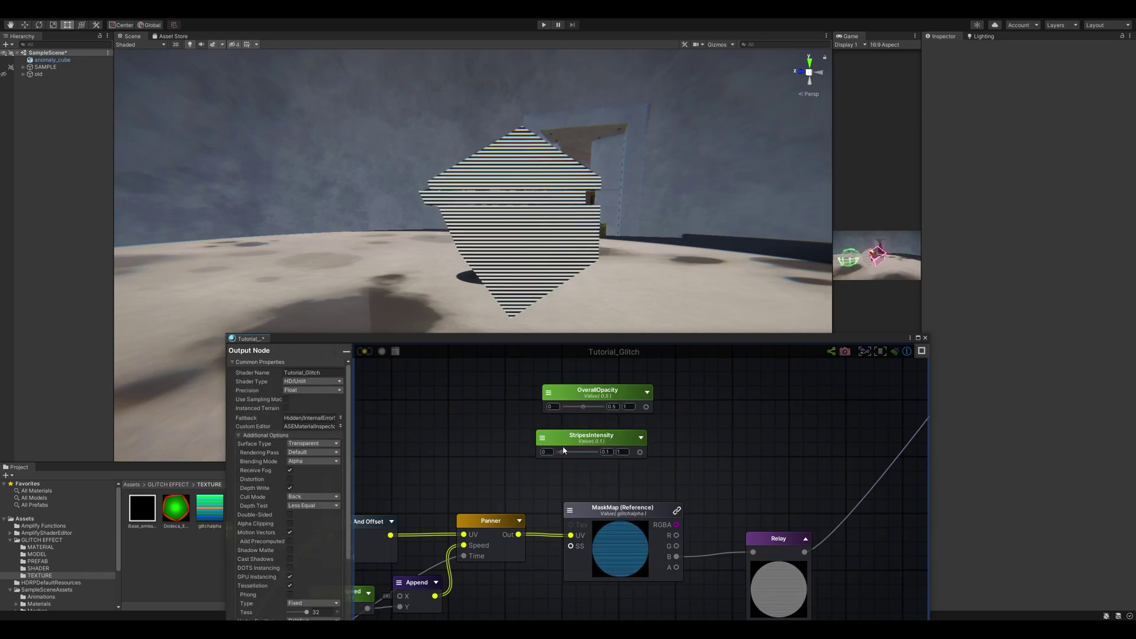
Add a Subtract node with OverallOpacity connected to A and StripesIntensity connected to B
{"action": "middle_click_drag", "start_coordinate": [753, 402], "coordinate": [694, 405]}
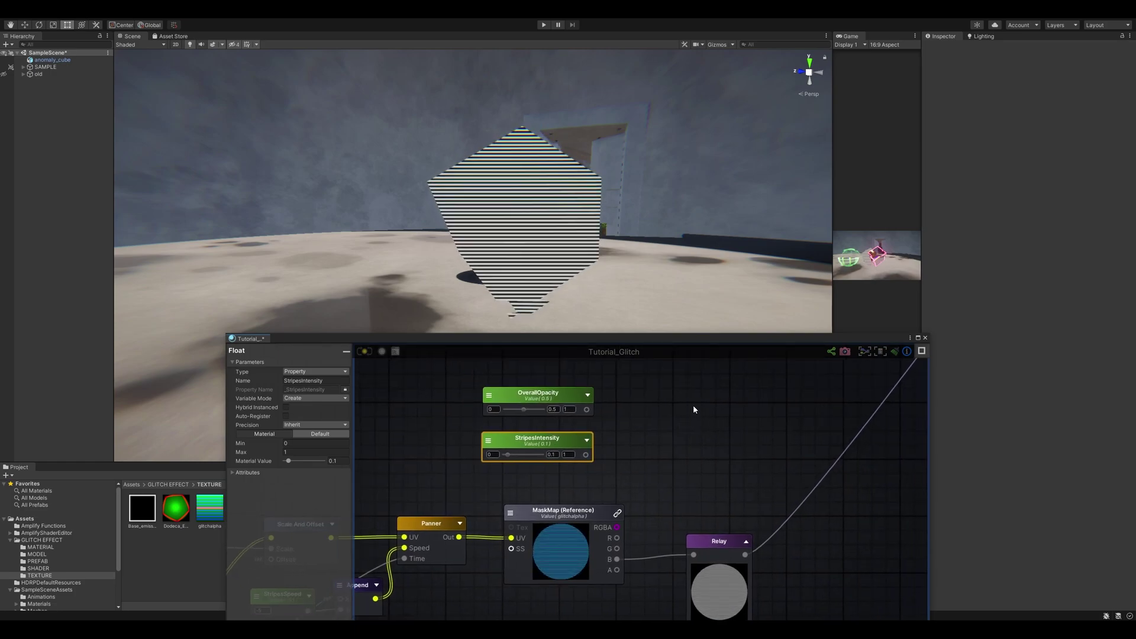
{"action": "left_click", "coordinate": [650, 411]}
{"action": "left_click_drag", "start_coordinate": [586, 409], "coordinate": [673, 420]}
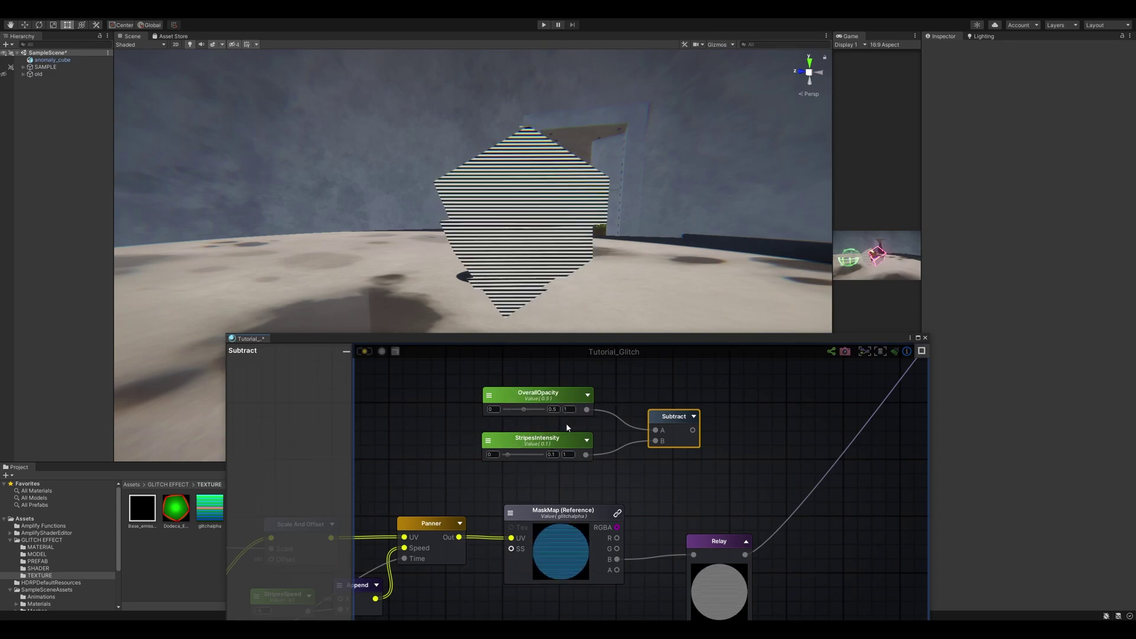
Add a Clamp node fed by the Subtract output and connect OverallOpacity to its Max input
{"action": "middle_click_drag", "start_coordinate": [582, 470], "coordinate": [483, 458]}
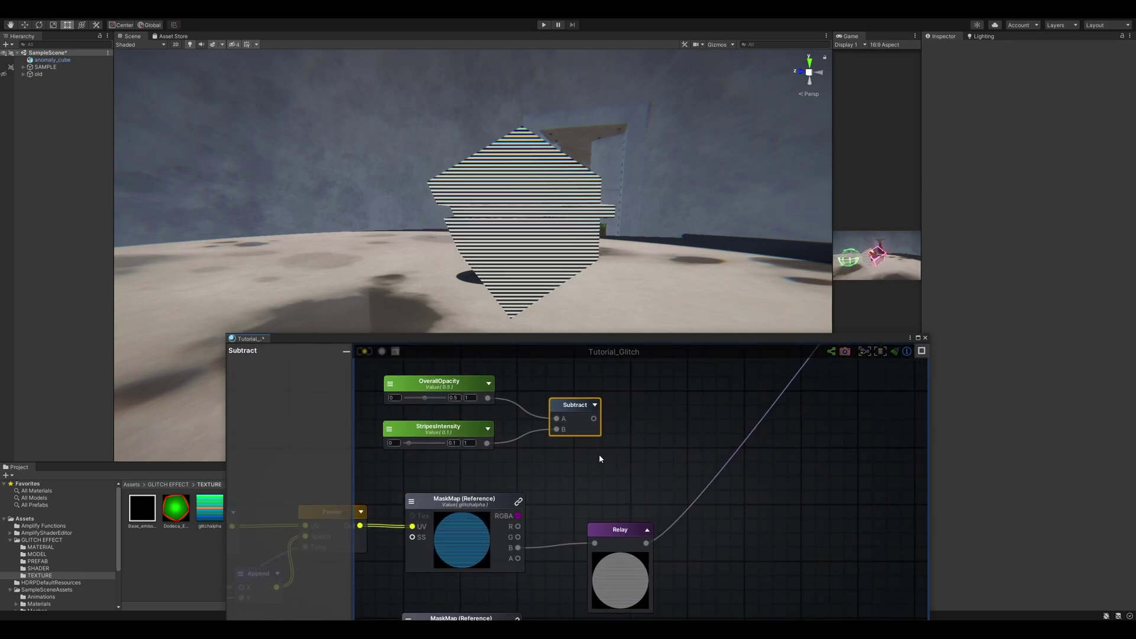
{"action": "middle_click_drag", "start_coordinate": [650, 444], "coordinate": [649, 452]}
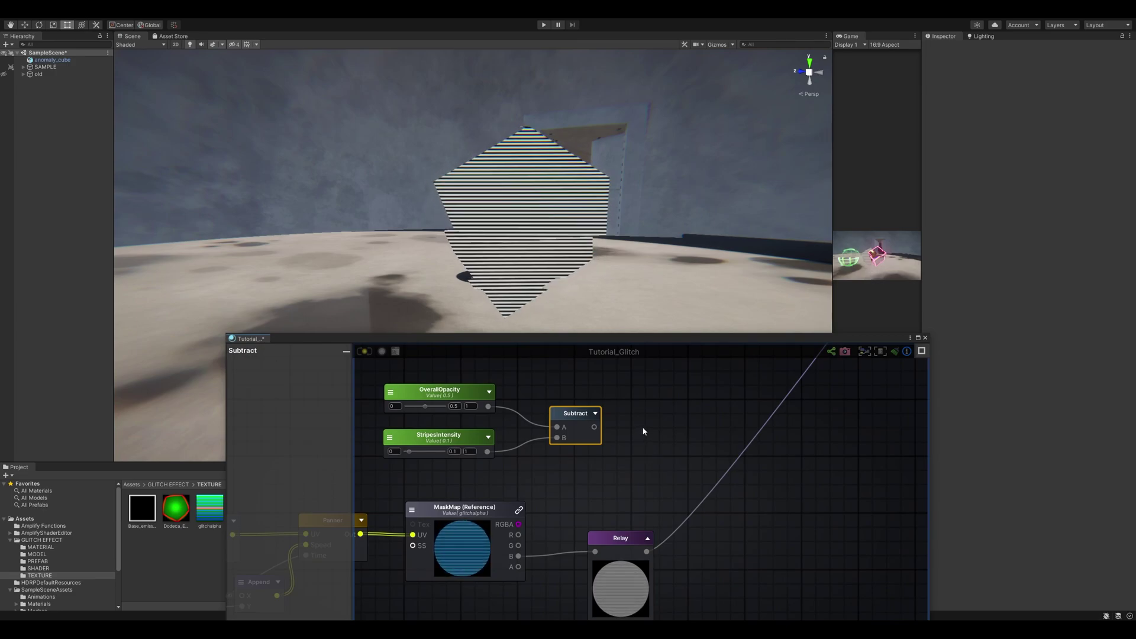
{"action": "right_click", "coordinate": [649, 433]}
{"action": "type", "text": "clamp"}
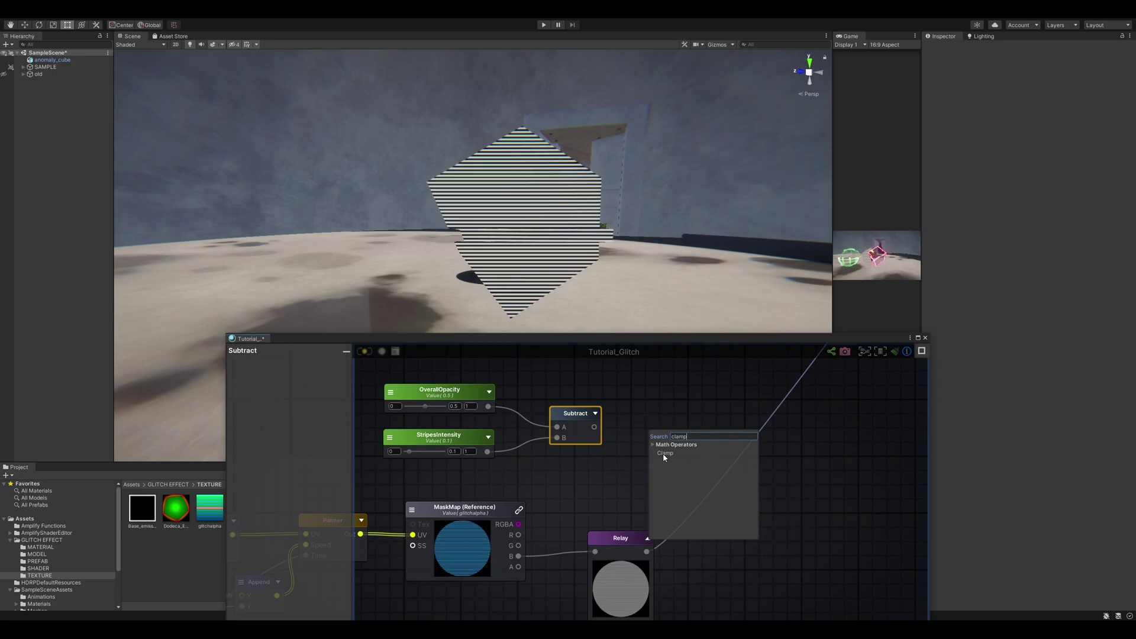
{"action": "left_click", "coordinate": [664, 454]}
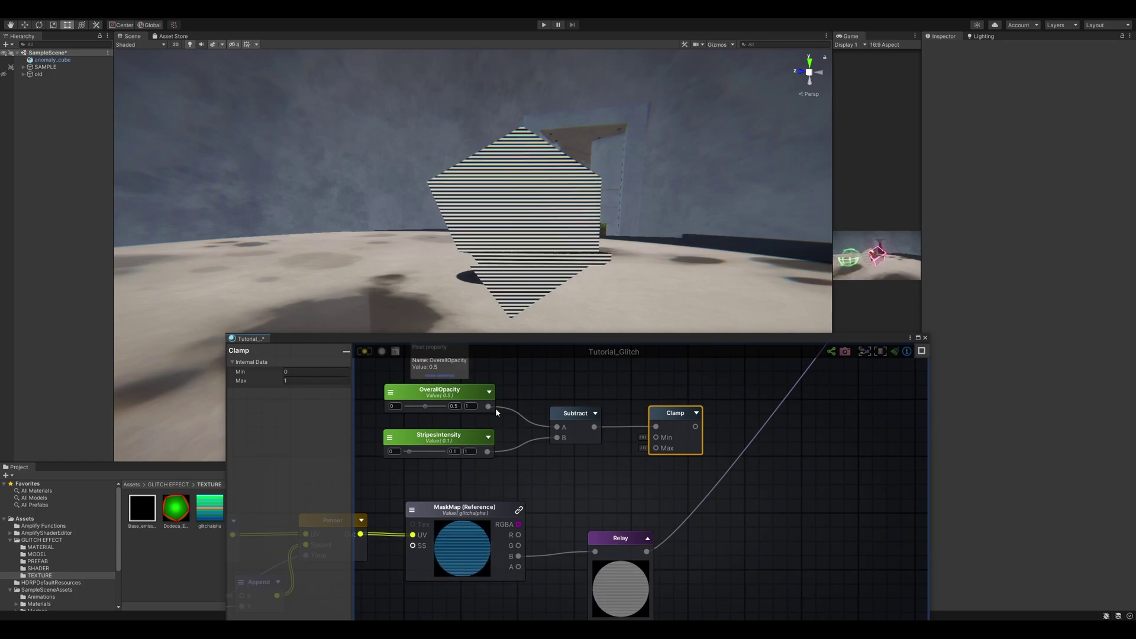
{"action": "scroll", "coordinate": [690, 436], "scroll_direction": "down", "scroll_amount": 2}
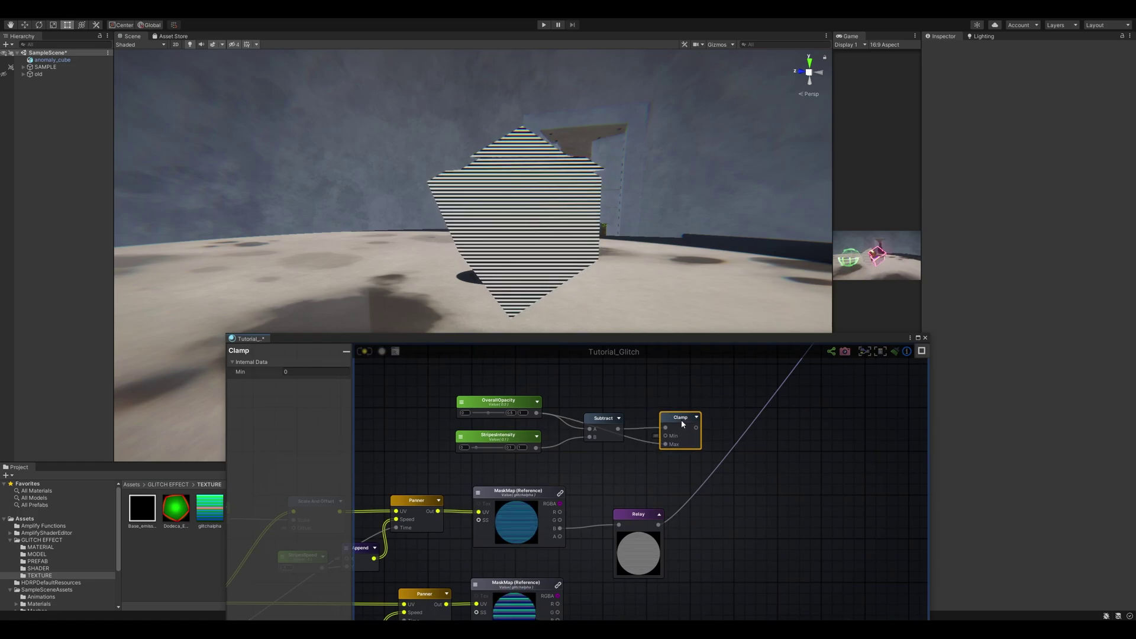
{"action": "scroll", "coordinate": [657, 441], "scroll_direction": "up", "scroll_amount": 1}
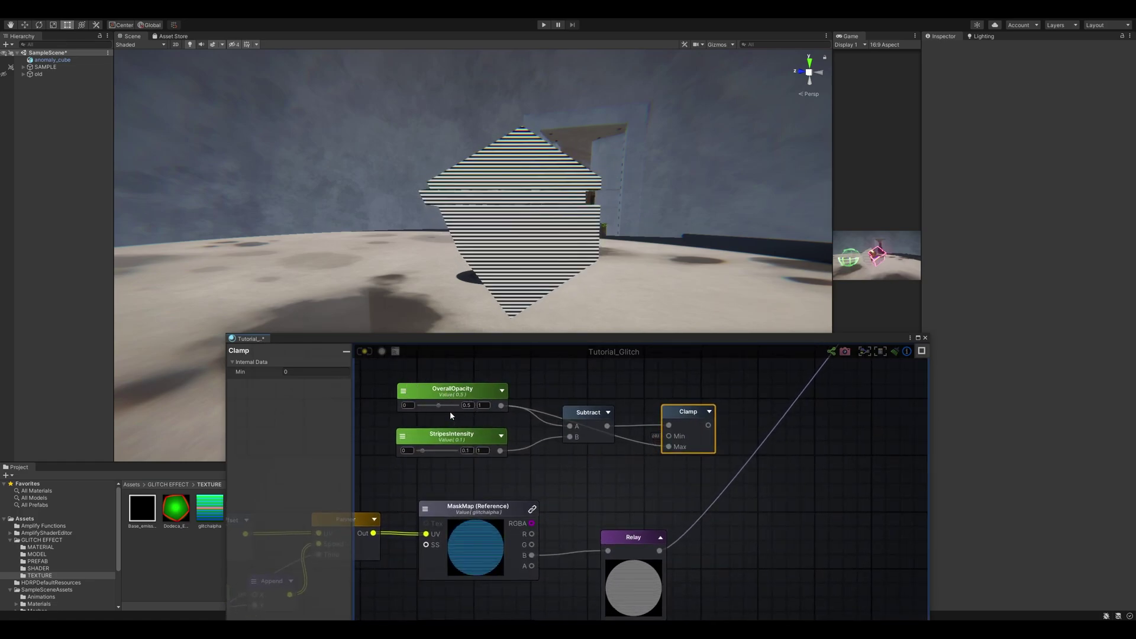
Add a Remap node beyond the Relay for the stripe mask
{"action": "left_click", "coordinate": [744, 465]}
{"action": "right_click", "coordinate": [772, 507]}
{"action": "type", "text": "rema"}
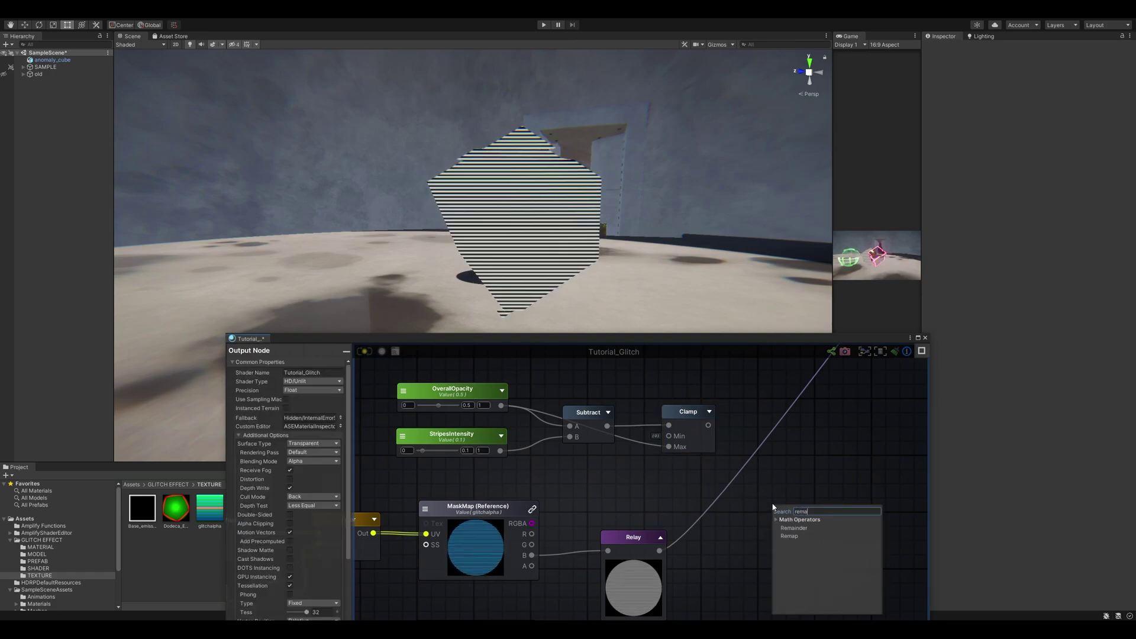
{"action": "left_click", "coordinate": [788, 550]}
Delete the Relay and connect the upper MaskMap sample's B channel to the Remap input, expanding the Remap preview
{"action": "left_click", "coordinate": [651, 513]}
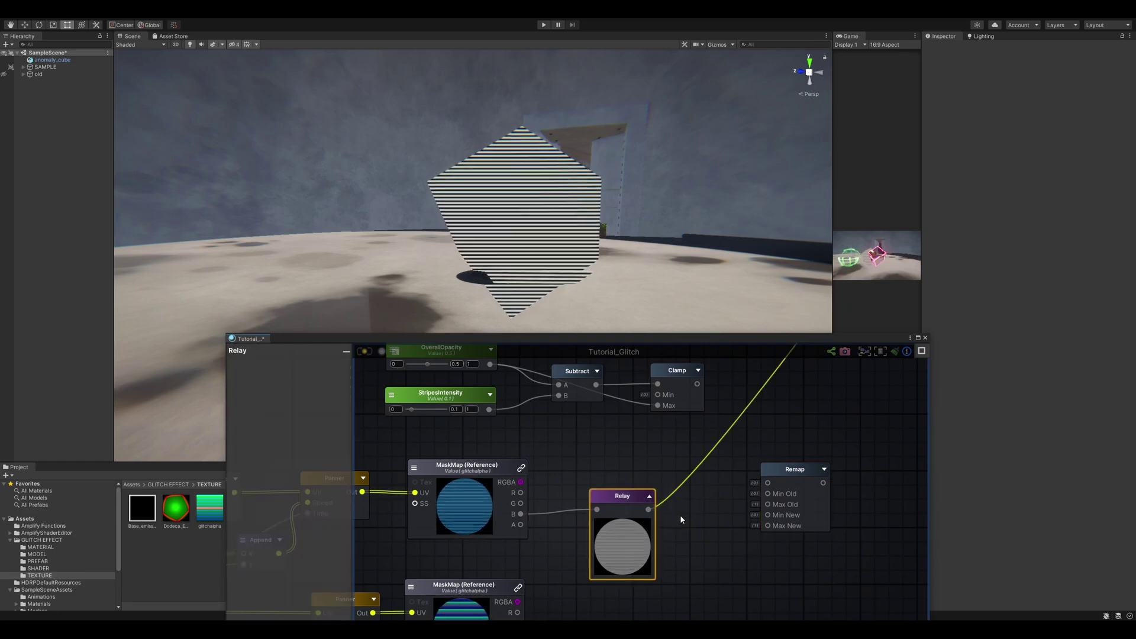
{"action": "key", "text": "Delete"}
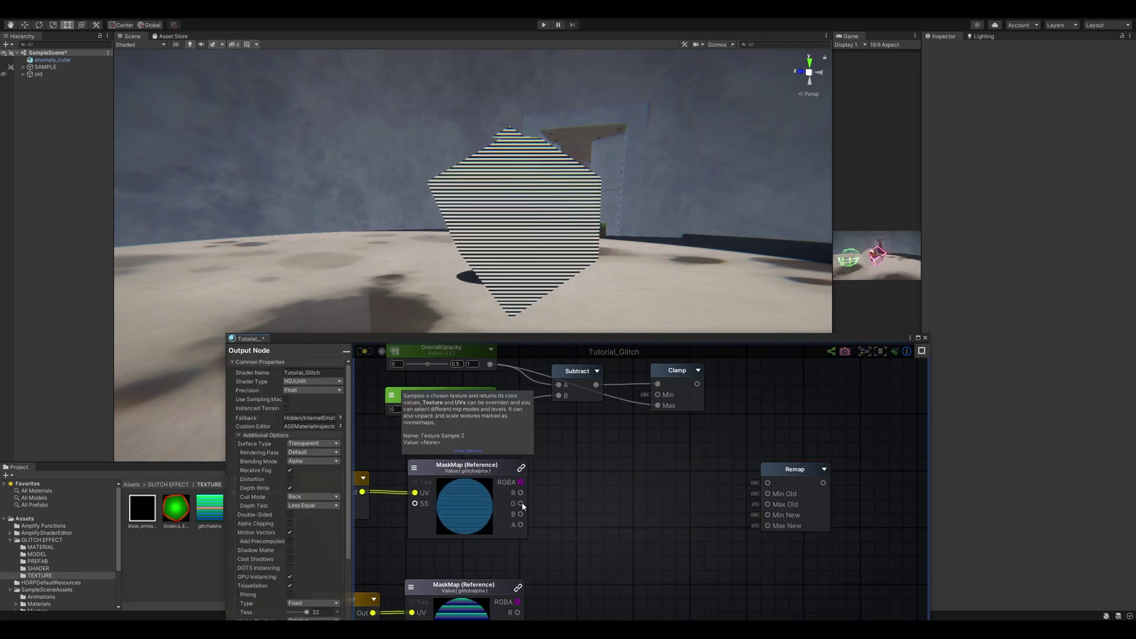
{"action": "left_click_drag", "start_coordinate": [522, 512], "coordinate": [733, 466]}
{"action": "left_click", "coordinate": [764, 463]}
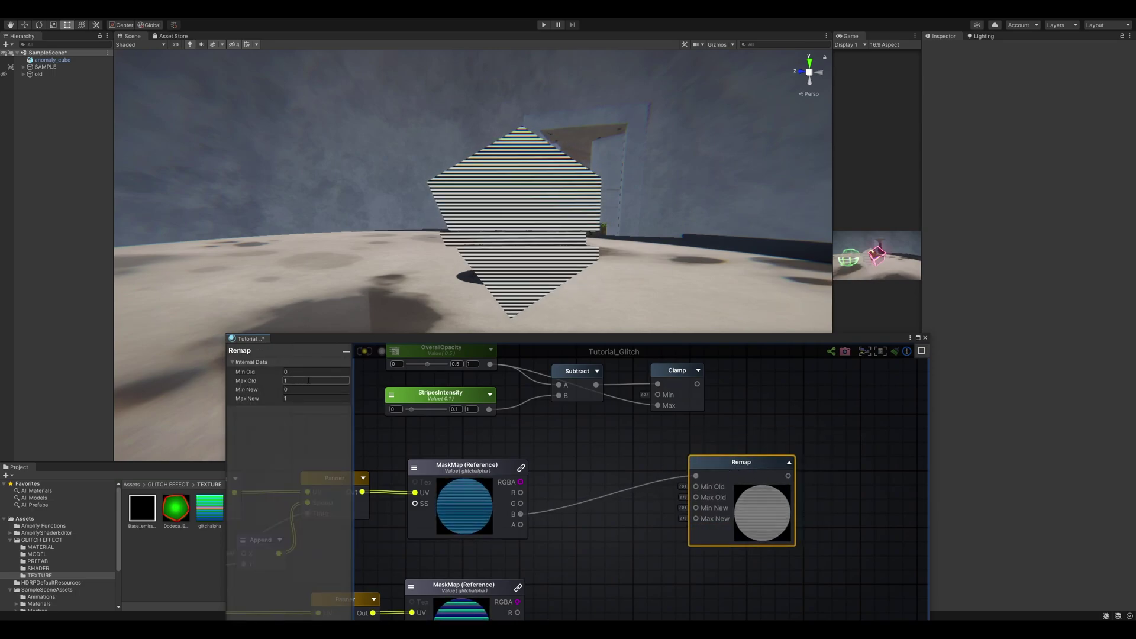
Connect the Clamp output to the Remap's Min New input and OverallOpacity to its Max New input
{"action": "left_click_drag", "start_coordinate": [696, 384], "coordinate": [698, 508]}
{"action": "left_click_drag", "start_coordinate": [733, 463], "coordinate": [773, 442]}
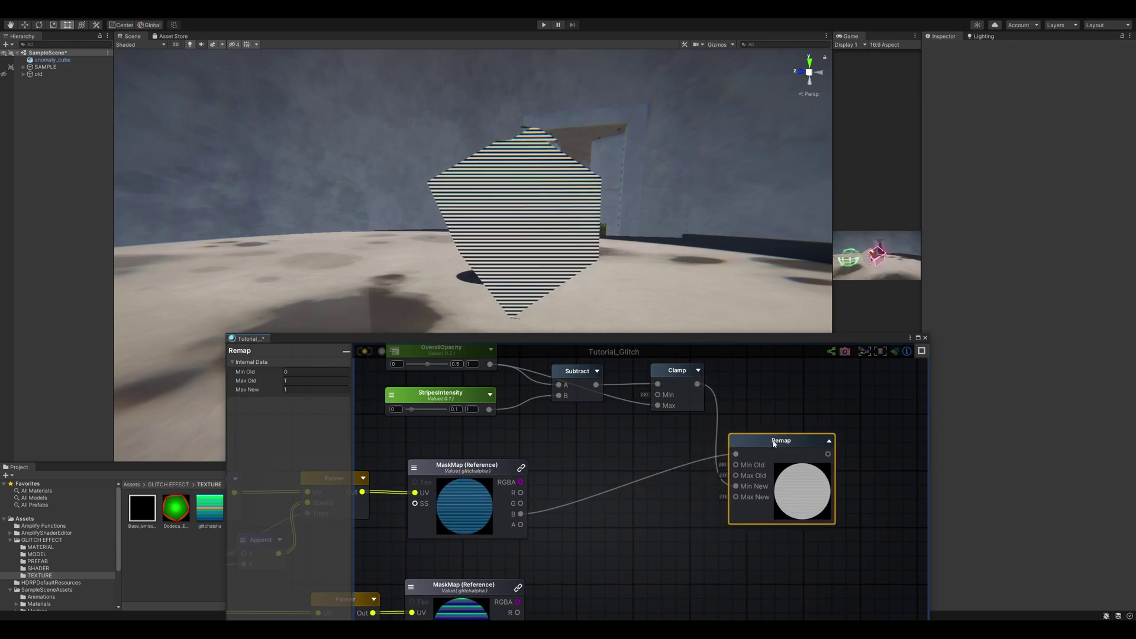
{"action": "left_click_drag", "start_coordinate": [489, 364], "coordinate": [736, 496]}
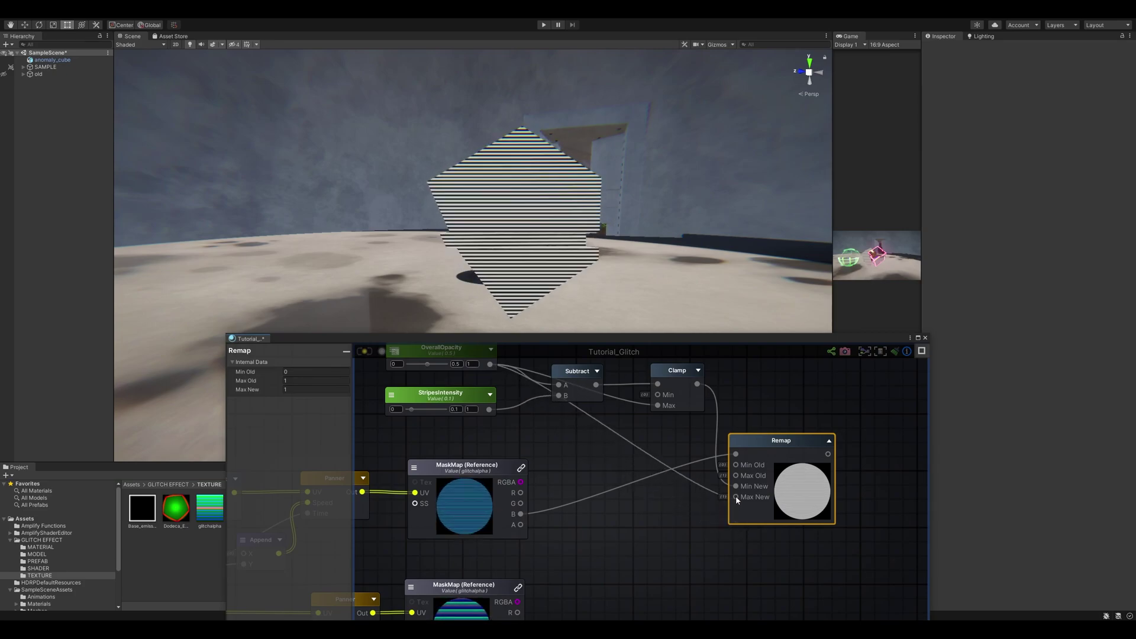
Connect the Remap output to the output node's Color input and save the shader
{"action": "scroll", "coordinate": [775, 473], "scroll_direction": "down", "scroll_amount": 5}
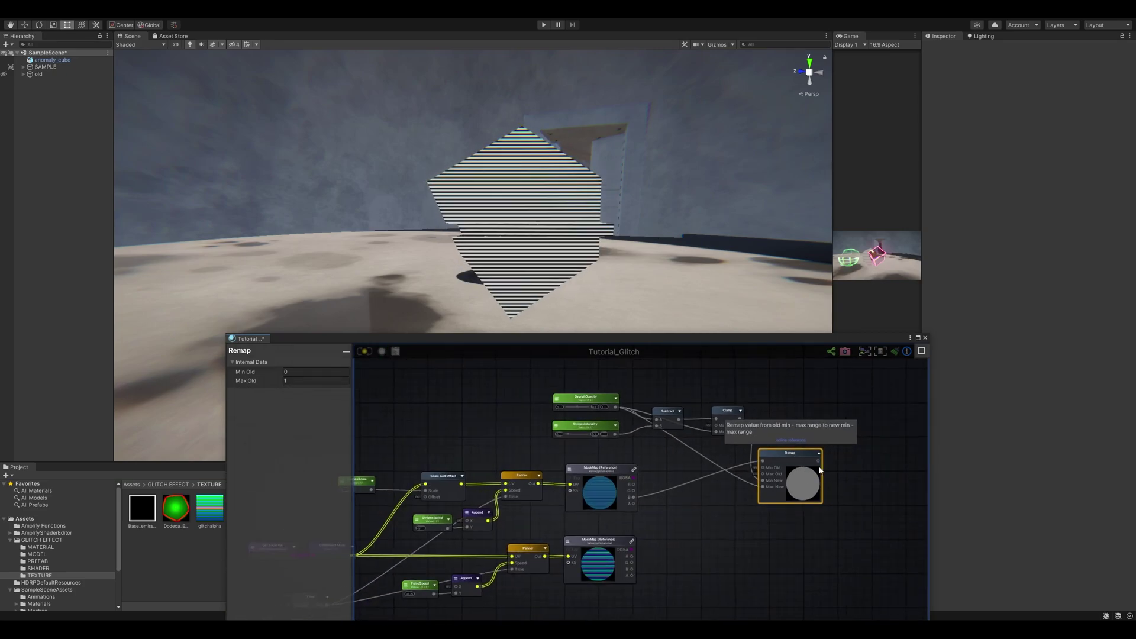
{"action": "left_click_drag", "start_coordinate": [743, 502], "coordinate": [771, 558]}
{"action": "middle_click_drag", "start_coordinate": [806, 392], "coordinate": [764, 575]}
{"action": "left_click_drag", "start_coordinate": [770, 558], "coordinate": [830, 442]}
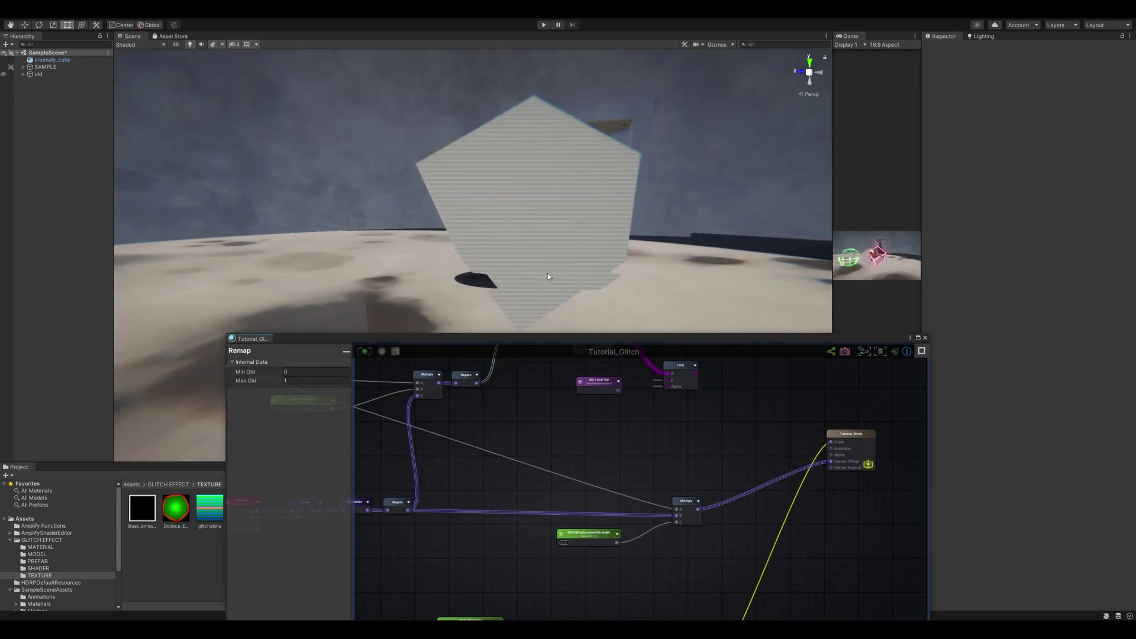
Select anomaly_cube in the scene and activate the Hand tool to clear the transform handles from the striped surface
{"action": "left_click_drag", "start_coordinate": [252, 339], "coordinate": [520, 460]}
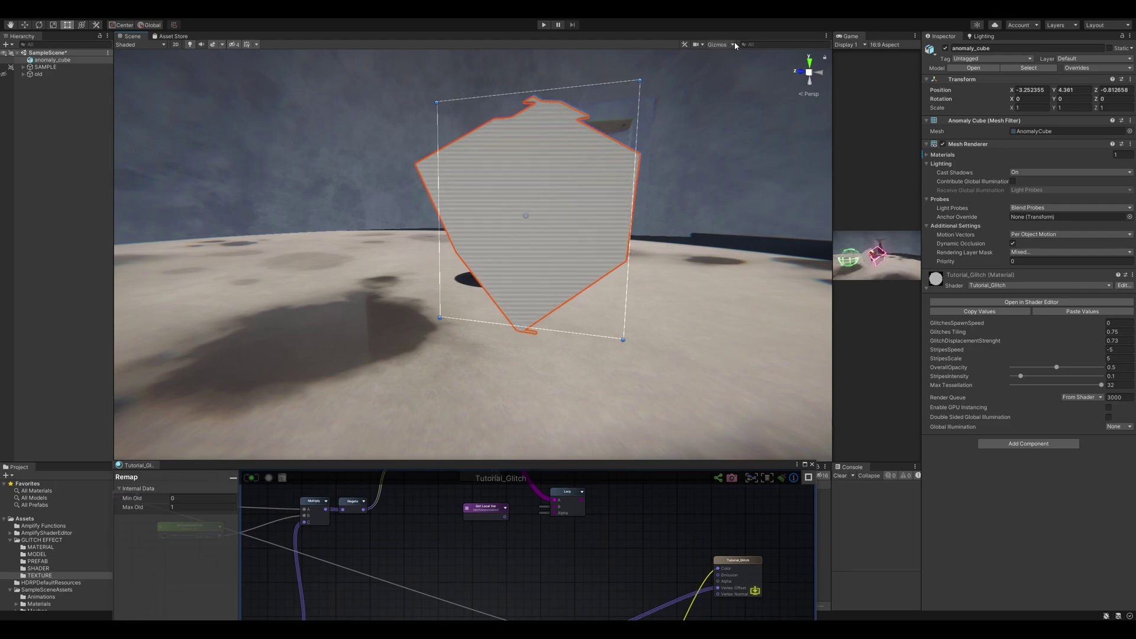
{"action": "left_click", "coordinate": [717, 44]}
{"action": "left_click", "coordinate": [24, 27]}
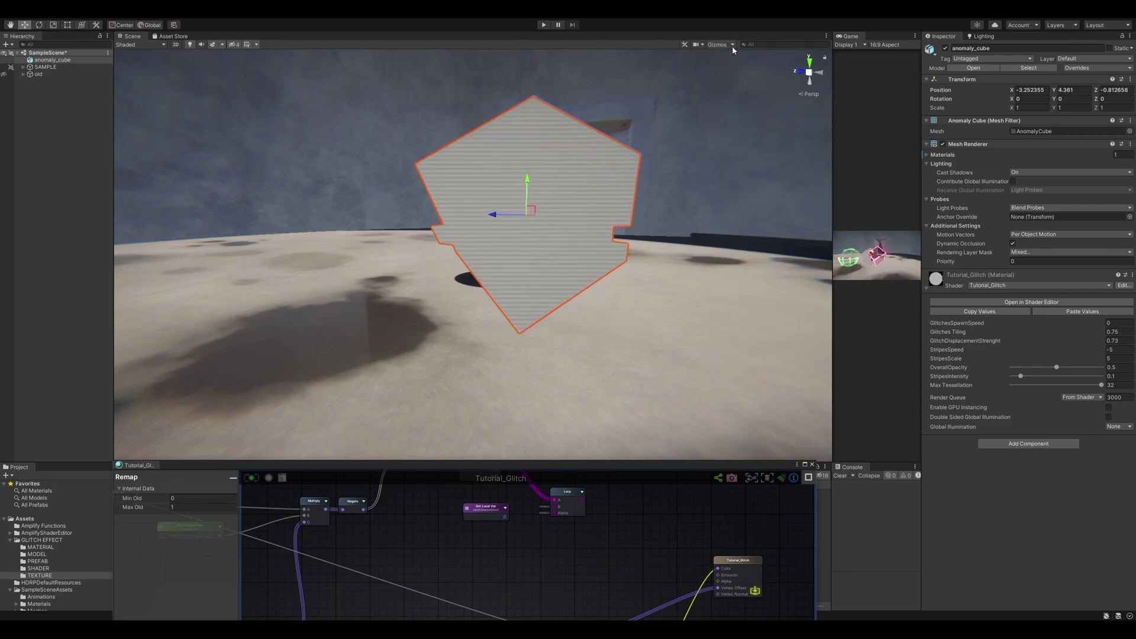
{"action": "key", "text": "q"}
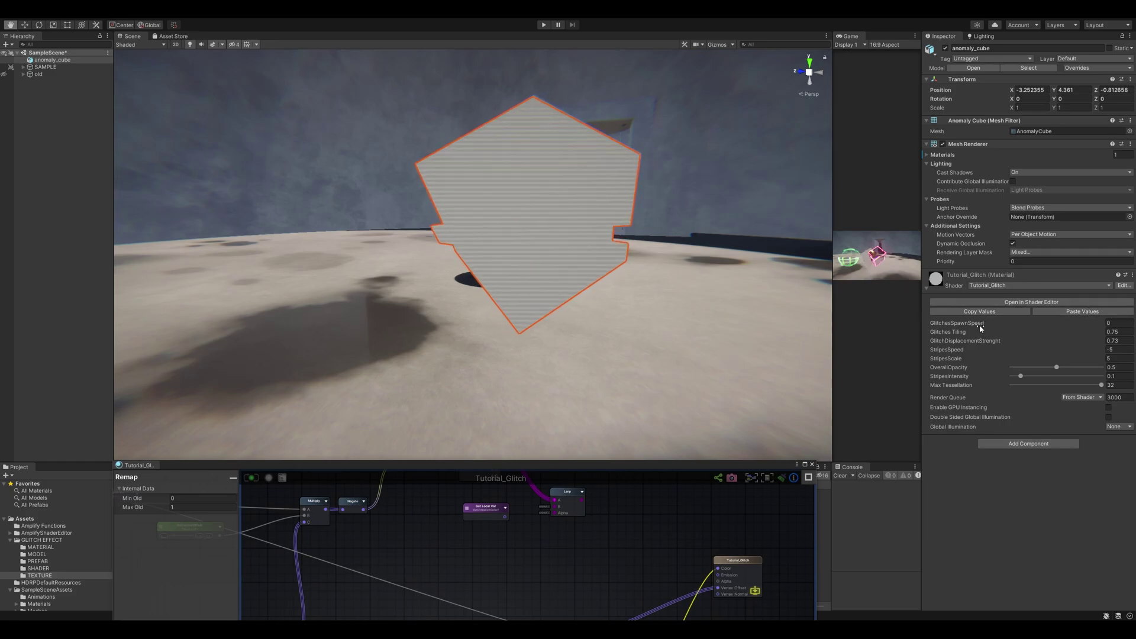
Try OverallOpacity and StripesIntensity at 1 on the cube's material, and restore them to 0.5 and 0.1
{"action": "left_click_drag", "start_coordinate": [1058, 368], "coordinate": [1101, 367]}
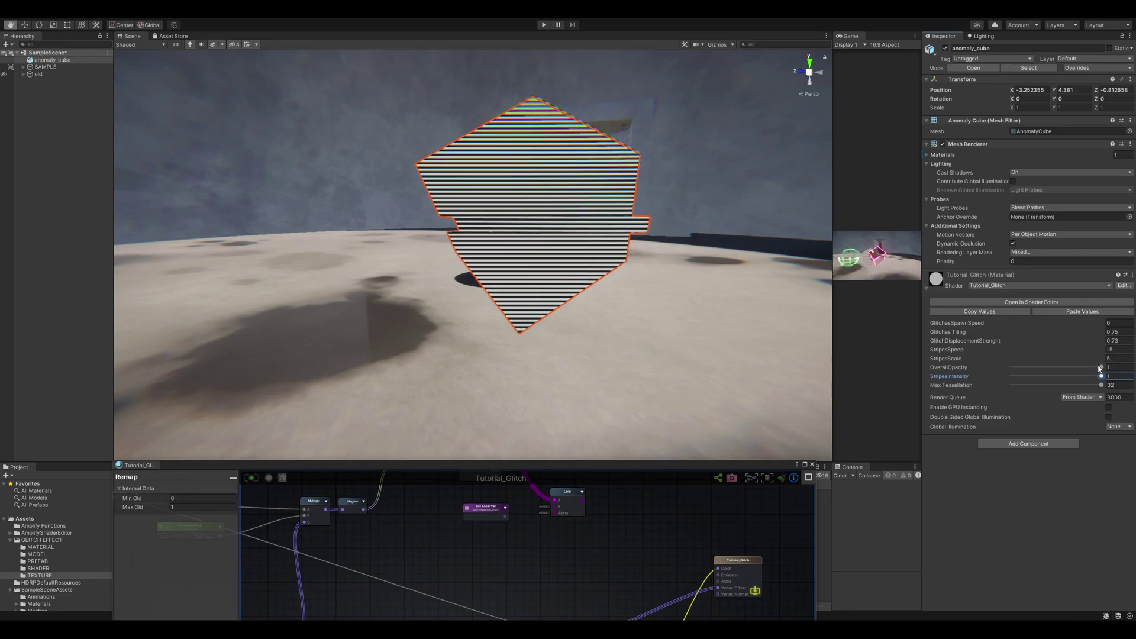
{"action": "left_click_drag", "start_coordinate": [1037, 369], "coordinate": [1061, 364]}
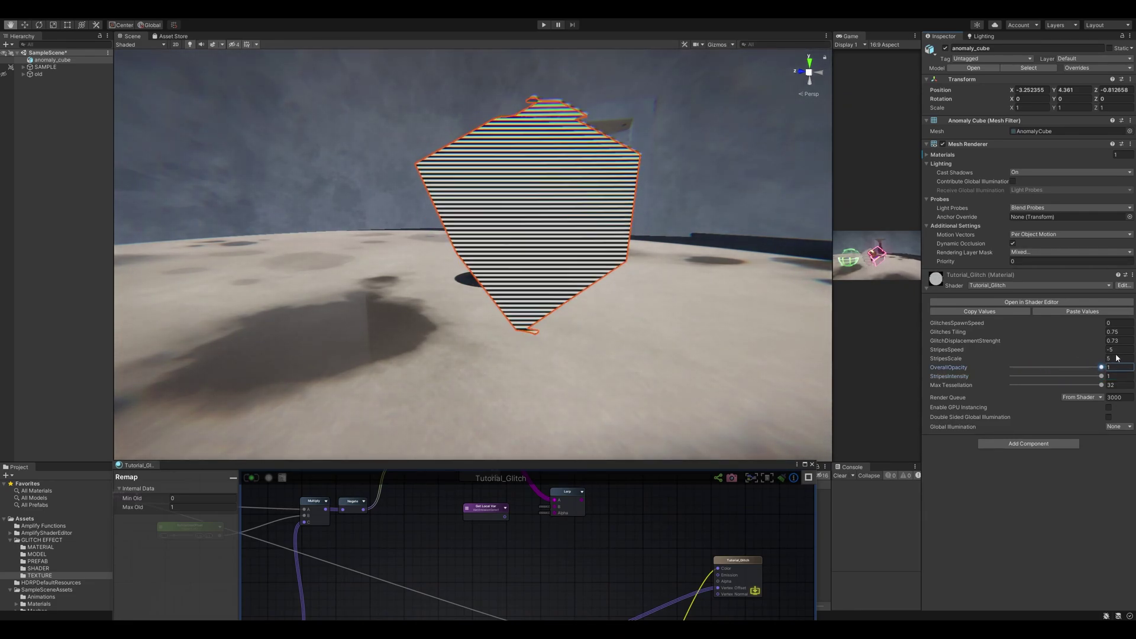
{"action": "type", "text": "0.5"}
{"action": "key", "text": "Tab"}
{"action": "key", "text": "BackSpace"}
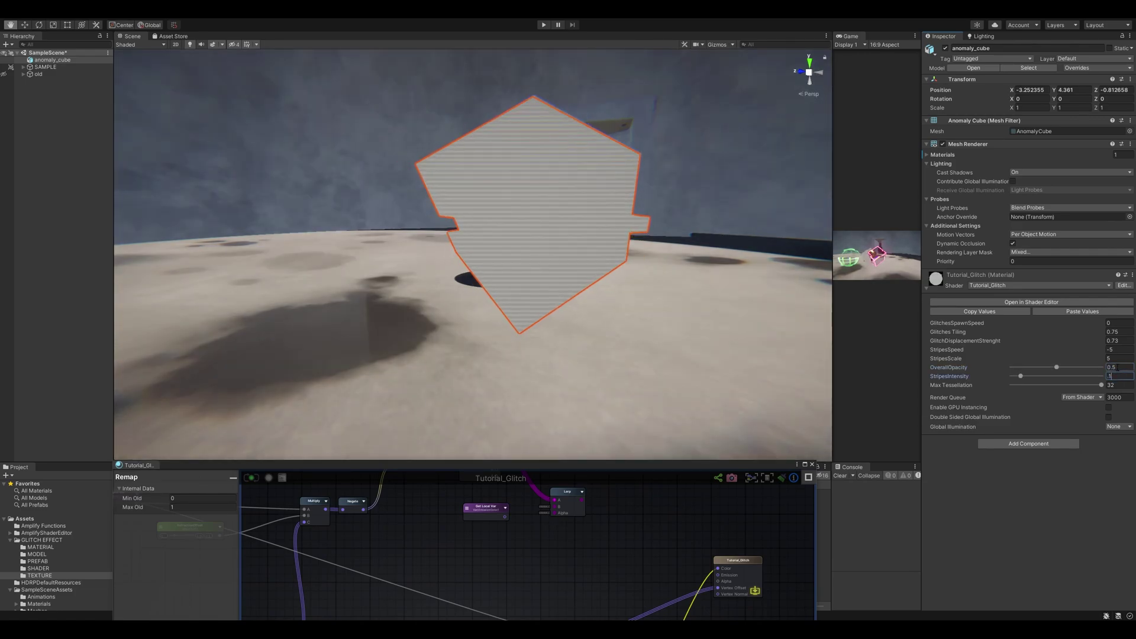
Add a Remap node beyond the lower MaskMap sample
{"action": "left_click_drag", "start_coordinate": [642, 469], "coordinate": [774, 261]}
{"action": "middle_click_drag", "start_coordinate": [676, 371], "coordinate": [721, 287]}
{"action": "scroll", "coordinate": [630, 433], "scroll_direction": "up", "scroll_amount": 4}
{"action": "middle_click_drag", "start_coordinate": [542, 473], "coordinate": [639, 420]}
{"action": "scroll", "coordinate": [605, 421], "scroll_direction": "up", "scroll_amount": 1}
{"action": "left_click", "coordinate": [713, 391]}
{"action": "scroll", "coordinate": [713, 391], "scroll_direction": "down", "scroll_amount": 4}
{"action": "middle_click_drag", "start_coordinate": [790, 582], "coordinate": [774, 449]}
{"action": "scroll", "coordinate": [803, 452], "scroll_direction": "up", "scroll_amount": 1}
{"action": "scroll", "coordinate": [769, 426], "scroll_direction": "up", "scroll_amount": 2}
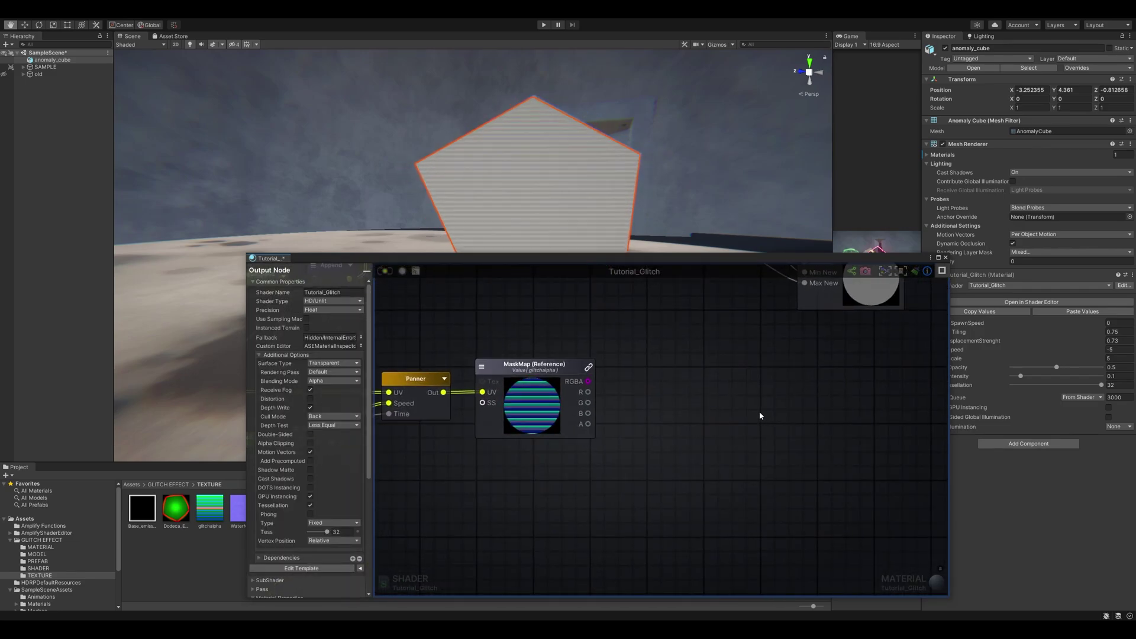
{"action": "right_click", "coordinate": [758, 416]}
{"action": "type", "text": "remap"}
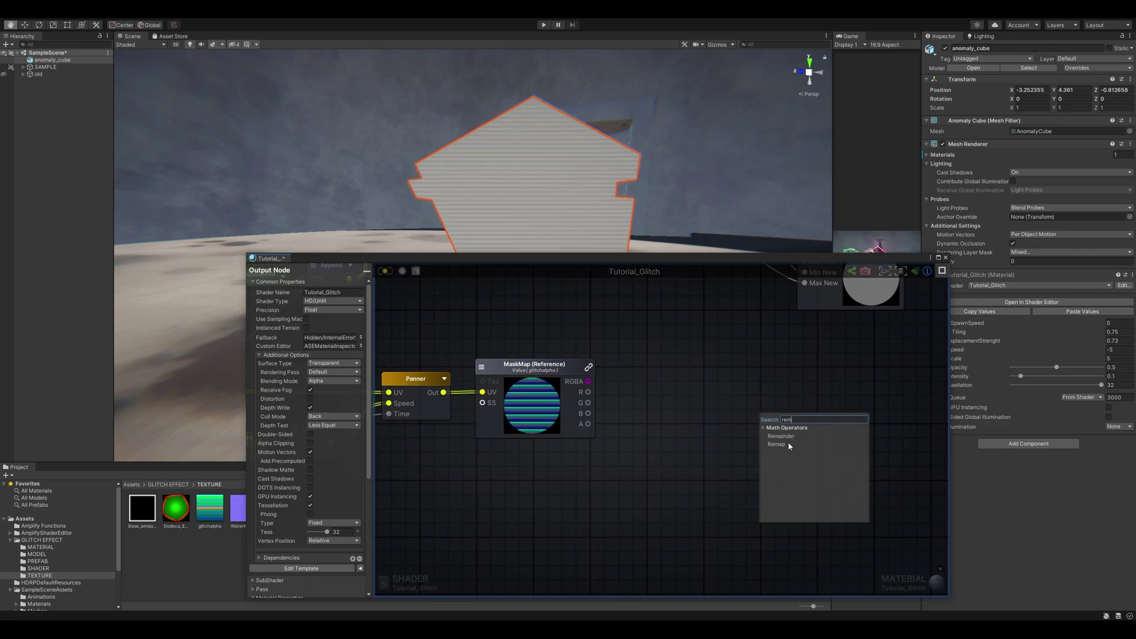
{"action": "left_click", "coordinate": [786, 439]}
{"action": "left_click_drag", "start_coordinate": [778, 411], "coordinate": [821, 383]}
Connect the lower MaskMap sample's G channel to the output node's Color input and save the shader
{"action": "left_click_drag", "start_coordinate": [588, 403], "coordinate": [618, 517]}
{"action": "middle_click_drag", "start_coordinate": [709, 316], "coordinate": [619, 517]}
{"action": "left_click_drag", "start_coordinate": [619, 517], "coordinate": [786, 398]}
{"action": "middle_click_drag", "start_coordinate": [619, 517], "coordinate": [579, 591]}
{"action": "middle_click_drag", "start_coordinate": [843, 272], "coordinate": [786, 398]}
{"action": "left_click_drag", "start_coordinate": [786, 398], "coordinate": [756, 431]}
{"action": "middle_click_drag", "start_coordinate": [786, 398], "coordinate": [669, 580]}
{"action": "left_click_drag", "start_coordinate": [756, 431], "coordinate": [802, 368]}
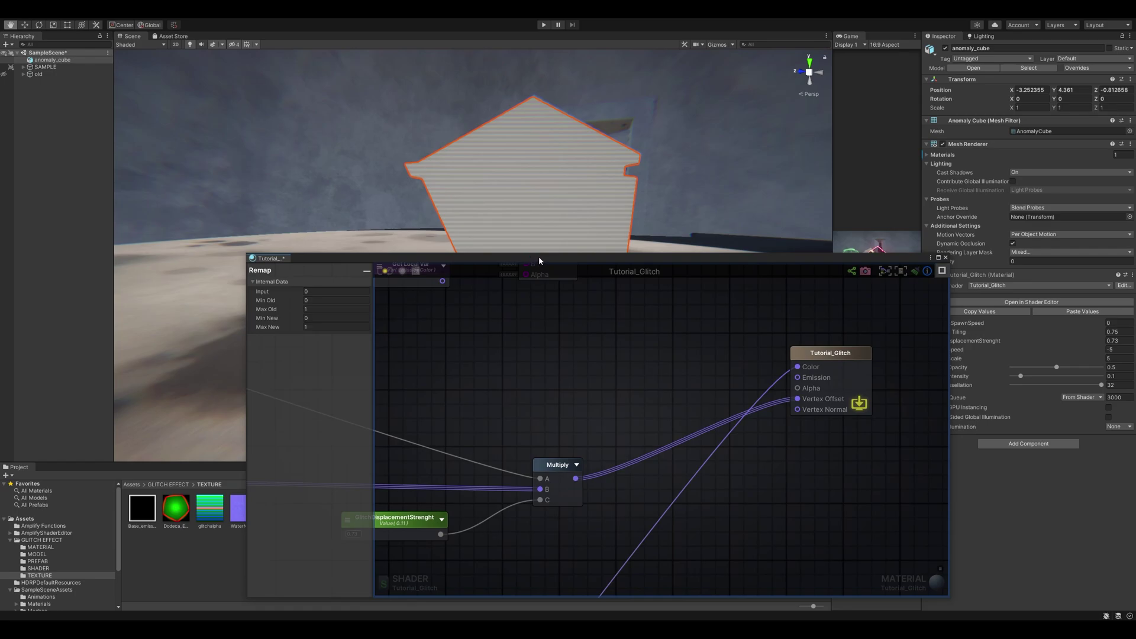
{"action": "left_click_drag", "start_coordinate": [537, 257], "coordinate": [462, 536]}
{"action": "scroll", "coordinate": [614, 229], "scroll_direction": "down", "scroll_amount": 5}
Examine the green channel of the glitchalpha texture and its pulse gradient on the cube
{"action": "left_click", "coordinate": [175, 508]}
{"action": "left_click", "coordinate": [216, 509]}
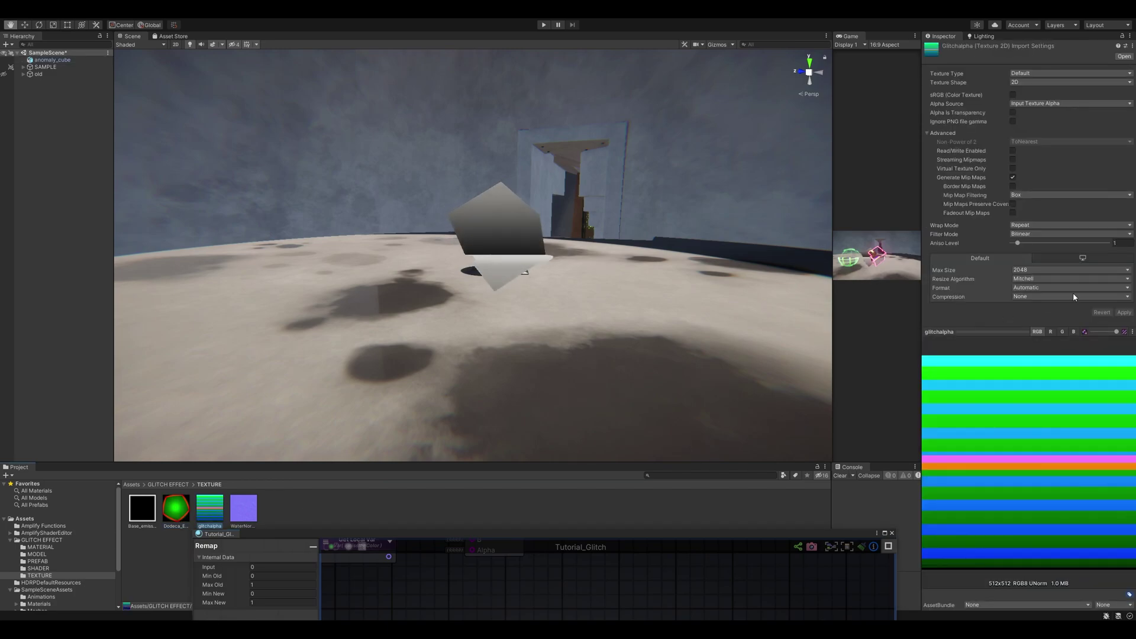
{"action": "left_click", "coordinate": [1061, 332]}
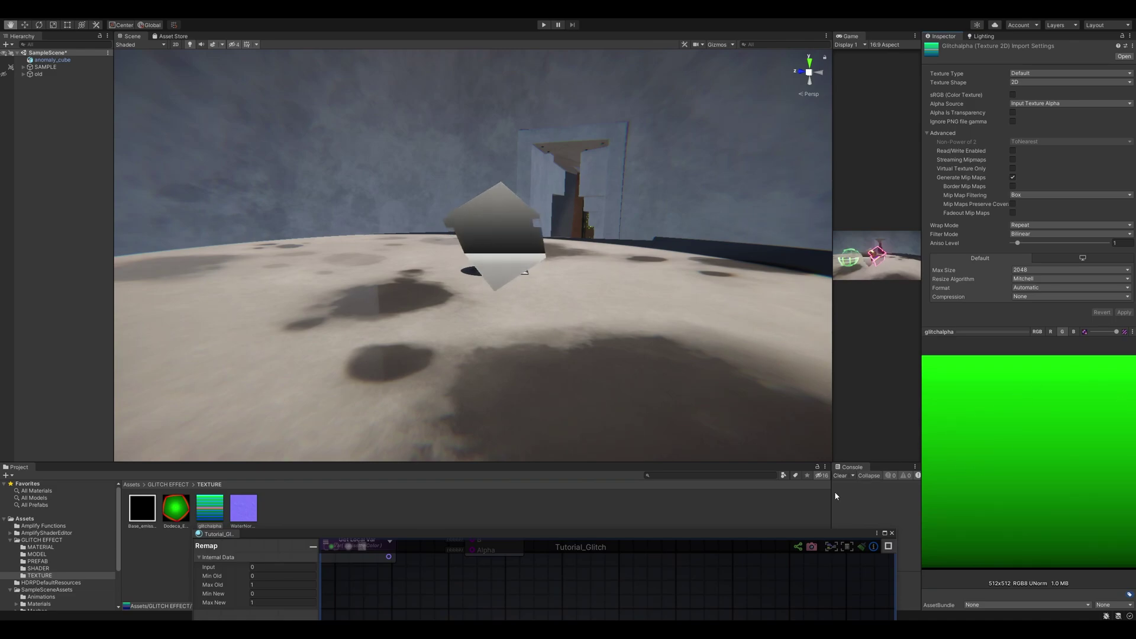
{"action": "left_click_drag", "start_coordinate": [744, 534], "coordinate": [887, 373]}
{"action": "right_click_drag", "start_coordinate": [613, 240], "coordinate": [638, 143]}
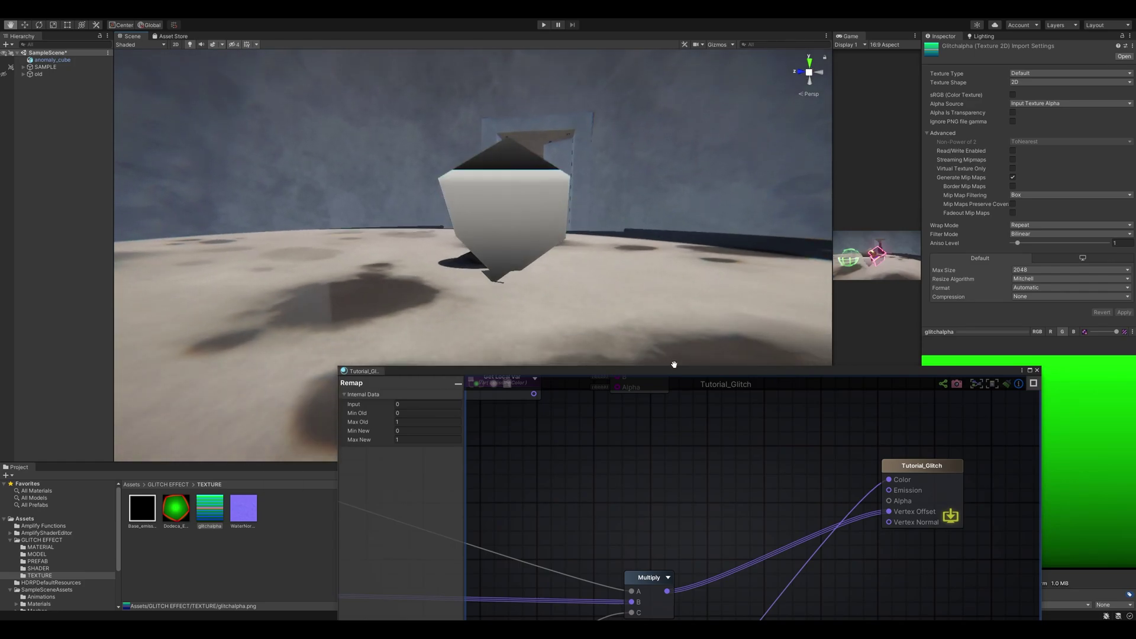
Connect the lower MaskMap sample's G channel to the new Remap node's input
{"action": "left_click_drag", "start_coordinate": [672, 370], "coordinate": [760, 190]}
{"action": "scroll", "coordinate": [769, 325], "scroll_direction": "down", "scroll_amount": 8}
{"action": "middle_click_drag", "start_coordinate": [786, 365], "coordinate": [836, 298]}
{"action": "scroll", "coordinate": [799, 384], "scroll_direction": "up", "scroll_amount": 4}
{"action": "middle_click_drag", "start_coordinate": [744, 503], "coordinate": [801, 387]}
{"action": "scroll", "coordinate": [802, 388], "scroll_direction": "up", "scroll_amount": 3}
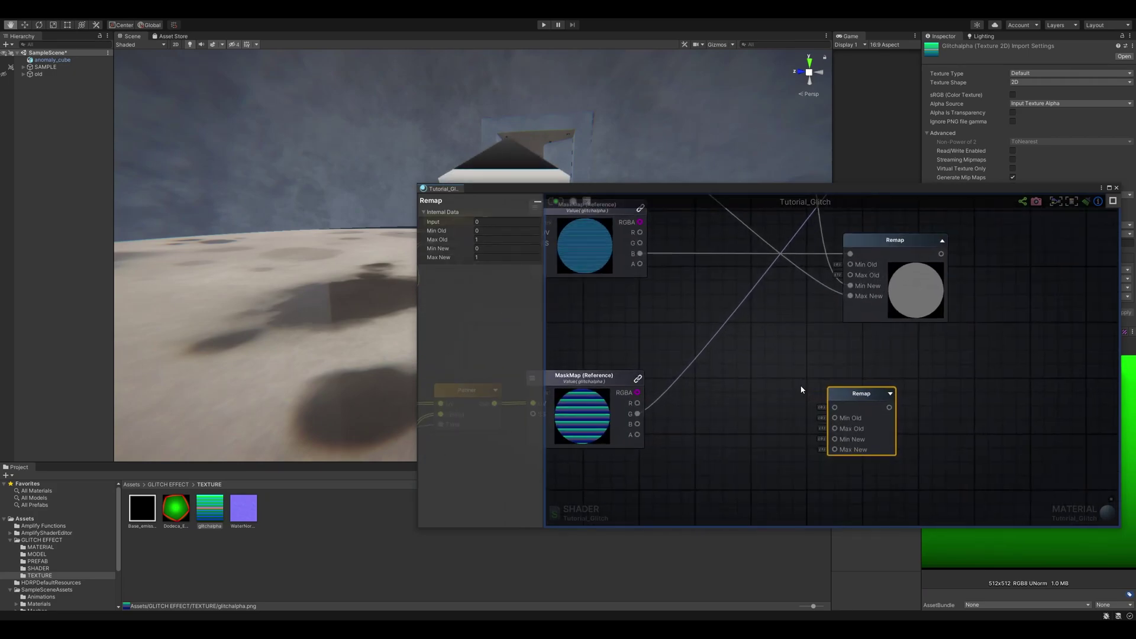
{"action": "left_click_drag", "start_coordinate": [636, 414], "coordinate": [835, 407]}
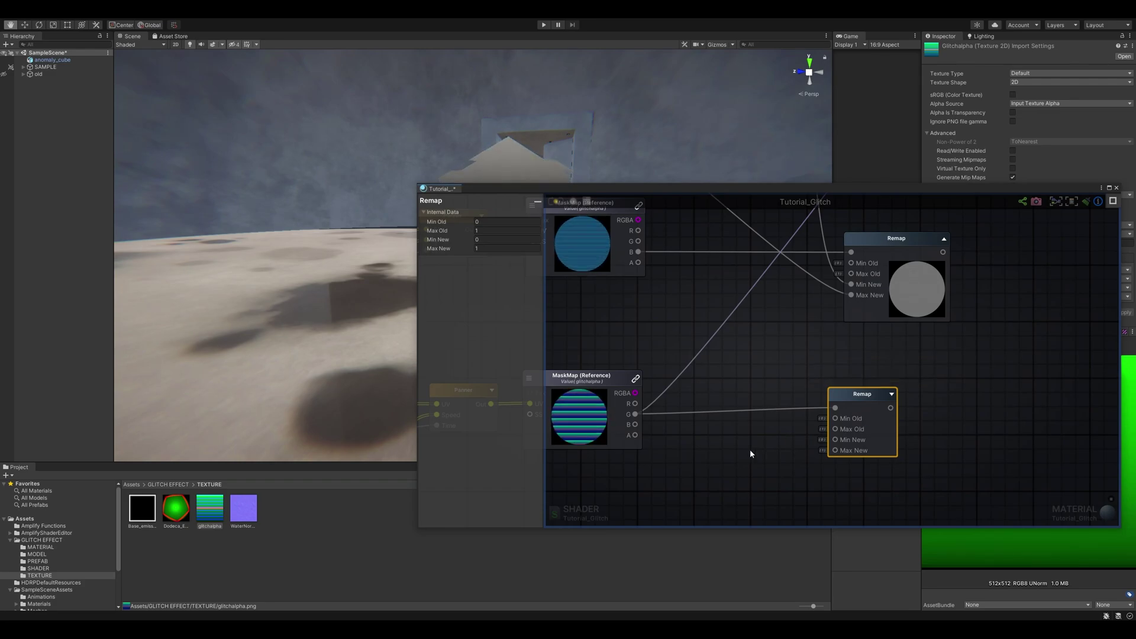
Add two Float nodes before the new Remap, giving the first a Max of 1 and the name MinPulseOpacity
{"action": "left_click", "coordinate": [727, 438]}
{"action": "left_click", "coordinate": [731, 468]}
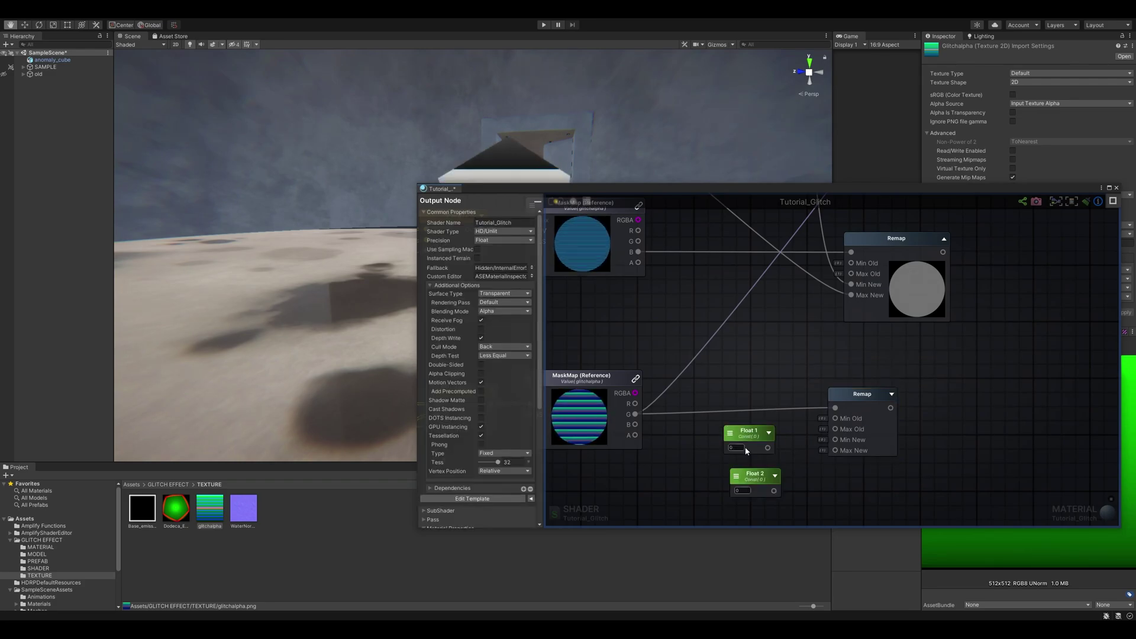
{"action": "left_click", "coordinate": [747, 431]}
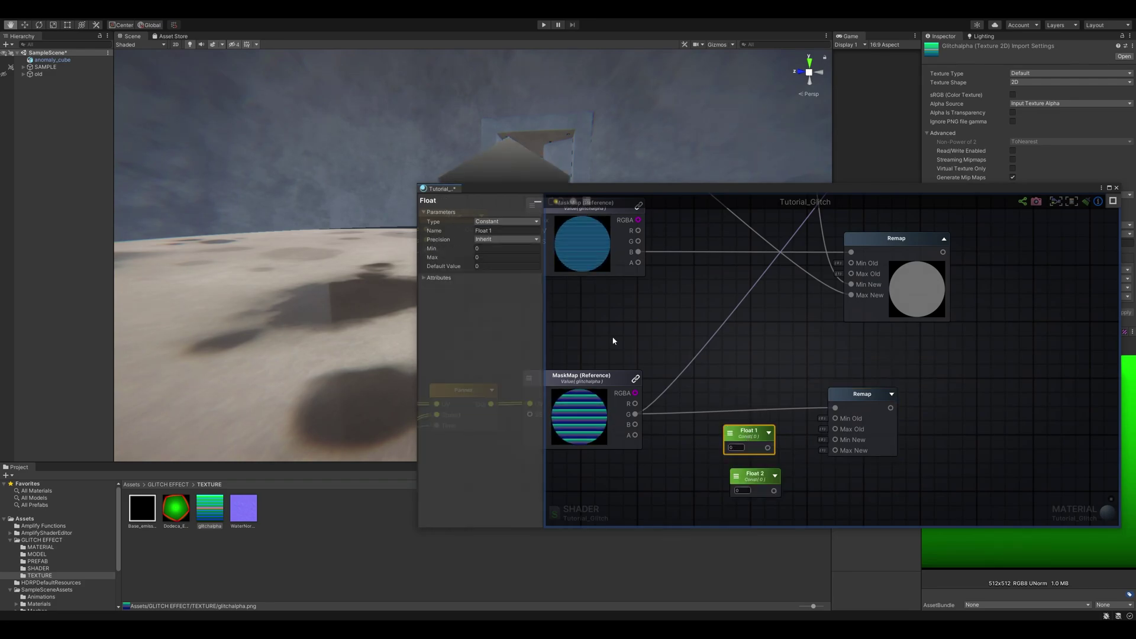
{"action": "left_click", "coordinate": [495, 266]}
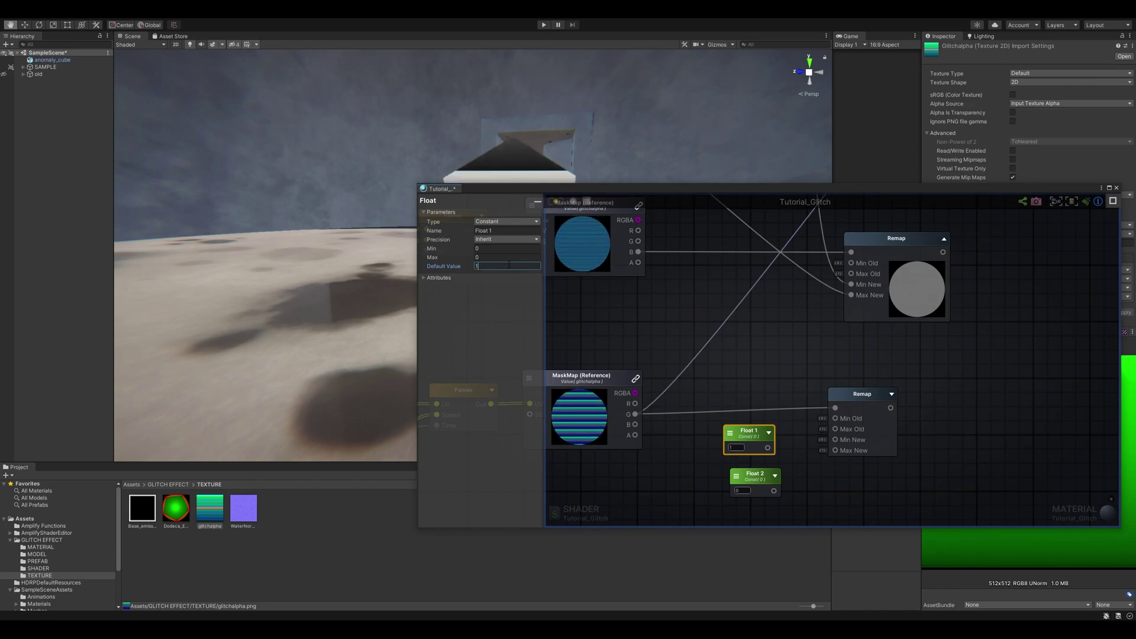
{"action": "left_click", "coordinate": [785, 438]}
{"action": "left_click_drag", "start_coordinate": [747, 436], "coordinate": [751, 440]}
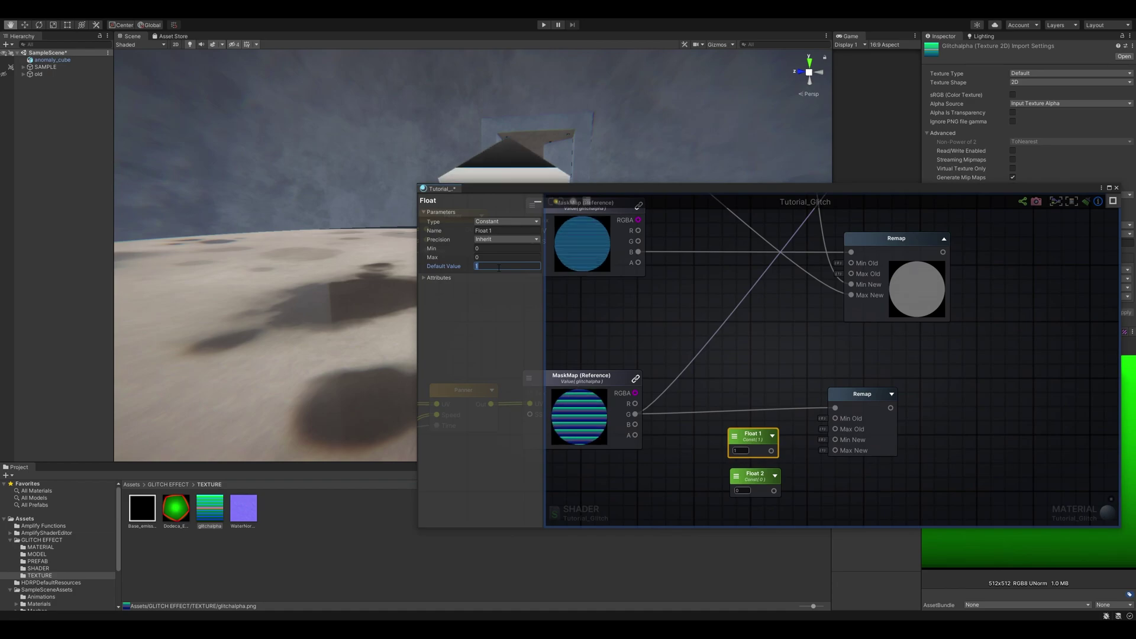
{"action": "type", "text": "1"}
{"action": "left_click", "coordinate": [503, 230]}
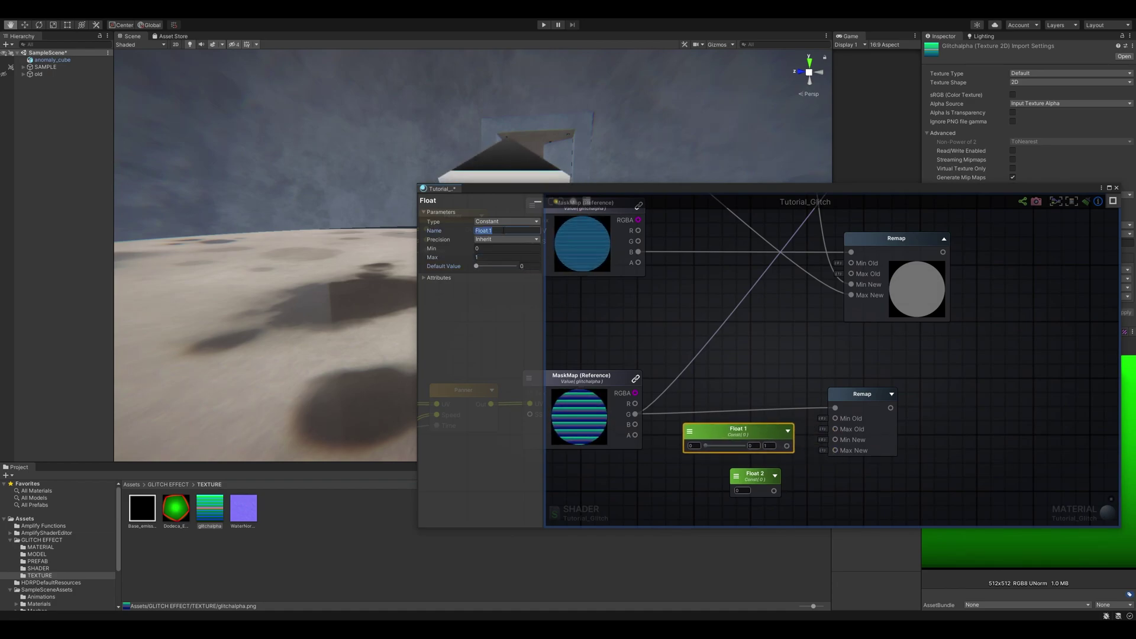
{"action": "type", "text": "MinPuls"}
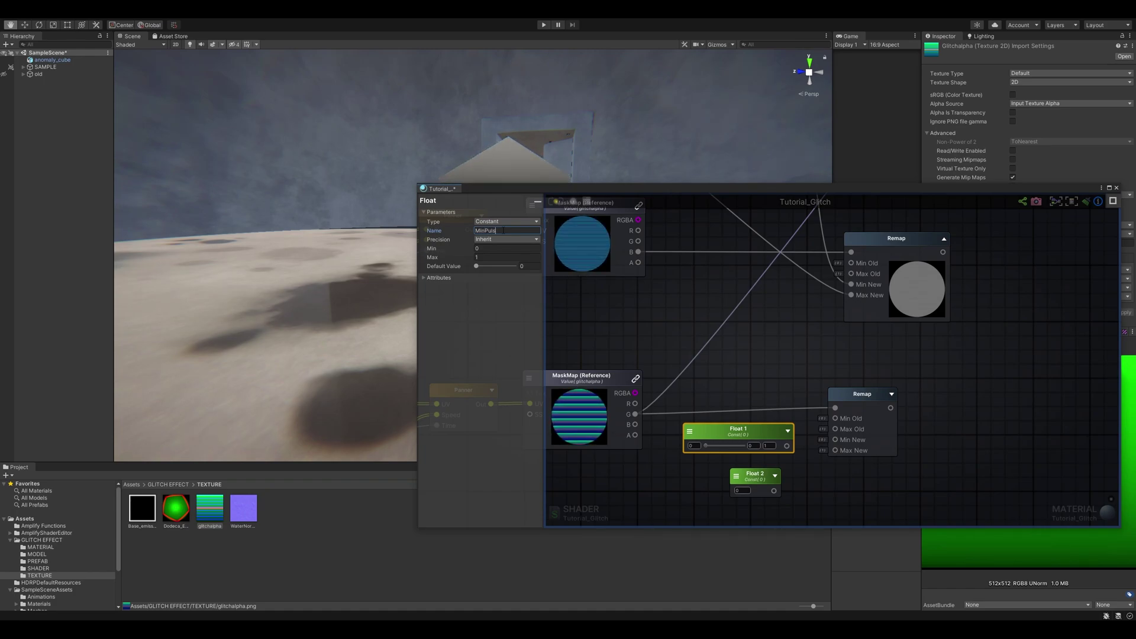
{"action": "type", "text": "eOpacity"}
Replace the second Float with a duplicate of MinPulseOpacity, named MaxPulseOpacity with a default value of 1
{"action": "middle_click_drag", "start_coordinate": [761, 361], "coordinate": [705, 351]}
{"action": "left_click_drag", "start_coordinate": [825, 385], "coordinate": [868, 388]}
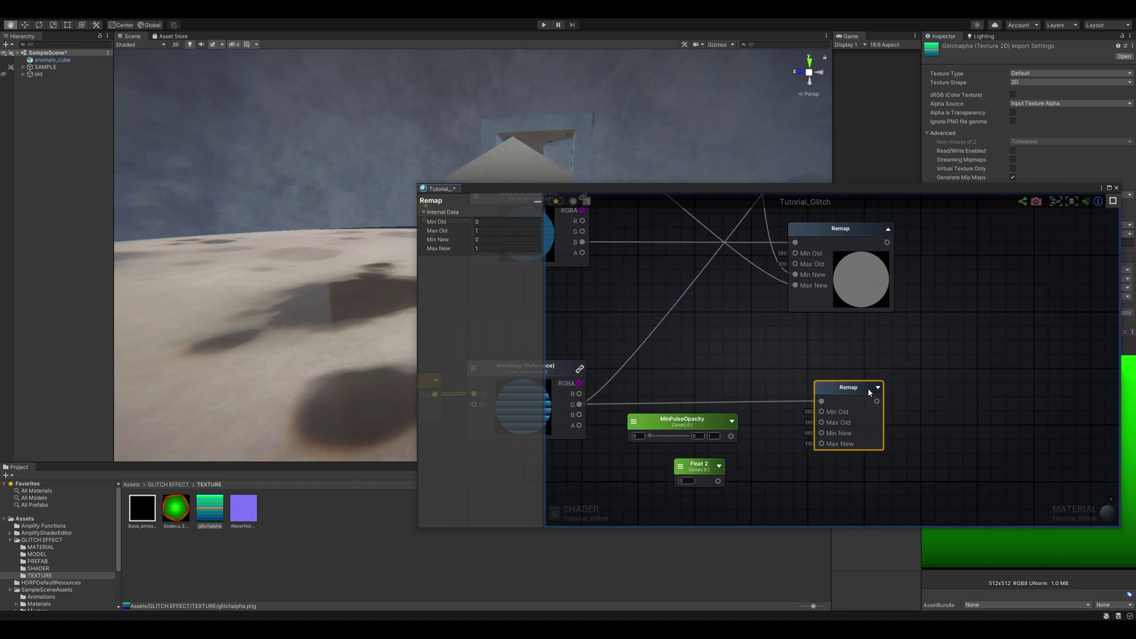
{"action": "left_click", "coordinate": [707, 468]}
{"action": "key", "text": "Delete"}
{"action": "left_click", "coordinate": [711, 428]}
{"action": "key", "text": "ctrl+d"}
{"action": "left_click_drag", "start_coordinate": [775, 451], "coordinate": [656, 481]}
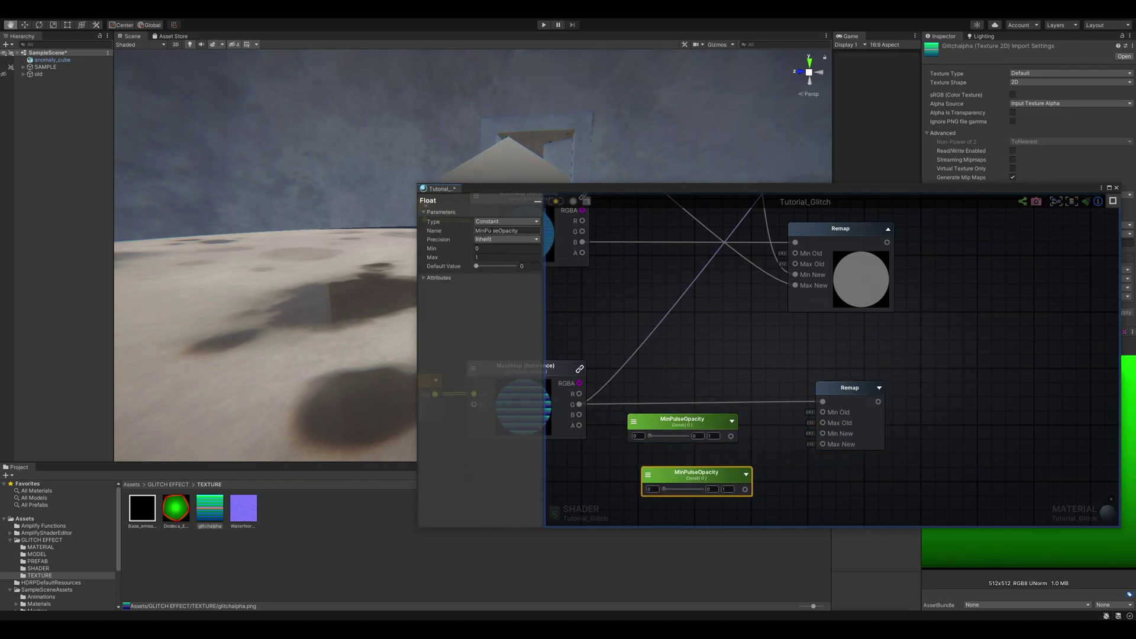
{"action": "left_click_drag", "start_coordinate": [485, 230], "coordinate": [466, 233]}
{"action": "type", "text": "Max"}
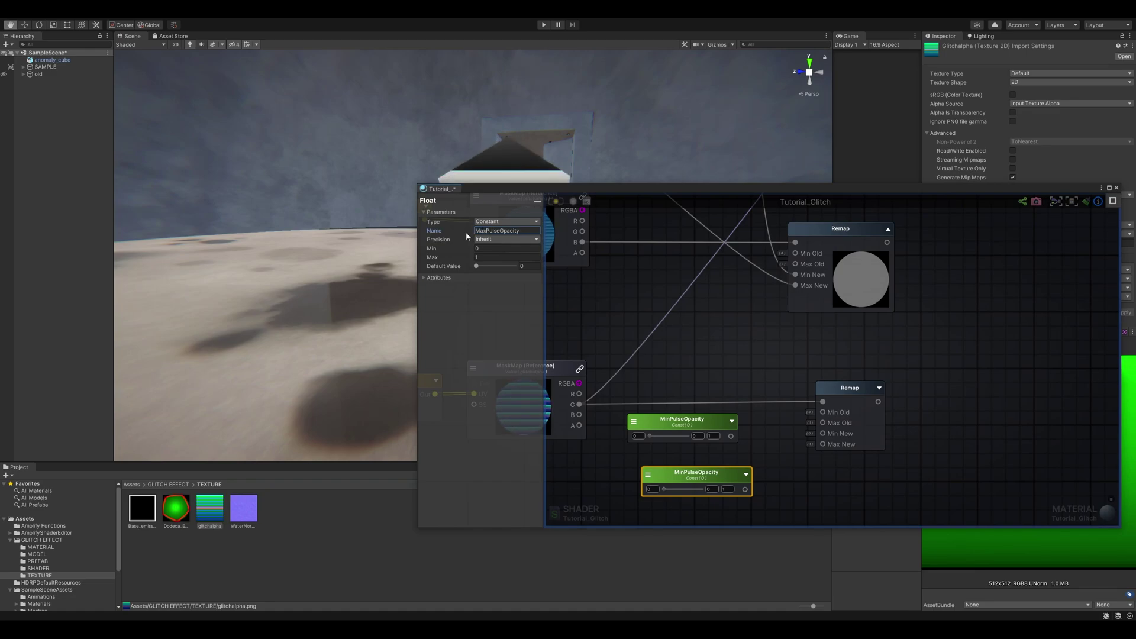
{"action": "left_click", "coordinate": [529, 265]}
{"action": "type", "text": "1"}
Change the type of both MinPulseOpacity and MaxPulseOpacity to Property
{"action": "left_click", "coordinate": [731, 421]}
{"action": "left_click", "coordinate": [660, 442]}
{"action": "left_click", "coordinate": [746, 474]}
{"action": "left_click", "coordinate": [674, 495]}
Connect MinPulseOpacity to the lower Remap's Min New input and MaxPulseOpacity to its Max New input
{"action": "left_click_drag", "start_coordinate": [693, 479], "coordinate": [677, 473]}
{"action": "left_click_drag", "start_coordinate": [731, 436], "coordinate": [822, 433]}
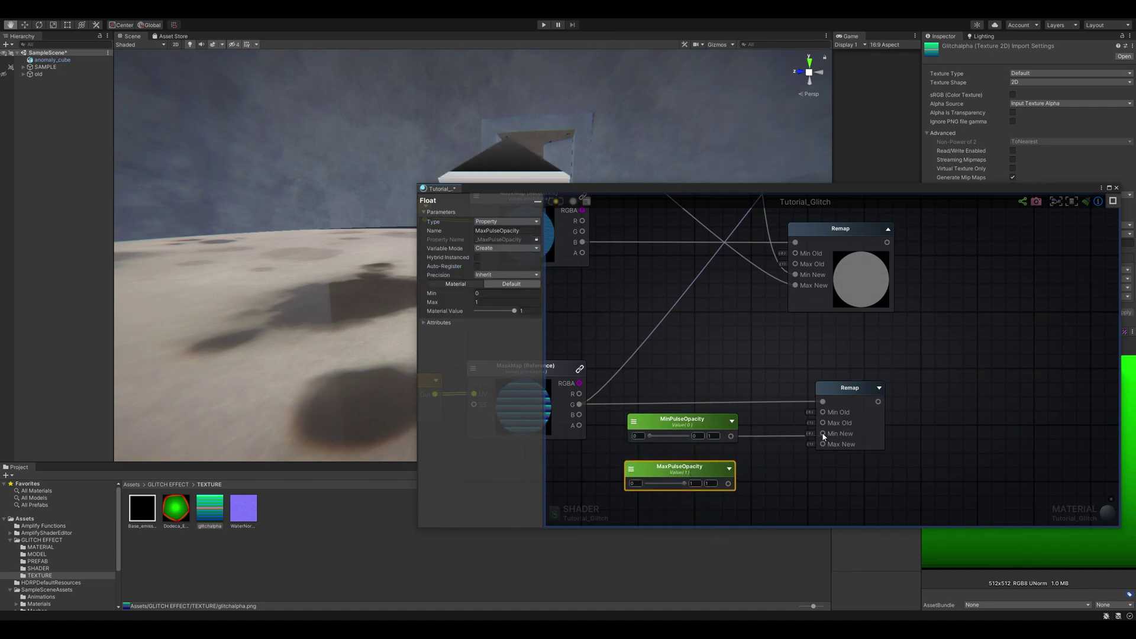
{"action": "left_click_drag", "start_coordinate": [728, 483], "coordinate": [822, 444]}
Connect the lower Remap's output to the output node's Color input, save the shader, and check the pulse on the cube
{"action": "scroll", "coordinate": [903, 399], "scroll_direction": "down", "scroll_amount": 3}
{"action": "middle_click_drag", "start_coordinate": [903, 397], "coordinate": [869, 446]}
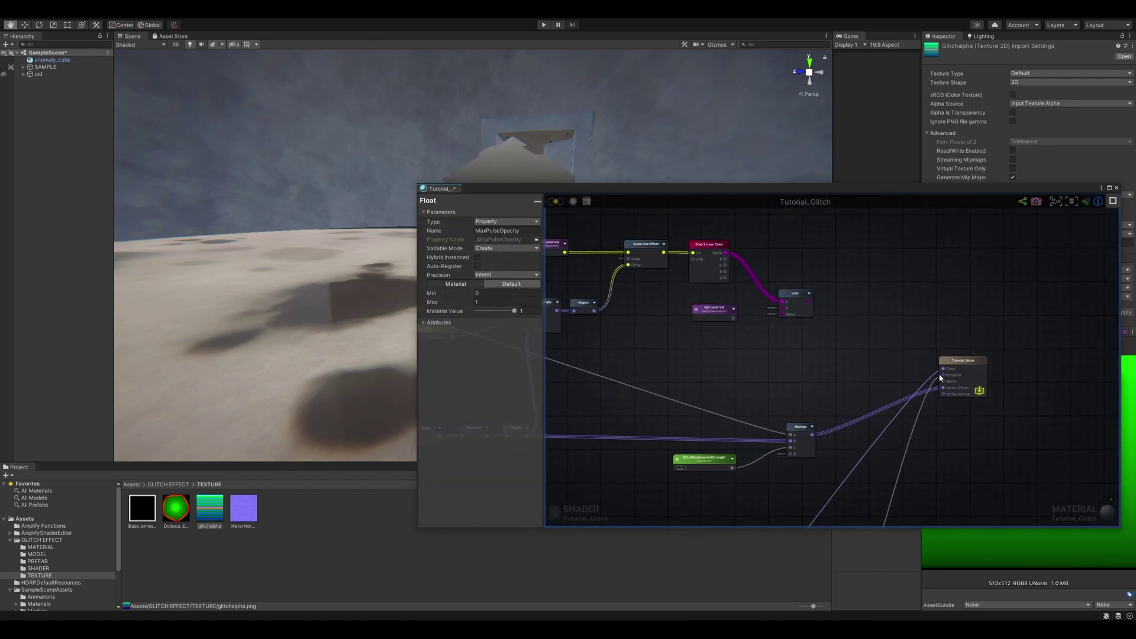
{"action": "left_click_drag", "start_coordinate": [941, 377], "coordinate": [942, 368]}
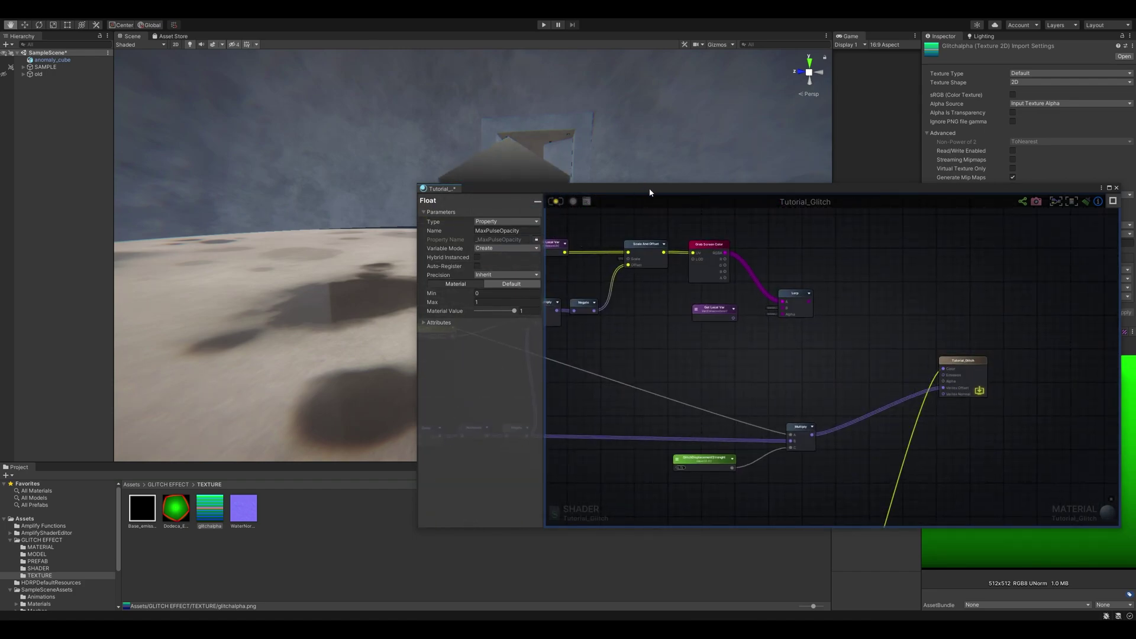
{"action": "left_click_drag", "start_coordinate": [649, 192], "coordinate": [550, 459]}
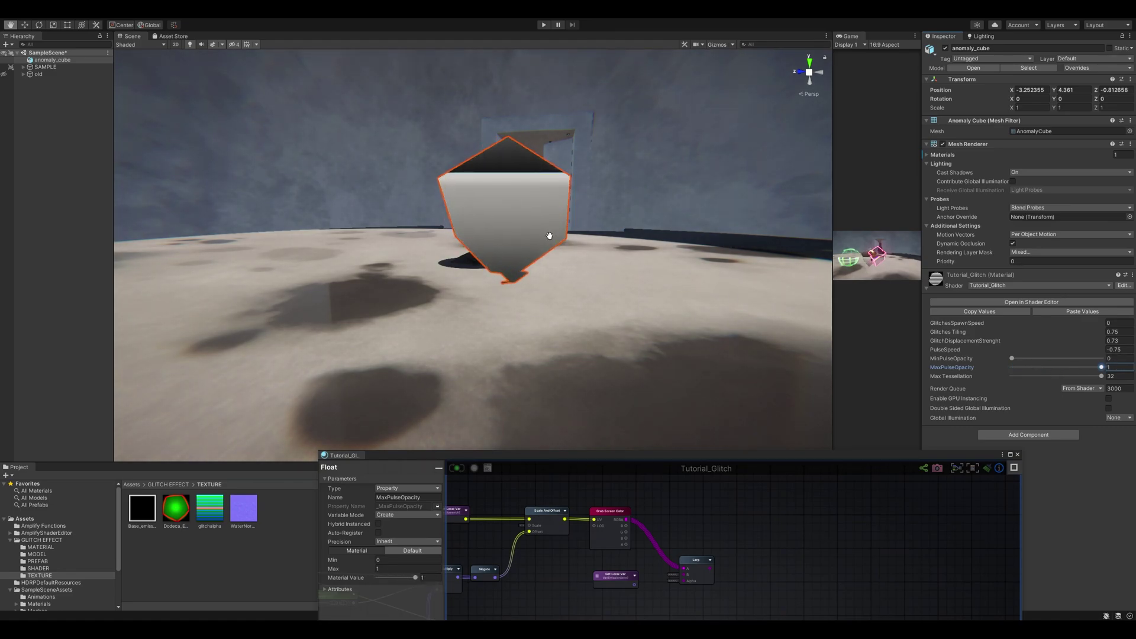
Add a Register Local Var node named PulseMask and connect the lower Remap's output to it
{"action": "left_click_drag", "start_coordinate": [654, 459], "coordinate": [728, 295]}
{"action": "scroll", "coordinate": [739, 329], "scroll_direction": "down", "scroll_amount": 3}
{"action": "middle_click_drag", "start_coordinate": [806, 606], "coordinate": [860, 508]}
{"action": "scroll", "coordinate": [860, 509], "scroll_direction": "up", "scroll_amount": 4}
{"action": "key", "text": "r"}
{"action": "left_click", "coordinate": [861, 508]}
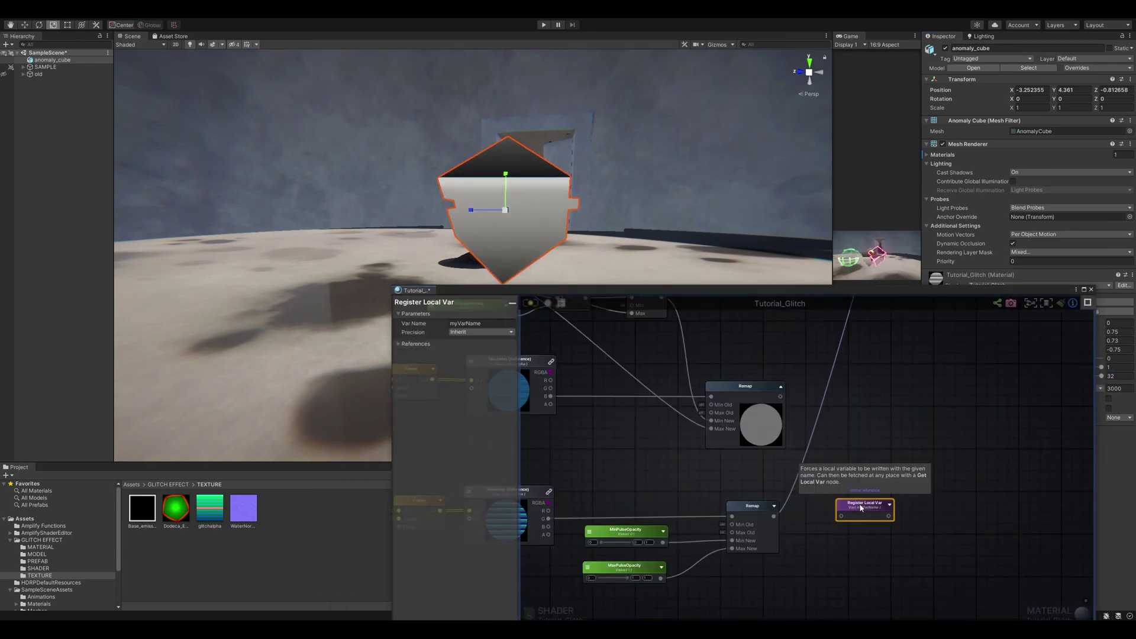
{"action": "left_click", "coordinate": [815, 447]}
{"action": "scroll", "coordinate": [835, 391], "scroll_direction": "up", "scroll_amount": 2}
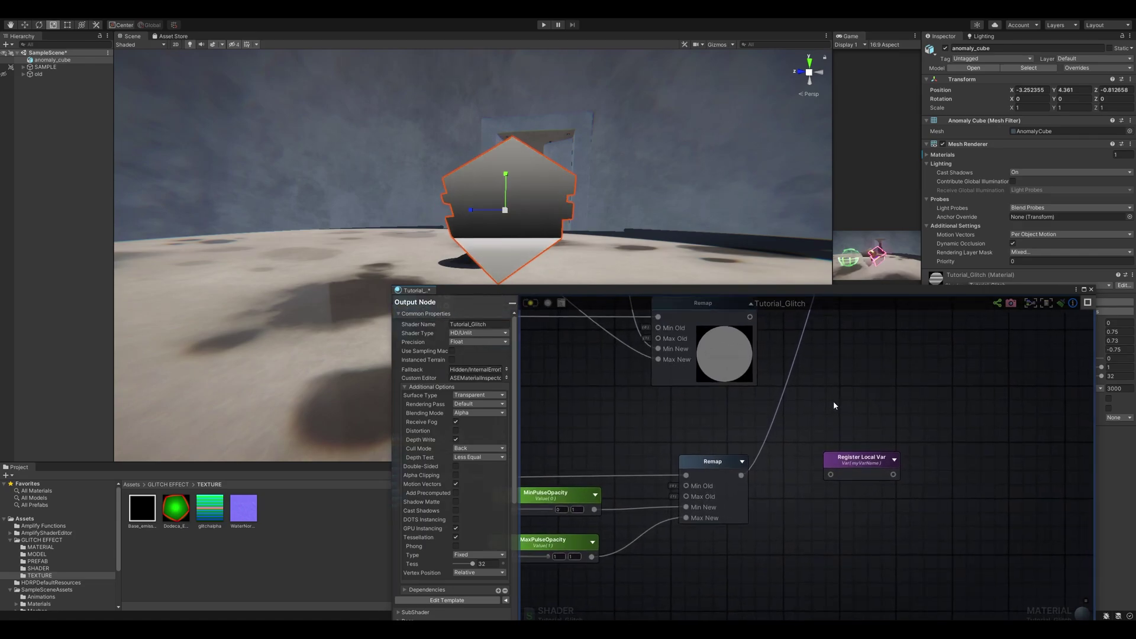
{"action": "left_click", "coordinate": [853, 457]}
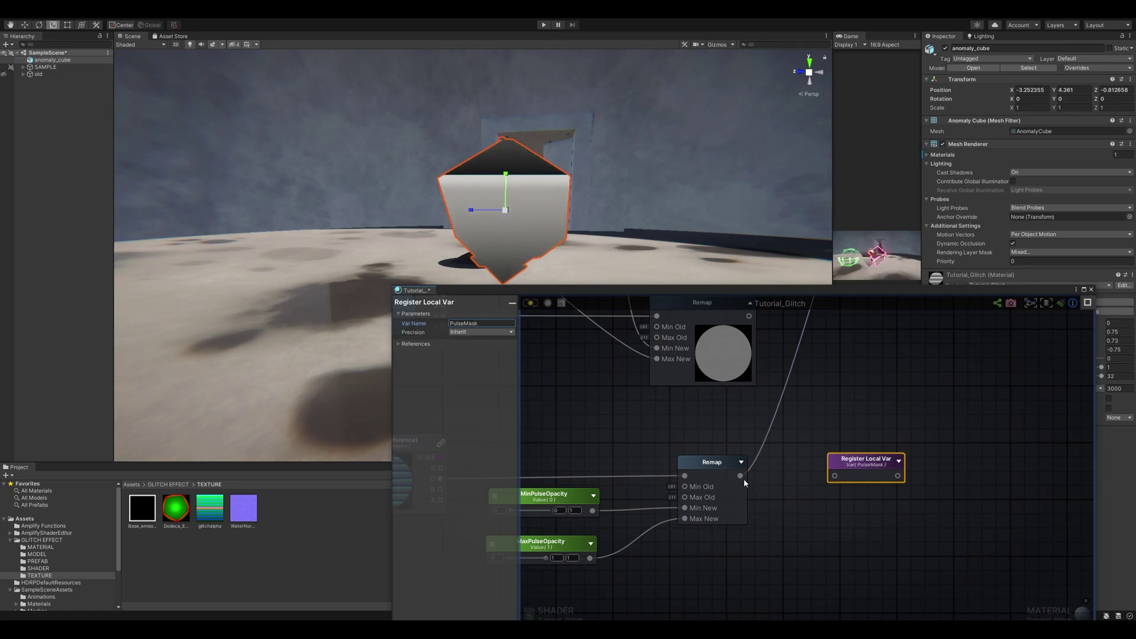
{"action": "left_click_drag", "start_coordinate": [865, 468], "coordinate": [867, 465]}
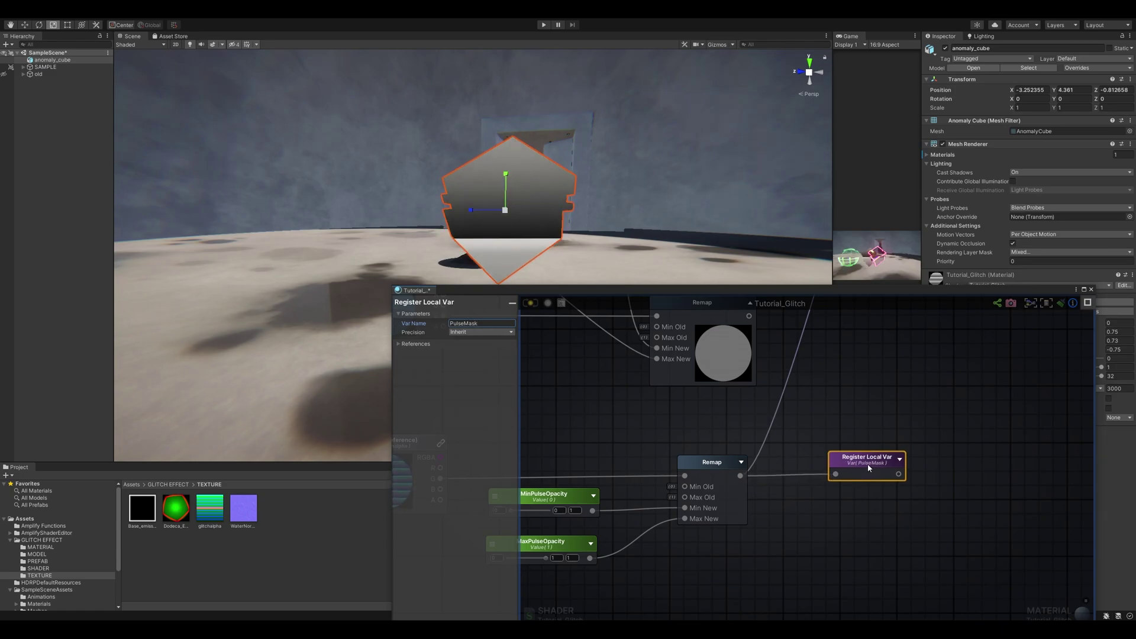
Add a Register Local Var node named OpacityMask, fed by the upper Remap's output
{"action": "middle_click_drag", "start_coordinate": [842, 301], "coordinate": [796, 436]}
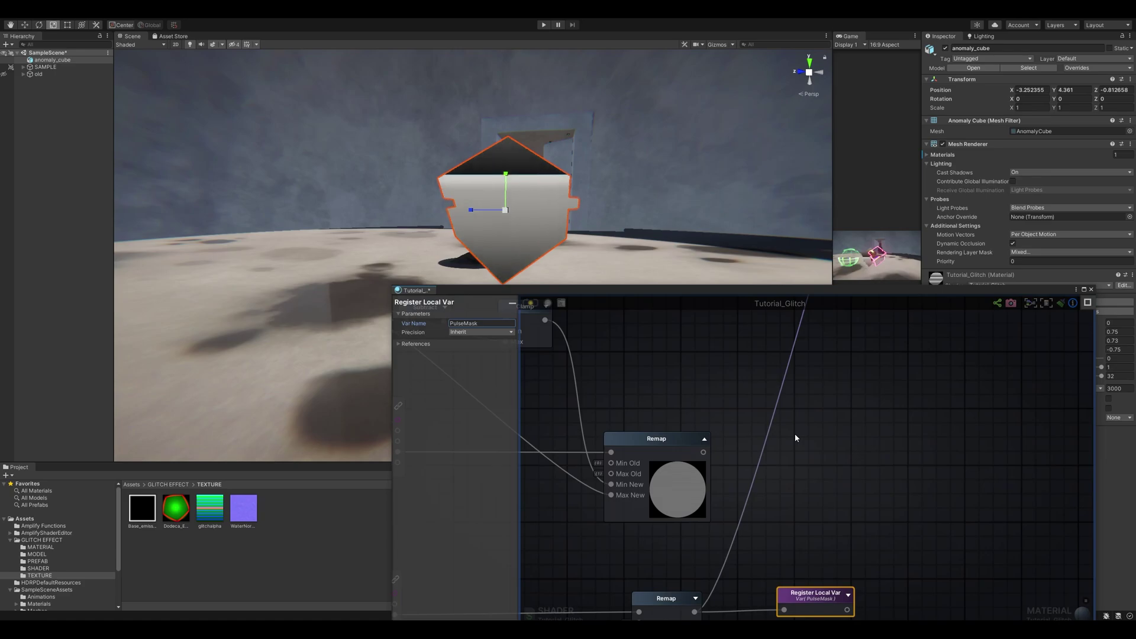
{"action": "left_click", "coordinate": [794, 433]}
{"action": "left_click", "coordinate": [792, 427]}
{"action": "left_click_drag", "start_coordinate": [703, 452], "coordinate": [788, 452]}
{"action": "left_click", "coordinate": [803, 443]}
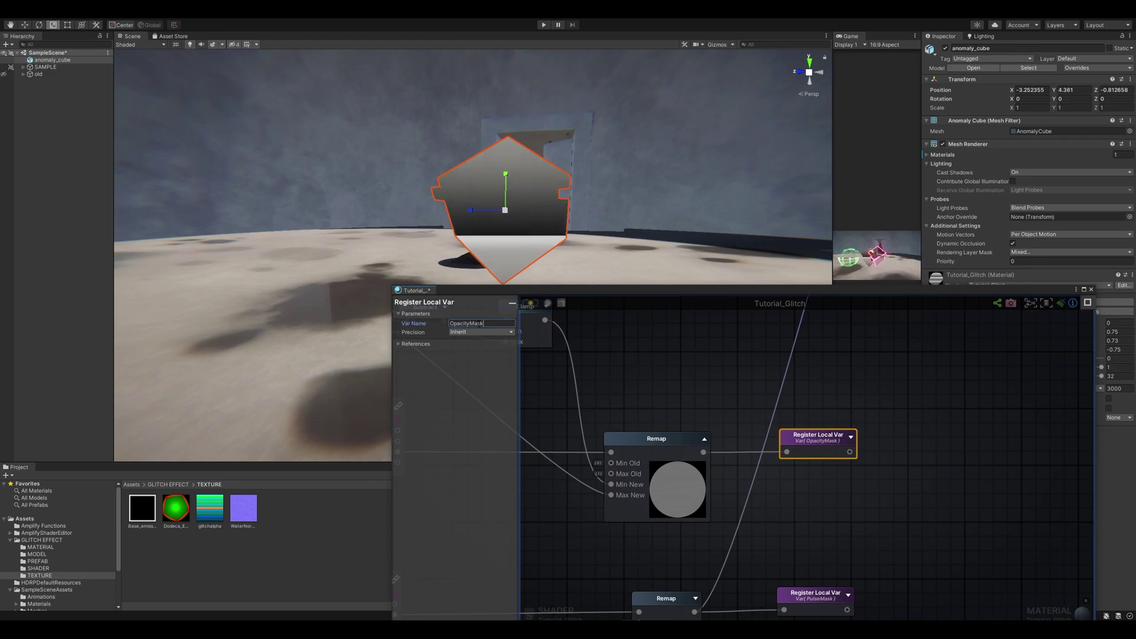
{"action": "key", "text": "Return"}
Disconnect the upper Remap's output from the OpacityMask node
{"action": "right_click", "coordinate": [786, 455]}
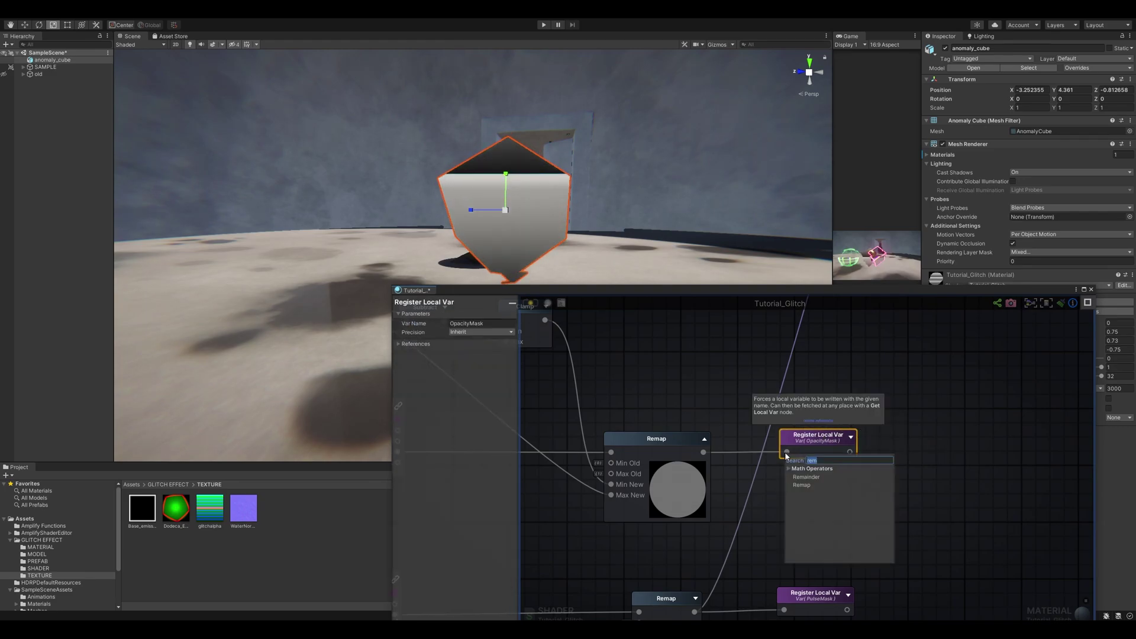
{"action": "left_click", "coordinate": [789, 452]}
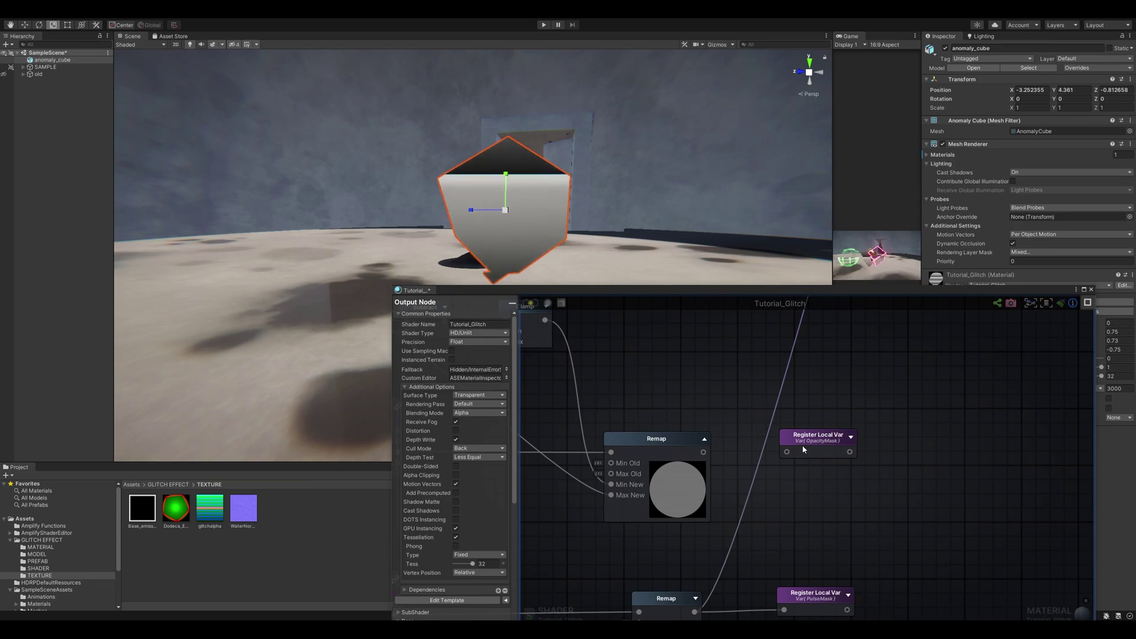
Add a Multiply node combining both Remap outputs and connect its result to the OpacityMask Register Local Var node
{"action": "scroll", "coordinate": [803, 450], "scroll_direction": "down", "scroll_amount": 2}
{"action": "left_click_drag", "start_coordinate": [686, 423], "coordinate": [893, 423]}
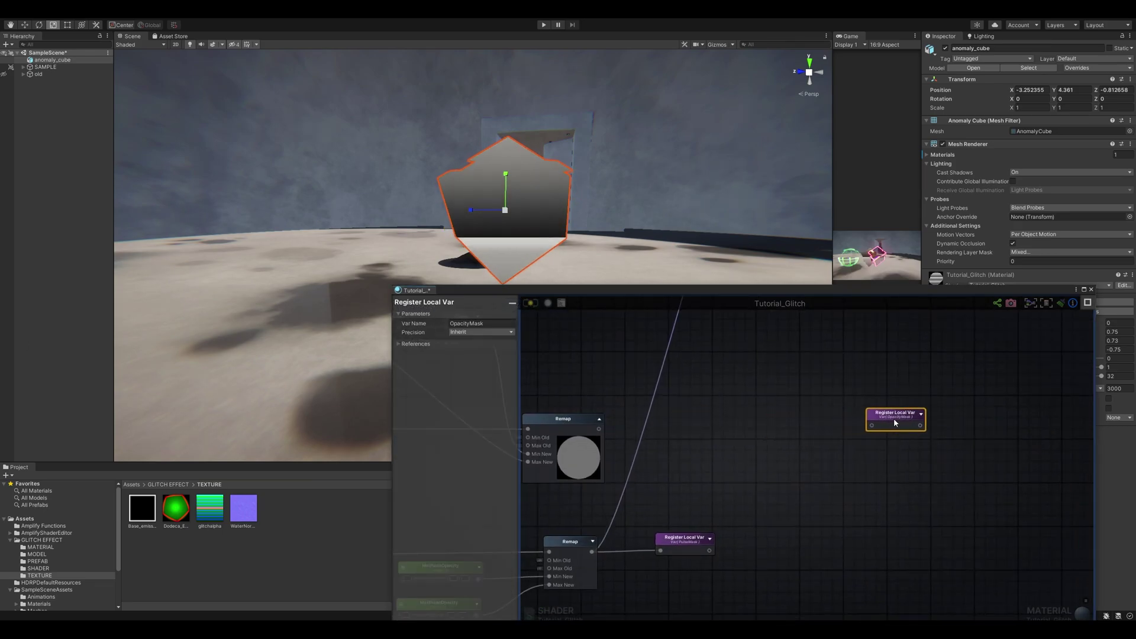
{"action": "middle_click_drag", "start_coordinate": [740, 430], "coordinate": [772, 412]}
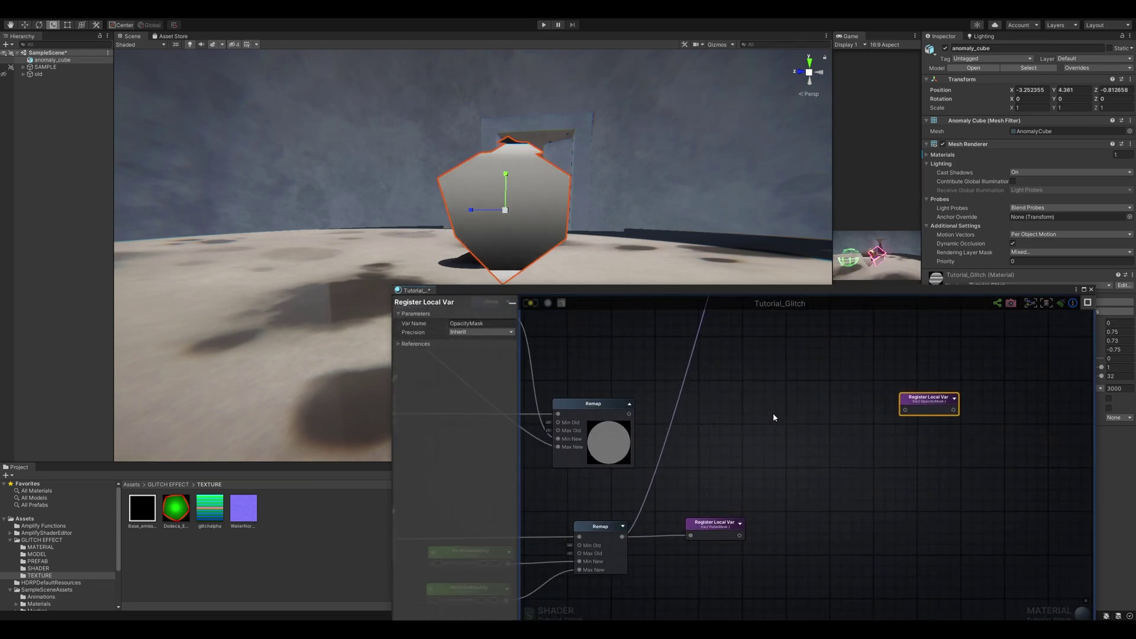
{"action": "left_click", "coordinate": [689, 432]}
{"action": "left_click_drag", "start_coordinate": [693, 450], "coordinate": [693, 449]}
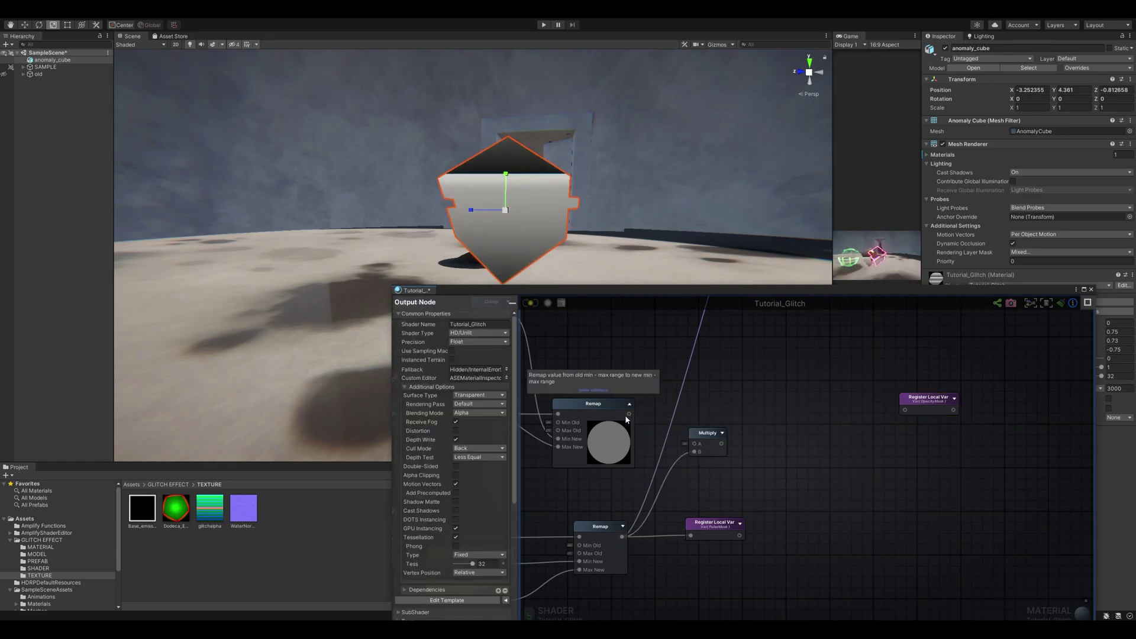
{"action": "left_click_drag", "start_coordinate": [629, 413], "coordinate": [715, 410]}
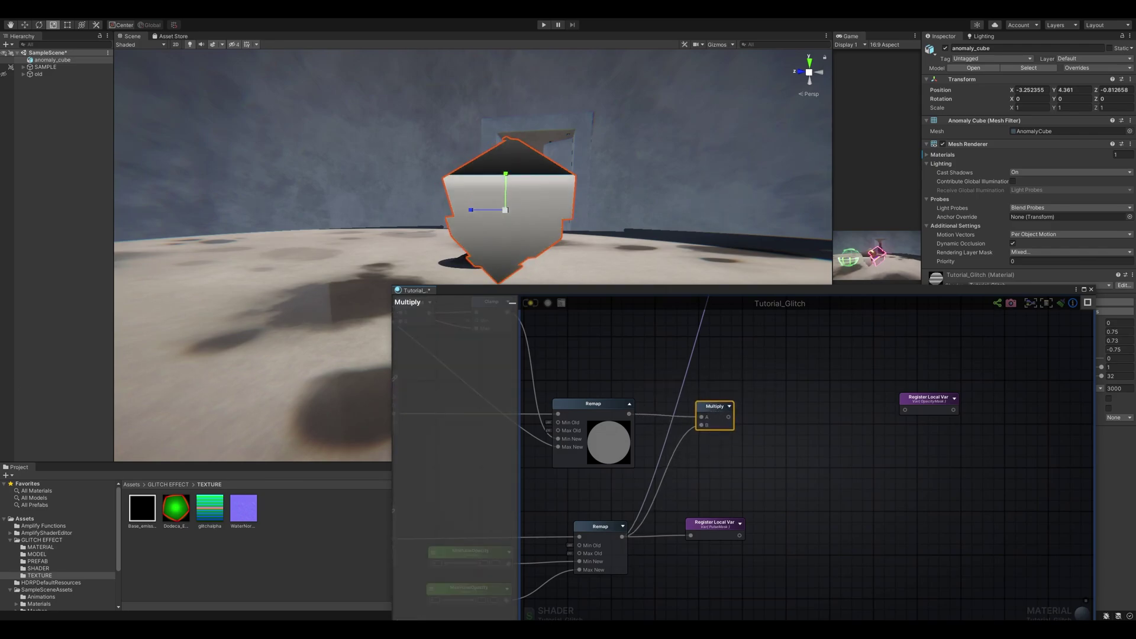
{"action": "left_click_drag", "start_coordinate": [715, 408], "coordinate": [775, 417]}
{"action": "left_click_drag", "start_coordinate": [917, 408], "coordinate": [800, 406]}
{"action": "left_click", "coordinate": [801, 464]}
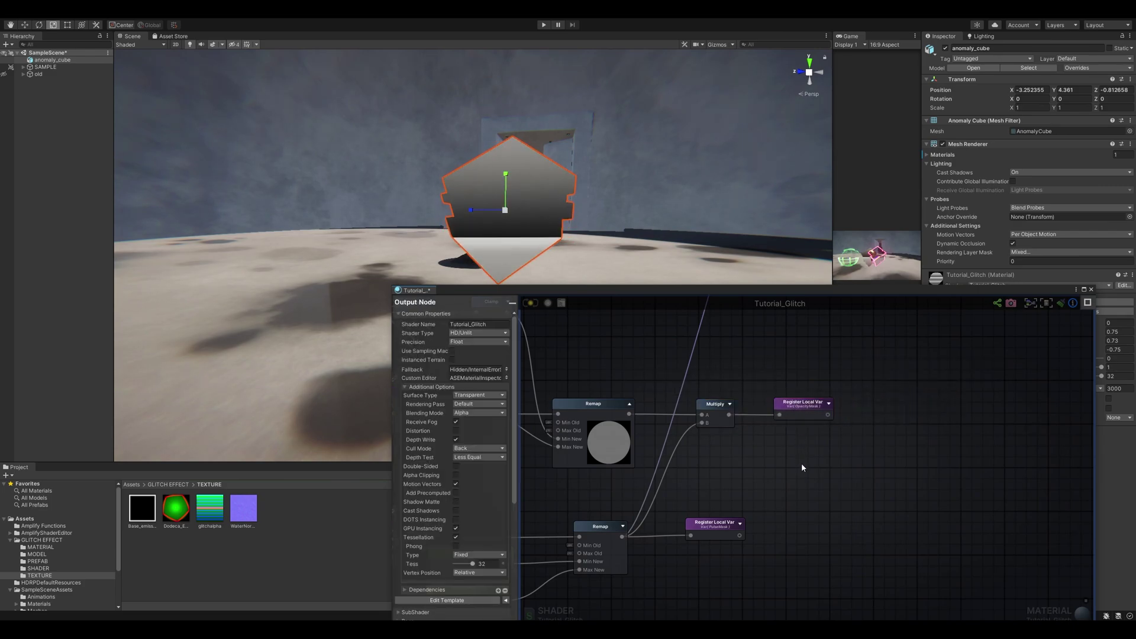
Add a Get Local Var node referencing OpacityMask and connect it to the Alpha of the Lerp blending screen and emission colours
{"action": "scroll", "coordinate": [839, 414], "scroll_direction": "down", "scroll_amount": 2}
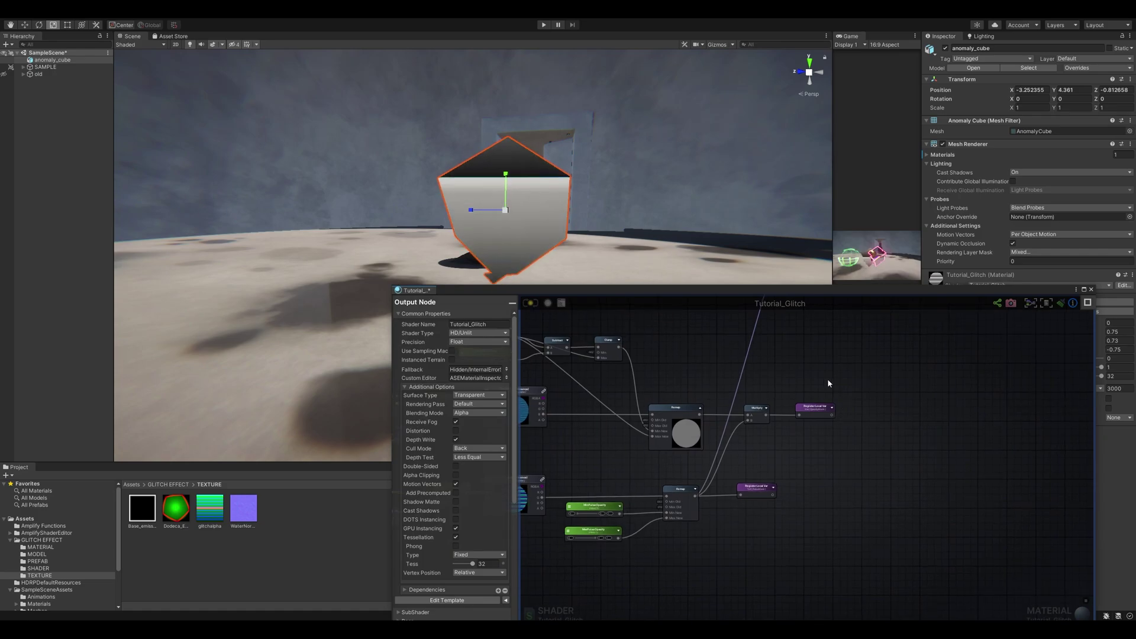
{"action": "scroll", "coordinate": [819, 376], "scroll_direction": "down", "scroll_amount": 1}
{"action": "middle_click_drag", "start_coordinate": [811, 371], "coordinate": [841, 548]}
{"action": "middle_click_drag", "start_coordinate": [775, 410], "coordinate": [817, 444]}
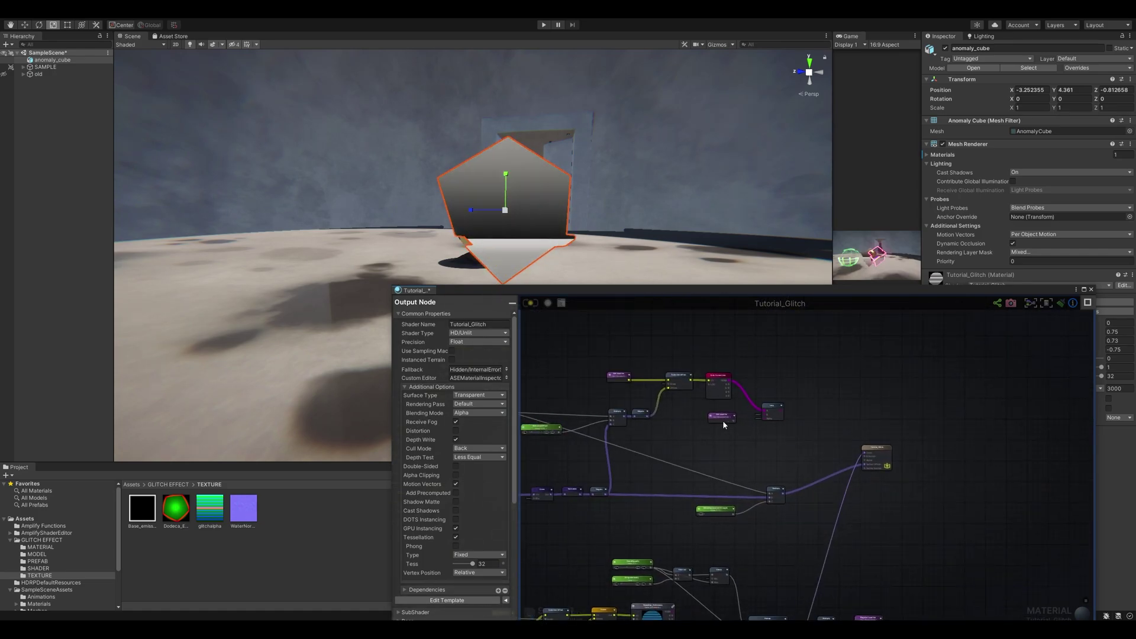
{"action": "scroll", "coordinate": [725, 426], "scroll_direction": "up", "scroll_amount": 4}
{"action": "left_click_drag", "start_coordinate": [750, 419], "coordinate": [720, 395]}
{"action": "left_click", "coordinate": [718, 431]}
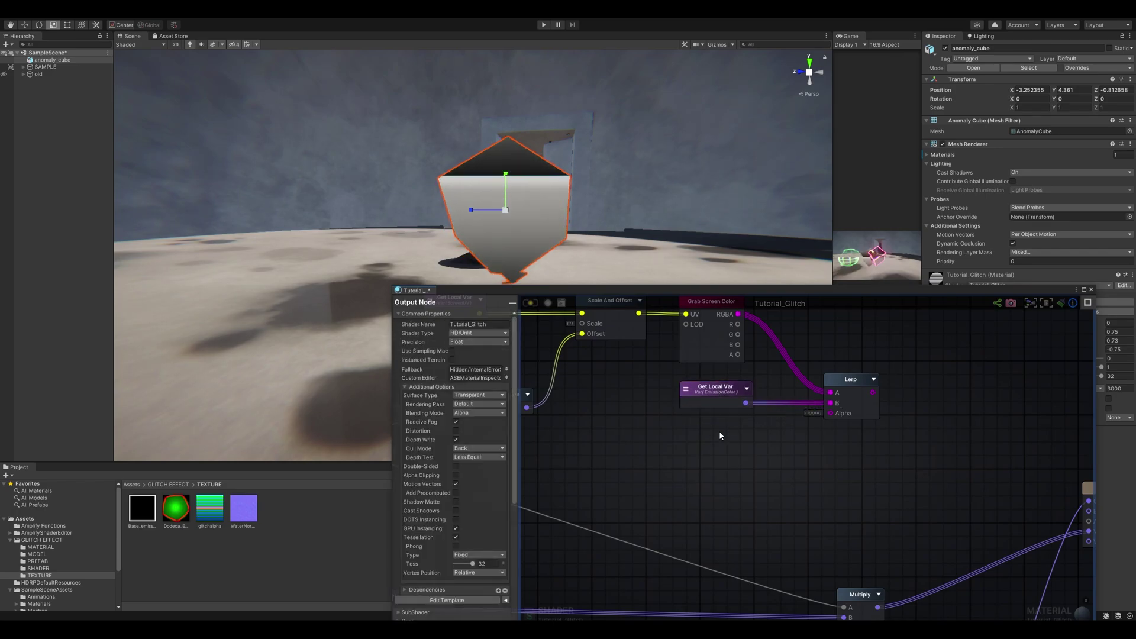
{"action": "key", "text": "g"}
{"action": "left_click", "coordinate": [715, 436]}
{"action": "left_click", "coordinate": [721, 441]}
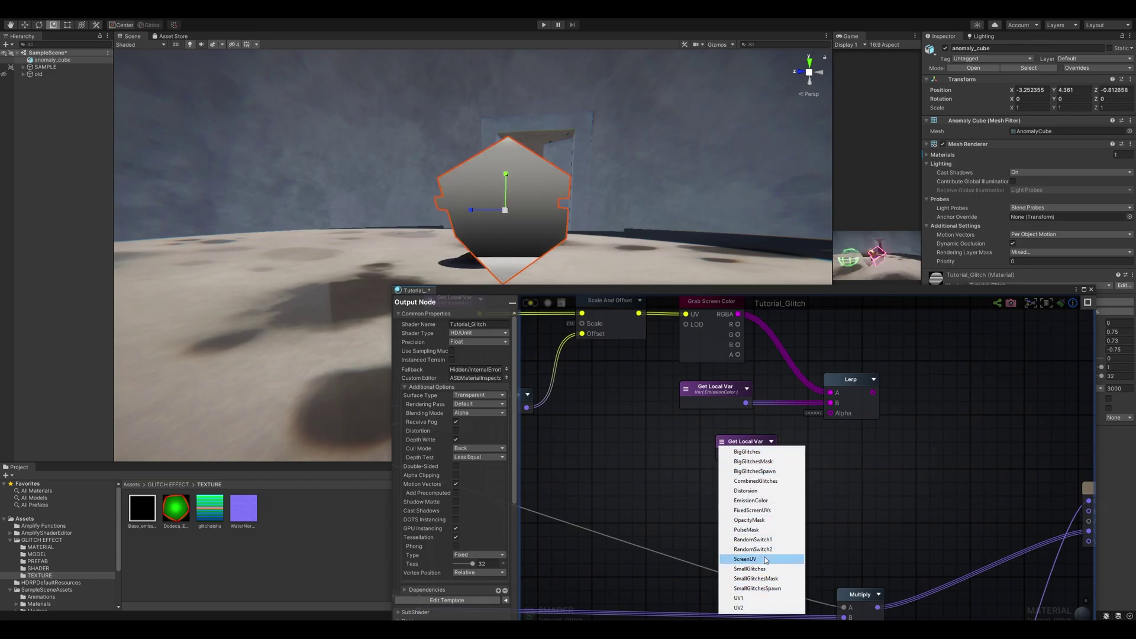
{"action": "left_click", "coordinate": [748, 519]}
{"action": "left_click_drag", "start_coordinate": [757, 460], "coordinate": [831, 413]}
Connect the colour Lerp's output to the output node's Color input, save the shader, and check the cube in the scene
{"action": "scroll", "coordinate": [769, 417], "scroll_direction": "down", "scroll_amount": 2}
{"action": "left_click_drag", "start_coordinate": [756, 396], "coordinate": [931, 481]}
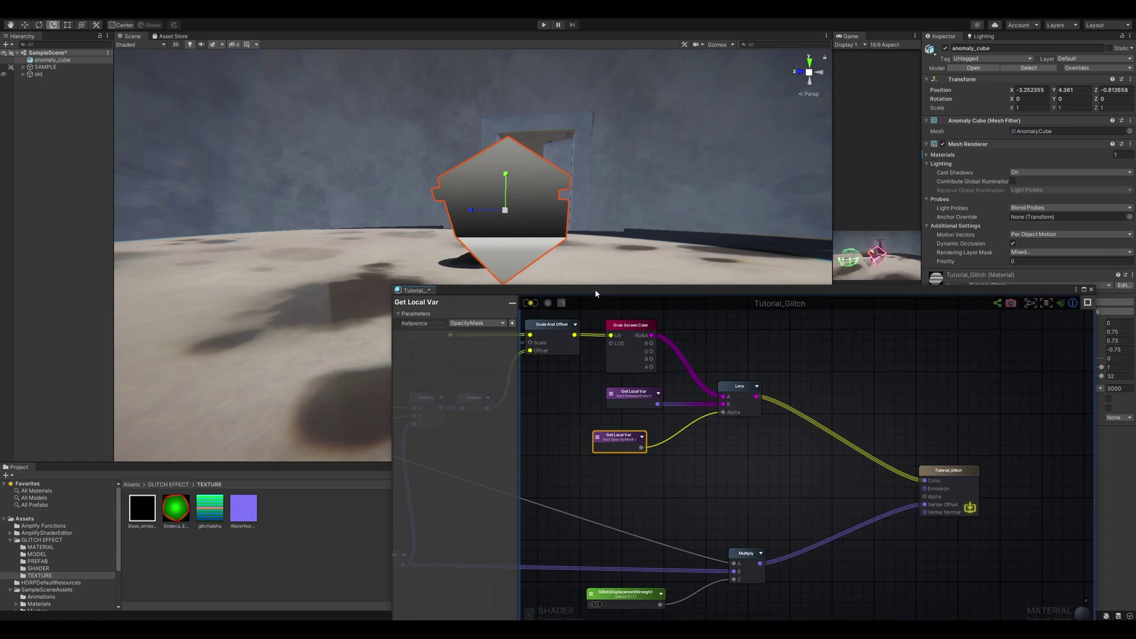
{"action": "left_click_drag", "start_coordinate": [594, 288], "coordinate": [766, 413]}
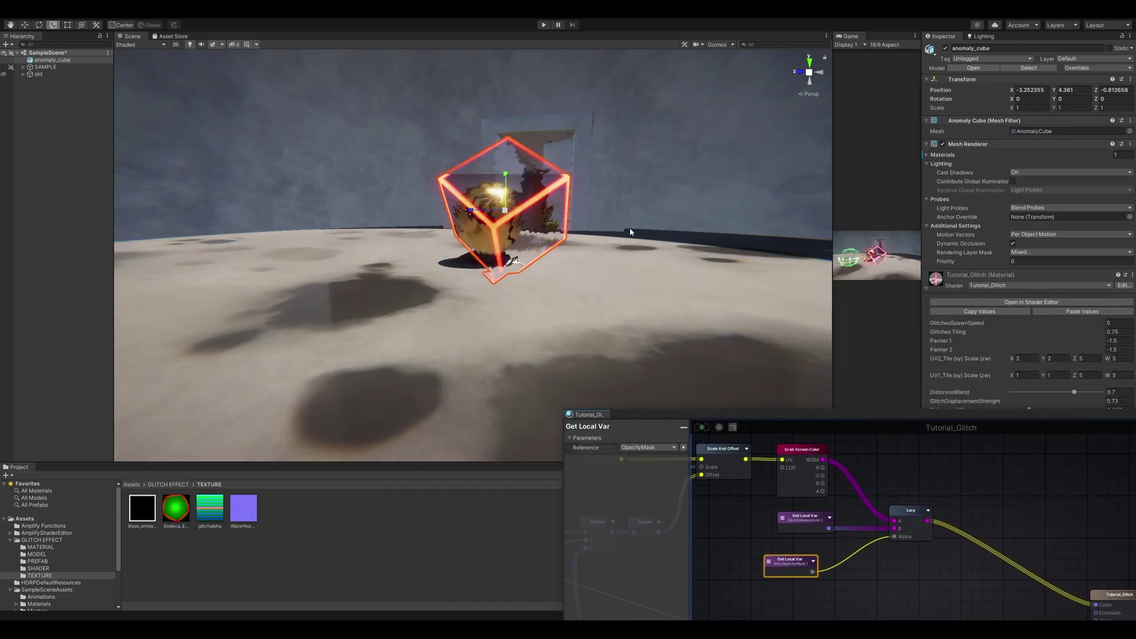
{"action": "middle_click_drag", "start_coordinate": [630, 232], "coordinate": [630, 241]}
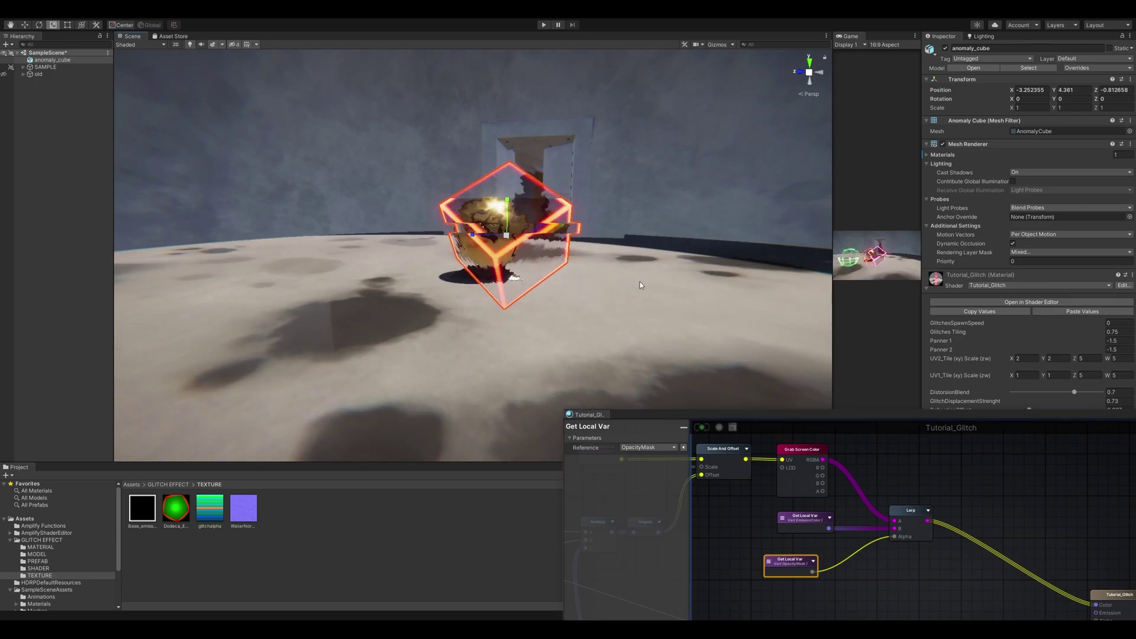
Move the emissive colour, Lerp, Append and Register Local Var nodes farther from the EmissiveMap samples
{"action": "left_click_drag", "start_coordinate": [757, 412], "coordinate": [608, 424]}
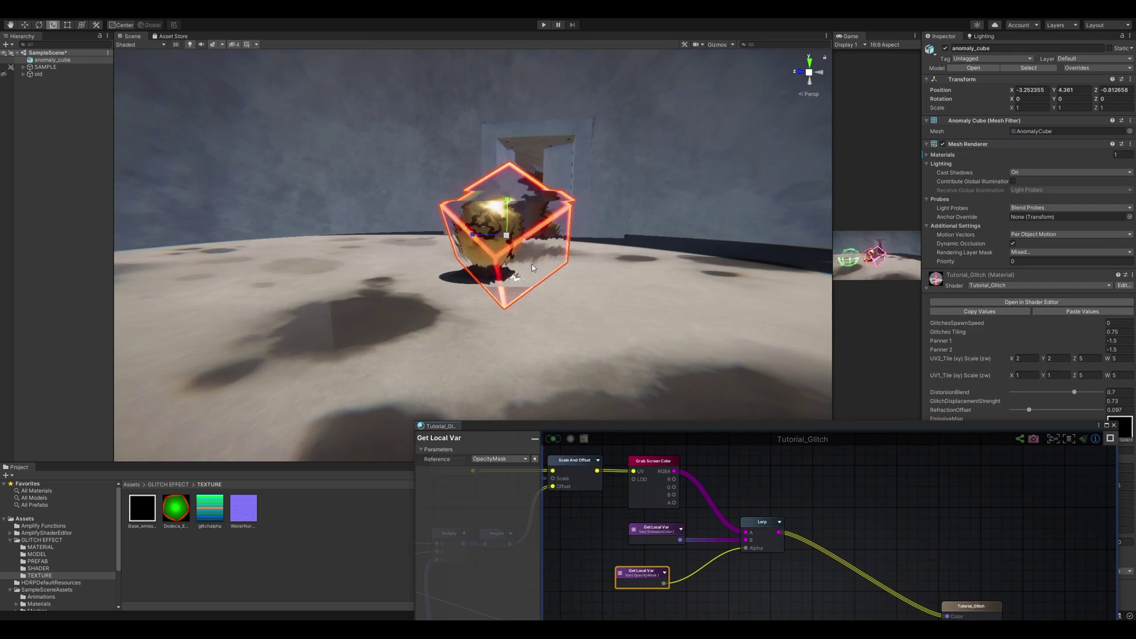
{"action": "left_click_drag", "start_coordinate": [652, 429], "coordinate": [657, 310]}
{"action": "scroll", "coordinate": [747, 459], "scroll_direction": "down", "scroll_amount": 5}
{"action": "middle_click_drag", "start_coordinate": [622, 609], "coordinate": [963, 308]}
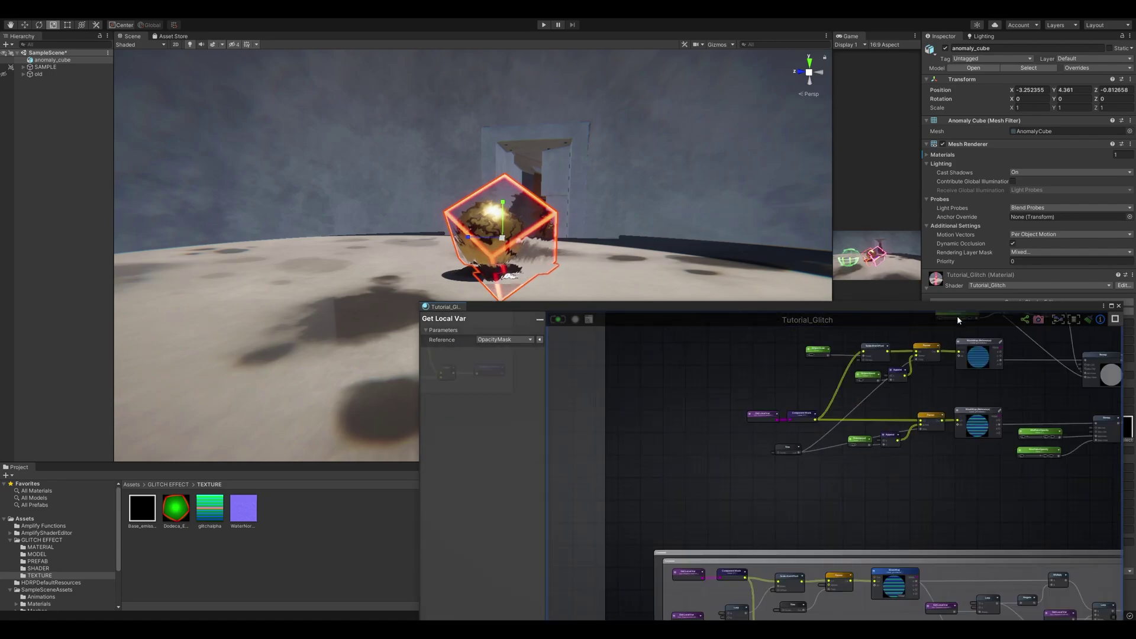
{"action": "scroll", "coordinate": [732, 473], "scroll_direction": "down", "scroll_amount": 3}
{"action": "middle_click_drag", "start_coordinate": [732, 475], "coordinate": [823, 344]}
{"action": "middle_click_drag", "start_coordinate": [636, 491], "coordinate": [873, 290]}
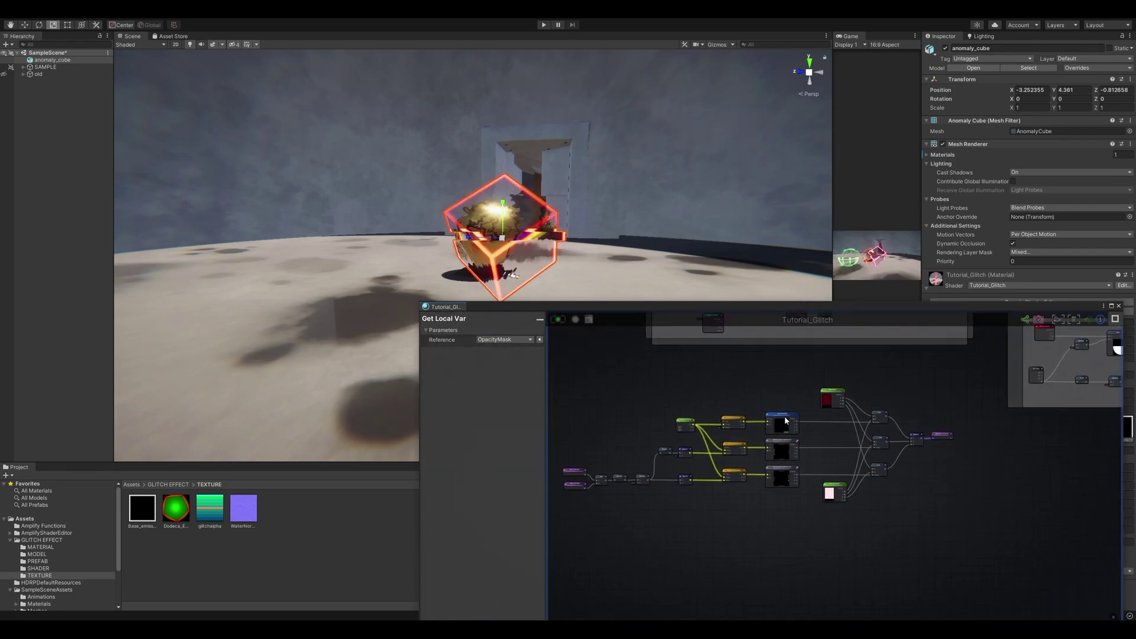
{"action": "scroll", "coordinate": [800, 460], "scroll_direction": "up", "scroll_amount": 5}
{"action": "middle_click_drag", "start_coordinate": [811, 450], "coordinate": [709, 503]}
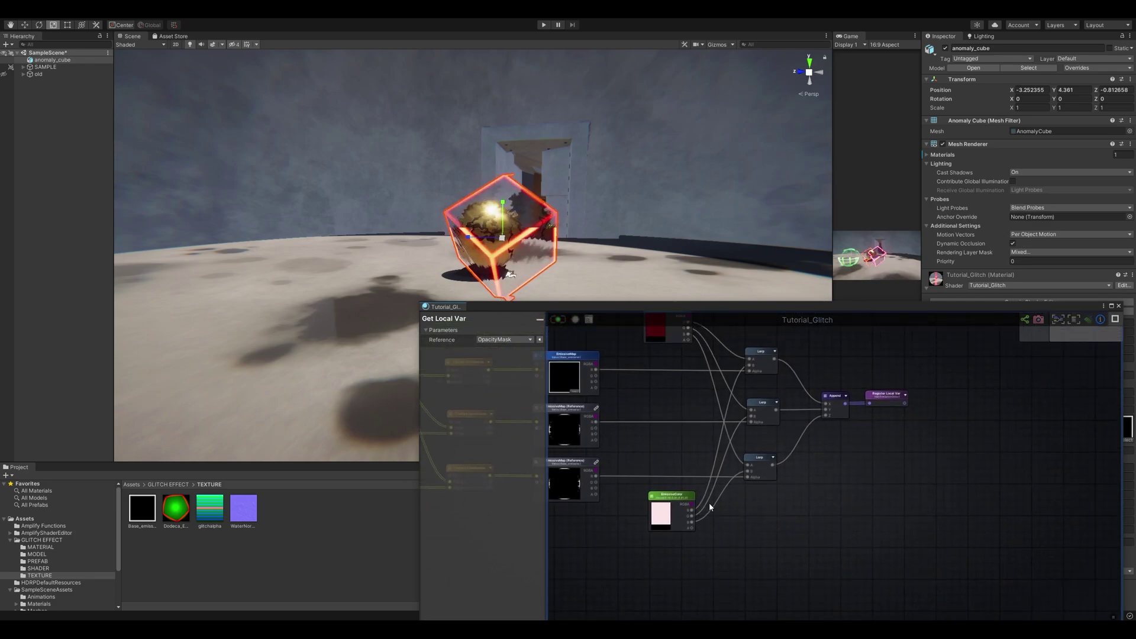
{"action": "scroll", "coordinate": [709, 502], "scroll_direction": "down", "scroll_amount": 3}
{"action": "left_click_drag", "start_coordinate": [866, 533], "coordinate": [676, 374]}
{"action": "left_click_drag", "start_coordinate": [676, 374], "coordinate": [728, 374]}
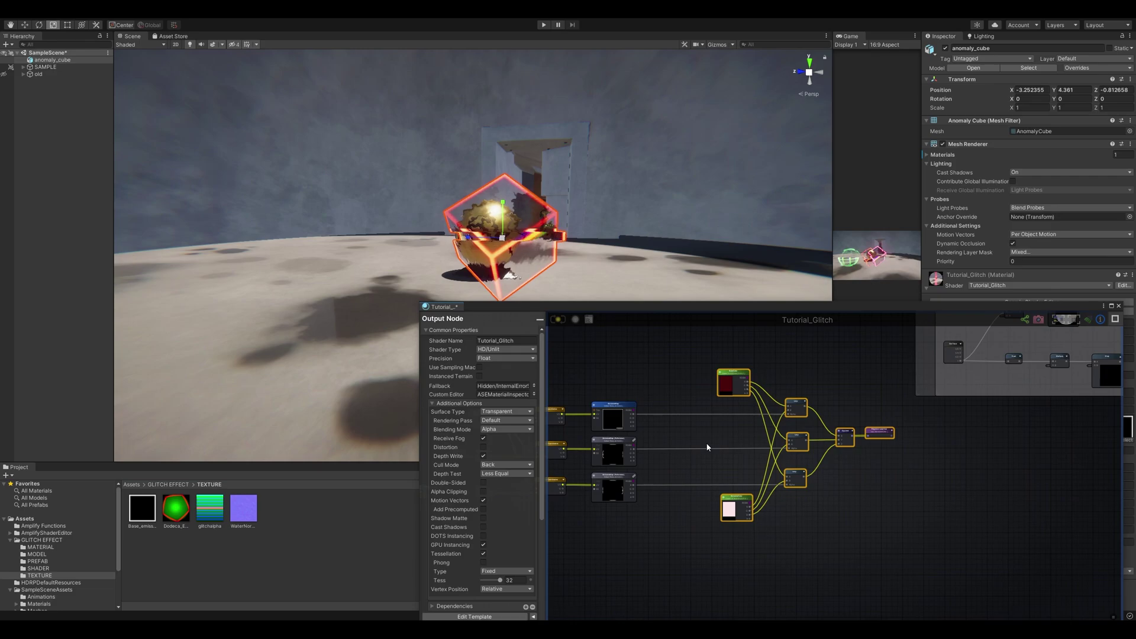
Add three Multiply nodes between the EmissiveMap samples and their Lerp nodes
{"action": "scroll", "coordinate": [707, 445], "scroll_direction": "up", "scroll_amount": 3}
{"action": "key", "text": "m"}
{"action": "left_click", "coordinate": [679, 401]}
{"action": "left_click", "coordinate": [684, 447]}
{"action": "left_click", "coordinate": [683, 495]}
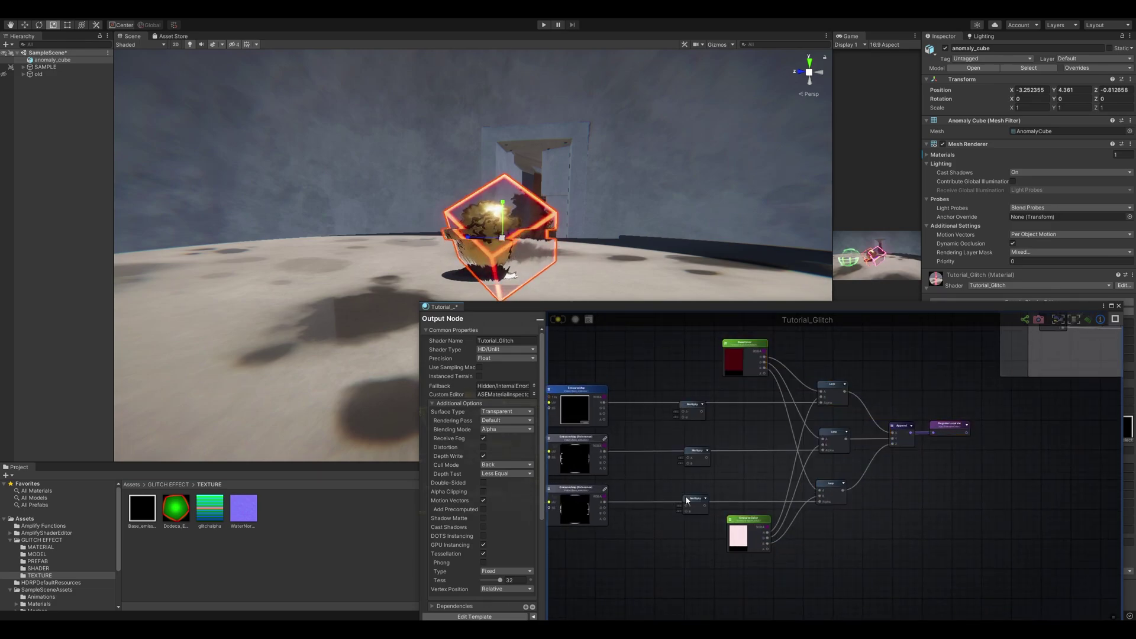
Add a Float node below the EmissiveMap samples and name it EmissiveBoost
{"action": "middle_click_drag", "start_coordinate": [717, 470], "coordinate": [753, 469]}
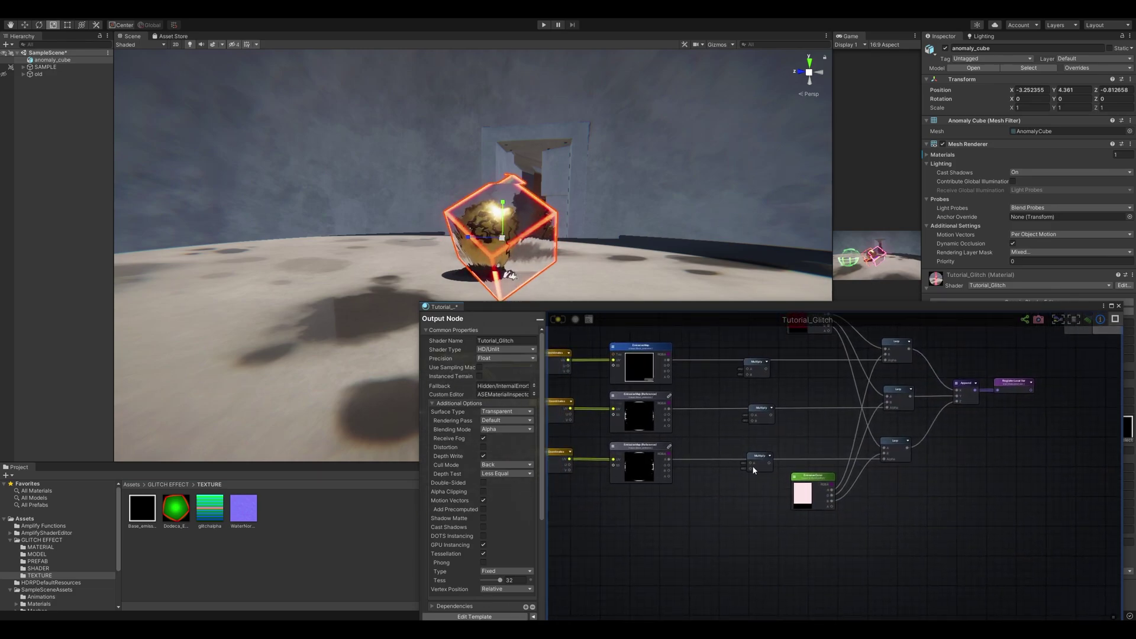
{"action": "scroll", "coordinate": [723, 502], "scroll_direction": "up", "scroll_amount": 3}
{"action": "left_click", "coordinate": [700, 490]}
{"action": "left_click", "coordinate": [684, 494]}
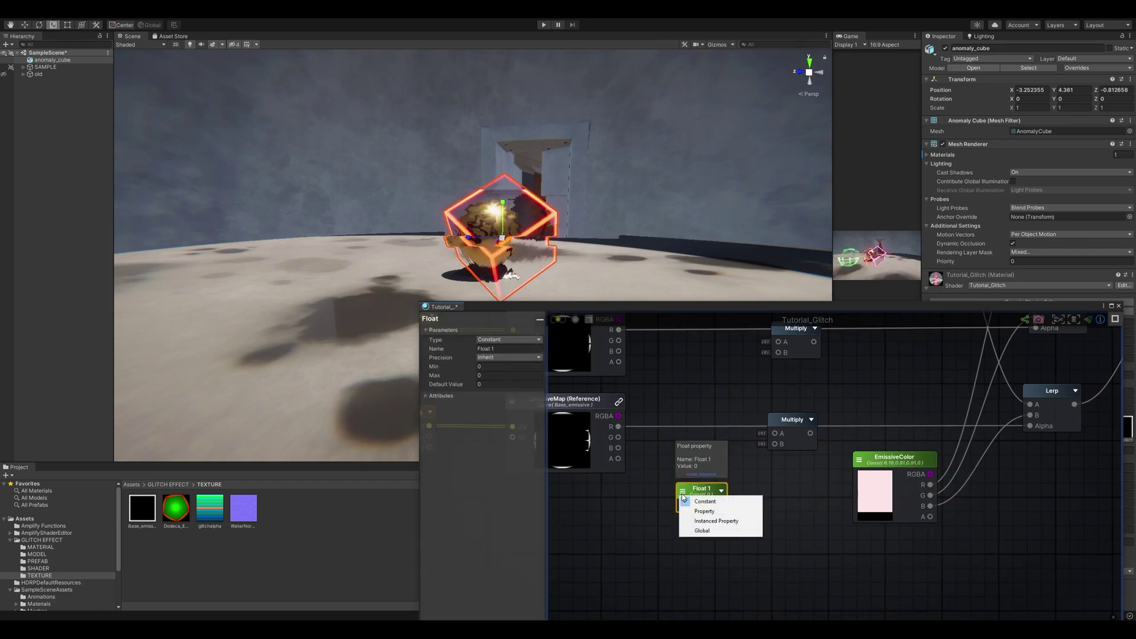
{"action": "left_click", "coordinate": [705, 501]}
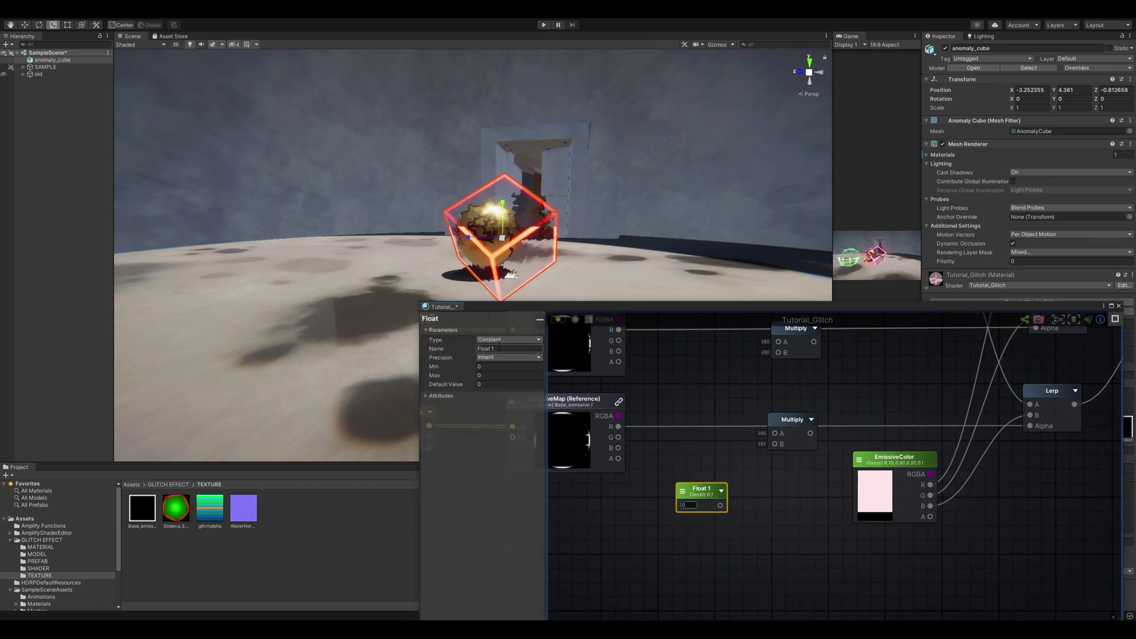
{"action": "left_click", "coordinate": [508, 340]}
{"action": "left_click", "coordinate": [724, 458]}
{"action": "left_click", "coordinate": [496, 349]}
{"action": "type", "text": "EmissiveBoost"}
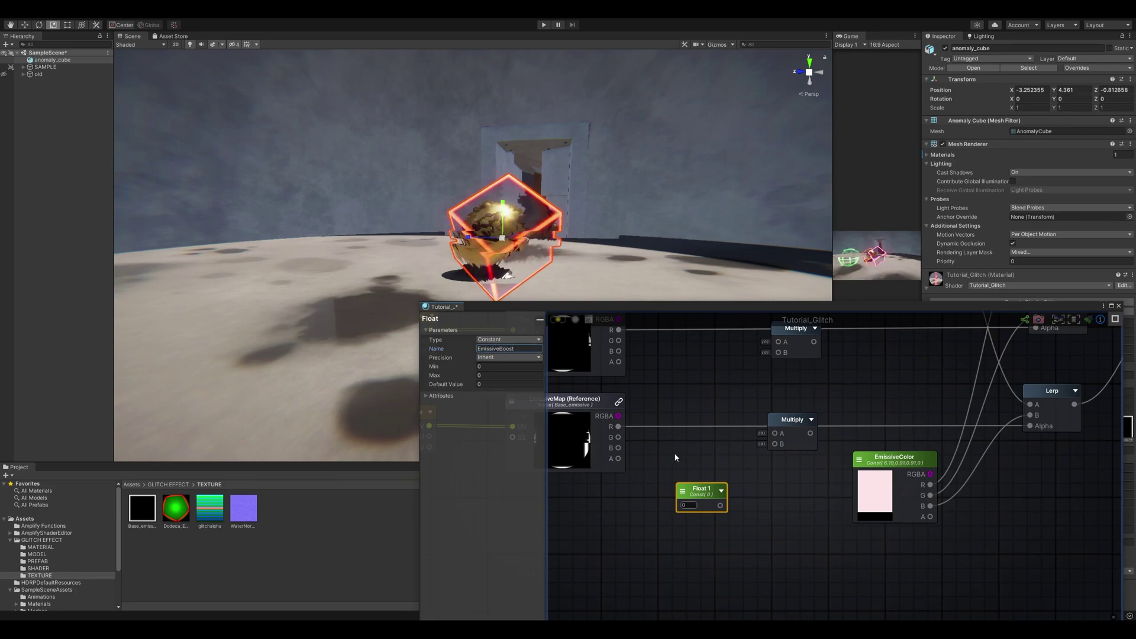
{"action": "key", "text": "Return"}
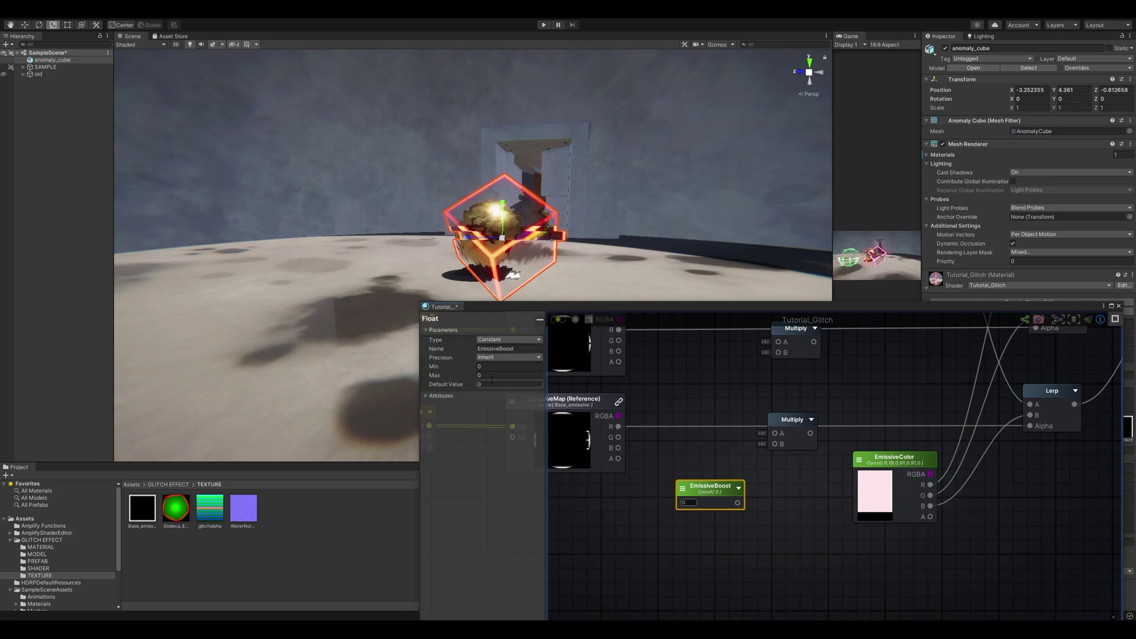
Give EmissiveBoost a default value of 1 and a maximum of 5, and make it a Property
{"action": "left_click", "coordinate": [483, 383]}
{"action": "key", "text": "shift+Tab"}
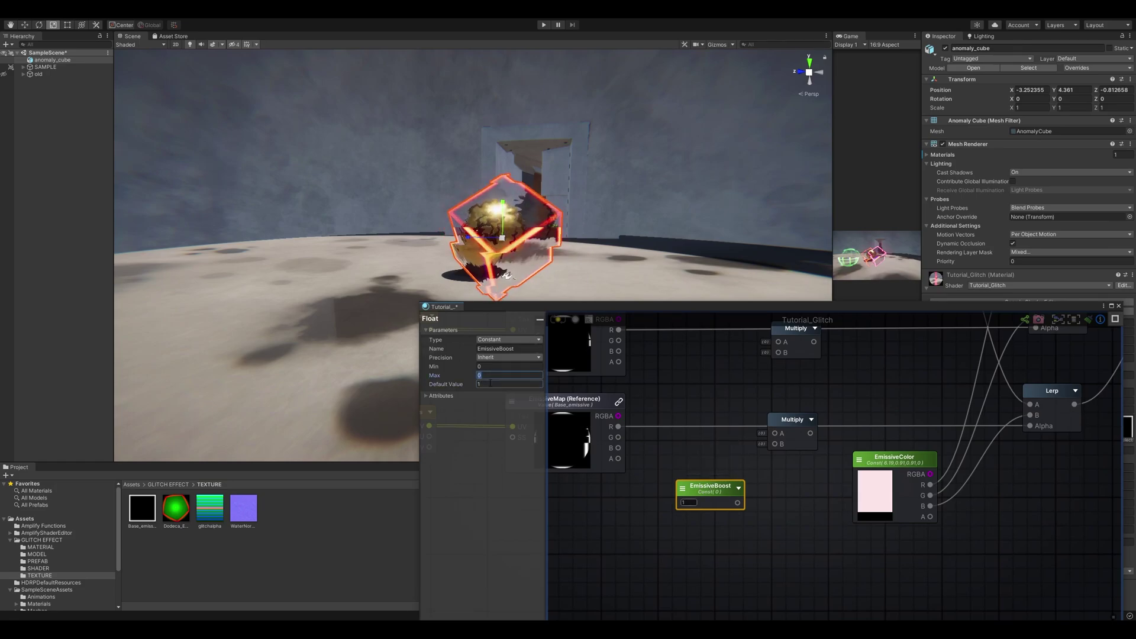
{"action": "type", "text": "5"}
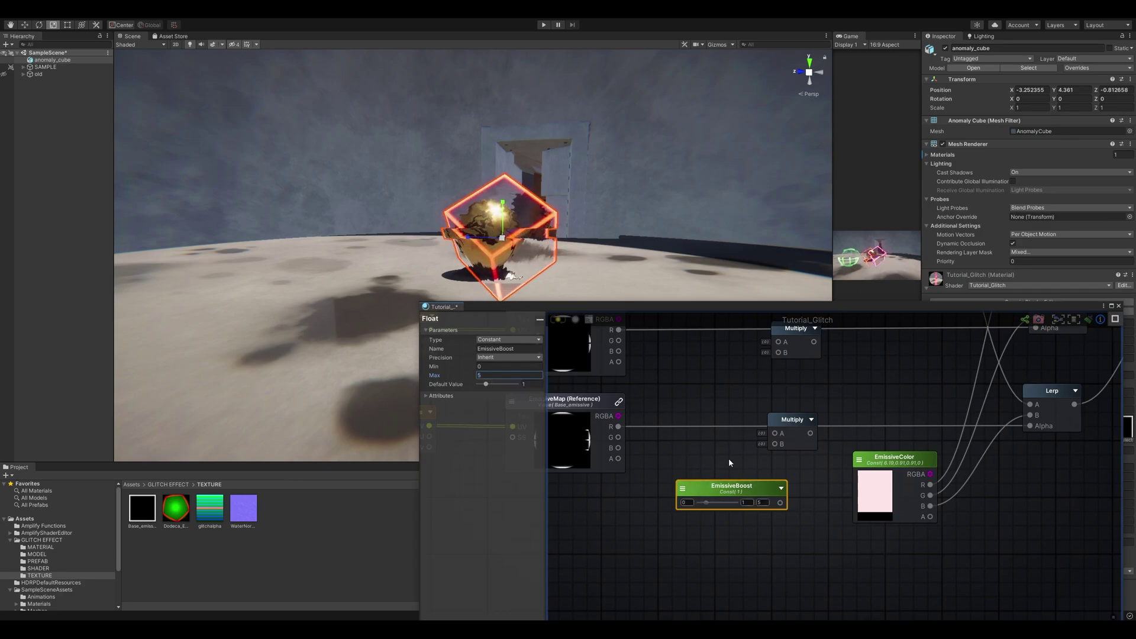
{"action": "left_click", "coordinate": [529, 340]}
{"action": "left_click", "coordinate": [525, 359]}
Move EmissiveBoost aside and add a Get Local Var node beside it referencing PulseMask
{"action": "scroll", "coordinate": [780, 497], "scroll_direction": "down", "scroll_amount": 3}
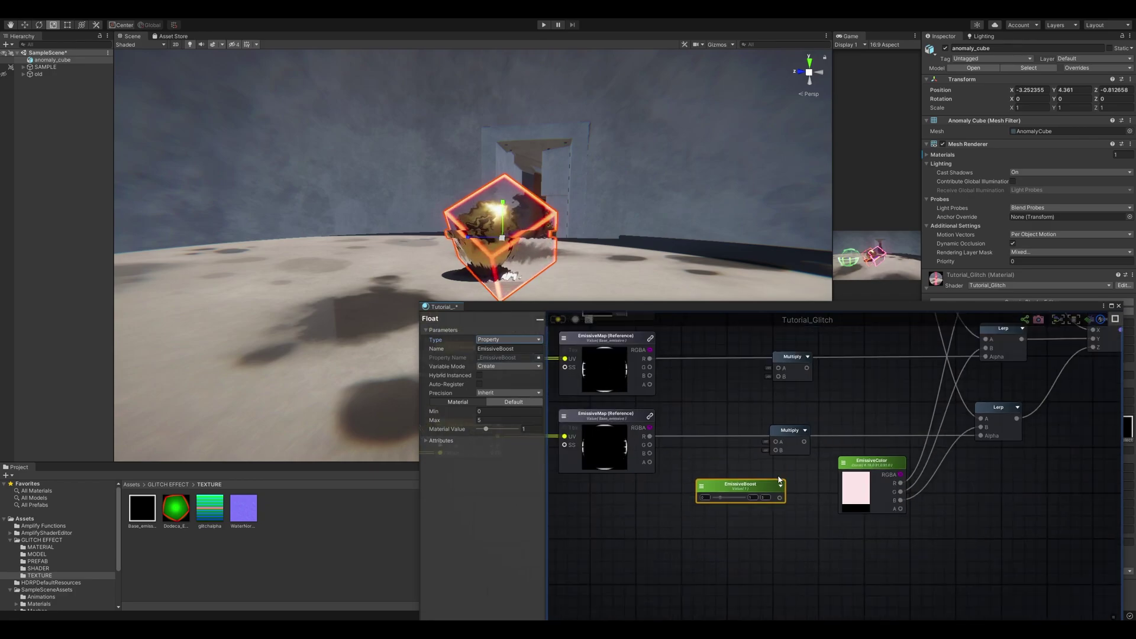
{"action": "left_click_drag", "start_coordinate": [779, 500], "coordinate": [797, 543]}
{"action": "left_click", "coordinate": [631, 514]}
{"action": "left_click_drag", "start_coordinate": [654, 516], "coordinate": [638, 518]}
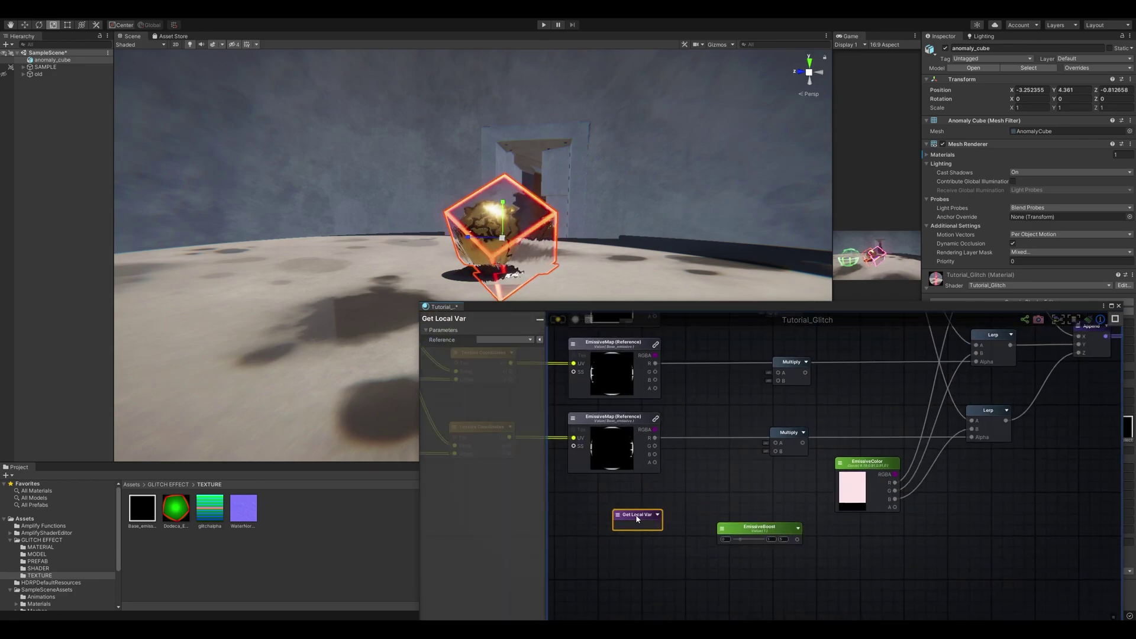
{"action": "left_click", "coordinate": [618, 515]}
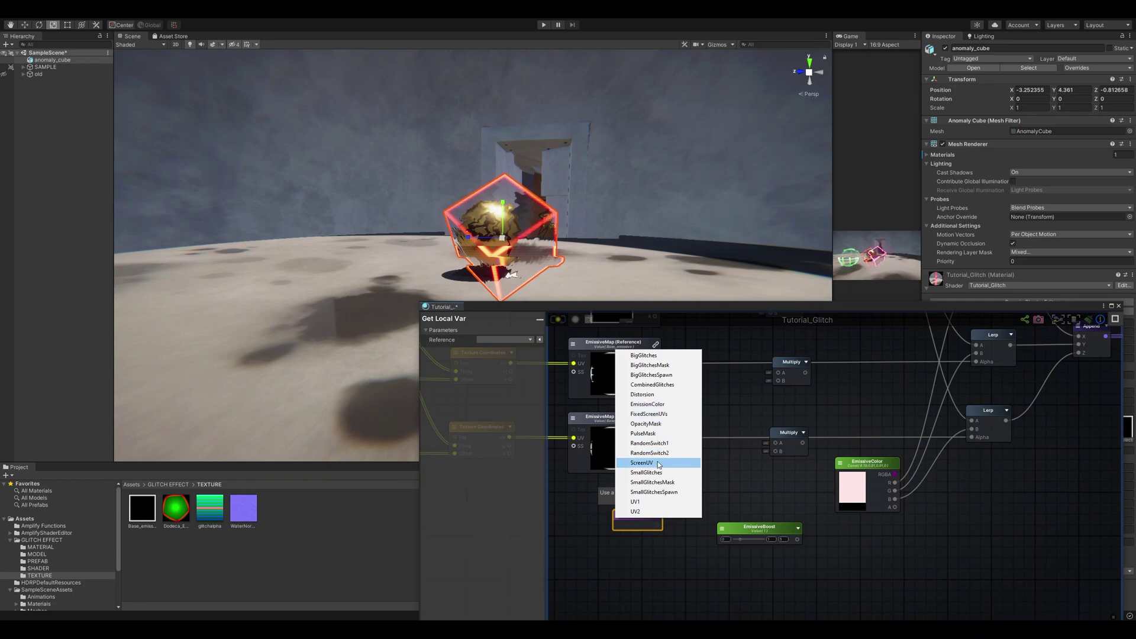
{"action": "left_click", "coordinate": [656, 433]}
Connect each EmissiveMap's R output, PulseMask and EmissiveBoost to the inputs of the three Multiply nodes
{"action": "left_click_drag", "start_coordinate": [778, 457], "coordinate": [776, 451]}
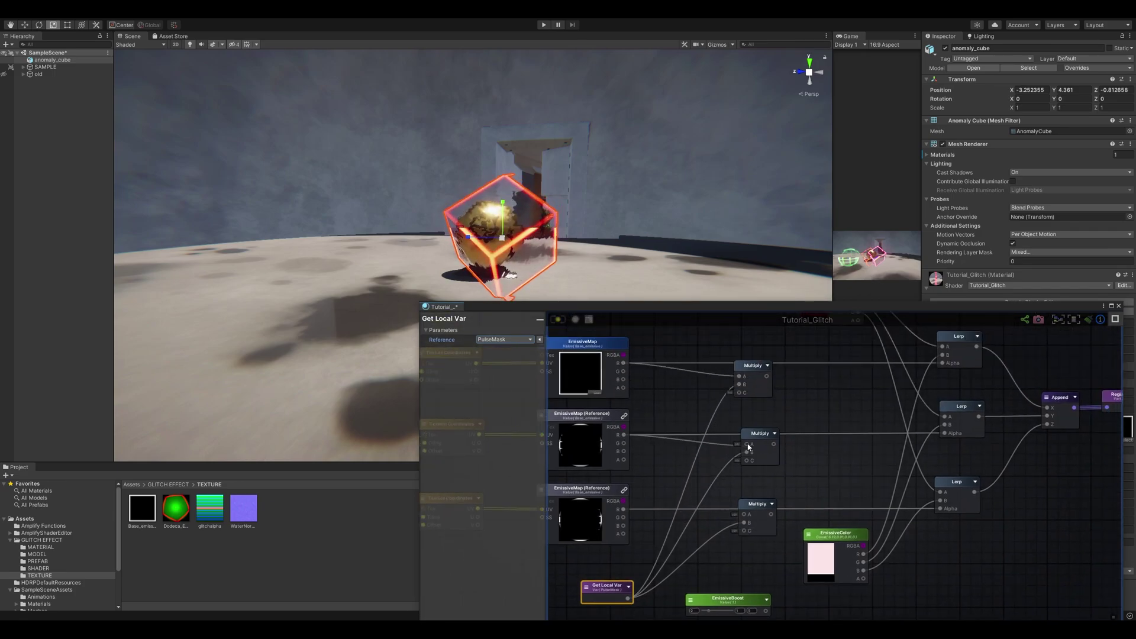
{"action": "left_click_drag", "start_coordinate": [748, 515], "coordinate": [745, 513]}
{"action": "middle_click_drag", "start_coordinate": [732, 484], "coordinate": [727, 439]}
{"action": "left_click_drag", "start_coordinate": [762, 566], "coordinate": [739, 415]}
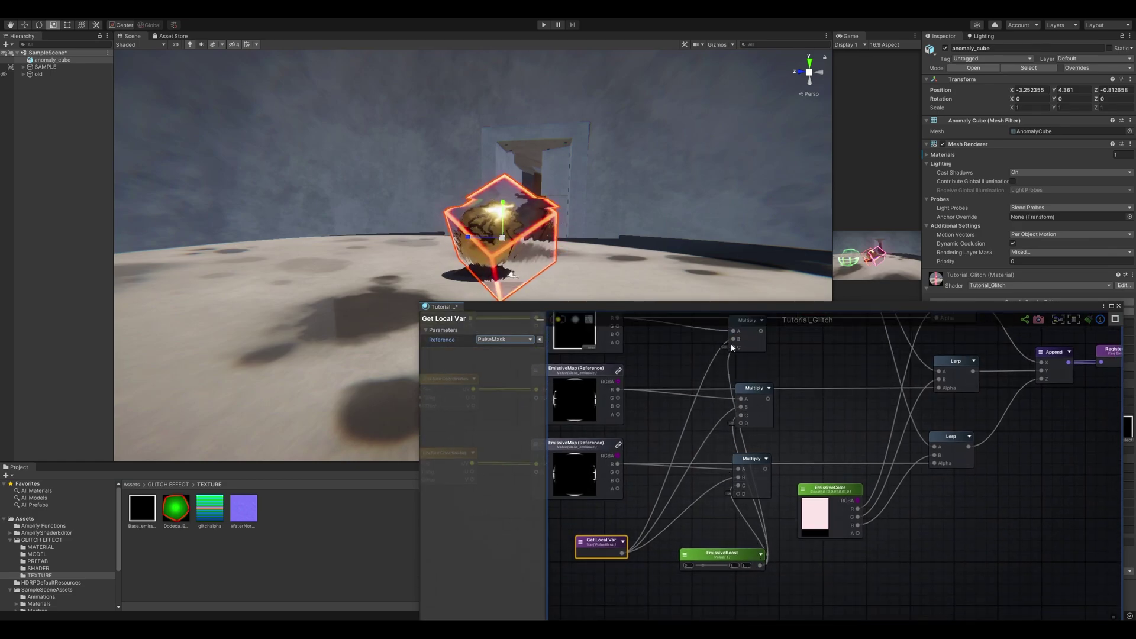
{"action": "left_click_drag", "start_coordinate": [731, 346], "coordinate": [733, 347]}
Connect the three Multiply outputs to the Alpha inputs of their Lerp nodes and align the Multiply nodes
{"action": "middle_click_drag", "start_coordinate": [803, 372], "coordinate": [717, 436]}
{"action": "left_click_drag", "start_coordinate": [664, 384], "coordinate": [697, 372]}
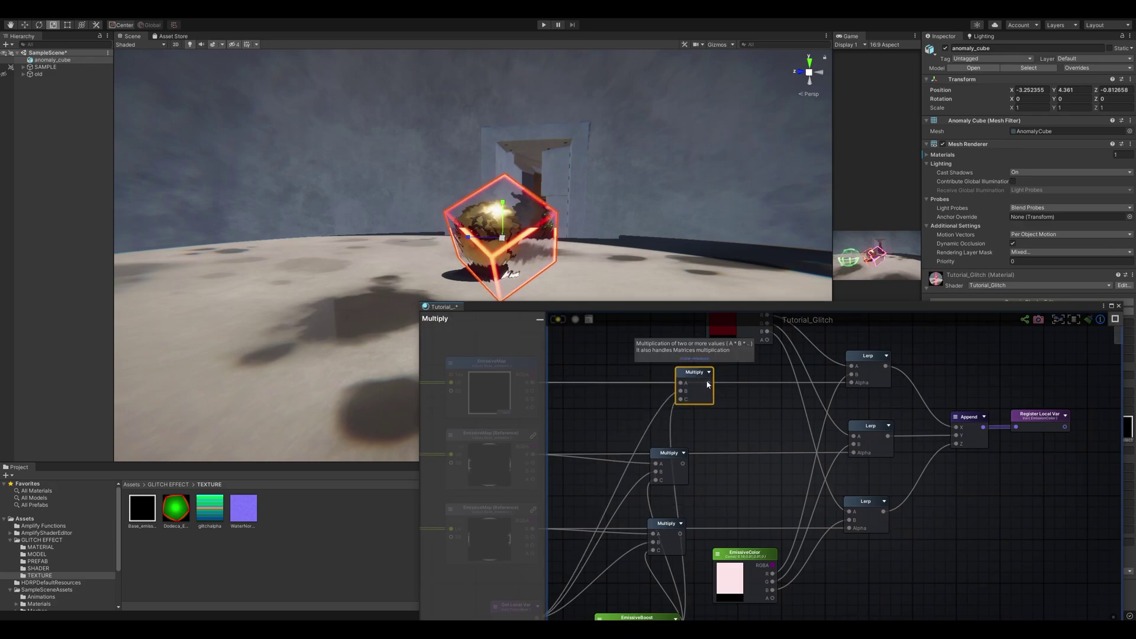
{"action": "left_click_drag", "start_coordinate": [679, 453], "coordinate": [852, 452]}
{"action": "middle_click_drag", "start_coordinate": [782, 478], "coordinate": [795, 452]}
{"action": "mouse_move", "coordinate": [695, 502]}
{"action": "left_mouse_down"}
{"action": "mouse_move", "coordinate": [714, 491]}
{"action": "mouse_move", "coordinate": [691, 495]}
{"action": "left_mouse_up"}
{"action": "left_click_drag", "start_coordinate": [711, 418], "coordinate": [700, 433]}
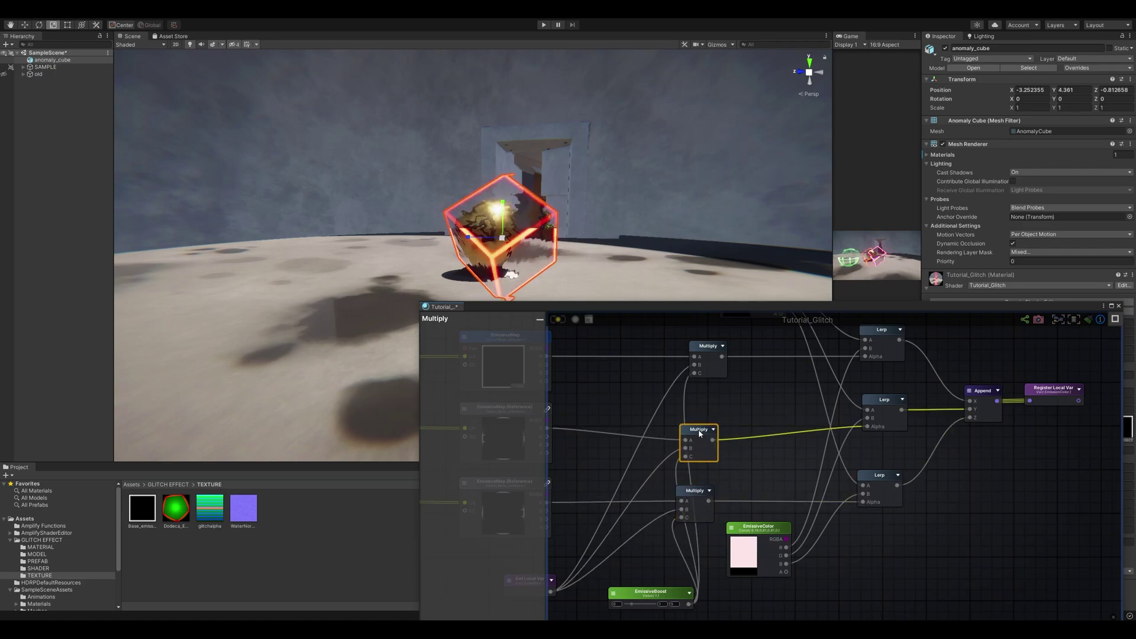
{"action": "left_click_drag", "start_coordinate": [715, 350], "coordinate": [702, 350]}
{"action": "left_click_drag", "start_coordinate": [703, 433], "coordinate": [702, 424]}
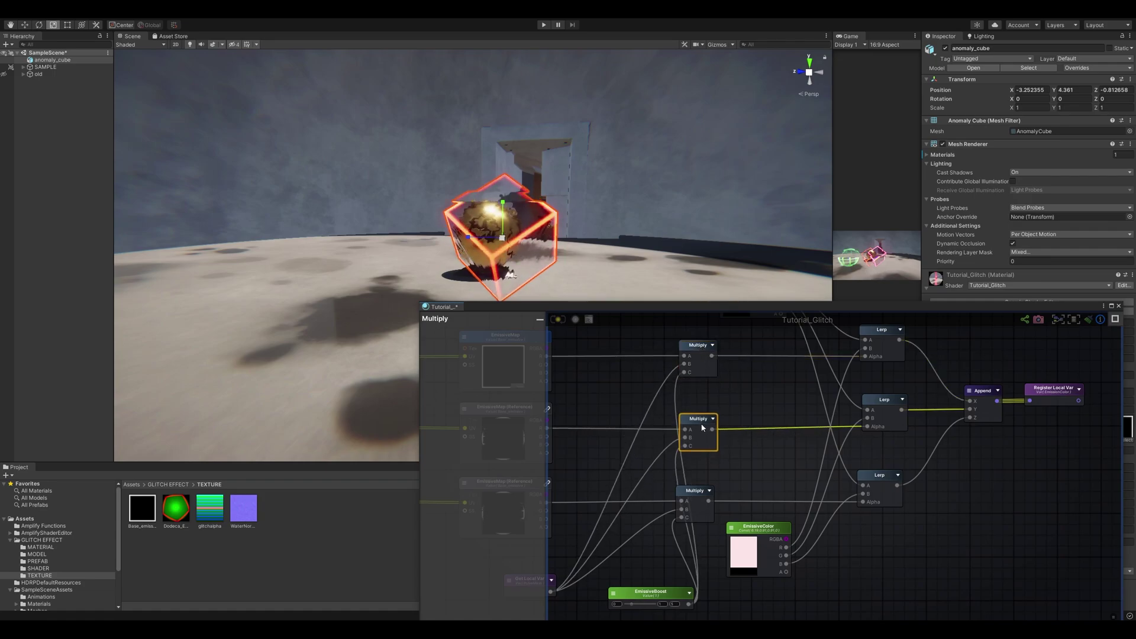
{"action": "left_click_drag", "start_coordinate": [700, 492], "coordinate": [699, 494]}
Tidy the layout of the emissive node group and save the shader
{"action": "middle_click_drag", "start_coordinate": [768, 490], "coordinate": [887, 397]}
{"action": "scroll", "coordinate": [887, 396], "scroll_direction": "down", "scroll_amount": 2}
{"action": "scroll", "coordinate": [887, 396], "scroll_direction": "down", "scroll_amount": 2}
{"action": "middle_click_drag", "start_coordinate": [902, 453], "coordinate": [805, 508]}
{"action": "scroll", "coordinate": [805, 507], "scroll_direction": "down", "scroll_amount": 1}
{"action": "left_click_drag", "start_coordinate": [797, 484], "coordinate": [808, 484]}
{"action": "left_click_drag", "start_coordinate": [737, 525], "coordinate": [697, 550]}
{"action": "left_click_drag", "start_coordinate": [779, 478], "coordinate": [744, 378]}
{"action": "left_click_drag", "start_coordinate": [756, 421], "coordinate": [773, 421]}
{"action": "left_click_drag", "start_coordinate": [658, 516], "coordinate": [644, 516]}
{"action": "left_click_drag", "start_coordinate": [688, 548], "coordinate": [698, 528]}
{"action": "scroll", "coordinate": [699, 527], "scroll_direction": "down", "scroll_amount": 3}
{"action": "middle_click_drag", "start_coordinate": [699, 526], "coordinate": [846, 523]}
{"action": "left_click_drag", "start_coordinate": [595, 518], "coordinate": [763, 441]}
{"action": "left_click_drag", "start_coordinate": [792, 503], "coordinate": [835, 525]}
Vary the cube material's EmissiveBoost up to 5 to test the glow strength
{"action": "left_click_drag", "start_coordinate": [961, 306], "coordinate": [766, 511]}
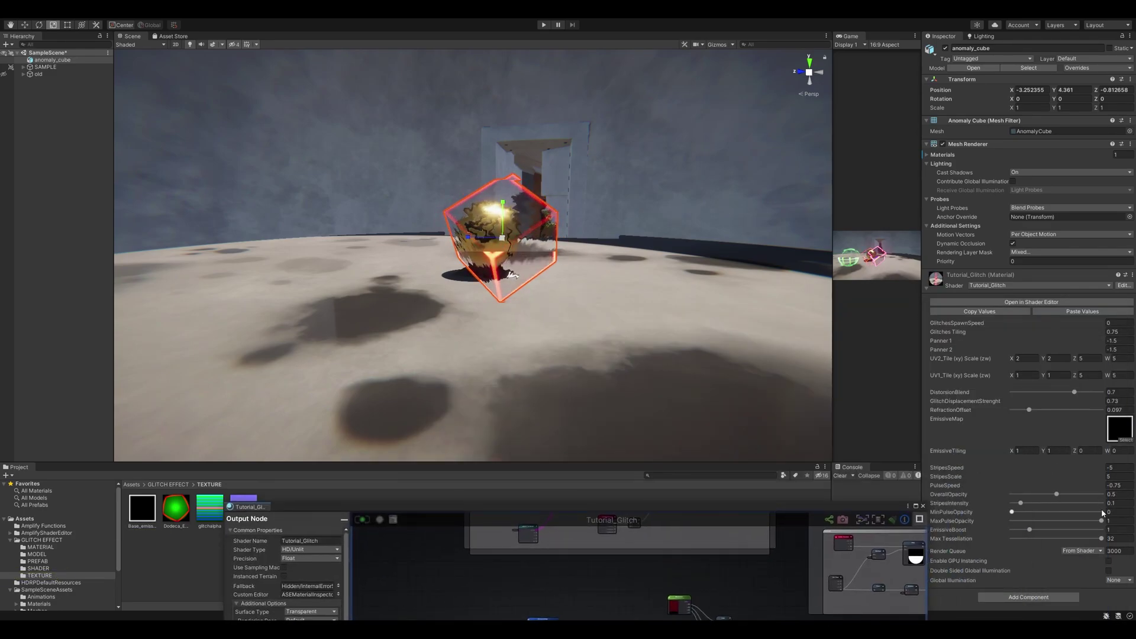
{"action": "left_click_drag", "start_coordinate": [1029, 530], "coordinate": [1088, 528]}
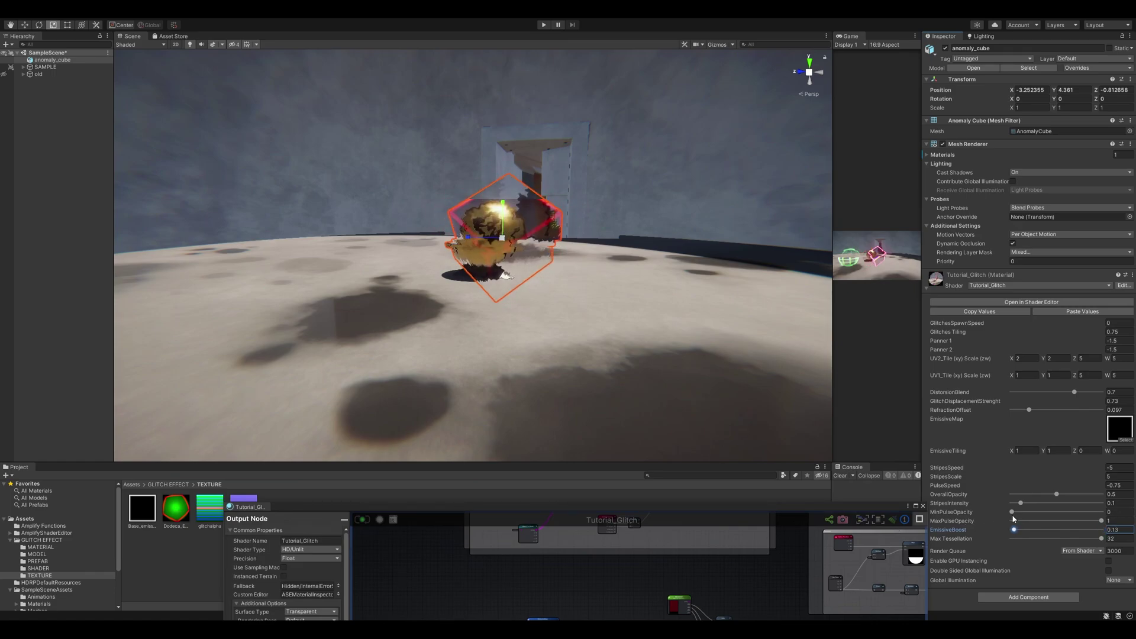
{"action": "left_click_drag", "start_coordinate": [1042, 530], "coordinate": [1101, 529]}
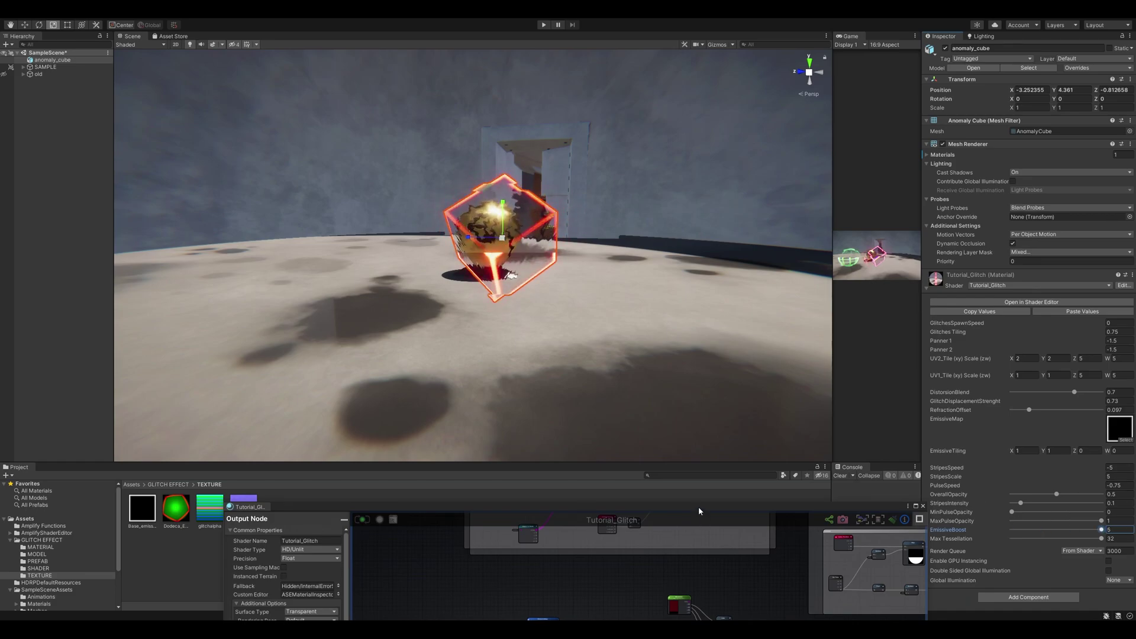
Set the EmissiveBoost node's minimum to 1 in the shader graph and save the shader
{"action": "left_click_drag", "start_coordinate": [698, 511], "coordinate": [772, 281]}
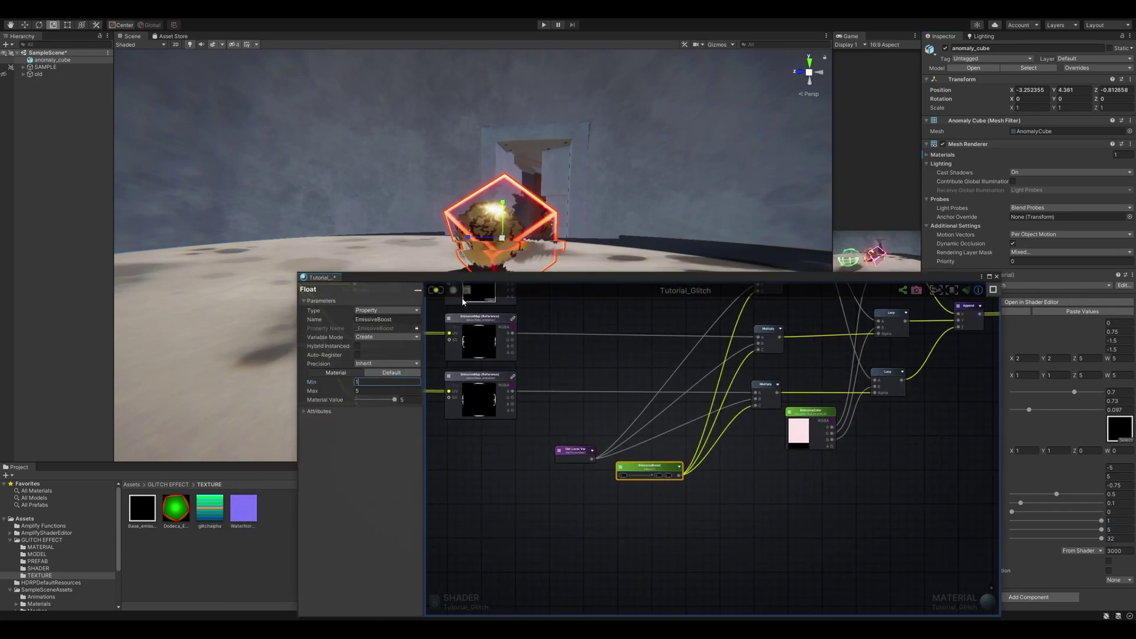
{"action": "left_click_drag", "start_coordinate": [591, 278], "coordinate": [507, 435]}
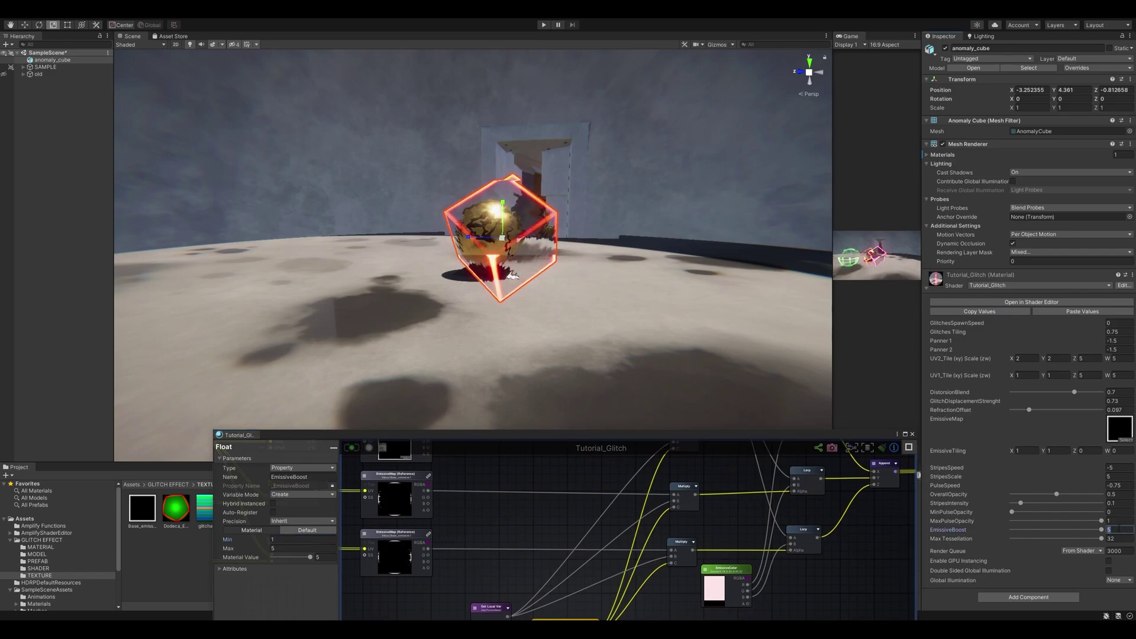
Expose the BaseColor and EmissiveColor nodes as adjustable material properties and save the shader
{"action": "left_click_drag", "start_coordinate": [679, 434], "coordinate": [689, 273]}
{"action": "scroll", "coordinate": [669, 355], "scroll_direction": "down", "scroll_amount": 3}
{"action": "middle_click_drag", "start_coordinate": [669, 355], "coordinate": [616, 505]}
{"action": "left_click", "coordinate": [647, 403]}
{"action": "left_click", "coordinate": [633, 402]}
{"action": "left_click", "coordinate": [656, 420]}
{"action": "left_click", "coordinate": [649, 543]}
{"action": "left_click", "coordinate": [666, 562]}
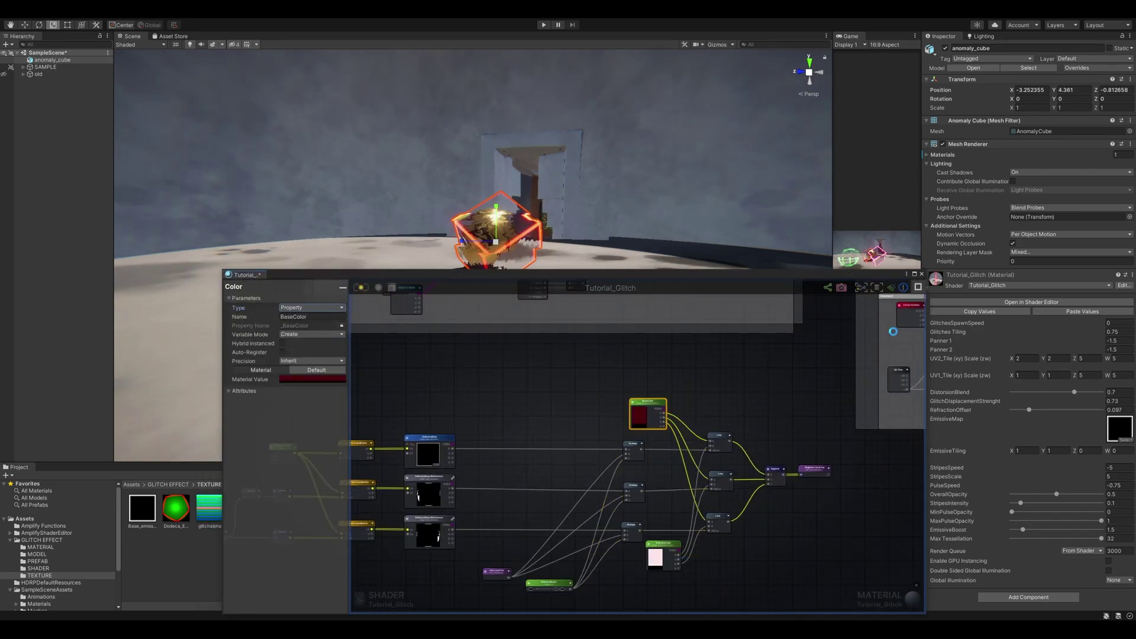
Shift the material's EmissiveColor hue to magenta and turn off the selection outline in the scene view
{"action": "left_click_drag", "start_coordinate": [875, 274], "coordinate": [768, 387]}
{"action": "left_click", "coordinate": [1112, 485]}
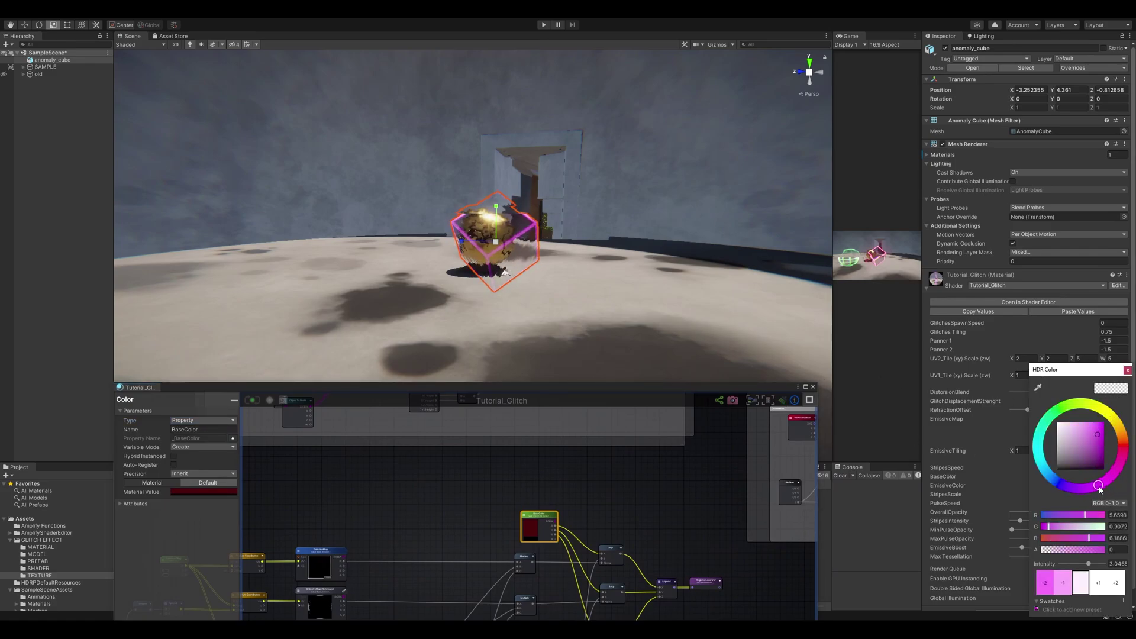
{"action": "left_click", "coordinate": [734, 44]}
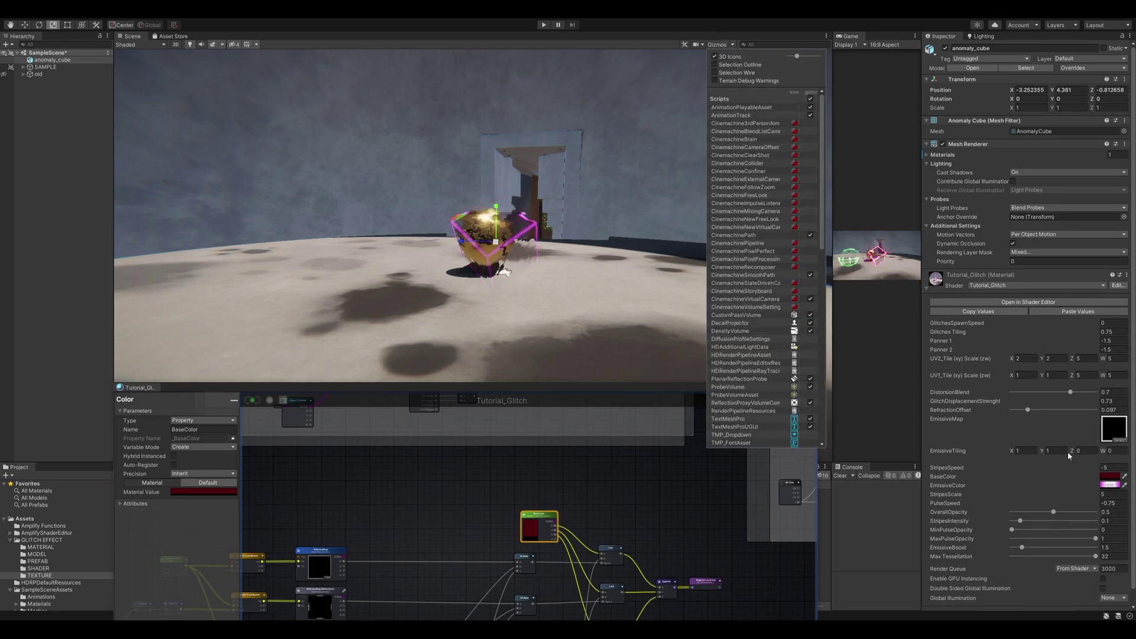
Make the EmissiveColor a fully saturated magenta and raise its HDR intensity by 2
{"action": "left_click", "coordinate": [1114, 485]}
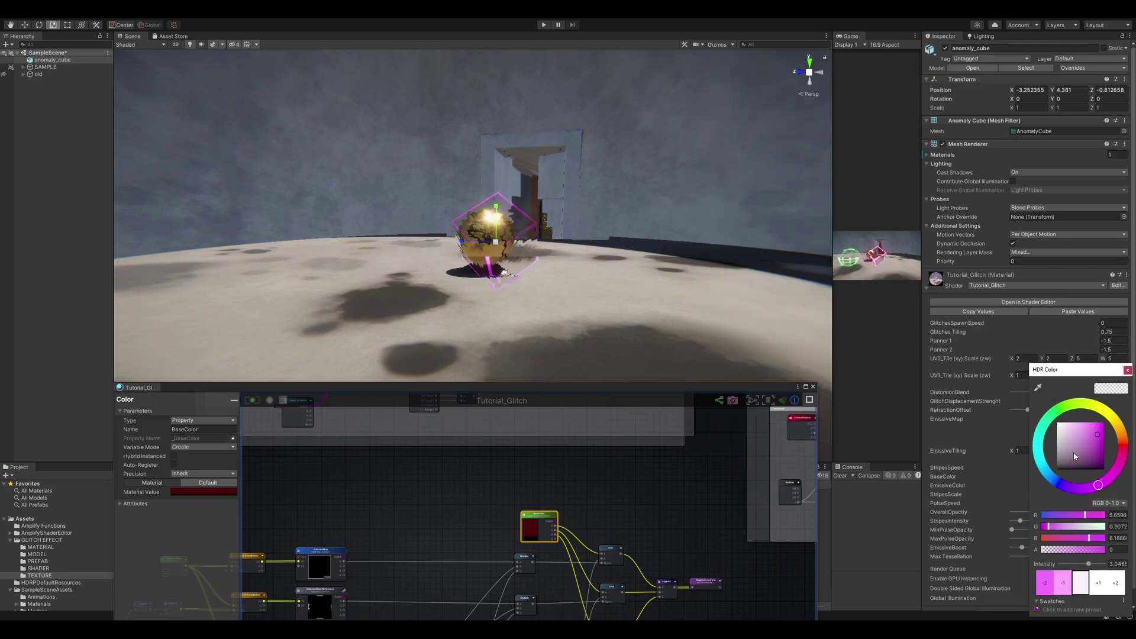
{"action": "left_click_drag", "start_coordinate": [1101, 433], "coordinate": [1122, 417]}
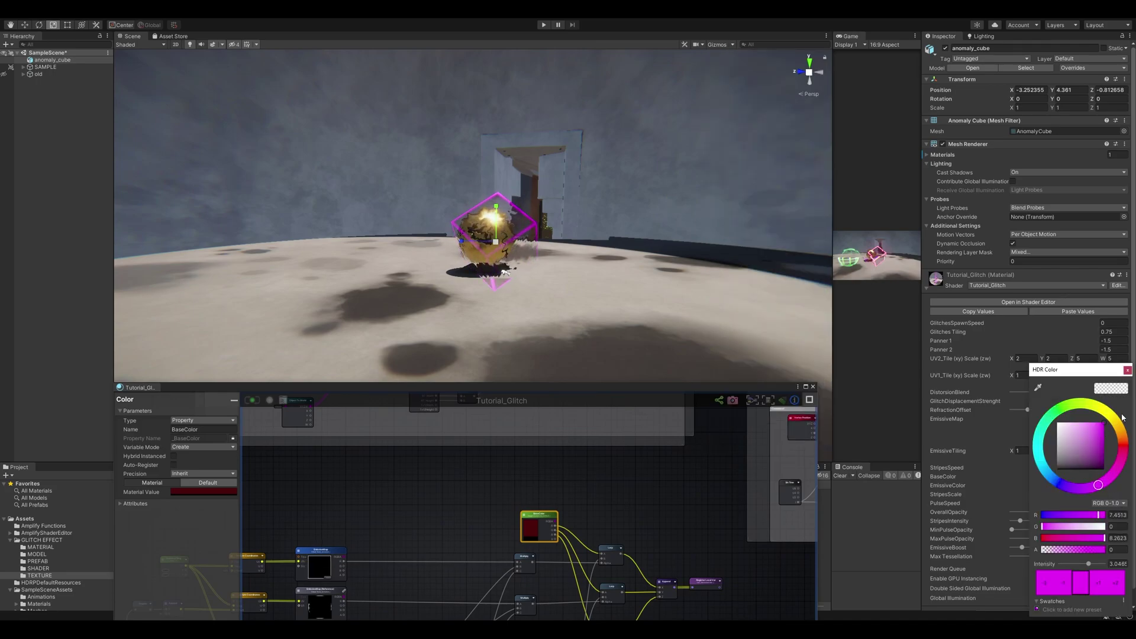
{"action": "left_click", "coordinate": [1102, 582]}
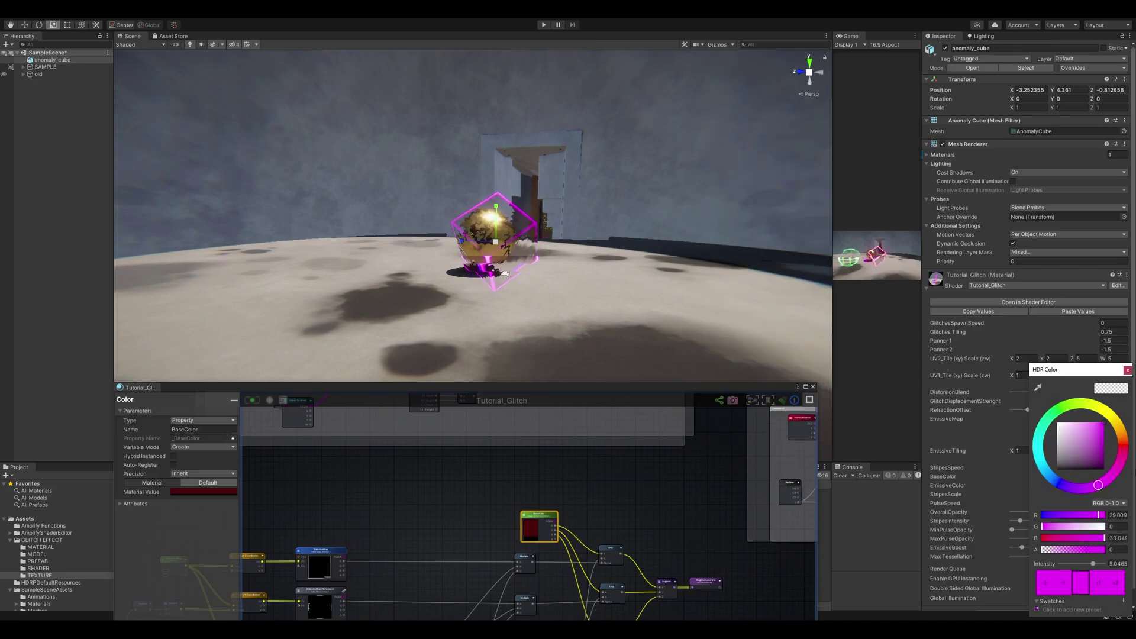
{"action": "left_click", "coordinate": [1127, 371]}
Set the material's BaseColor to the blue-violet 4200D2
{"action": "left_click", "coordinate": [1108, 476]}
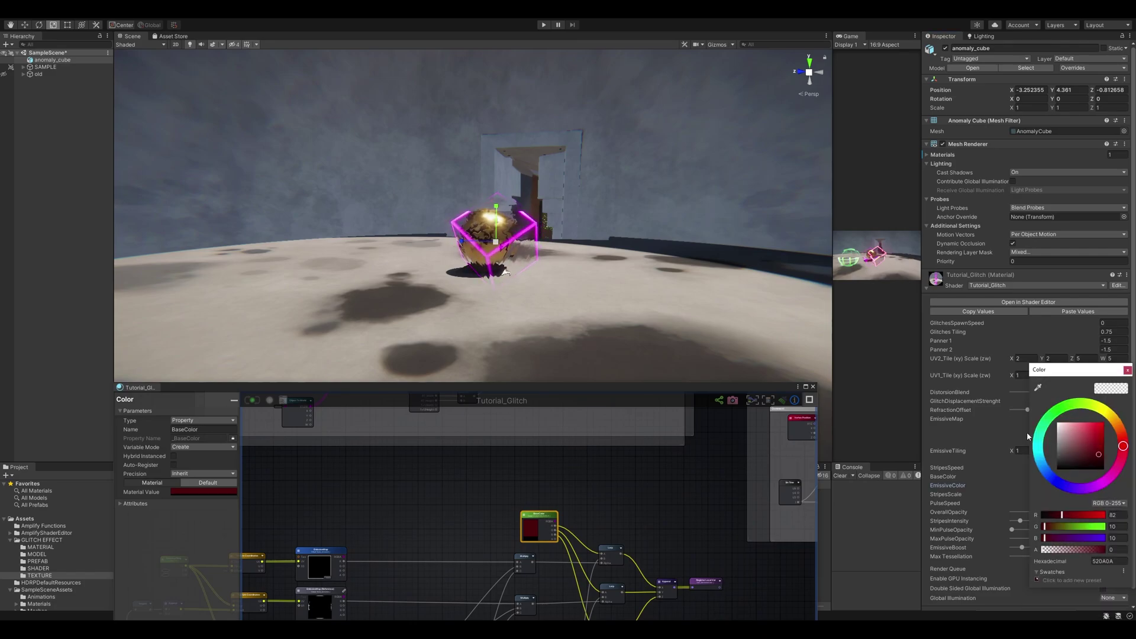
{"action": "mouse_move", "coordinate": [1082, 436]}
{"action": "left_mouse_down"}
{"action": "mouse_move", "coordinate": [1108, 442]}
{"action": "mouse_move", "coordinate": [1073, 486]}
{"action": "left_mouse_up"}
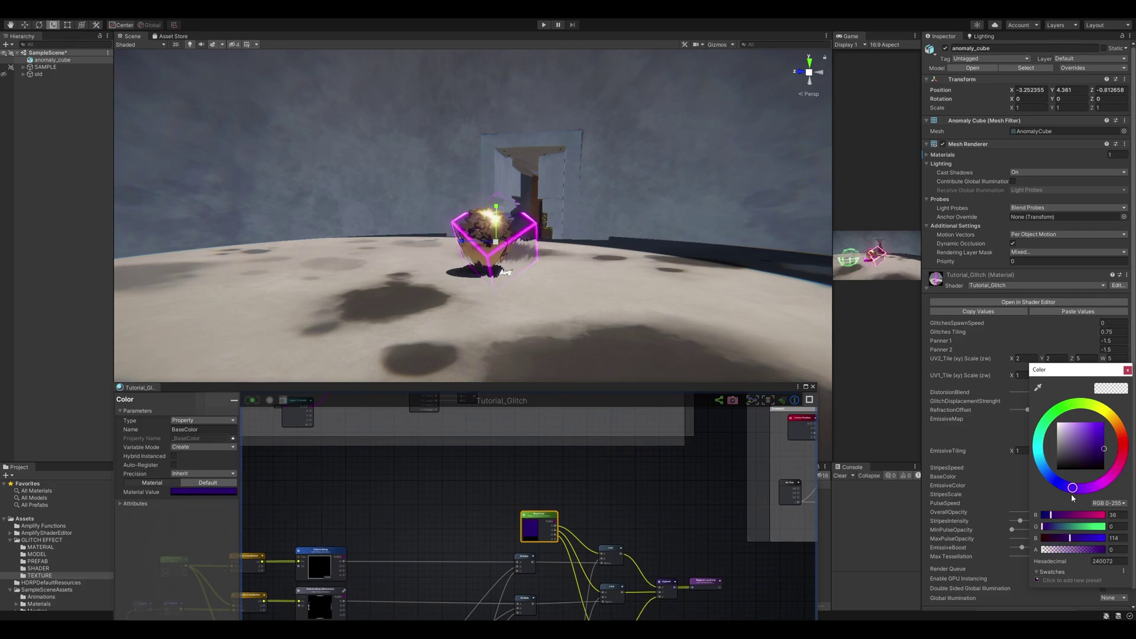
{"action": "left_click_drag", "start_coordinate": [1100, 447], "coordinate": [1105, 431]}
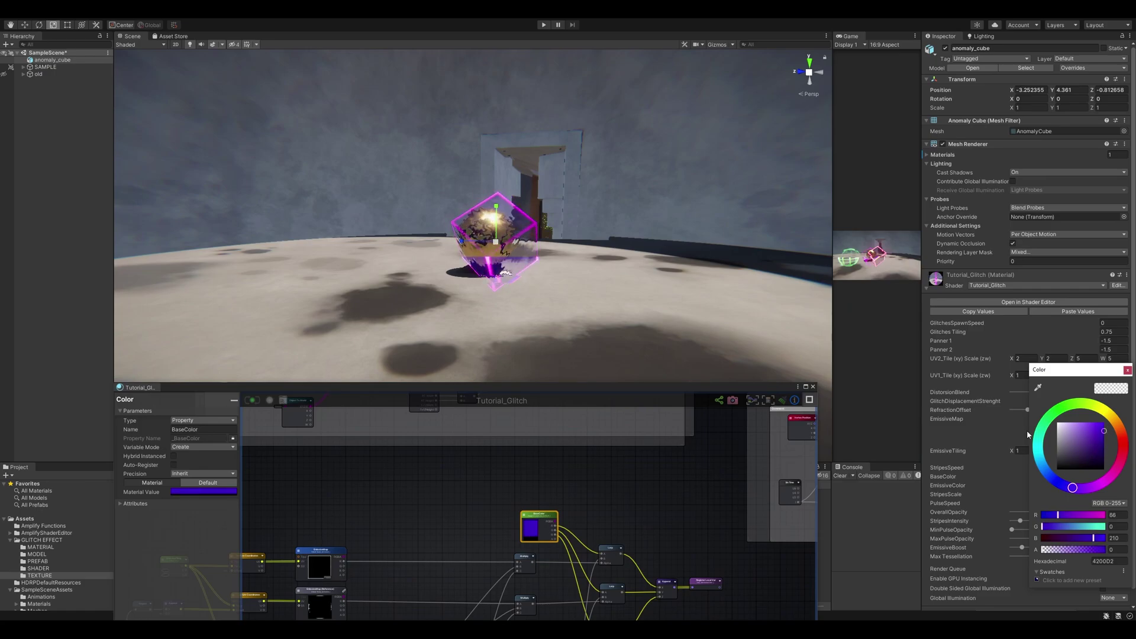
Examine the recoloured cube's glow and glitch effect in the scene from near, far and different angles
{"action": "scroll", "coordinate": [587, 279], "scroll_direction": "up", "scroll_amount": 3}
{"action": "scroll", "coordinate": [587, 277], "scroll_direction": "up", "scroll_amount": 3}
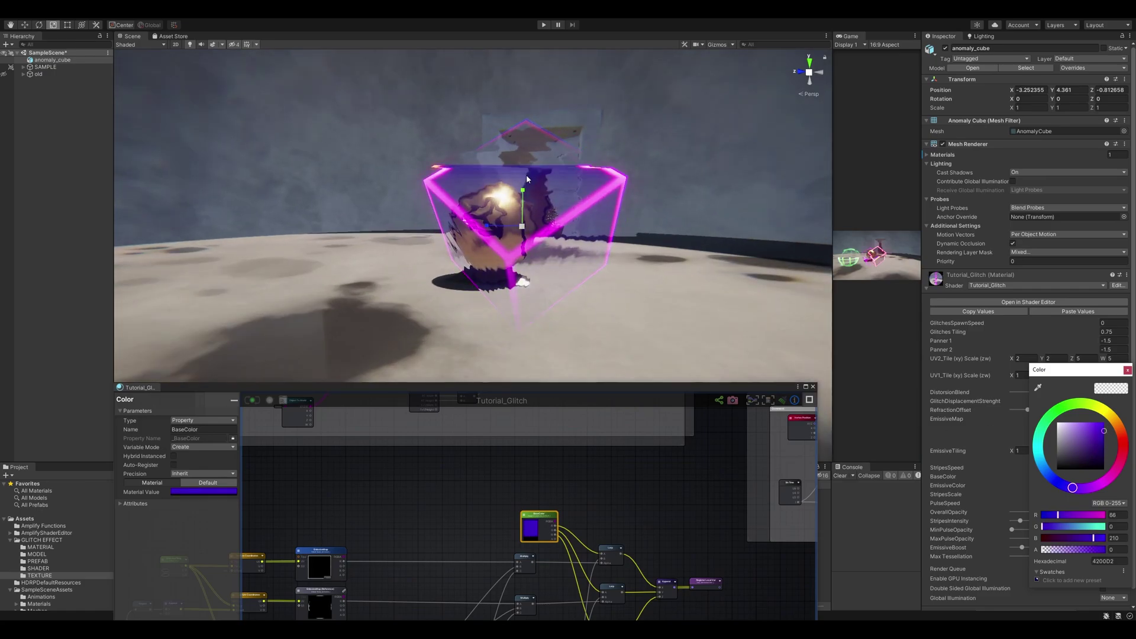
{"action": "middle_click_drag", "start_coordinate": [532, 177], "coordinate": [519, 183]}
{"action": "scroll", "coordinate": [570, 260], "scroll_direction": "down", "scroll_amount": 5}
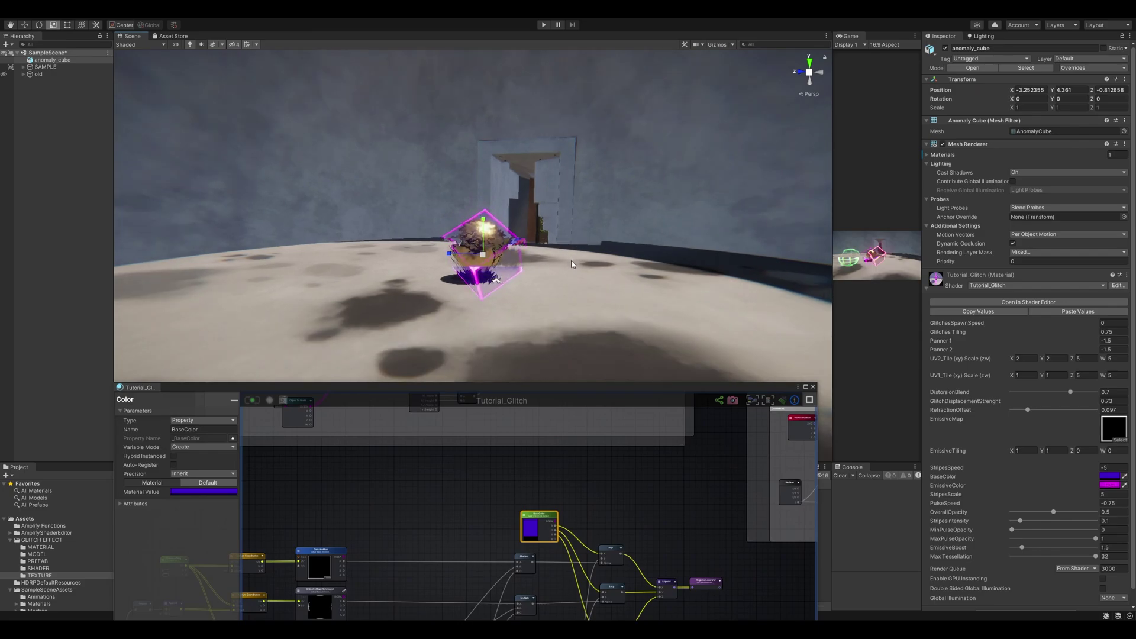
{"action": "middle_click_drag", "start_coordinate": [571, 261], "coordinate": [573, 276]}
{"action": "scroll", "coordinate": [531, 251], "scroll_direction": "down", "scroll_amount": 1}
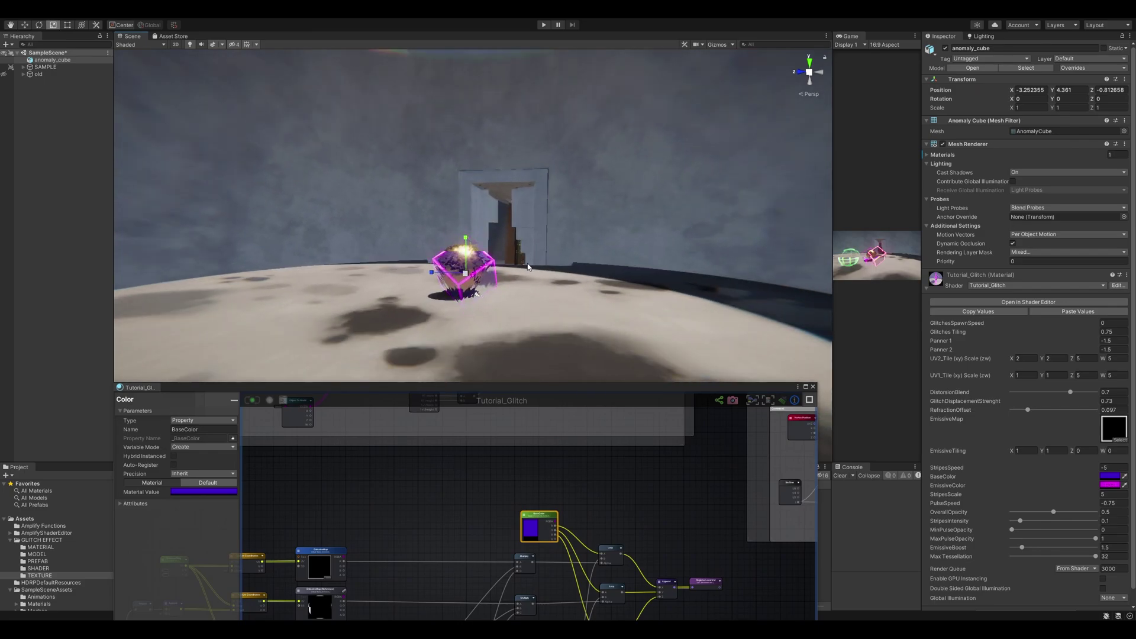
{"action": "right_click_drag", "start_coordinate": [531, 262], "coordinate": [593, 130]}
{"action": "middle_click_drag", "start_coordinate": [593, 177], "coordinate": [537, 178]}
{"action": "scroll", "coordinate": [537, 178], "scroll_direction": "up", "scroll_amount": 2}
{"action": "right_click_drag", "start_coordinate": [537, 177], "coordinate": [598, 203]}
{"action": "middle_click_drag", "start_coordinate": [598, 203], "coordinate": [504, 221]}
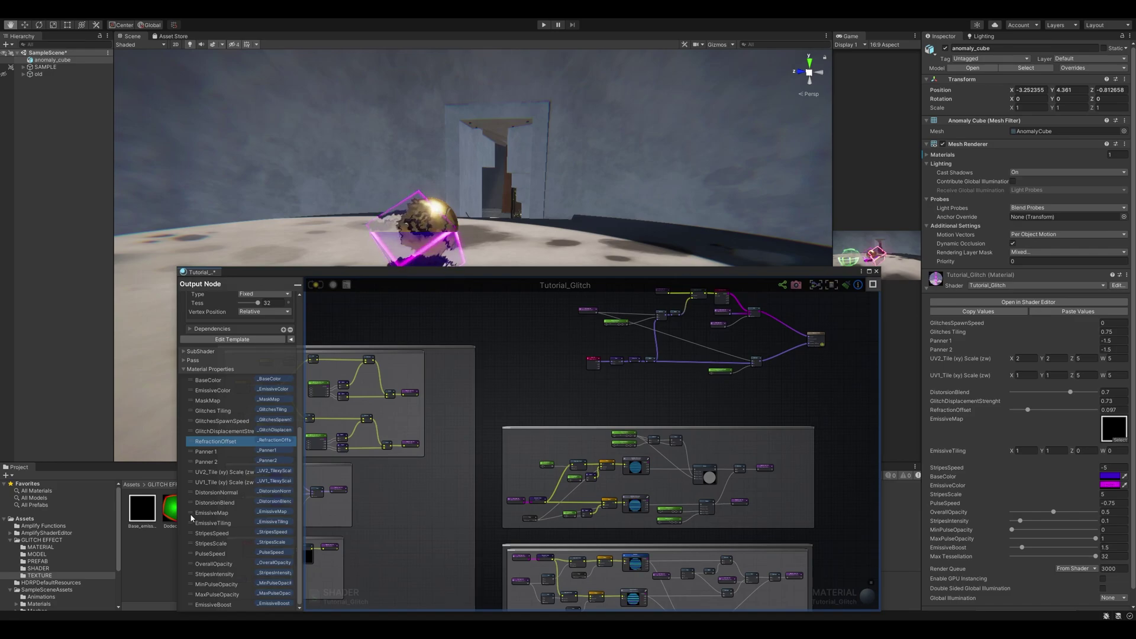
Reorder the output node's material properties so related settings sit together, and save the shader
{"action": "left_click", "coordinate": [210, 543]}
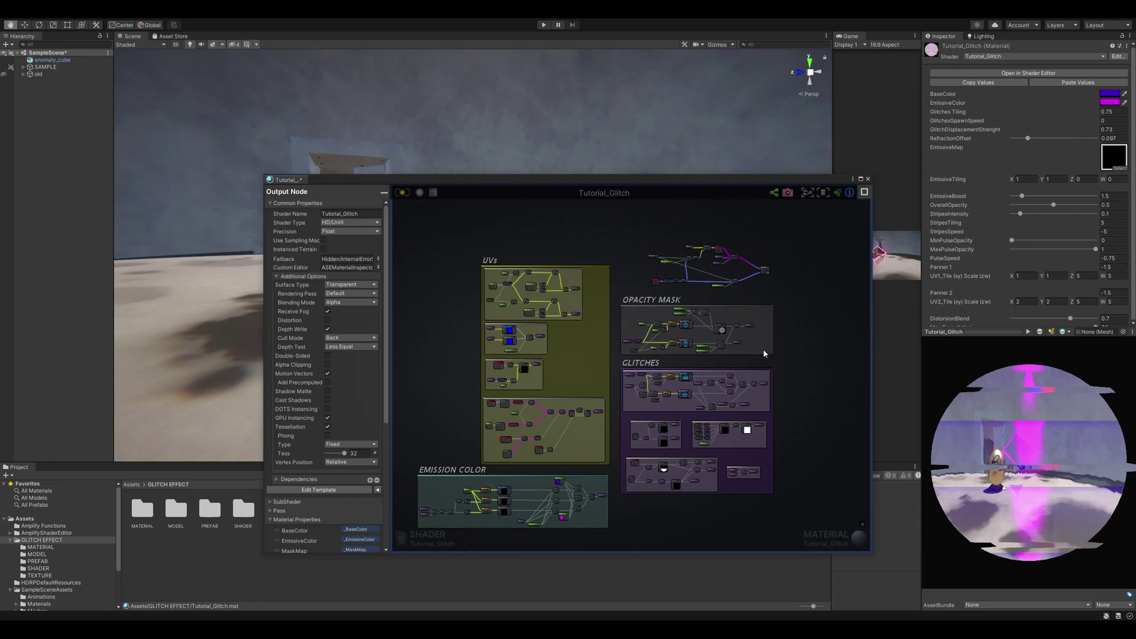
{"action": "scroll", "coordinate": [602, 404], "scroll_direction": "up", "scroll_amount": 3}
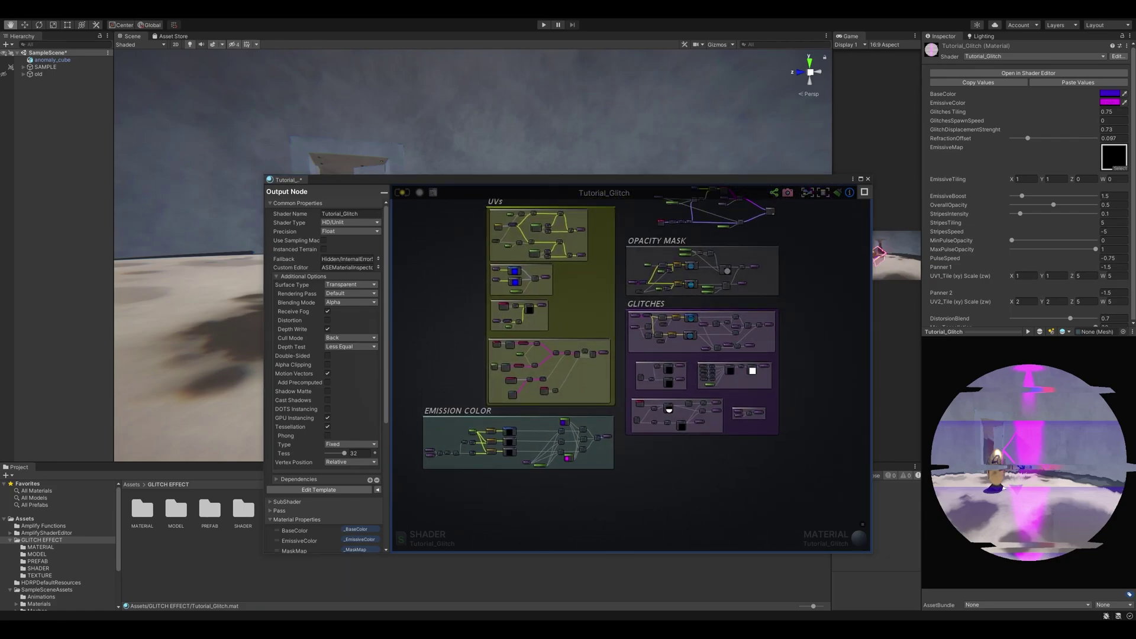
{"action": "middle_click_drag", "start_coordinate": [606, 268], "coordinate": [704, 301]}
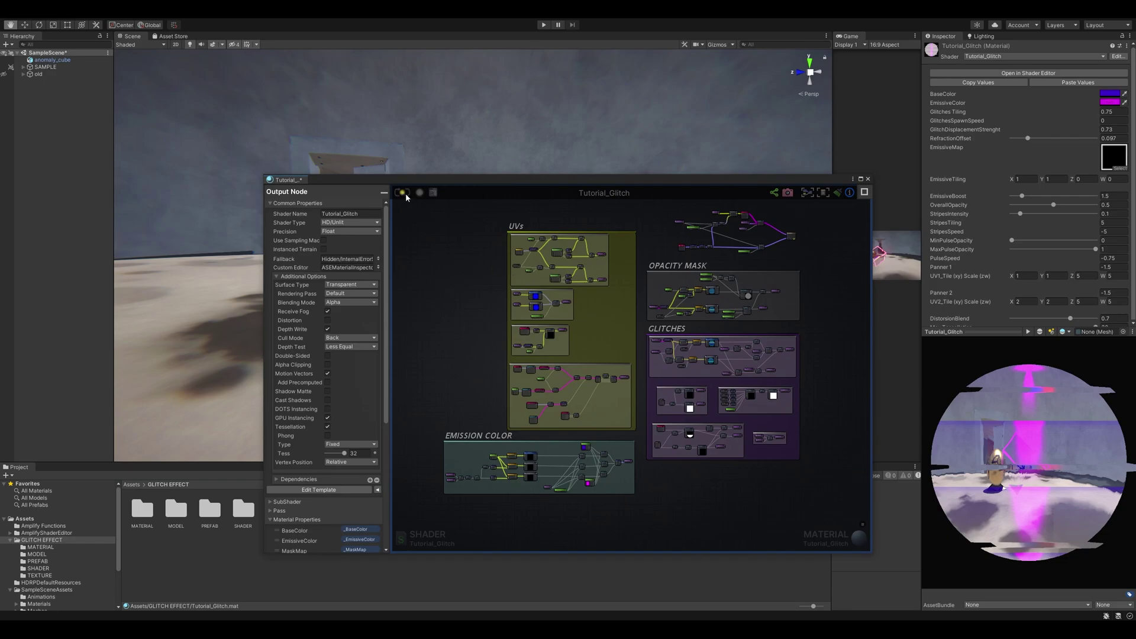
{"action": "left_click_drag", "start_coordinate": [465, 177], "coordinate": [574, 303]}
Review the order of the Tutorial_Glitch material's properties in the Inspector, from the colours down to Max Tessellation
{"action": "scroll", "coordinate": [986, 243], "scroll_direction": "down", "scroll_amount": 3}
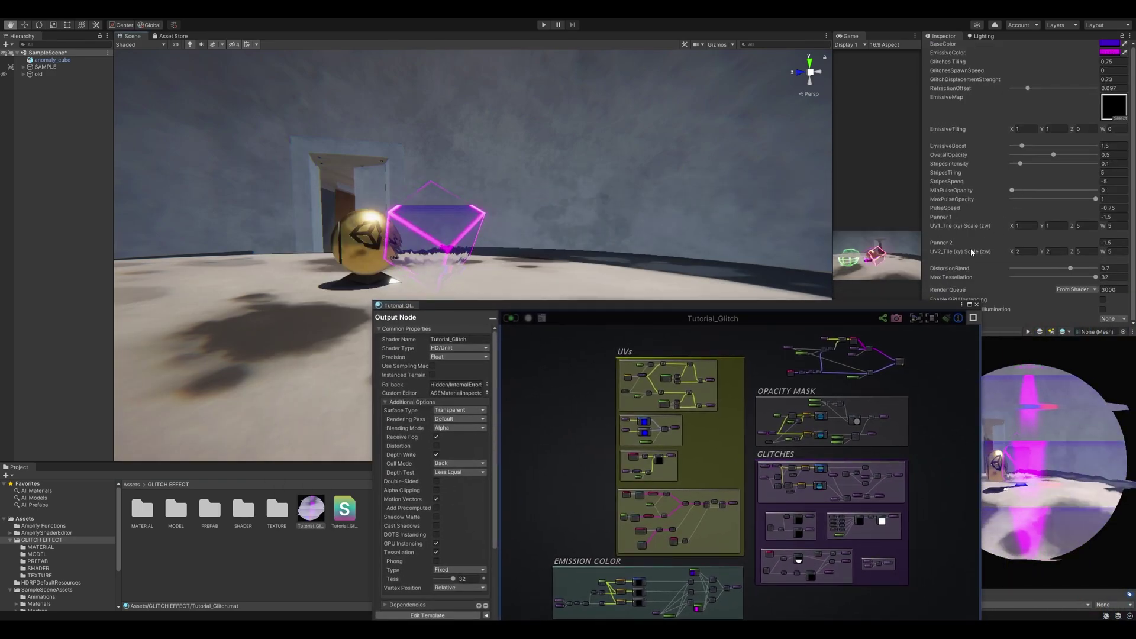
{"action": "left_click_drag", "start_coordinate": [877, 307], "coordinate": [742, 323]}
{"action": "scroll", "coordinate": [1105, 279], "scroll_direction": "up", "scroll_amount": 3}
{"action": "scroll", "coordinate": [1088, 273], "scroll_direction": "down", "scroll_amount": 2}
{"action": "scroll", "coordinate": [1073, 267], "scroll_direction": "up", "scroll_amount": 2}
{"action": "scroll", "coordinate": [1043, 214], "scroll_direction": "down", "scroll_amount": 2}
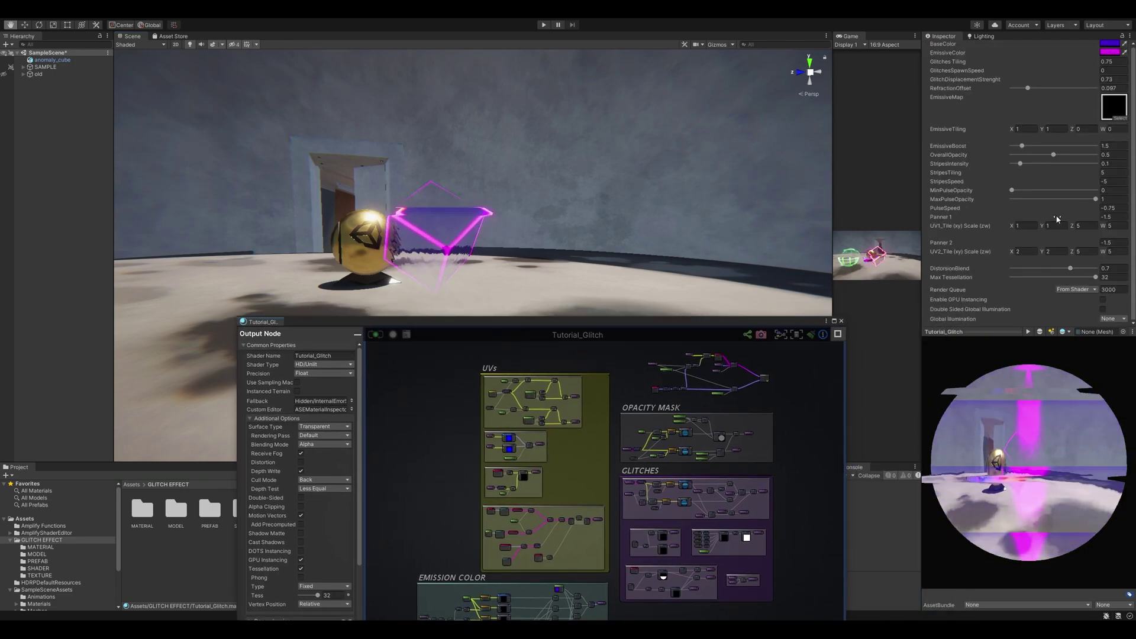
{"action": "scroll", "coordinate": [1053, 214], "scroll_direction": "up", "scroll_amount": 2}
{"action": "scroll", "coordinate": [1042, 178], "scroll_direction": "down", "scroll_amount": 2}
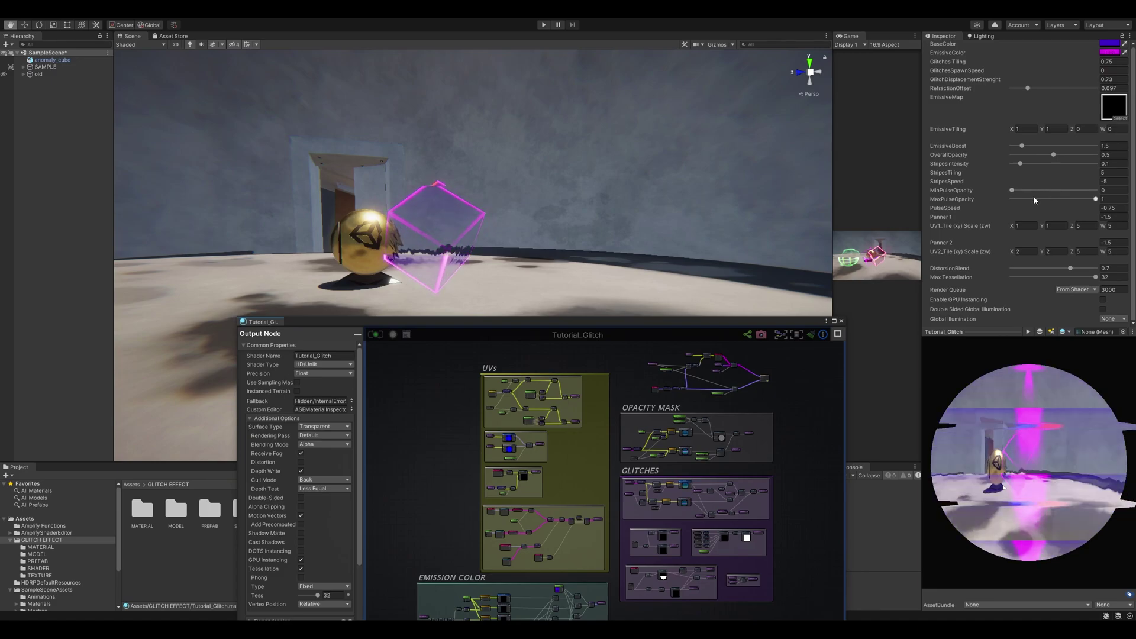
{"action": "scroll", "coordinate": [1024, 188], "scroll_direction": "up", "scroll_amount": 2}
Switch to the GLITCH_HDRP shader graph and examine its Vertex Normal Displacement group from the speed inputs to the final local variable
{"action": "left_click_drag", "start_coordinate": [628, 322], "coordinate": [719, 208]}
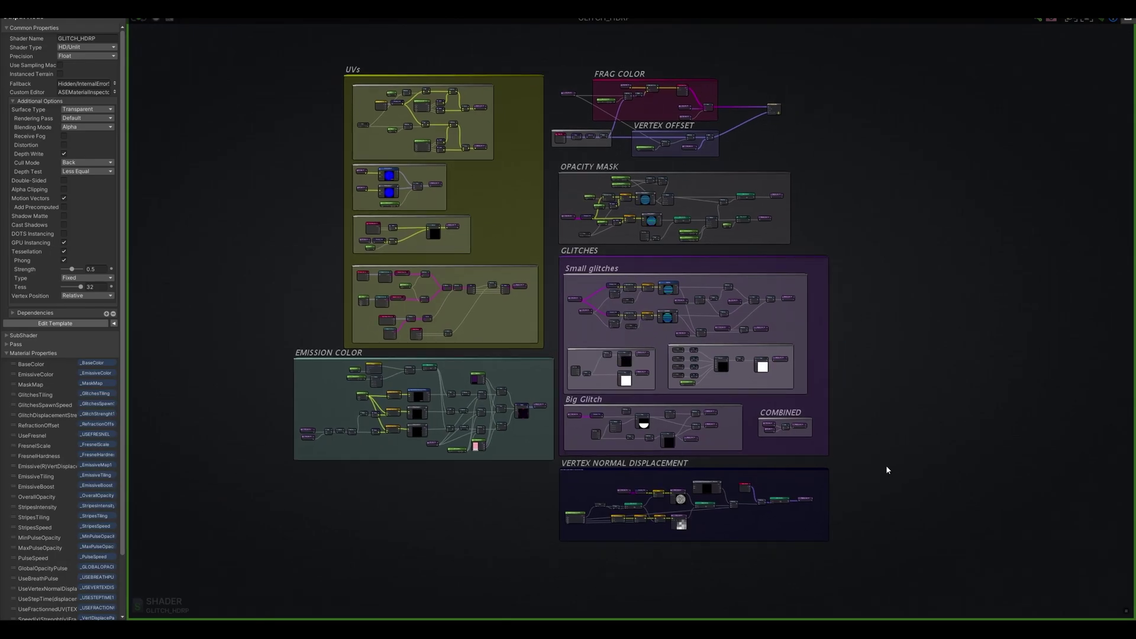
{"action": "scroll", "coordinate": [886, 465], "scroll_direction": "up", "scroll_amount": 6}
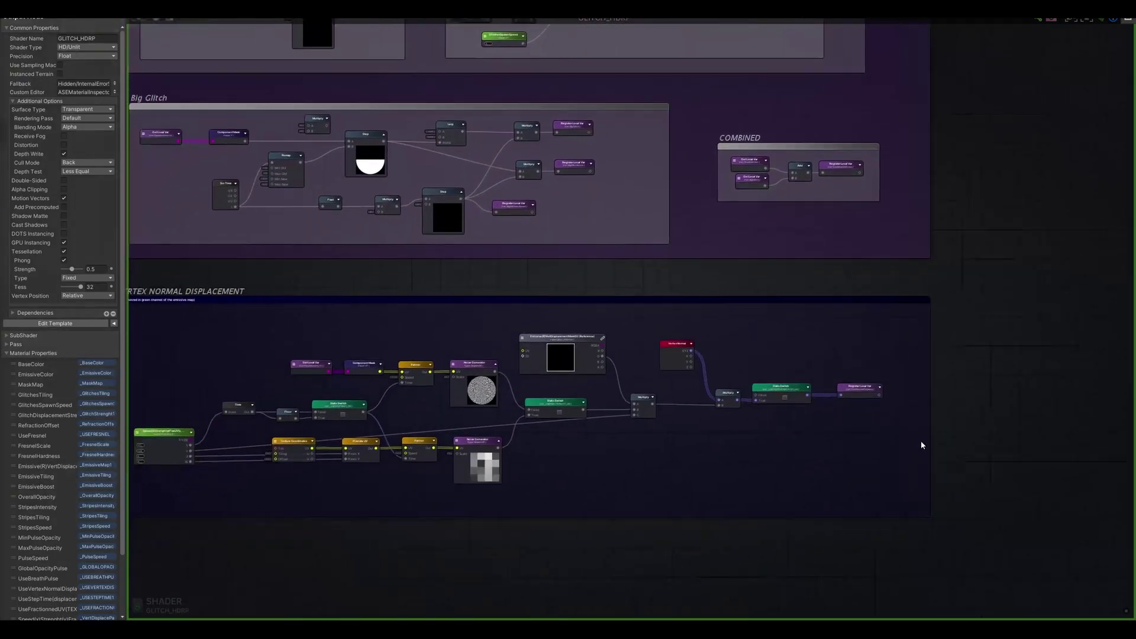
{"action": "middle_click_drag", "start_coordinate": [921, 441], "coordinate": [989, 415]}
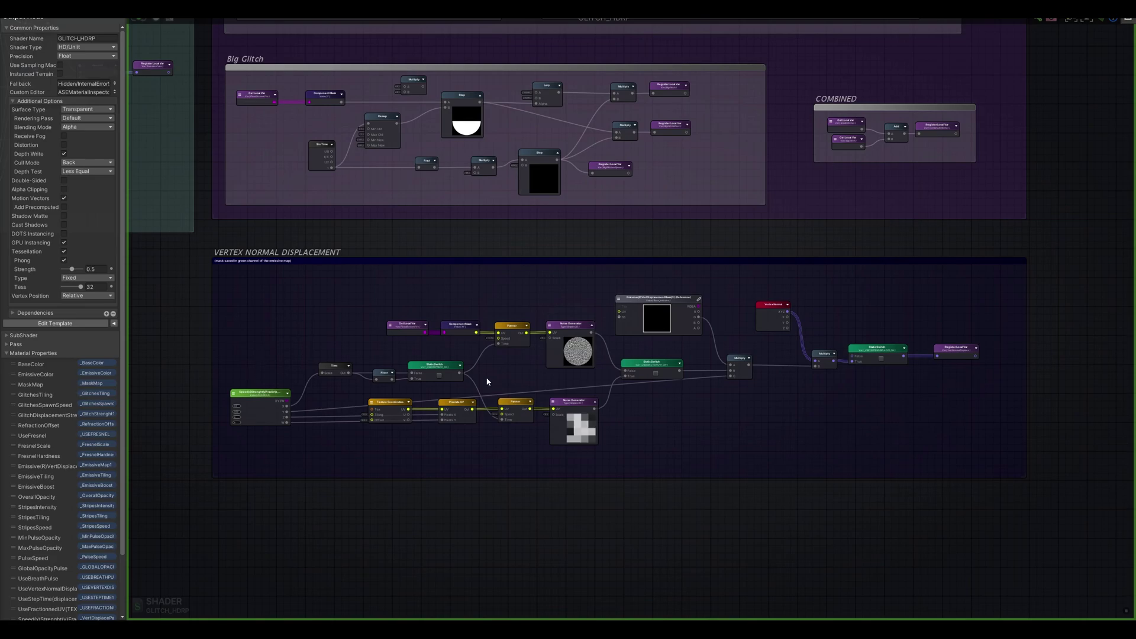
{"action": "scroll", "coordinate": [486, 375], "scroll_direction": "up", "scroll_amount": 4}
{"action": "middle_click_drag", "start_coordinate": [800, 455], "coordinate": [853, 455]}
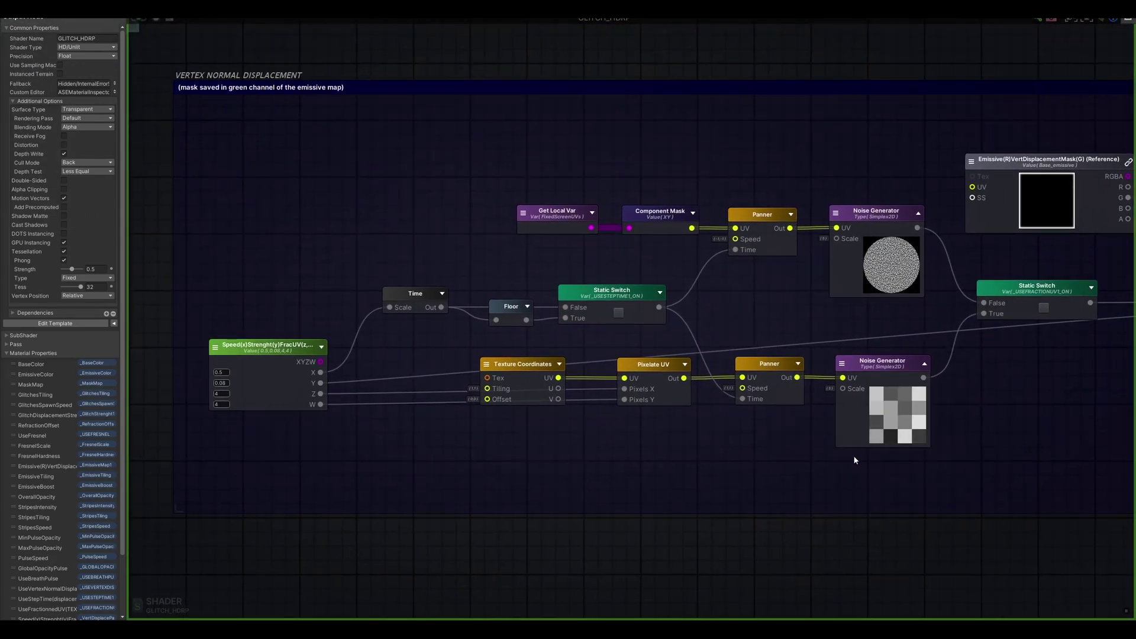
{"action": "middle_click_drag", "start_coordinate": [1005, 512], "coordinate": [706, 513]}
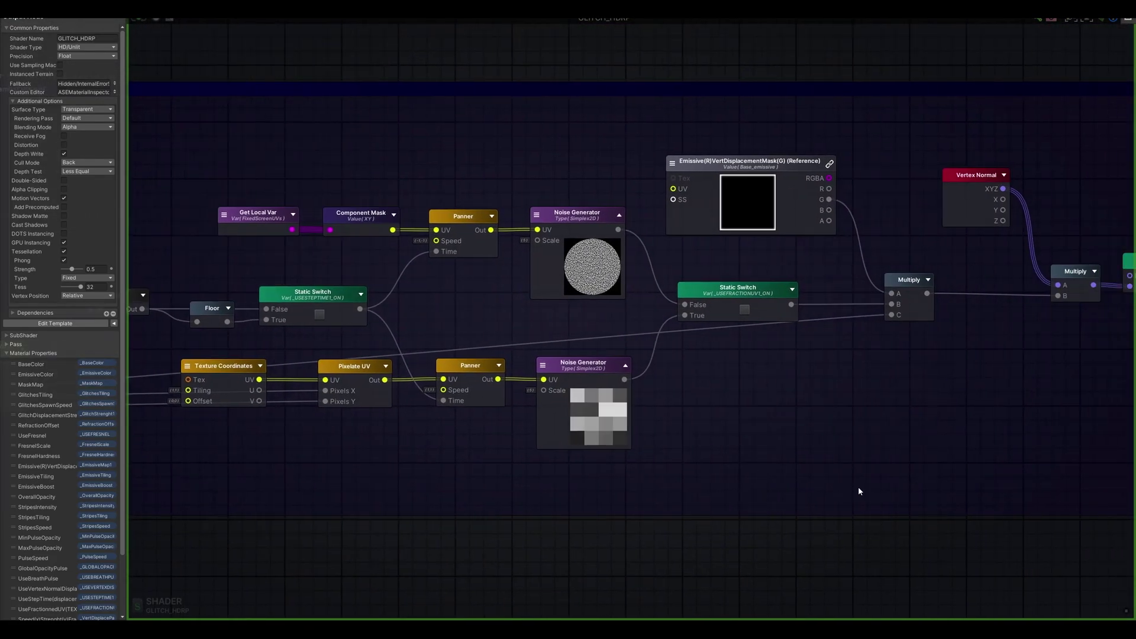
{"action": "middle_click_drag", "start_coordinate": [854, 489], "coordinate": [605, 492]}
{"action": "middle_click_drag", "start_coordinate": [765, 469], "coordinate": [598, 461]}
{"action": "middle_click_drag", "start_coordinate": [767, 446], "coordinate": [704, 445]}
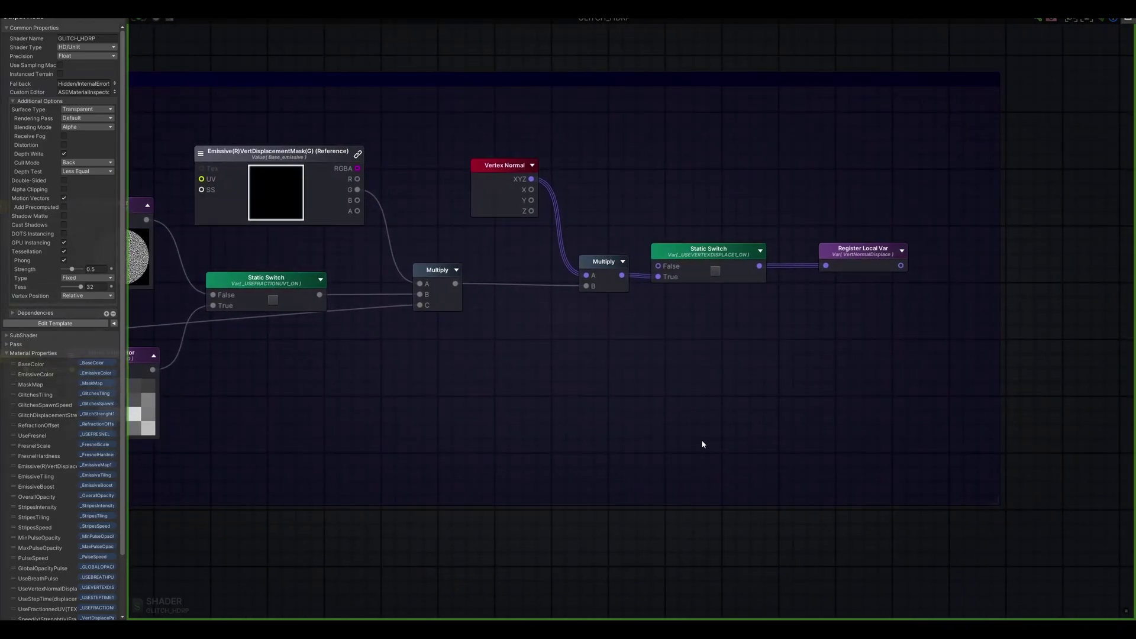
Examine the Opacity Mask group of GLITCH_HDRP, including its breath pulse and global opacity pulse switches
{"action": "scroll", "coordinate": [688, 431], "scroll_direction": "down", "scroll_amount": 8}
{"action": "middle_click_drag", "start_coordinate": [678, 262], "coordinate": [809, 407]}
{"action": "scroll", "coordinate": [705, 370], "scroll_direction": "up", "scroll_amount": 6}
{"action": "middle_click_drag", "start_coordinate": [411, 347], "coordinate": [382, 336]}
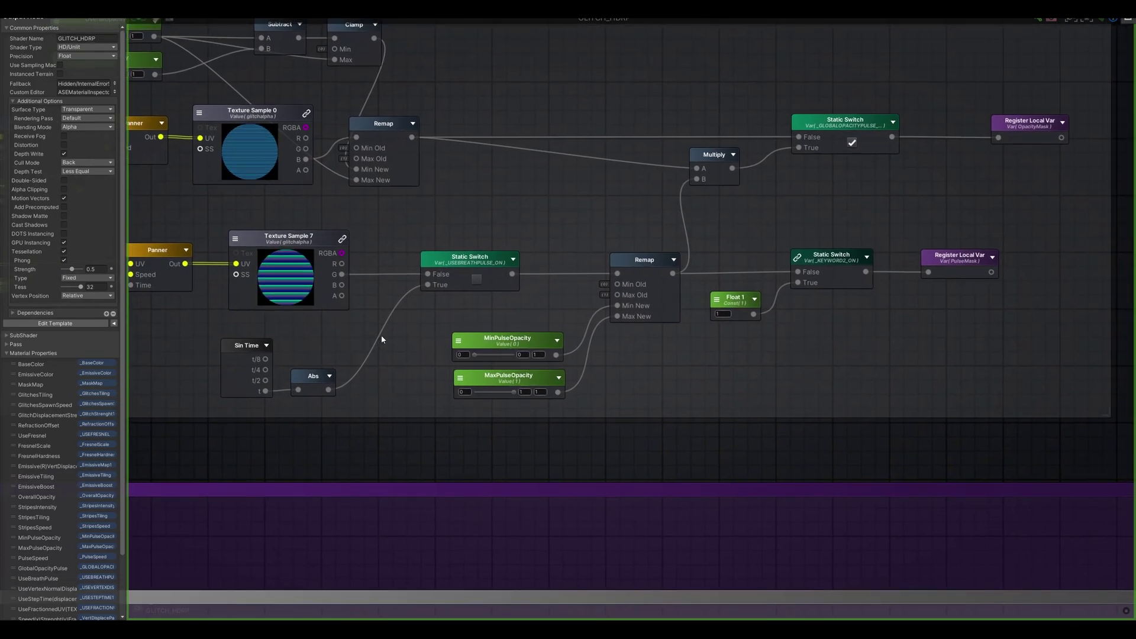
{"action": "scroll", "coordinate": [754, 349], "scroll_direction": "down", "scroll_amount": 2}
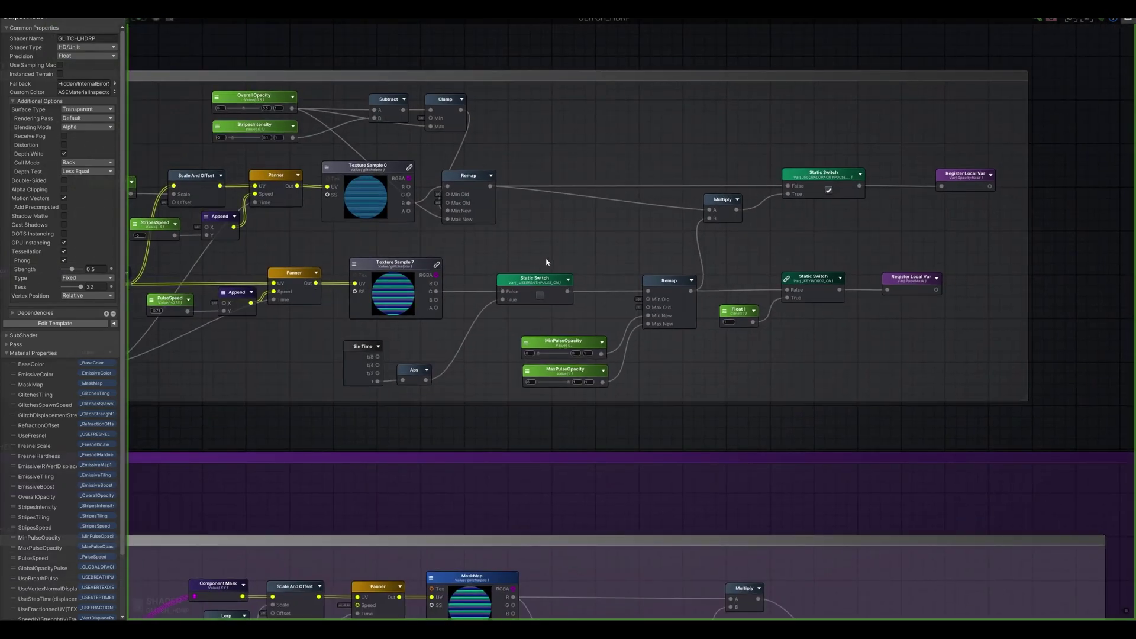
{"action": "scroll", "coordinate": [547, 263], "scroll_direction": "down", "scroll_amount": 4}
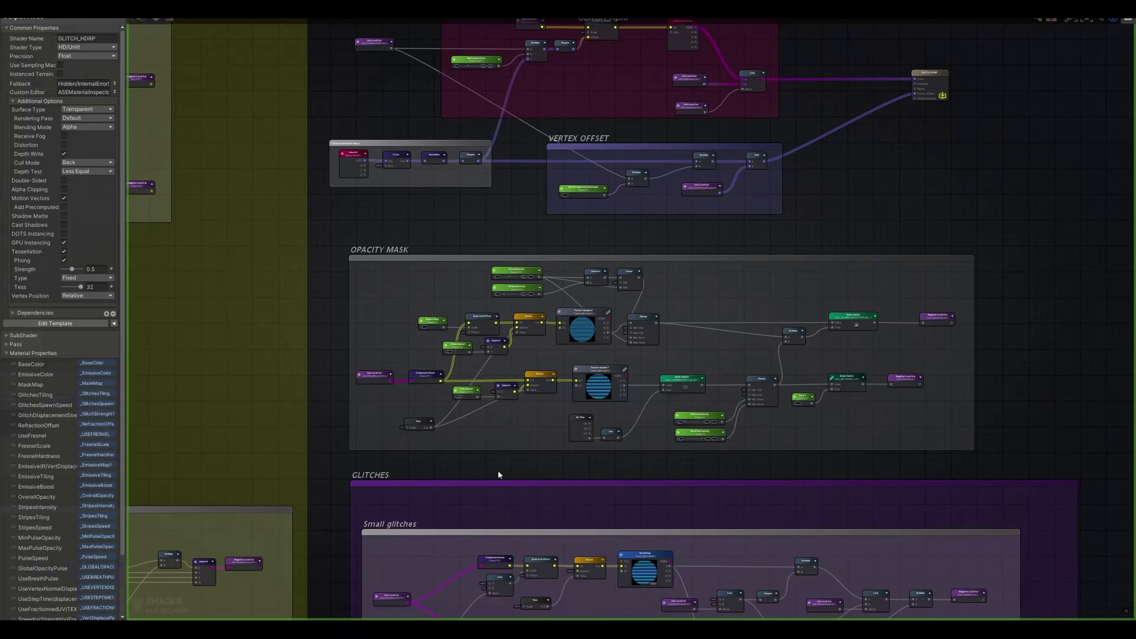
Examine the Fresnel nodes and their static switch in the Emission Color group of GLITCH_HDRP
{"action": "middle_click_drag", "start_coordinate": [616, 375], "coordinate": [933, 103]}
{"action": "middle_click_drag", "start_coordinate": [531, 434], "coordinate": [658, 315]}
{"action": "middle_click_drag", "start_coordinate": [592, 360], "coordinate": [688, 215]}
{"action": "middle_click_drag", "start_coordinate": [641, 307], "coordinate": [763, 371]}
{"action": "scroll", "coordinate": [656, 284], "scroll_direction": "up", "scroll_amount": 1}
{"action": "scroll", "coordinate": [648, 332], "scroll_direction": "up", "scroll_amount": 3}
{"action": "middle_click_drag", "start_coordinate": [650, 332], "coordinate": [725, 357]}
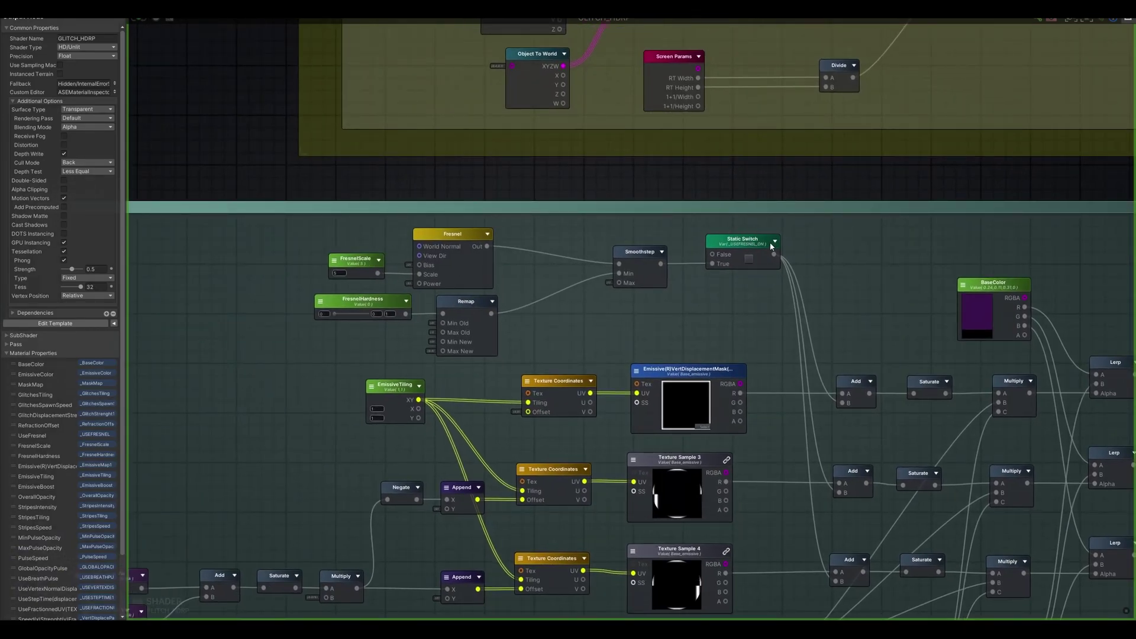
{"action": "left_click_drag", "start_coordinate": [390, 5], "coordinate": [495, 136]}
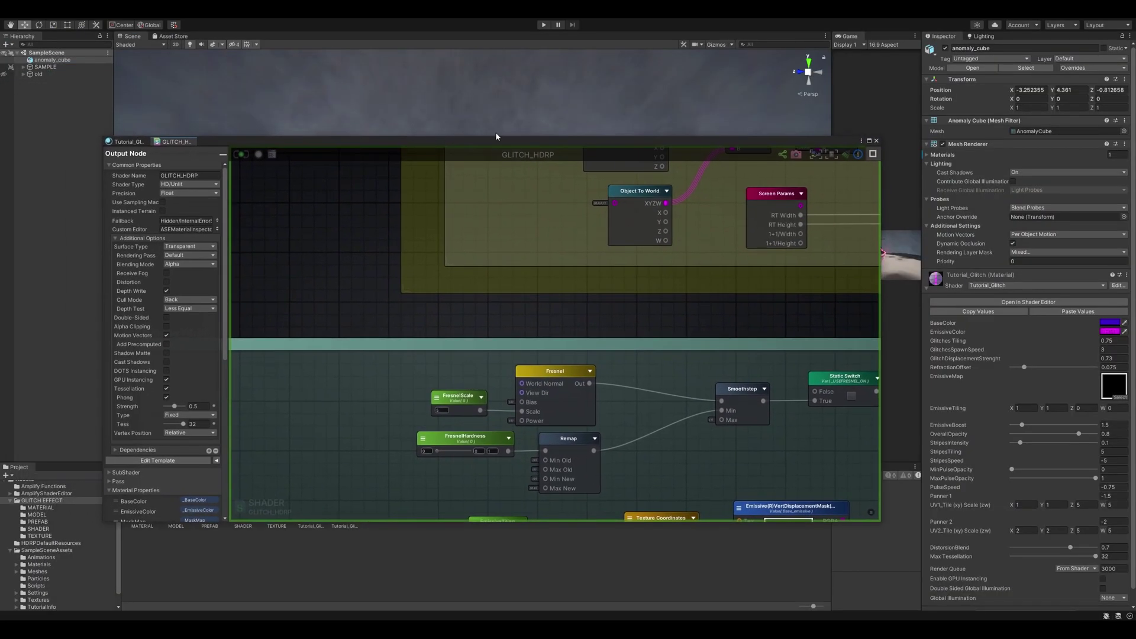
Close the shader graph window and compare the Dodecahedron's glow with UseFresnel off and back on in its Dodeca_Glitch material
{"action": "left_click", "coordinate": [877, 142]}
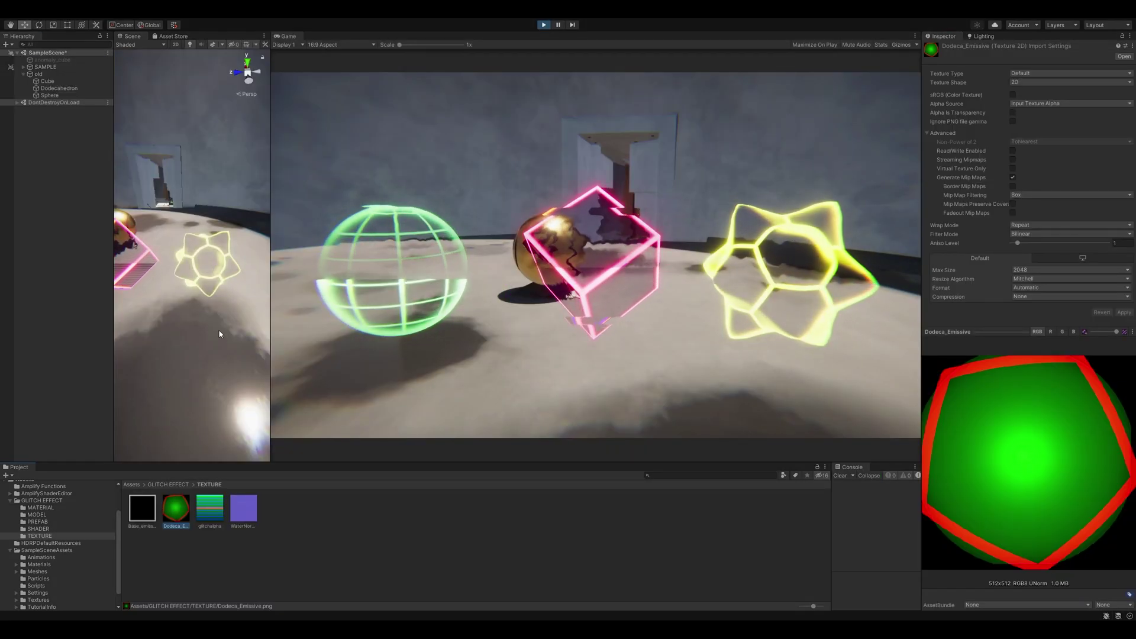
{"action": "left_click", "coordinate": [218, 257]}
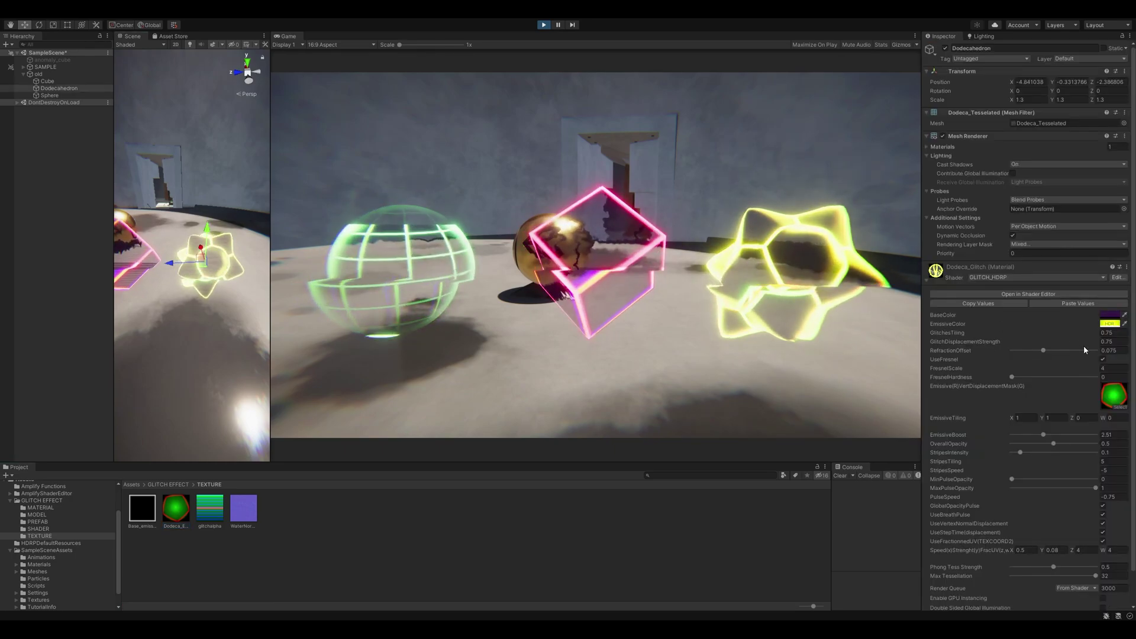
{"action": "left_click", "coordinate": [1103, 359]}
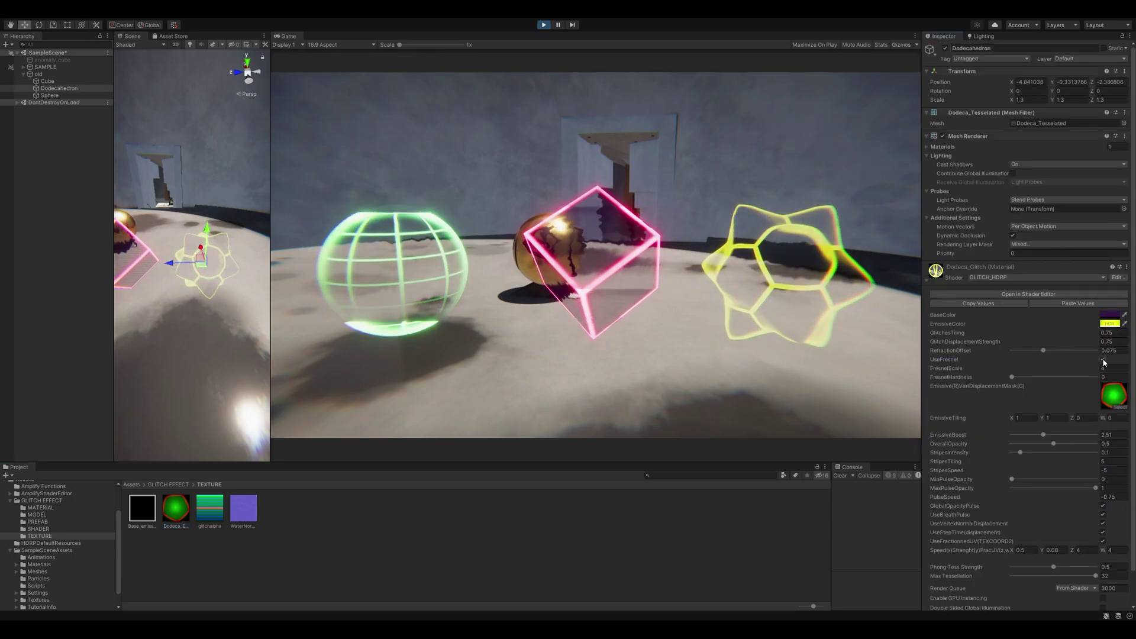
{"action": "left_click", "coordinate": [1104, 360]}
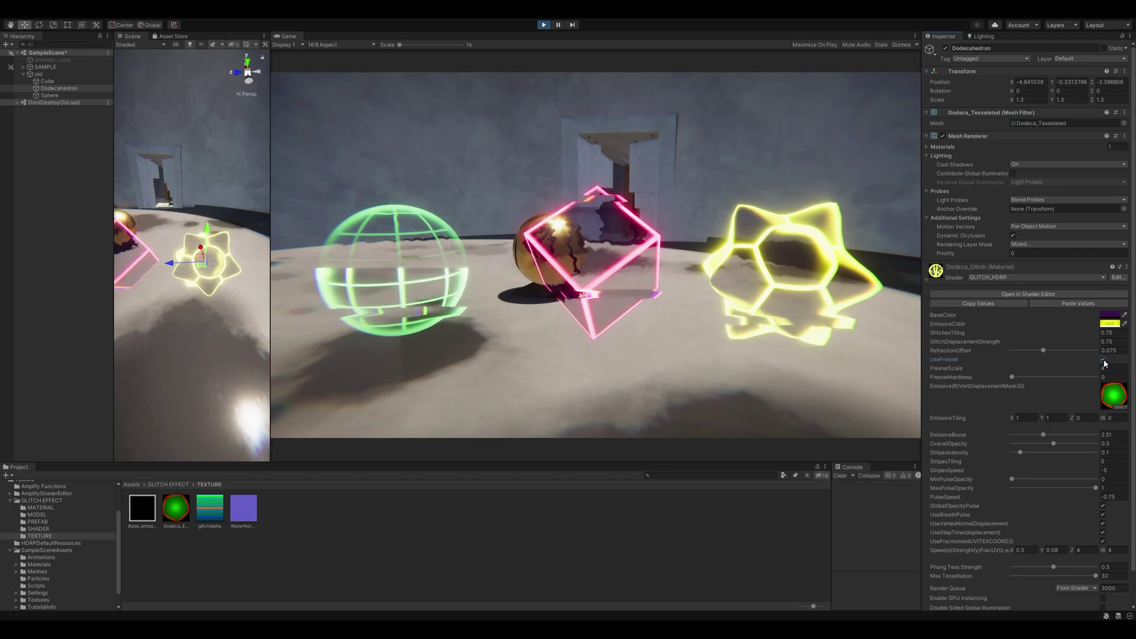
Select the green Sphere, expand its Sphere_Glitch material properties and toggle UseFresnel, leaving it enabled
{"action": "middle_click_drag", "start_coordinate": [155, 291], "coordinate": [191, 281]}
{"action": "left_click", "coordinate": [182, 296]}
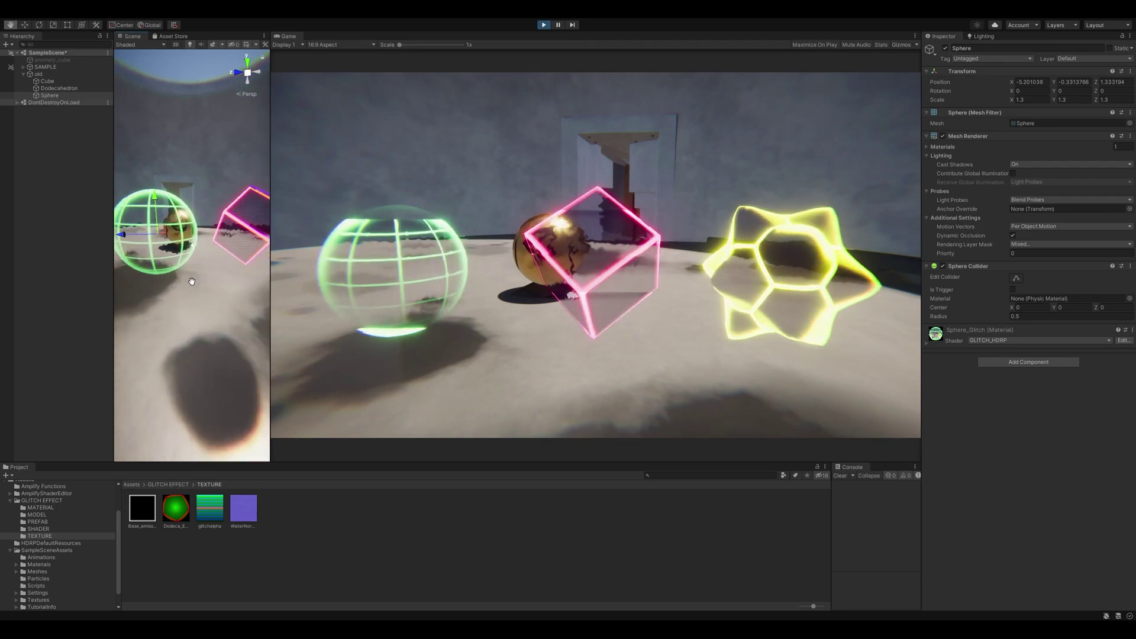
{"action": "left_click", "coordinate": [925, 343]}
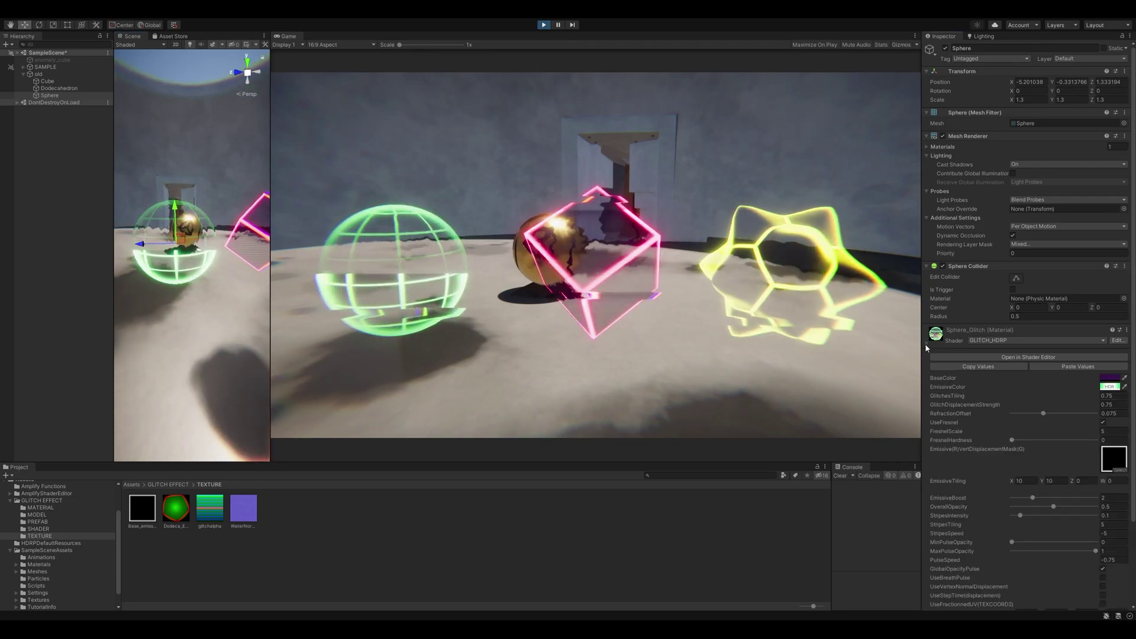
{"action": "left_click", "coordinate": [1103, 422]}
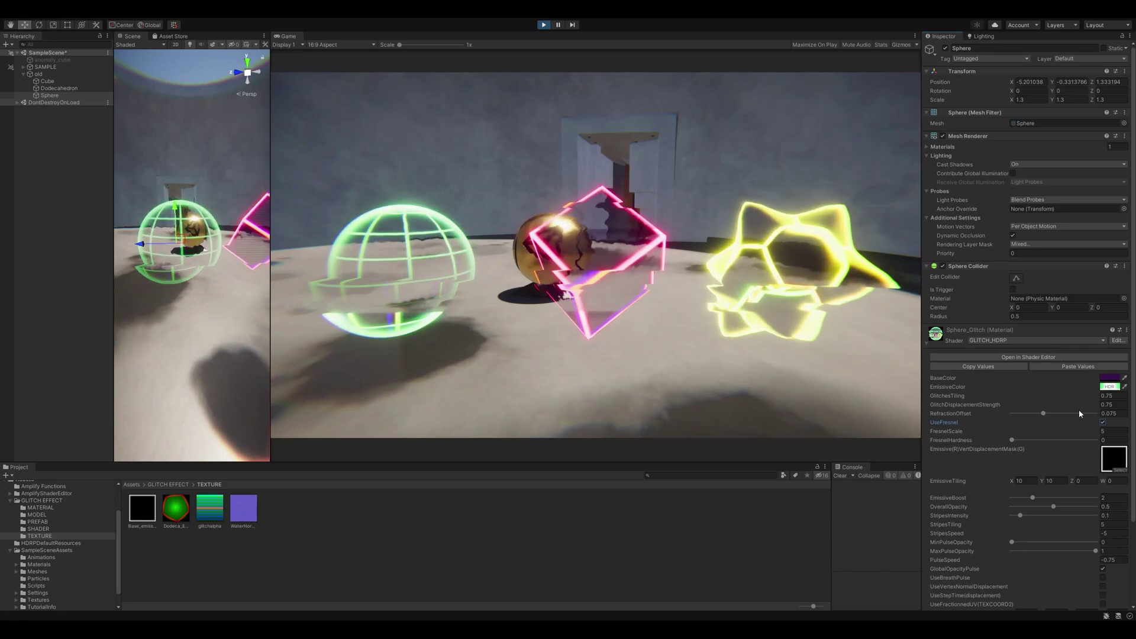
Set the Sphere_Glitch material's EmissiveTiling to 4 in both X and Y
{"action": "scroll", "coordinate": [1043, 464], "scroll_direction": "down", "scroll_amount": 3}
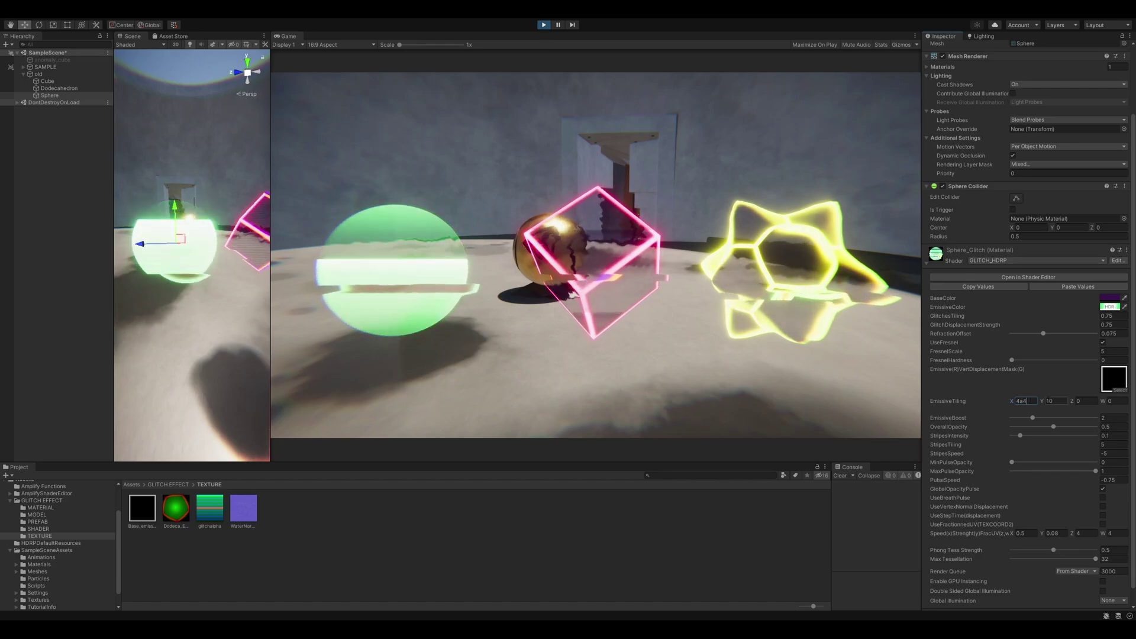
{"action": "key", "text": "Tab"}
{"action": "type", "text": "4"}
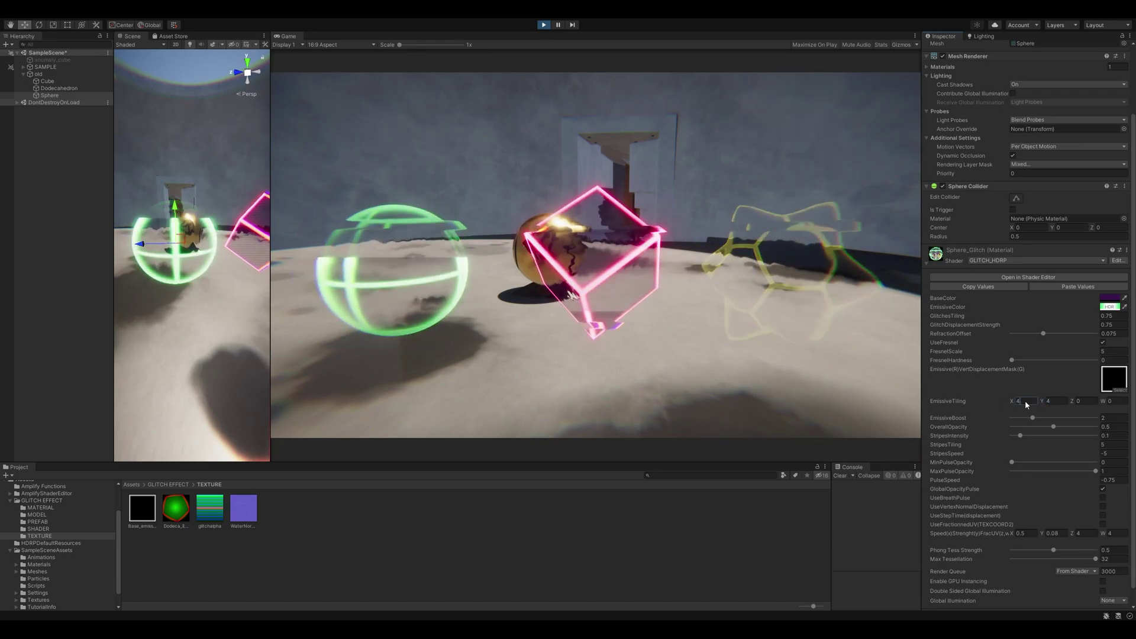